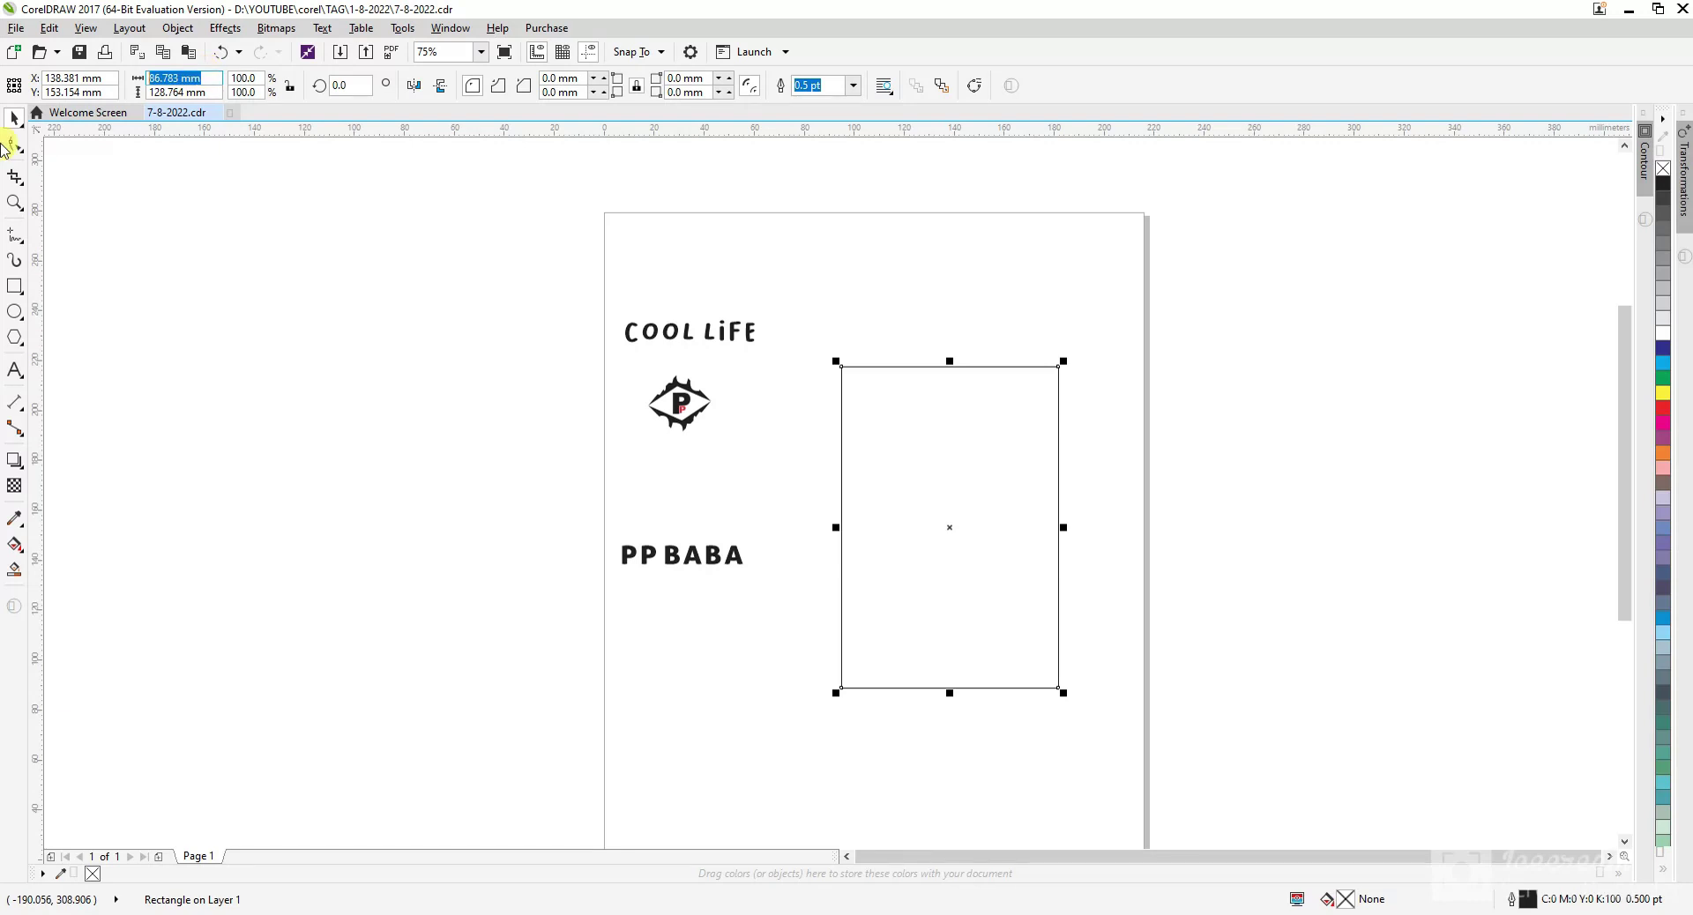
# - Resize the selected rectangle to 80 mm wide by 150 mm high
pyautogui.write('80')
pyautogui.press('Tab')
pyautogui.write('150')
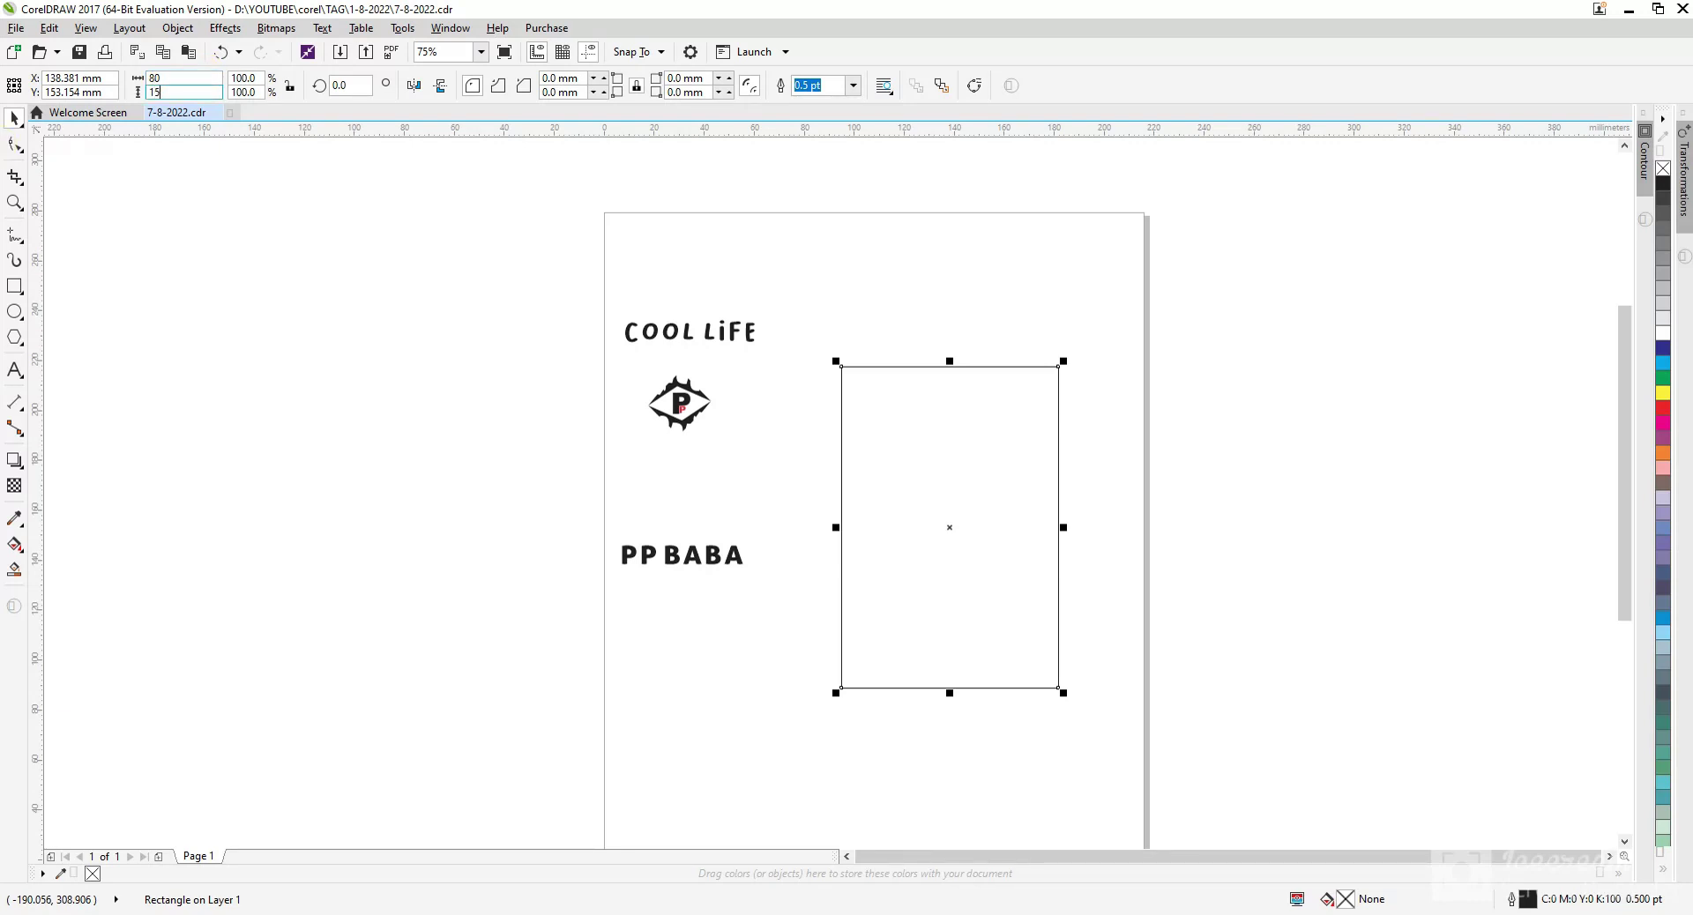
pyautogui.press('Return')
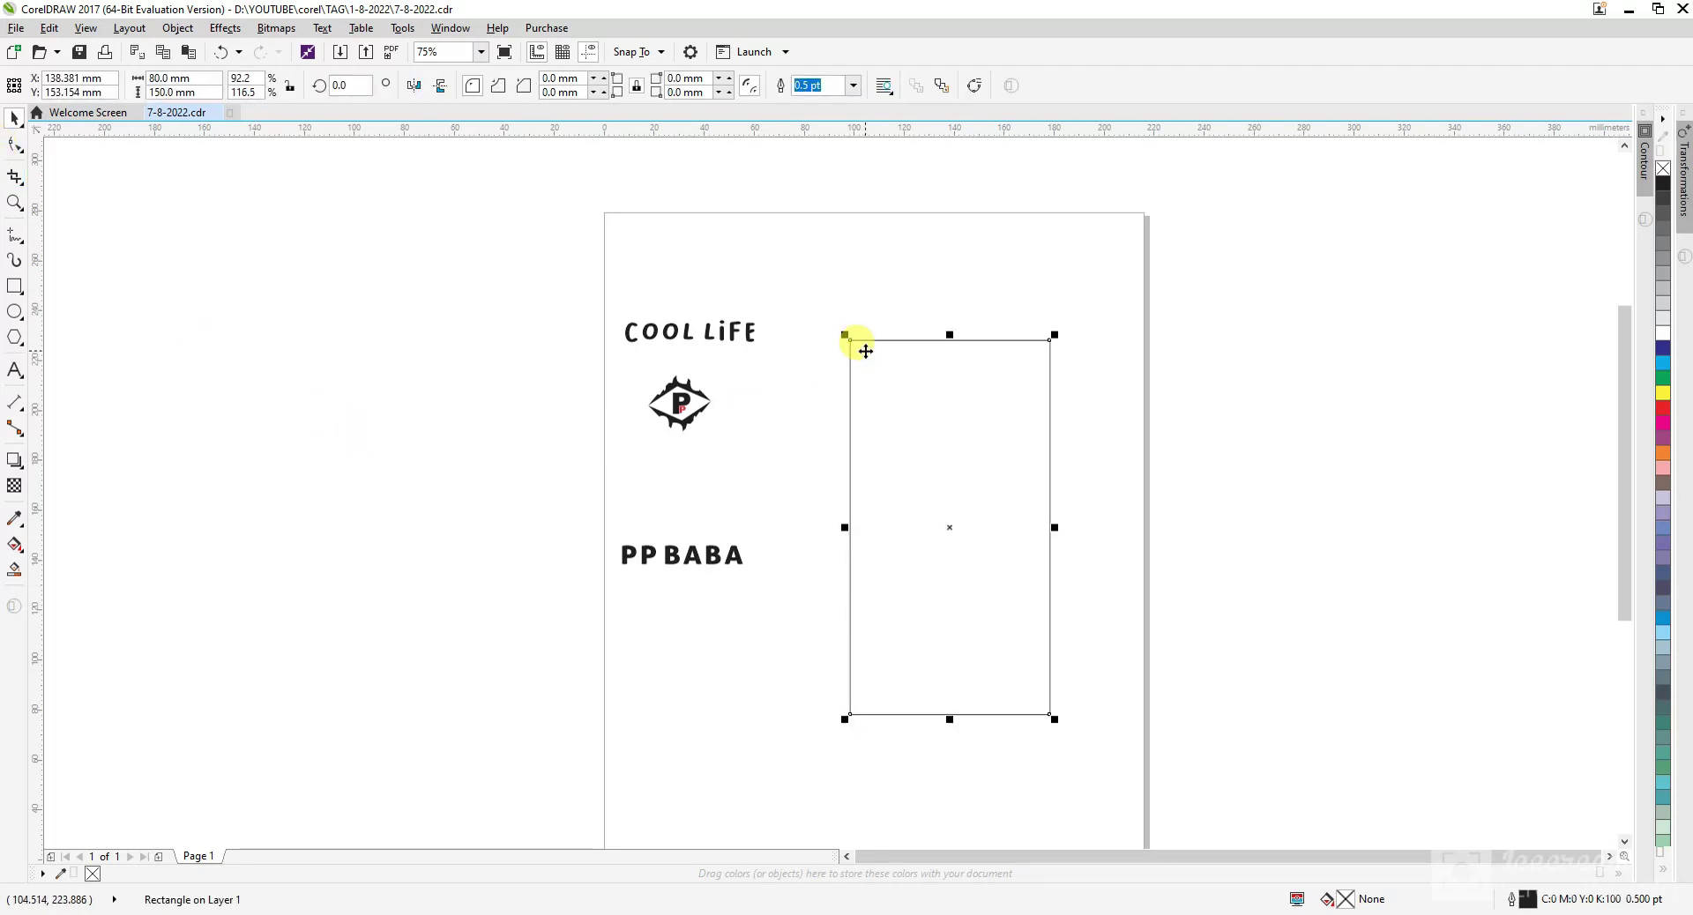
# - Round all four corners of the rectangle with a 5 mm corner radius
pyautogui.press('F10')
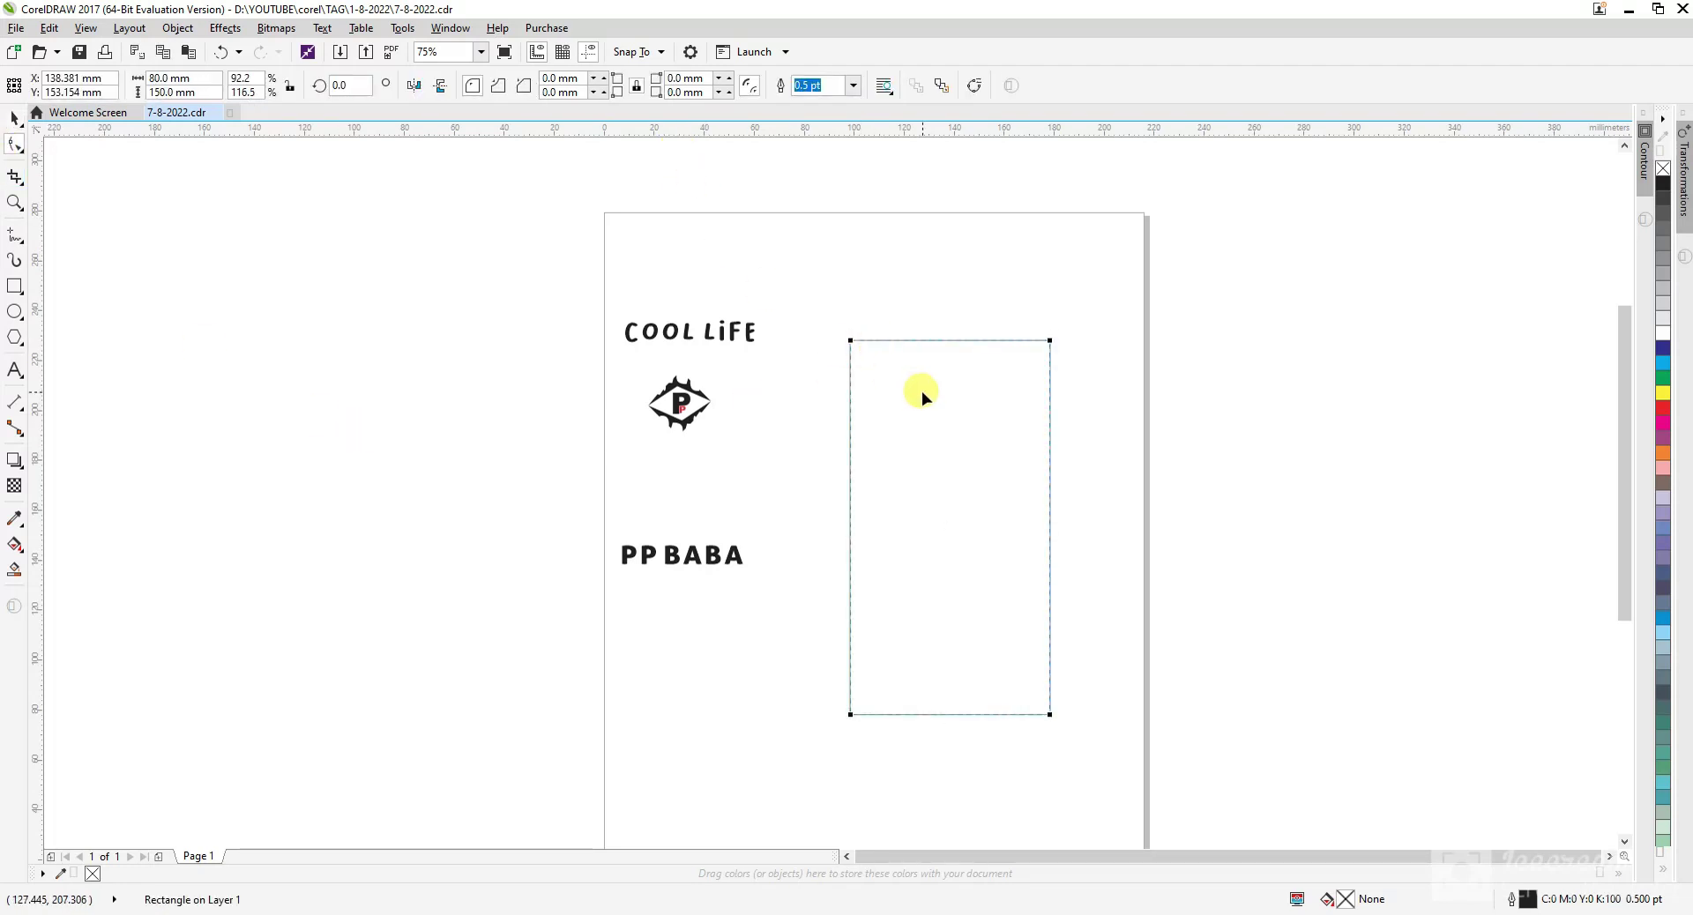
pyautogui.click(564, 77)
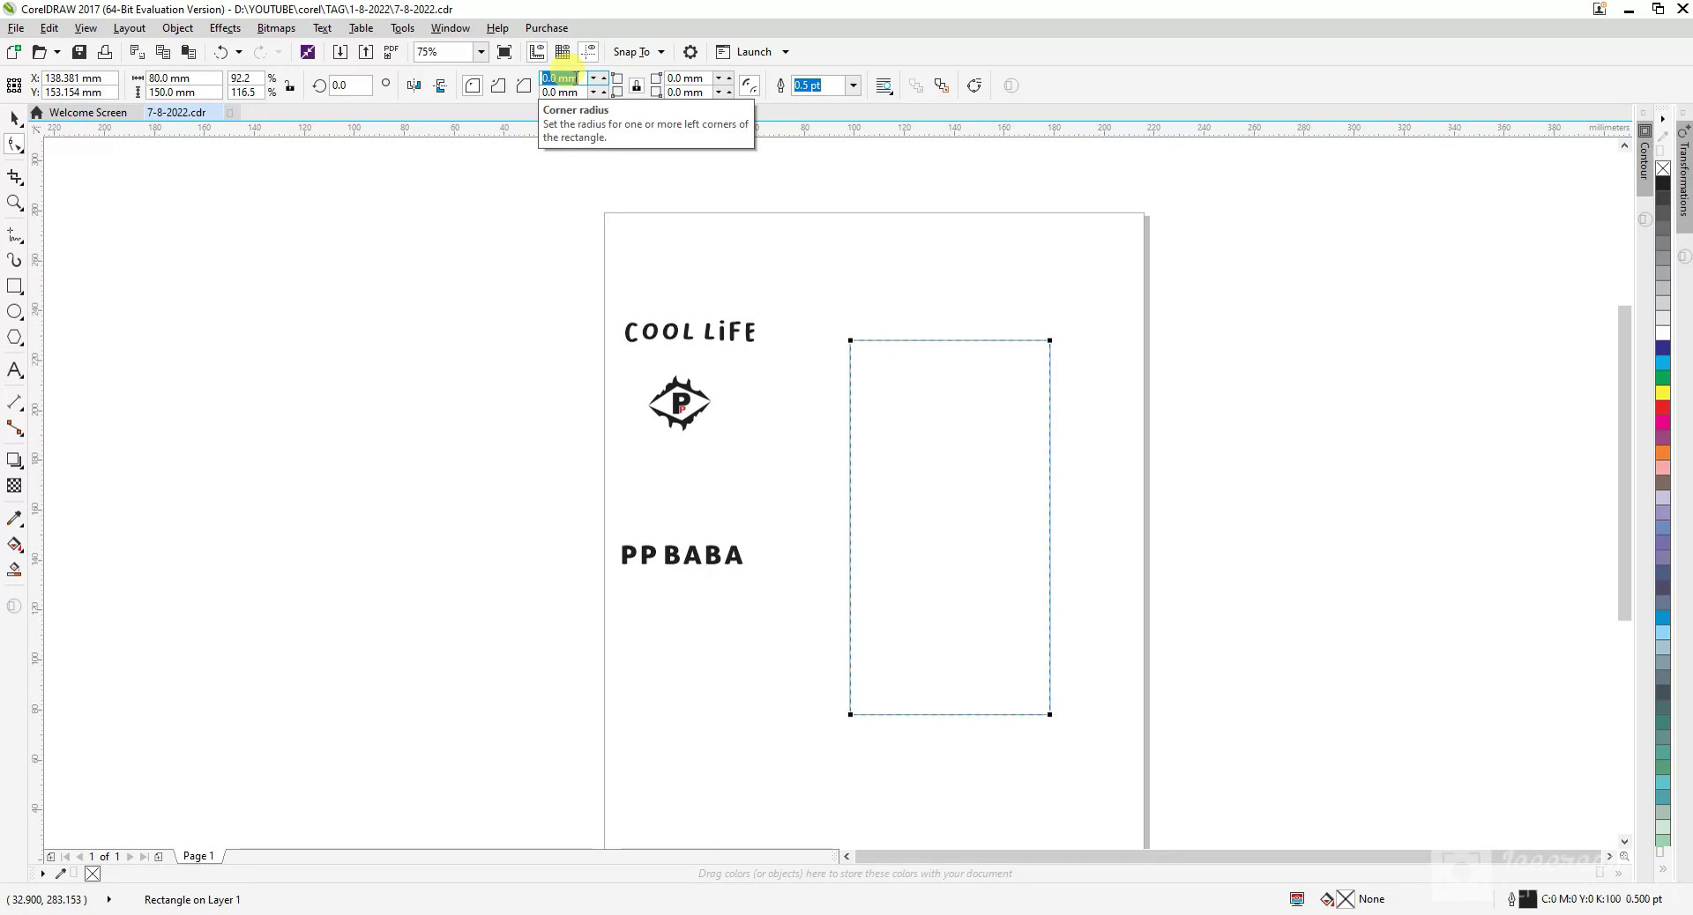
pyautogui.write('5')
pyautogui.press('Return')
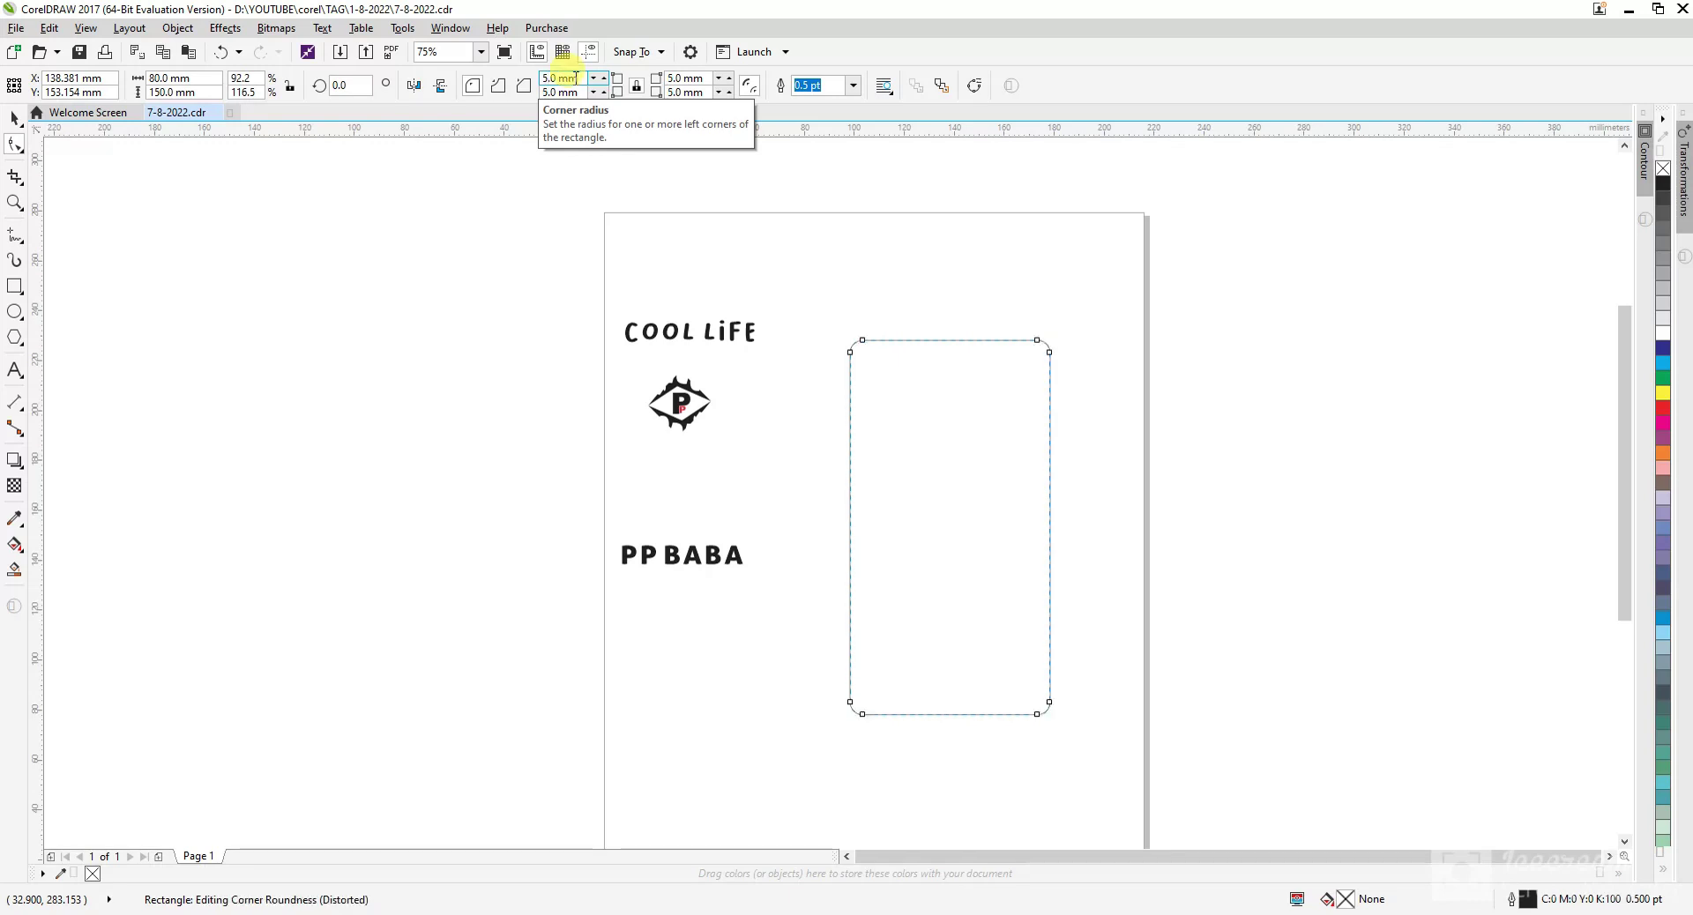
pyautogui.click(875, 270)
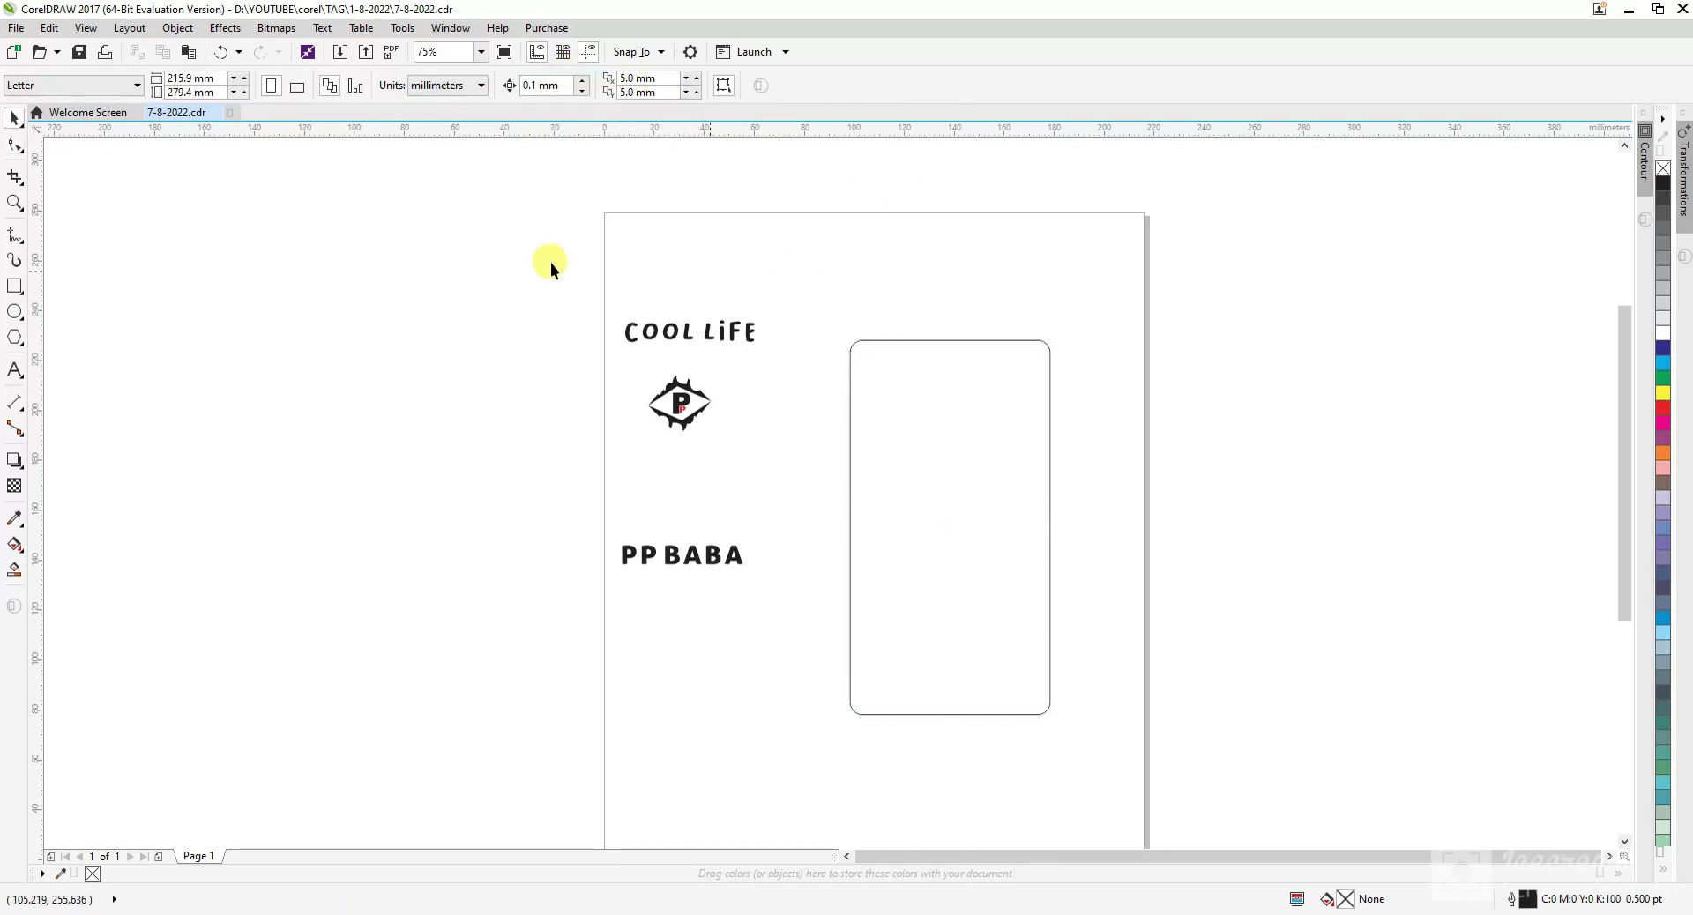
# - Draw a small circle in the empty area beside the page and size it to 8 × 8 mm
pyautogui.click(14, 313)
pyautogui.moveTo(328, 323); pyautogui.dragTo(362, 356)
pyautogui.moveTo(204, 78); pyautogui.dragTo(110, 83)
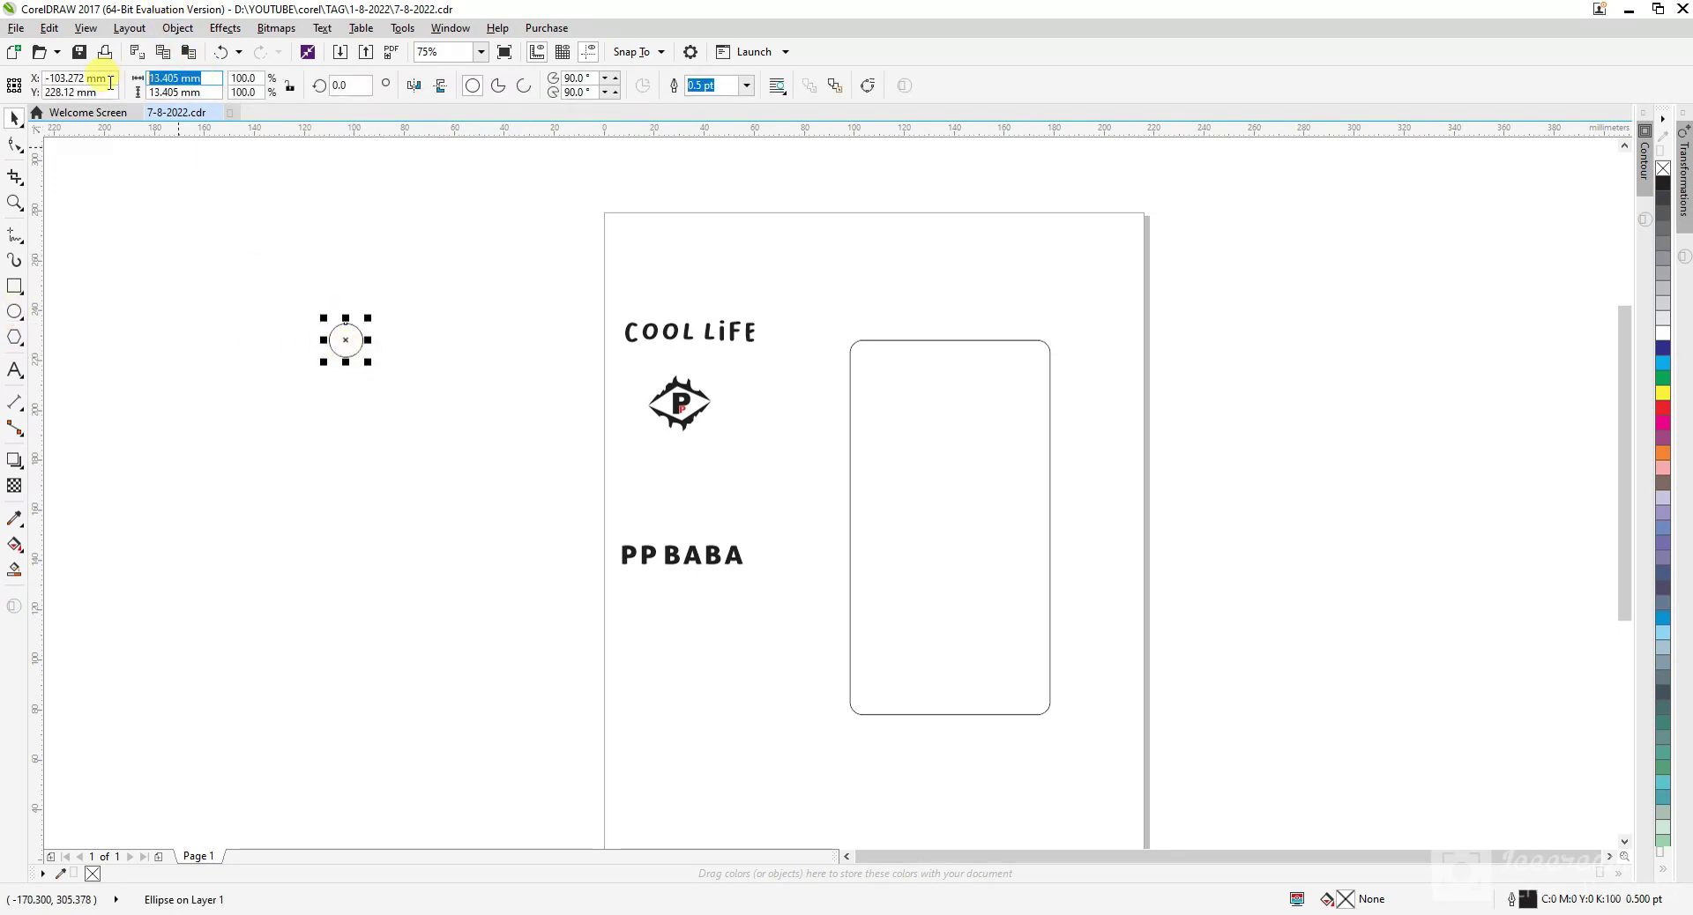
pyautogui.write('8')
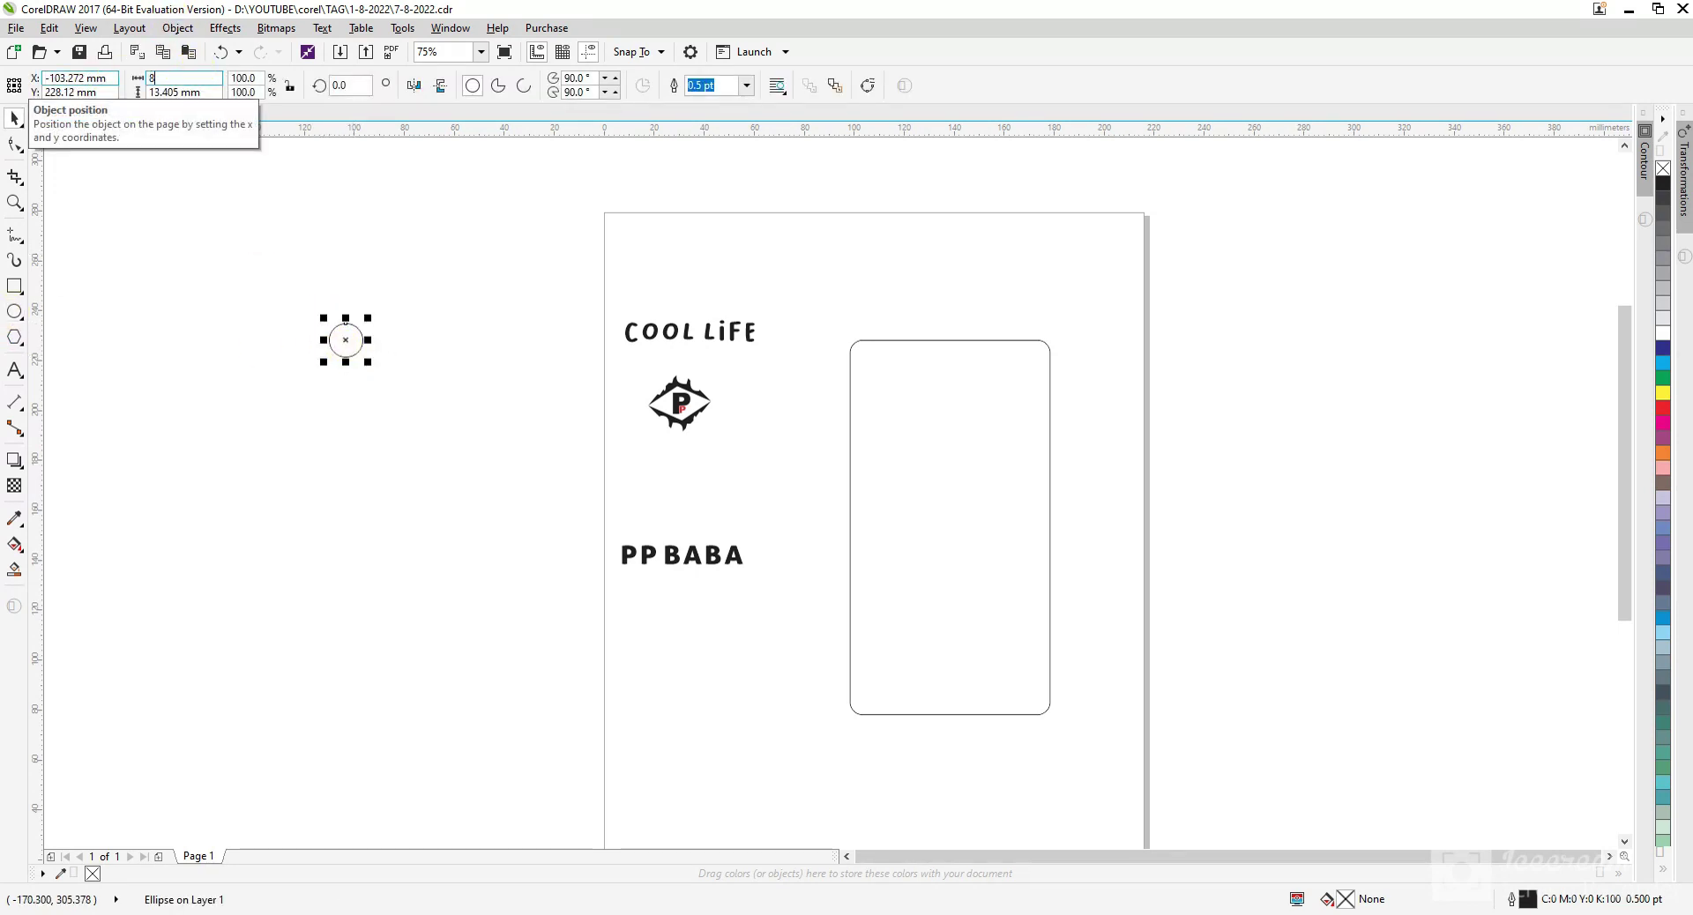
pyautogui.press('Tab')
pyautogui.write('8')
pyautogui.press('Return')
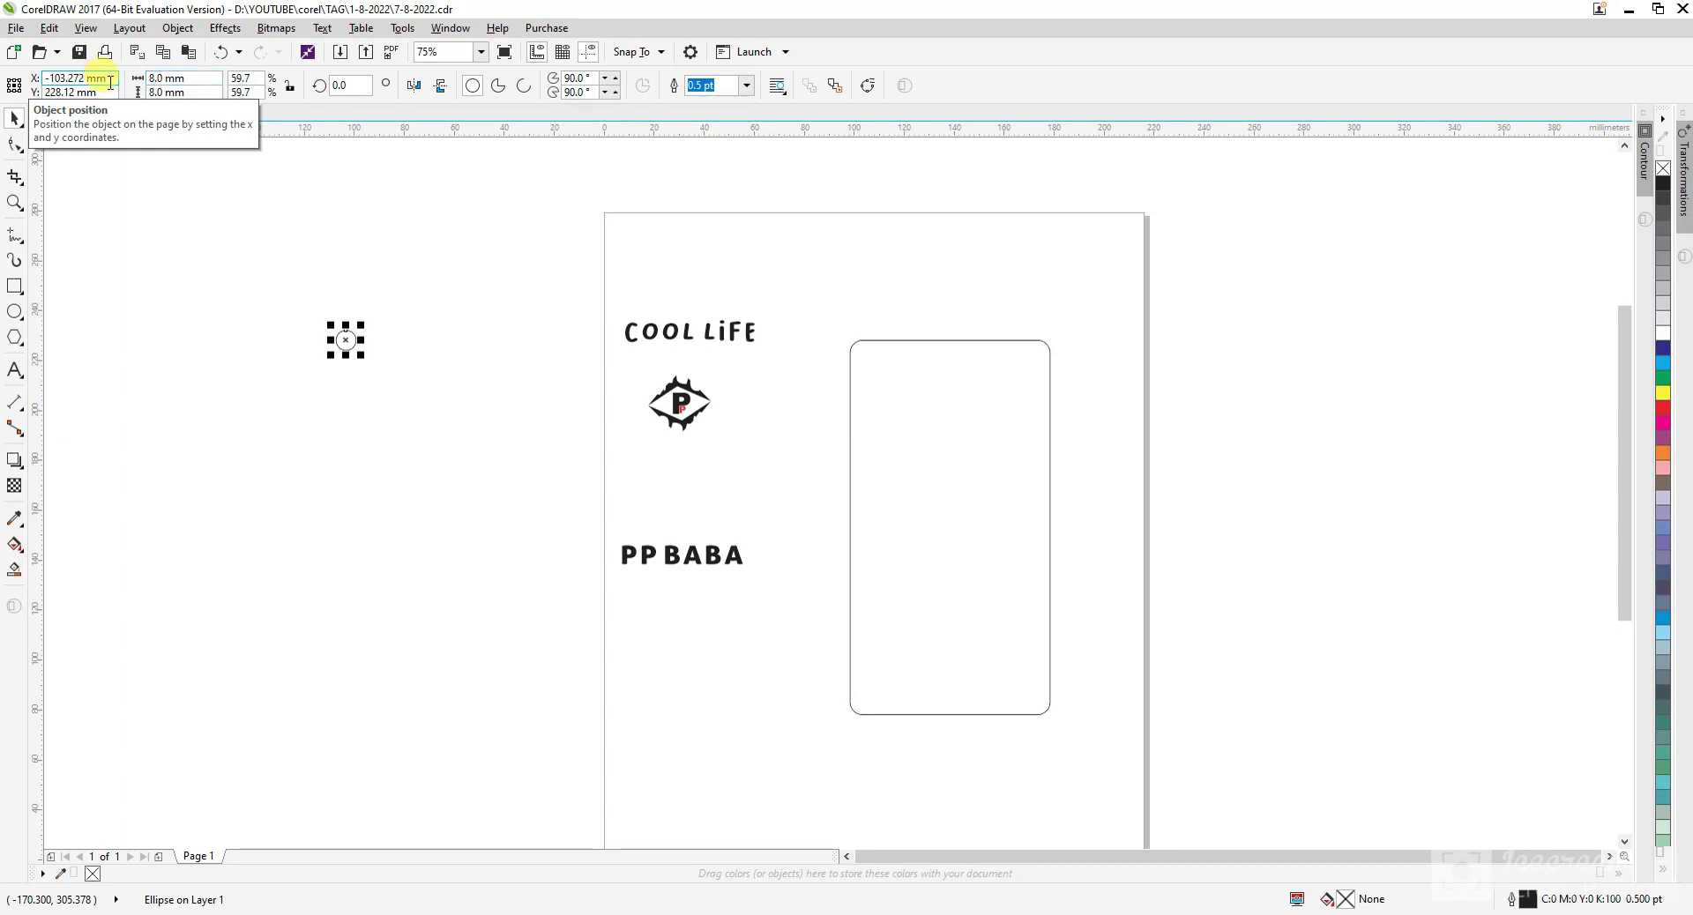
# - Align the small circle to the horizontal centre and top edge of the rounded rectangle
pyautogui.keyDown('shift'); pyautogui.click(961, 612); pyautogui.keyUp('shift')
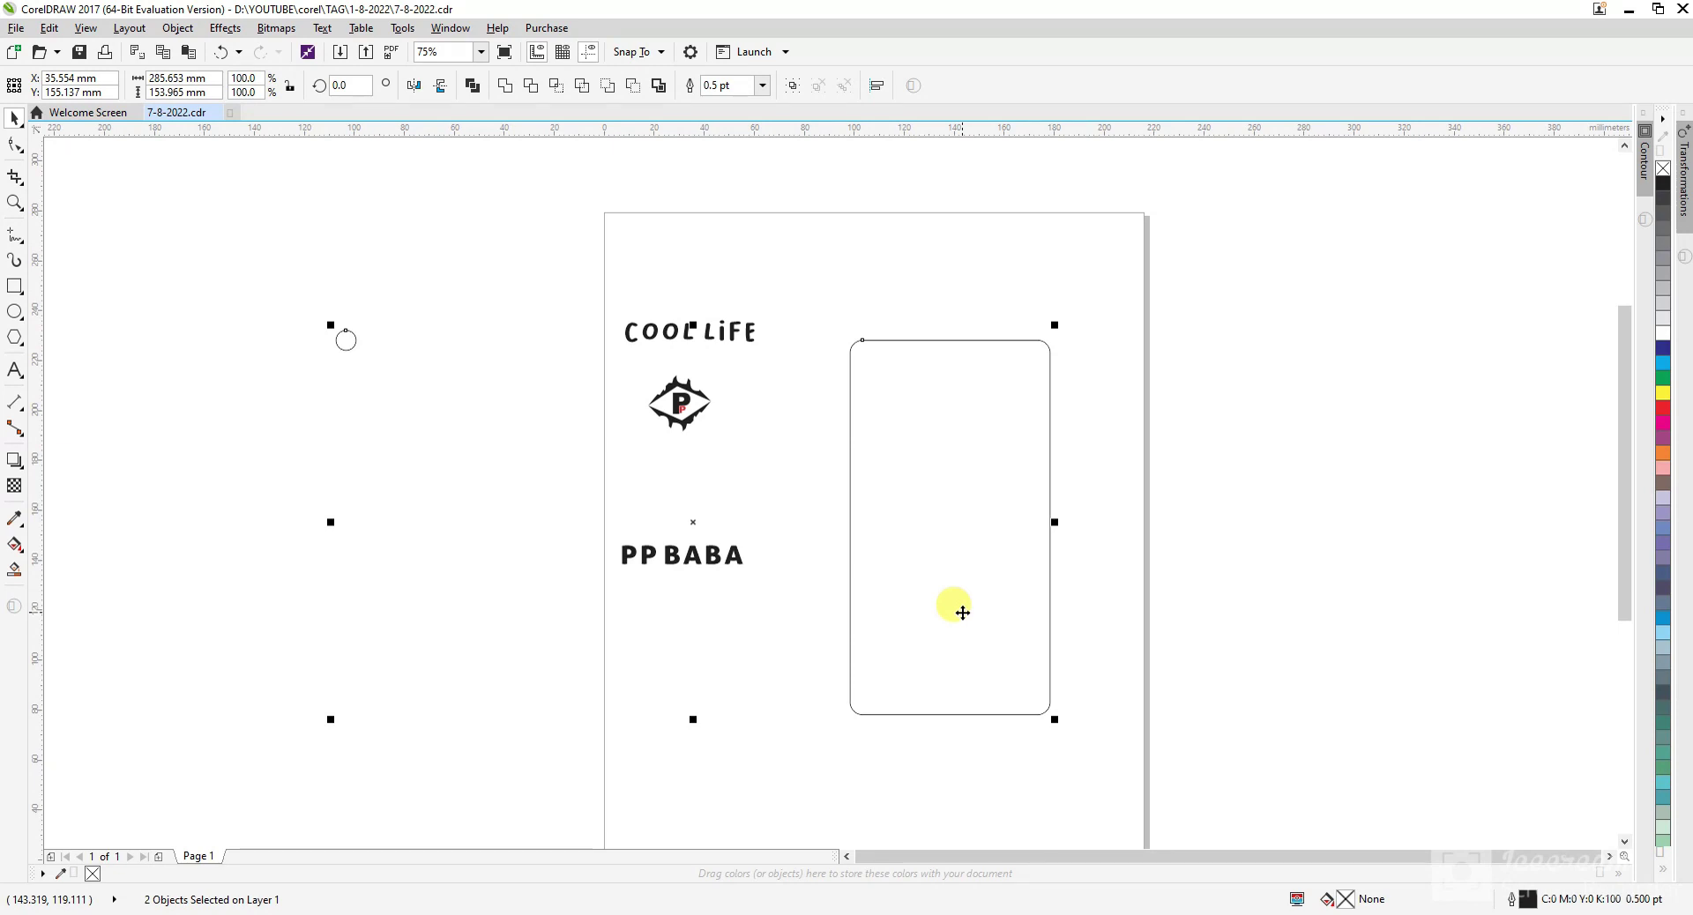
pyautogui.press('c')
pyautogui.press('t')
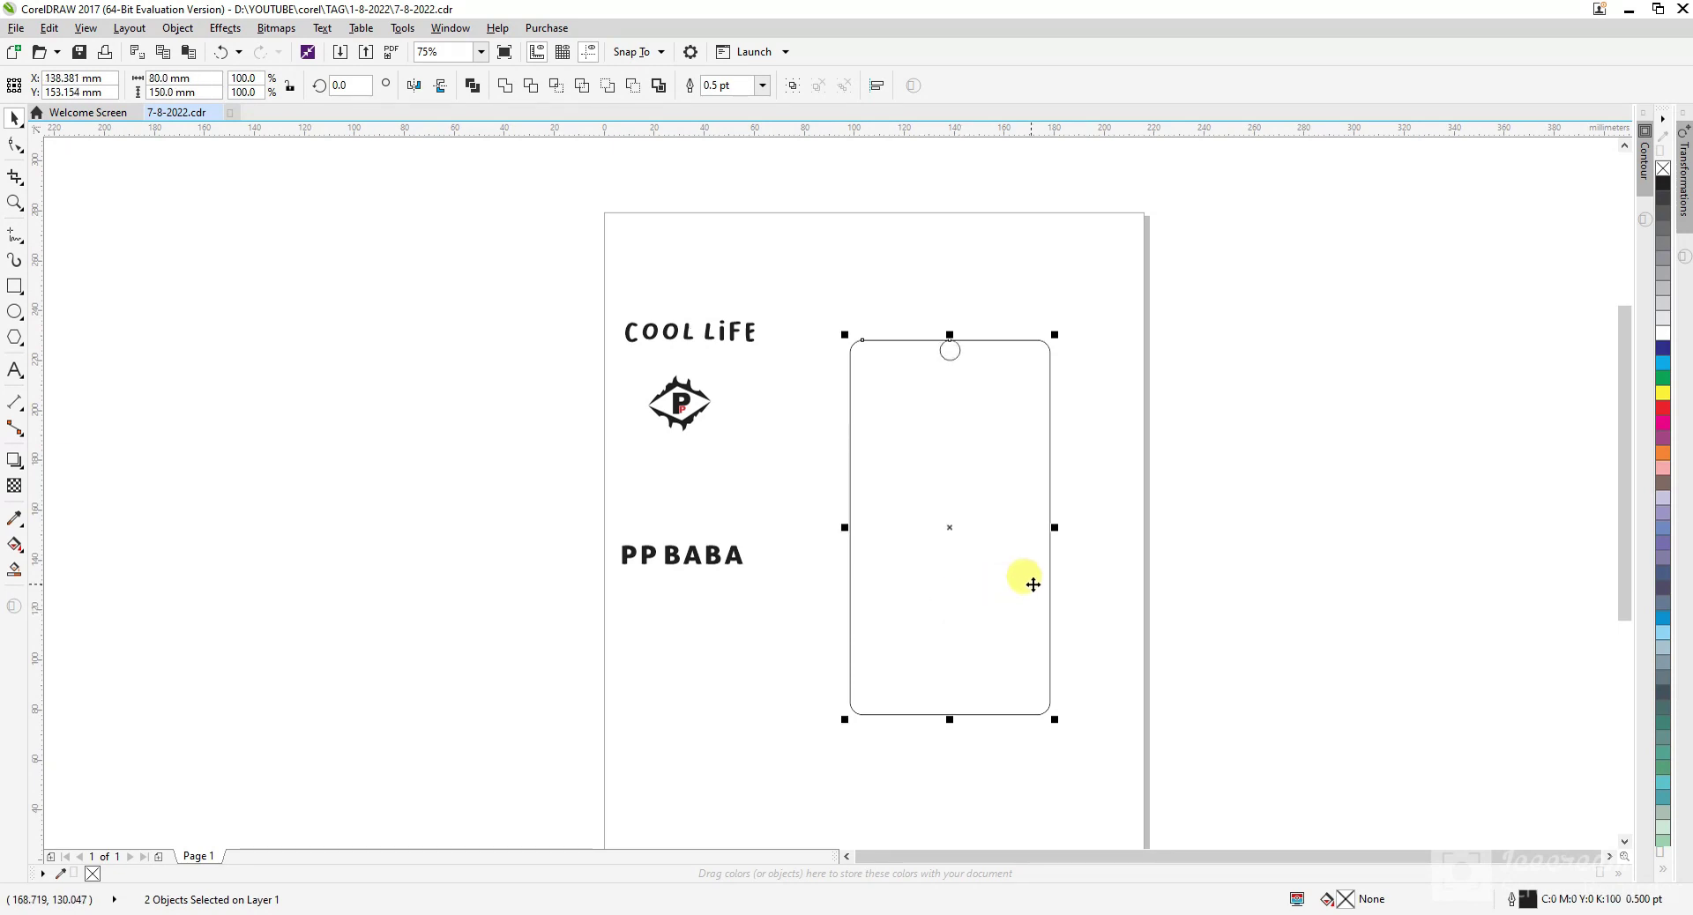
pyautogui.click(1124, 582)
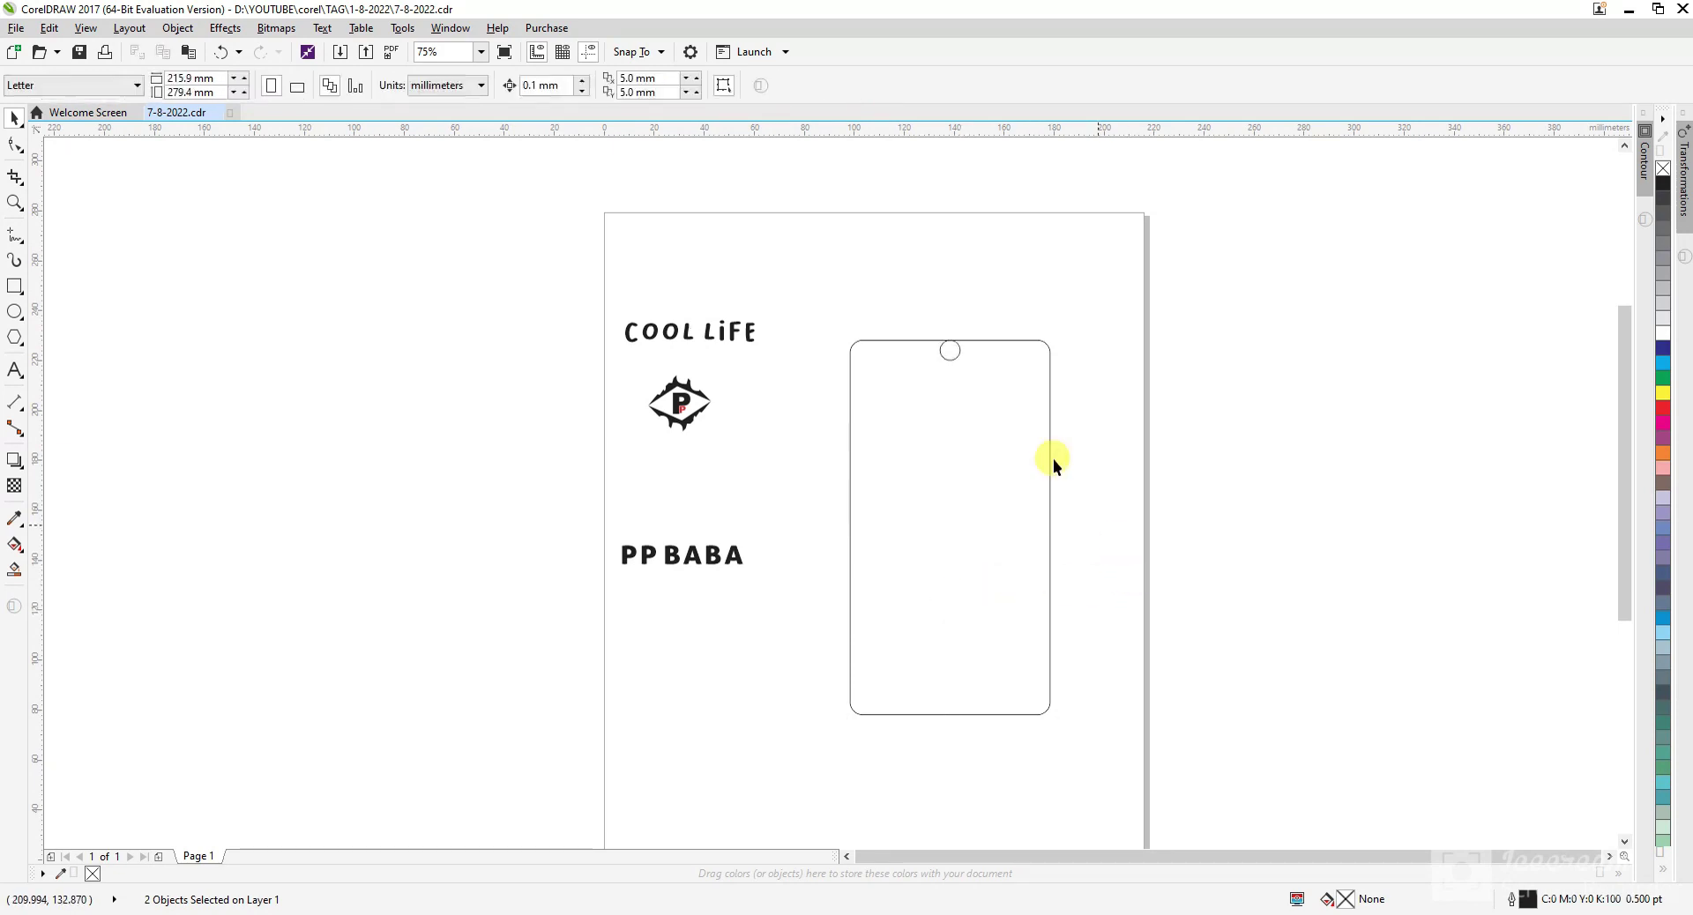
# - Set the nudge distance to 10 mm and nudge the small circle down once to position the tag hole
pyautogui.doubleClick(551, 86)
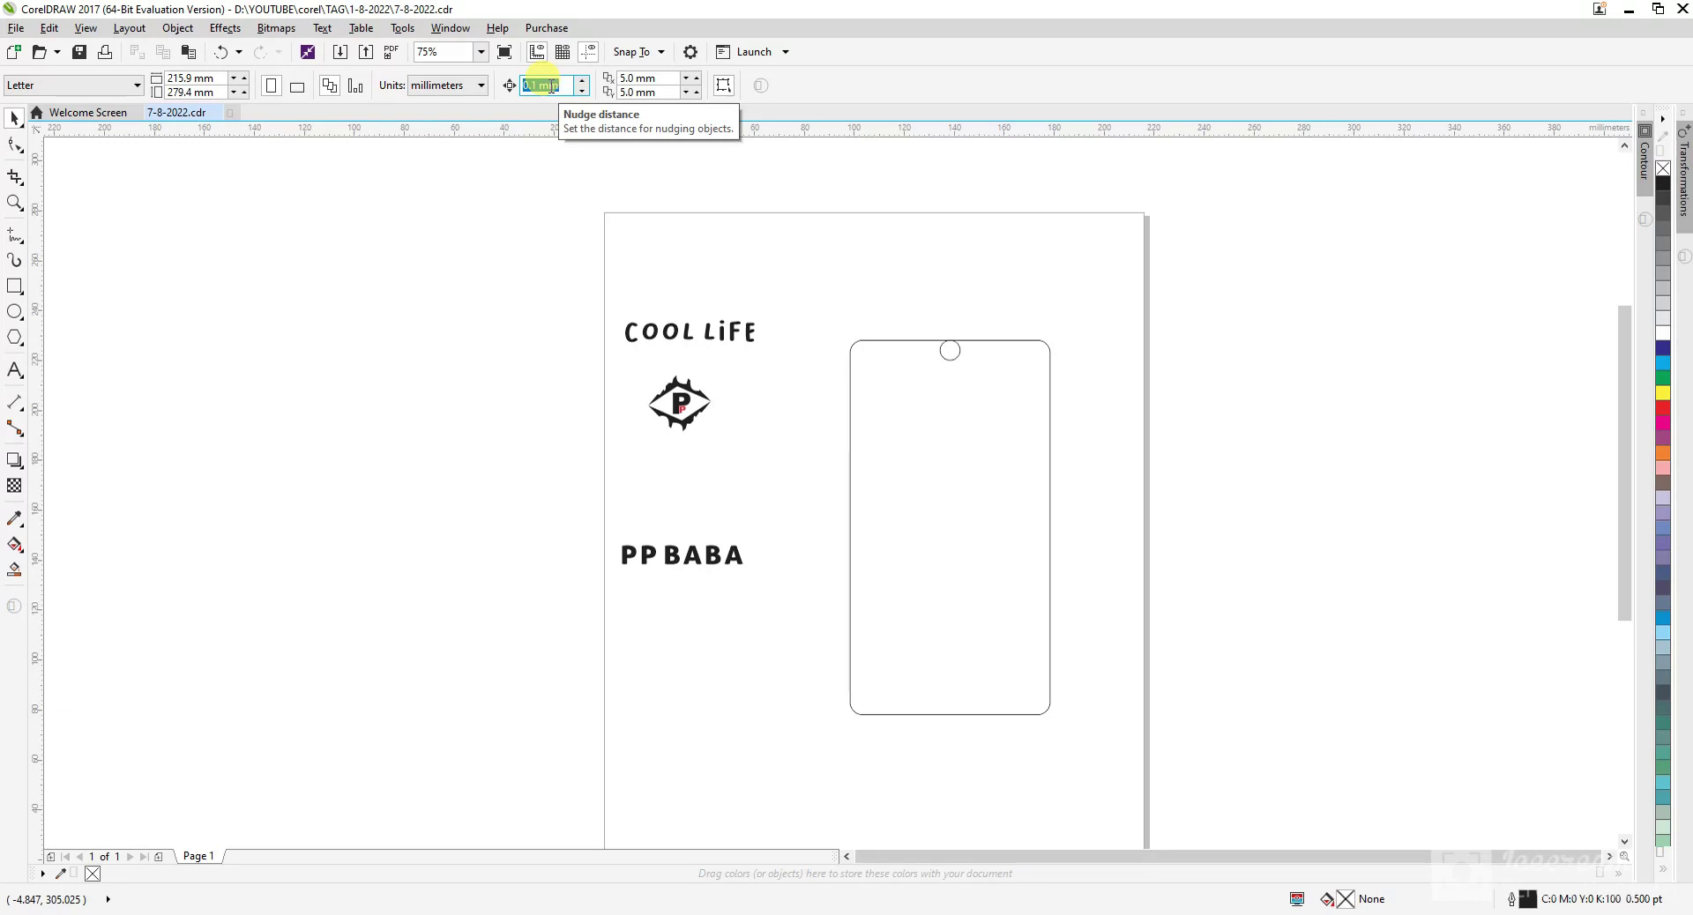
pyautogui.write('10')
pyautogui.press('Return')
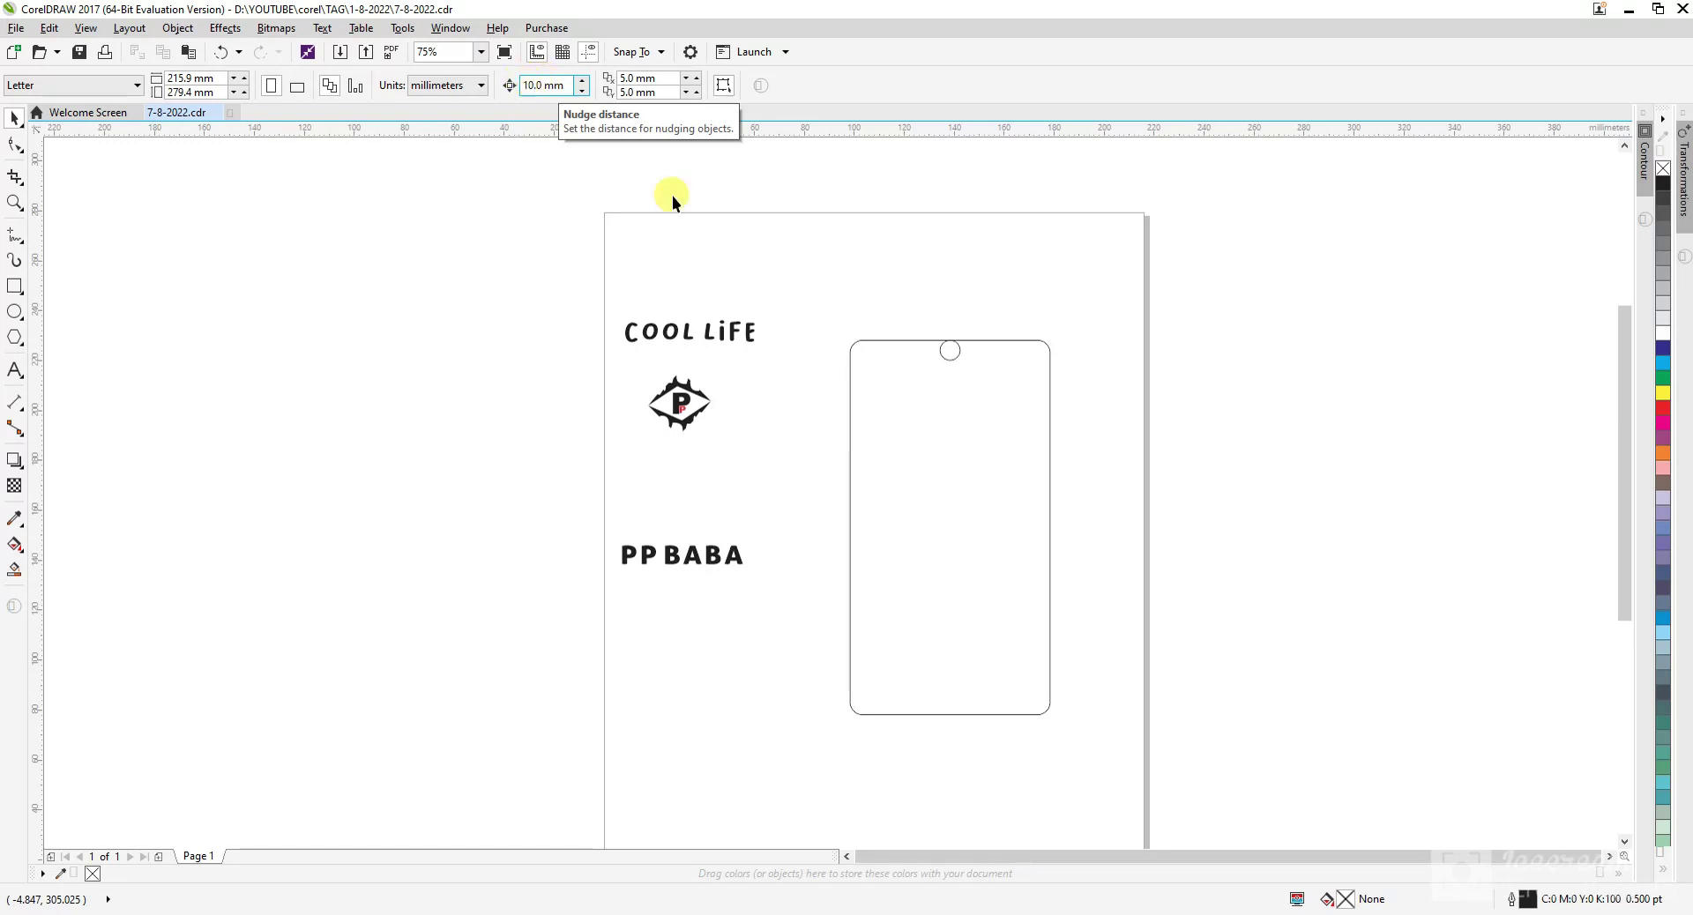
pyautogui.moveTo(835, 264); pyautogui.dragTo(1120, 442)
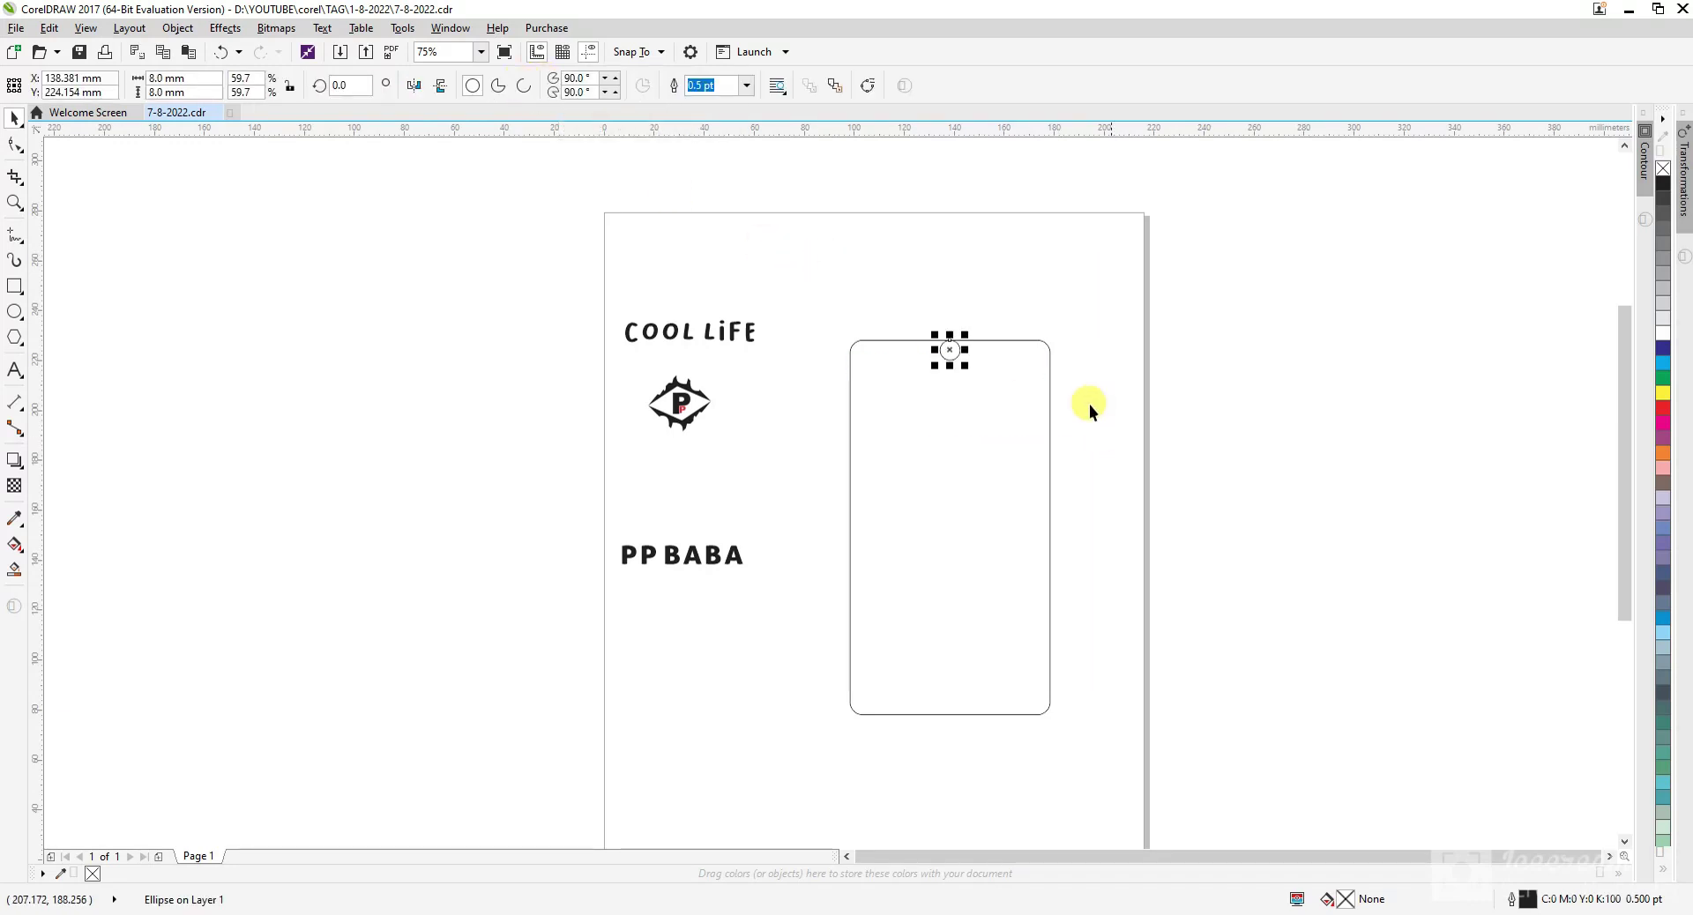
pyautogui.press('Down')
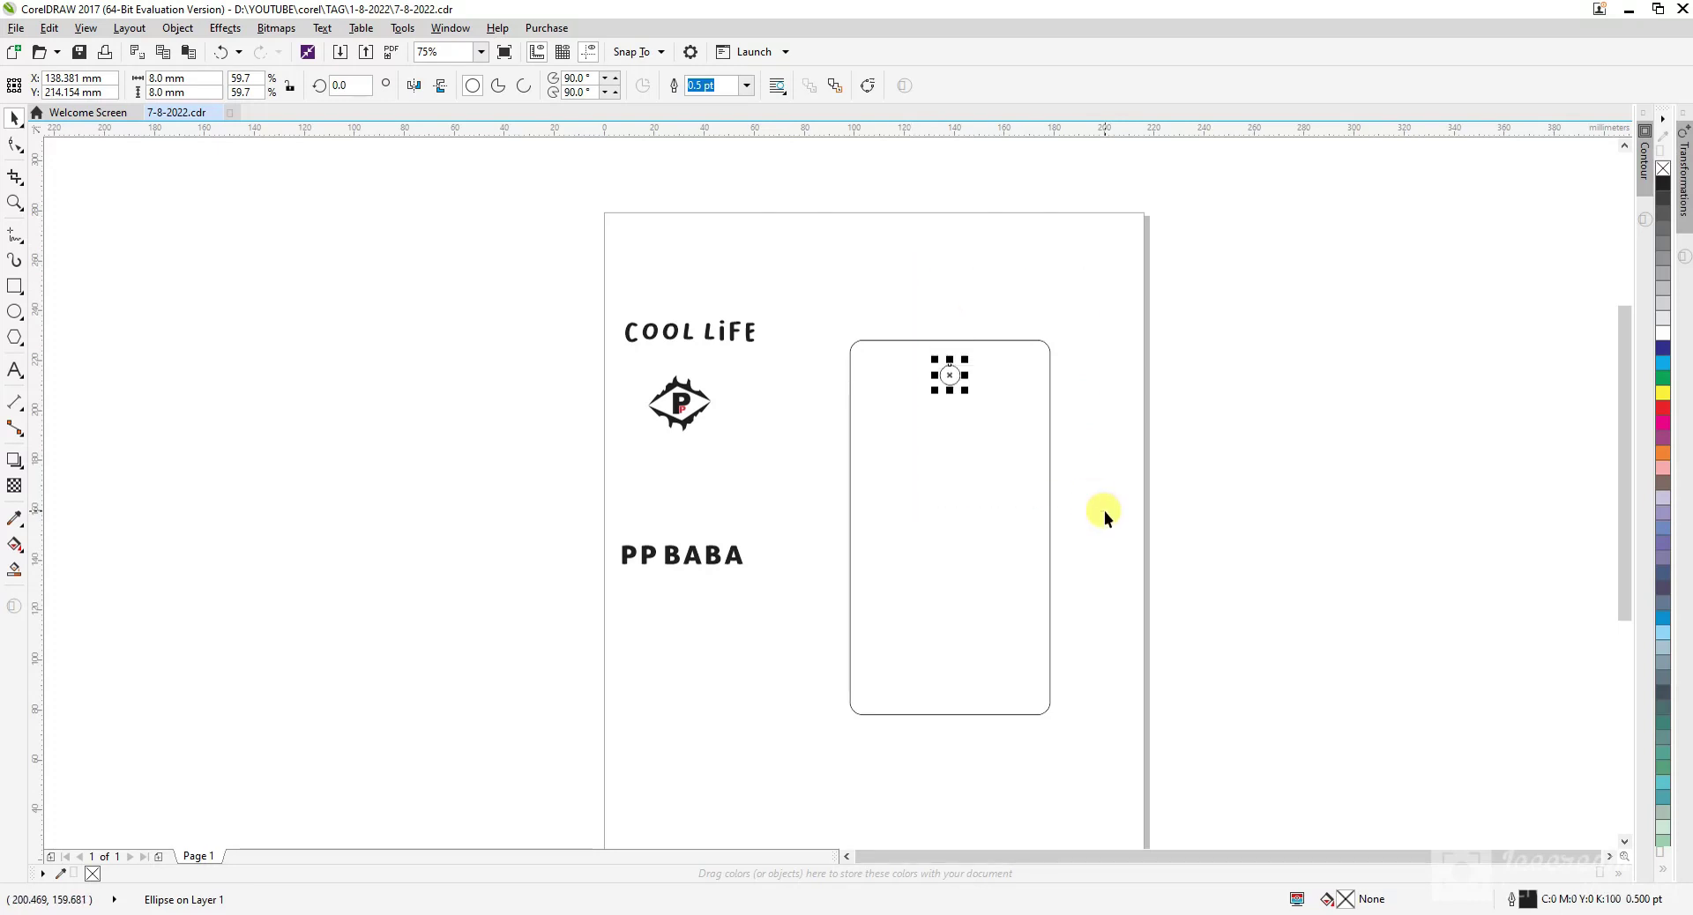
pyautogui.click(1129, 512)
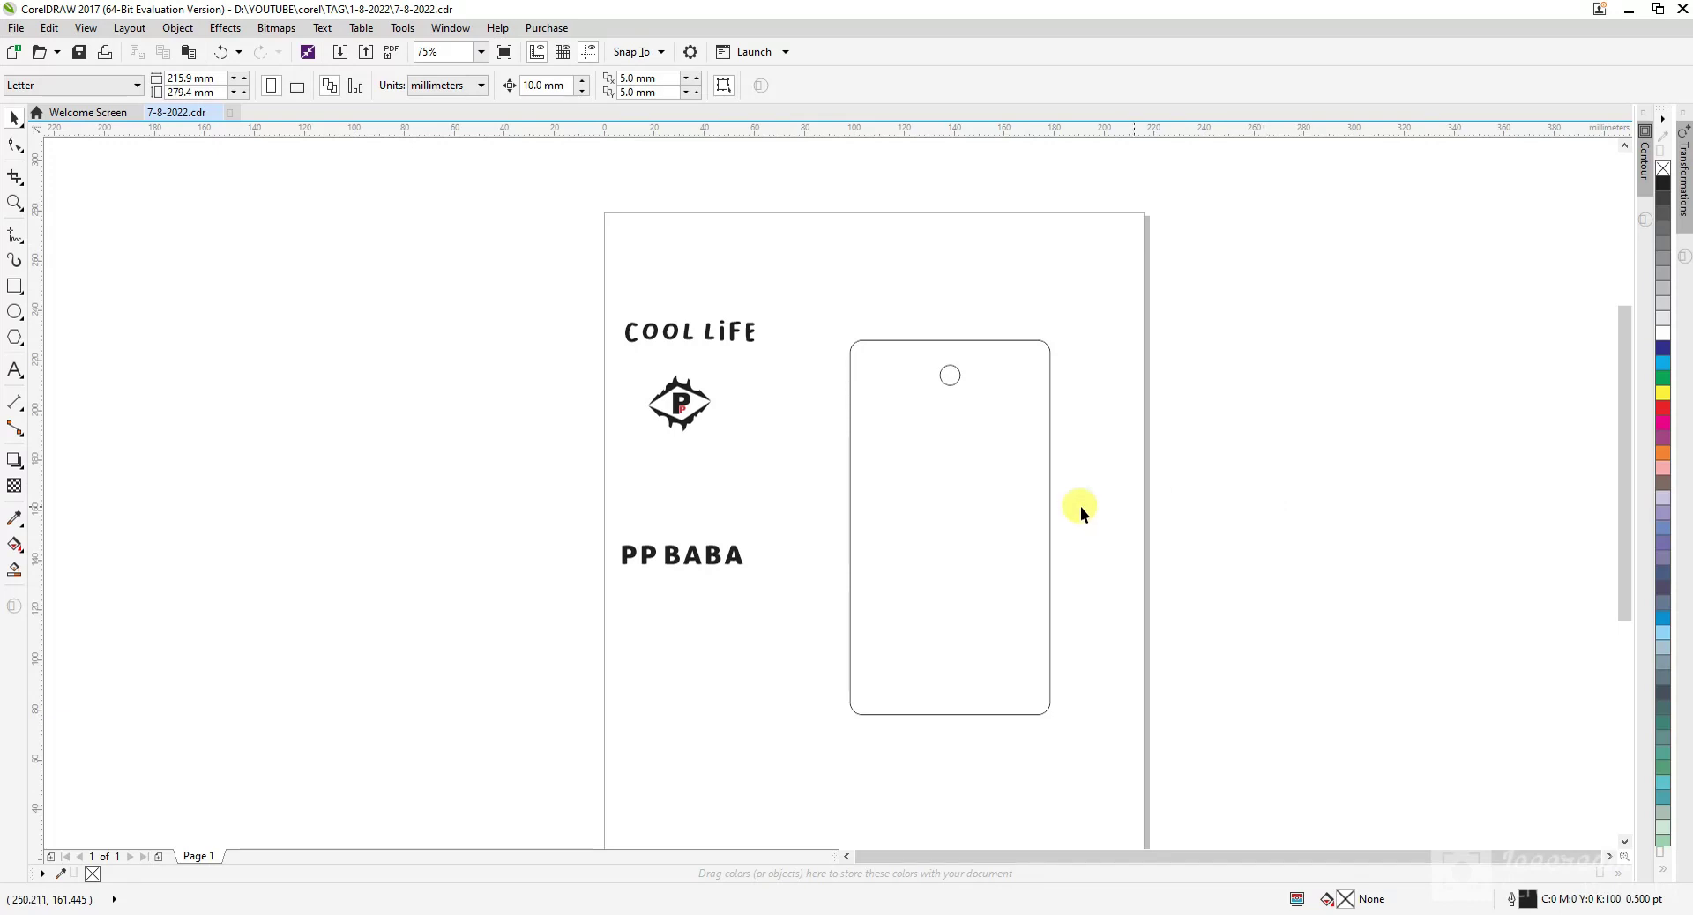
# - Duplicate the tag rectangle with square corners and shorten the copy from its top edge to about 63.5 mm high
pyautogui.click(971, 499)
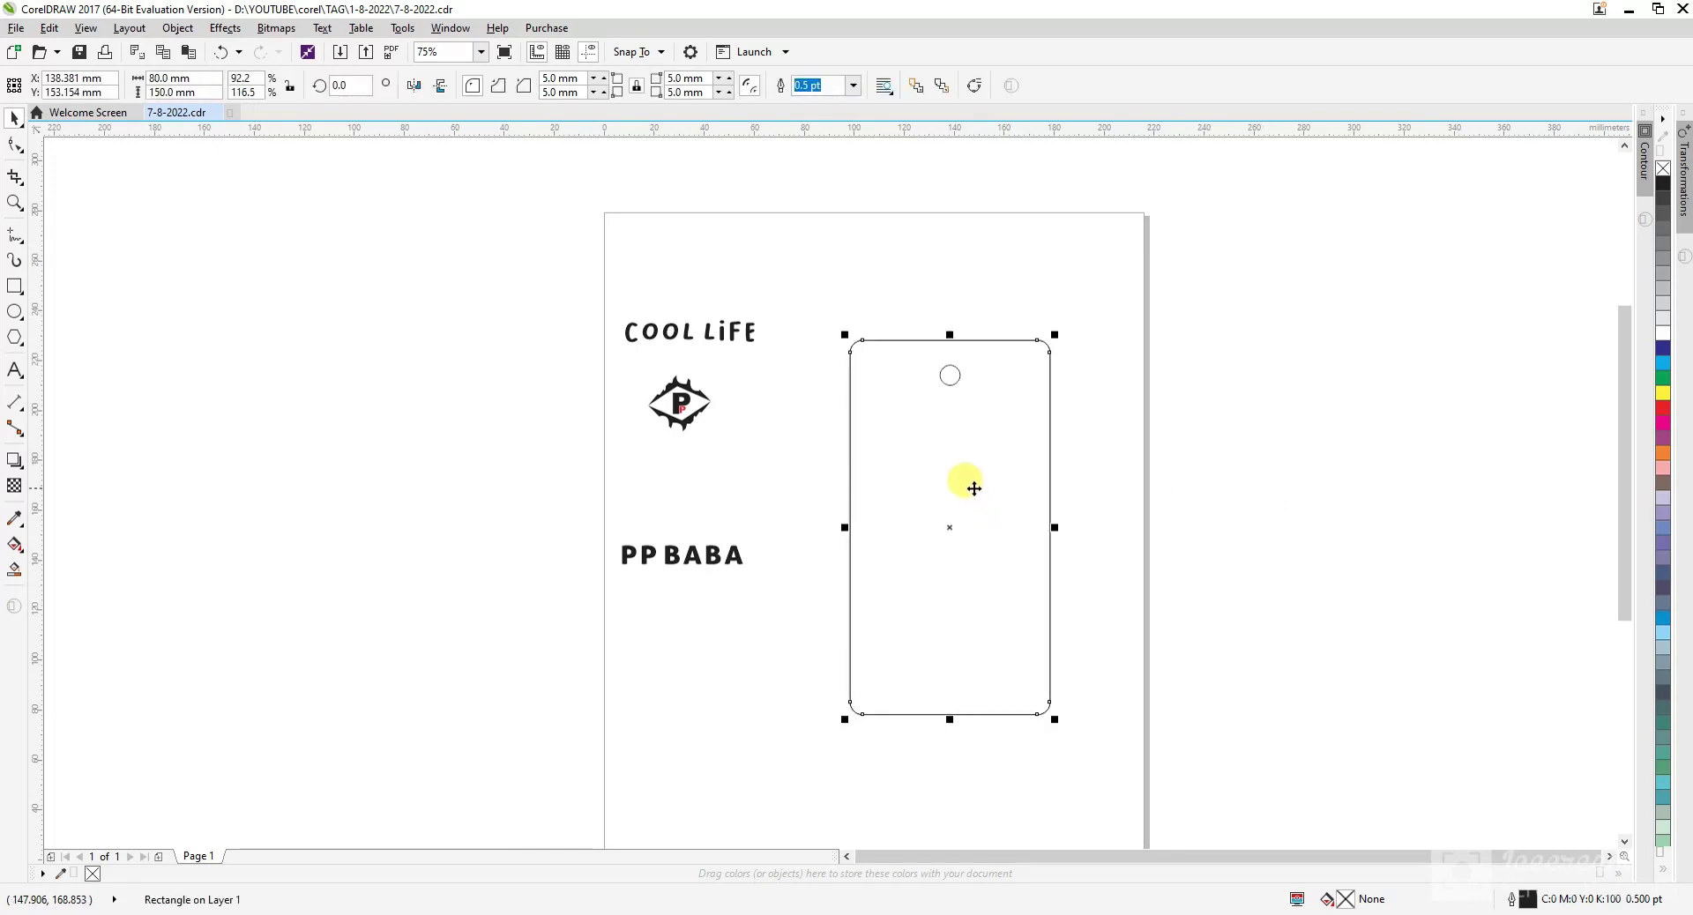
pyautogui.press('F10')
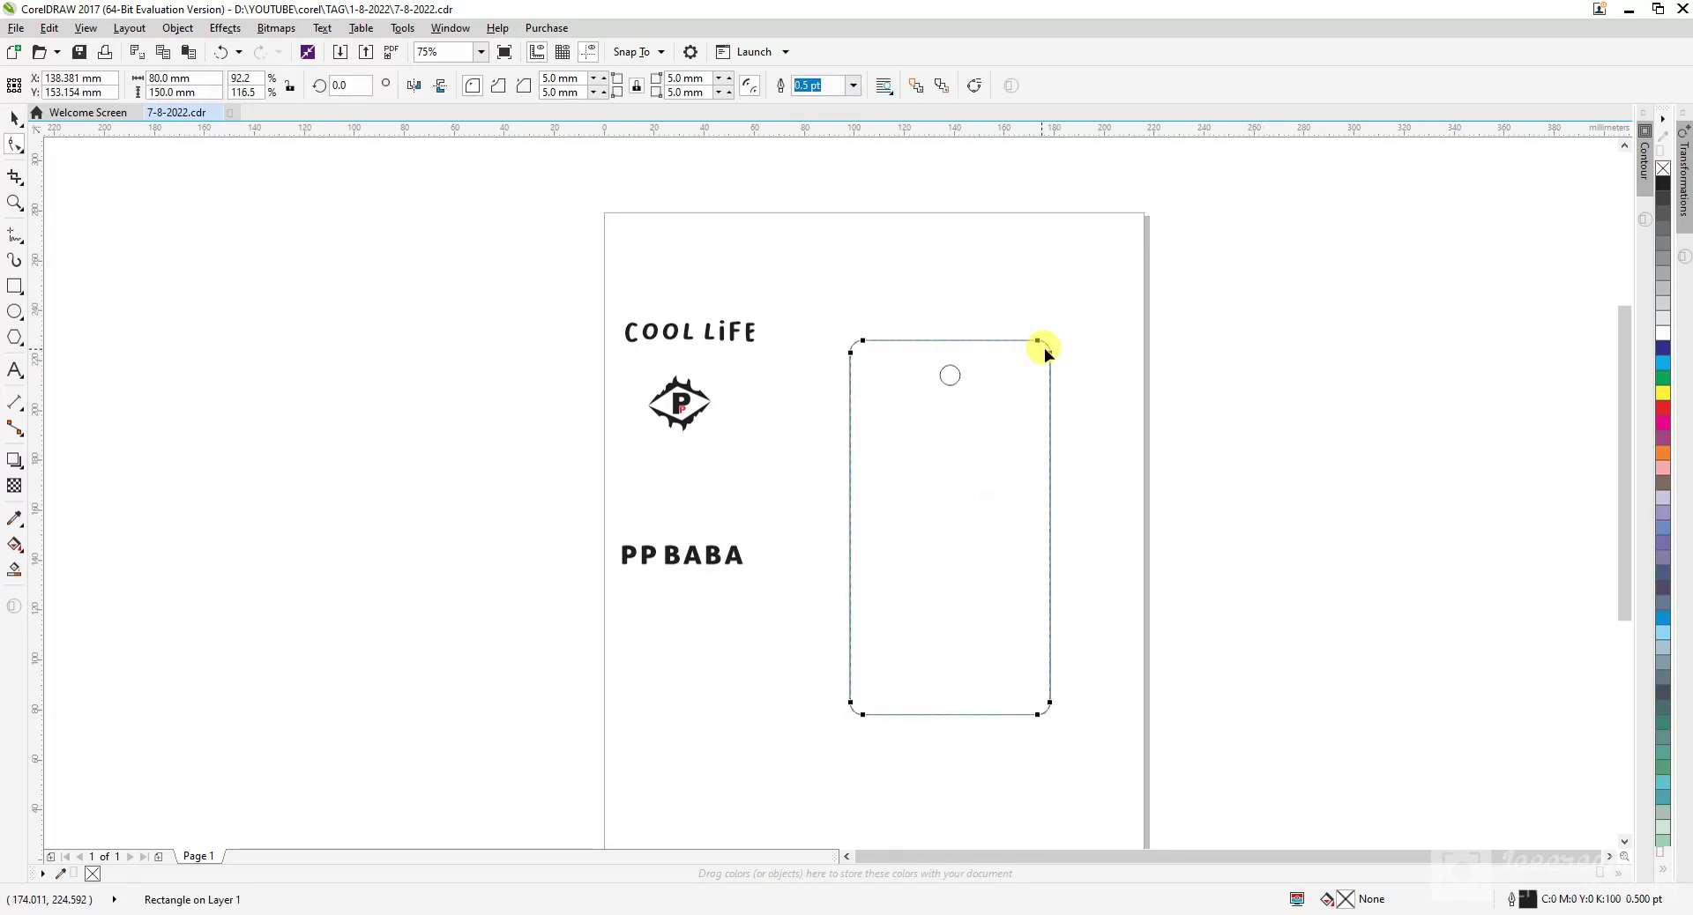
pyautogui.moveTo(1051, 352); pyautogui.dragTo(1072, 281)
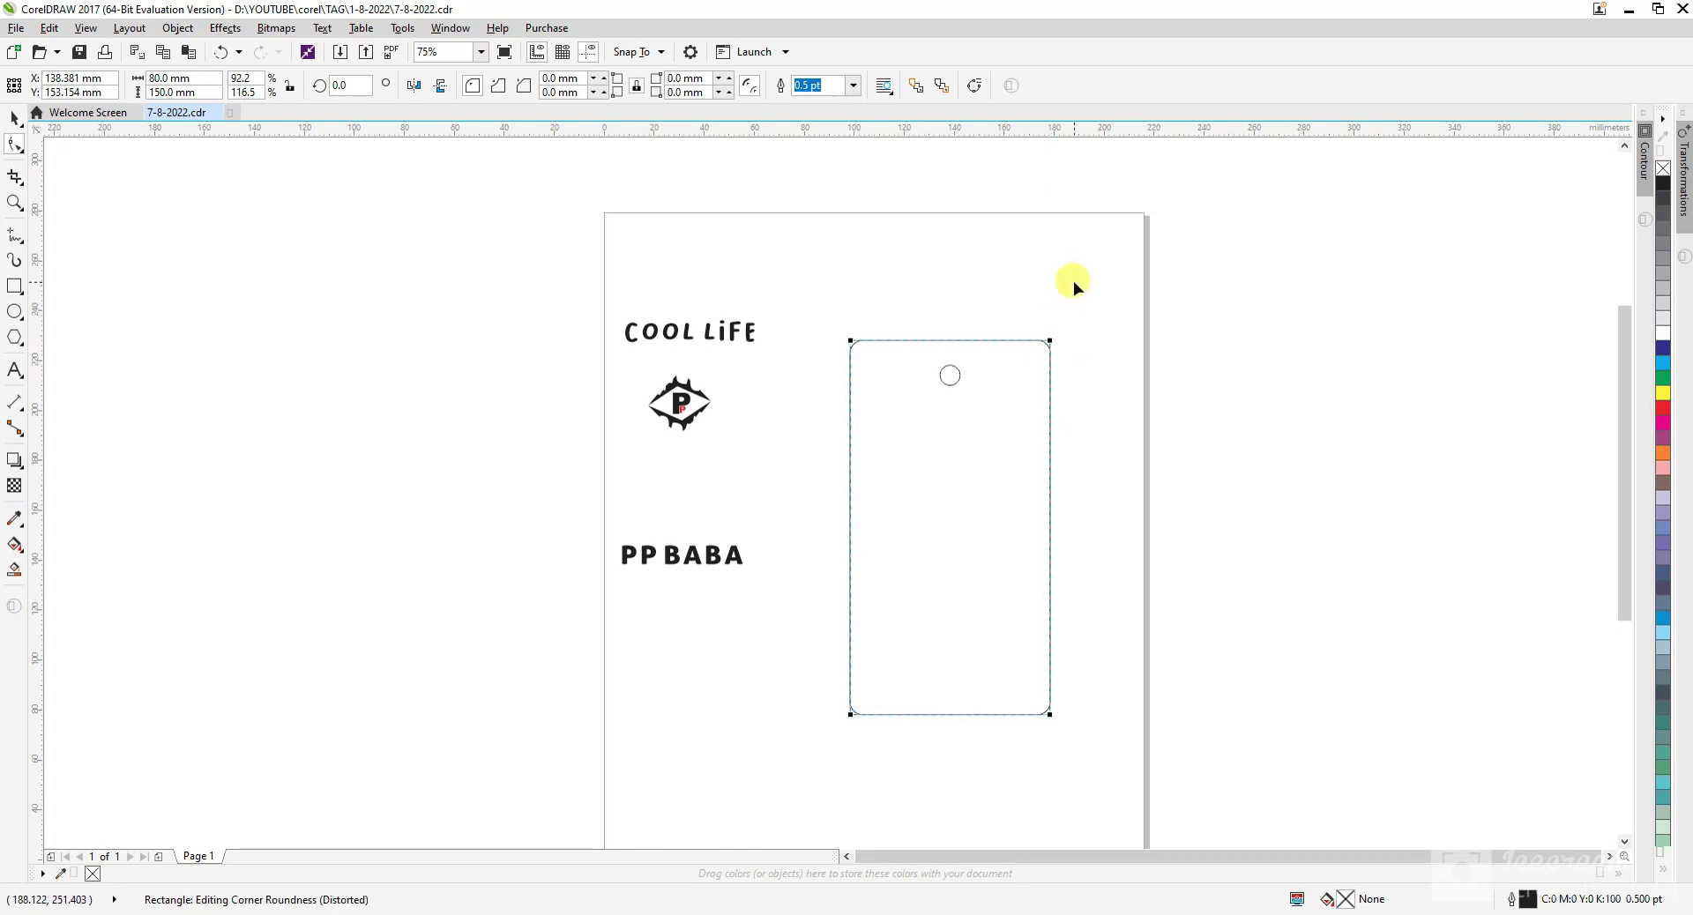
pyautogui.press('space')
pyautogui.click(1074, 282)
pyautogui.click(1047, 340)
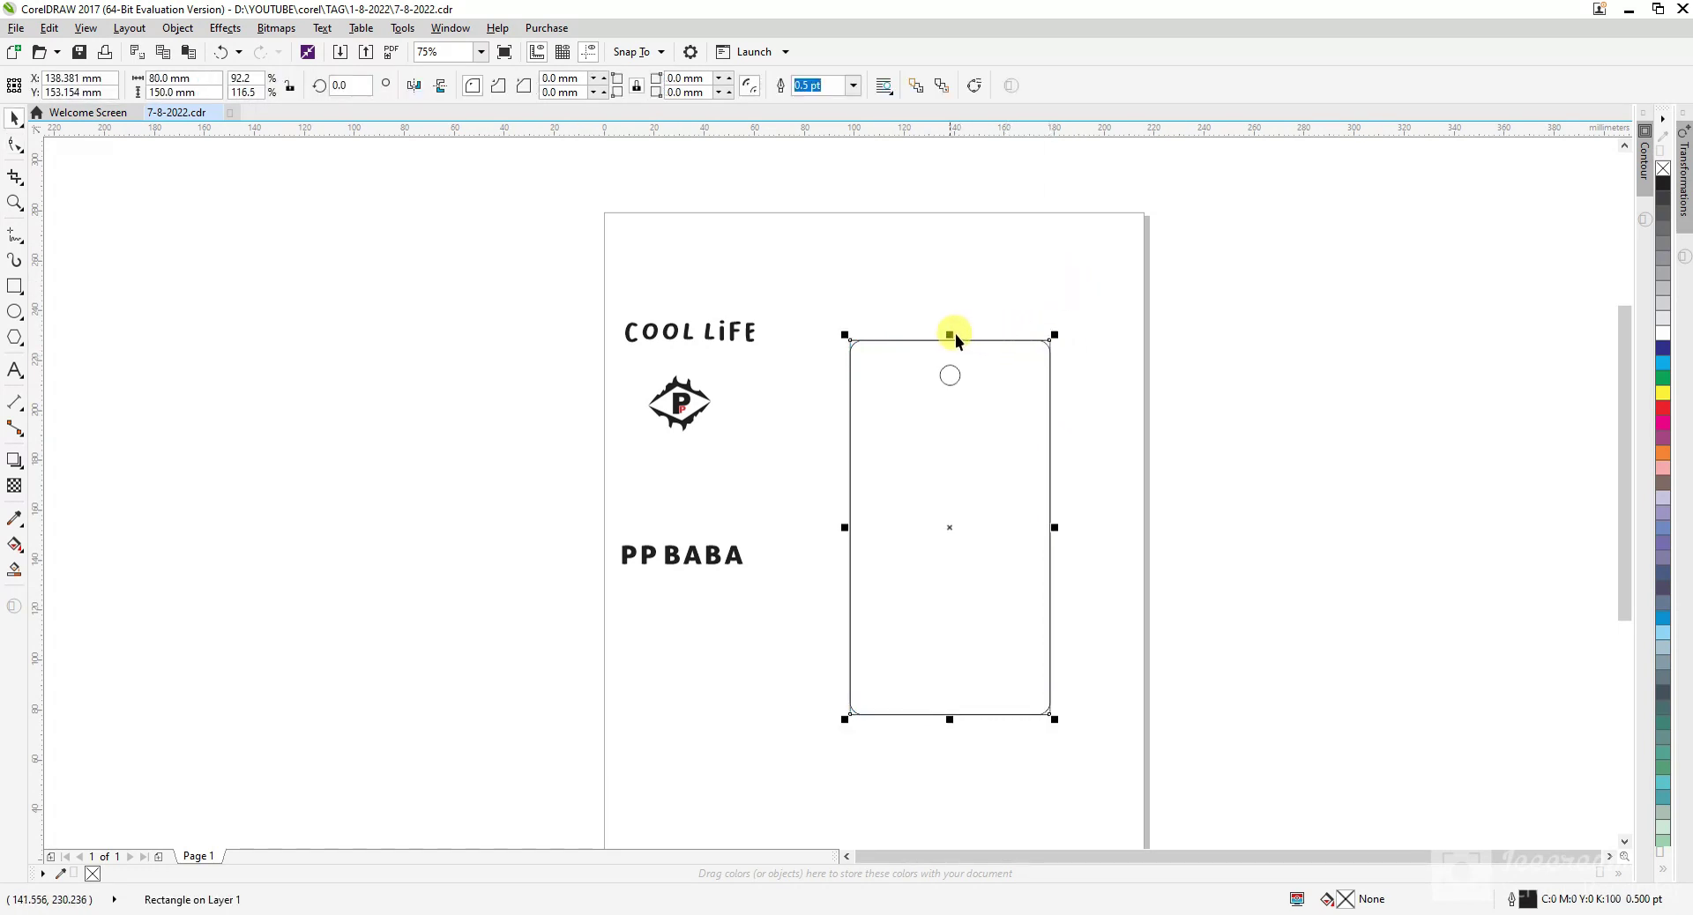
pyautogui.moveTo(950, 335); pyautogui.dragTo(926, 551)
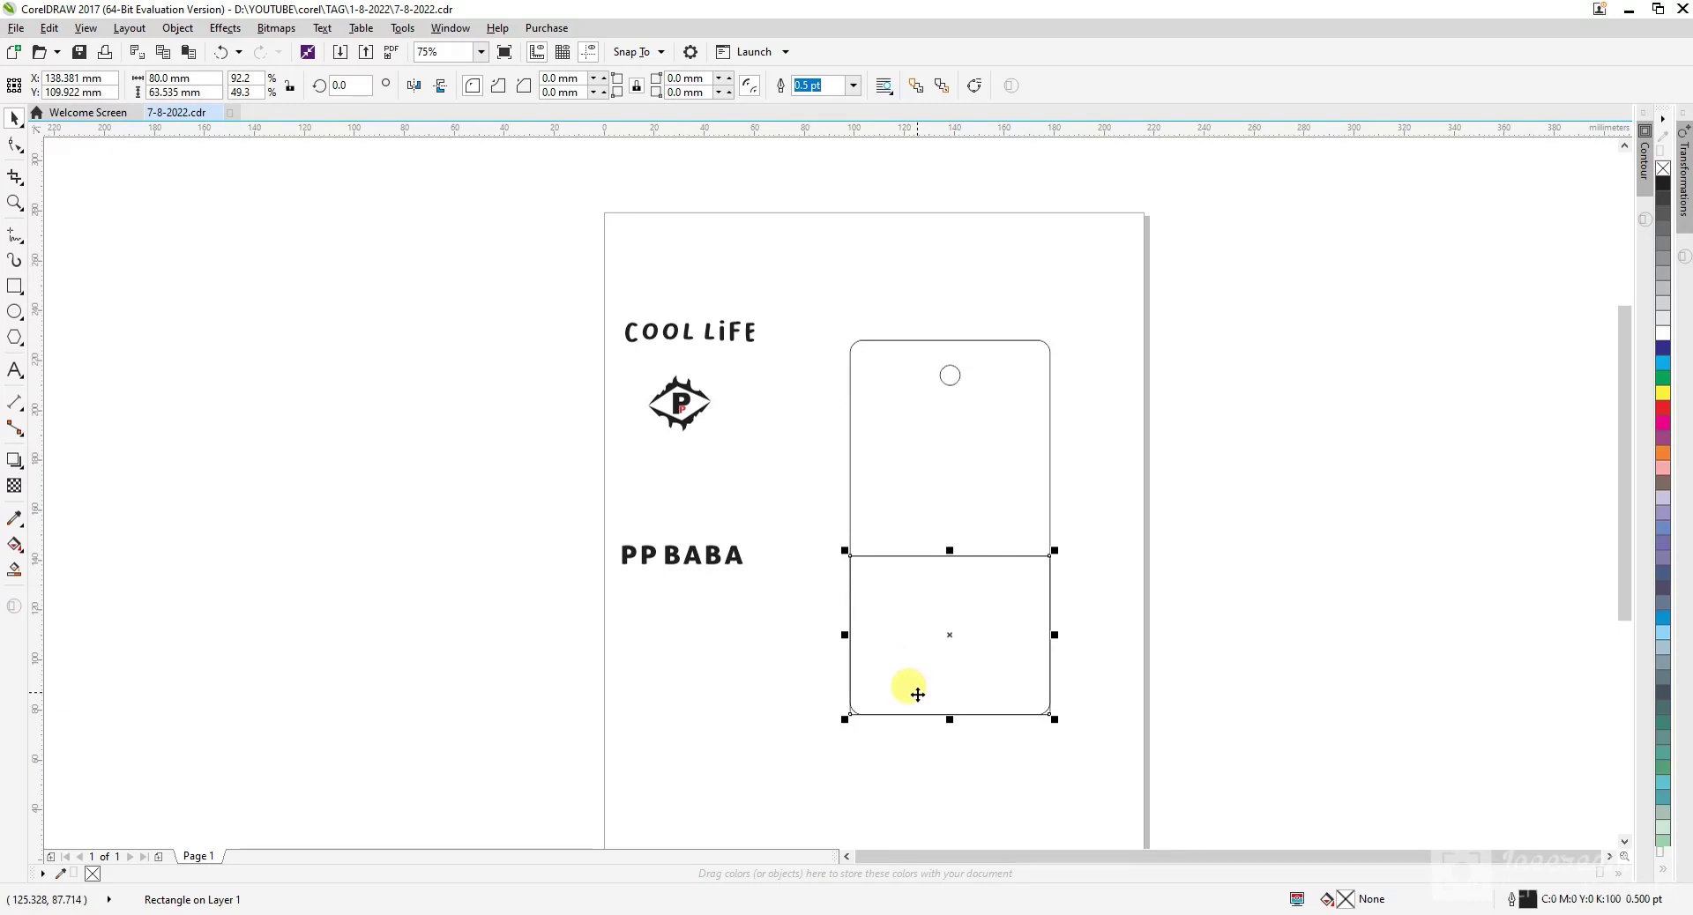
# - Make a copy of the lower rectangle directly above it, about 42 mm high, and align it to the tag's top edge
pyautogui.moveTo(948, 719); pyautogui.dragTo(950, 451)
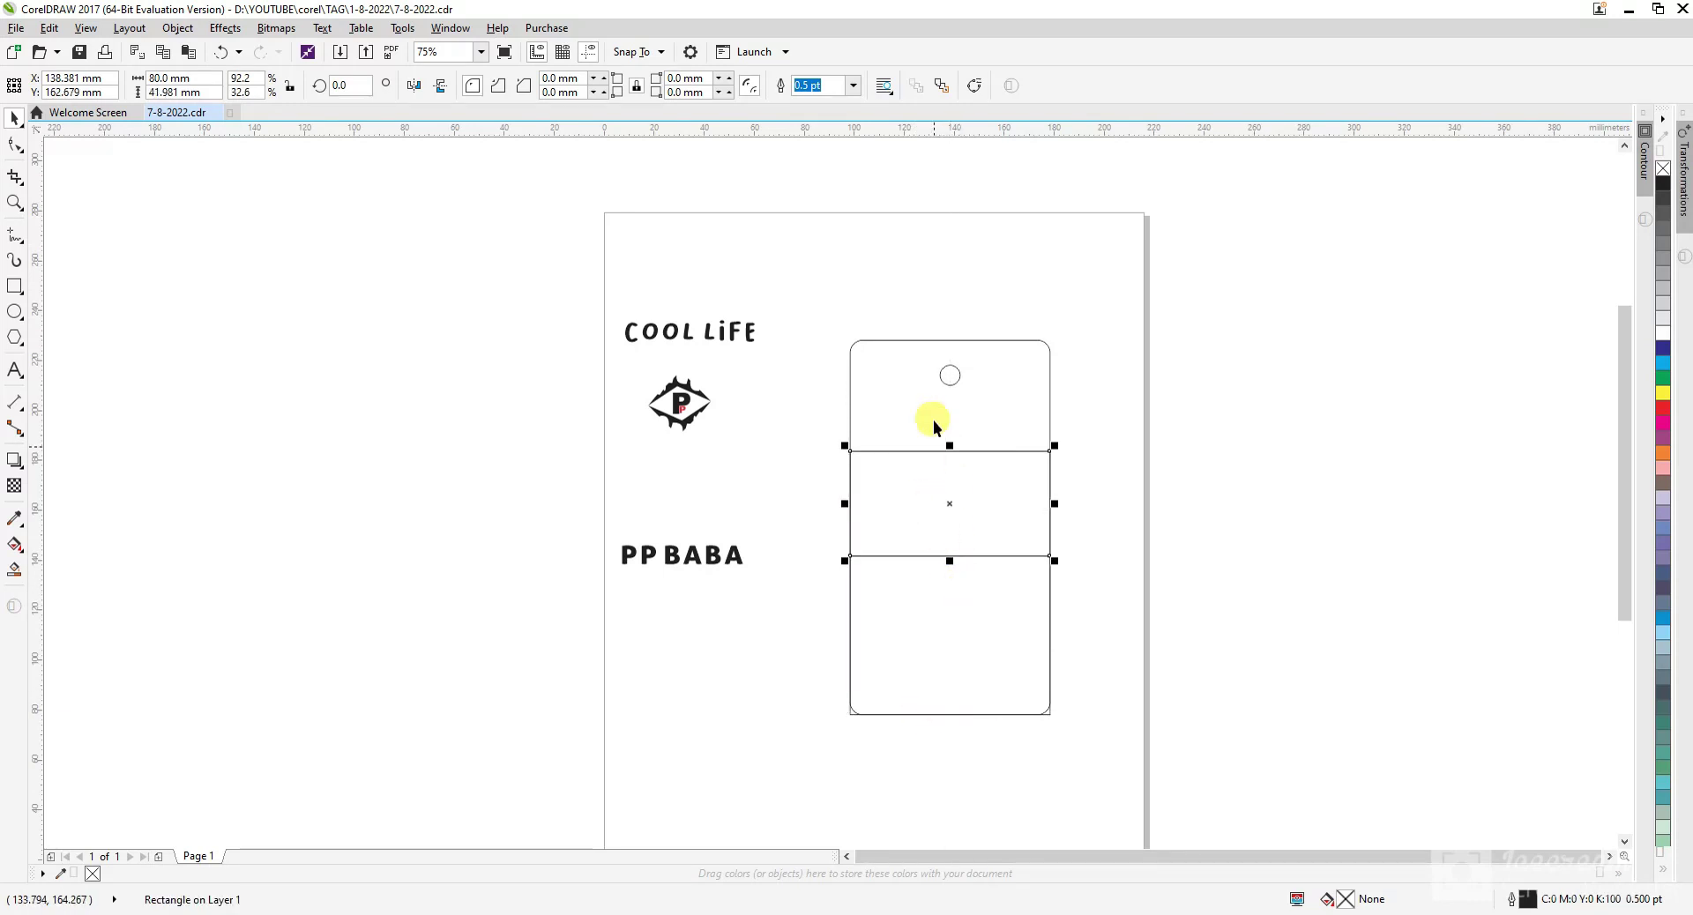
pyautogui.keyDown('shift'); pyautogui.click(912, 400); pyautogui.keyUp('shift')
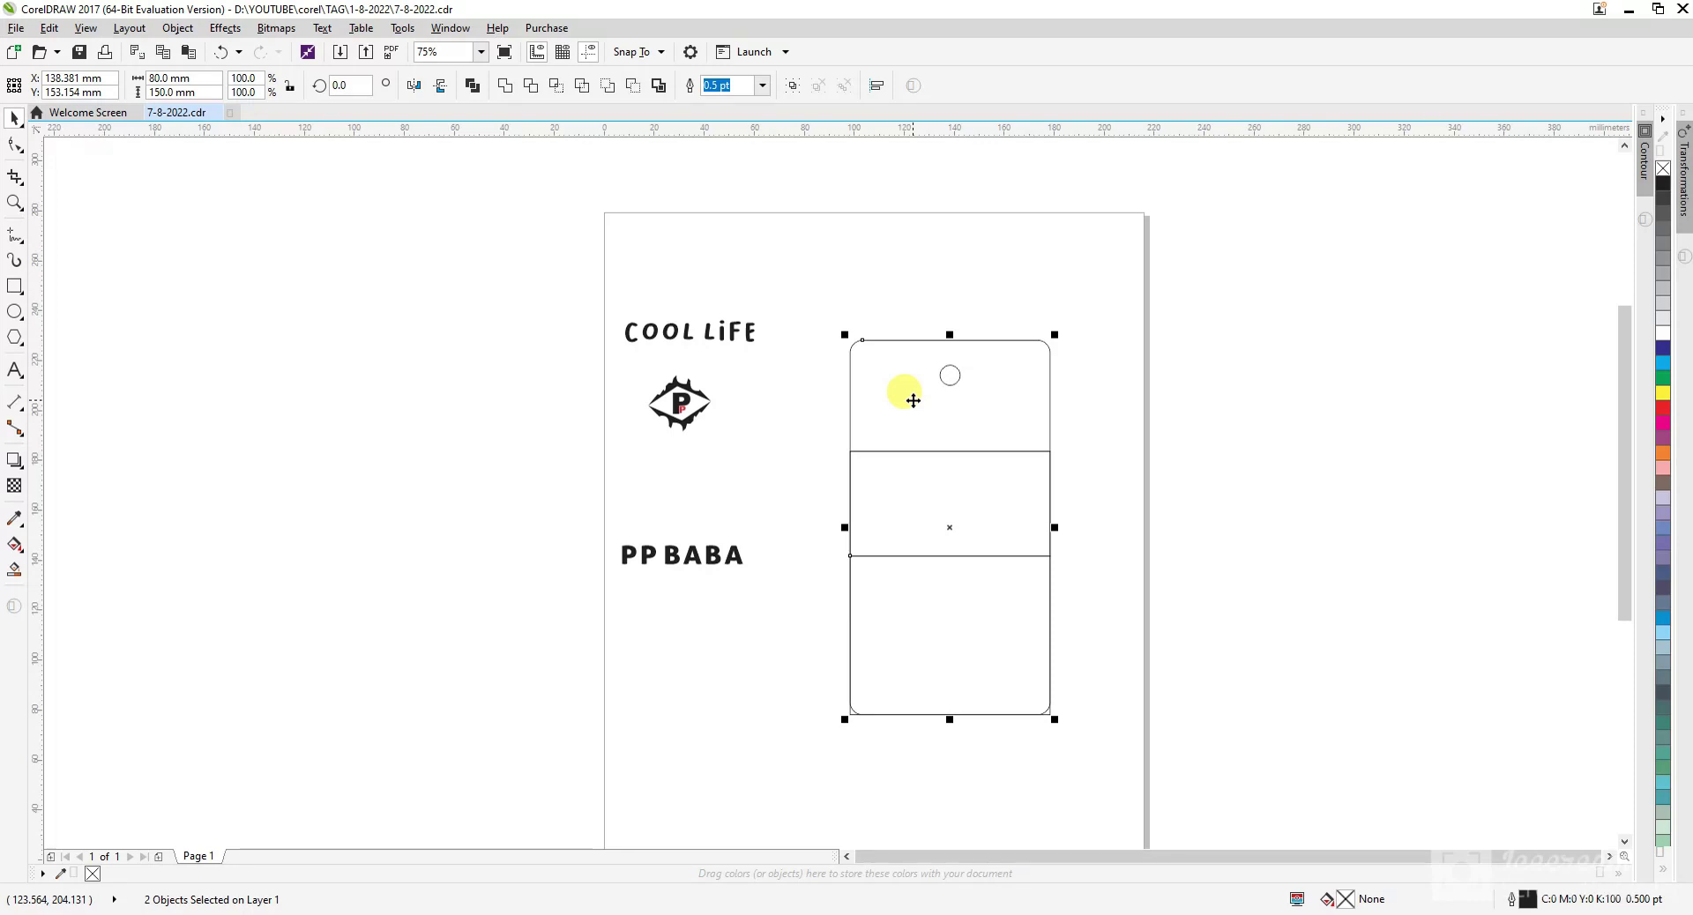
pyautogui.press('t')
pyautogui.press('Escape')
# - Shrink the top rectangle into the tag's upper-right corner, to about 32 mm wide by 28 mm high
pyautogui.click(902, 400)
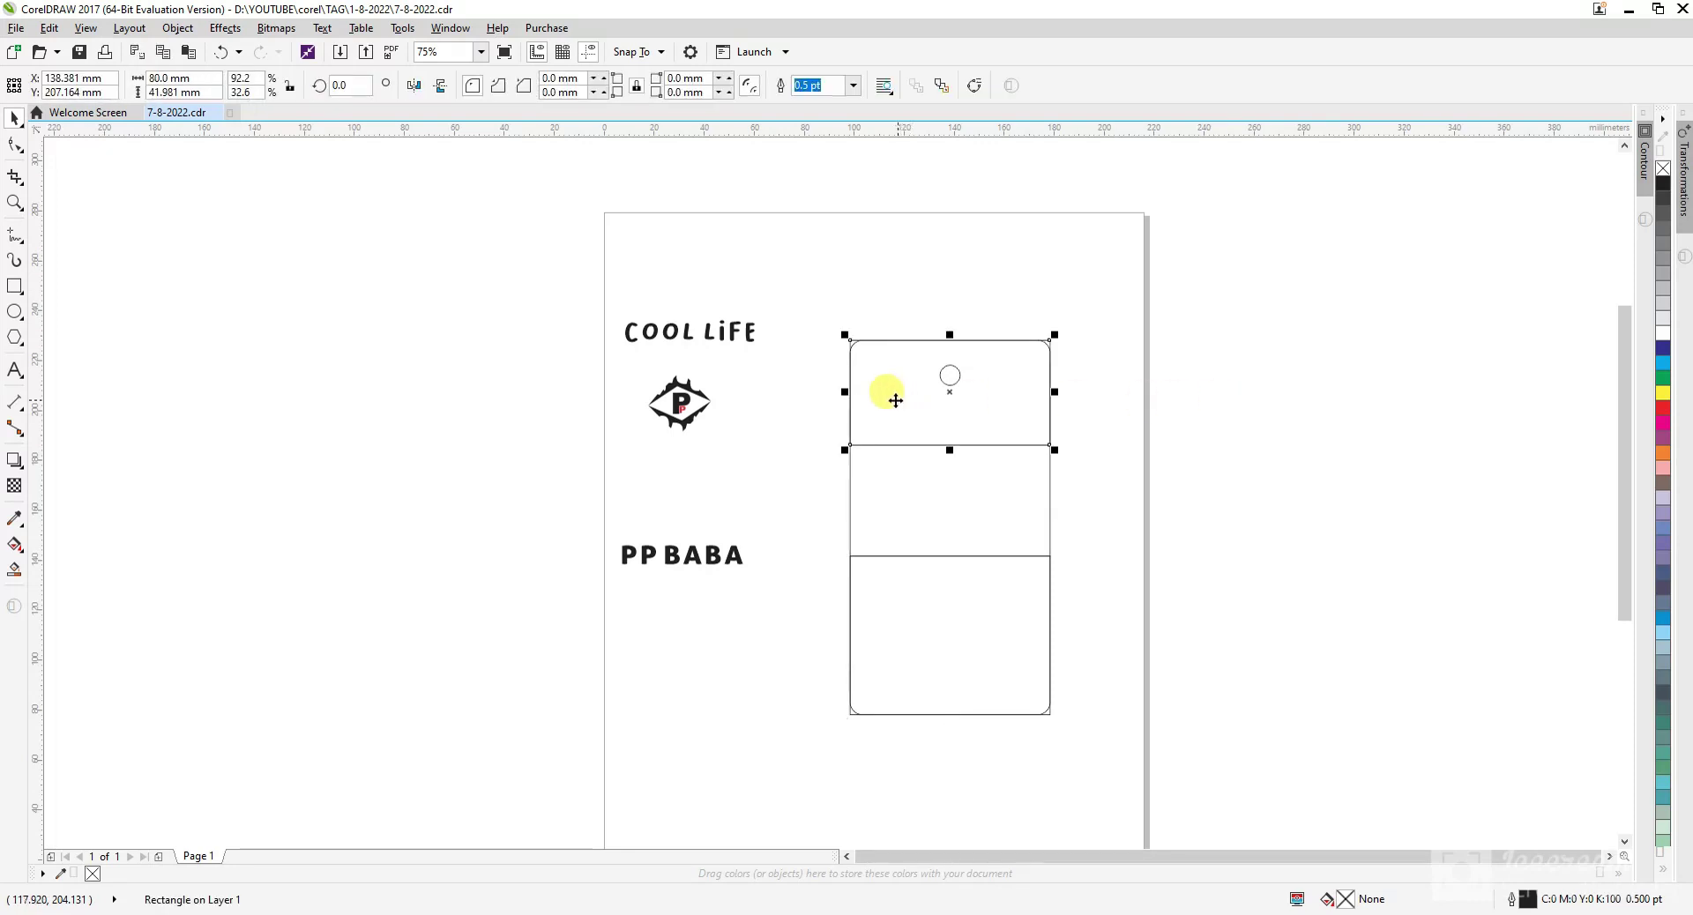
pyautogui.moveTo(845, 391); pyautogui.dragTo(930, 392)
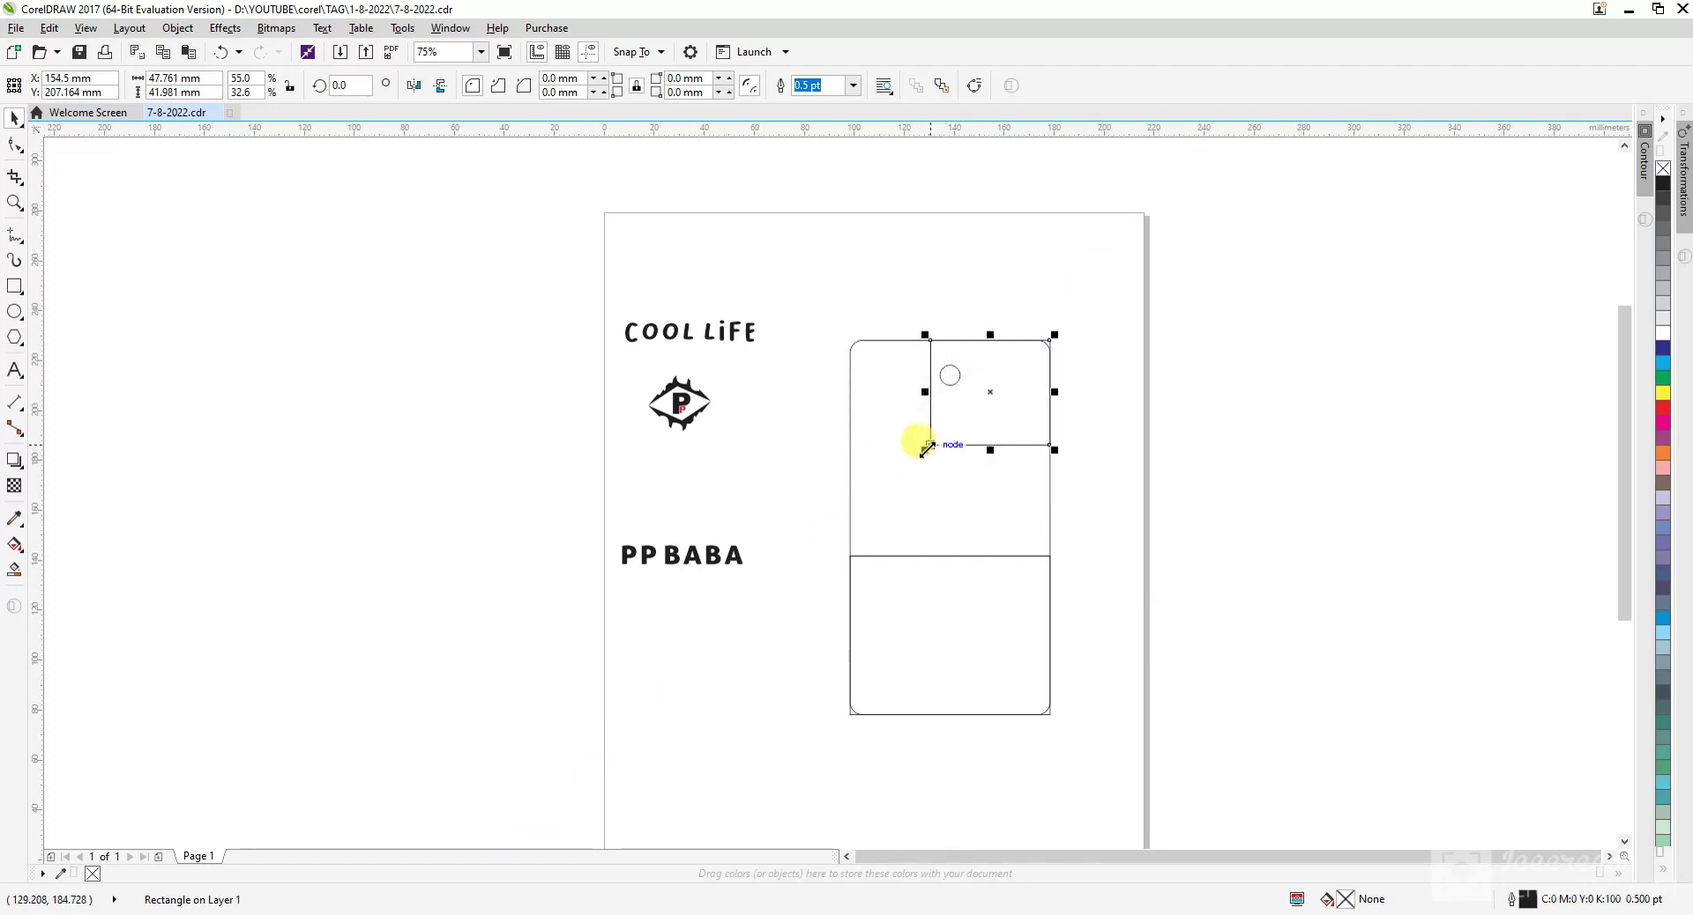
pyautogui.moveTo(925, 450); pyautogui.dragTo(964, 415)
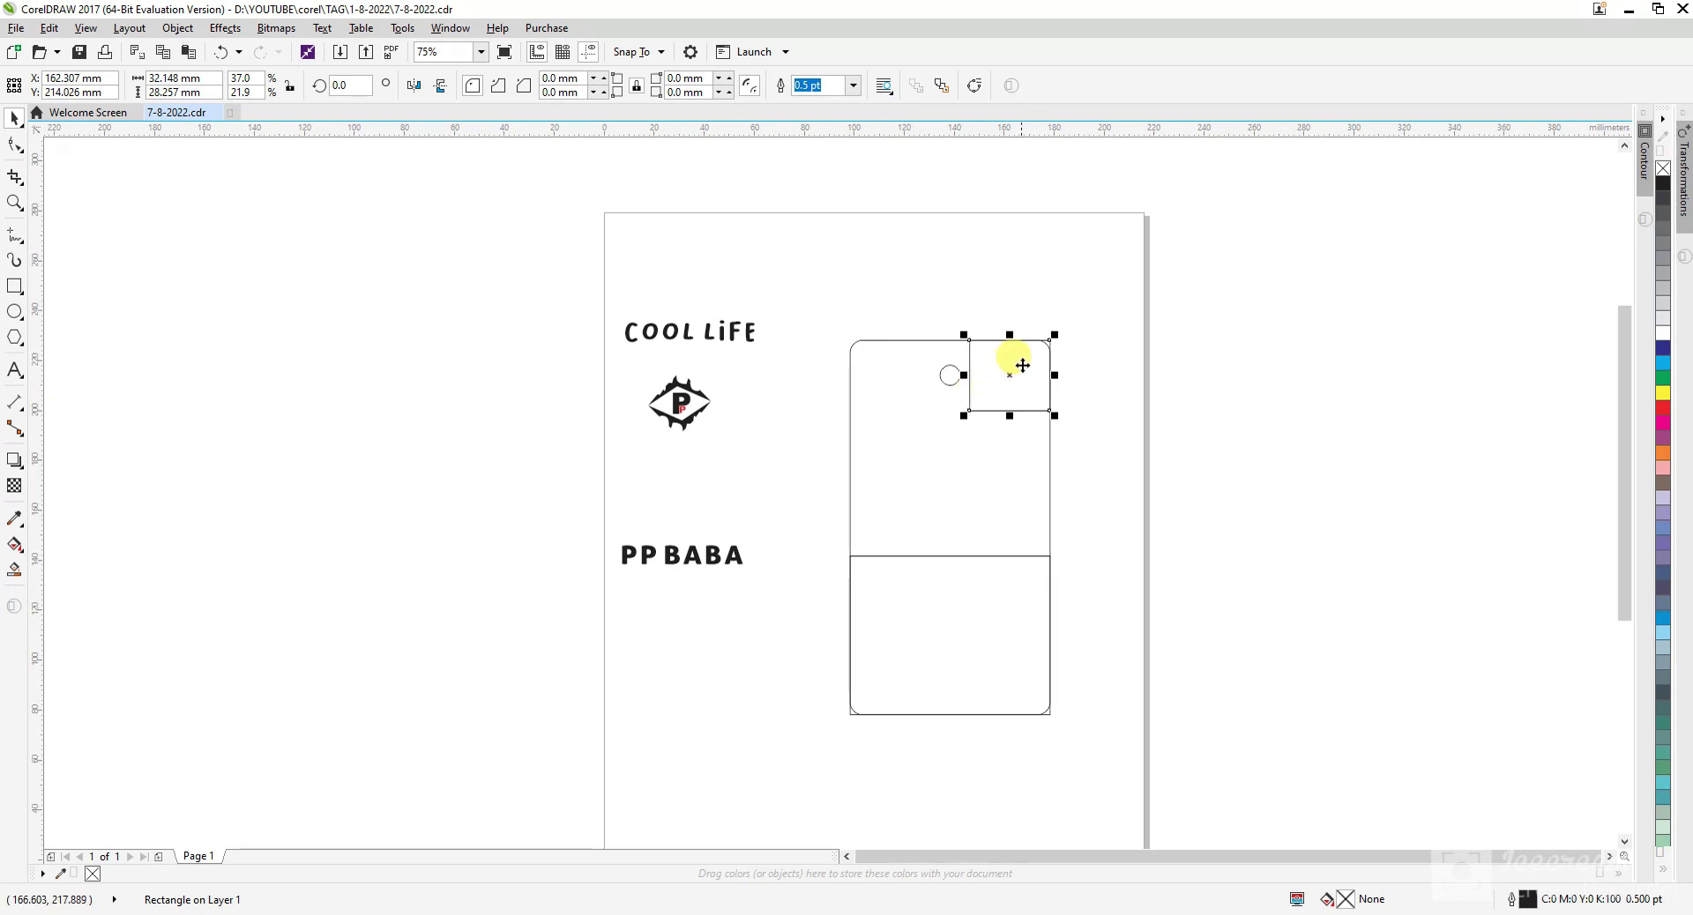
pyautogui.click(1107, 442)
# - Convert the lower rectangle to curves and raise its upper-left node by 10 mm
pyautogui.click(955, 589)
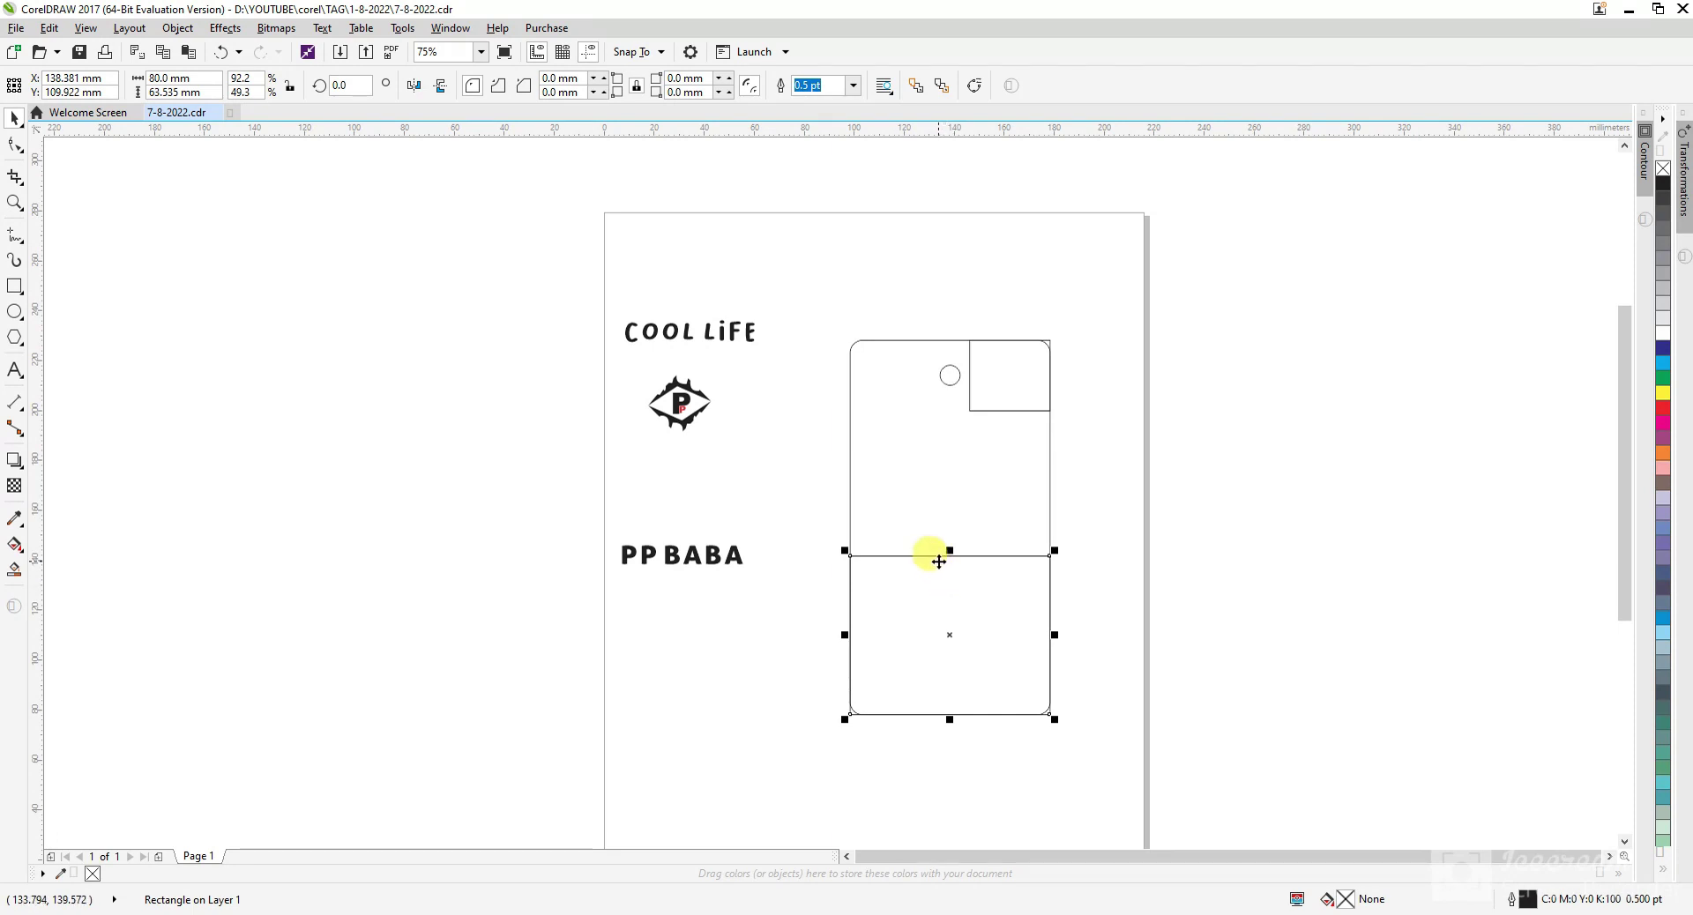
pyautogui.hotkey('ctrl', 'q')
pyautogui.press('F10')
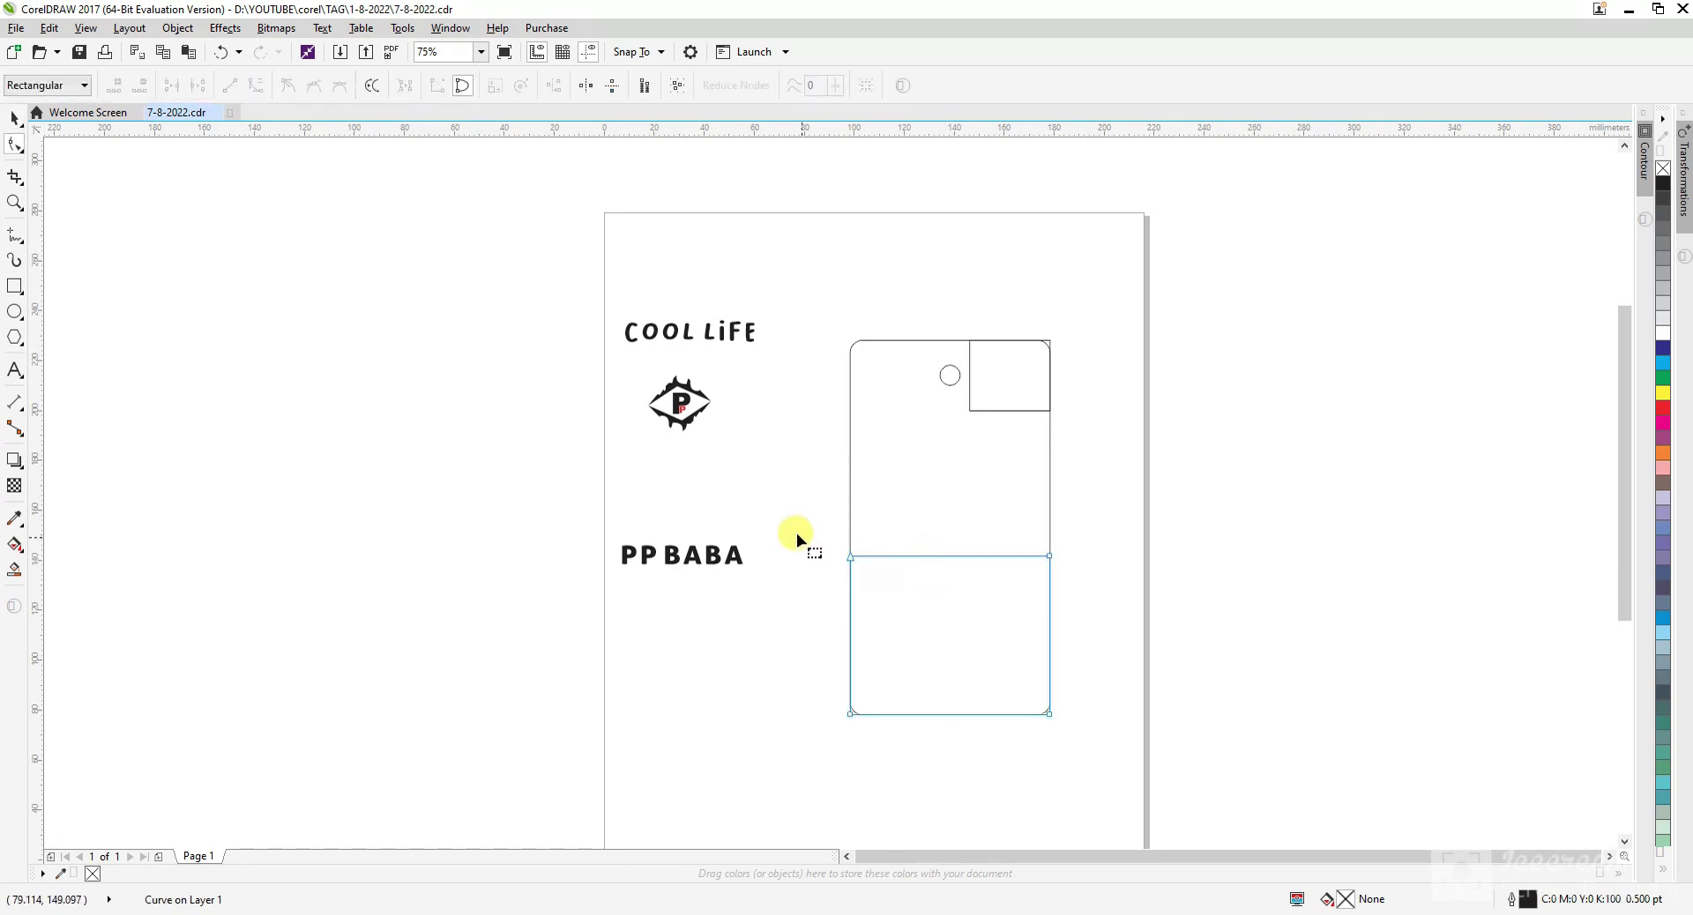
pyautogui.press('Up')
pyautogui.press('Up')
pyautogui.press('Up')
pyautogui.press('Up')
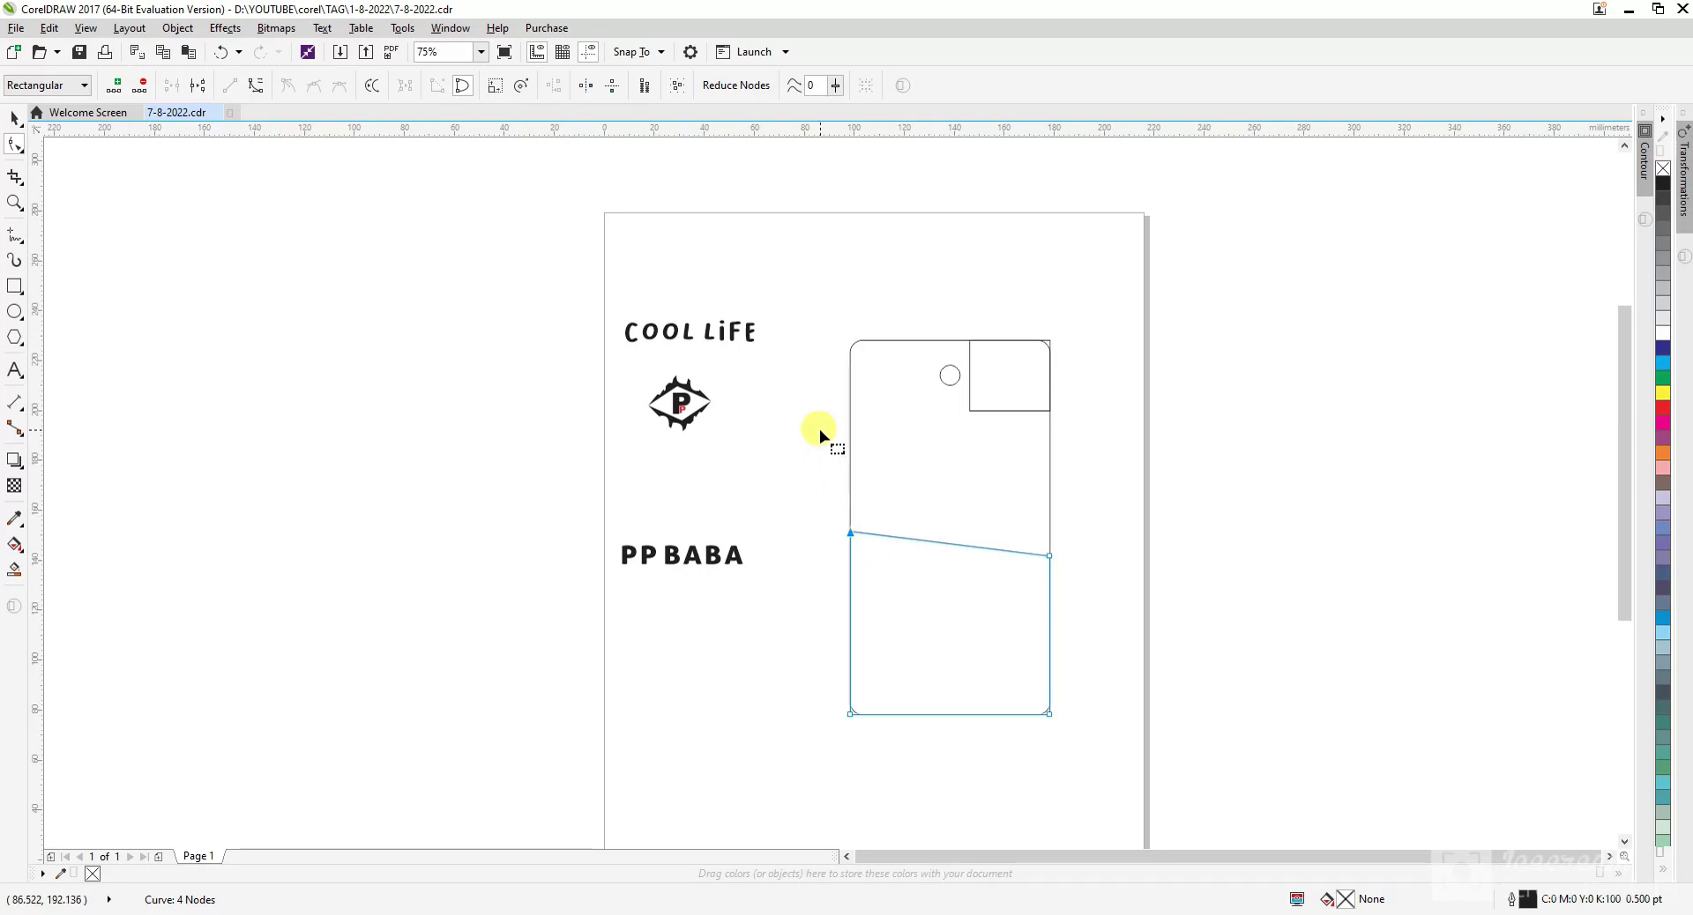
pyautogui.press('space')
pyautogui.click(541, 341)
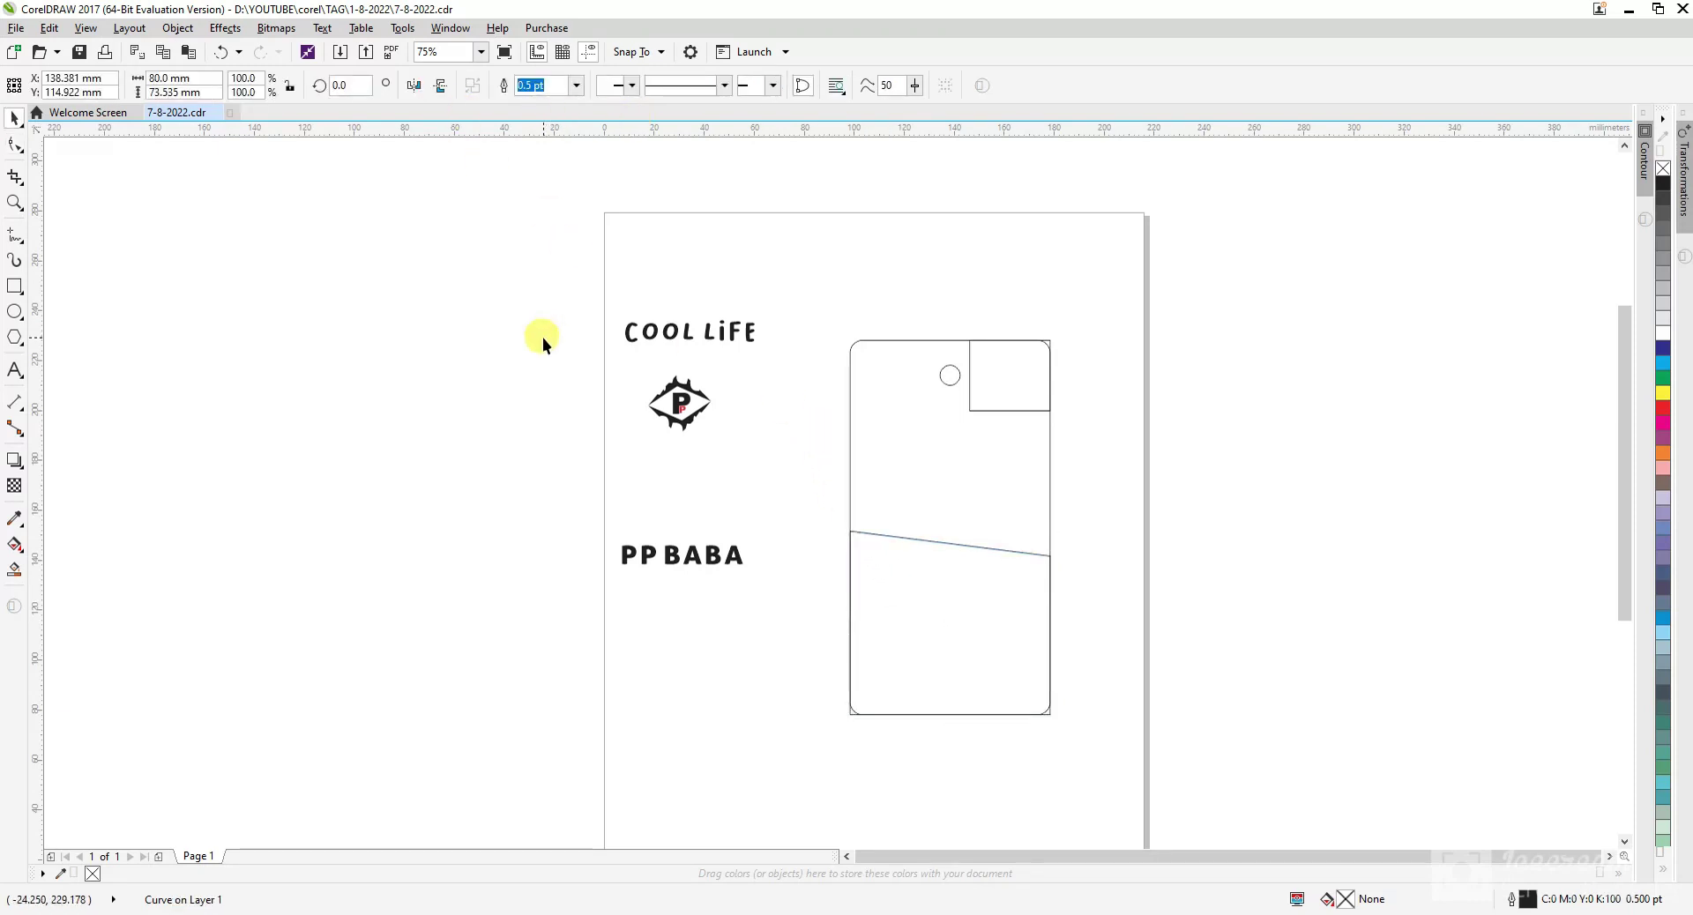
# - Steepen the lower shape's slanted edge by raising its upper-left node another 10 mm and lowering its upper-right node 20 mm
pyautogui.doubleClick(952, 624)
pyautogui.moveTo(843, 491); pyautogui.dragTo(987, 632)
pyautogui.press('Up')
pyautogui.press('Down')
pyautogui.press('Down')
pyautogui.press('Down')
pyautogui.press('Down')
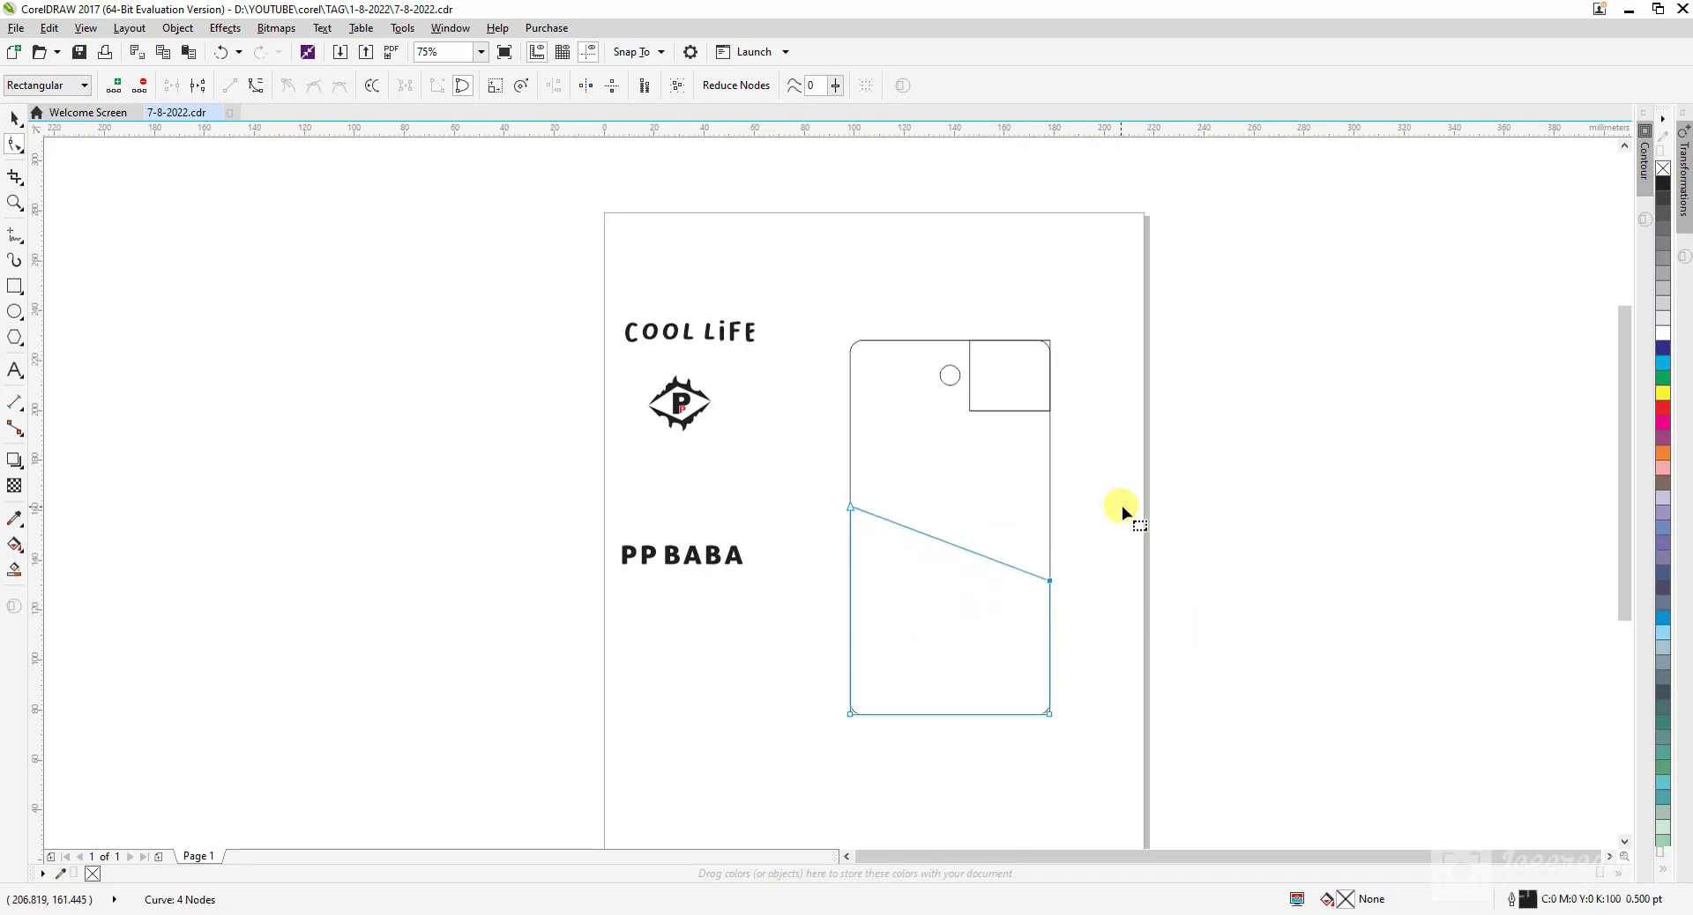
pyautogui.press('Down')
pyautogui.press('Down')
pyautogui.press('Down')
pyautogui.press('Down')
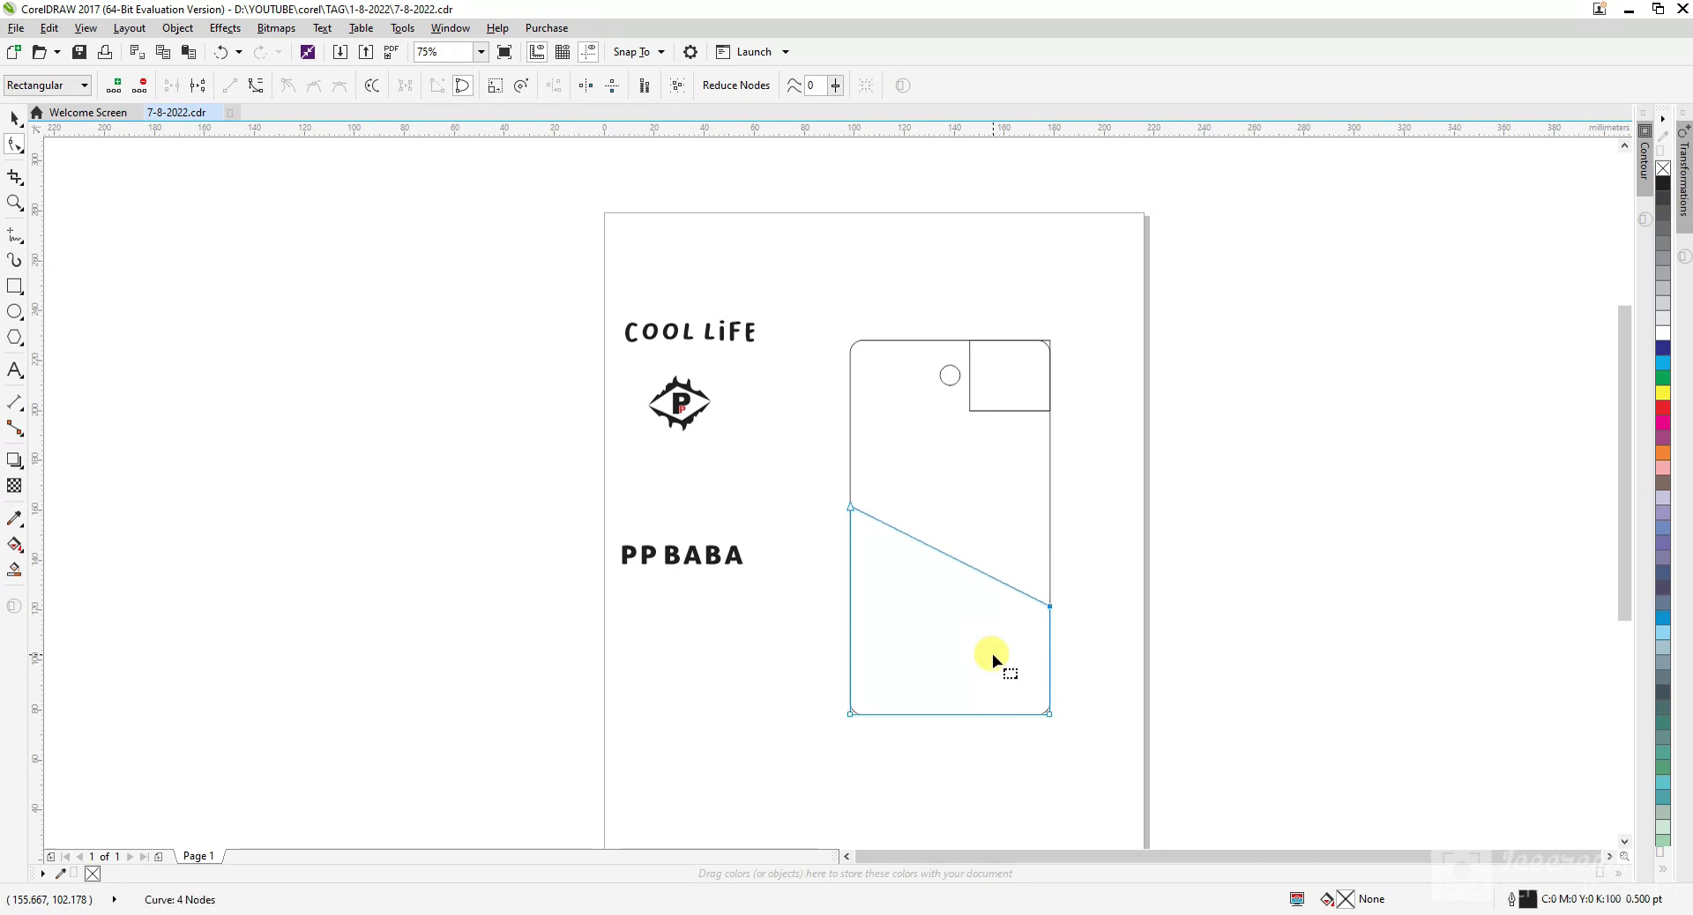
pyautogui.press('space')
pyautogui.click(1196, 610)
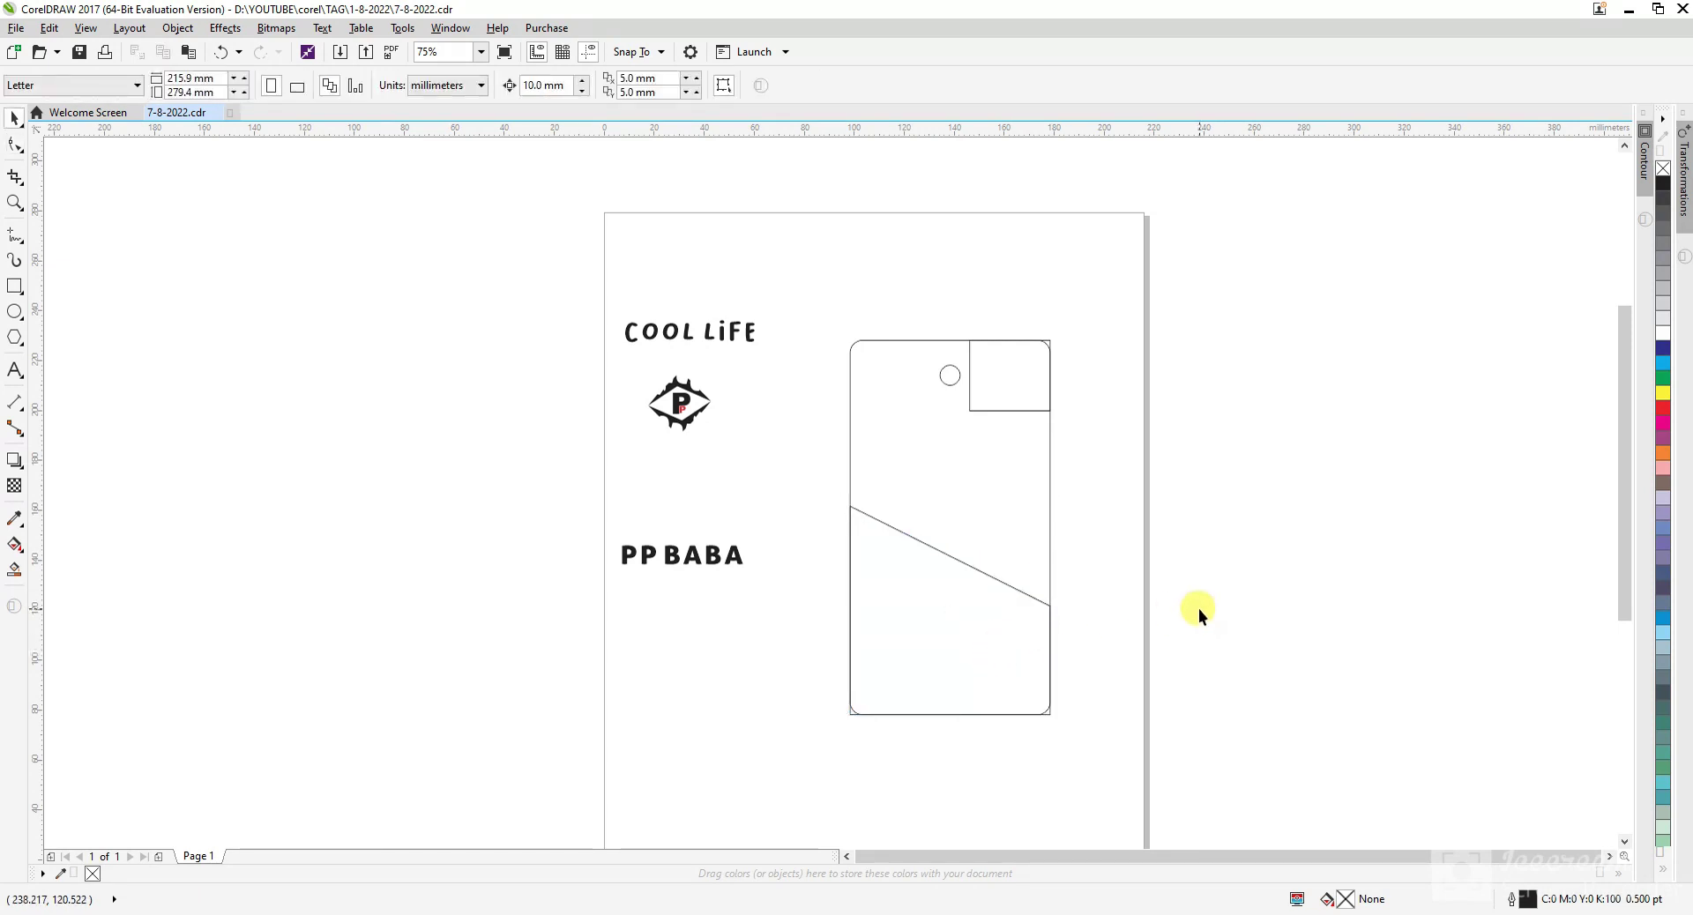
# - Draw a circle about 43 mm in diameter over the slanted edge in the middle of the tag
pyautogui.click(14, 313)
pyautogui.moveTo(879, 483); pyautogui.dragTo(995, 600)
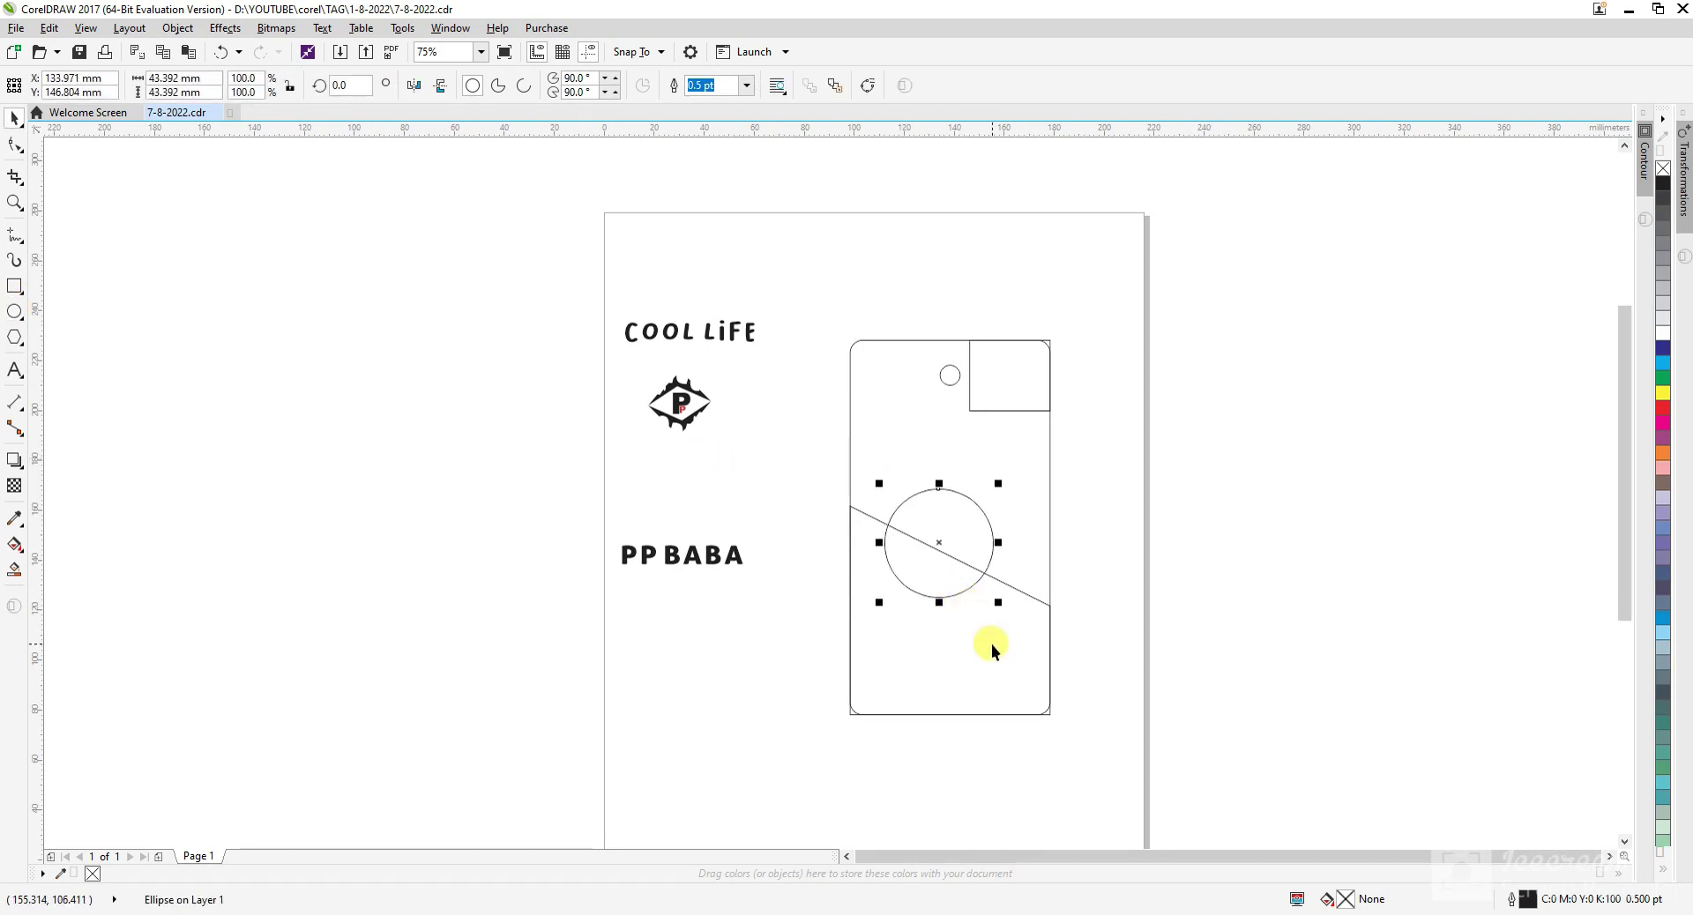
# - Centre the circle horizontally and vertically on the tag outline
pyautogui.keyDown('shift'); pyautogui.click(1033, 513); pyautogui.keyUp('shift')
pyautogui.press('c')
pyautogui.press('e')
pyautogui.click(1155, 501)
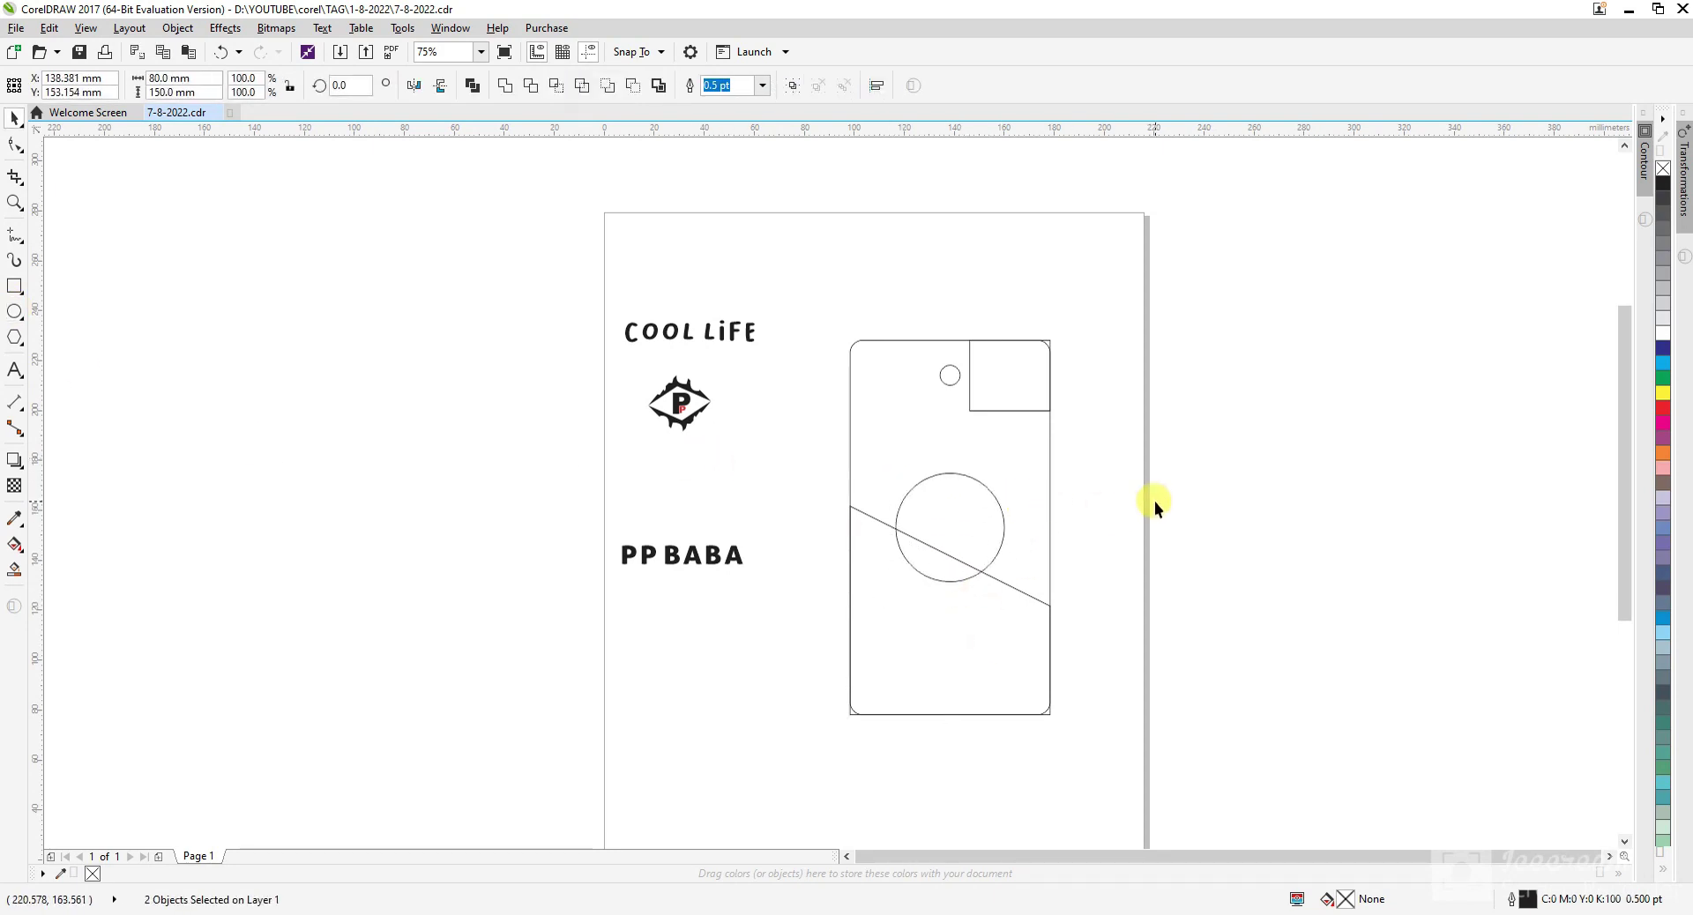
# - Enlarge the circle from its centre to about 61 mm in diameter and shift it about 6 mm left
pyautogui.click(941, 528)
pyautogui.moveTo(1008, 585); pyautogui.dragTo(1035, 612)
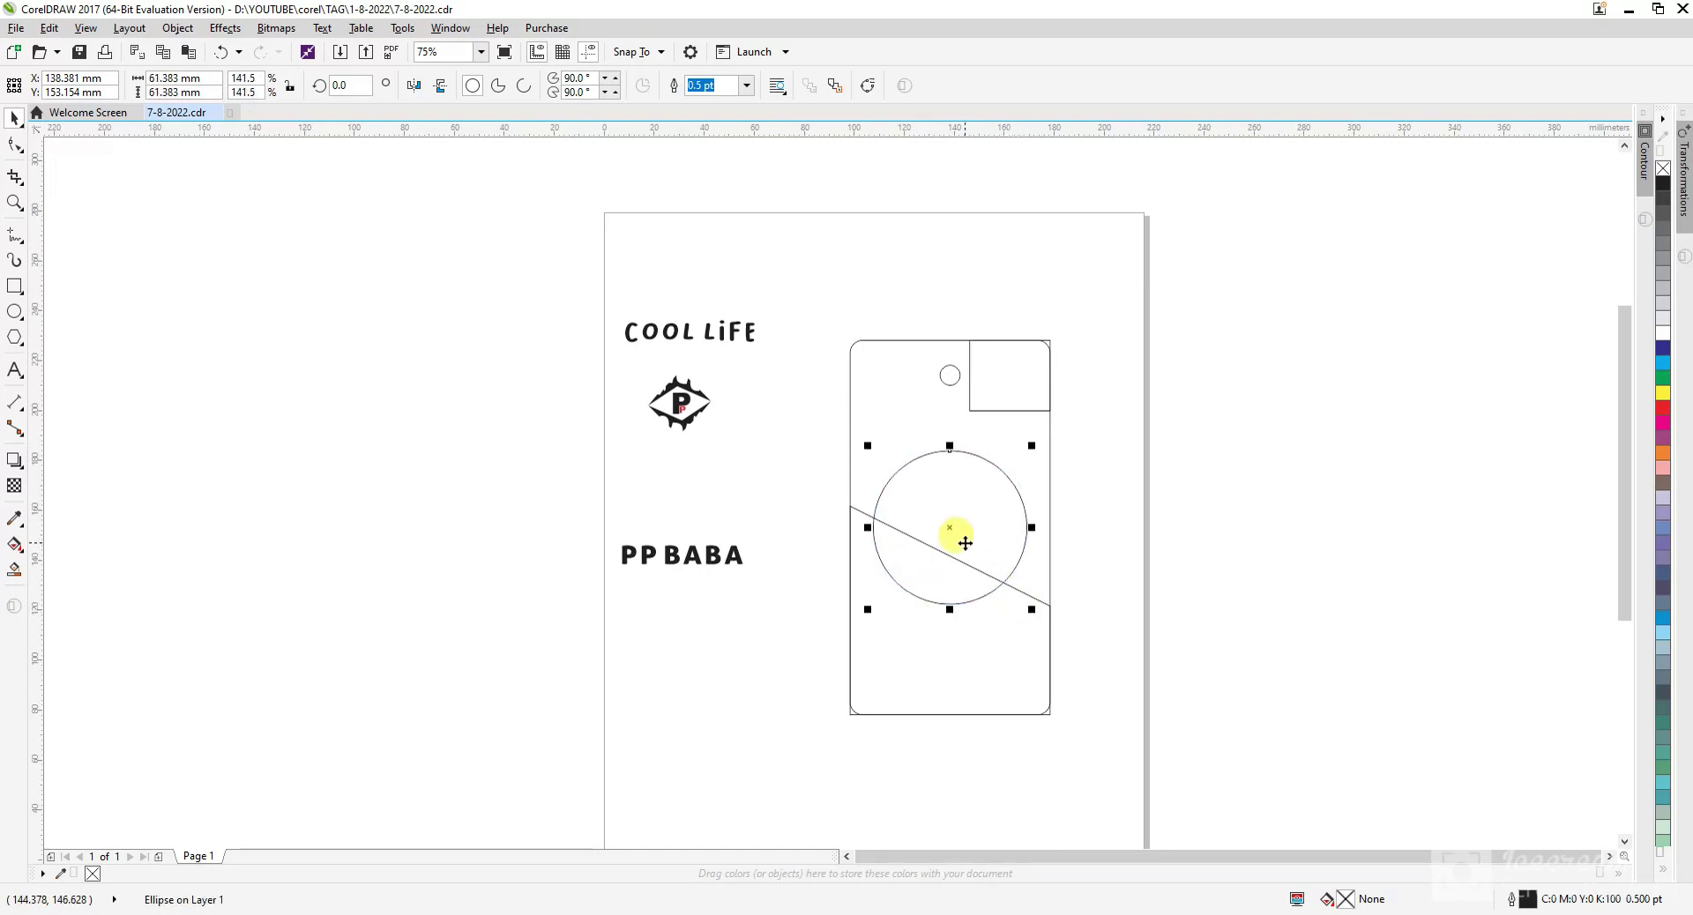
pyautogui.moveTo(964, 541); pyautogui.dragTo(952, 552)
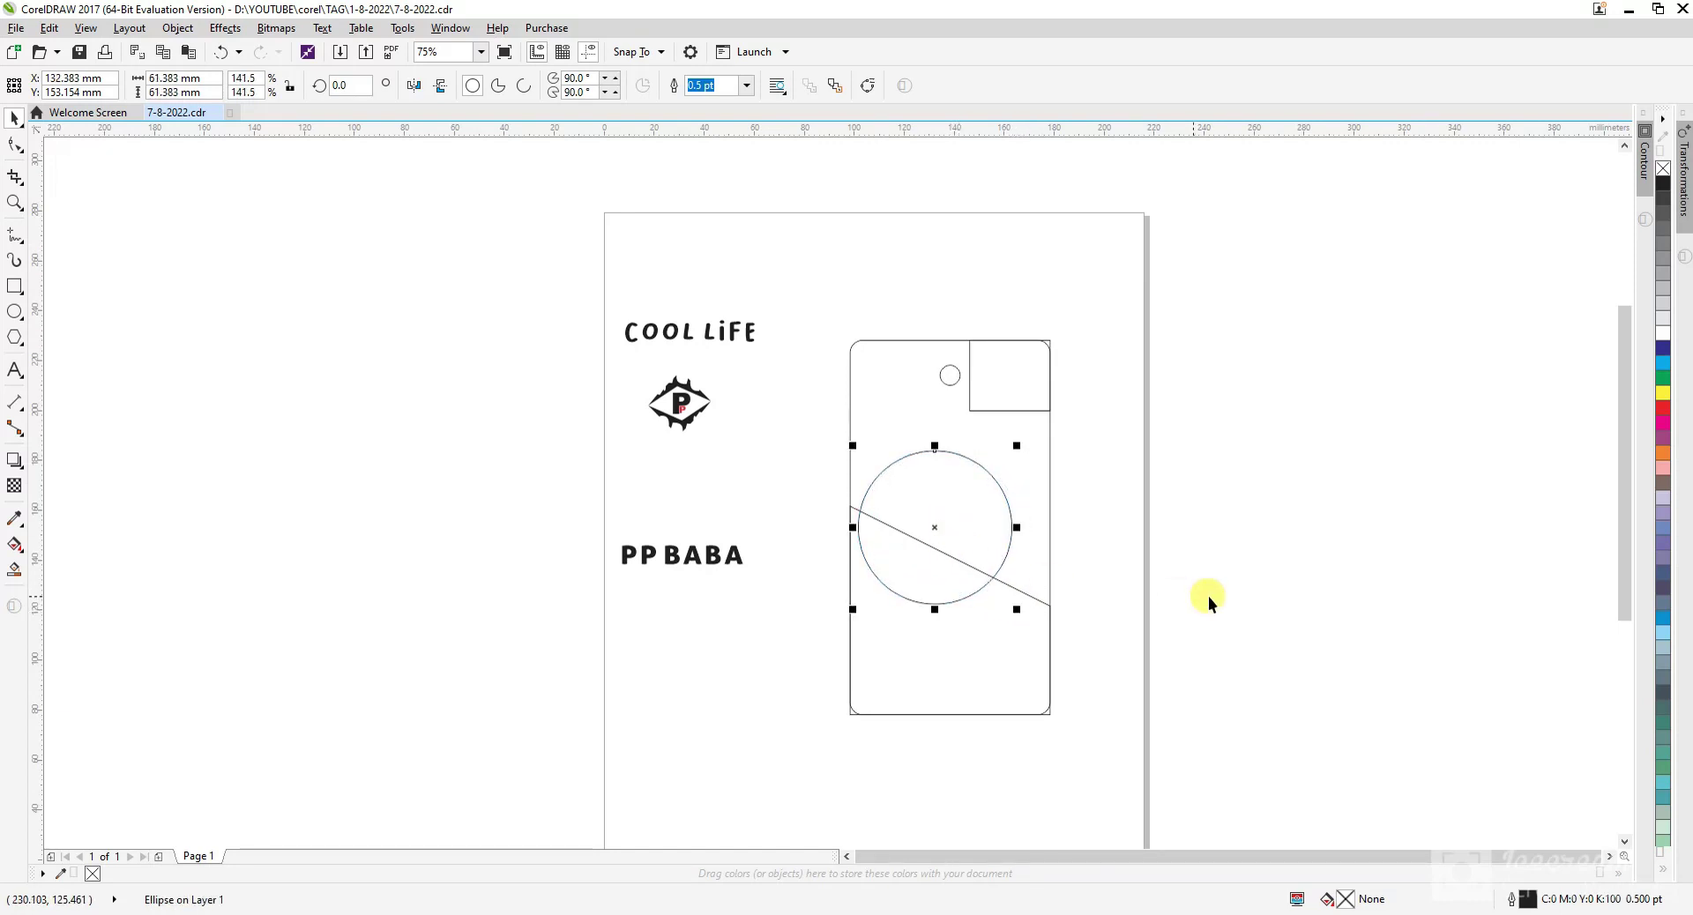
# - Fill the slanted lower shape with the palette's black
pyautogui.click(1208, 596)
pyautogui.click(1050, 663)
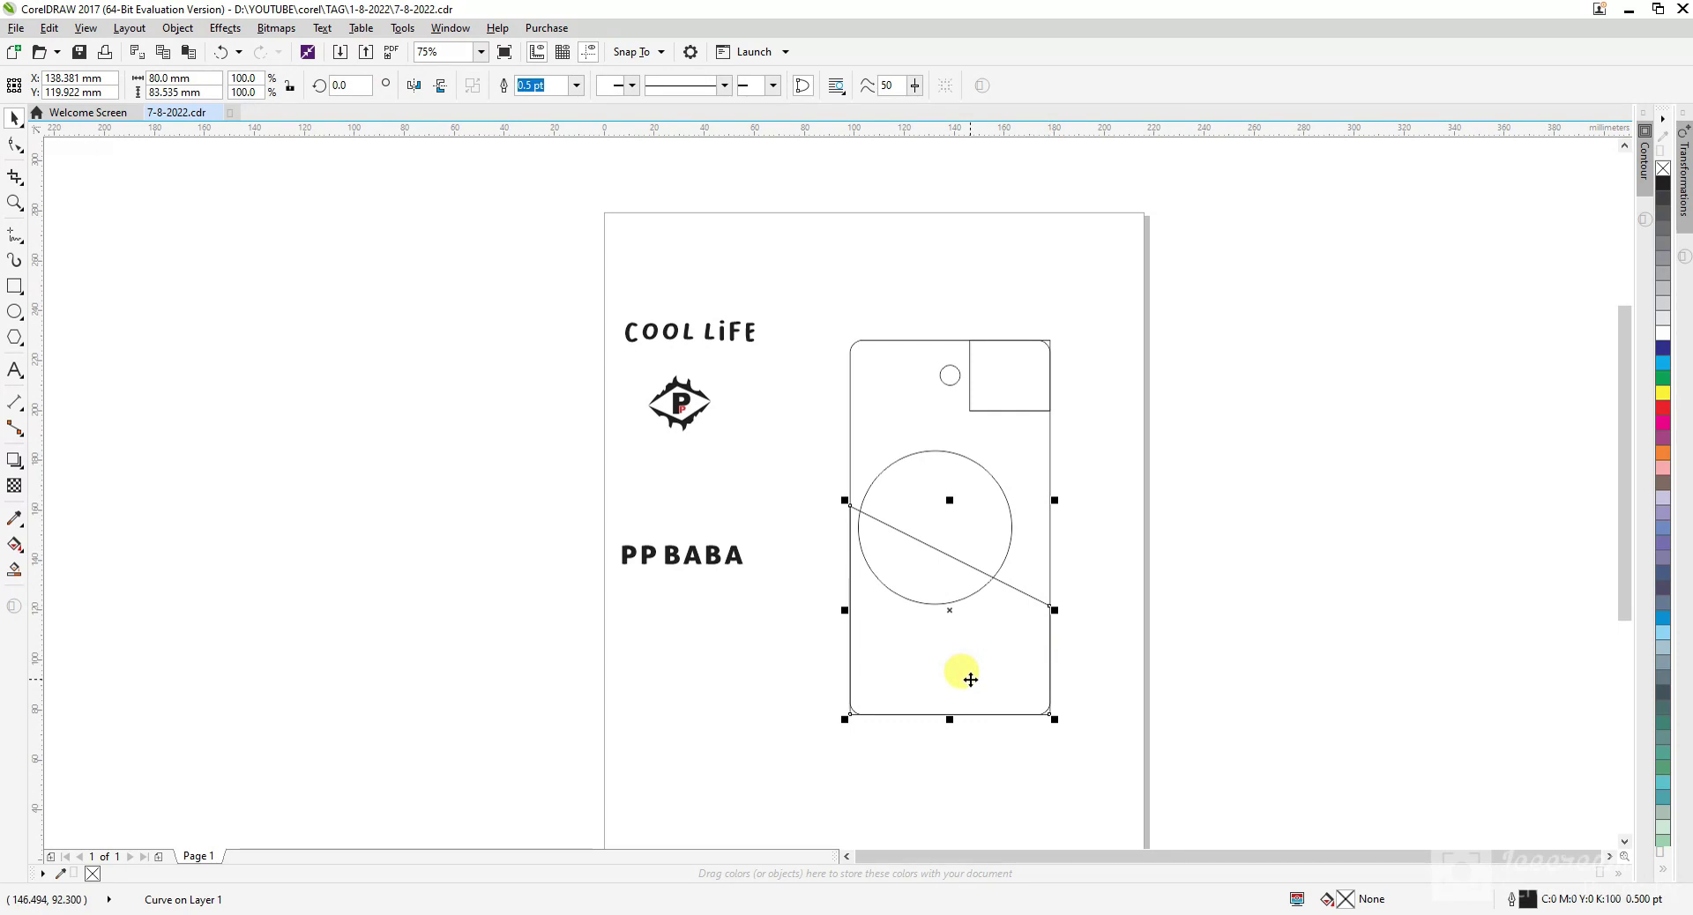
pyautogui.click(1663, 184)
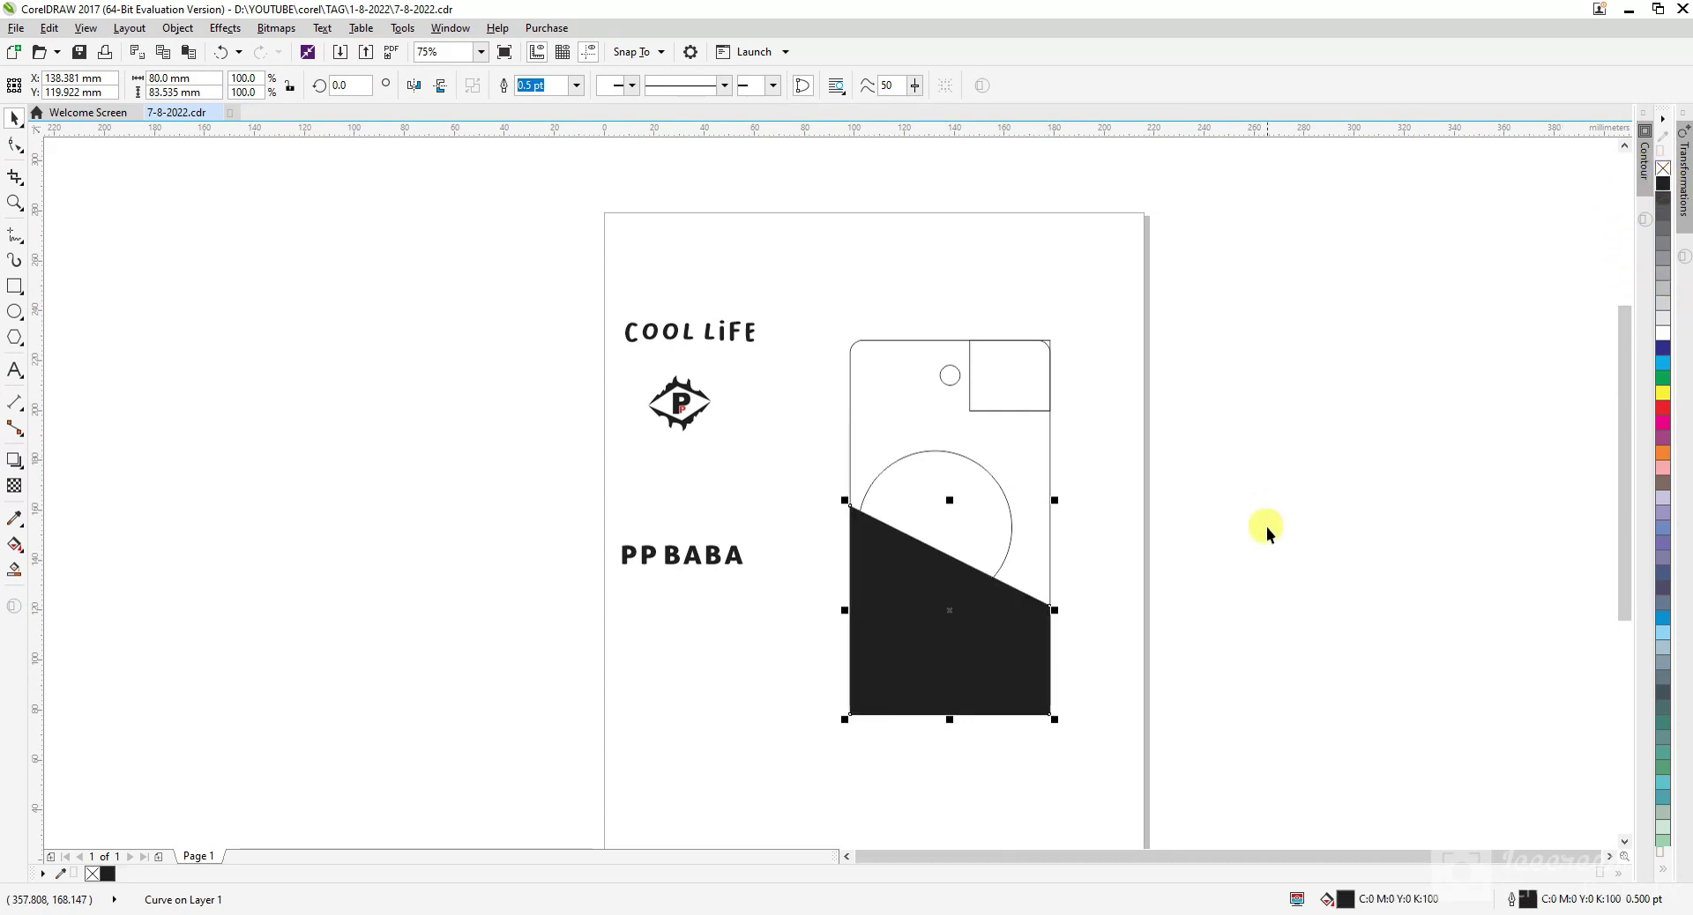
# - Add a smaller concentric copy of the circle, about 41 mm in diameter, and fill it black
pyautogui.click(959, 513)
pyautogui.scroll(2, 956, 496)
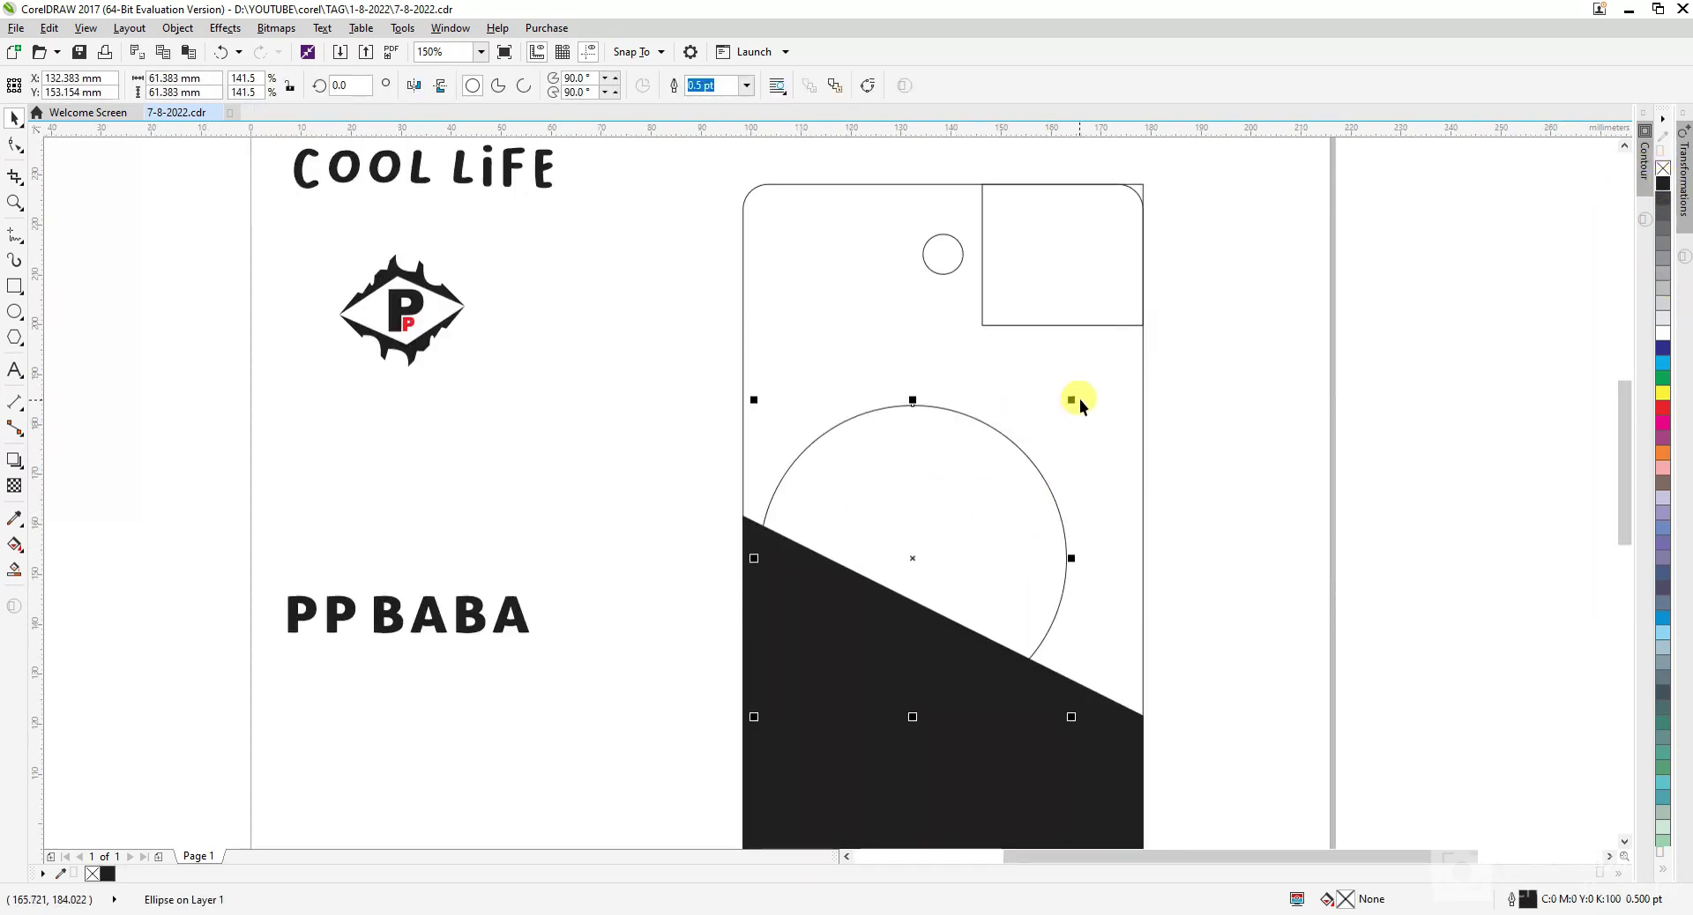
pyautogui.moveTo(1072, 402); pyautogui.dragTo(1064, 454)
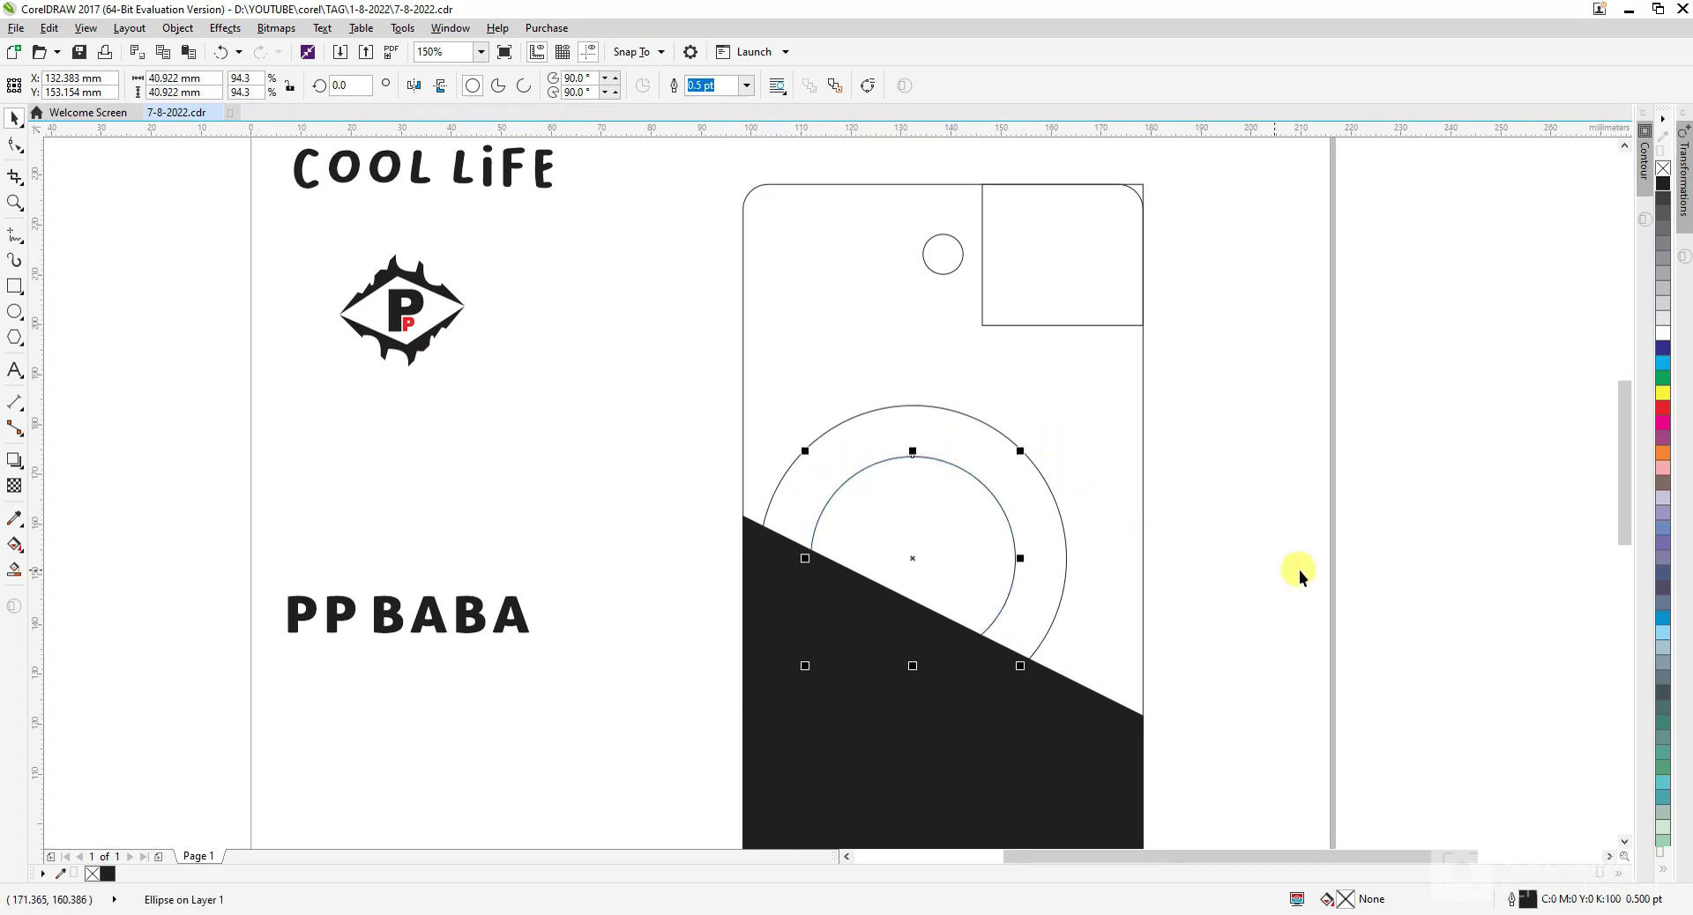
pyautogui.click(1297, 572)
pyautogui.click(957, 466)
pyautogui.click(1663, 183)
pyautogui.click(1323, 468)
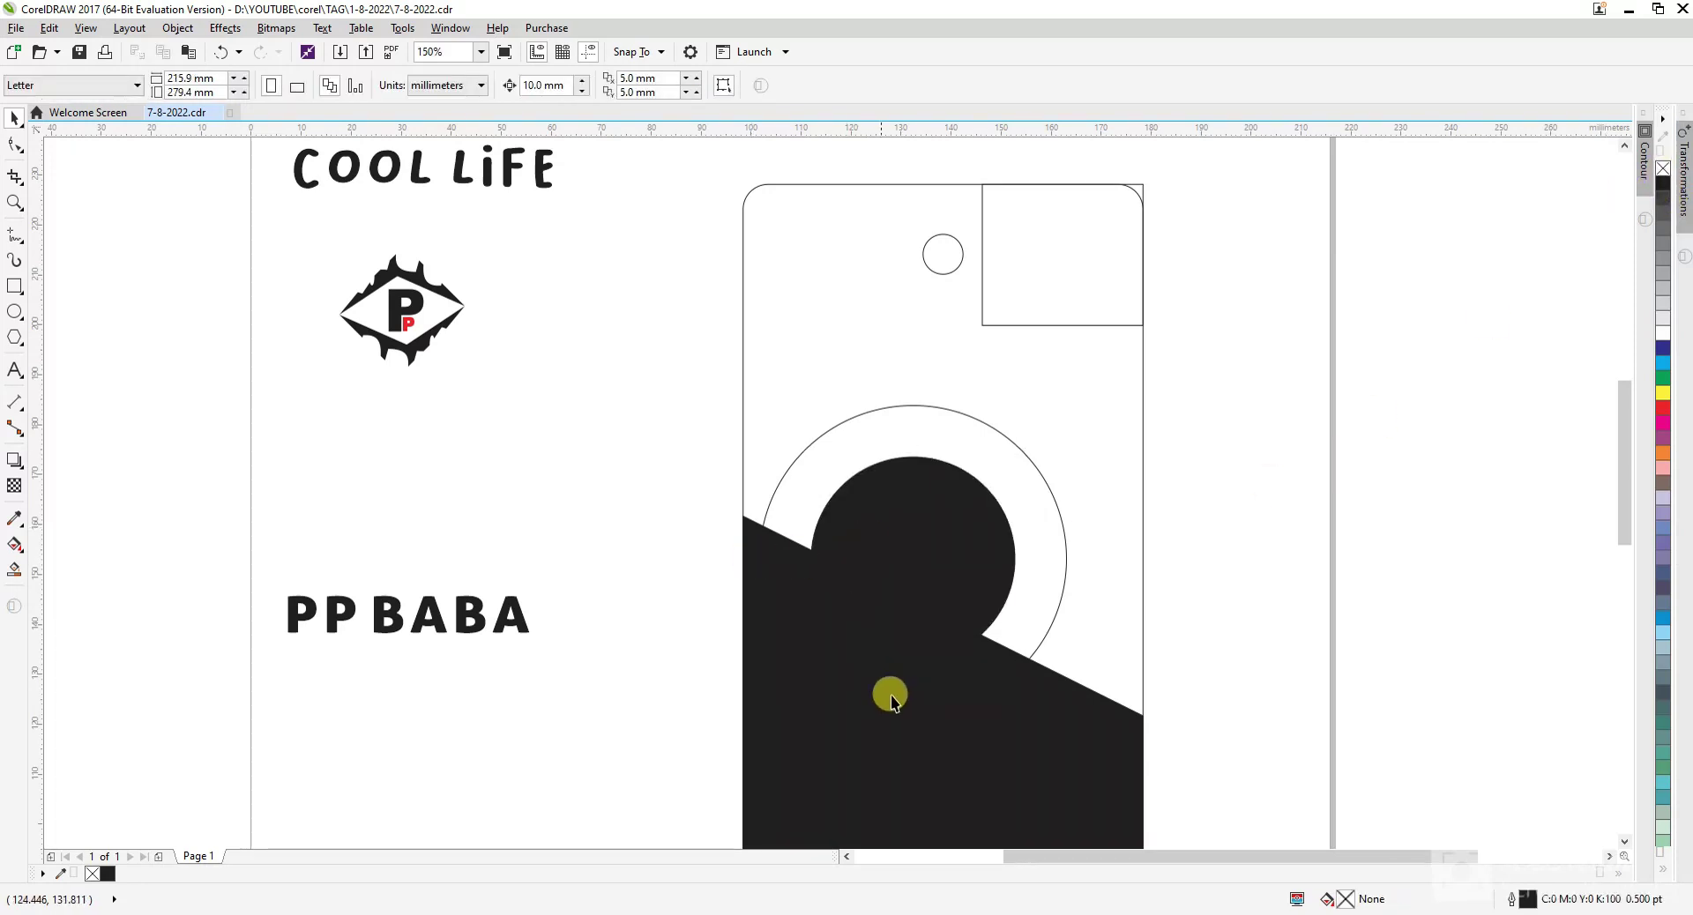
# - Change the slanted lower shape's fill to the deepest black, C75 M68 Y65 K90
pyautogui.click(1058, 721)
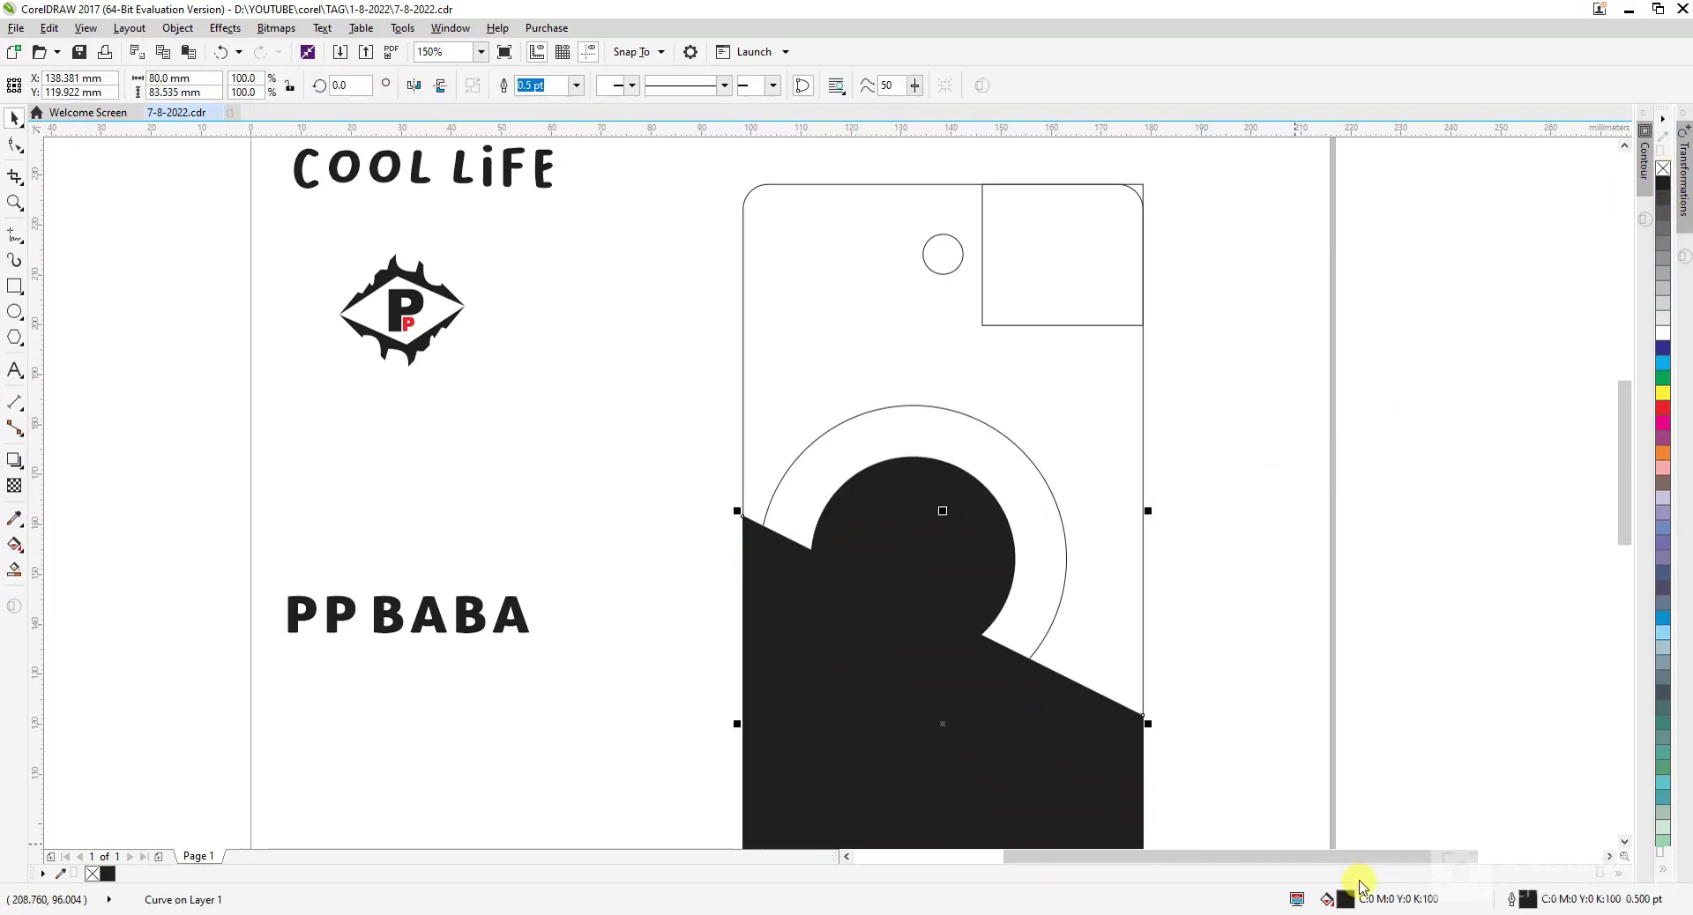
pyautogui.doubleClick(1333, 898)
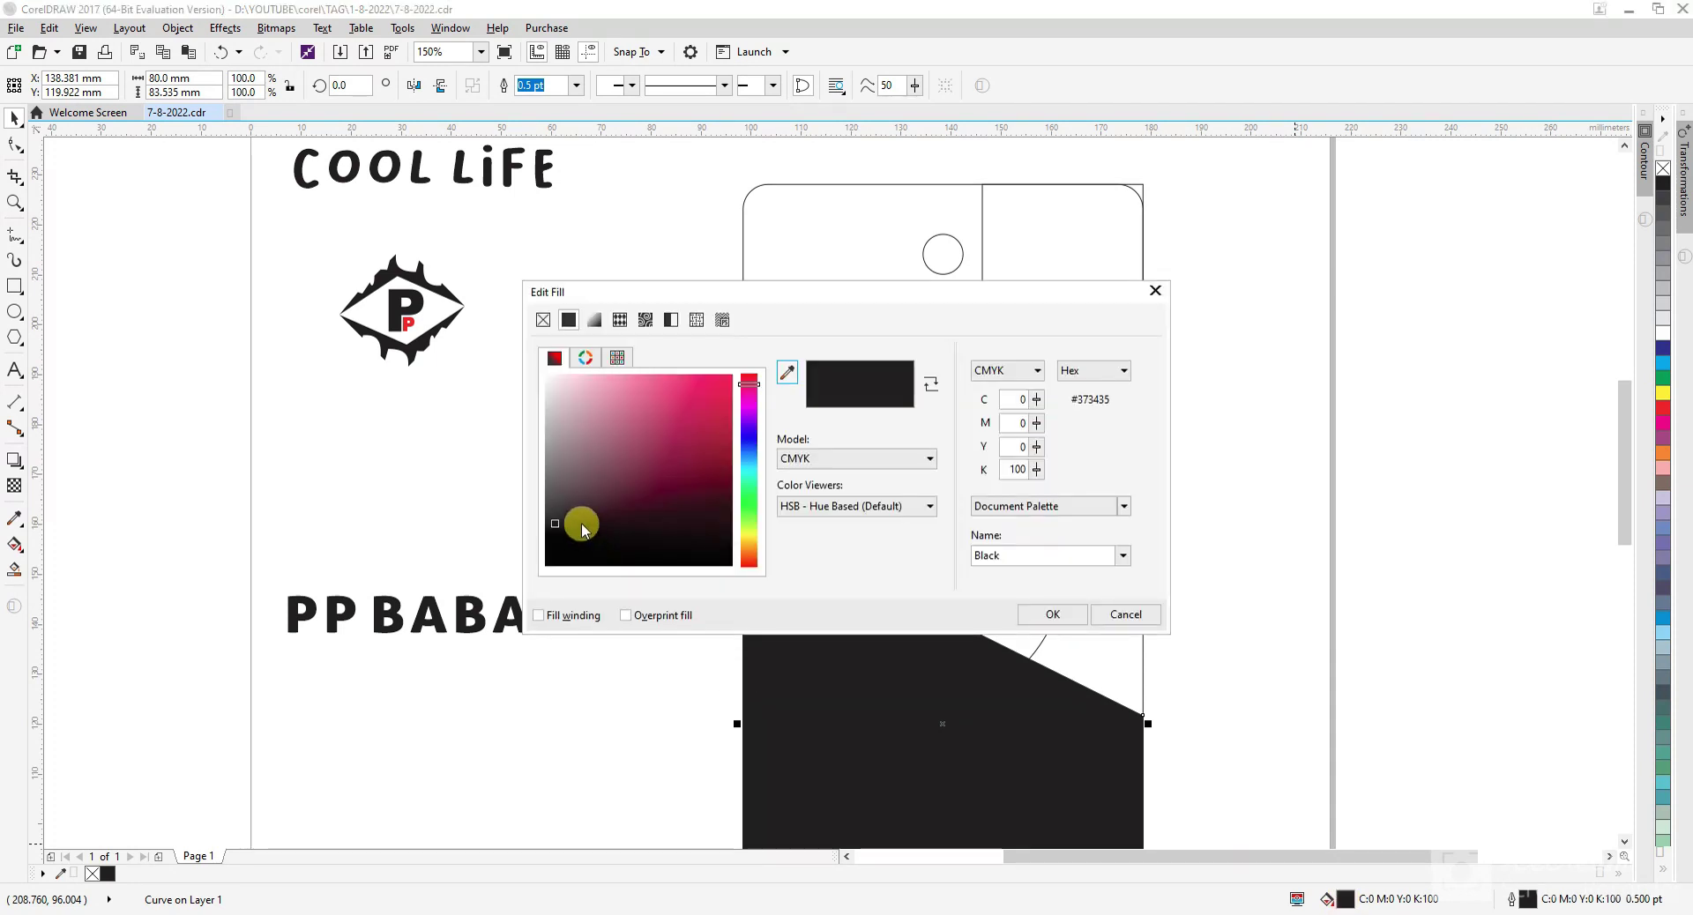
pyautogui.moveTo(582, 521); pyautogui.dragTo(546, 566)
pyautogui.click(1052, 615)
pyautogui.click(1224, 621)
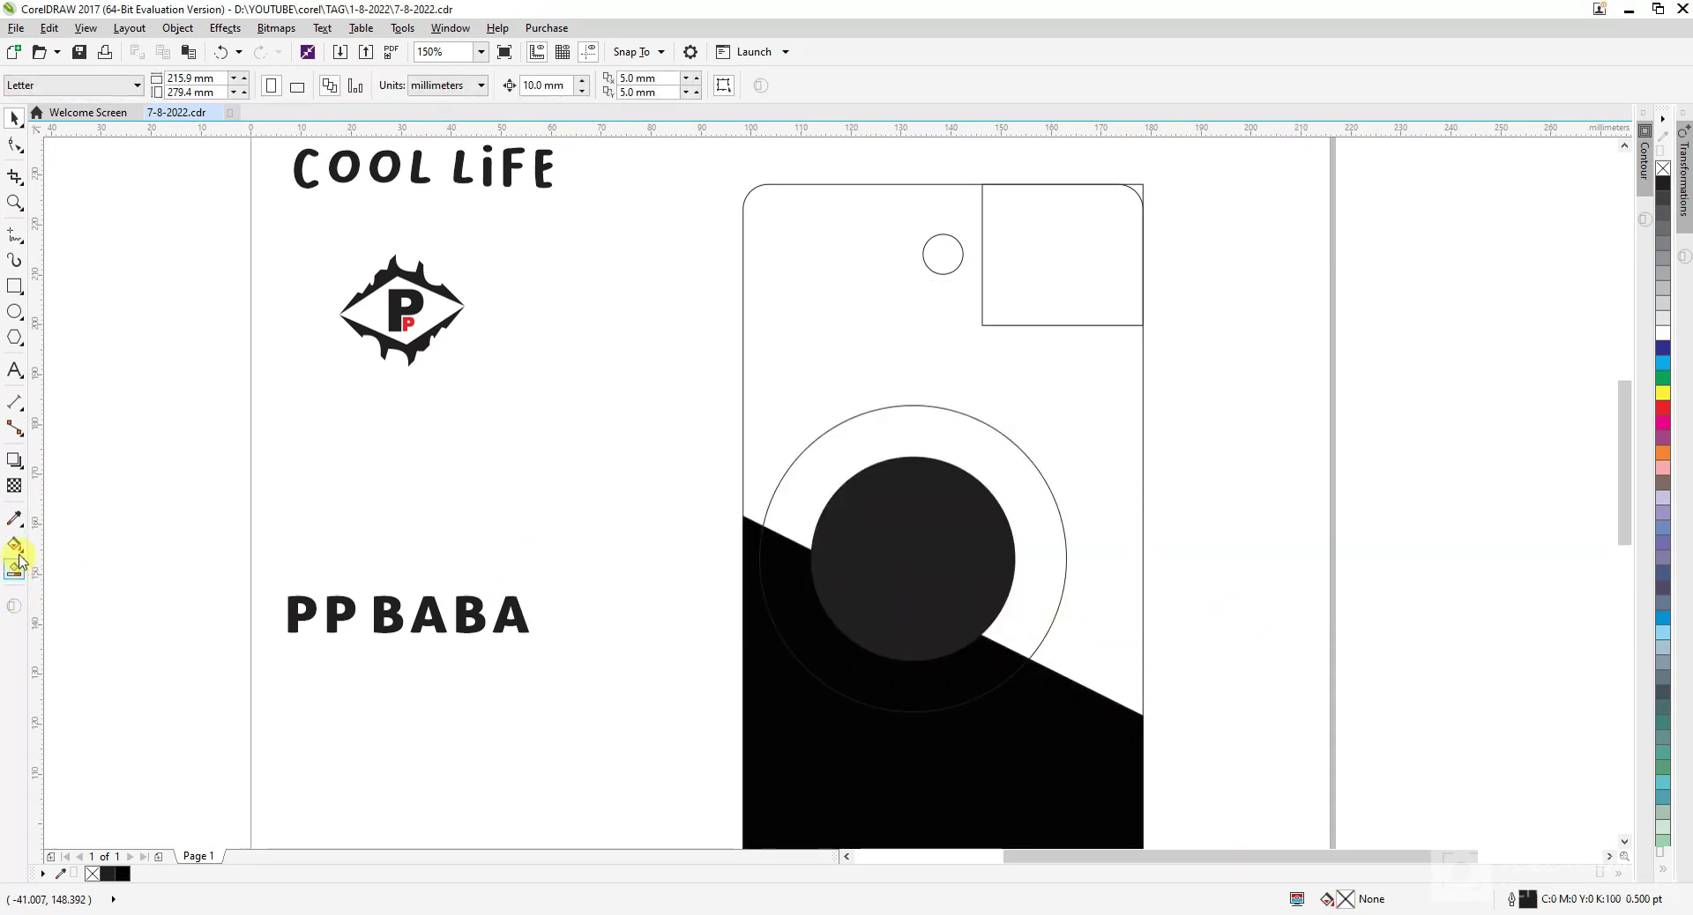
# - Sample the lower shape's deep black and apply it to the inner circle
pyautogui.click(14, 519)
pyautogui.click(896, 698)
pyautogui.click(904, 597)
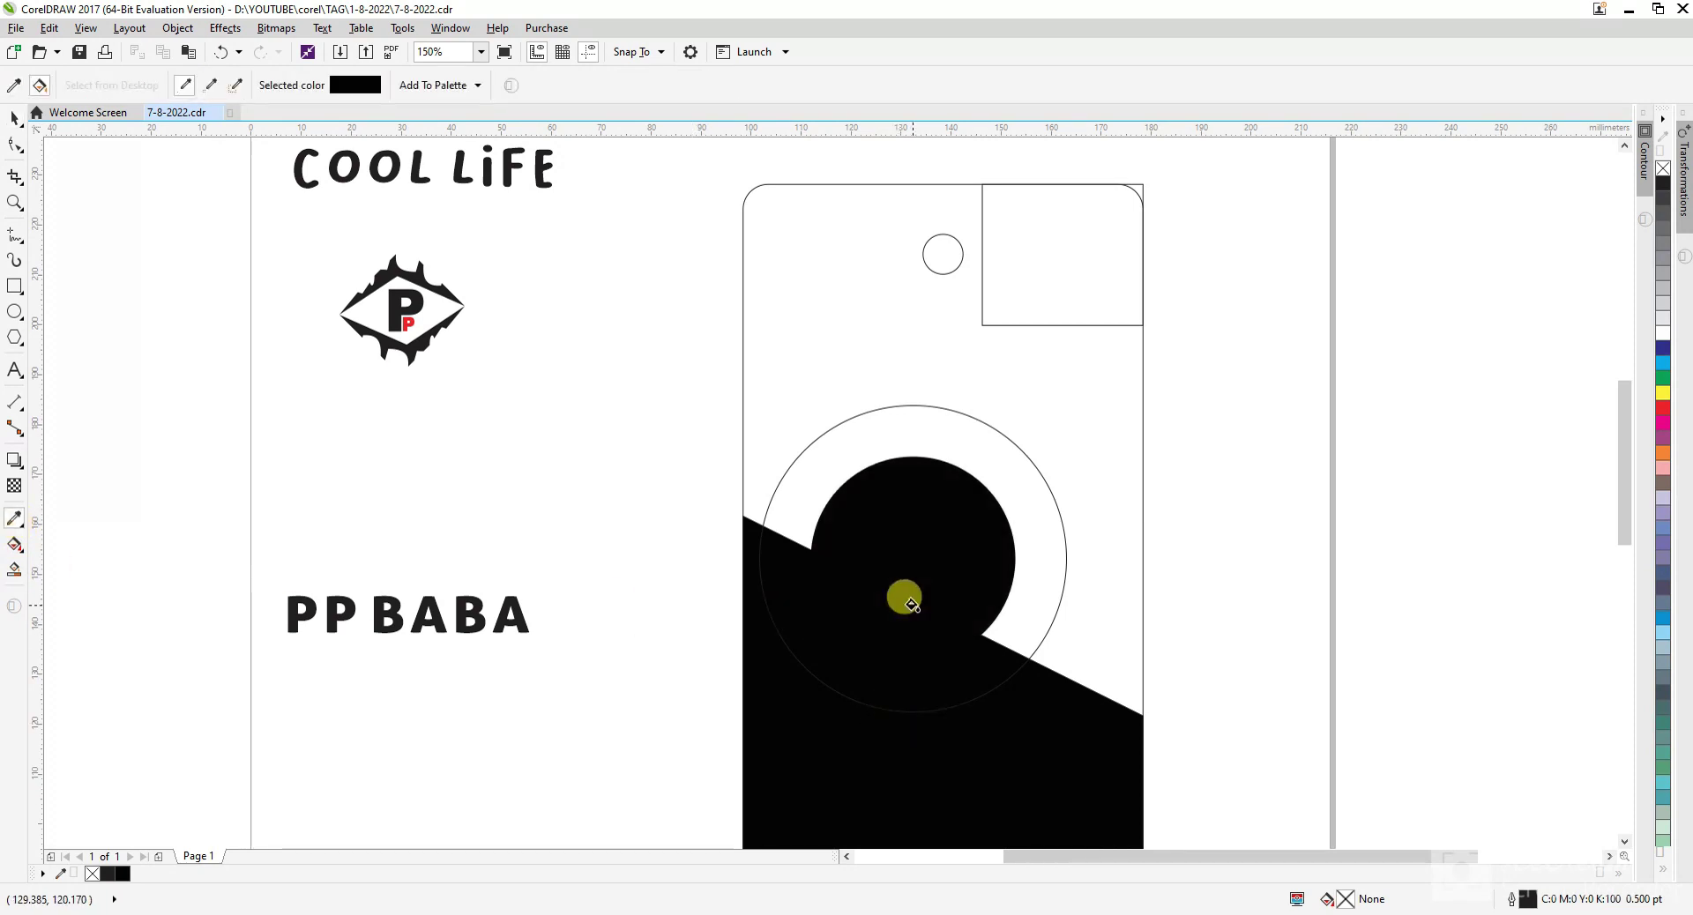
pyautogui.press('space')
# - Fill the large outer circle with white
pyautogui.click(1013, 570)
pyautogui.click(1065, 600)
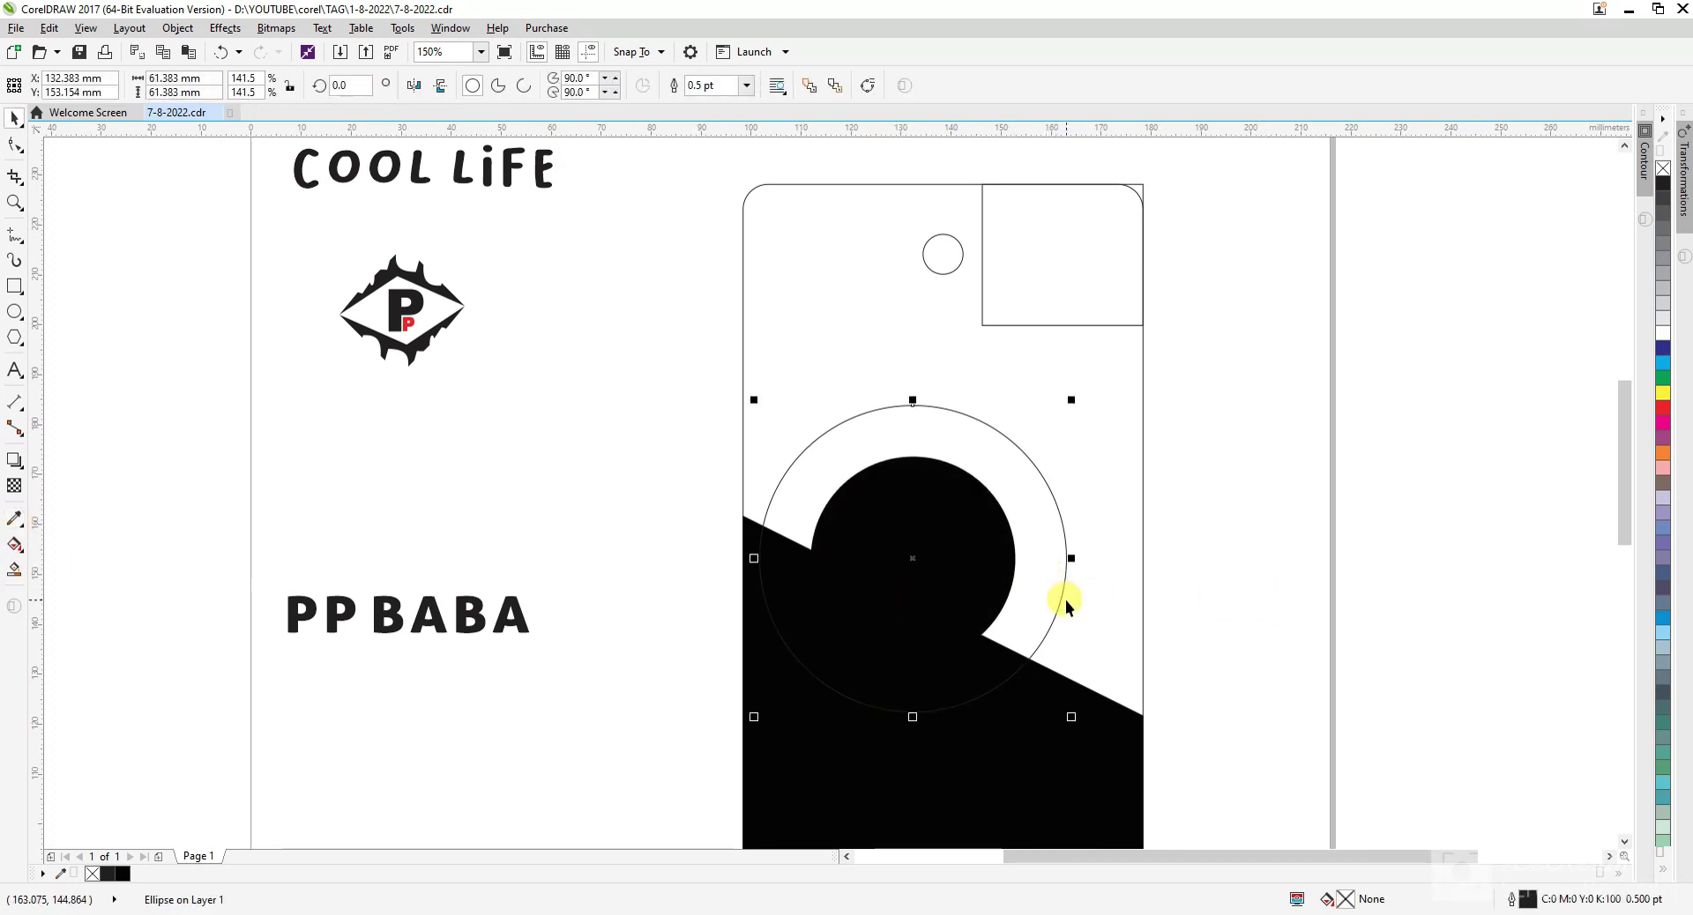
pyautogui.click(1663, 336)
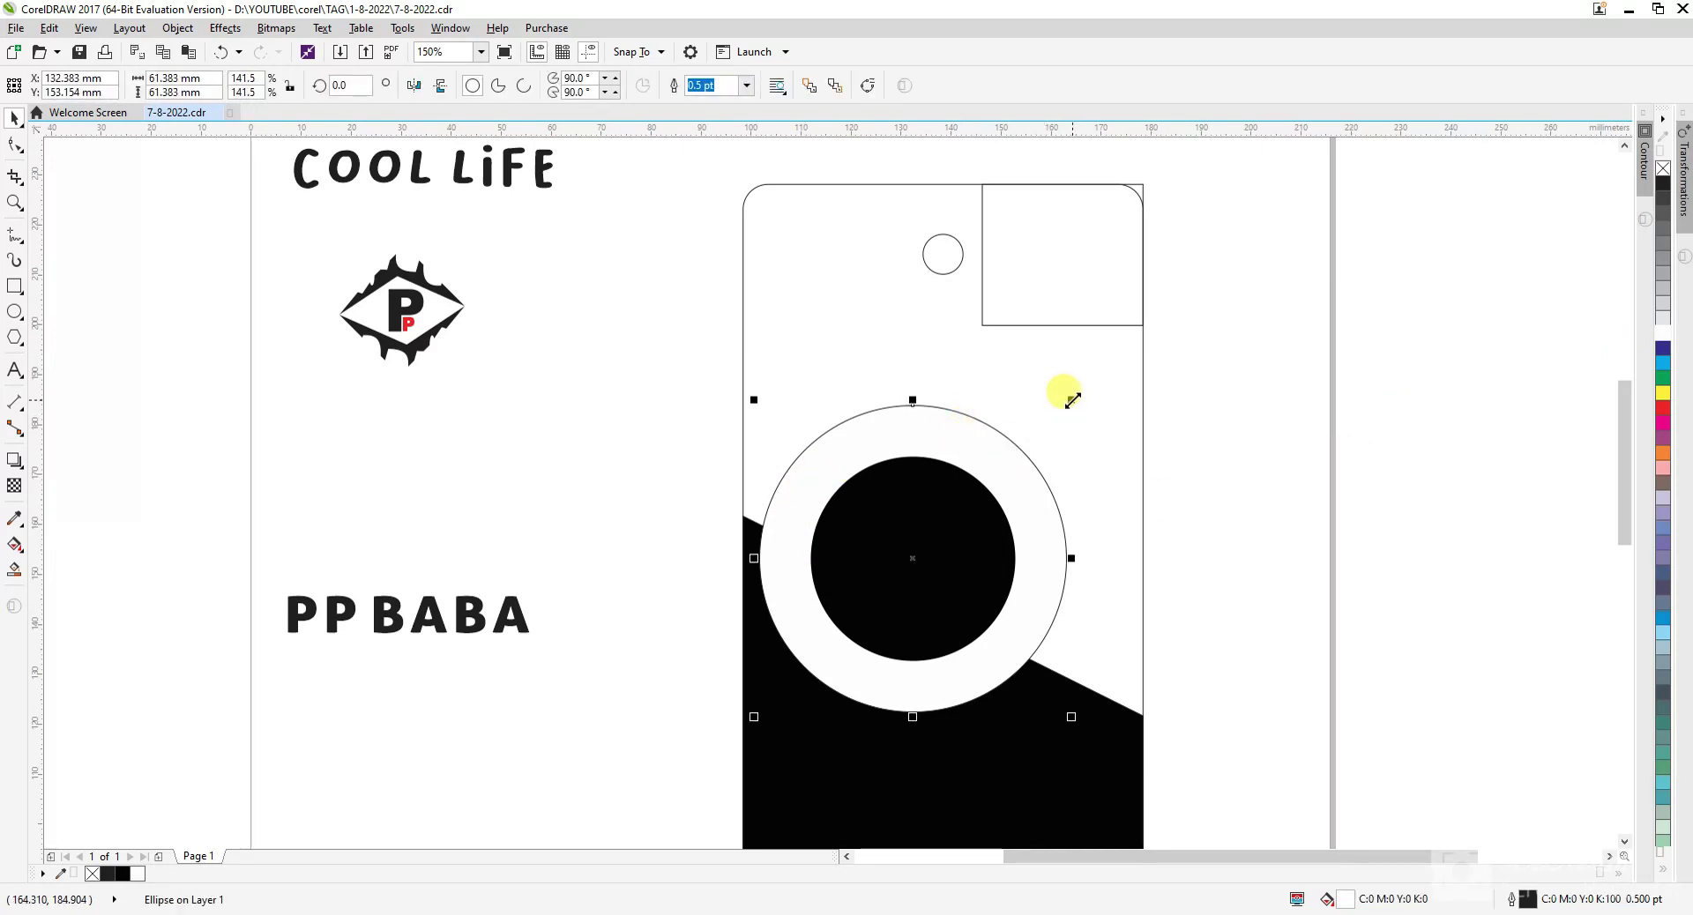
# - Make four concentric white outlined circles around the black circle and bring the black circle to the front
pyautogui.moveTo(1072, 400); pyautogui.dragTo(1044, 432)
pyautogui.click(1239, 491)
pyautogui.moveTo(689, 421); pyautogui.dragTo(1172, 671)
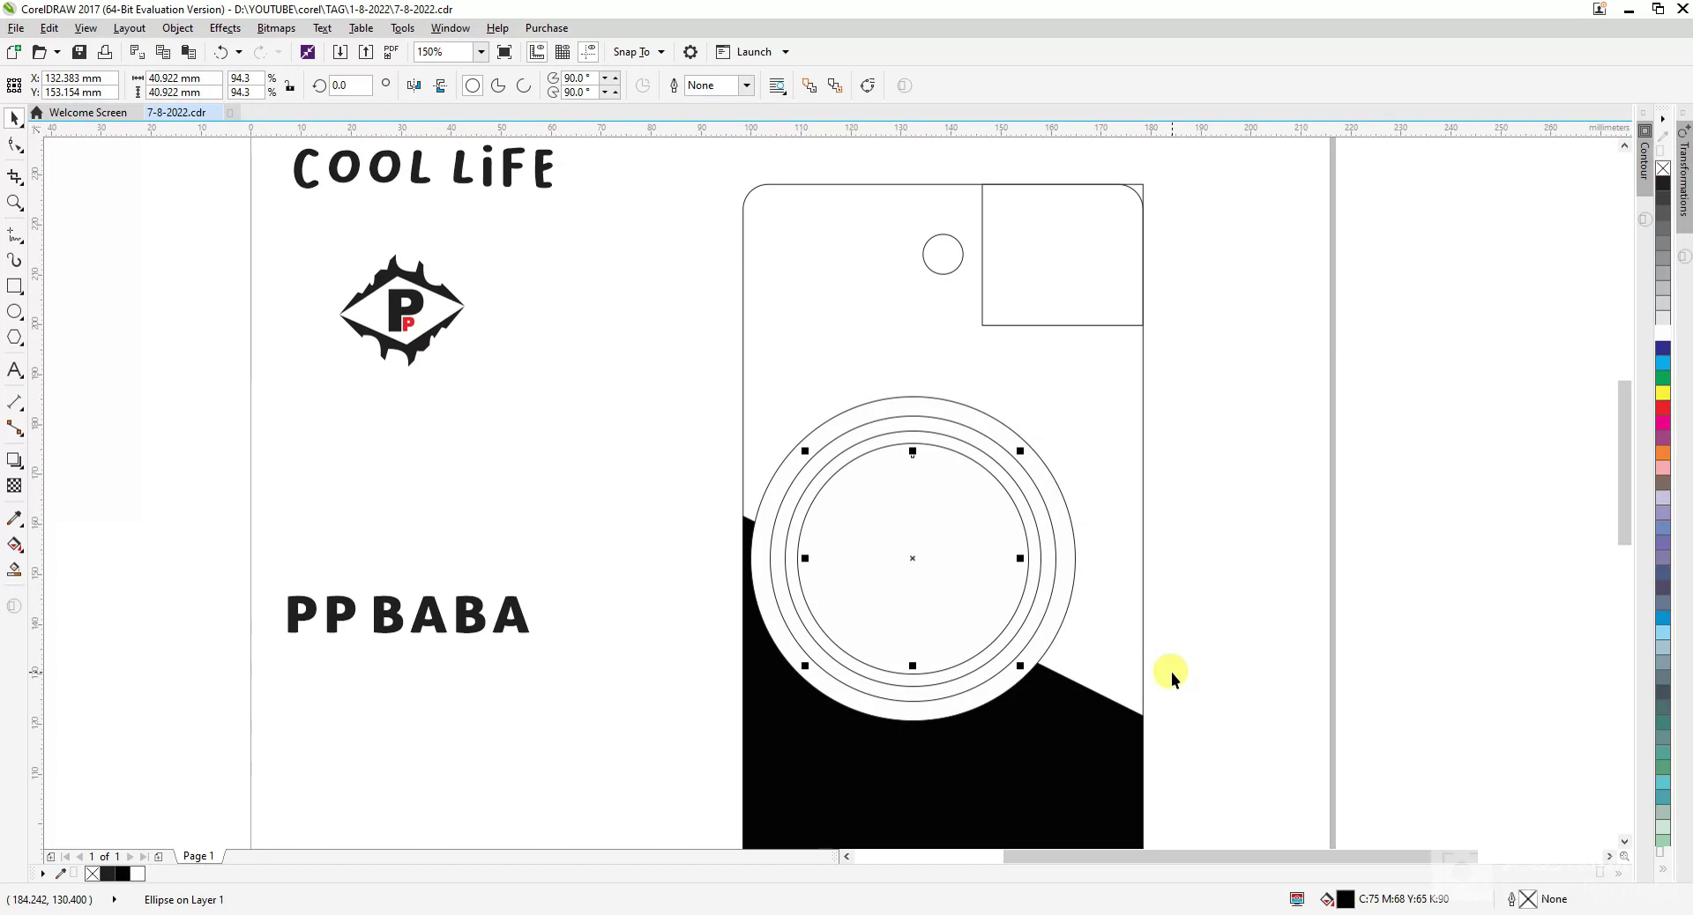
pyautogui.hotkey('shift', 'pageup')
pyautogui.click(1300, 627)
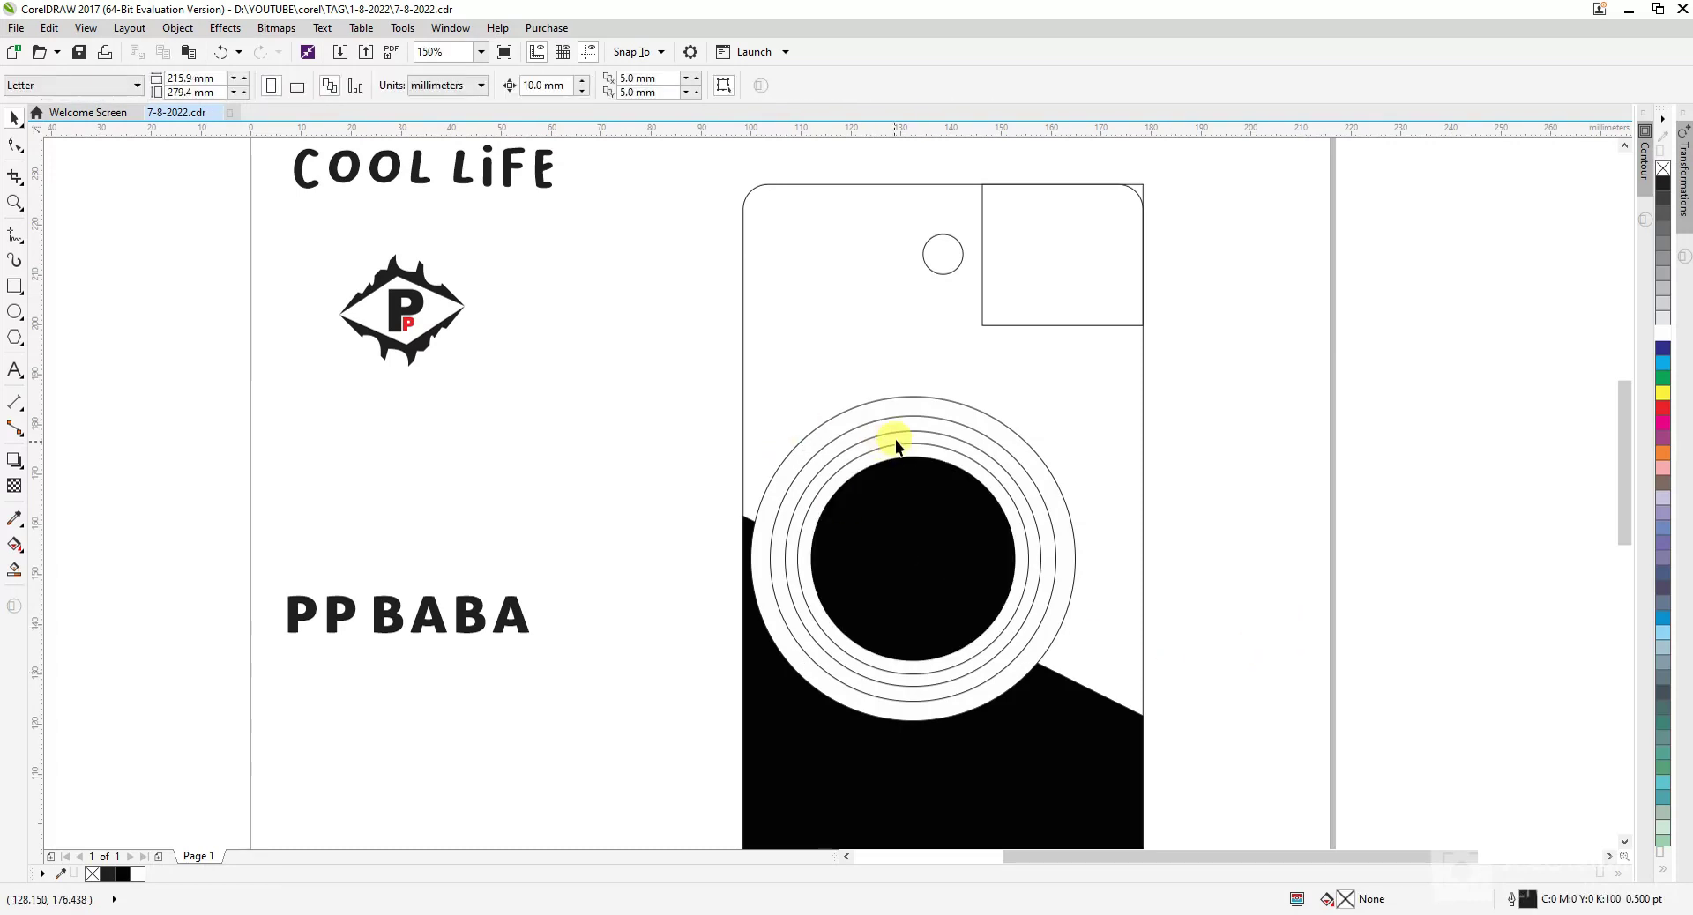
# - Set the outline of the third circle from the outside, about 51 mm in diameter, to 2.0 pt
pyautogui.scroll(1, 921, 436)
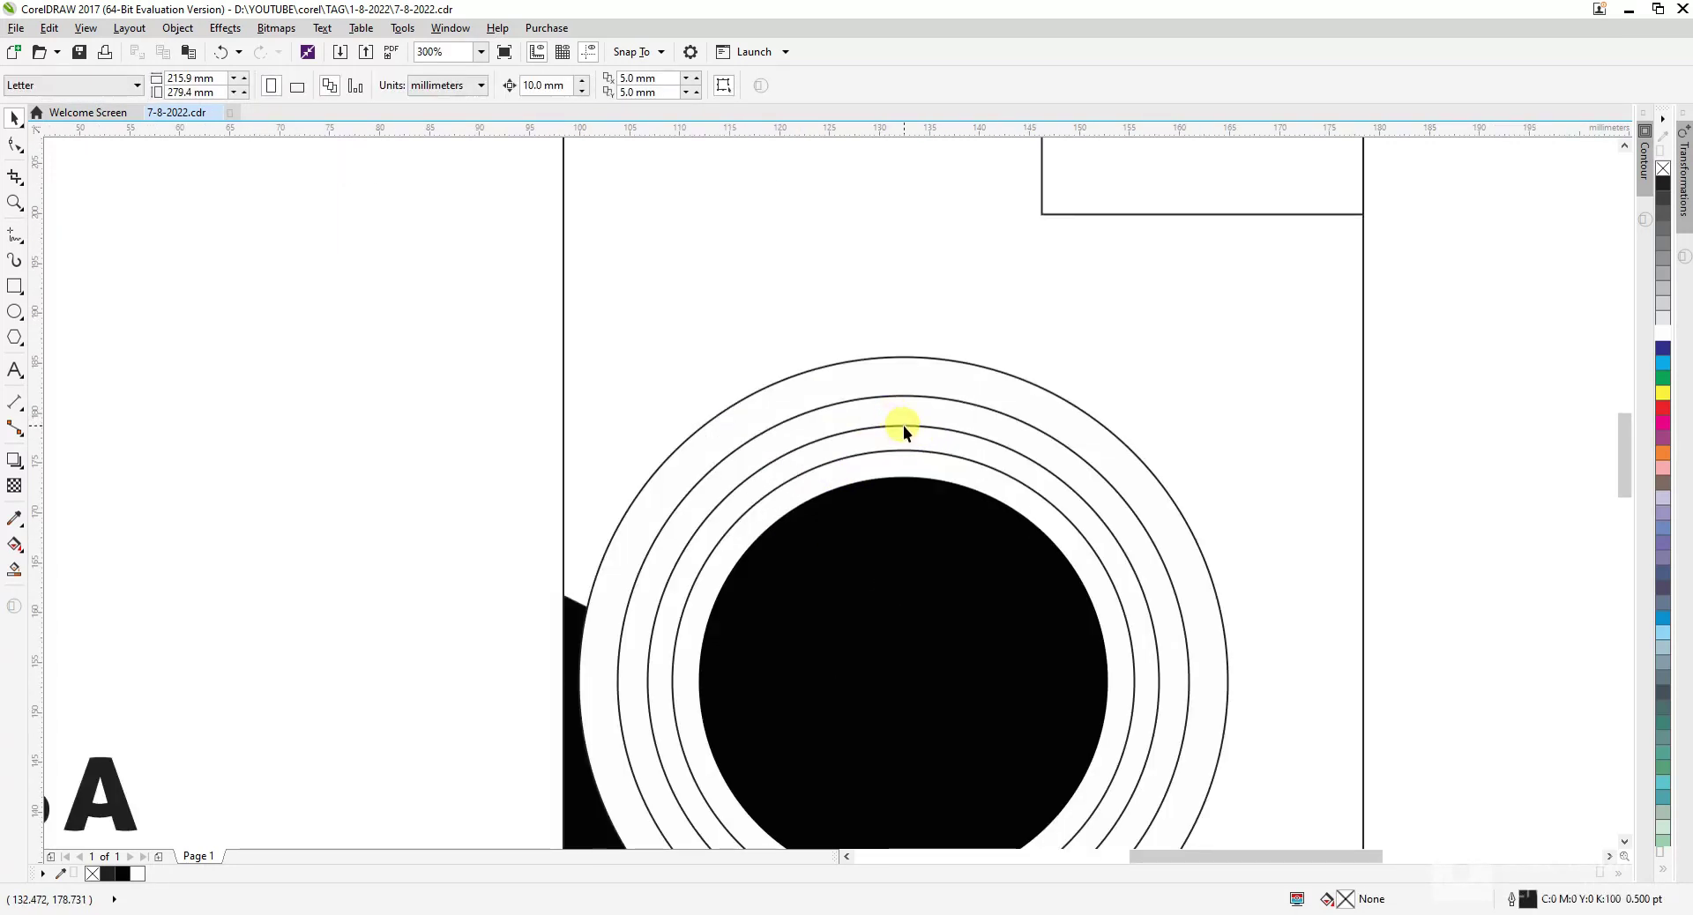
pyautogui.click(903, 425)
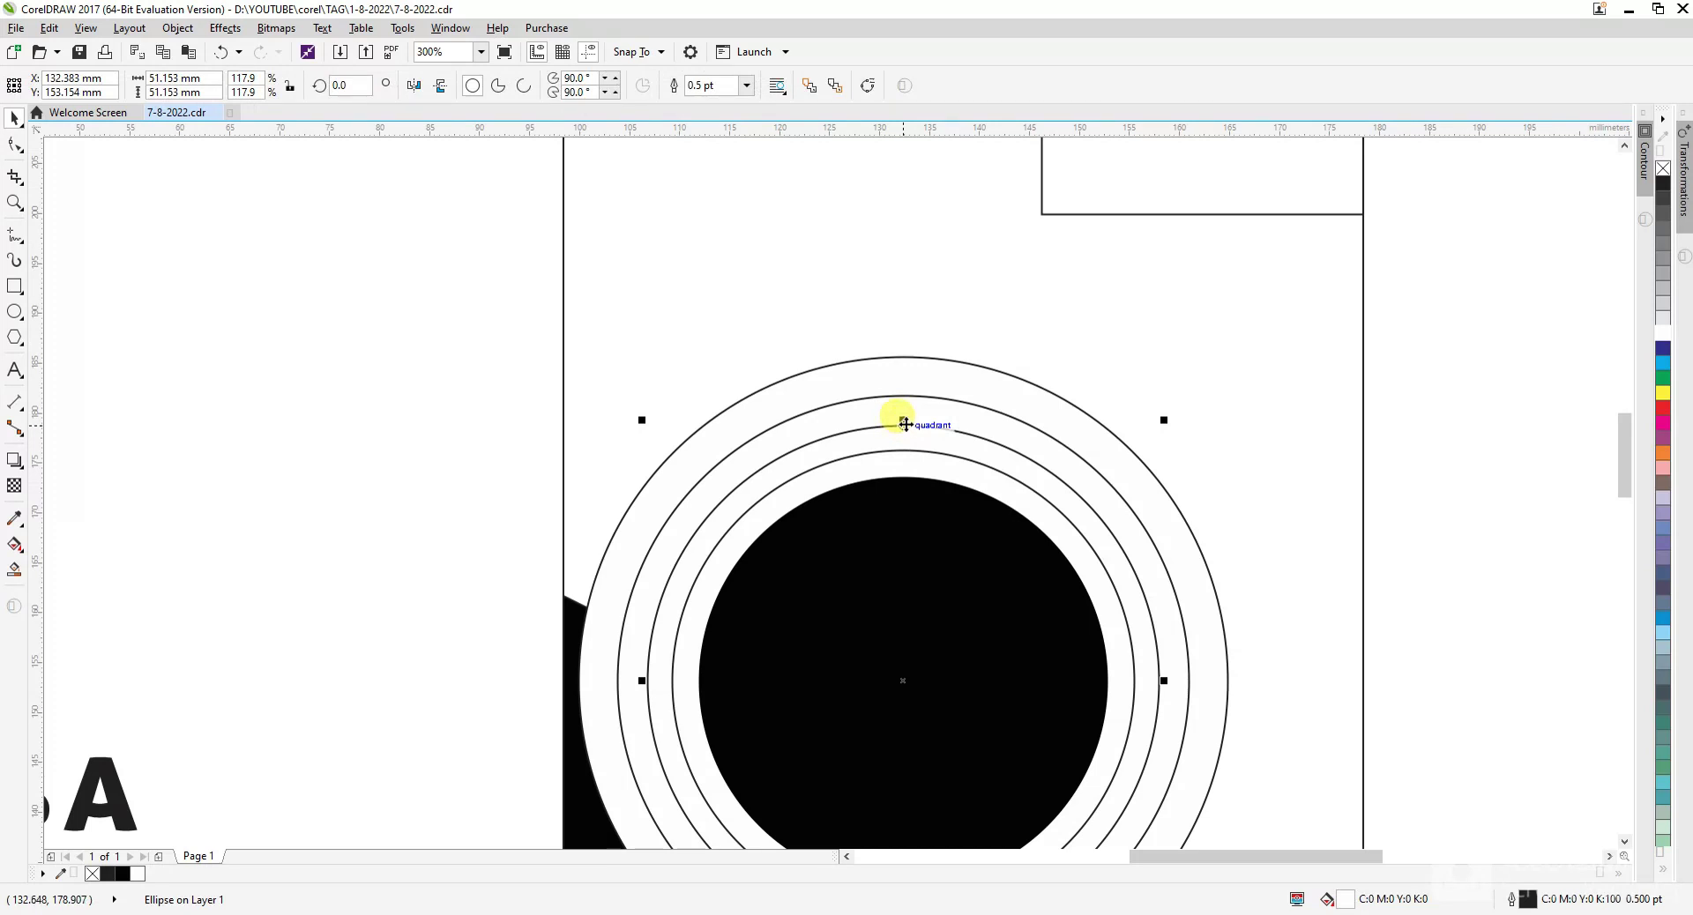
pyautogui.click(746, 84)
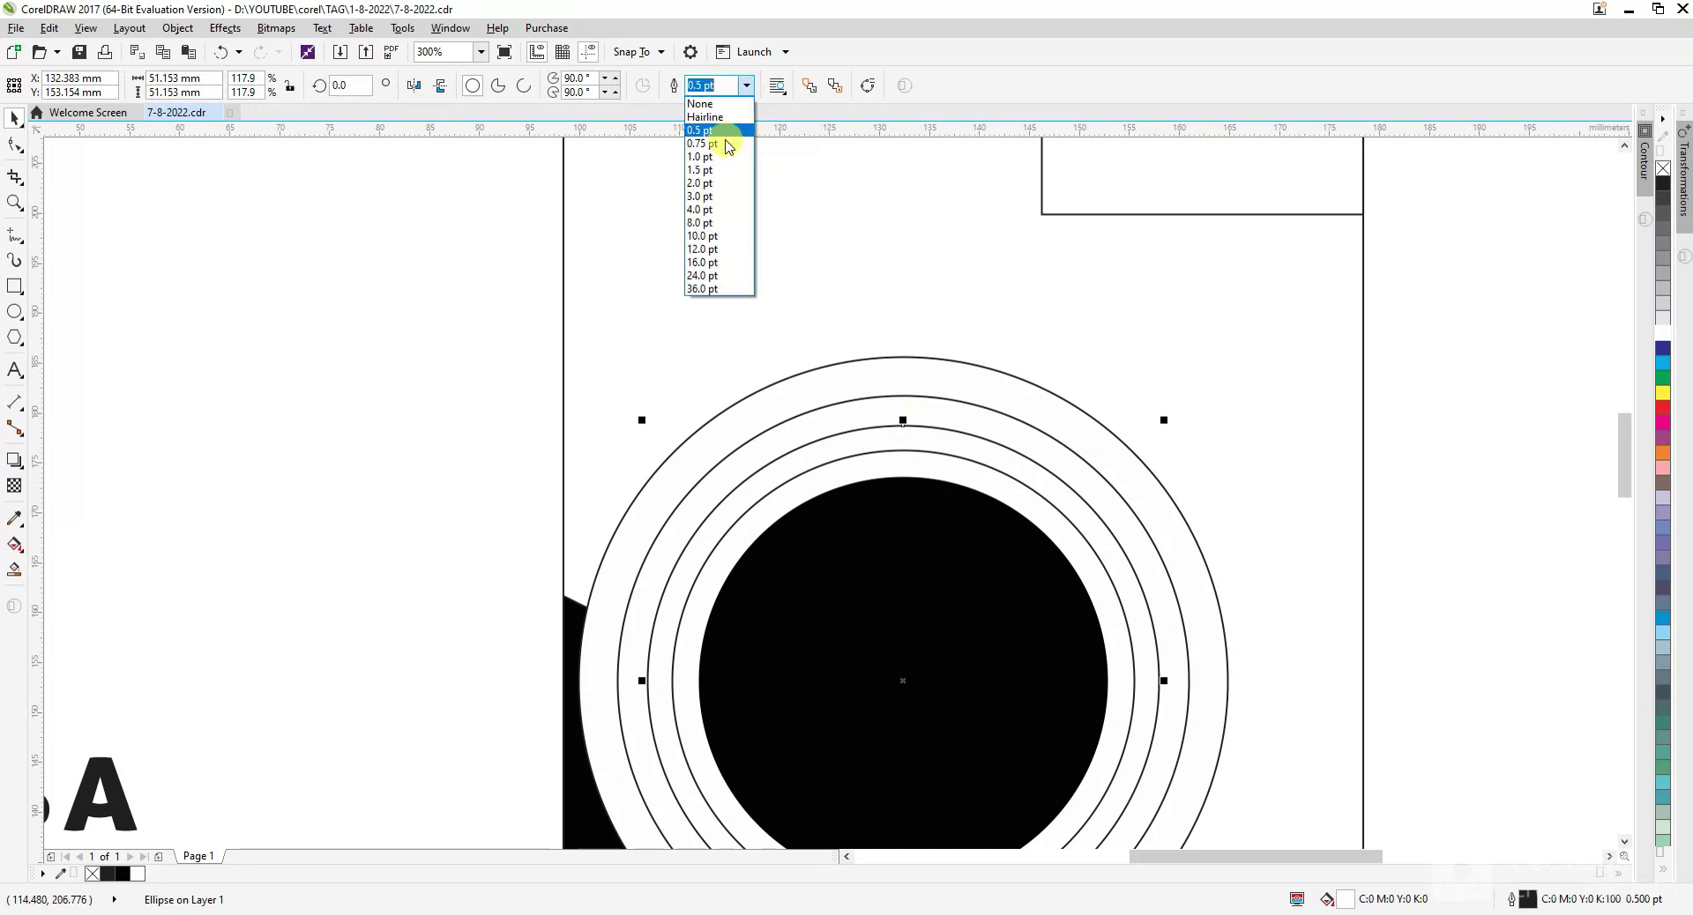
pyautogui.click(705, 184)
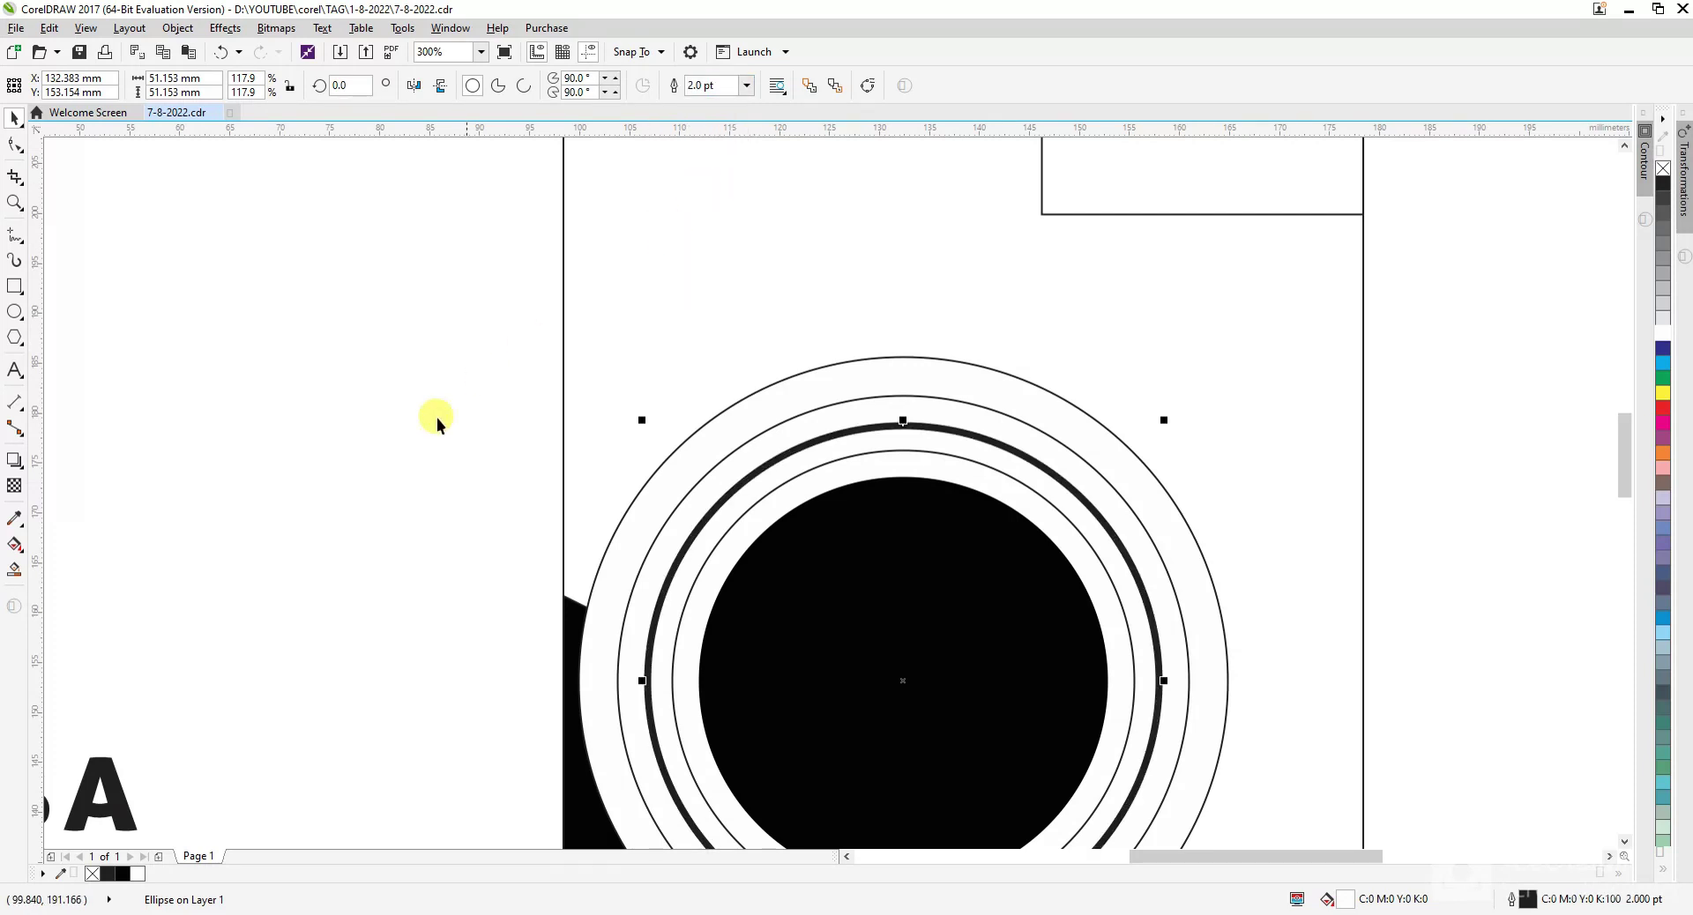
pyautogui.click(418, 434)
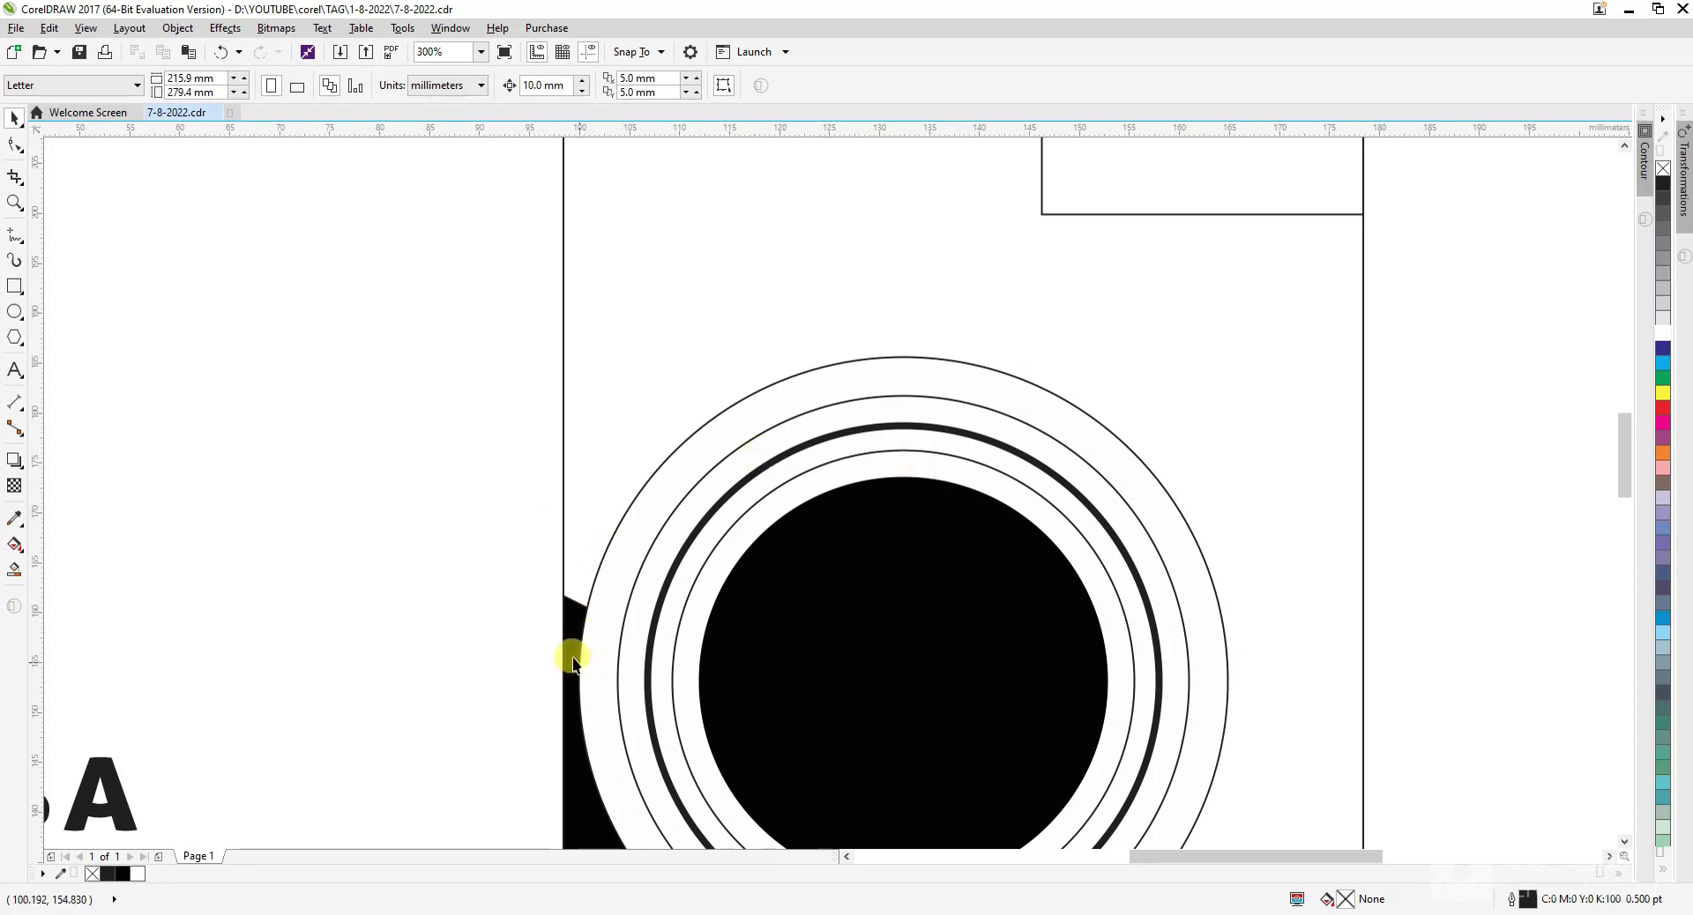
# - Raise the upper-left node of the black lower shape by about 5 mm to steepen its slanted edge
pyautogui.doubleClick(566, 606)
pyautogui.moveTo(489, 558); pyautogui.dragTo(707, 718)
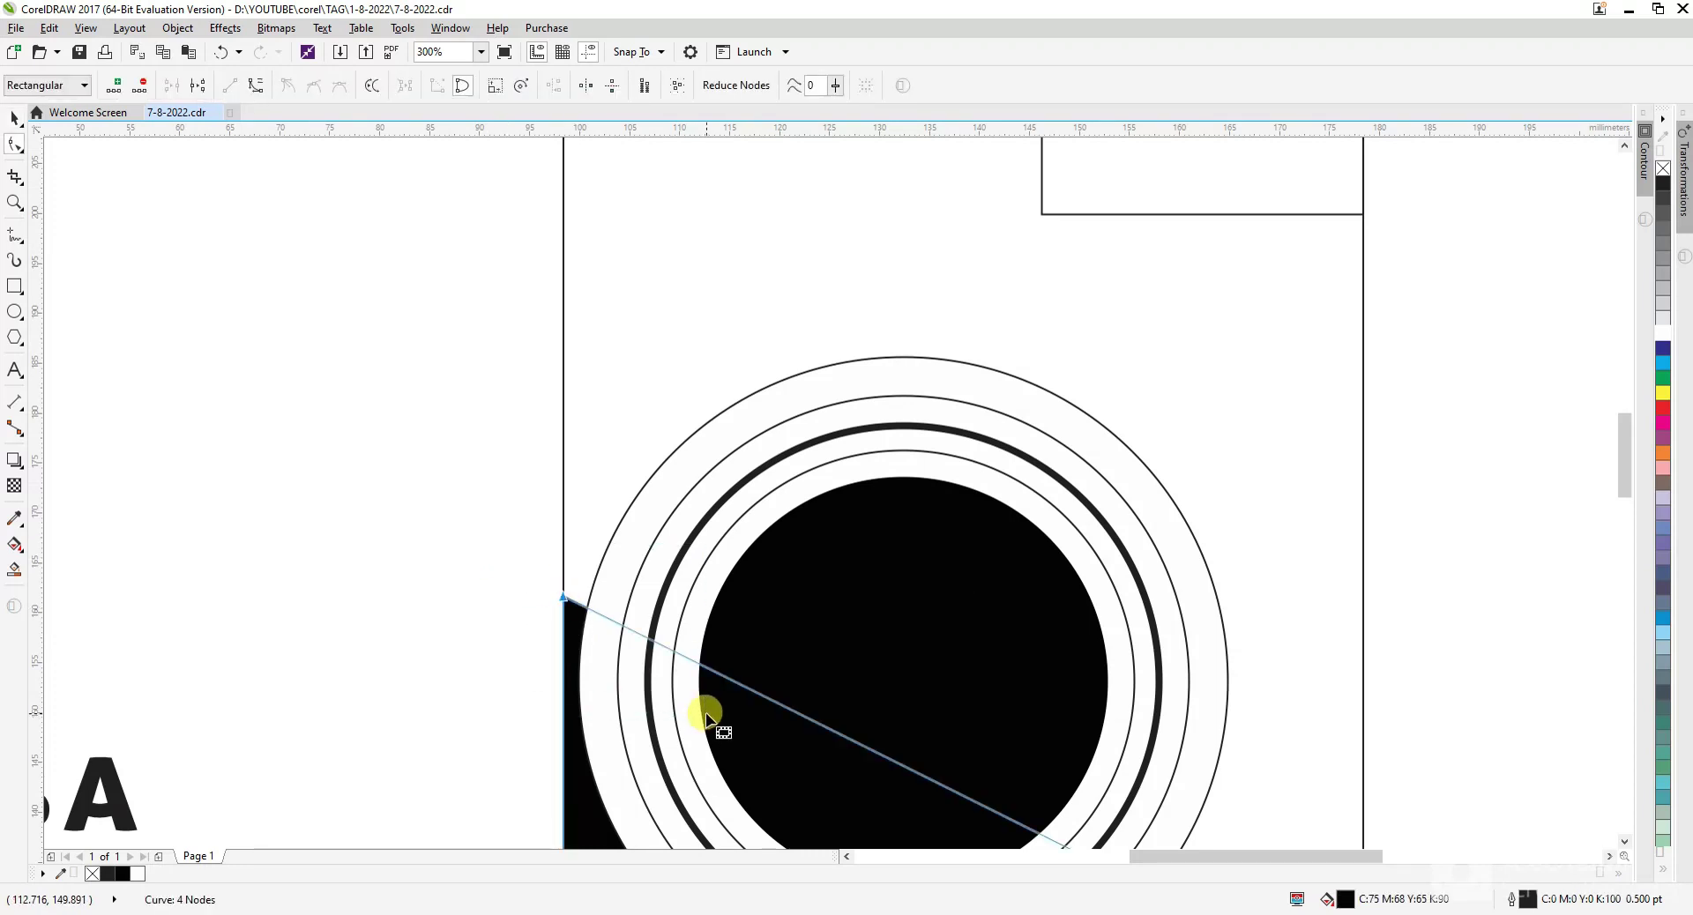
pyautogui.press('Up')
pyautogui.press('Up')
pyautogui.press('Up')
pyautogui.press('Up')
pyautogui.scroll(-2, 671, 489)
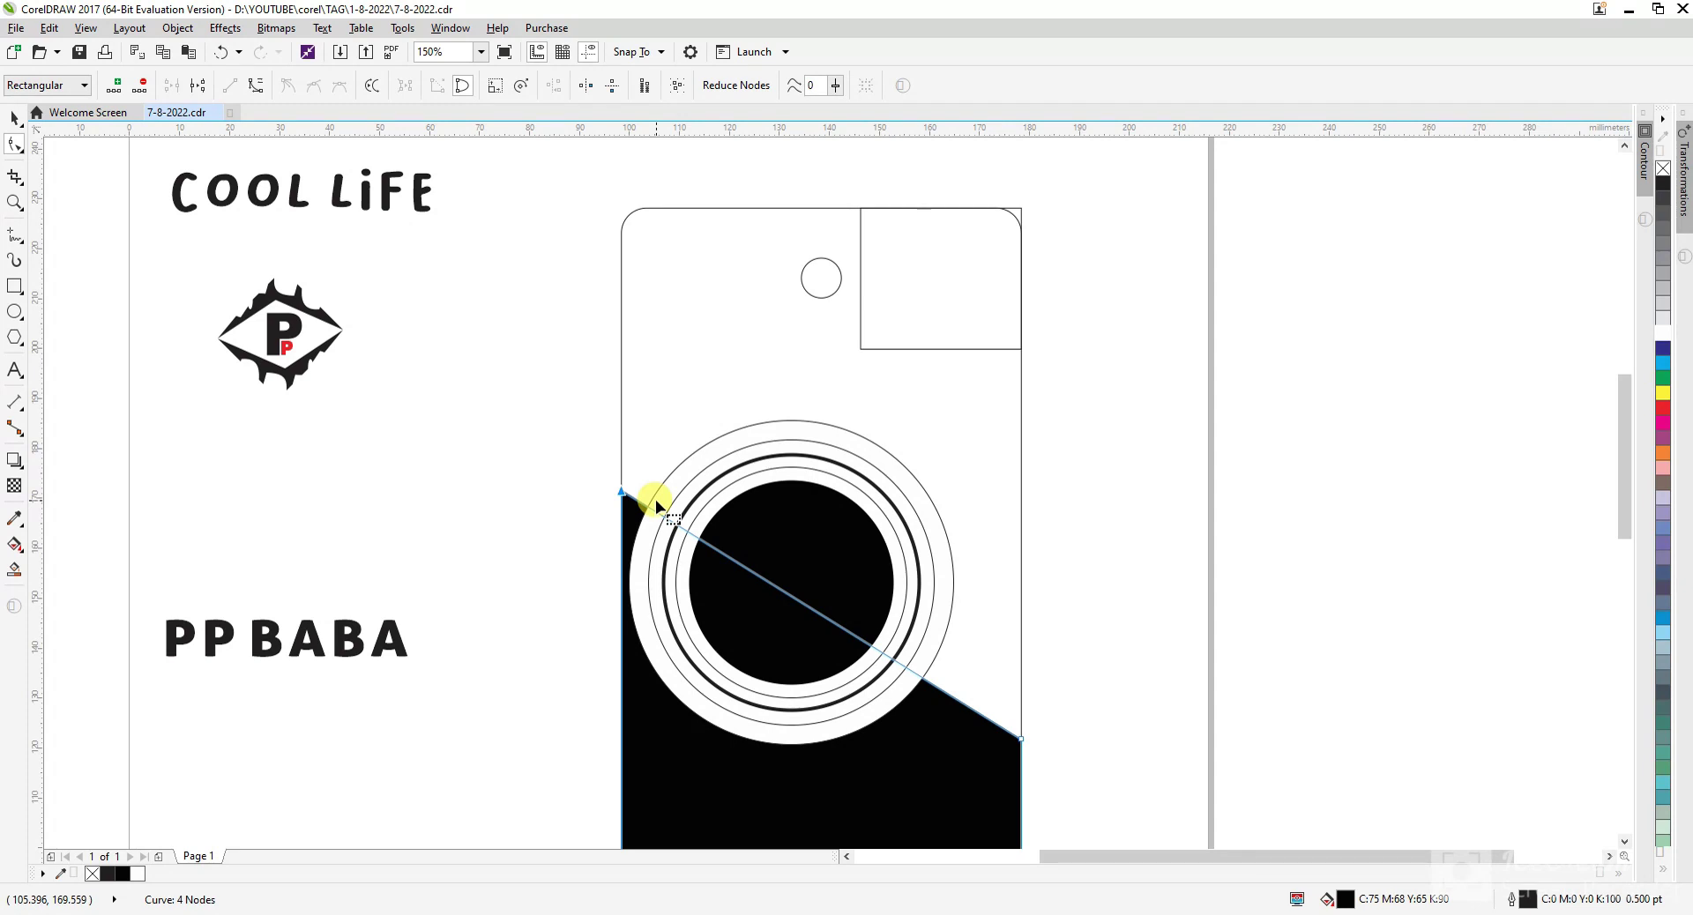
pyautogui.press('Down')
pyautogui.press('Down')
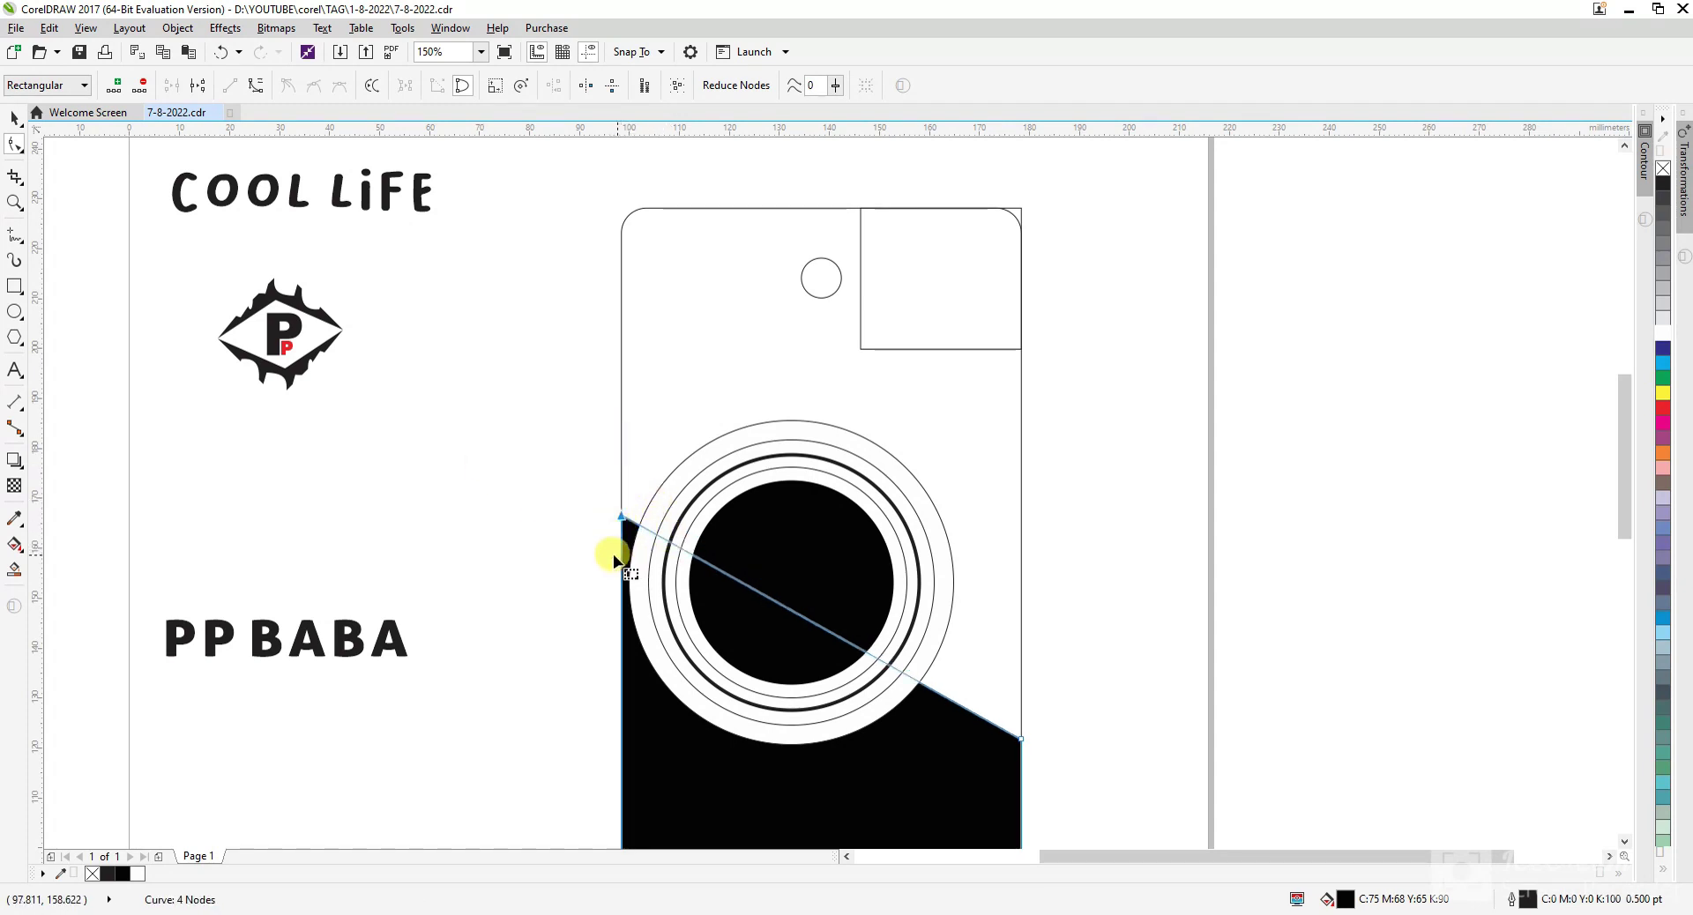
pyautogui.press('space')
pyautogui.click(529, 509)
# - Draw a rectangle about 32 × 9 mm from the tag's left edge, resting on the black shape's upper-left corner, and convert it to curves
pyautogui.scroll(-2, 694, 493)
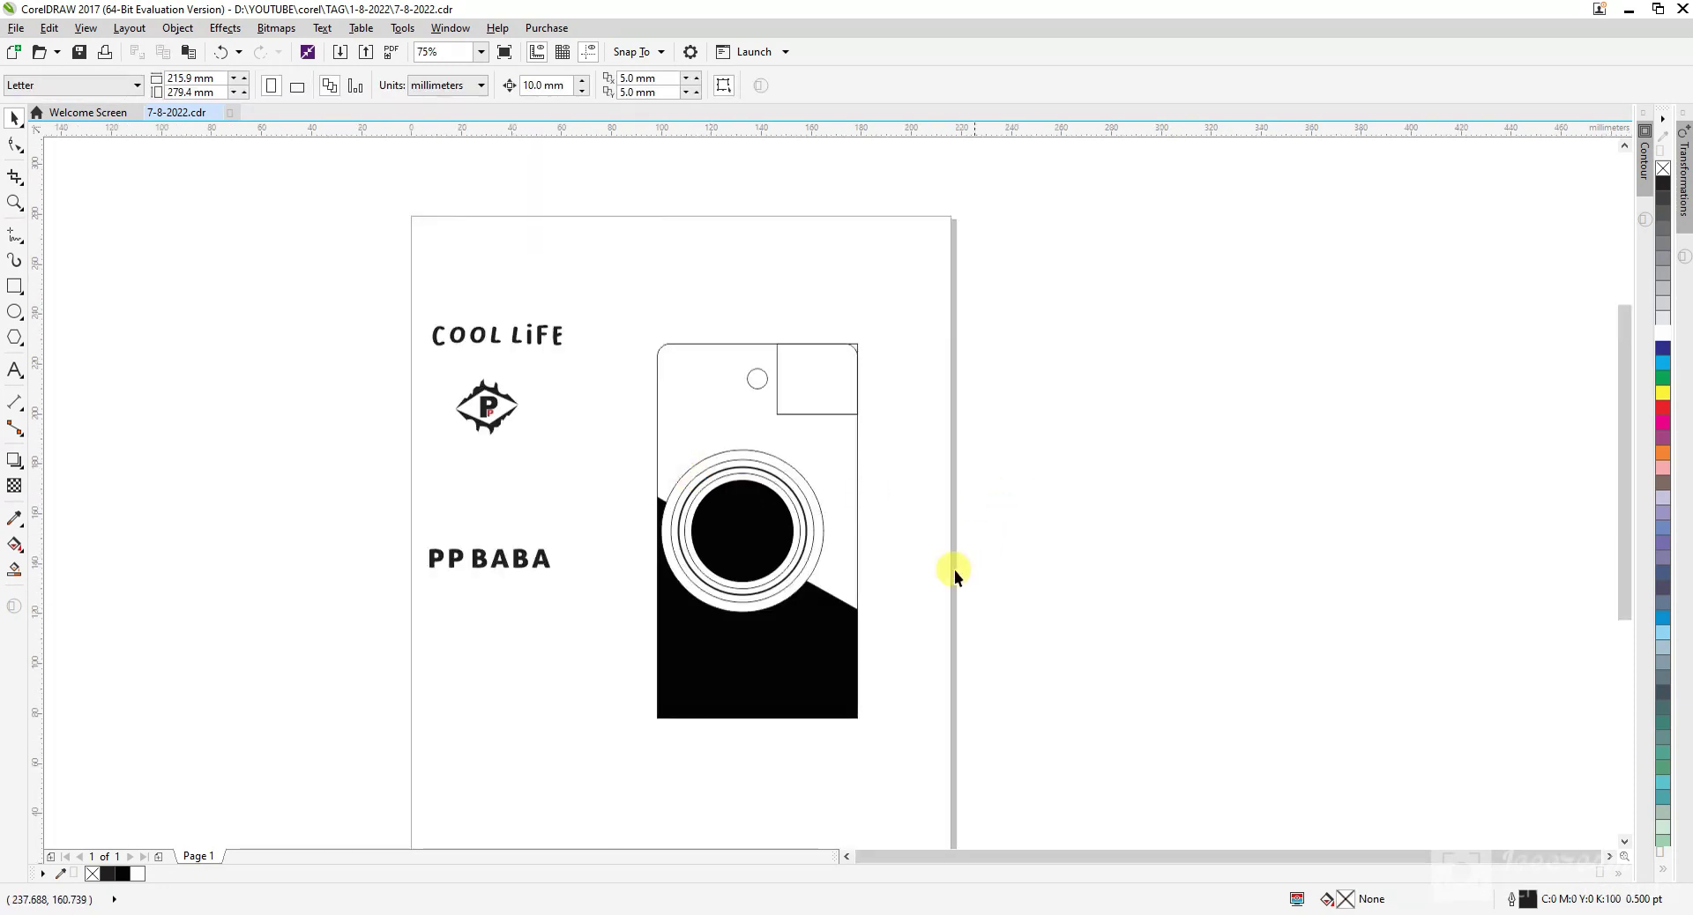
pyautogui.click(820, 526)
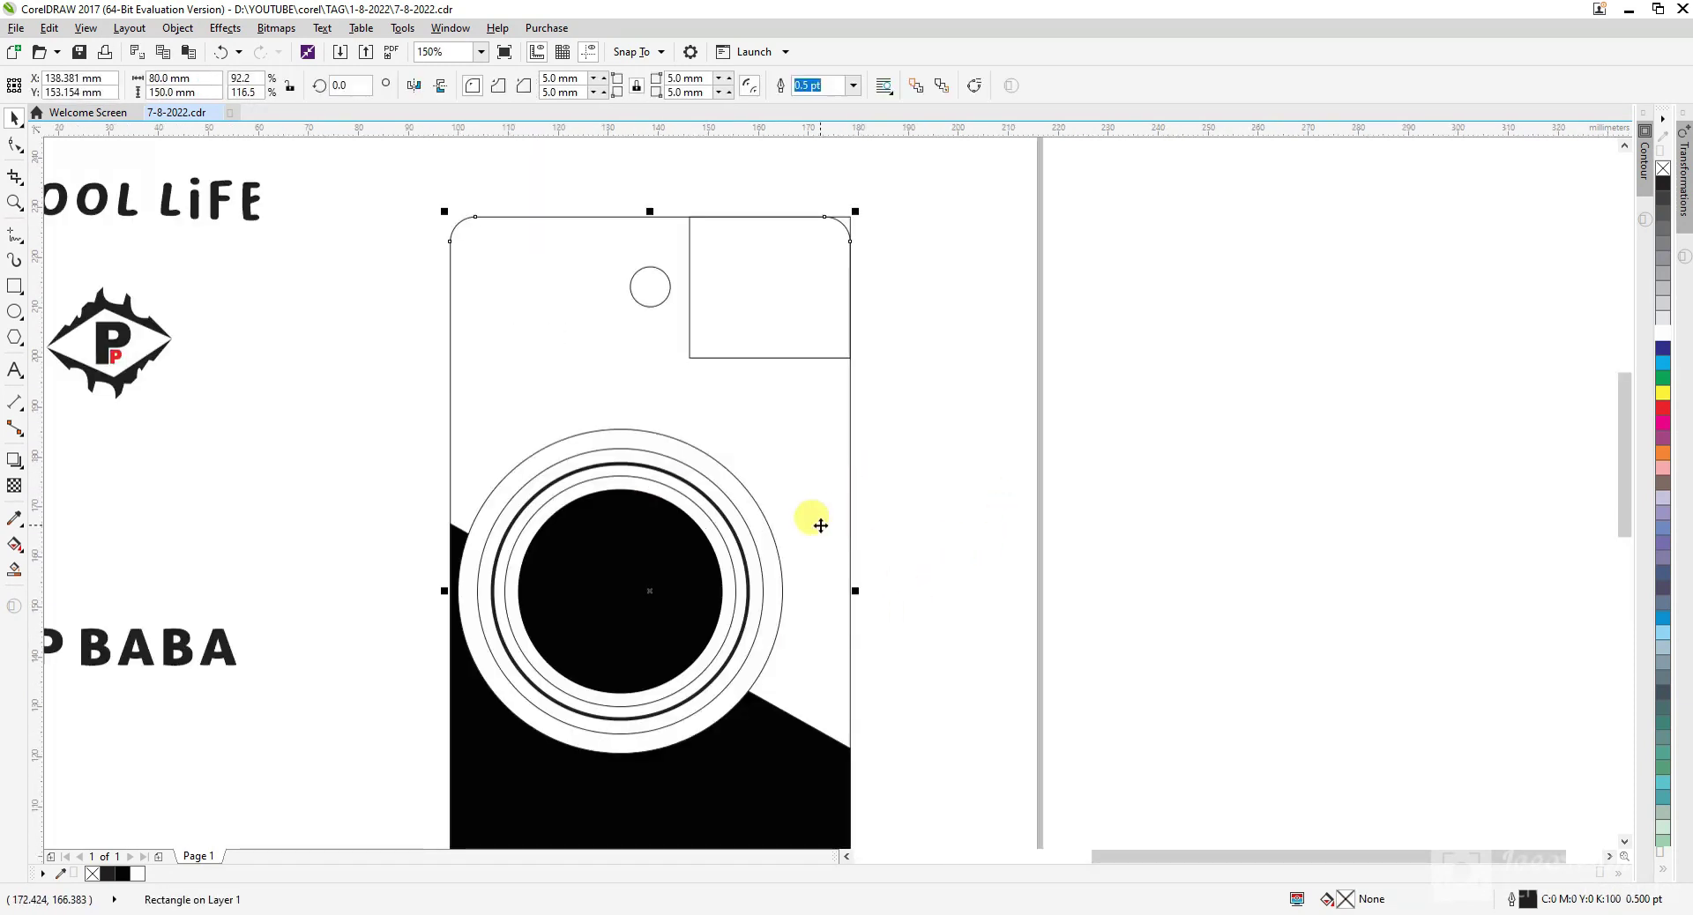
pyautogui.click(949, 570)
pyautogui.scroll(-1, 892, 574)
pyautogui.scroll(1, 813, 757)
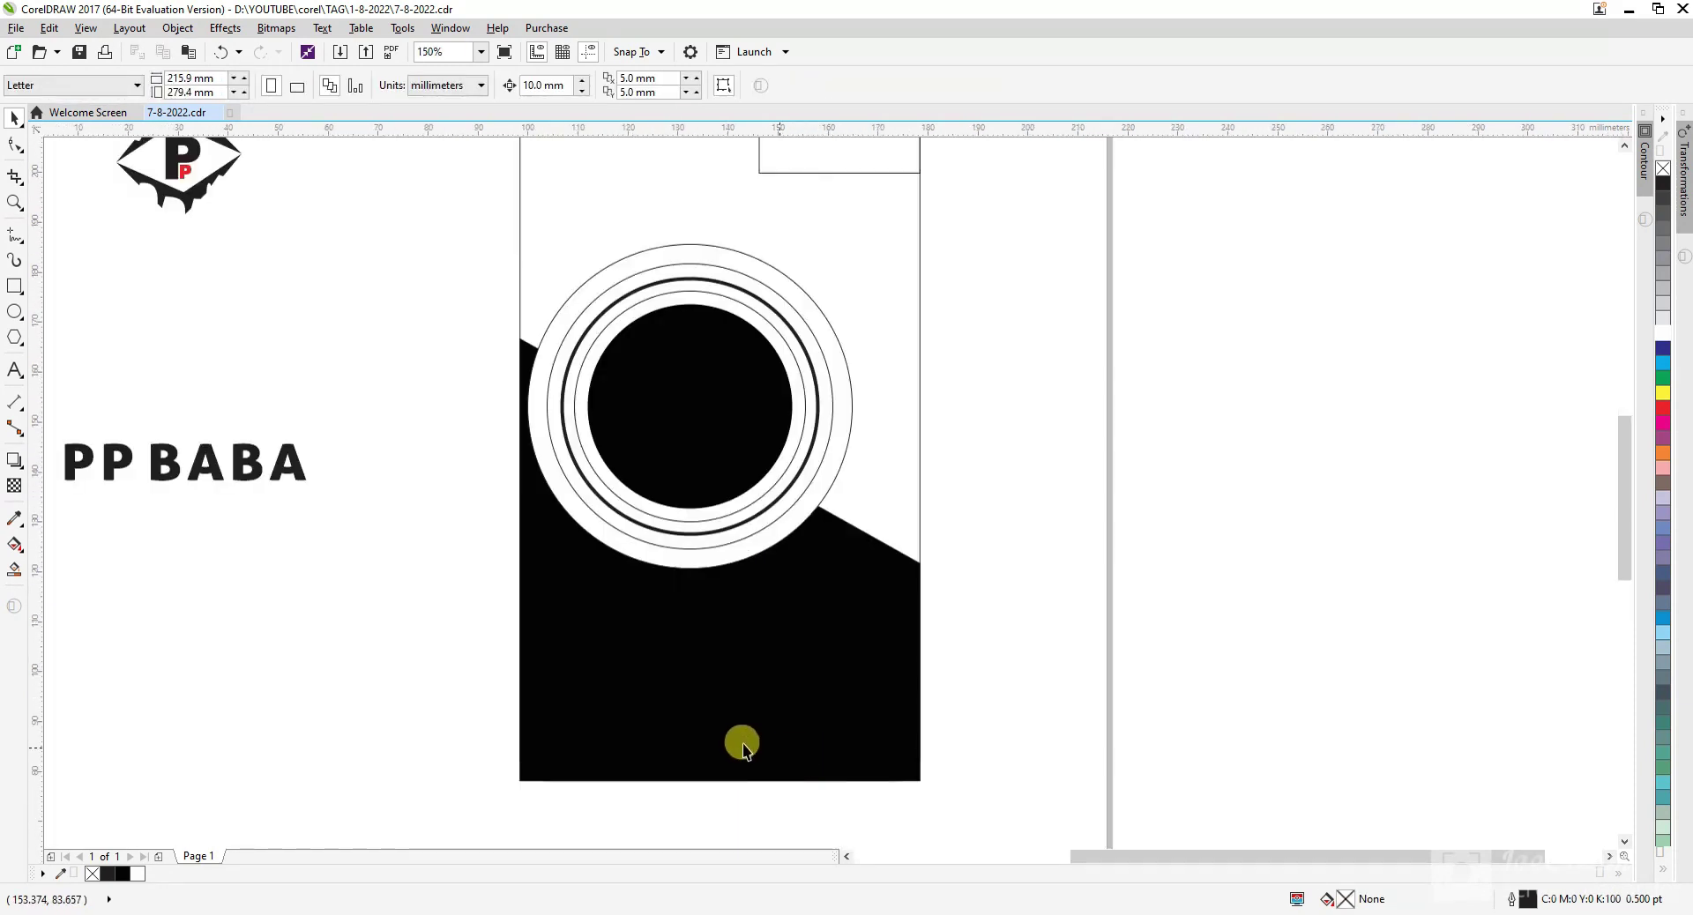
pyautogui.click(15, 285)
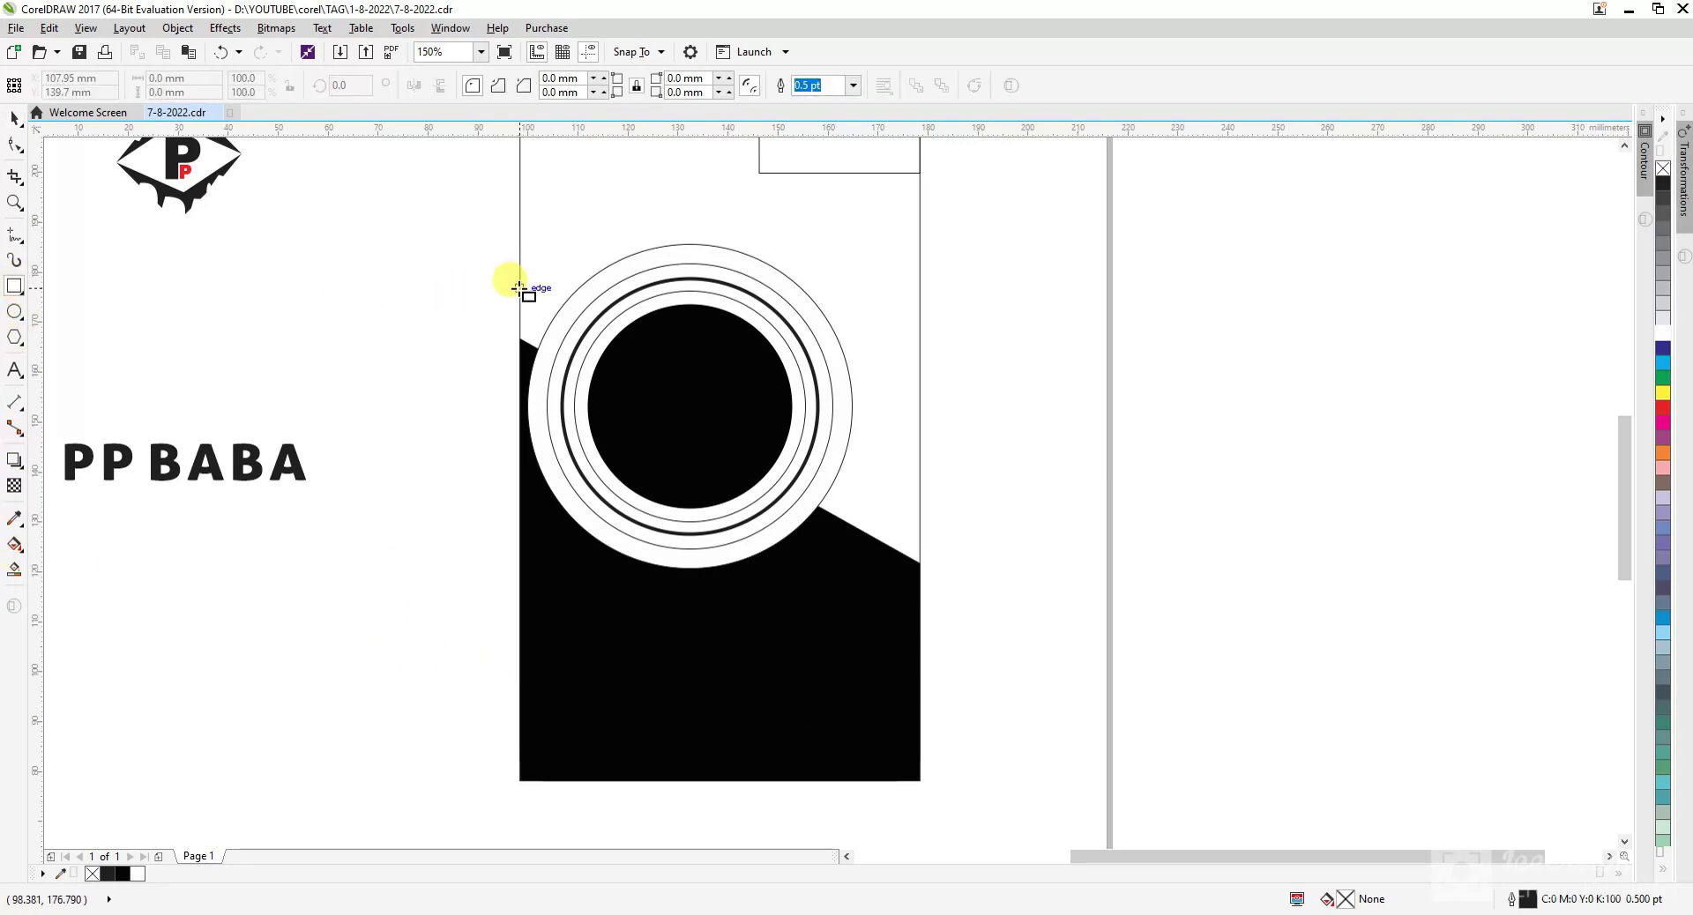
pyautogui.moveTo(519, 294); pyautogui.dragTo(682, 340)
pyautogui.hotkey('ctrl', 'q')
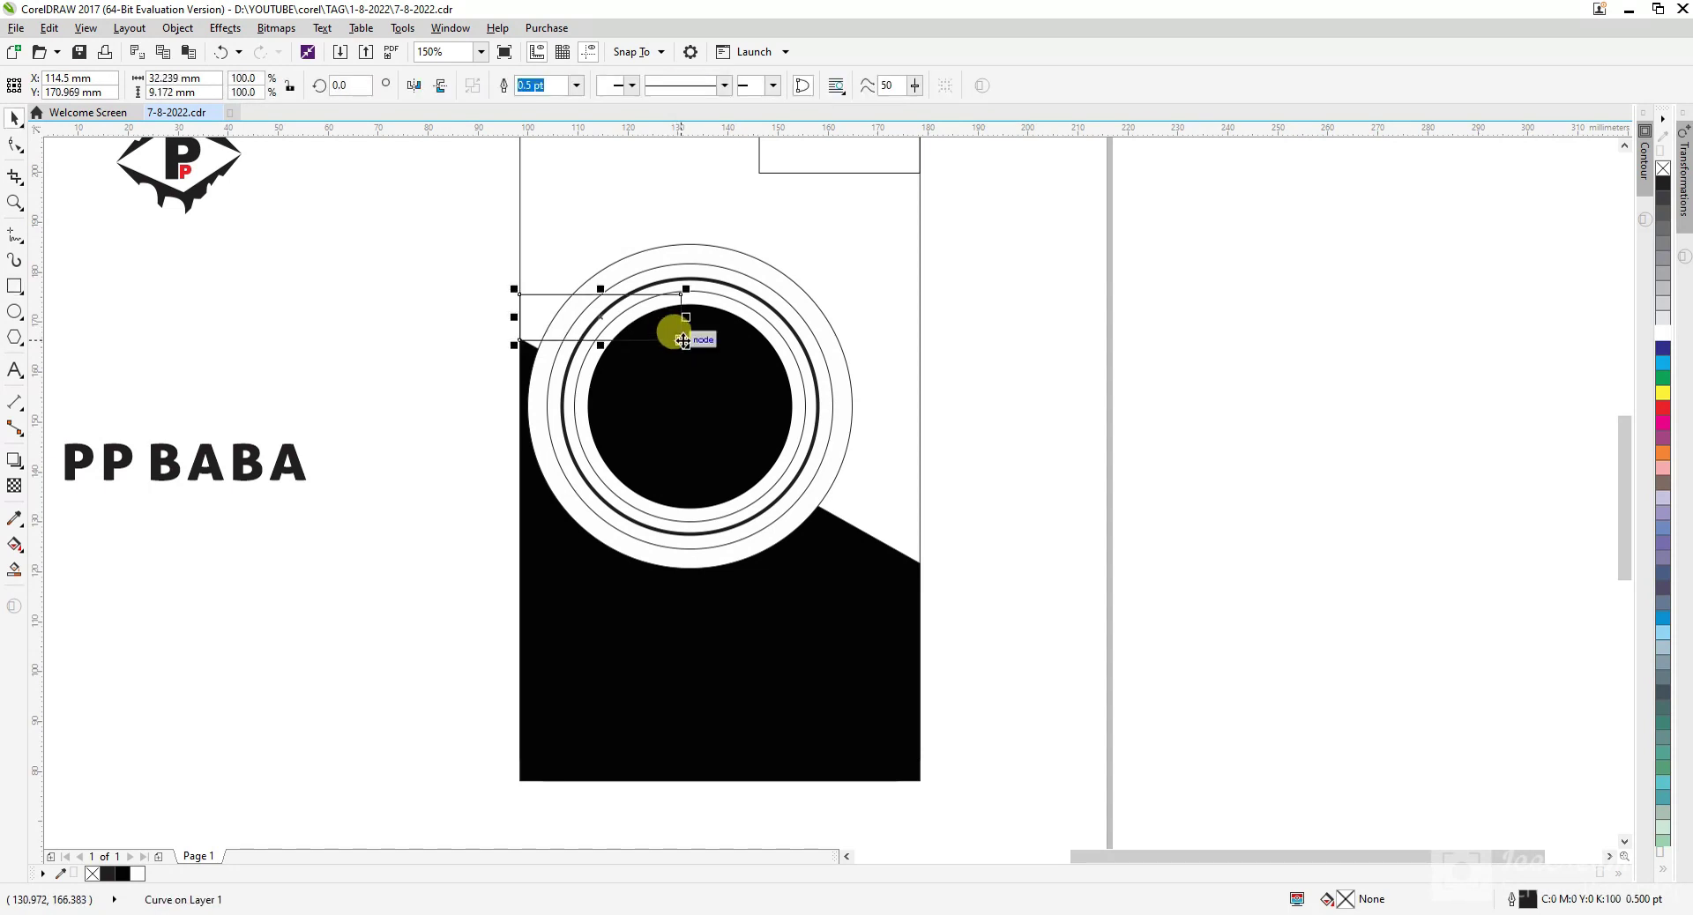
# - Move the rectangle's two right nodes to the tag's right edge, forming a slanted band along the black shape's upper edge
pyautogui.press('F10')
pyautogui.moveTo(670, 300); pyautogui.dragTo(729, 427)
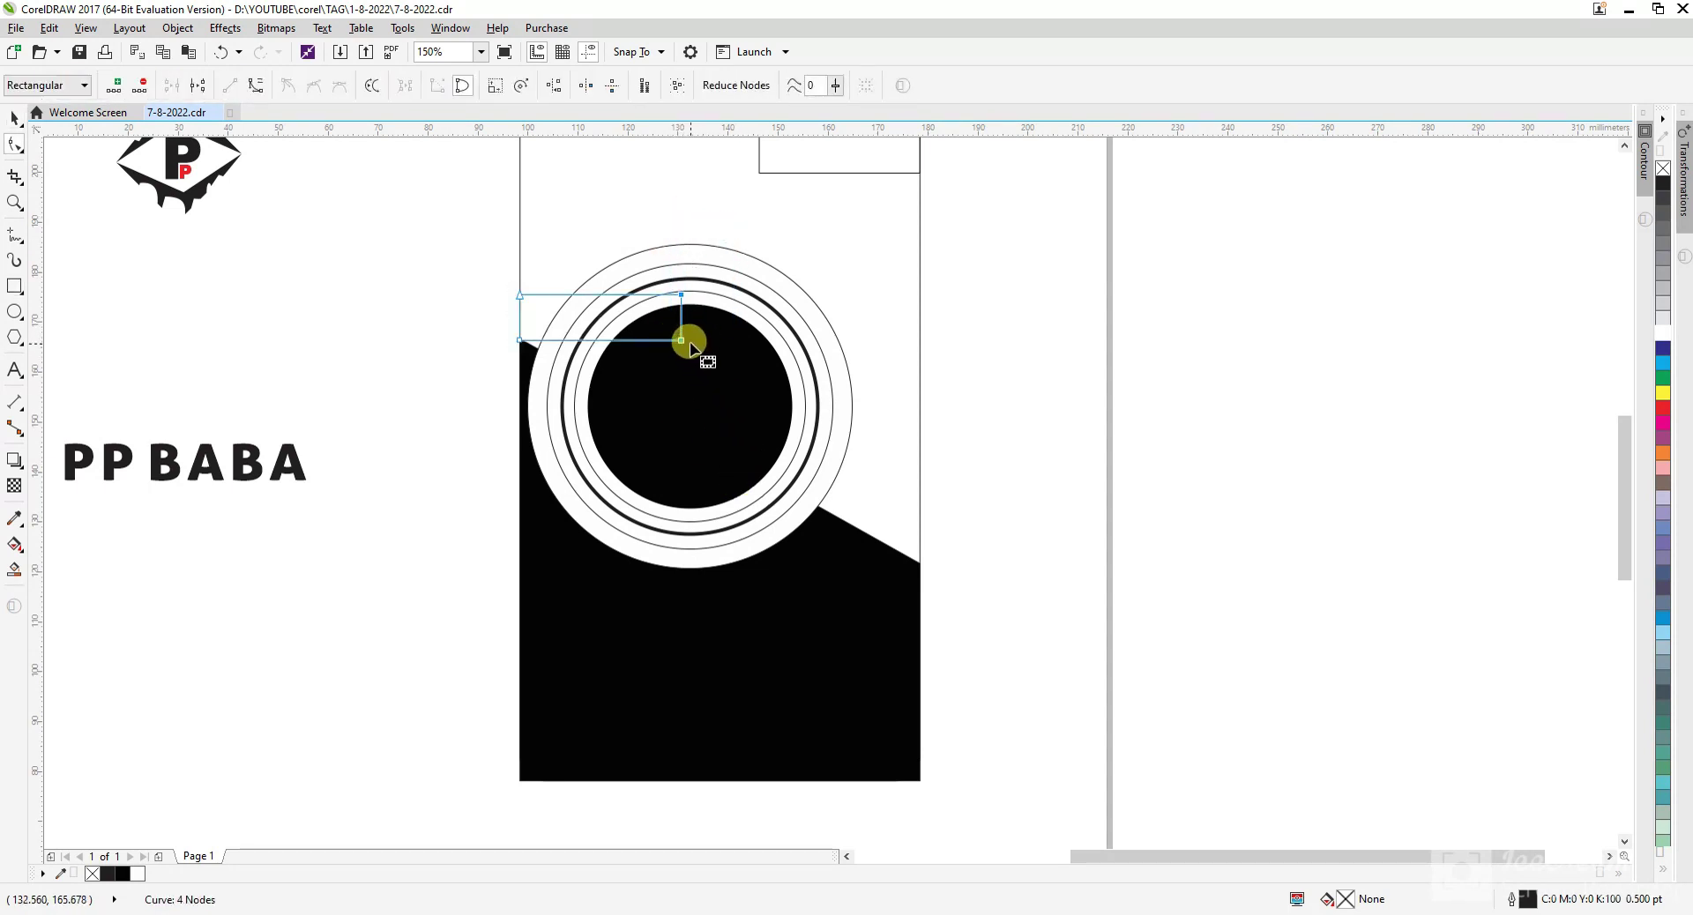
pyautogui.moveTo(684, 337); pyautogui.dragTo(924, 561)
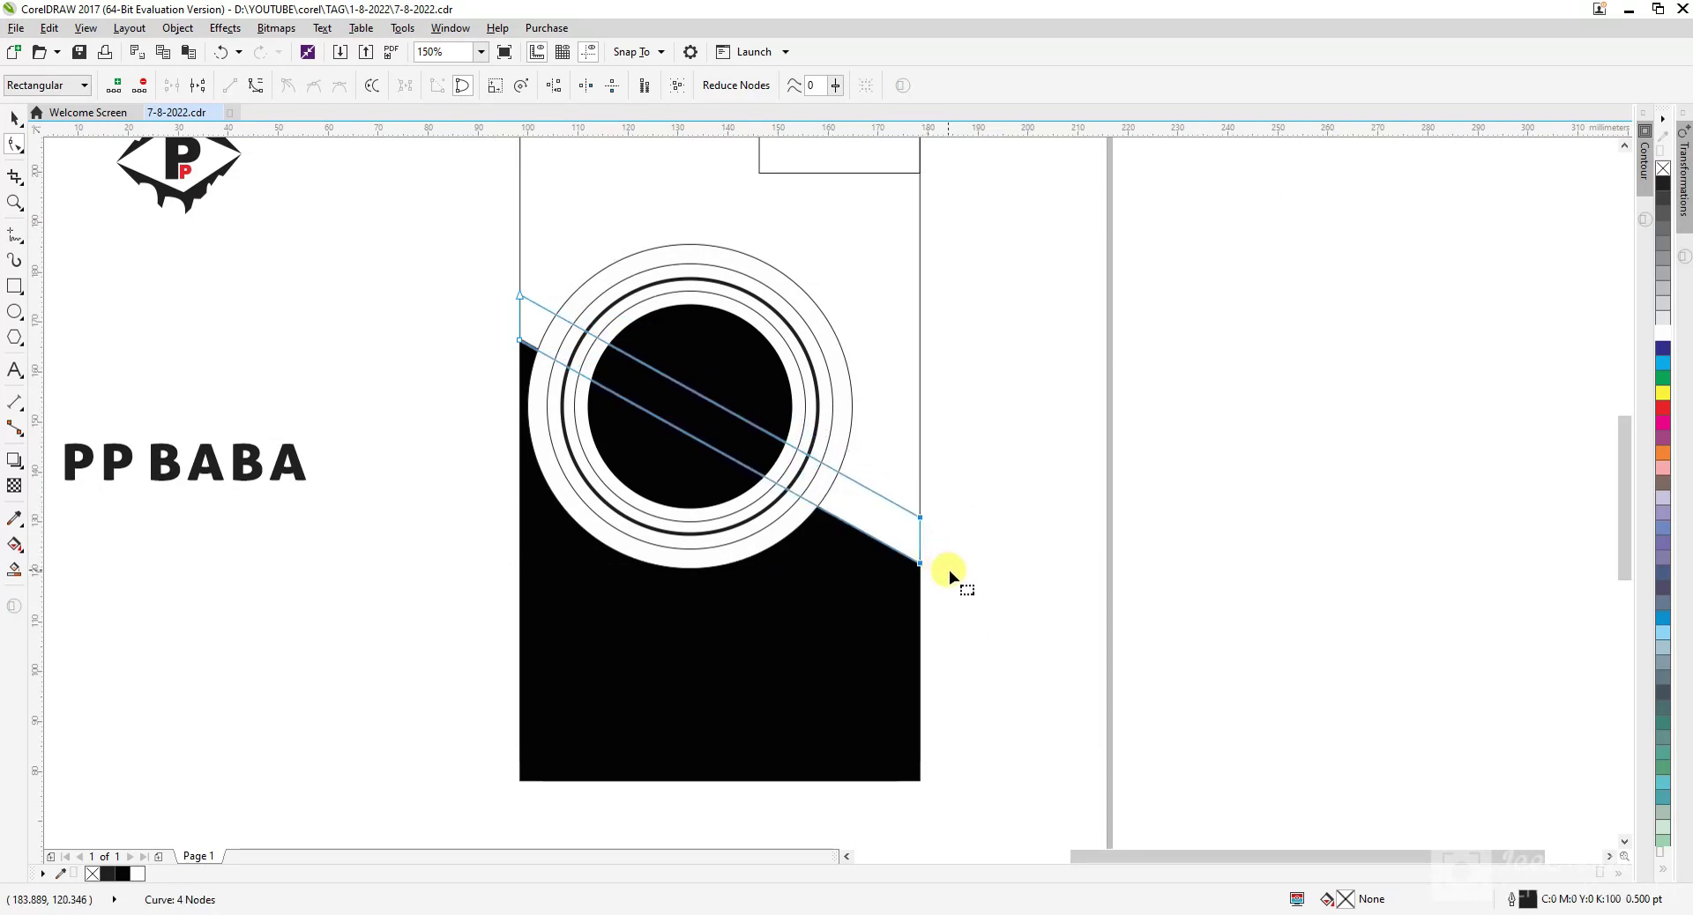
pyautogui.press('space')
pyautogui.click(986, 568)
# - Fill the slanted band with a darker red (C13, M100, Y100) and remove its outline
pyautogui.click(804, 484)
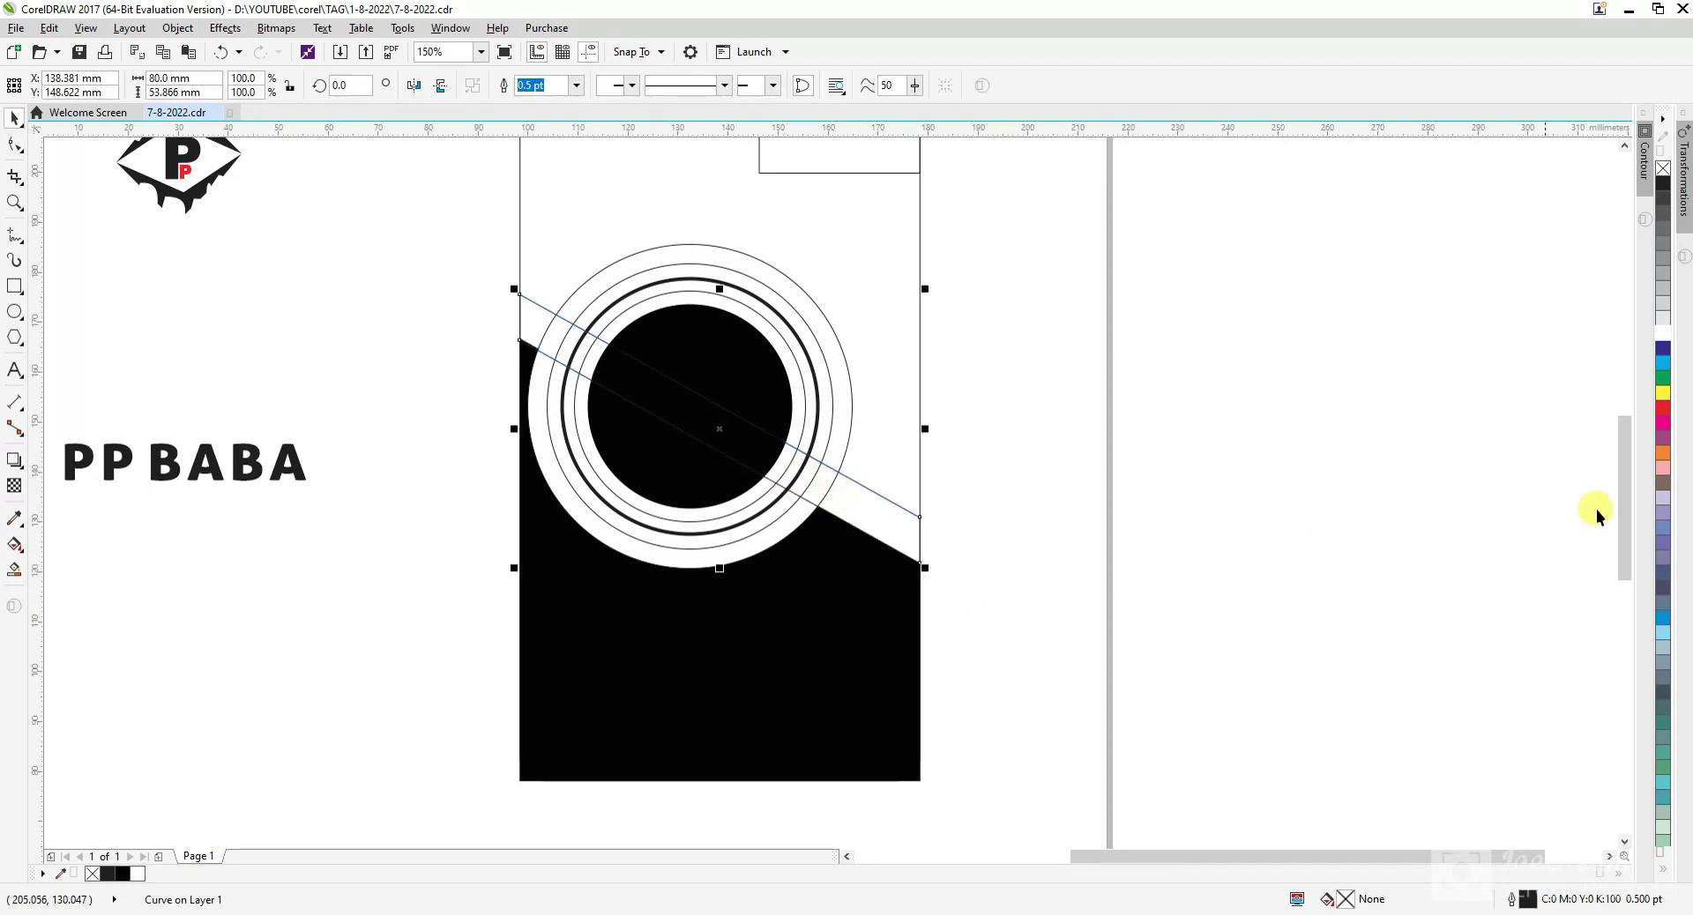
pyautogui.click(1664, 424)
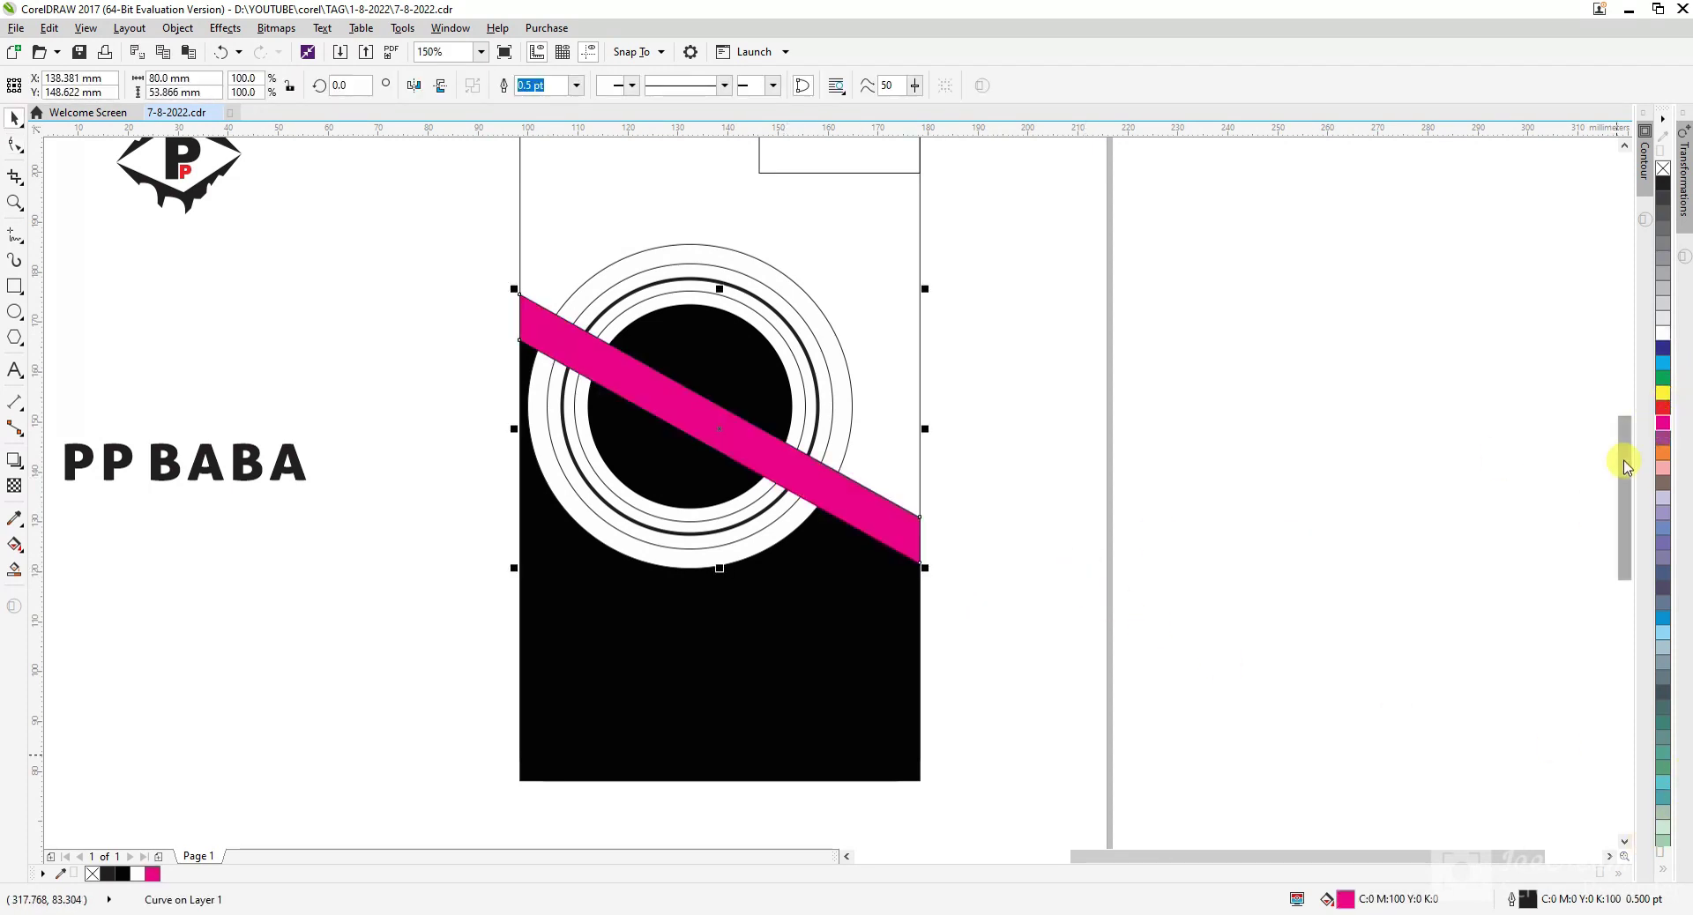
pyautogui.click(1664, 407)
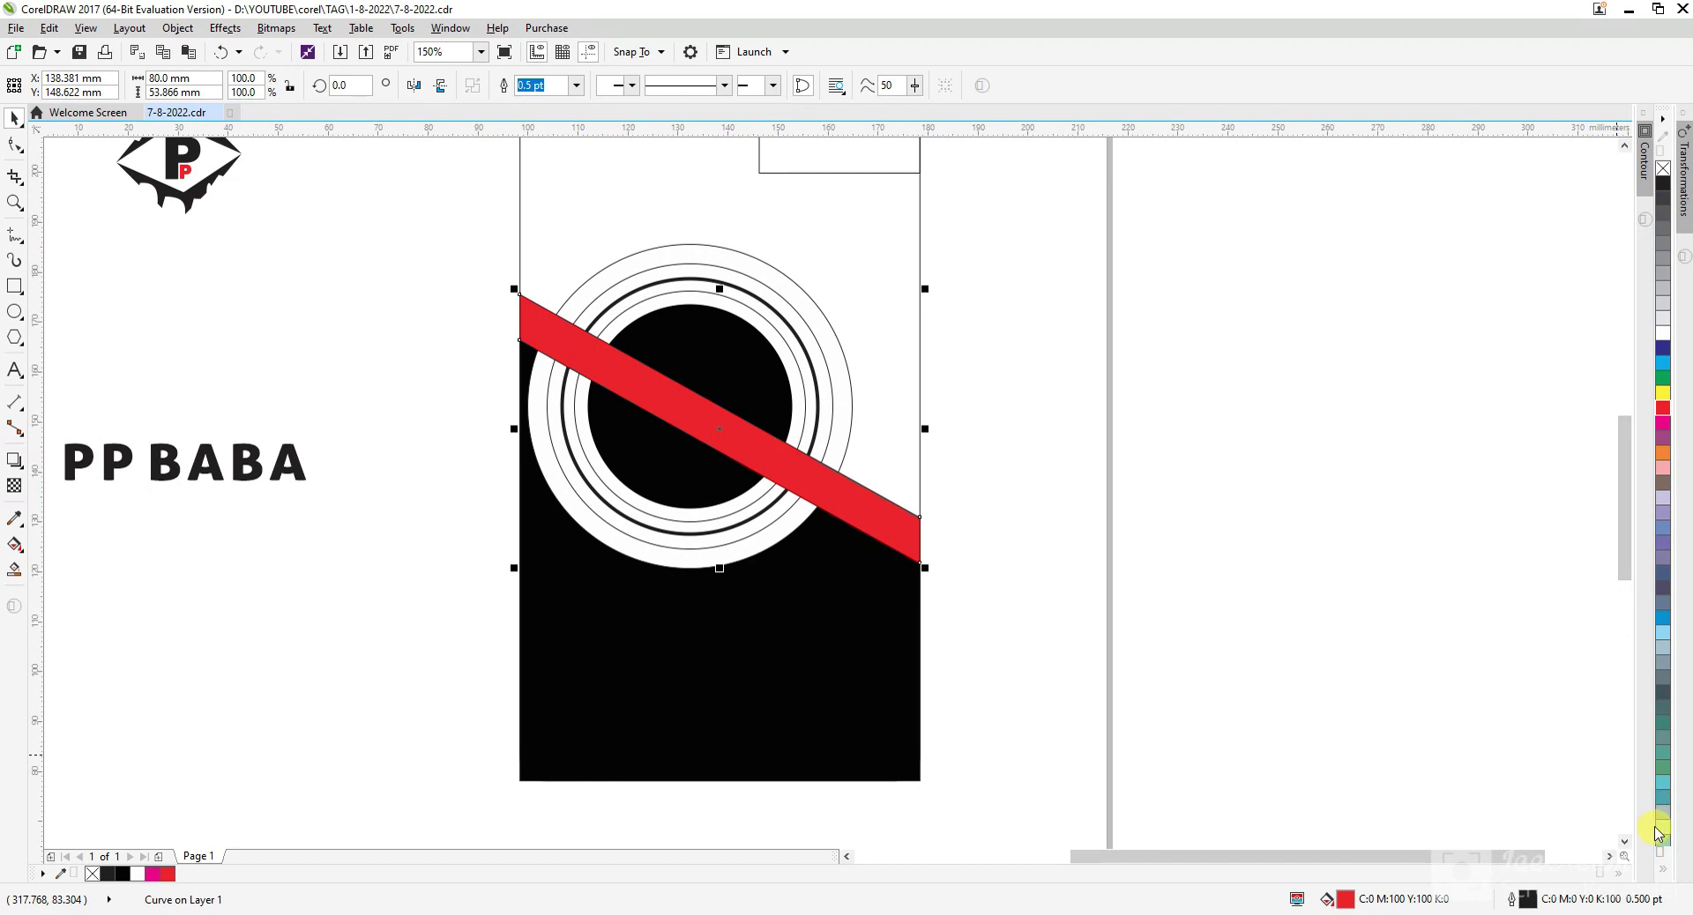
pyautogui.hotkey('shift', 'F11')
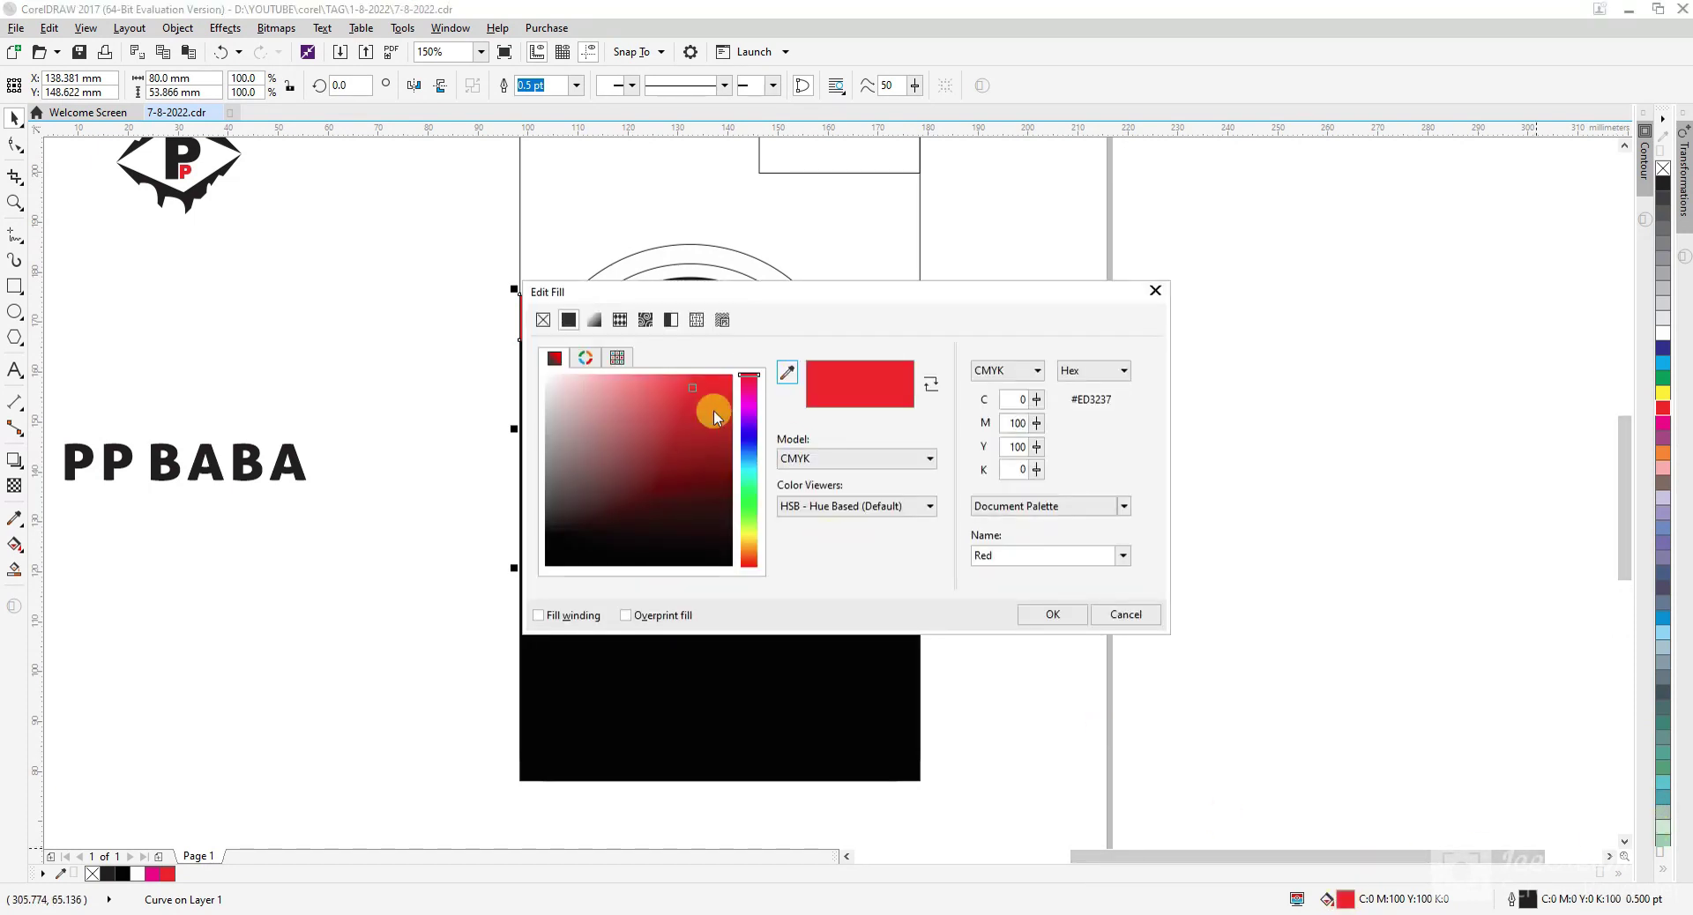
pyautogui.moveTo(696, 393); pyautogui.dragTo(730, 416)
pyautogui.click(1052, 613)
pyautogui.click(1113, 619)
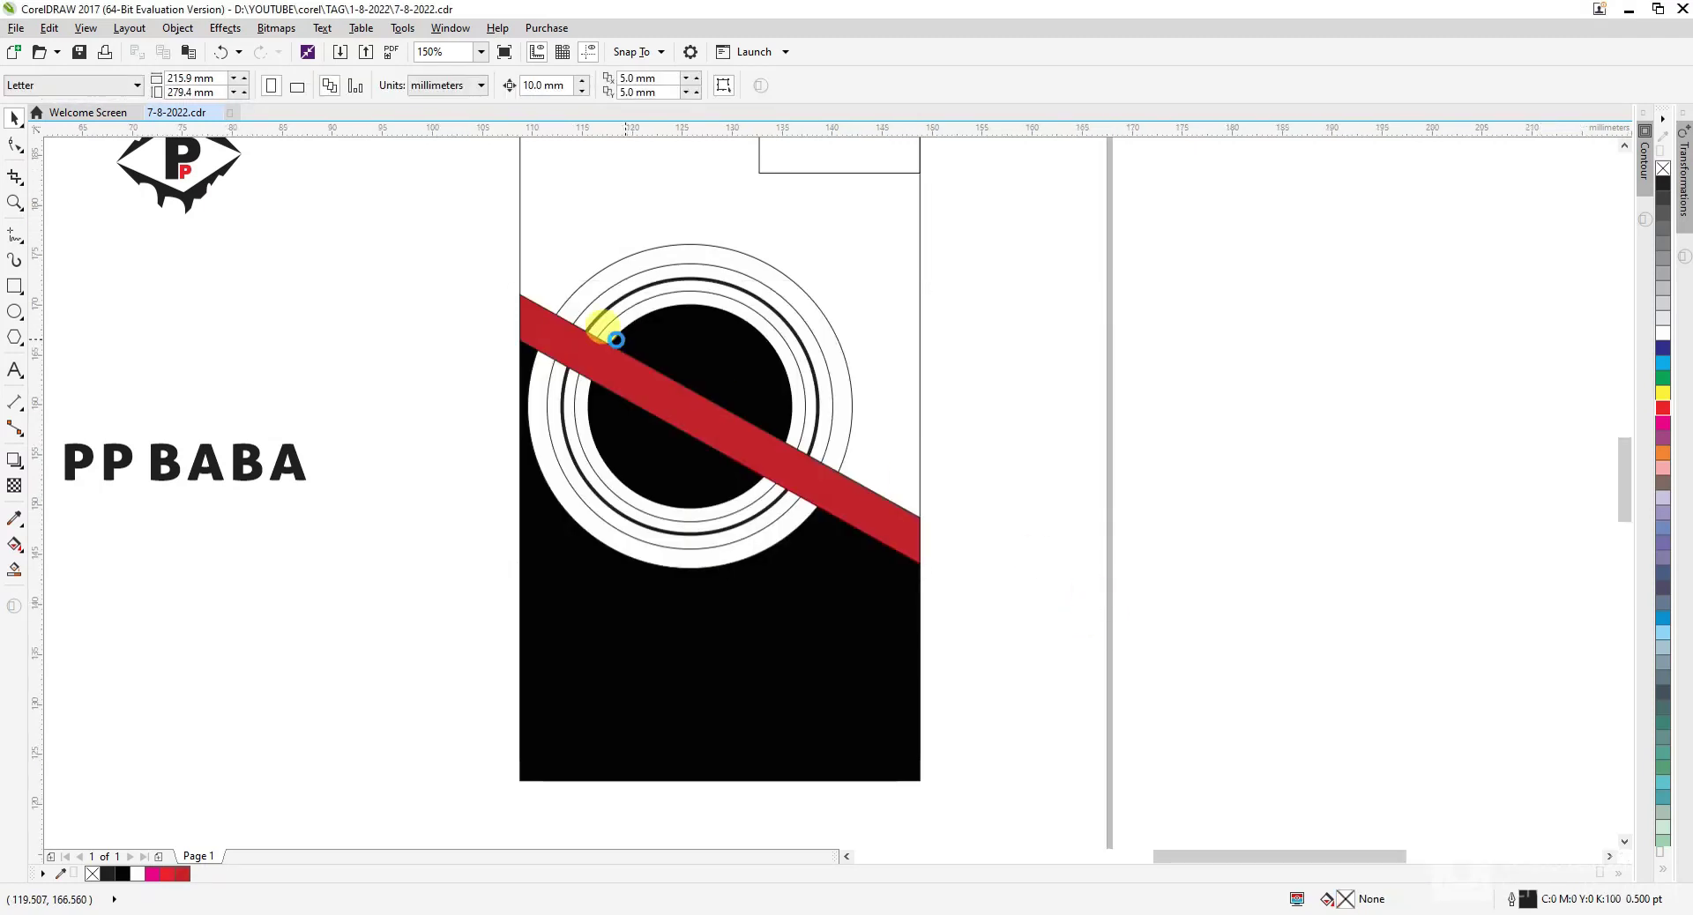
pyautogui.scroll(3, 569, 363)
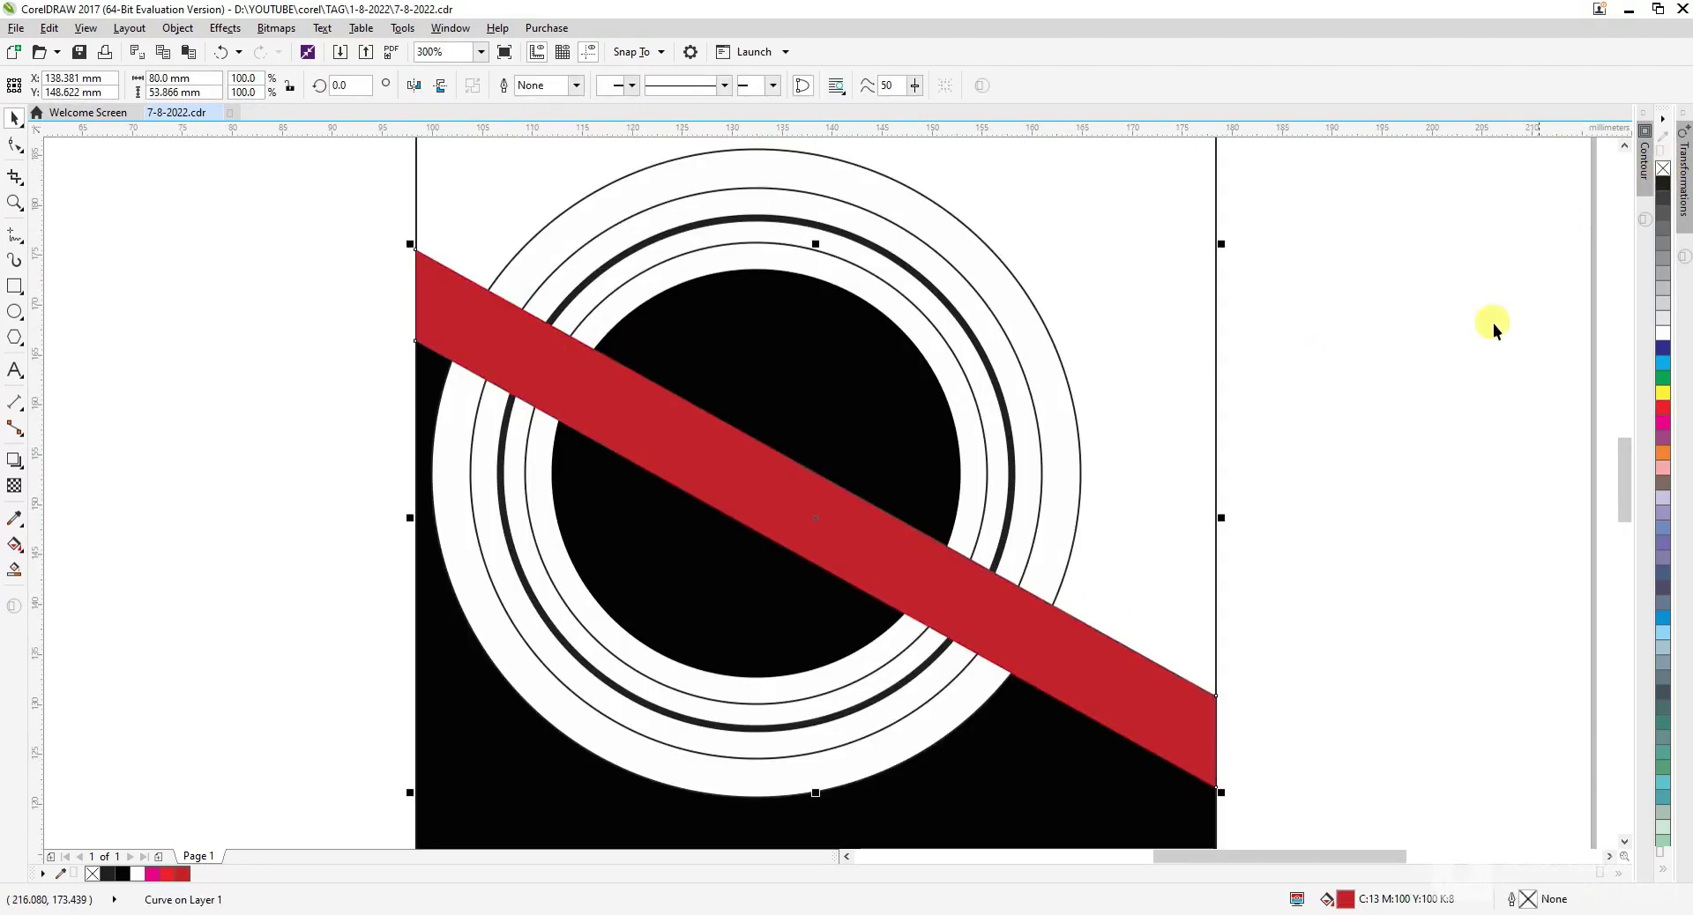
pyautogui.click(1451, 415)
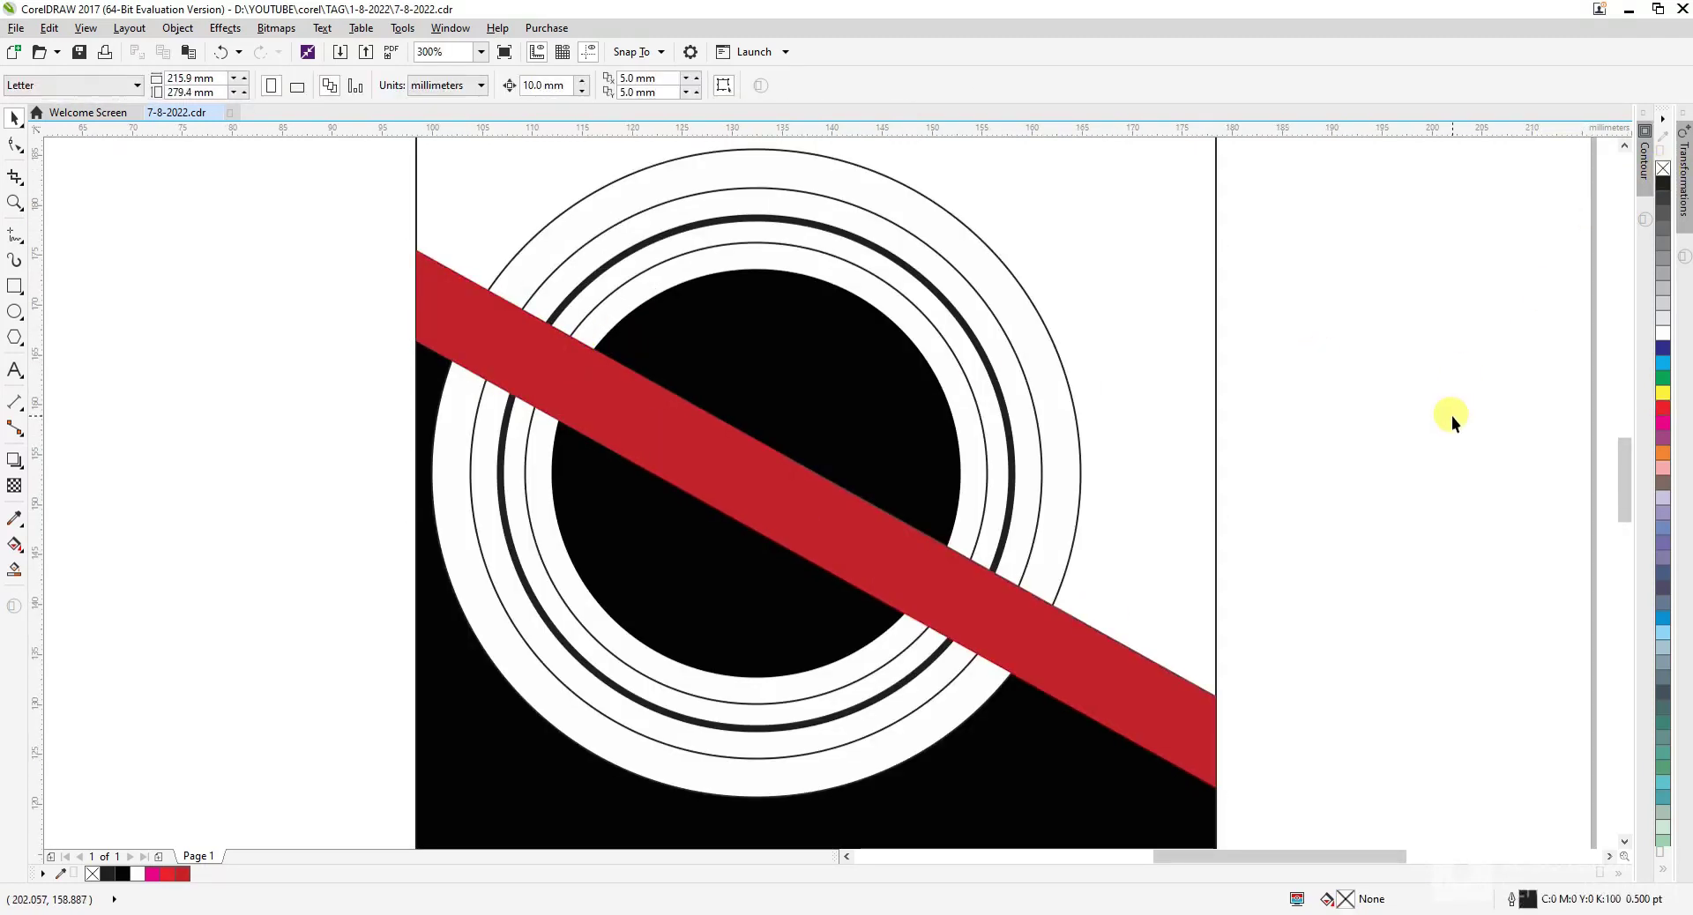
# - Send the red band backward in the stacking order until it lies behind all the concentric circles
pyautogui.click(1058, 649)
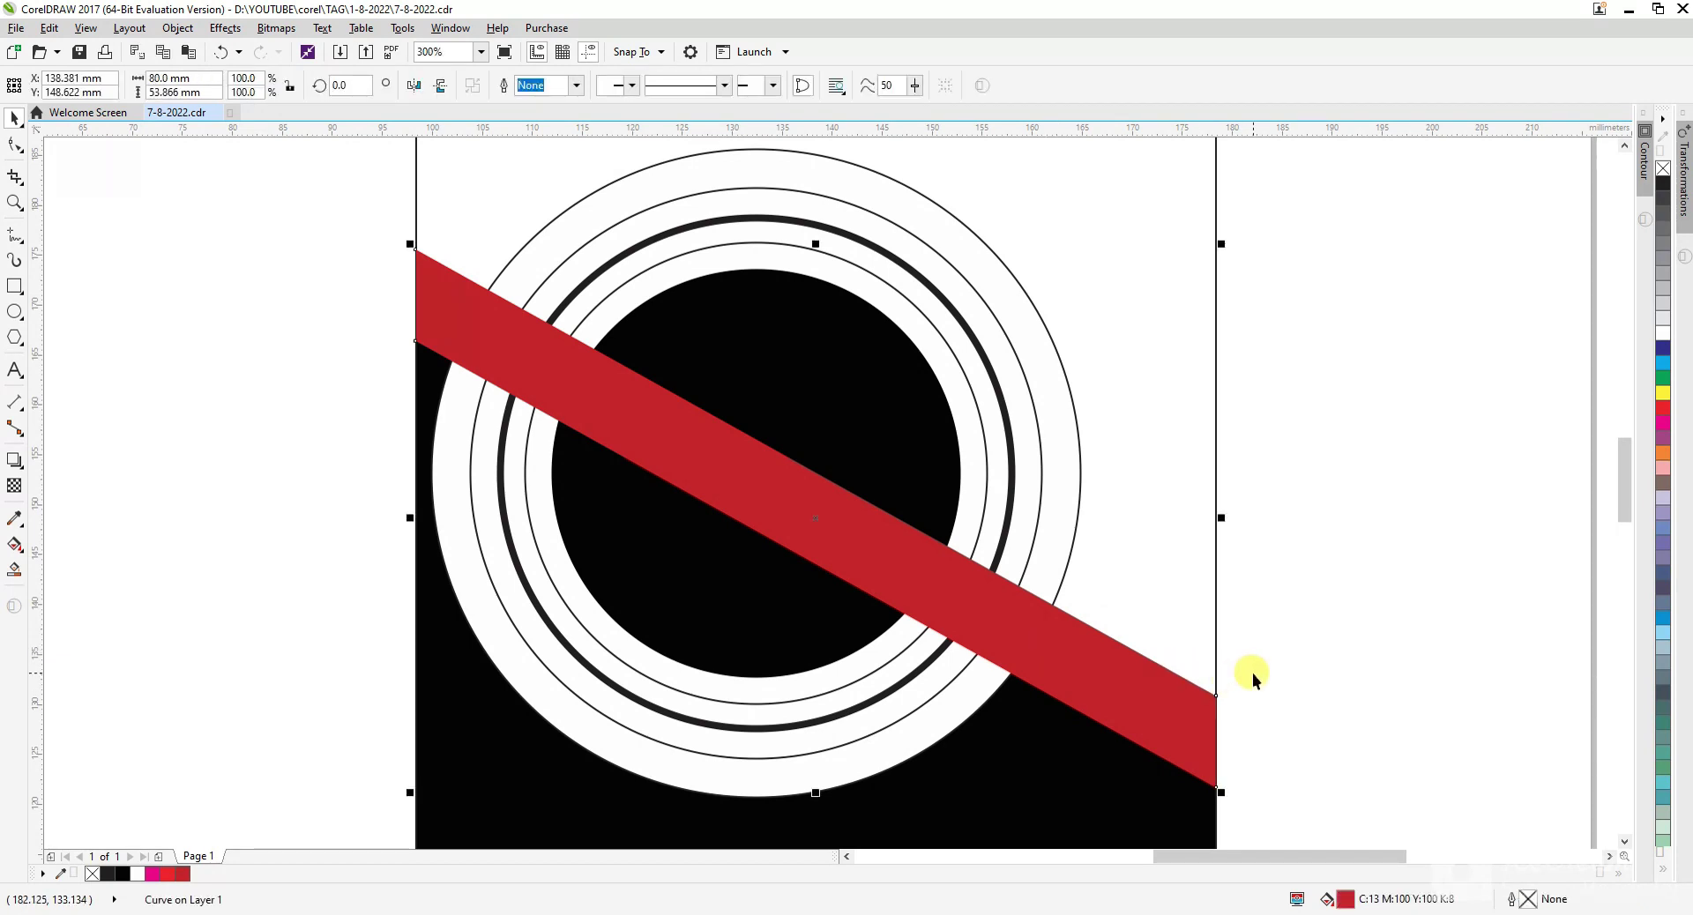
pyautogui.hotkey('ctrl', 'pagedown')
pyautogui.hotkey('ctrl', 'pagedown')
pyautogui.hotkey('ctrl', 'pagedown')
pyautogui.hotkey('ctrl', 'pagedown')
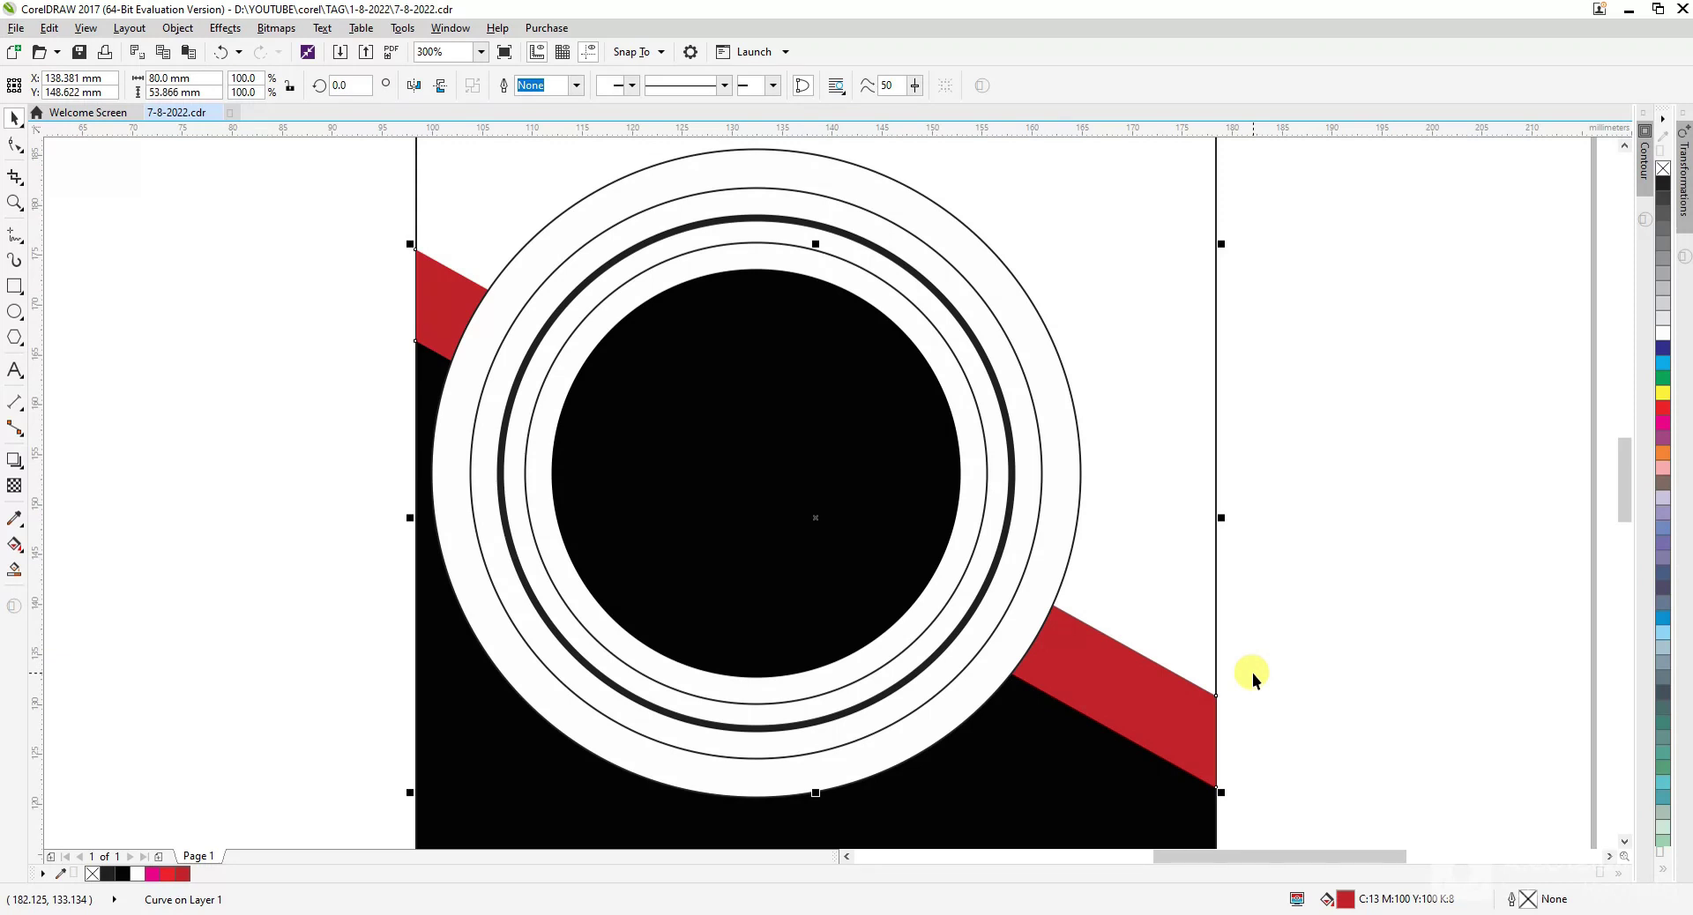
pyautogui.hotkey('ctrl', 'pageup')
pyautogui.hotkey('ctrl', 'pageup')
pyautogui.hotkey('ctrl', 'pageup')
pyautogui.hotkey('ctrl', 'pageup')
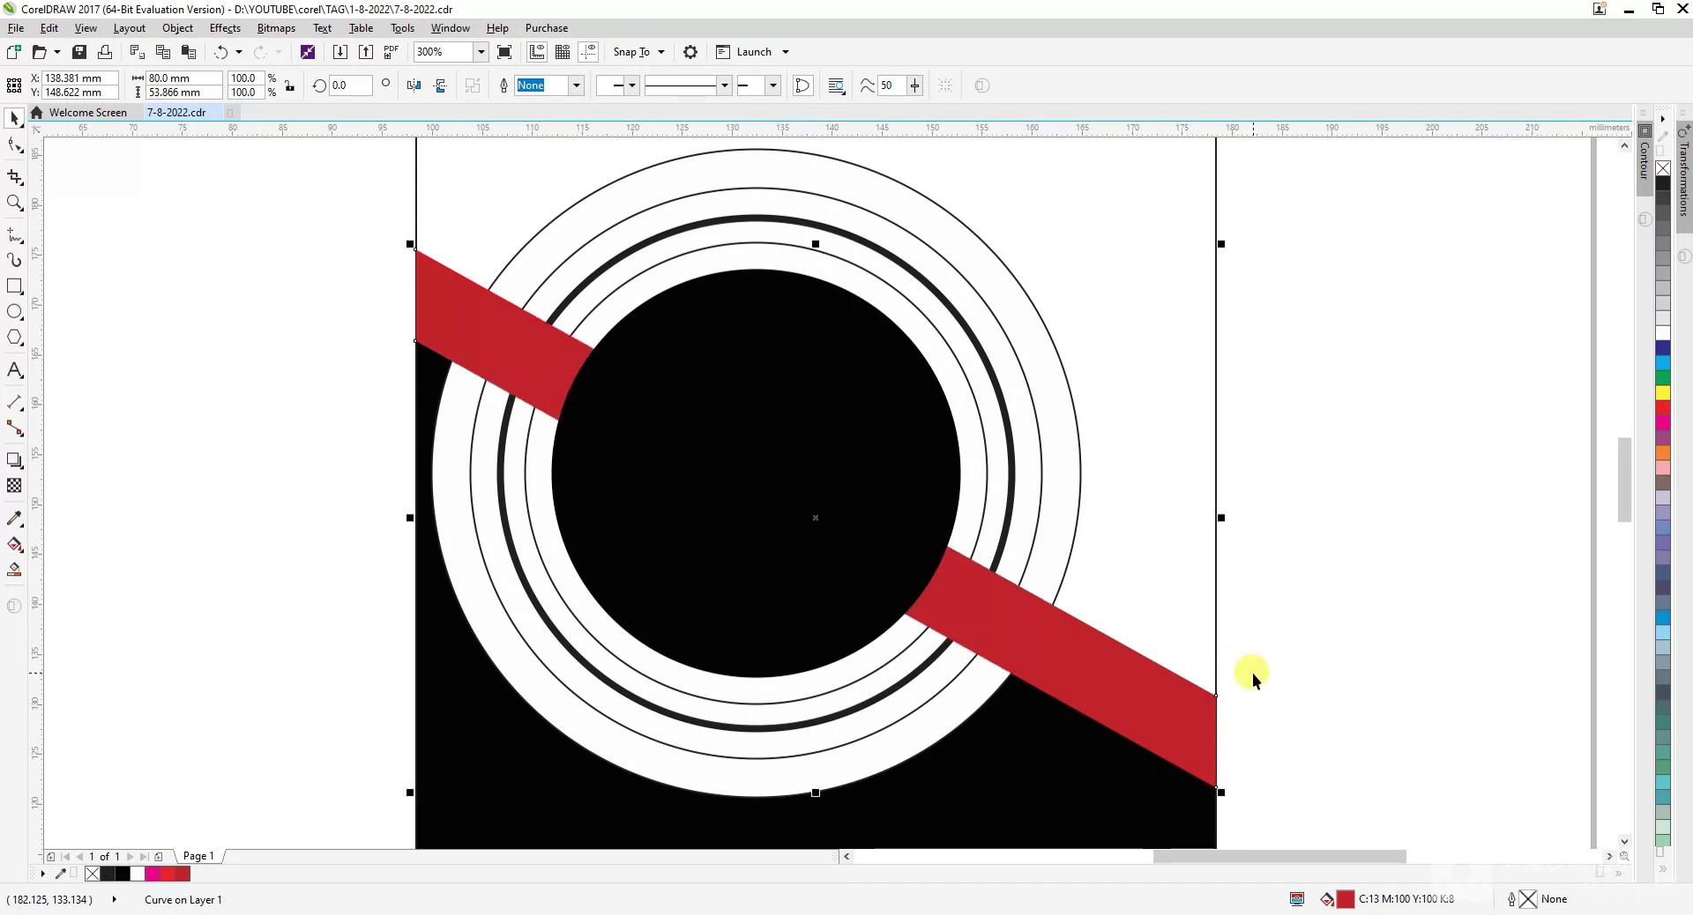
pyautogui.hotkey('ctrl', 'pagedown')
pyautogui.hotkey('ctrl', 'pagedown')
pyautogui.hotkey('ctrl', 'pagedown')
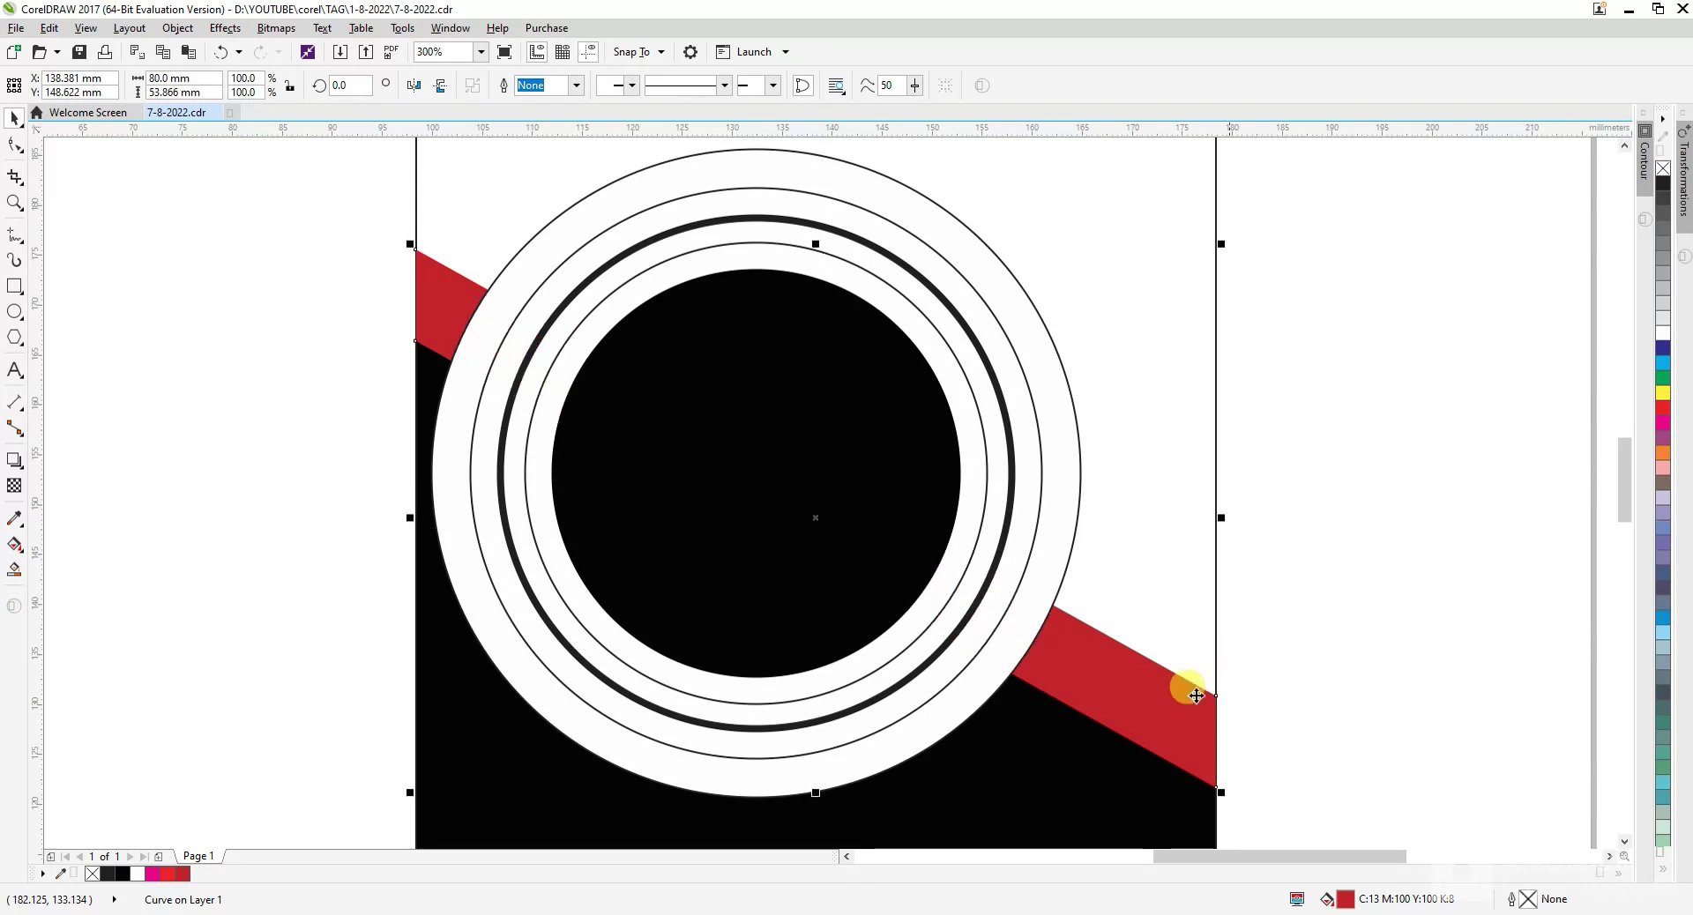
pyautogui.click(361, 512)
# - Copy the tag's upper-right 32 × 28 mm rectangle straight down over the red band's right end and convert the copy to curves
pyautogui.scroll(-2, 653, 600)
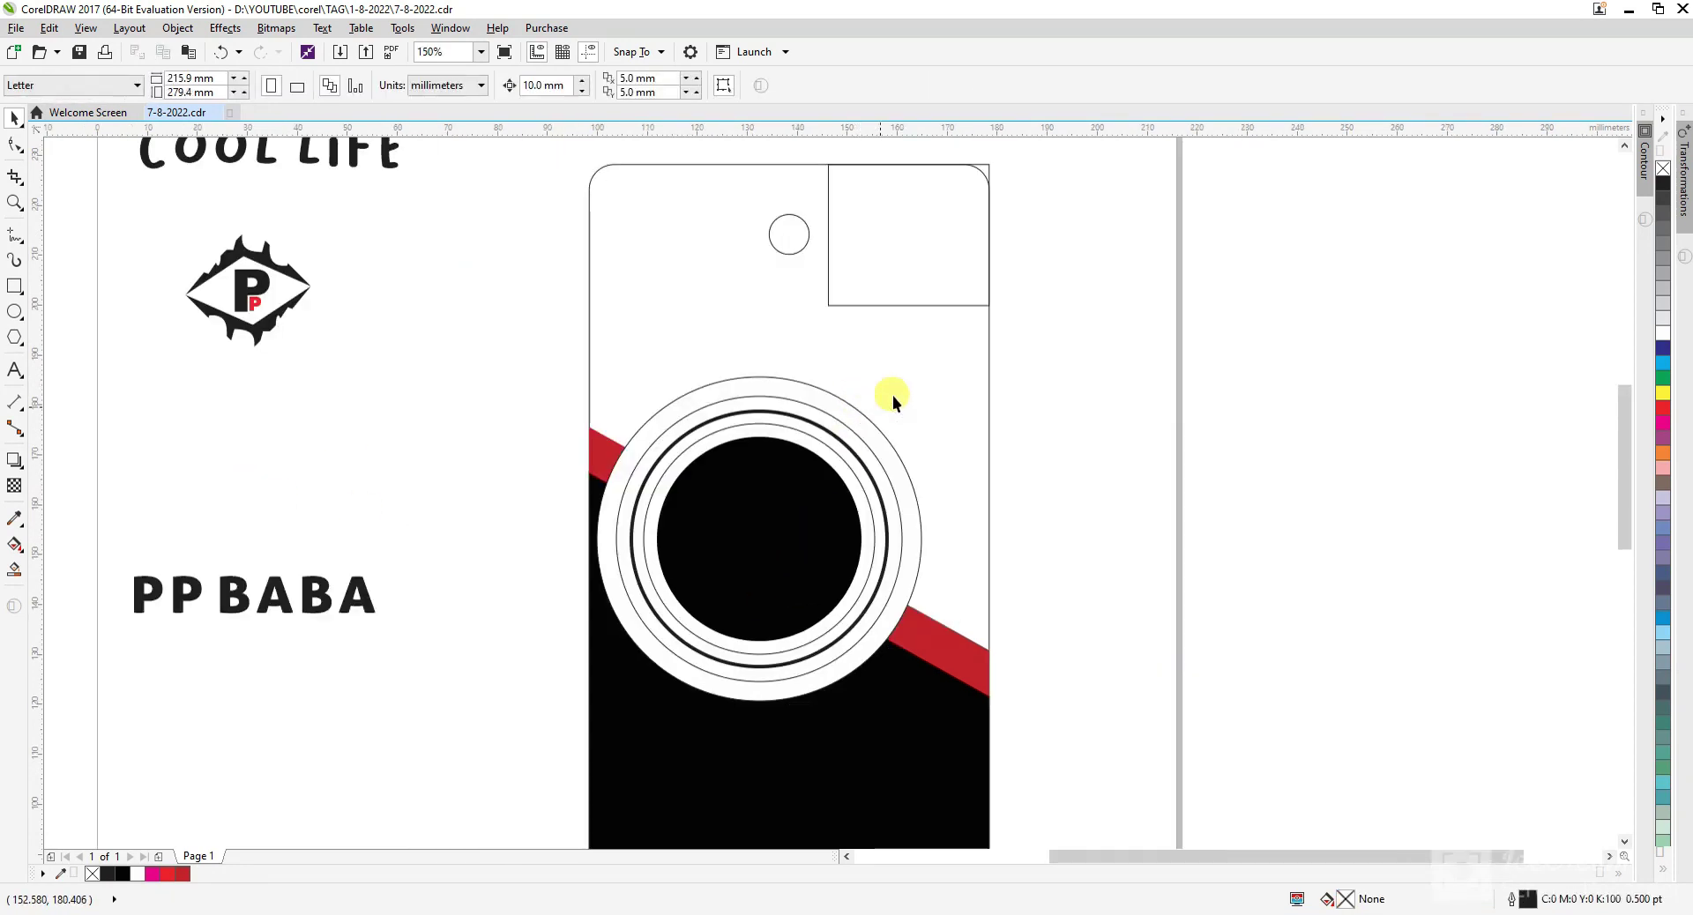
pyautogui.click(882, 248)
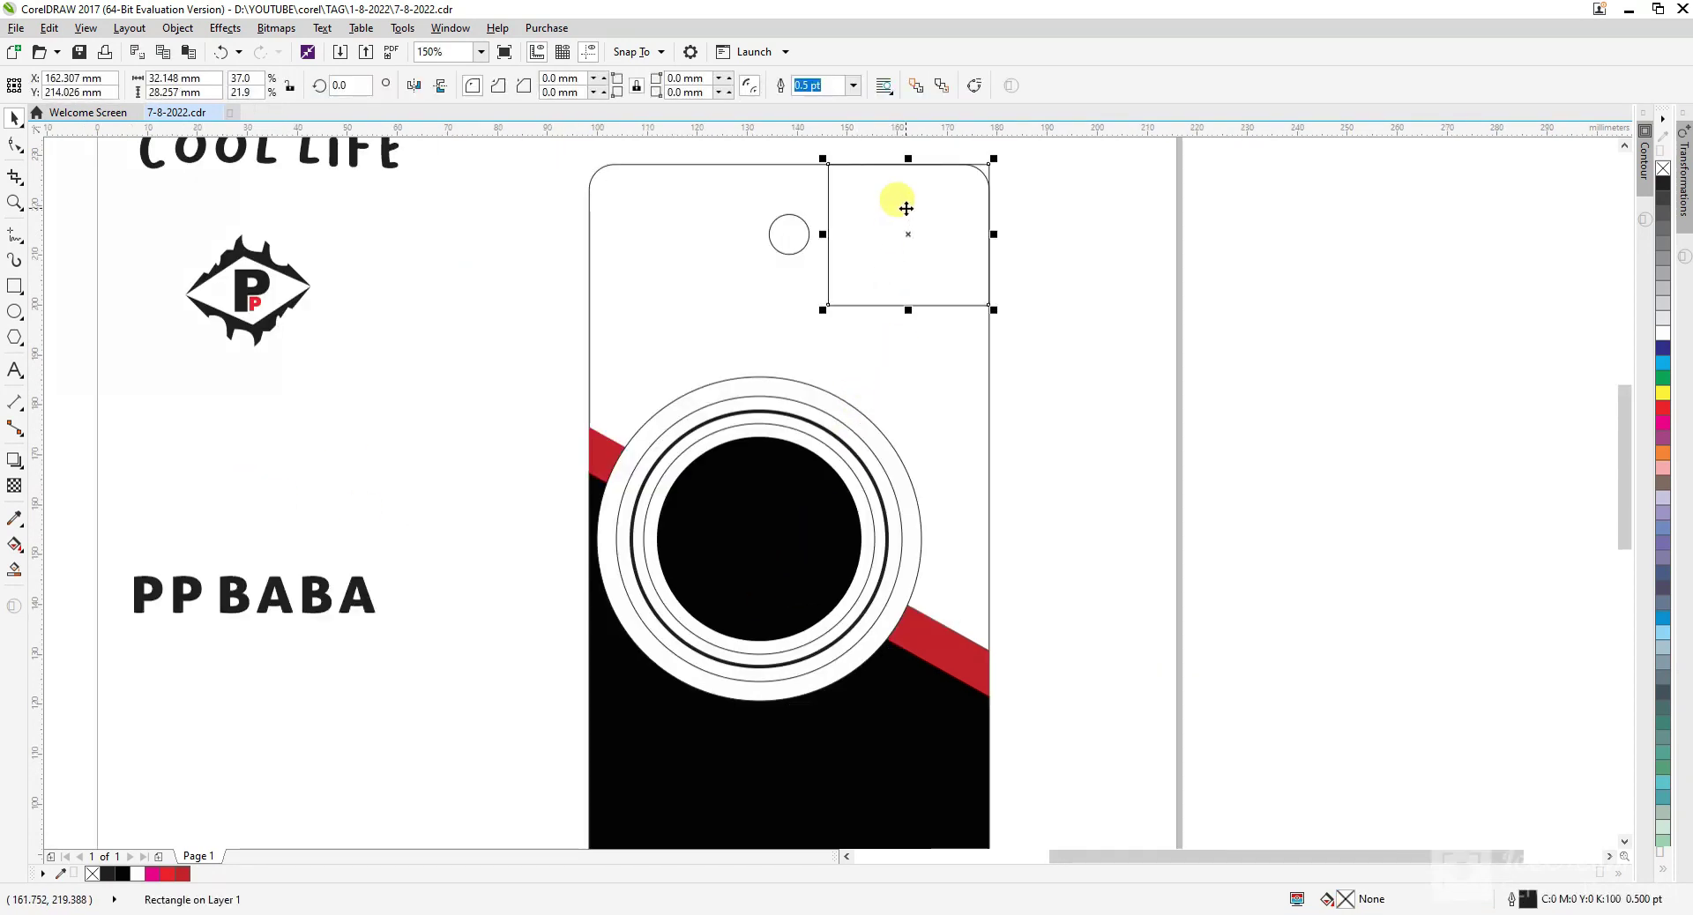
pyautogui.moveTo(892, 249); pyautogui.dragTo(943, 620)
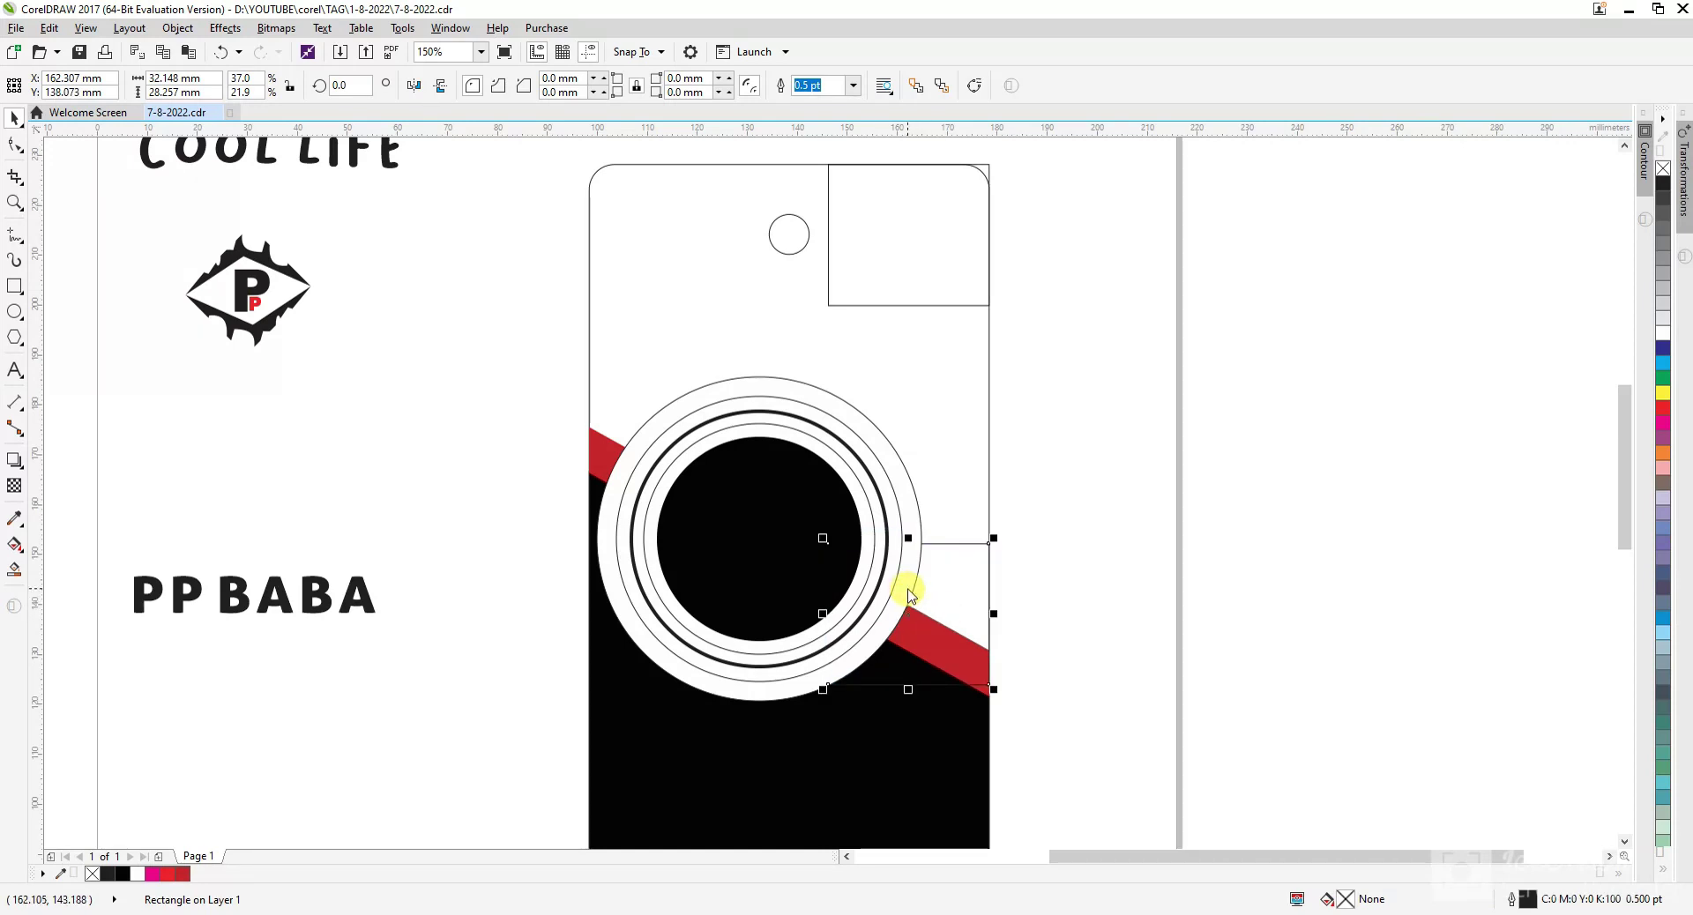
pyautogui.hotkey('ctrl', 'q')
pyautogui.press('F10')
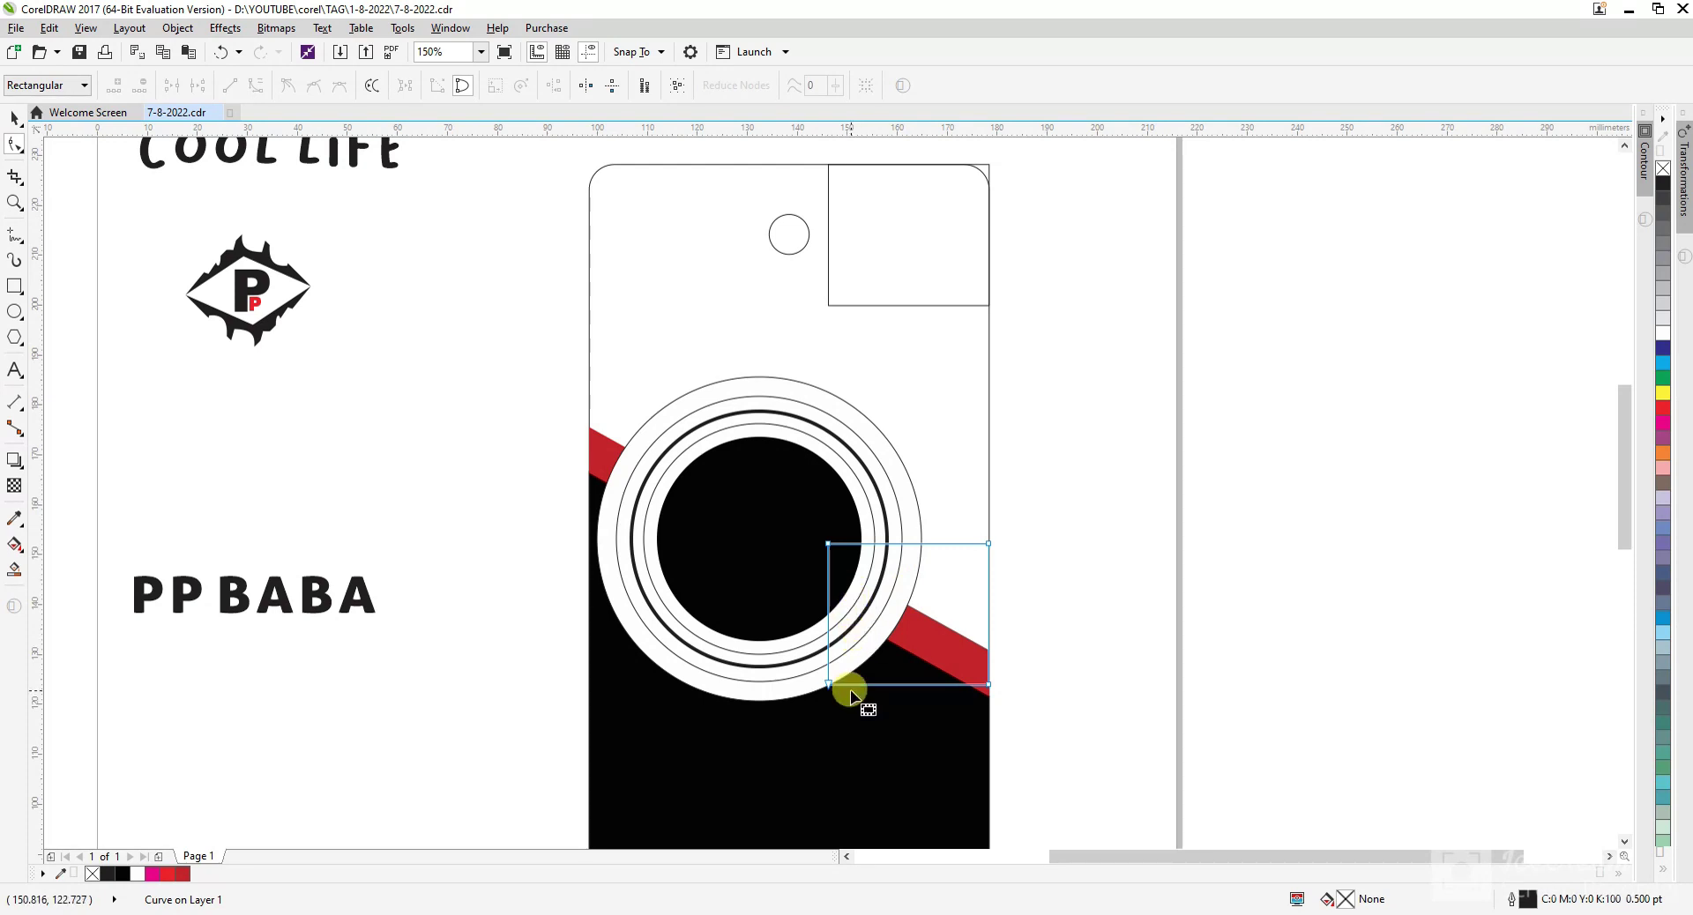
# - Reshape the copied rectangle into a triangle about 29 × 28 mm, leaving one left node at the inner black circle's edge
pyautogui.moveTo(827, 684); pyautogui.dragTo(828, 546)
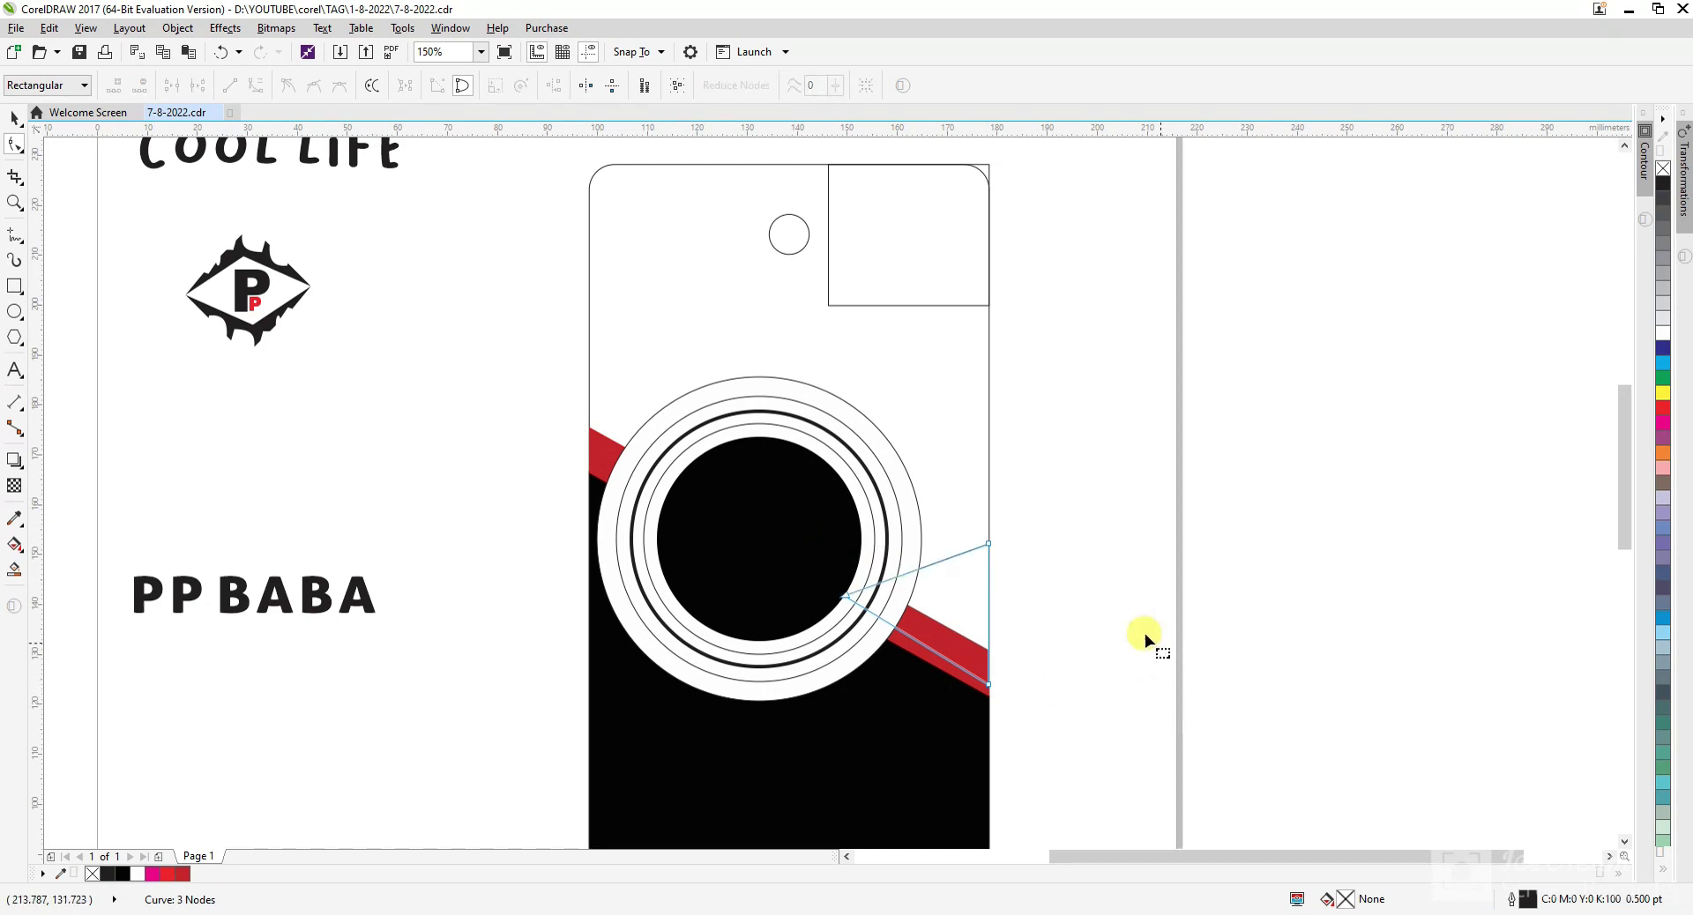
pyautogui.press('space')
pyautogui.click(954, 584)
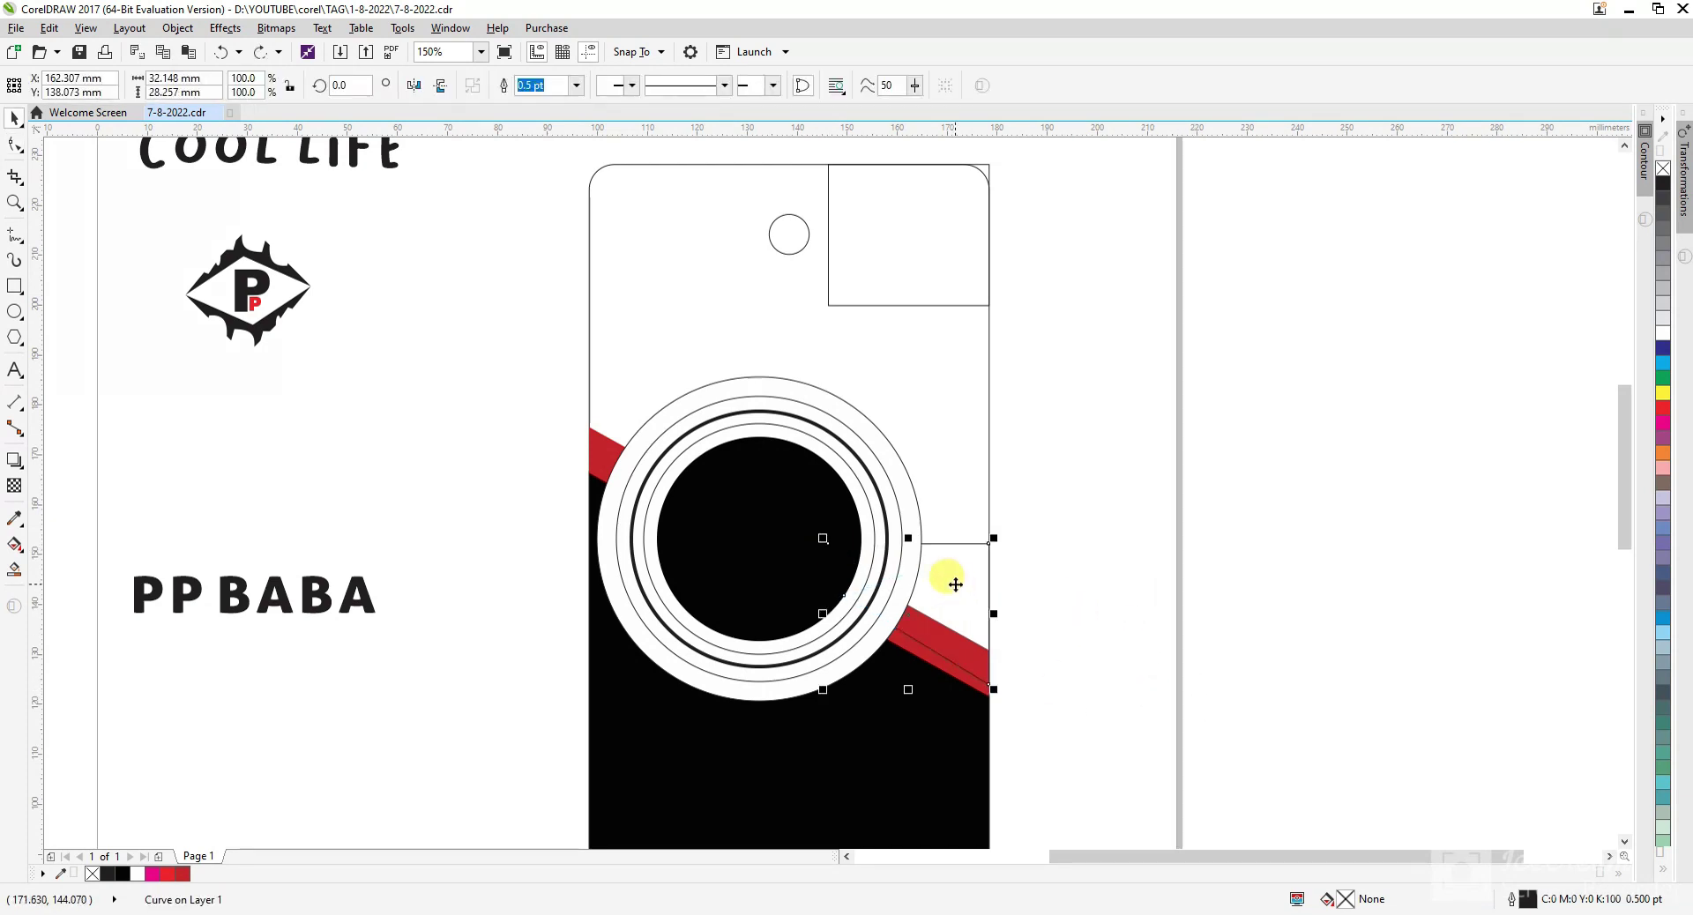
pyautogui.press('space')
pyautogui.press('Delete')
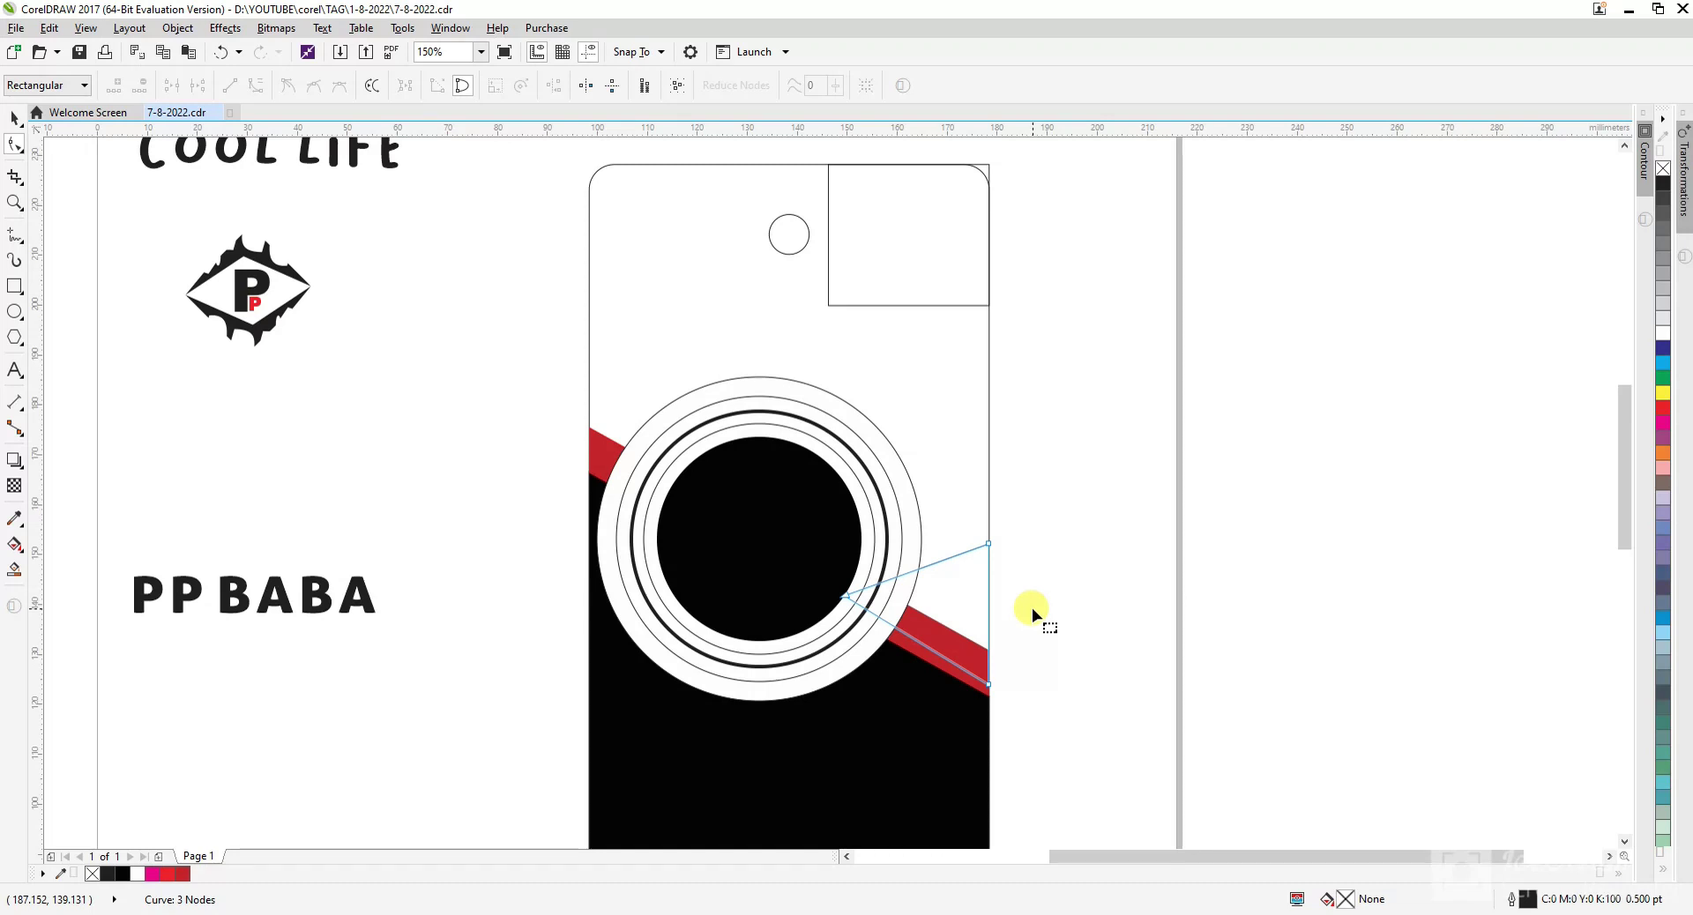
# - Sample the band's dark red fill onto the triangle and remove the triangle's outline
pyautogui.click(14, 519)
pyautogui.click(961, 652)
pyautogui.click(951, 593)
pyautogui.press('space')
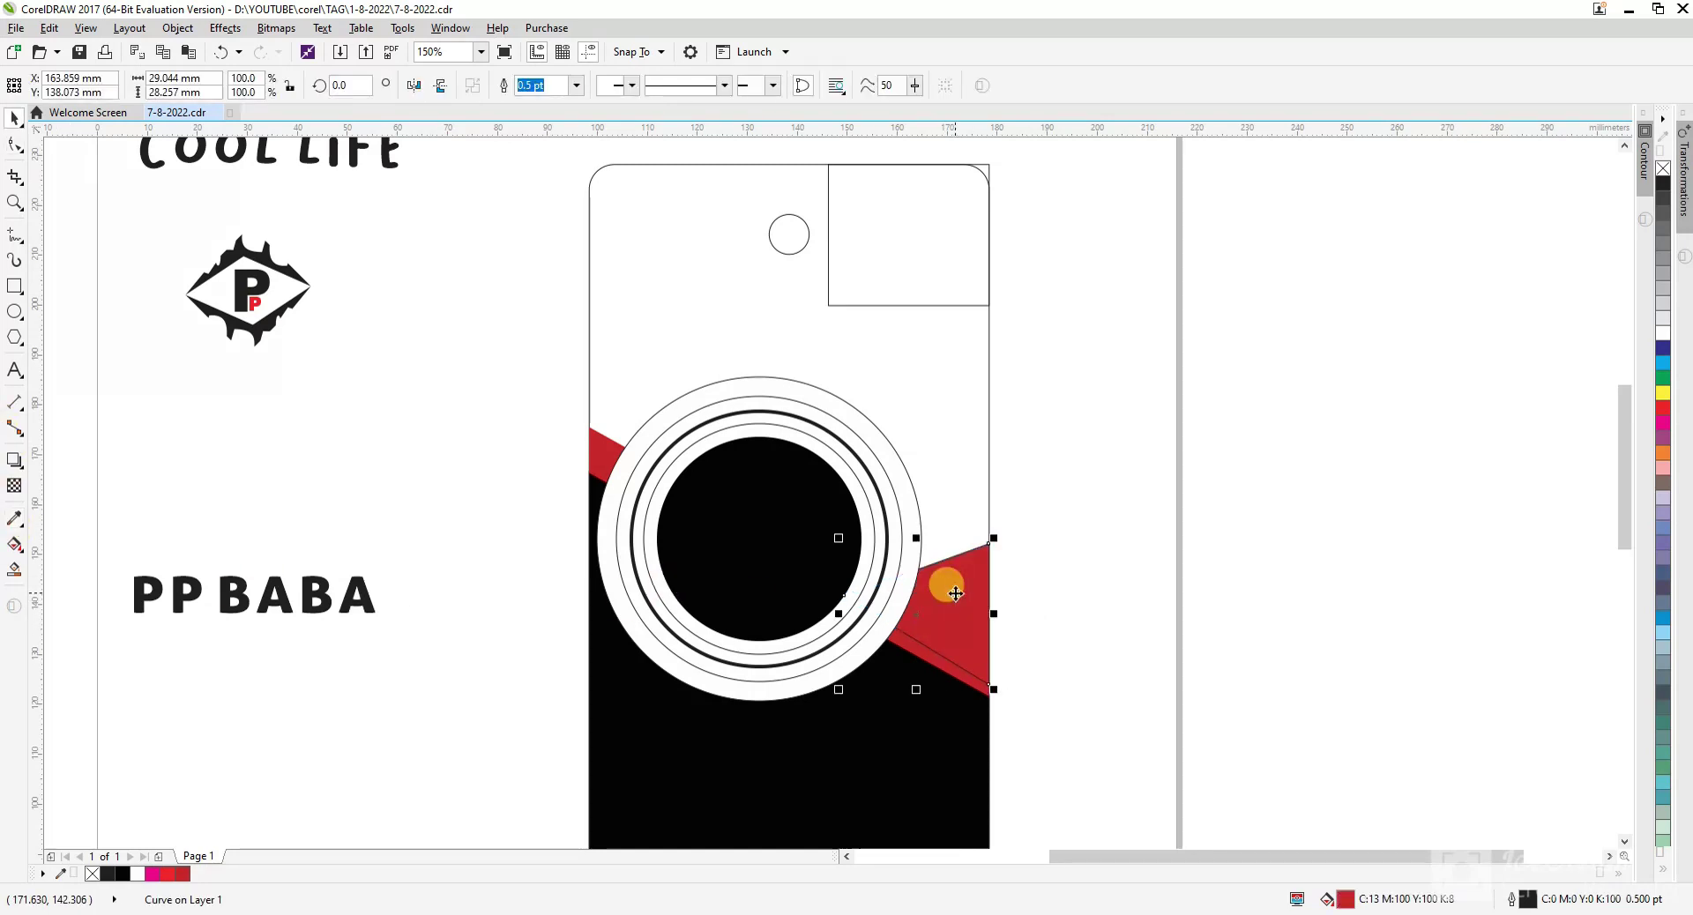
pyautogui.click(945, 587)
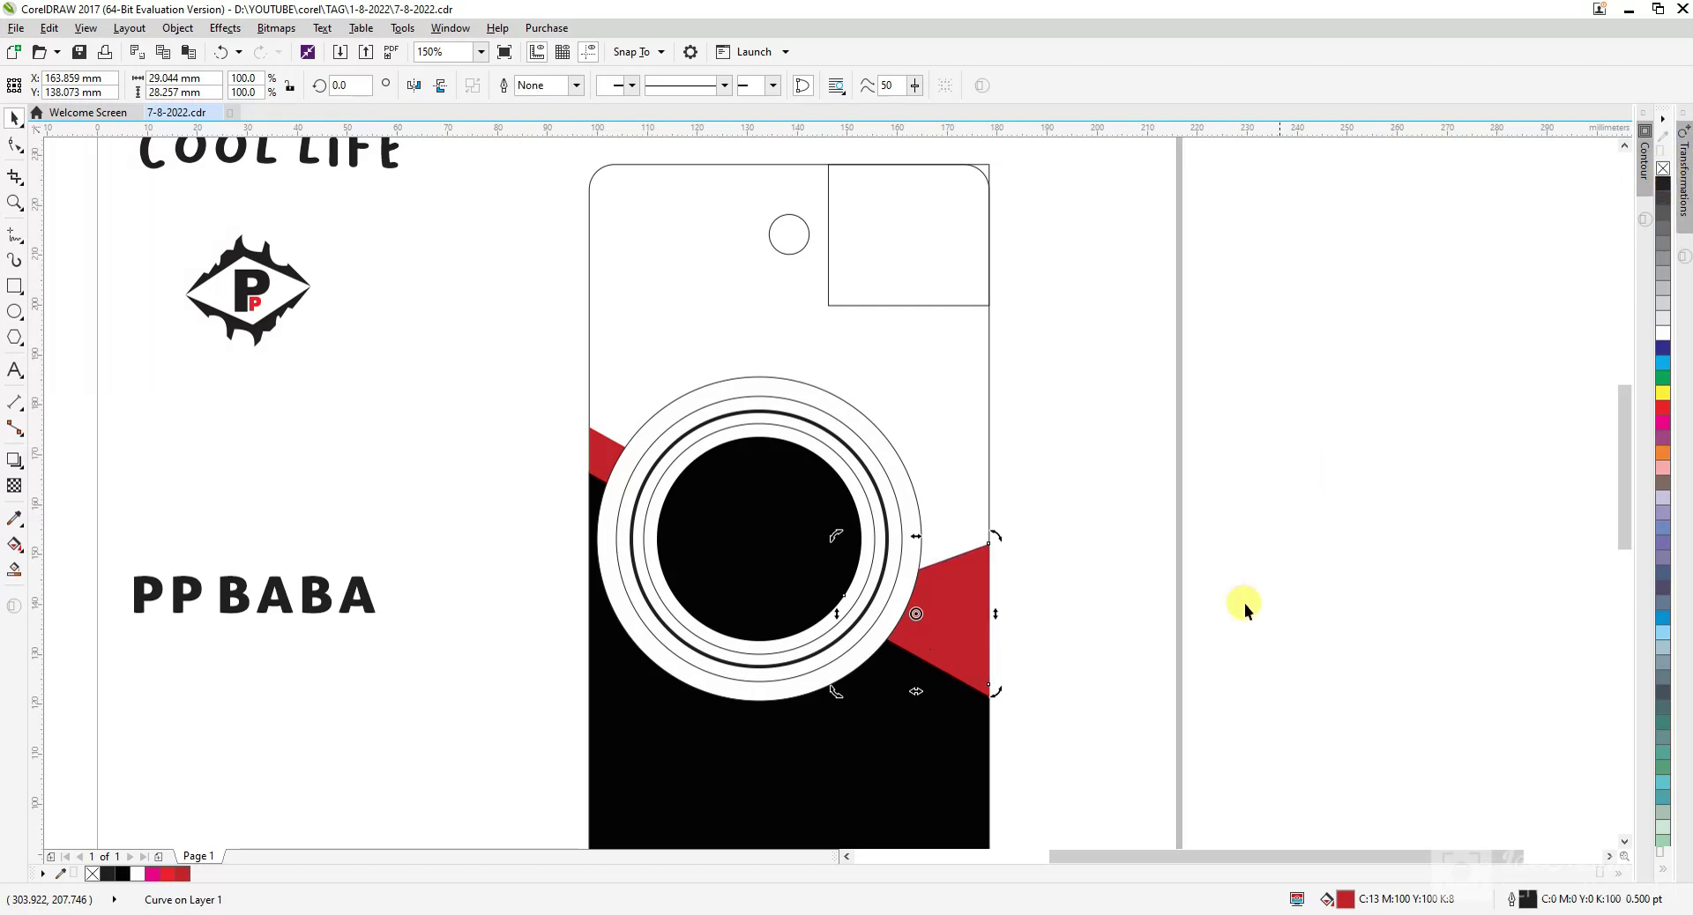
pyautogui.click(1145, 575)
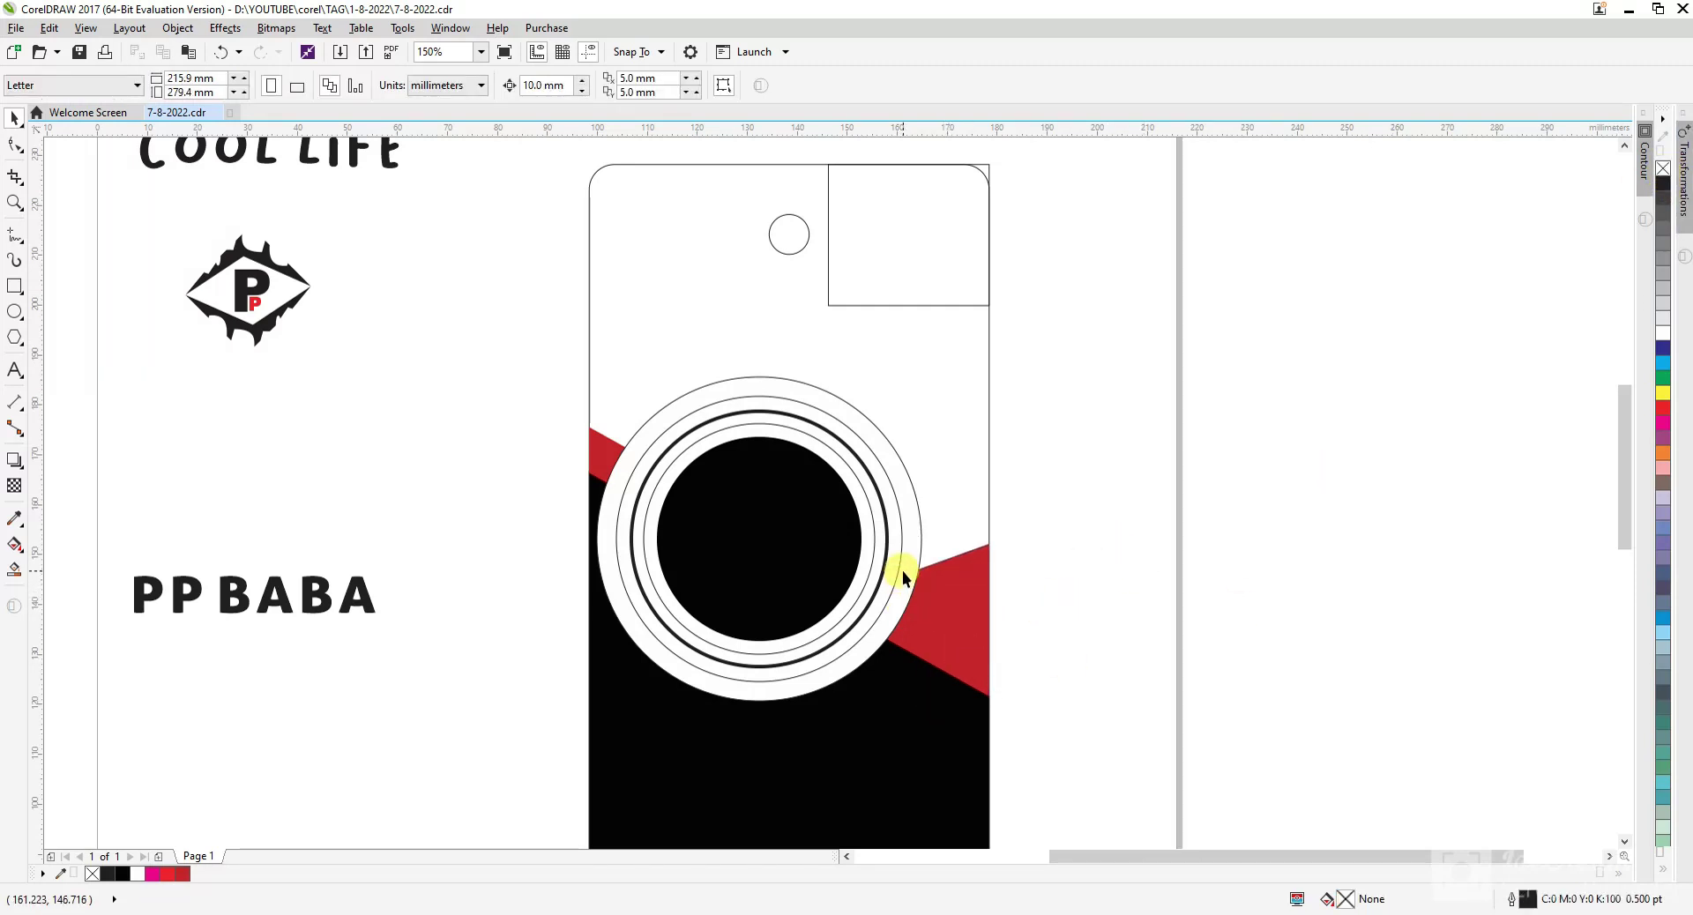
# - Duplicate the red band about 9 mm higher so the copy sits directly along its upper edge
pyautogui.click(598, 455)
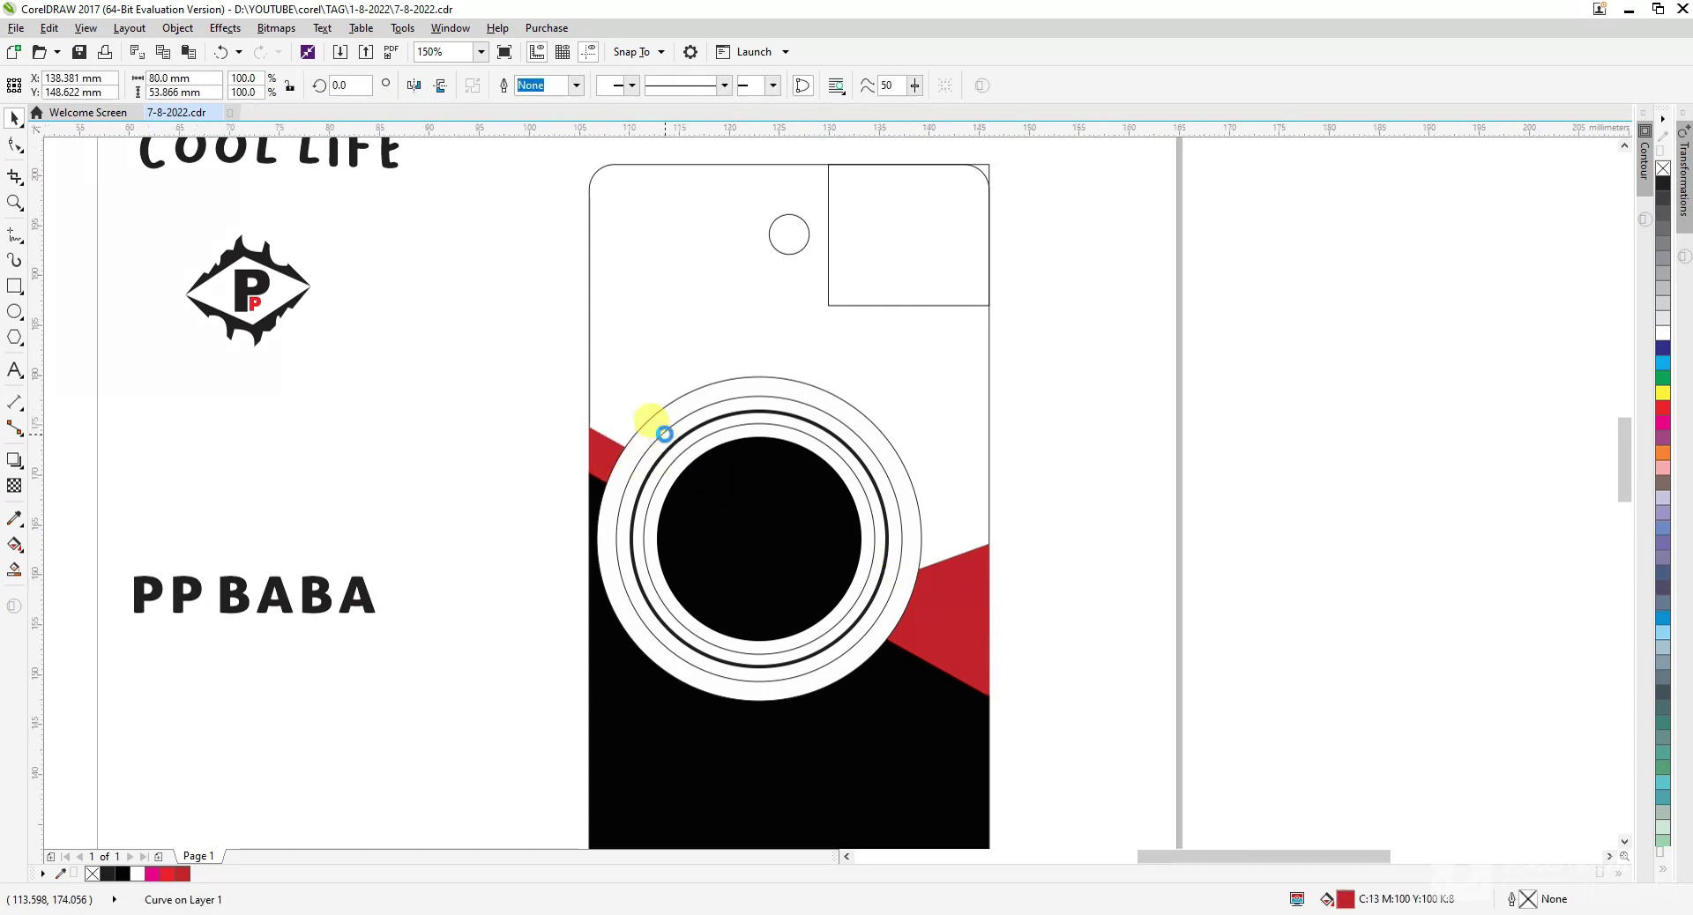
pyautogui.scroll(2, 664, 433)
pyautogui.moveTo(532, 461); pyautogui.dragTo(569, 395)
pyautogui.scroll(-2, 618, 397)
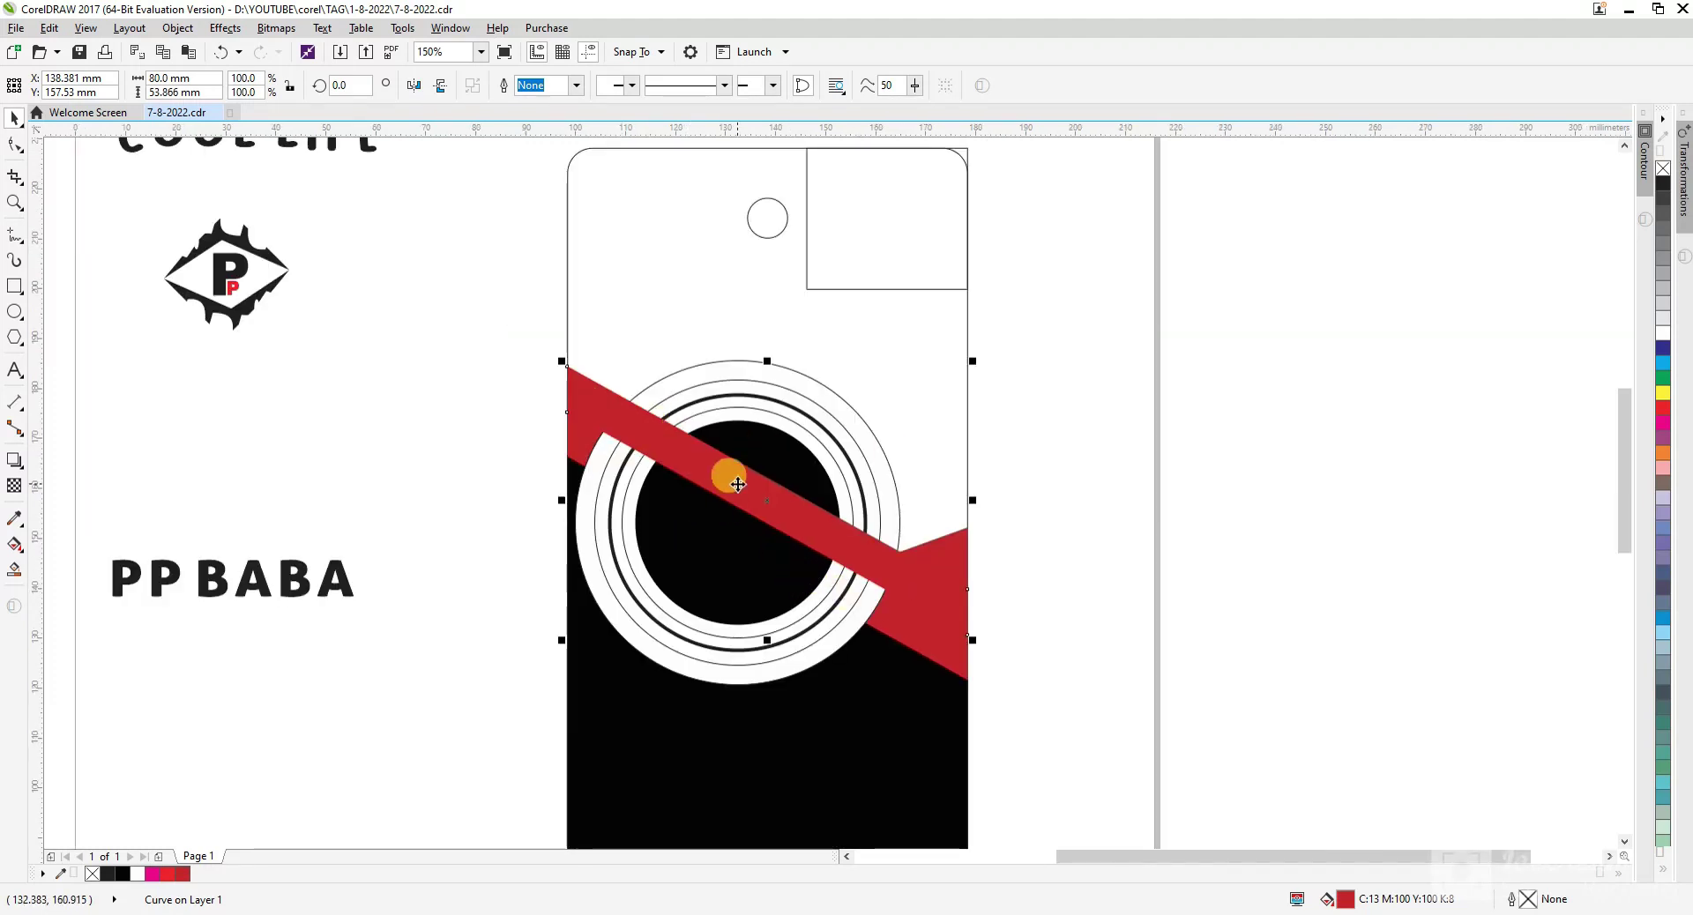
pyautogui.click(1090, 495)
# - Send the upper band copy behind the circles and fill it with black
pyautogui.click(772, 522)
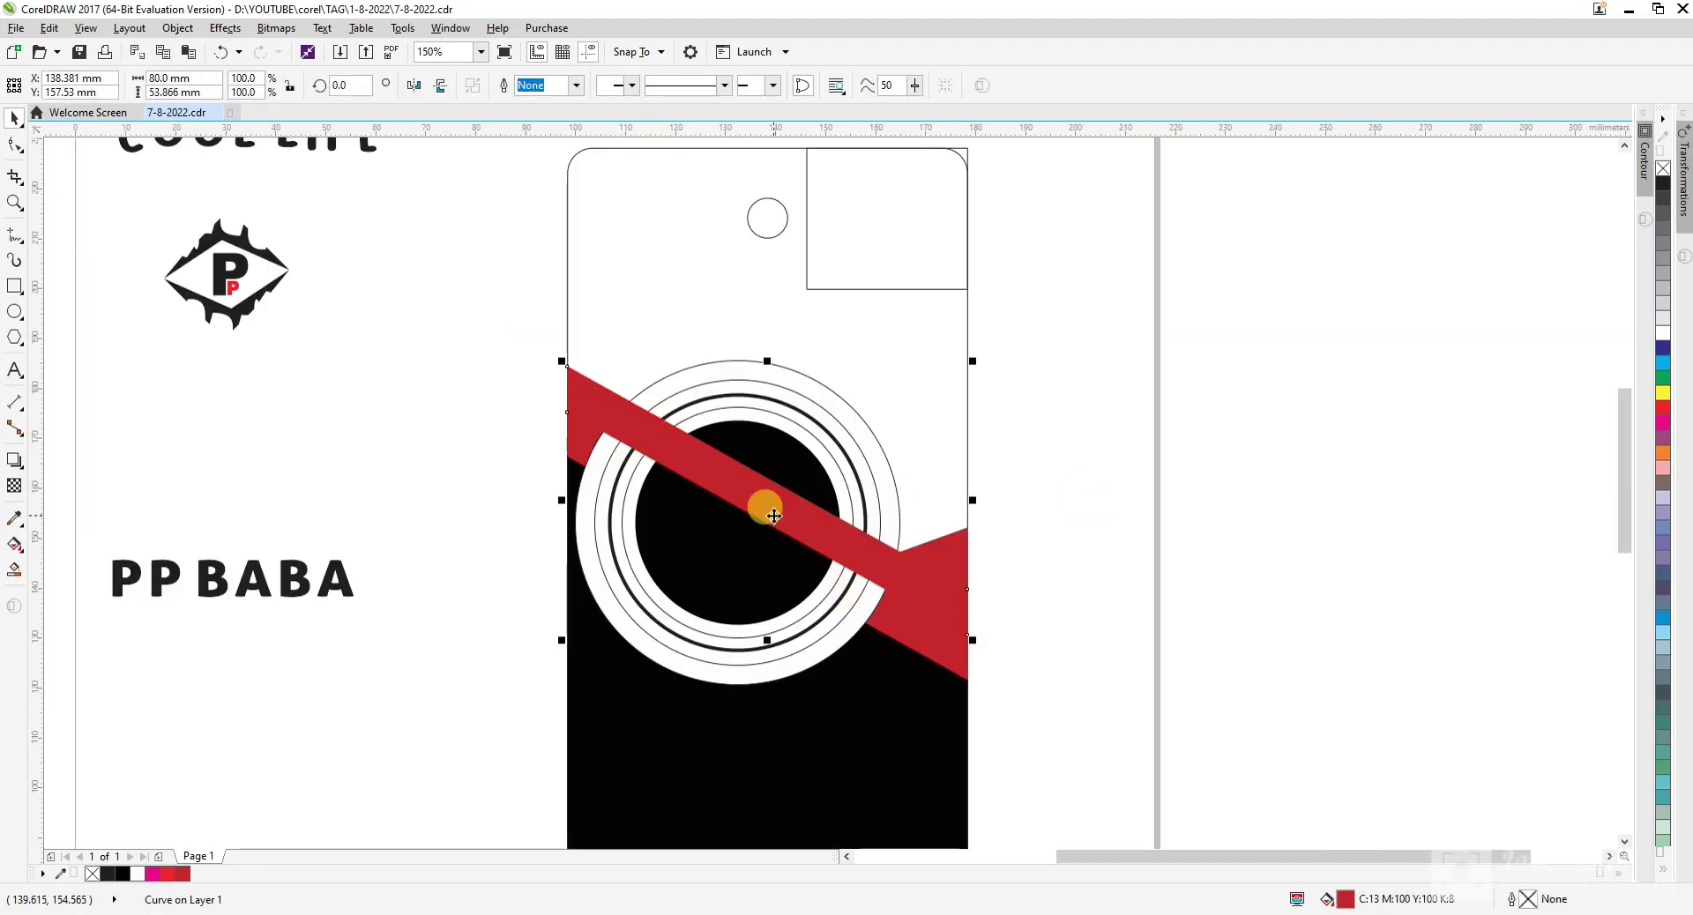
pyautogui.hotkey('ctrl', 'pagedown')
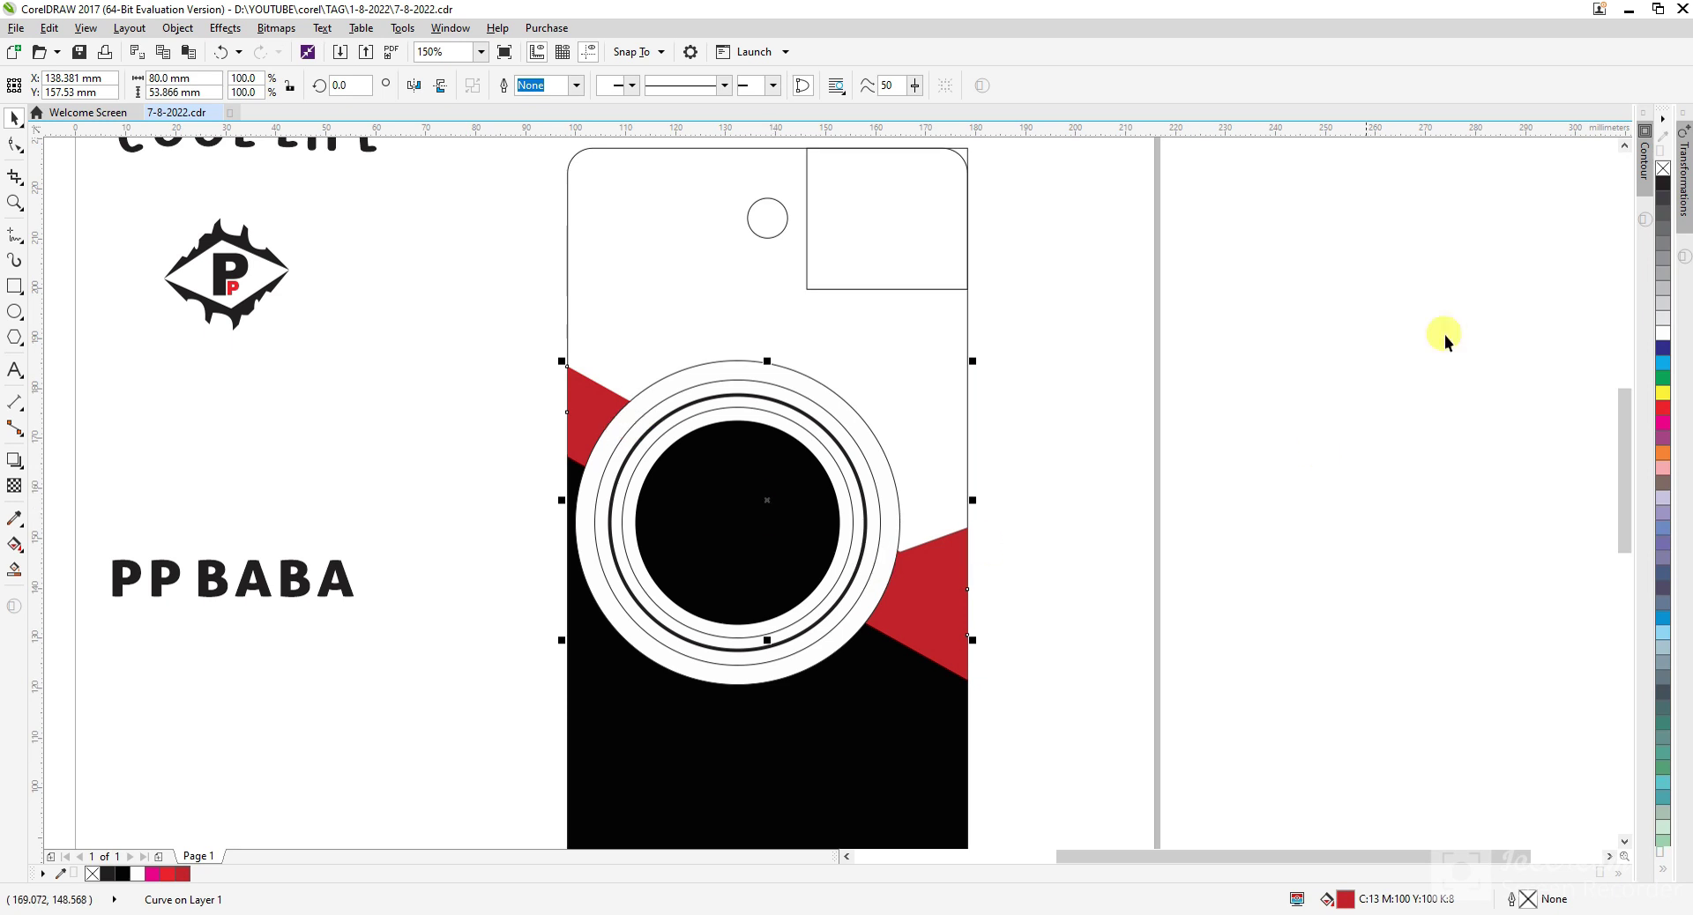
pyautogui.click(1662, 182)
pyautogui.click(1283, 441)
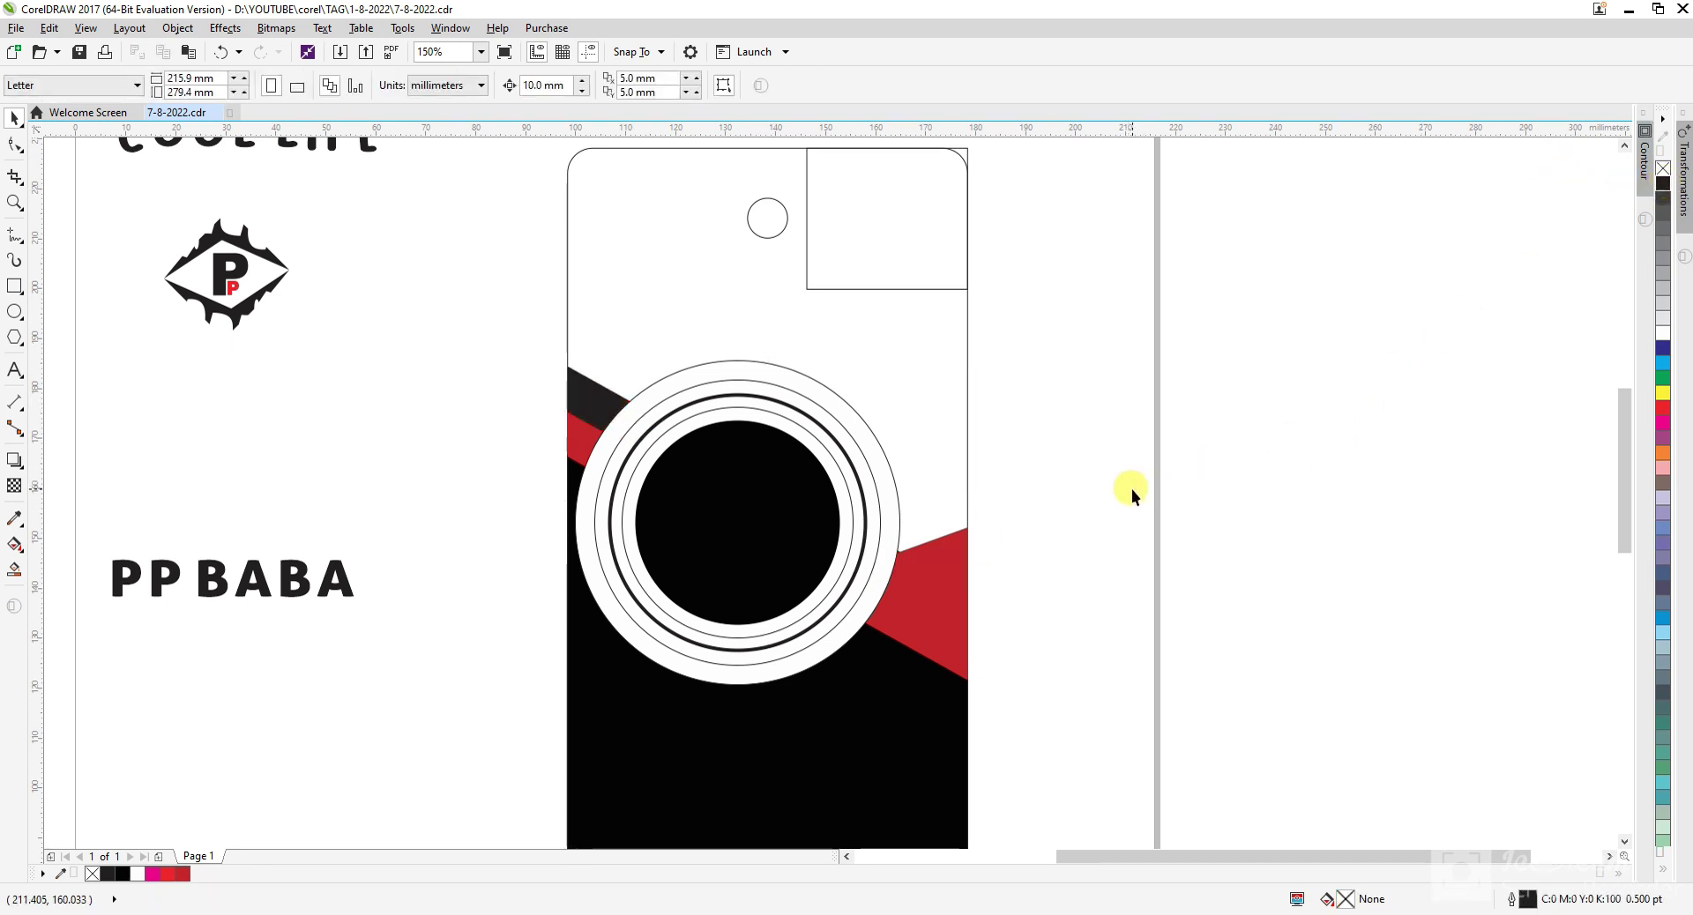
# - Scale the red triangle down to about 26.6 × 25.9 mm and move it back against the tag's right edge
pyautogui.scroll(2, 889, 520)
pyautogui.click(1055, 582)
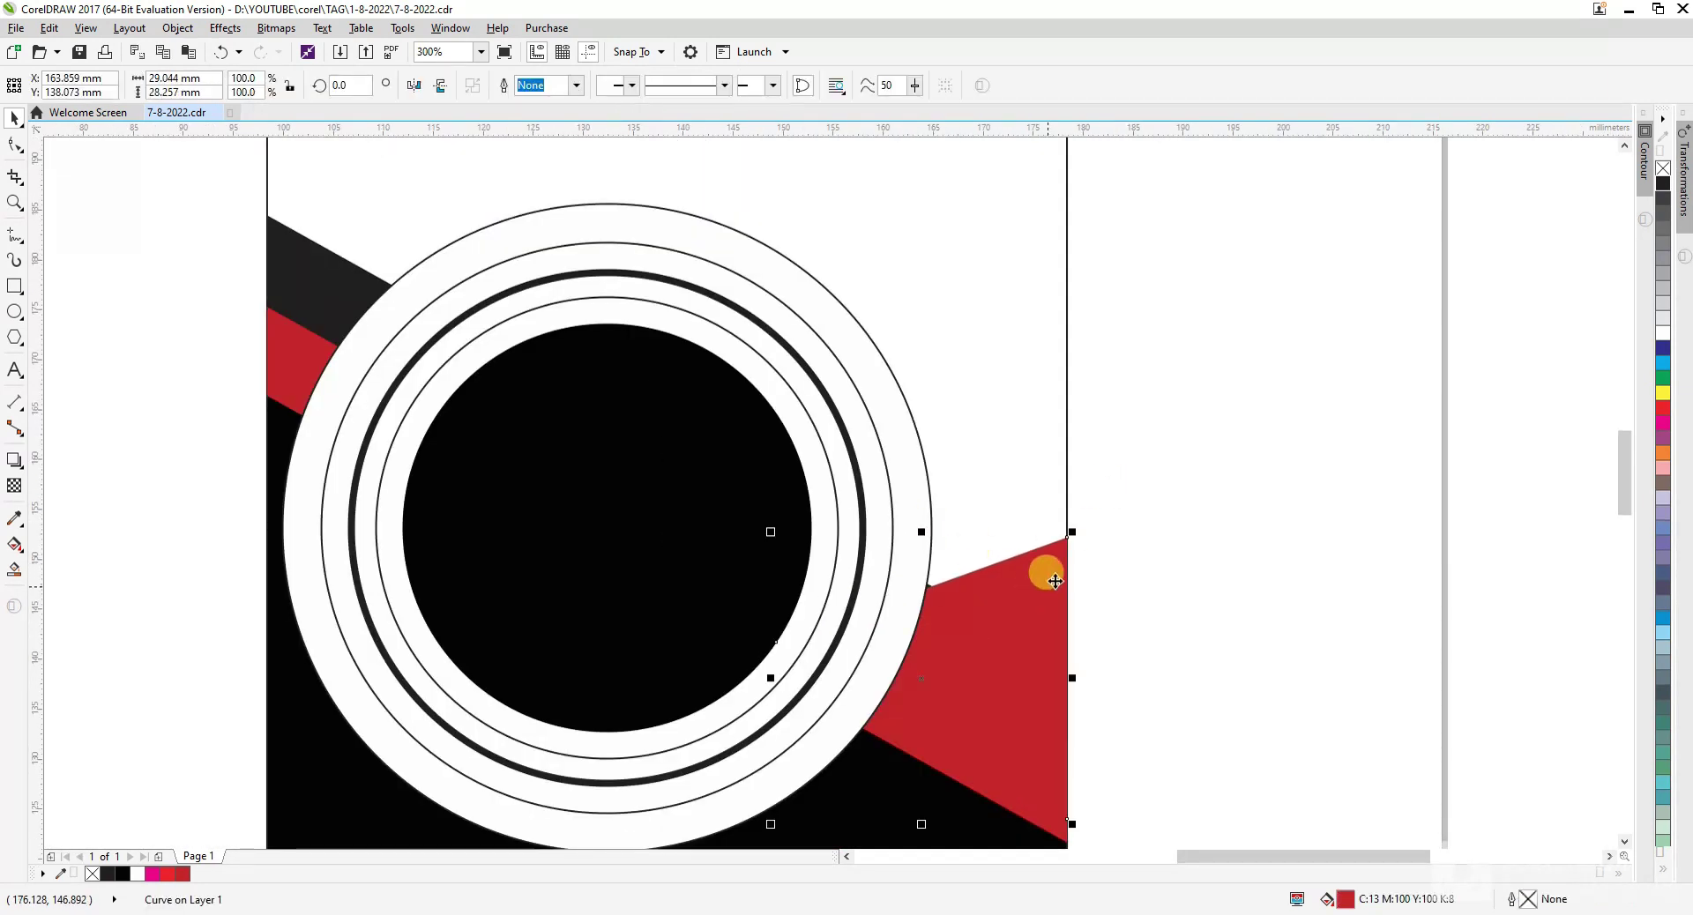
pyautogui.moveTo(1071, 532); pyautogui.dragTo(1049, 561)
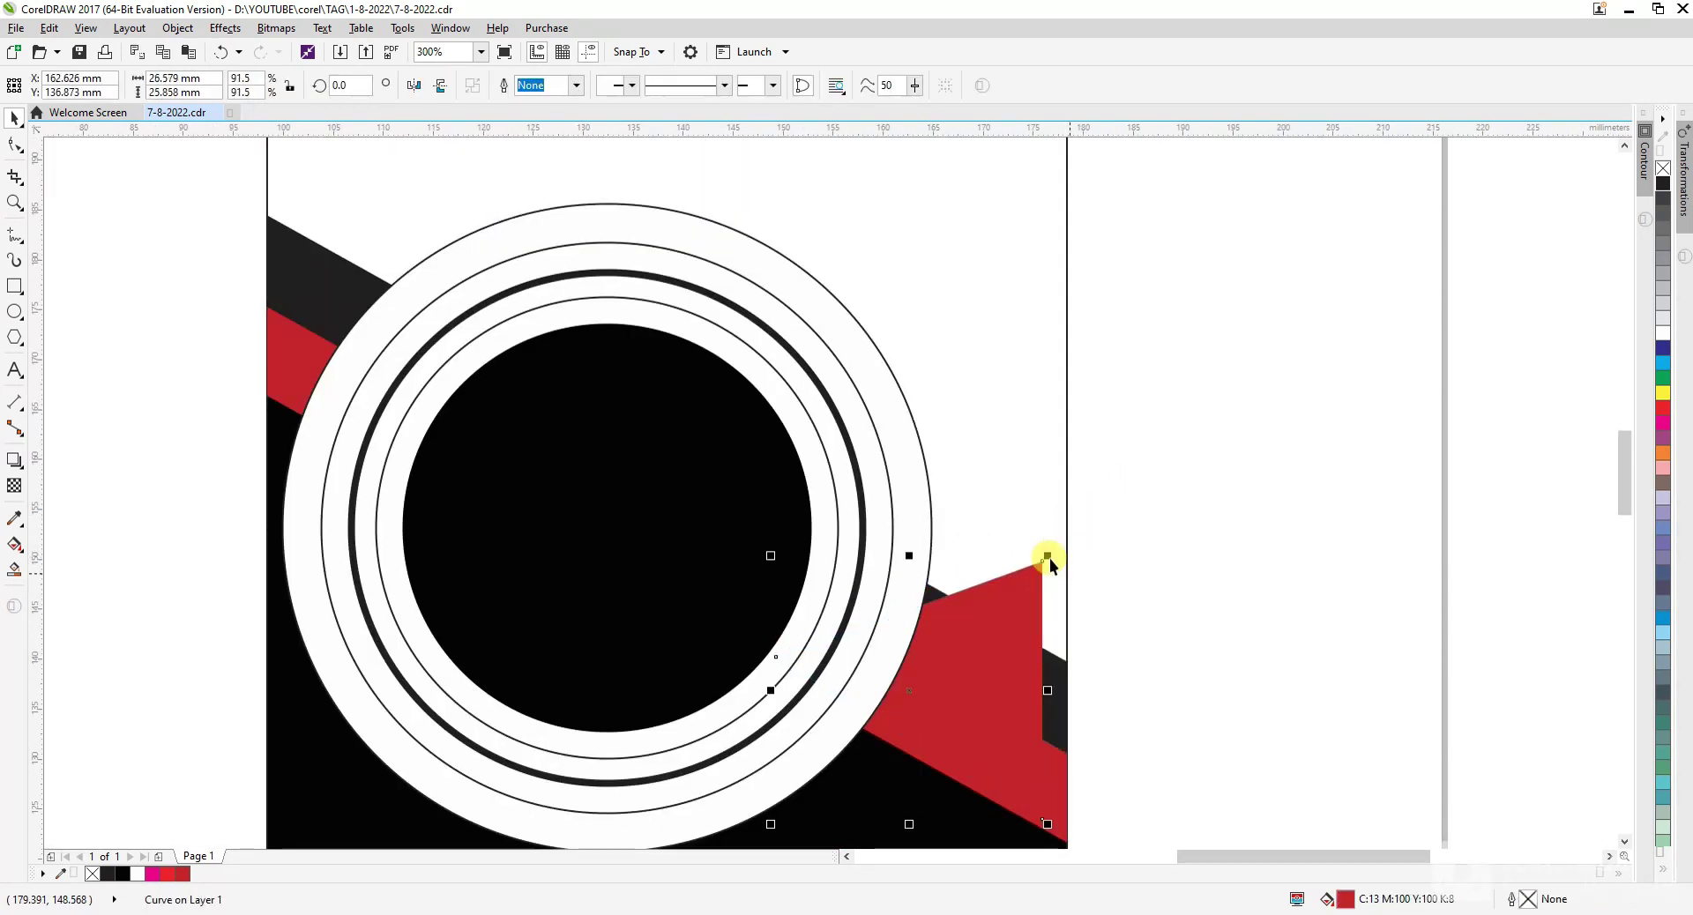
pyautogui.keyDown('shift'); pyautogui.click(995, 500); pyautogui.keyUp('shift')
pyautogui.click(1373, 579)
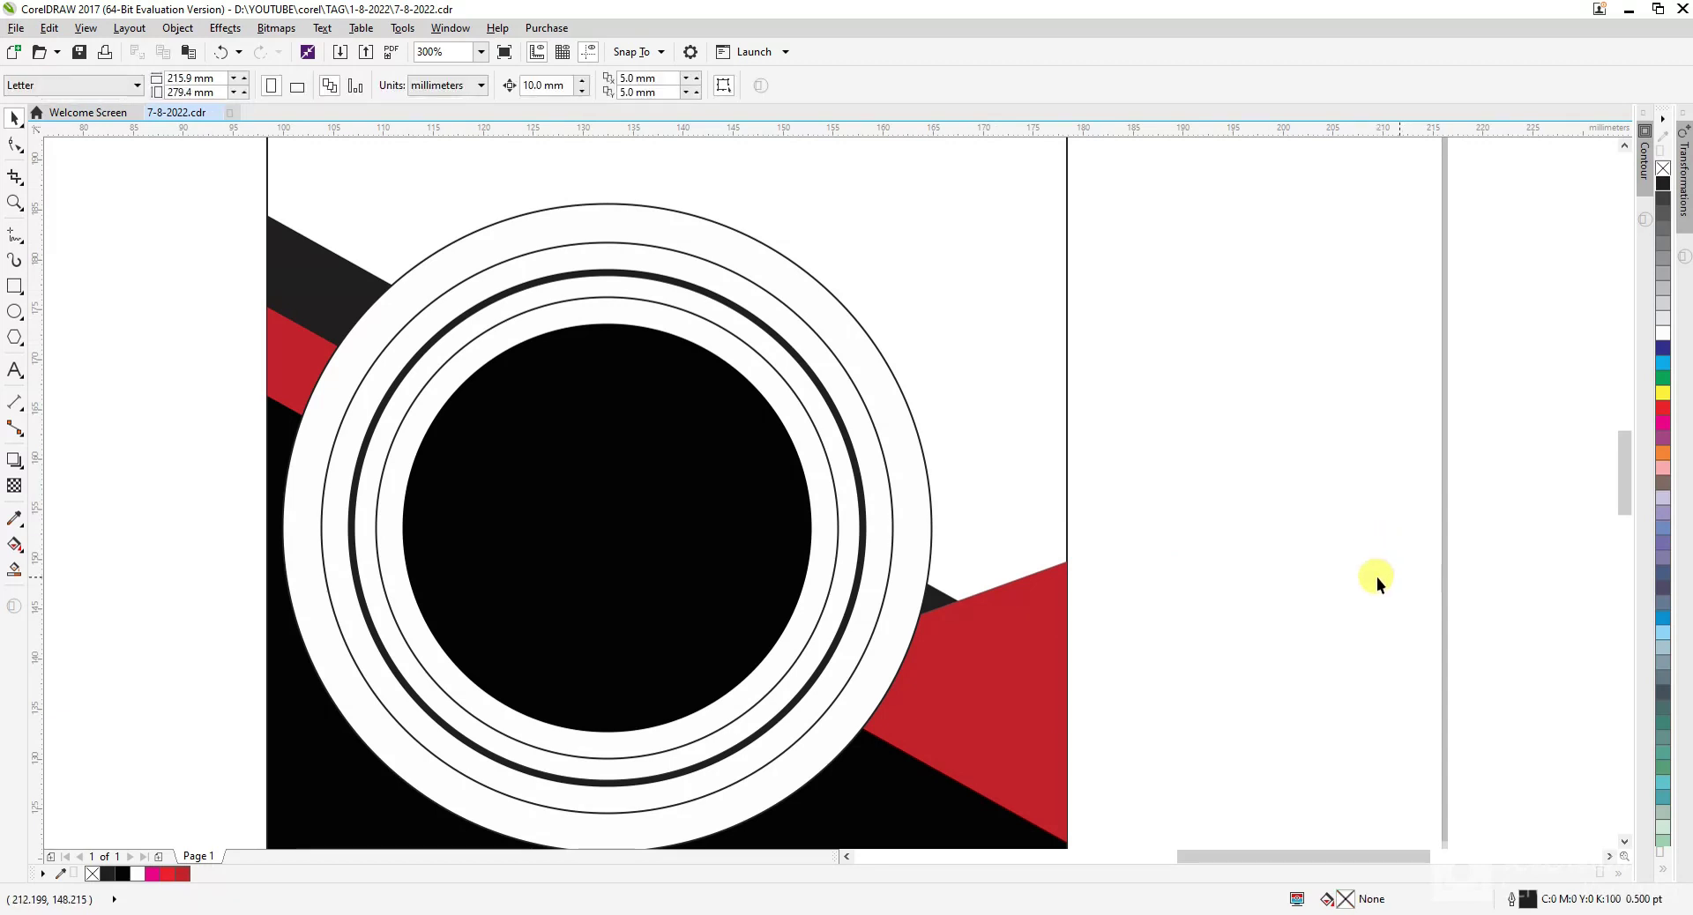
pyautogui.scroll(-2, 1019, 553)
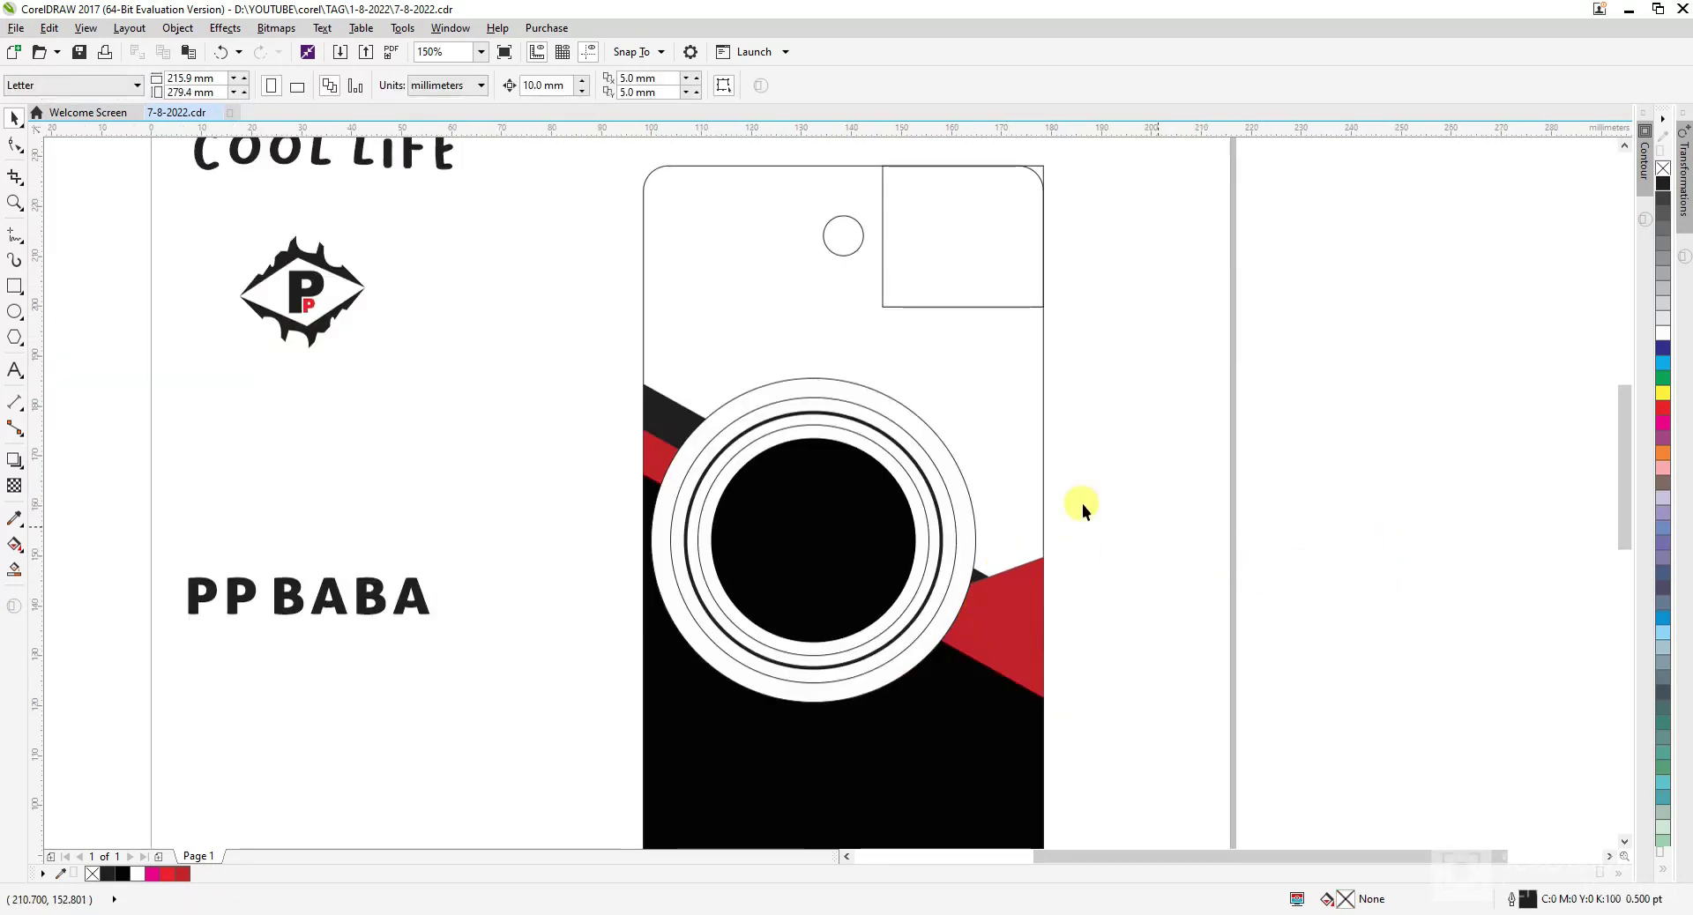
# - Remove the outline of the outermost circle, about 65 mm in diameter
pyautogui.scroll(2, 843, 380)
pyautogui.click(843, 380)
pyautogui.rightClick(1662, 169)
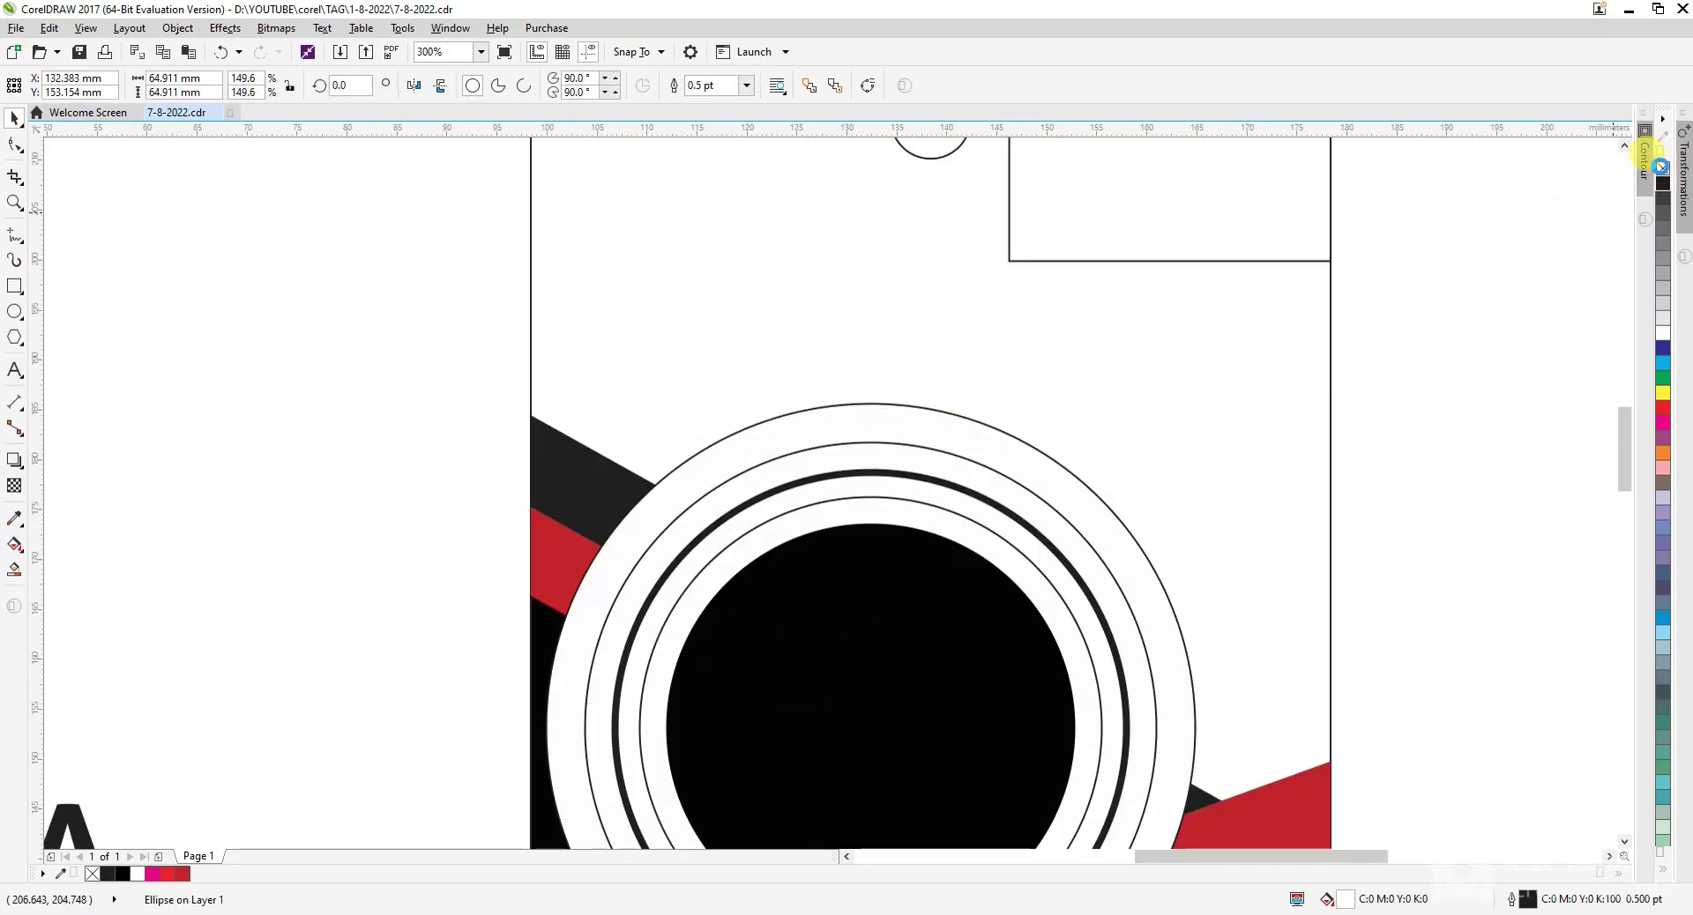
pyautogui.click(1496, 346)
pyautogui.scroll(-4, 1102, 553)
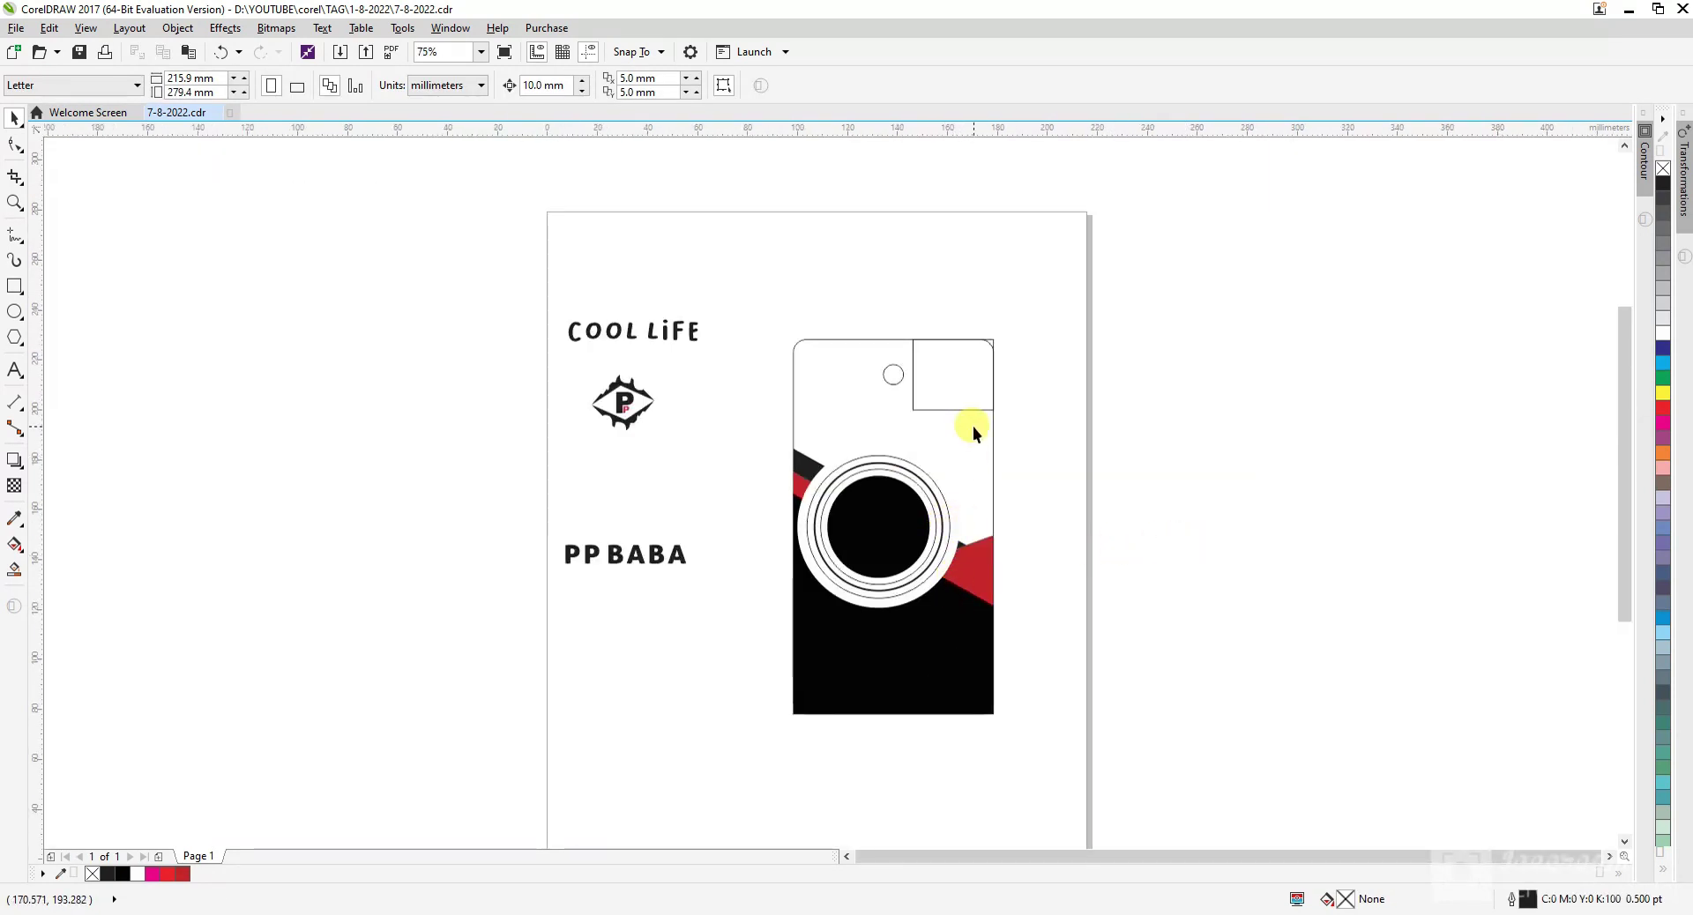
# - Duplicate the red triangle, align the copy with the tag's top edge, and select the rectangle in the upper-right corner
pyautogui.click(975, 383)
pyautogui.click(988, 557)
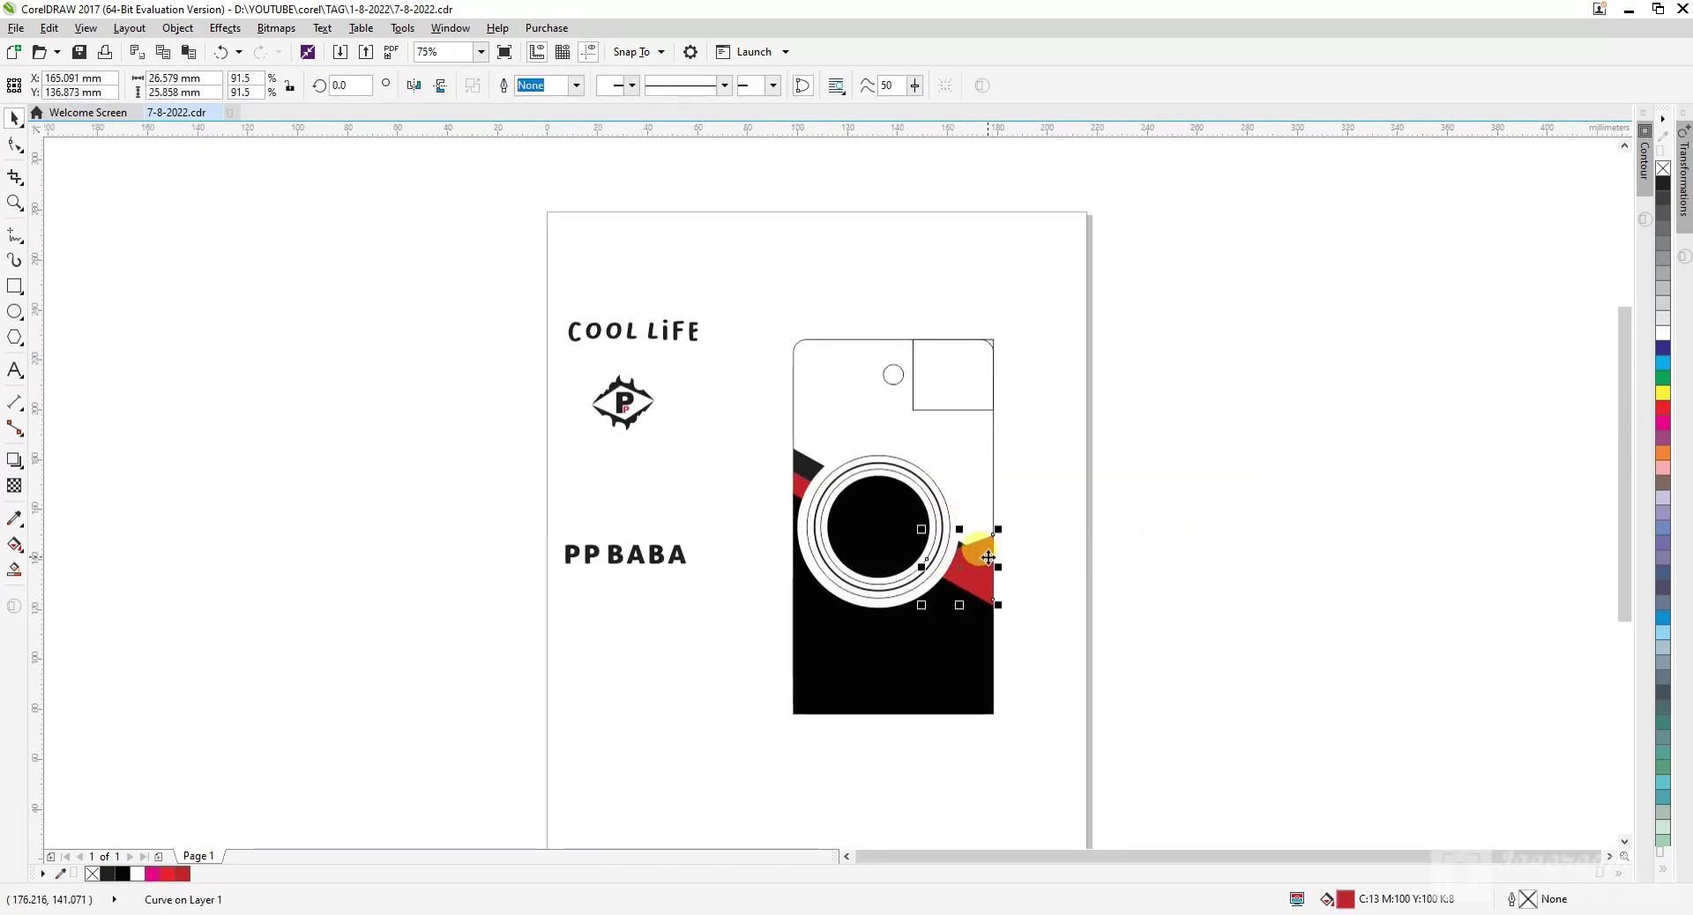
pyautogui.keyDown('shift'); pyautogui.click(959, 455); pyautogui.keyUp('shift')
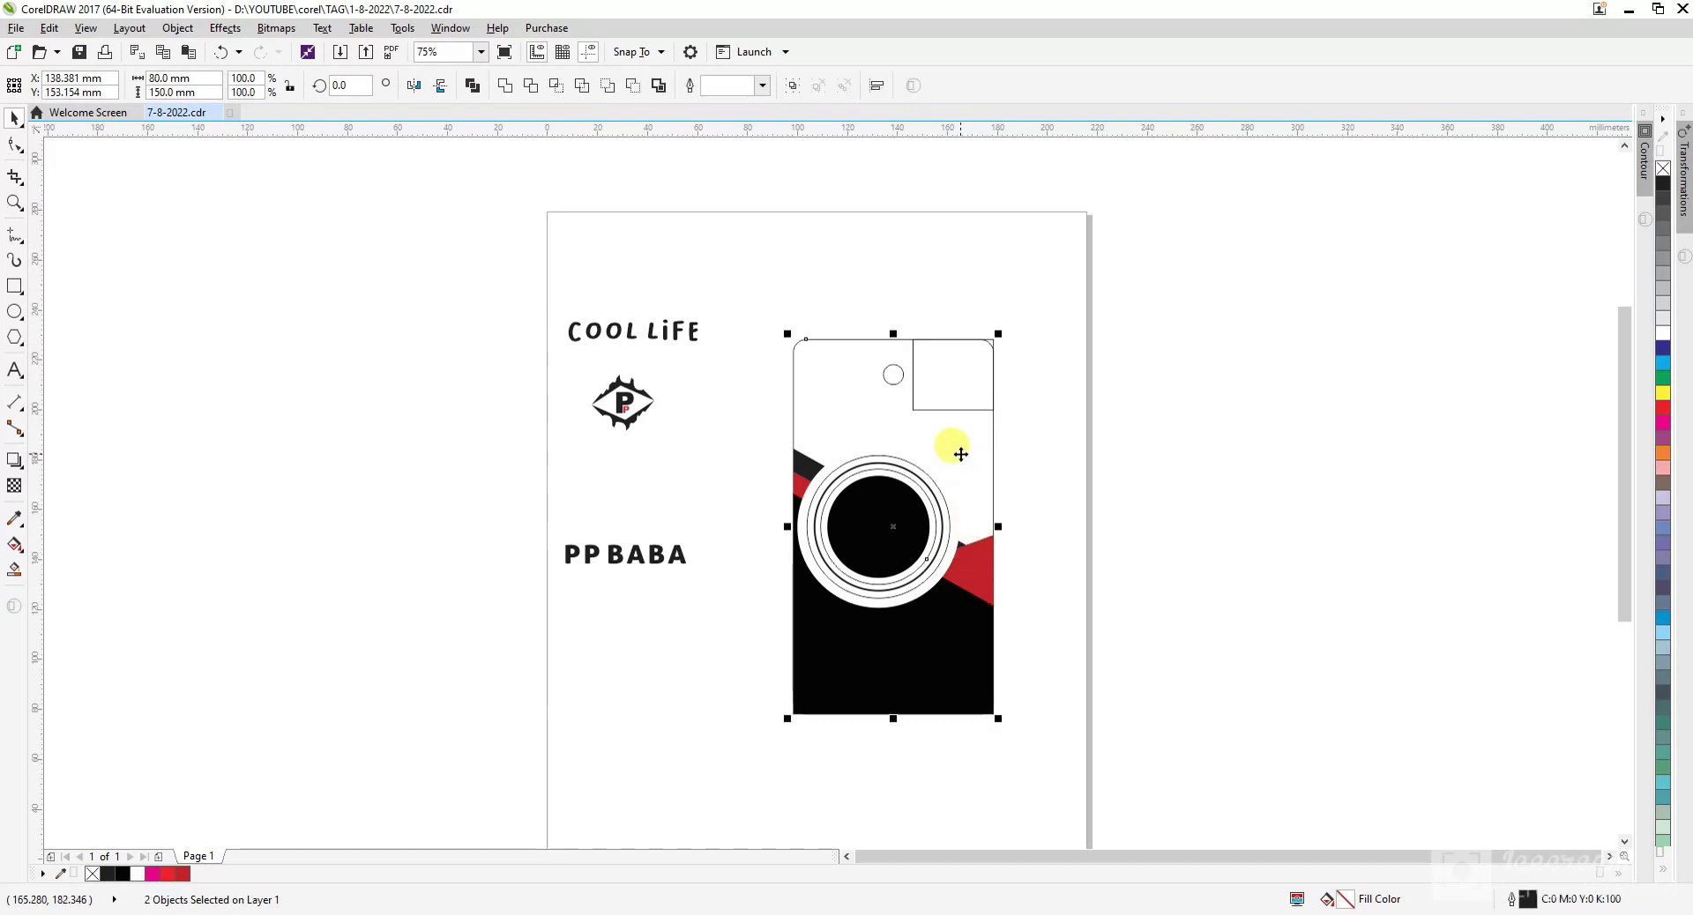
pyautogui.press('t')
pyautogui.click(1056, 446)
pyautogui.click(957, 410)
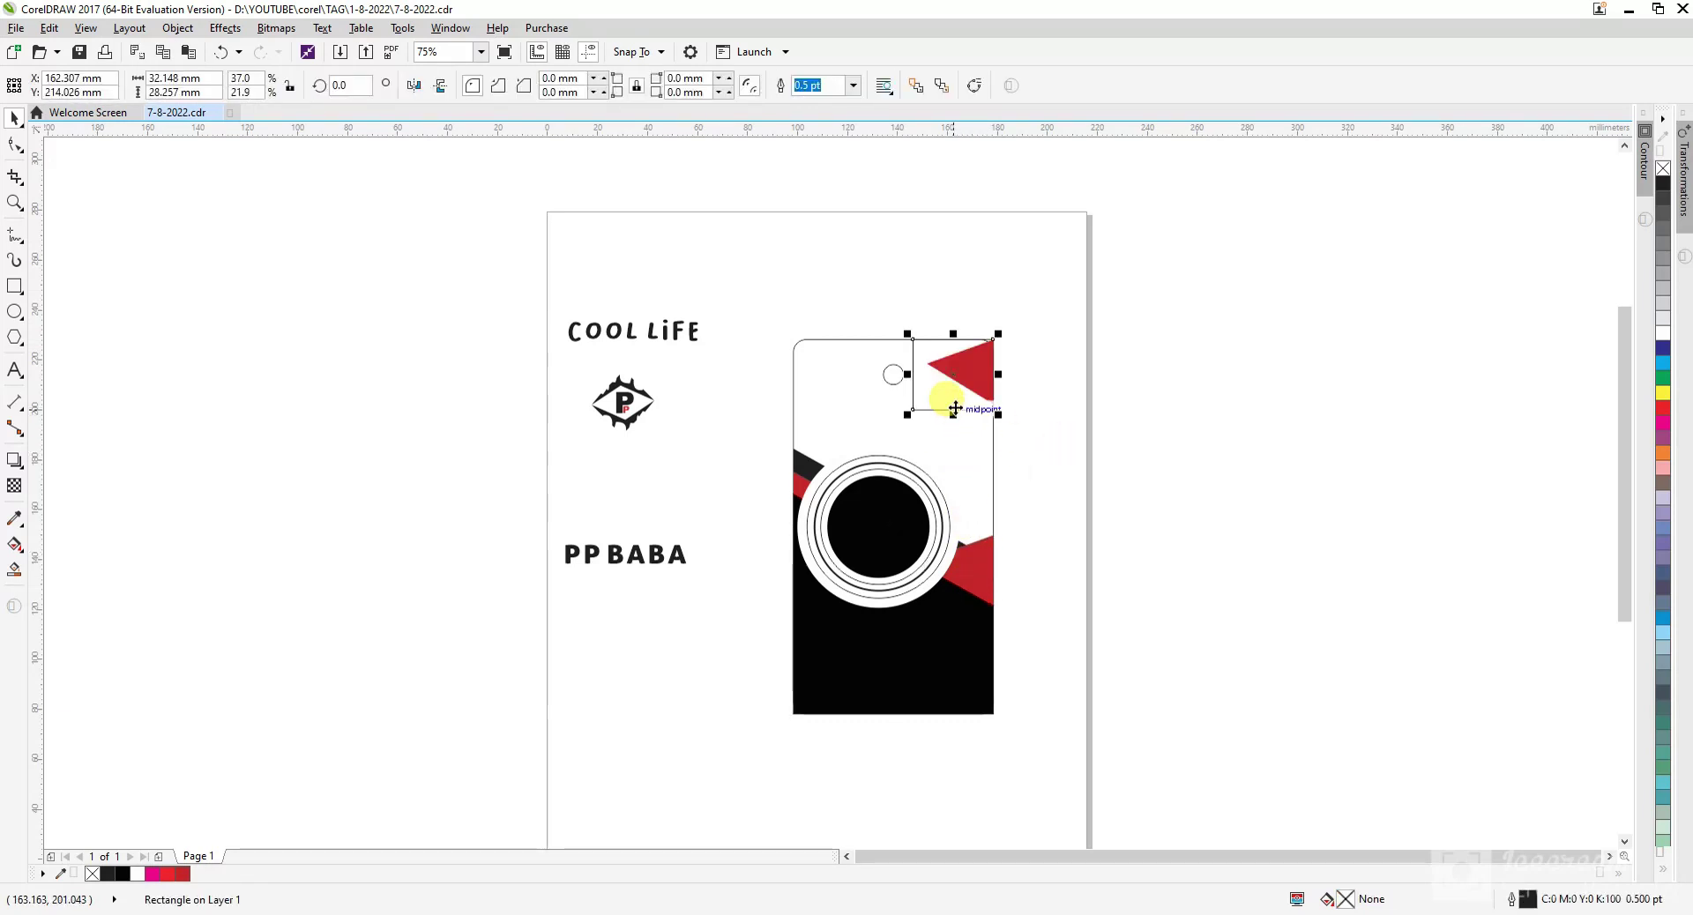
# - Delete the upper-right rectangle and reshape the red triangle by moving its tip onto the tag's top edge and deleting the extra node
pyautogui.press('Delete')
pyautogui.scroll(1, 938, 352)
pyautogui.doubleClick(977, 388)
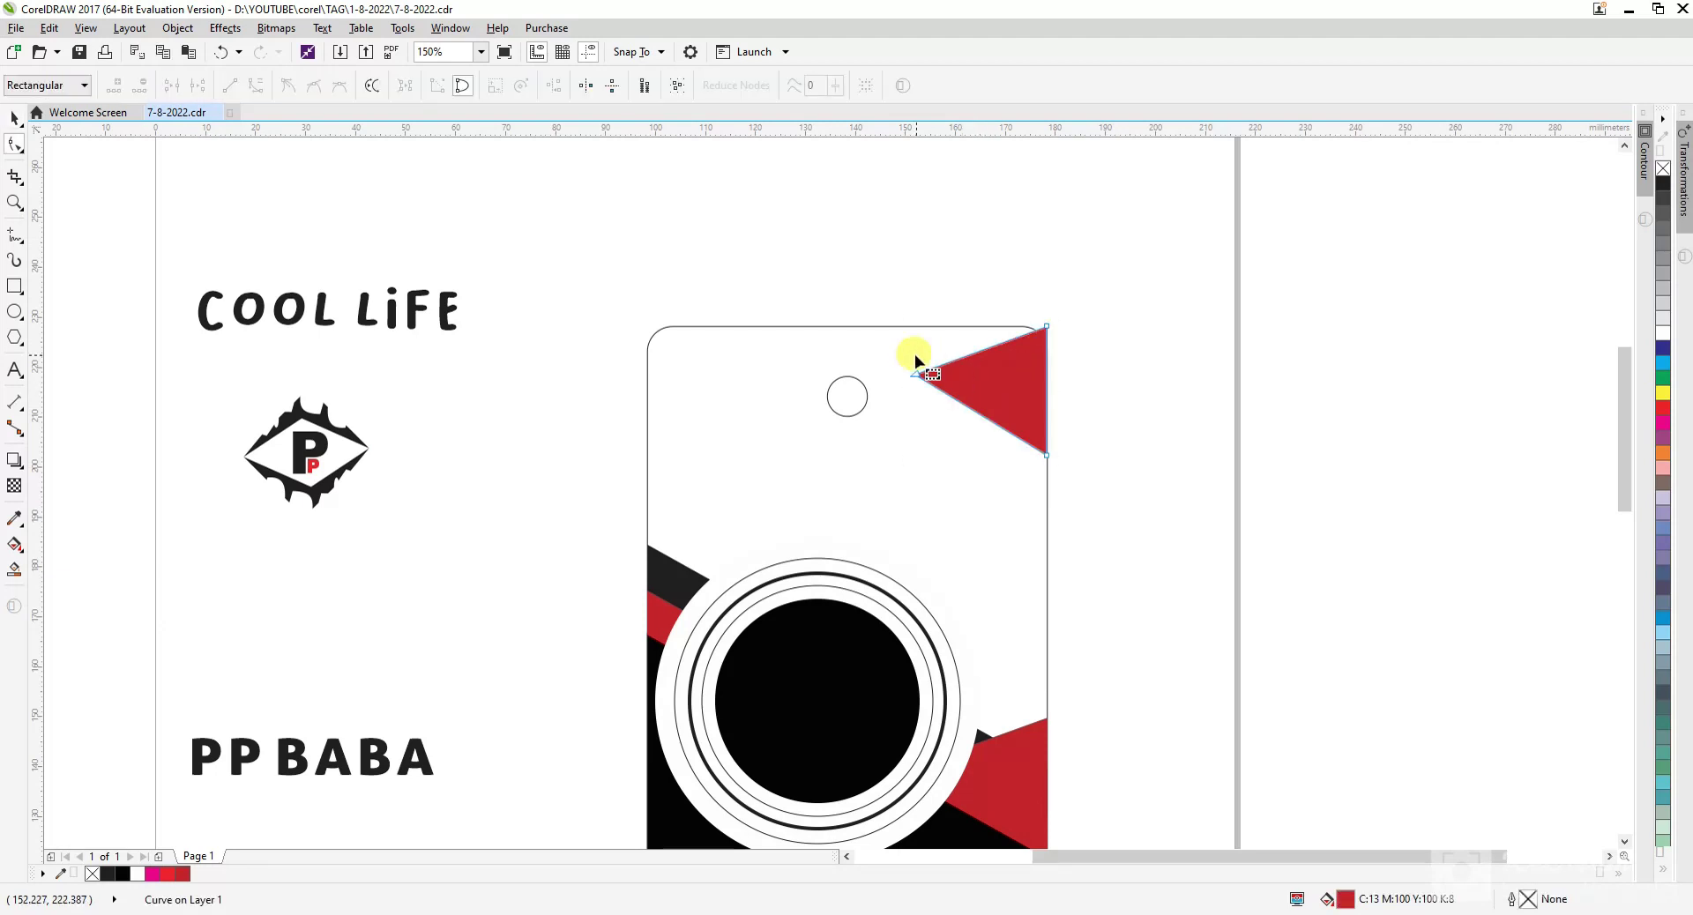
pyautogui.moveTo(898, 323); pyautogui.dragTo(975, 429)
pyautogui.hotkey('ctrl', 'z')
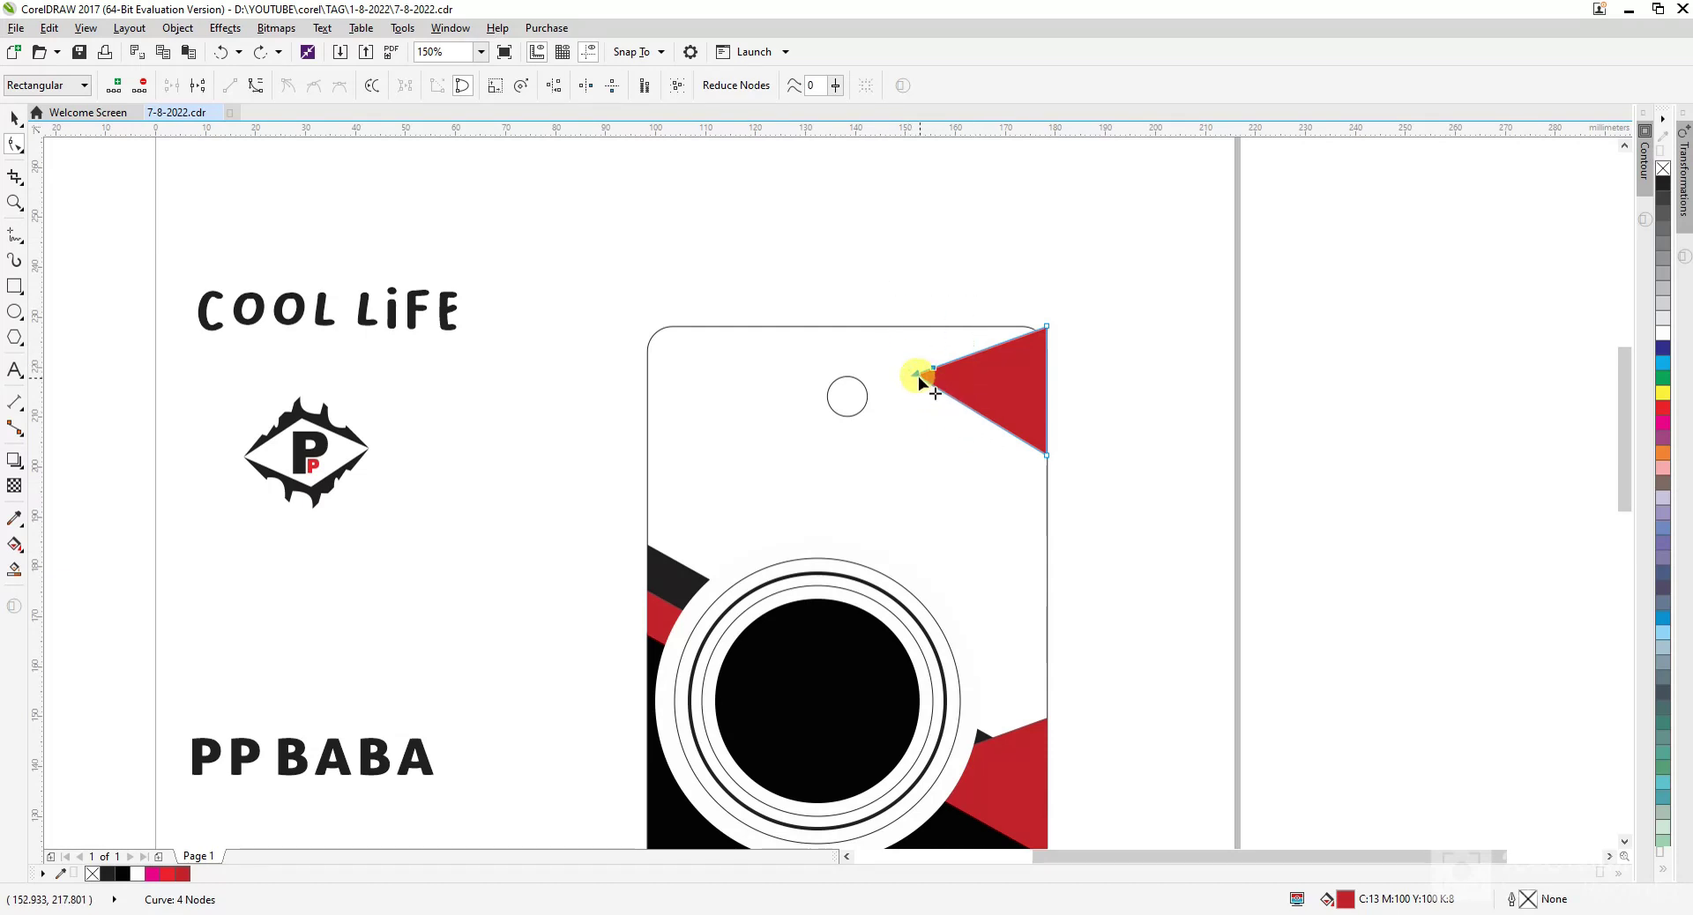
pyautogui.moveTo(918, 376); pyautogui.dragTo(940, 321)
pyautogui.press('Delete')
pyautogui.scroll(2, 898, 318)
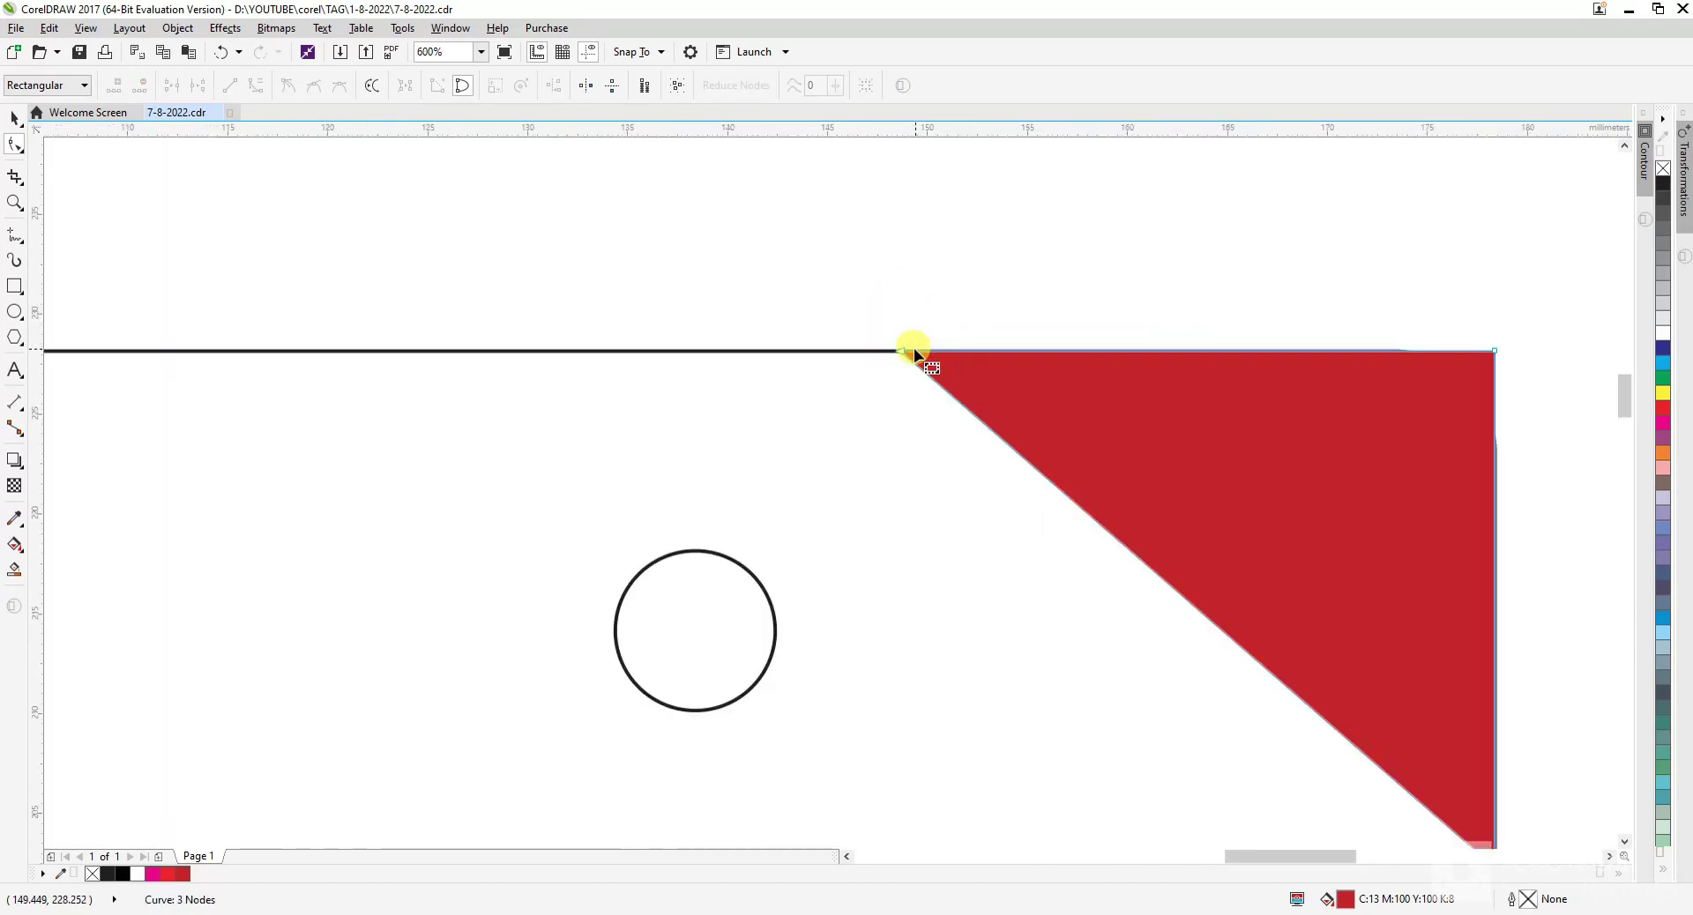
pyautogui.press('space')
# - Enlarge the red corner triangle slightly and PowerClip it inside the rounded tag rectangle
pyautogui.scroll(-2, 819, 372)
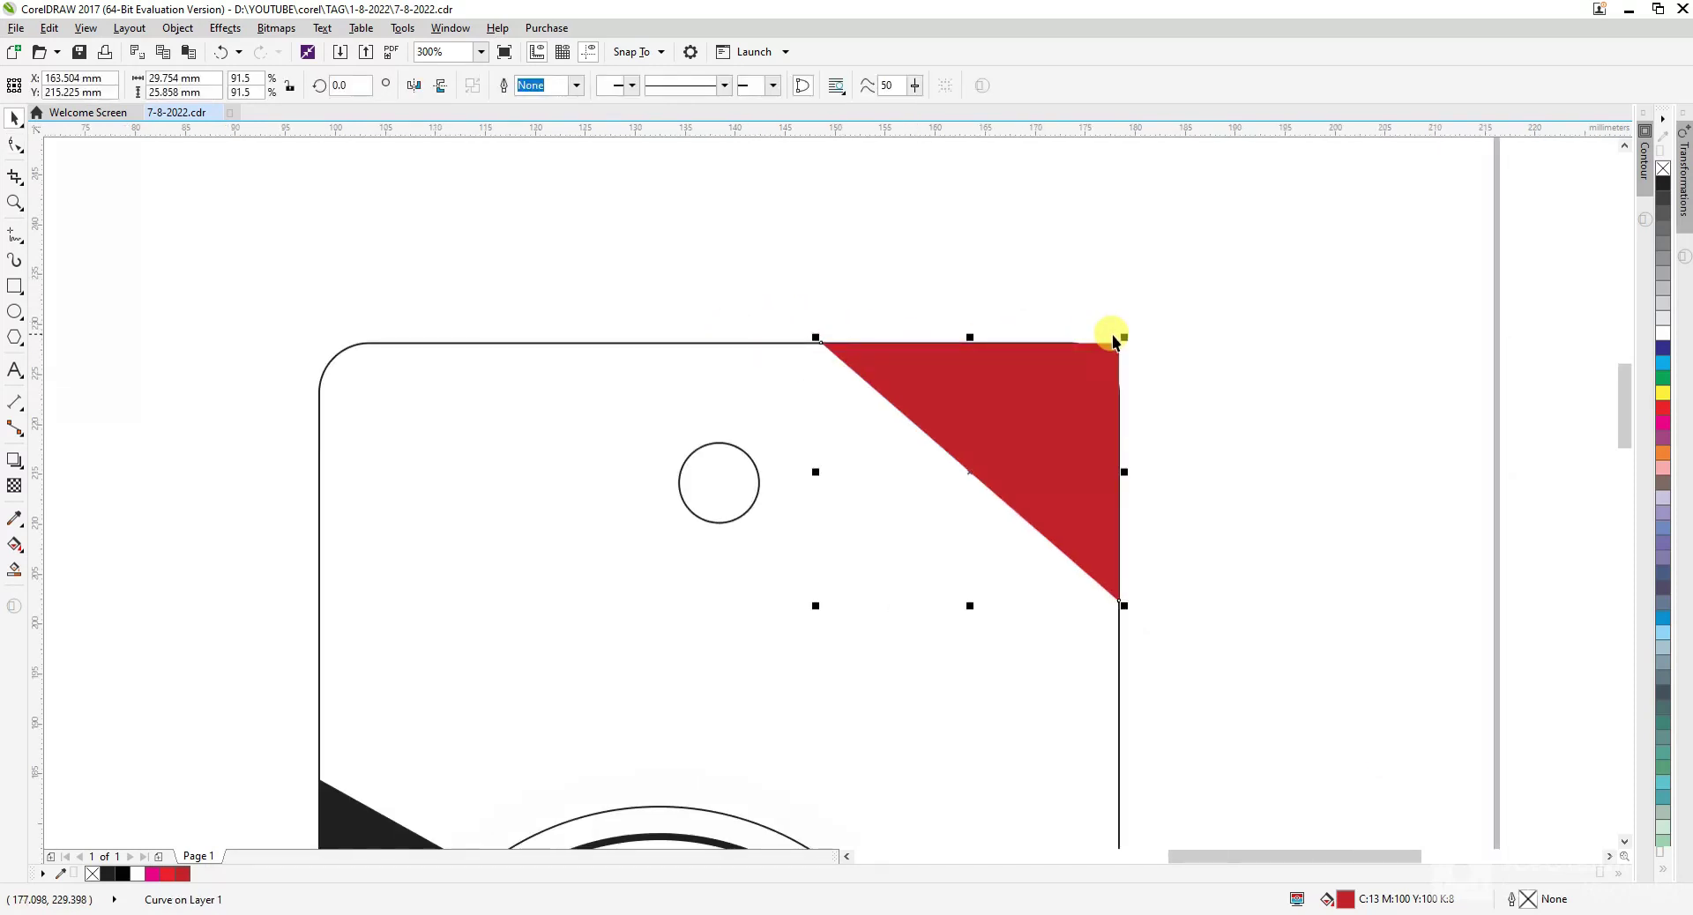
pyautogui.moveTo(1118, 339); pyautogui.dragTo(1072, 370)
pyautogui.rightClick(1090, 379)
pyautogui.click(1120, 389)
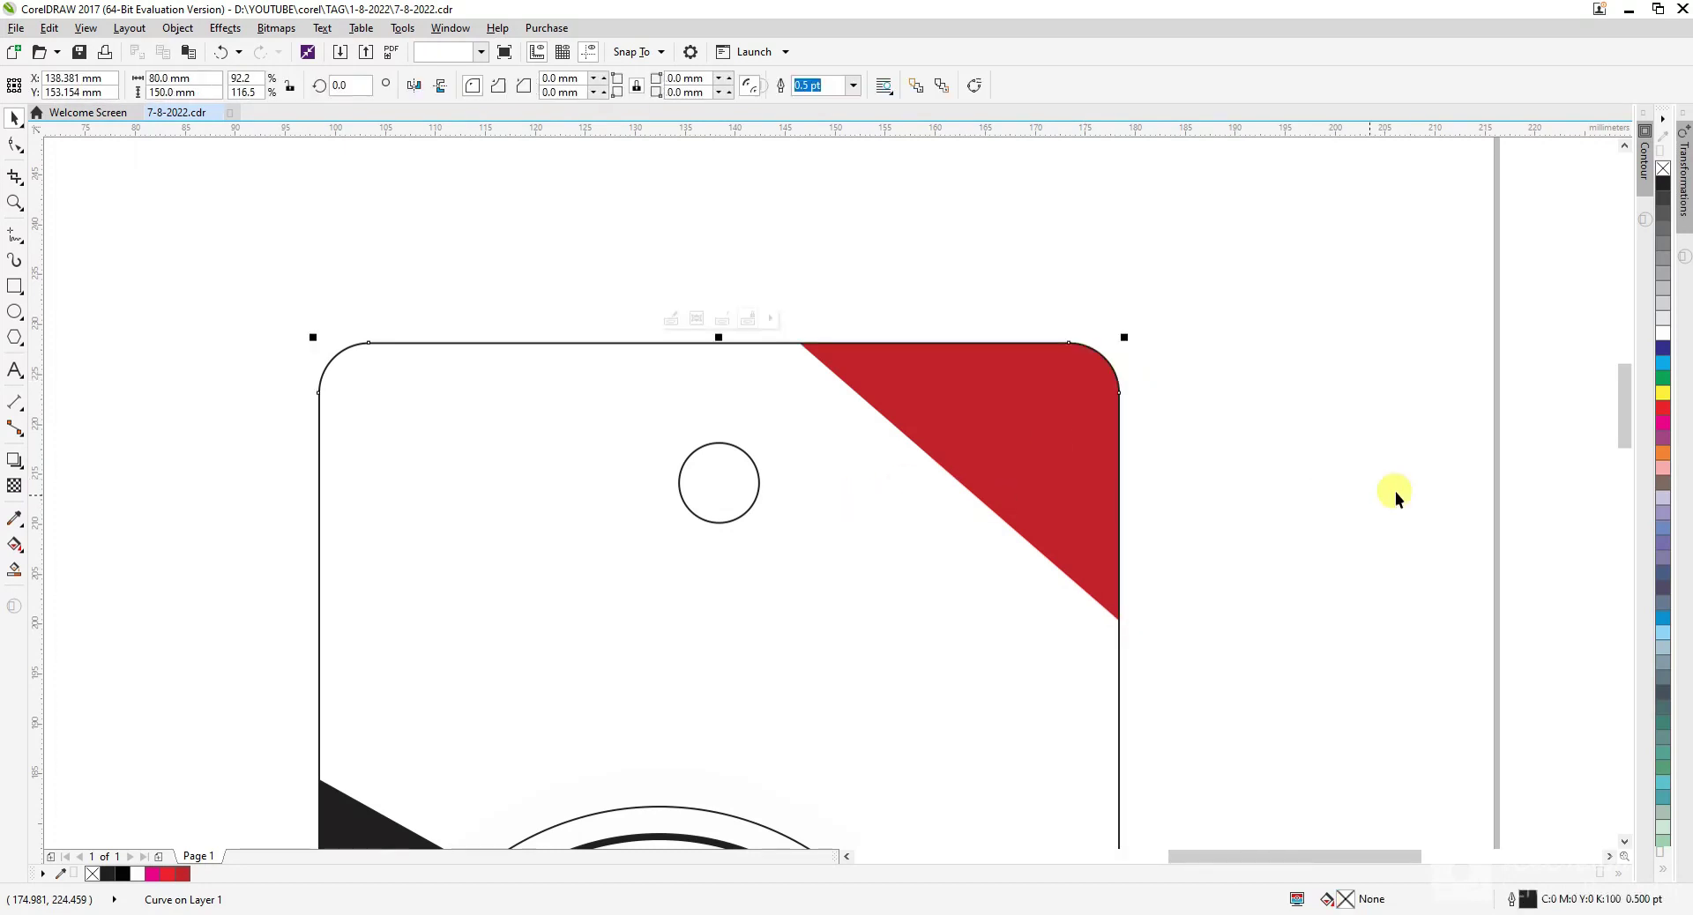
# - PowerClip the large lower black shape inside the rounded tag rectangle
pyautogui.click(1395, 490)
pyautogui.scroll(-3, 1055, 388)
pyautogui.click(819, 684)
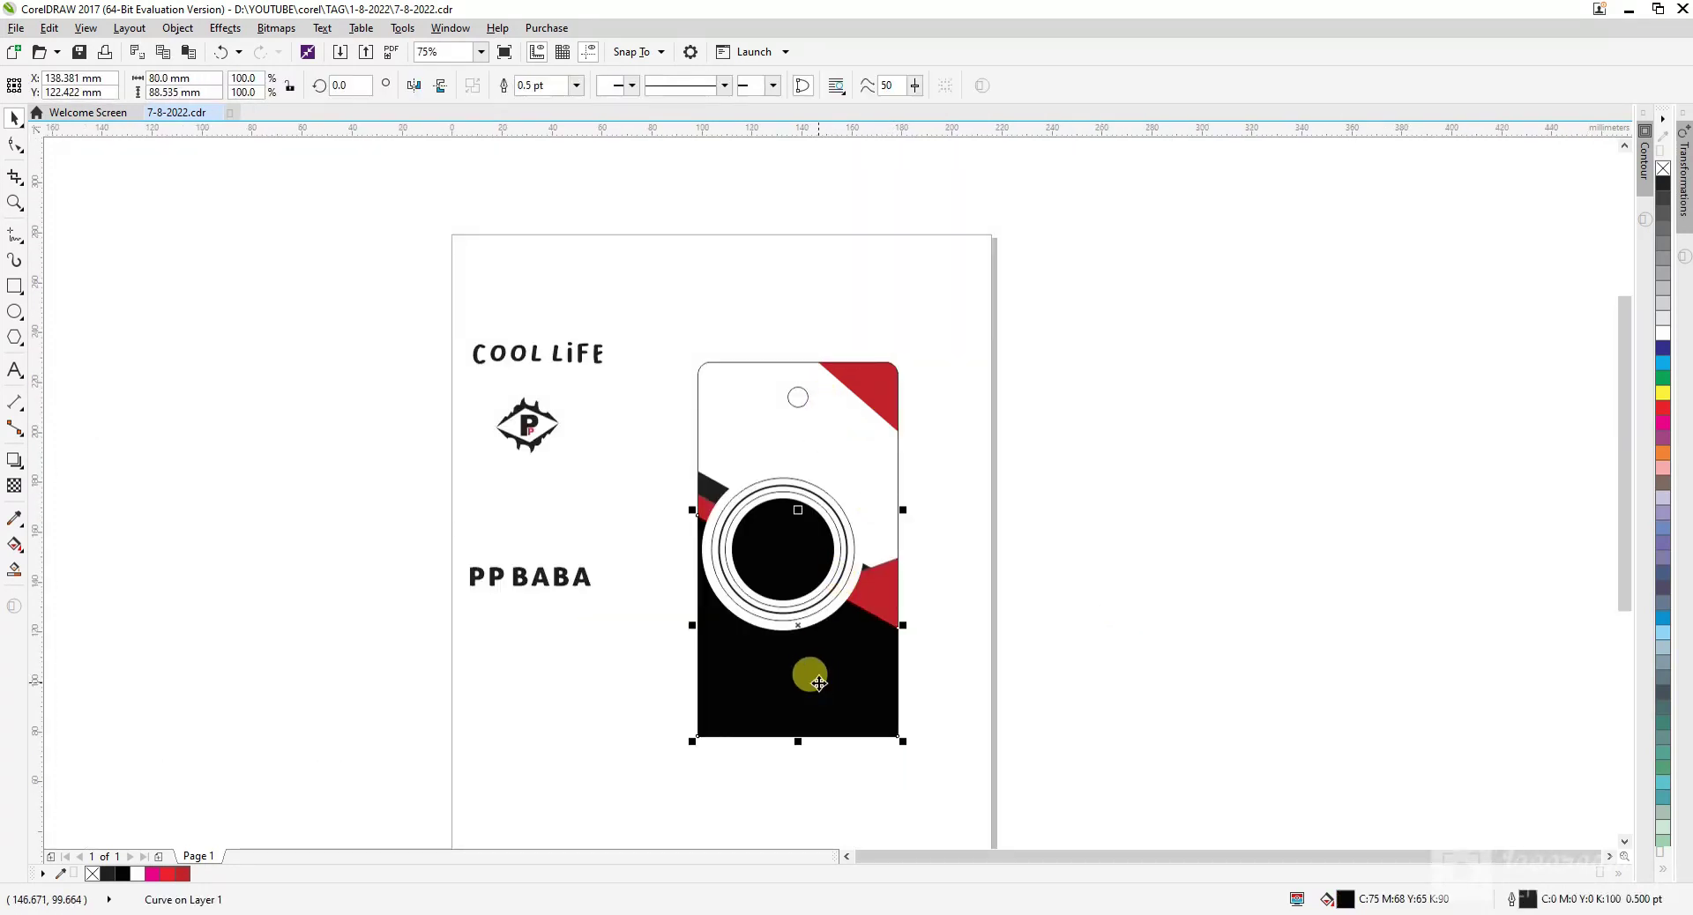
pyautogui.rightClick(818, 683)
pyautogui.click(878, 208)
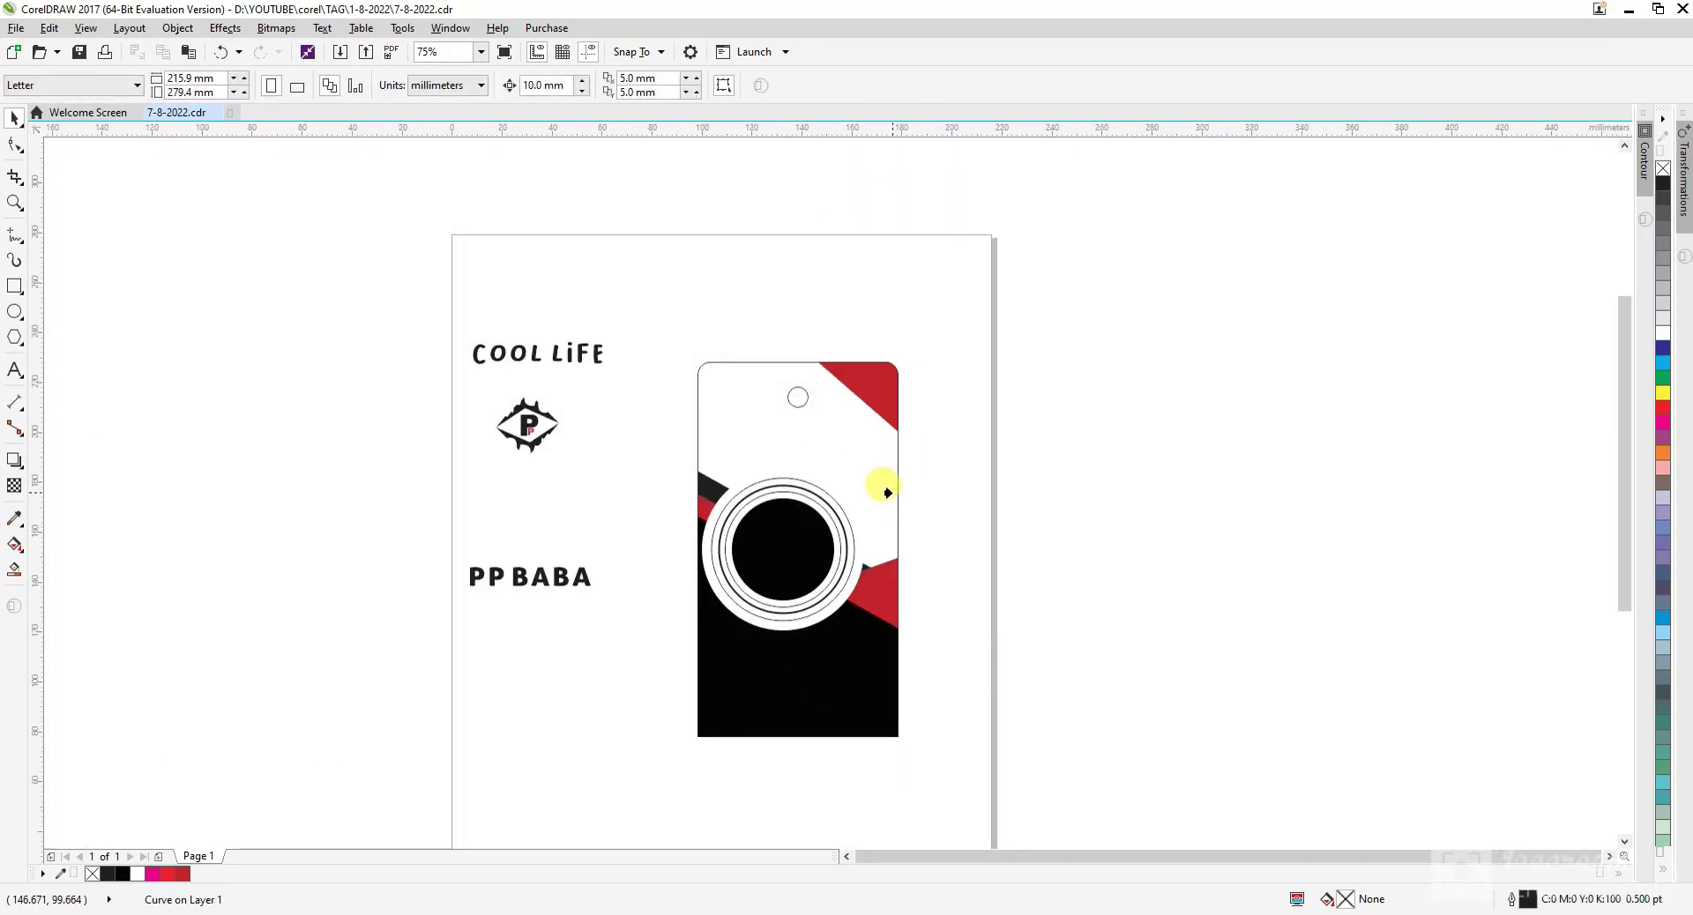
pyautogui.click(891, 492)
pyautogui.click(961, 535)
pyautogui.scroll(1, 775, 441)
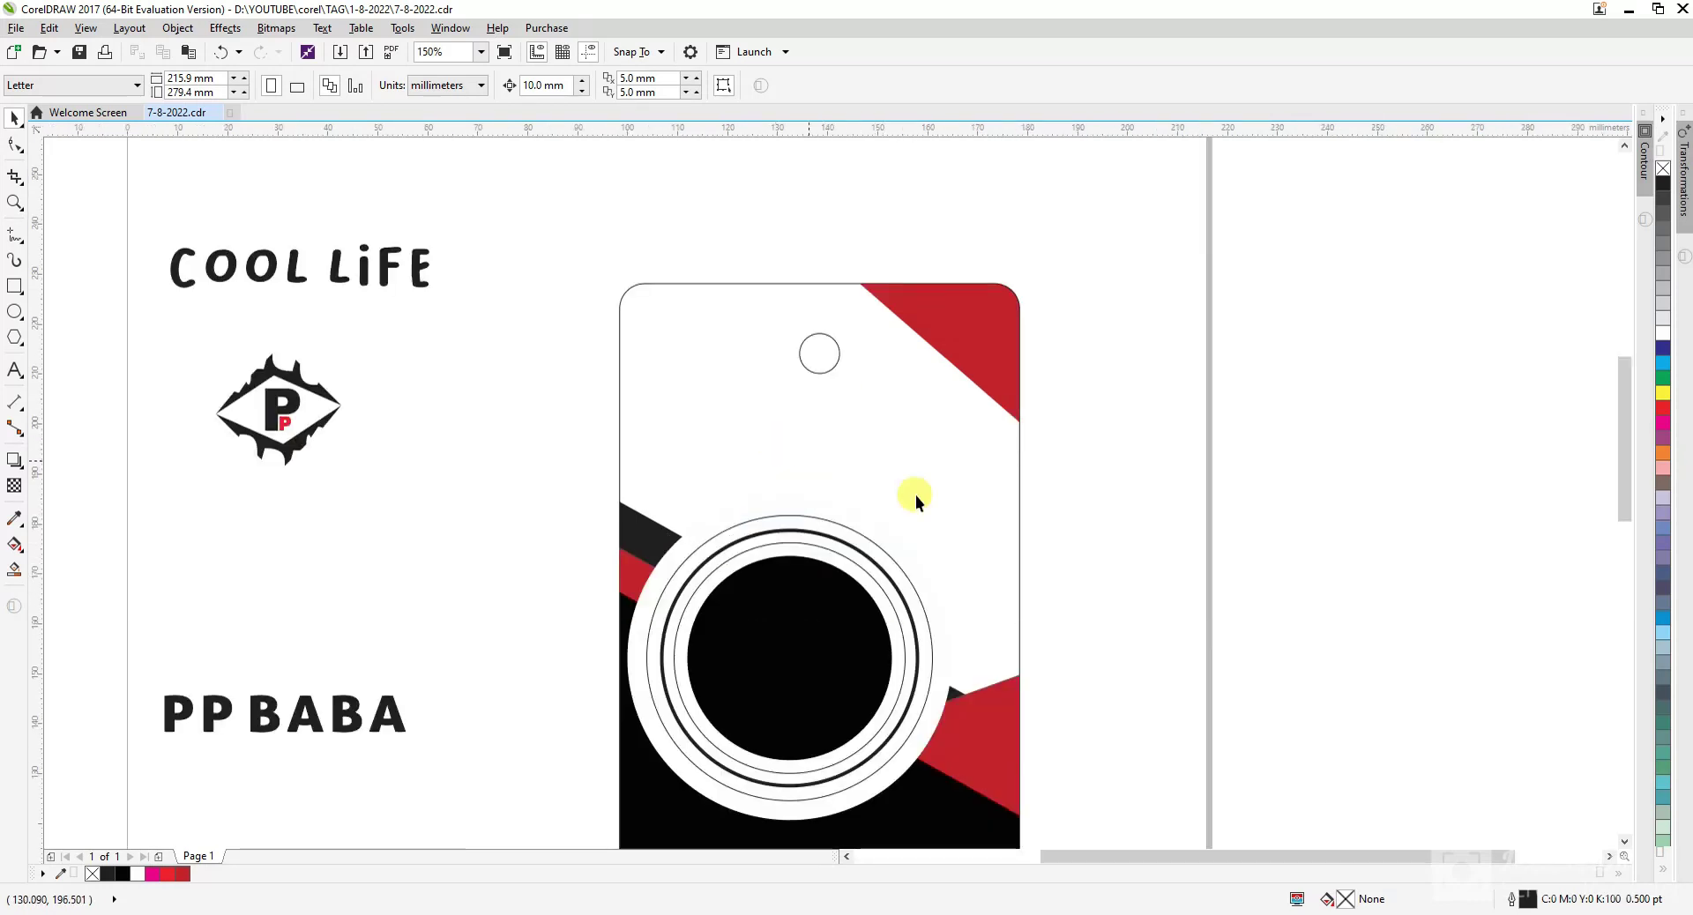
pyautogui.scroll(-1, 859, 471)
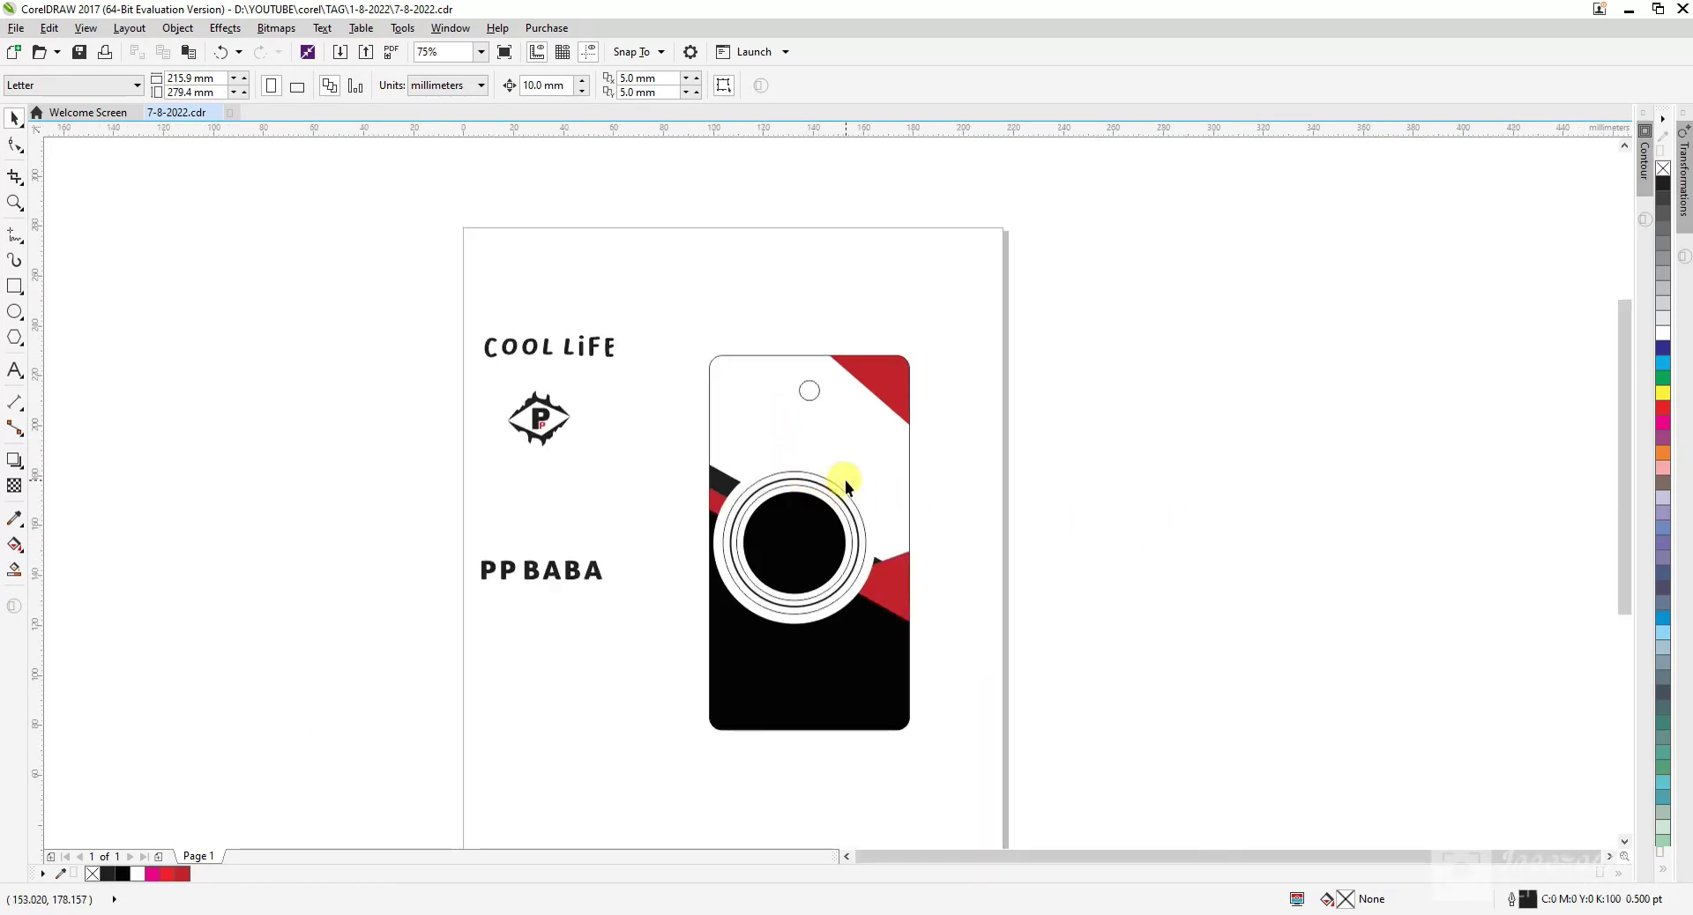
# - Edit the tag's PowerClip contents and lower the black section's upper edge, making the shape about 81.7 mm high
pyautogui.click(857, 478)
pyautogui.doubleClick(857, 478)
pyautogui.click(873, 700)
pyautogui.scroll(1, 873, 700)
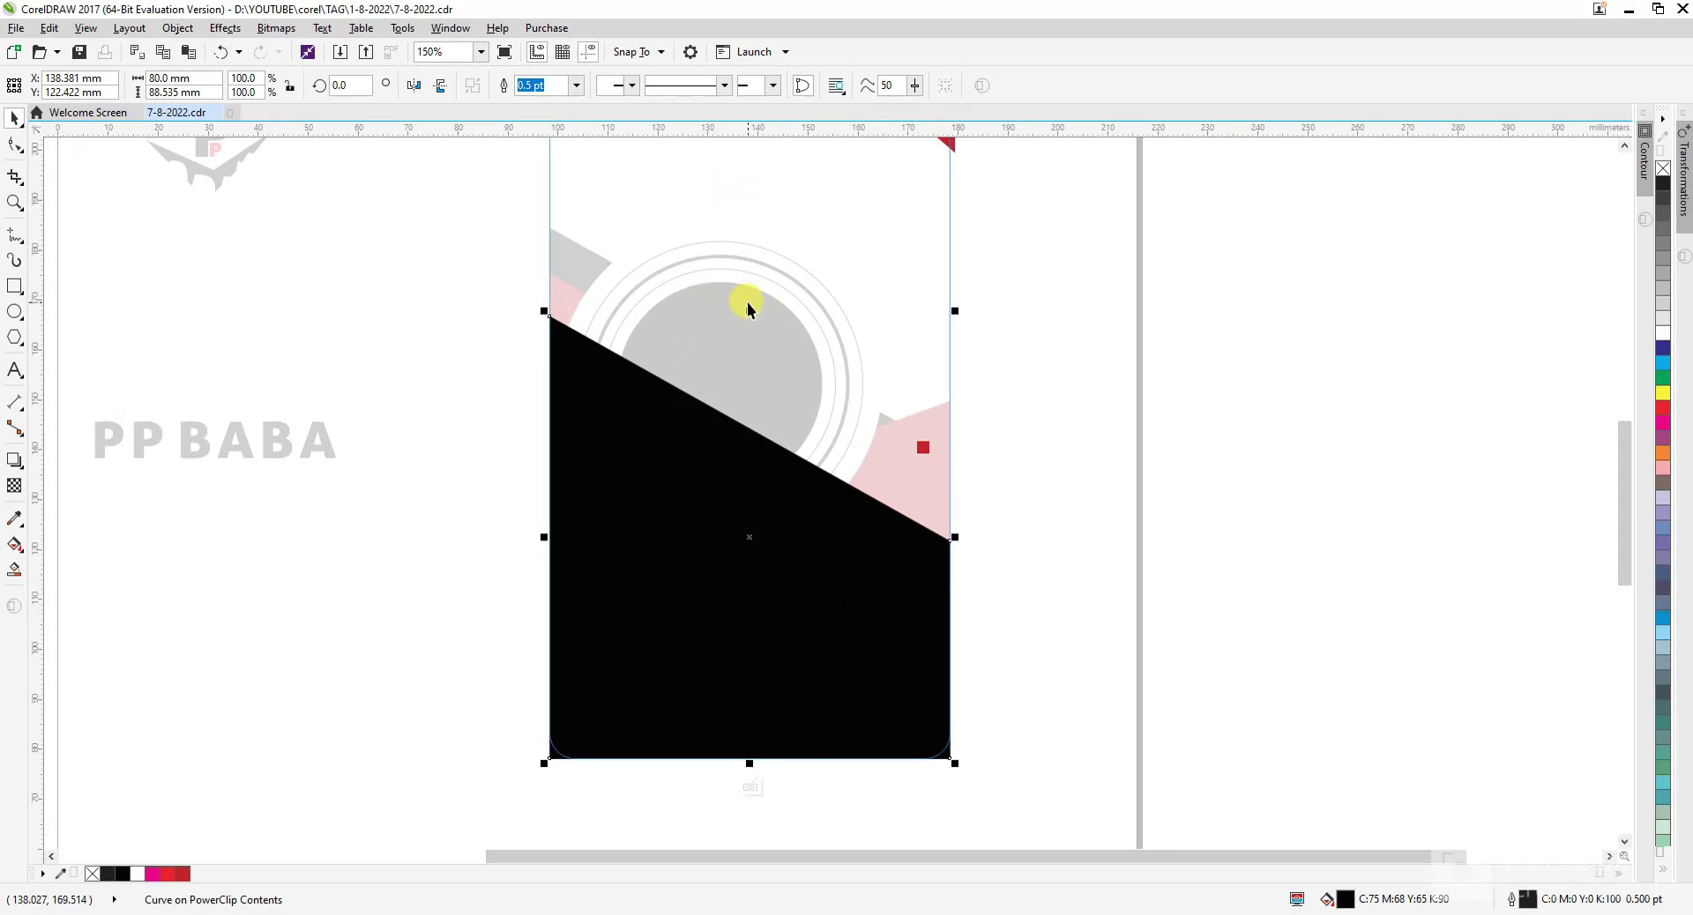
pyautogui.moveTo(751, 312); pyautogui.dragTo(751, 346)
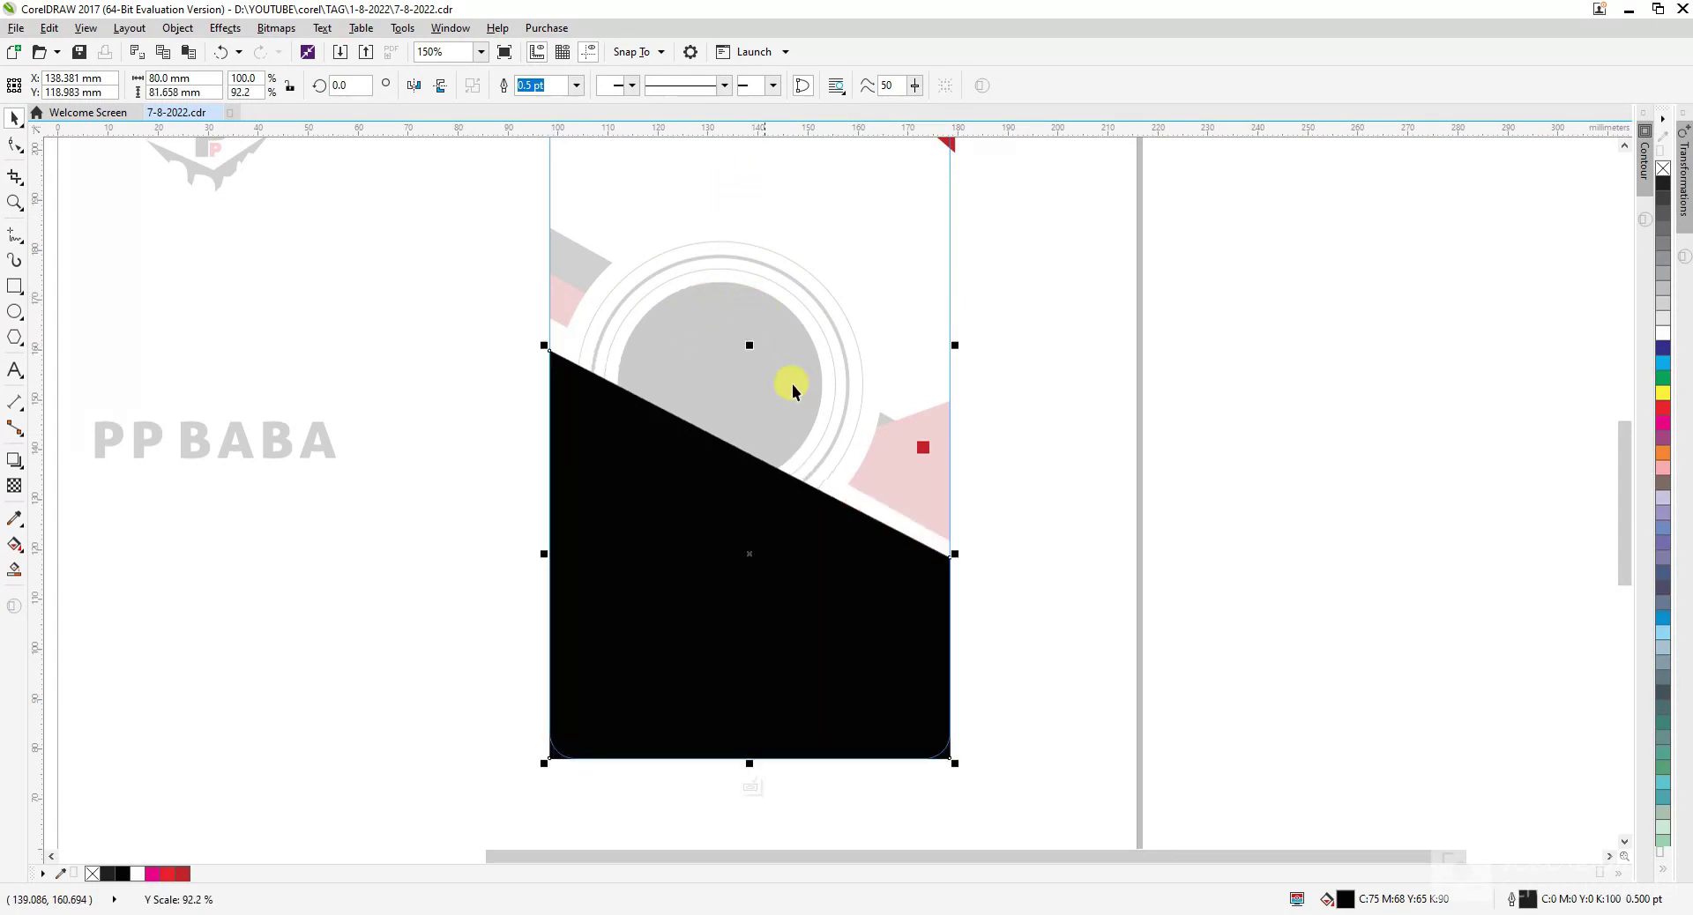
pyautogui.keyDown('ctrl'); pyautogui.click(1051, 464); pyautogui.keyUp('ctrl')
# - Move the circles together with the slanted bands and red triangle down to meet the lower black section
pyautogui.moveTo(472, 164); pyautogui.dragTo(967, 603)
pyautogui.moveTo(687, 397); pyautogui.dragTo(692, 438)
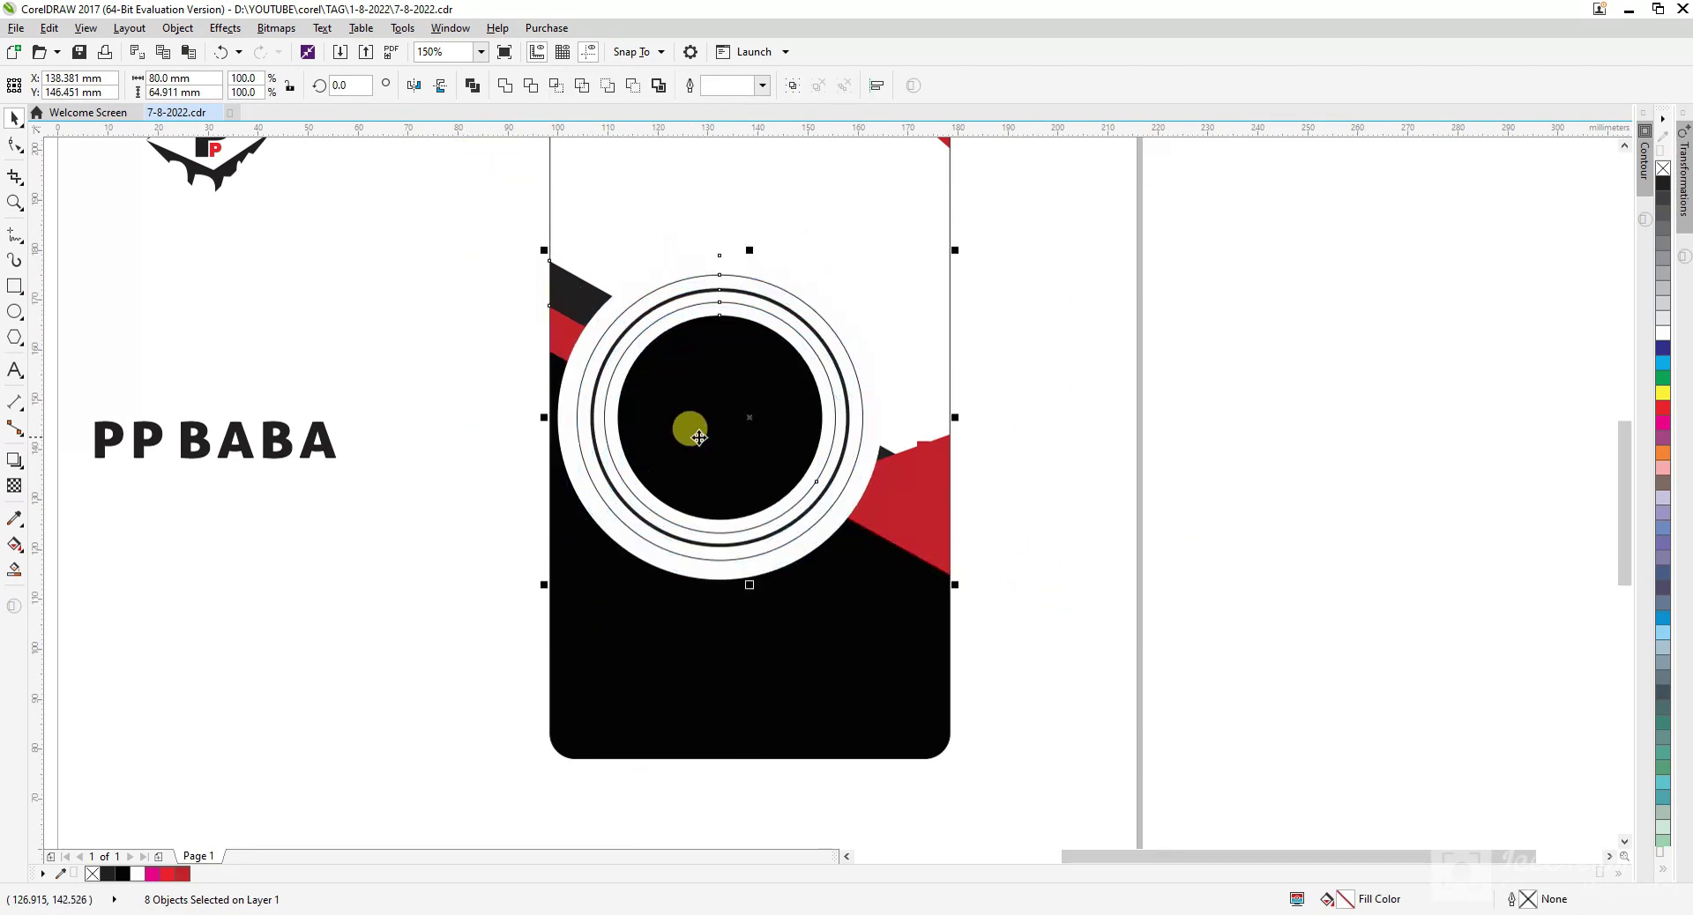
pyautogui.click(1048, 437)
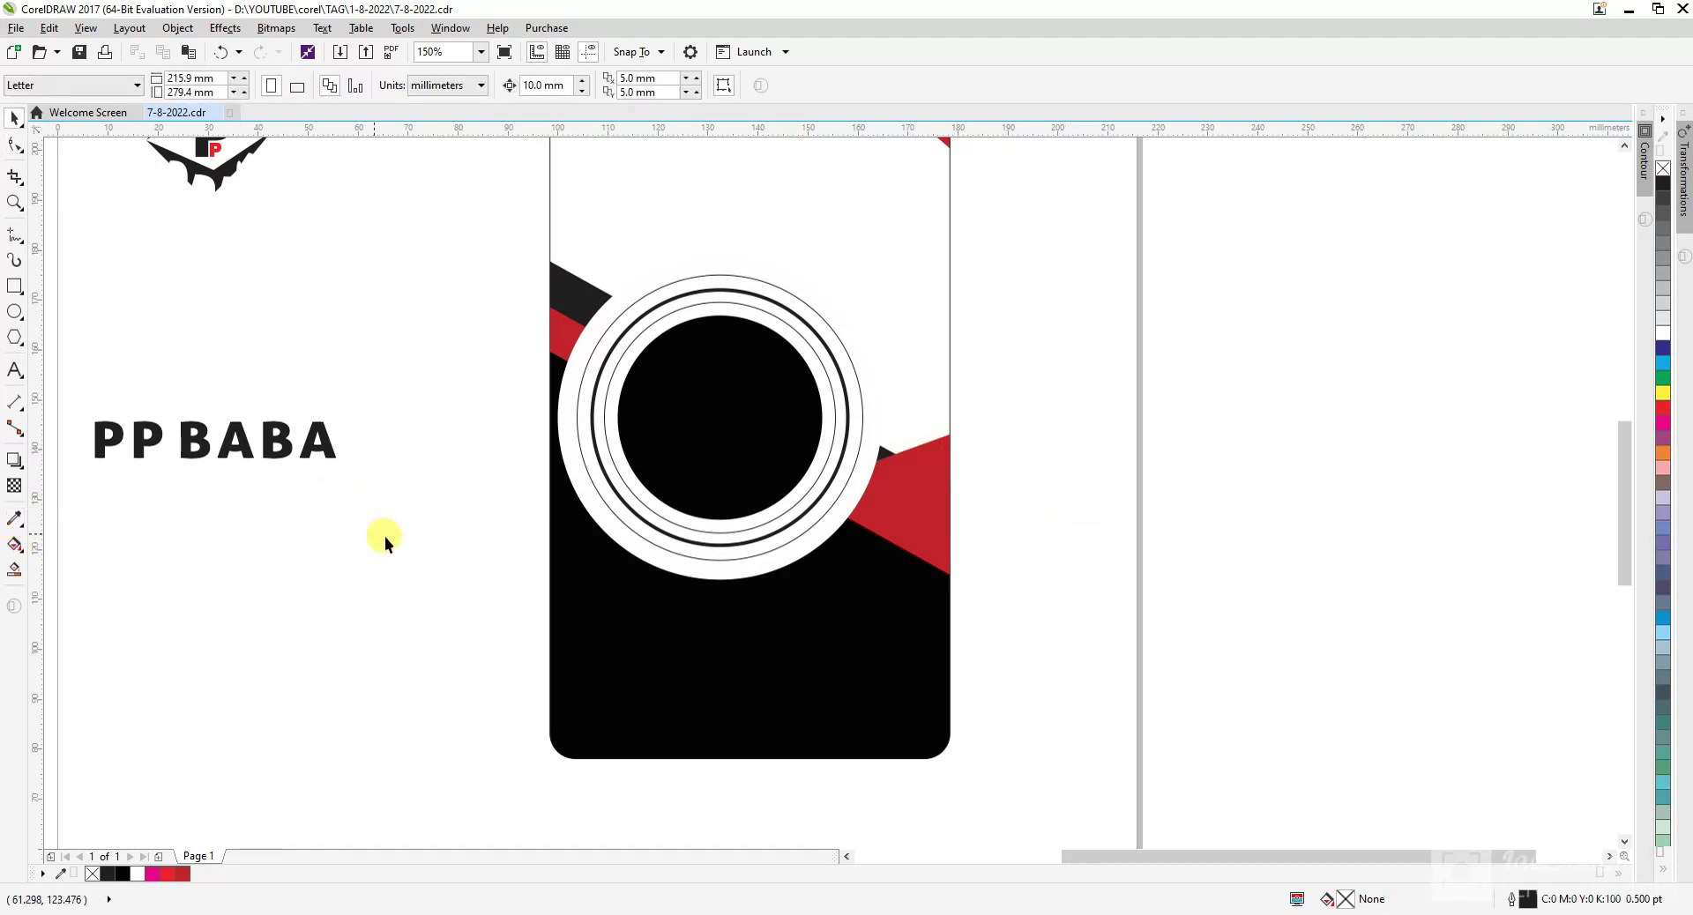
pyautogui.scroll(-2, 720, 603)
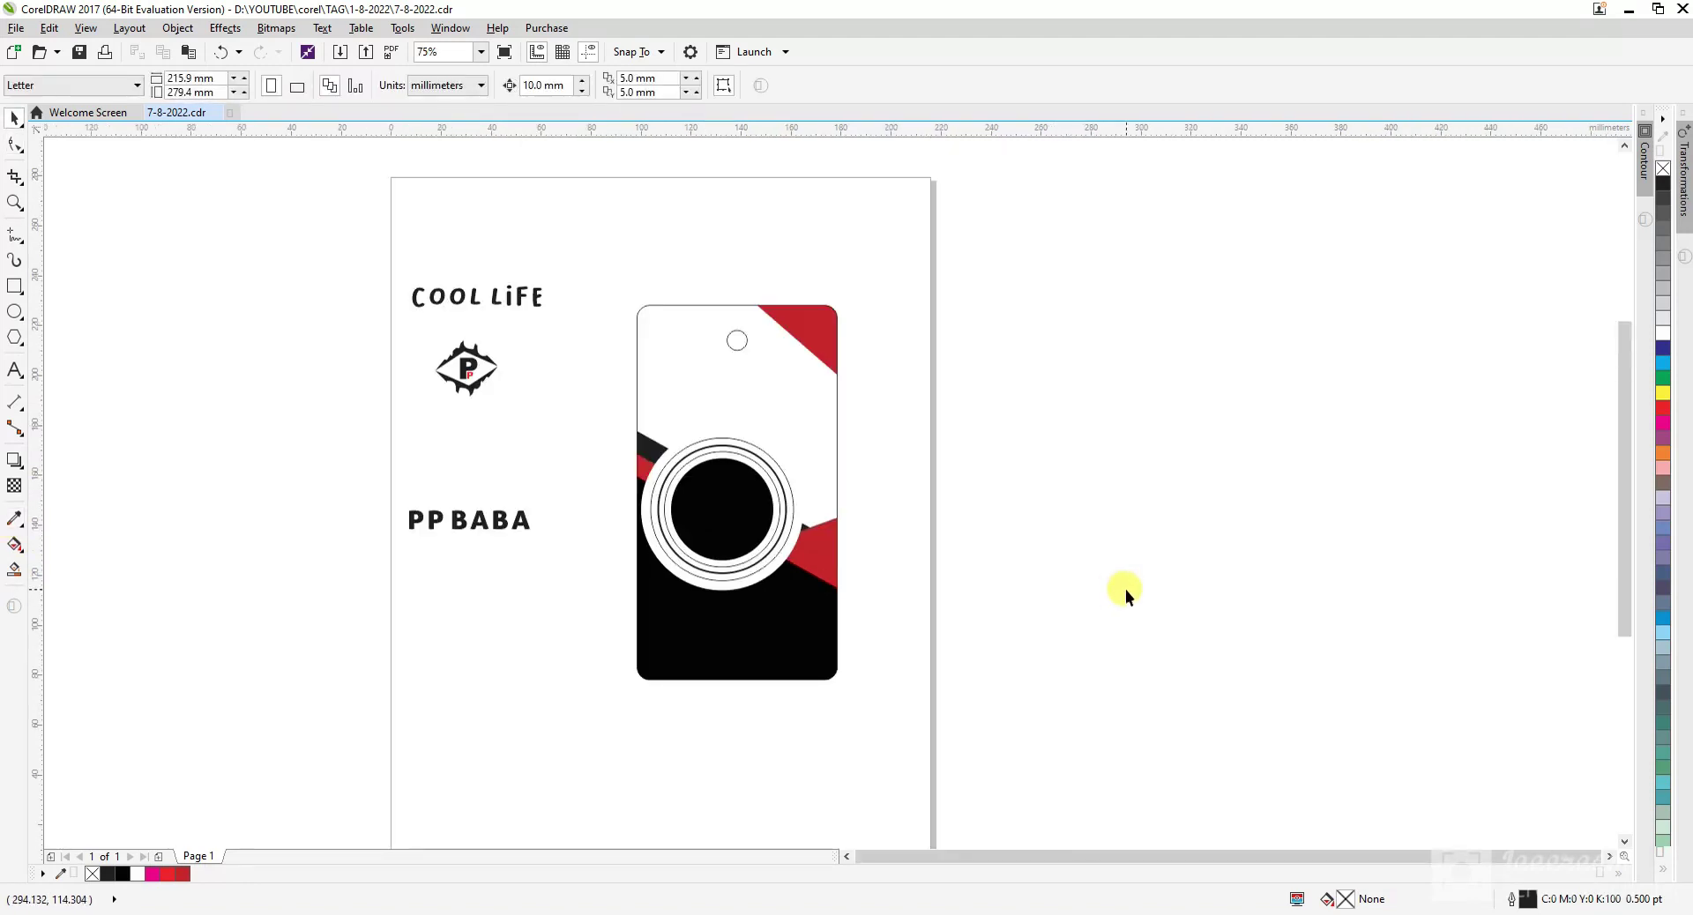
# - Fill the tag background with the black sampled from its lower section
pyautogui.click(776, 427)
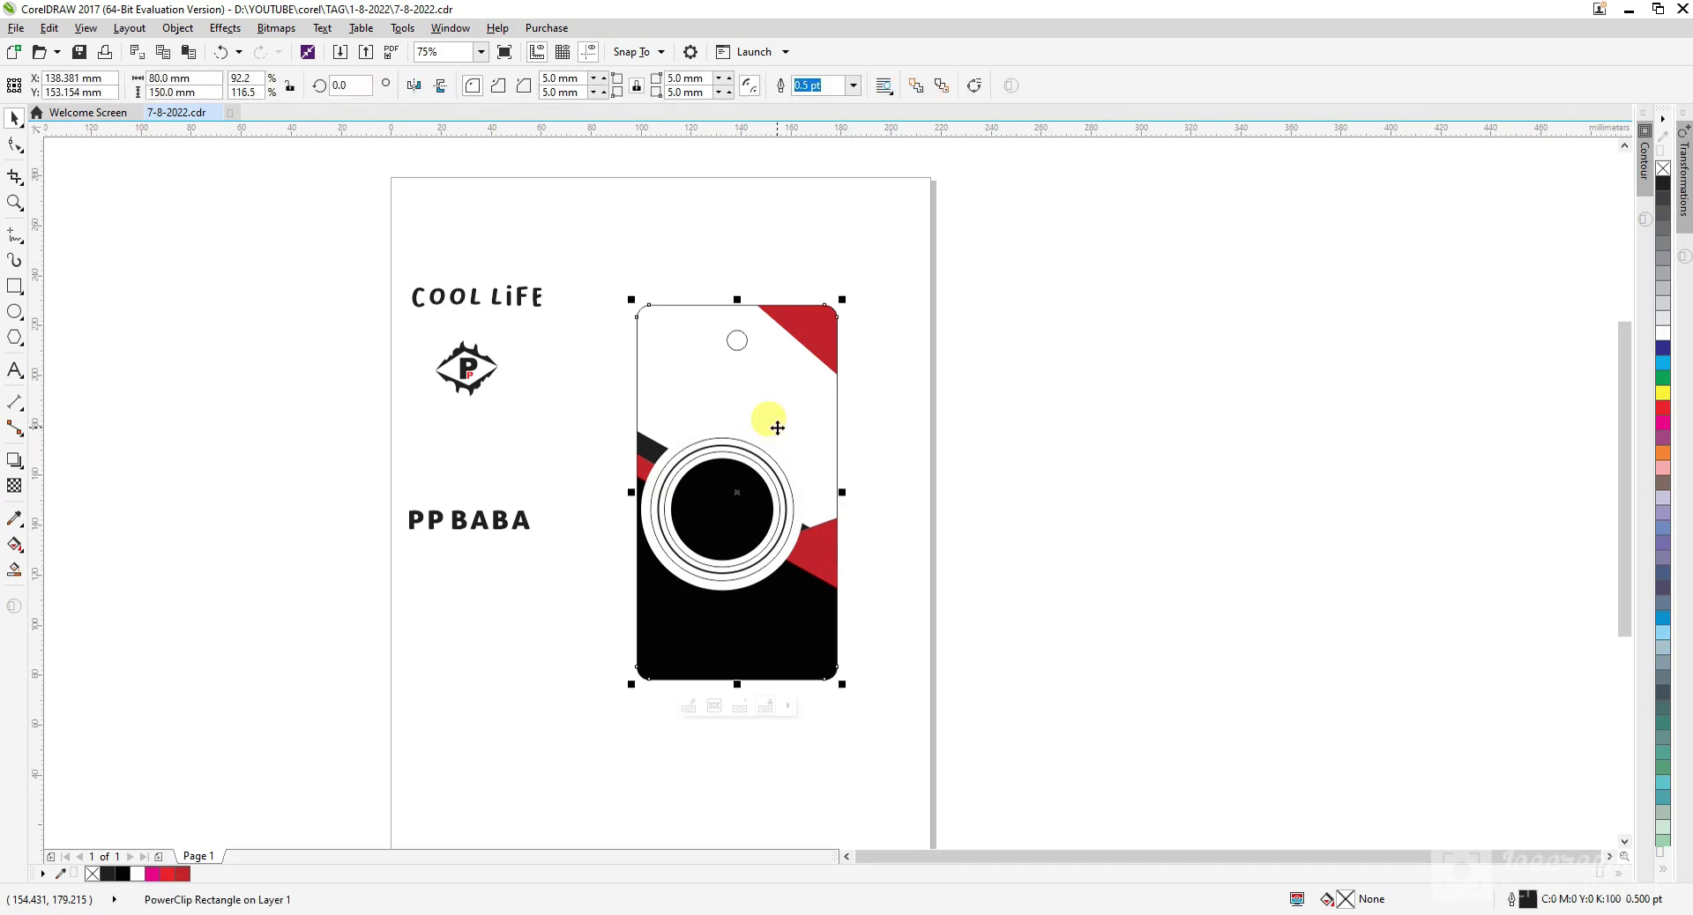
pyautogui.click(14, 519)
pyautogui.click(693, 613)
pyautogui.click(772, 384)
pyautogui.press('space')
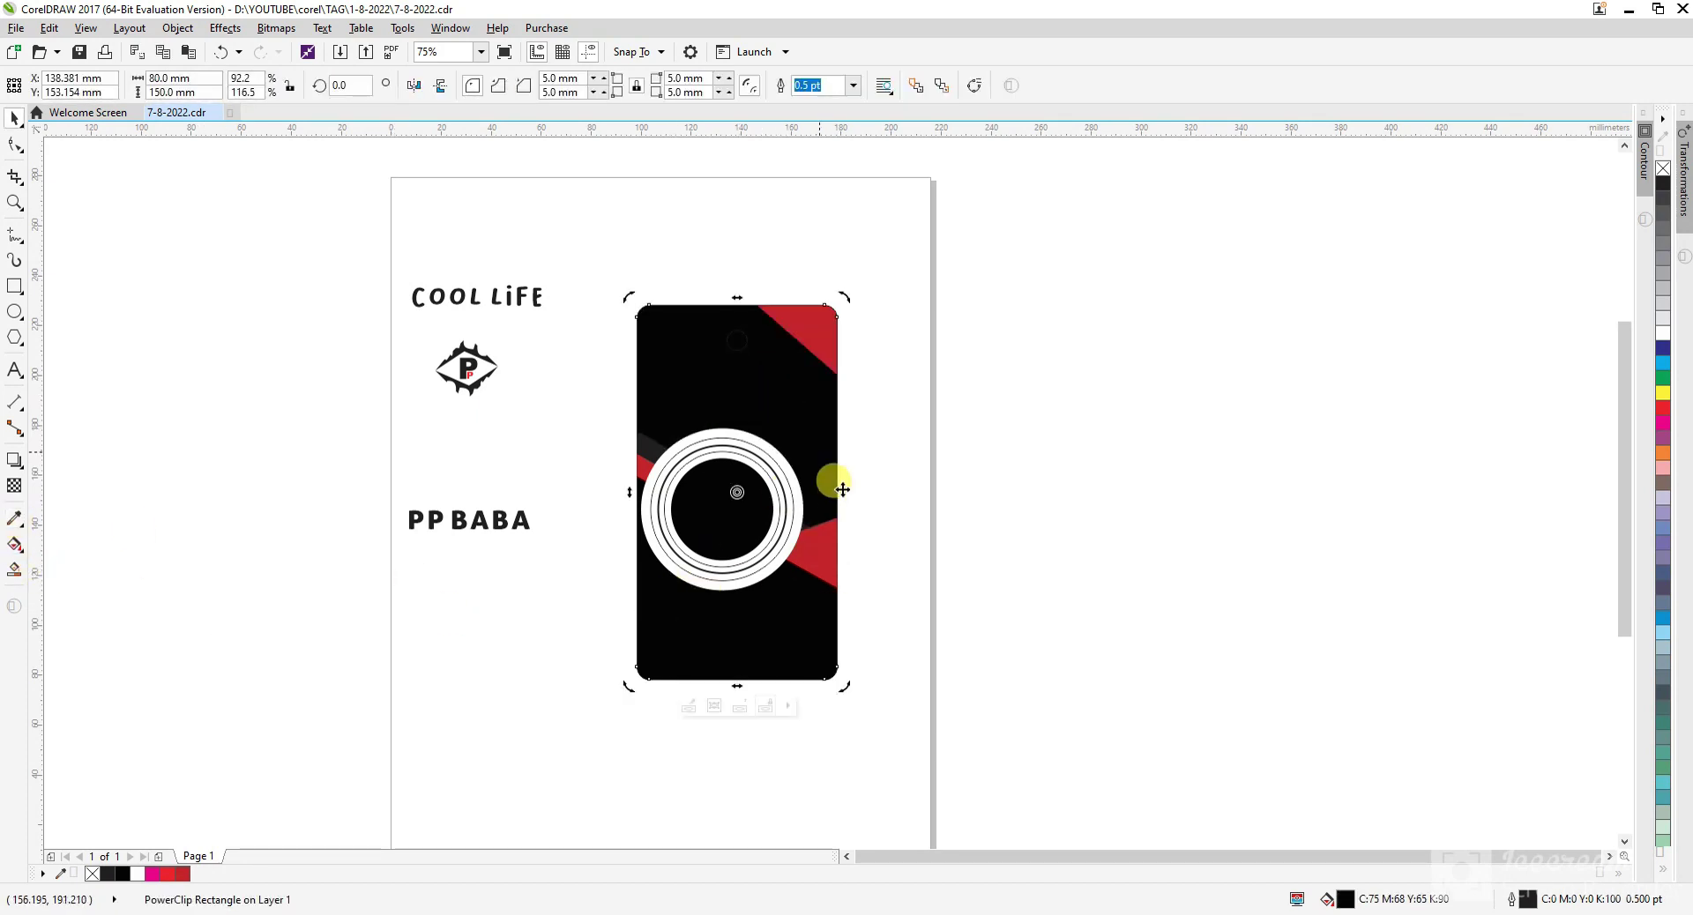
pyautogui.click(1038, 627)
# - Recolour the upper slanted band with the deep black sampled from the tag background
pyautogui.scroll(6, 585, 483)
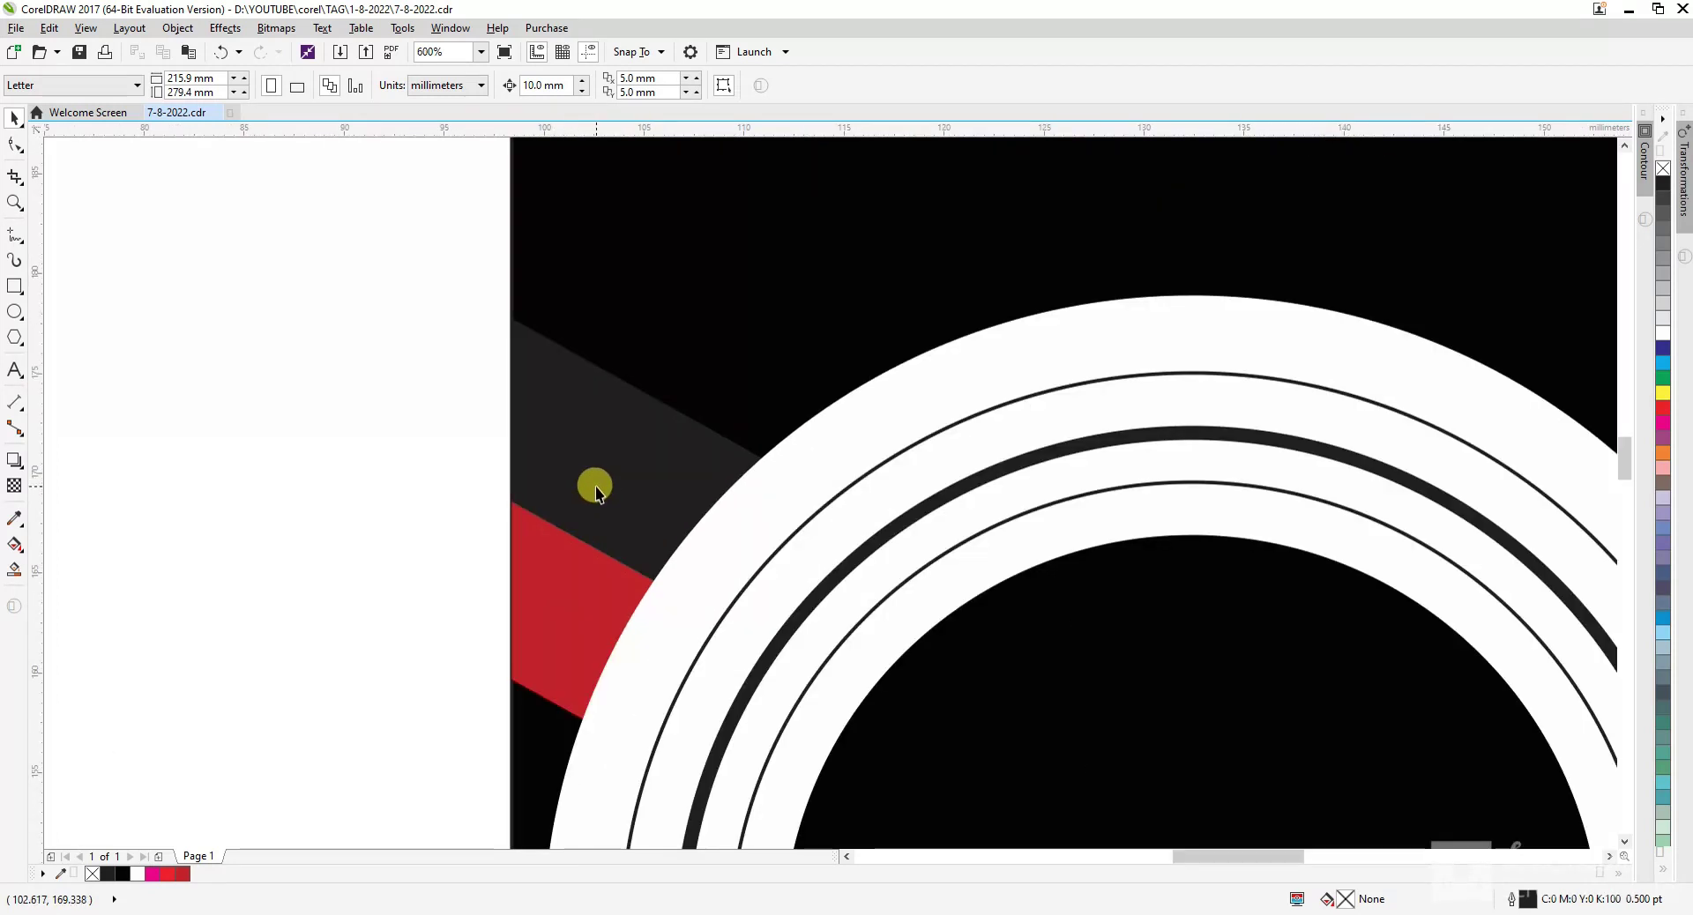
pyautogui.doubleClick(595, 485)
pyautogui.press('space')
pyautogui.doubleClick(594, 378)
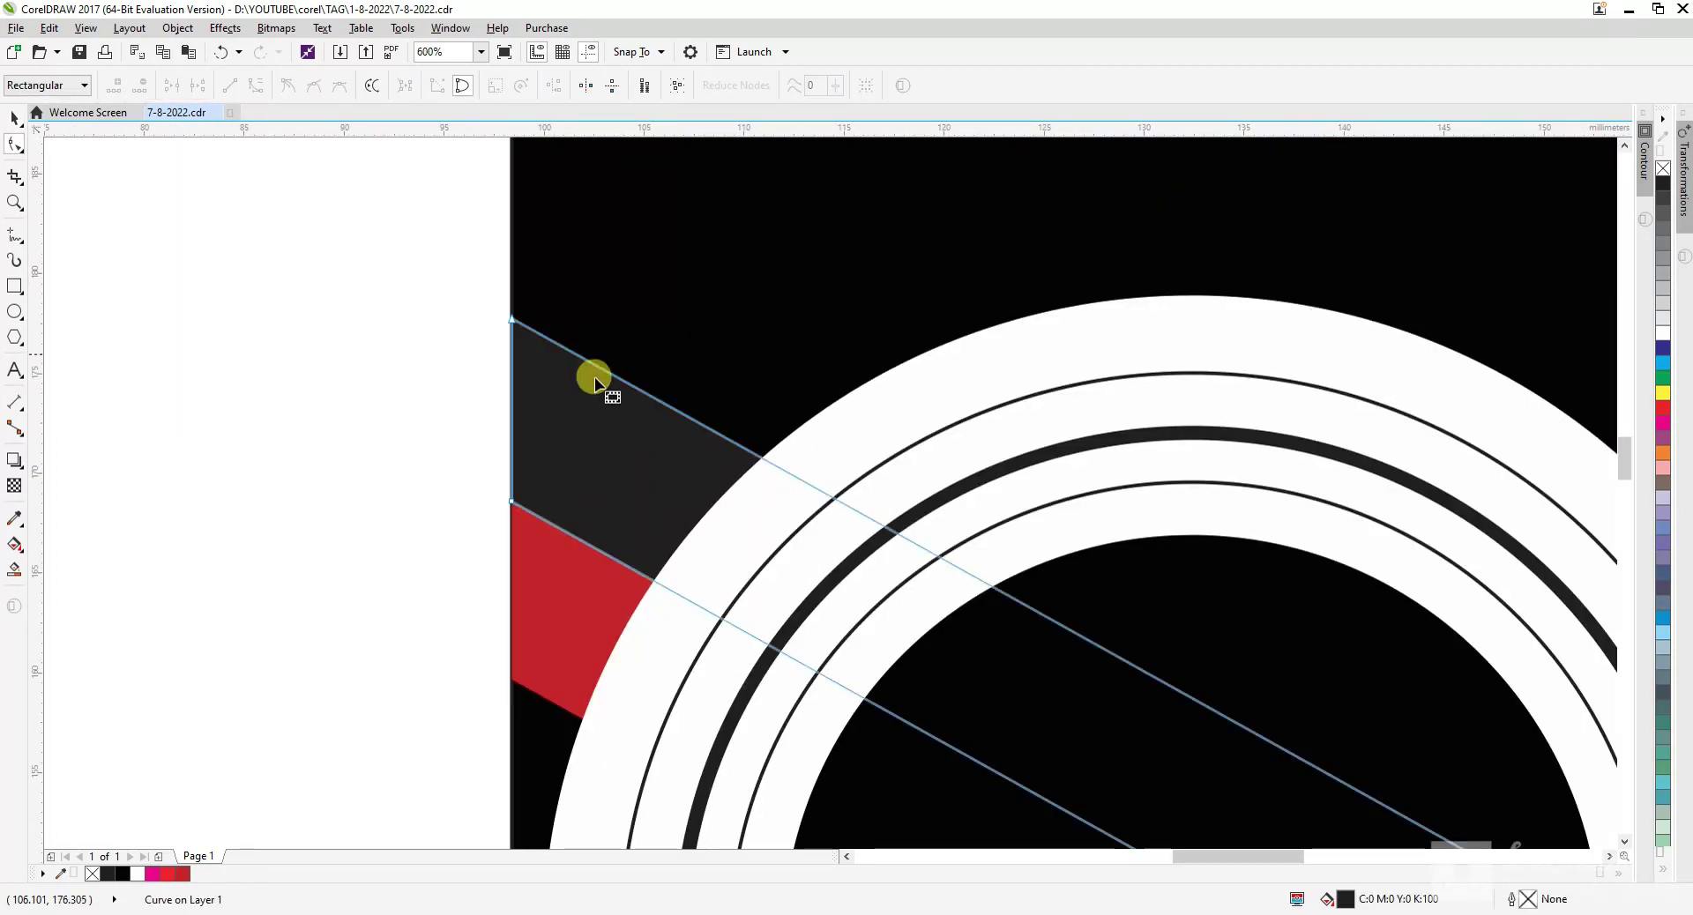
pyautogui.click(14, 519)
pyautogui.click(643, 310)
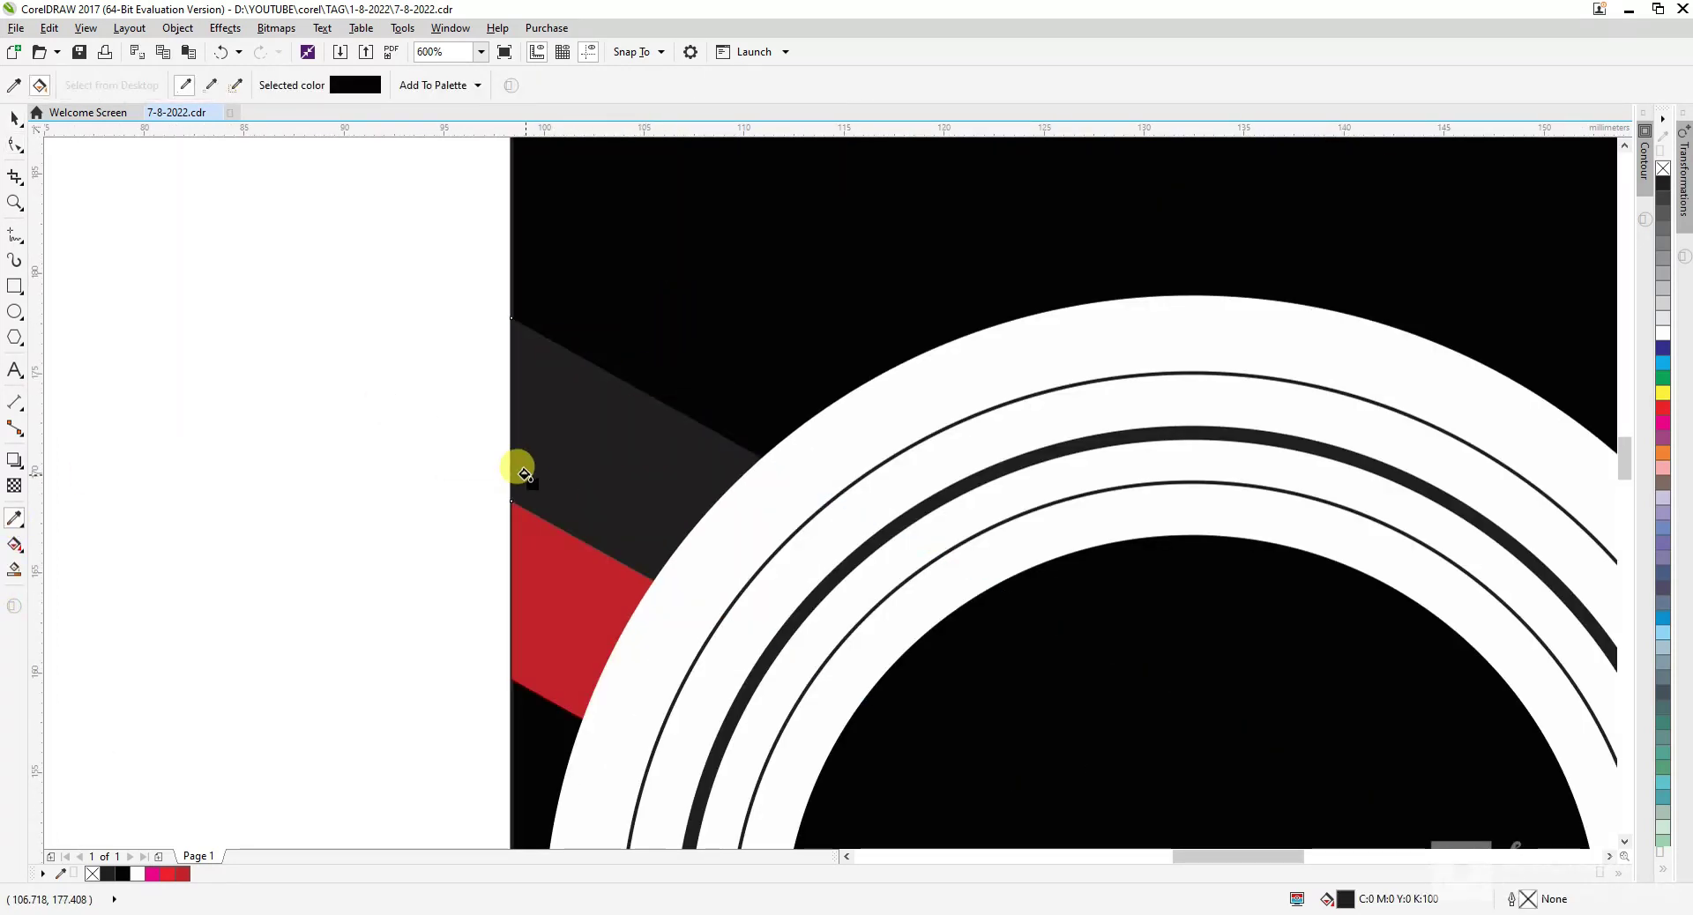
pyautogui.click(518, 463)
pyautogui.press('space')
pyautogui.click(405, 442)
# - Fill the tag background with 70% black
pyautogui.scroll(-1, 408, 448)
pyautogui.click(720, 329)
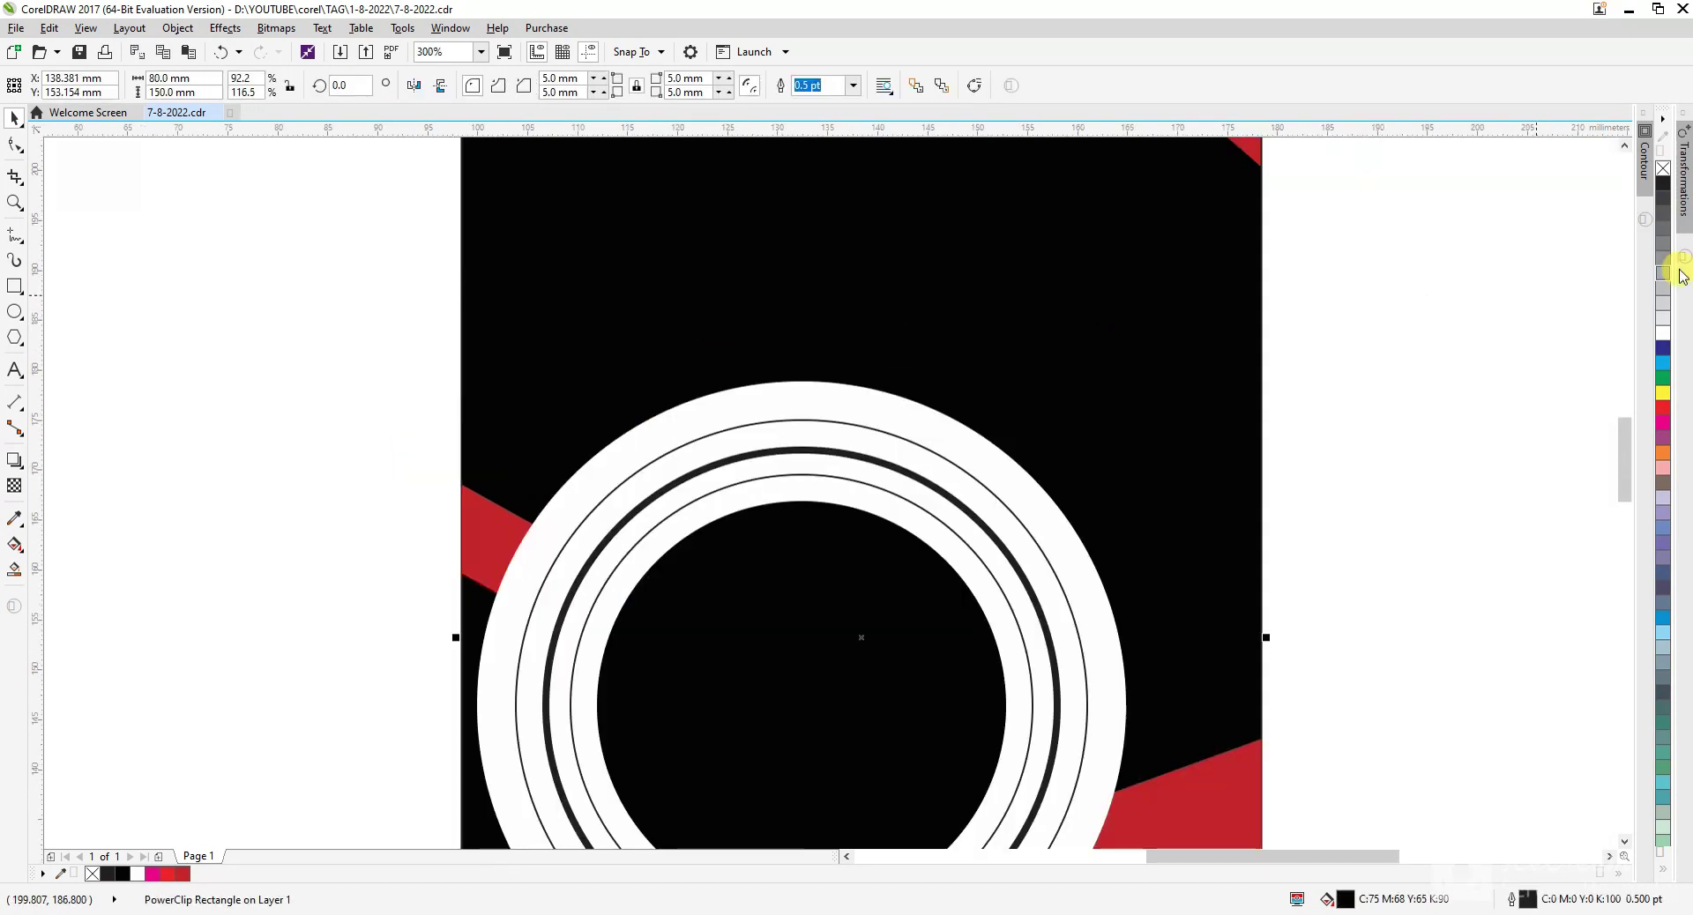
pyautogui.click(1666, 229)
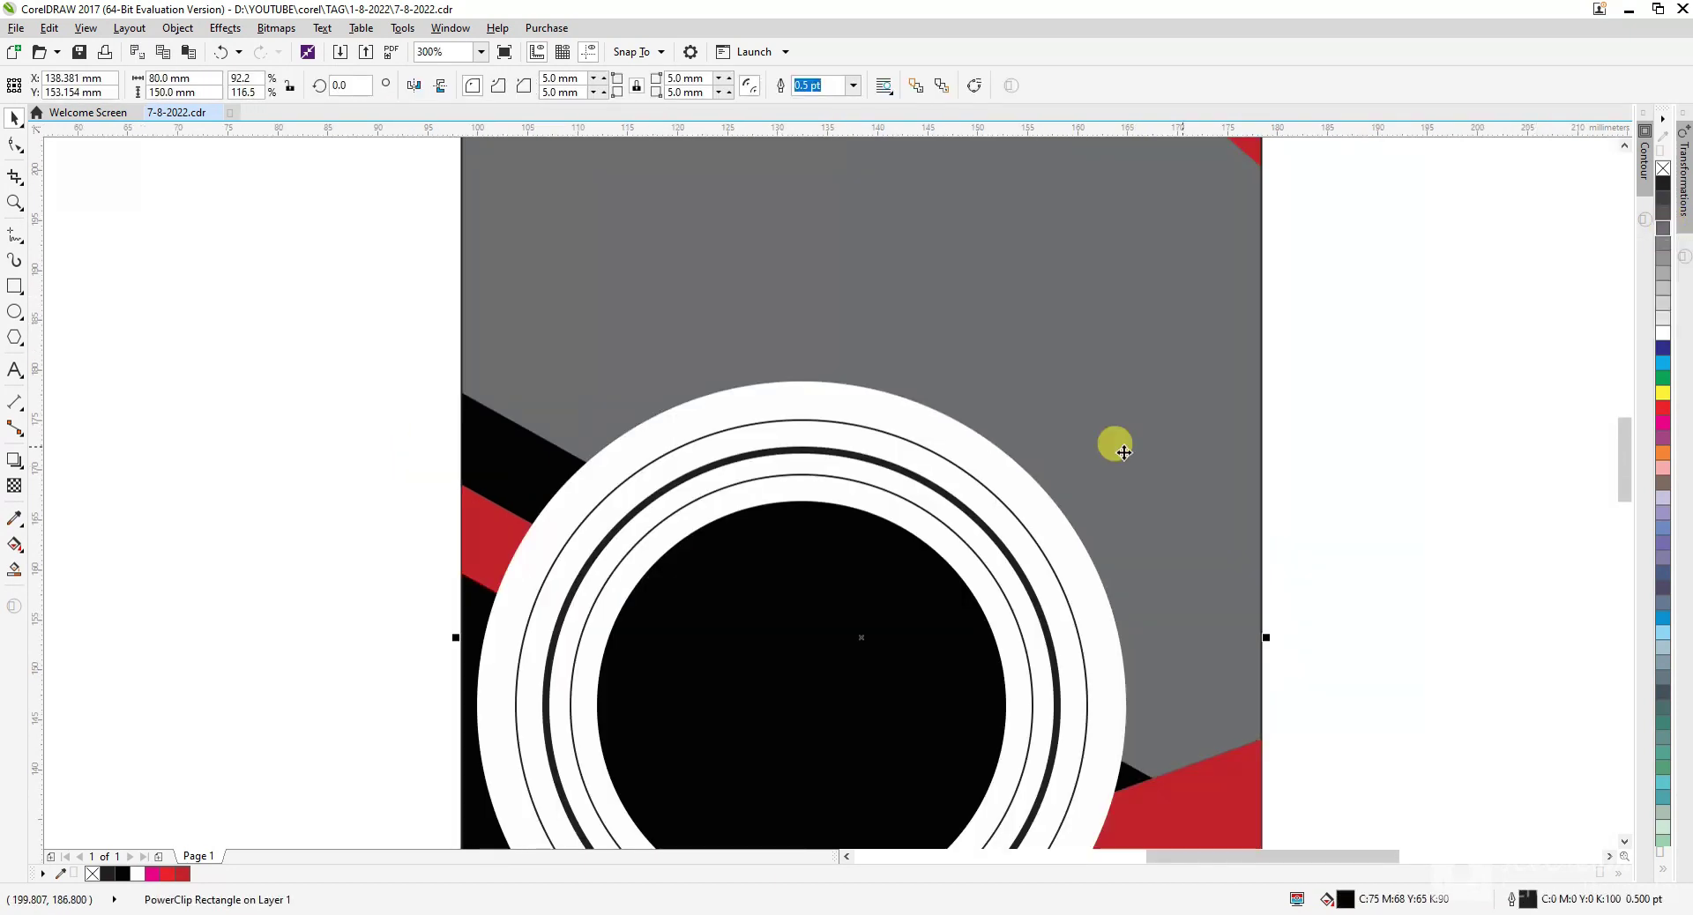
pyautogui.scroll(-2, 1197, 527)
pyautogui.click(1197, 527)
pyautogui.scroll(-2, 987, 432)
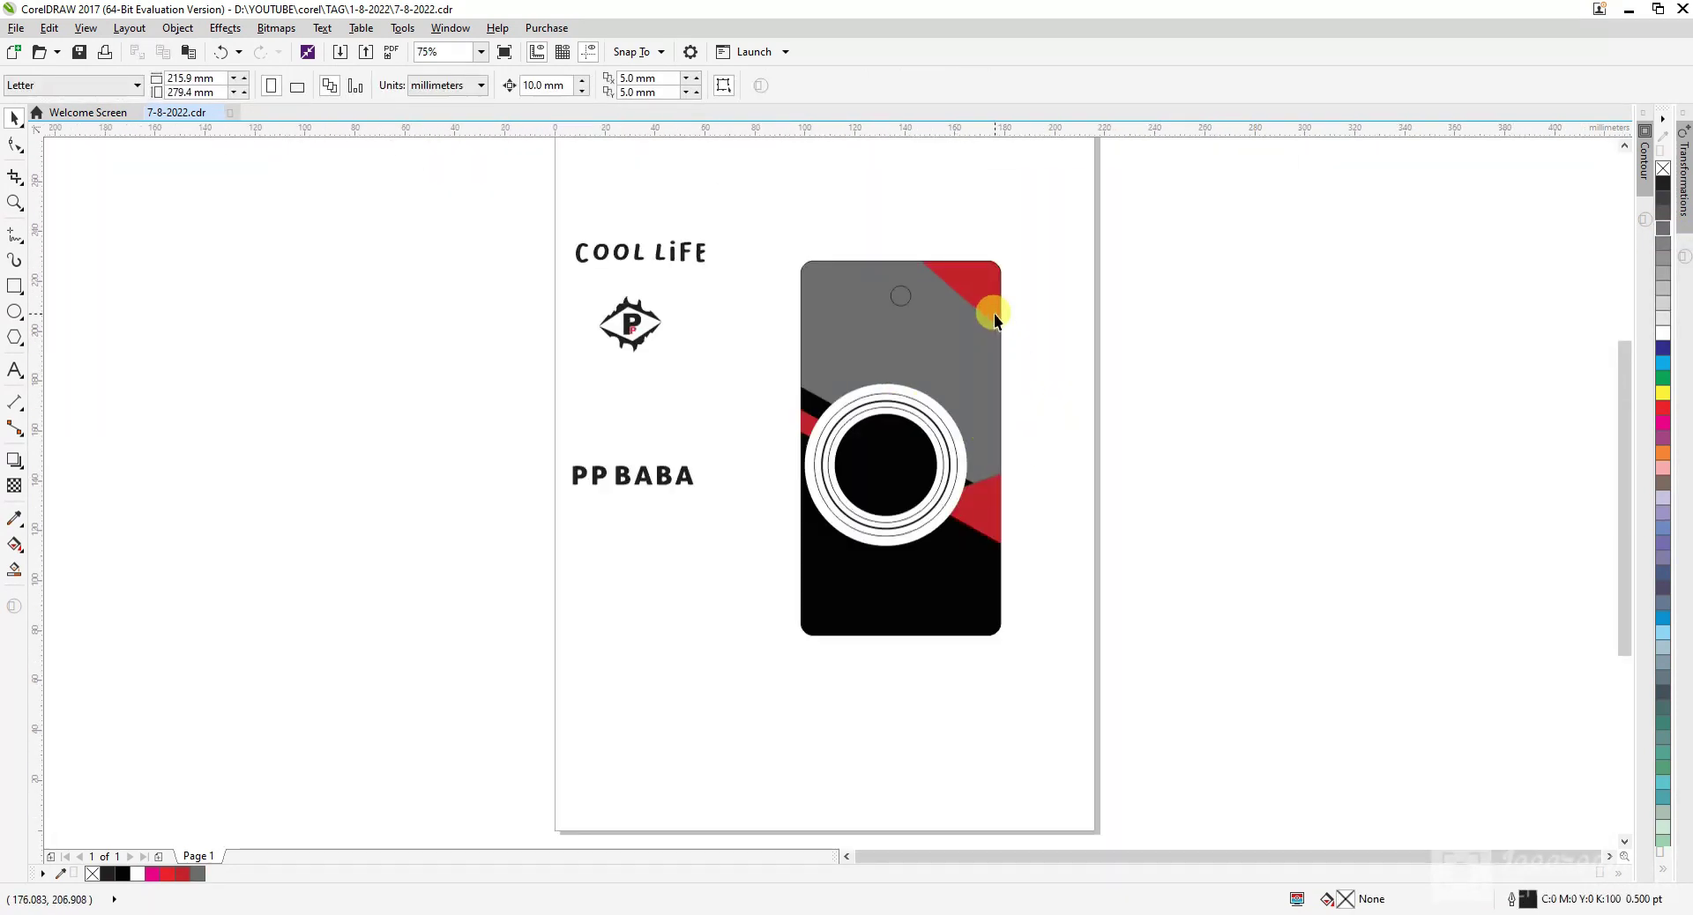
# - Fill the tag background with 90% black
pyautogui.scroll(2, 993, 315)
pyautogui.click(956, 307)
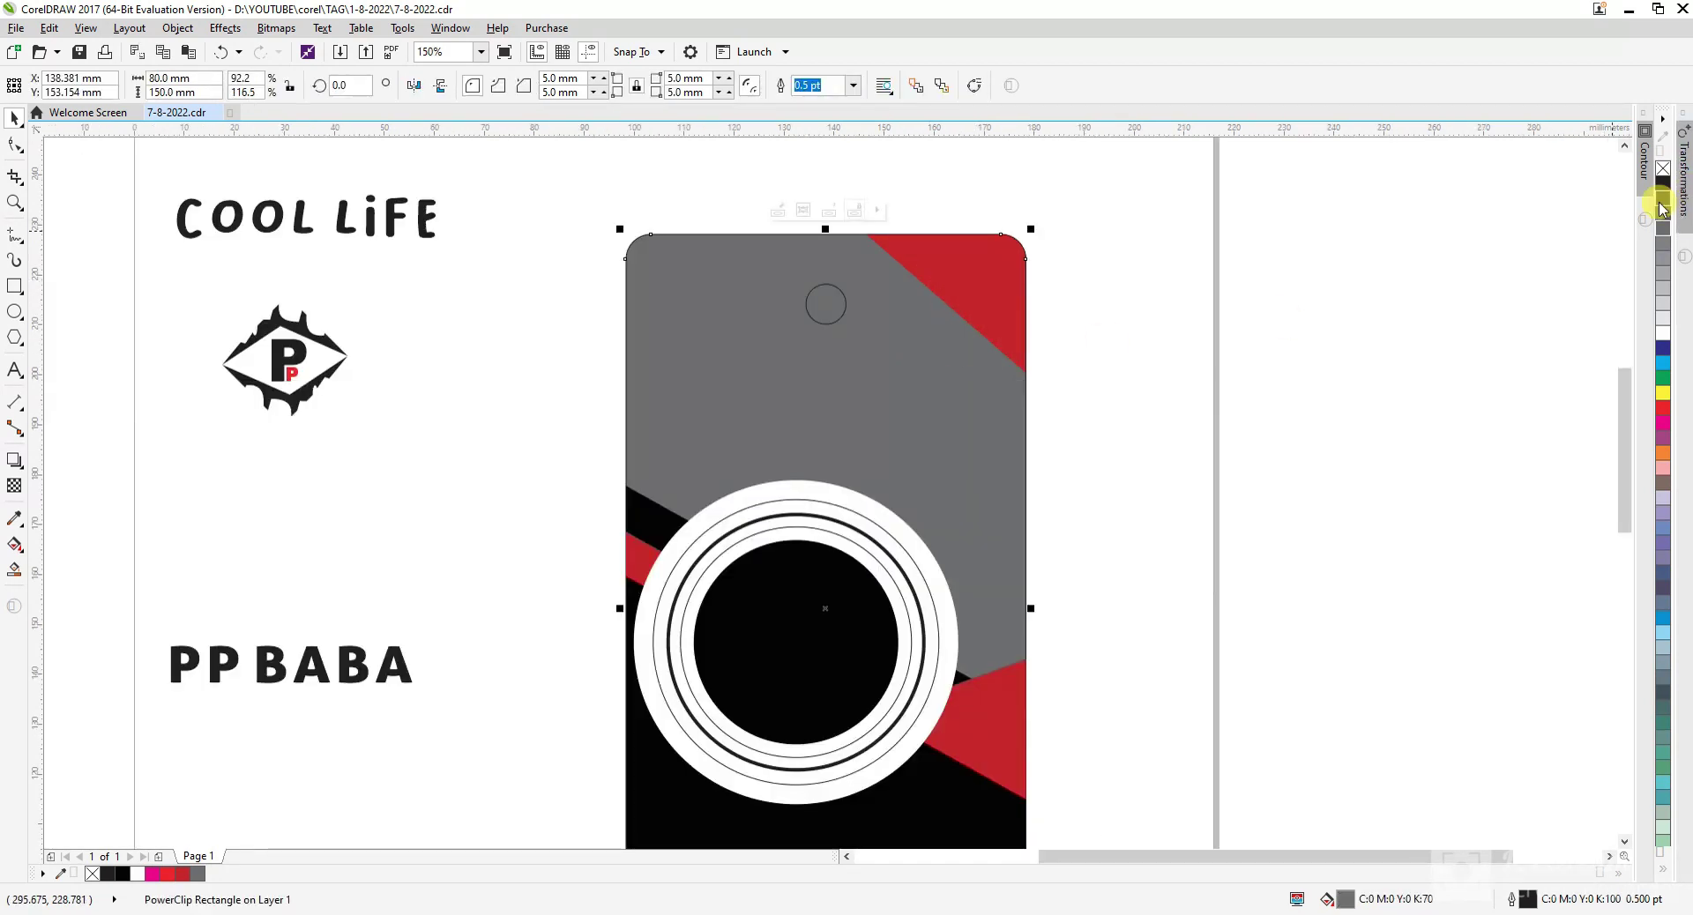
pyautogui.click(1663, 198)
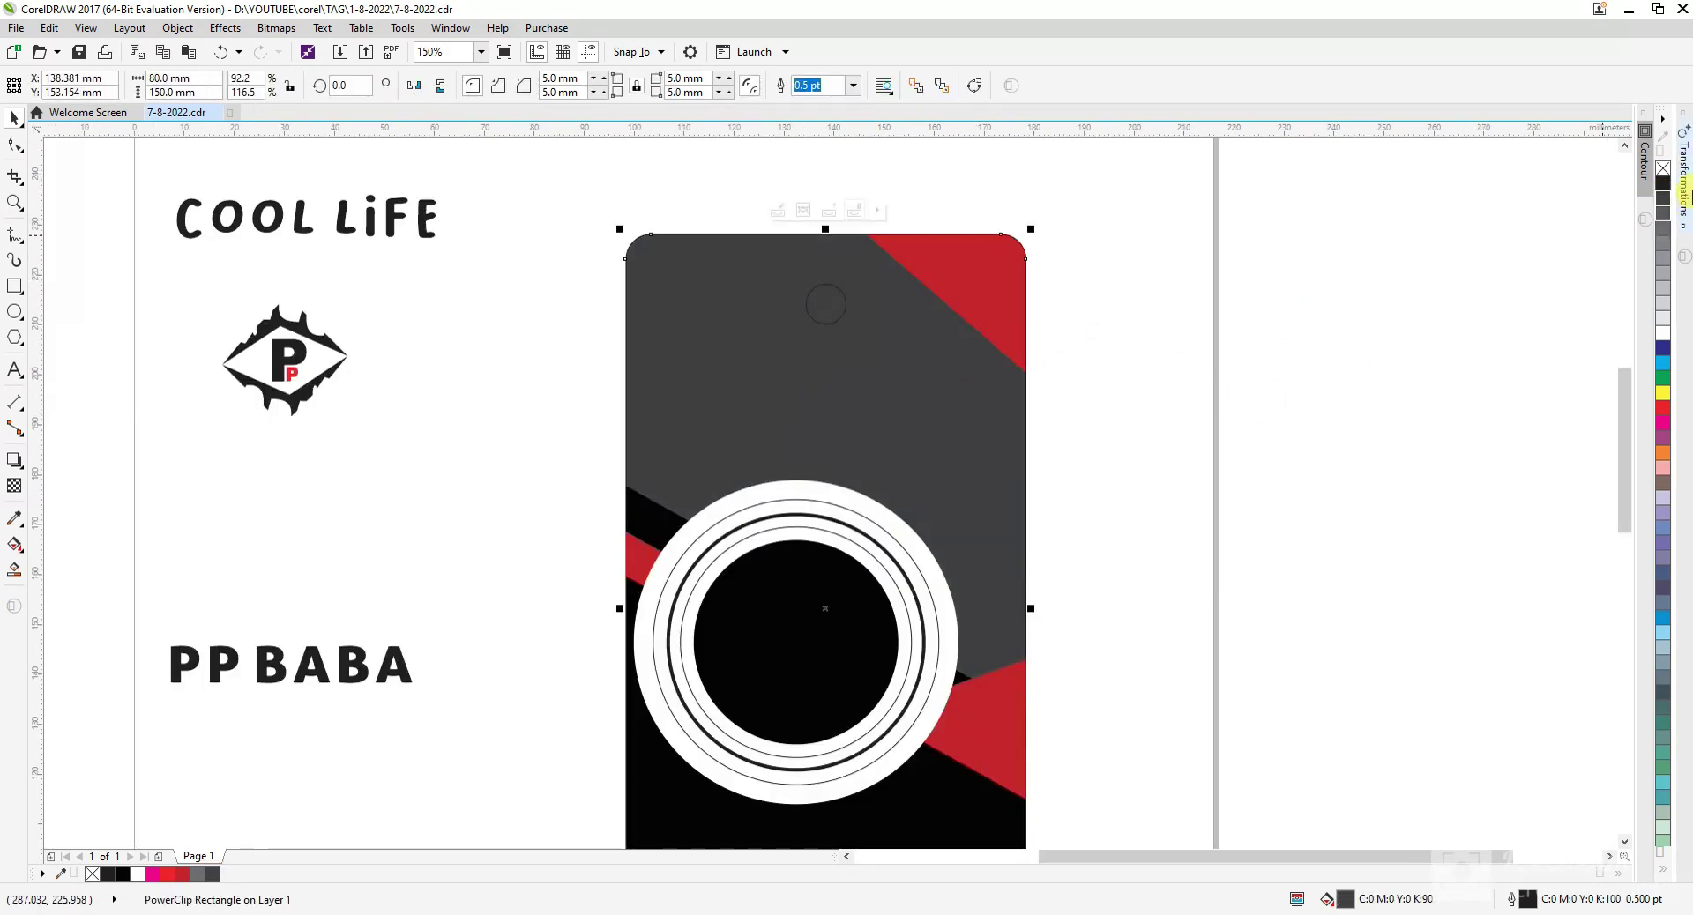
pyautogui.scroll(-2, 1072, 311)
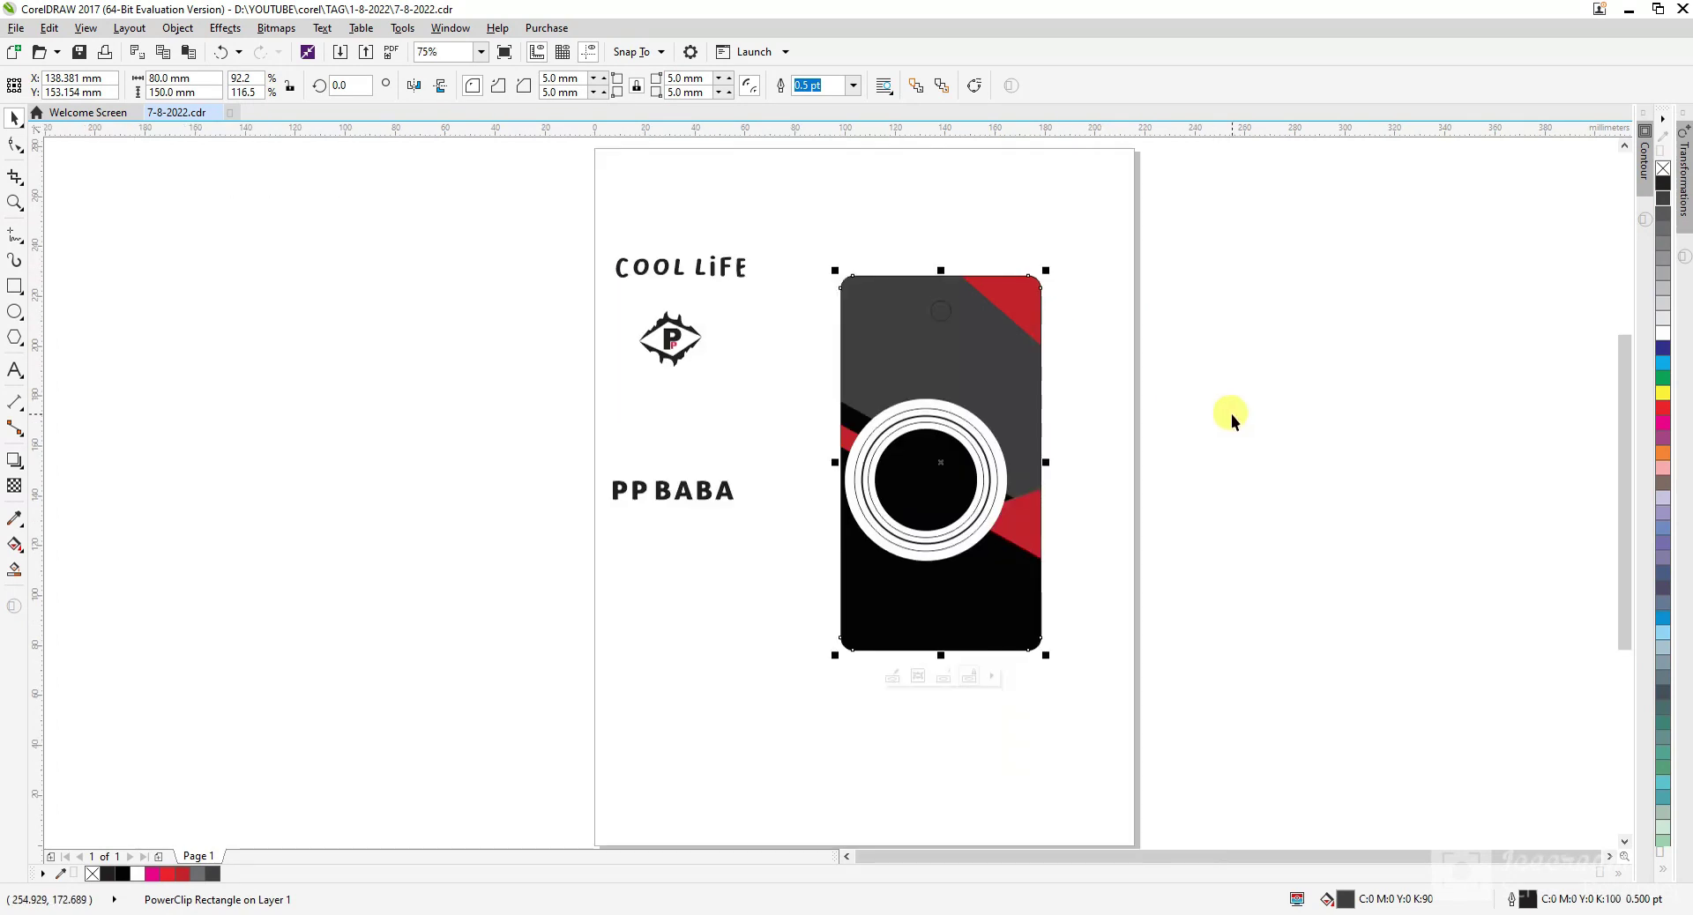
pyautogui.click(1231, 415)
pyautogui.scroll(2, 1092, 549)
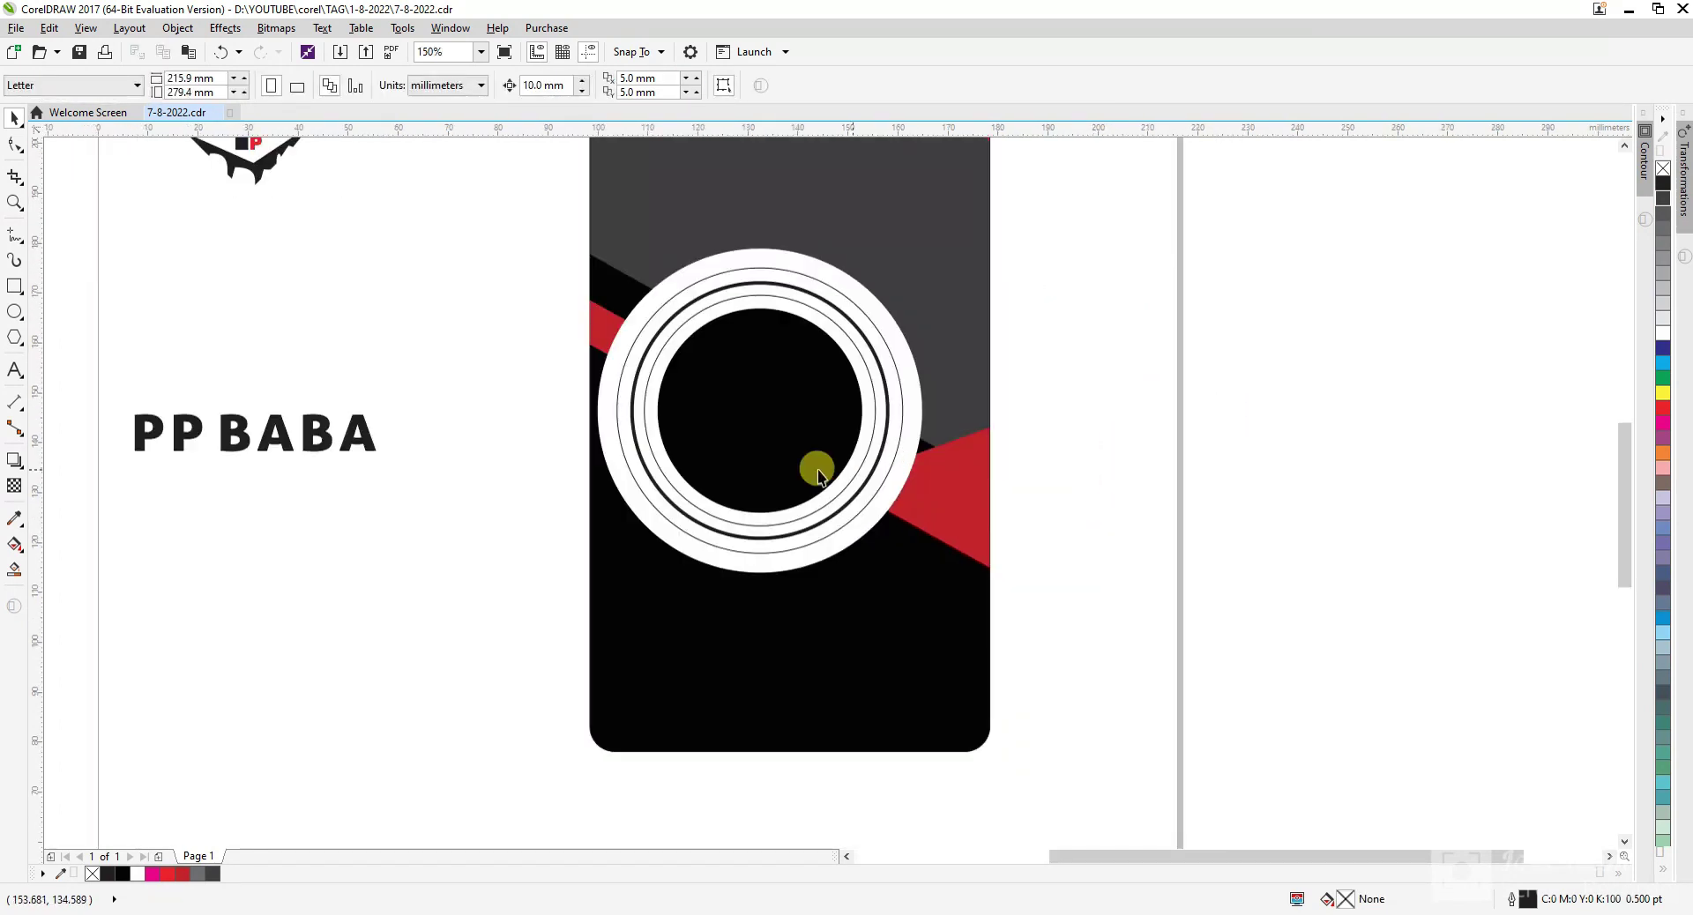
# - Move the PP BABA text onto the tag's lower black section and fill it with white
pyautogui.scroll(-2, 1038, 512)
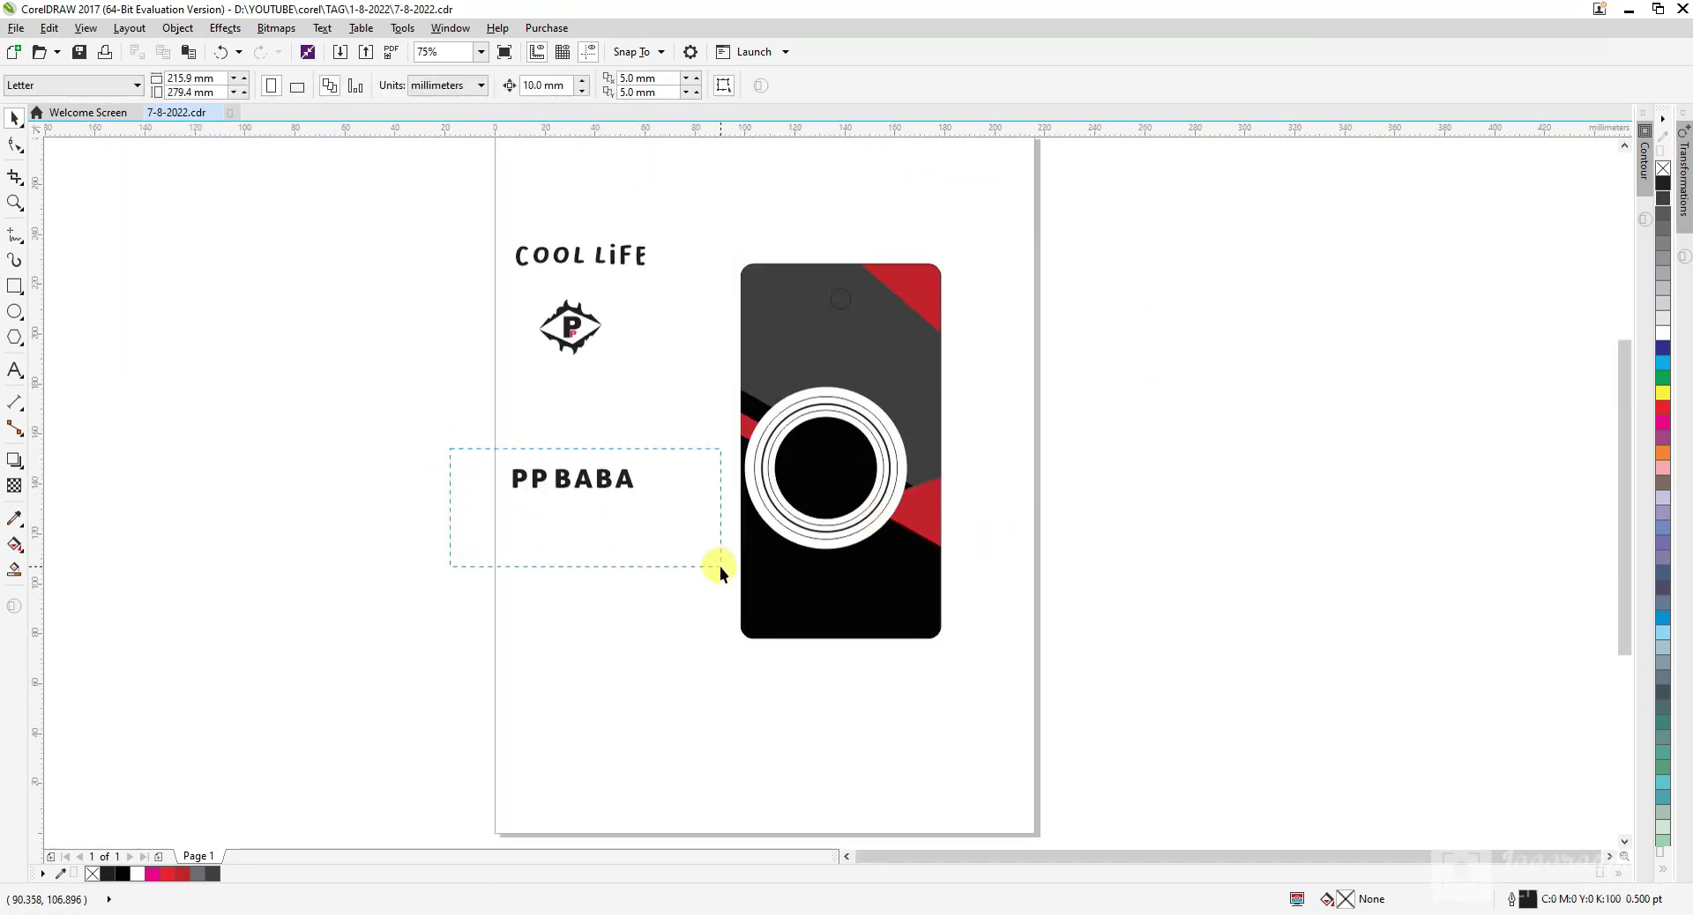
pyautogui.moveTo(719, 566); pyautogui.dragTo(720, 566)
pyautogui.moveTo(585, 480); pyautogui.dragTo(880, 601)
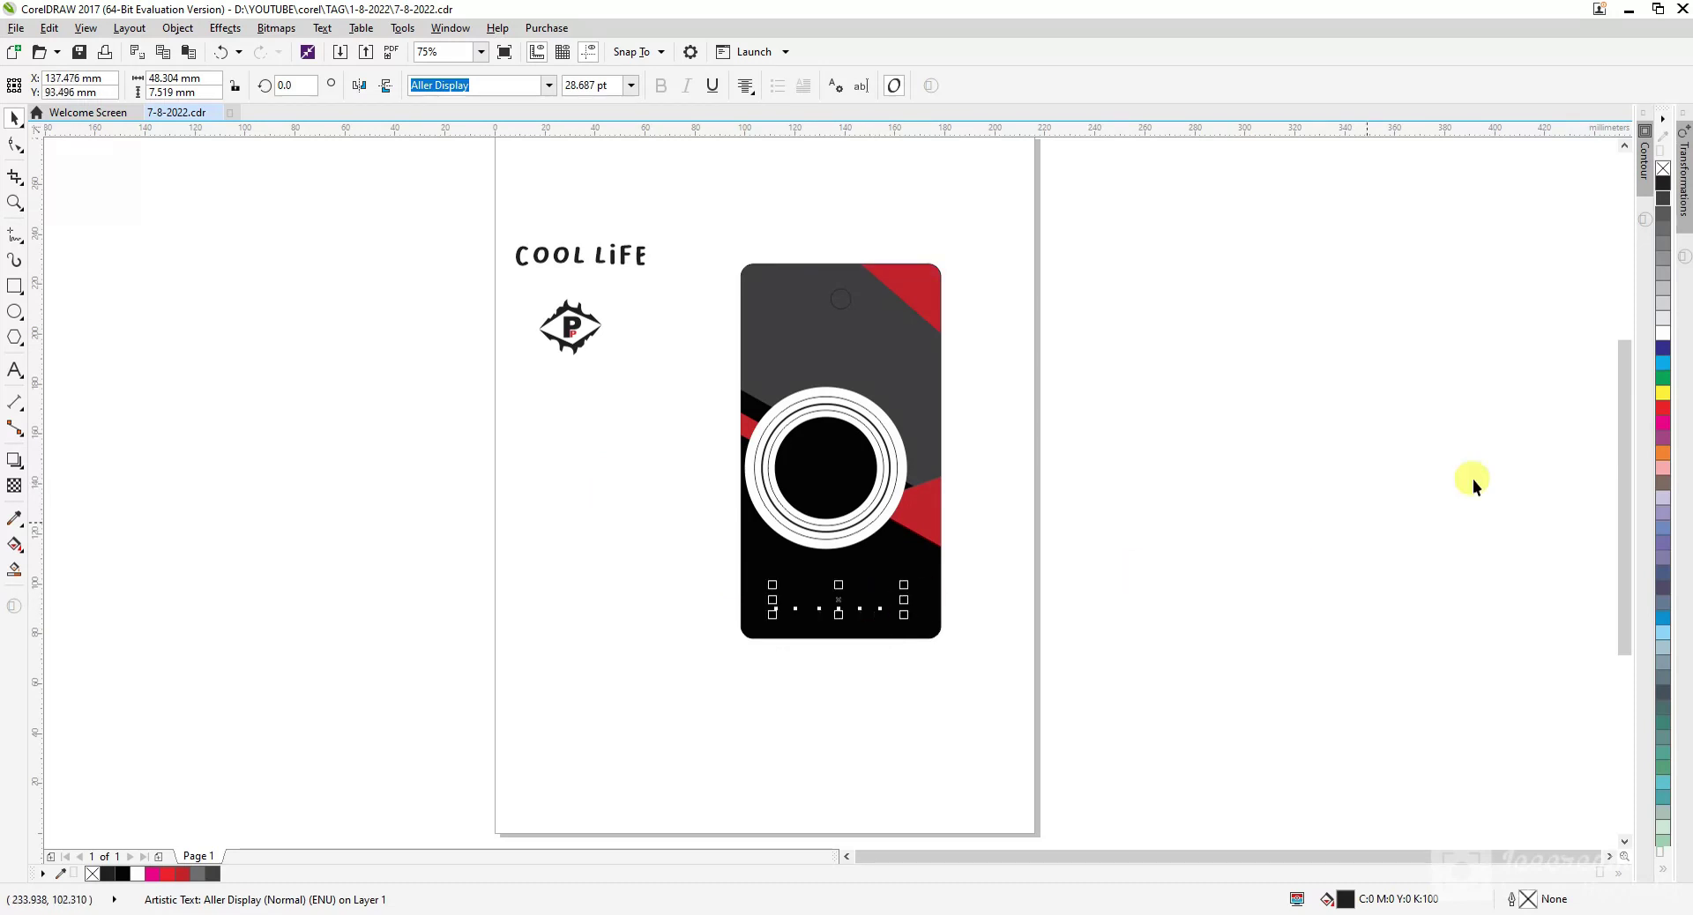
pyautogui.click(1663, 330)
# - Centre the PP BABA text horizontally on the tag
pyautogui.moveTo(521, 570); pyautogui.dragTo(1046, 655)
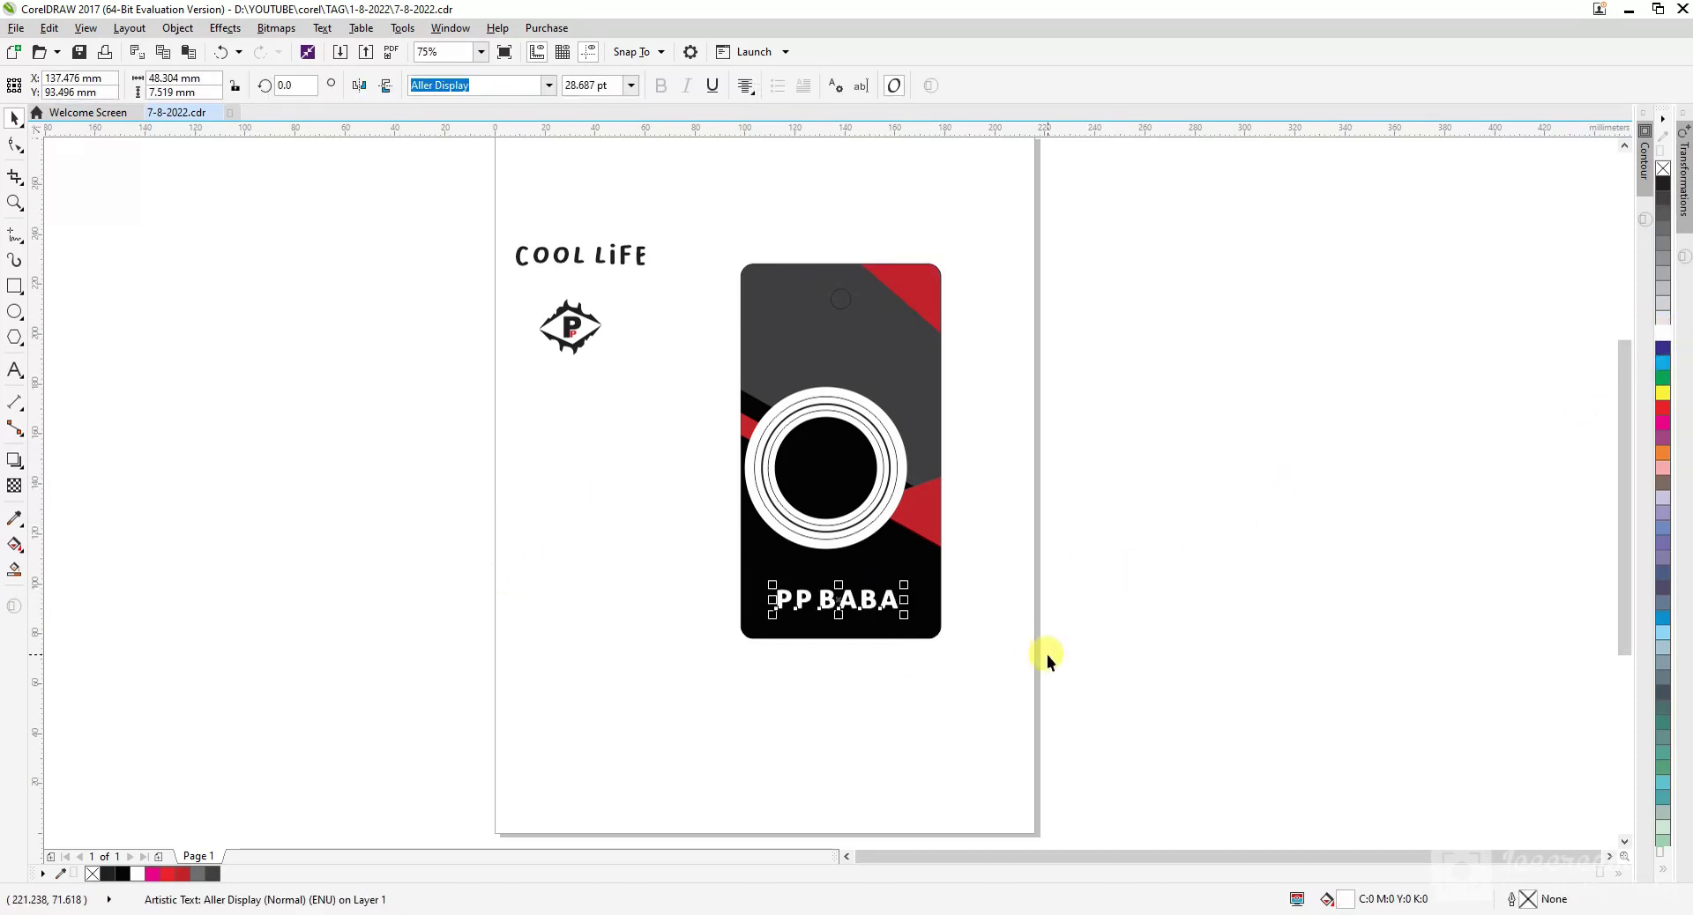
pyautogui.click(876, 578)
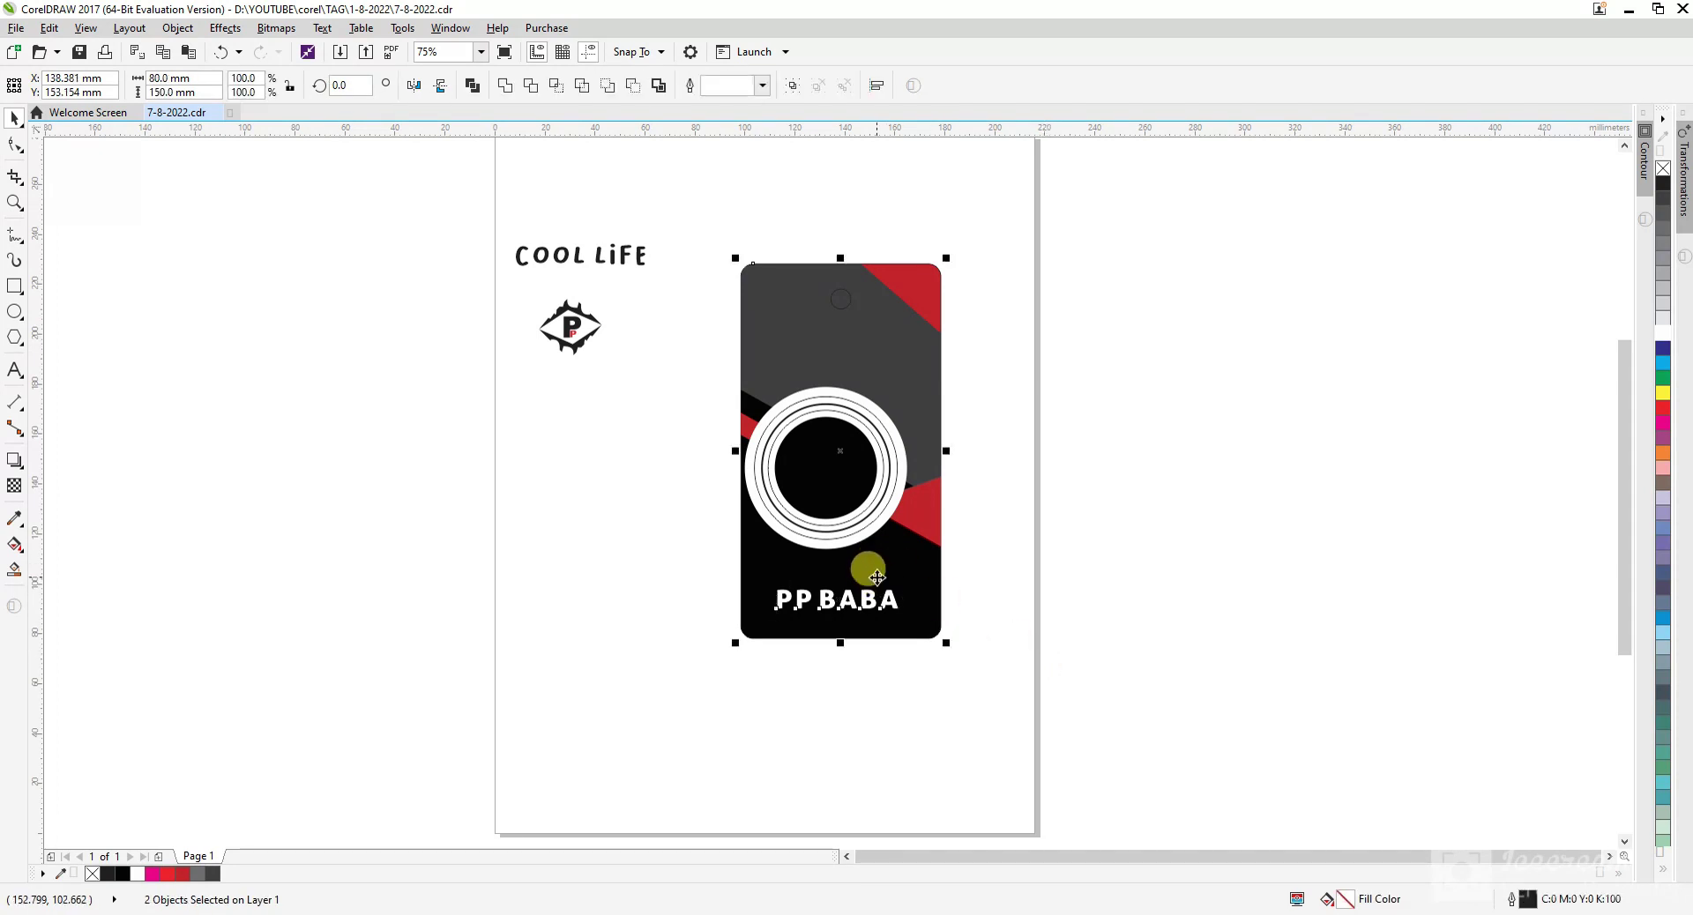
pyautogui.click(1040, 608)
# - Enlarge the PP BABA text to about 61.3 mm wide and move it slightly up towards the circles
pyautogui.scroll(2, 926, 630)
pyautogui.click(849, 561)
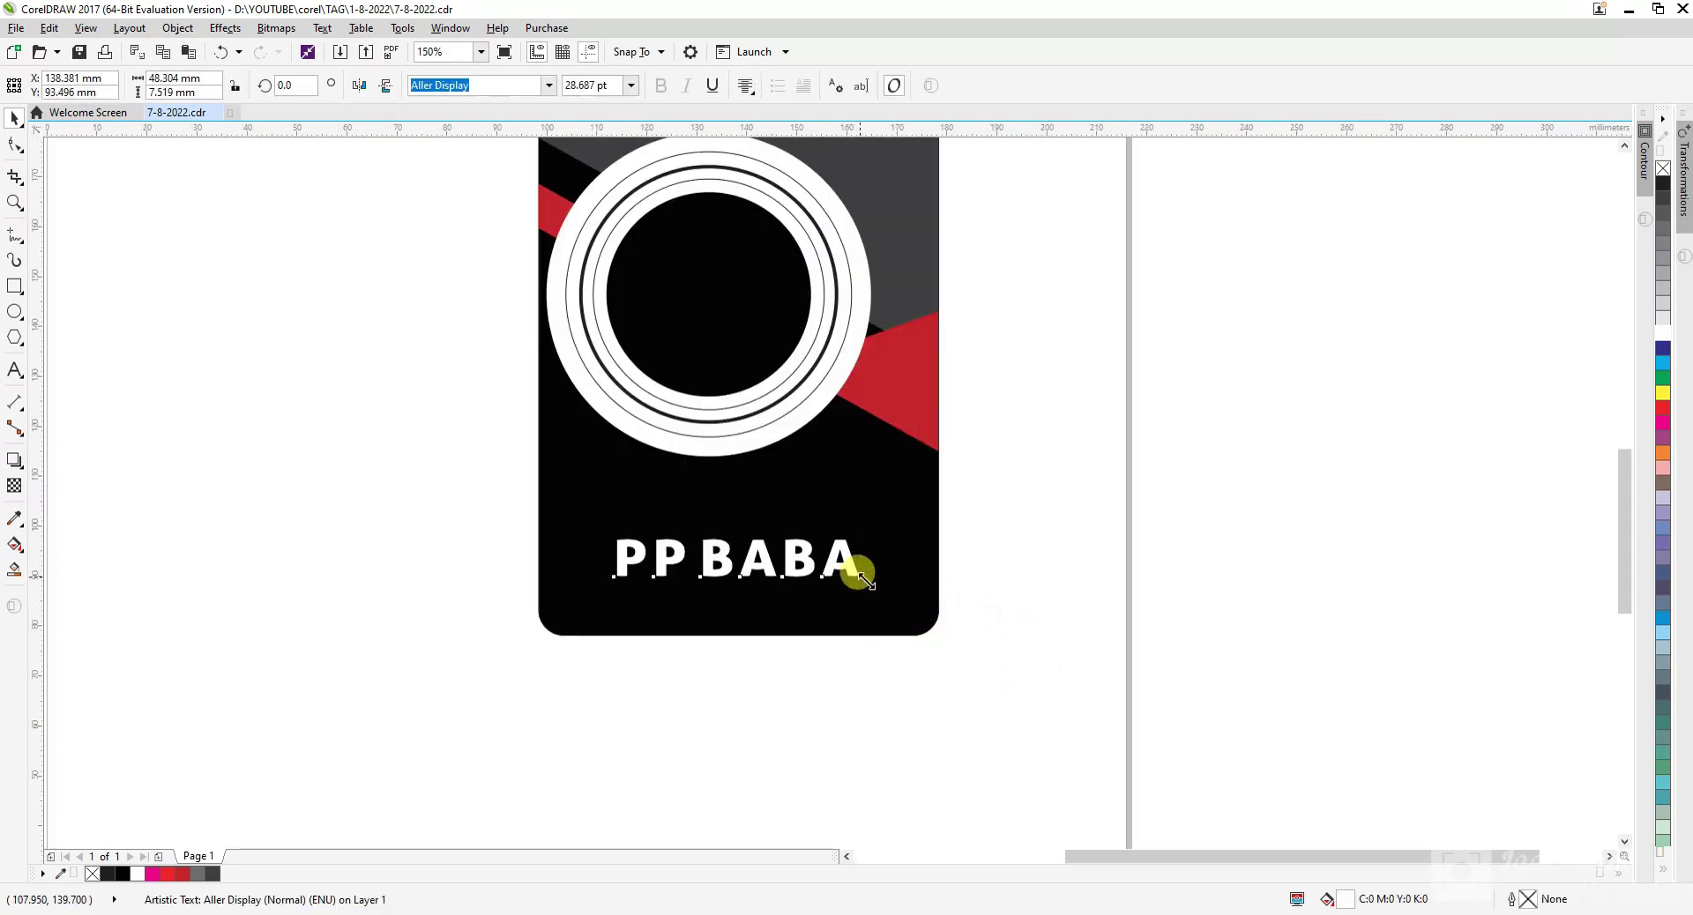
pyautogui.moveTo(864, 584); pyautogui.dragTo(896, 589)
pyautogui.click(974, 637)
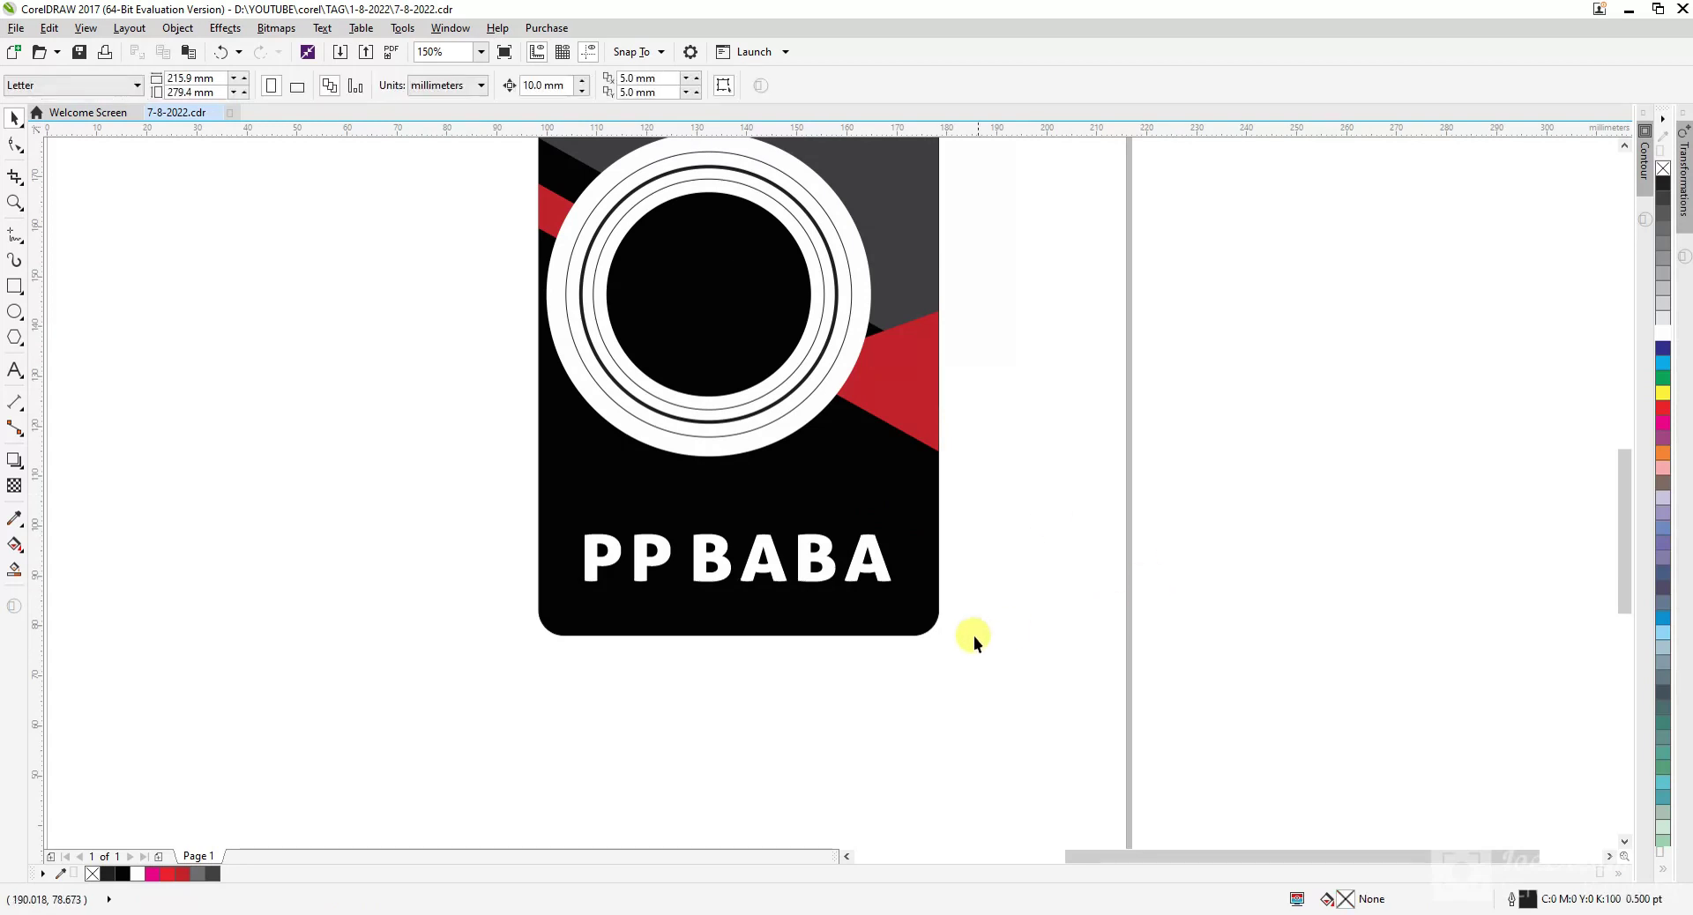
pyautogui.scroll(-3, 970, 631)
pyautogui.scroll(3, 965, 627)
pyautogui.moveTo(917, 609); pyautogui.dragTo(913, 579)
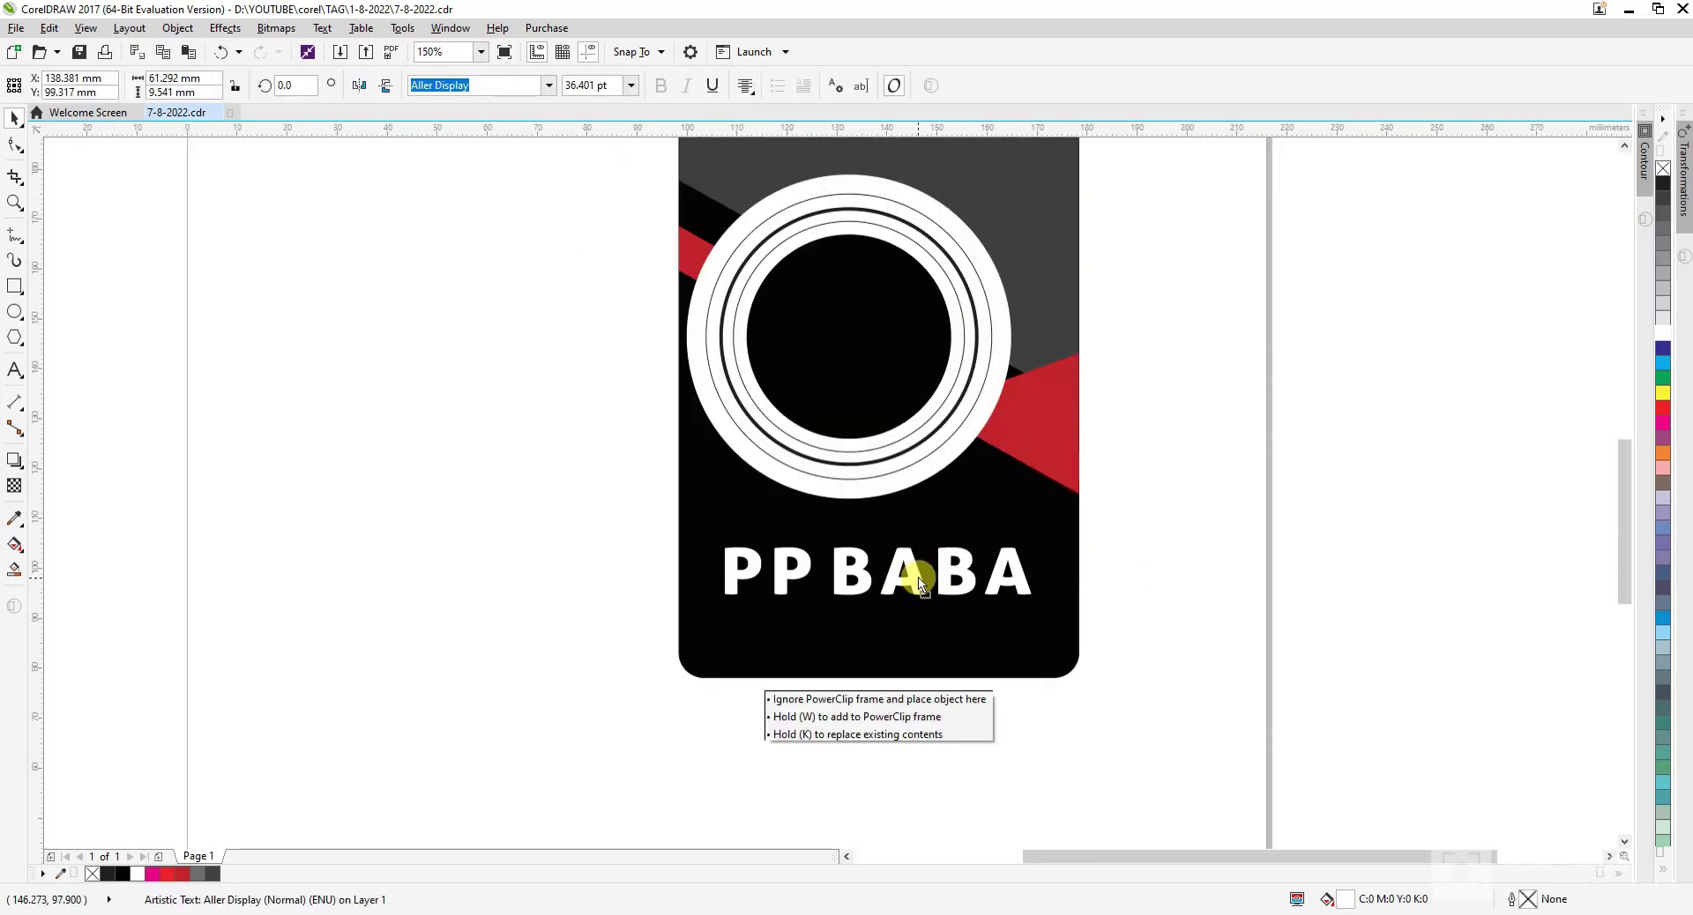
# - Add the artistic text JEANS in 24 pt Arial on the empty page area beside the tag
pyautogui.click(122, 517)
pyautogui.click(14, 366)
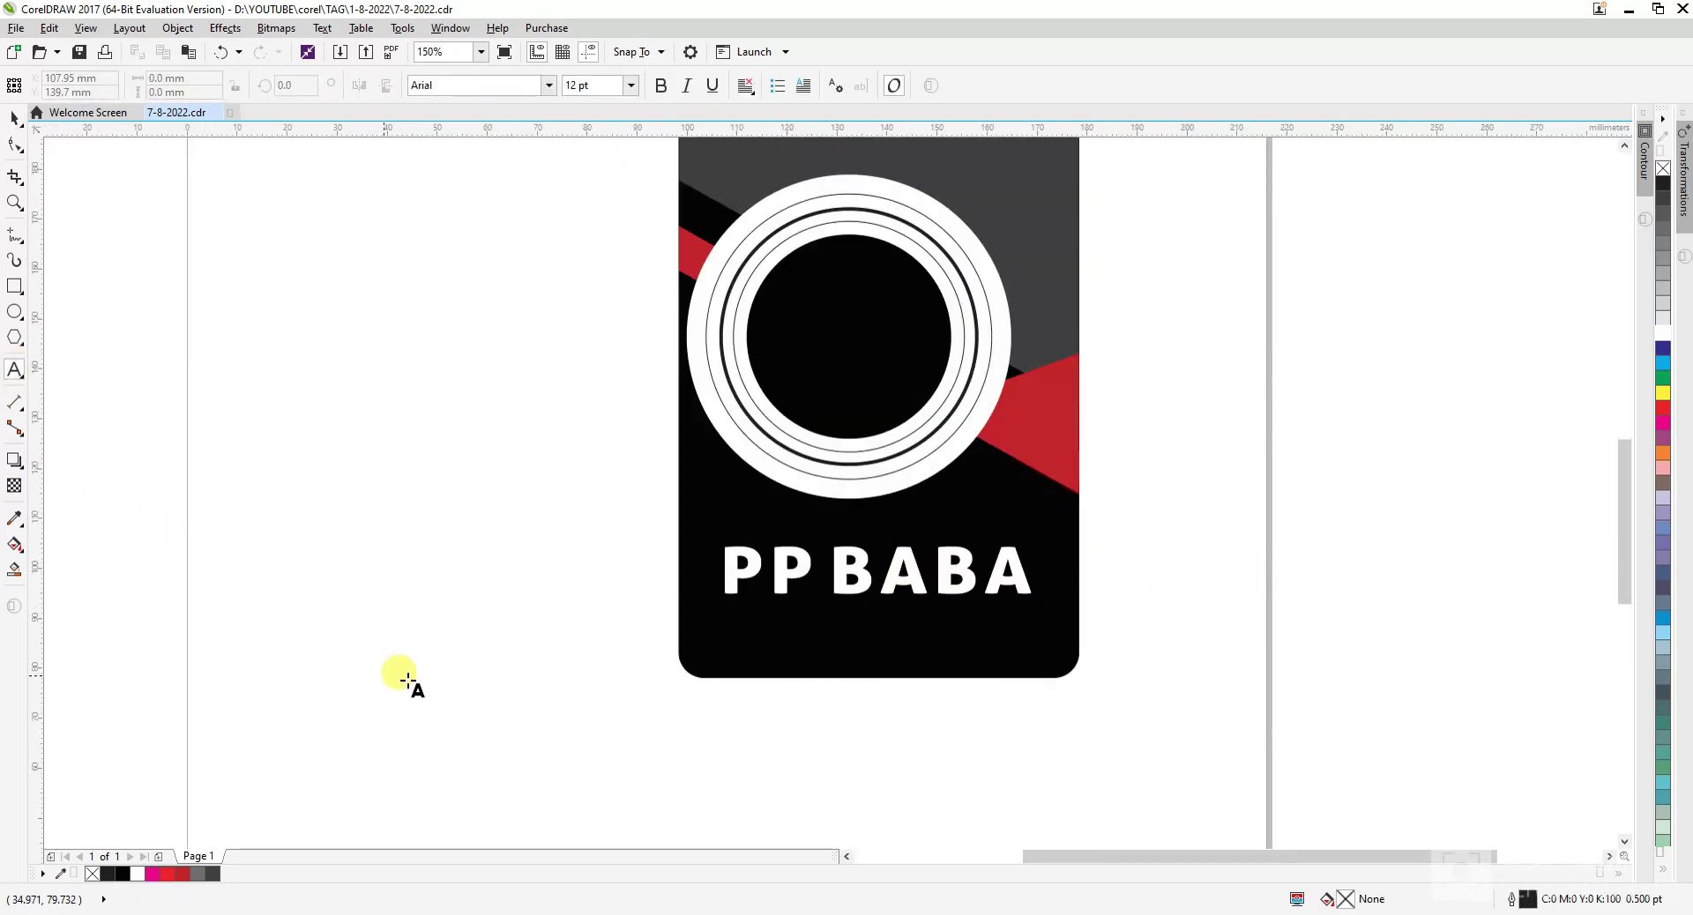
pyautogui.click(410, 676)
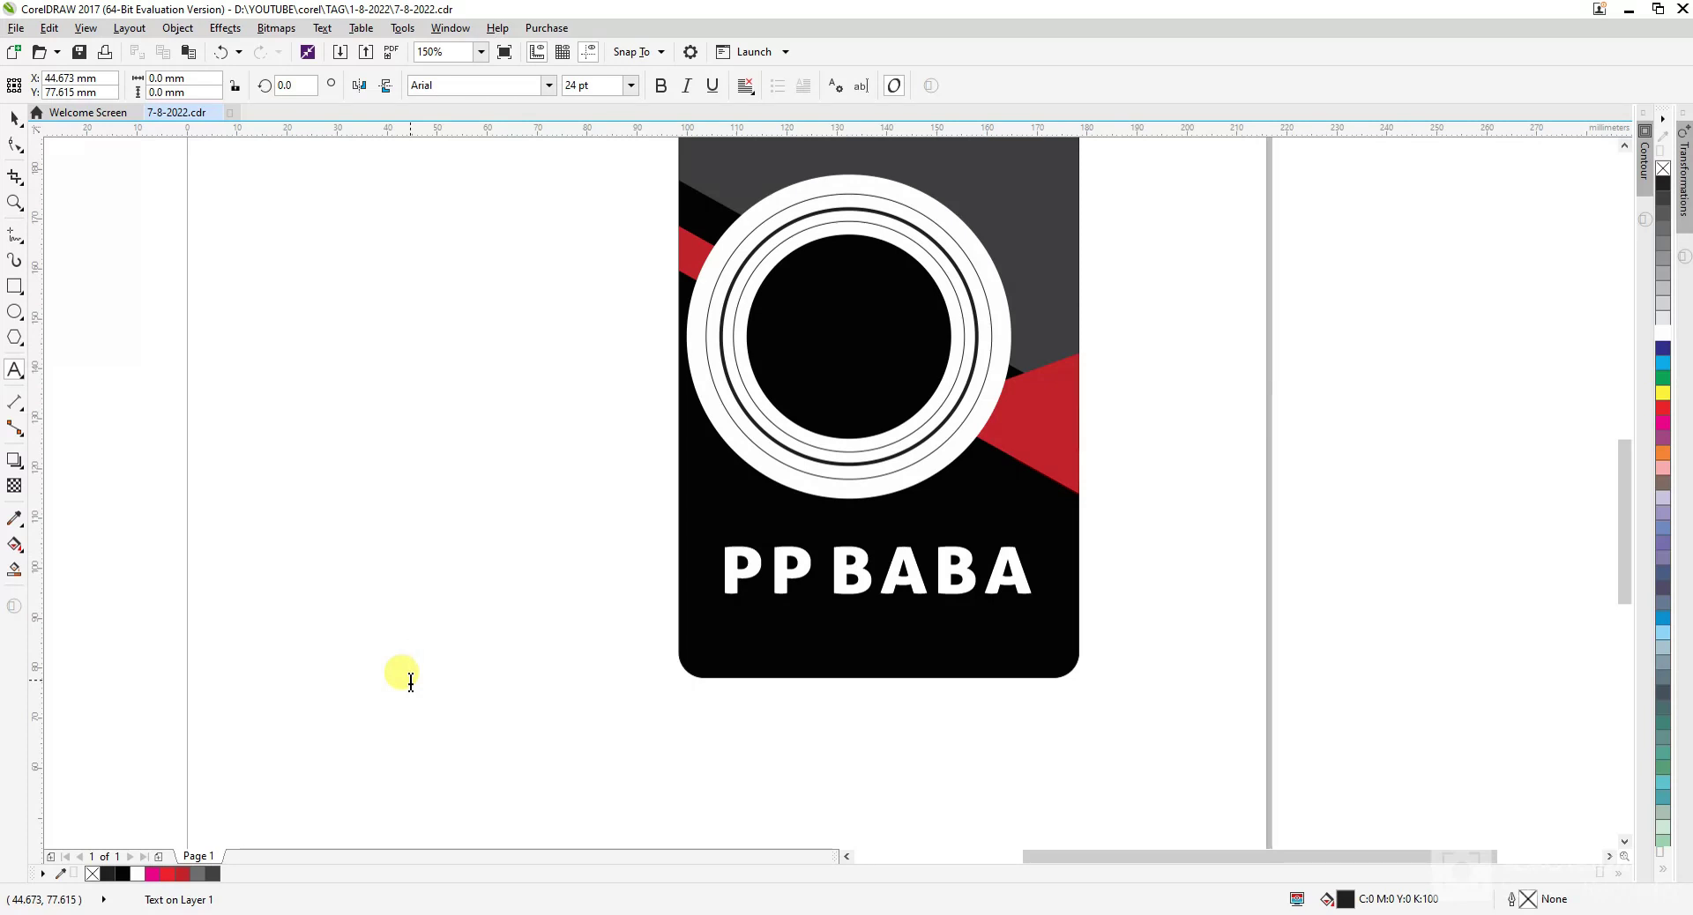
pyautogui.press('Escape')
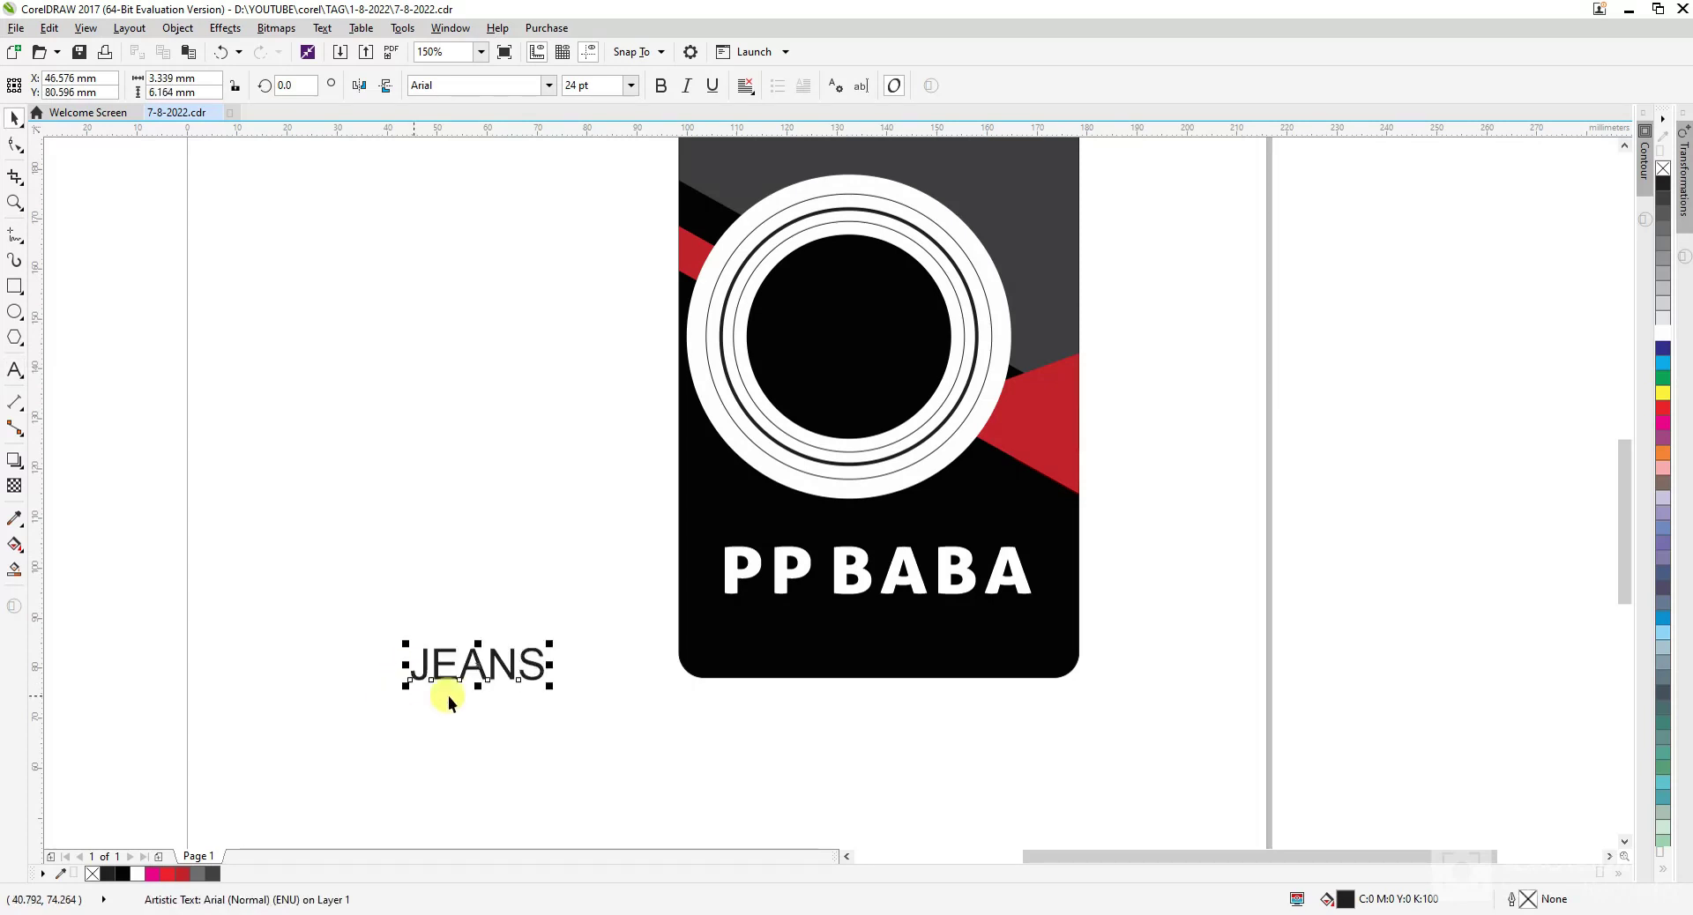
# - Move the JEANS text below the right end of PP BABA and fill it with white
pyautogui.moveTo(511, 668); pyautogui.dragTo(1000, 624)
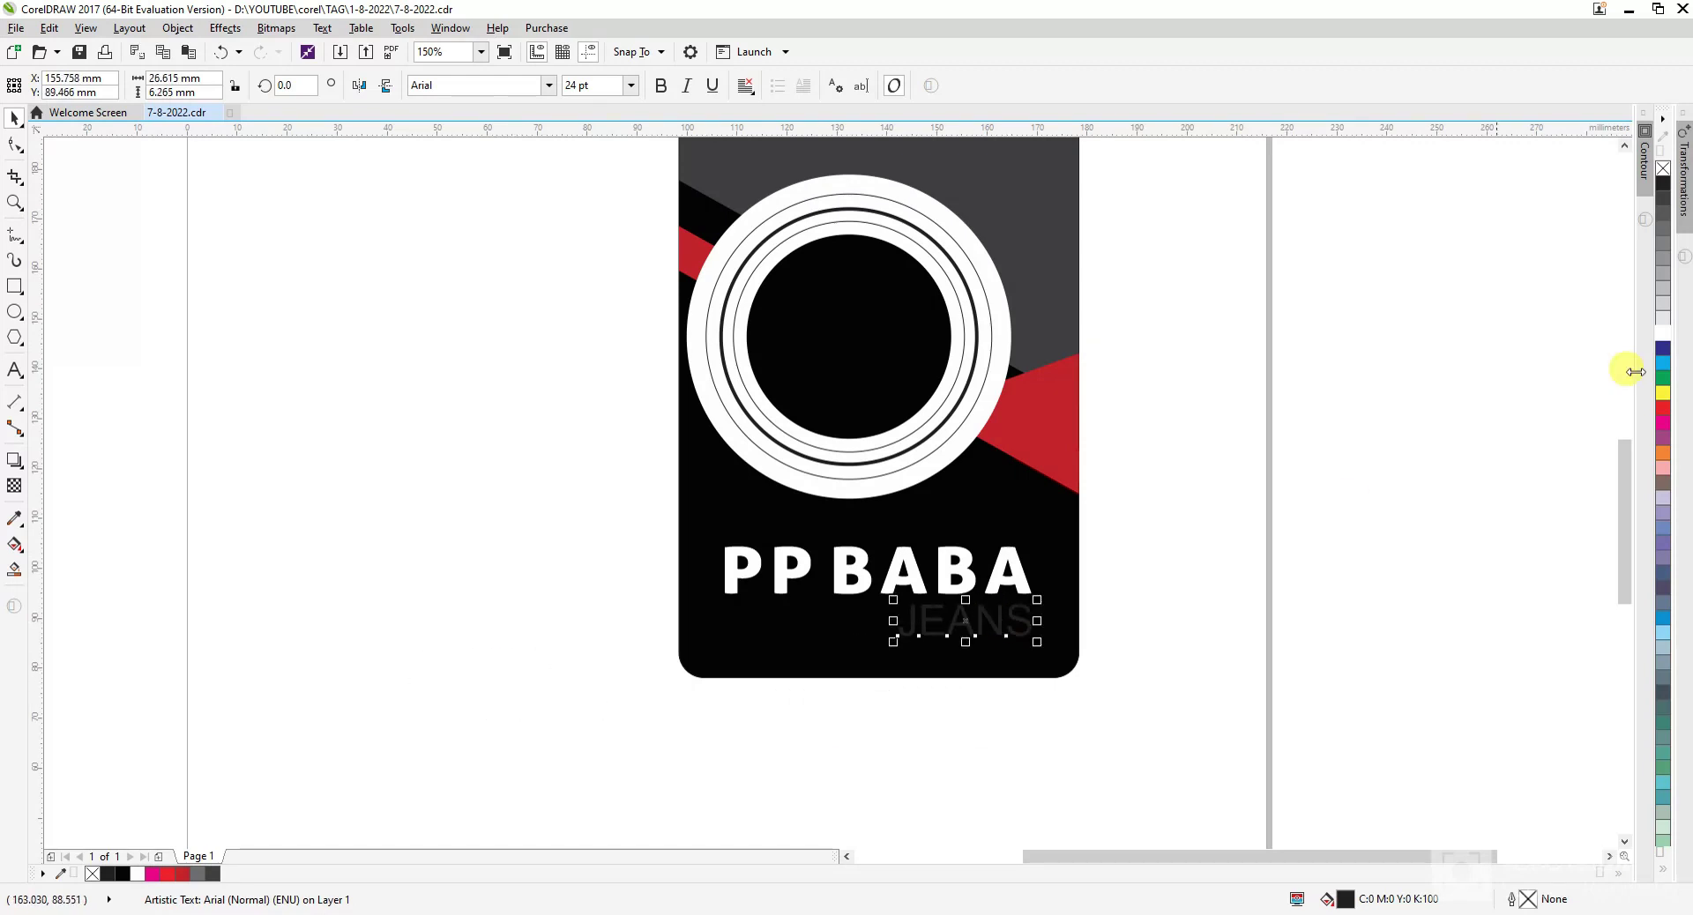
pyautogui.click(1667, 335)
pyautogui.scroll(2, 966, 648)
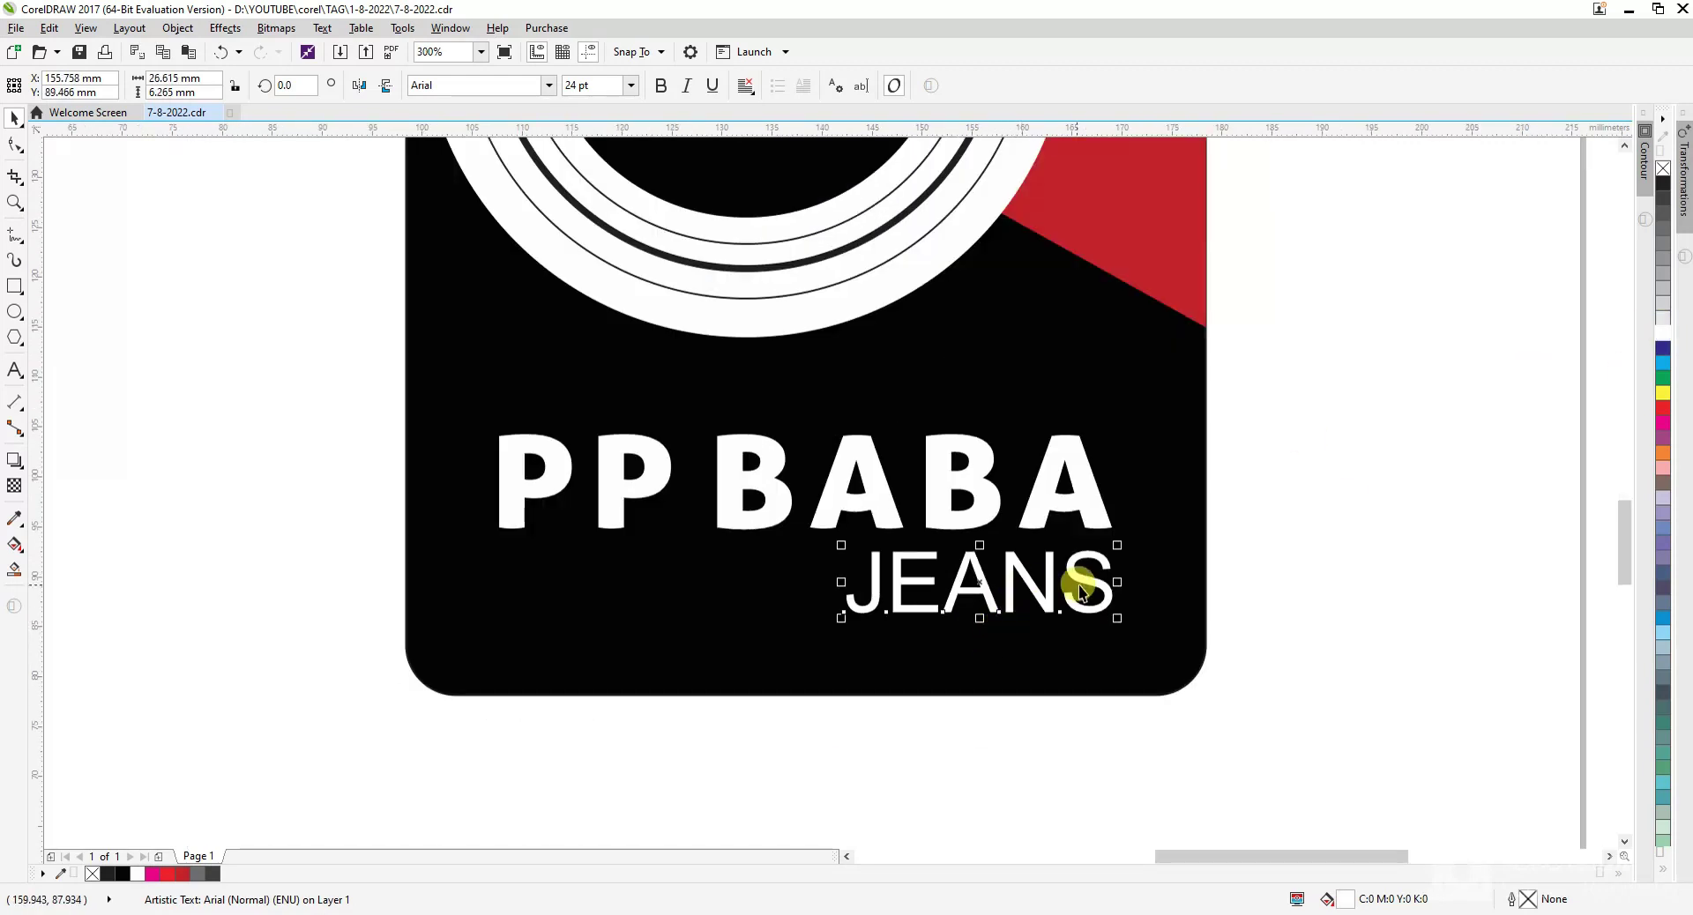
# - Reduce the JEANS text to about 13.3 pt and widen its letter spacing
pyautogui.press('F10')
pyautogui.moveTo(1118, 619)
pyautogui.mouseDown()
pyautogui.moveTo(1270, 611)
pyautogui.moveTo(1108, 606)
pyautogui.moveTo(1103, 626)
pyautogui.mouseUp()
pyautogui.press('space')
# - Align the right edge of the JEANS text with the right edge of PP BABA
pyautogui.keyDown('shift'); pyautogui.click(1085, 503); pyautogui.keyUp('shift')
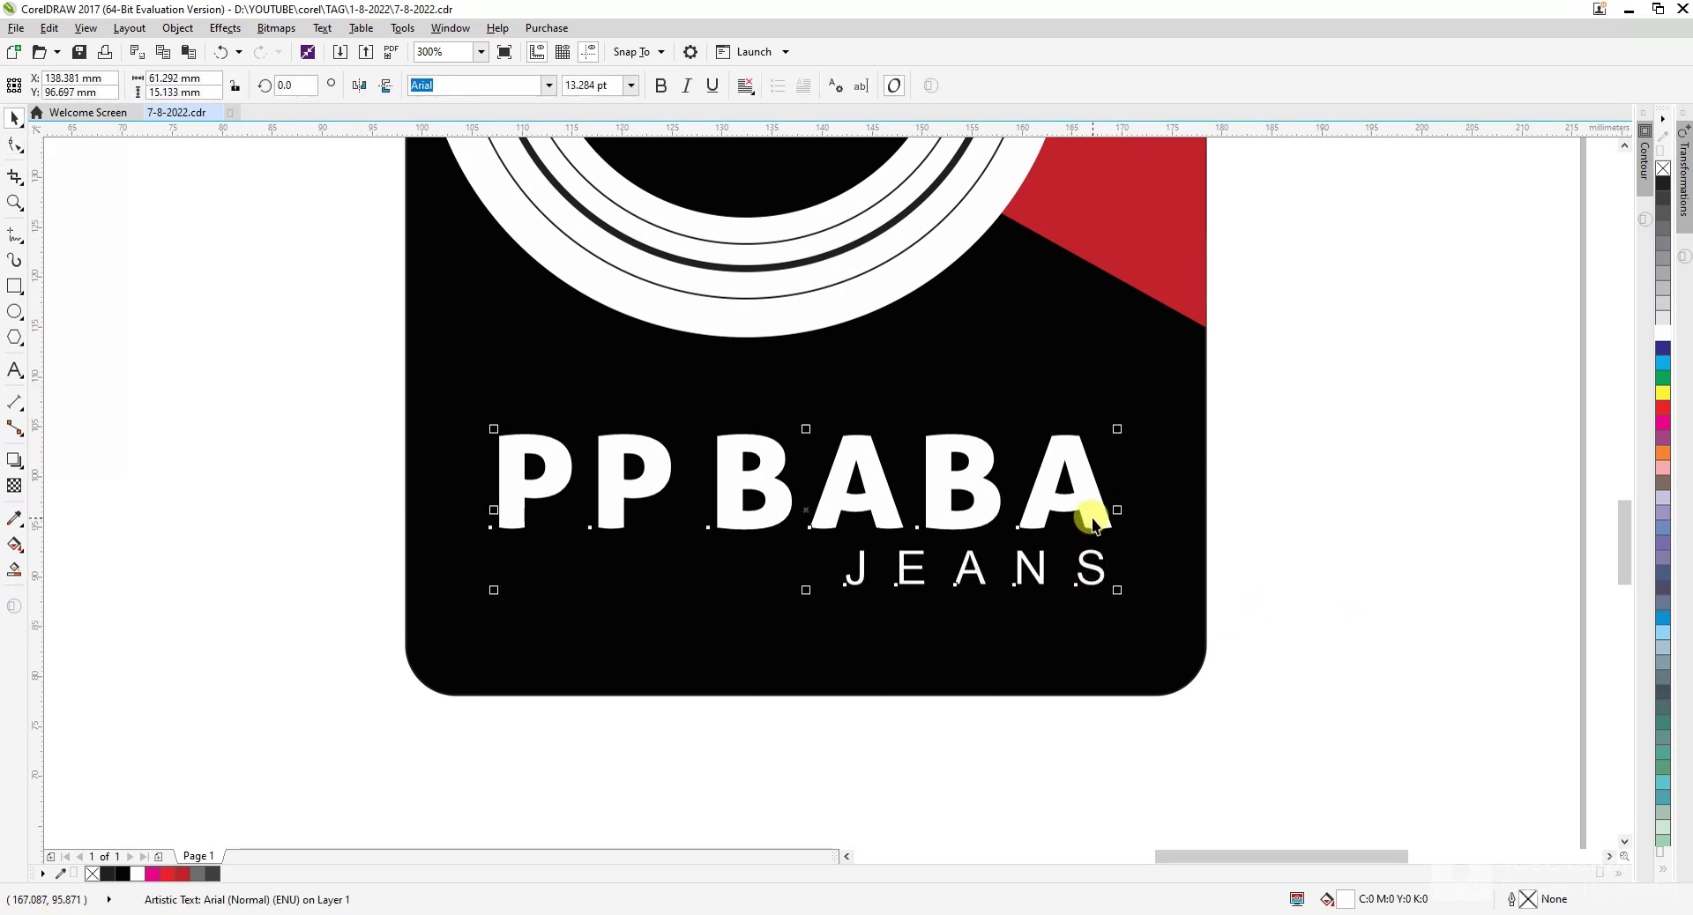
pyautogui.press('t')
pyautogui.hotkey('ctrl', 'z')
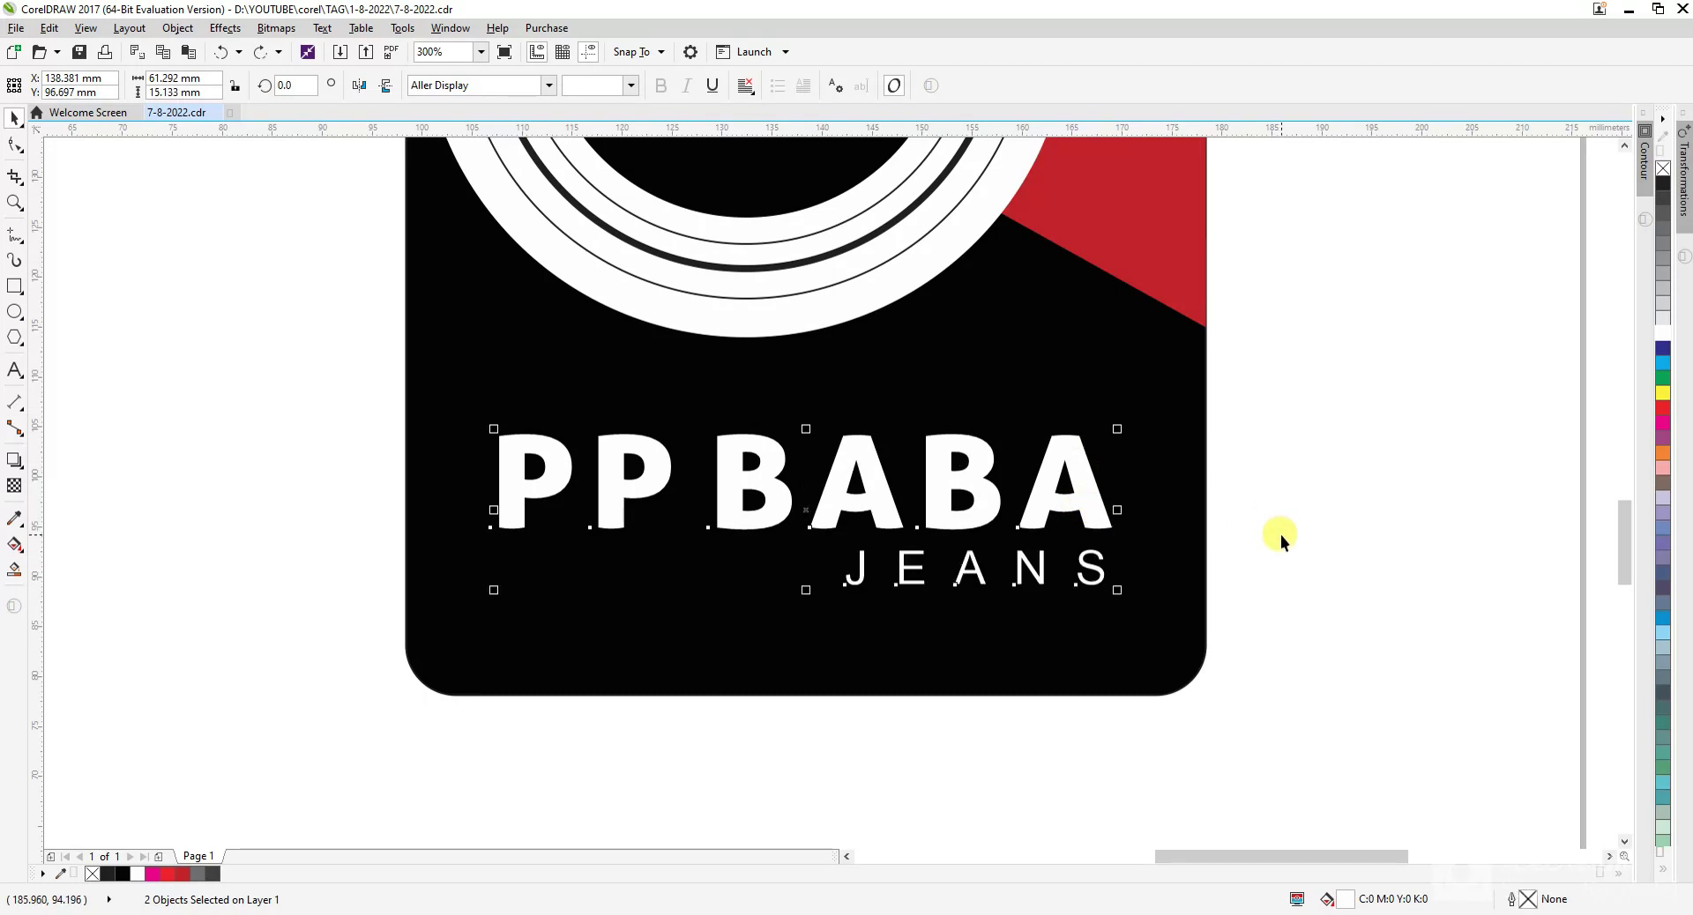
pyautogui.click(1294, 537)
# - Make the JEANS text bold
pyautogui.click(1105, 574)
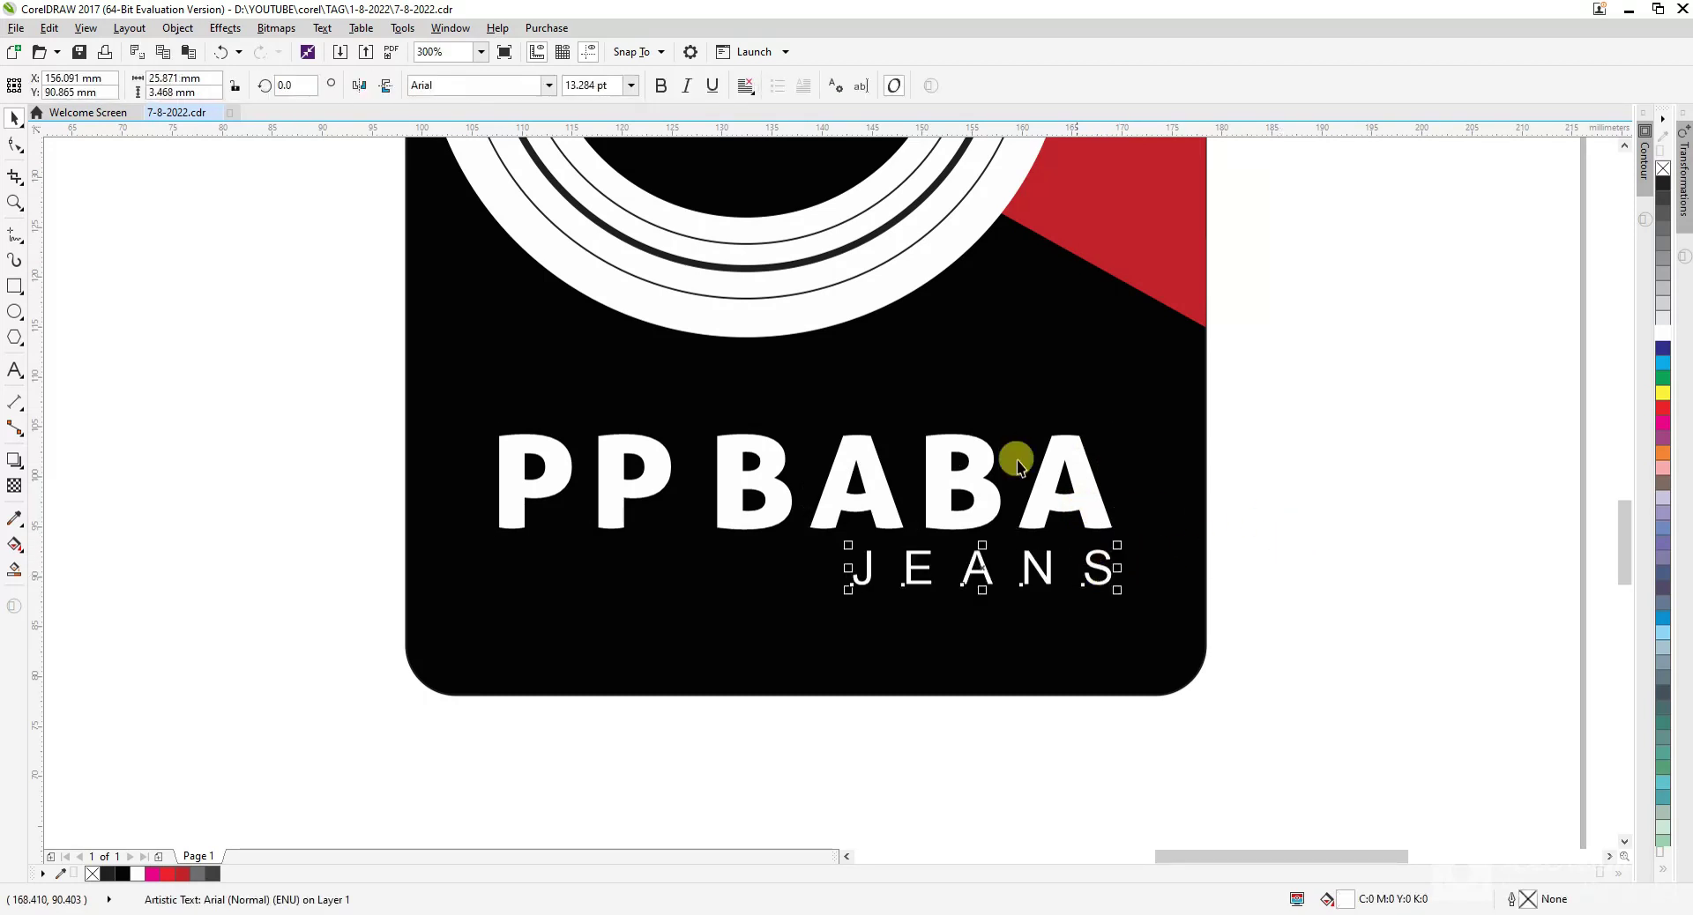
pyautogui.click(661, 86)
pyautogui.click(1243, 512)
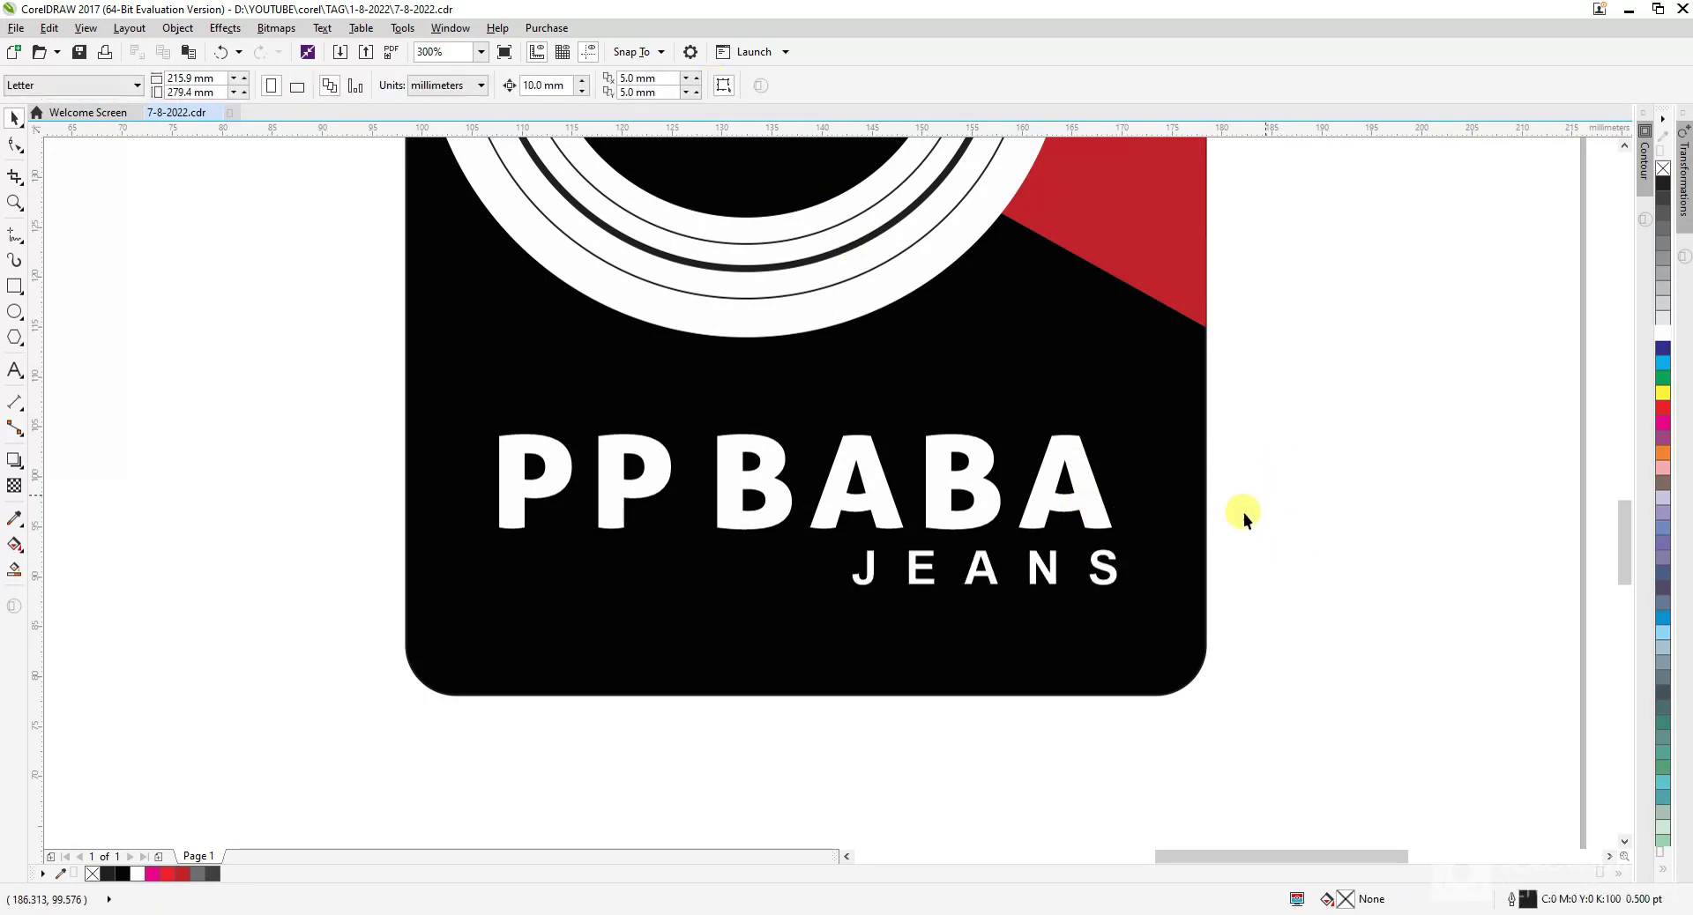
pyautogui.click(1108, 574)
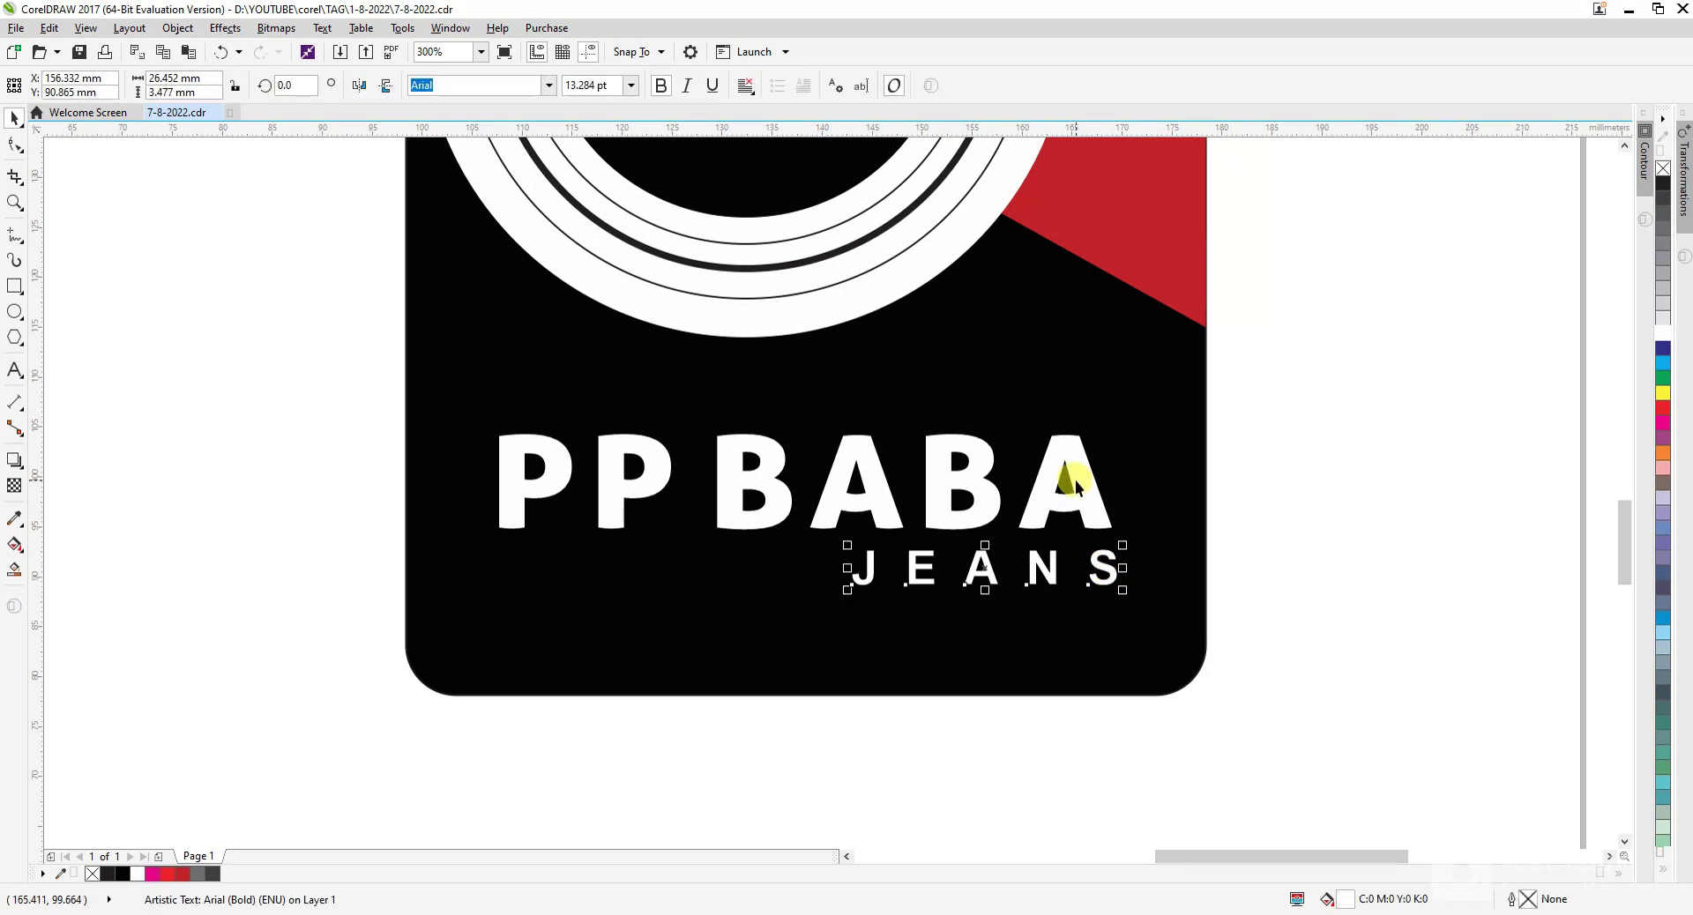
pyautogui.click(1300, 479)
# - Move the grouped diamond-shaped P logo down, closer to the tag's concentric circles
pyautogui.scroll(-2, 1028, 613)
pyautogui.scroll(-2, 964, 679)
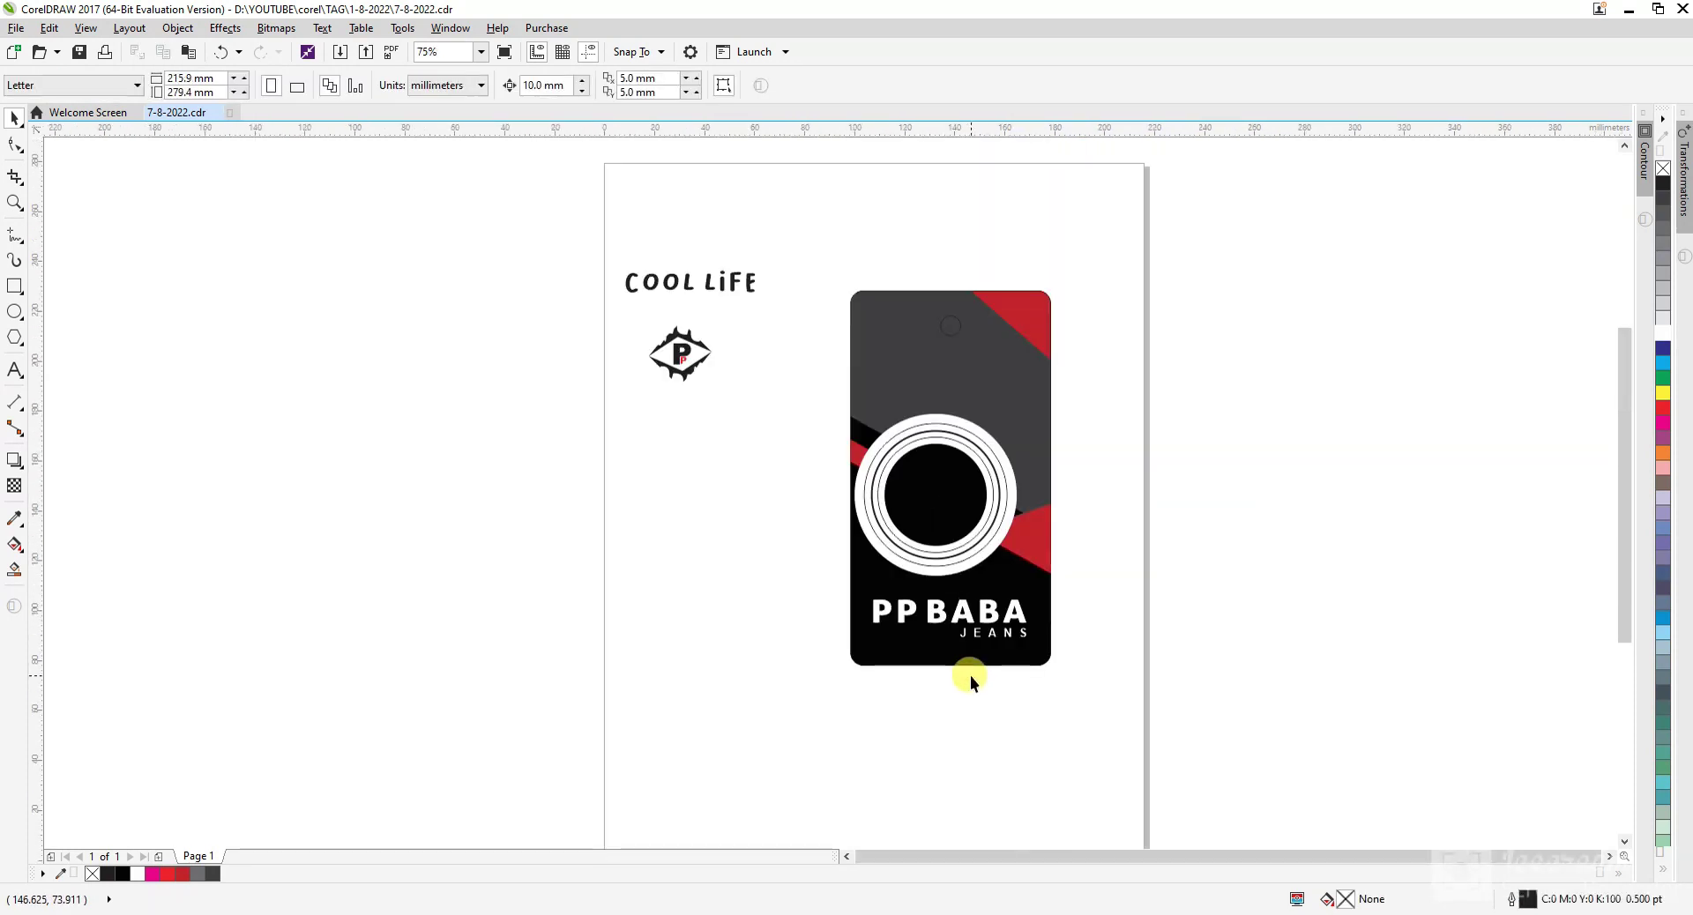
pyautogui.scroll(-2, 970, 675)
pyautogui.scroll(2, 975, 561)
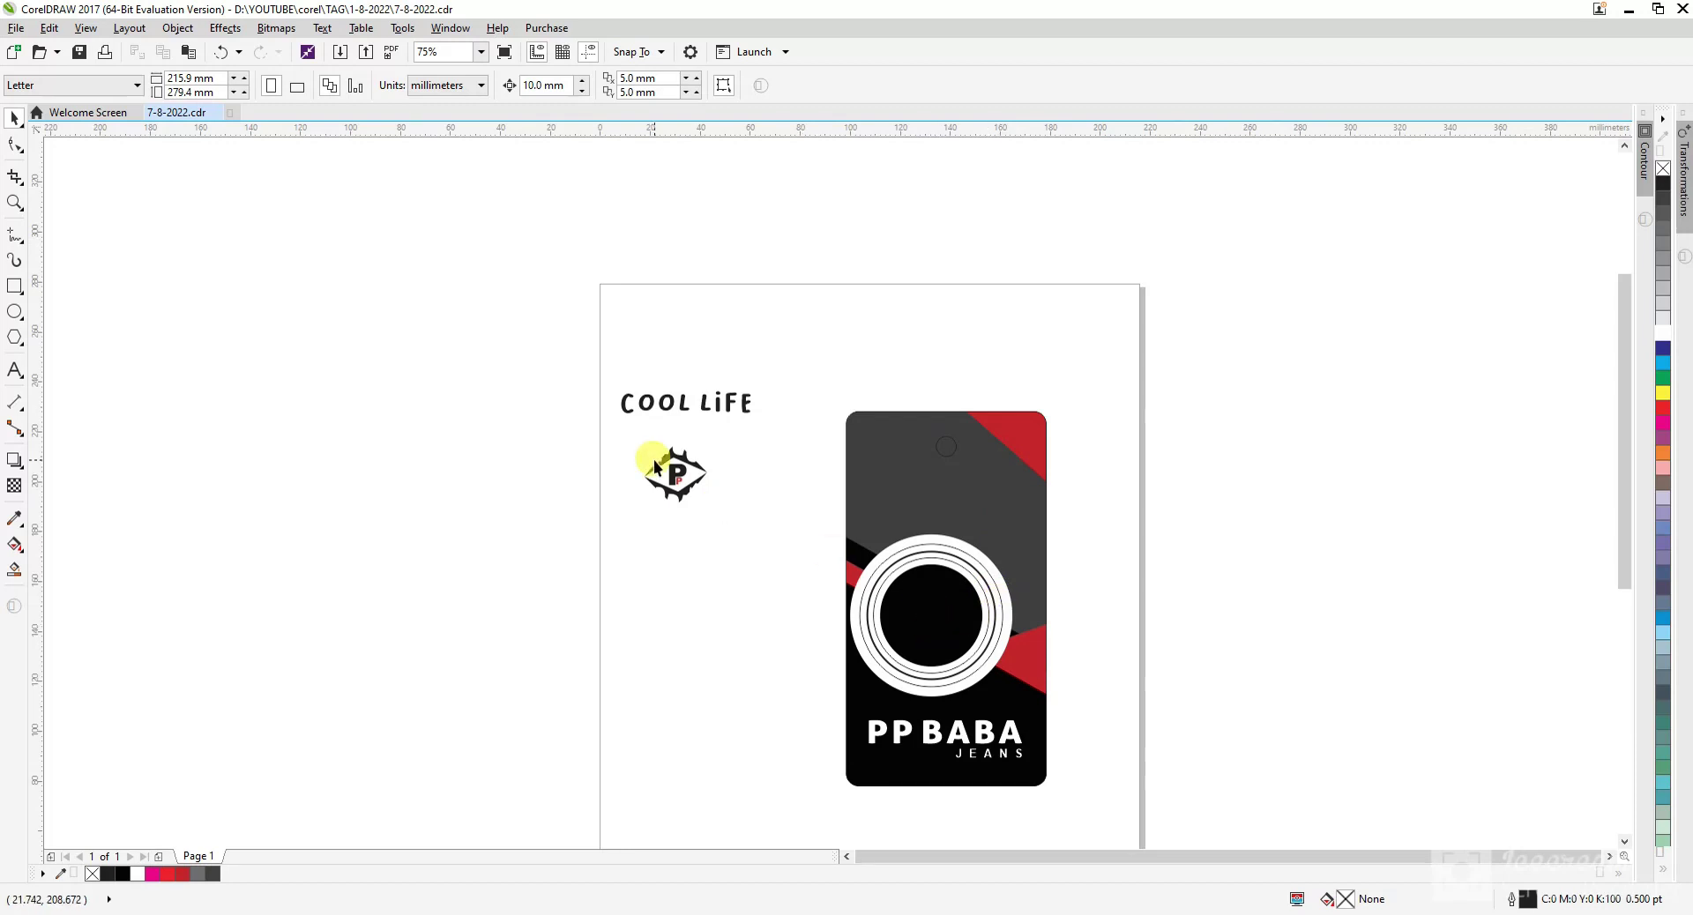
pyautogui.moveTo(621, 442); pyautogui.dragTo(759, 528)
pyautogui.scroll(2, 932, 674)
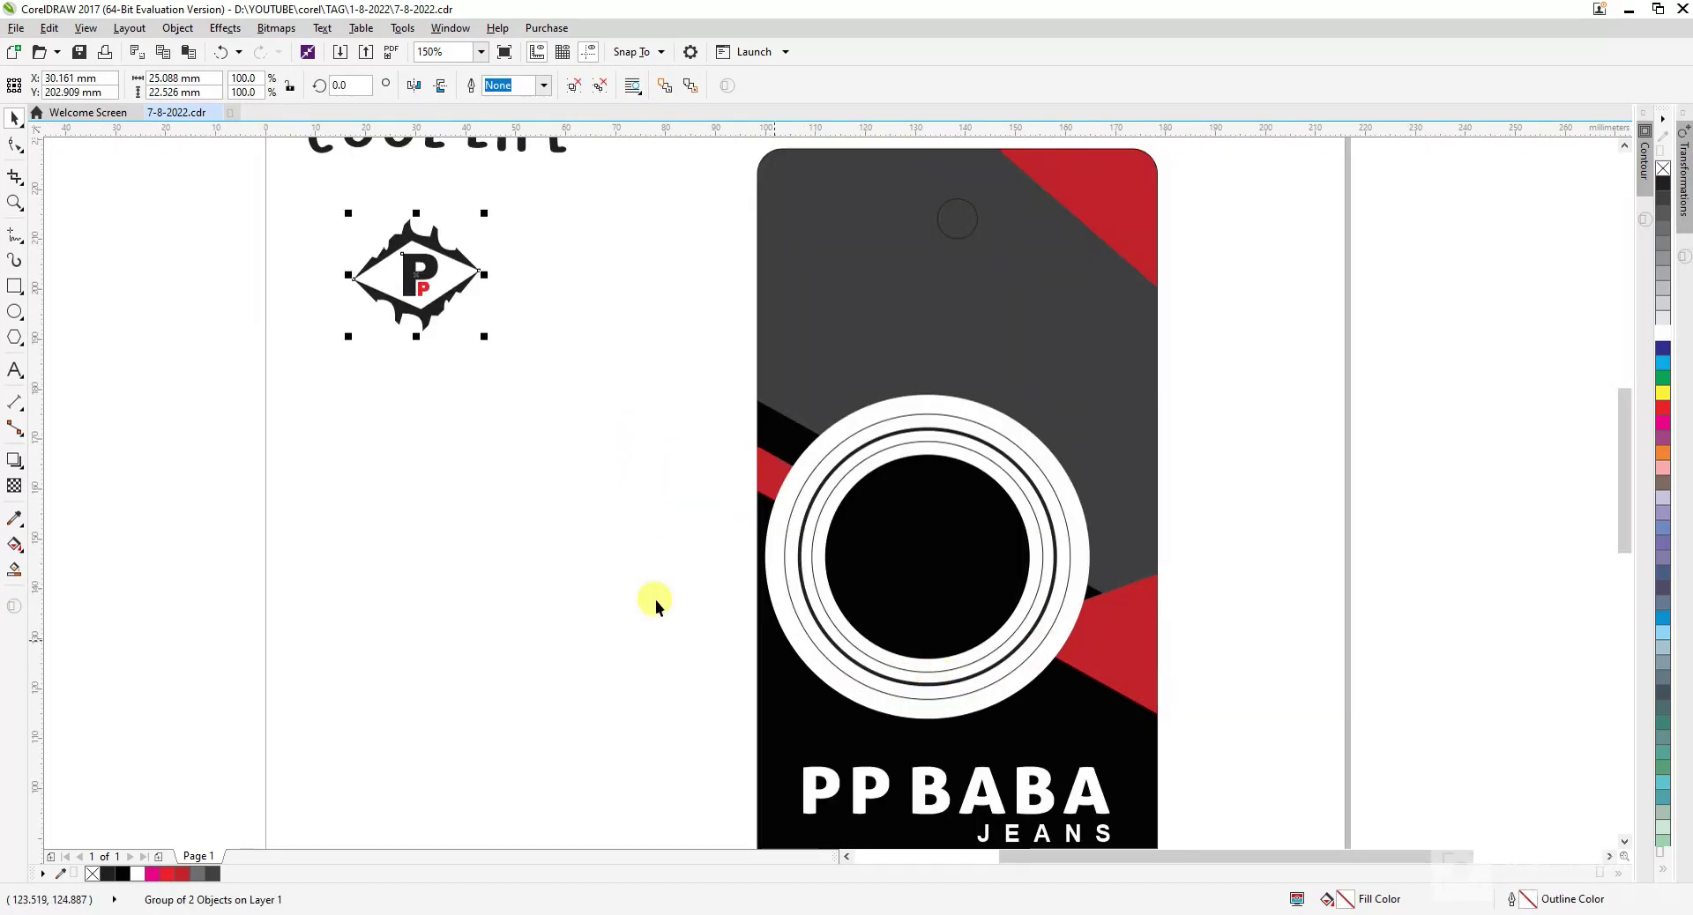
pyautogui.moveTo(408, 325); pyautogui.dragTo(623, 647)
# - Fill the upper and lower jagged shapes of the P logo with white
pyautogui.scroll(2, 622, 647)
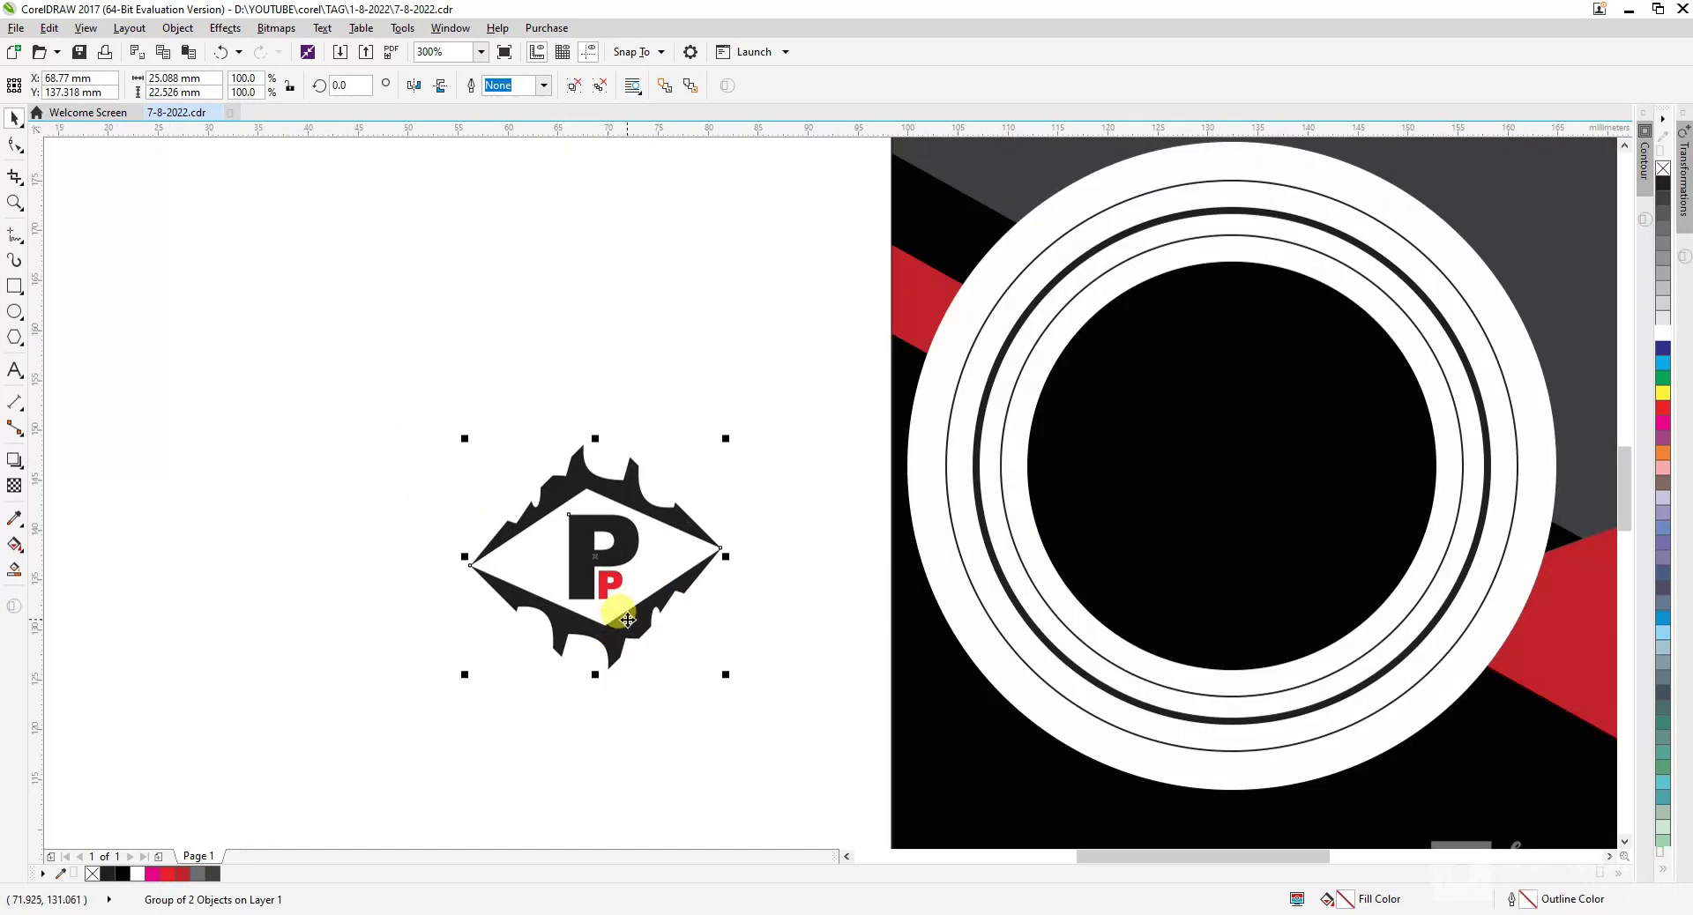
pyautogui.keyDown('ctrl'); pyautogui.click(622, 646); pyautogui.keyUp('ctrl')
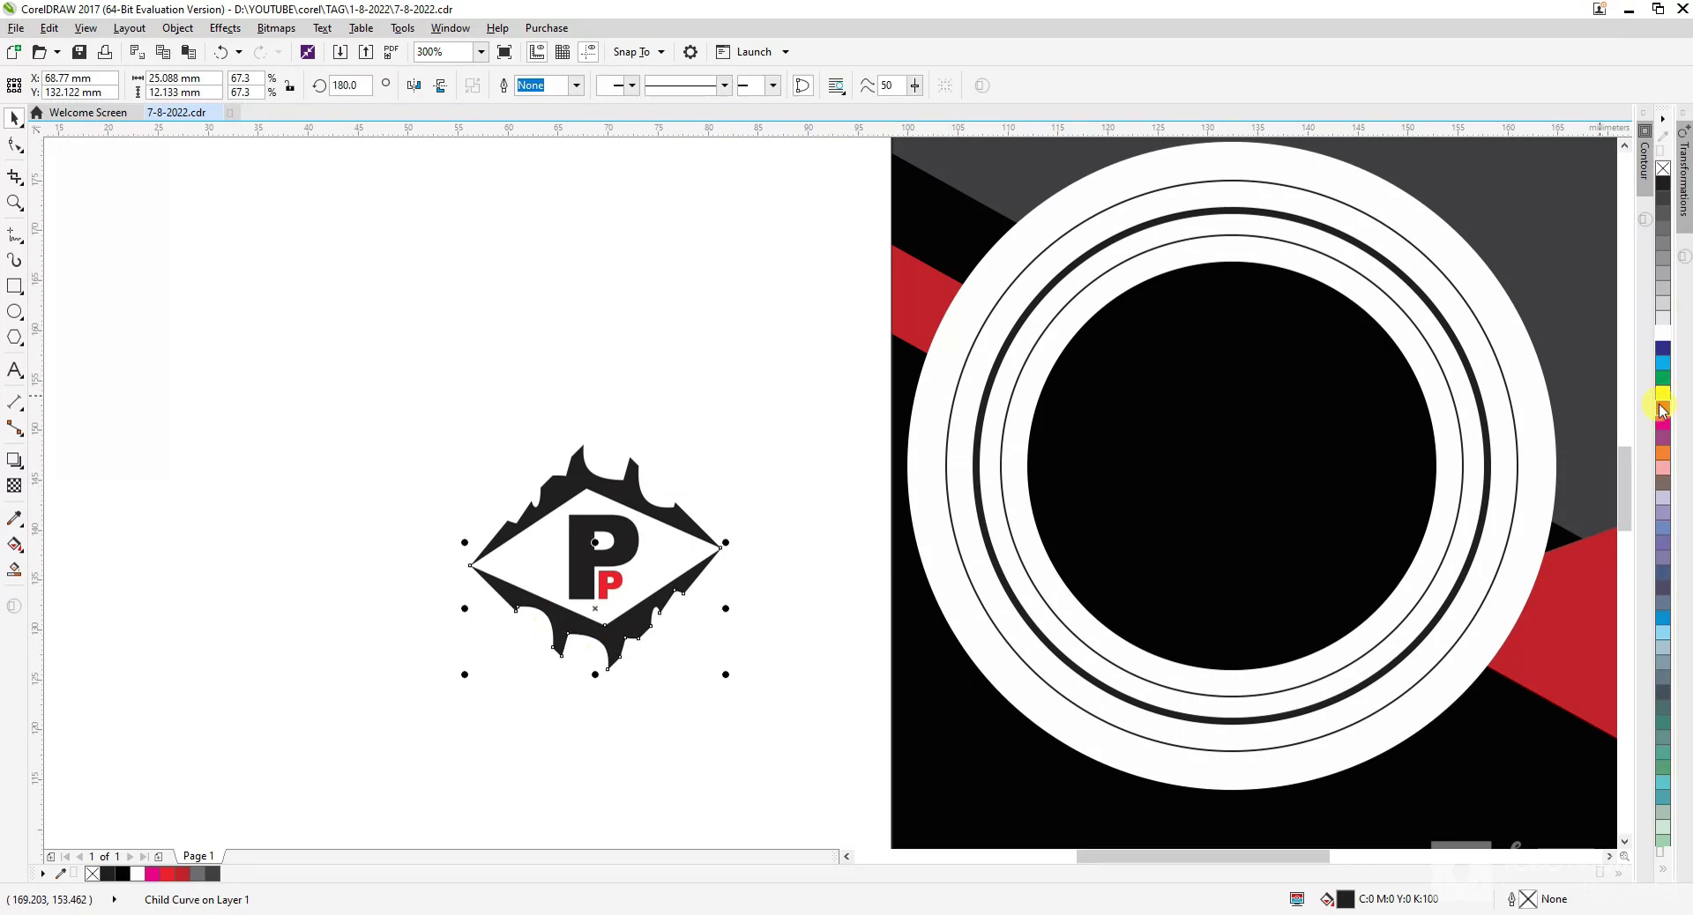
pyautogui.click(1663, 340)
pyautogui.keyDown('ctrl'); pyautogui.click(605, 481); pyautogui.keyUp('ctrl')
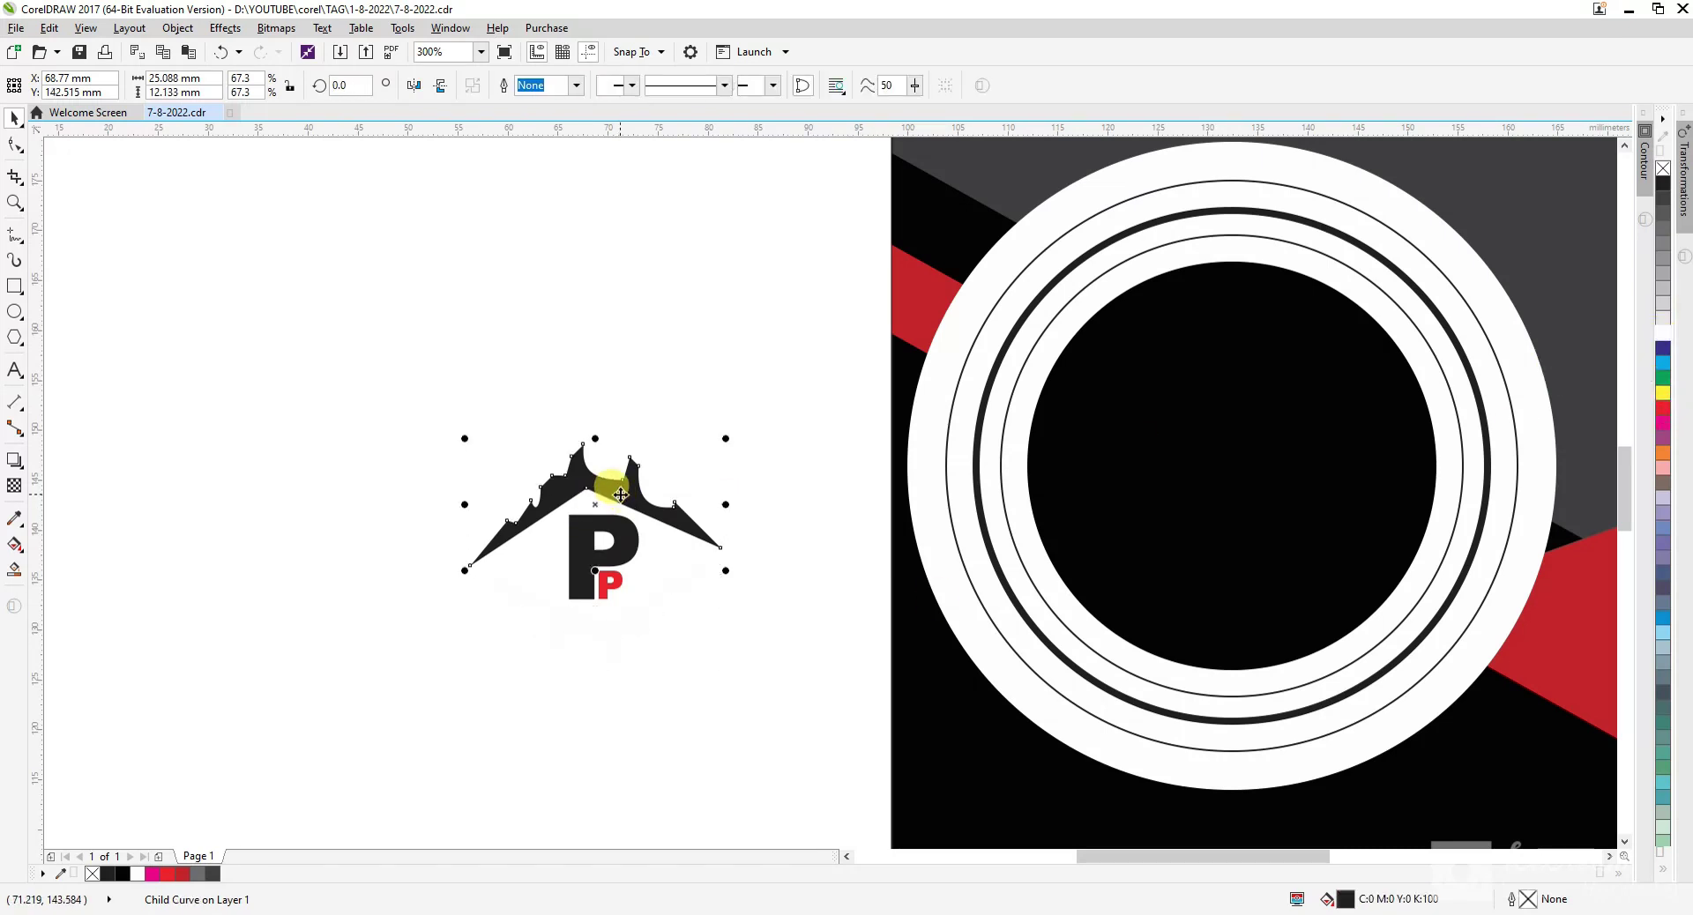
pyautogui.click(1657, 339)
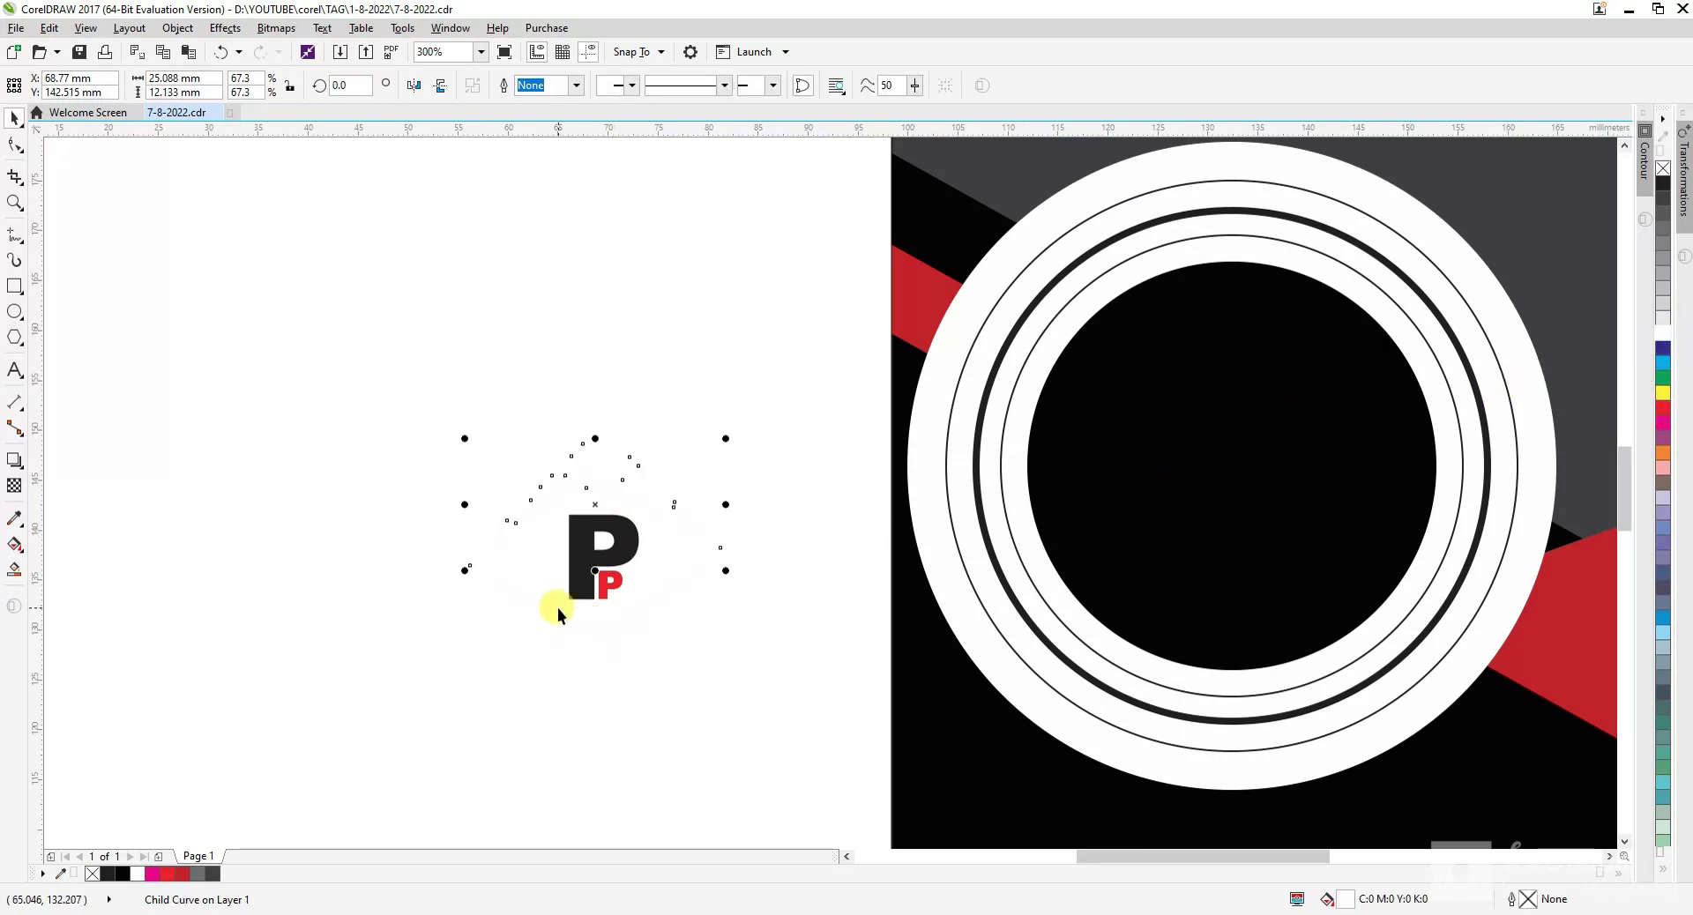
pyautogui.click(730, 695)
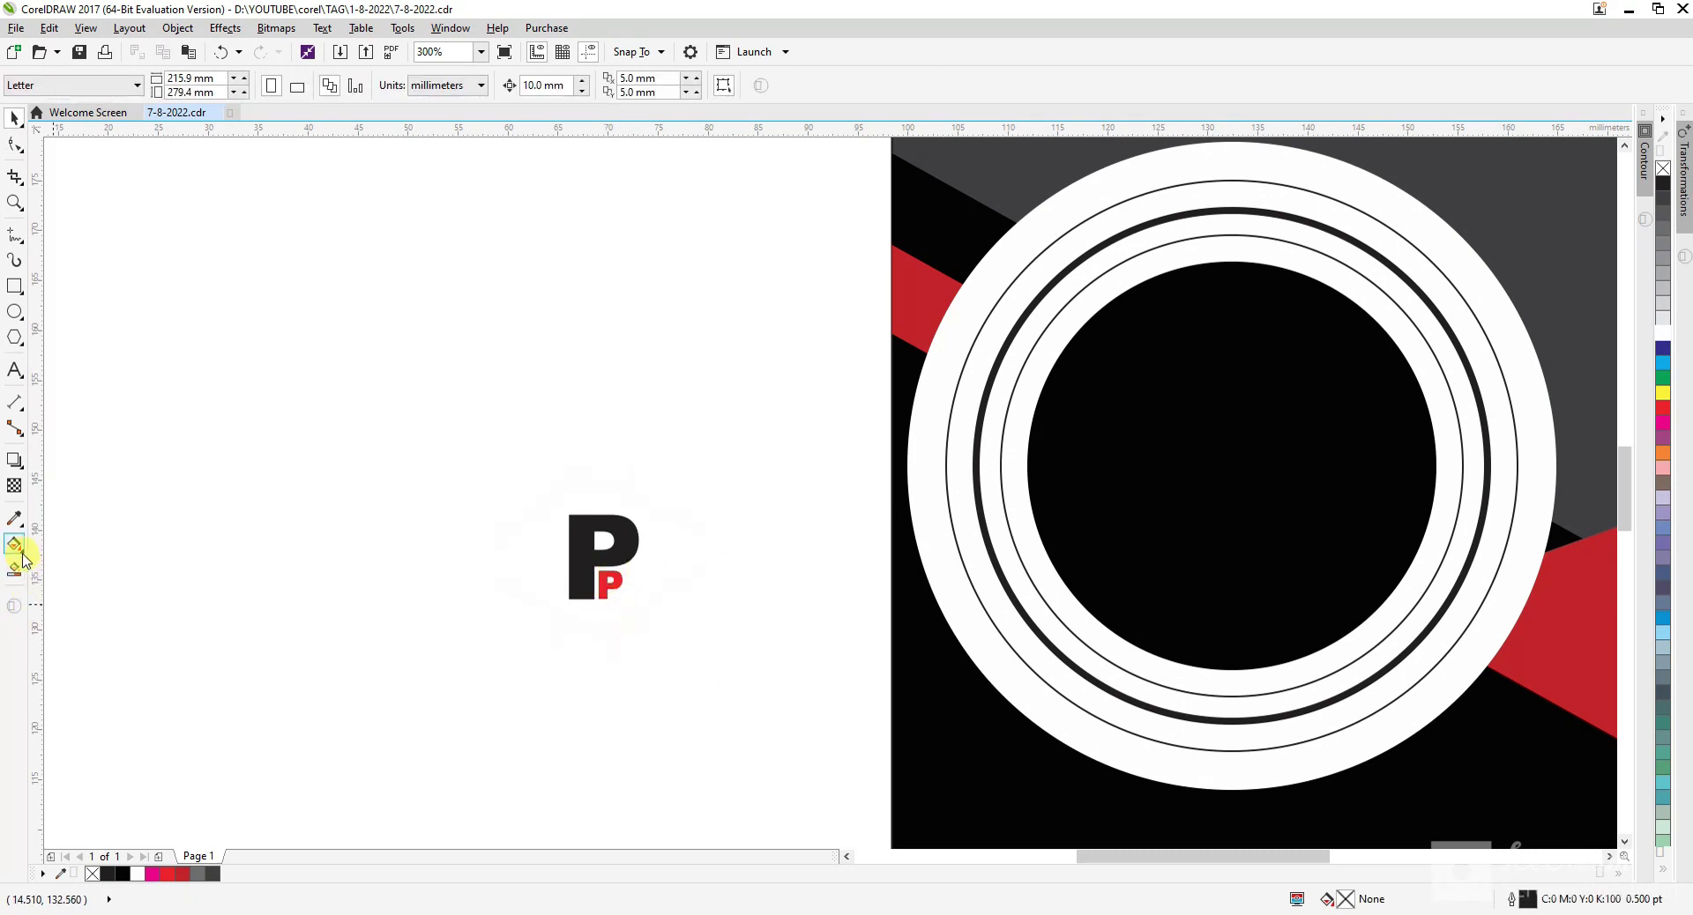
# - Sample white from the tag's outer ring and apply it to the logo's large letter P
pyautogui.click(15, 519)
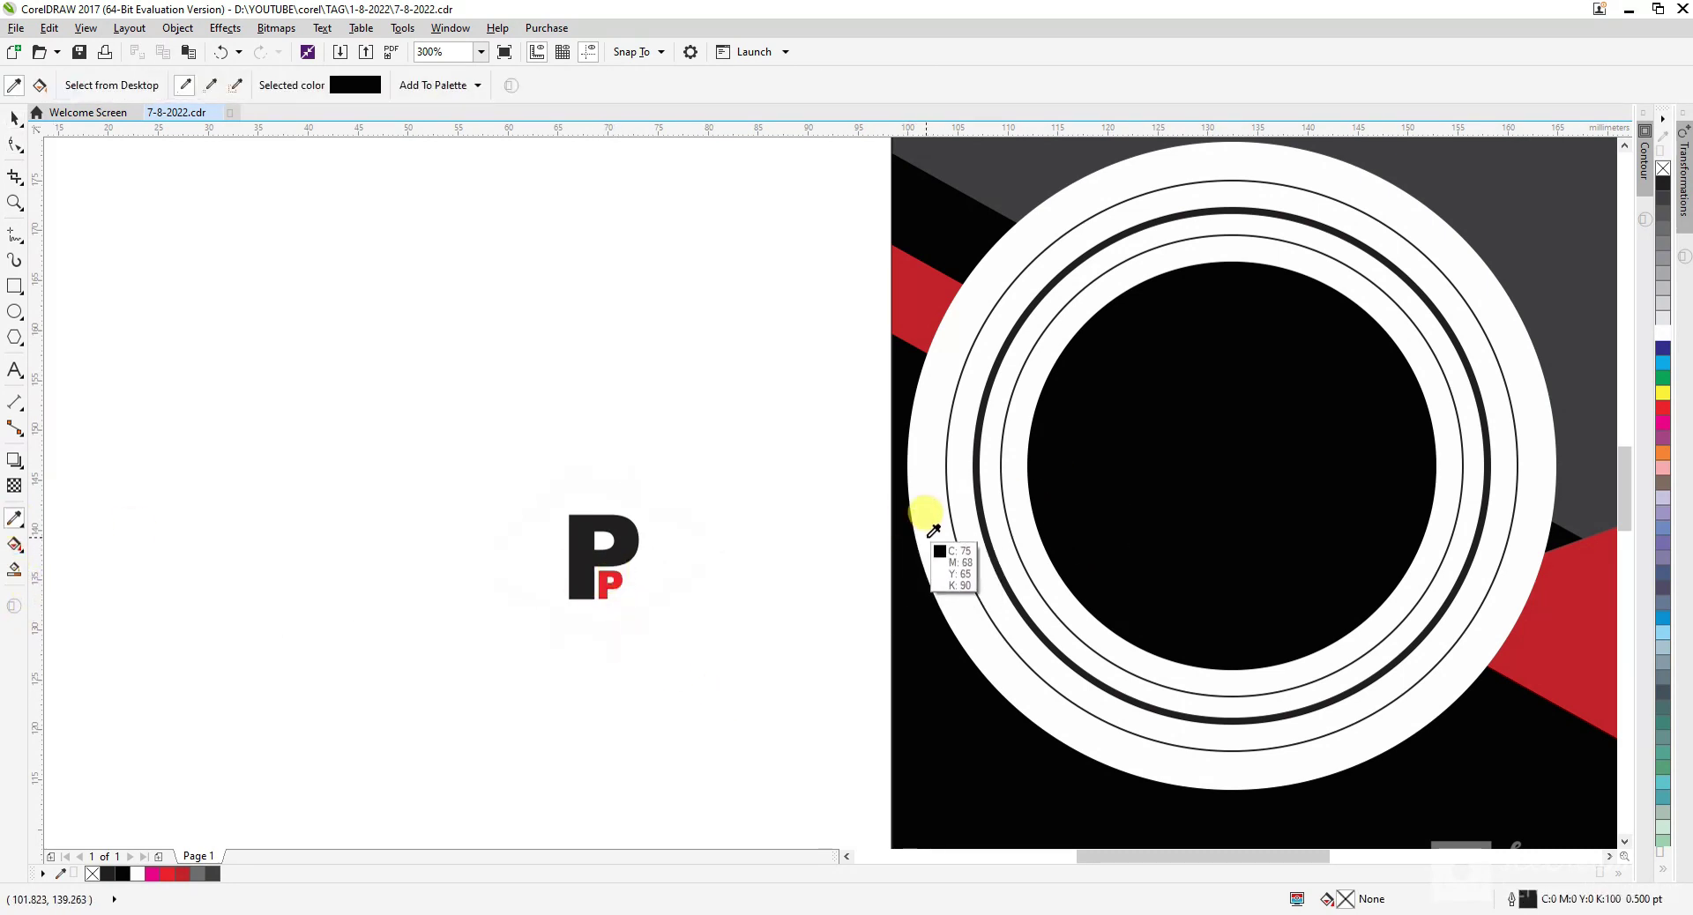
pyautogui.click(923, 504)
pyautogui.scroll(2, 668, 559)
pyautogui.click(541, 489)
pyautogui.scroll(-1, 572, 485)
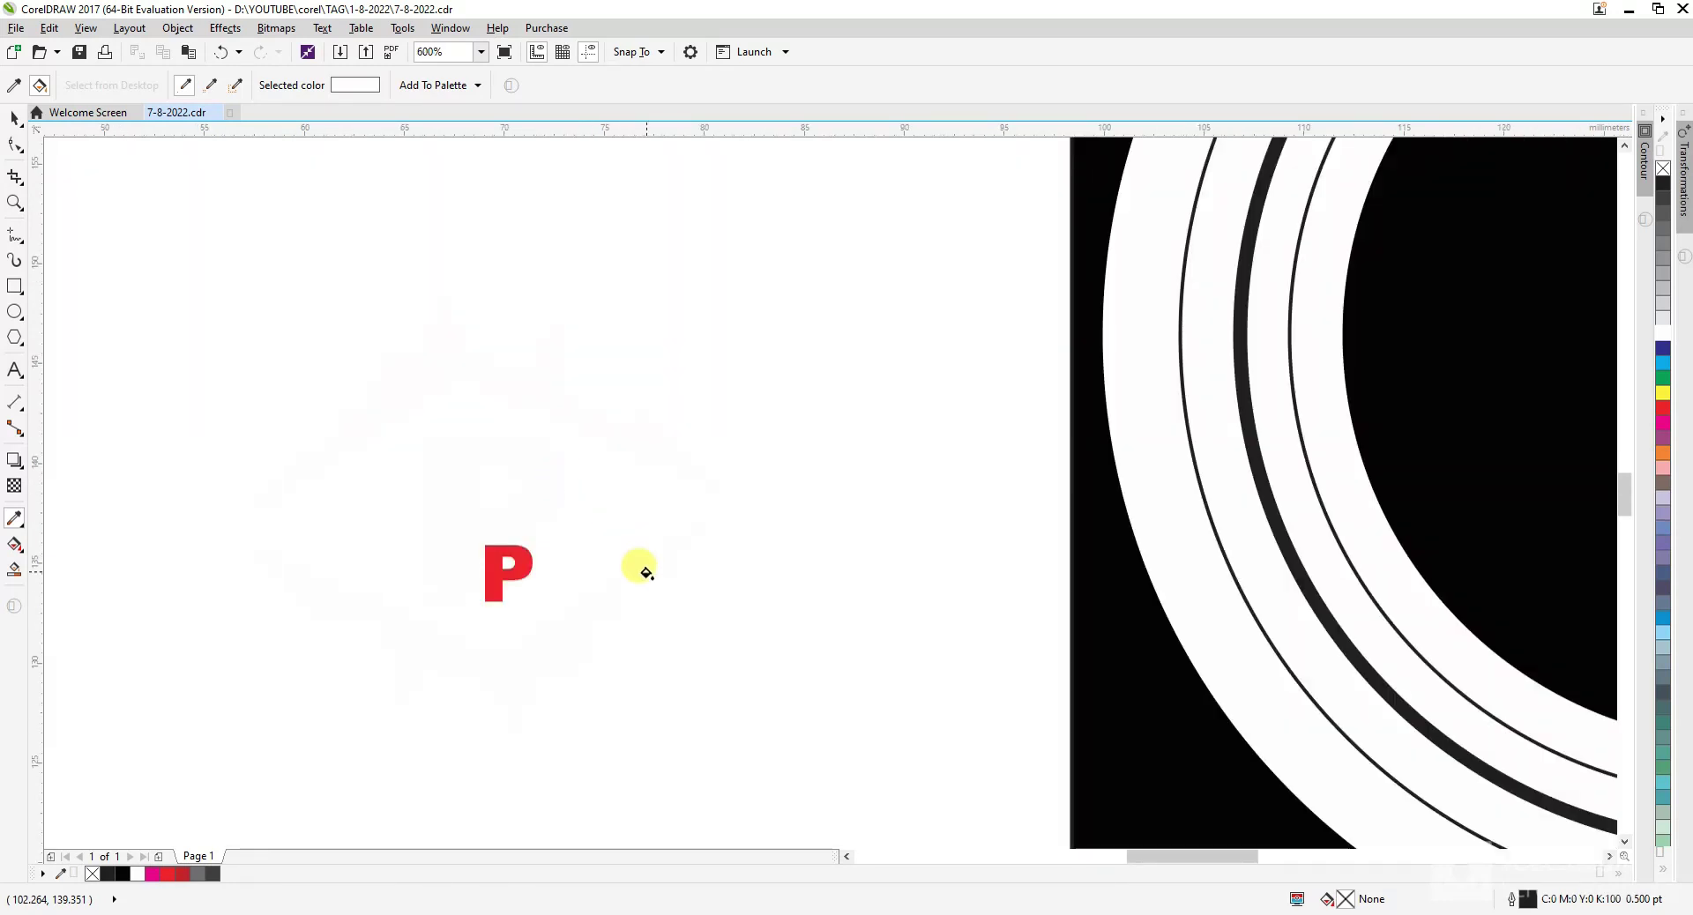
# - Centre the P logo group inside the tag's inner black circle and bring it in front of the circle
pyautogui.press('space')
pyautogui.scroll(-1, 679, 590)
pyautogui.click(589, 569)
pyautogui.keyDown('shift'); pyautogui.click(1246, 469); pyautogui.keyUp('shift')
pyautogui.press('c')
pyautogui.press('e')
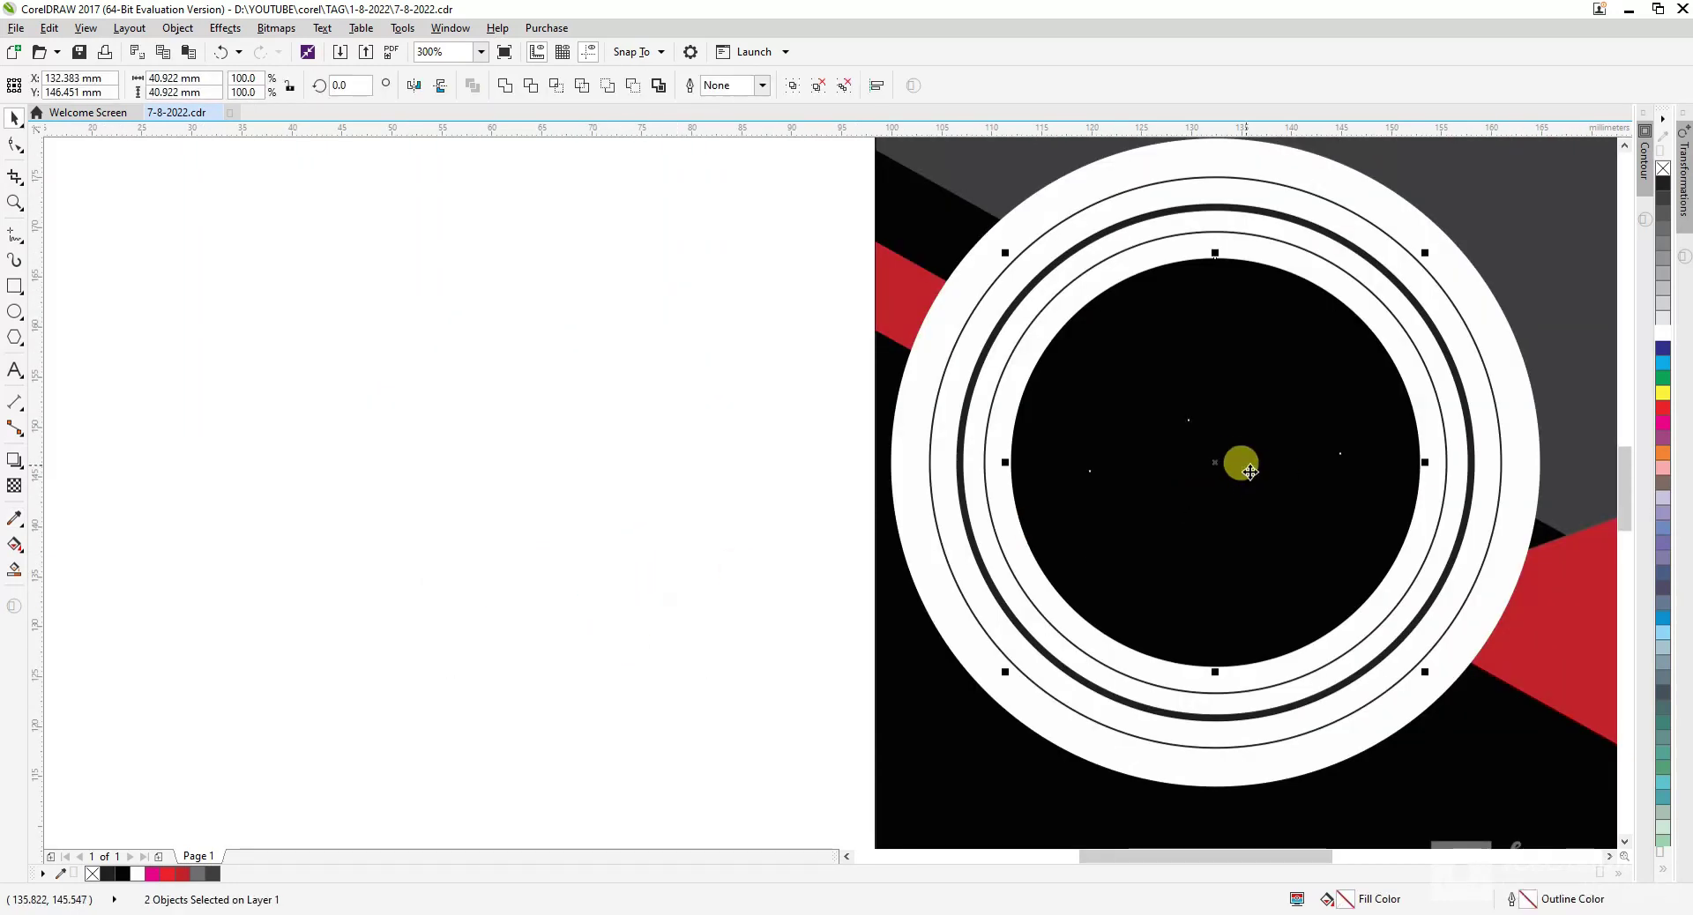
pyautogui.click(634, 335)
pyautogui.moveTo(635, 304); pyautogui.dragTo(1457, 640)
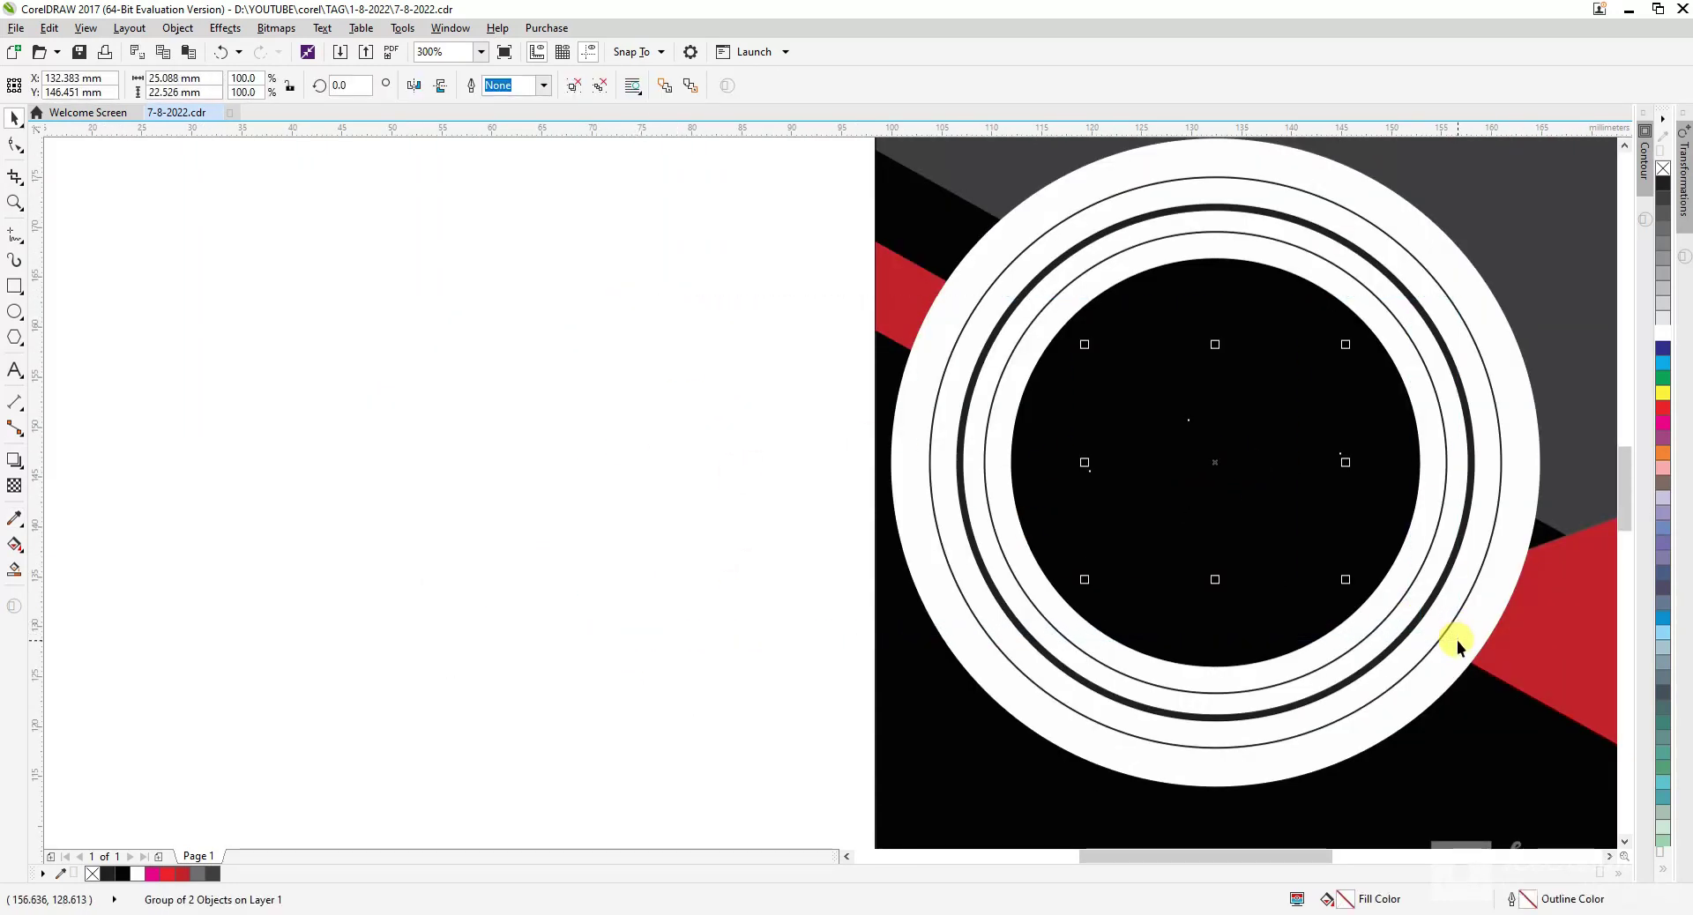
pyautogui.scroll(-1, 590, 531)
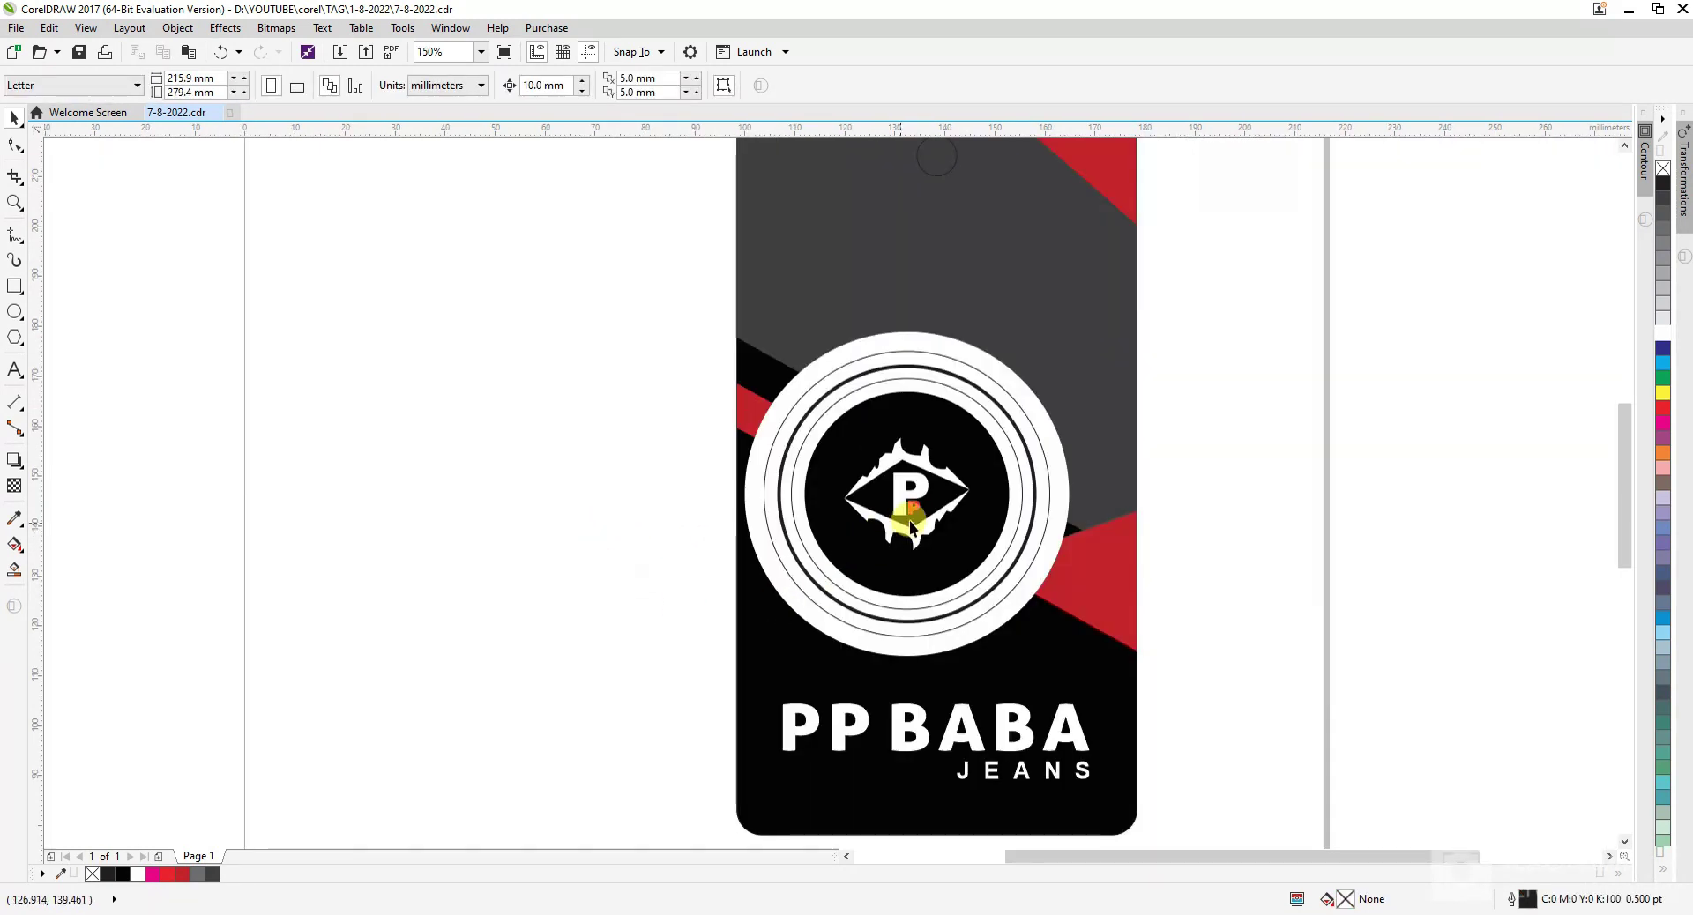
# - Enlarge the P logo from its centre to about 31.8 × 28.6 mm within the black circle
pyautogui.click(930, 547)
pyautogui.click(927, 540)
pyautogui.scroll(2, 960, 555)
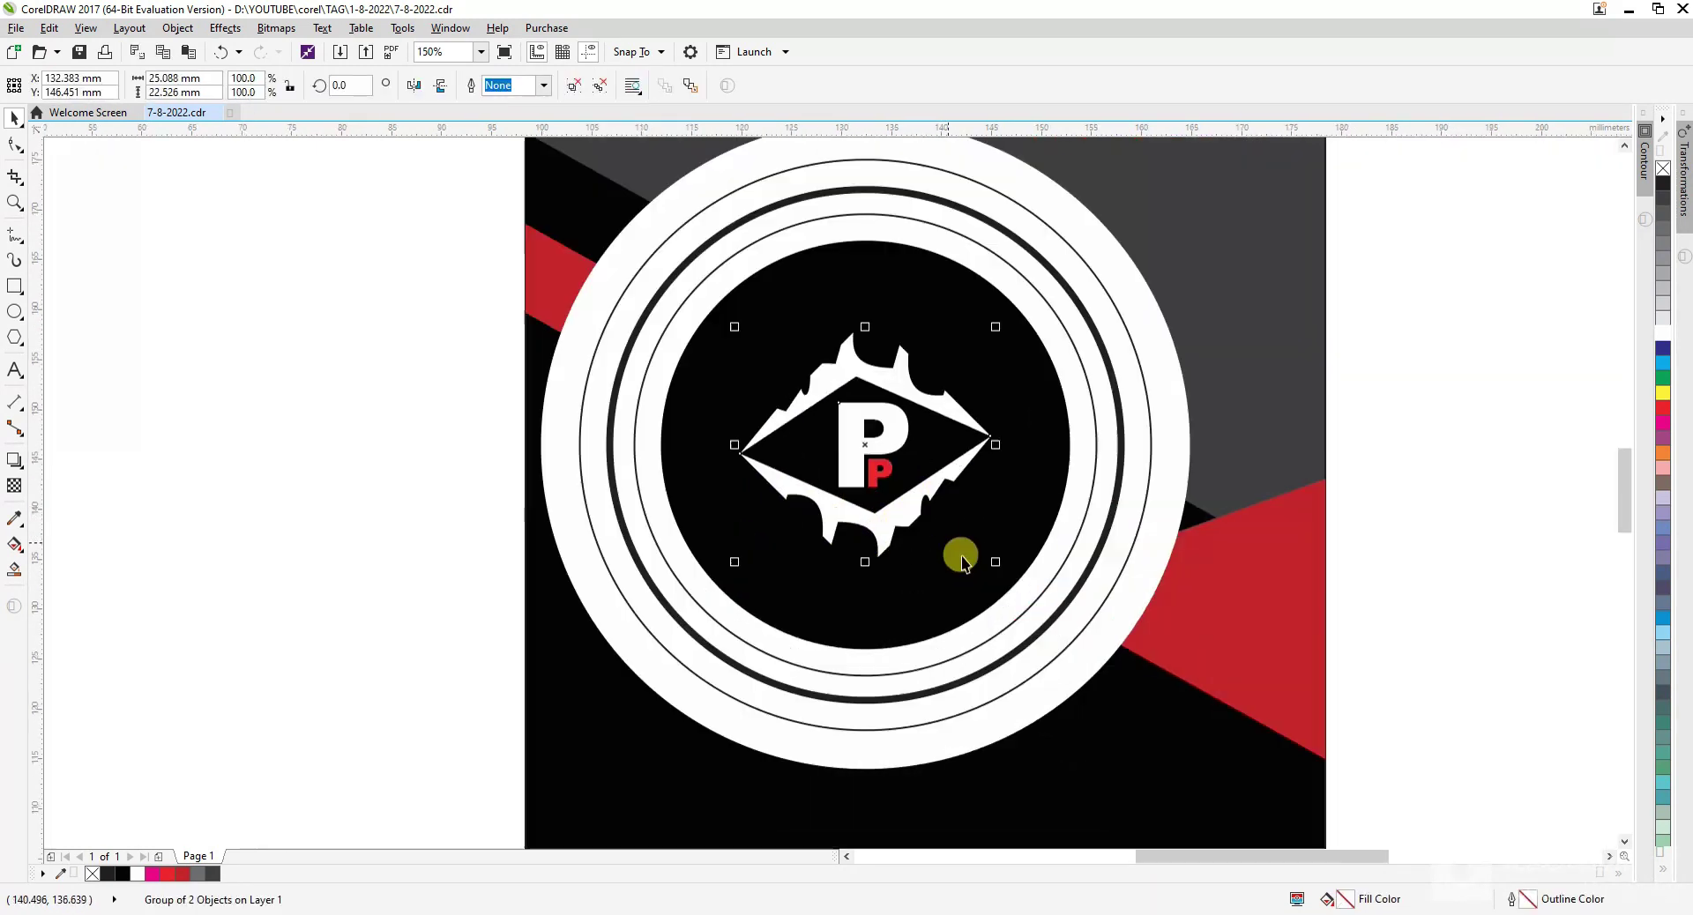
pyautogui.scroll(-2, 1094, 653)
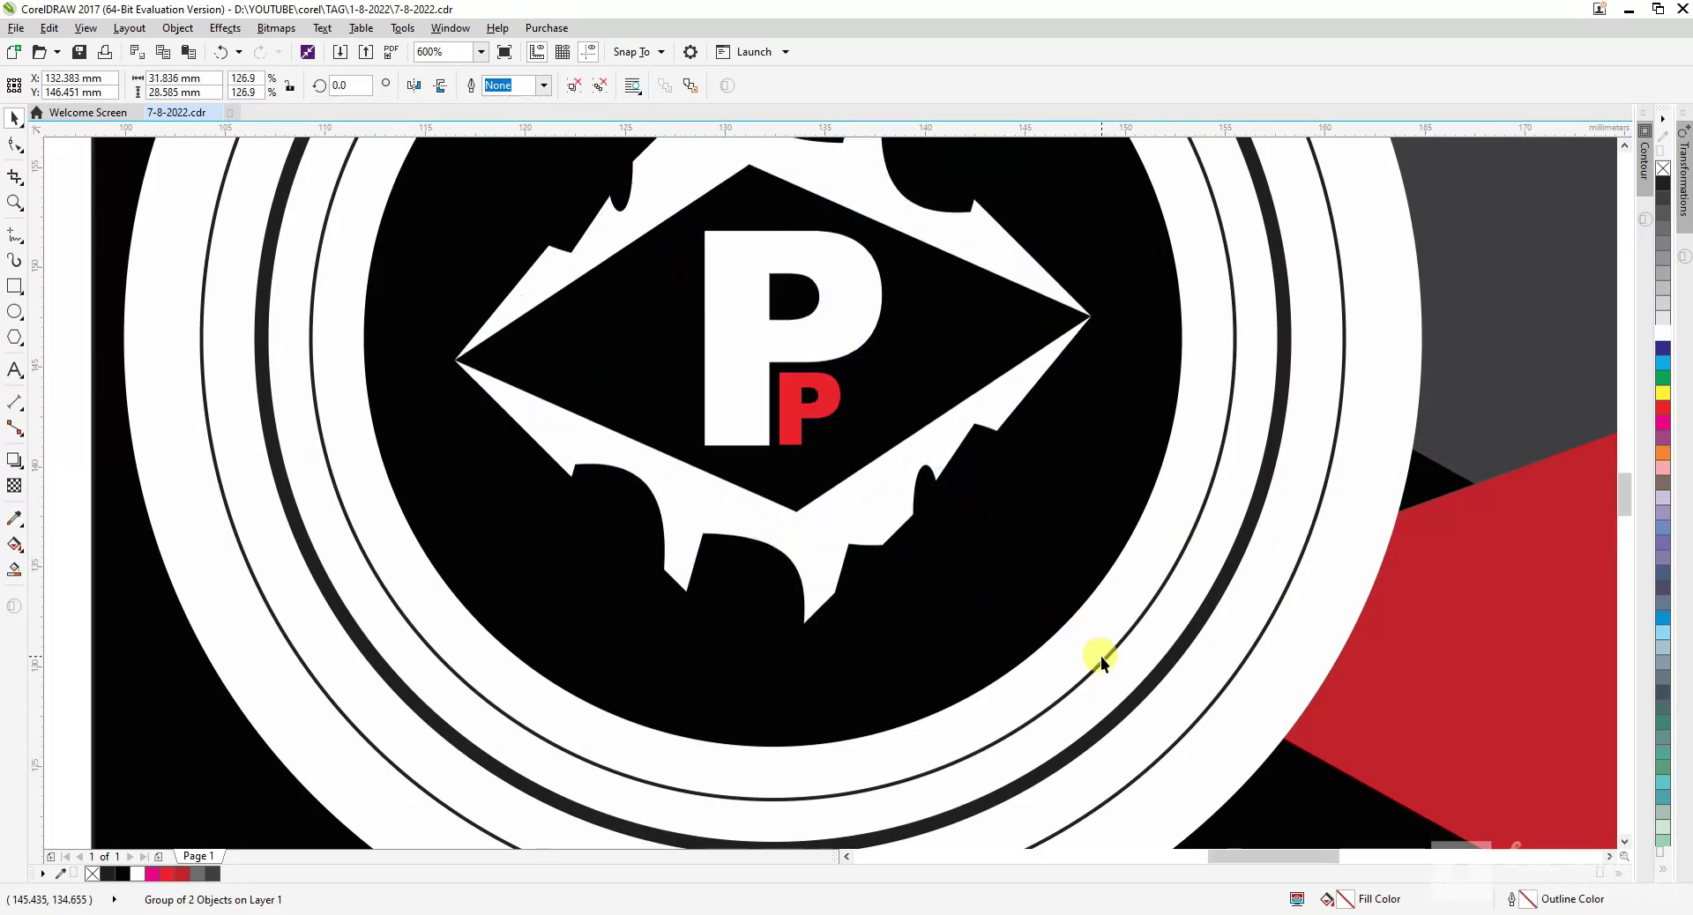
pyautogui.click(434, 542)
# - Place the COOL LIFE text on the tag's dark grey area above the circles, scaled to about 47.2 mm wide
pyautogui.scroll(-1, 895, 573)
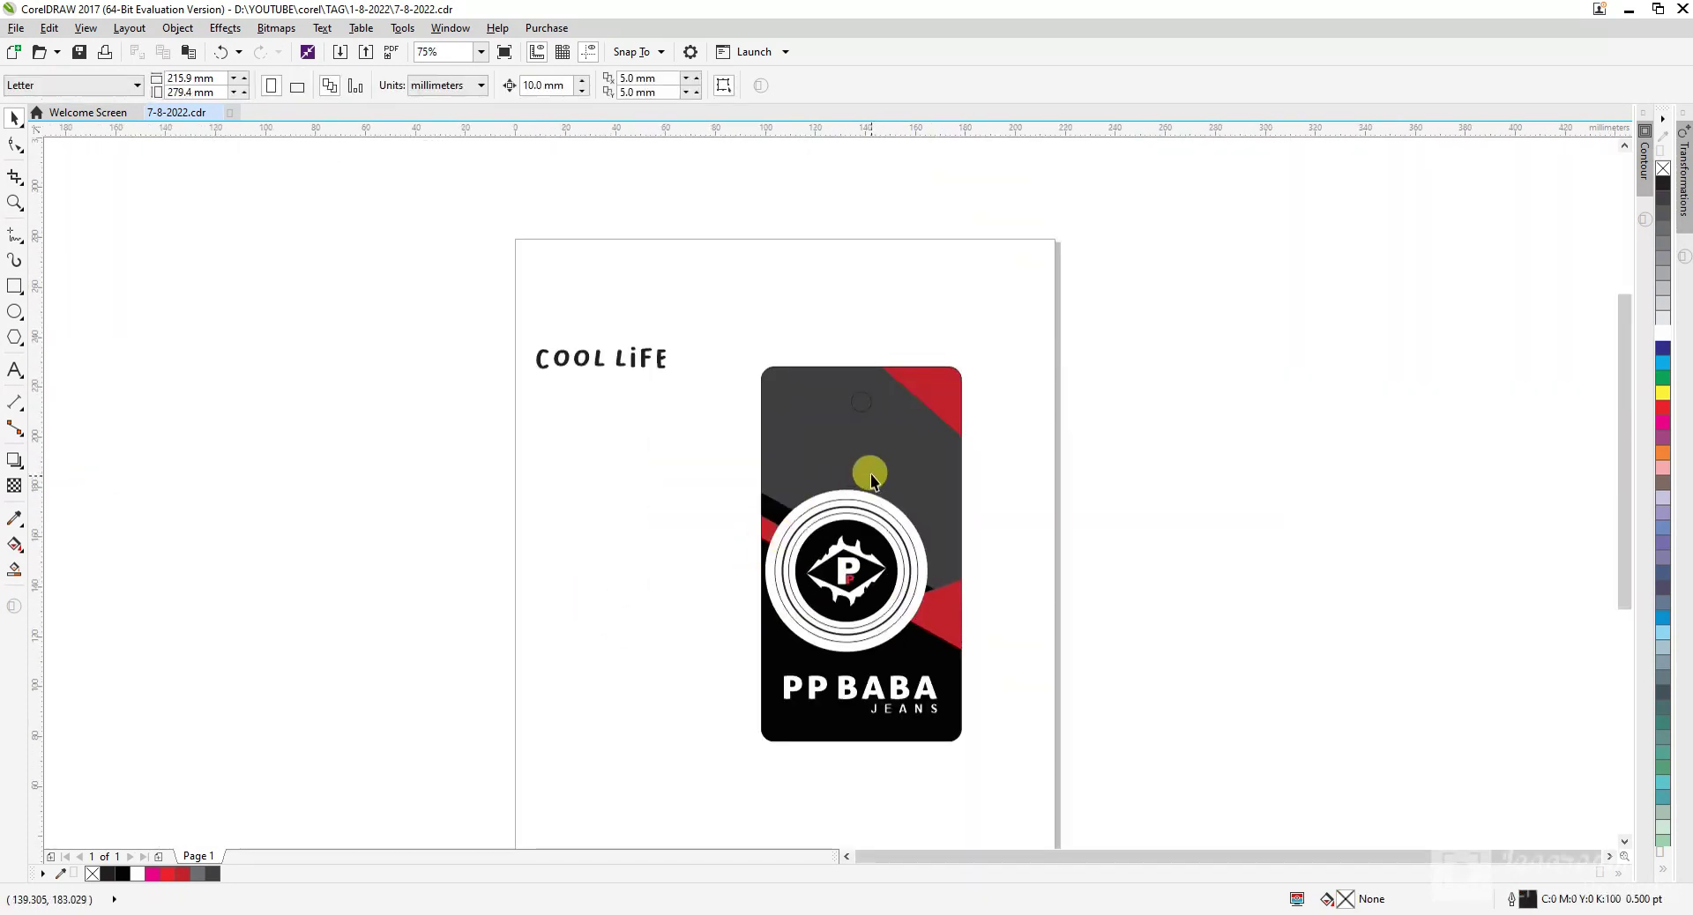
pyautogui.scroll(1, 876, 463)
pyautogui.moveTo(367, 249); pyautogui.dragTo(441, 422)
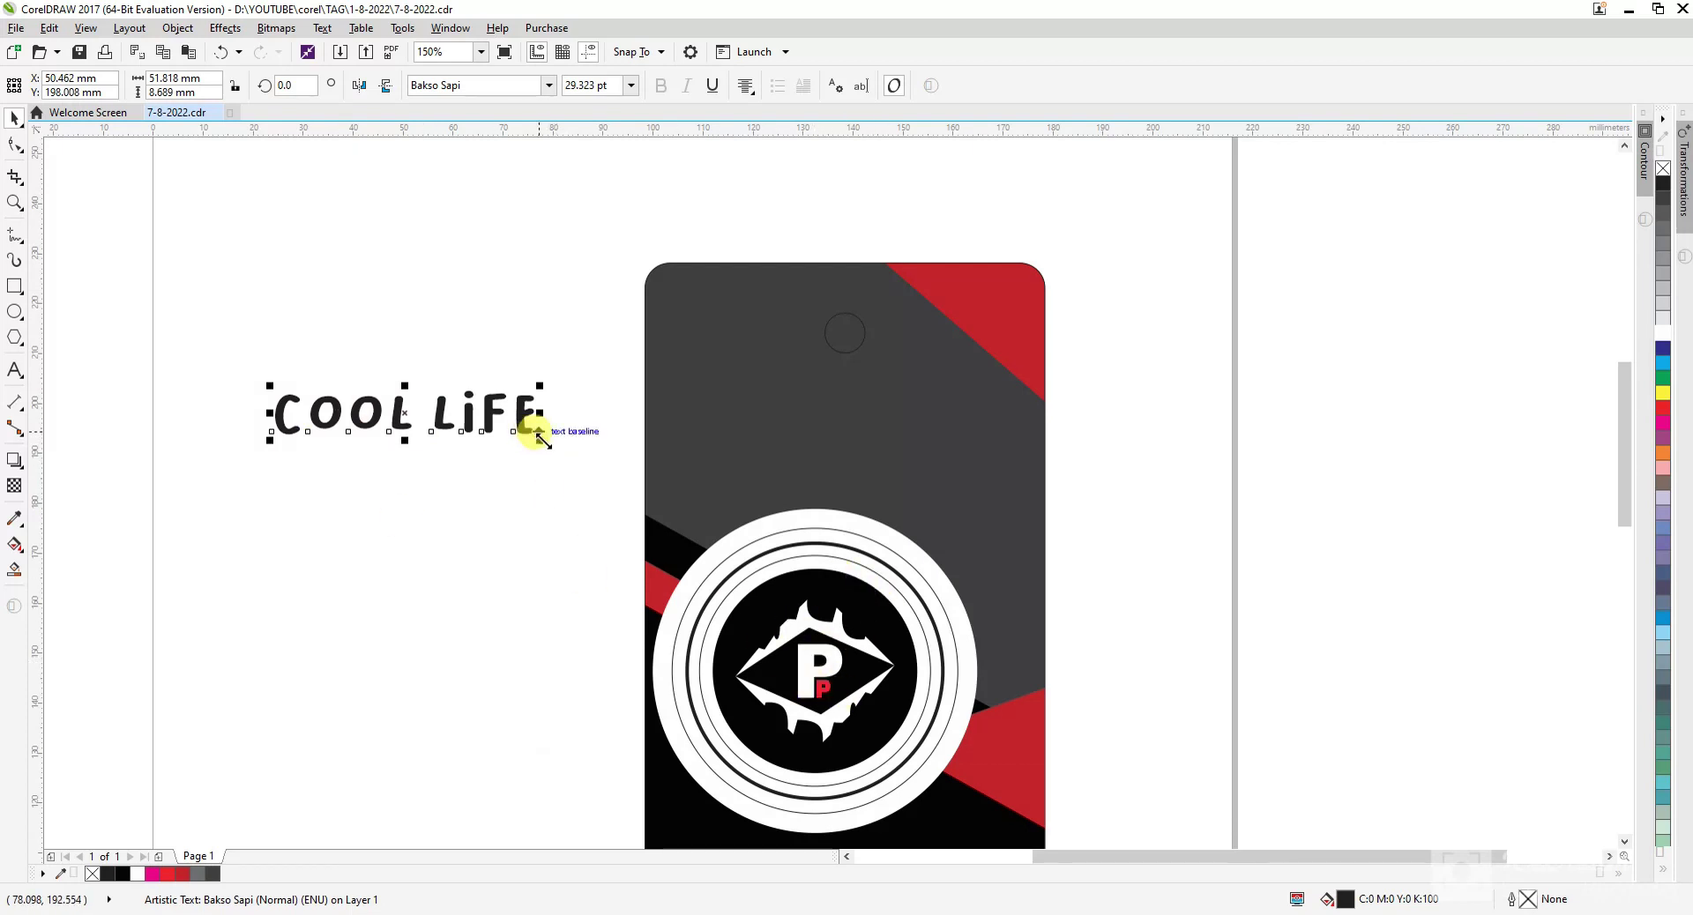
pyautogui.moveTo(539, 436); pyautogui.dragTo(924, 439)
pyautogui.click(1262, 458)
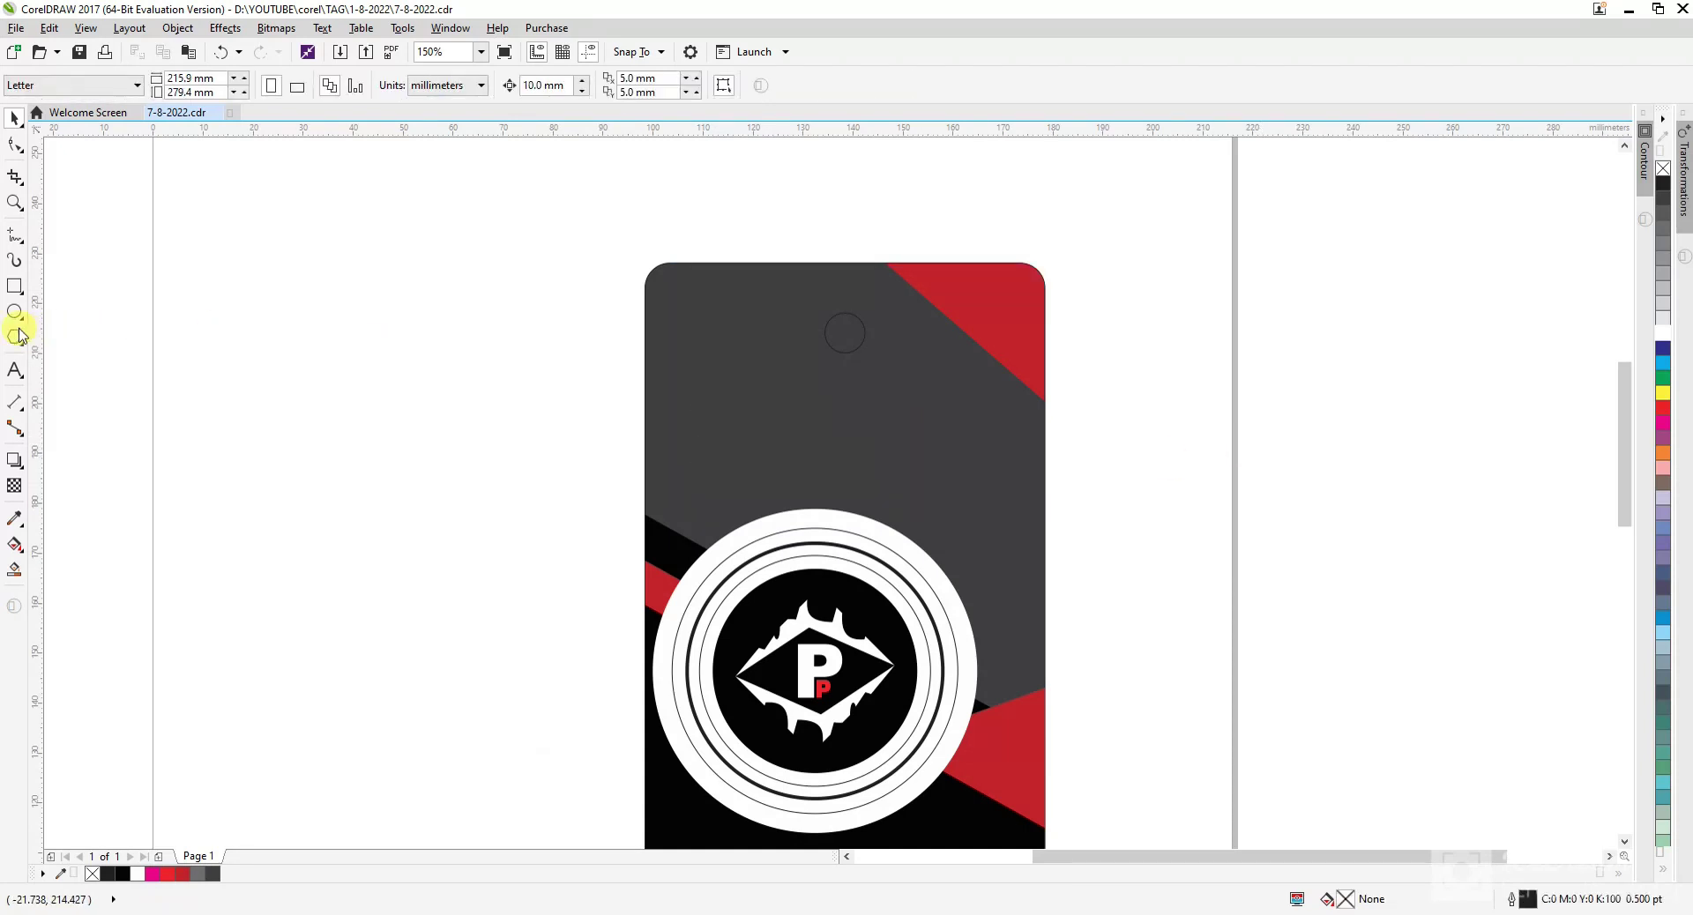
pyautogui.click(1086, 542)
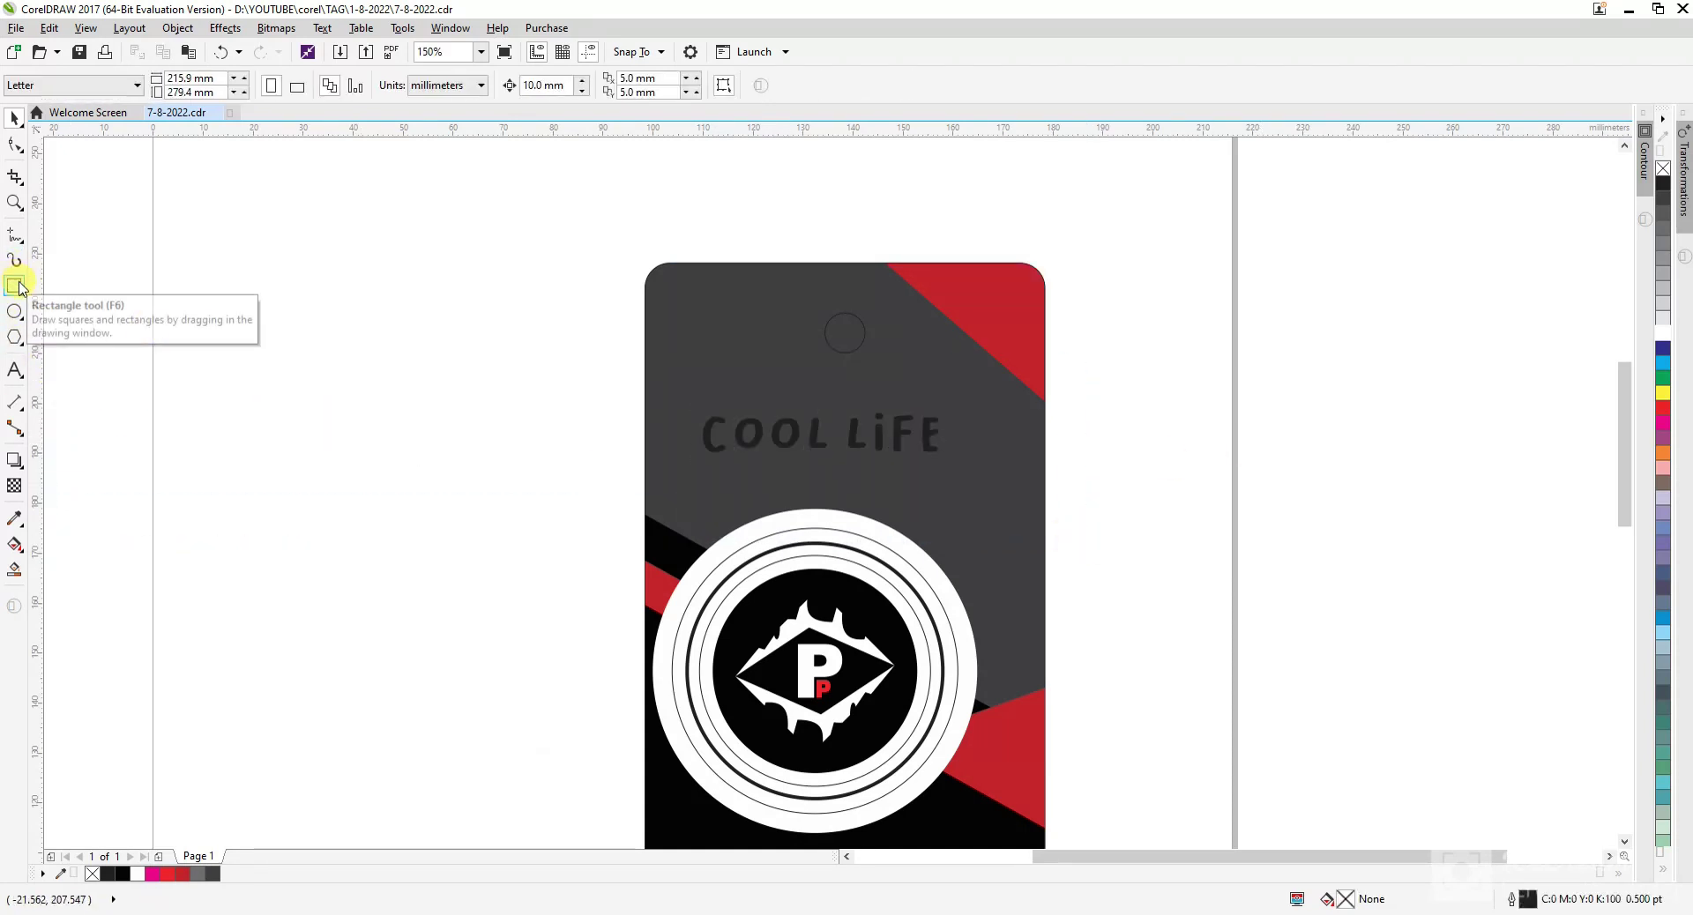
# - Set the COOL LIFE text in the Bikly Bold Extreme Lefty font and centre it horizontally on the tag
pyautogui.click(858, 445)
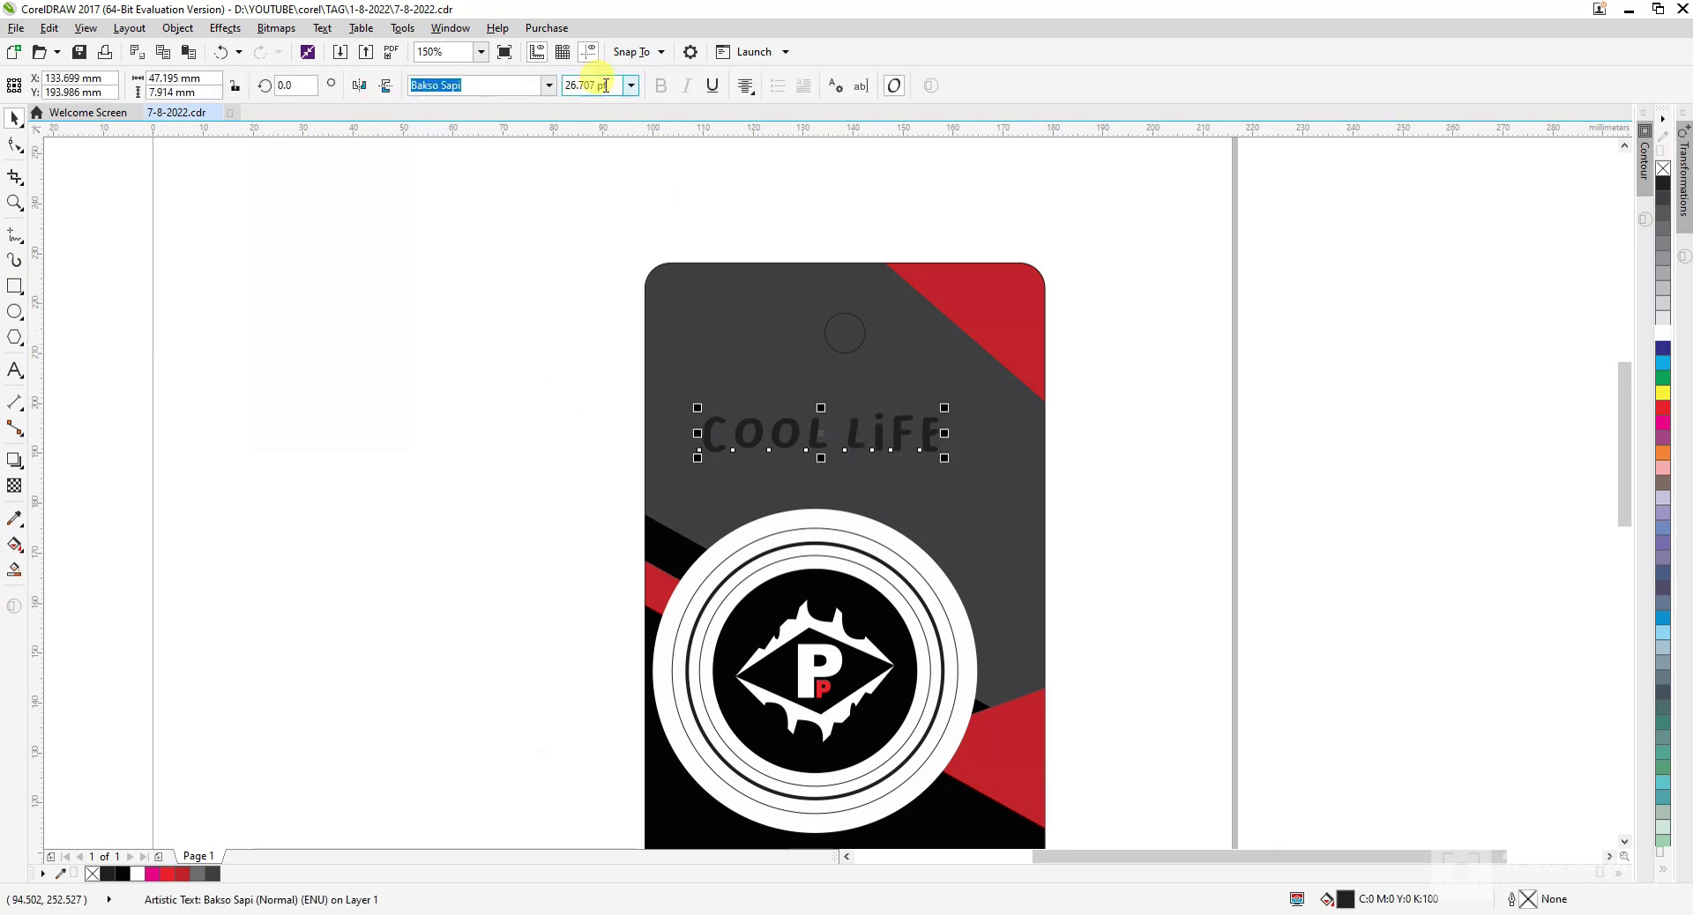
pyautogui.click(549, 85)
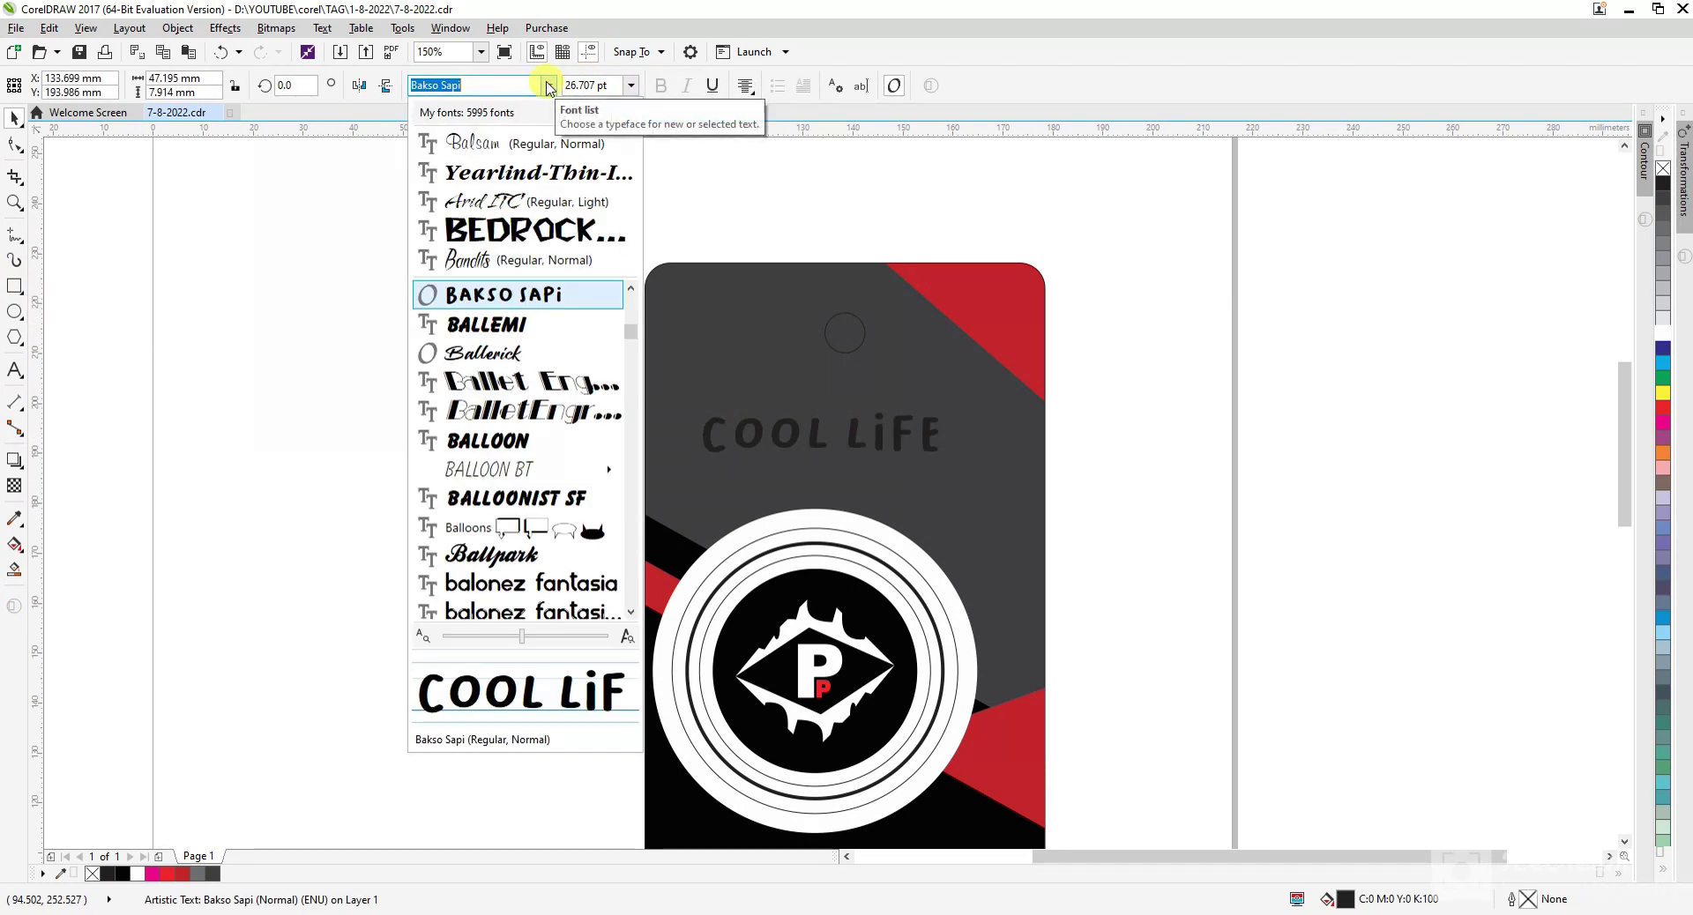
pyautogui.scroll(-20, 569, 494)
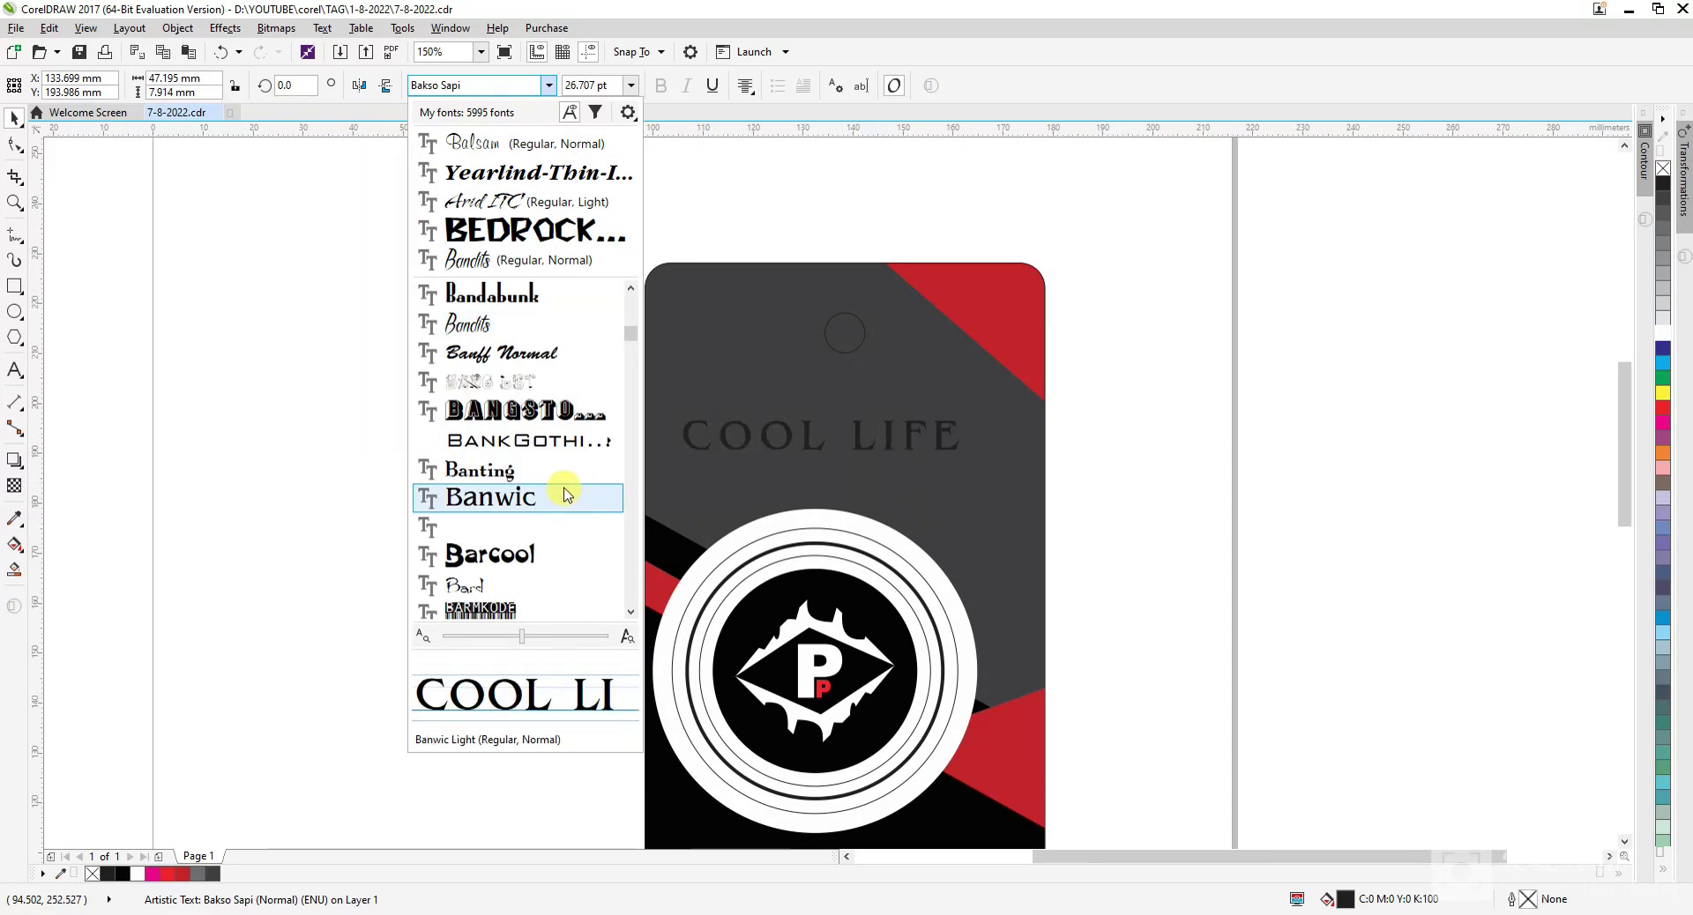
pyautogui.scroll(-15, 555, 494)
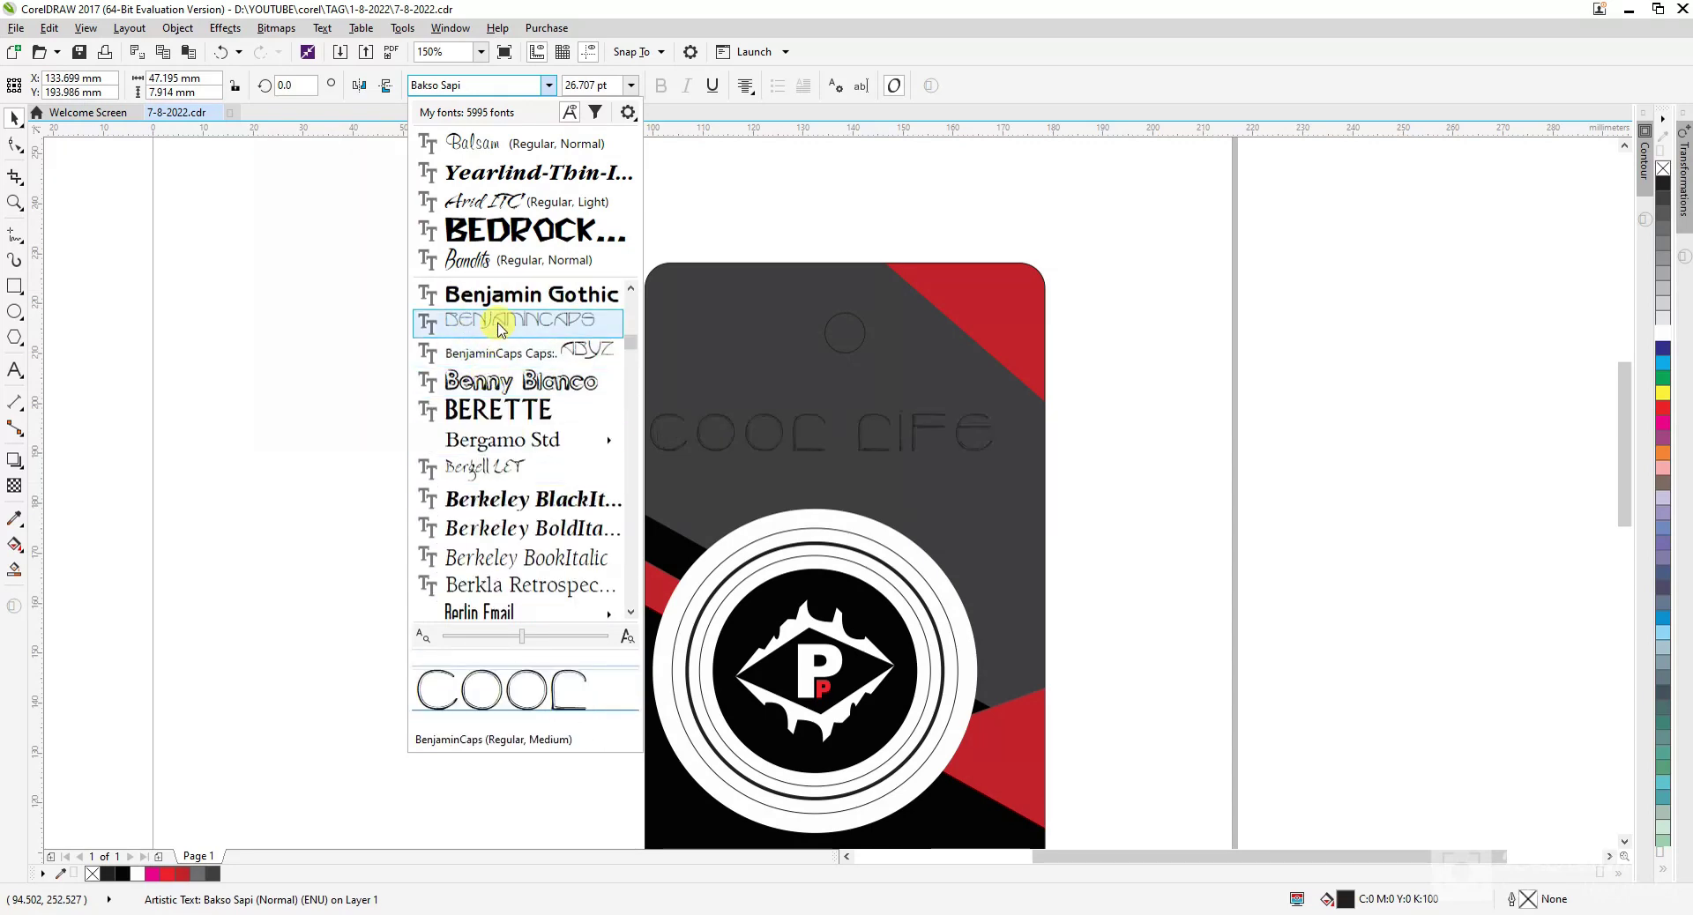
pyautogui.scroll(-3, 489, 379)
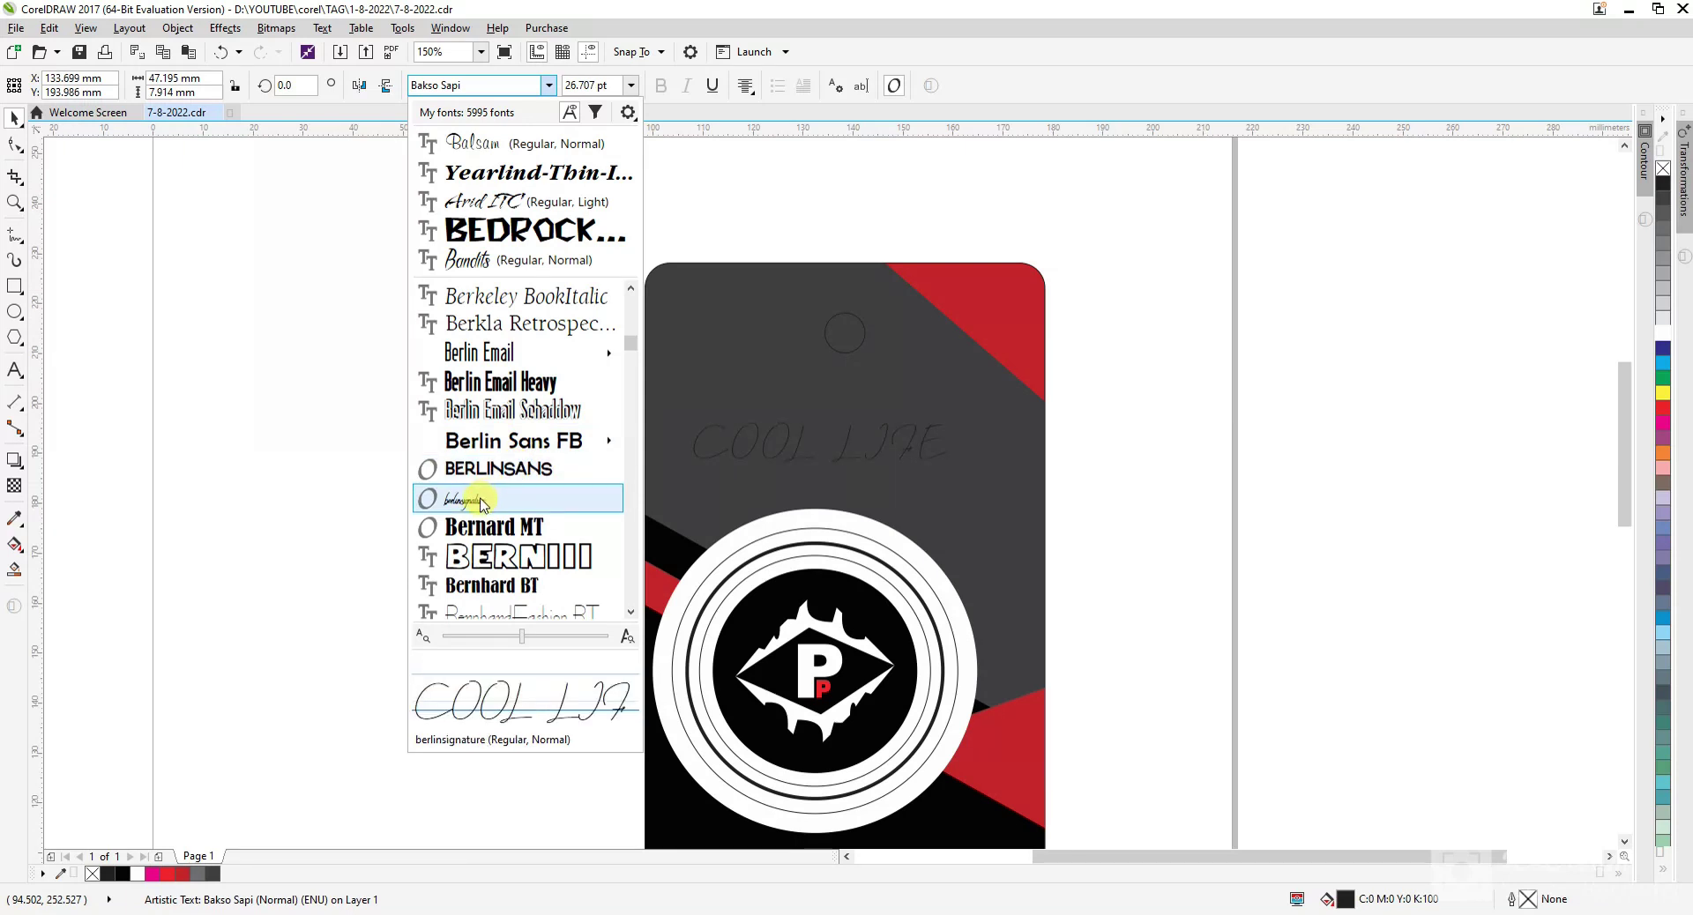
pyautogui.scroll(-3, 481, 501)
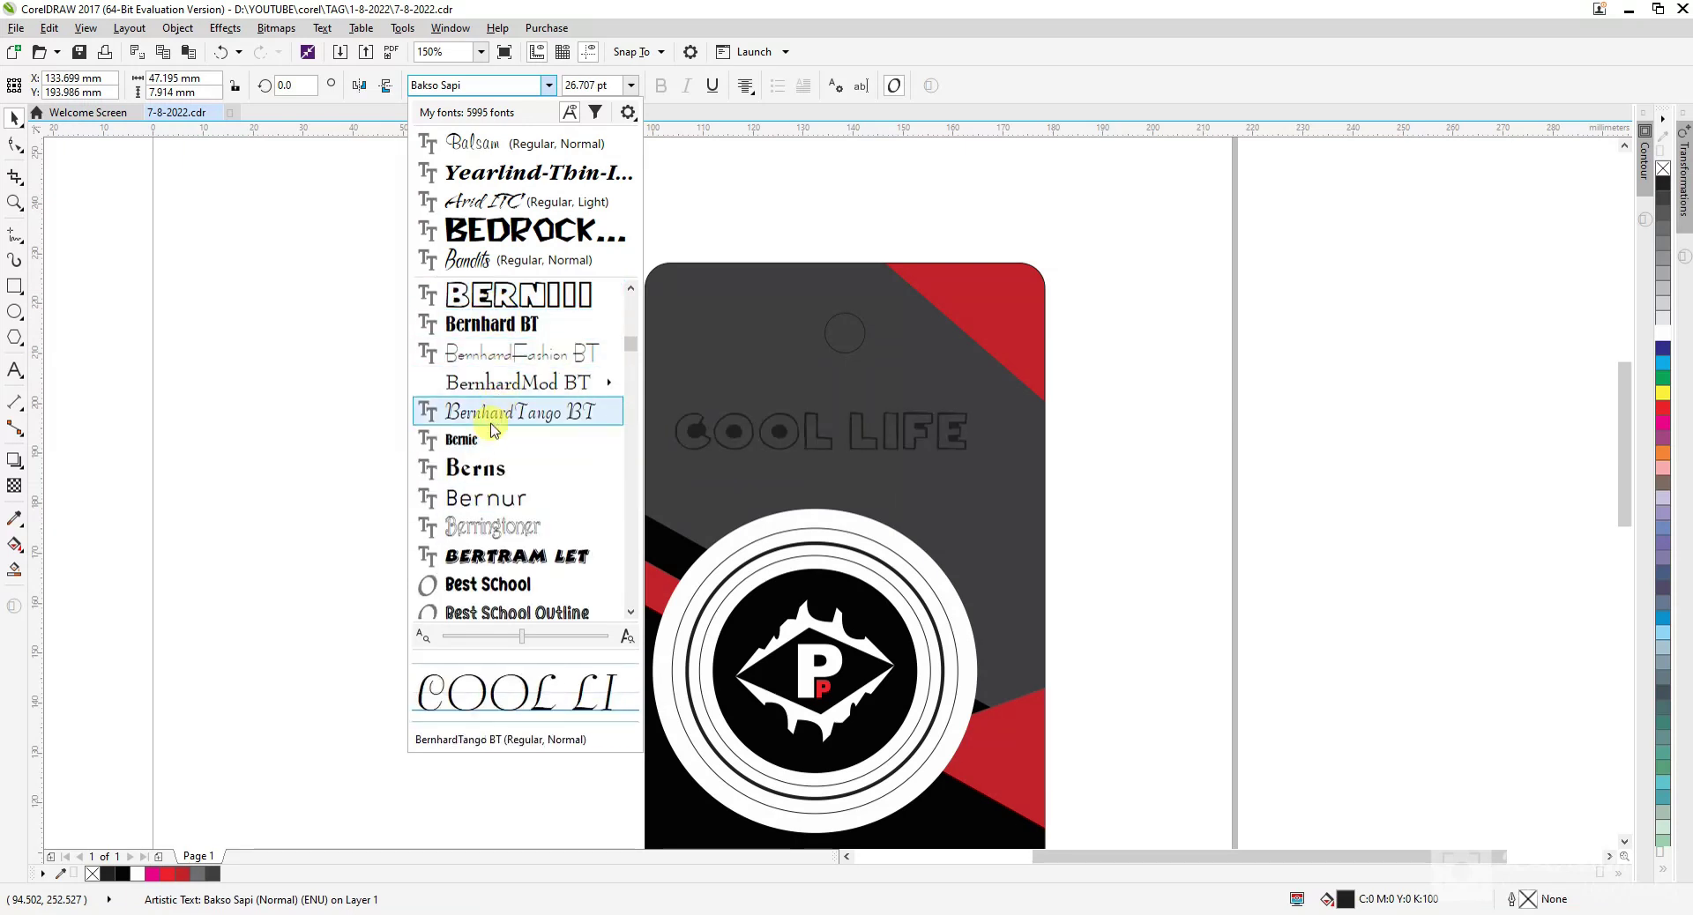
pyautogui.scroll(-3, 483, 529)
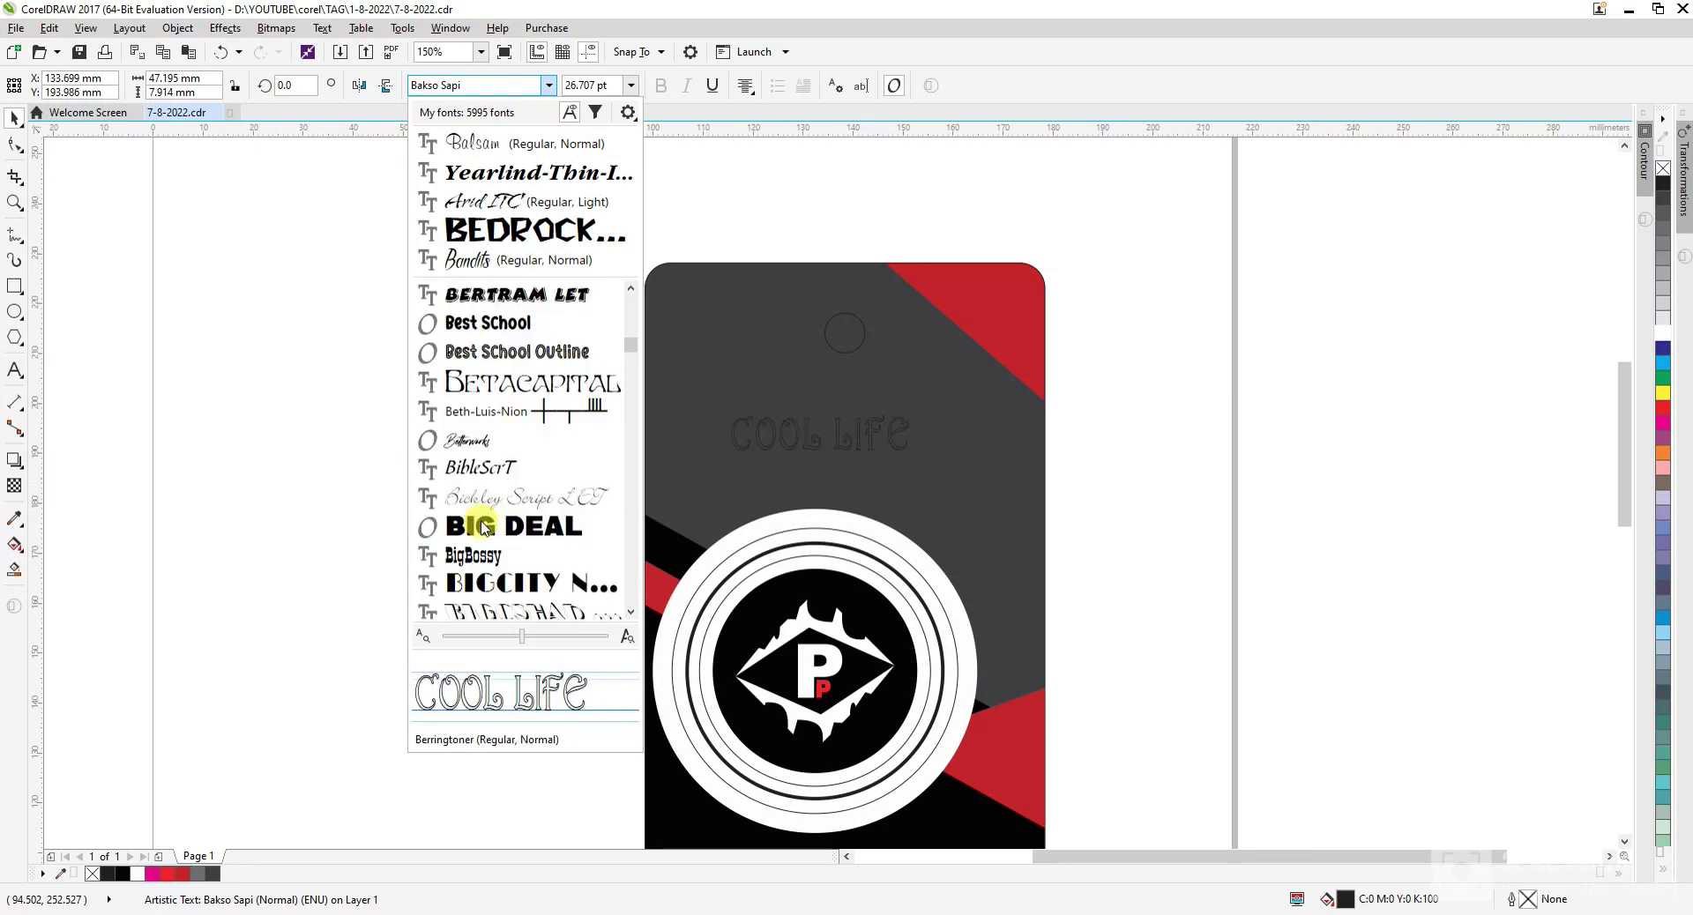
pyautogui.scroll(-3, 490, 536)
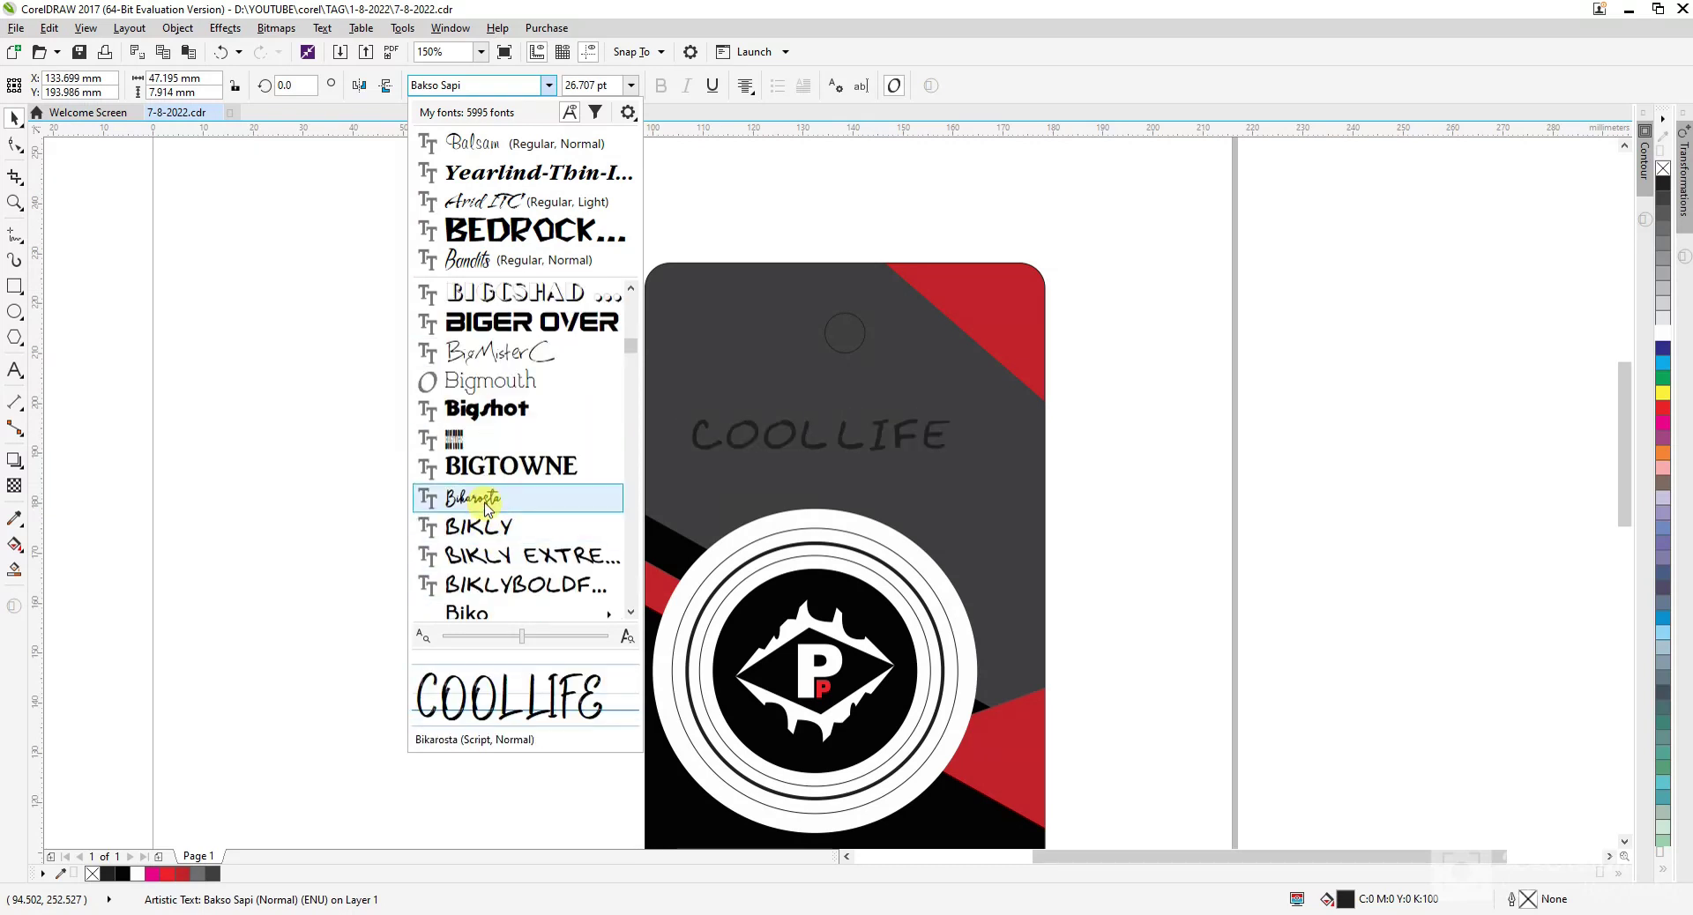
pyautogui.click(500, 557)
pyautogui.keyDown('shift'); pyautogui.click(1002, 518); pyautogui.keyUp('shift')
pyautogui.click(1135, 480)
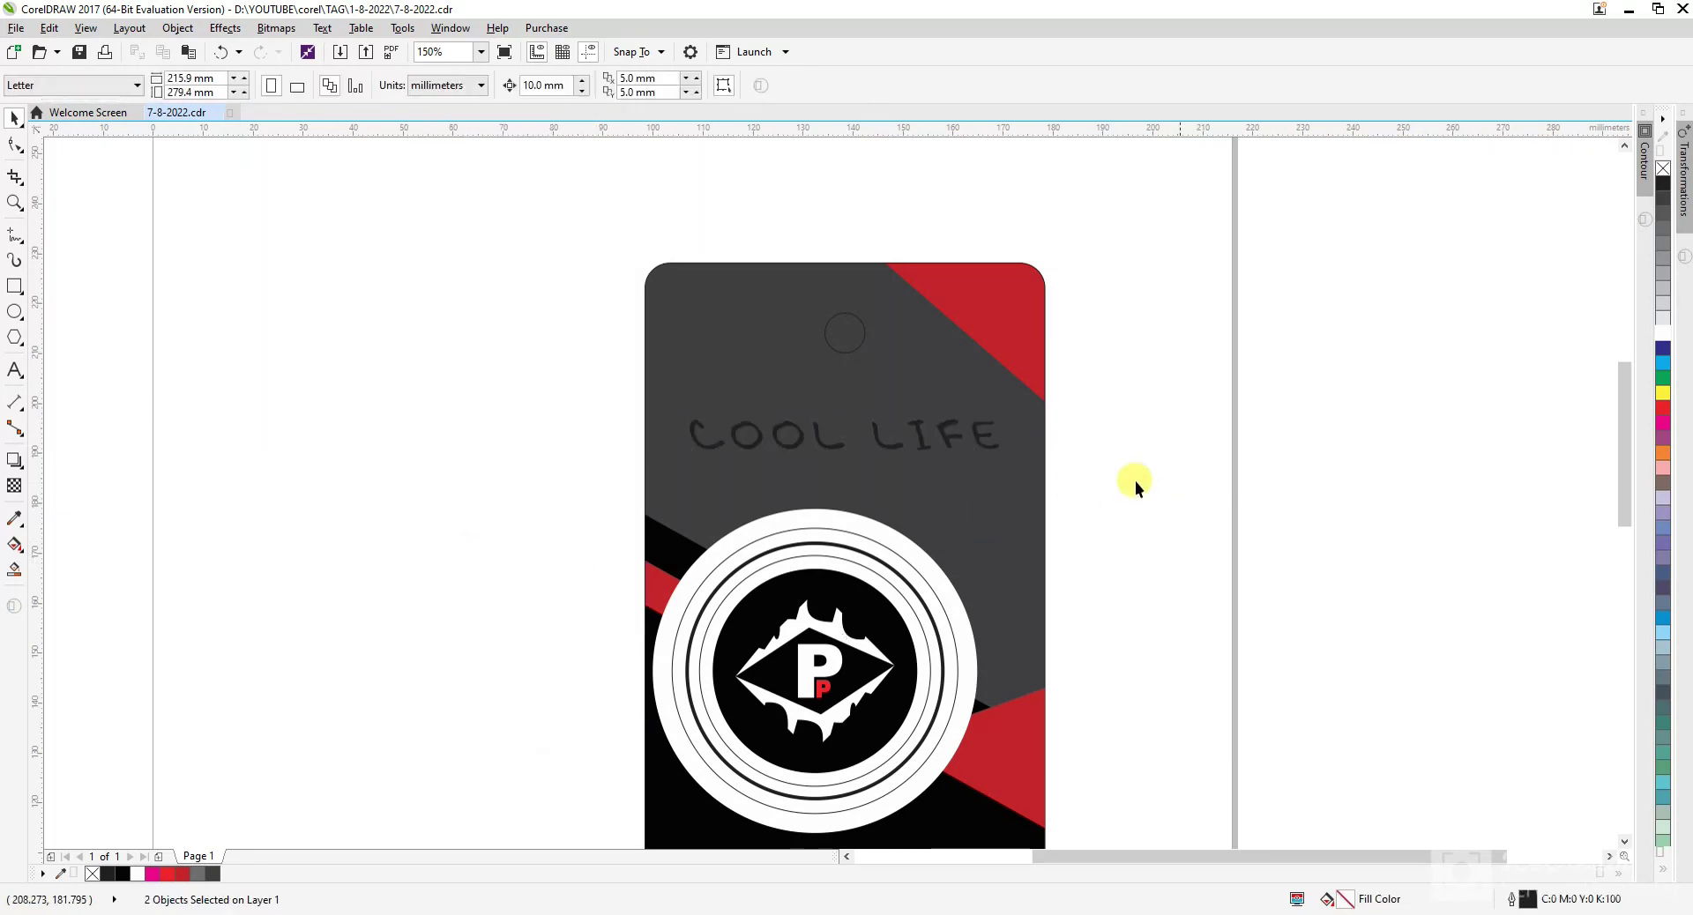
# - Change the COOL LIFE text's font to Bison Bold
pyautogui.click(914, 423)
pyautogui.click(550, 86)
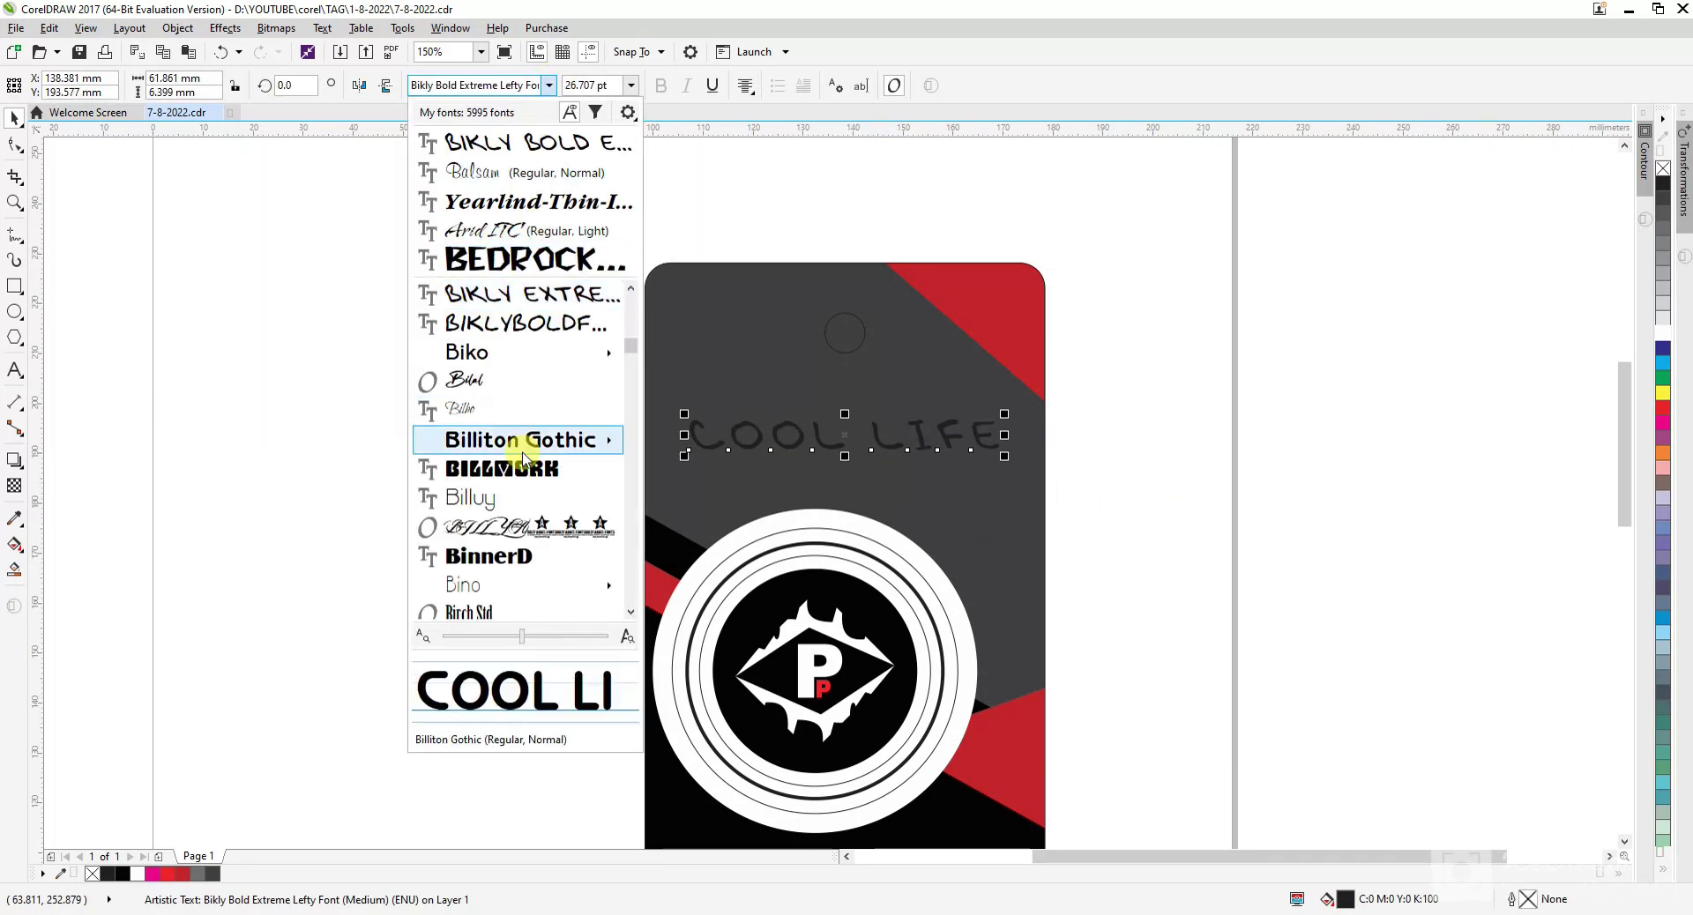
pyautogui.scroll(-1, 521, 468)
pyautogui.scroll(-3, 493, 573)
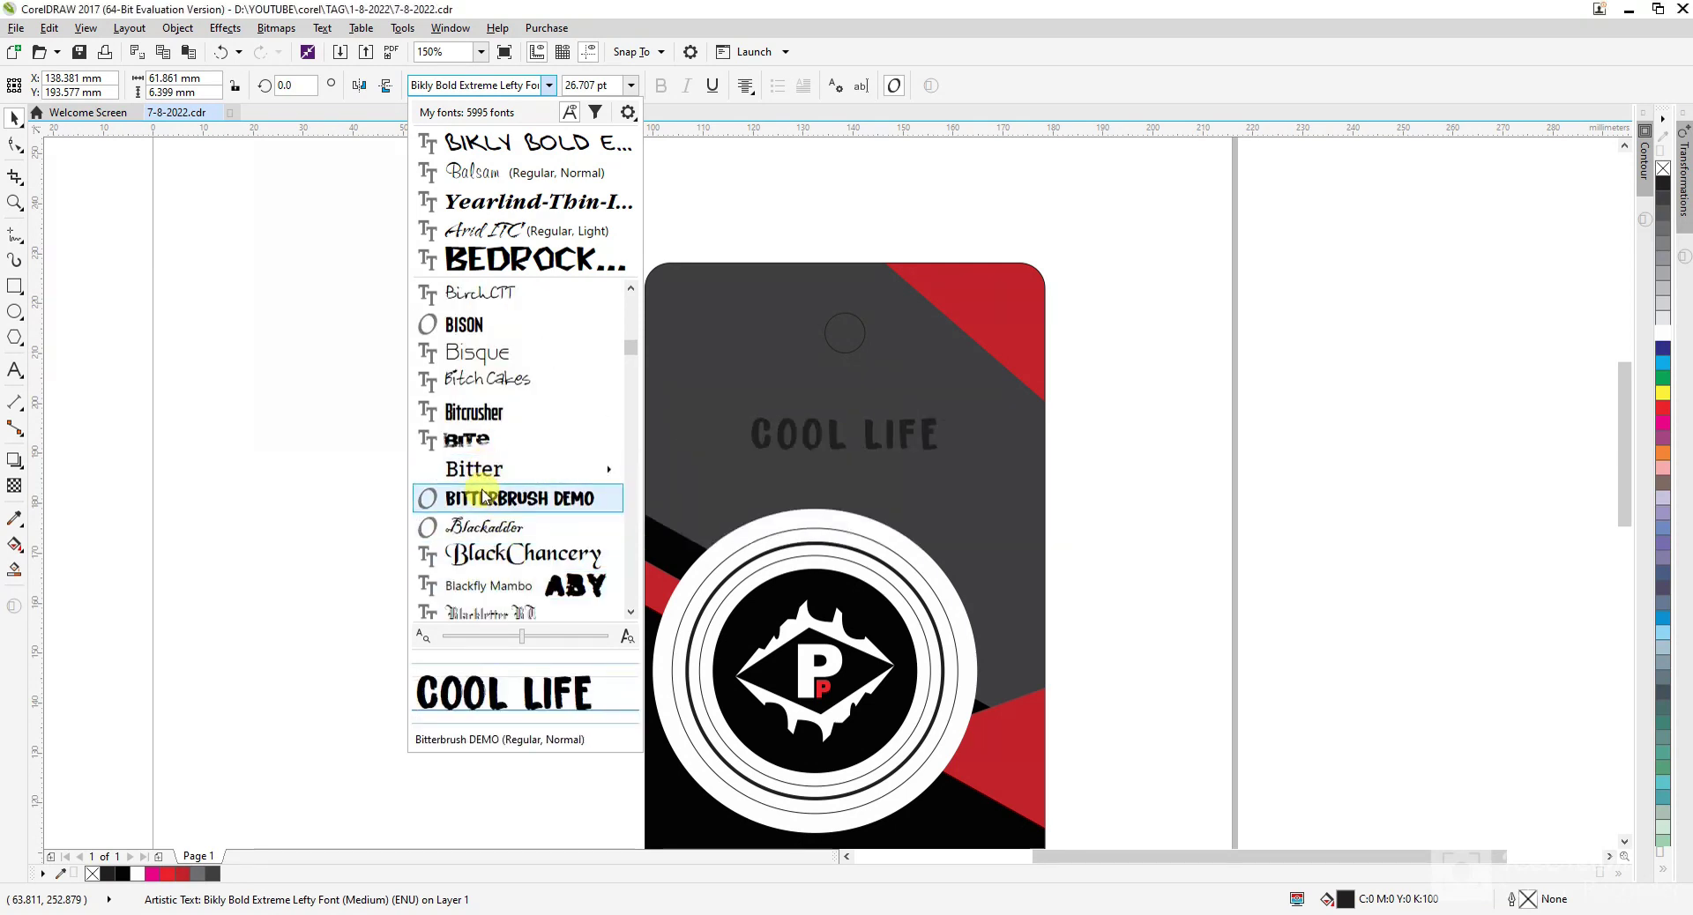
pyautogui.click(463, 325)
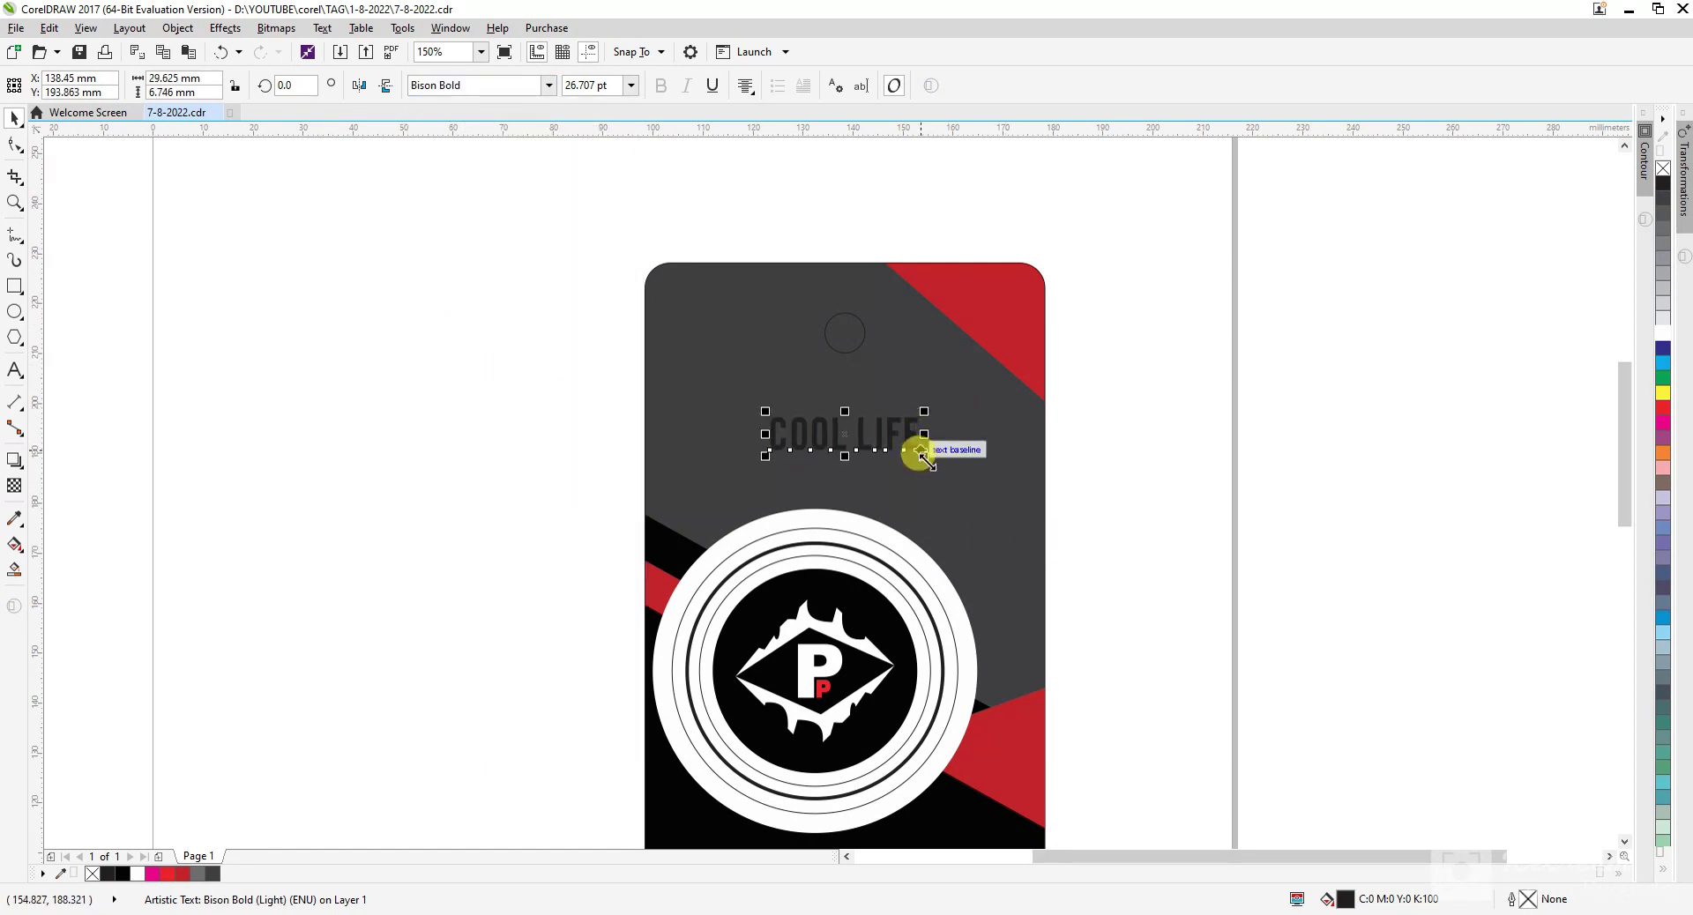
# - Enlarge the COOL LIFE text from its centre to about 62.7 × 14.3 mm
pyautogui.moveTo(920, 453); pyautogui.dragTo(995, 496)
pyautogui.click(1077, 442)
pyautogui.scroll(1, 1005, 400)
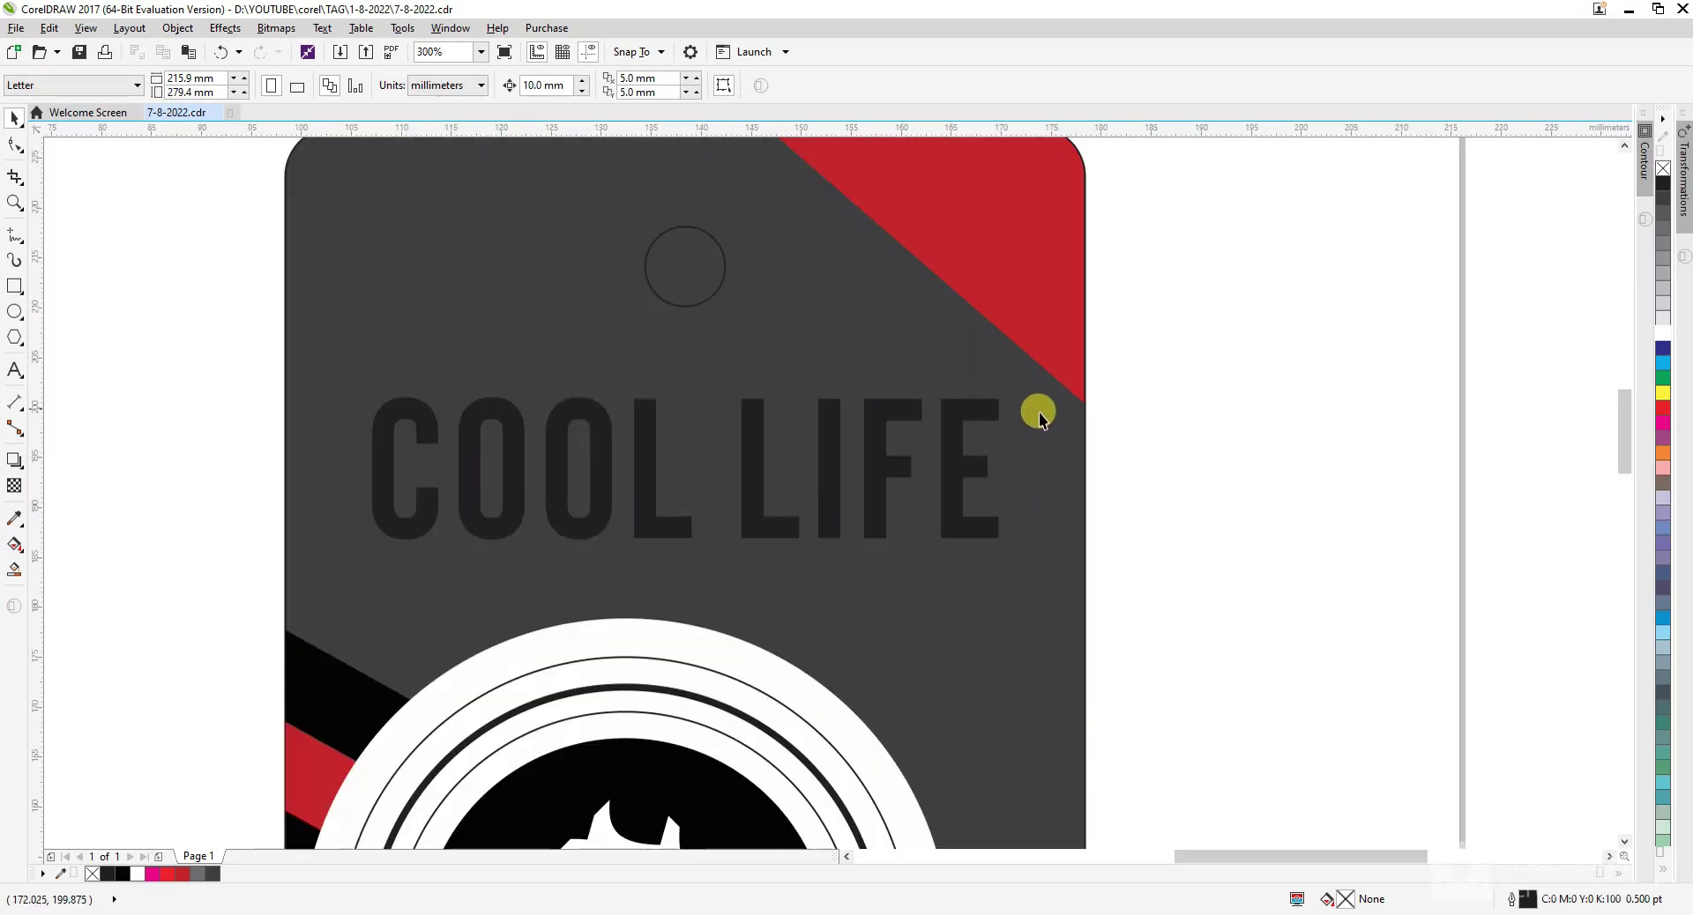
pyautogui.scroll(-1, 910, 402)
pyautogui.scroll(1, 961, 410)
# - Fill the COOL LIFE text with white
pyautogui.click(924, 401)
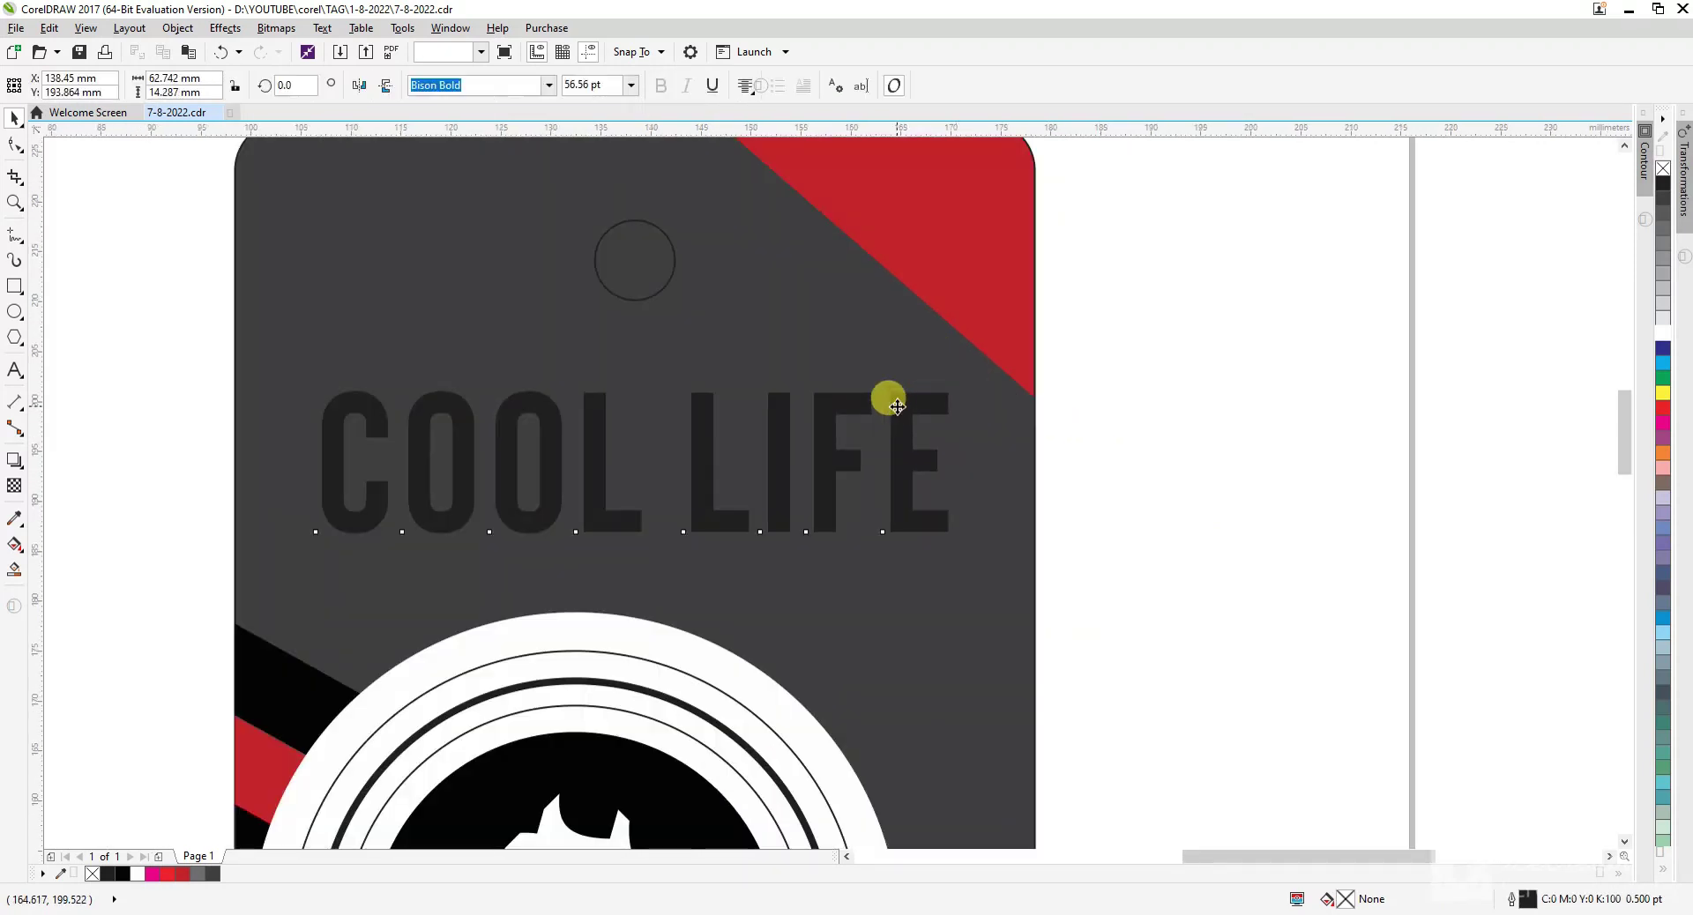
pyautogui.click(1664, 328)
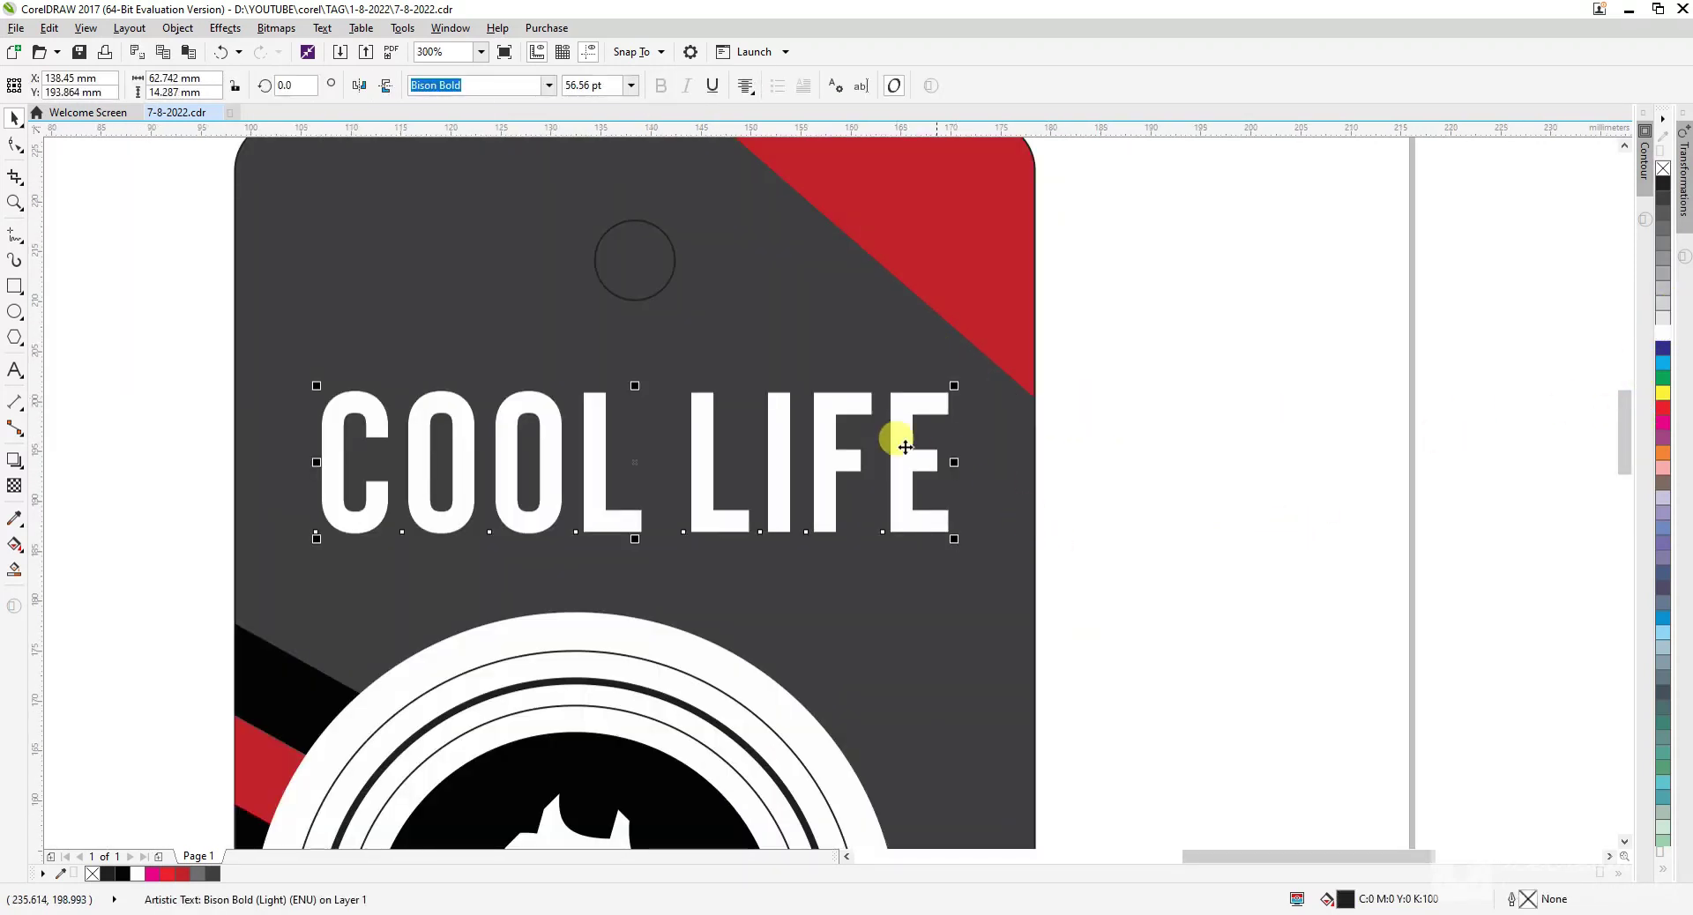
pyautogui.scroll(-1, 892, 446)
pyautogui.click(1023, 503)
pyautogui.scroll(1, 806, 431)
pyautogui.scroll(-1, 875, 437)
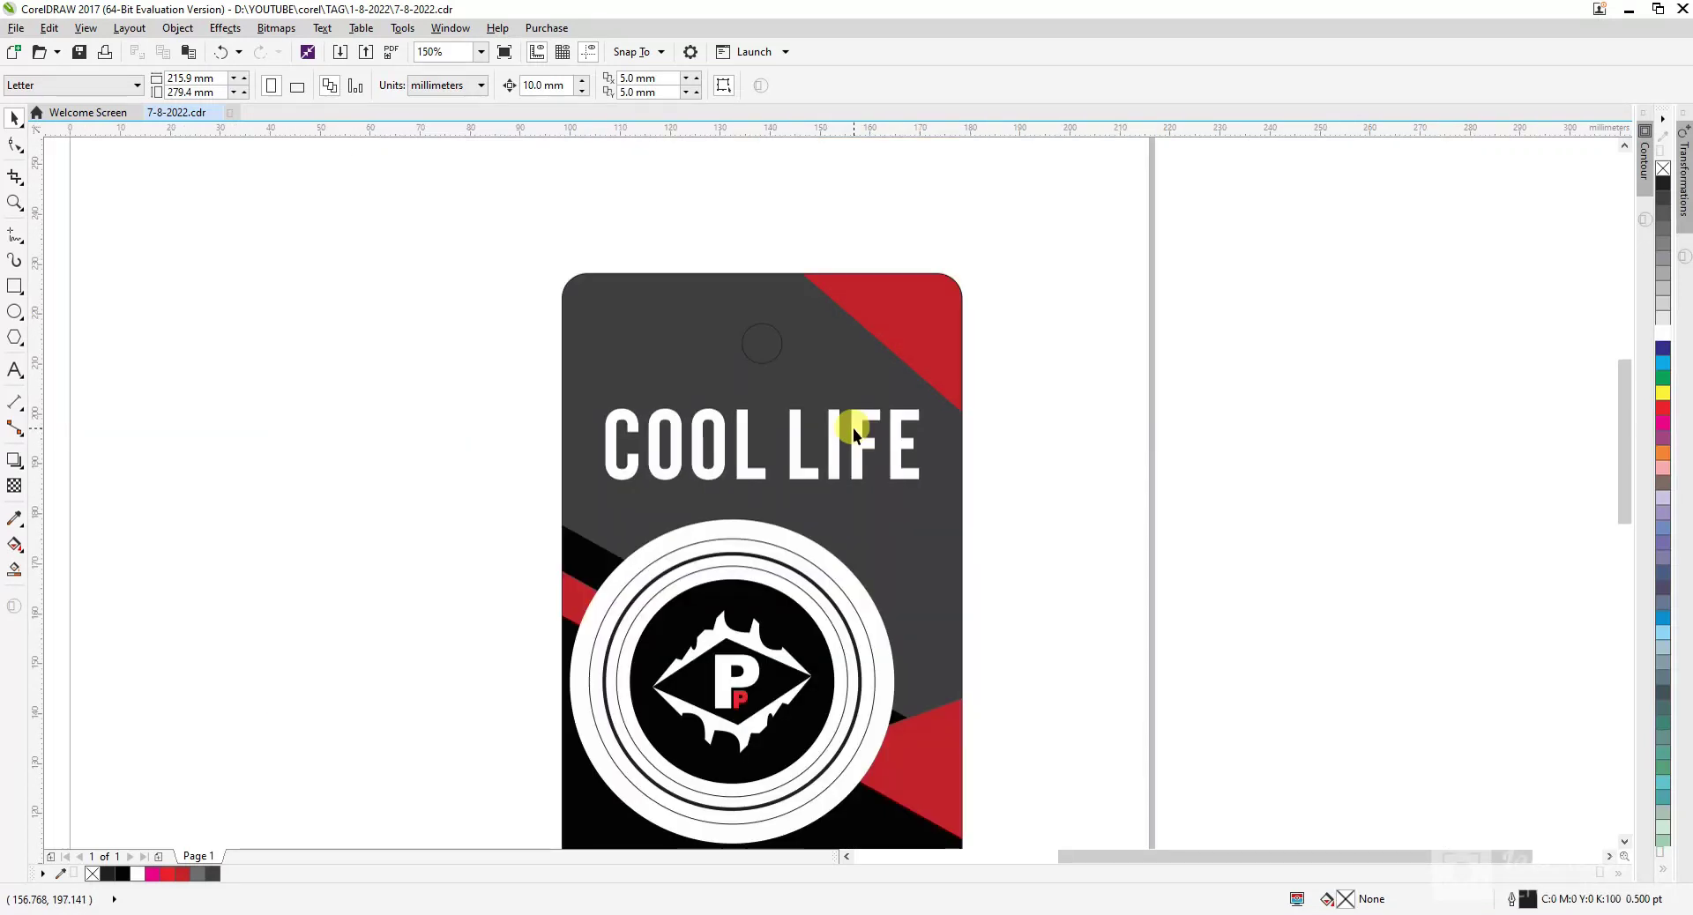
# - Align the COOL LIFE text horizontally to the centre of the 80 × 150 mm tag shape
pyautogui.click(859, 437)
pyautogui.scroll(1, 864, 449)
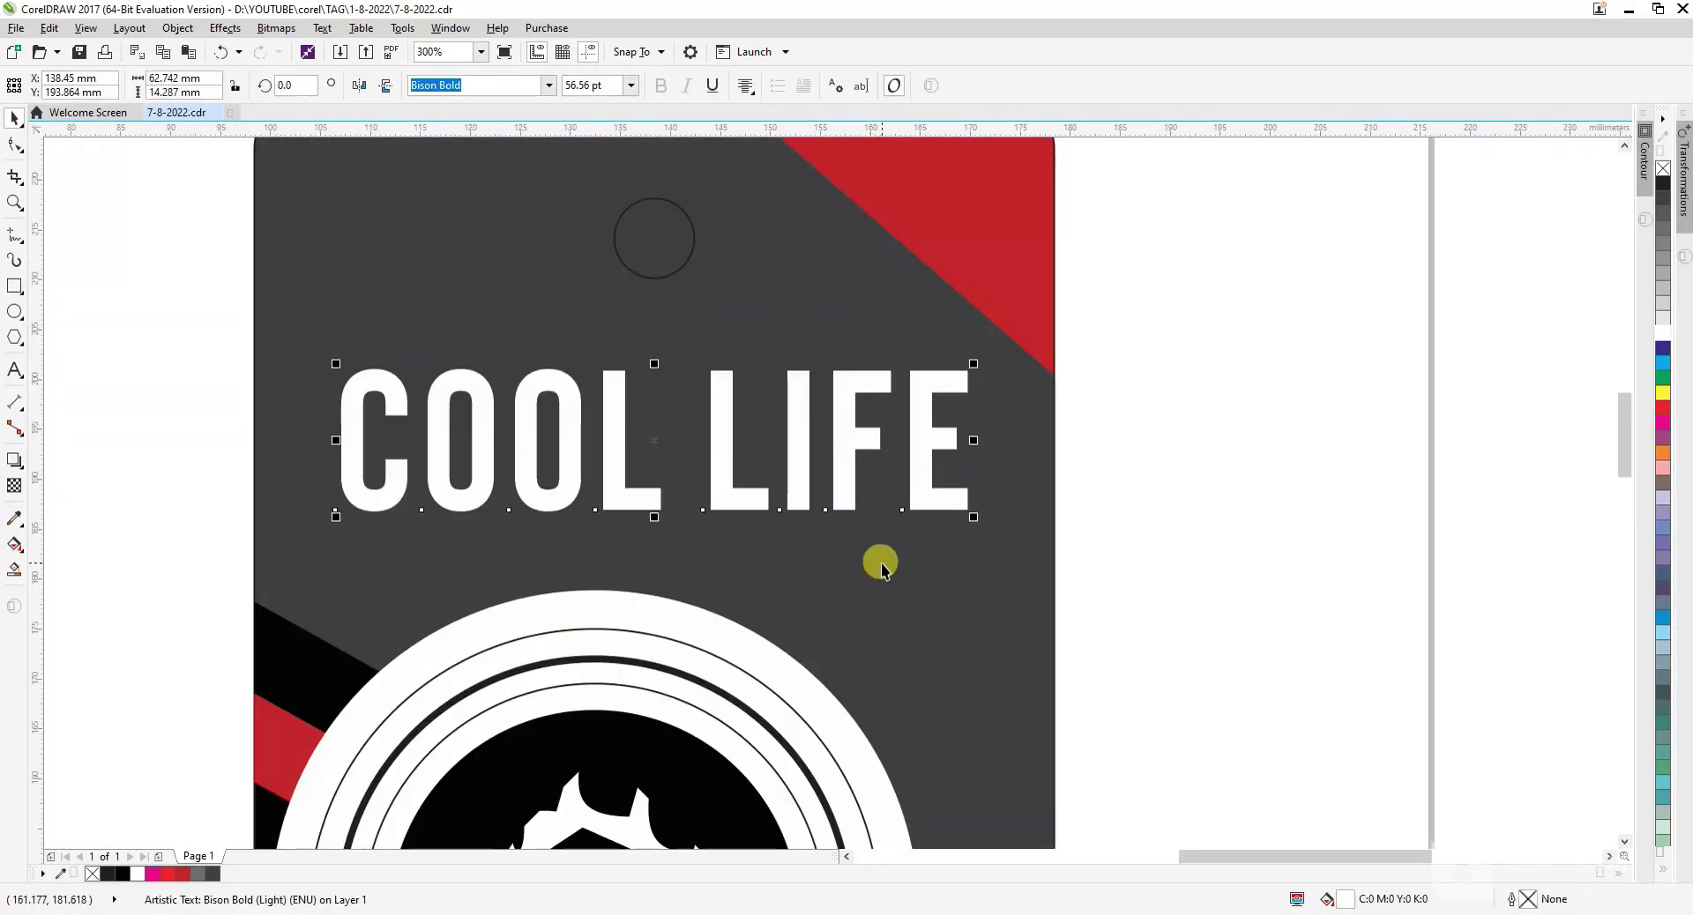
pyautogui.click(1134, 518)
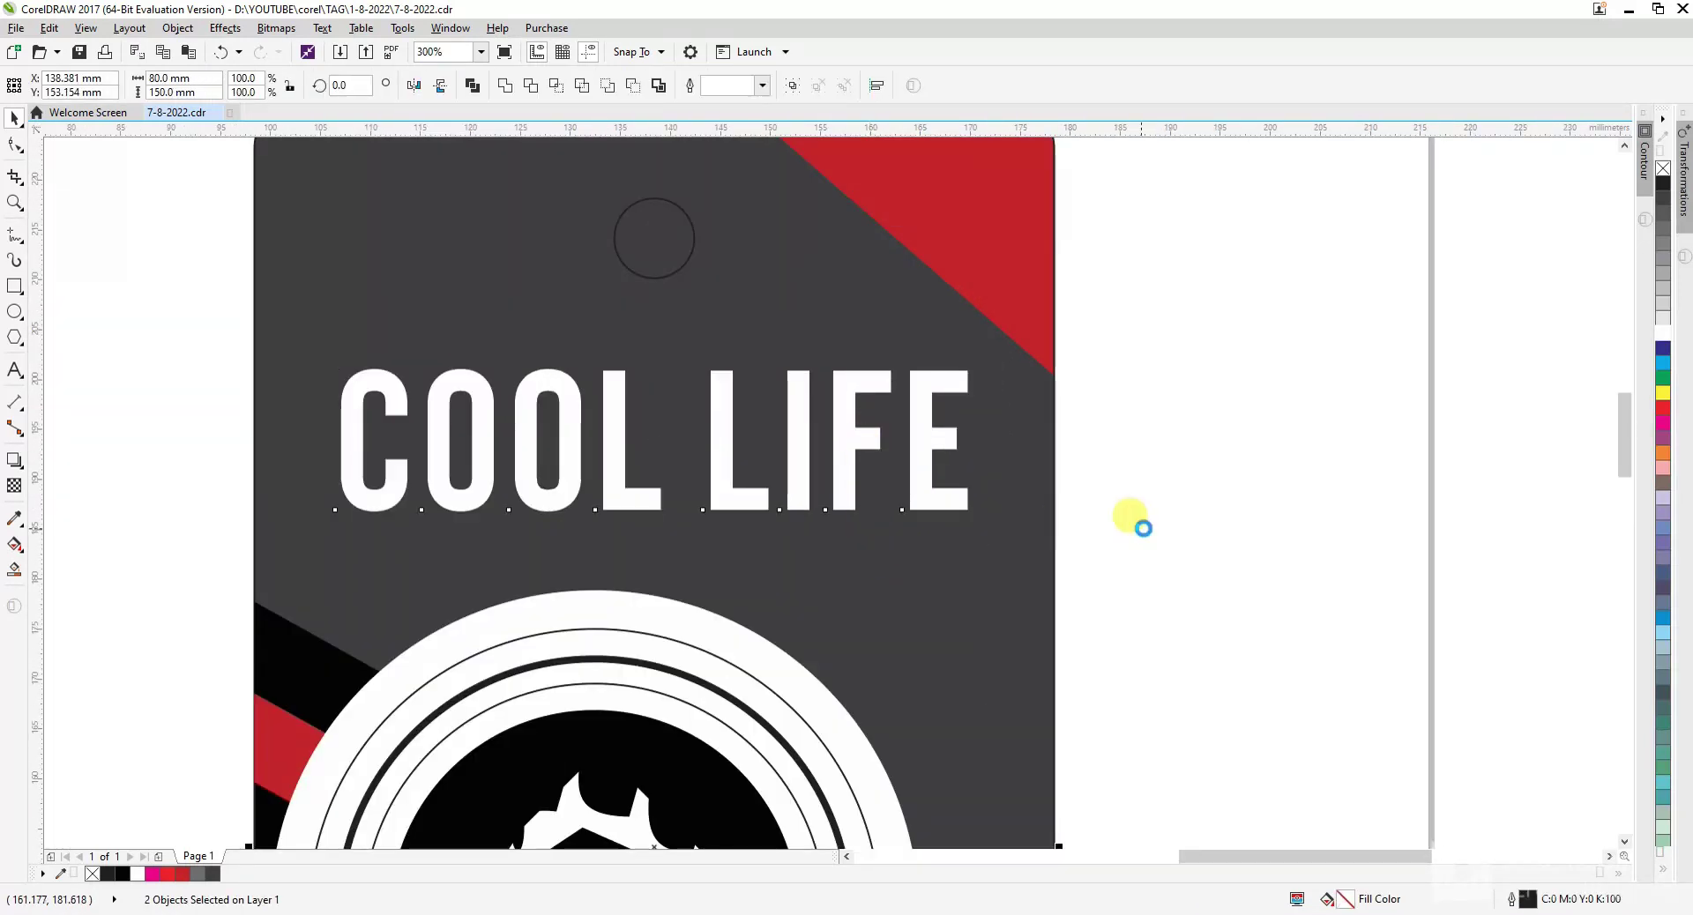
# - Draw a rectangle about 66.2 × 16.5 mm around the COOL LIFE text, filled with black and without an outline
pyautogui.click(14, 284)
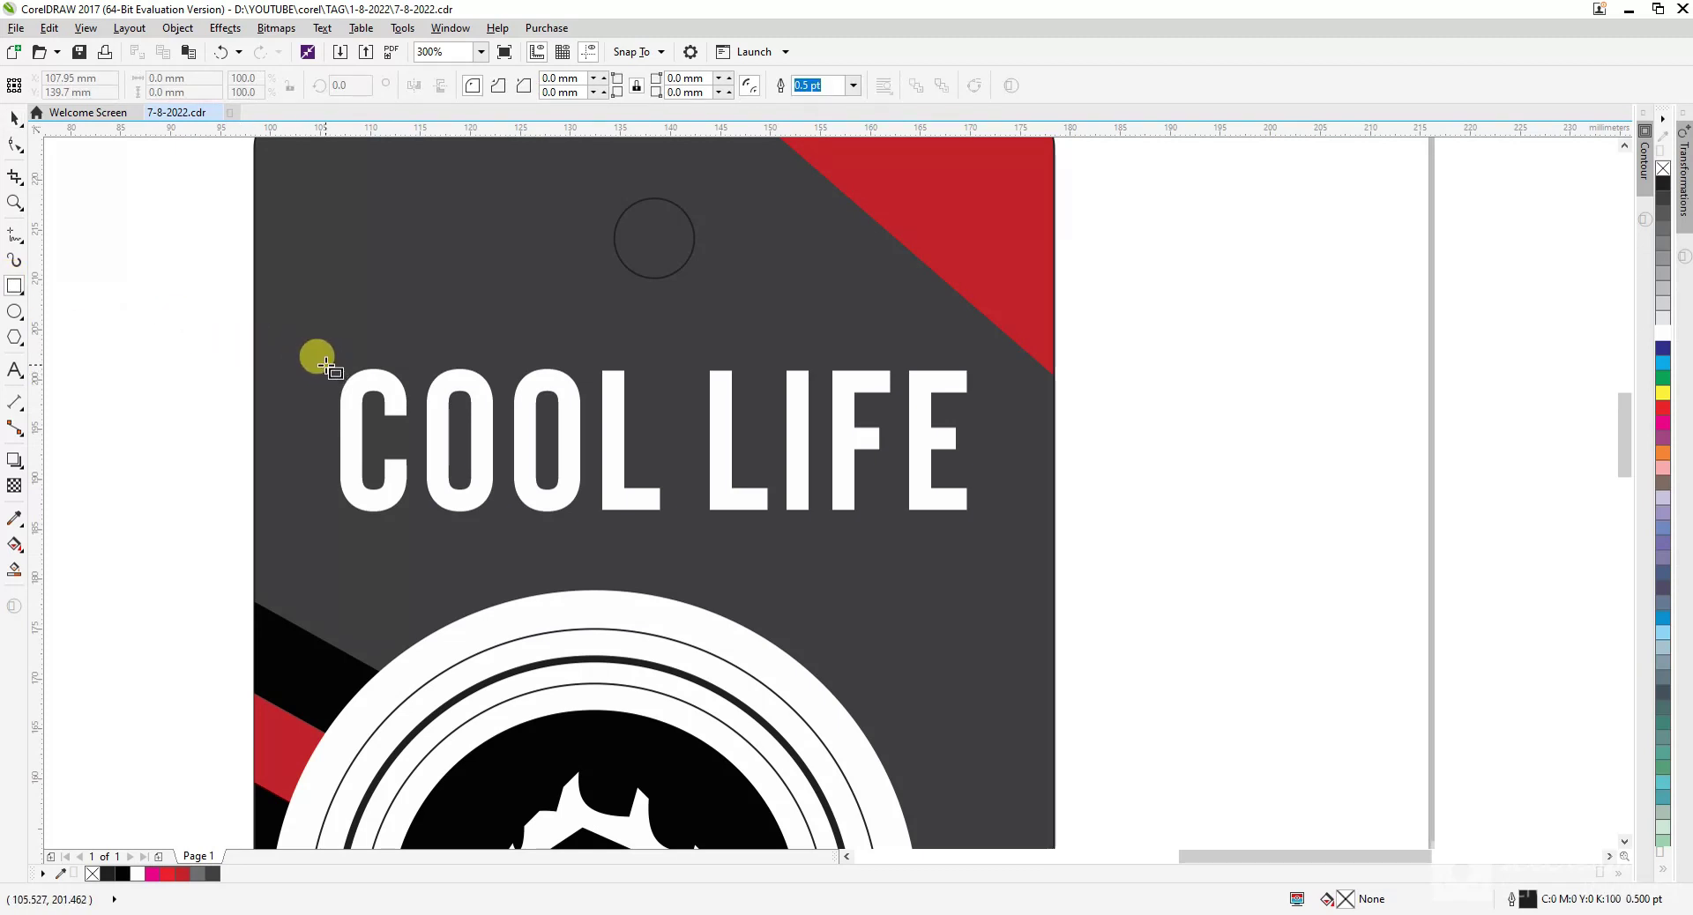
pyautogui.moveTo(323, 359); pyautogui.dragTo(984, 524)
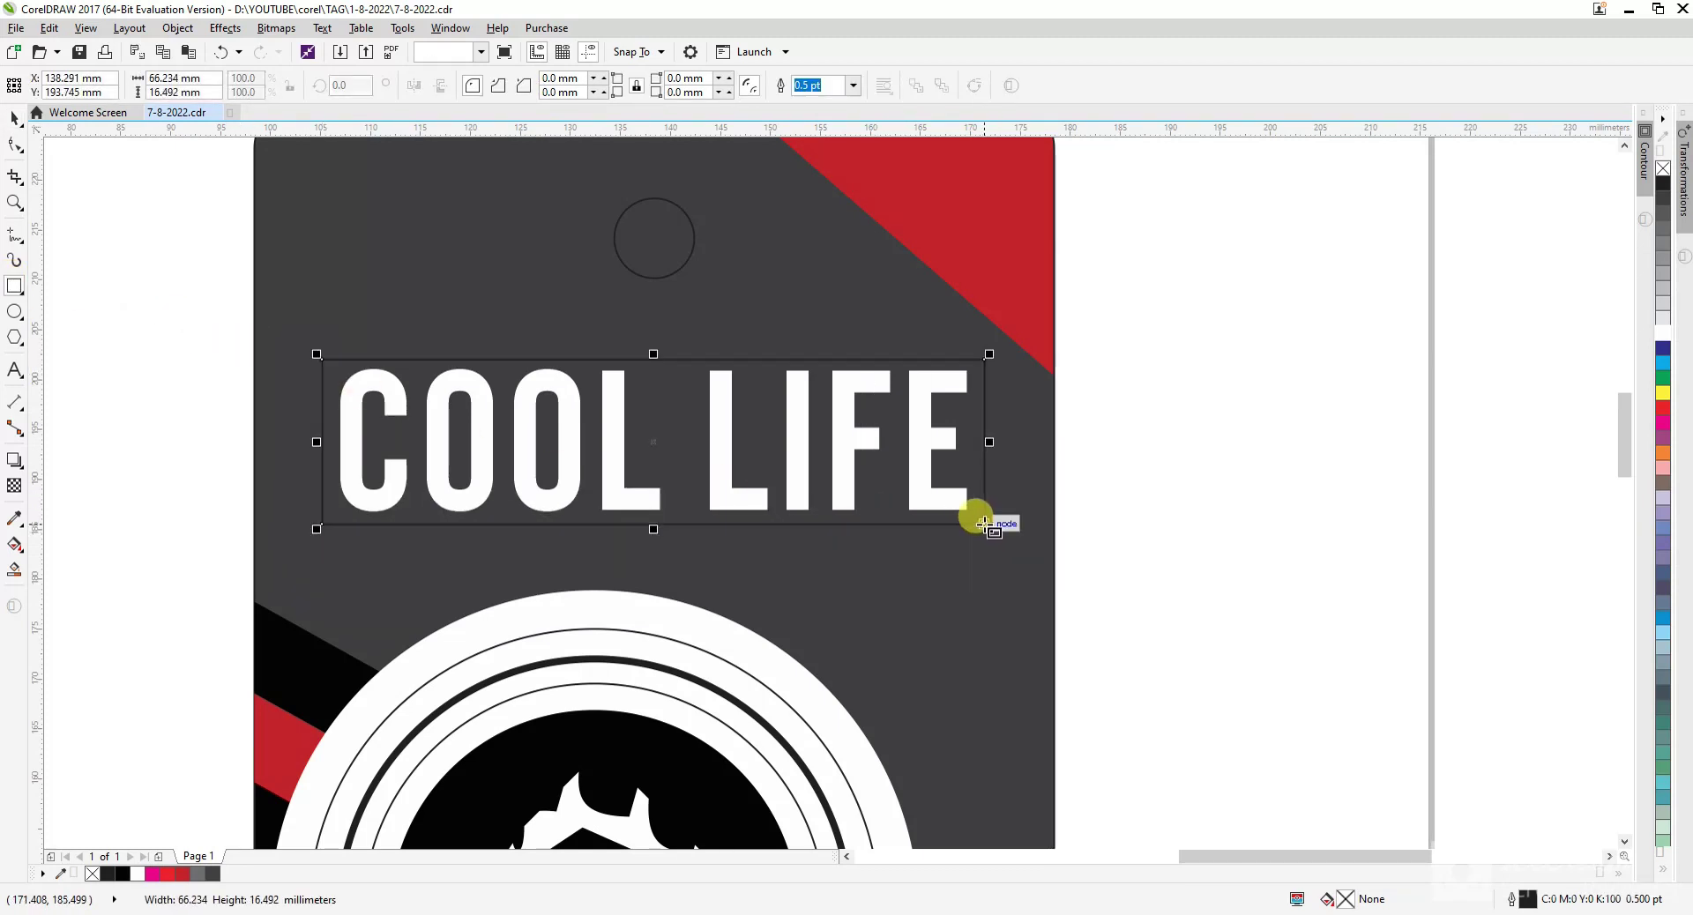
pyautogui.click(1663, 182)
pyautogui.rightClick(1662, 168)
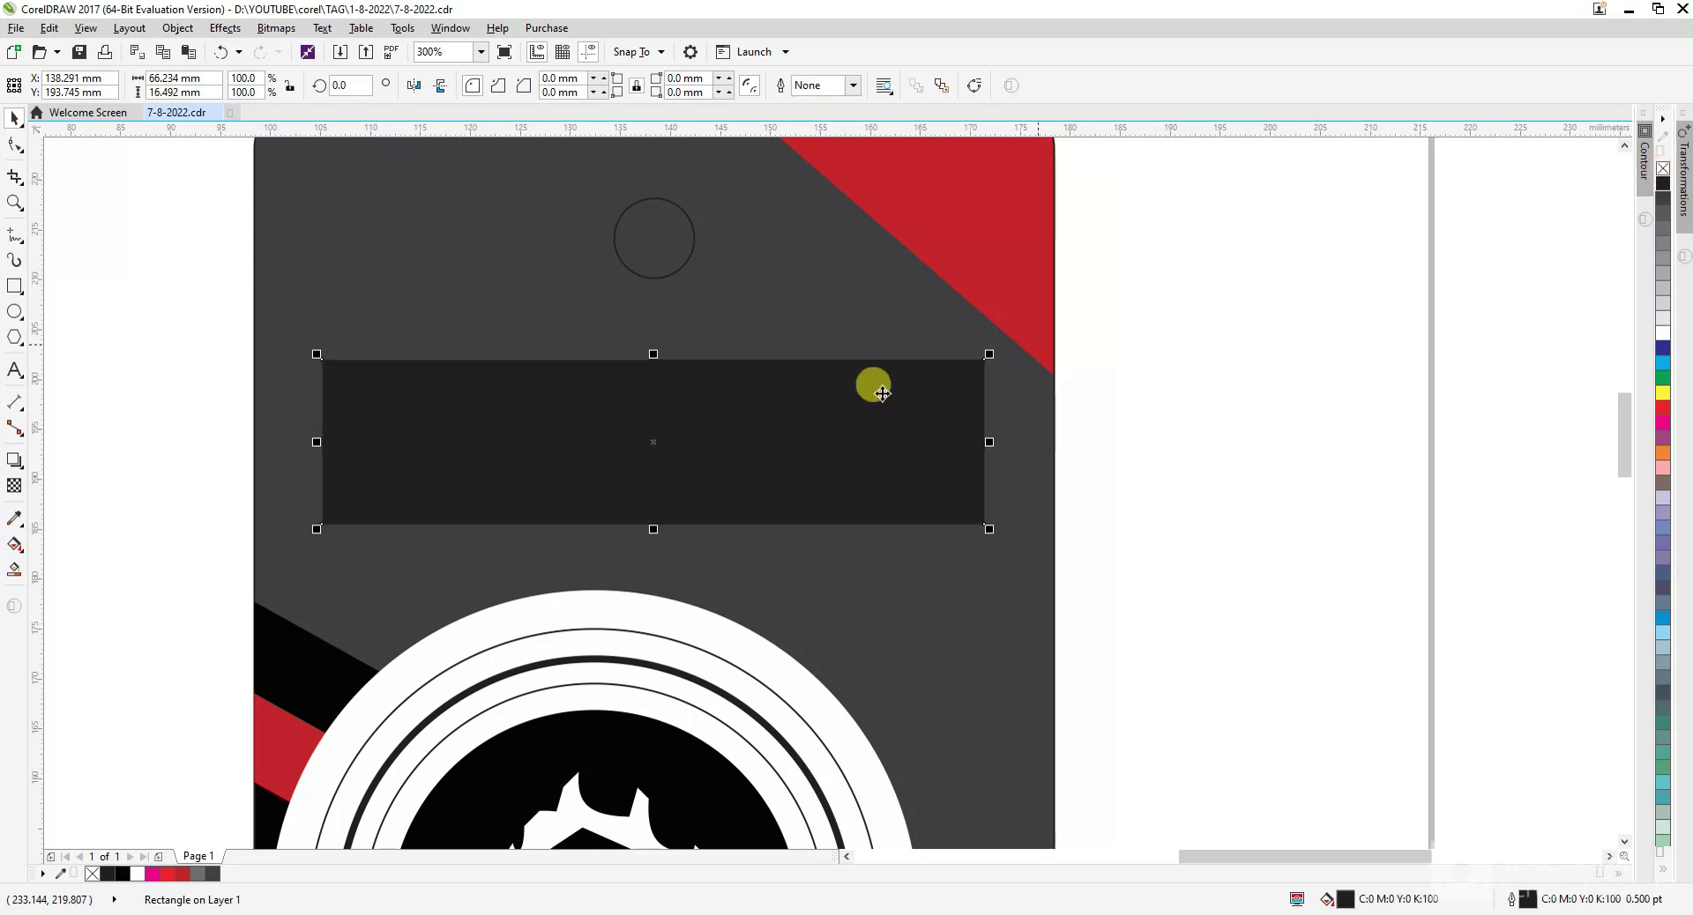
# - Apply the black sampled from the tag's slanted band to the rectangle and bring the COOL LIFE text in front of it
pyautogui.click(14, 518)
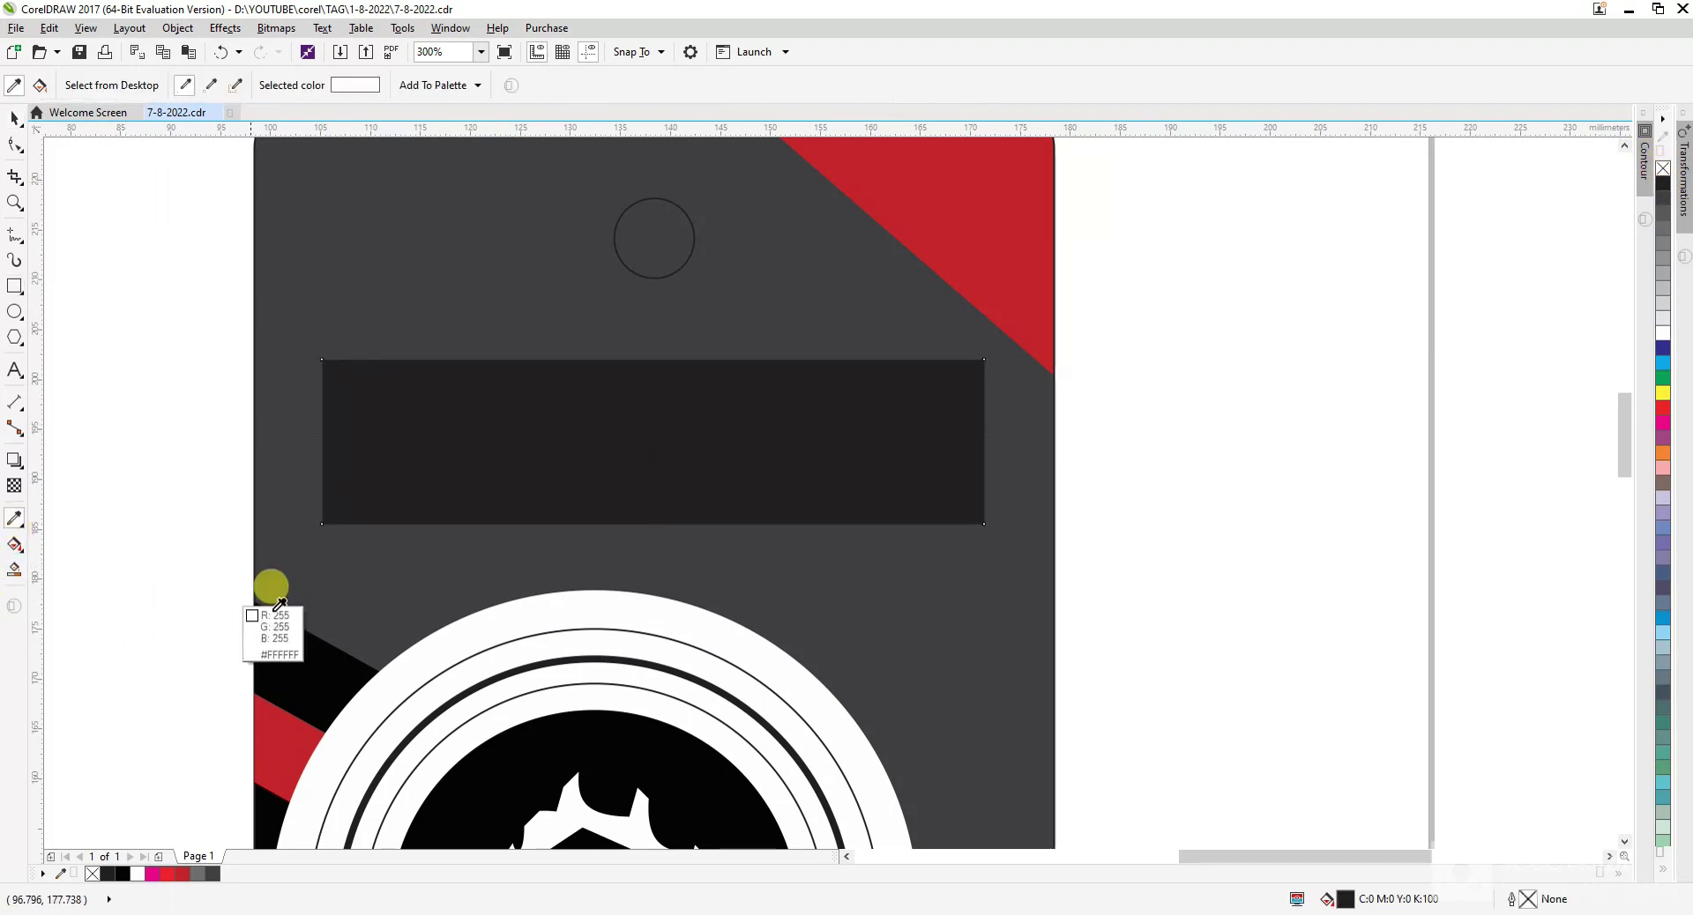
pyautogui.click(283, 634)
pyautogui.click(340, 511)
pyautogui.press('space')
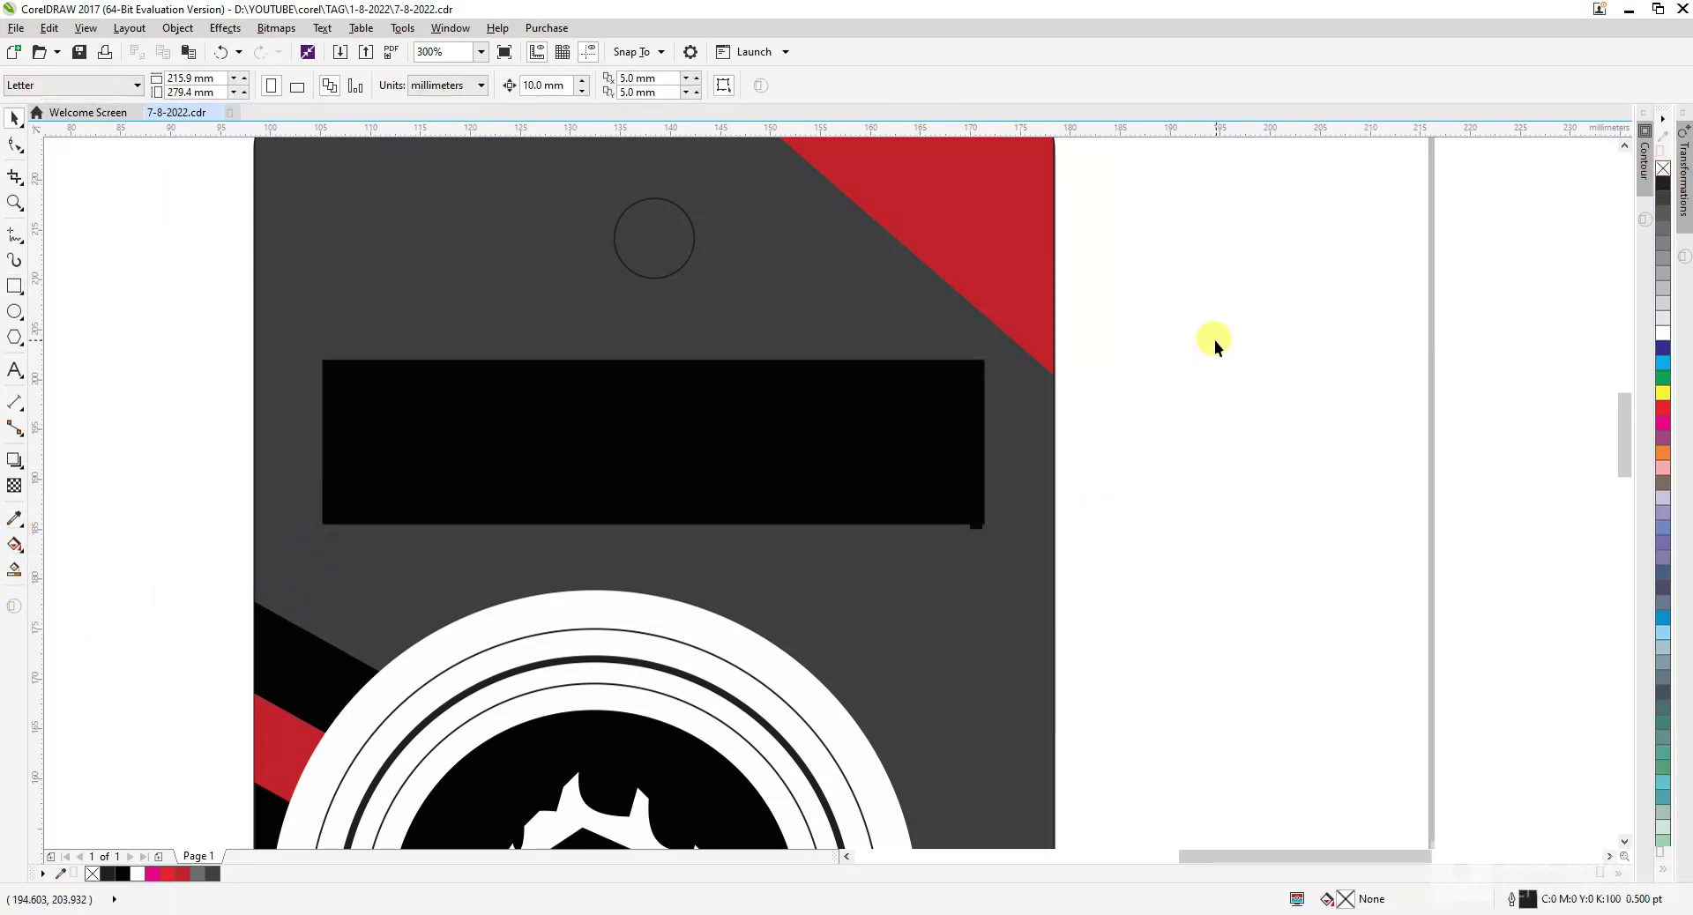
pyautogui.moveTo(1209, 341); pyautogui.dragTo(326, 557)
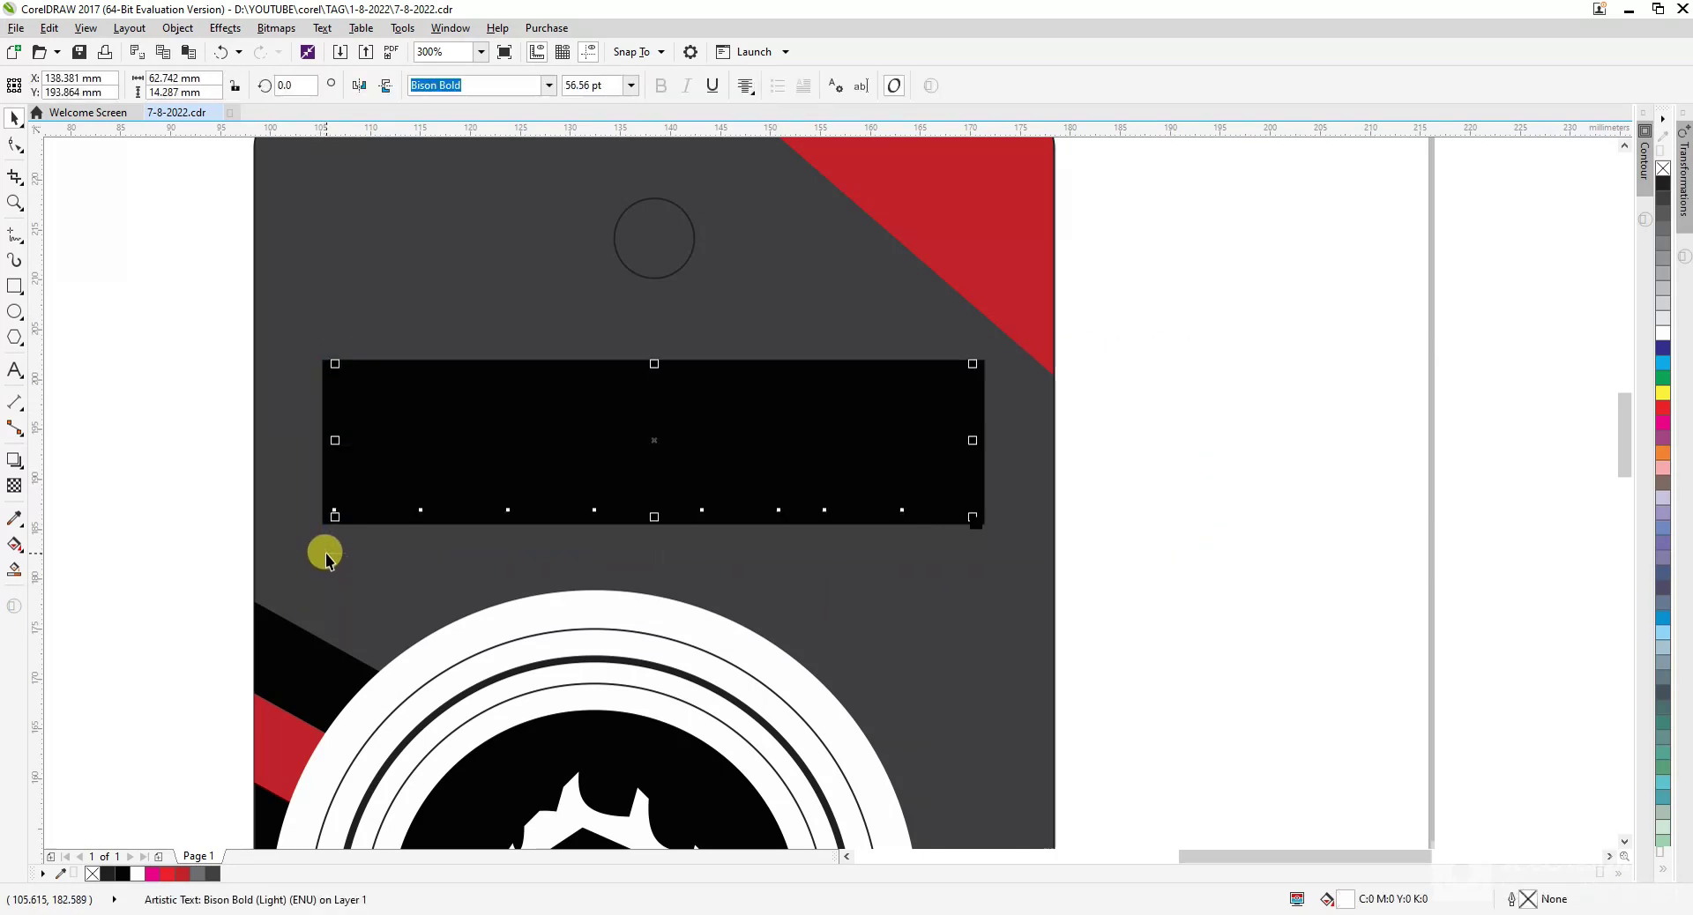
pyautogui.click(1115, 388)
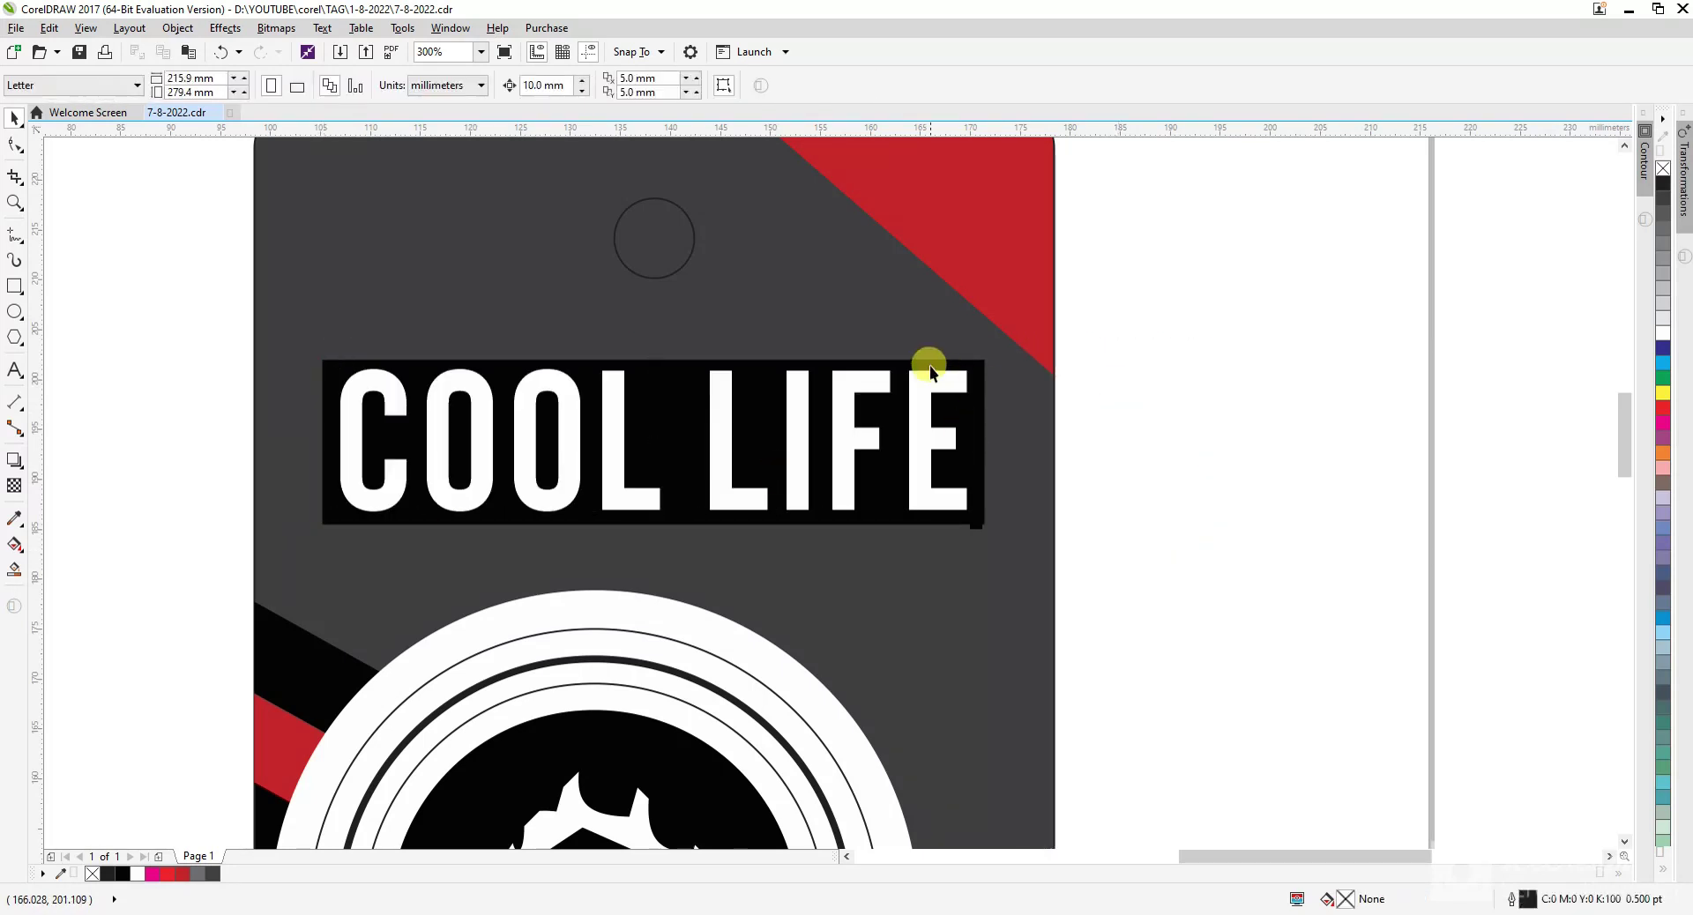
# - Round all four corners of the black rectangle behind the COOL LIFE text
pyautogui.click(977, 367)
pyautogui.press('F10')
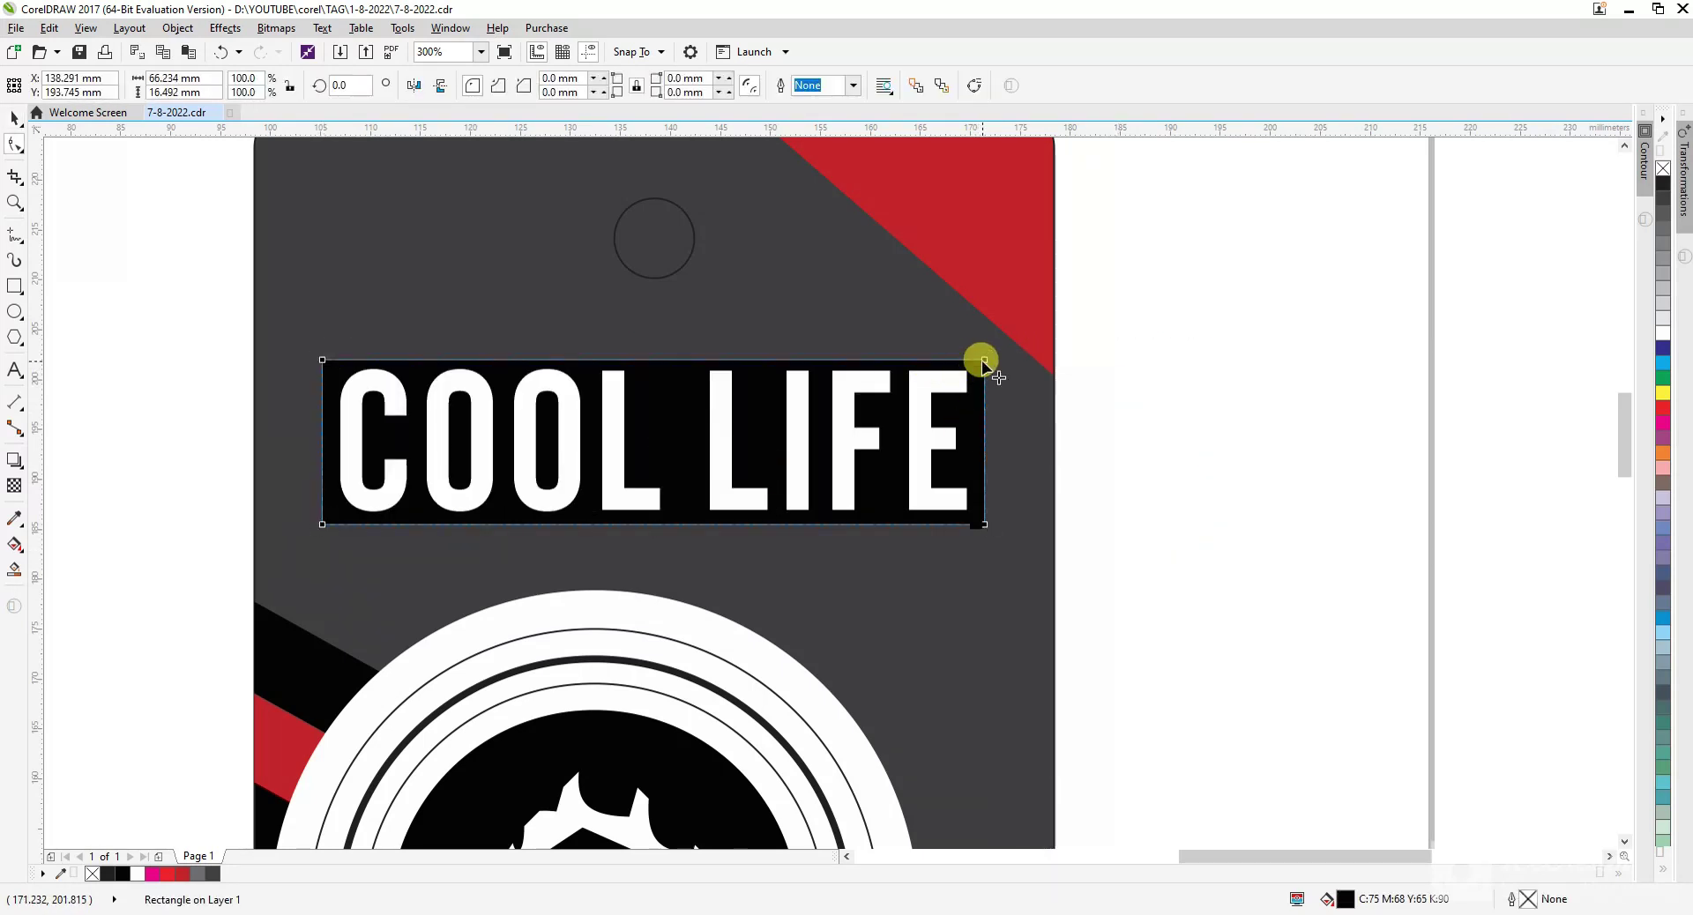
pyautogui.moveTo(984, 362)
pyautogui.mouseDown()
pyautogui.moveTo(986, 428)
pyautogui.moveTo(987, 391)
pyautogui.mouseUp()
pyautogui.press('space')
pyautogui.click(1172, 418)
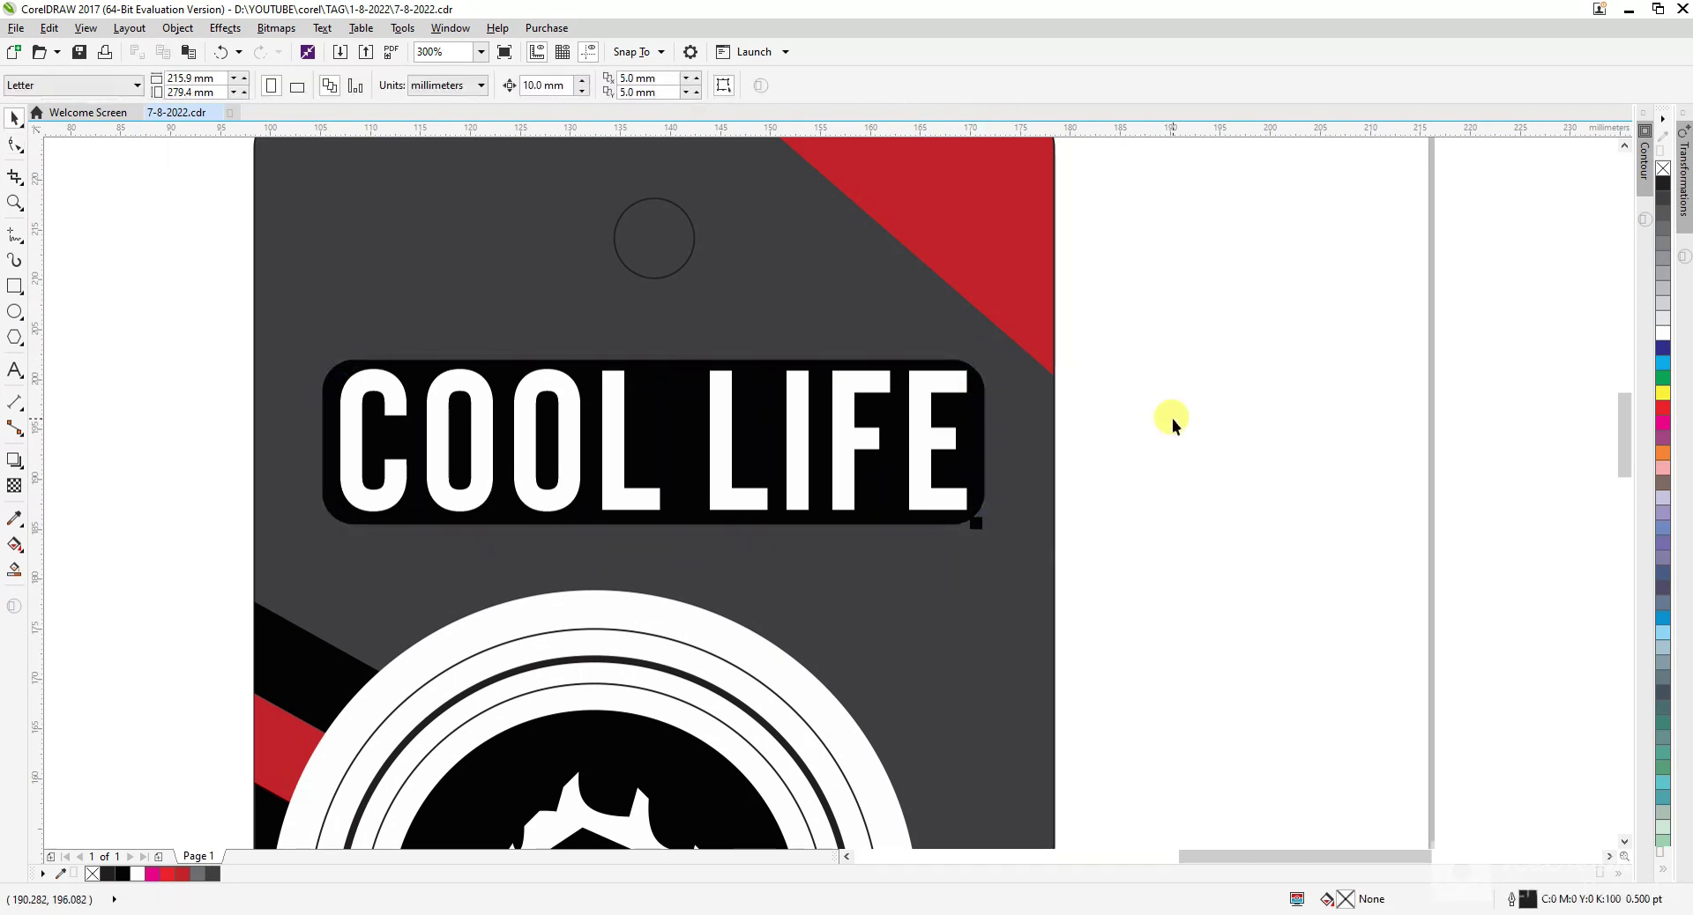
pyautogui.scroll(-2, 1172, 418)
pyautogui.scroll(2, 1053, 419)
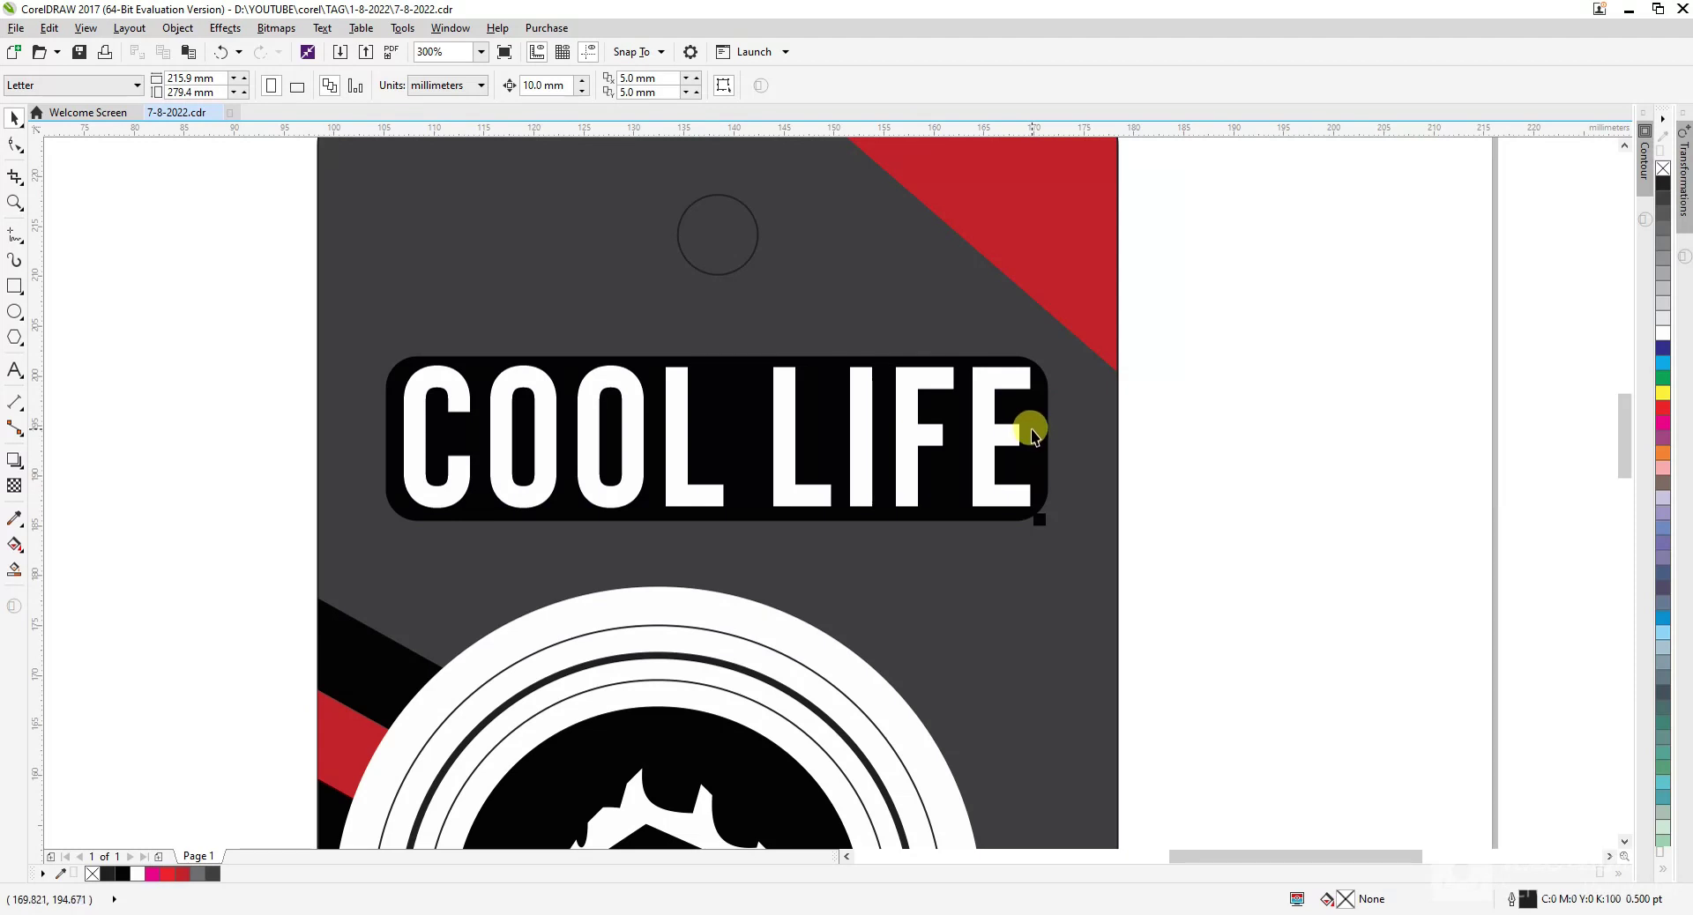
pyautogui.scroll(-2, 1034, 432)
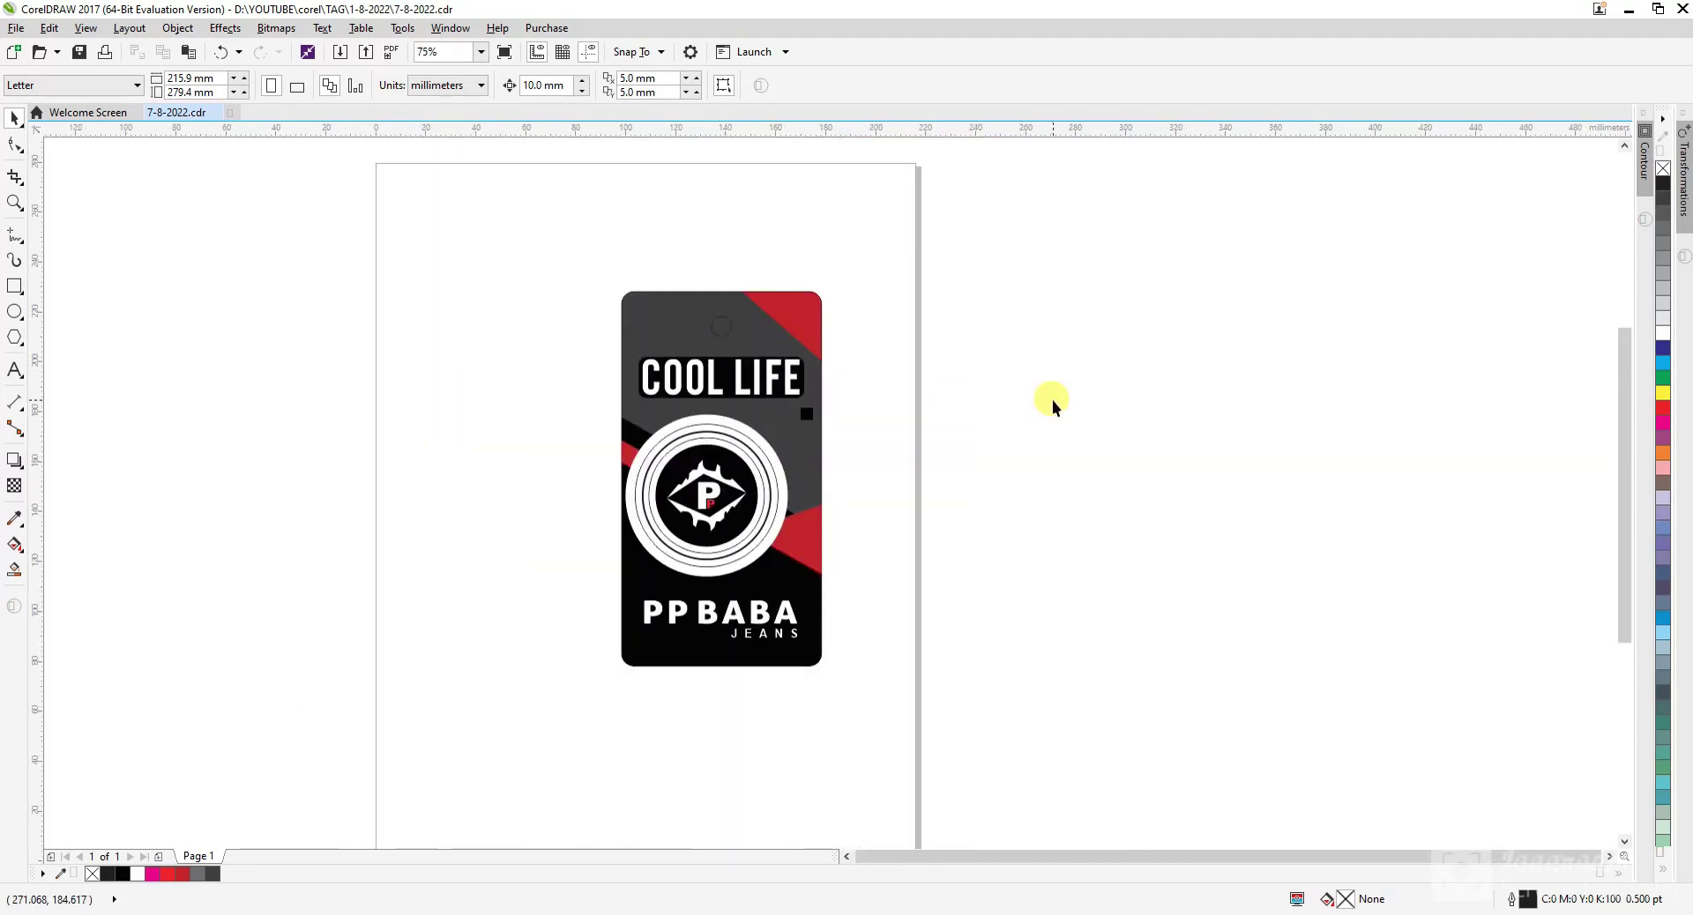
pyautogui.press('F4')
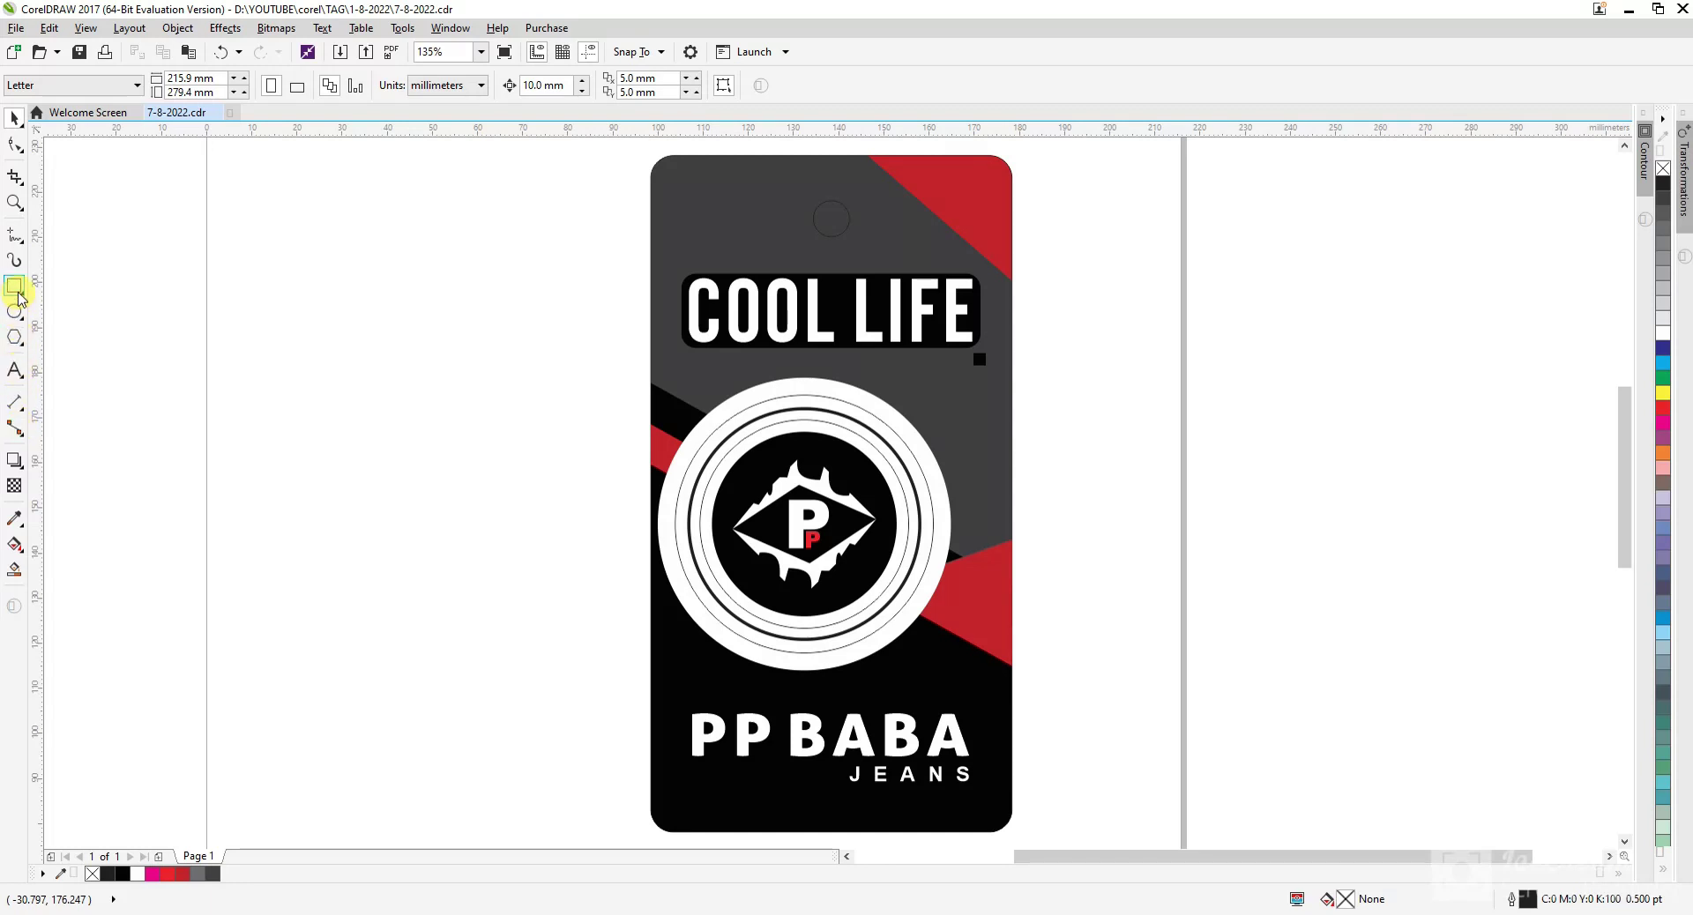
pyautogui.click(14, 519)
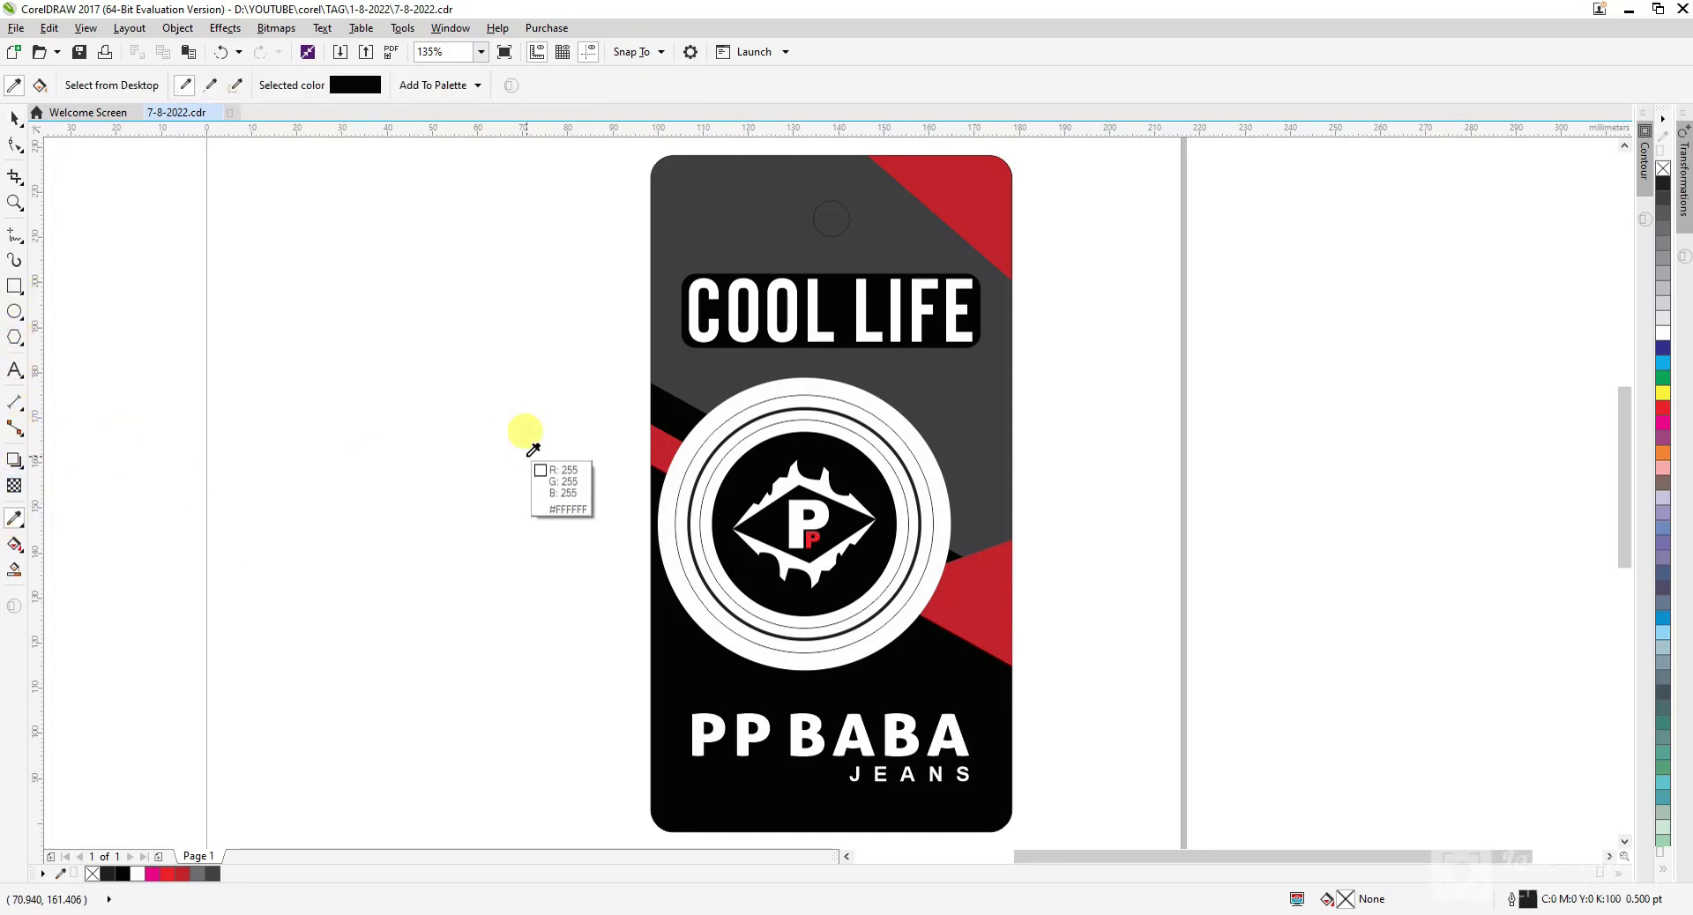
pyautogui.press('space')
# - Select all objects of the hang tag and move them horizontally toward the left side of the page
pyautogui.scroll(-2, 526, 457)
pyautogui.moveTo(857, 695); pyautogui.dragTo(857, 695)
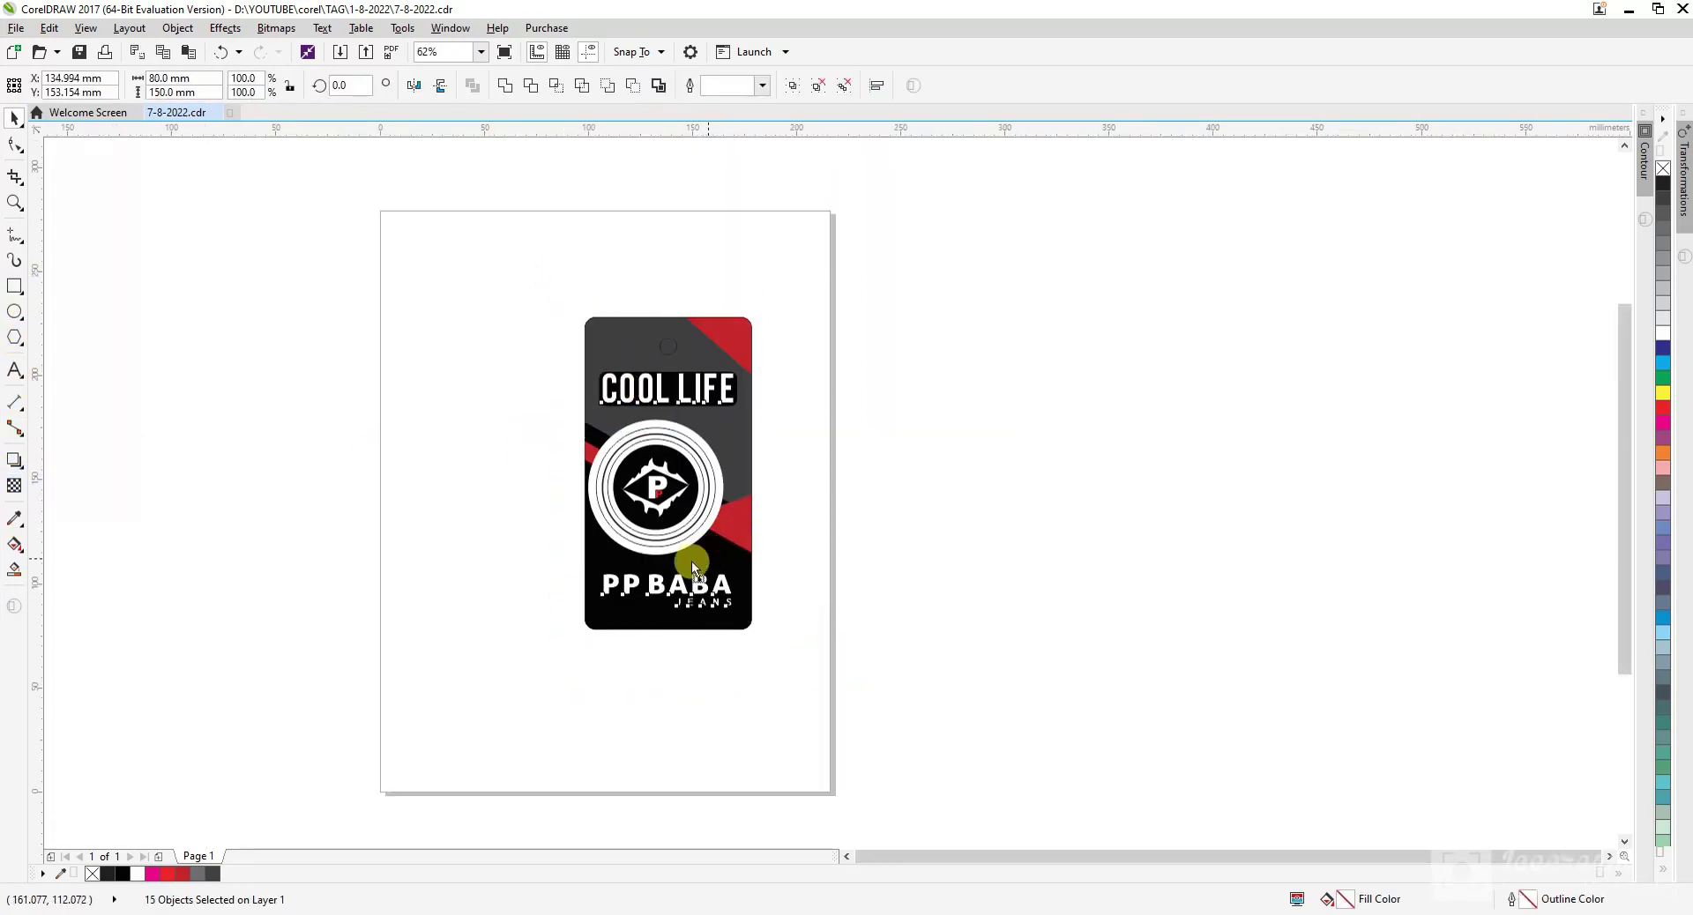
pyautogui.moveTo(692, 561); pyautogui.dragTo(554, 562)
pyautogui.scroll(2, 473, 452)
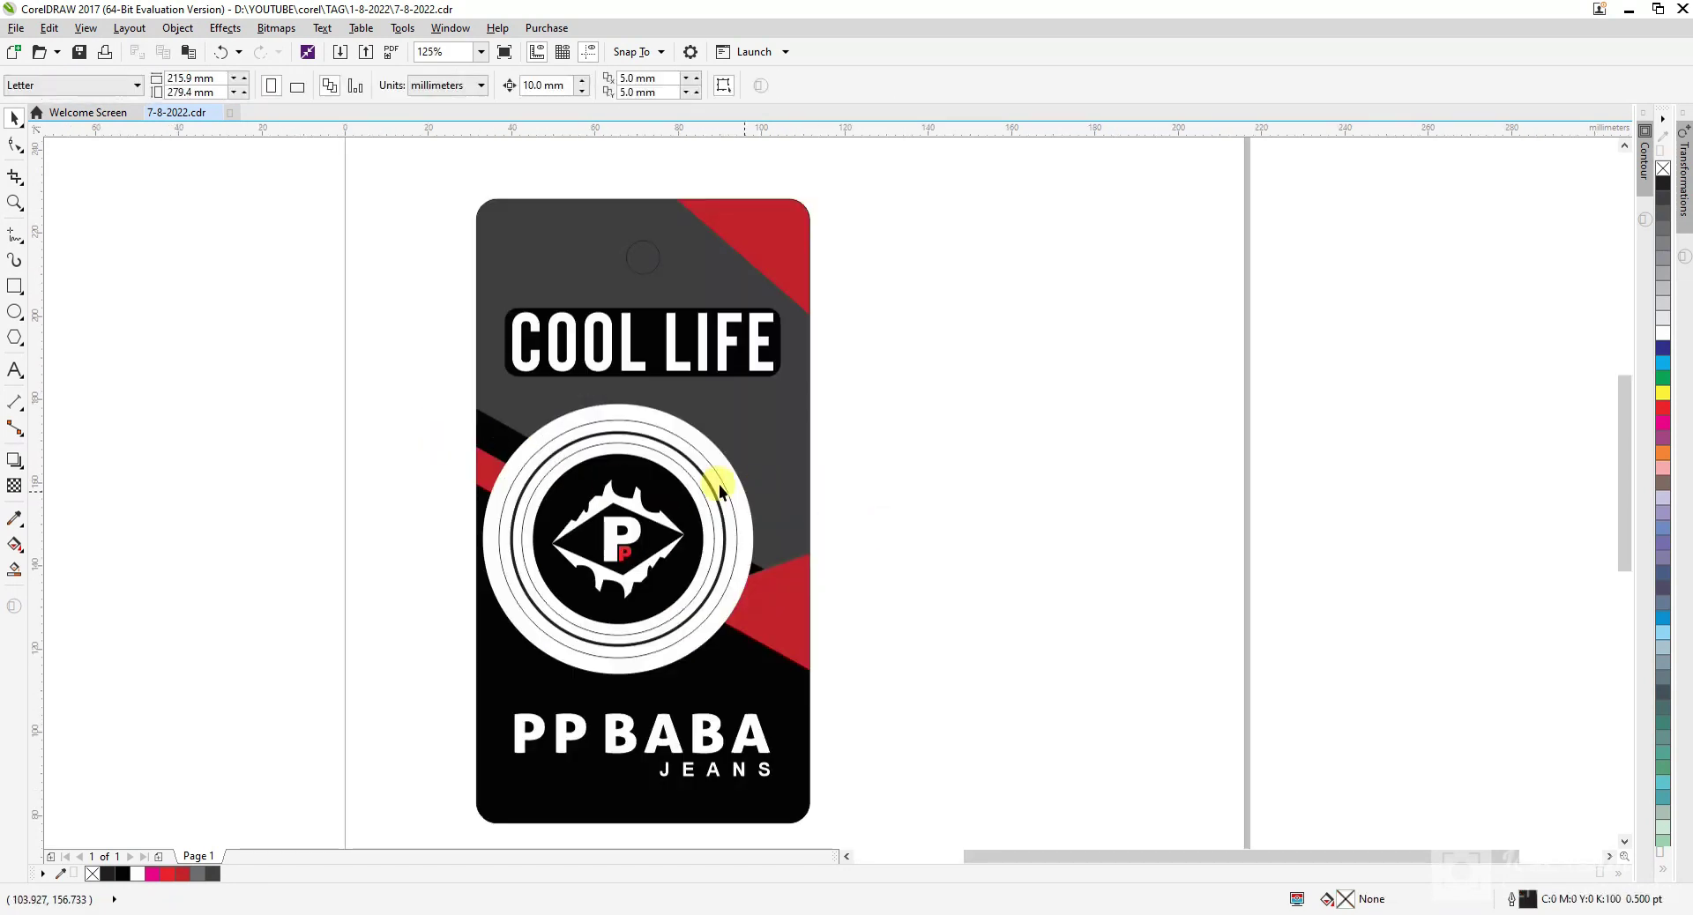
# - Place a copy of the tag's white outer circle, about 64.9 mm in diameter, beside the tag and fill it with black
pyautogui.press('F7')
pyautogui.moveTo(816, 395)
pyautogui.mouseDown()
pyautogui.moveTo(1088, 494)
pyautogui.moveTo(1098, 546)
pyautogui.mouseUp()
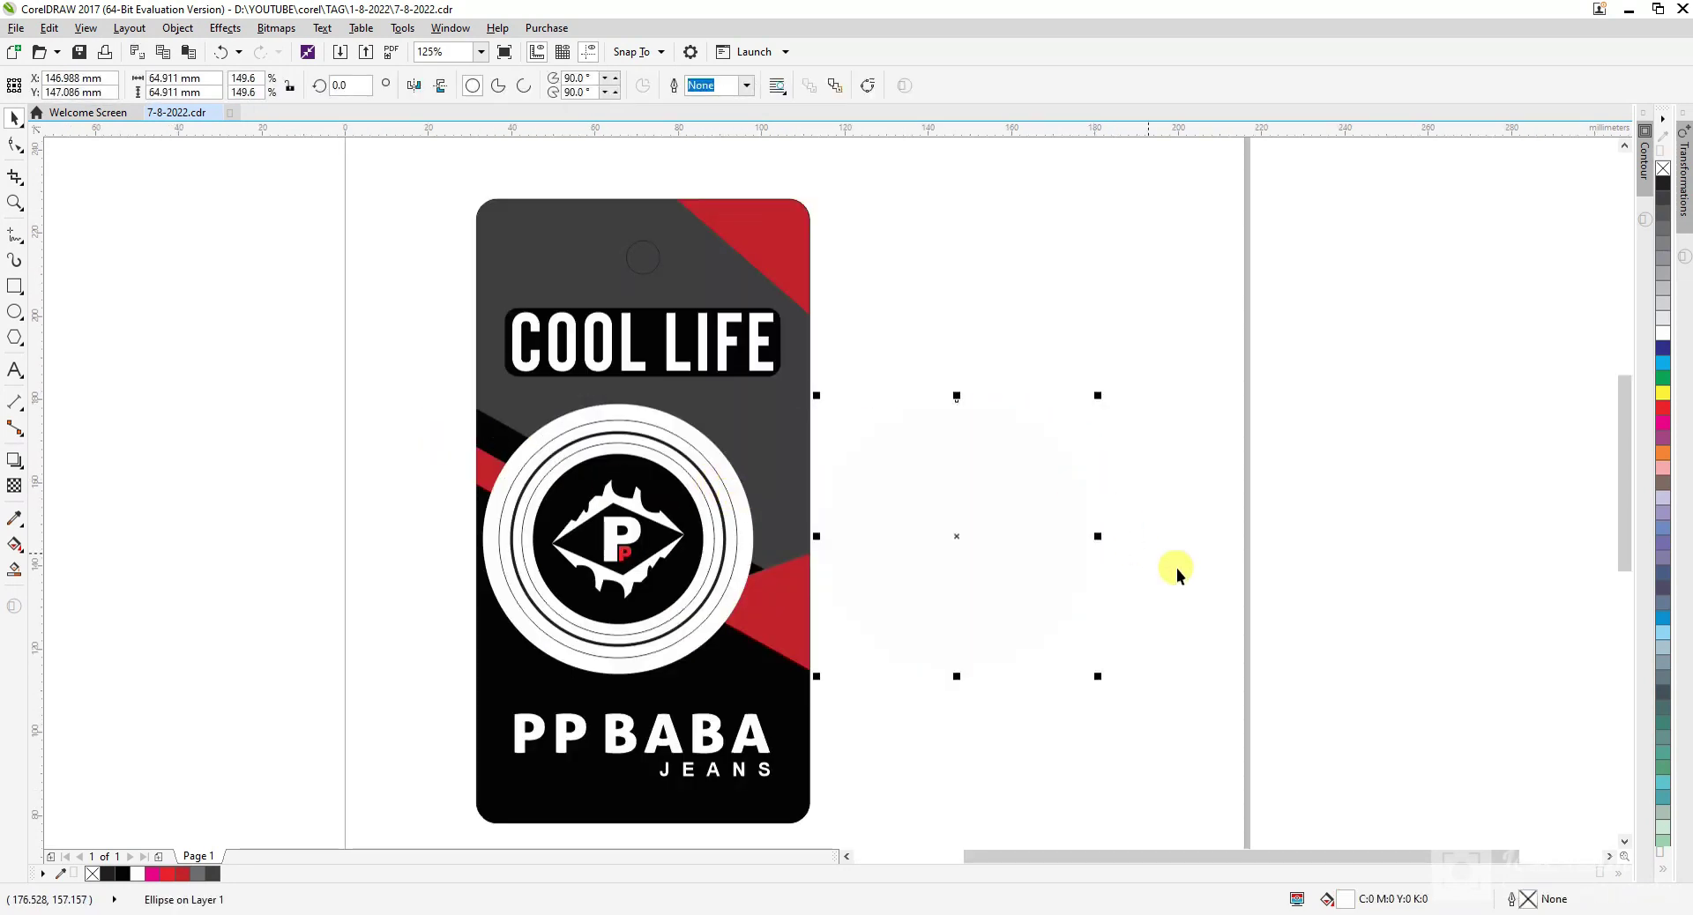
pyautogui.click(1662, 185)
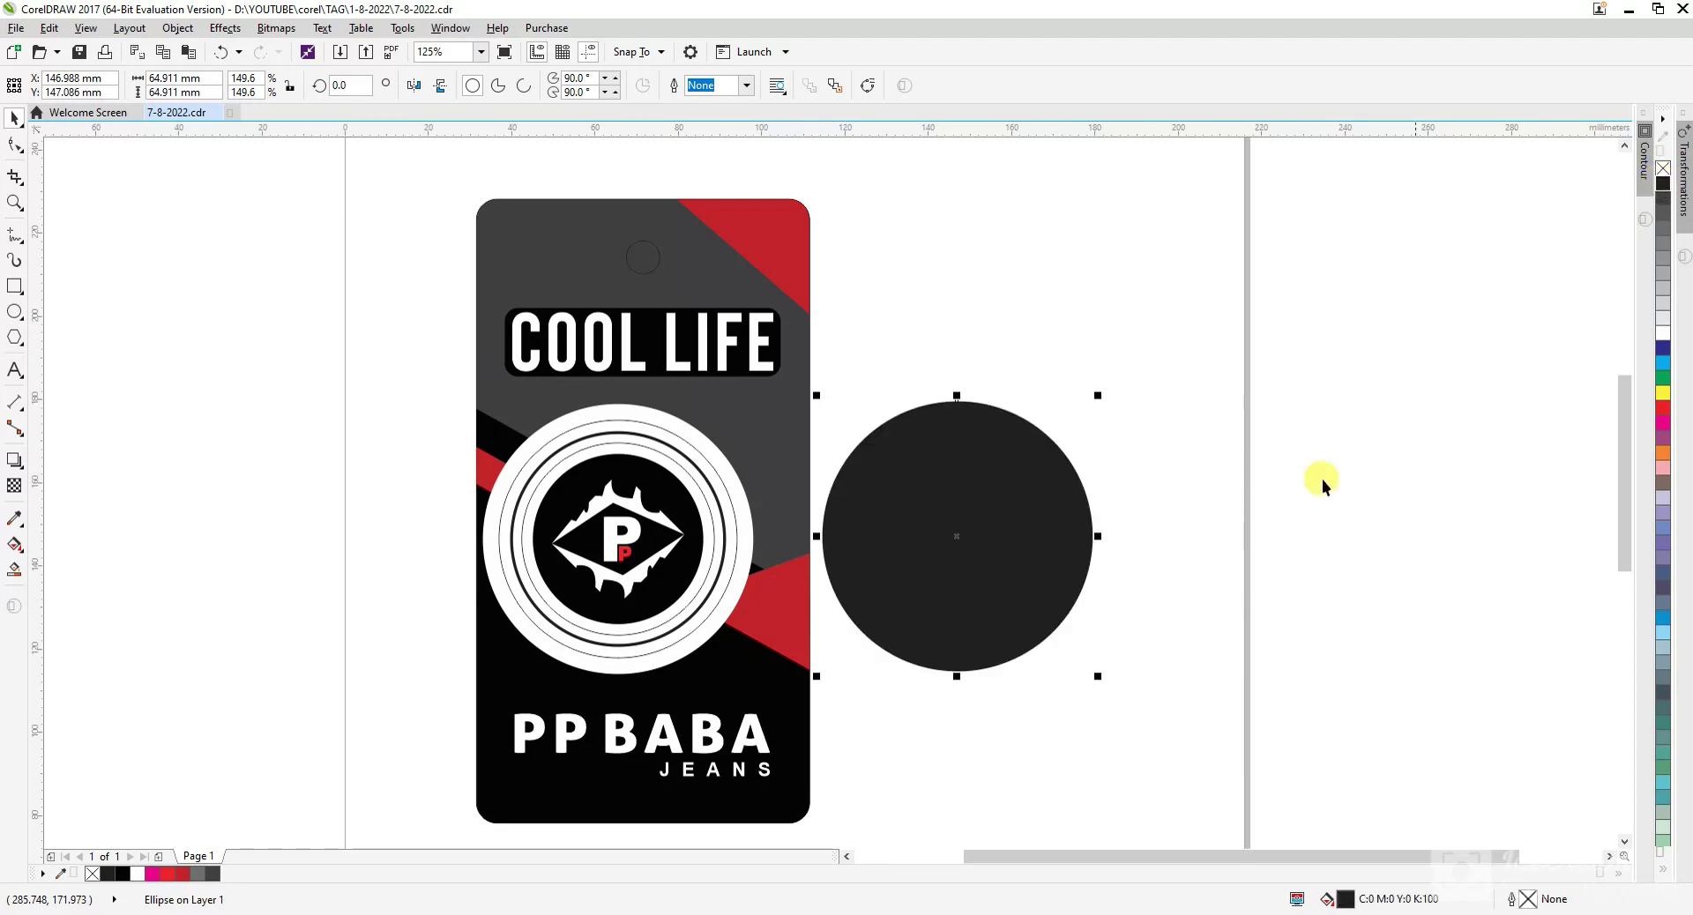
# - Change the copied circle's fill to white and give it a hairline black outline
pyautogui.click(1663, 335)
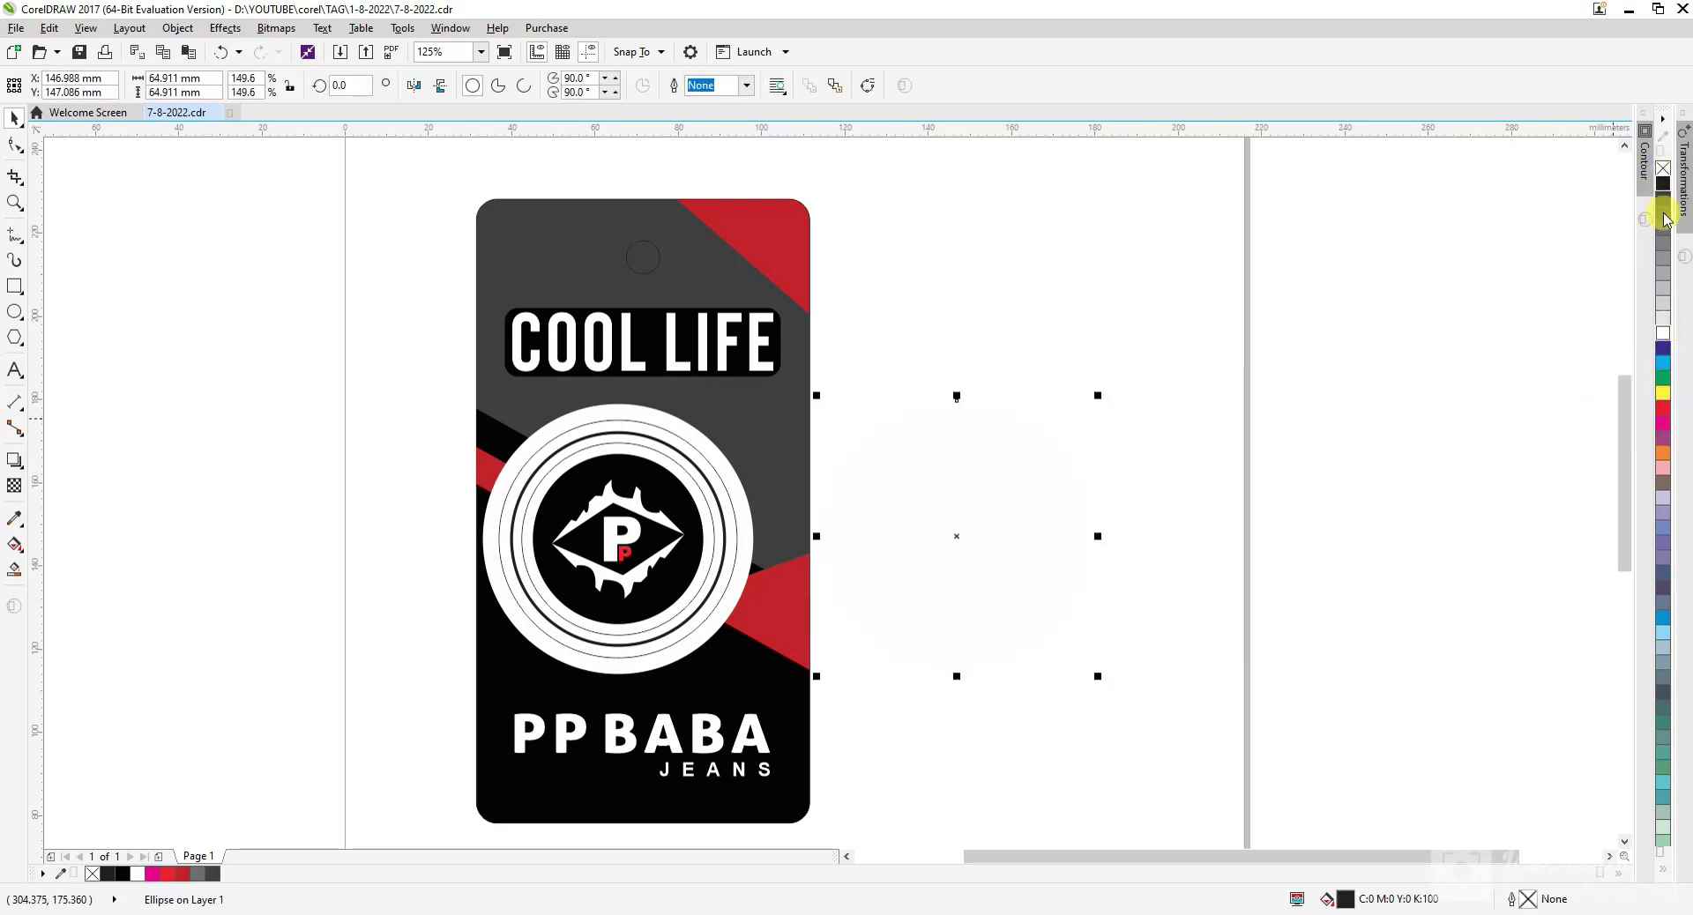
pyautogui.click(1284, 499)
pyautogui.click(1039, 537)
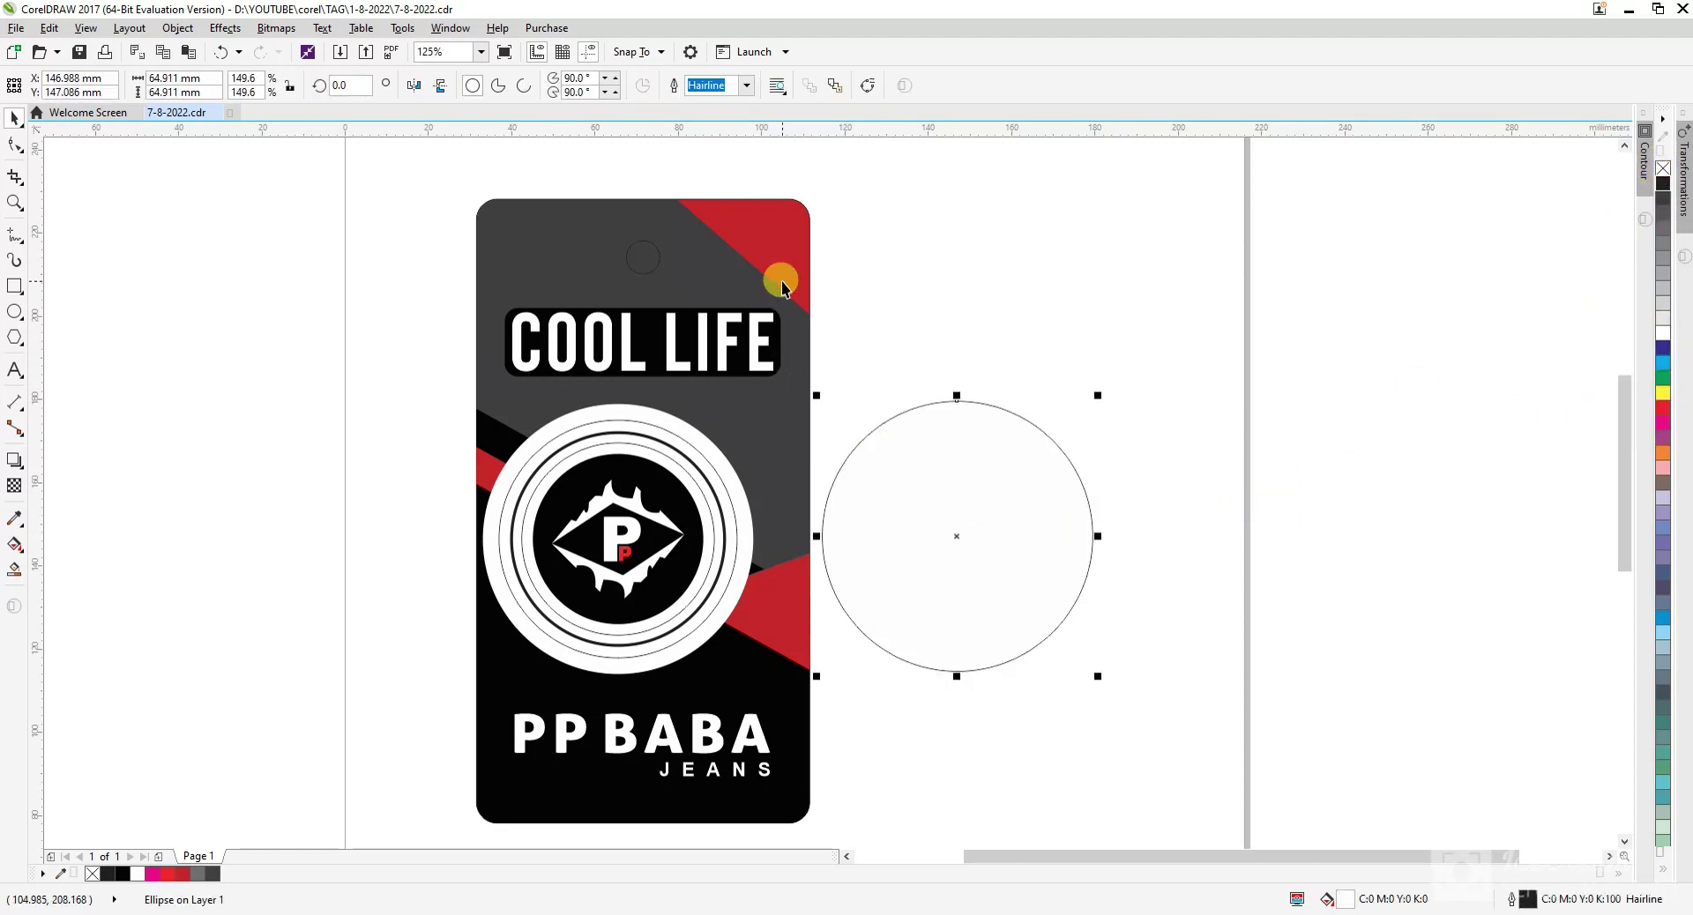
# - Align the white circle to the tag's horizontal centre and top edge
pyautogui.keyDown('shift'); pyautogui.click(768, 263); pyautogui.keyUp('shift')
pyautogui.press('c')
pyautogui.press('t')
pyautogui.click(975, 313)
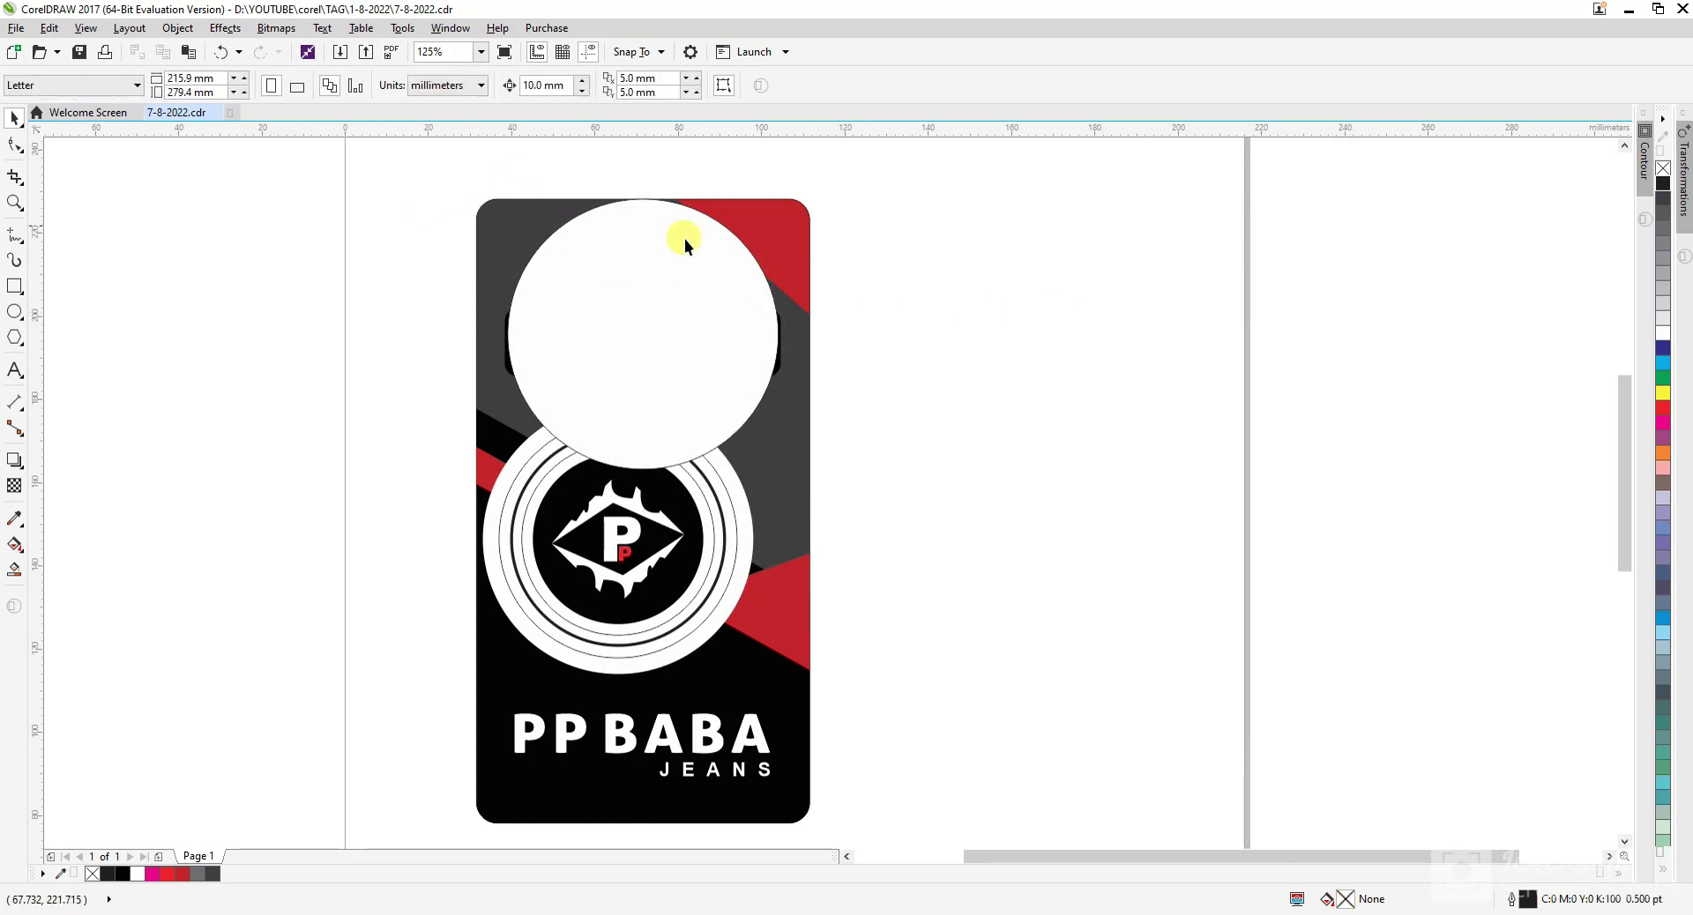
# - Set the white circle's width and height to 65 mm and check its edges against the black rectangle
pyautogui.click(702, 268)
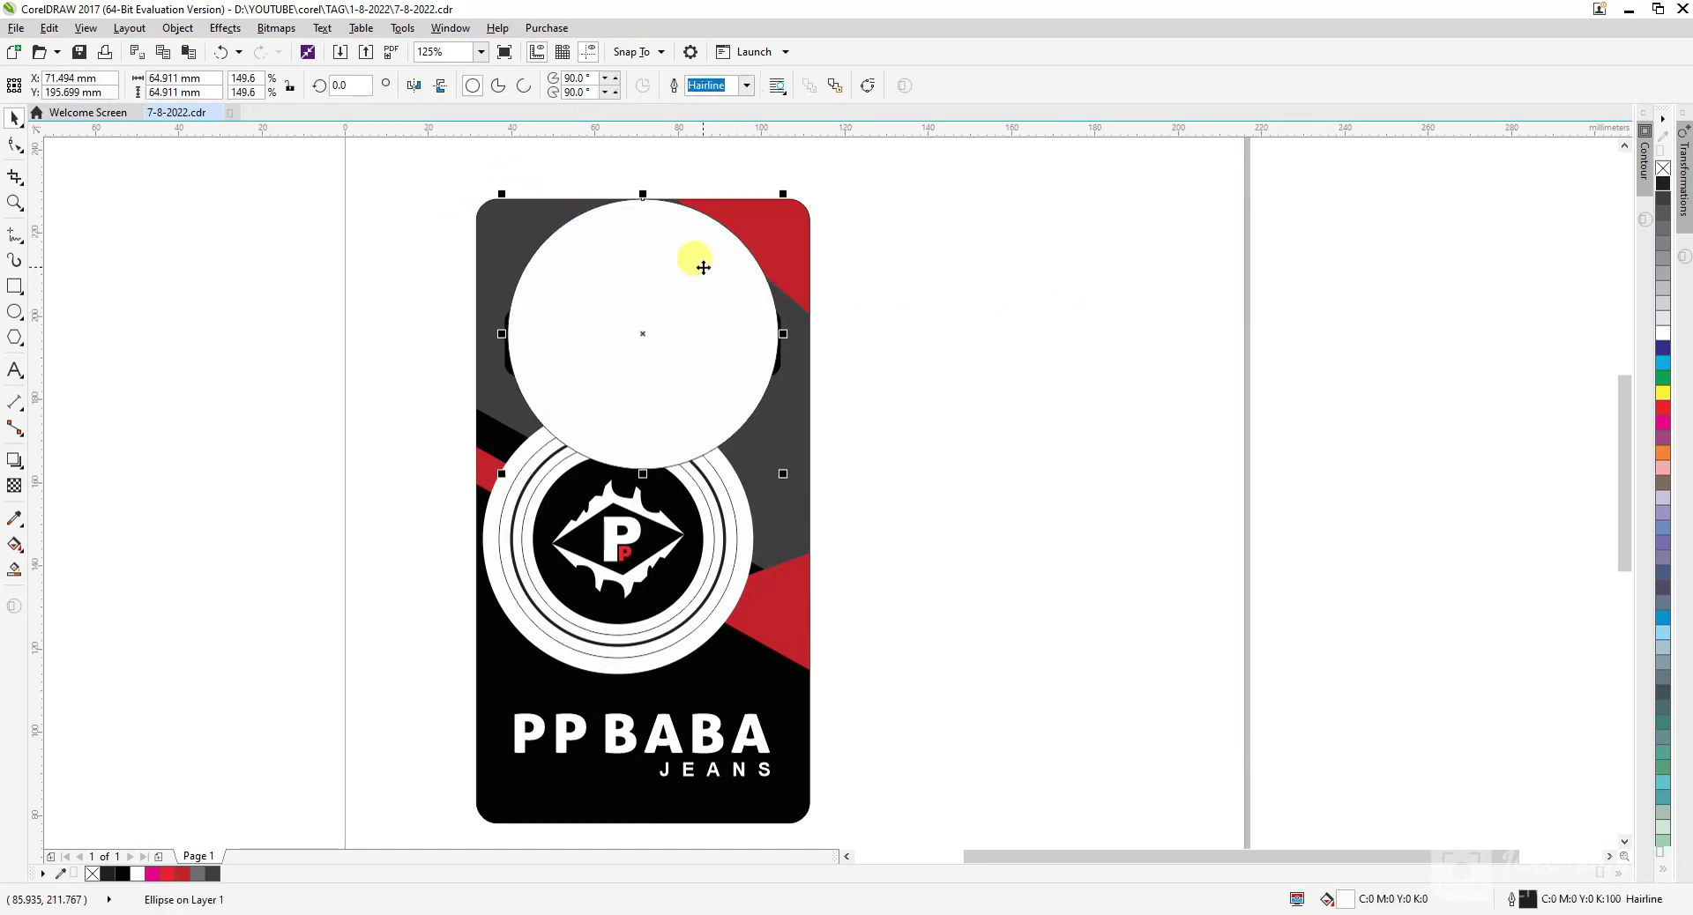
pyautogui.click(221, 78)
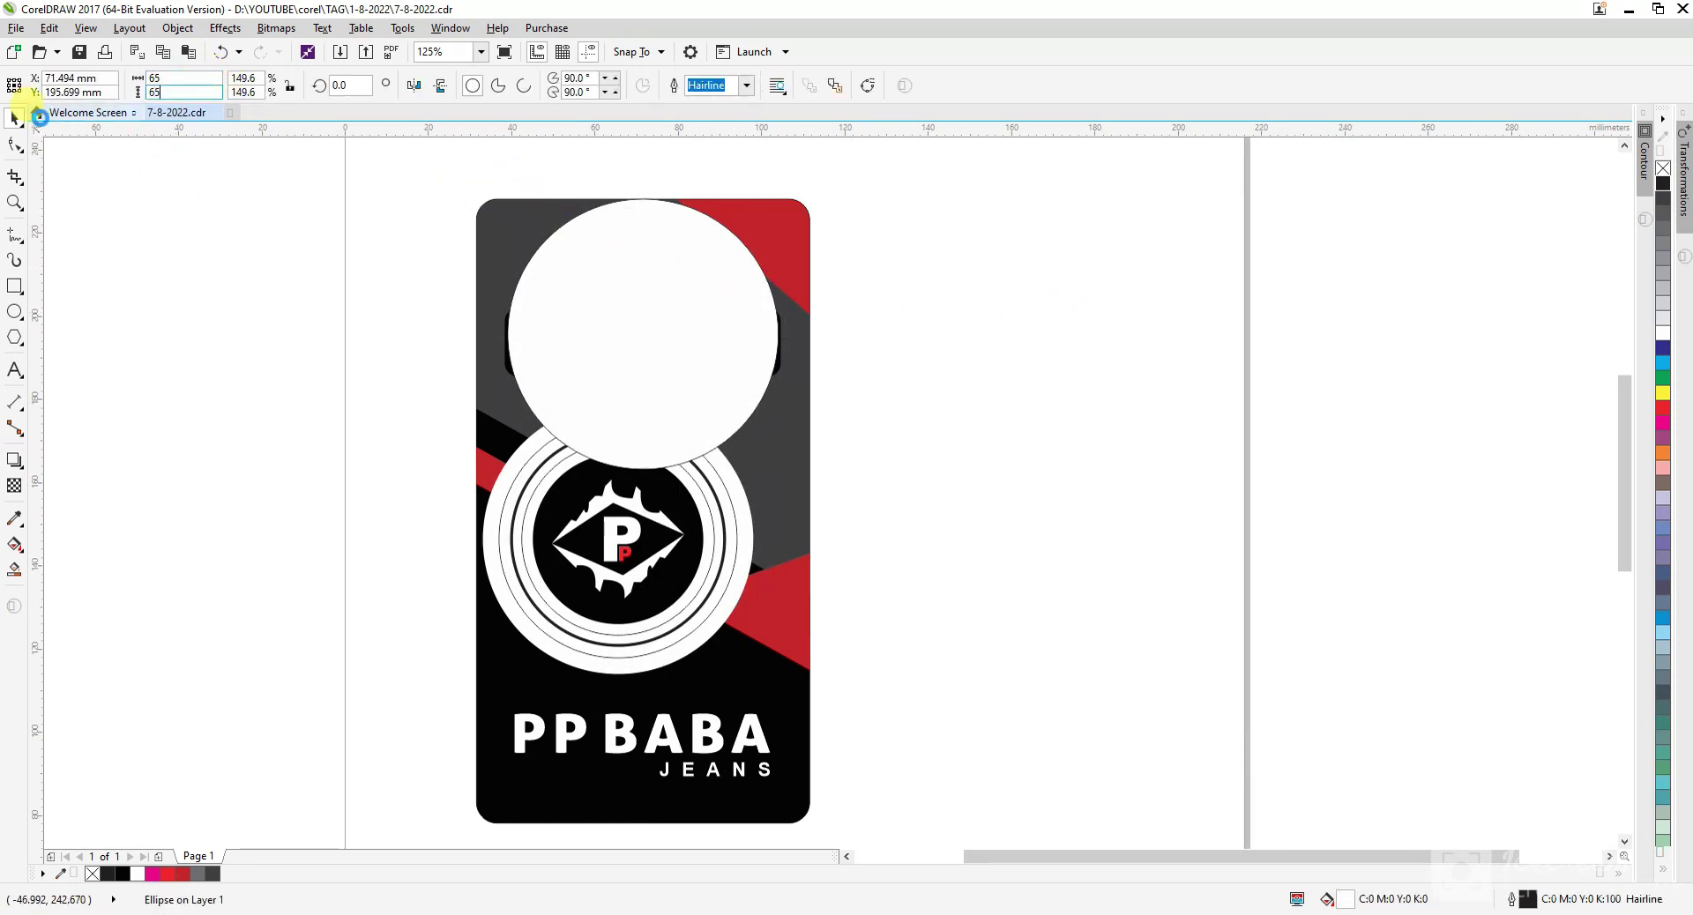
pyautogui.press('Return')
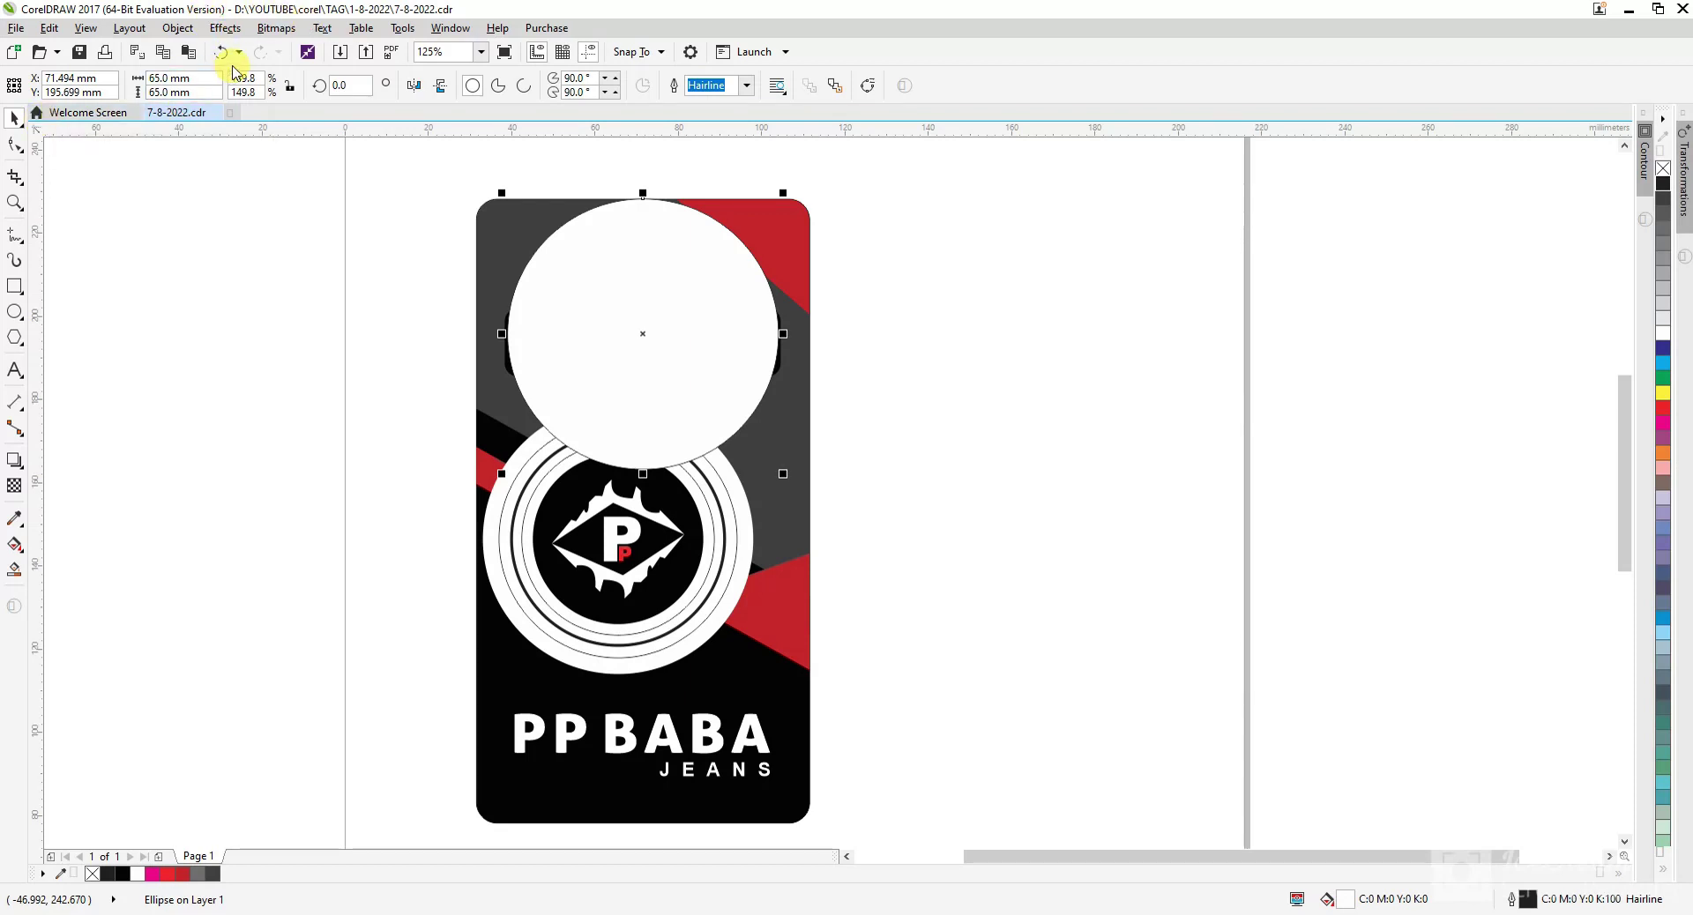
pyautogui.scroll(4, 496, 328)
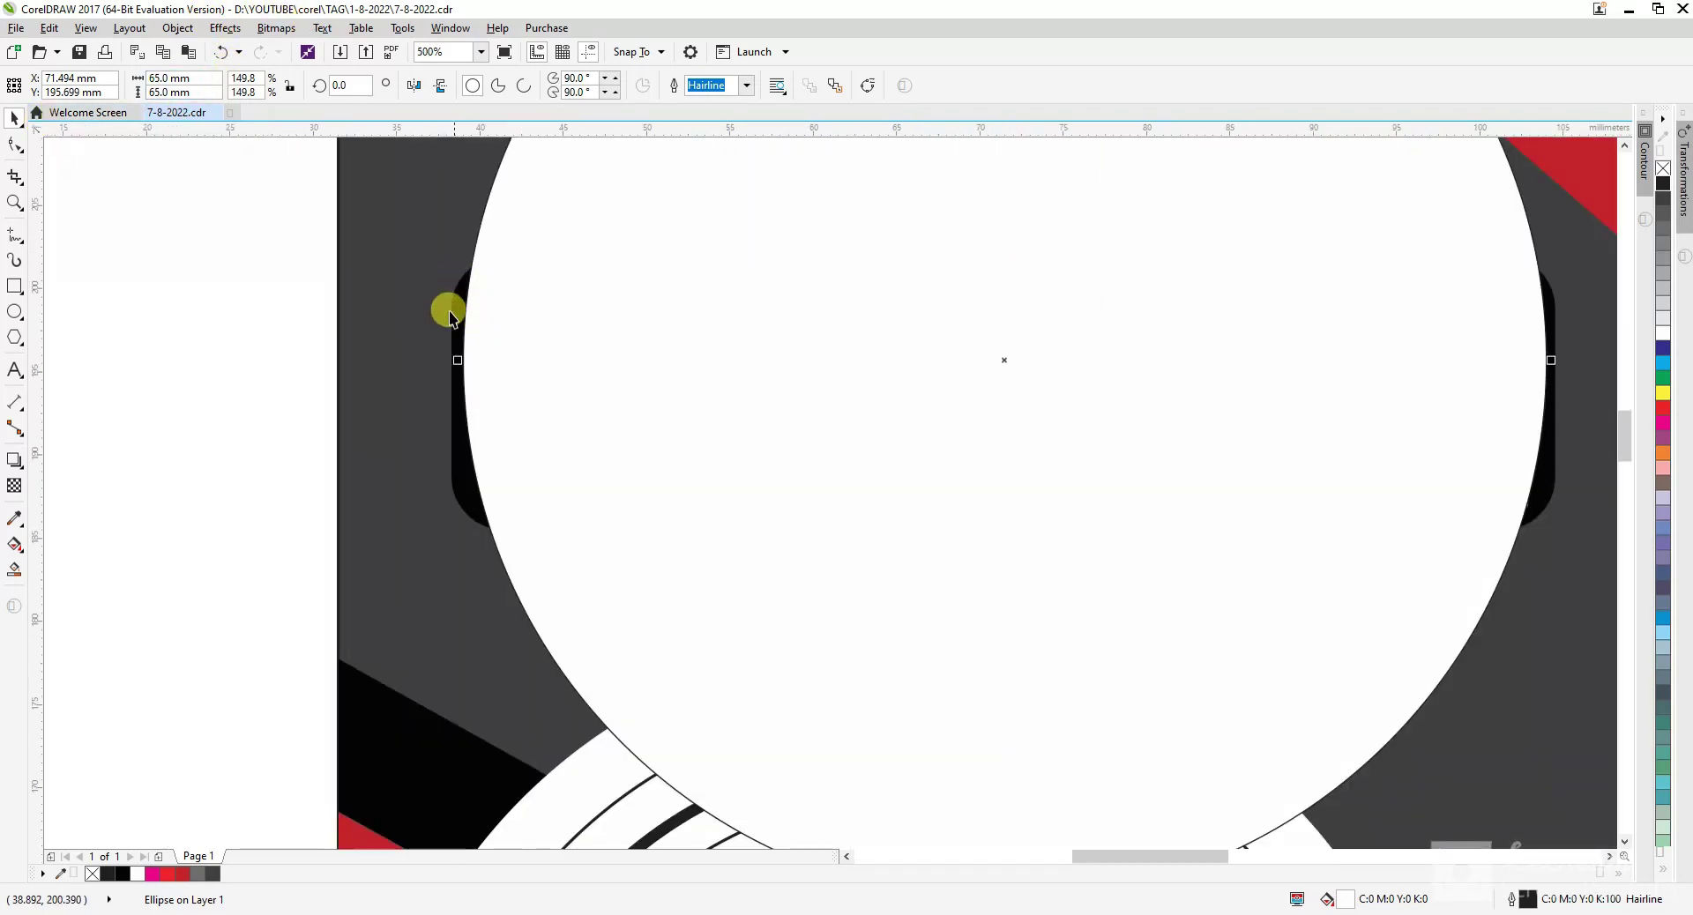
pyautogui.scroll(-2, 455, 326)
pyautogui.click(315, 383)
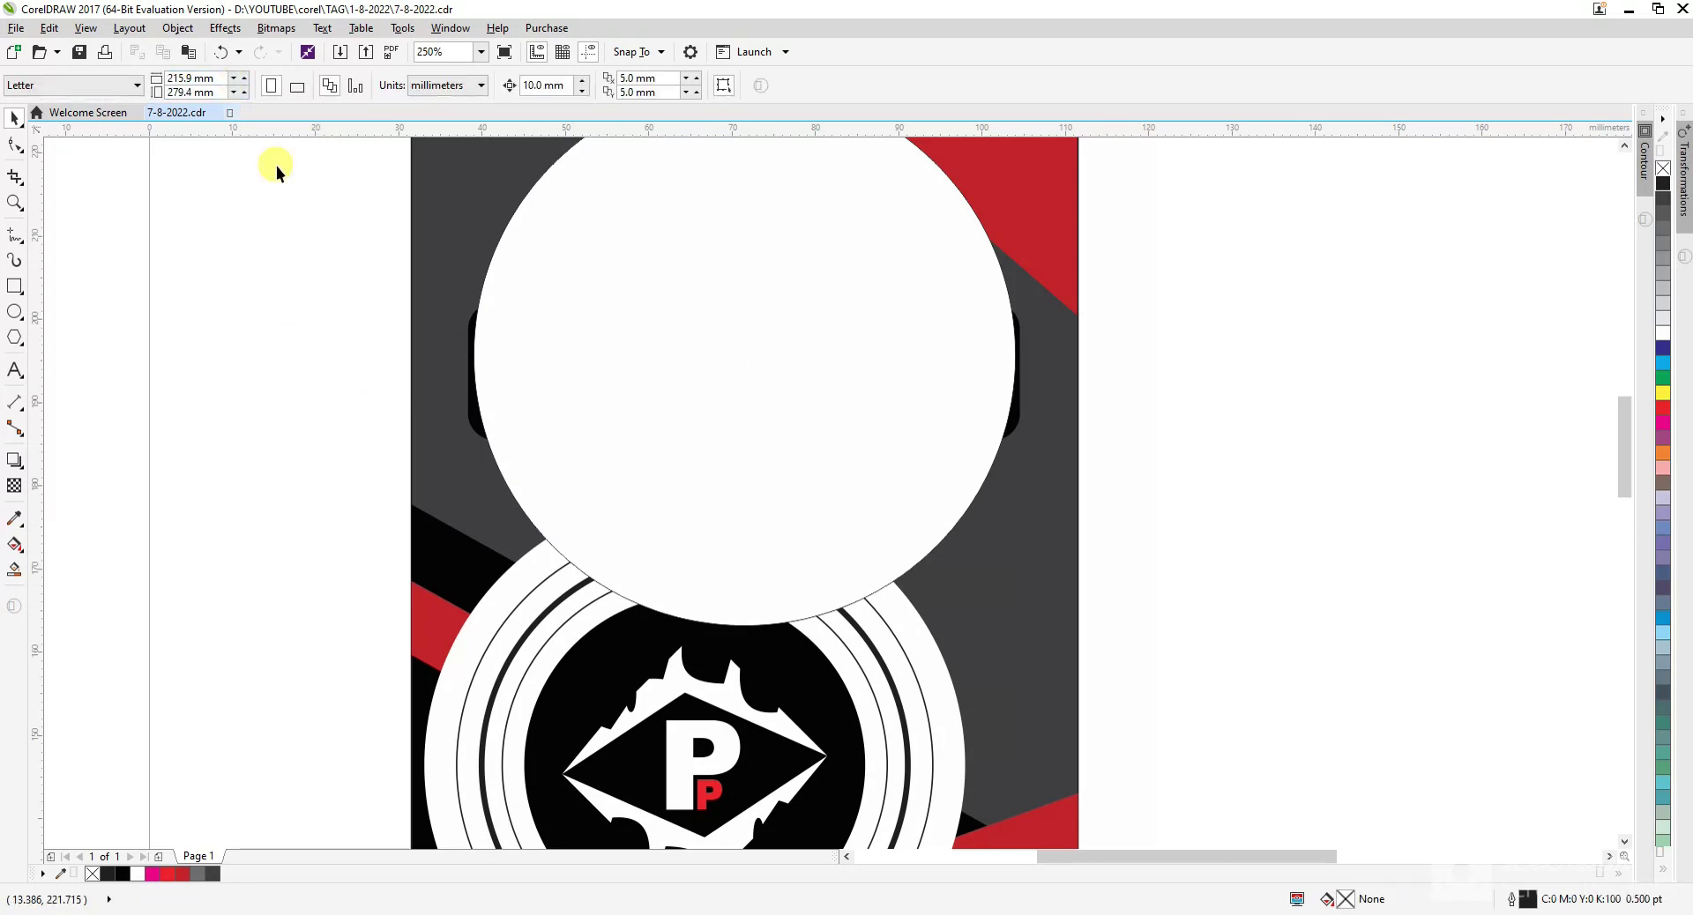
pyautogui.click(580, 330)
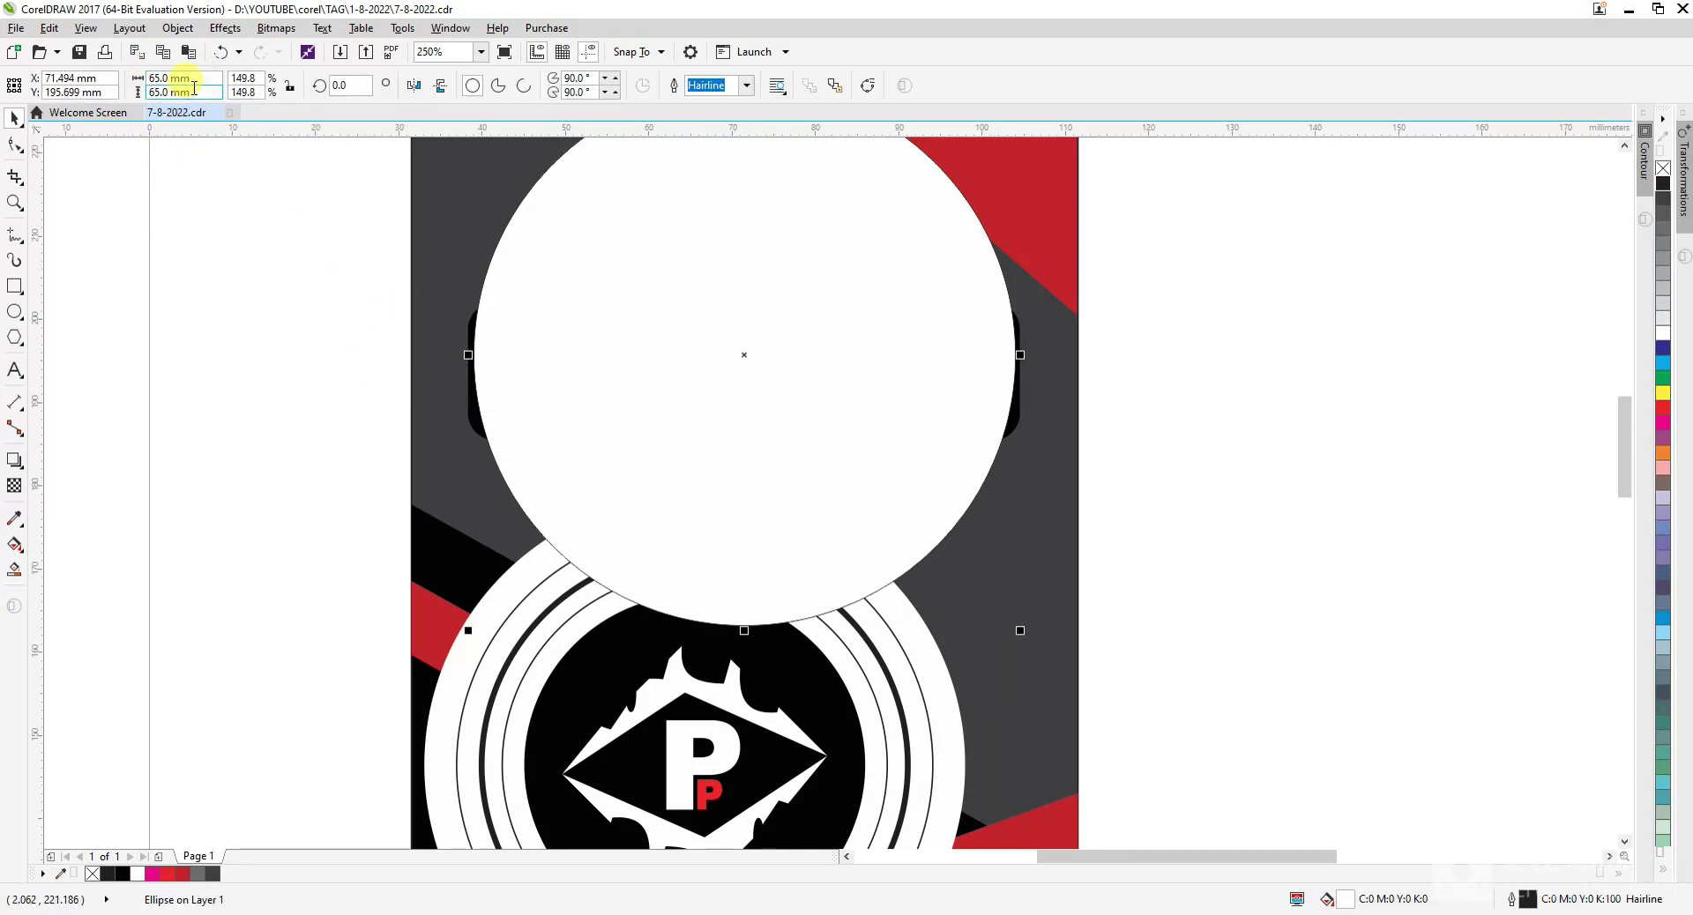
# - Scale the COOL LIFE text and its black rectangle down together to about 62 × 15.4 mm
pyautogui.moveTo(265, 261); pyautogui.dragTo(1208, 460)
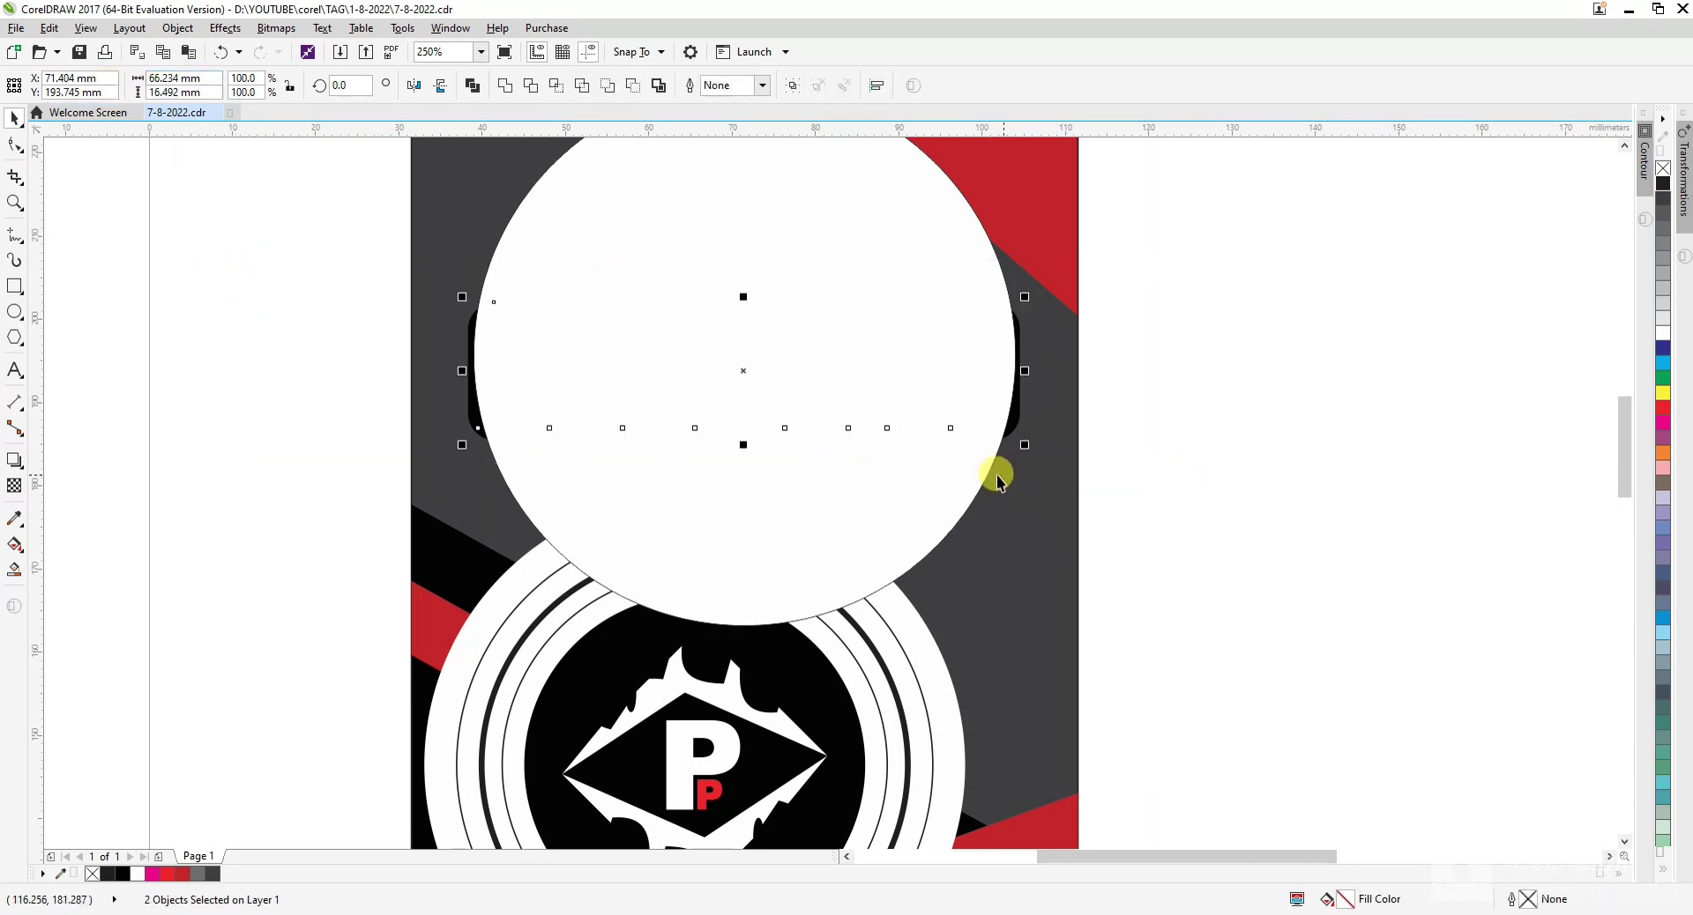
pyautogui.moveTo(314, 219); pyautogui.dragTo(1107, 488)
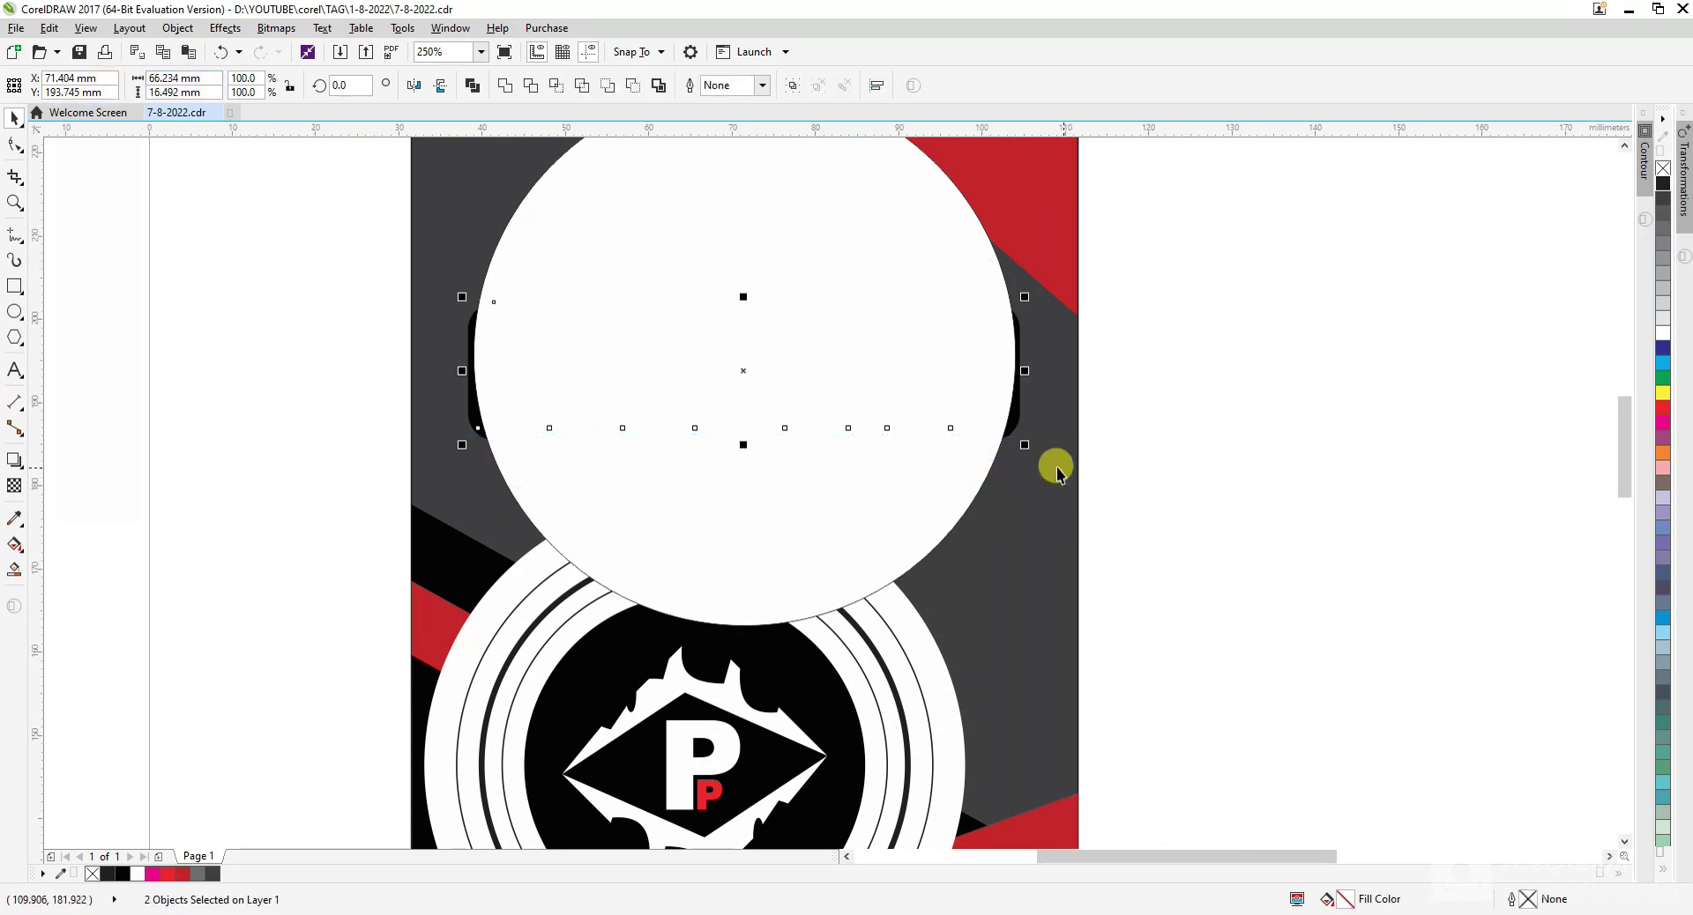
pyautogui.moveTo(1025, 444); pyautogui.dragTo(1007, 440)
pyautogui.moveTo(227, 257); pyautogui.dragTo(1149, 459)
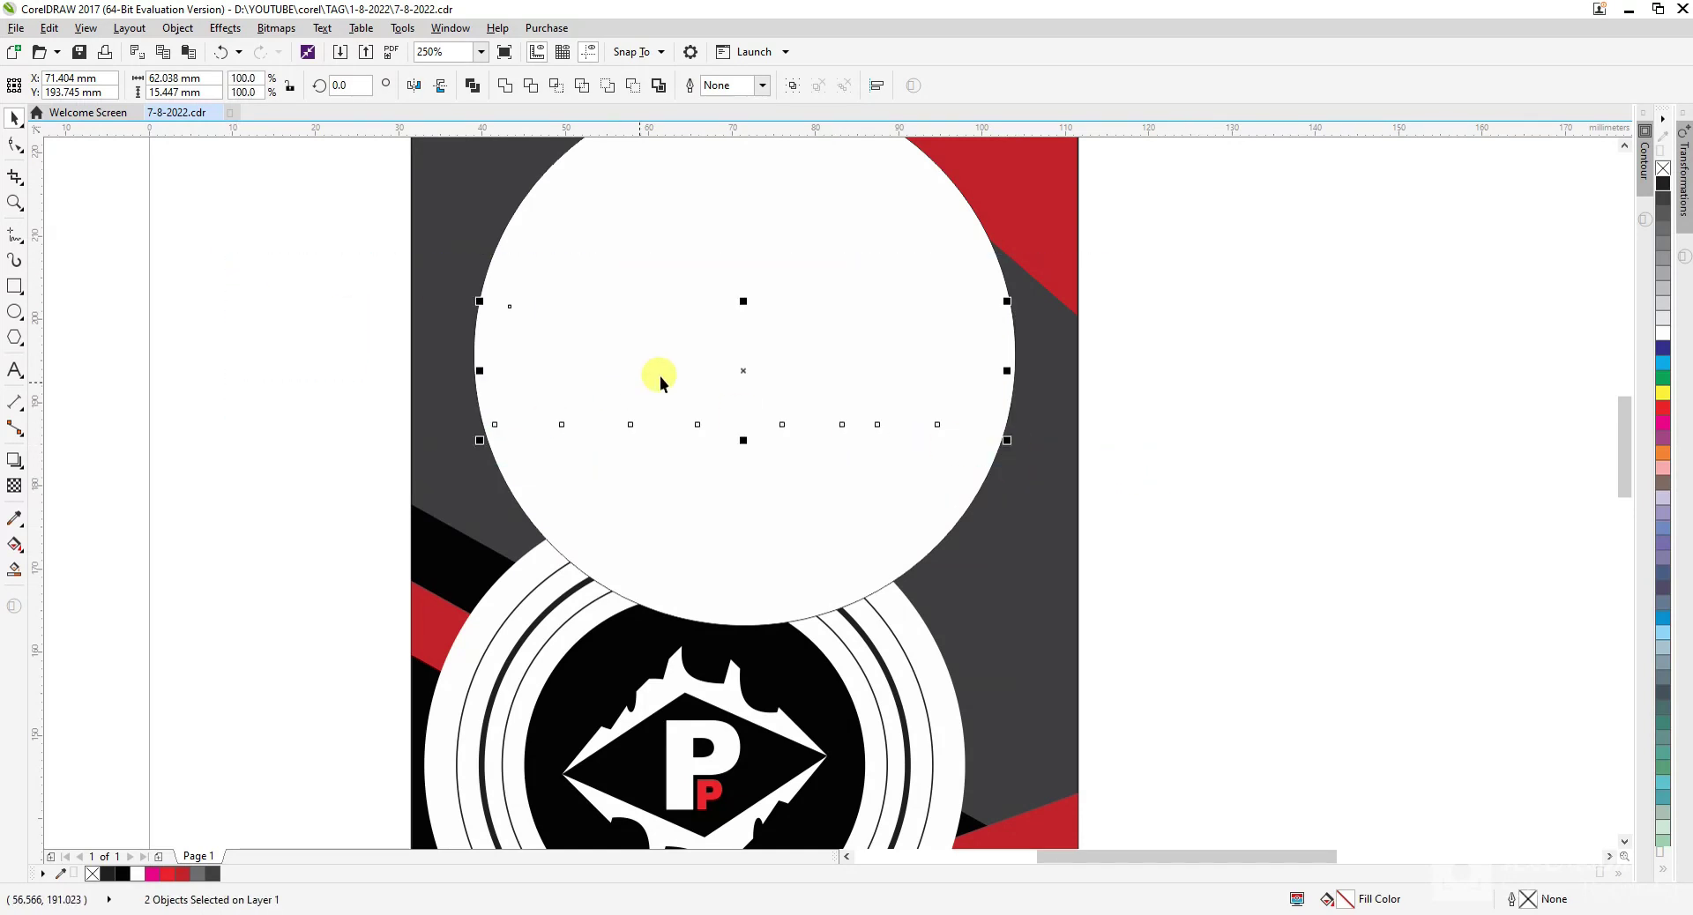
pyautogui.click(1406, 712)
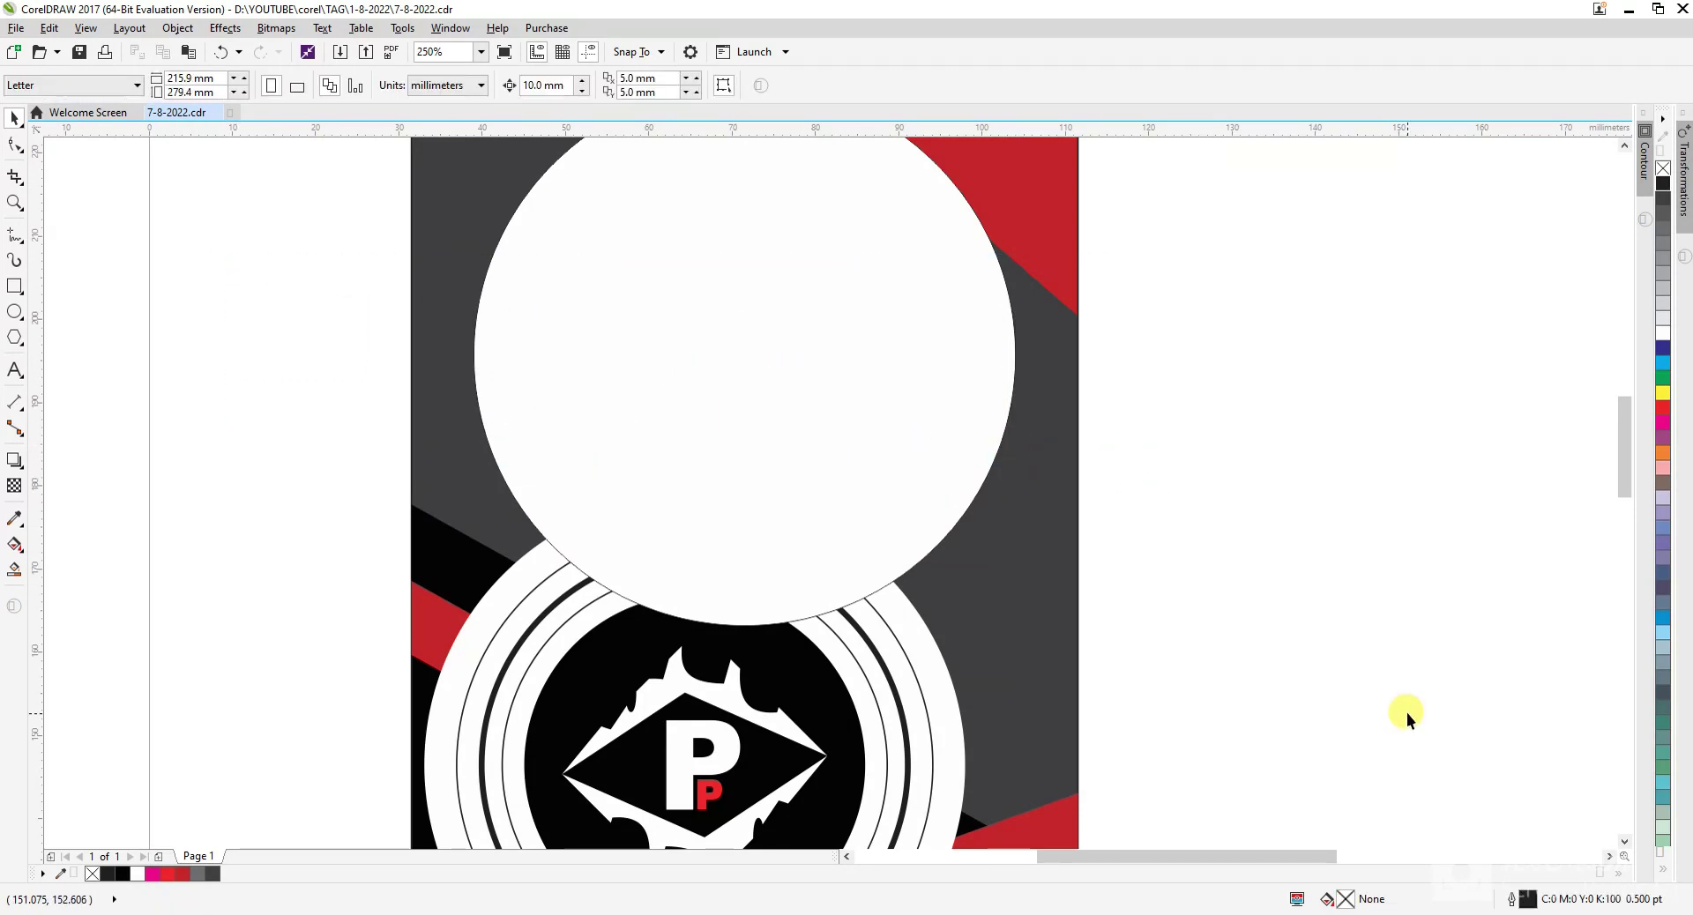
# - Nudge the COOL LIFE text and its black rectangle slightly upward on the tag
pyautogui.scroll(-1, 365, 376)
pyautogui.moveTo(365, 376); pyautogui.dragTo(1099, 555)
pyautogui.scroll(1, 627, 370)
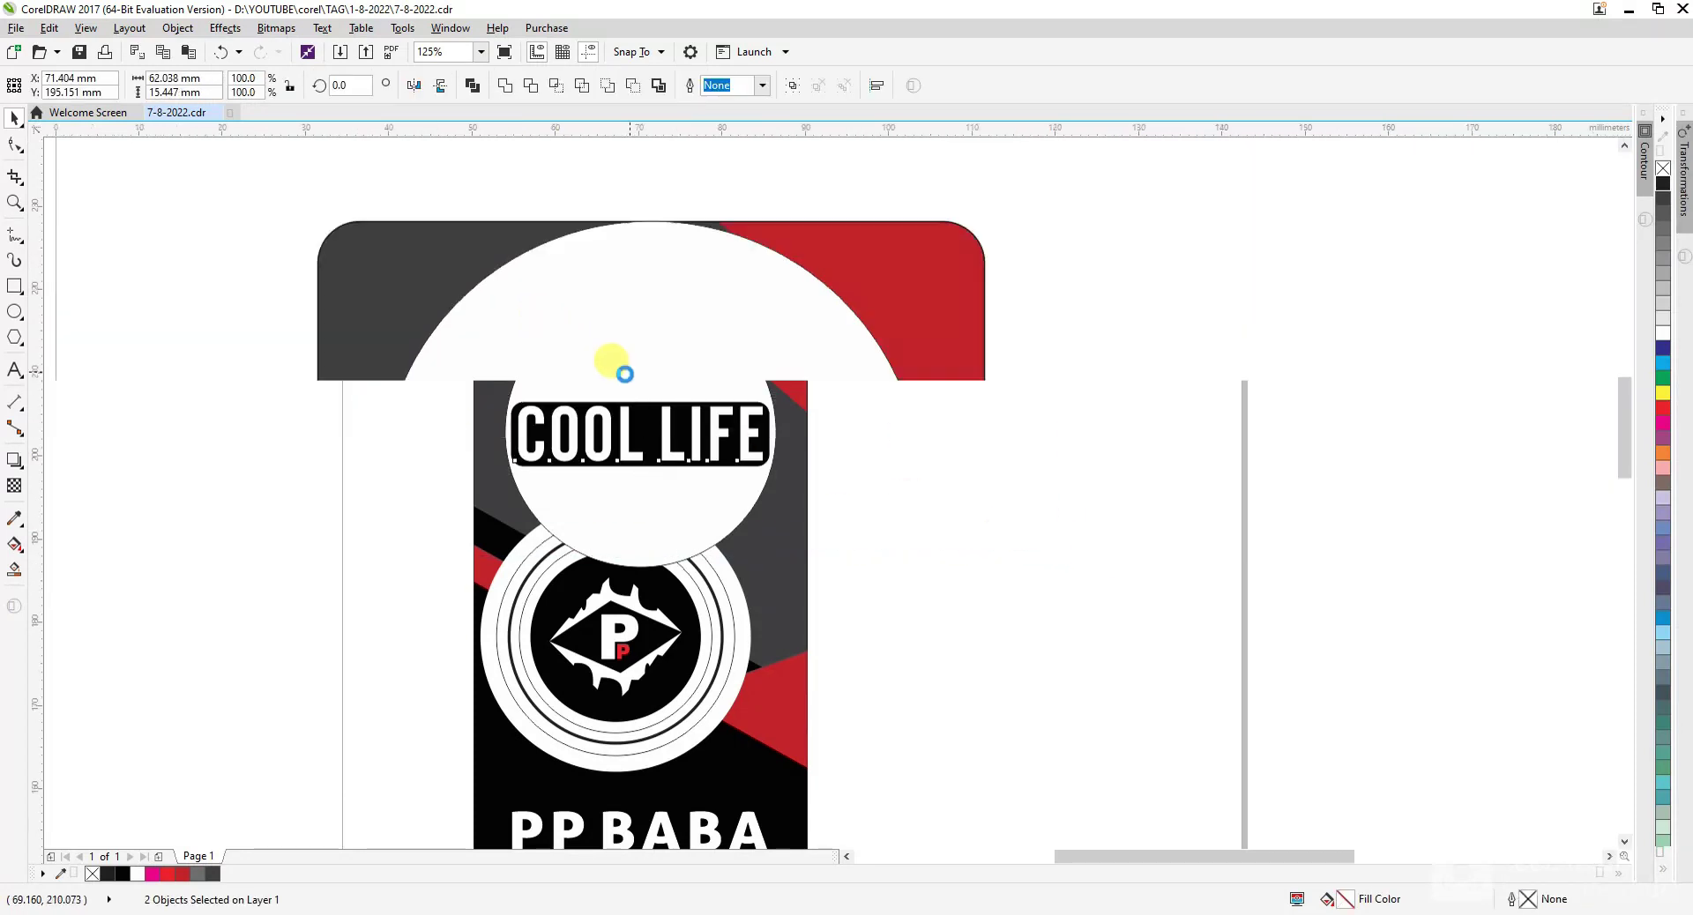
pyautogui.hotkey('ctrl', 'z')
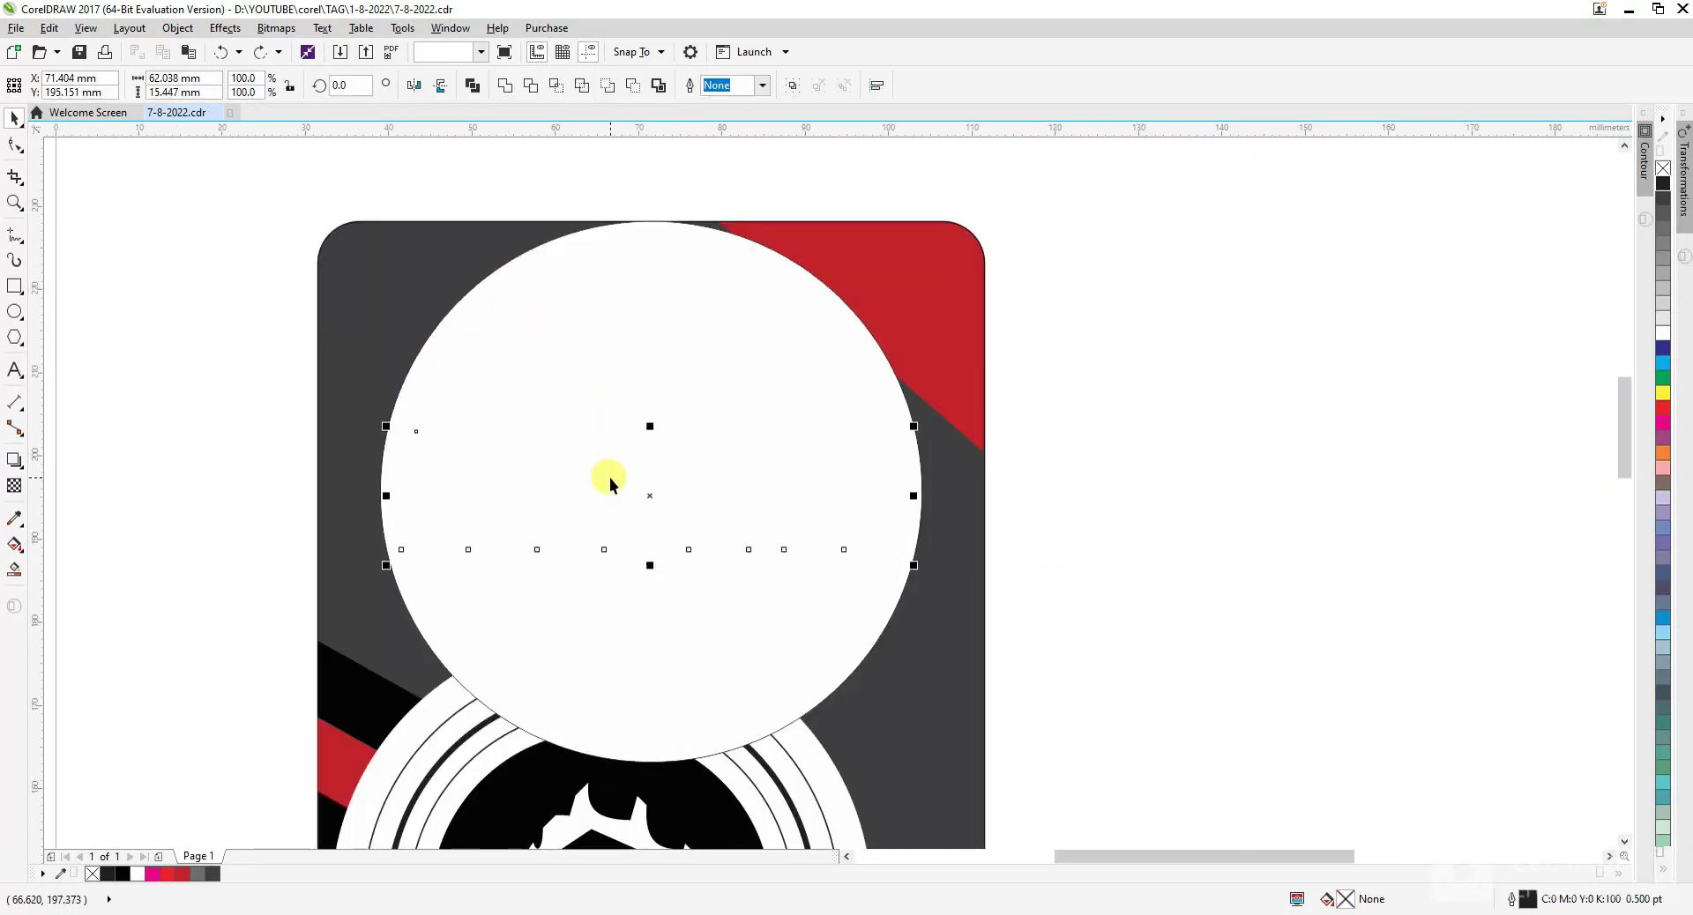
pyautogui.click(1258, 479)
# - Place a copy of the 65 mm circle and the 8 mm hole beside the tag, and delete the original white circle
pyautogui.click(580, 268)
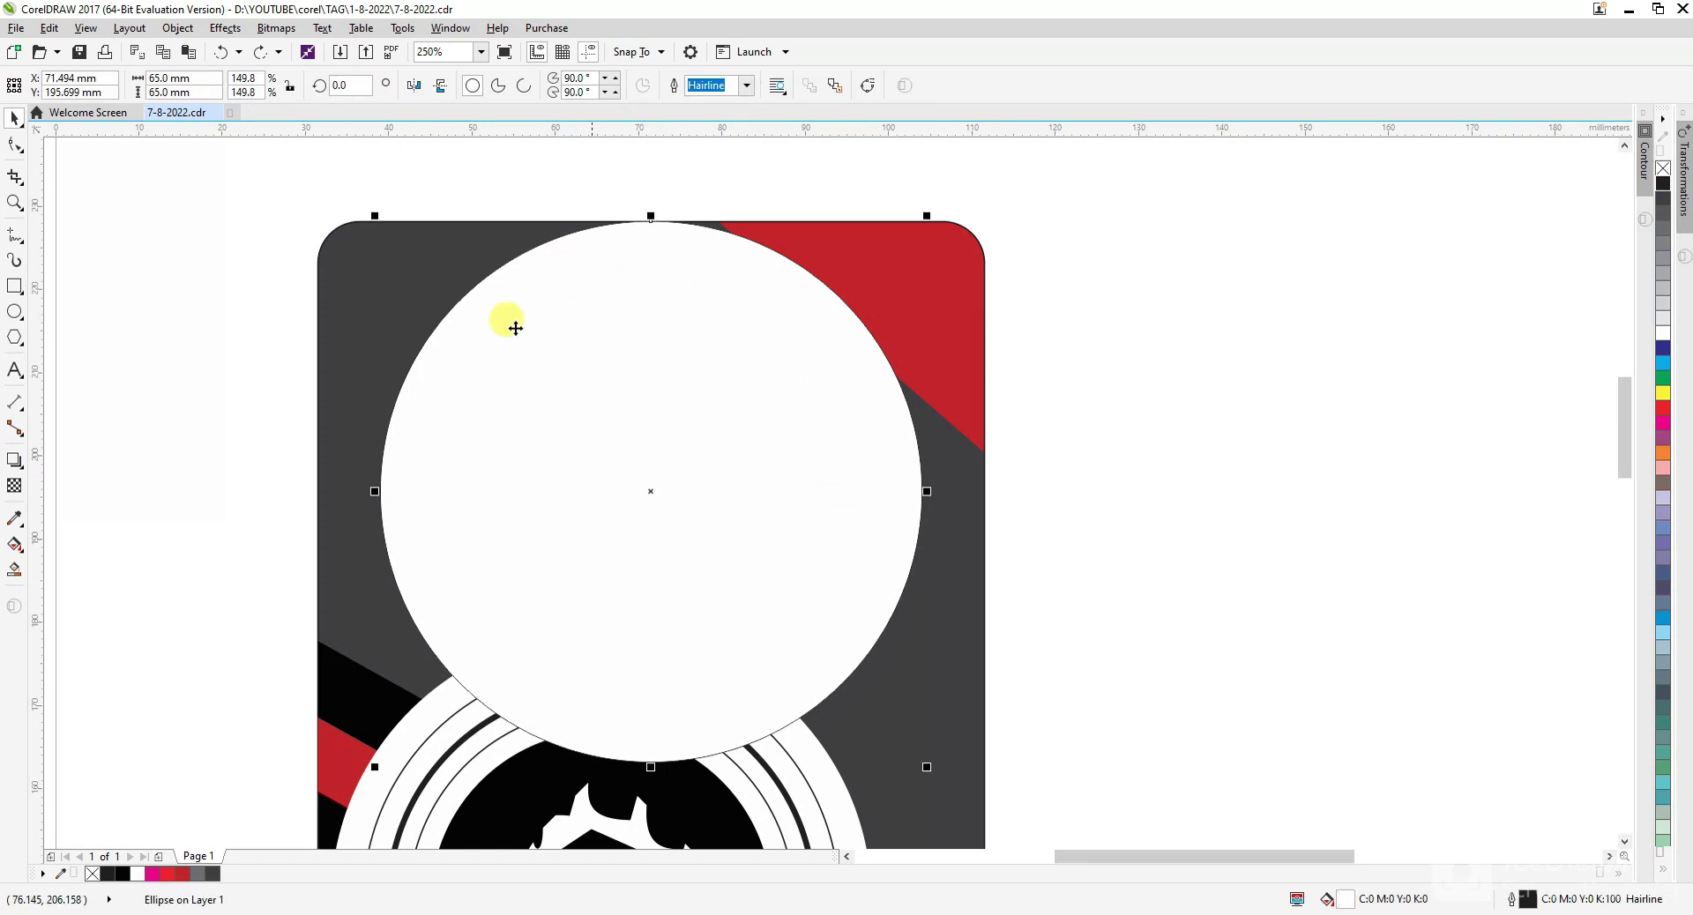
pyautogui.scroll(-1, 441, 344)
pyautogui.moveTo(346, 200); pyautogui.dragTo(711, 423)
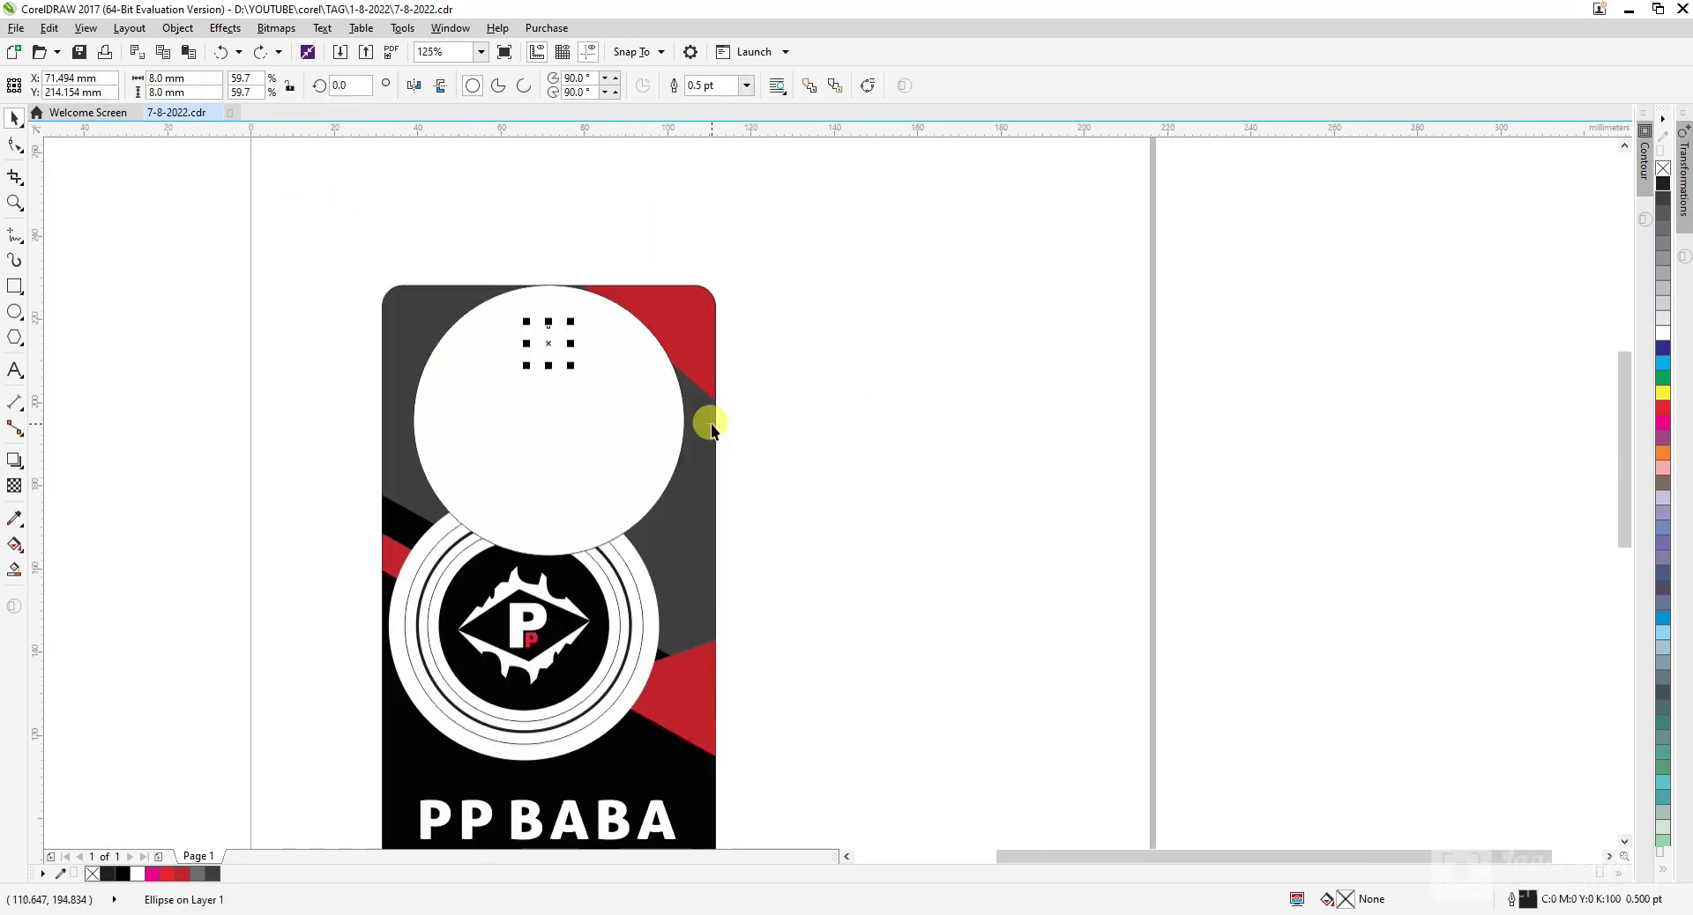
pyautogui.keyDown('shift'); pyautogui.click(638, 351); pyautogui.keyUp('shift')
pyautogui.moveTo(638, 351); pyautogui.dragTo(917, 649)
pyautogui.click(575, 490)
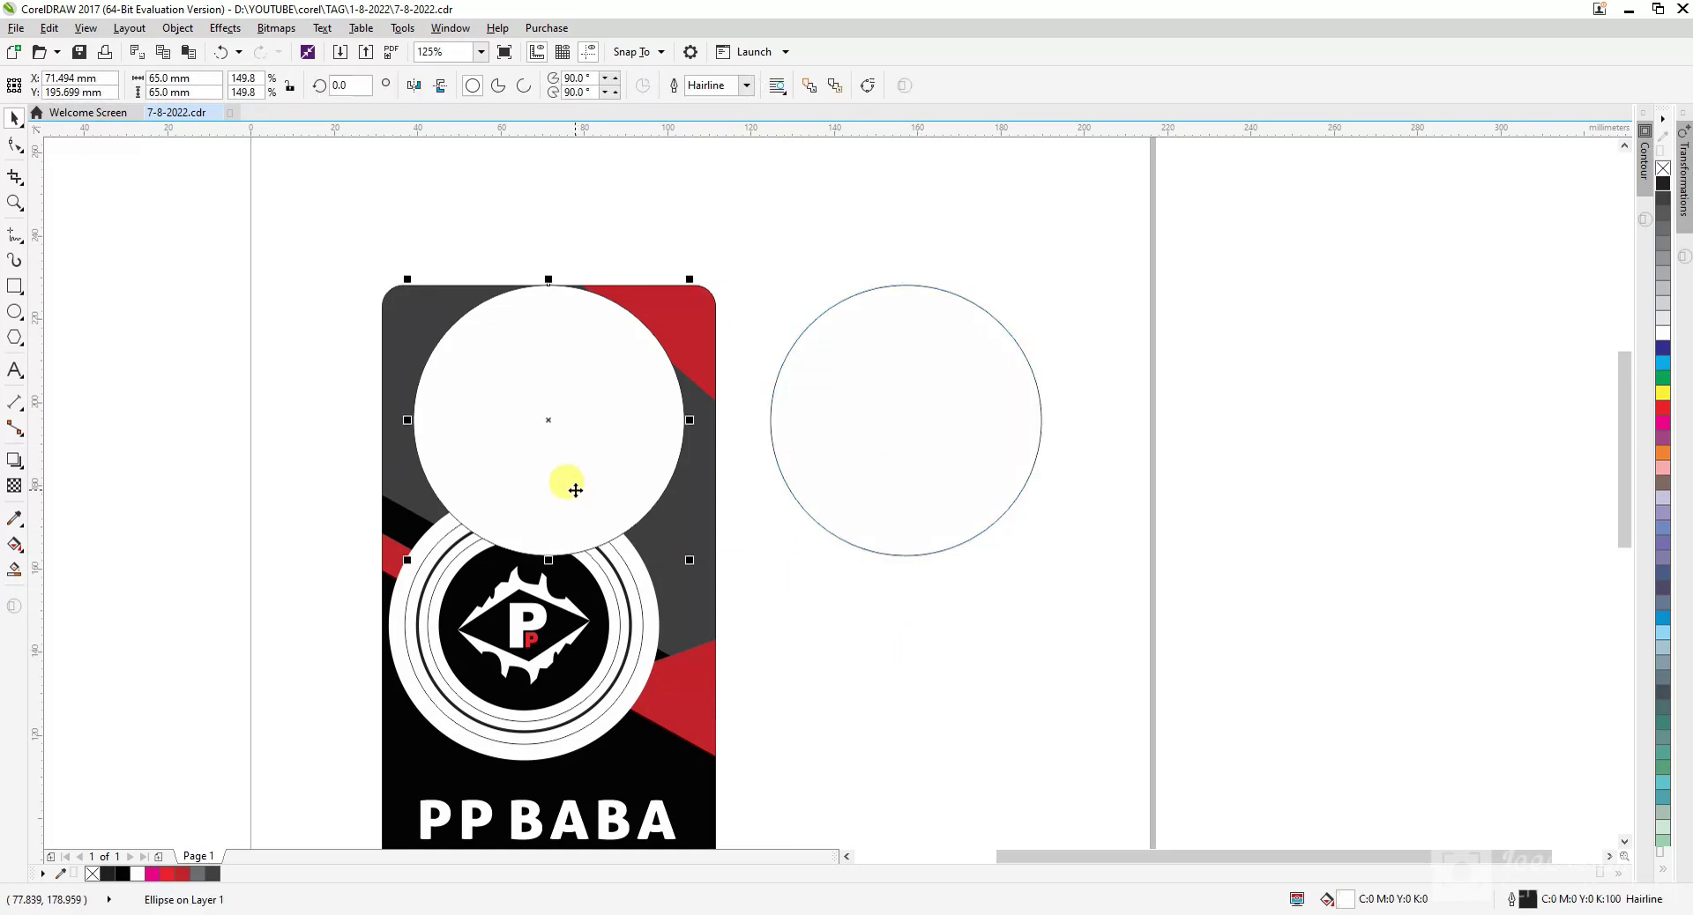
pyautogui.press('Delete')
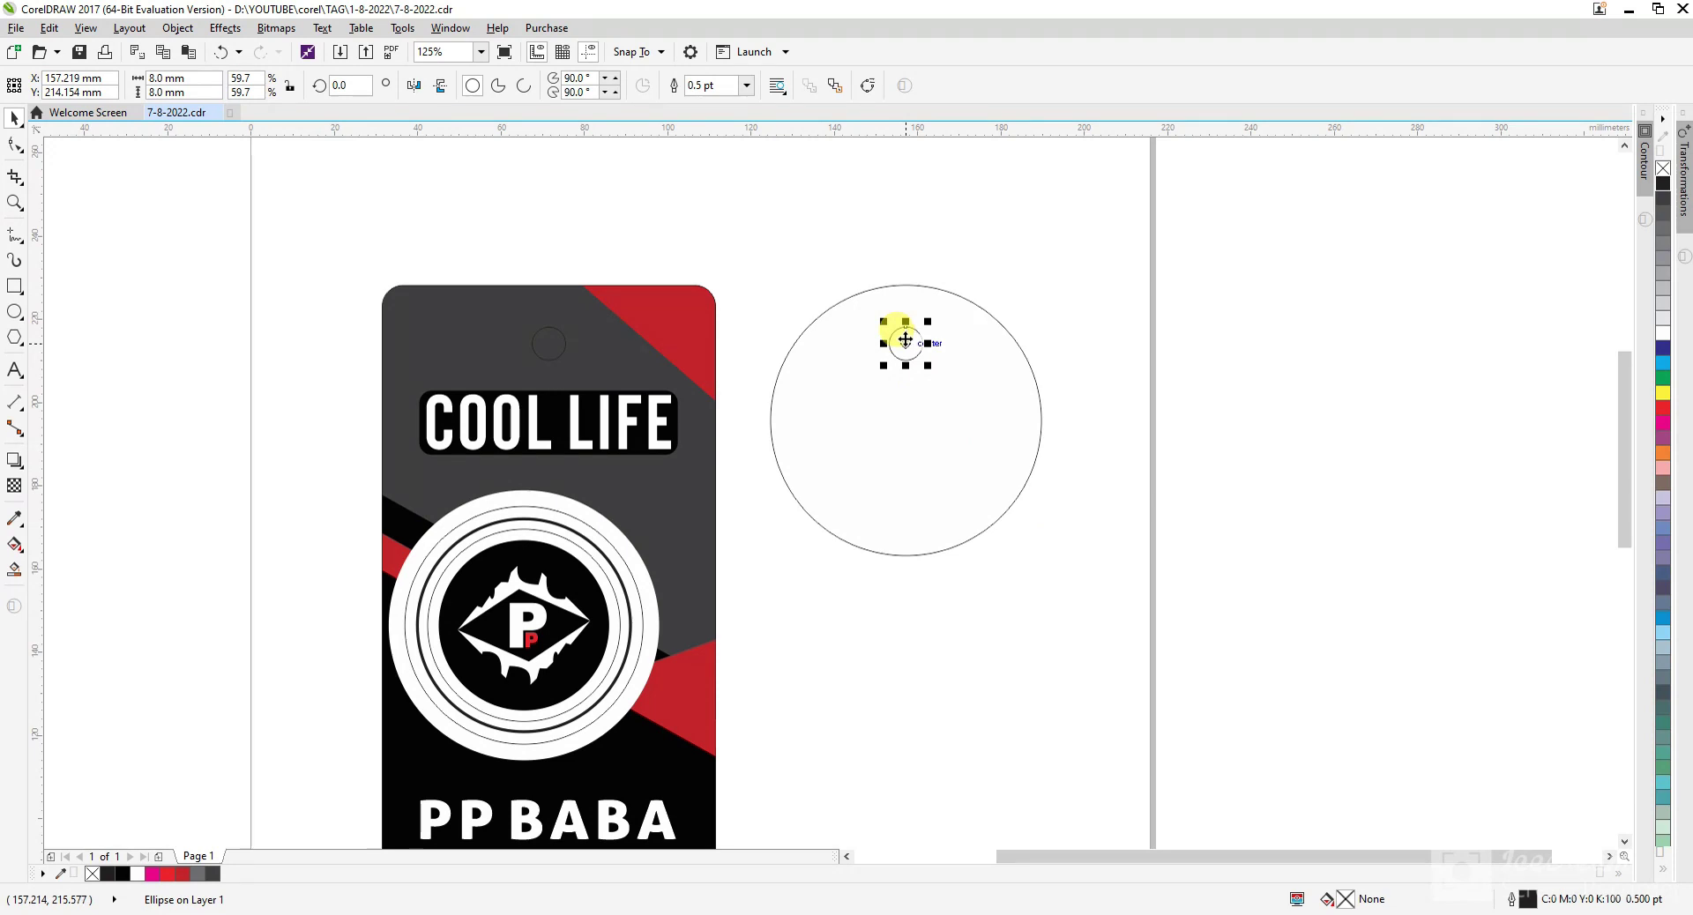
pyautogui.moveTo(905, 339); pyautogui.dragTo(559, 346)
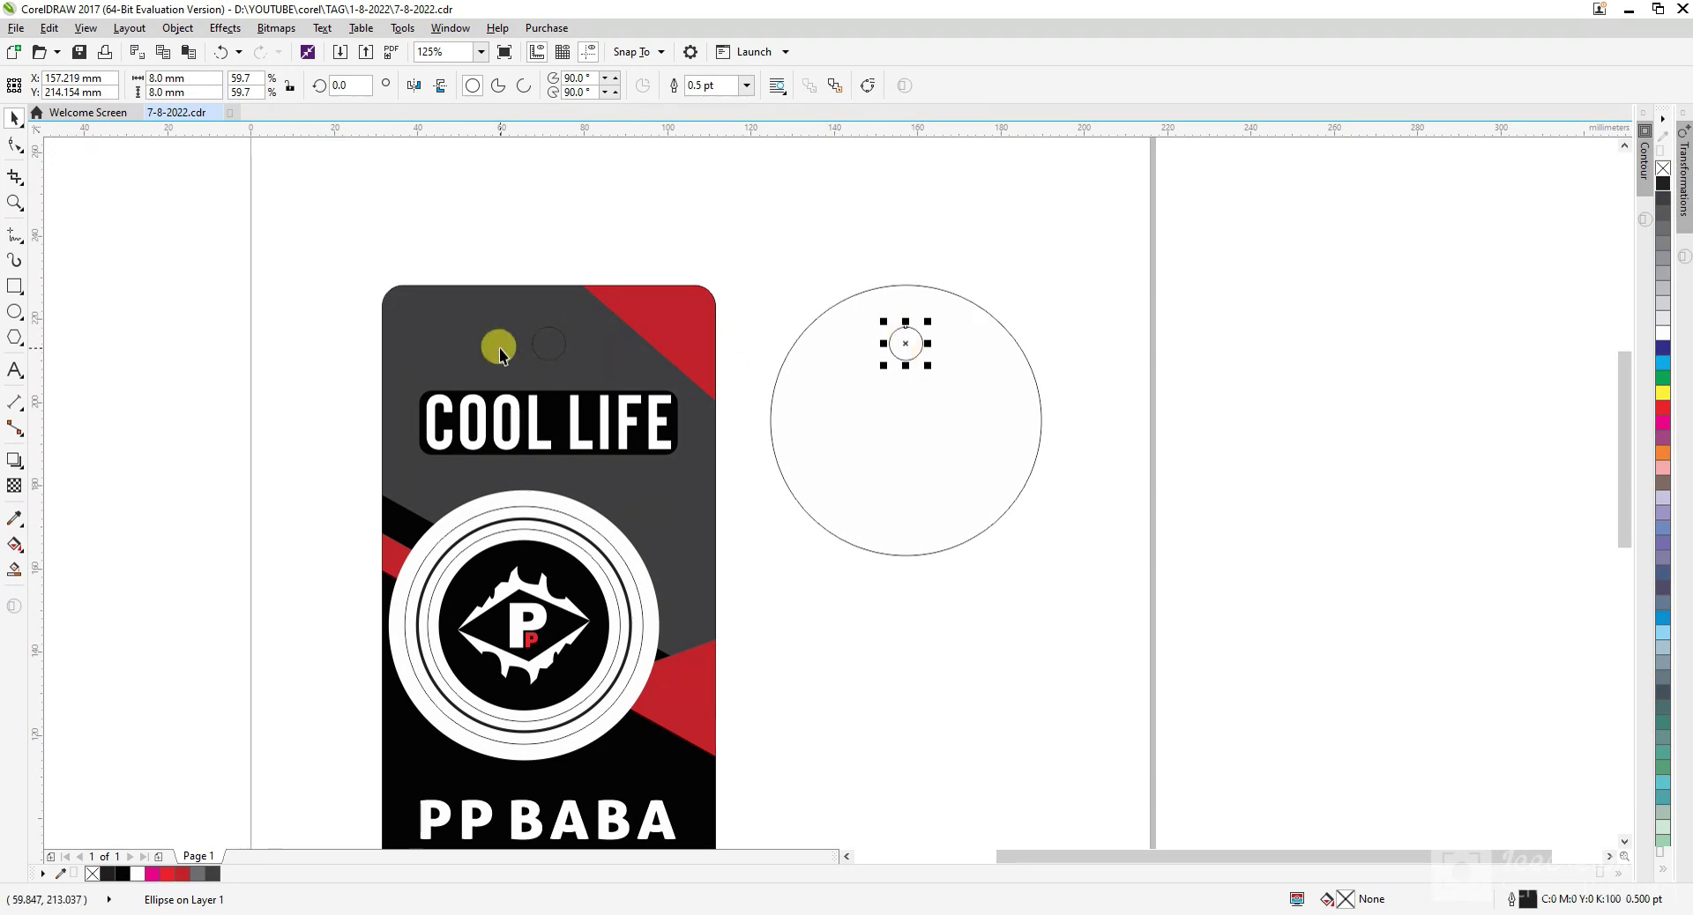
pyautogui.click(997, 263)
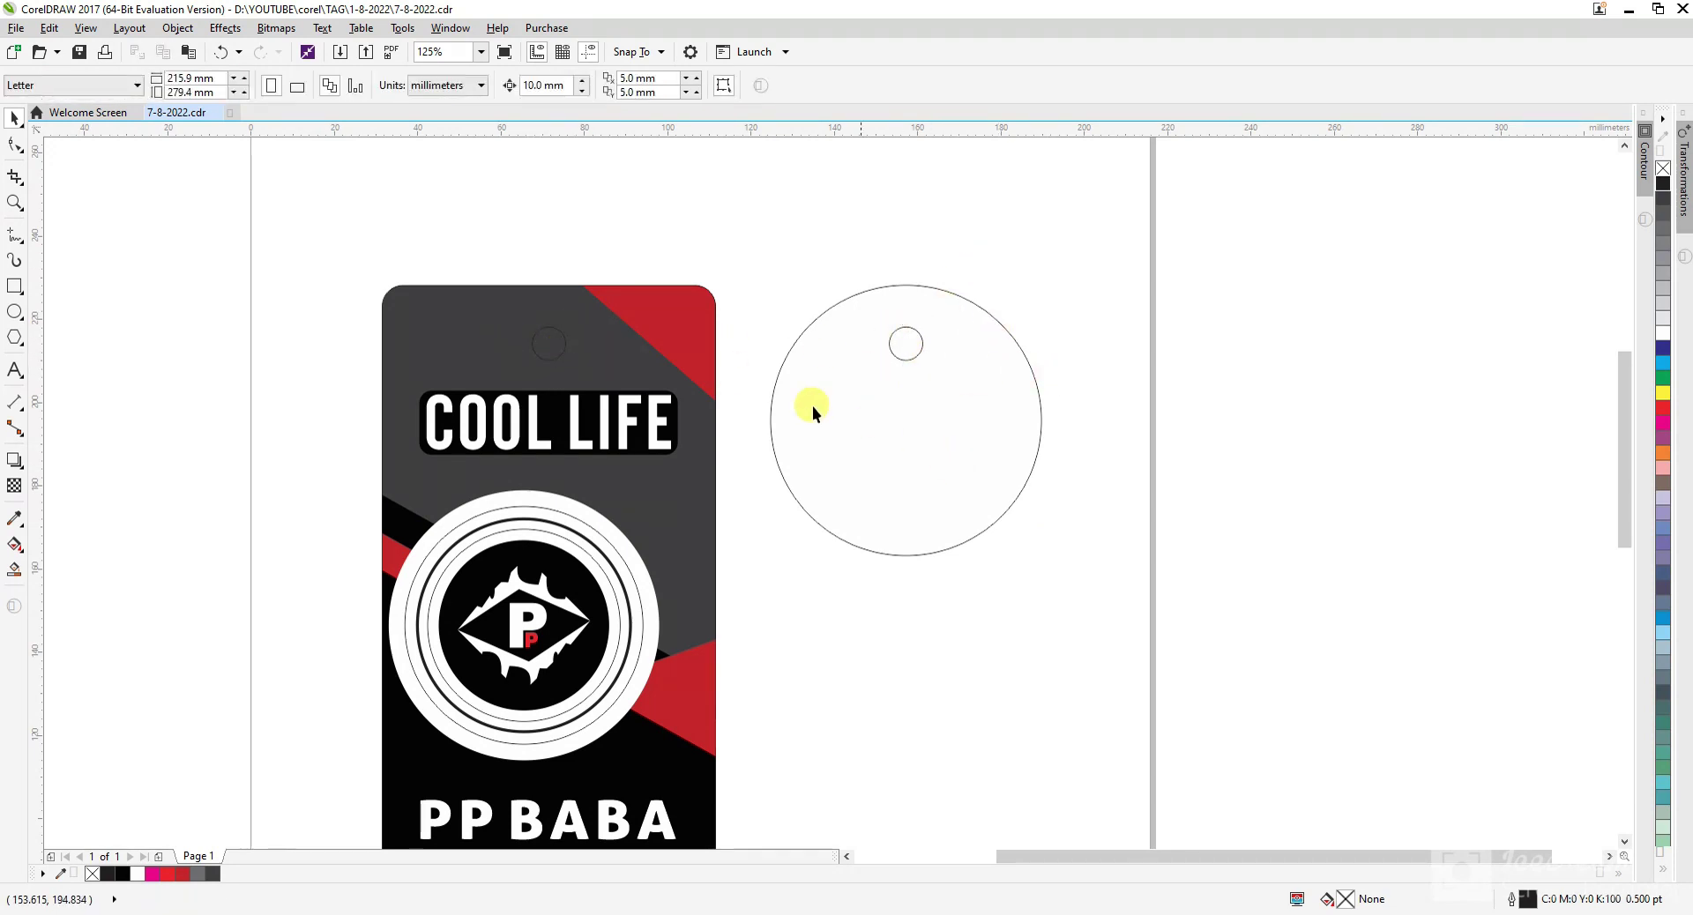
pyautogui.scroll(-2, 812, 406)
pyautogui.scroll(2, 854, 427)
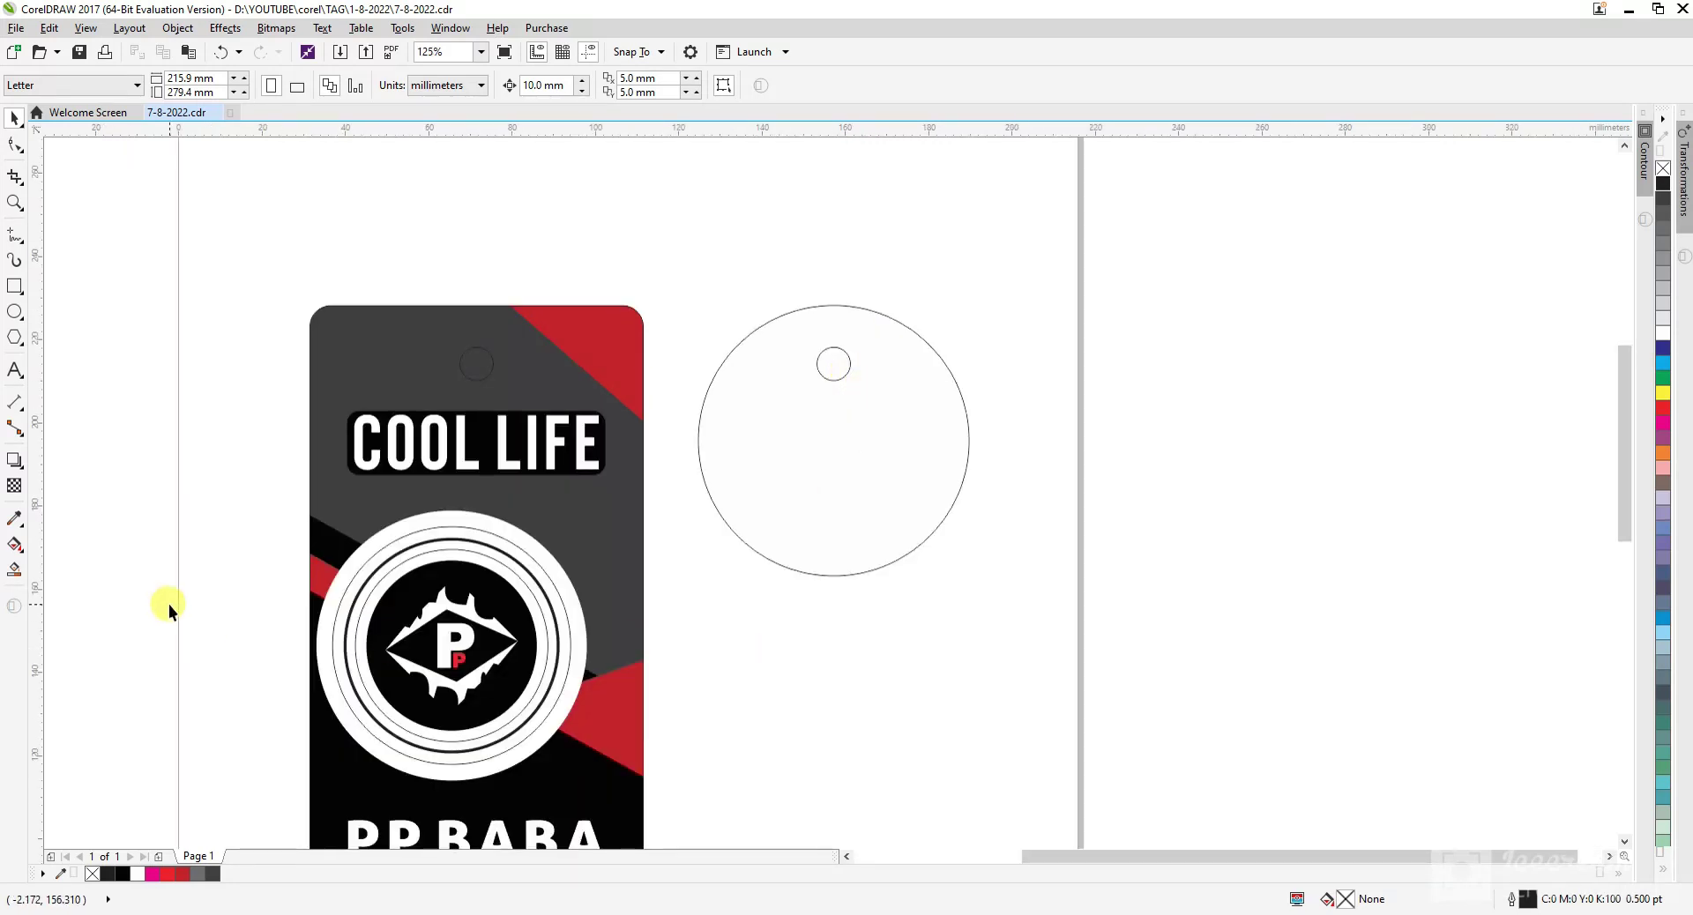
pyautogui.scroll(-2, 521, 421)
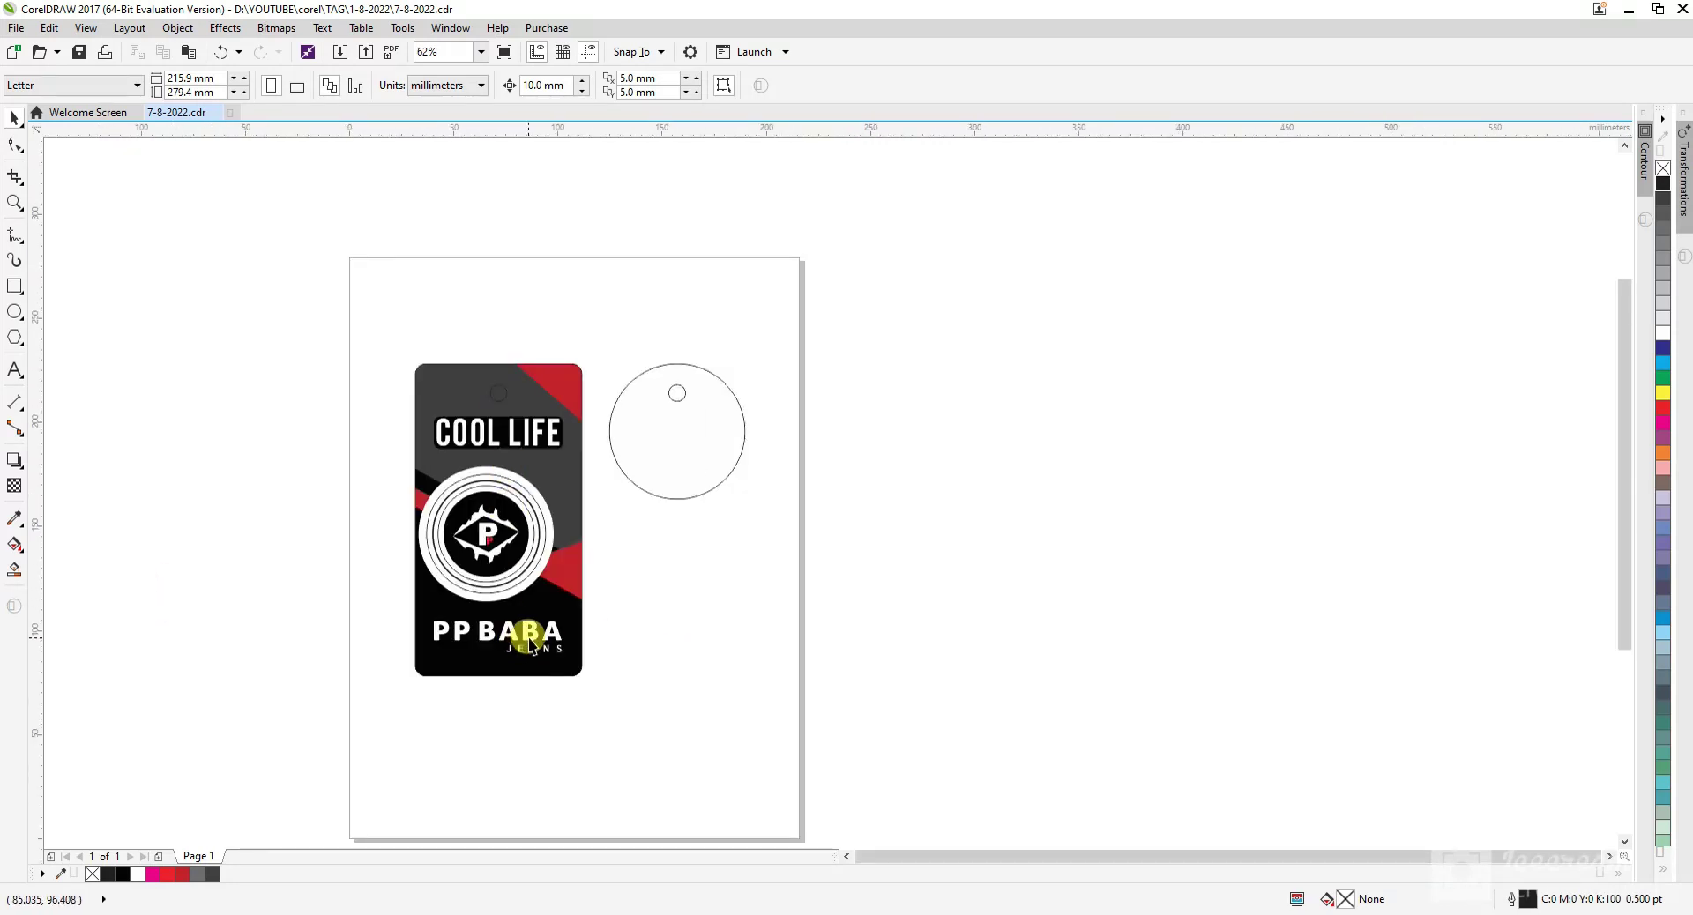
pyautogui.moveTo(529, 632); pyautogui.dragTo(687, 461)
pyautogui.hotkey('ctrl', 'z')
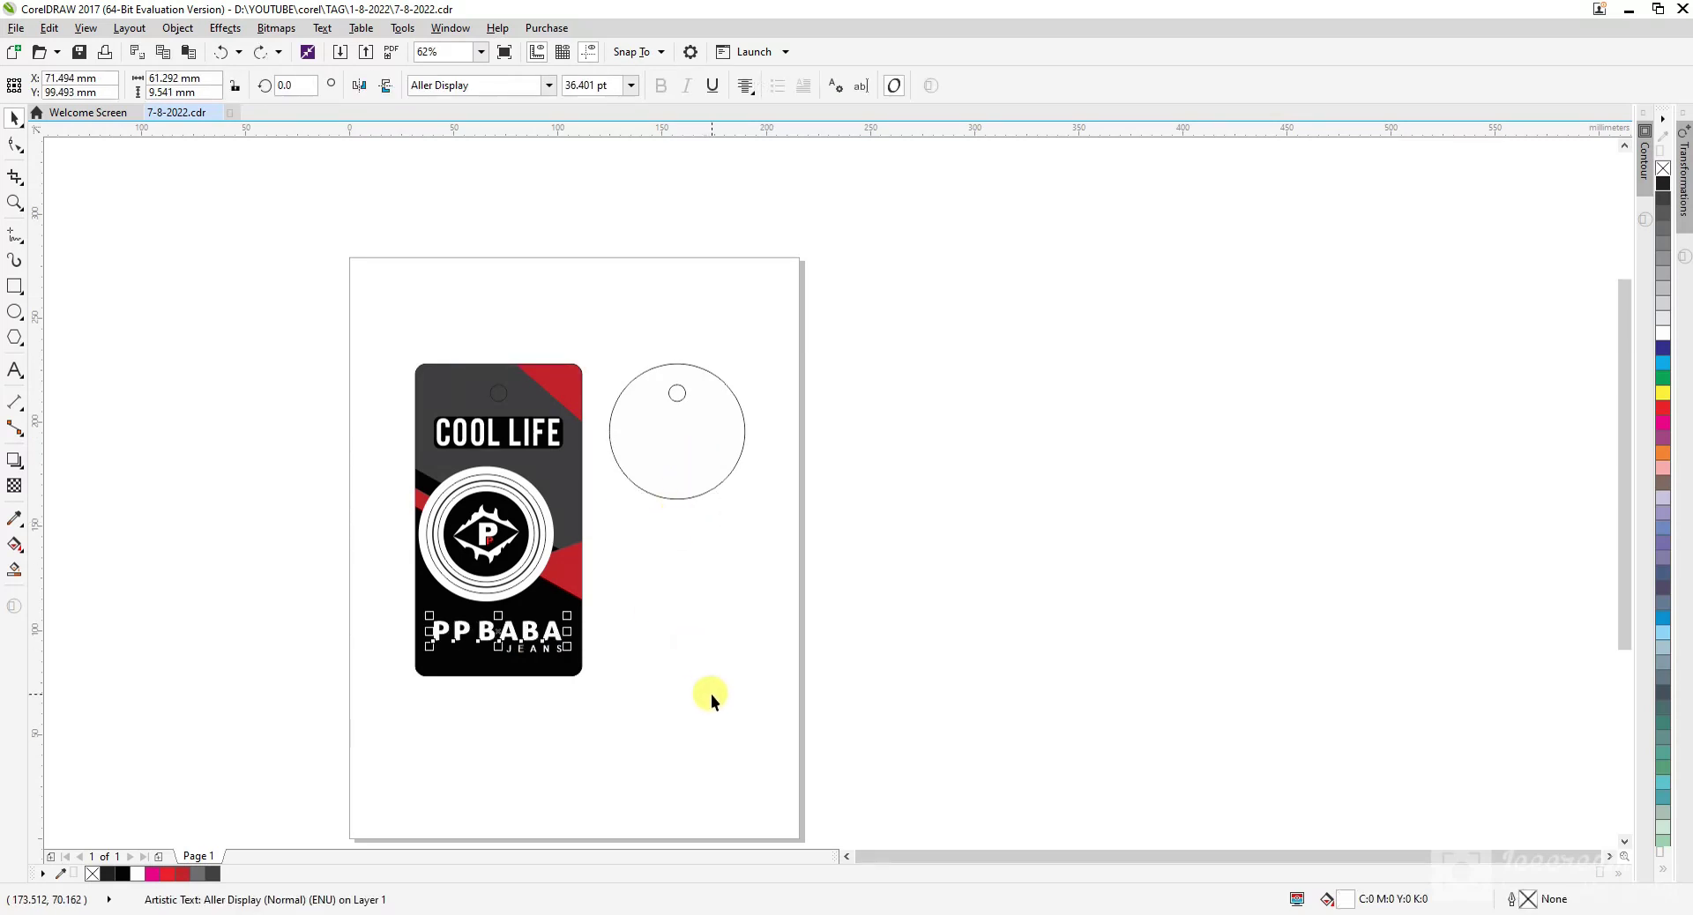
pyautogui.moveTo(707, 693); pyautogui.dragTo(378, 600)
pyautogui.moveTo(477, 633); pyautogui.dragTo(636, 461)
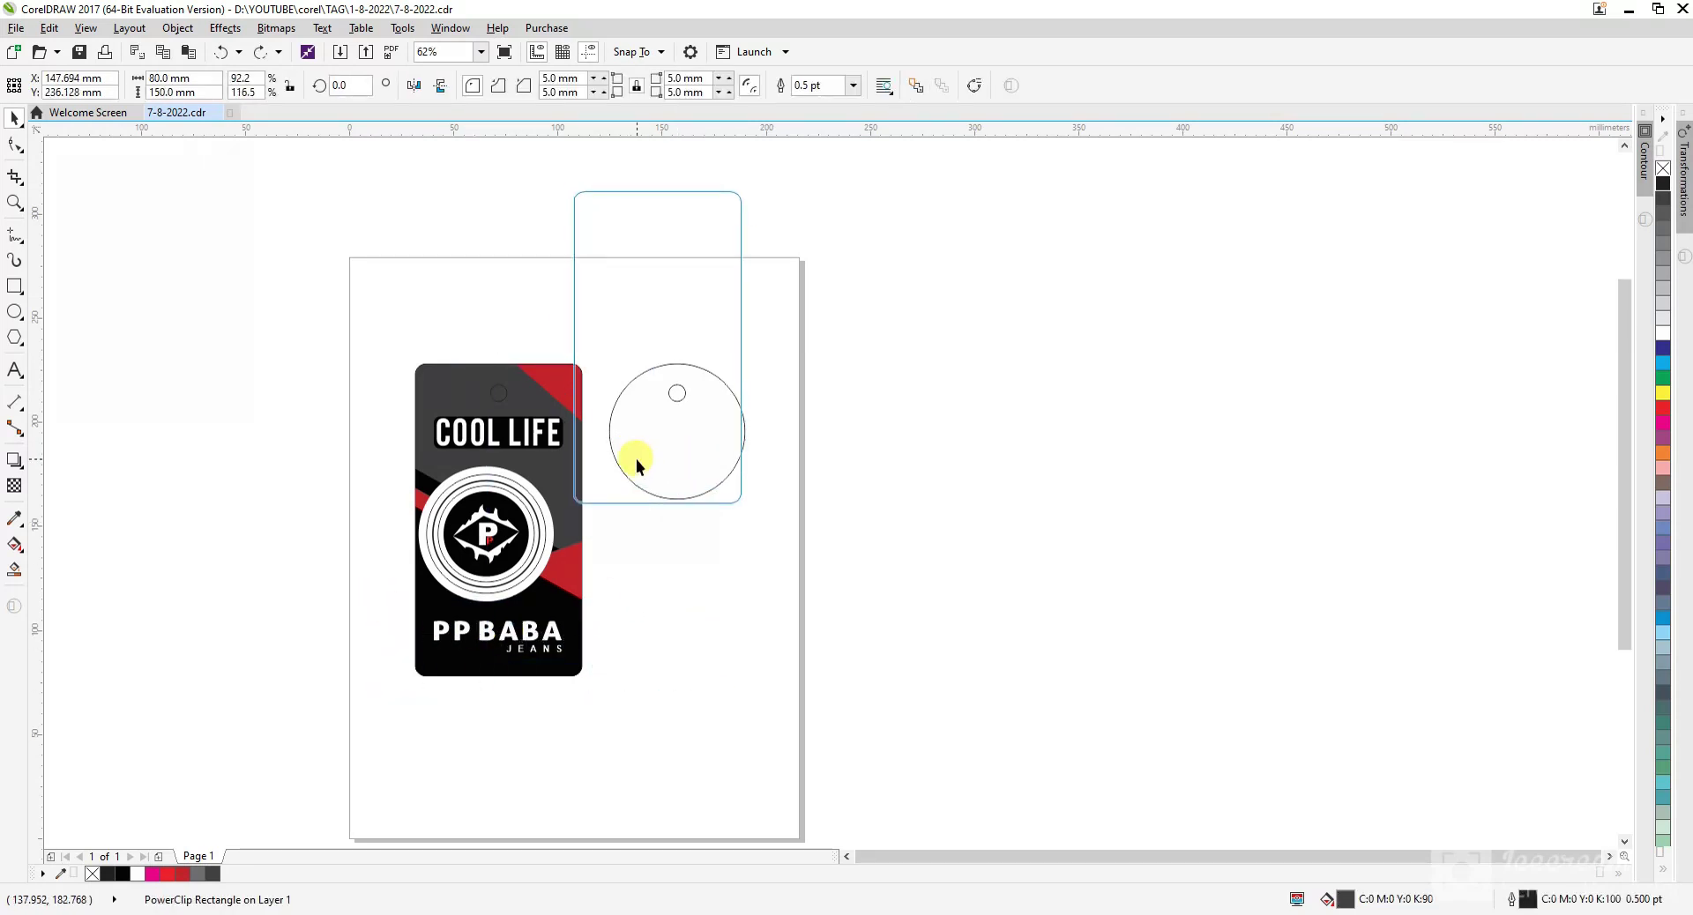
pyautogui.press('Escape')
# - Place a copy of the PP BABA and JEANS text lines together on the white circular piece
pyautogui.moveTo(331, 605); pyautogui.dragTo(680, 722)
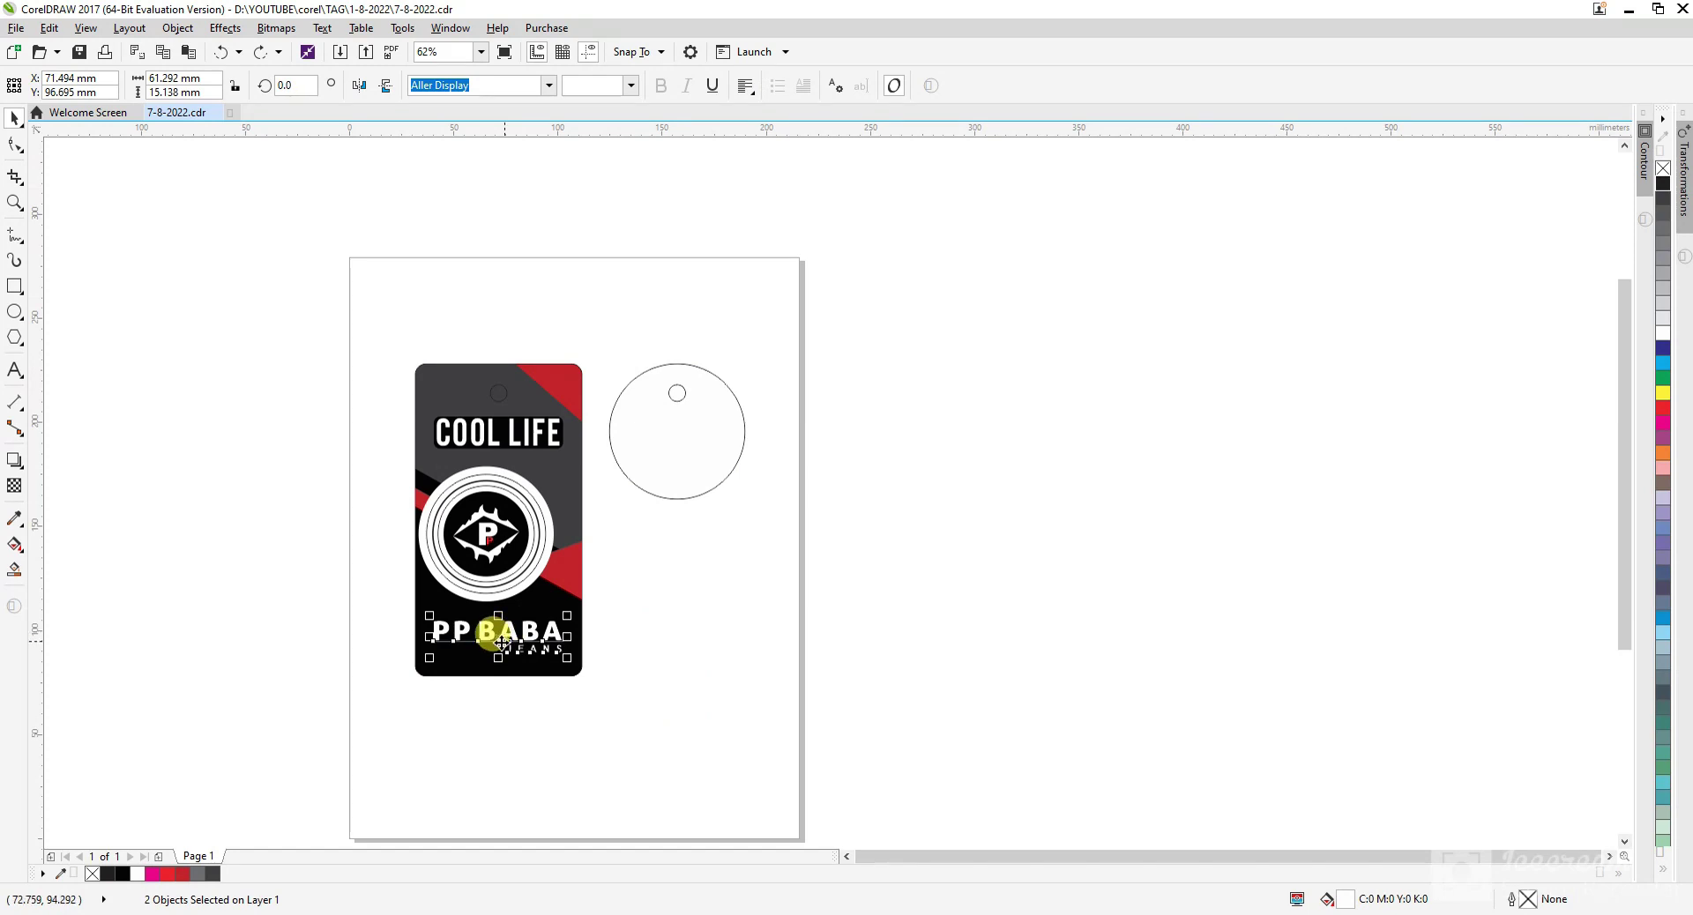
pyautogui.moveTo(500, 640); pyautogui.dragTo(693, 452)
pyautogui.scroll(2, 691, 441)
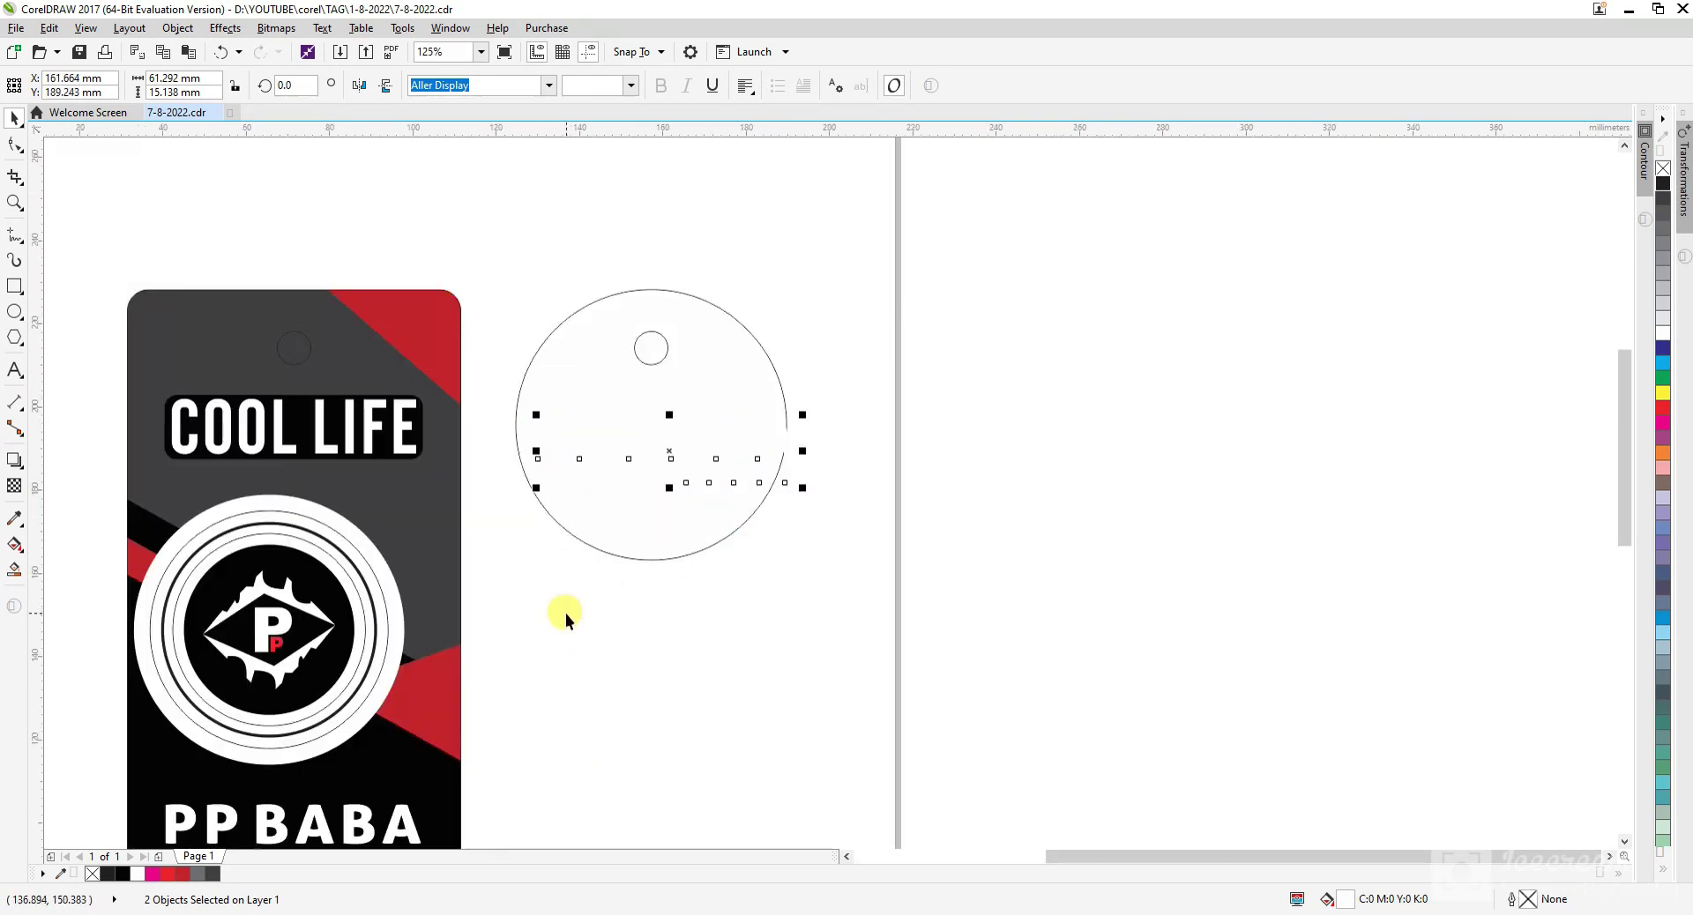
# - Try to fill the copied PP BABA and JEANS text with the dark grey sampled from the tag
pyautogui.press('i')
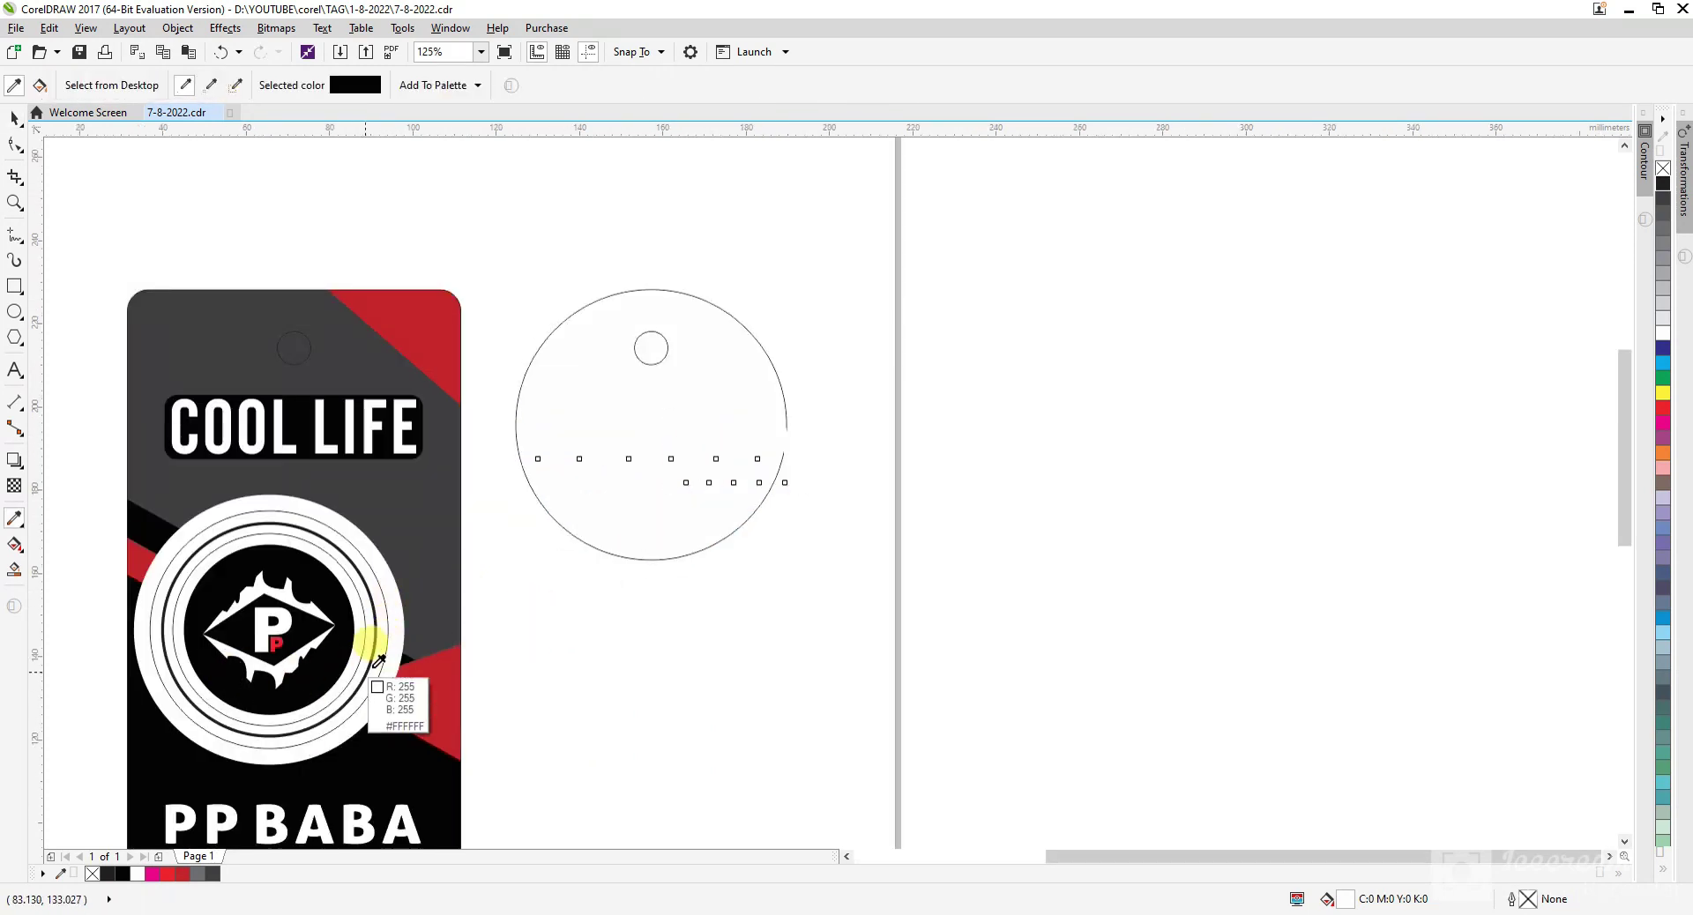
pyautogui.click(352, 472)
pyautogui.press('space')
pyautogui.click(749, 621)
pyautogui.scroll(2, 545, 481)
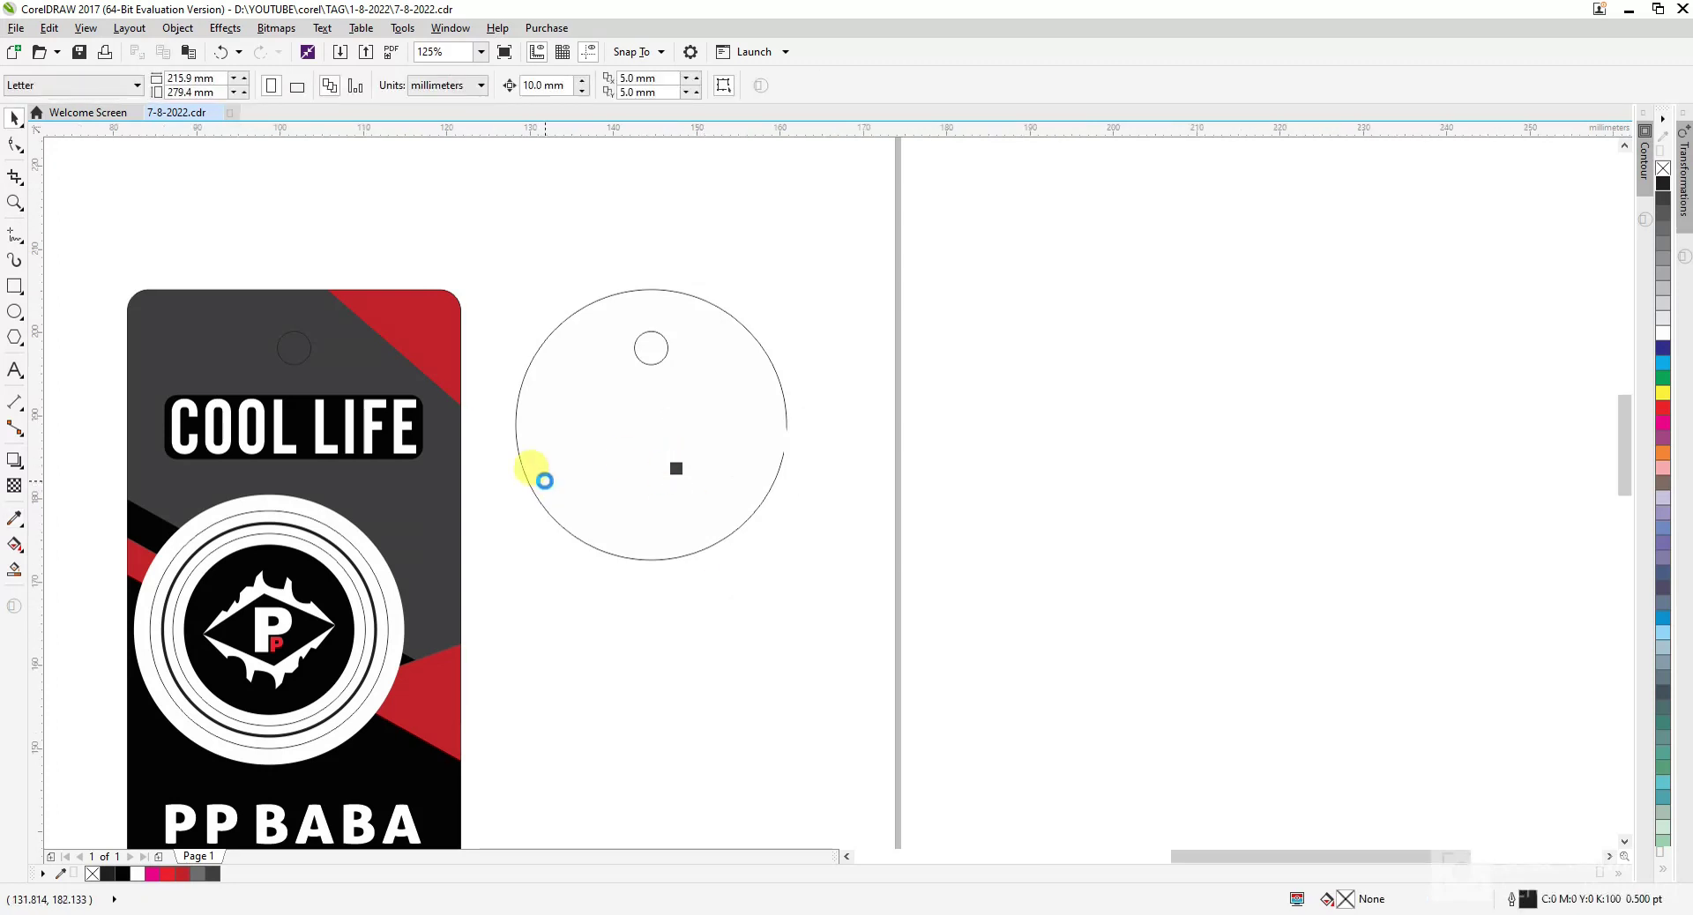
pyautogui.scroll(-4, 632, 475)
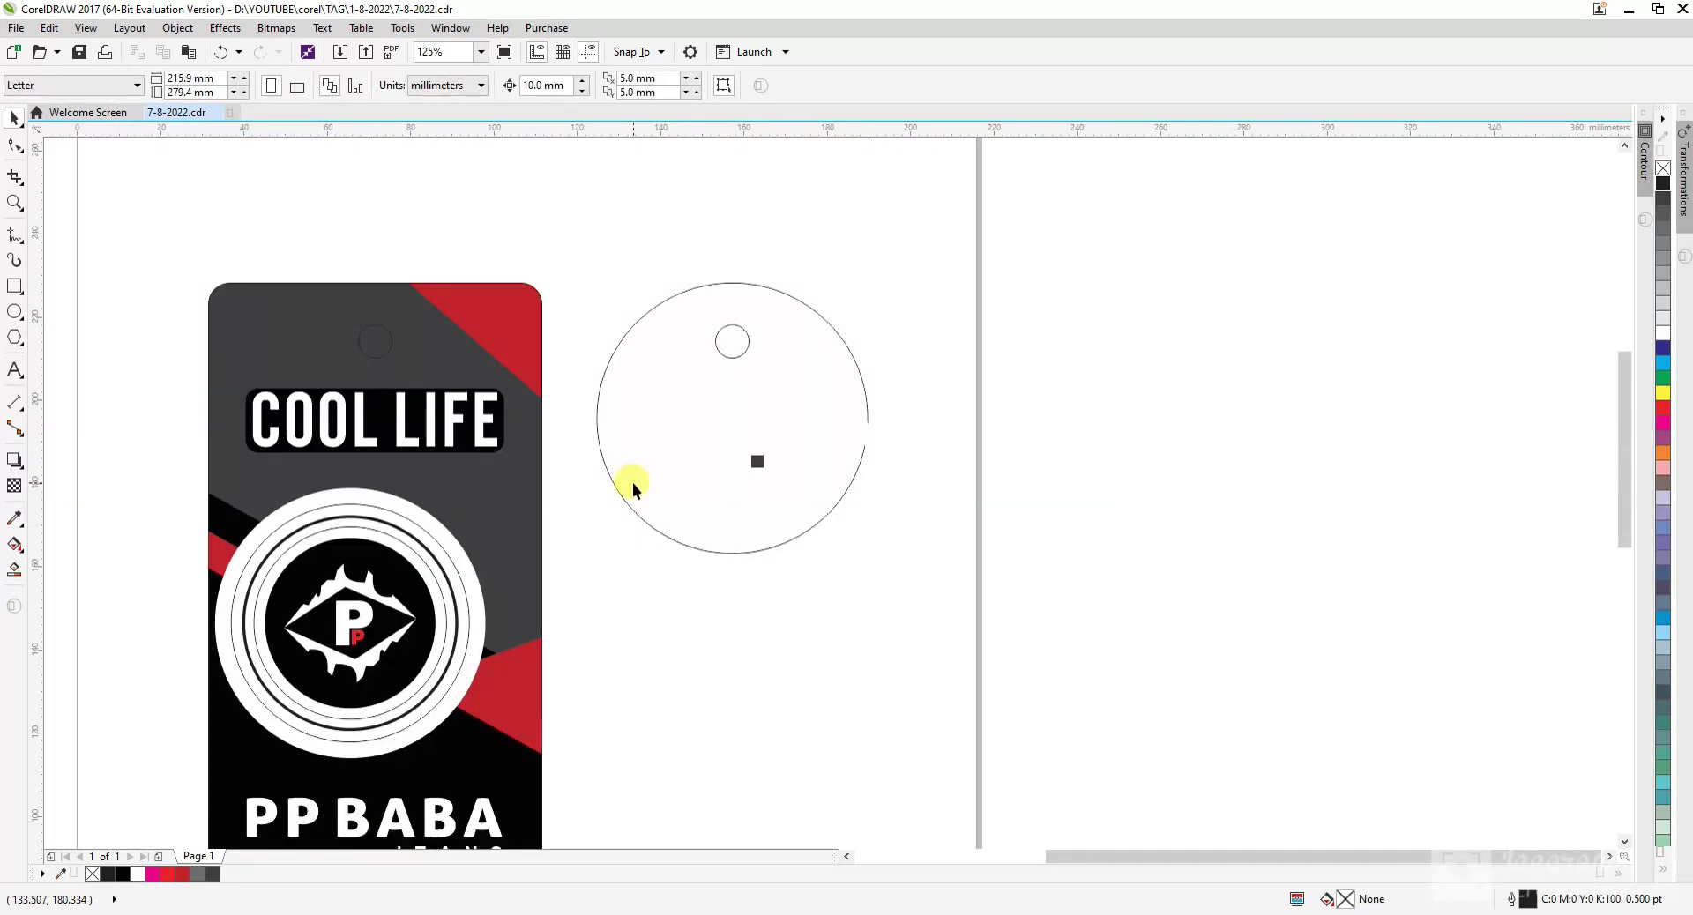
pyautogui.hotkey('ctrl', 'z')
pyautogui.hotkey('ctrl', 'shift', 'z')
pyautogui.press('Delete')
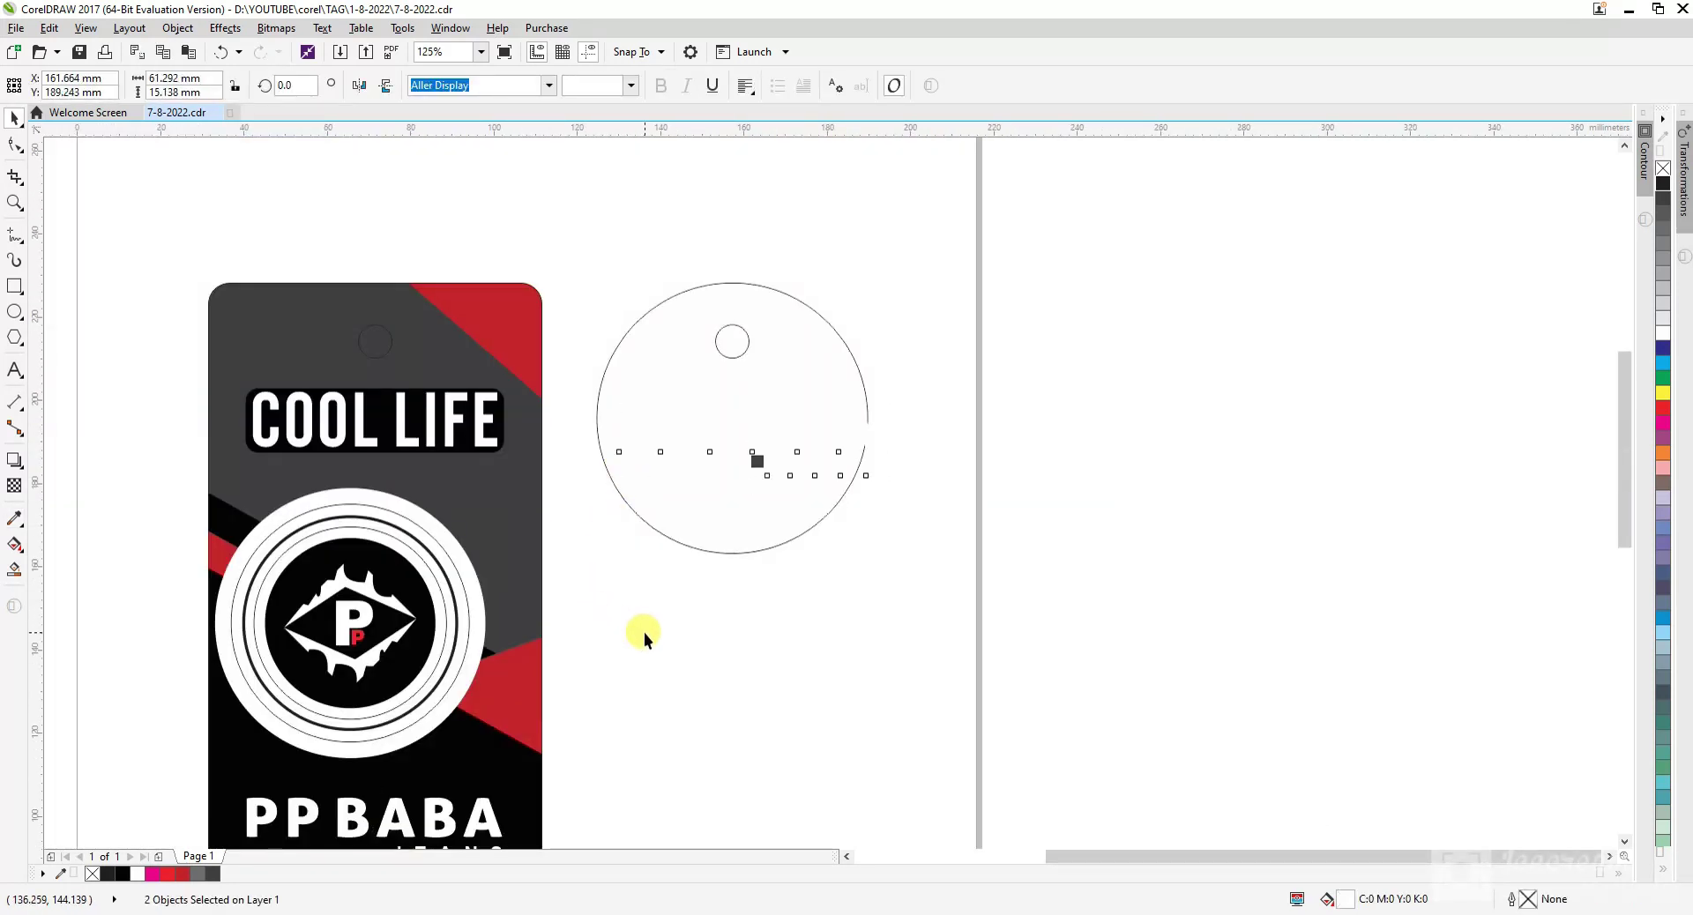
# - Use Simple Wireframe view to fill the copied PP BABA and JEANS text with the tag's K:90 grey, and restore the Enhanced view
pyautogui.click(85, 27)
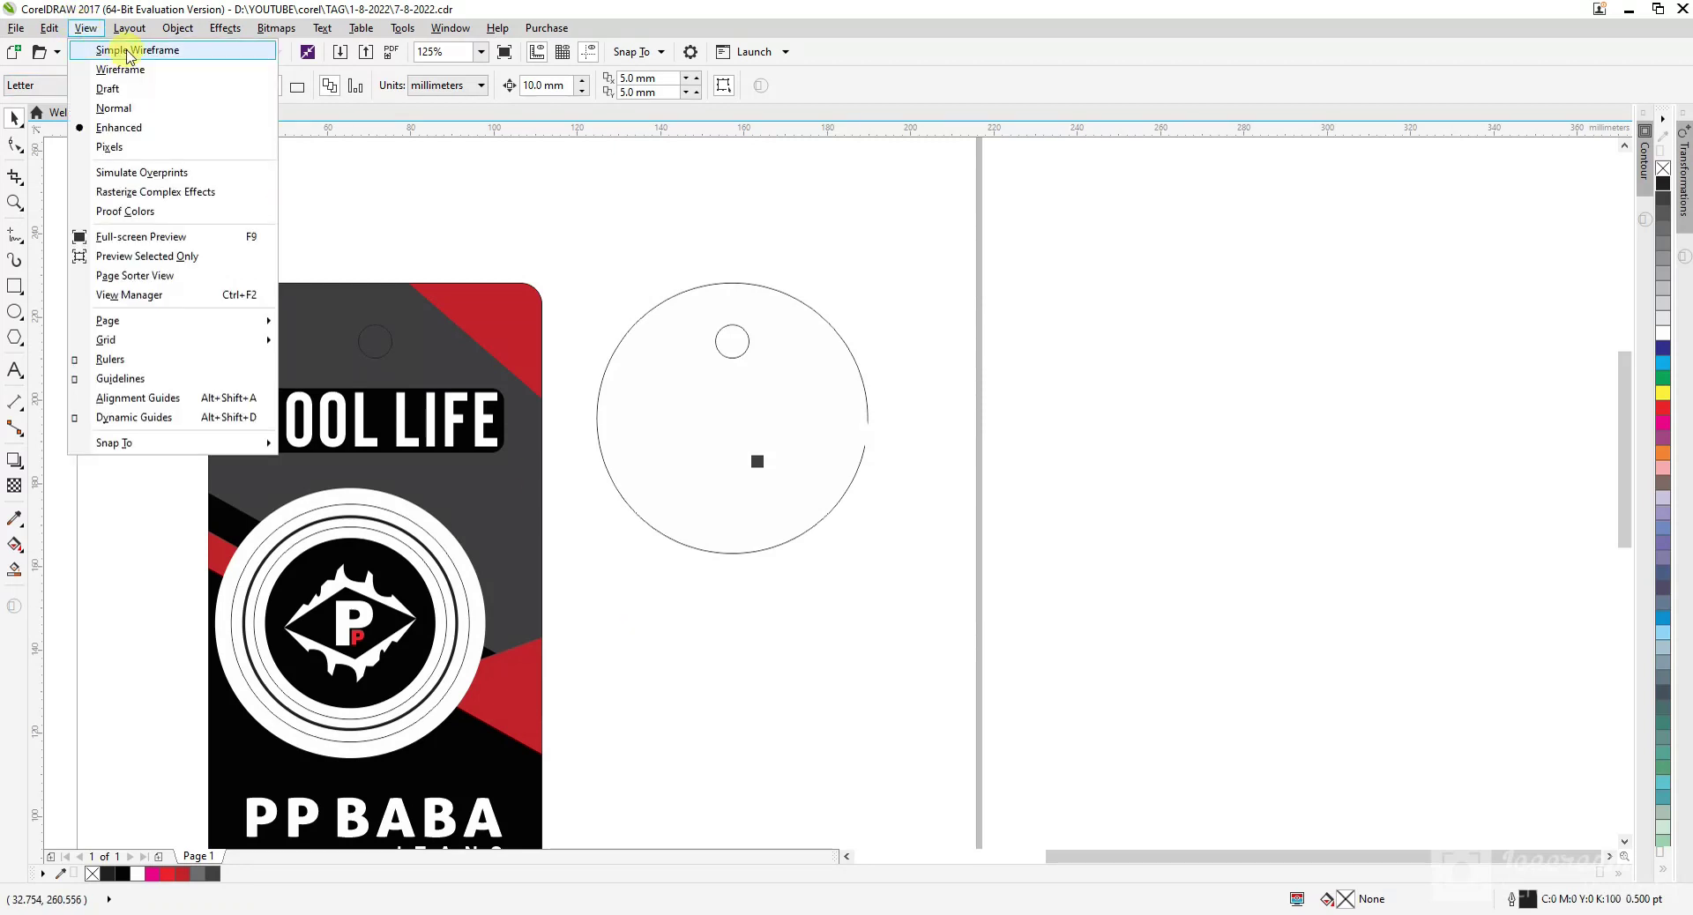
pyautogui.click(129, 52)
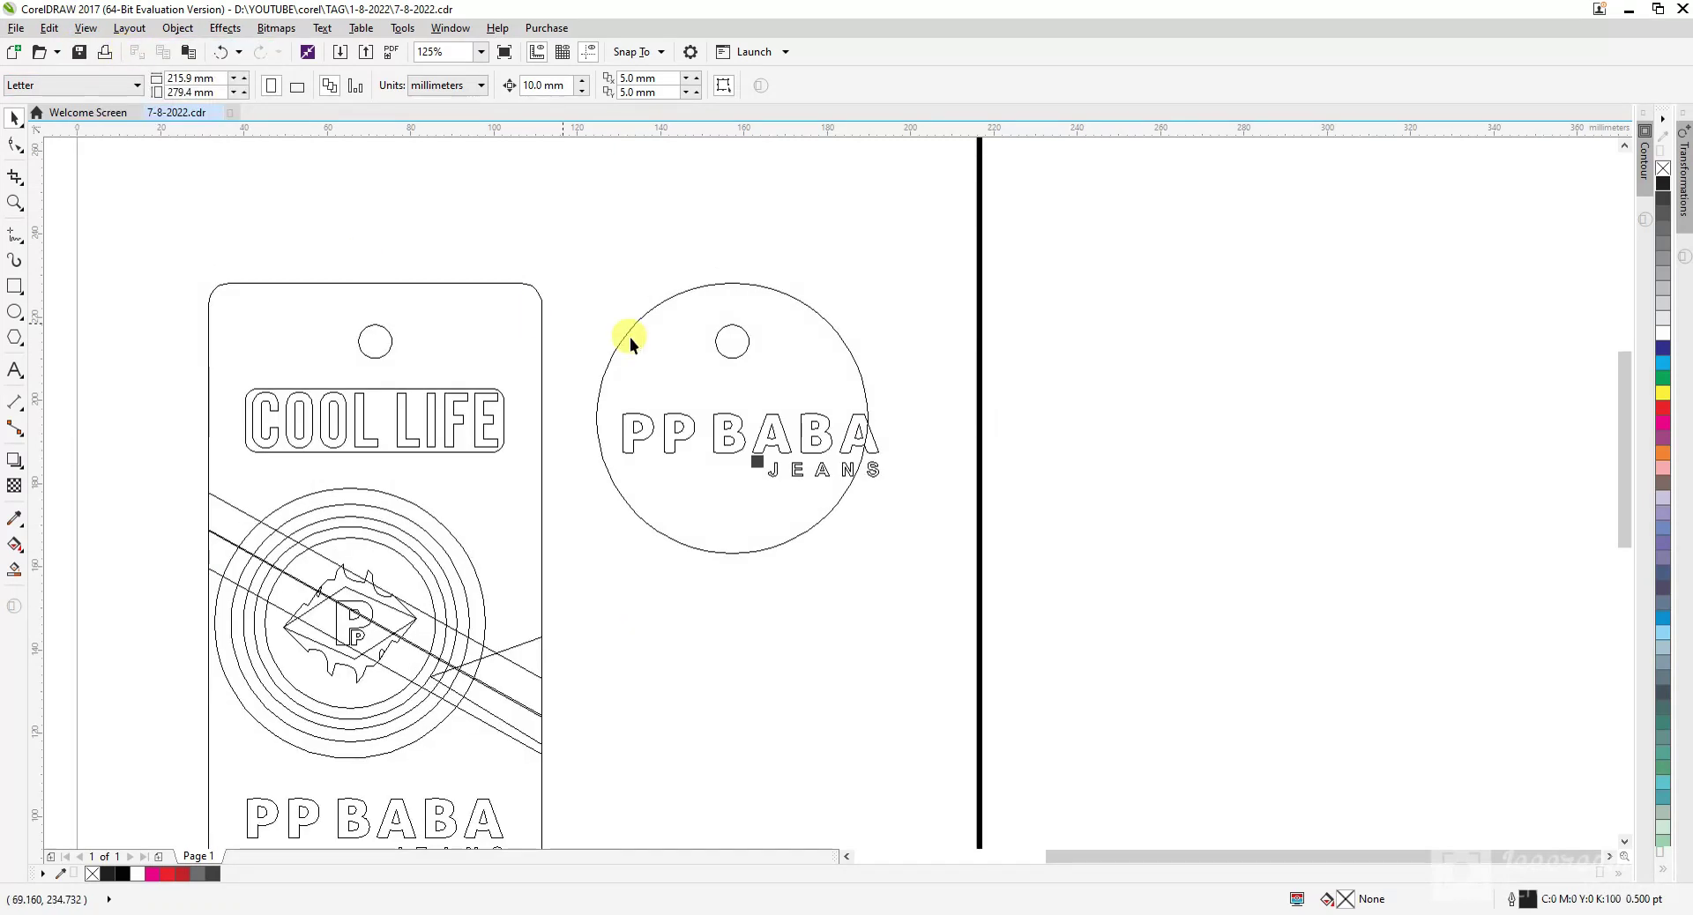
pyautogui.click(12, 522)
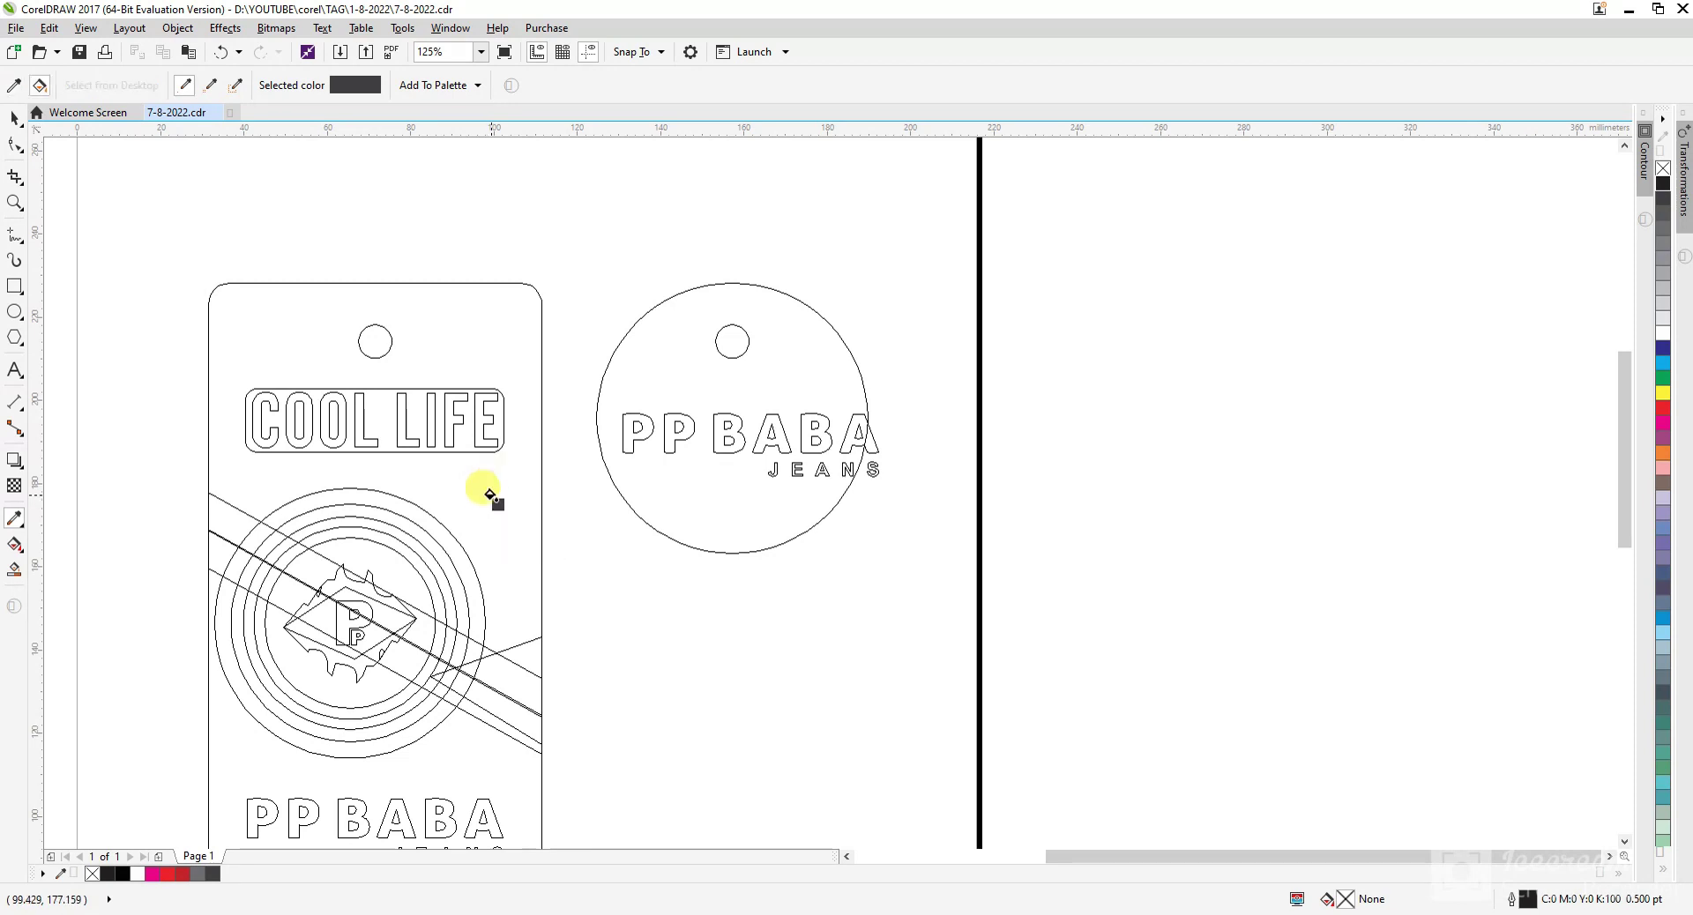
pyautogui.hotkey('shift', 'F9')
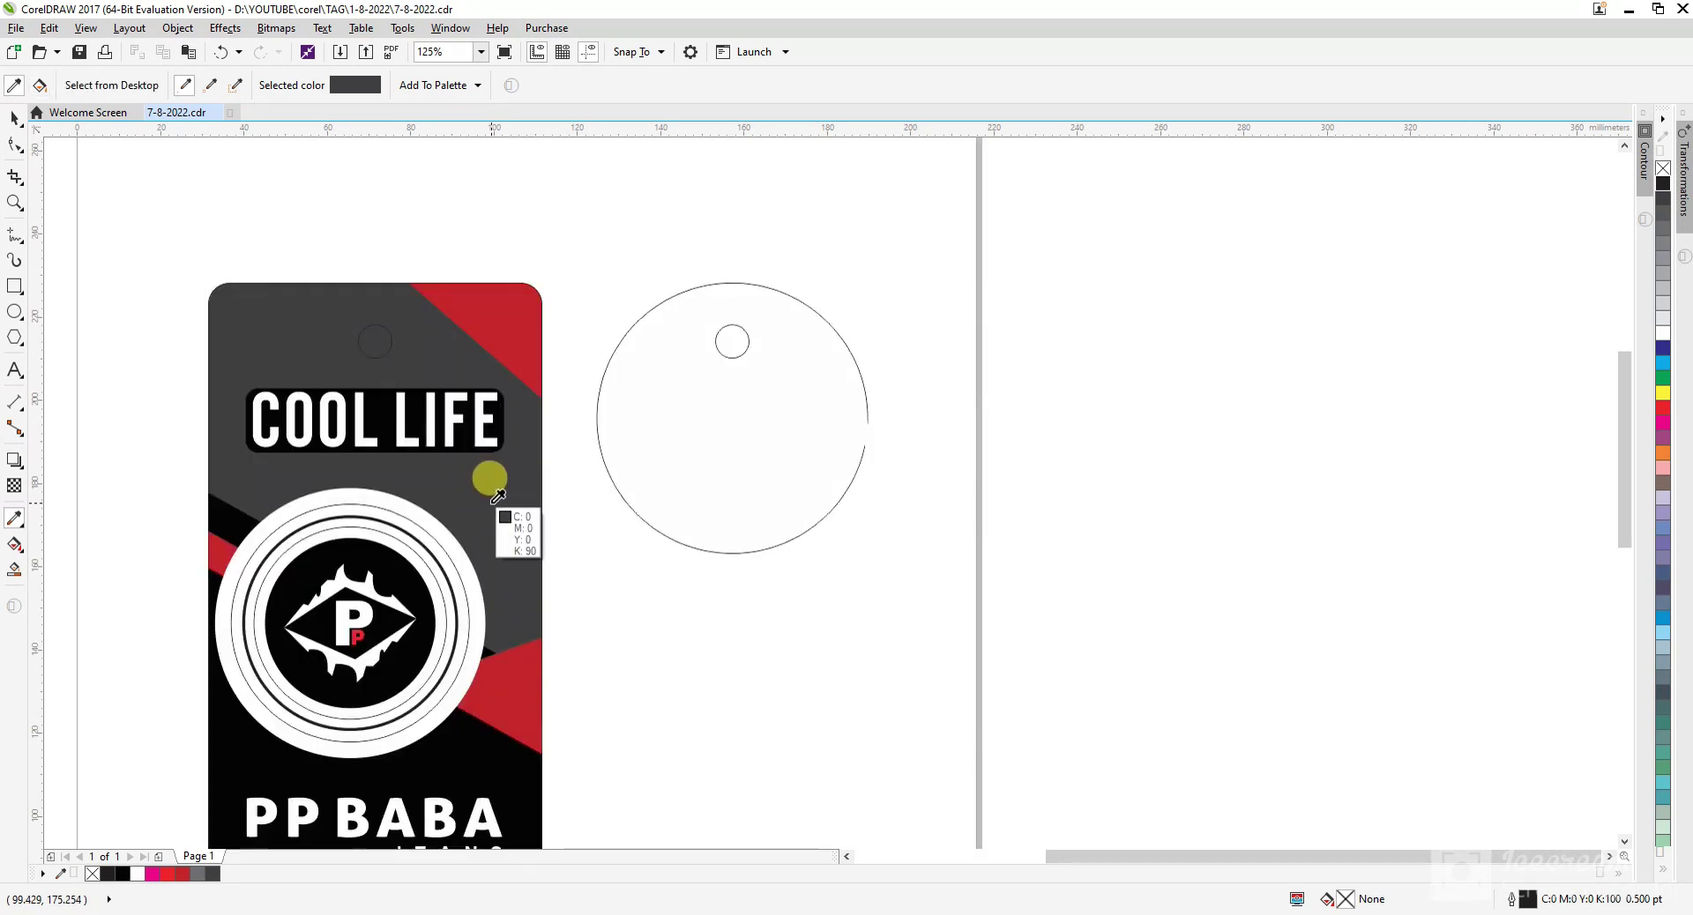
pyautogui.press('space')
pyautogui.hotkey('shift', 'F9')
pyautogui.moveTo(565, 391); pyautogui.dragTo(1161, 580)
pyautogui.click(1150, 398)
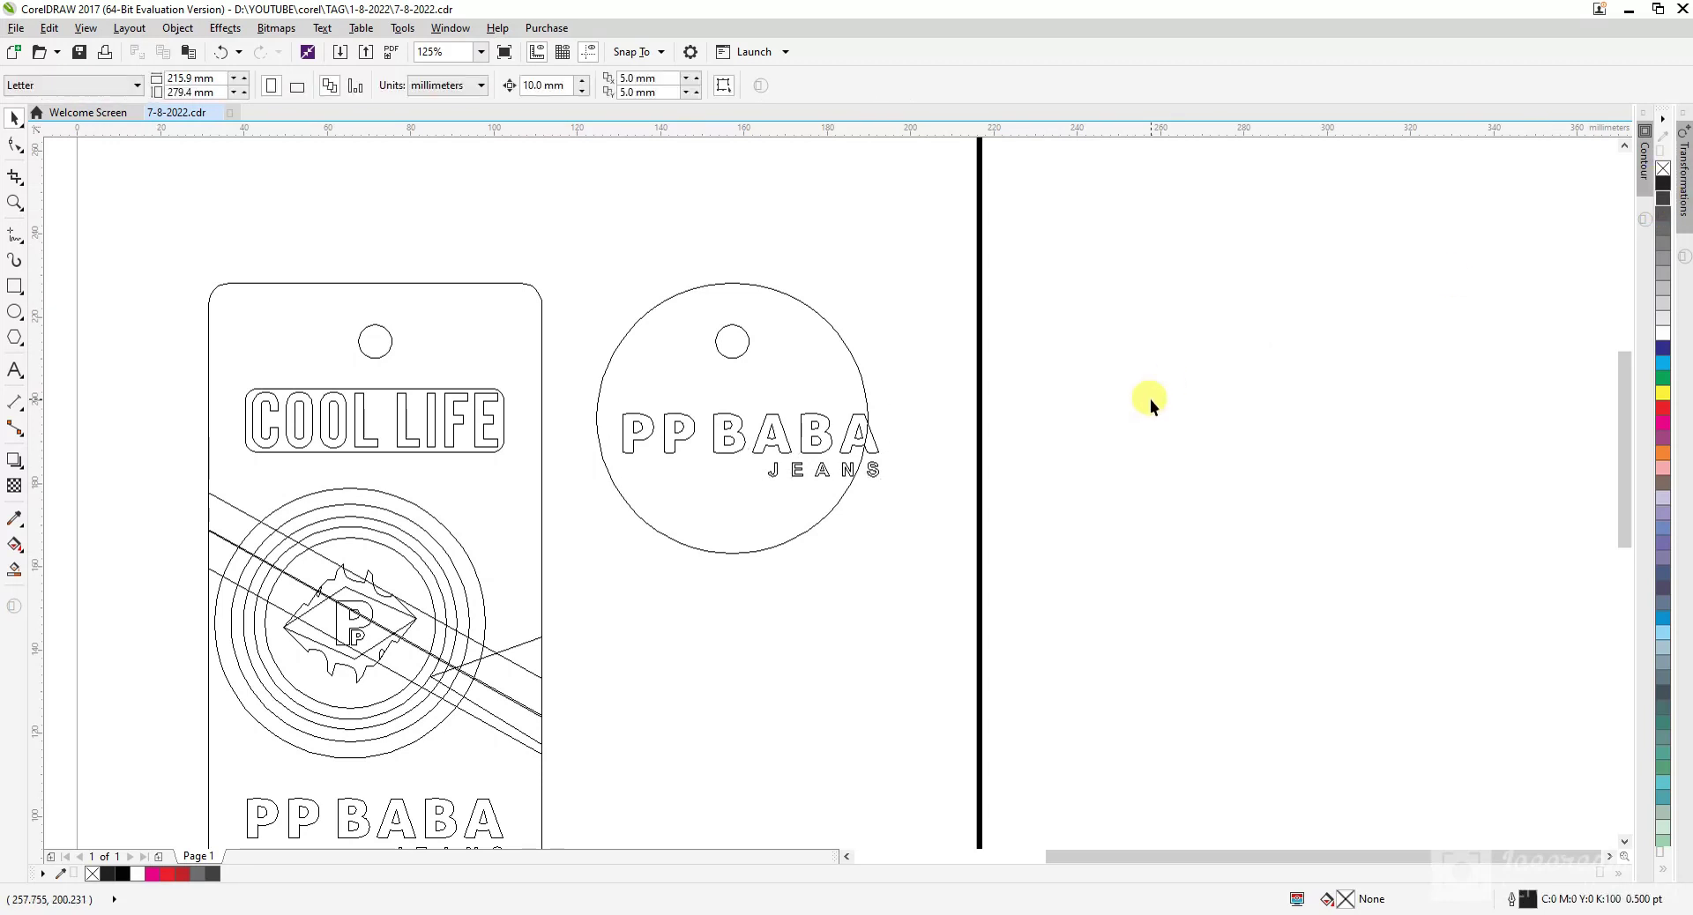
pyautogui.hotkey('shift', 'F9')
# - Scale the copied PP BABA text down proportionally to about 52 mm wide so it fits inside the circle
pyautogui.scroll(2, 709, 467)
pyautogui.click(984, 423)
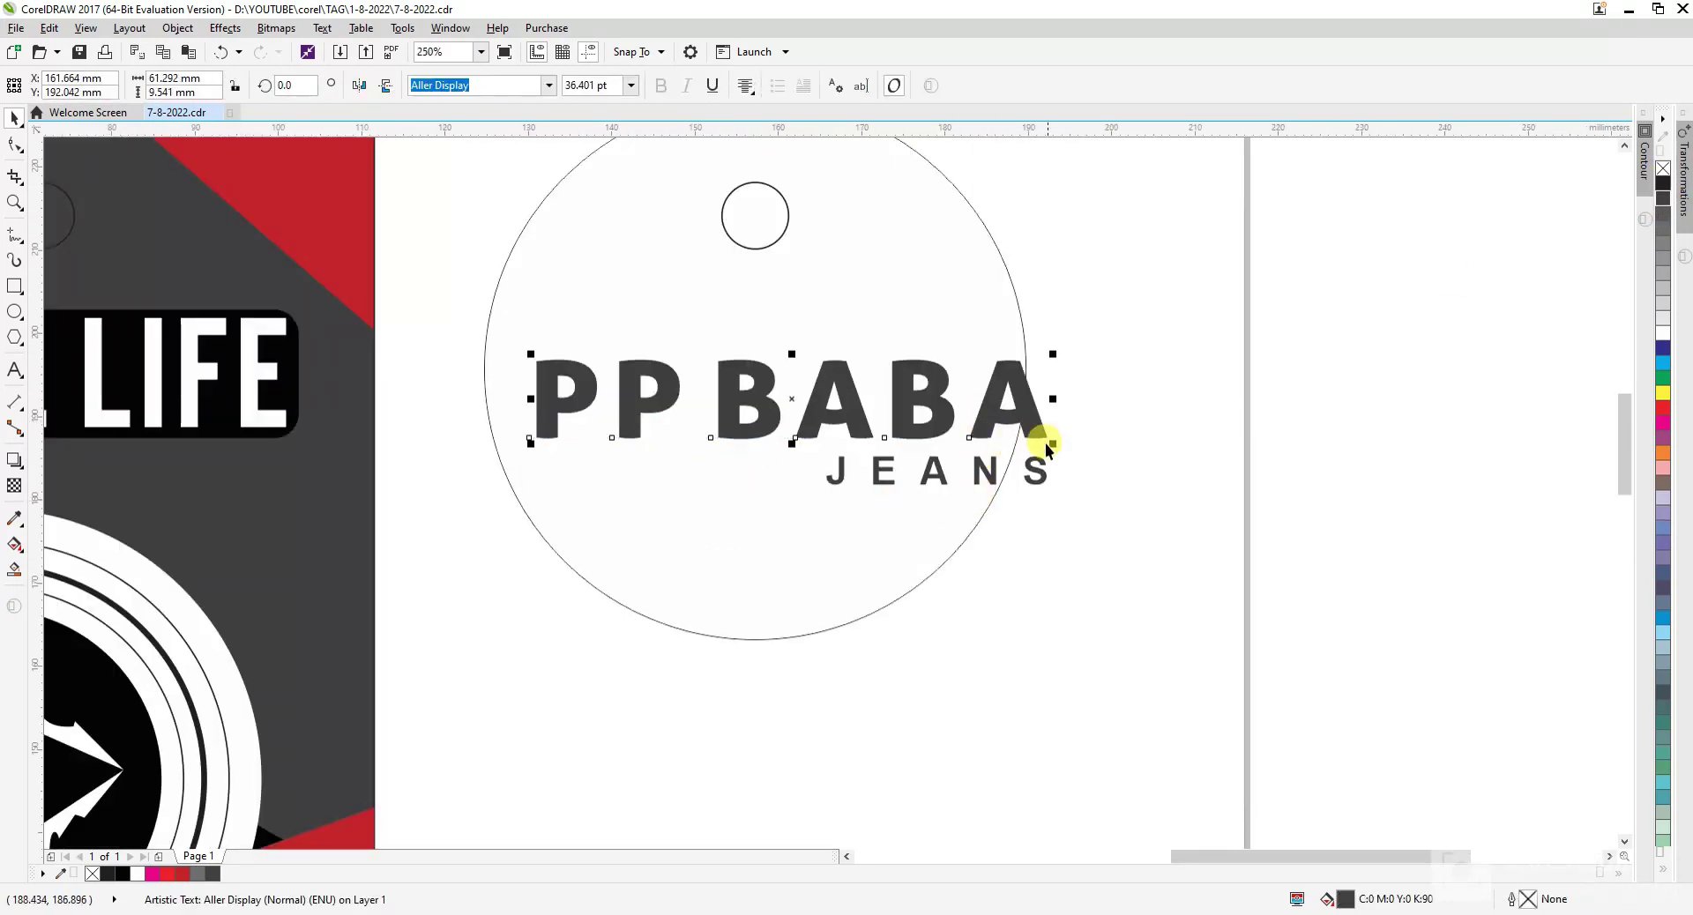
pyautogui.moveTo(1048, 443); pyautogui.dragTo(971, 447)
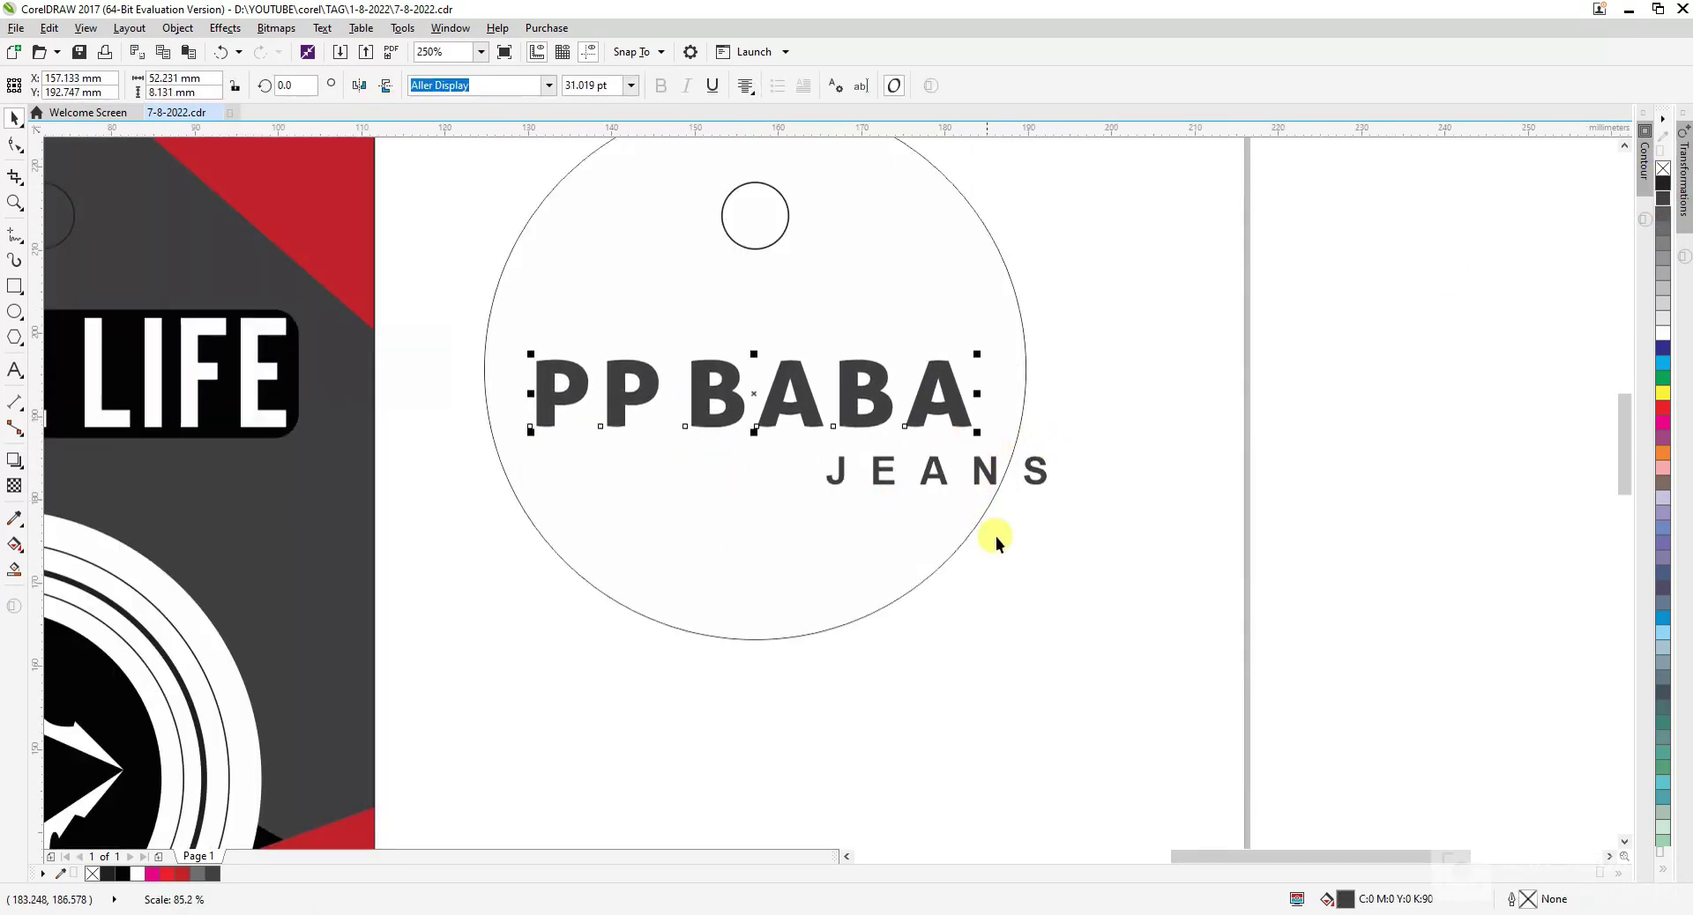
pyautogui.click(992, 531)
# - Align the right edge of the copied JEANS text with the right edge of PP BABA
pyautogui.click(972, 476)
pyautogui.keyDown('shift'); pyautogui.click(953, 401); pyautogui.keyUp('shift')
pyautogui.press('r')
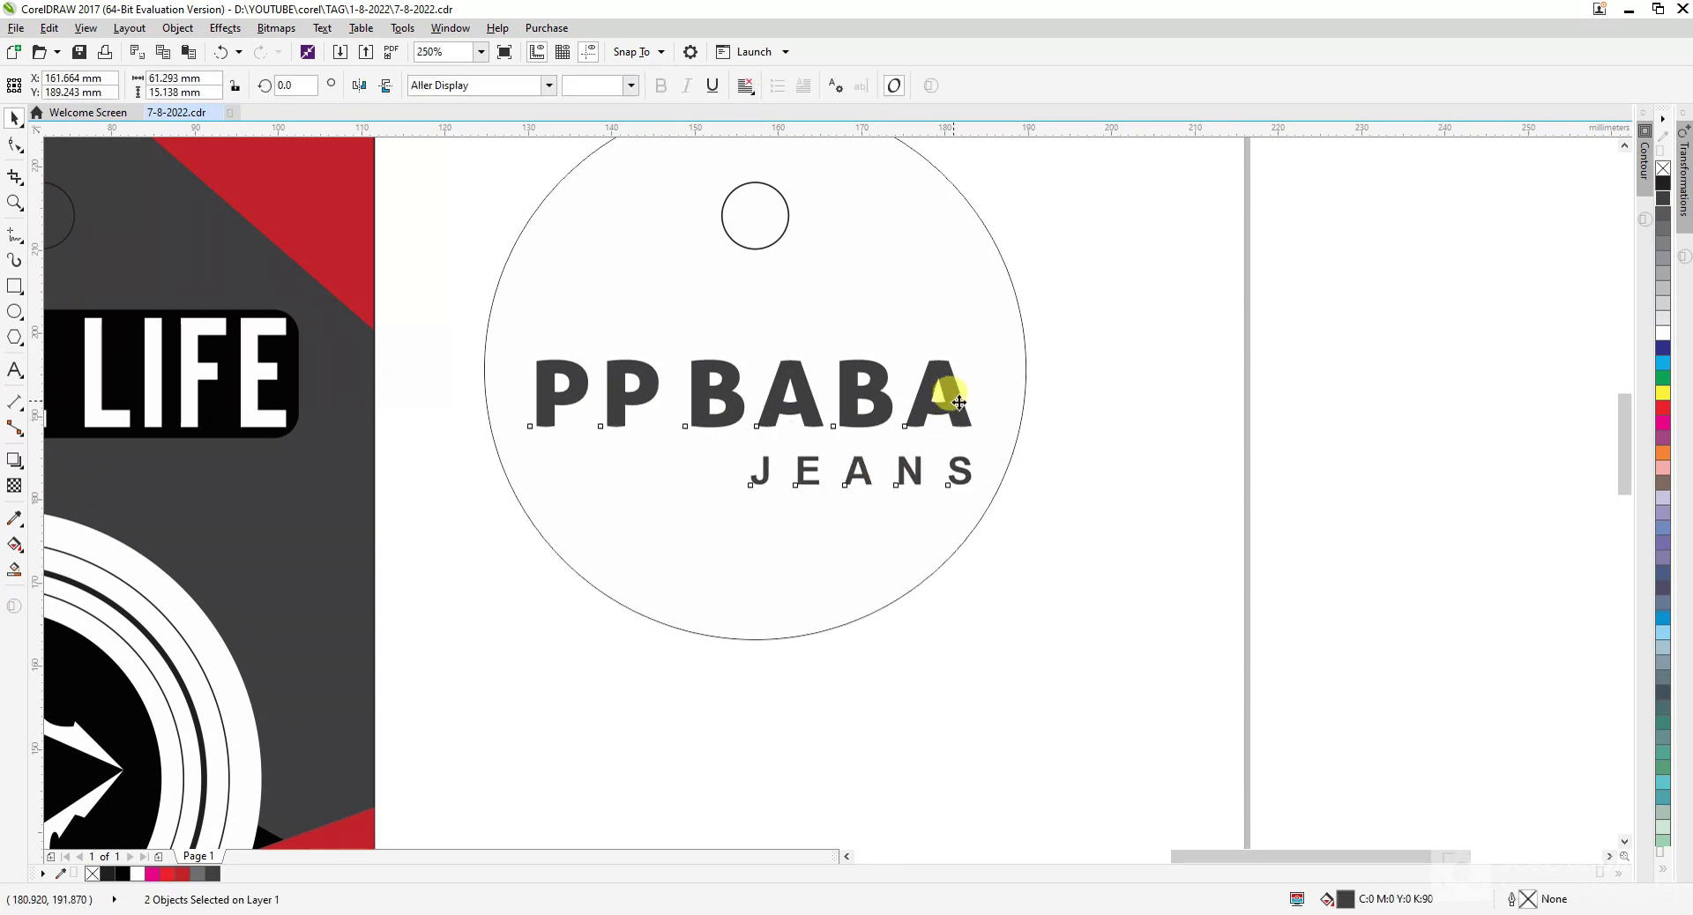
# - Fill the JEANS text with red
pyautogui.click(1135, 444)
pyautogui.click(961, 467)
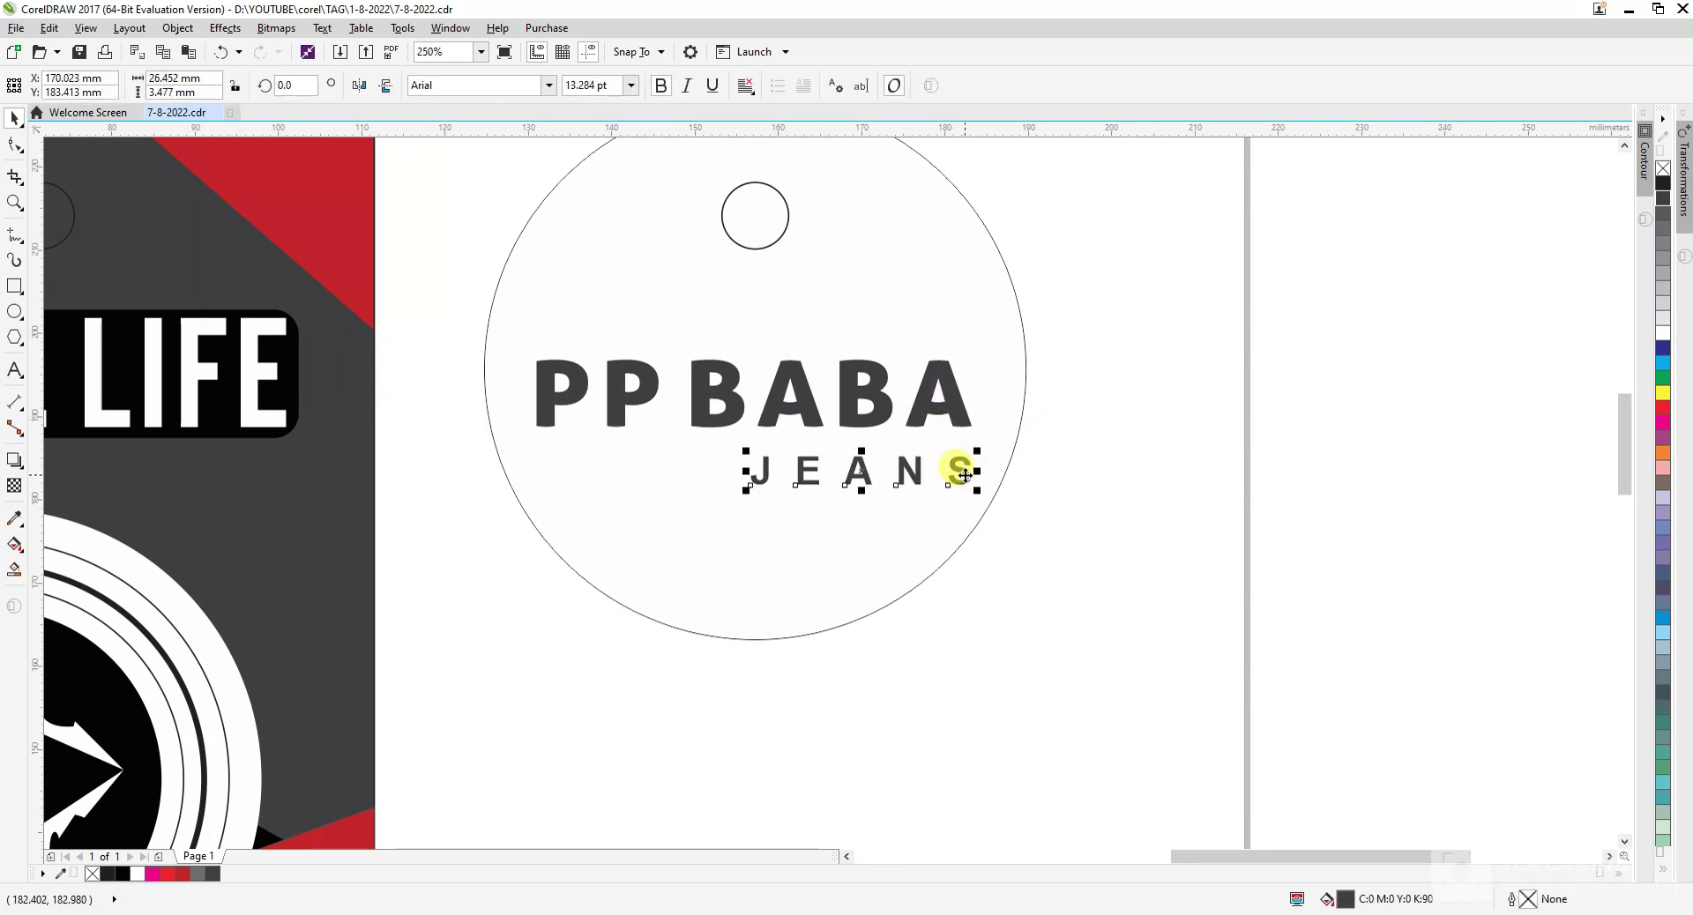
pyautogui.click(1663, 409)
pyautogui.click(1308, 550)
# - Move the JEANS text up so it sits closely beneath PP BABA
pyautogui.scroll(2, 917, 462)
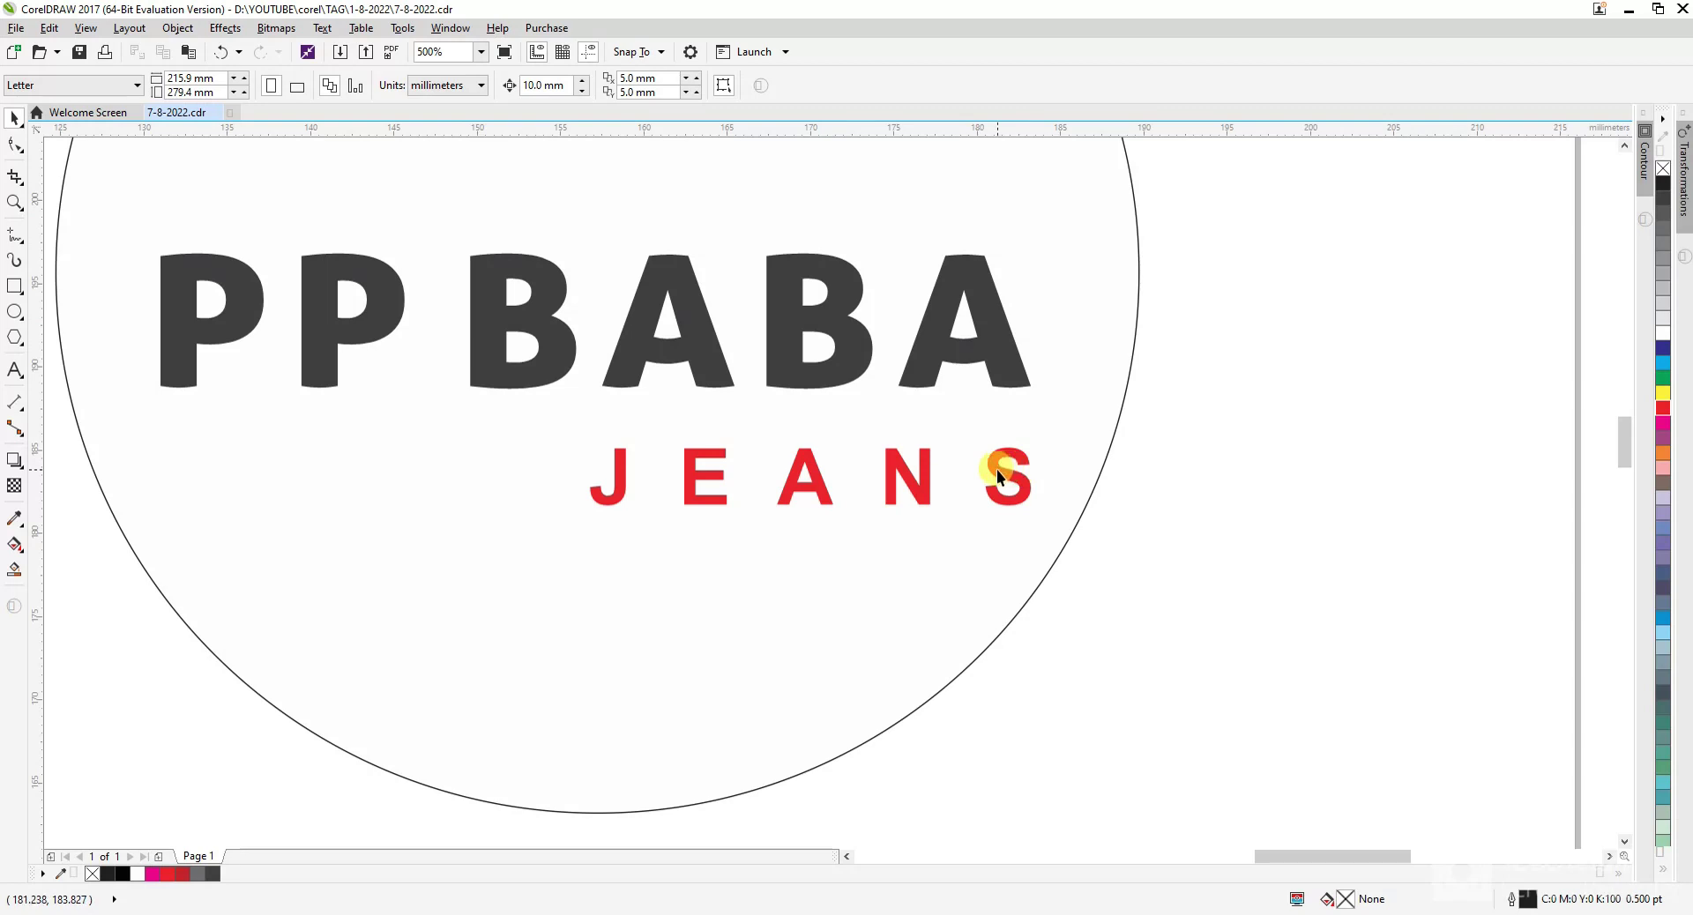
pyautogui.moveTo(997, 469); pyautogui.dragTo(991, 438)
pyautogui.click(1151, 511)
pyautogui.scroll(-2, 1078, 589)
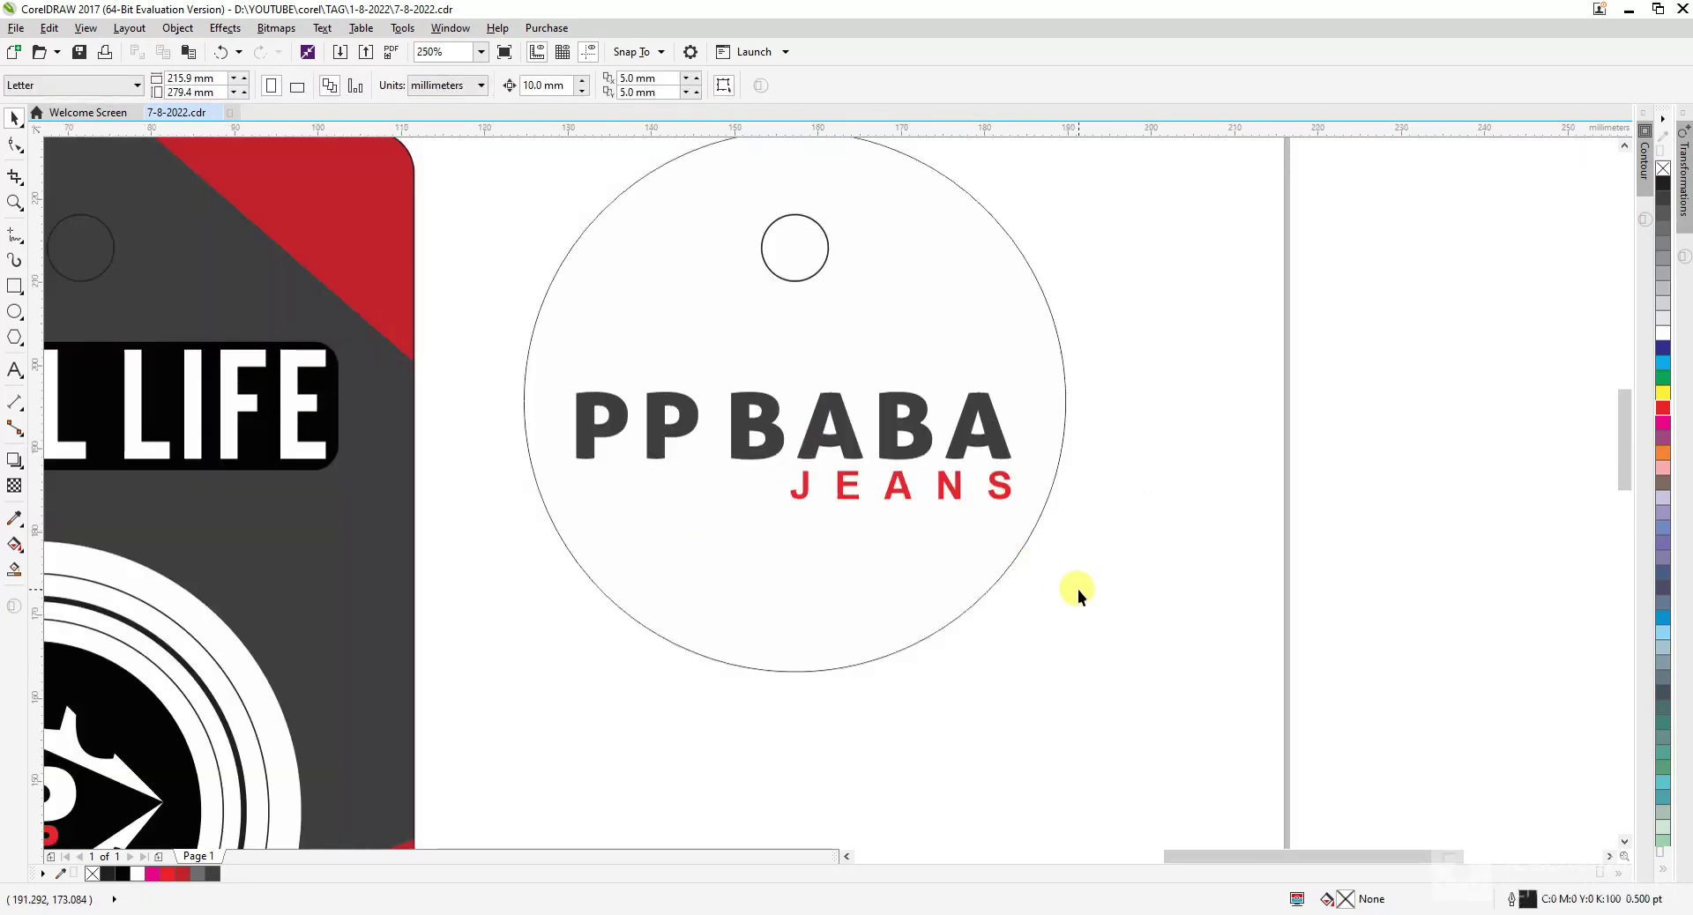
# - Group the PP BABA and JEANS texts and centre the group horizontally on the large circle
pyautogui.moveTo(1206, 515); pyautogui.dragTo(1209, 515)
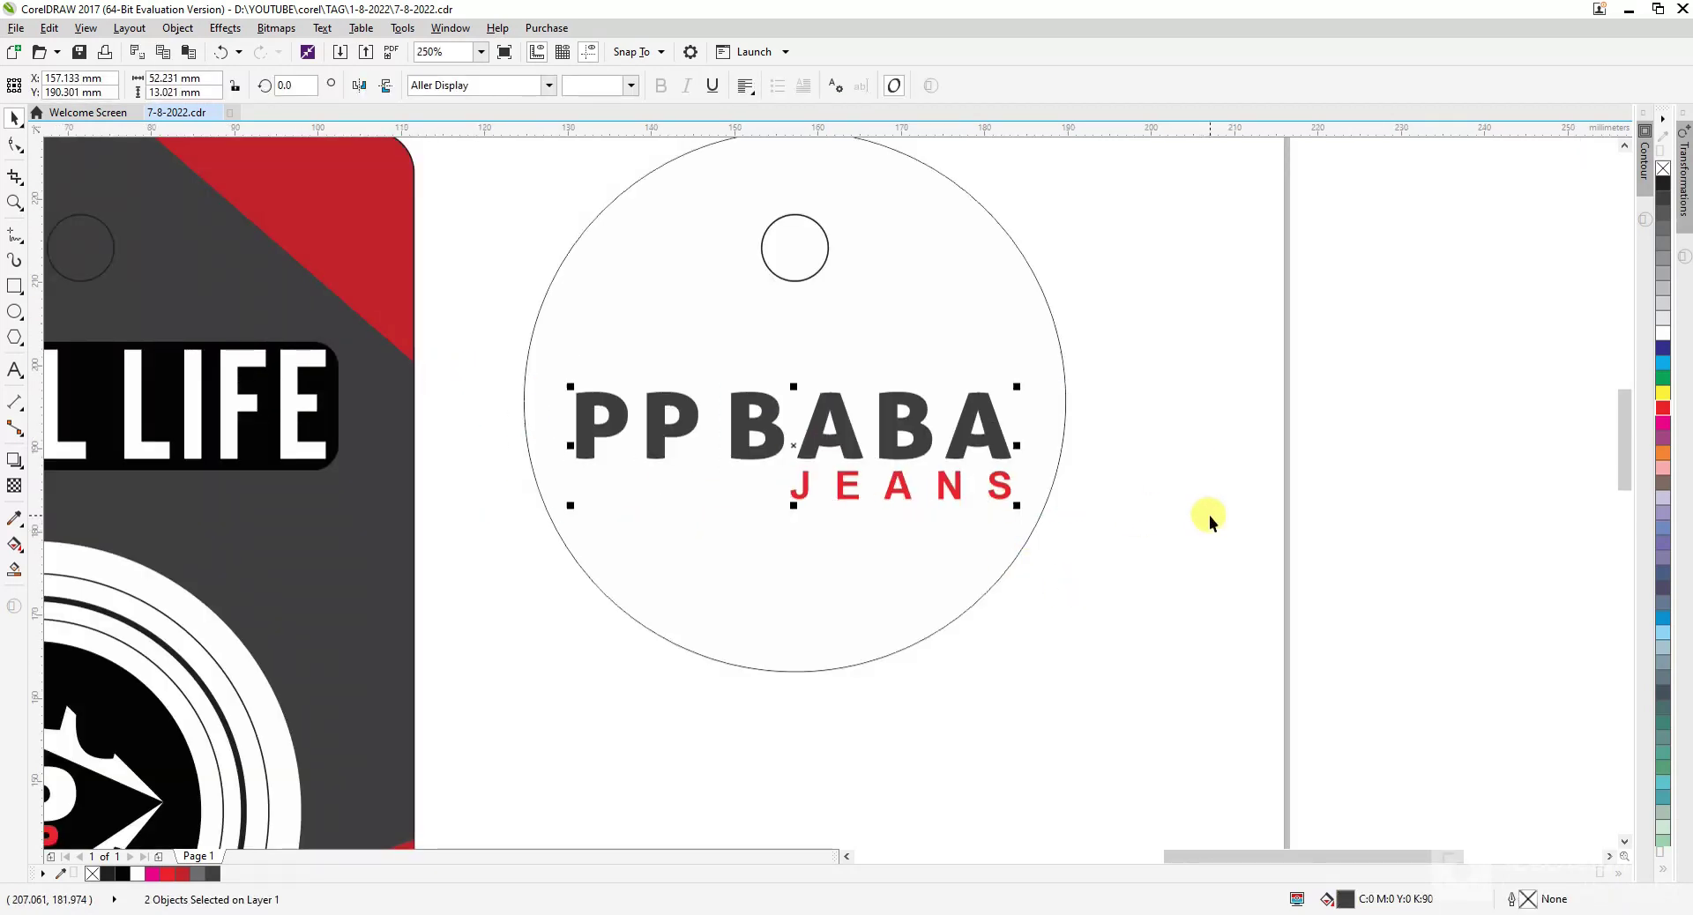
pyautogui.hotkey('ctrl', 'g')
pyautogui.keyDown('shift'); pyautogui.click(869, 547); pyautogui.keyUp('shift')
pyautogui.press('c')
pyautogui.click(1082, 547)
# - Draw a wide rectangle and position it over the lower part of the large circle, just below the JEANS text
pyautogui.click(14, 285)
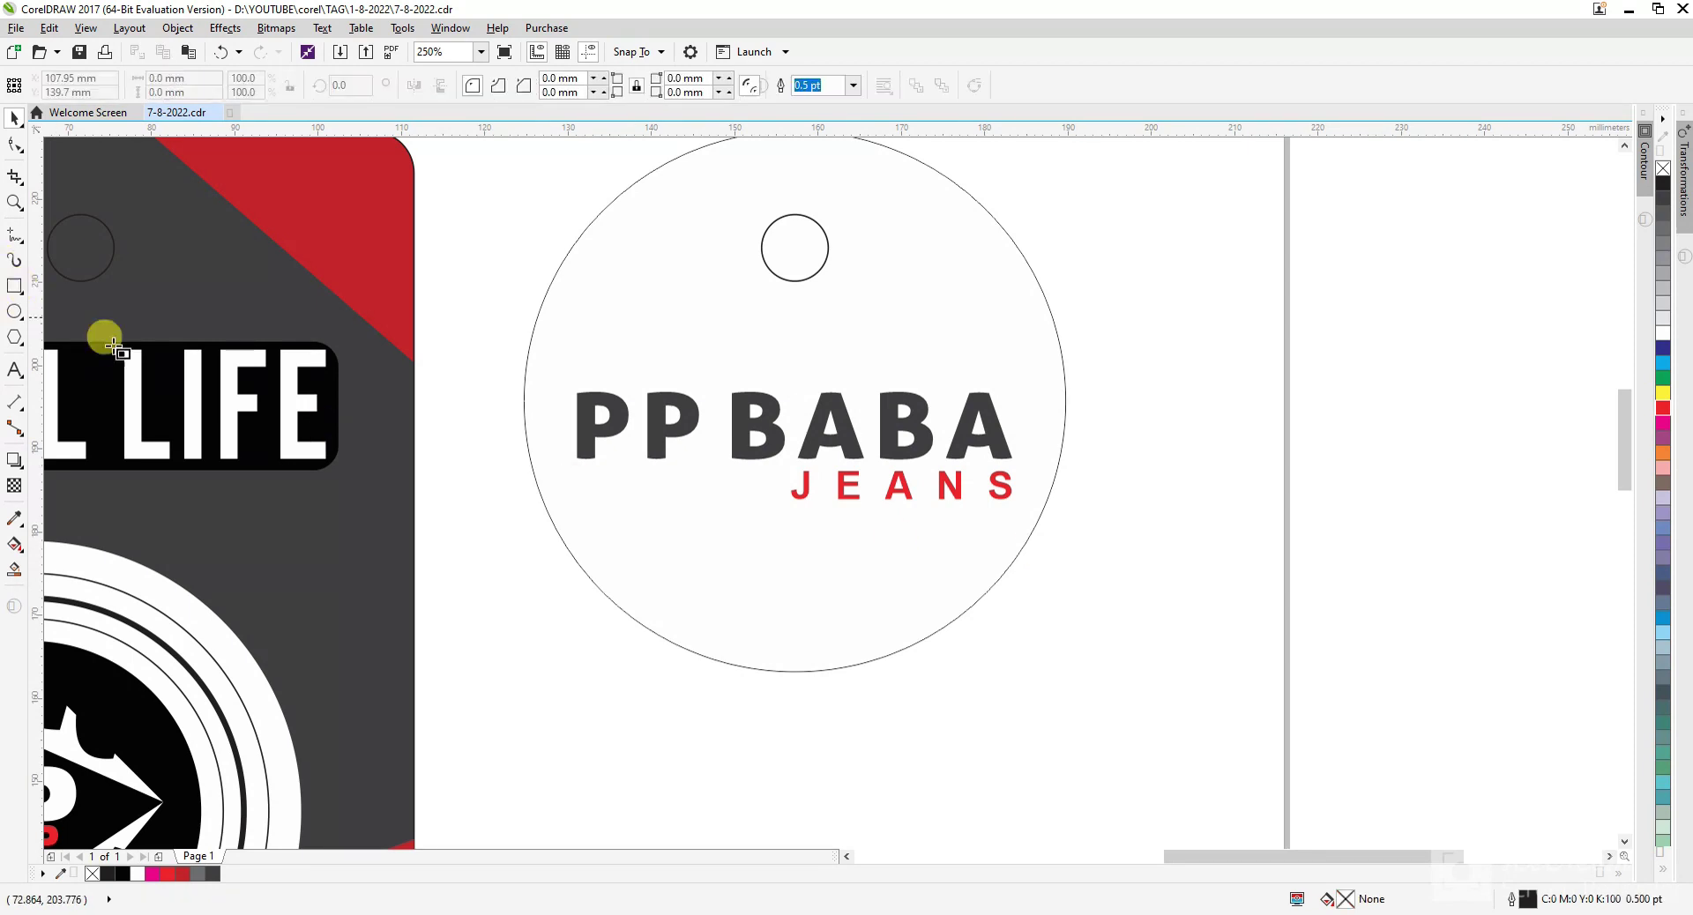
pyautogui.moveTo(507, 505); pyautogui.dragTo(1200, 724)
pyautogui.press('space')
pyautogui.moveTo(975, 636); pyautogui.dragTo(966, 664)
# - Trim the large circle's lower part with the rectangle, and delete the rectangle
pyautogui.click(1049, 381)
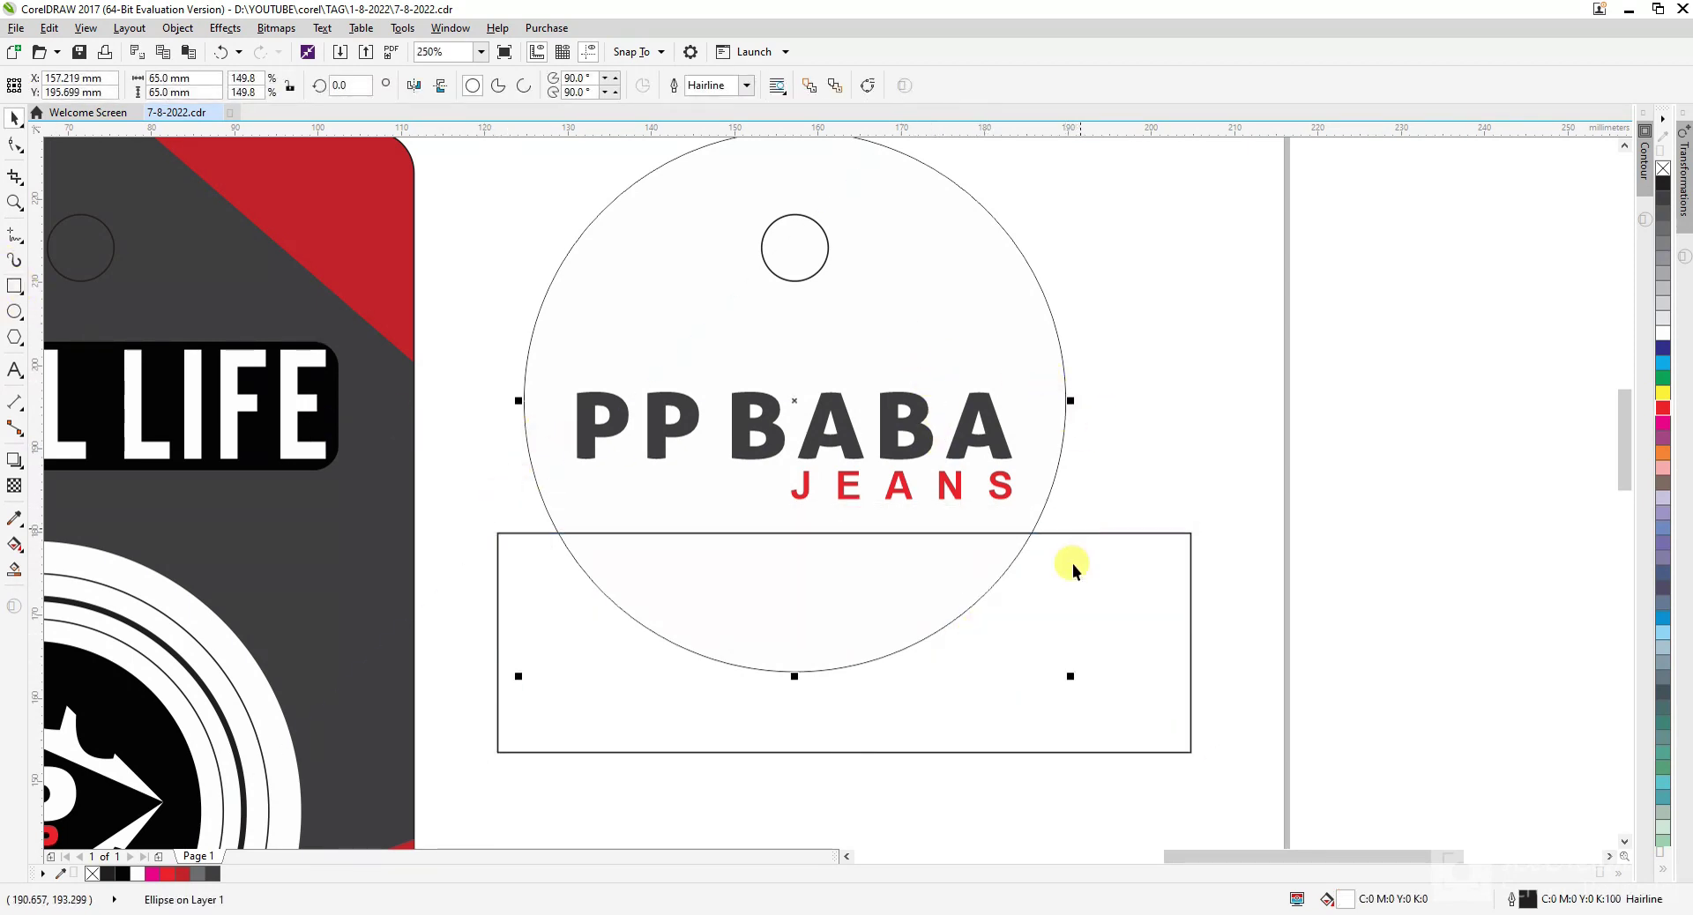
pyautogui.click(1065, 563)
pyautogui.keyDown('shift'); pyautogui.click(949, 254); pyautogui.keyUp('shift')
pyautogui.click(530, 87)
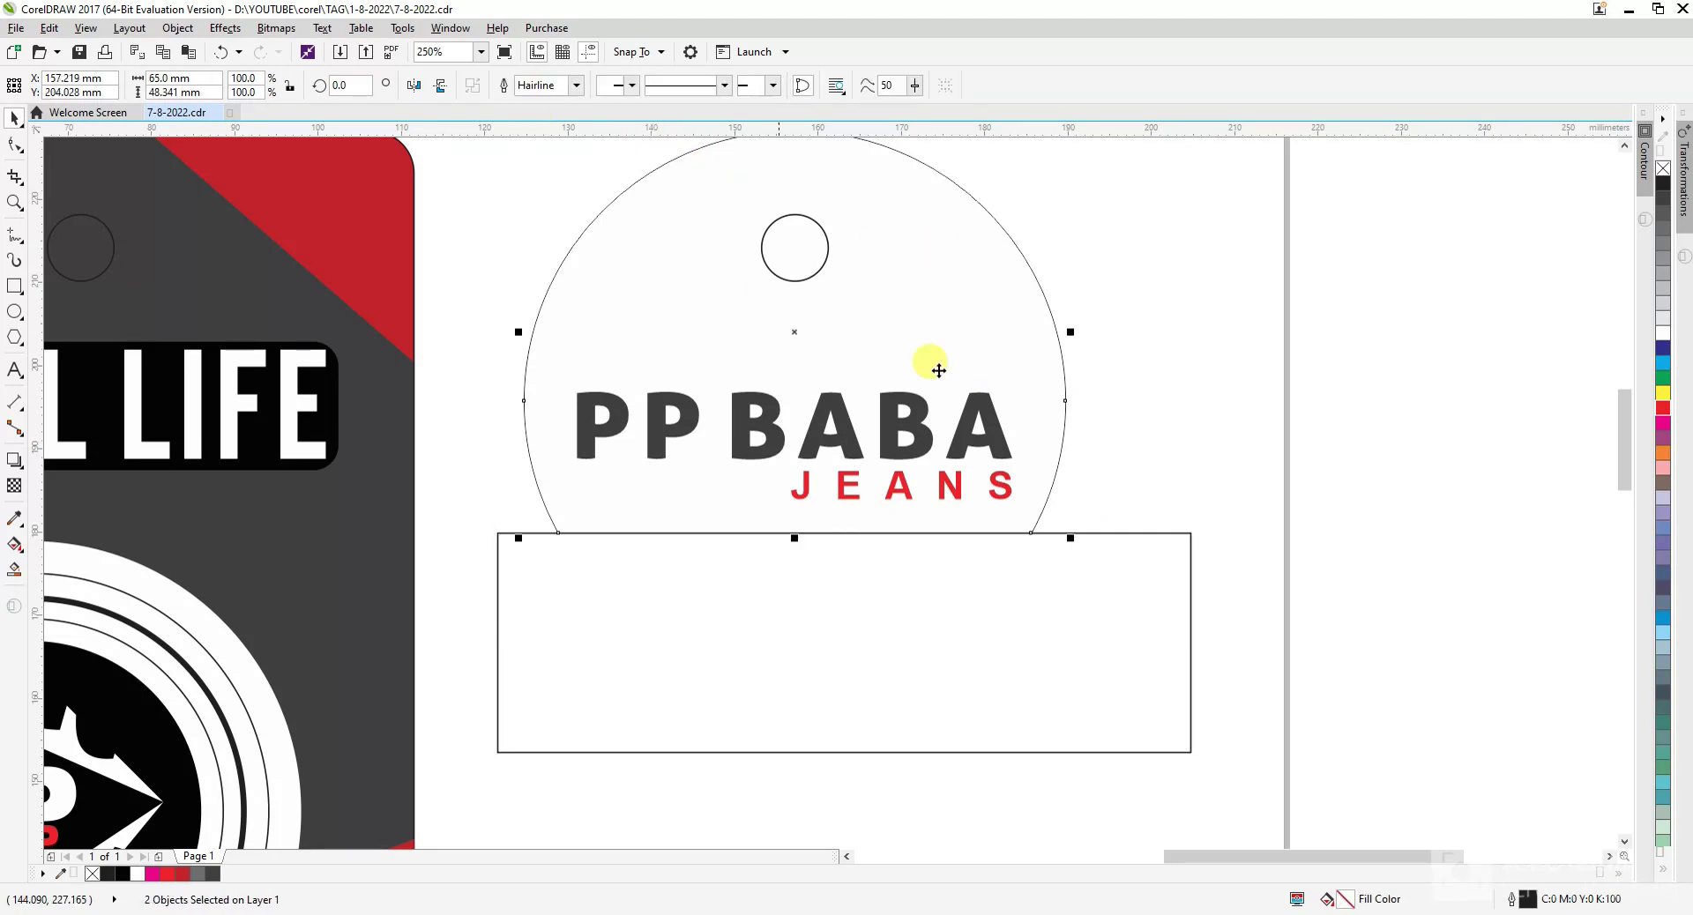
pyautogui.click(1152, 377)
pyautogui.click(1076, 610)
pyautogui.press('Delete')
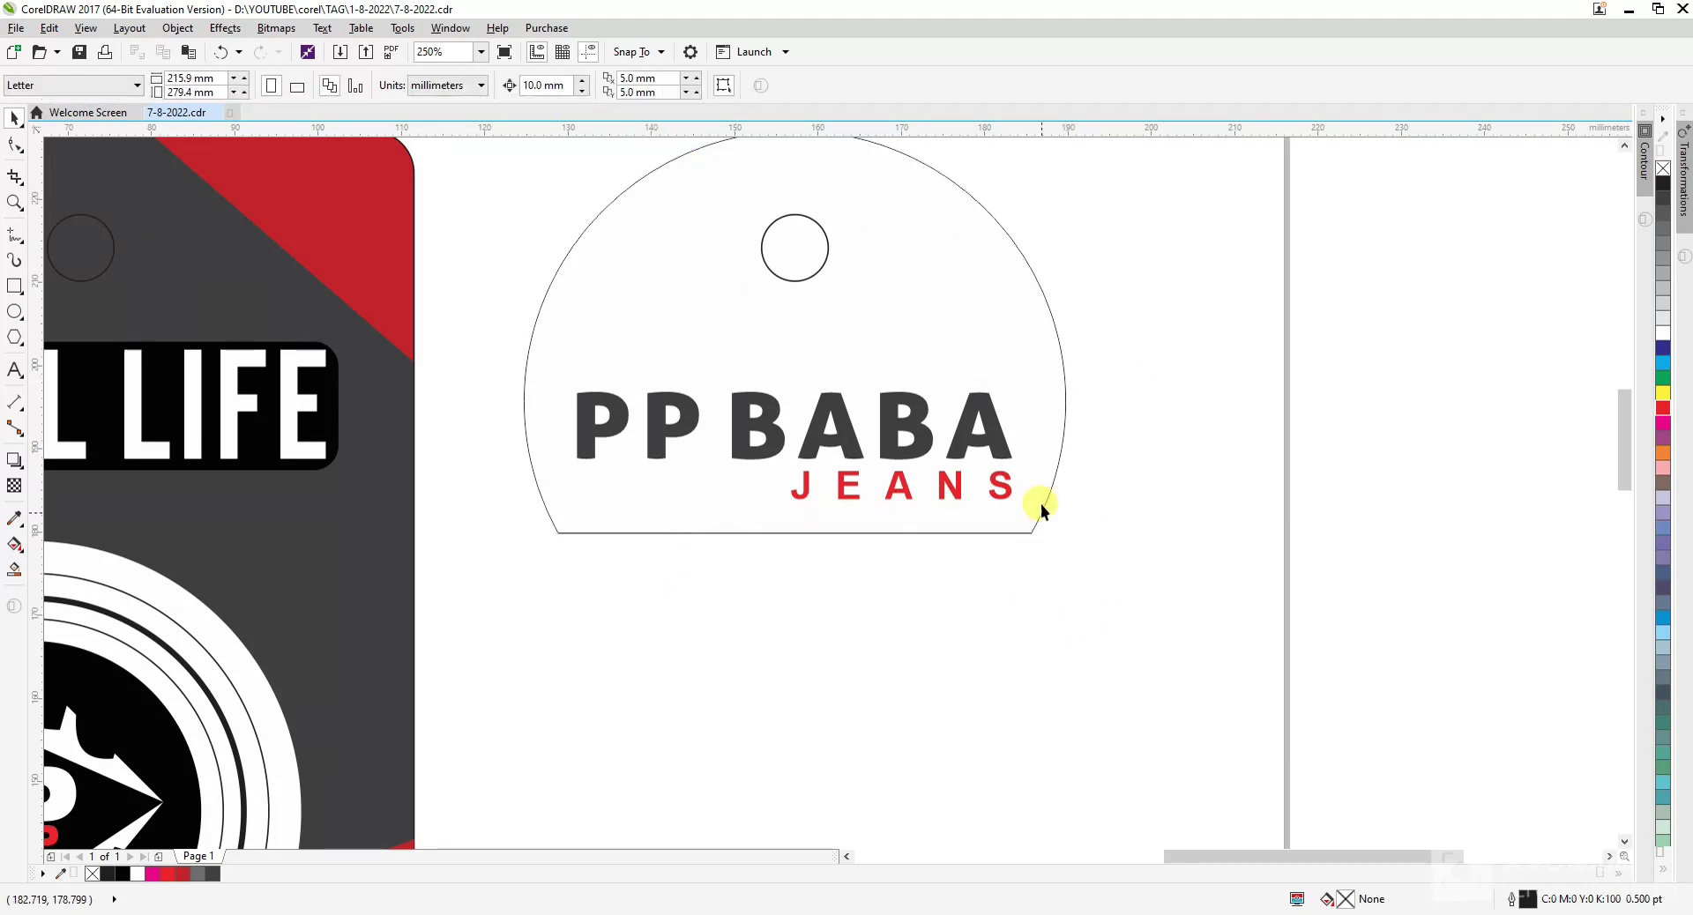
# - Move the PP BABA JEANS text group slightly up within the trimmed circle
pyautogui.moveTo(499, 348); pyautogui.dragTo(1214, 564)
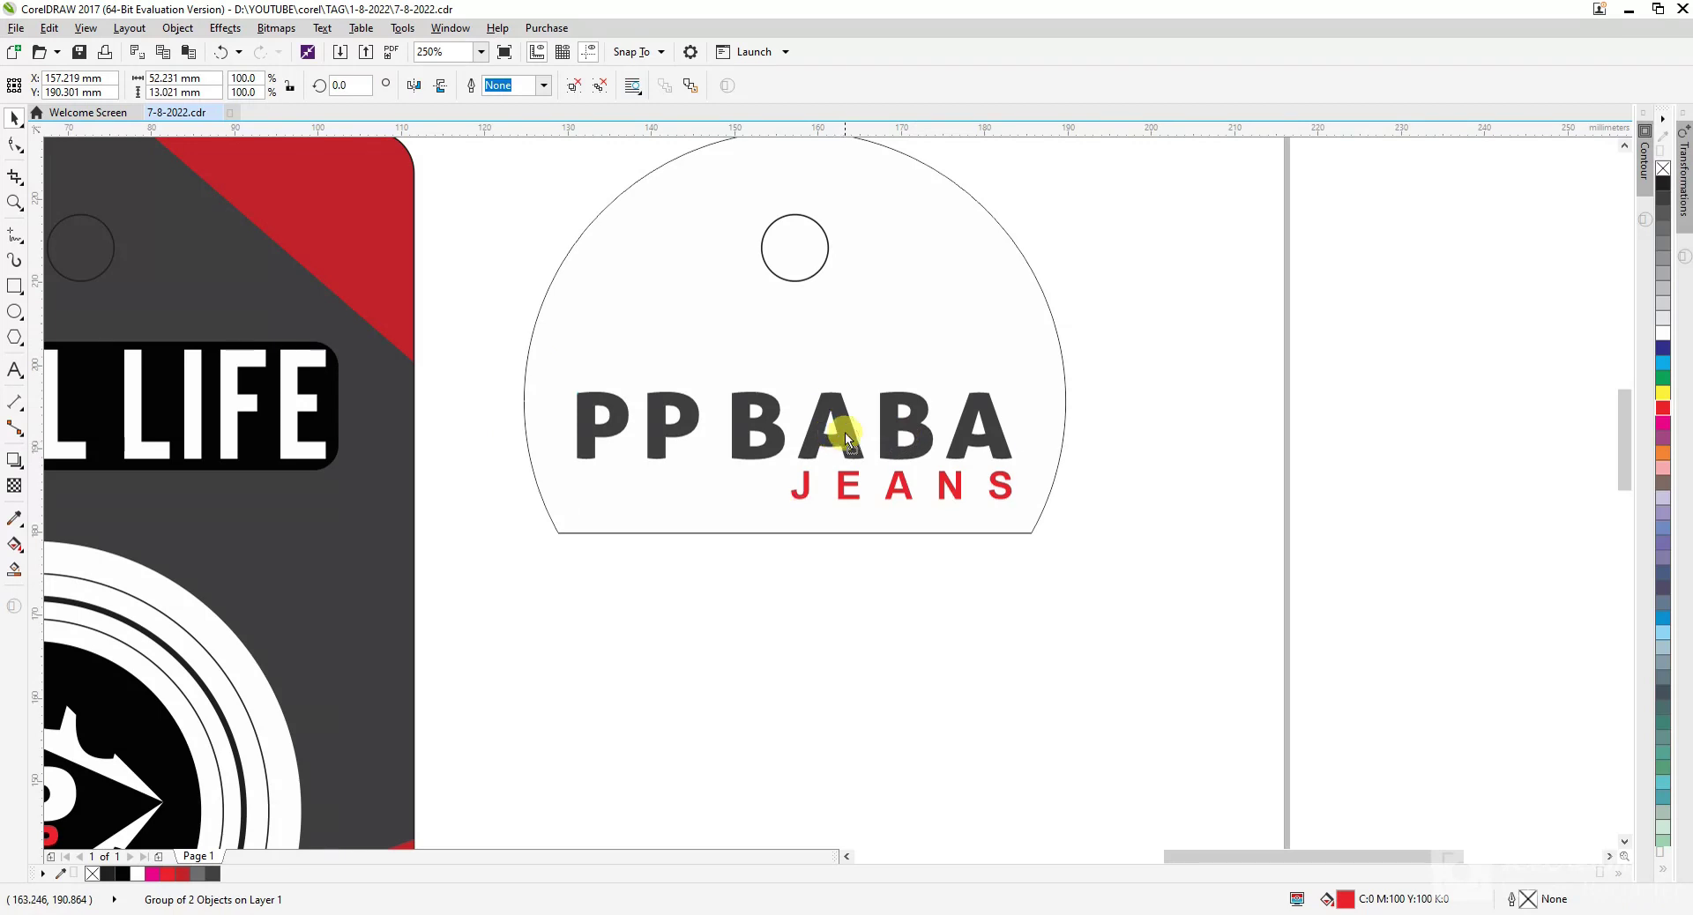
pyautogui.moveTo(845, 432); pyautogui.dragTo(844, 411)
# - Group the trimmed circle with its hole and text, and centre it horizontally on the COOL LIFE tag
pyautogui.scroll(-2, 1053, 573)
pyautogui.moveTo(767, 333); pyautogui.dragTo(1183, 621)
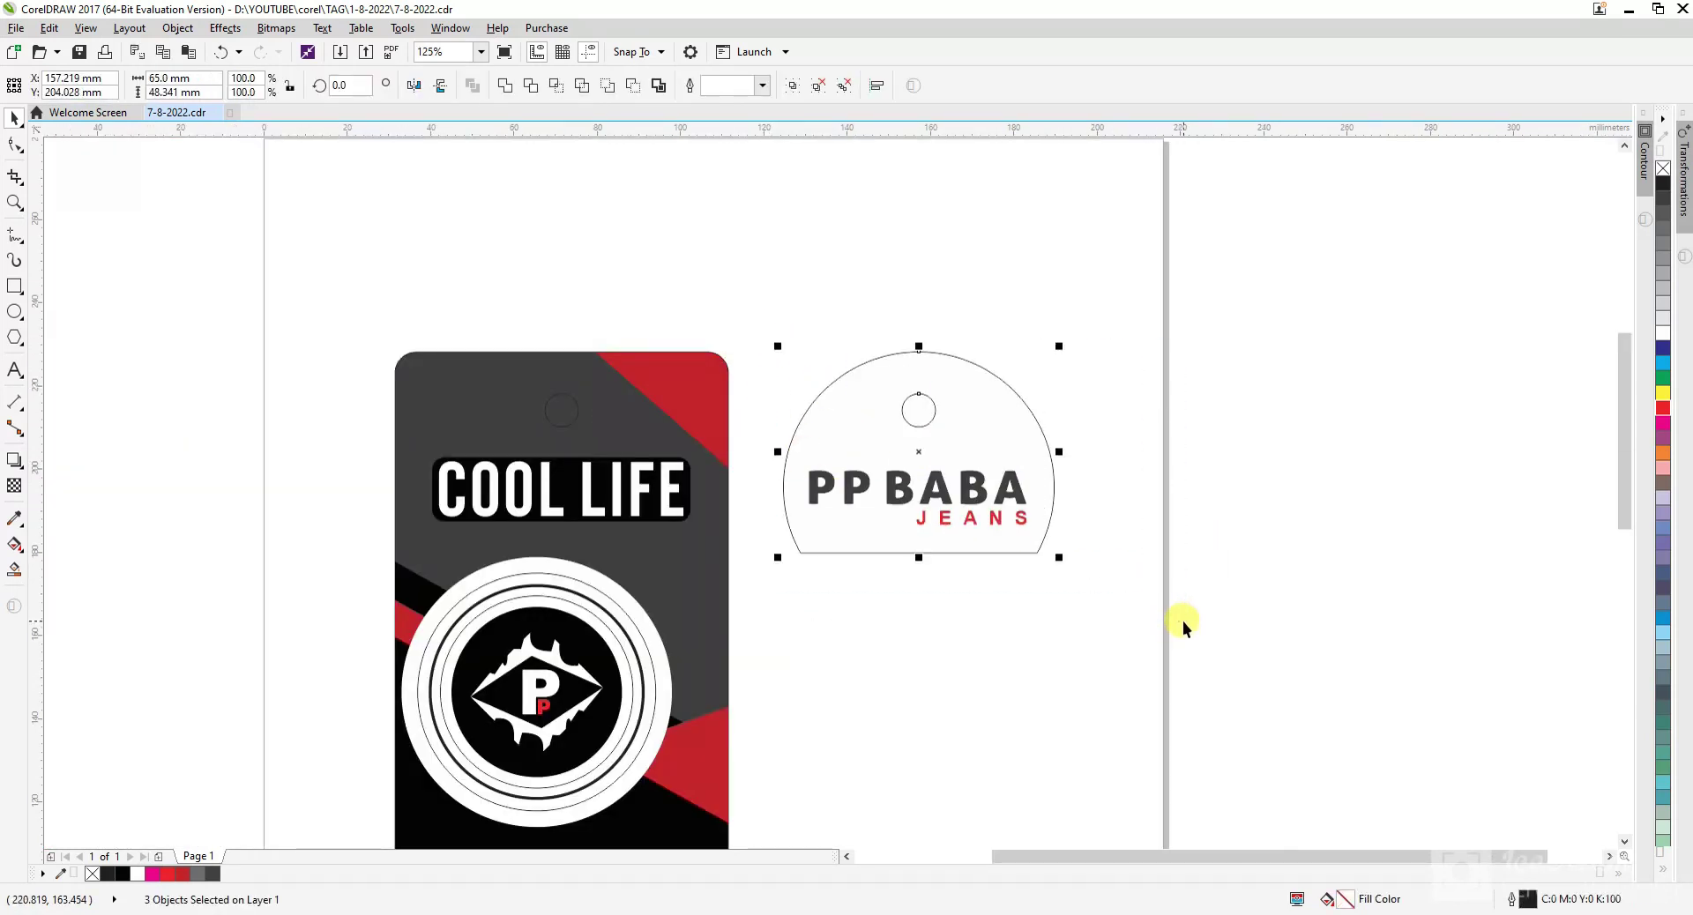
pyautogui.hotkey('ctrl', 'g')
pyautogui.keyDown('shift'); pyautogui.click(712, 399); pyautogui.keyUp('shift')
pyautogui.press('c')
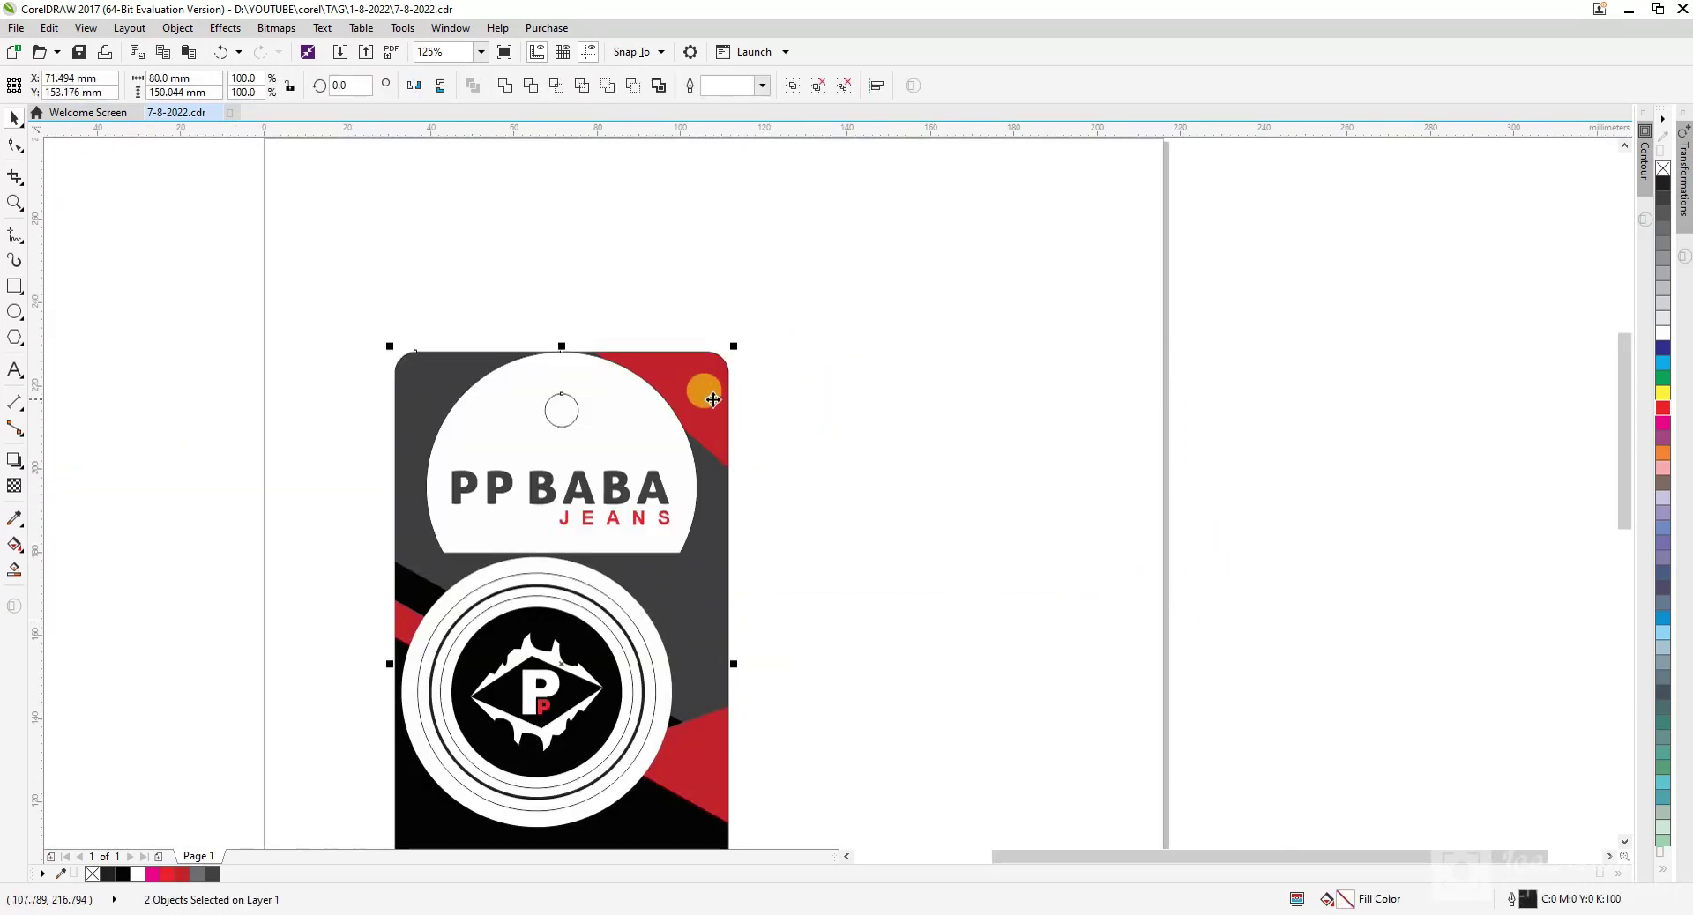
pyautogui.click(869, 496)
pyautogui.scroll(-2, 572, 557)
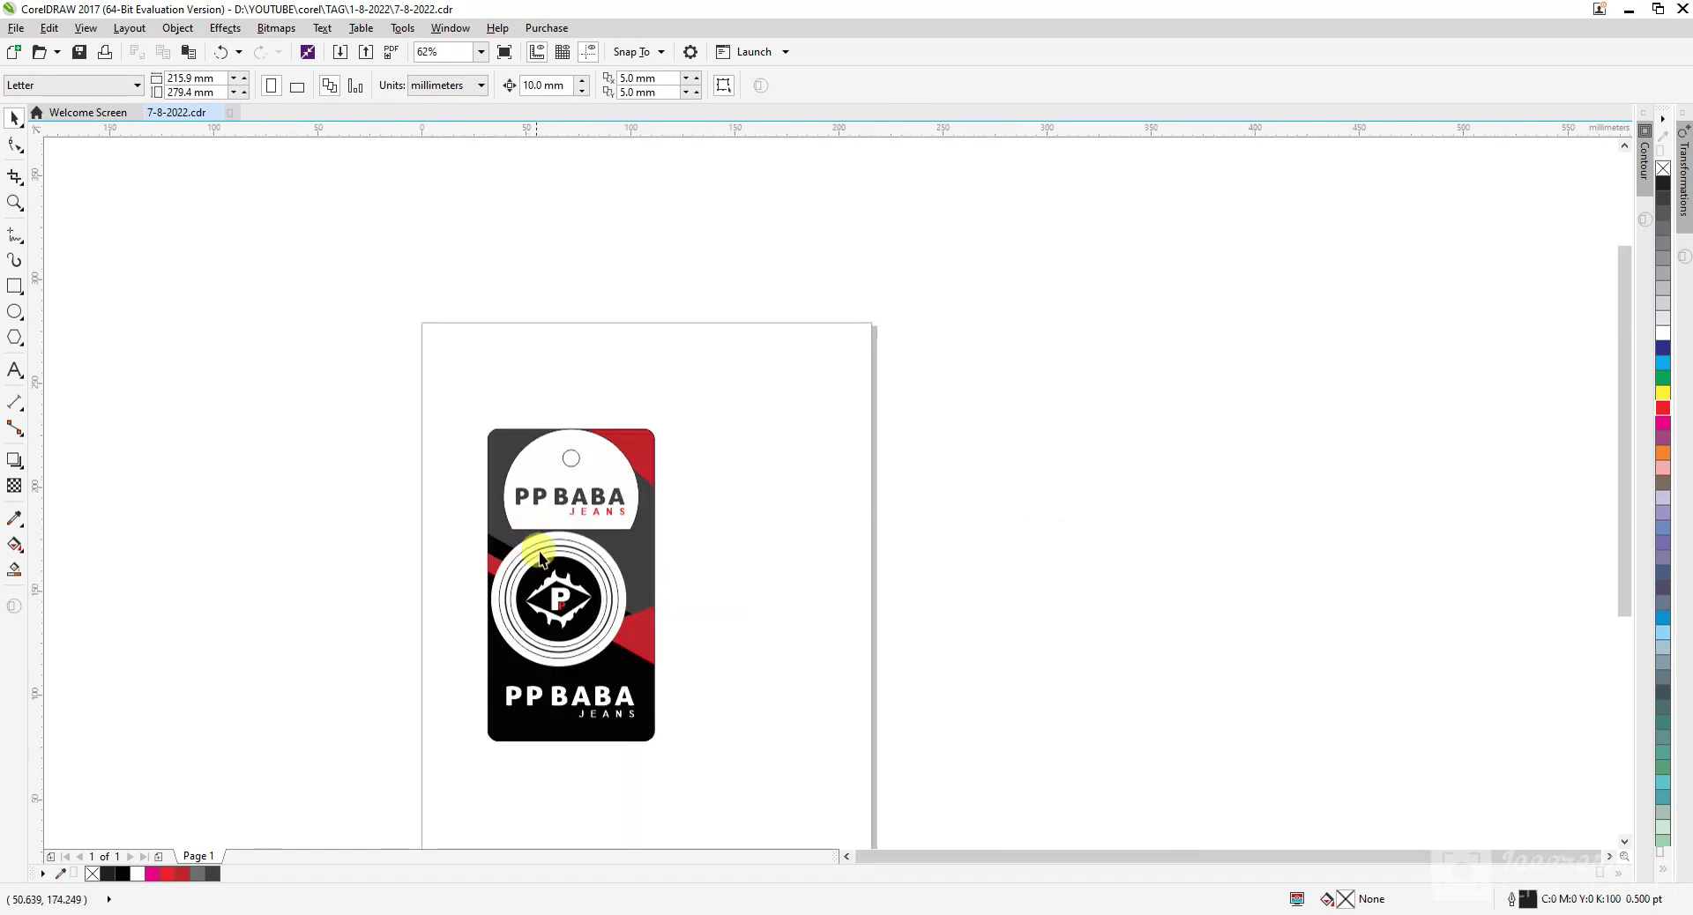
# - Move the trimmed circle label off the tag and rotate its PP BABA JEANS text slightly counterclockwise
pyautogui.scroll(2, 548, 538)
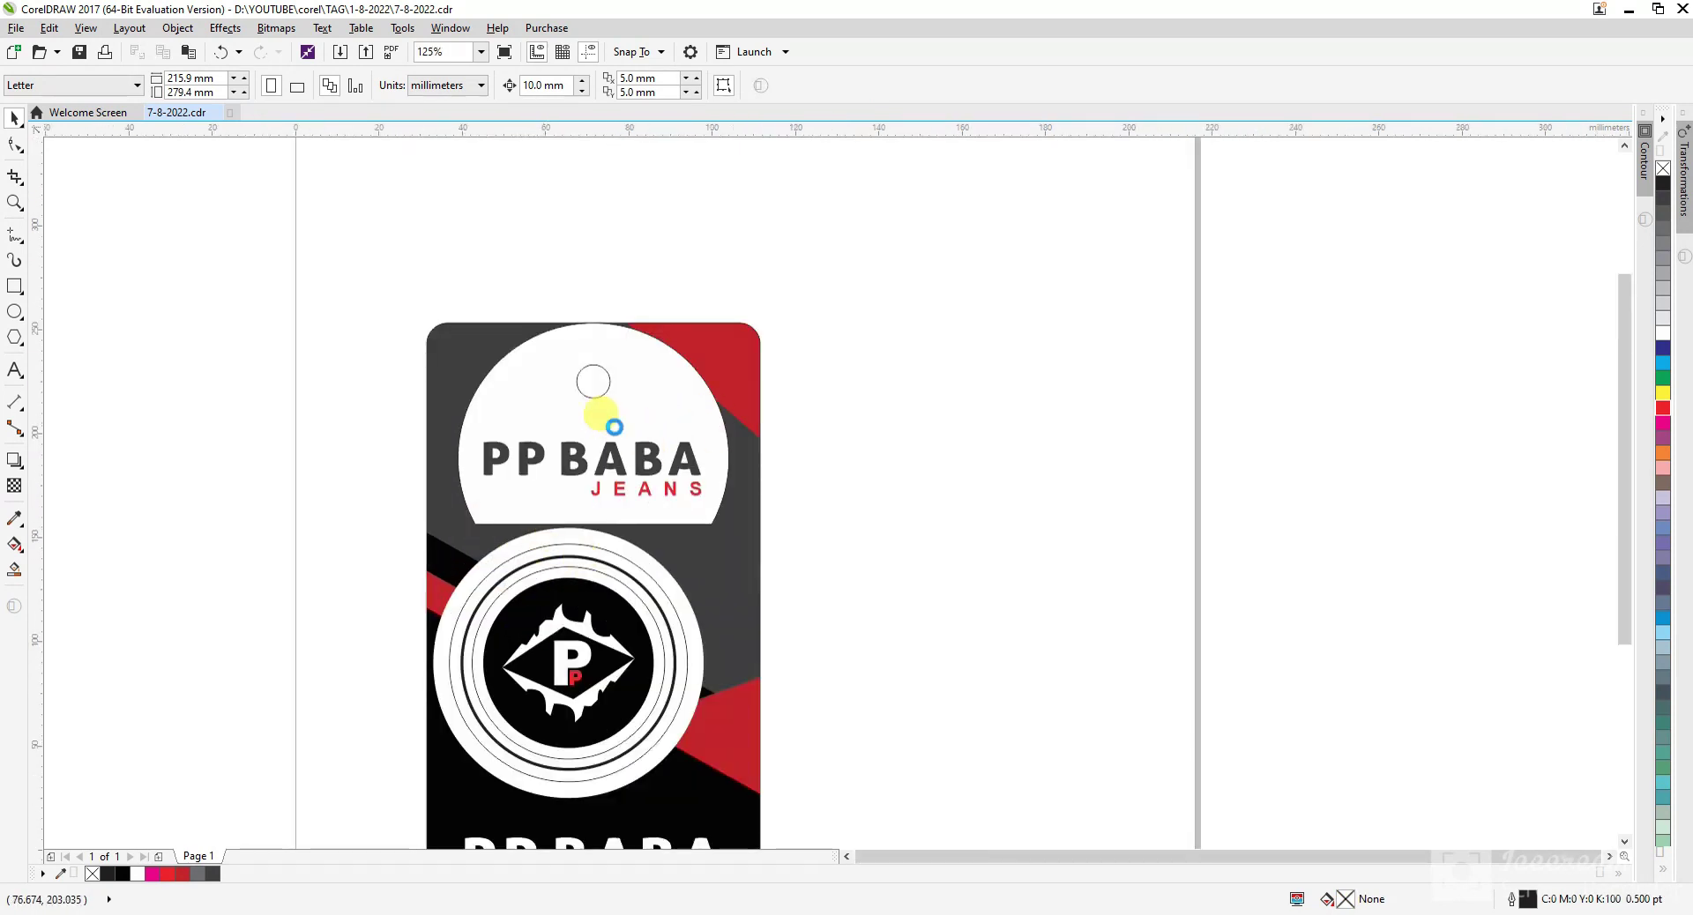
pyautogui.scroll(-2, 606, 436)
pyautogui.scroll(2, 607, 436)
pyautogui.moveTo(603, 448); pyautogui.dragTo(1023, 454)
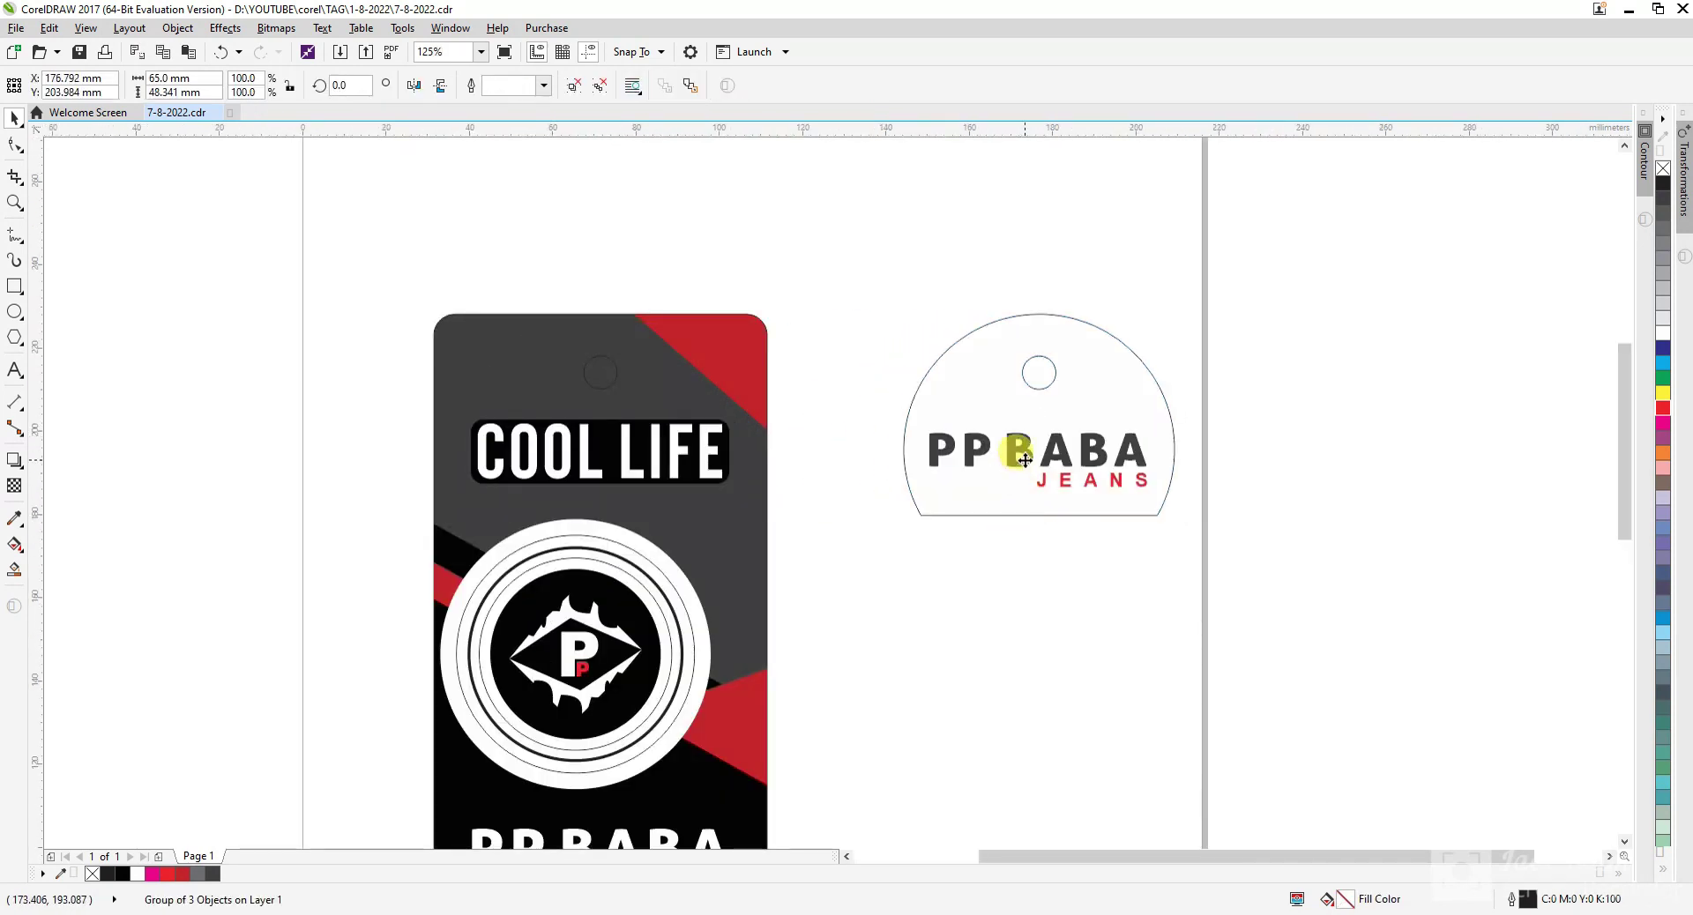
pyautogui.keyDown('ctrl'); pyautogui.click(1024, 457); pyautogui.keyUp('ctrl')
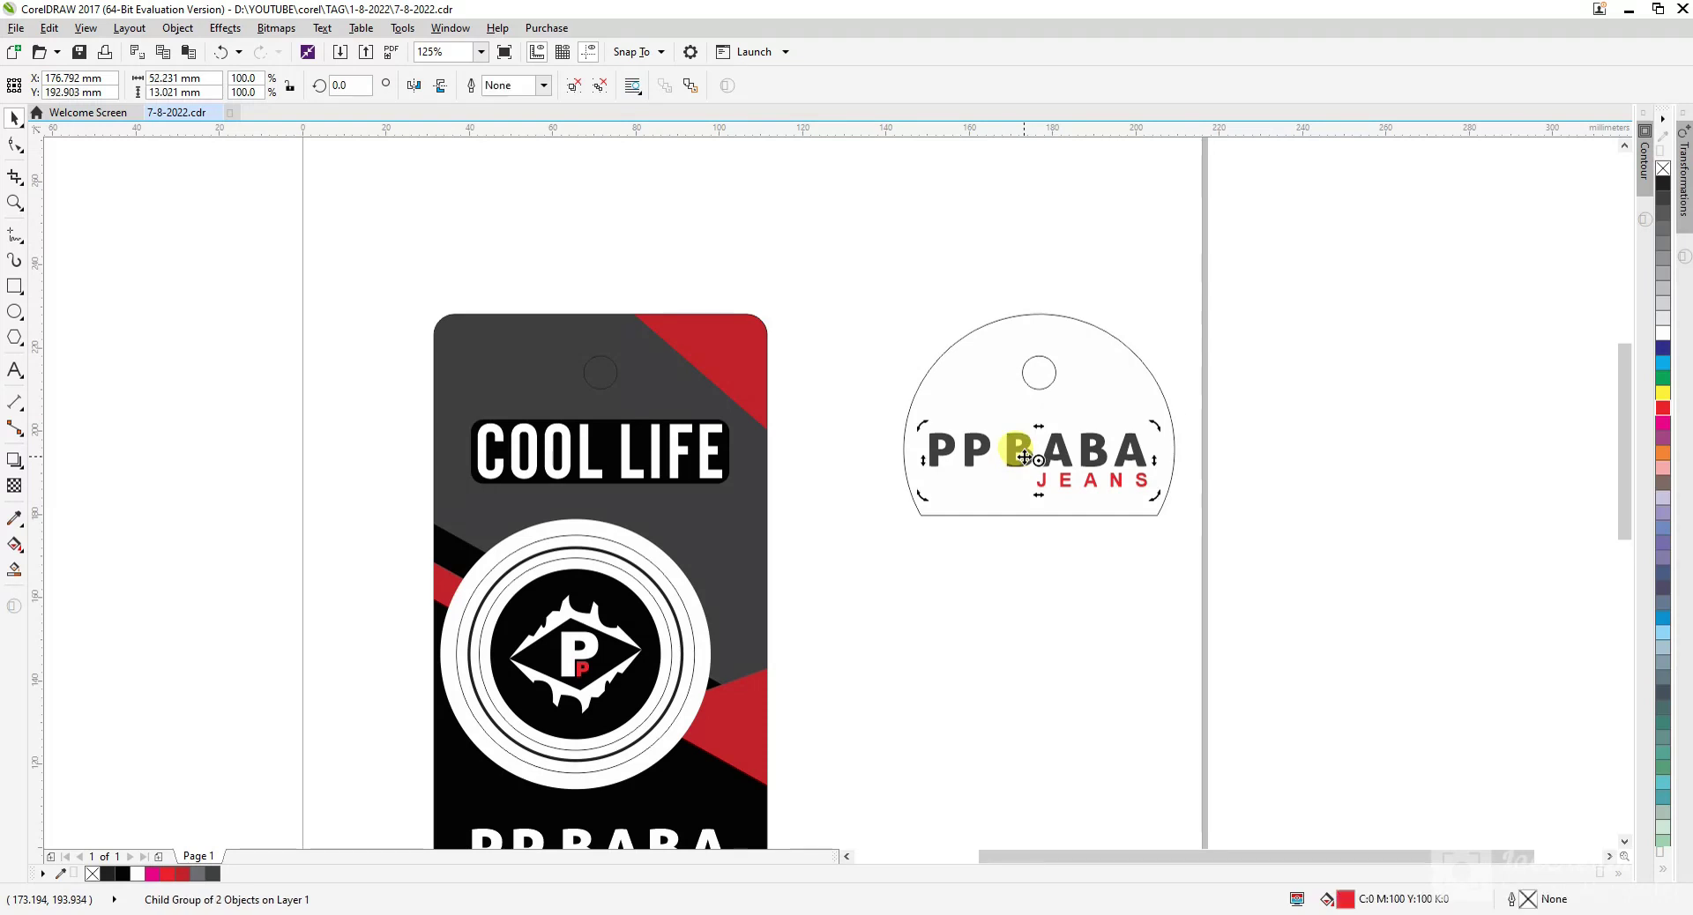
pyautogui.click(1138, 478)
pyautogui.keyDown('ctrl'); pyautogui.click(1142, 485); pyautogui.keyUp('ctrl')
pyautogui.click(1146, 490)
pyautogui.moveTo(1155, 498); pyautogui.dragTo(1205, 494)
pyautogui.click(1063, 473)
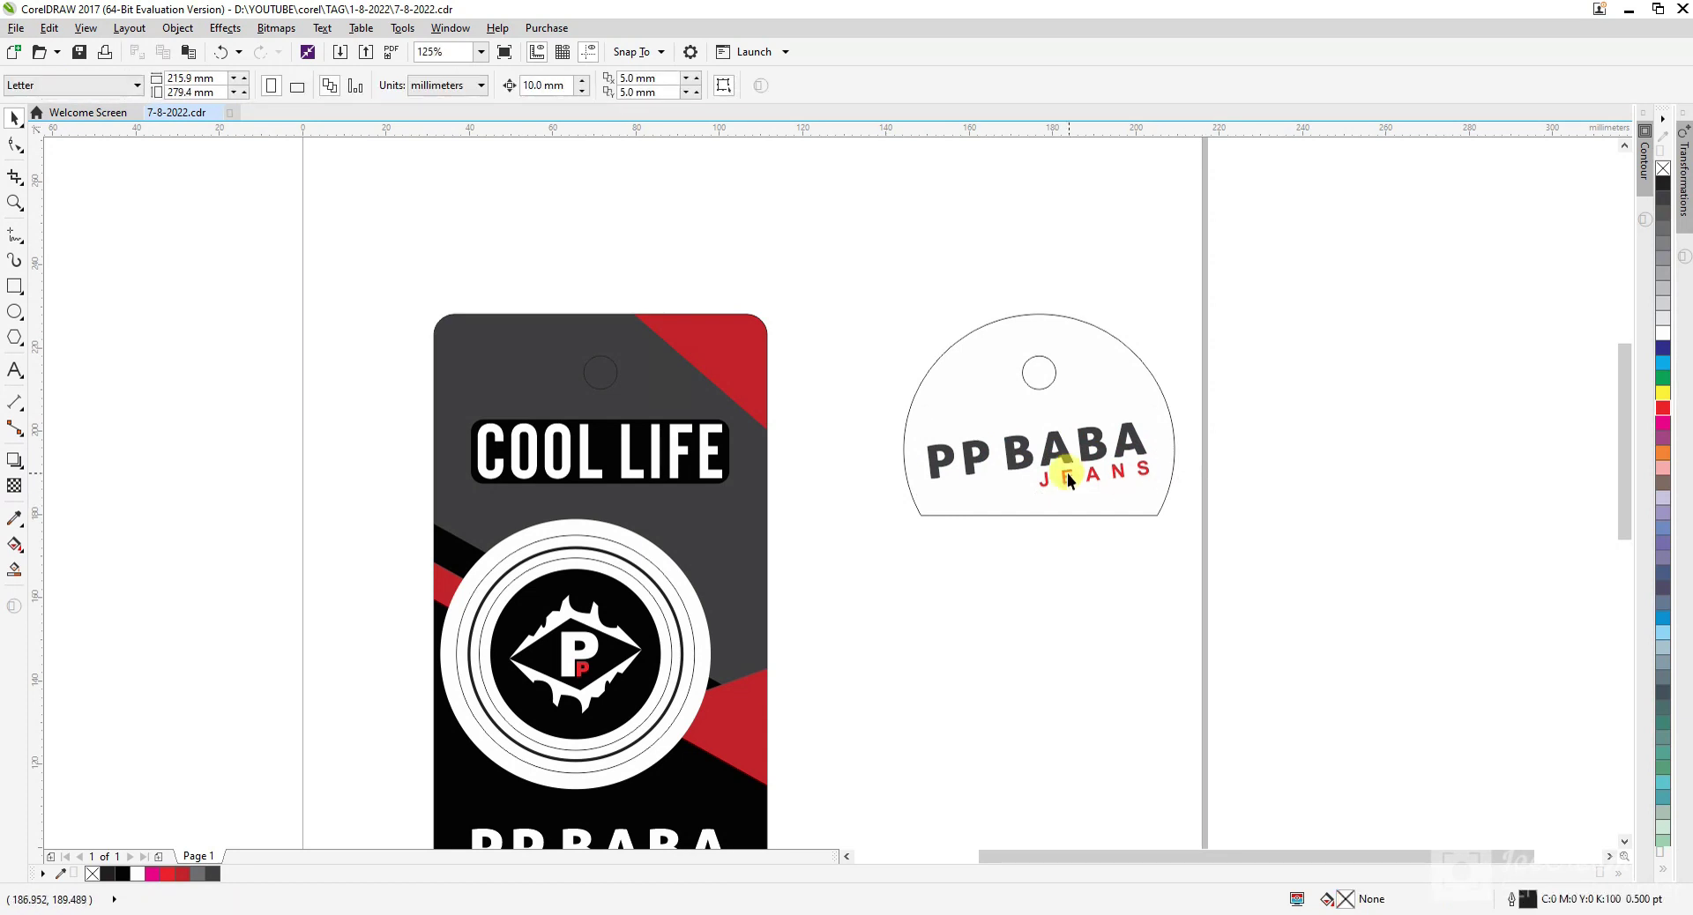
# - Preview the trimmed circle label centred on the tag, and return it to its place beside the tag
pyautogui.moveTo(1068, 475); pyautogui.dragTo(703, 494)
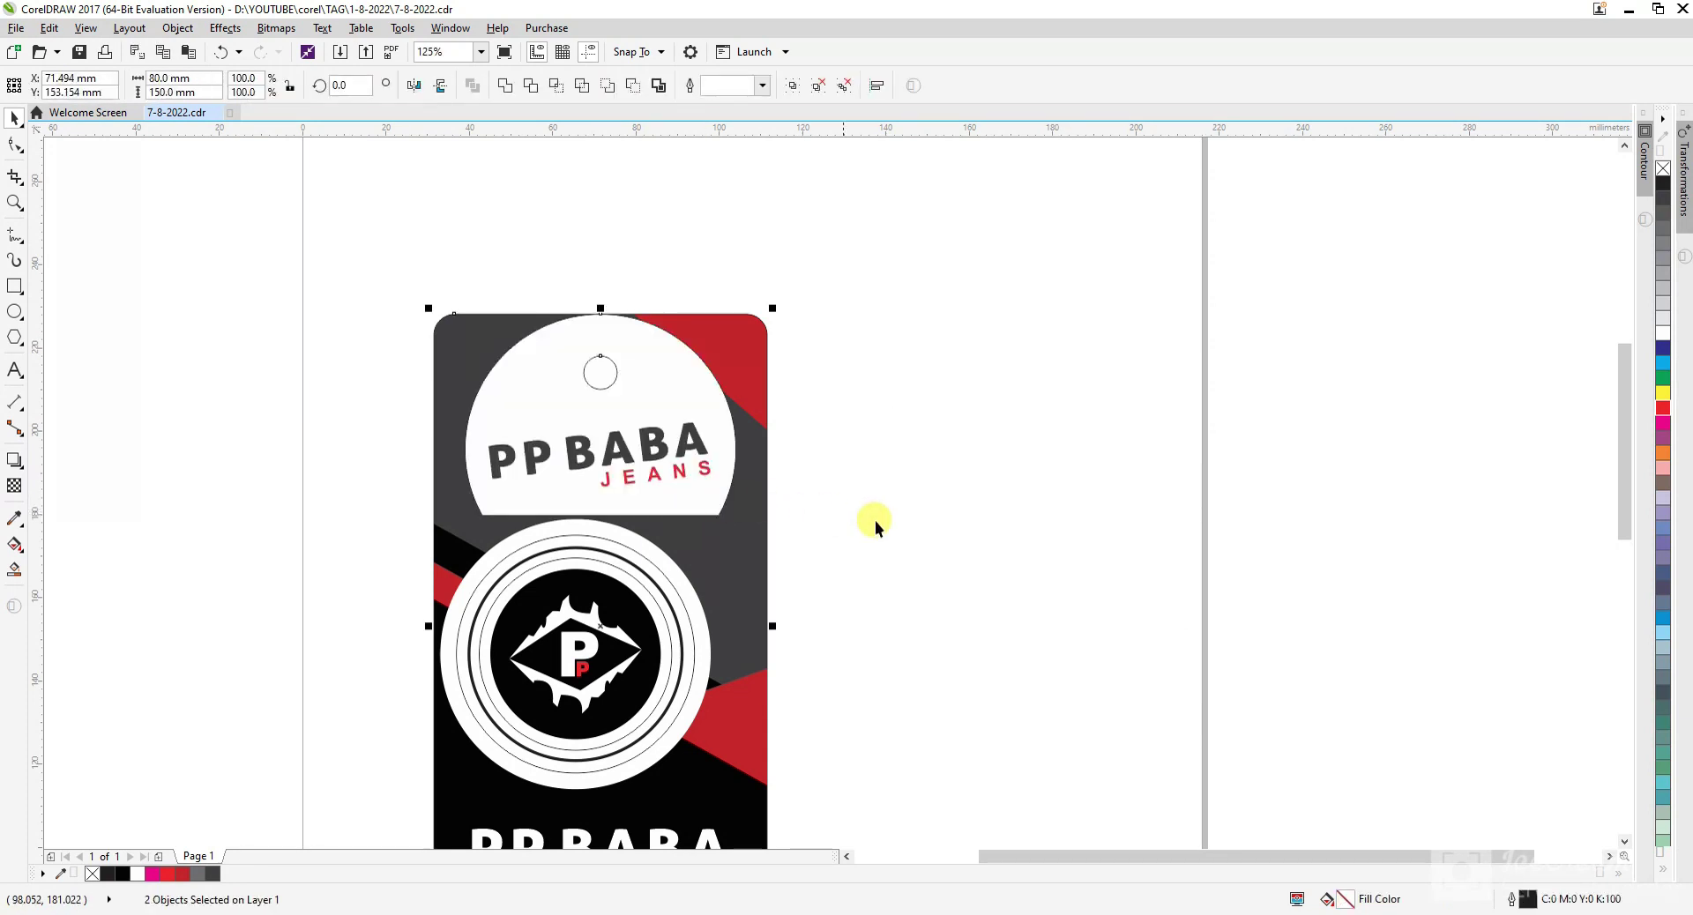
pyautogui.click(873, 492)
pyautogui.scroll(-2, 873, 489)
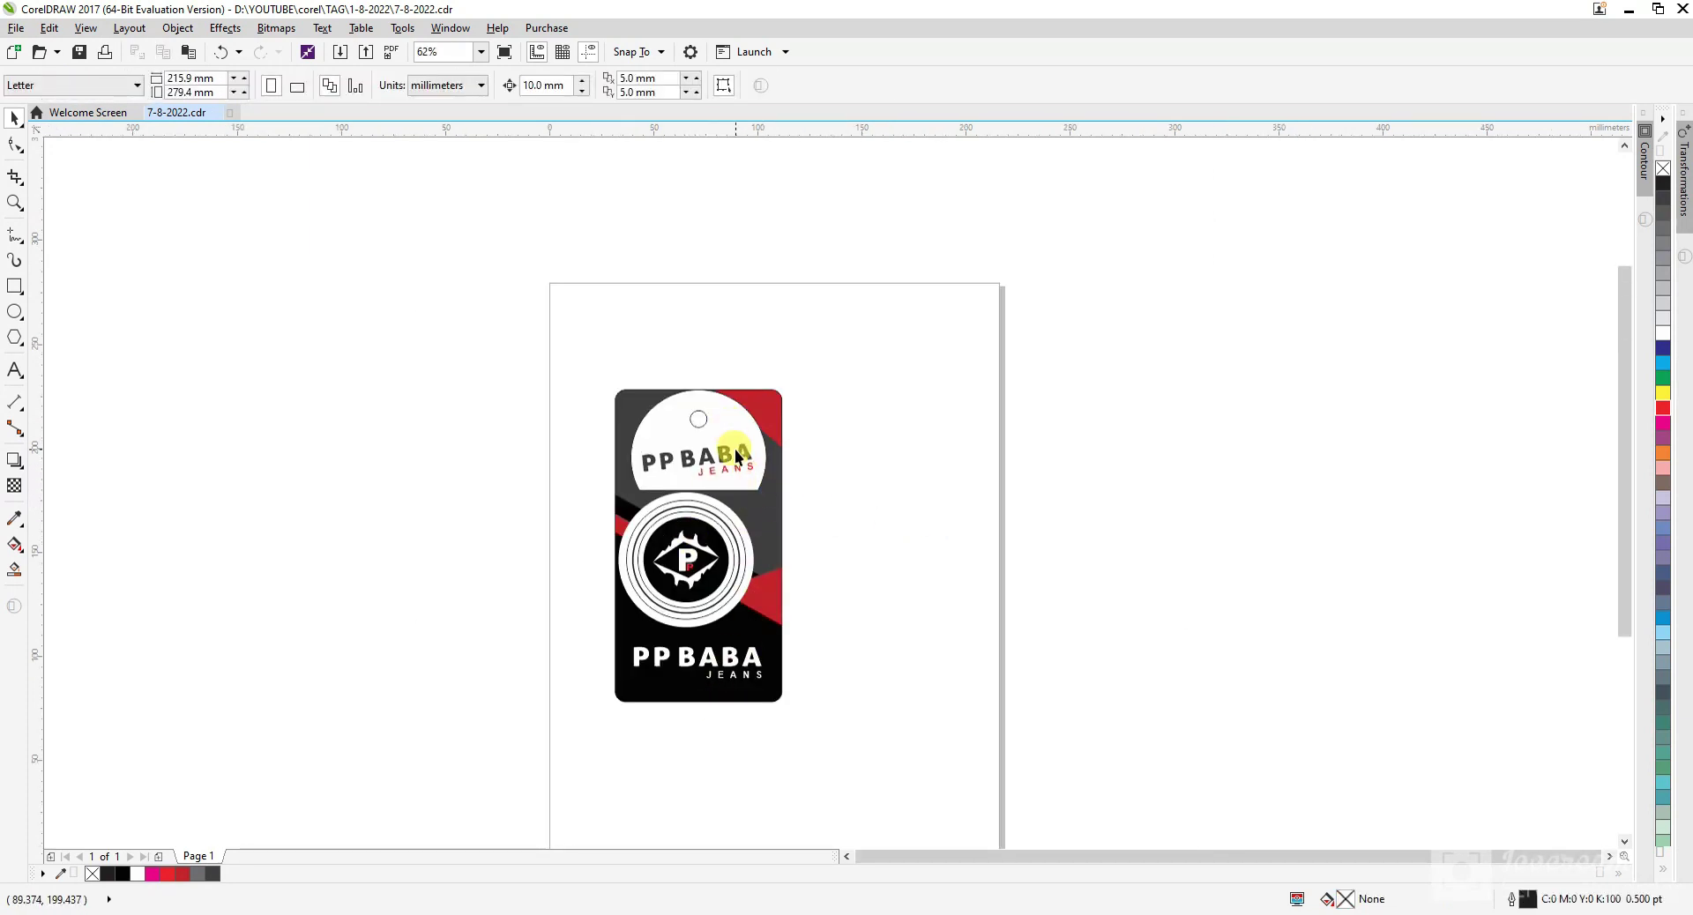
pyautogui.moveTo(736, 456); pyautogui.dragTo(967, 480)
pyautogui.click(1113, 517)
pyautogui.scroll(2, 1113, 515)
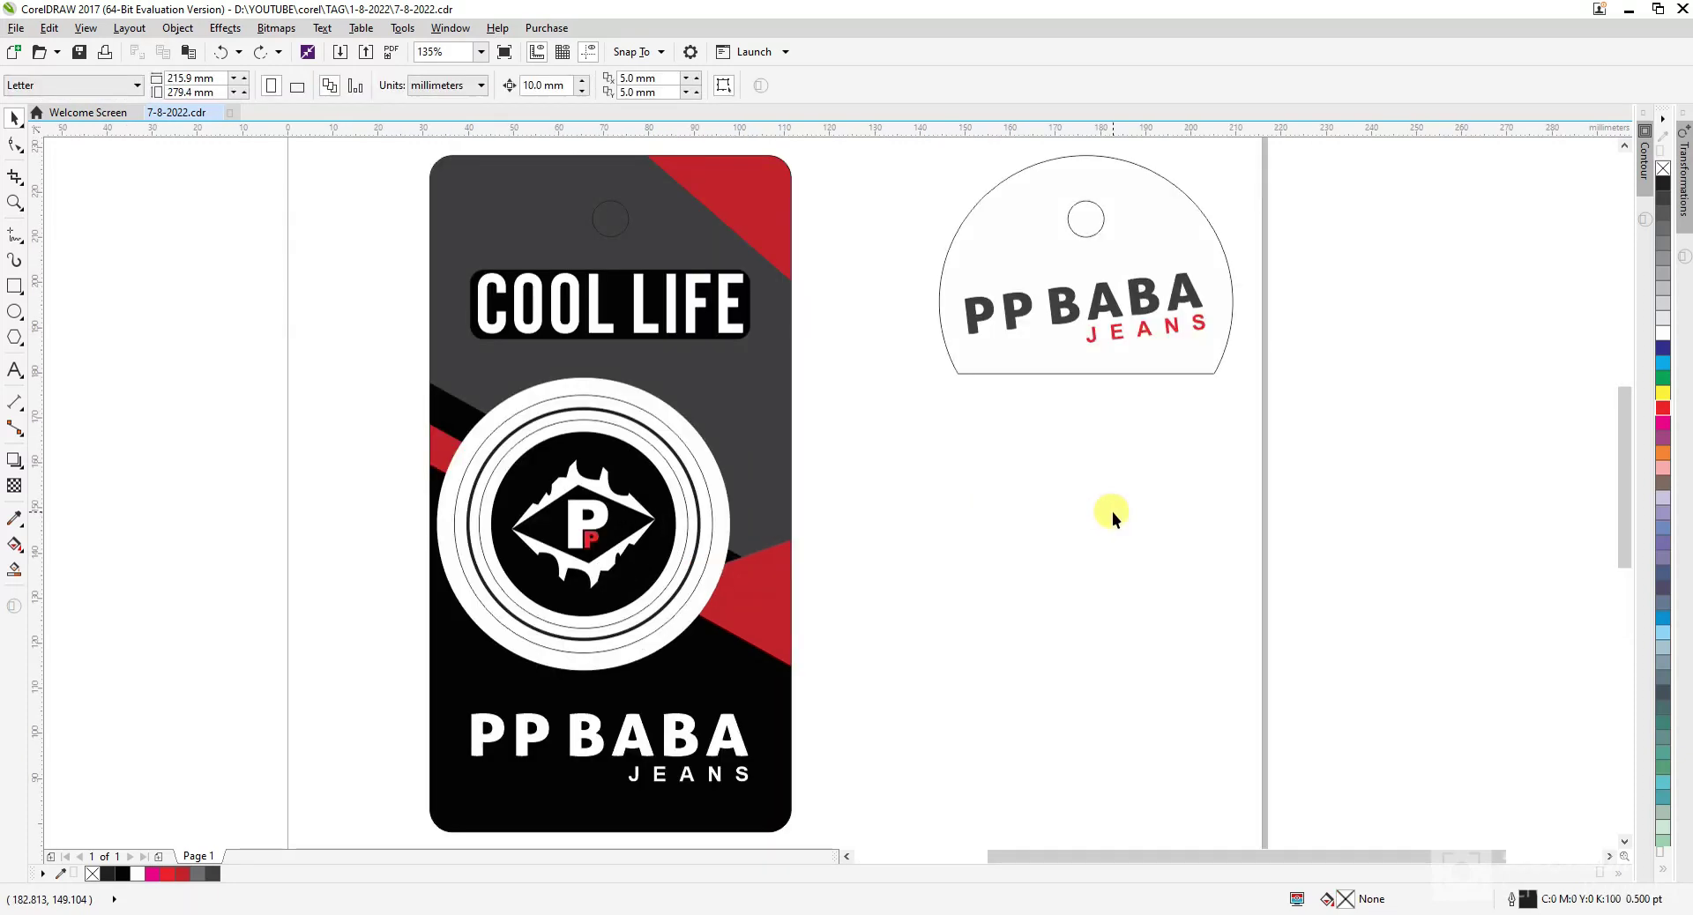
pyautogui.scroll(-2, 764, 469)
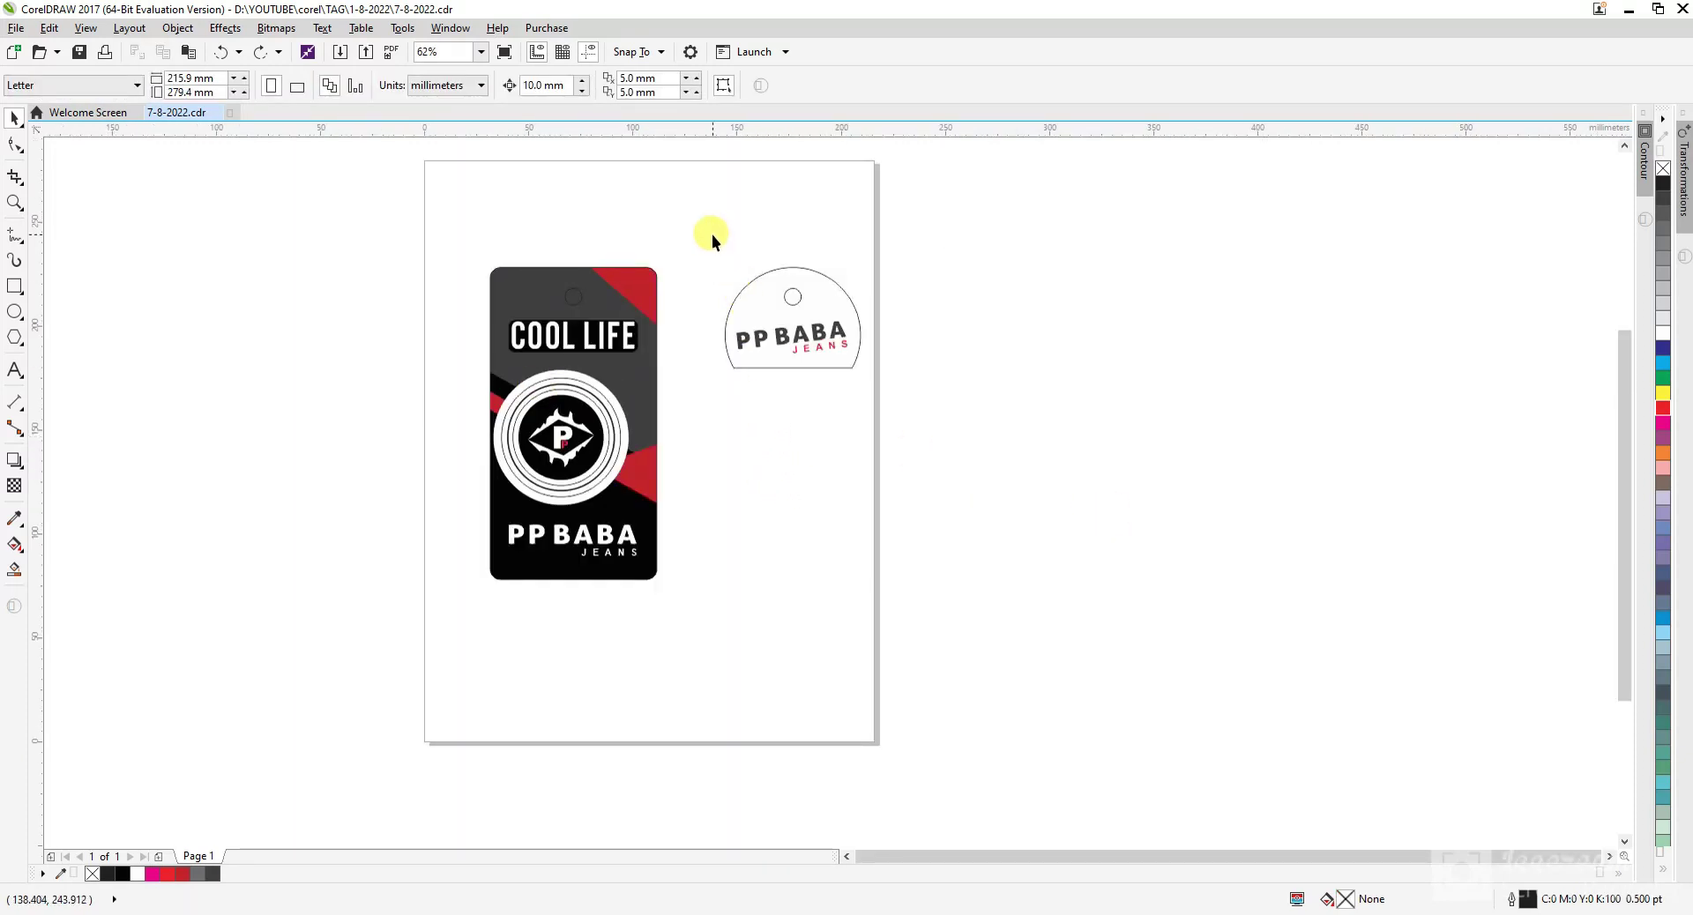
# - Move the trimmed circle label closer to the tag, and shift both pieces towards the page's left edge
pyautogui.click(836, 357)
pyautogui.moveTo(856, 356); pyautogui.dragTo(812, 357)
pyautogui.click(447, 223)
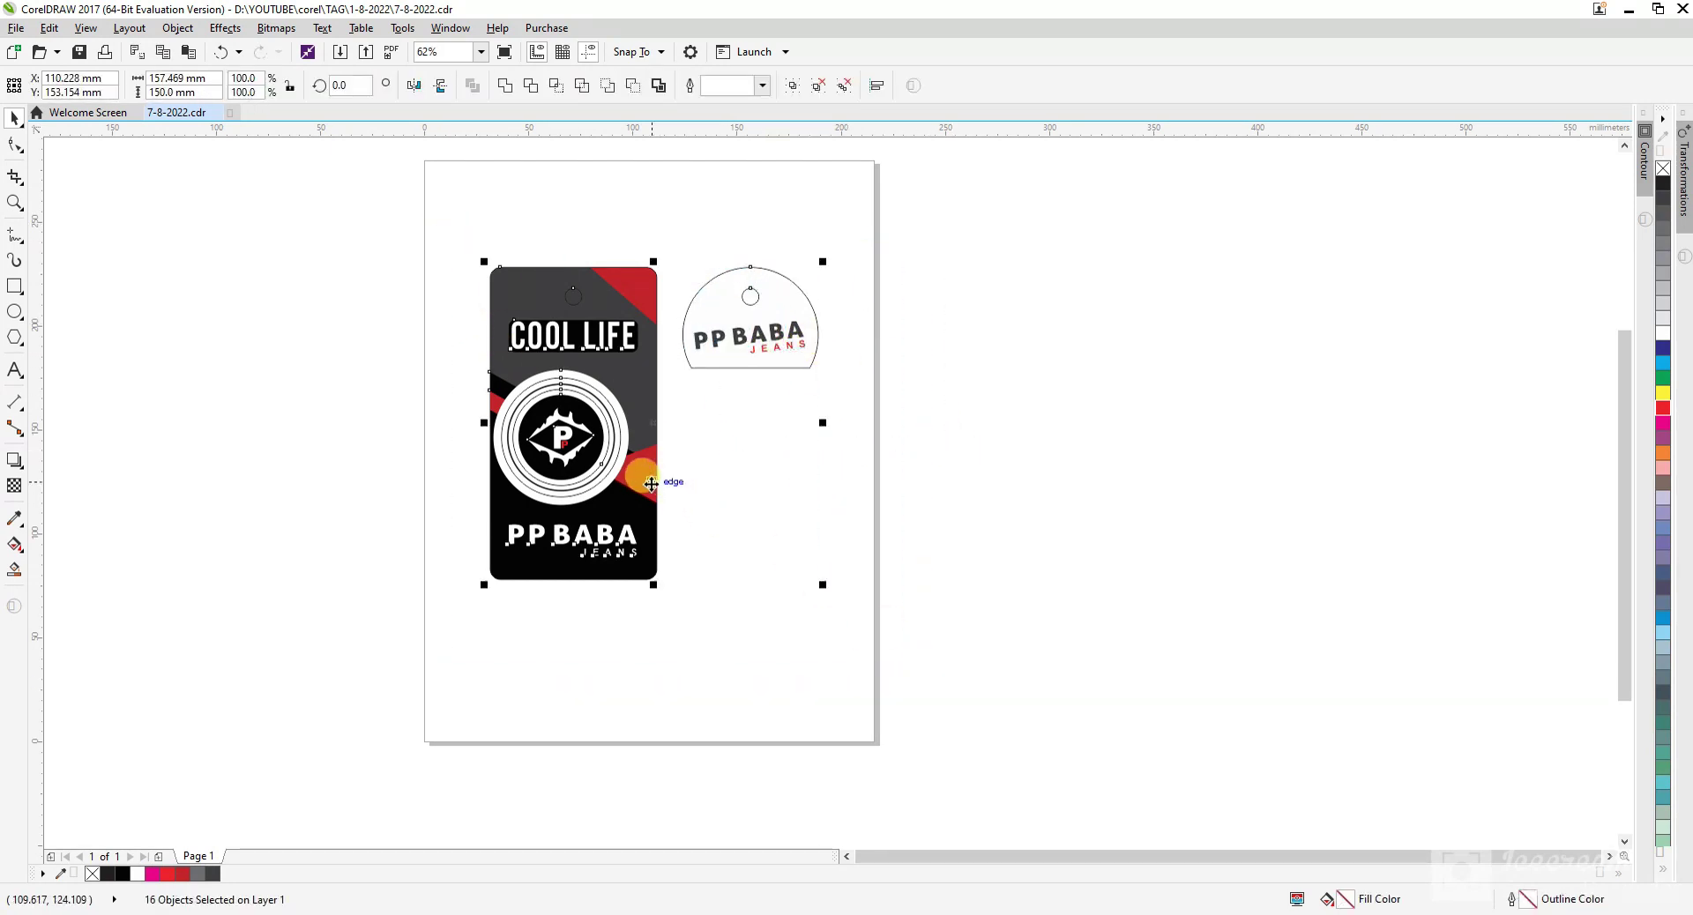
pyautogui.moveTo(653, 482); pyautogui.dragTo(618, 487)
pyautogui.click(759, 647)
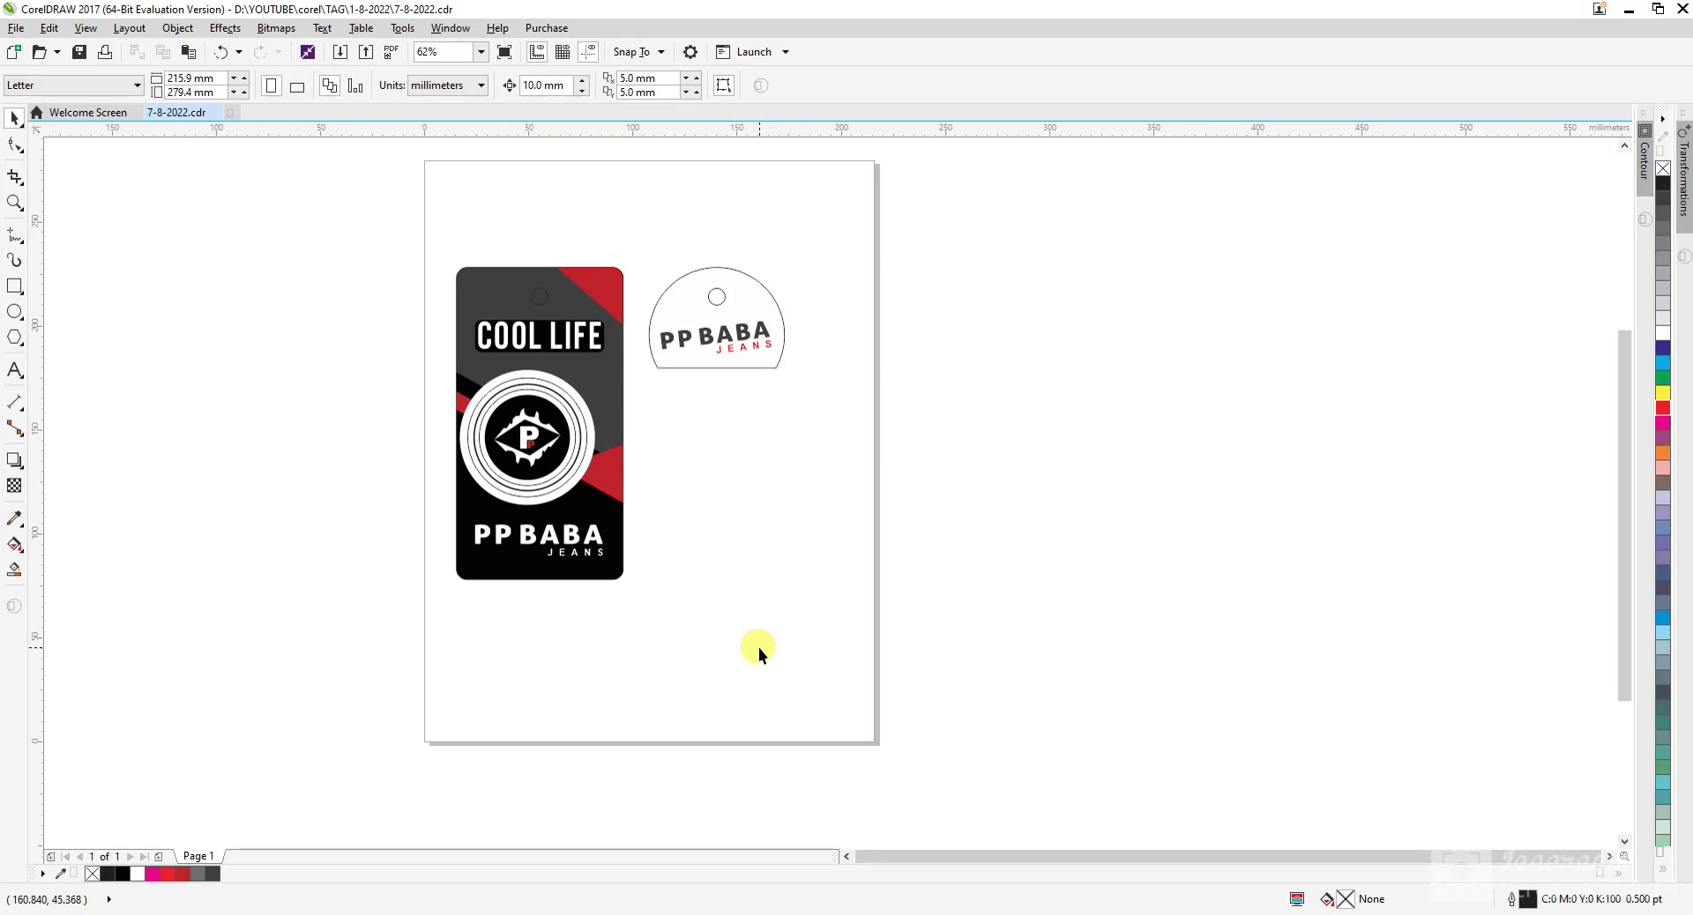
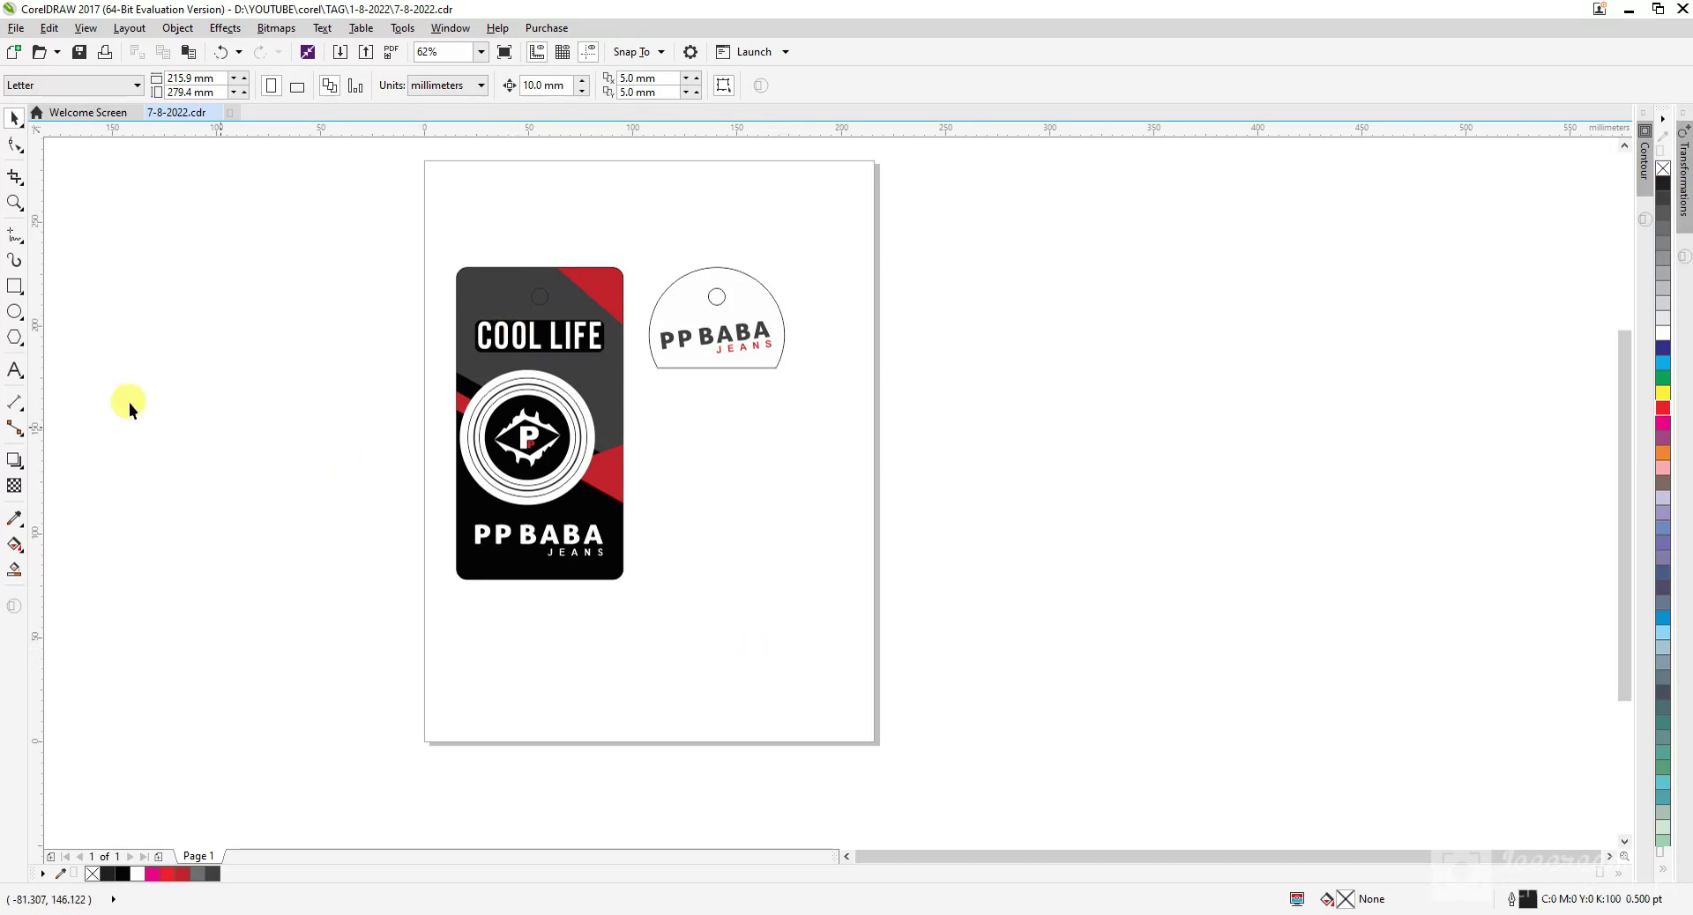
# - Draw a rectangle beside the trimmed circle label and set its size to 60 mm wide by 150 mm high
pyautogui.click(14, 287)
pyautogui.moveTo(808, 295); pyautogui.dragTo(985, 670)
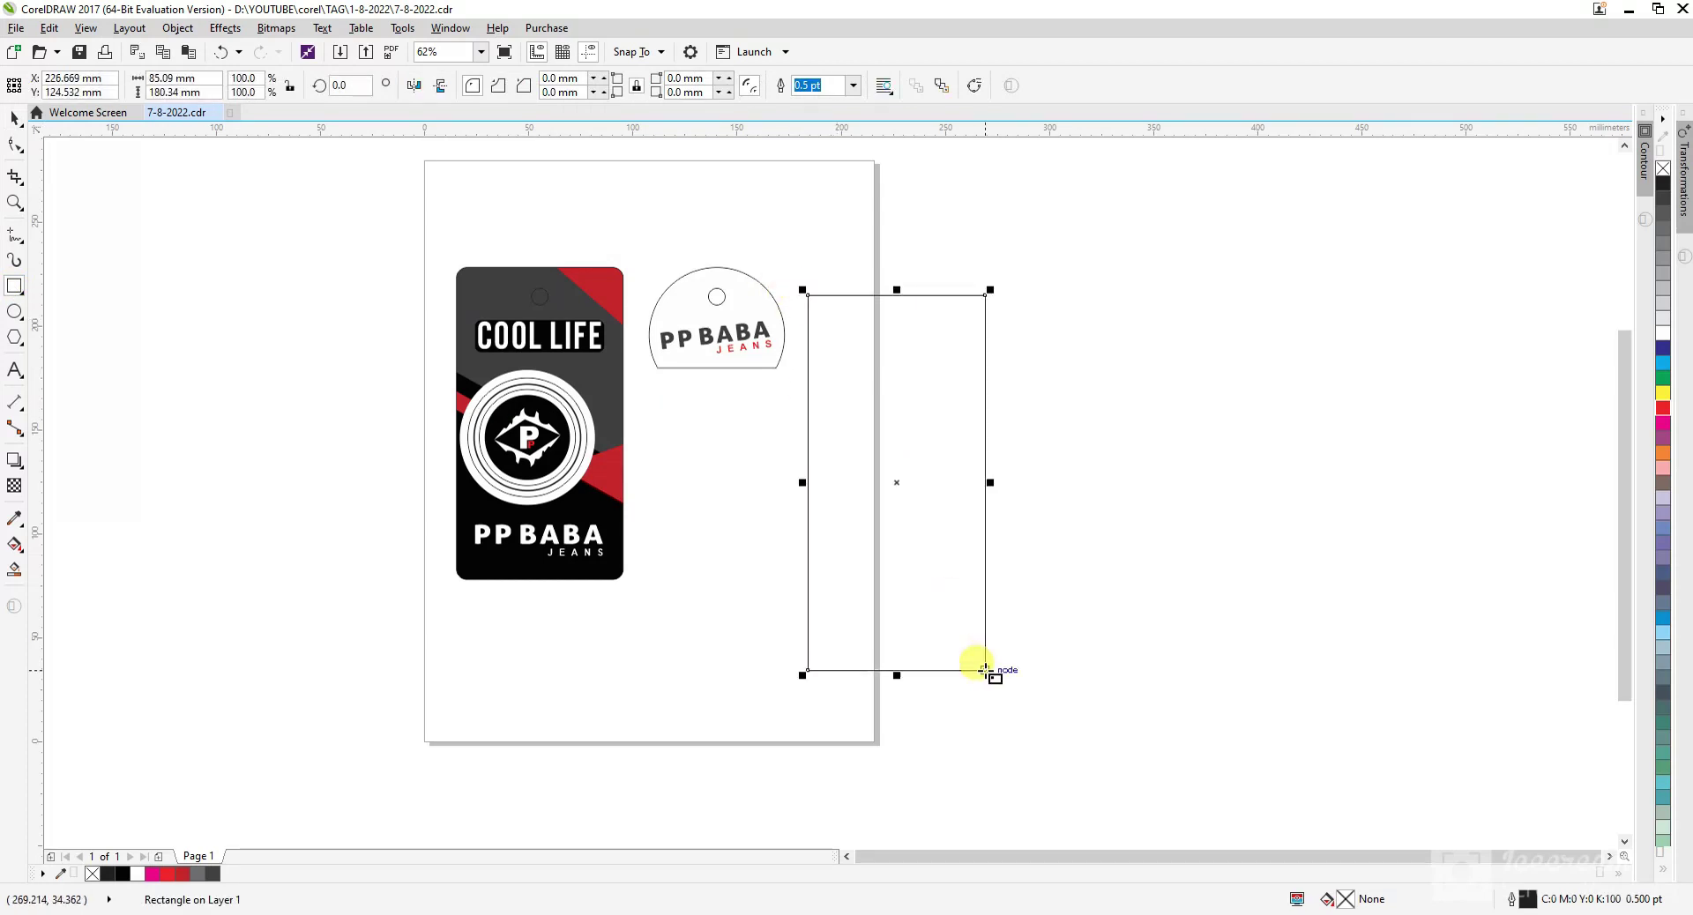
pyautogui.click(213, 82)
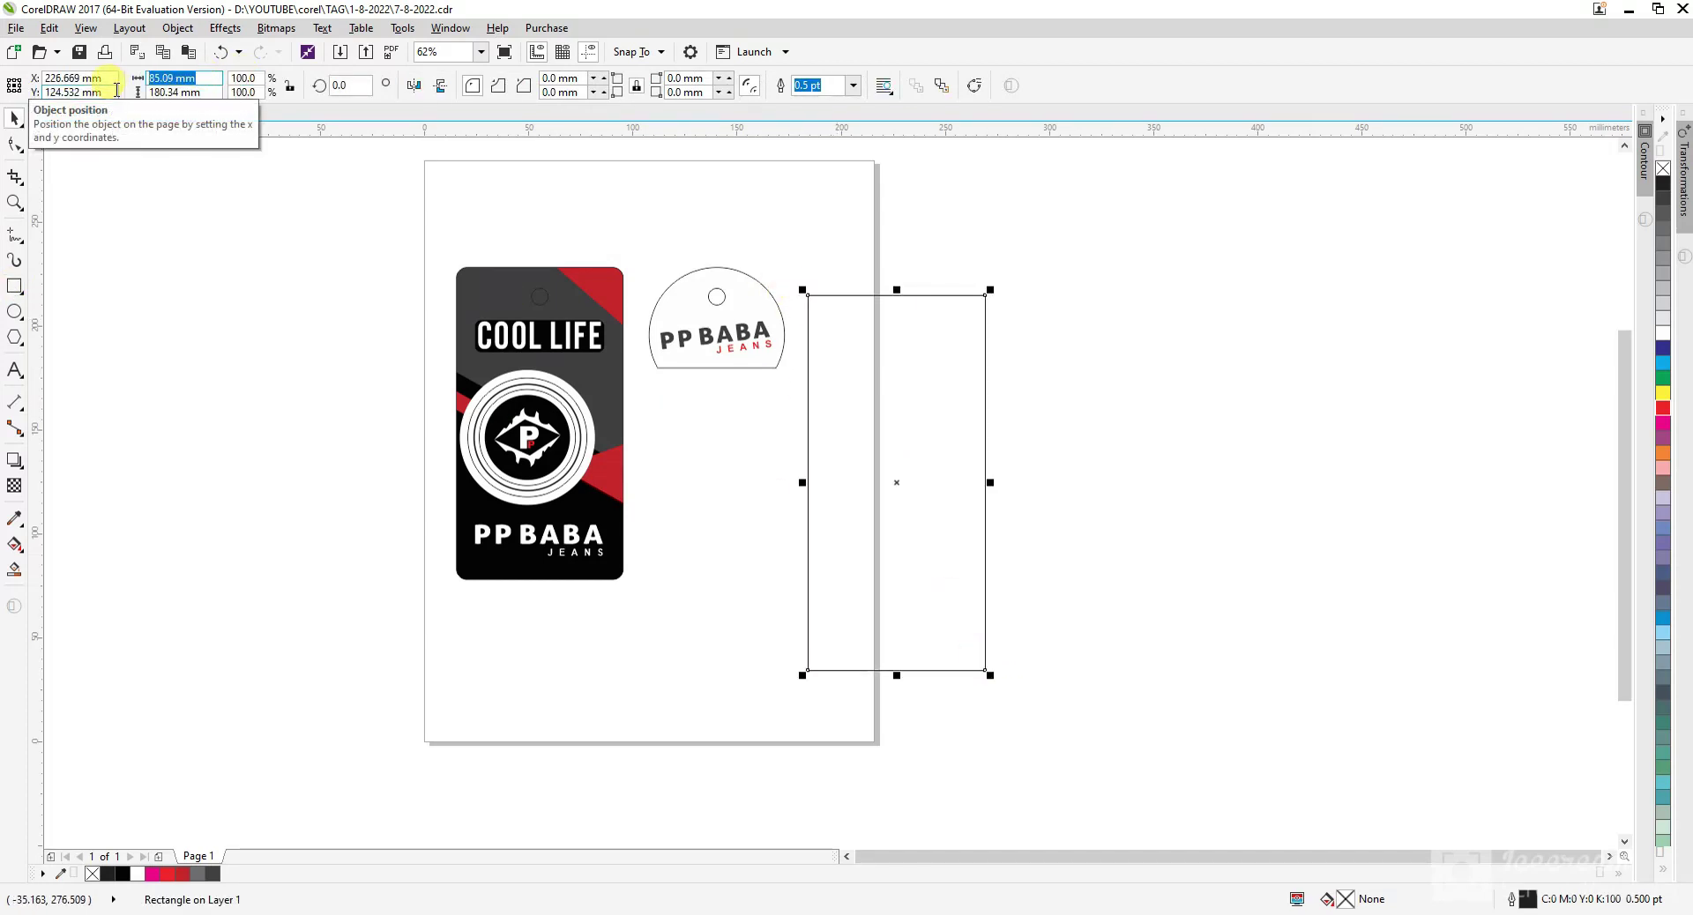
pyautogui.write('1')
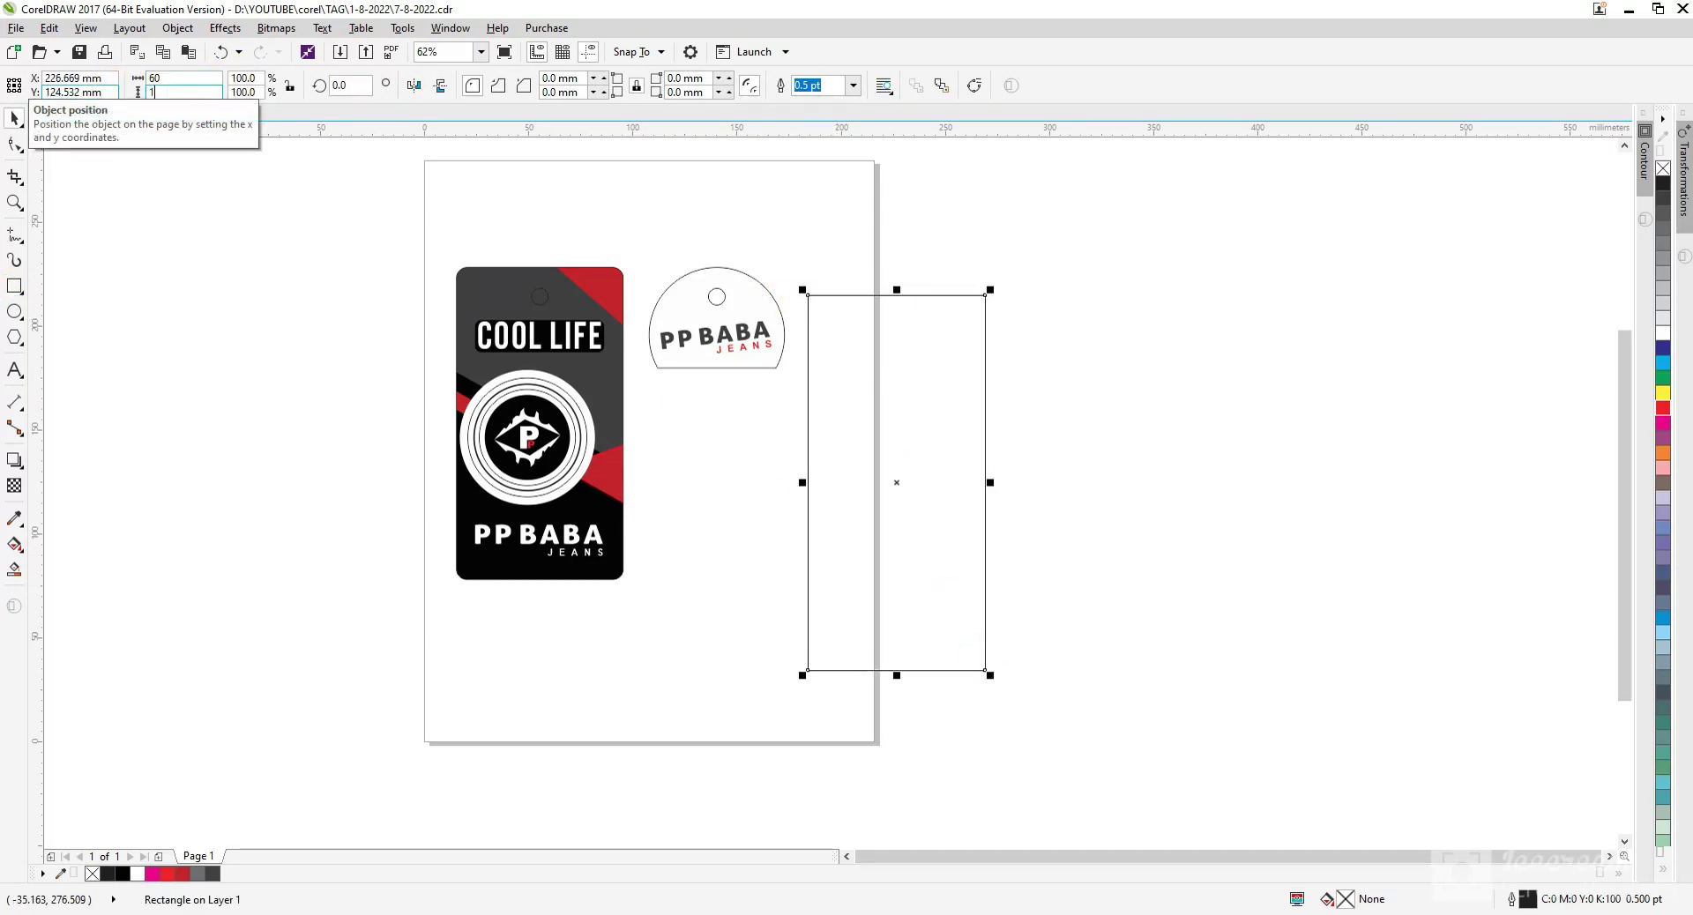
pyautogui.write('50')
pyautogui.press('Return')
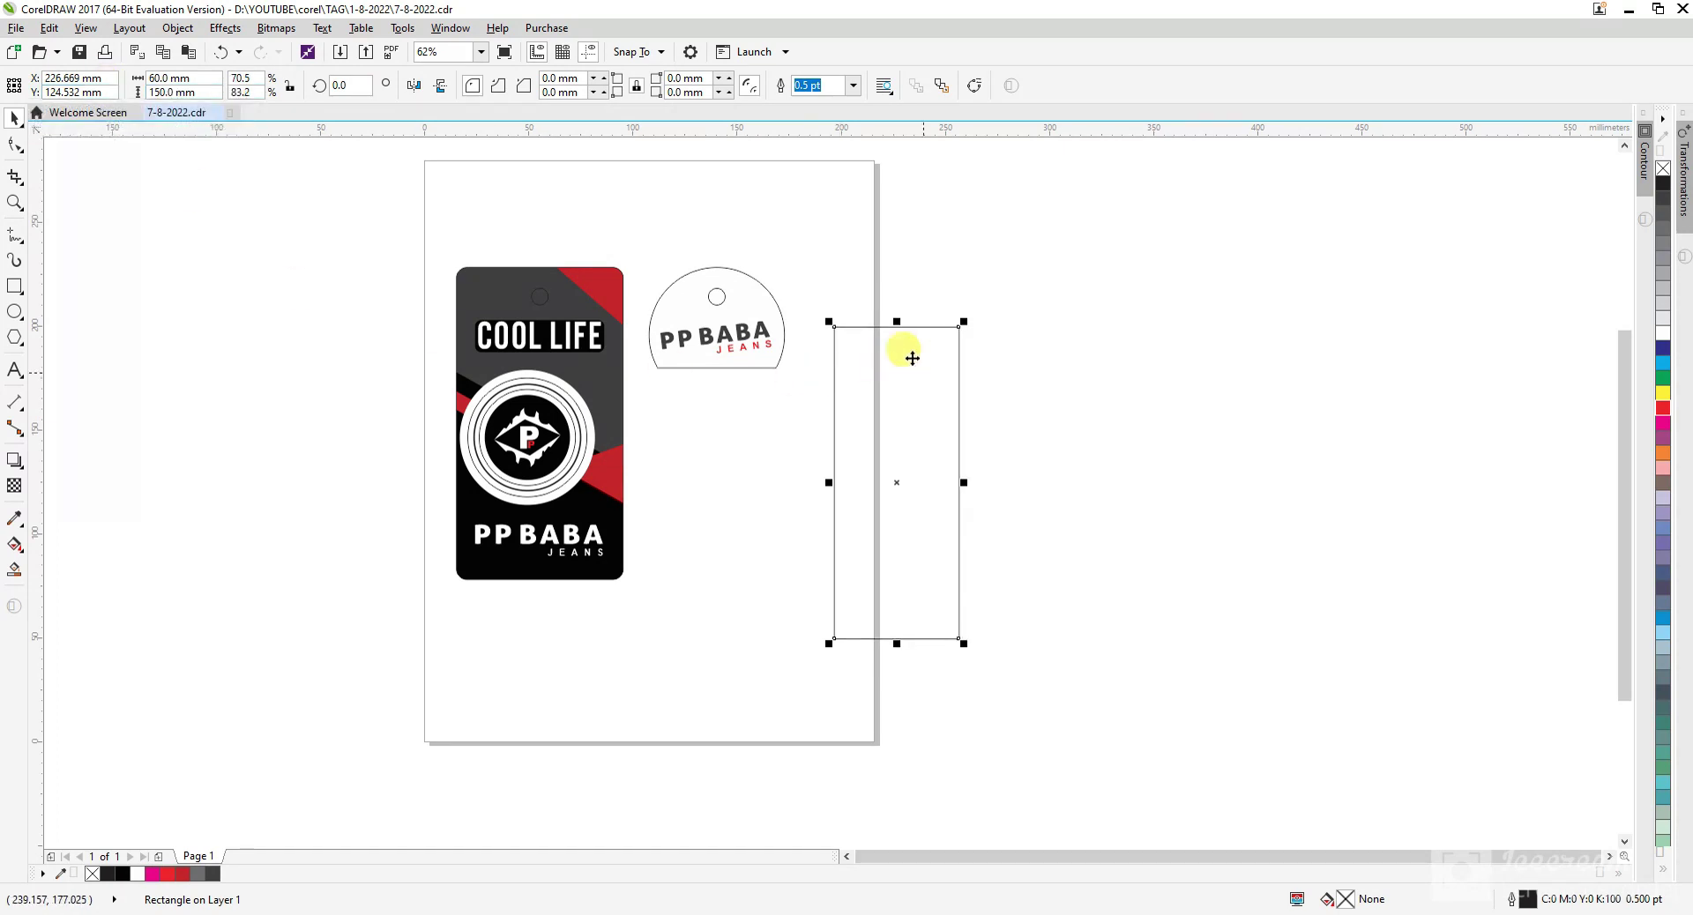
# - Set the new rectangle's width to 65 mm
pyautogui.click(181, 79)
pyautogui.write('65')
pyautogui.press('Return')
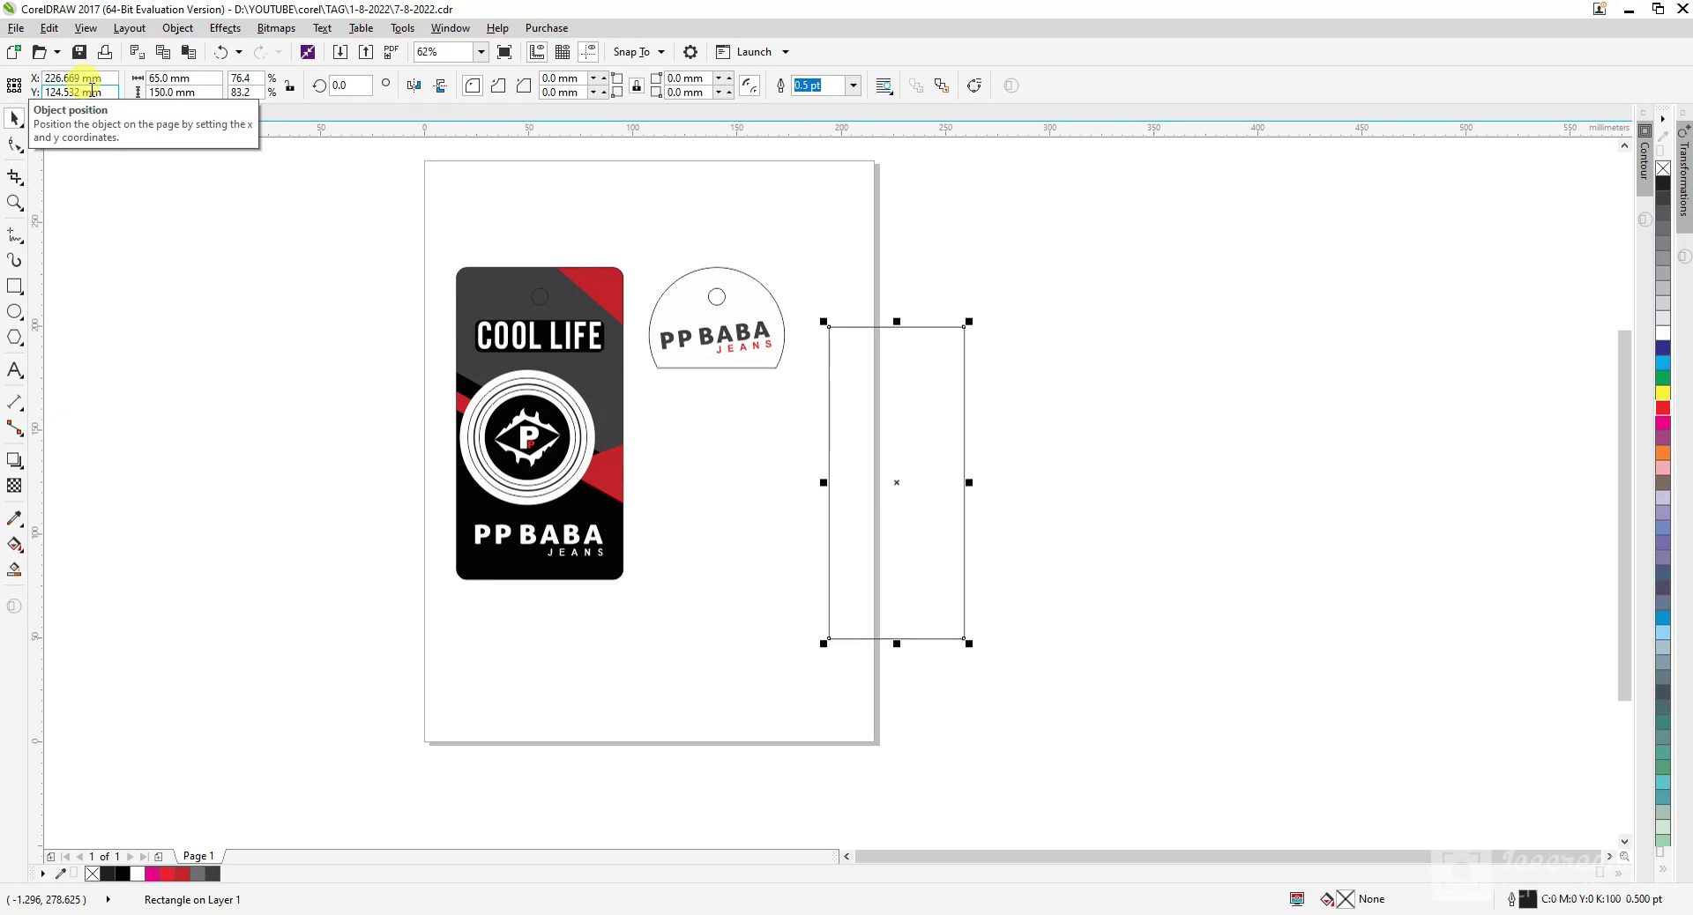
pyautogui.click(228, 330)
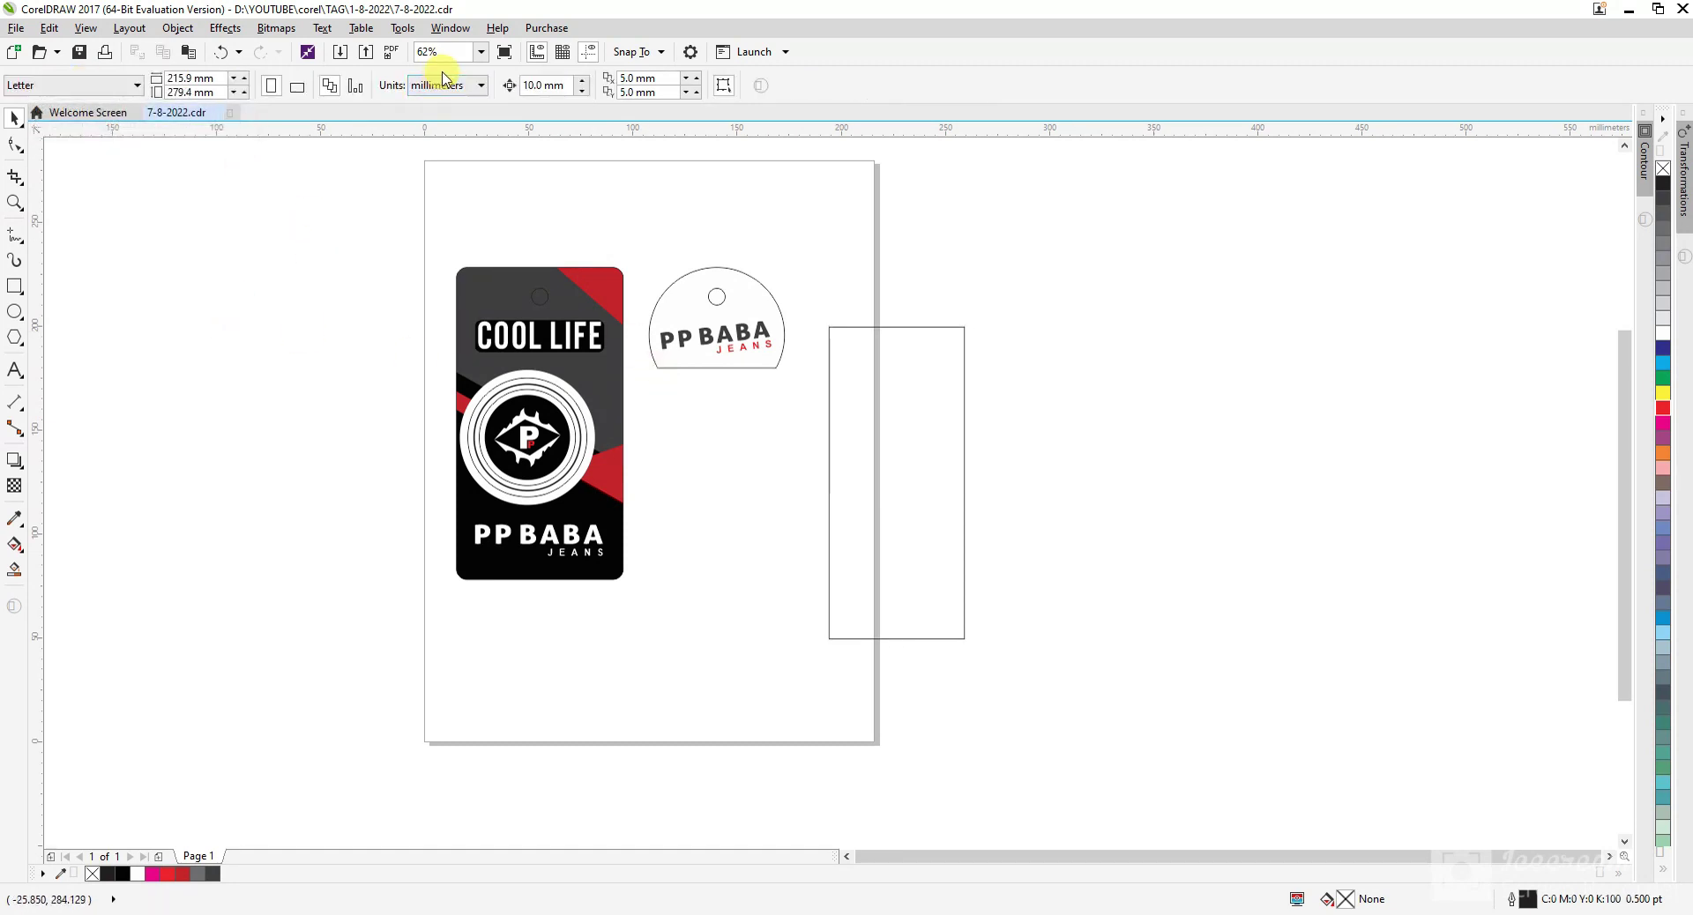
# - Switch the document units to inches and set the page size to 19 by 13 inches
pyautogui.click(401, 88)
pyautogui.click(442, 113)
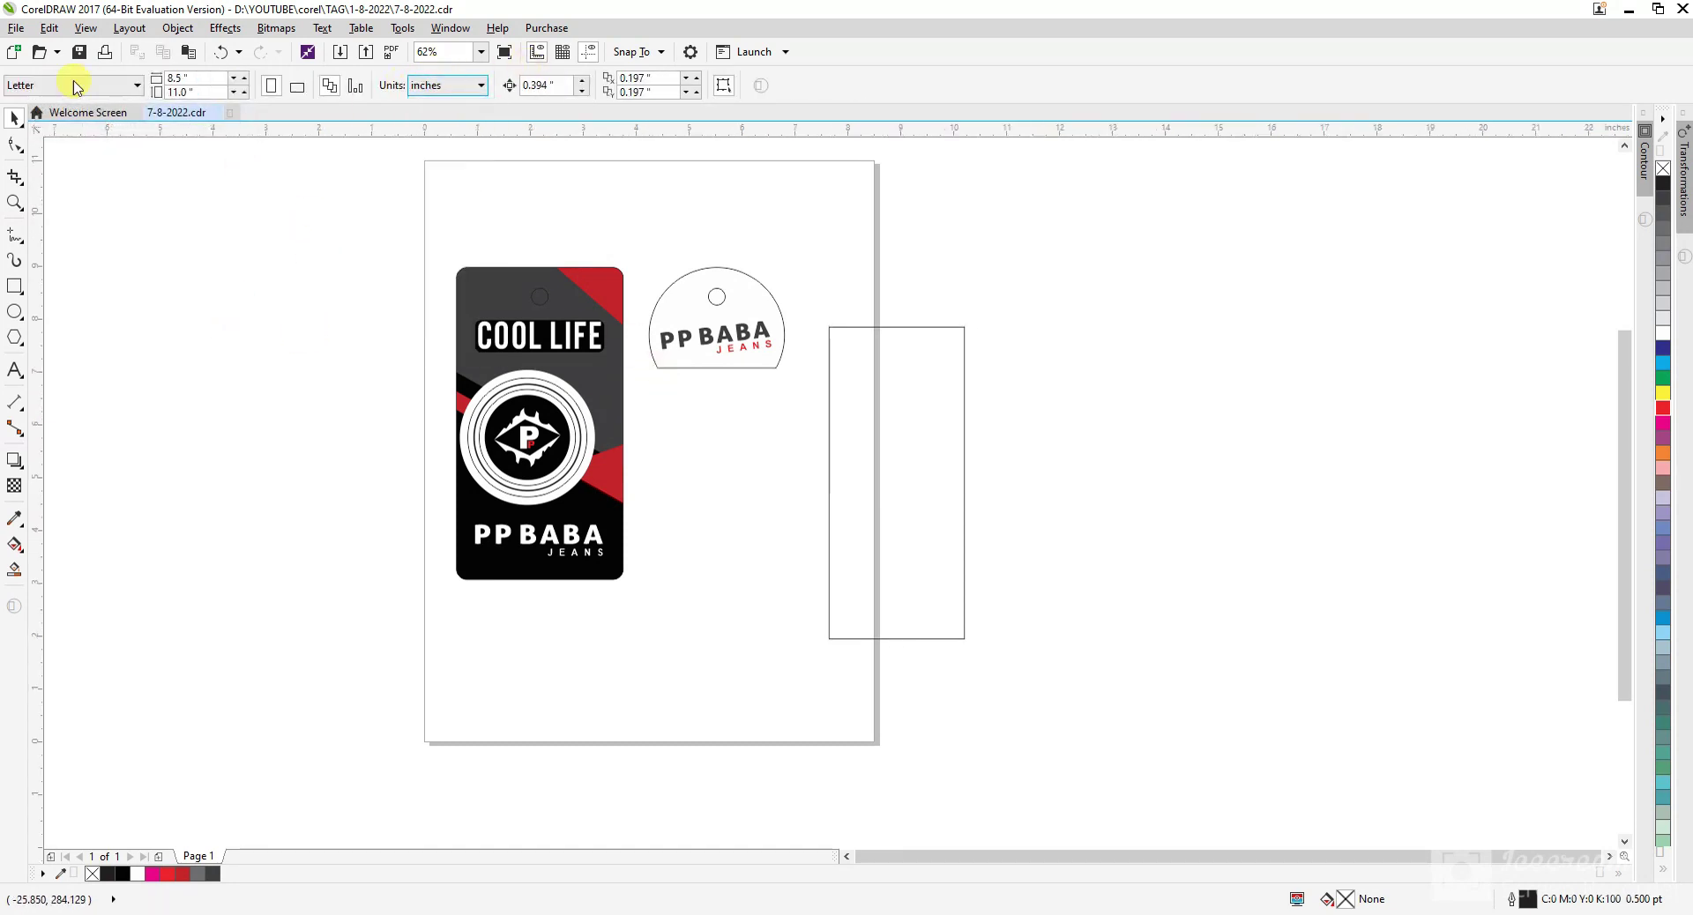
pyautogui.click(181, 78)
pyautogui.write('19')
pyautogui.press('Tab')
pyautogui.write('13')
pyautogui.press('Return')
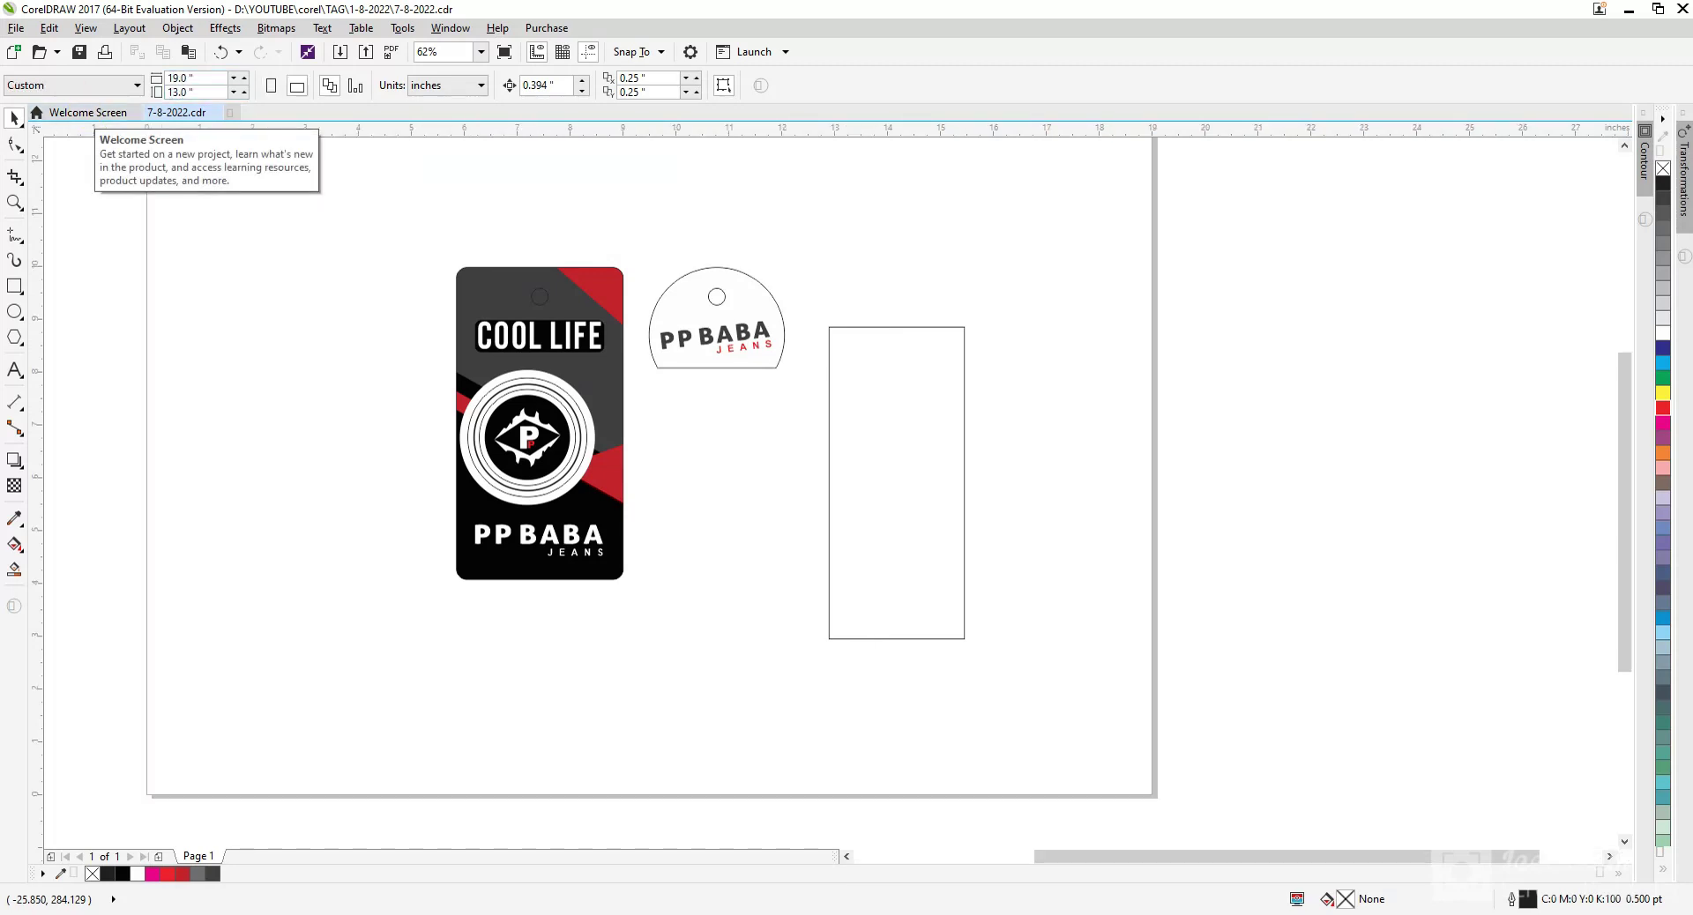
# - Move the tag and circle label left on the enlarged page, and bring the blank rectangle closer to them
pyautogui.moveTo(856, 618); pyautogui.dragTo(855, 617)
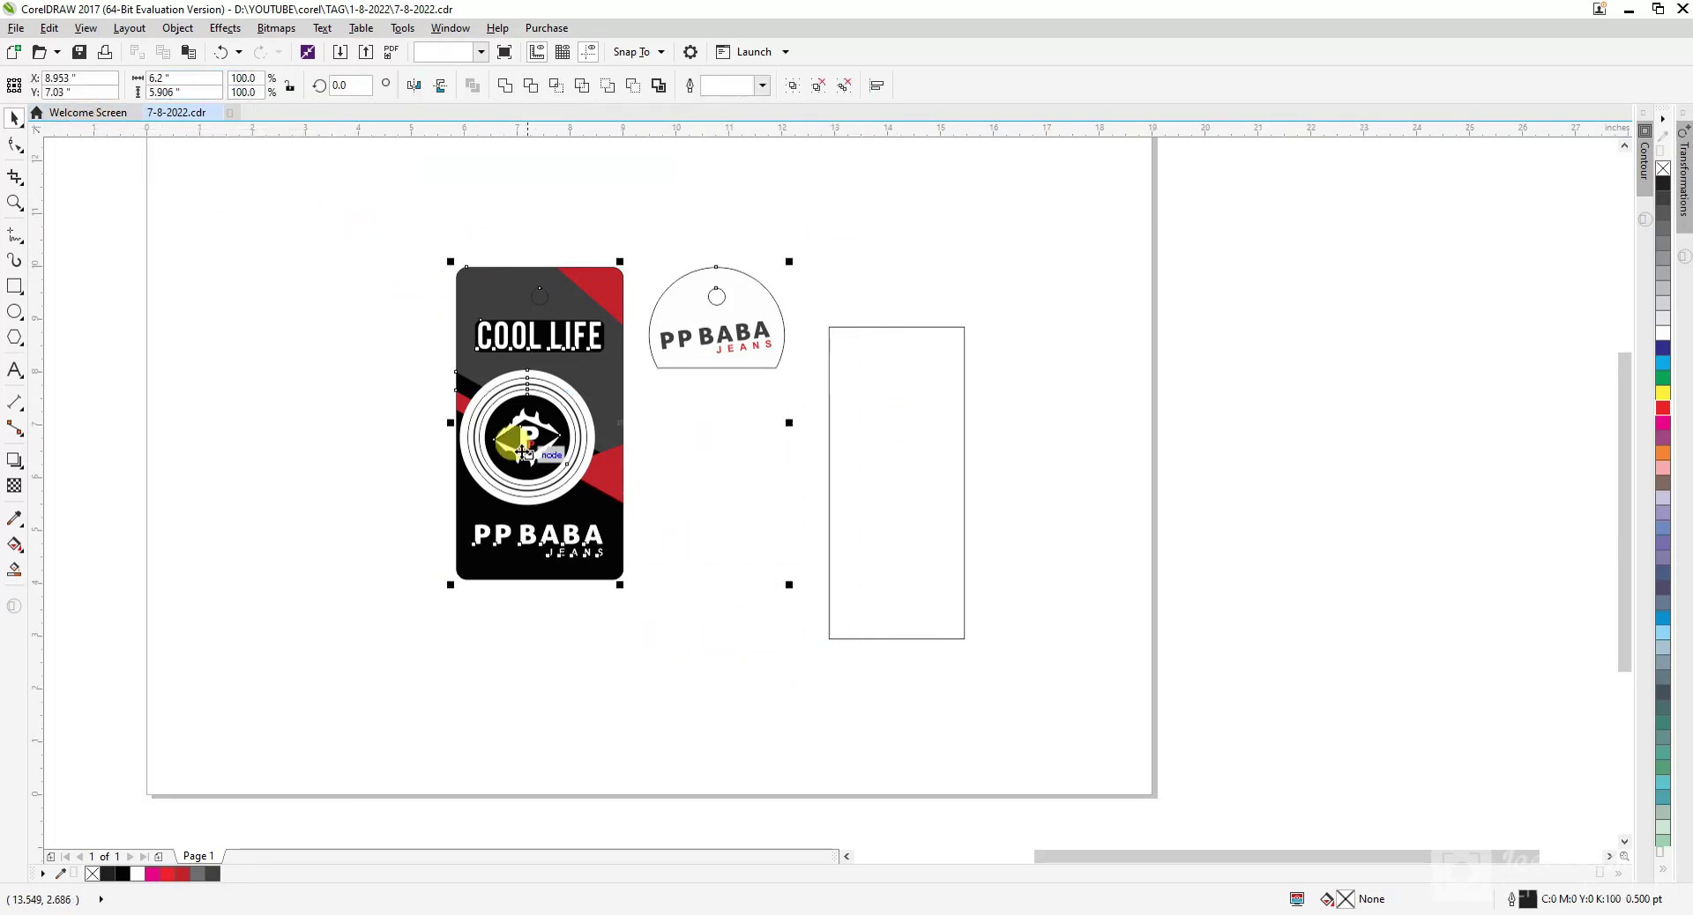
pyautogui.moveTo(491, 443); pyautogui.dragTo(341, 434)
pyautogui.moveTo(908, 513); pyautogui.dragTo(781, 442)
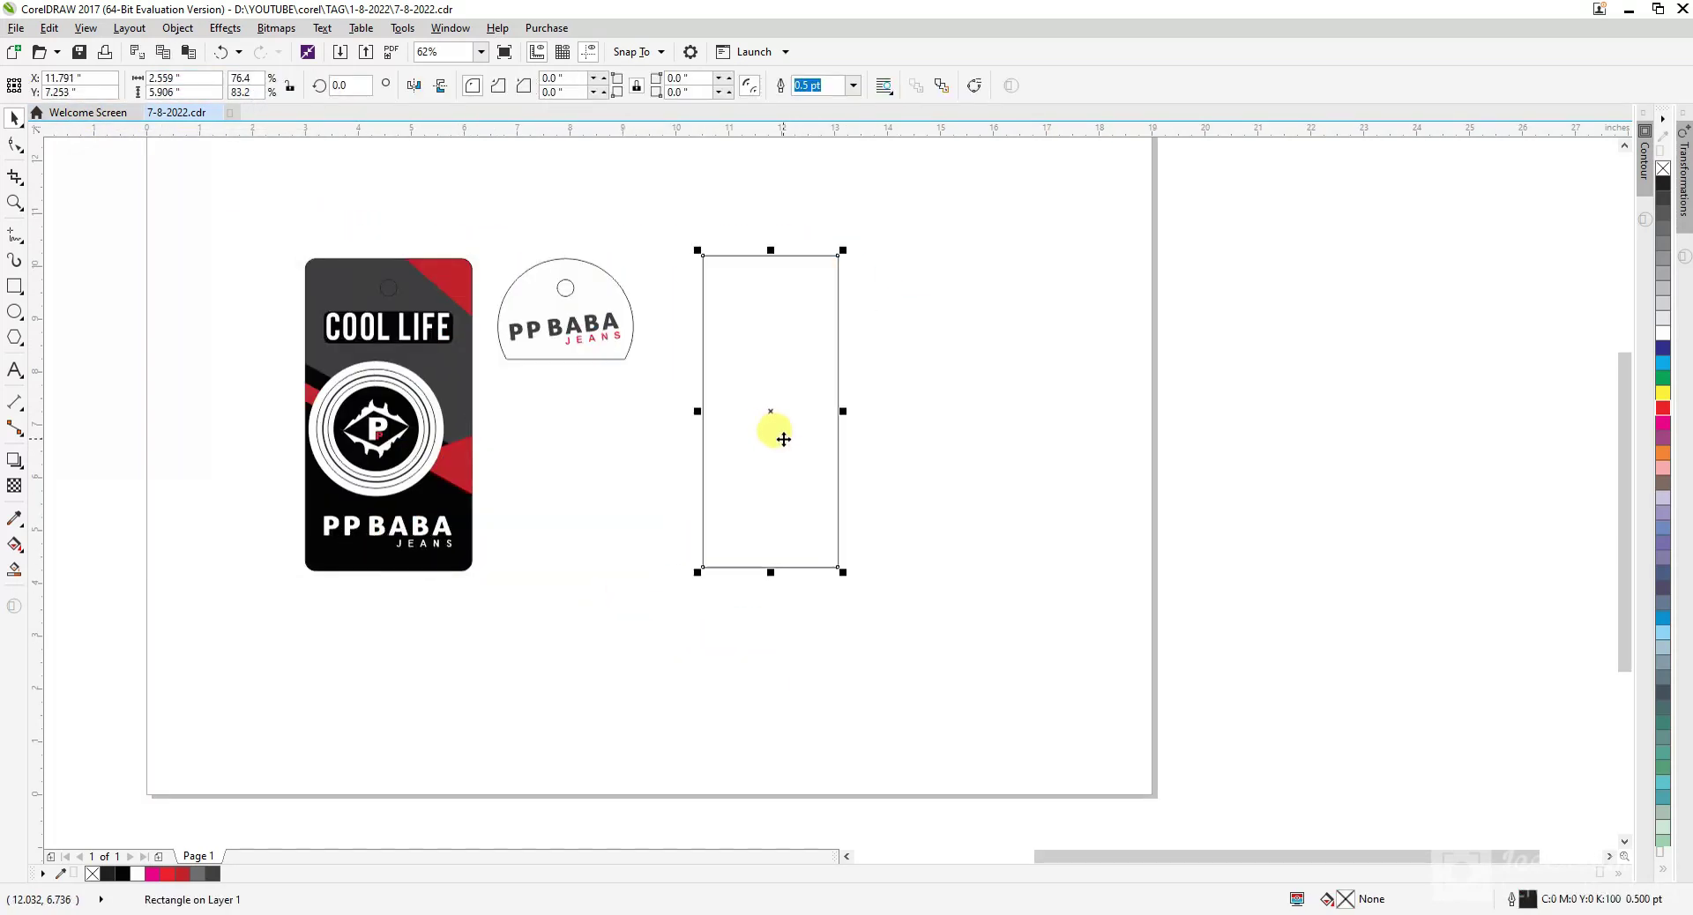
pyautogui.click(1036, 463)
pyautogui.click(703, 386)
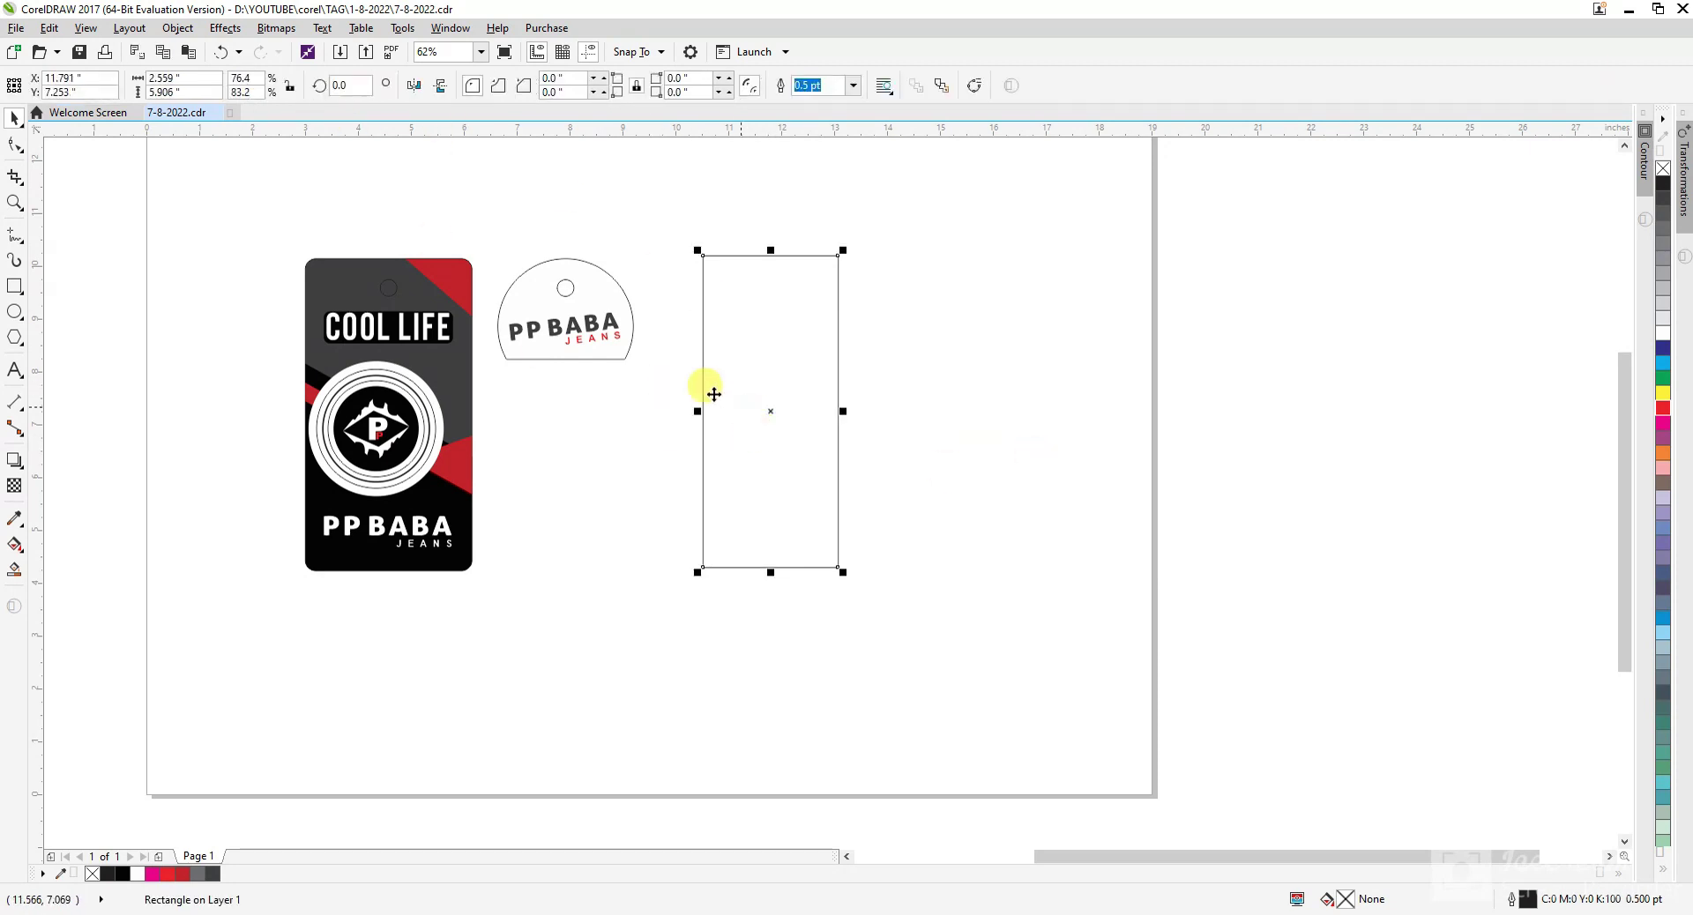
pyautogui.press('Escape')
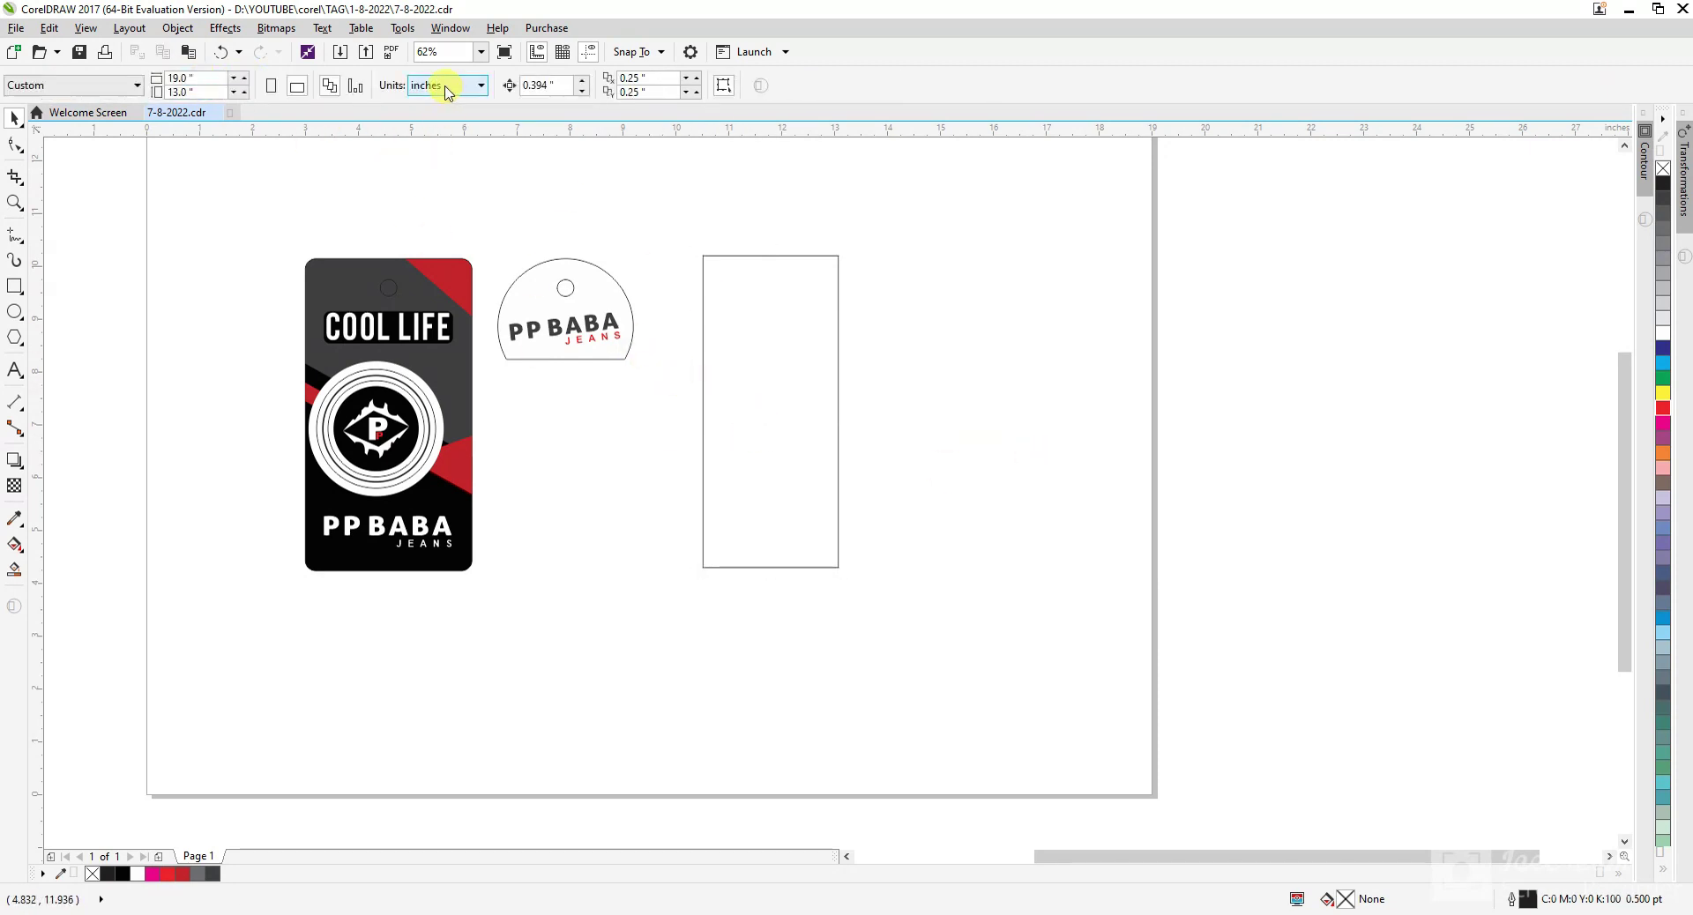
# - Switch the document units back to millimetres
pyautogui.click(444, 84)
pyautogui.click(442, 124)
pyautogui.click(790, 457)
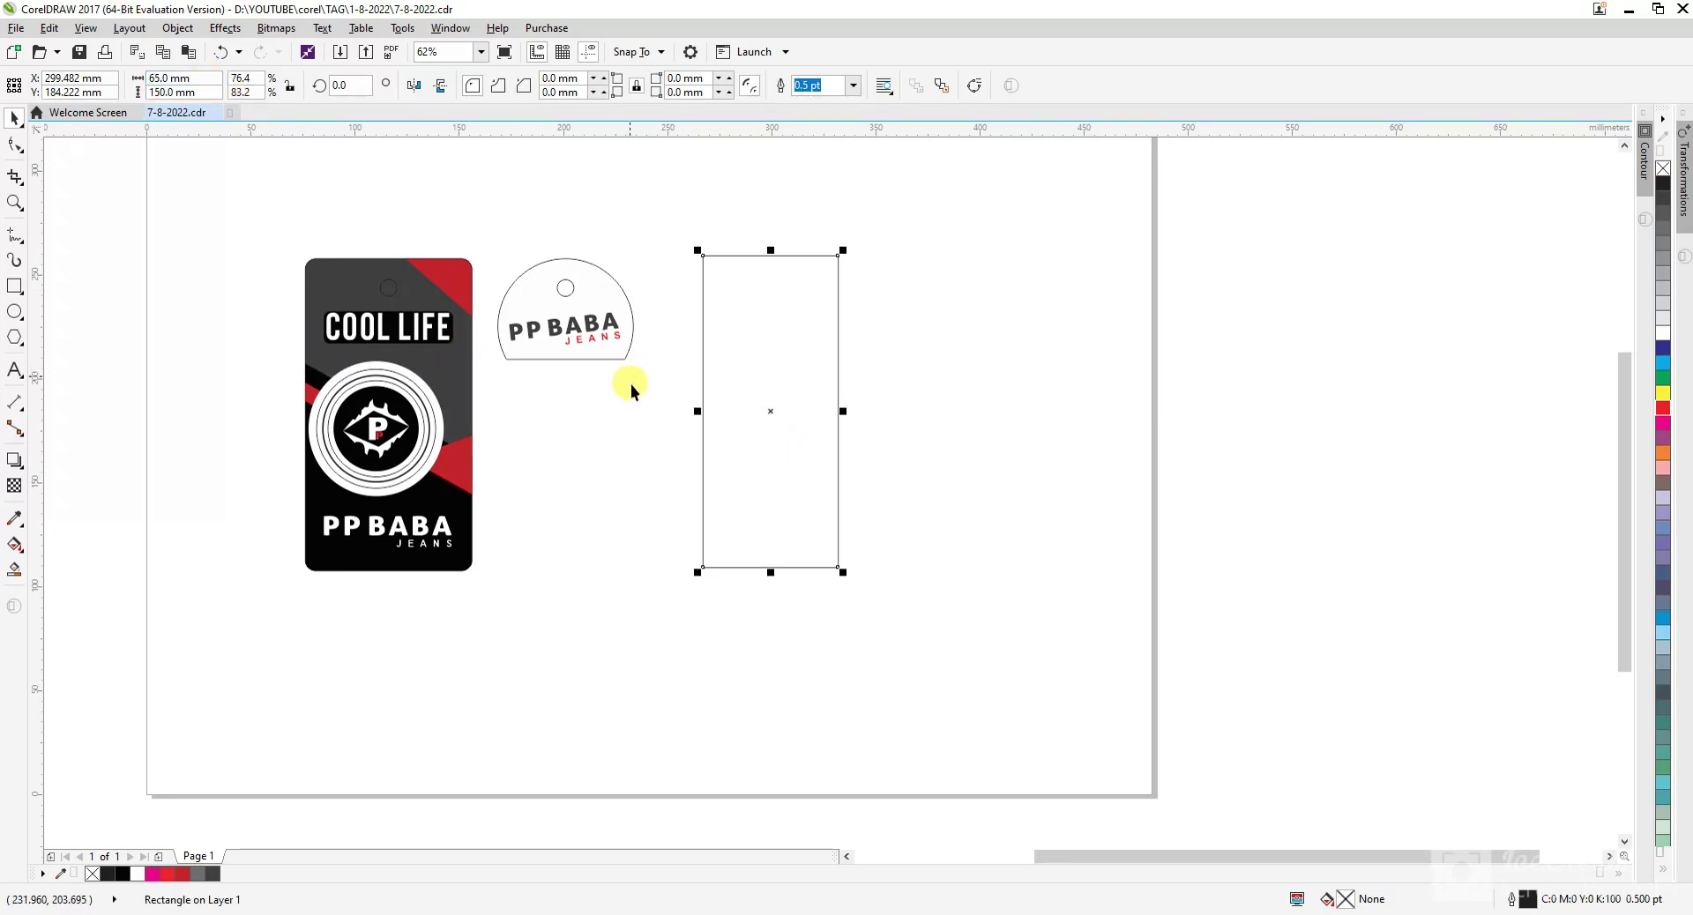
pyautogui.click(931, 485)
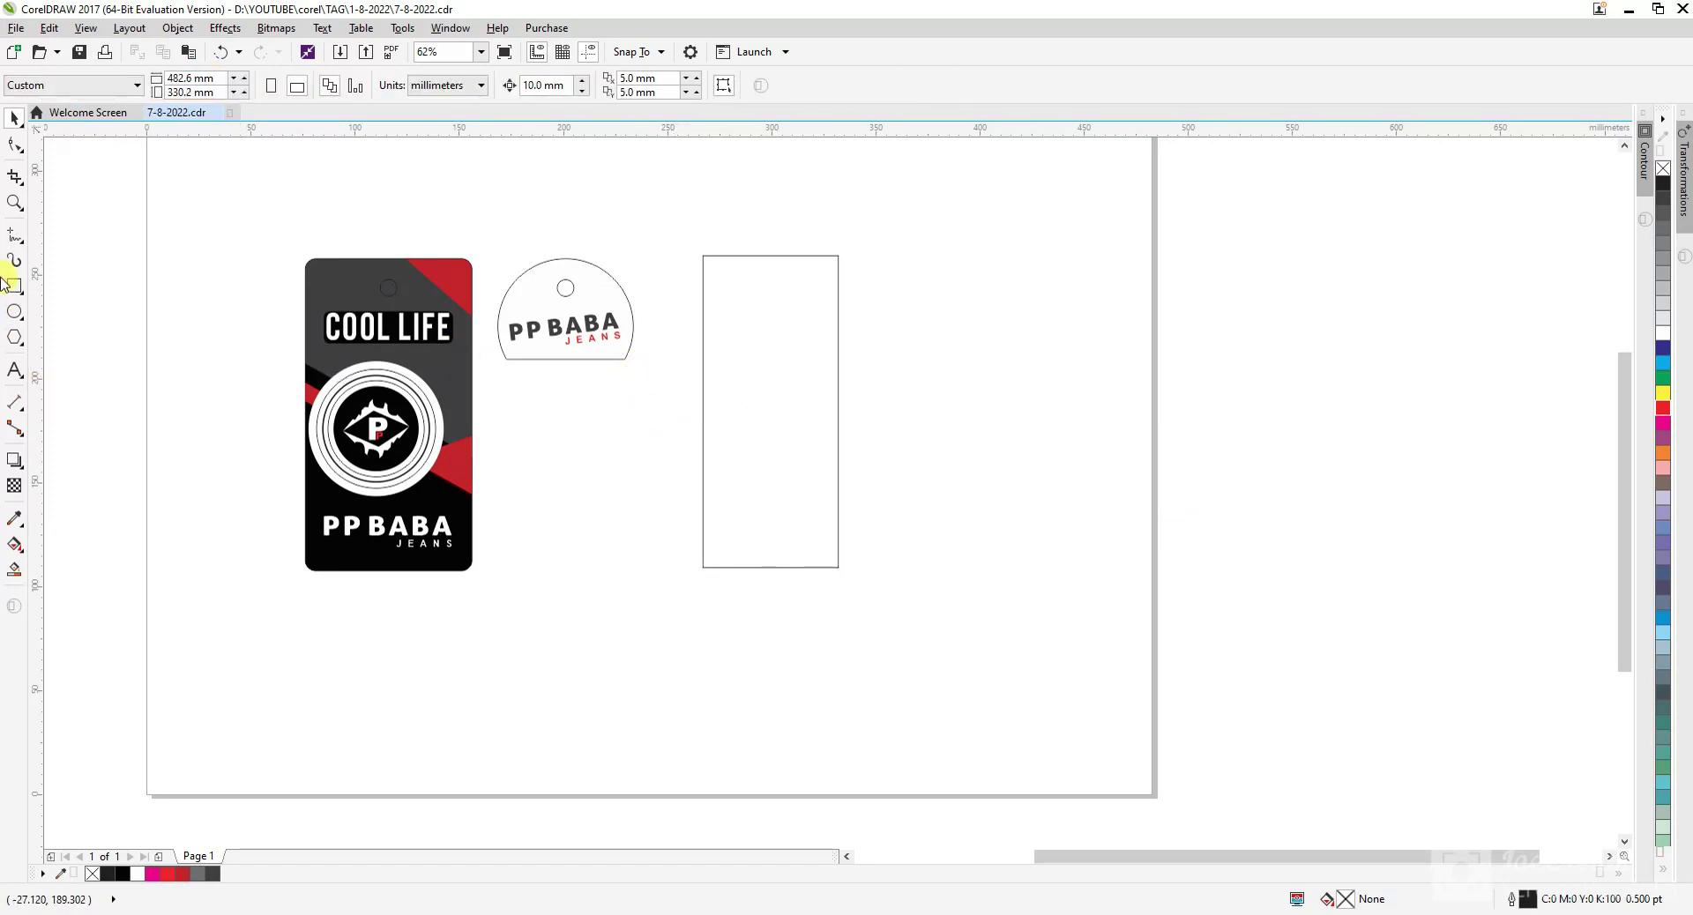
# - Draw an ellipse over the blank rectangle's bottom edge, about 55 × 27 mm overall, and rotate it by about 12.8°
pyautogui.click(15, 313)
pyautogui.moveTo(717, 536); pyautogui.dragTo(768, 596)
pyautogui.press('space')
pyautogui.scroll(1, 759, 569)
pyautogui.click(822, 596)
pyautogui.moveTo(948, 634); pyautogui.dragTo(955, 600)
pyautogui.click(911, 612)
pyautogui.moveTo(850, 594); pyautogui.dragTo(851, 584)
pyautogui.click(850, 584)
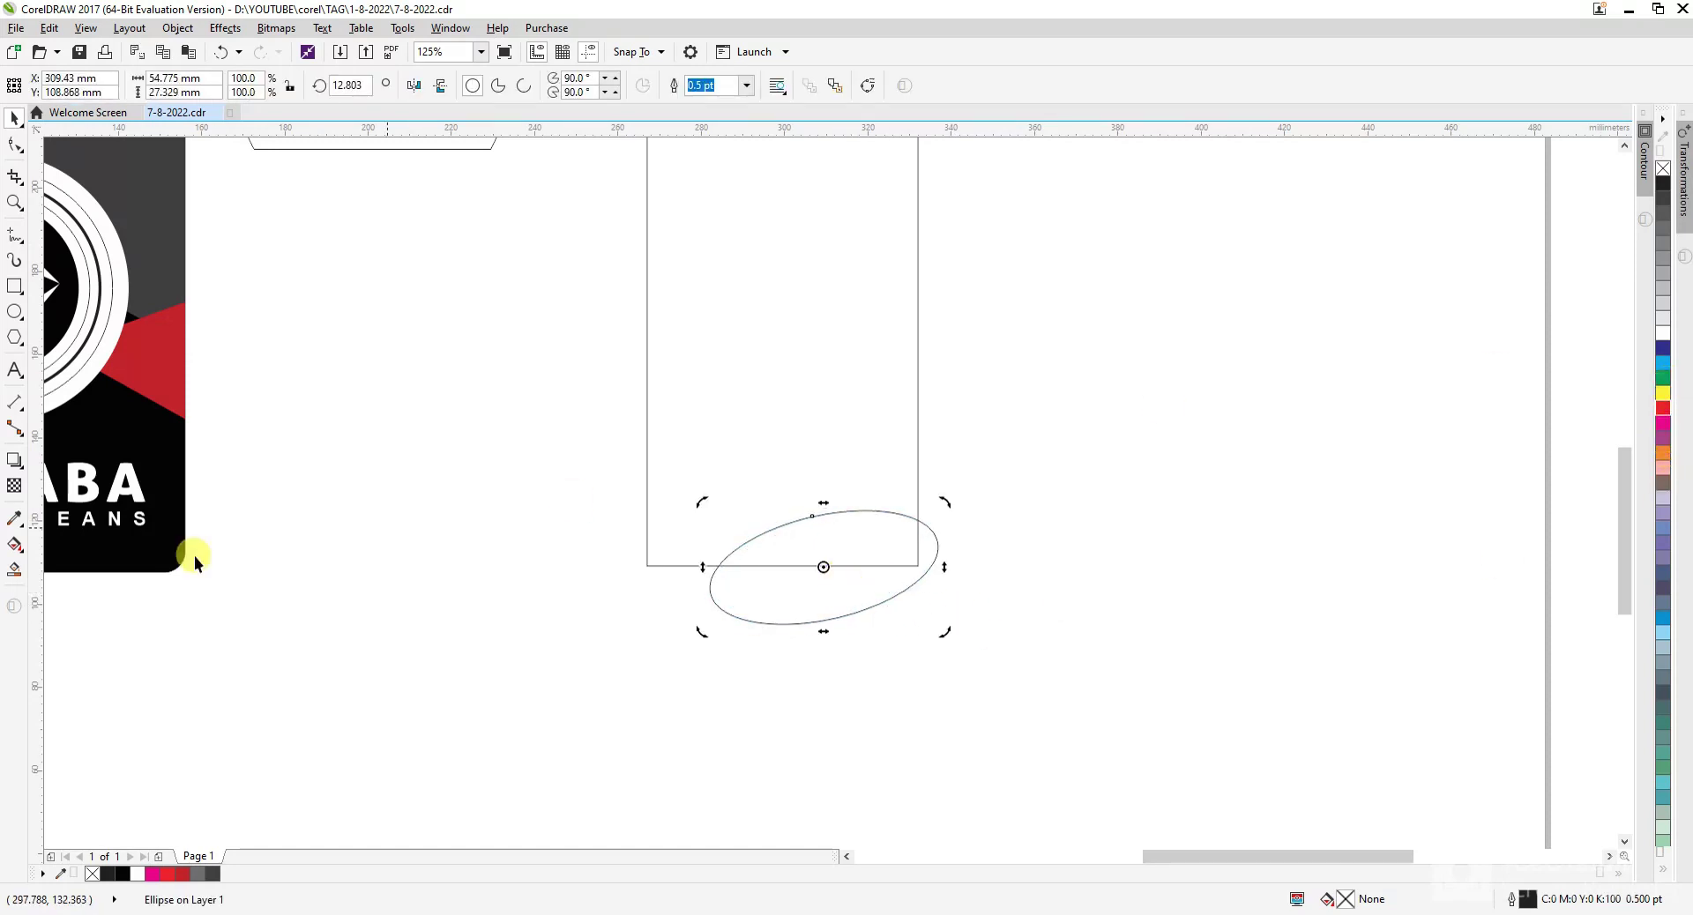
# - Fill the tilted ellipse with orange and remove its outline
pyautogui.moveTo(1663, 427); pyautogui.dragTo(938, 562)
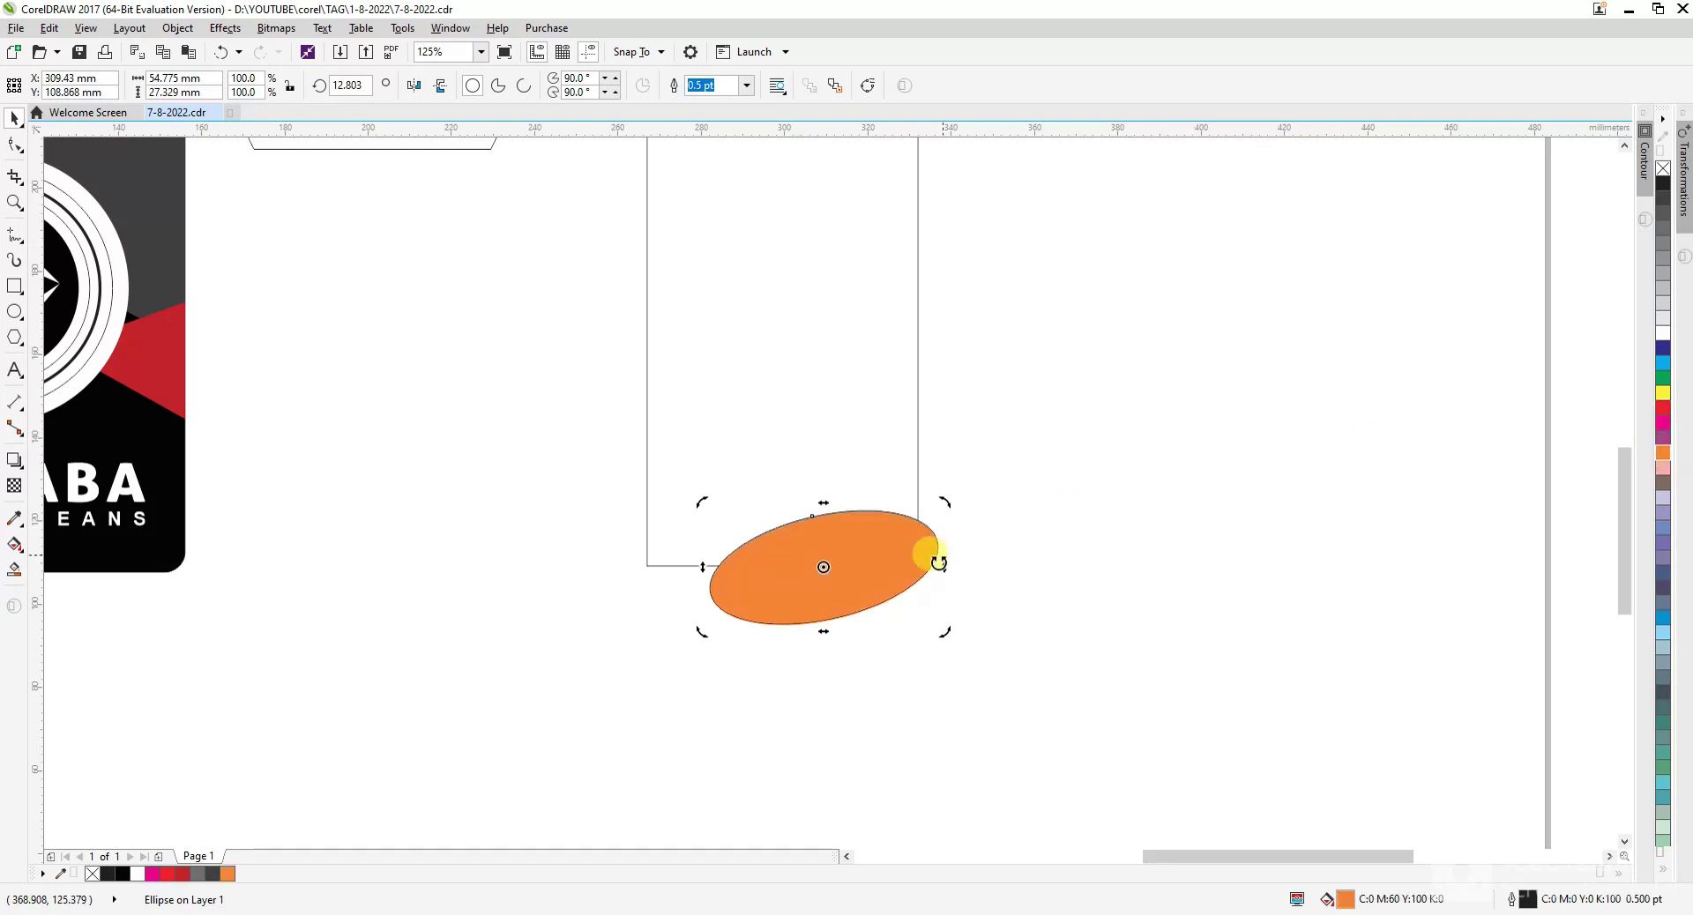
pyautogui.click(695, 554)
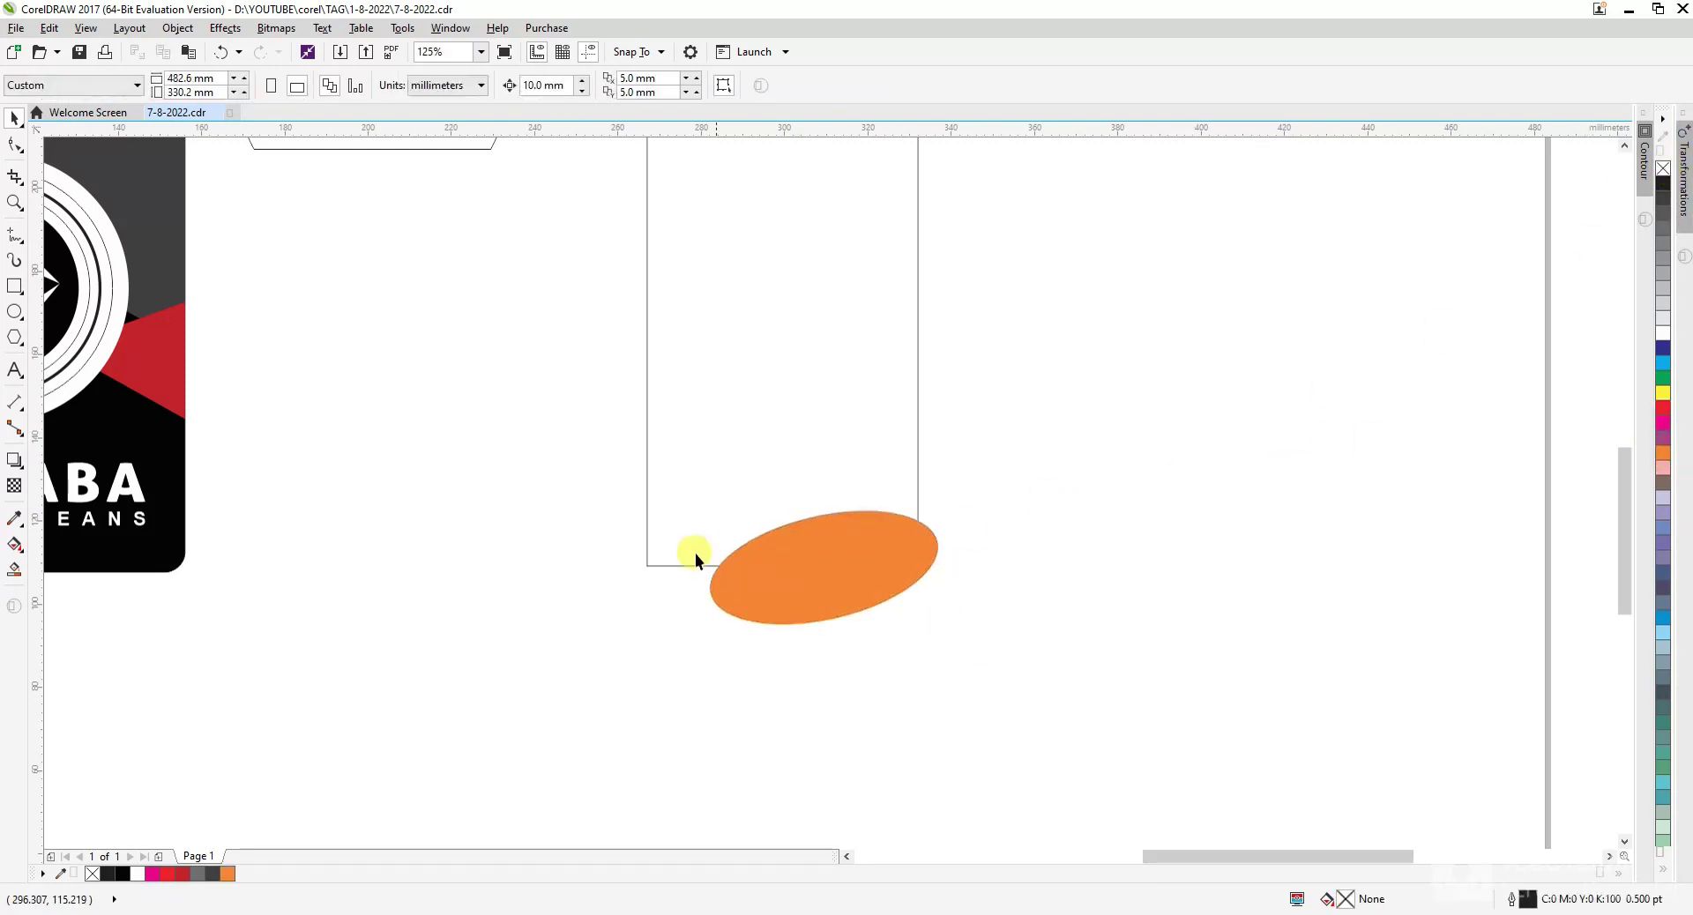
pyautogui.click(771, 589)
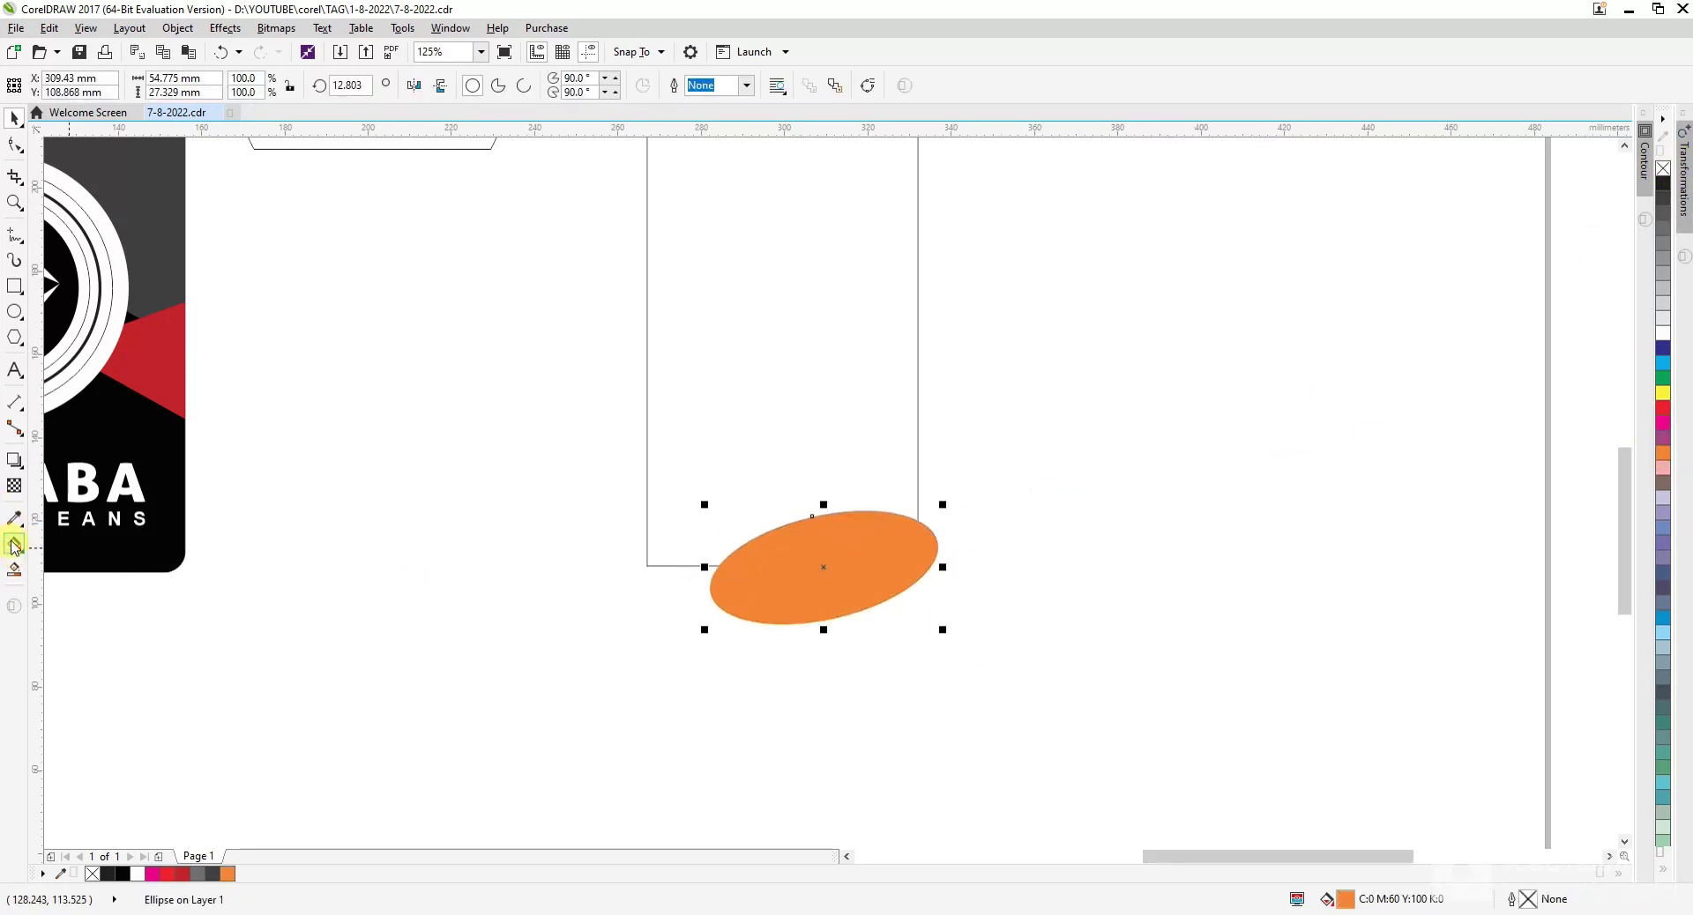
# - Apply a linear fountain fill to the ellipse, fading from orange at its upper edge to white at its lower edge
pyautogui.click(13, 545)
pyautogui.click(894, 586)
pyautogui.moveTo(812, 517); pyautogui.dragTo(850, 613)
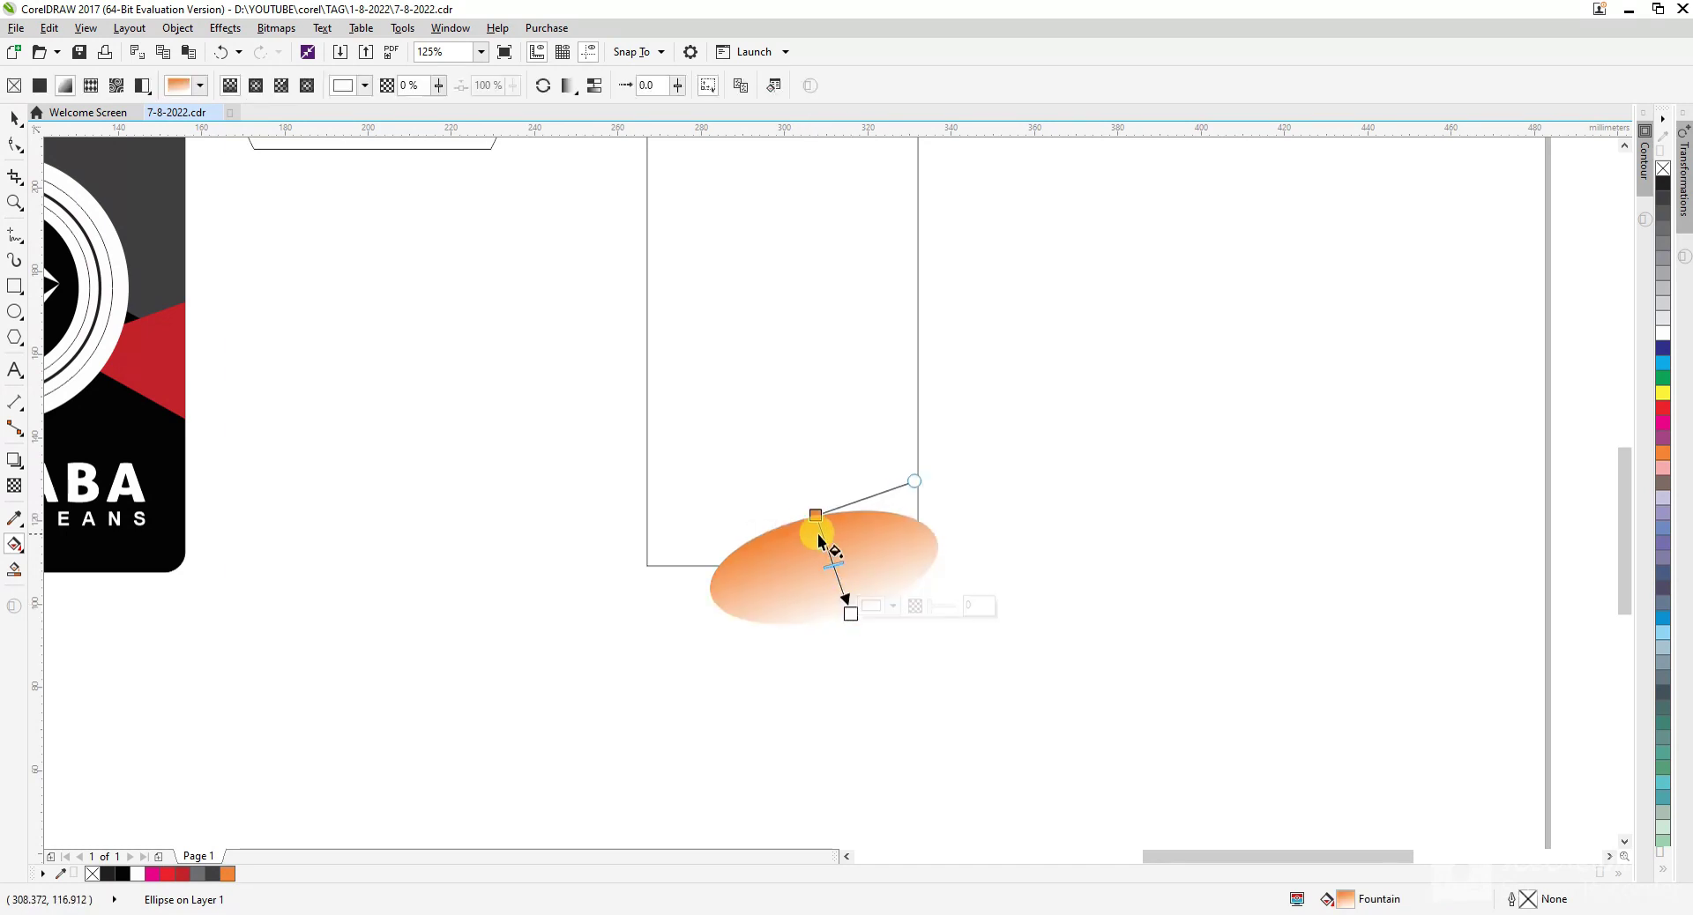
pyautogui.click(1016, 533)
# - PowerClip the gradient ellipse inside the 65 × 150 mm rectangle
pyautogui.click(845, 545)
pyautogui.rightClick(842, 544)
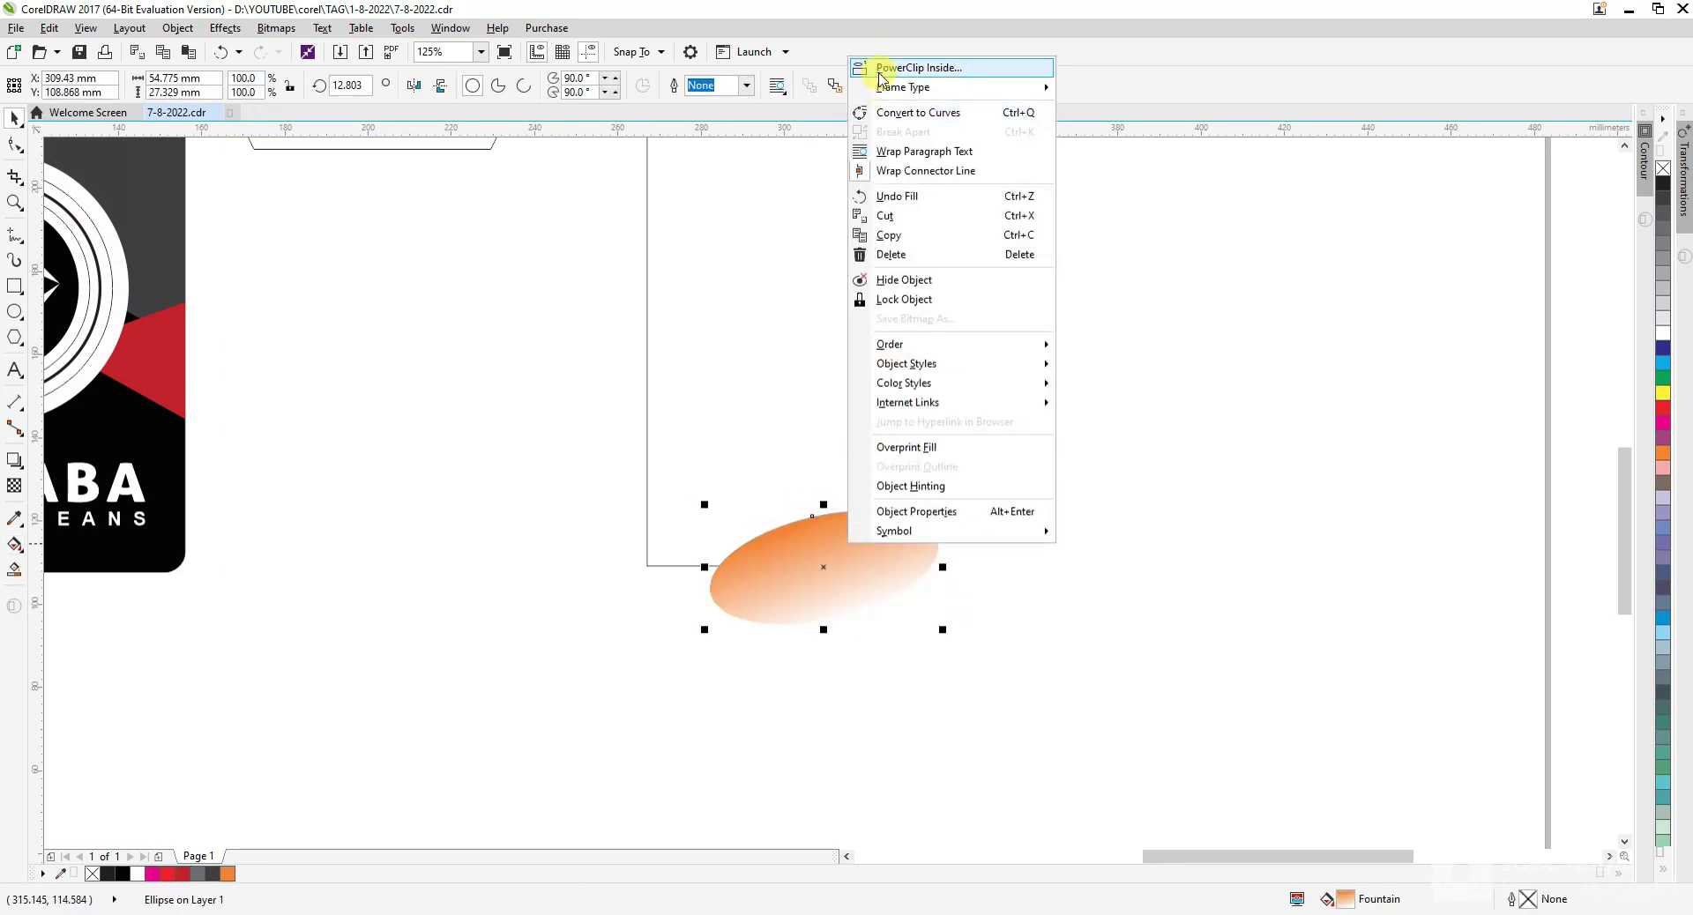
pyautogui.click(877, 65)
pyautogui.click(798, 459)
pyautogui.press('F3')
pyautogui.click(1034, 636)
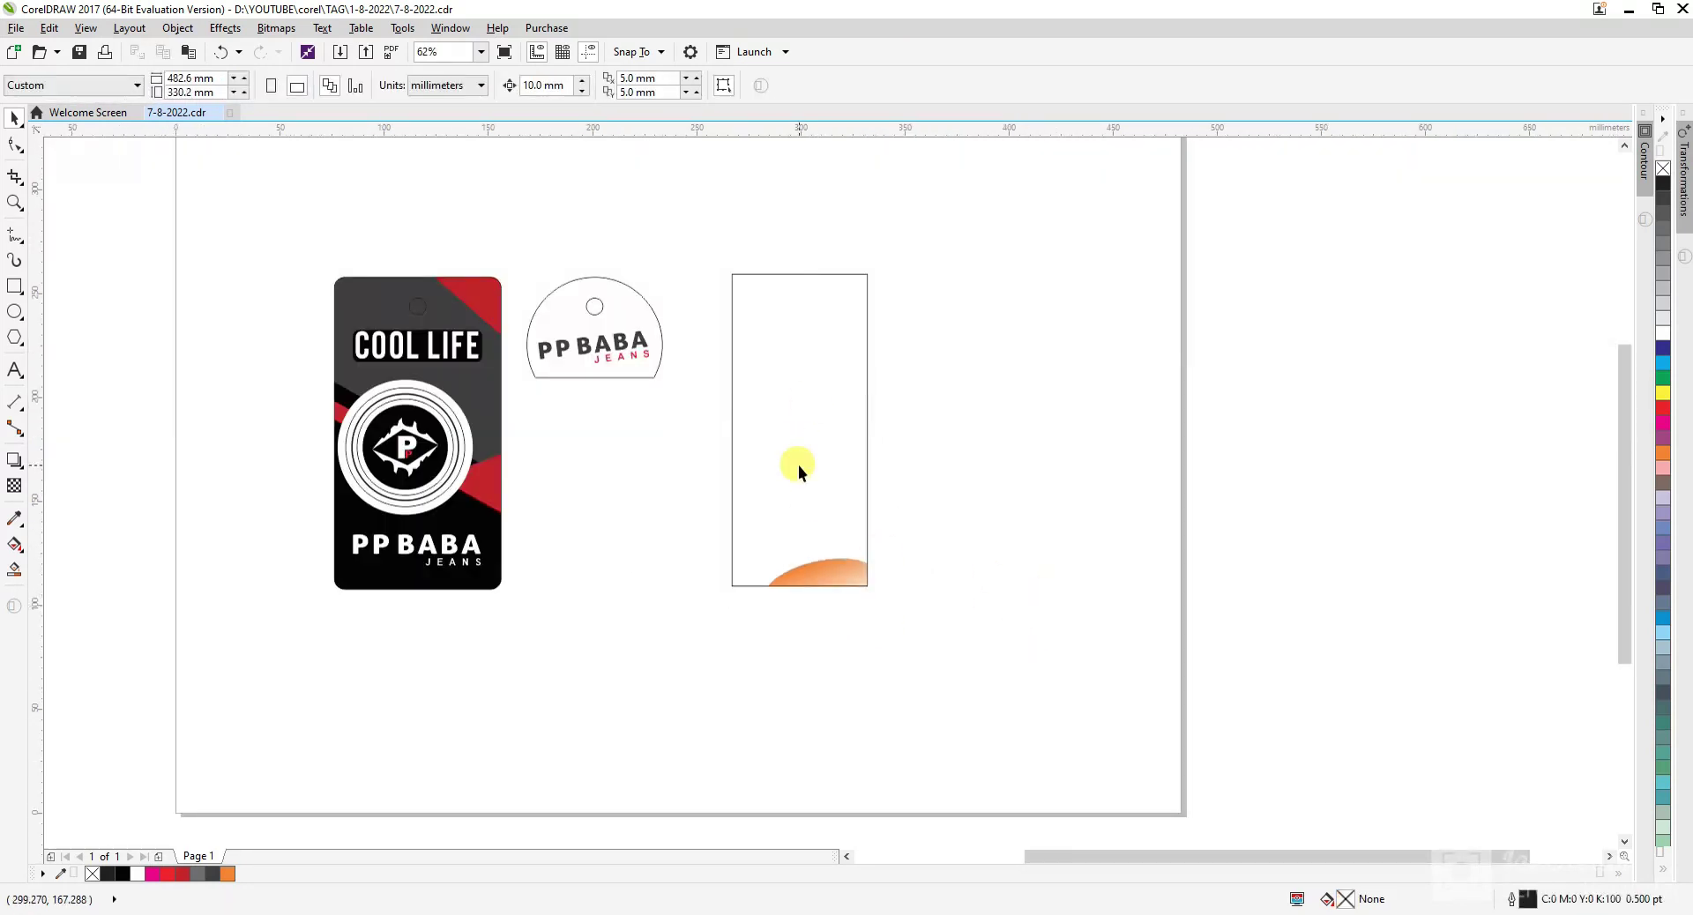
pyautogui.click(803, 474)
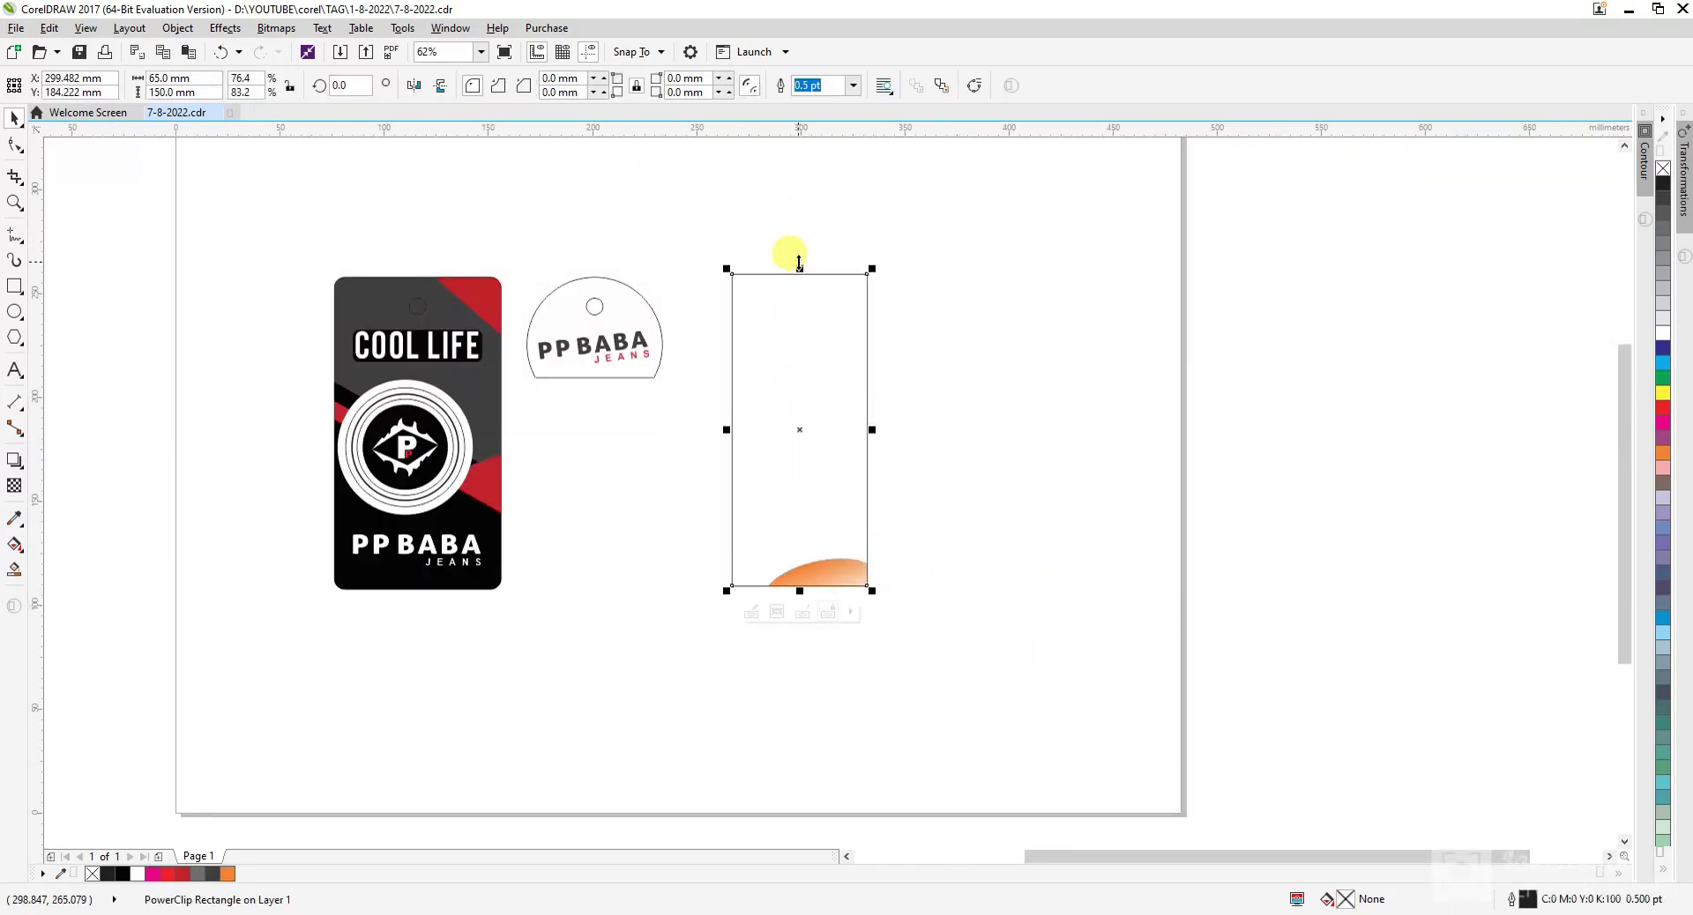
pyautogui.moveTo(800, 270); pyautogui.dragTo(802, 407)
pyautogui.hotkey('ctrl', 'z')
pyautogui.click(1042, 470)
# - Duplicate the rectangle at 75 mm height over its lower half, then empty the copy's PowerClip and set its frame type to None
pyautogui.click(778, 275)
pyautogui.moveTo(800, 274); pyautogui.dragTo(803, 422)
pyautogui.doubleClick(797, 507)
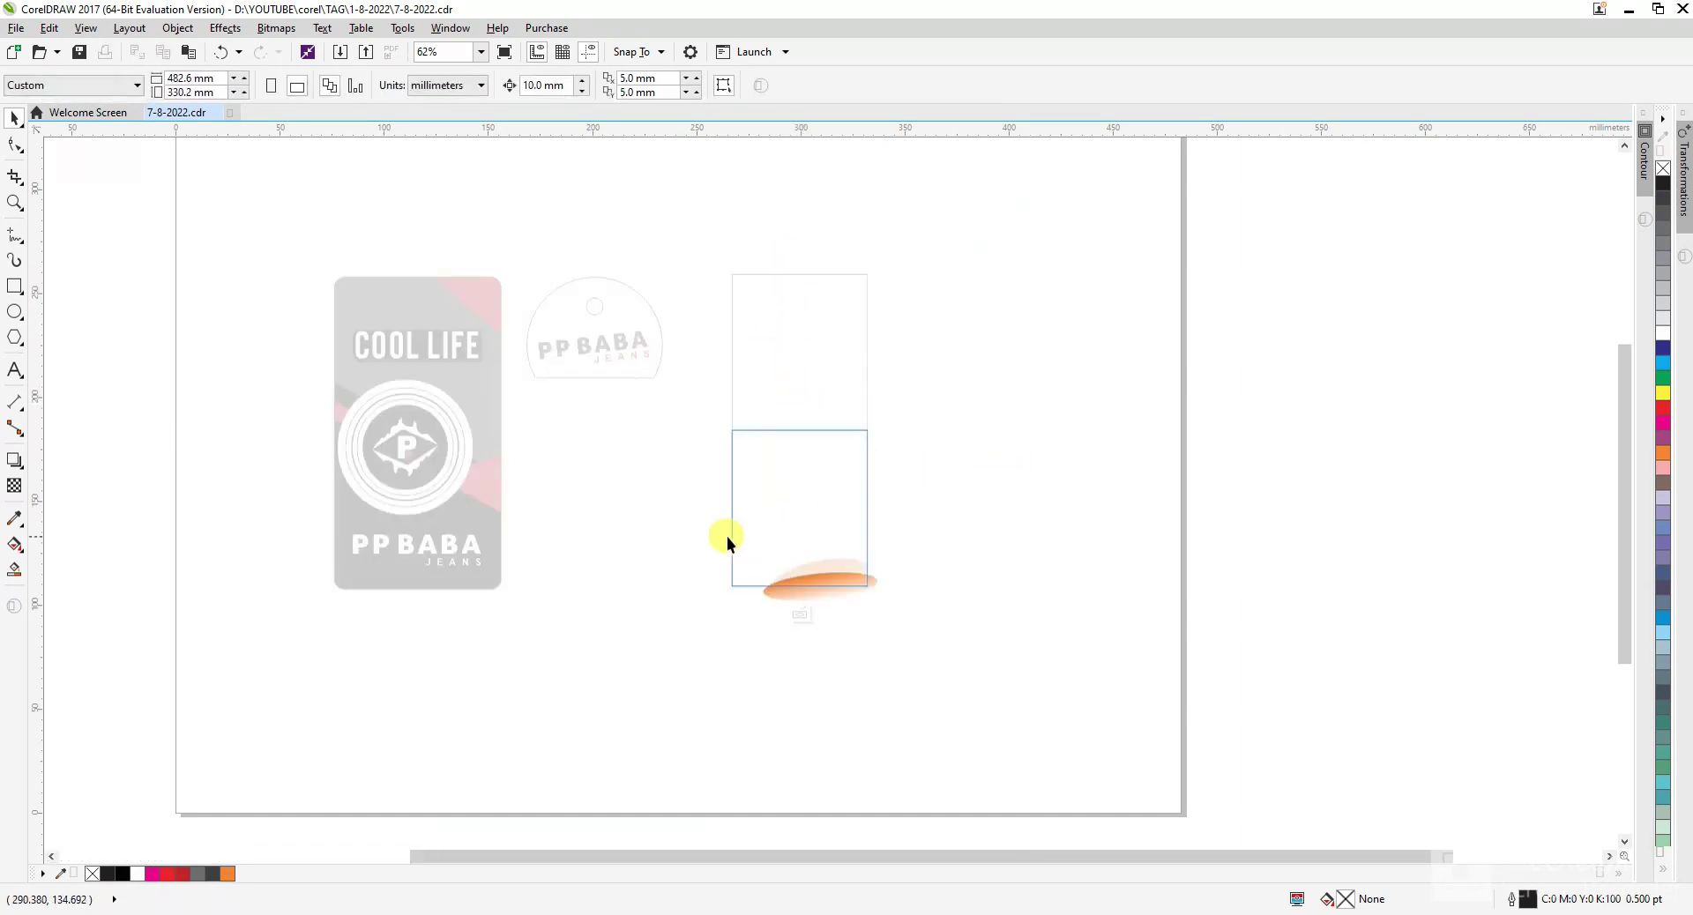
pyautogui.moveTo(726, 536); pyautogui.dragTo(1055, 660)
pyautogui.click(1056, 658)
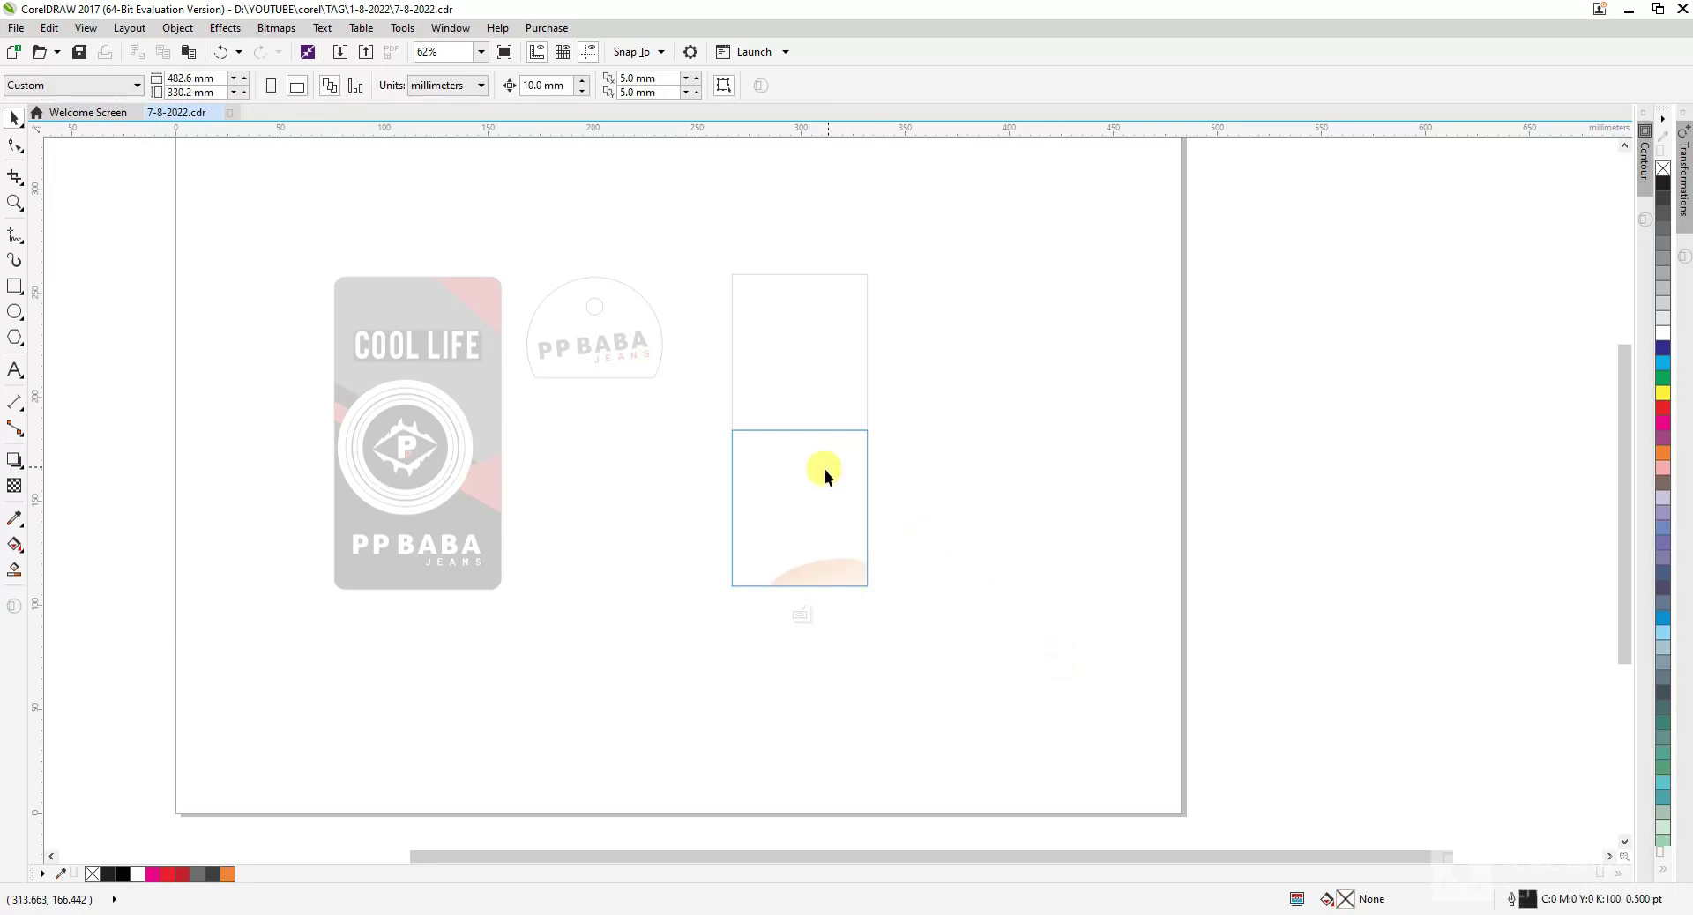
pyautogui.keyDown('ctrl'); pyautogui.click(947, 507); pyautogui.keyUp('ctrl')
pyautogui.rightClick(797, 488)
pyautogui.moveTo(945, 382)
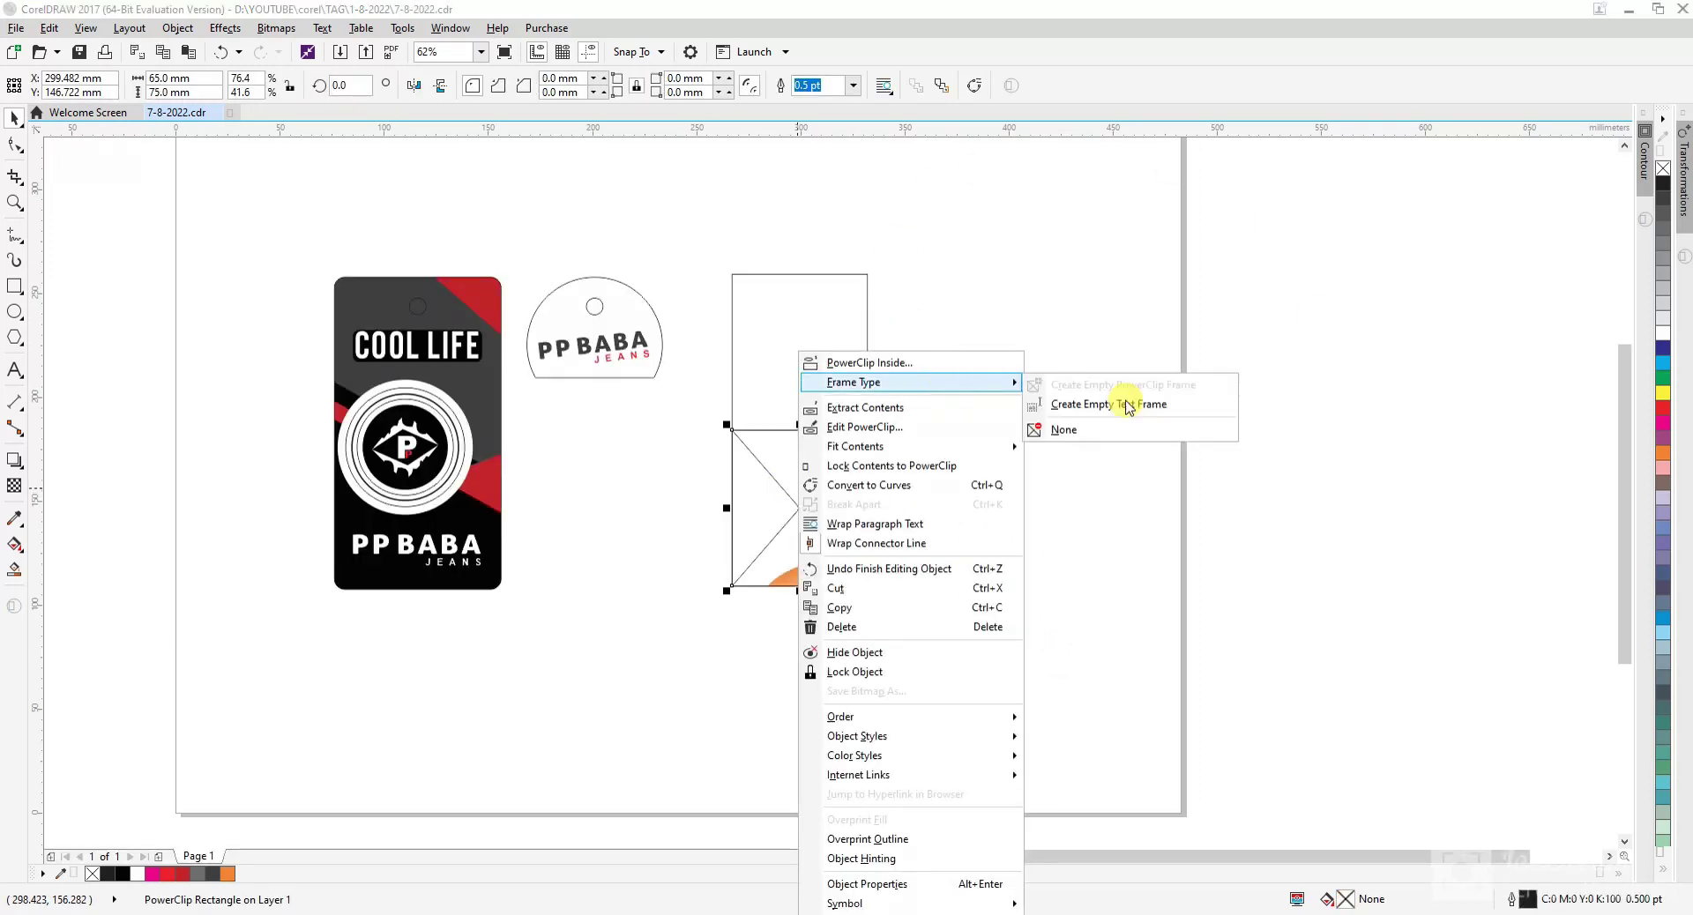
pyautogui.click(1098, 431)
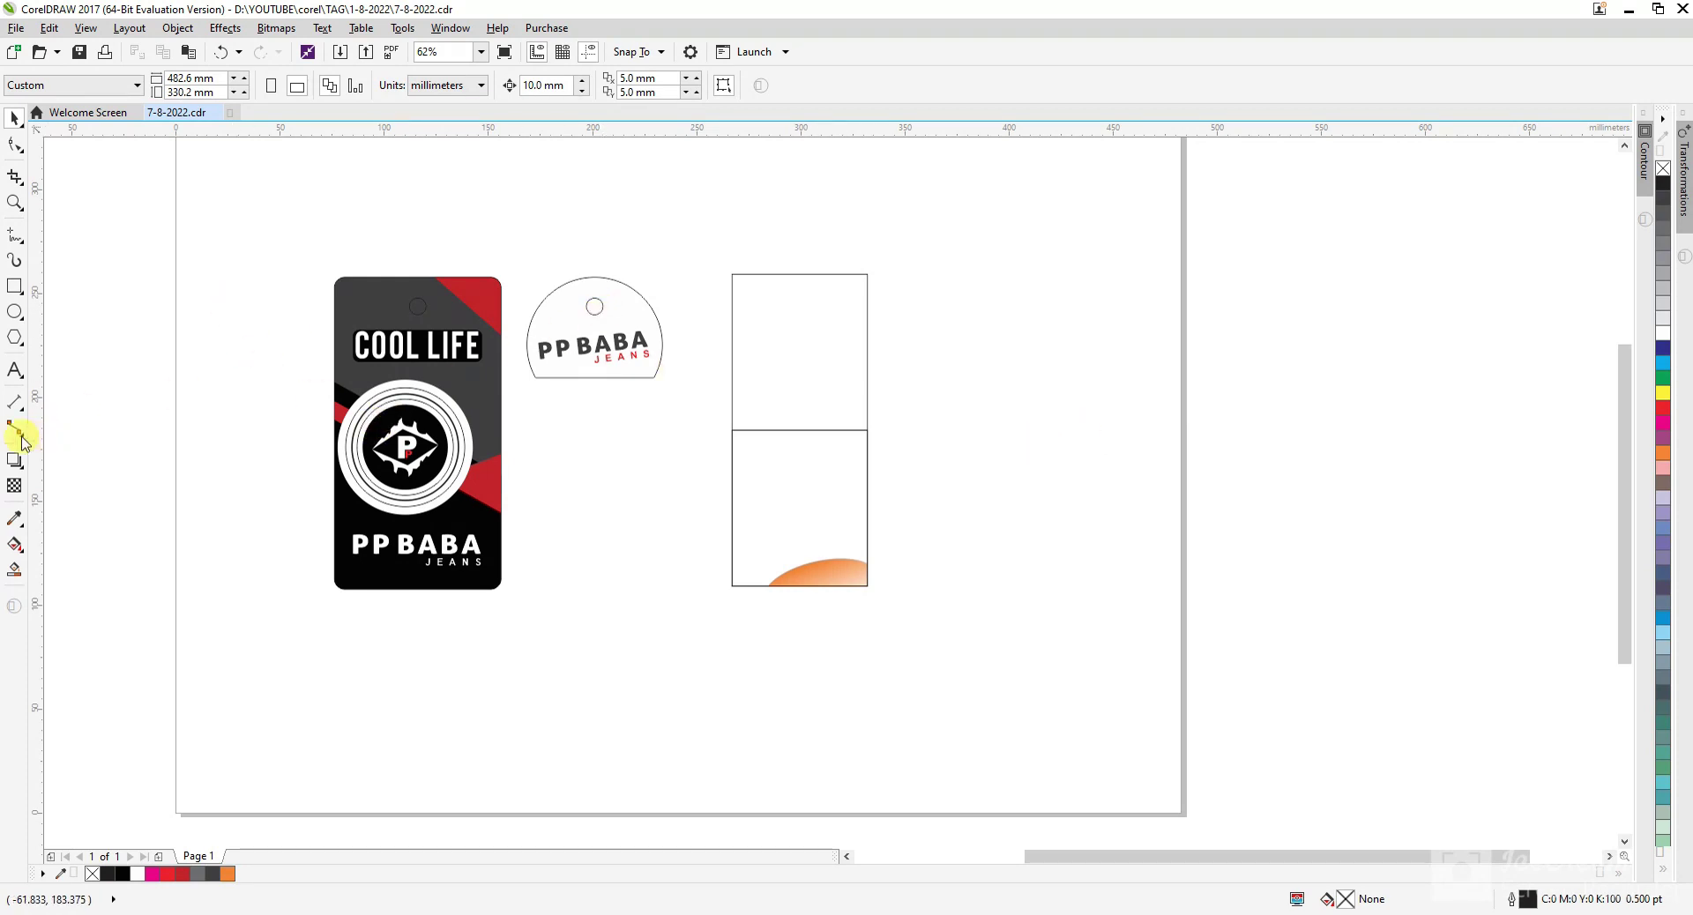
# - Draw a circle across the line that divides the tall rectangle in half
pyautogui.click(15, 312)
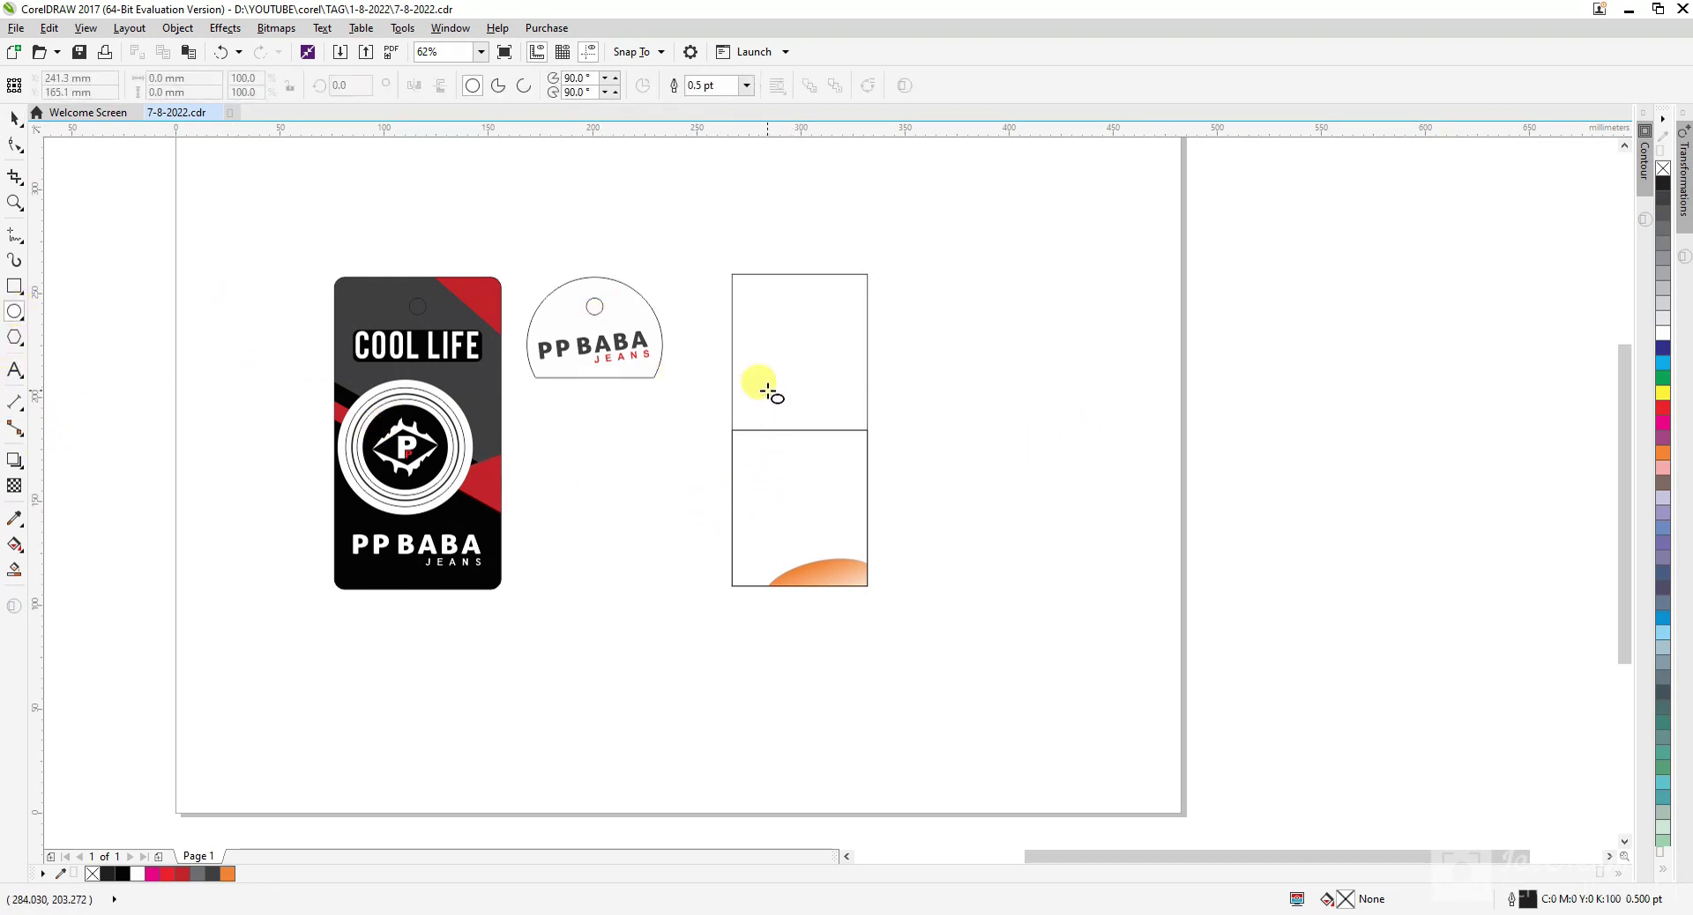
pyautogui.moveTo(762, 386); pyautogui.dragTo(848, 485)
pyautogui.keyDown('shift'); pyautogui.click(844, 513); pyautogui.keyUp('shift')
pyautogui.click(1022, 497)
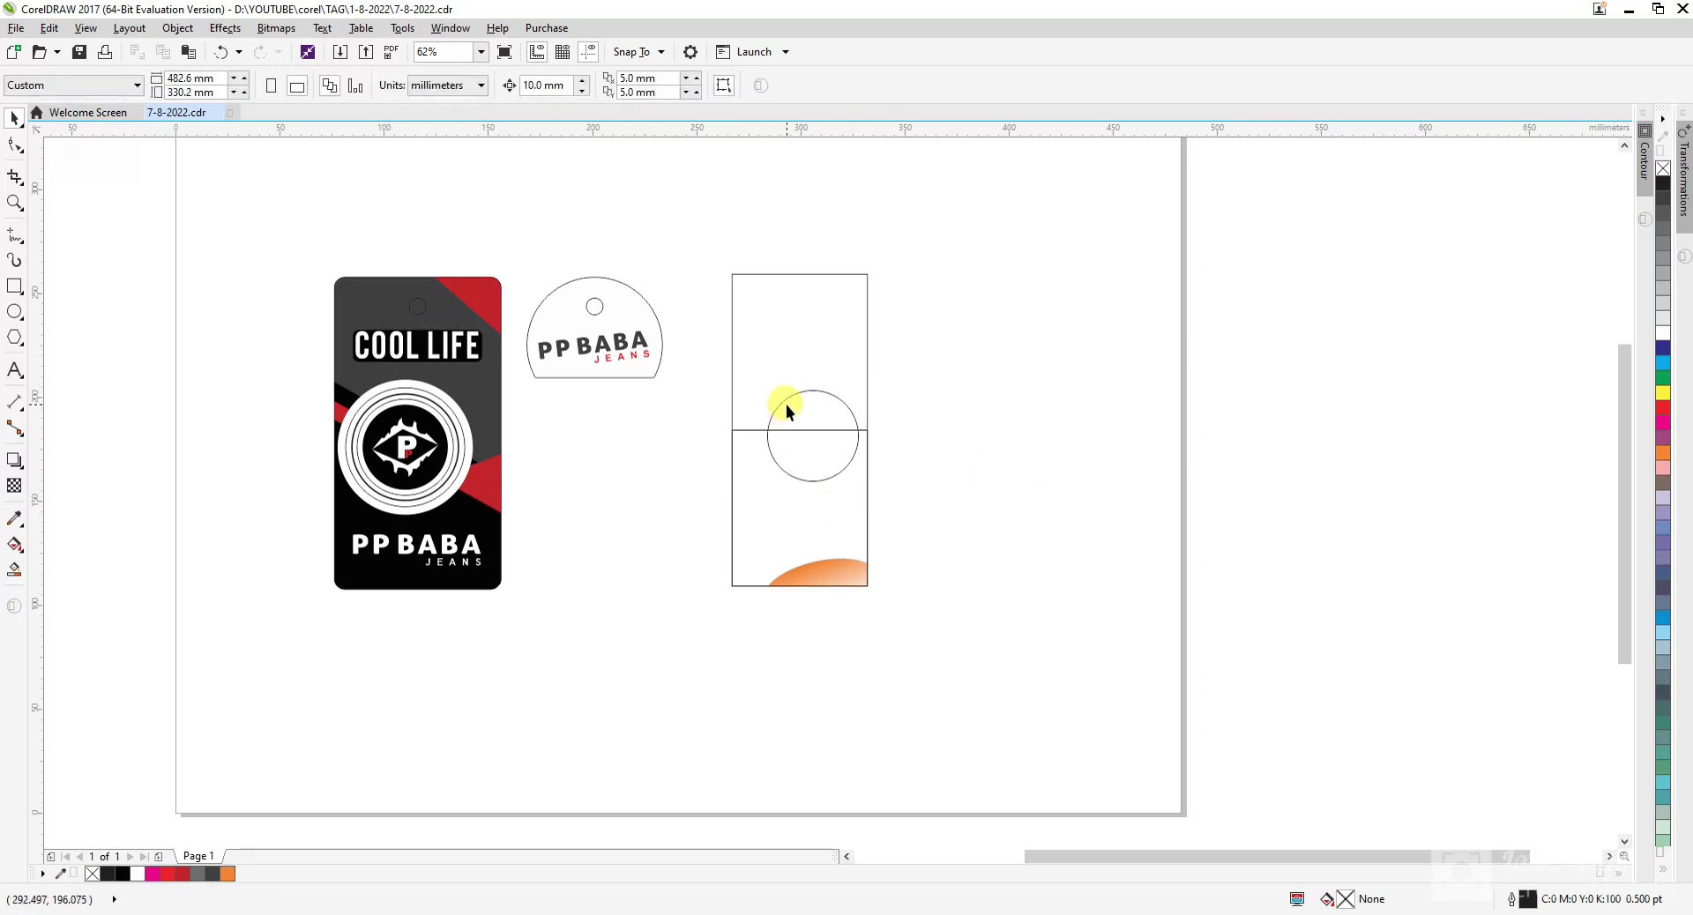
# - Centre the circle horizontally and vertically on the full-height rectangle
pyautogui.click(786, 404)
pyautogui.keyDown('shift'); pyautogui.click(794, 336); pyautogui.keyUp('shift')
pyautogui.press('c')
pyautogui.press('e')
pyautogui.click(954, 381)
# - Enlarge the circle from its centre to a diameter of about 49.5 mm
pyautogui.scroll(1, 798, 420)
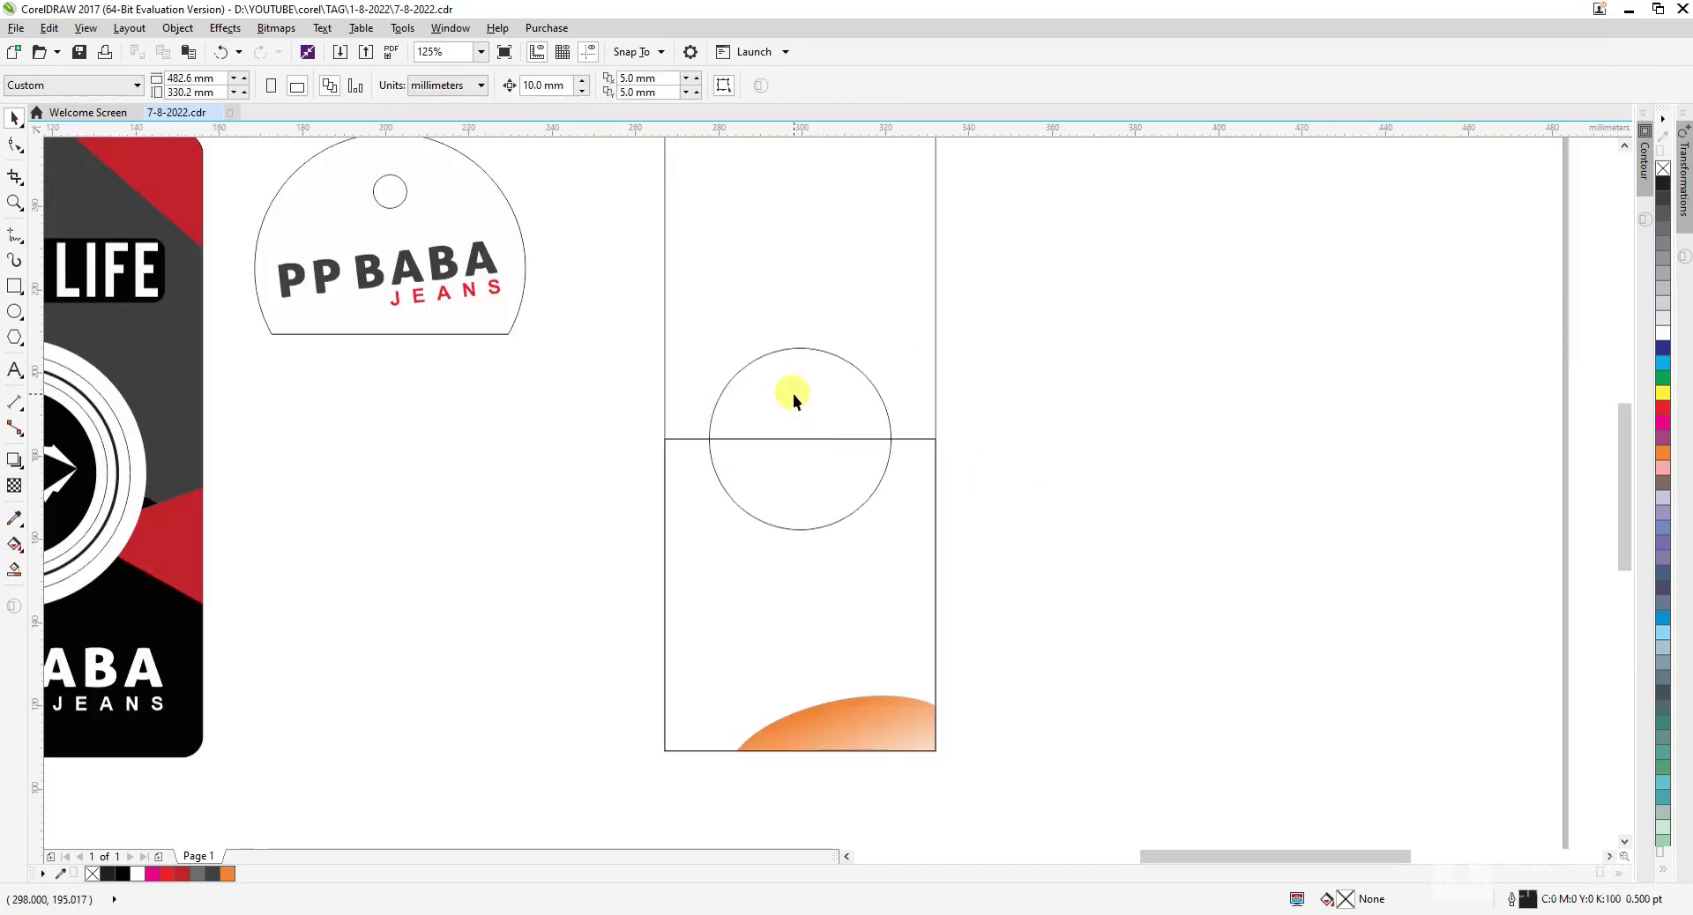
pyautogui.click(792, 393)
pyautogui.moveTo(896, 535); pyautogui.dragTo(910, 544)
pyautogui.click(1050, 558)
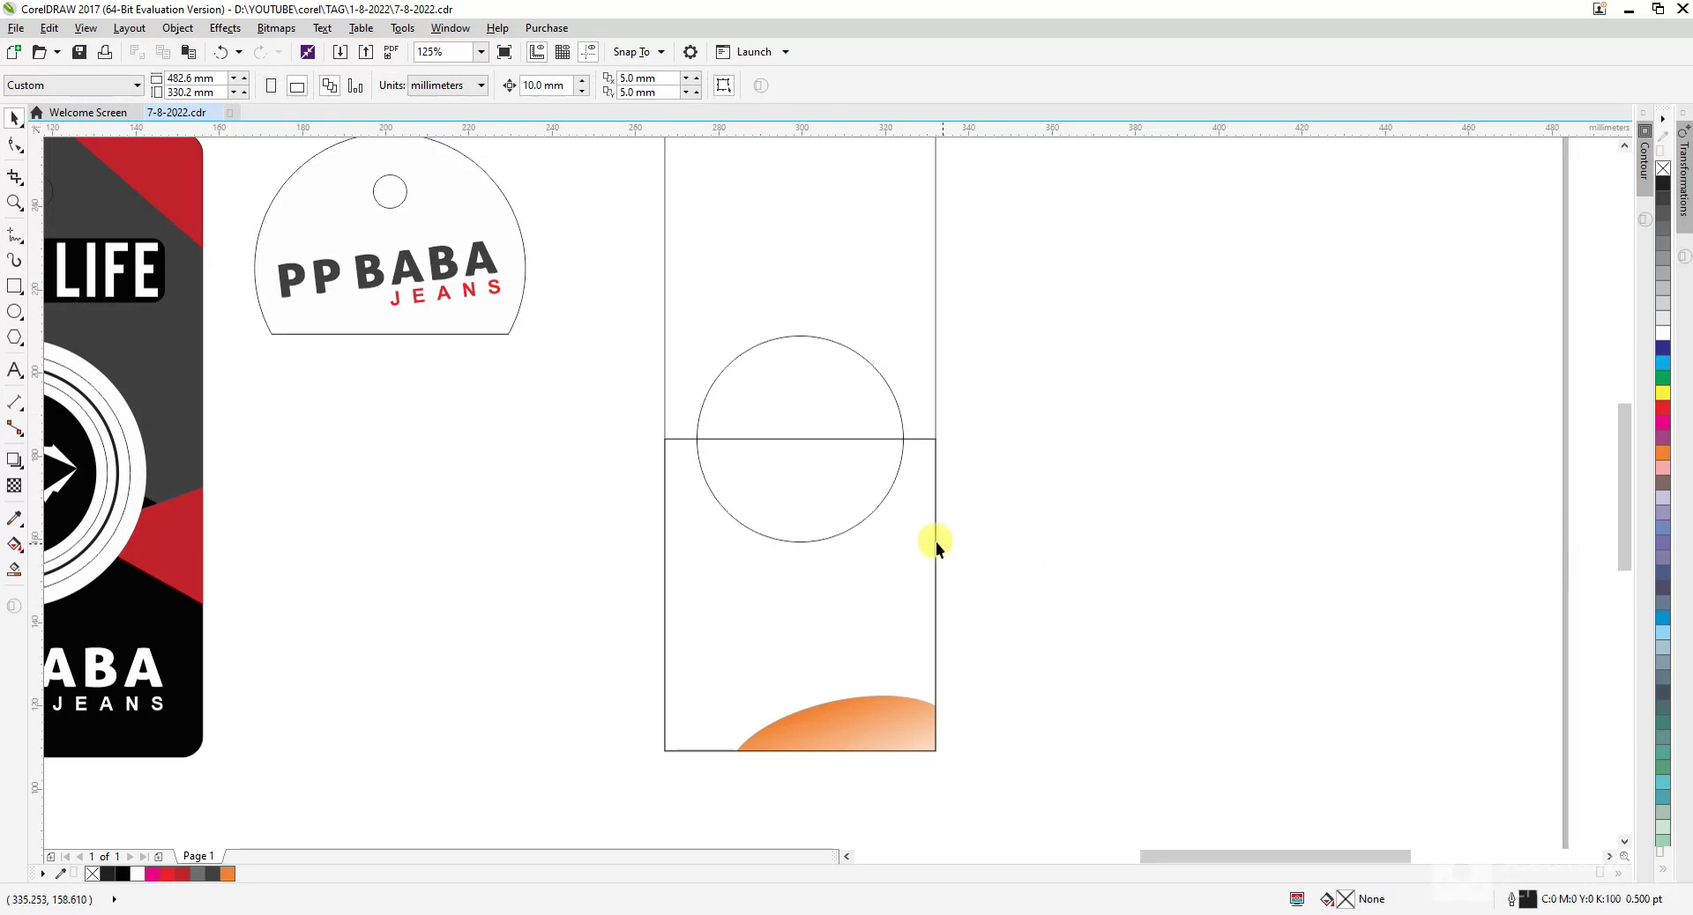
# - Make a slightly larger concentric copy of the circle, about 51.5 mm in diameter
pyautogui.click(836, 395)
pyautogui.scroll(6, 862, 506)
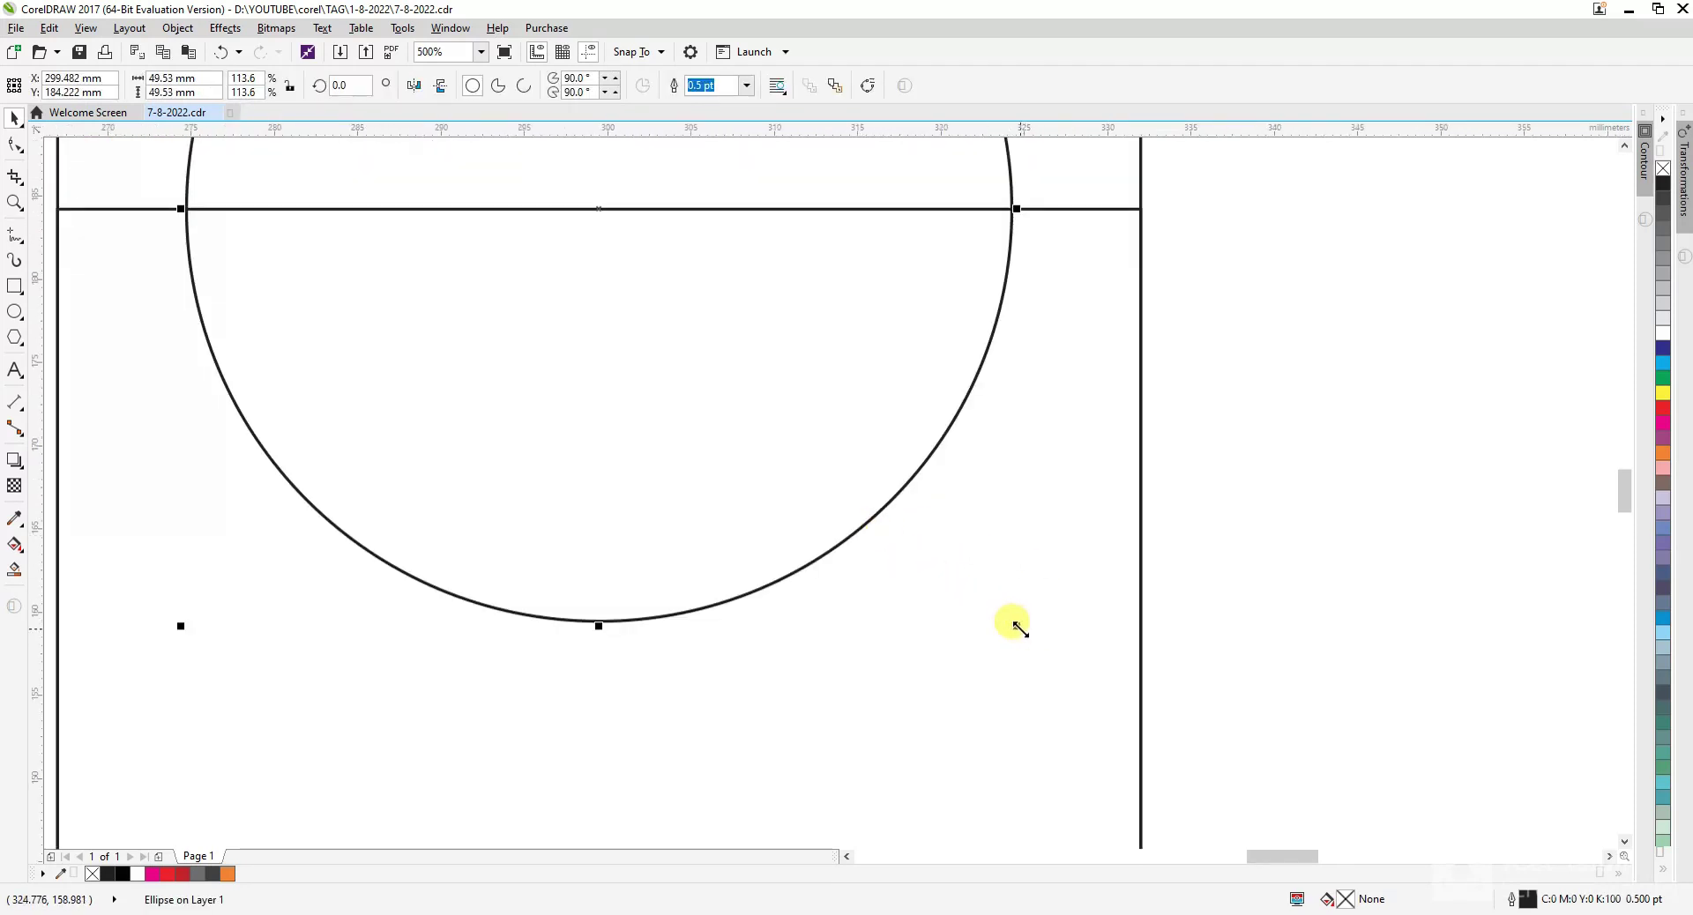
pyautogui.moveTo(1019, 627); pyautogui.dragTo(1033, 645)
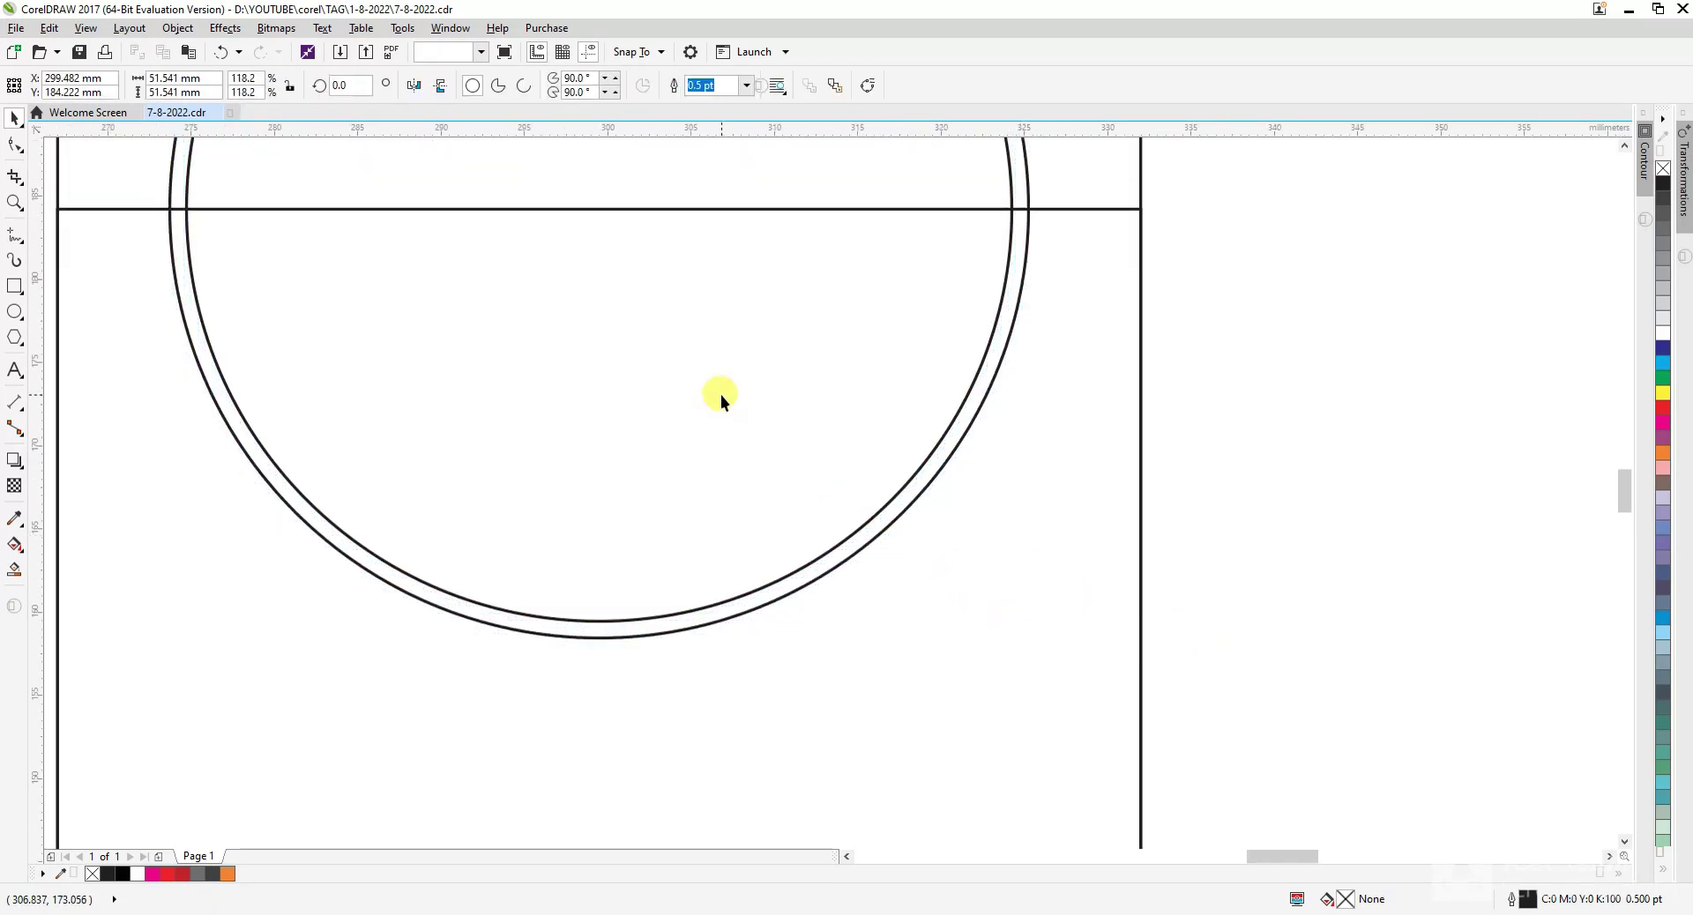
pyautogui.click(1667, 348)
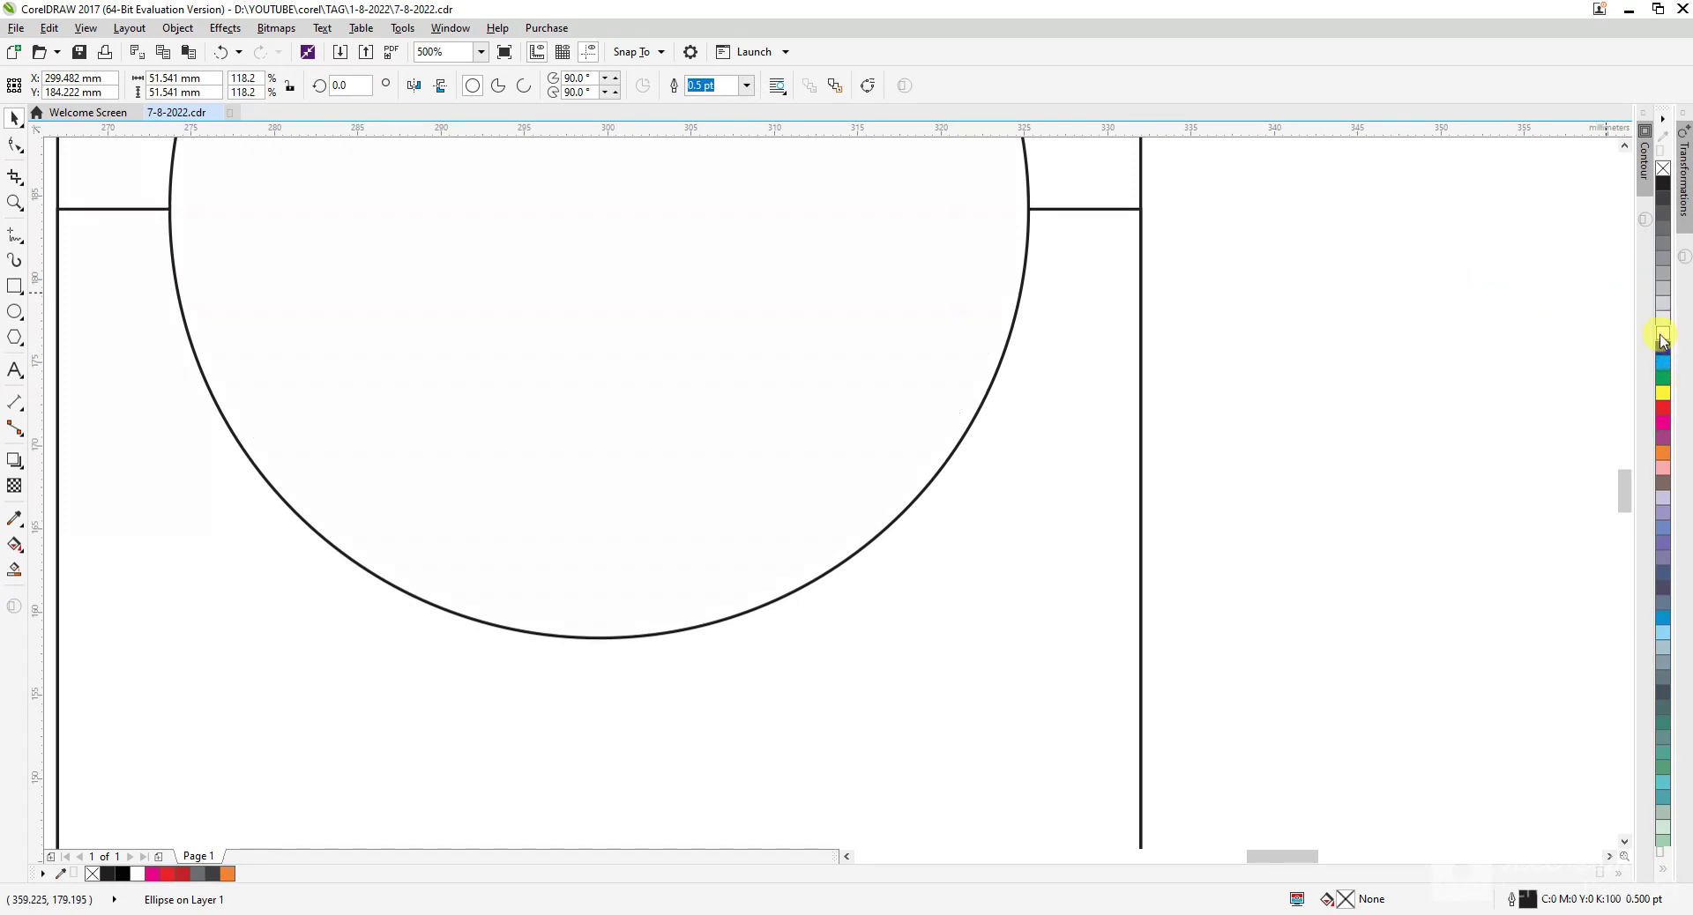
pyautogui.press('Escape')
pyautogui.hotkey('ctrl', 'z')
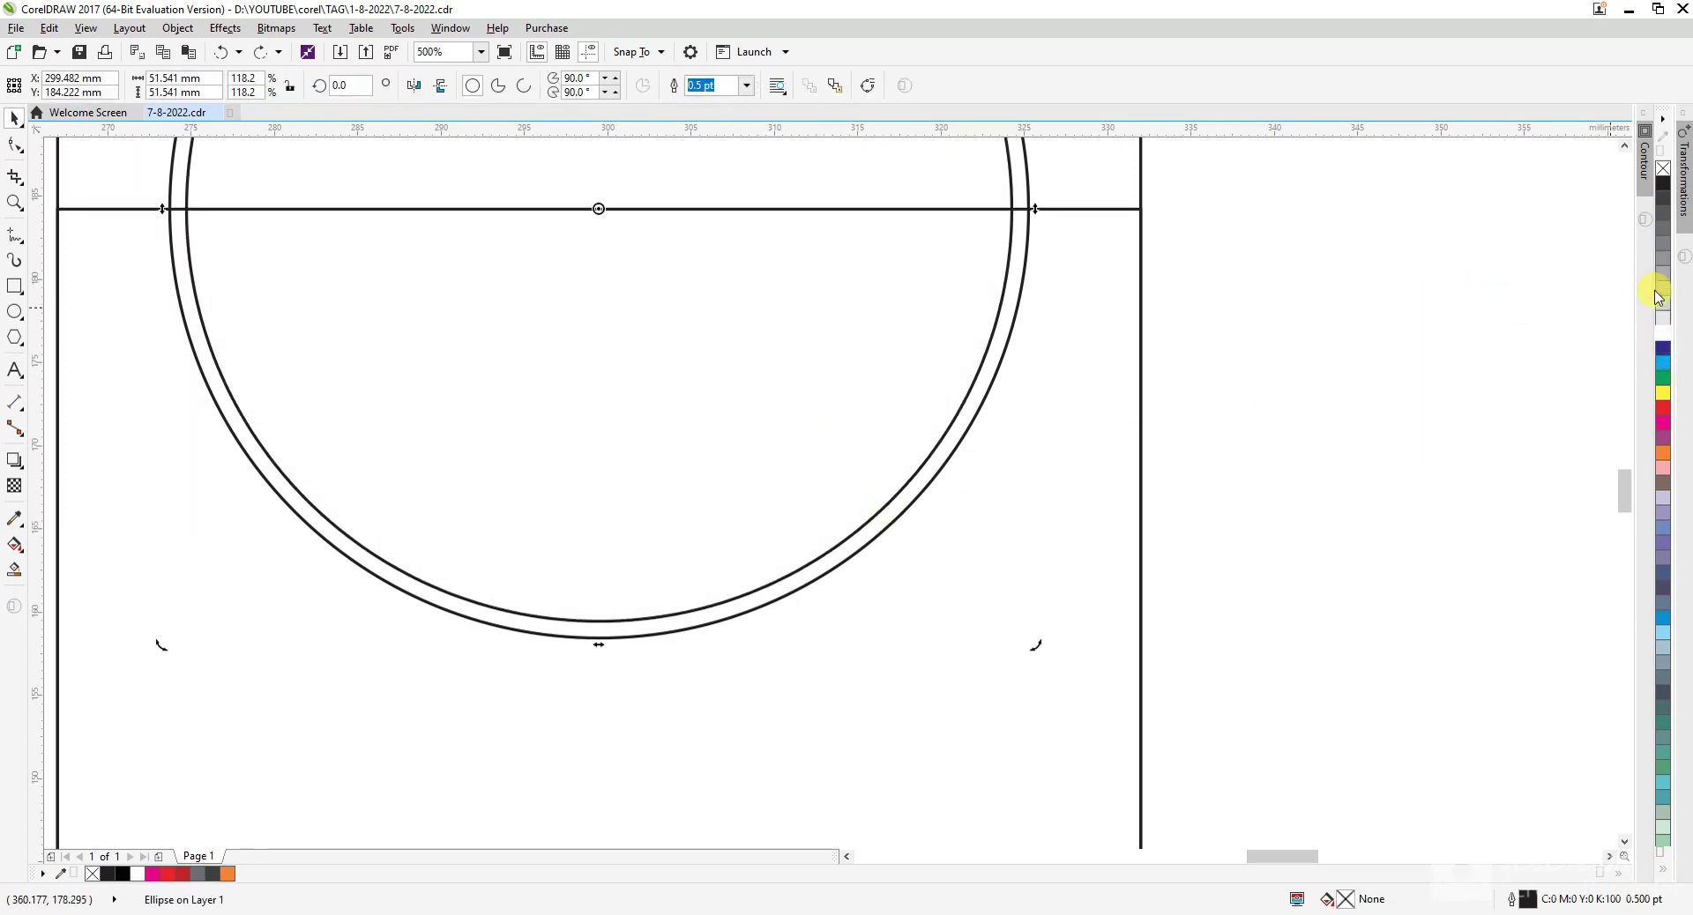
pyautogui.click(1667, 347)
pyautogui.hotkey('ctrl', 'z')
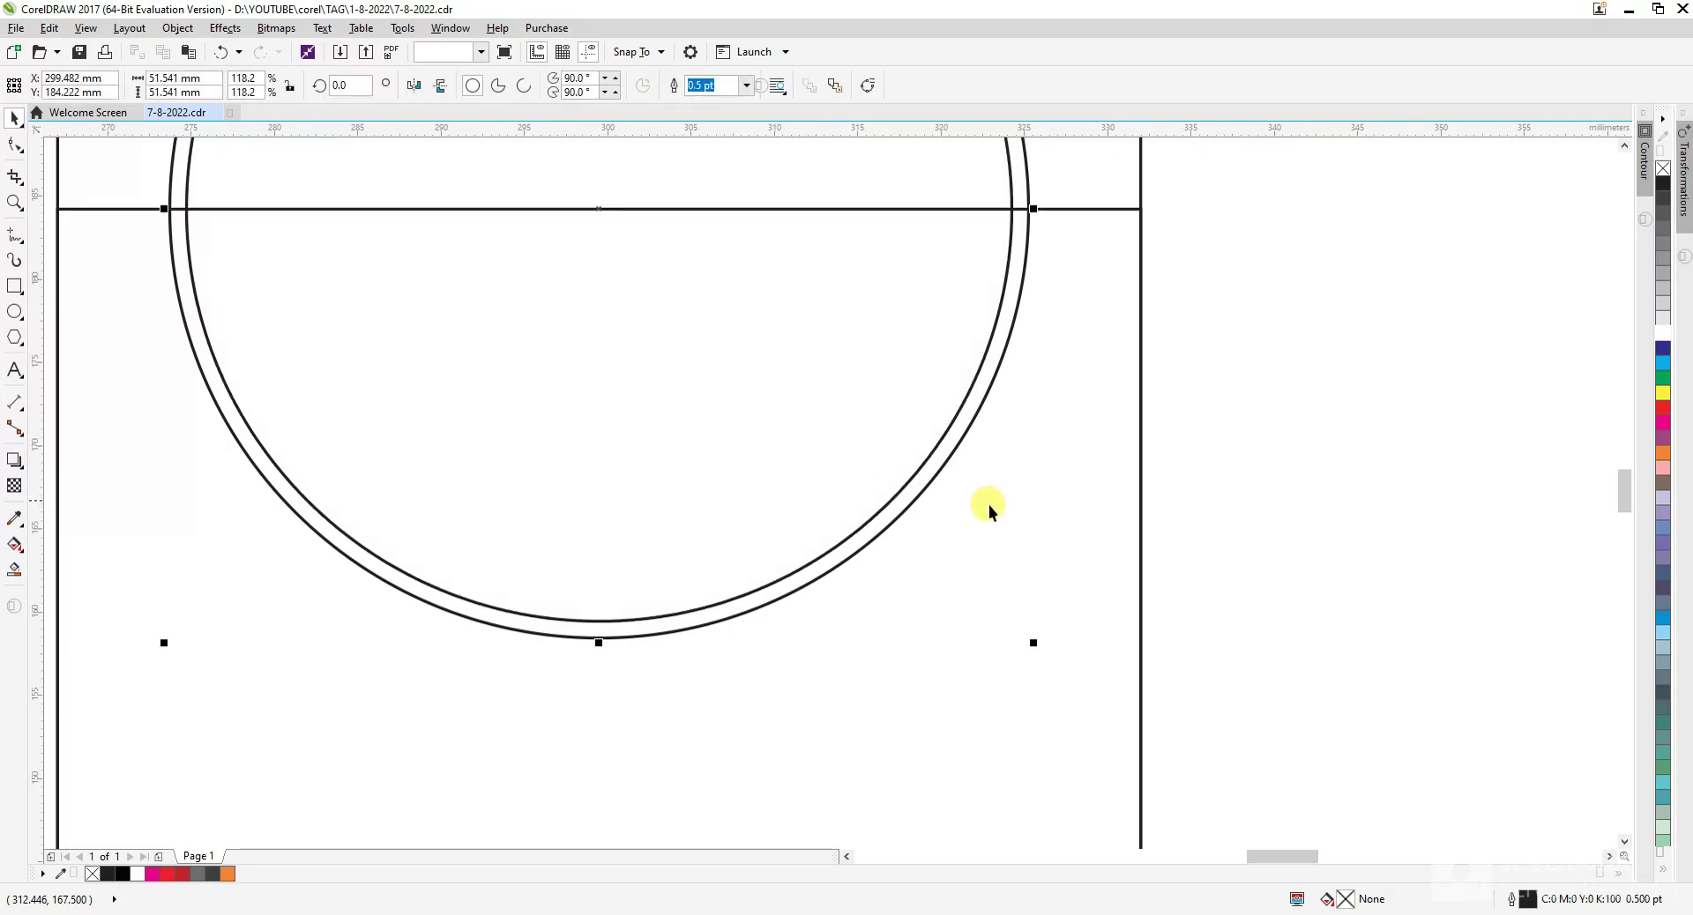
# - Bring the smaller inner circle in front of the larger outer circle
pyautogui.click(987, 504)
pyautogui.scroll(-1, 717, 601)
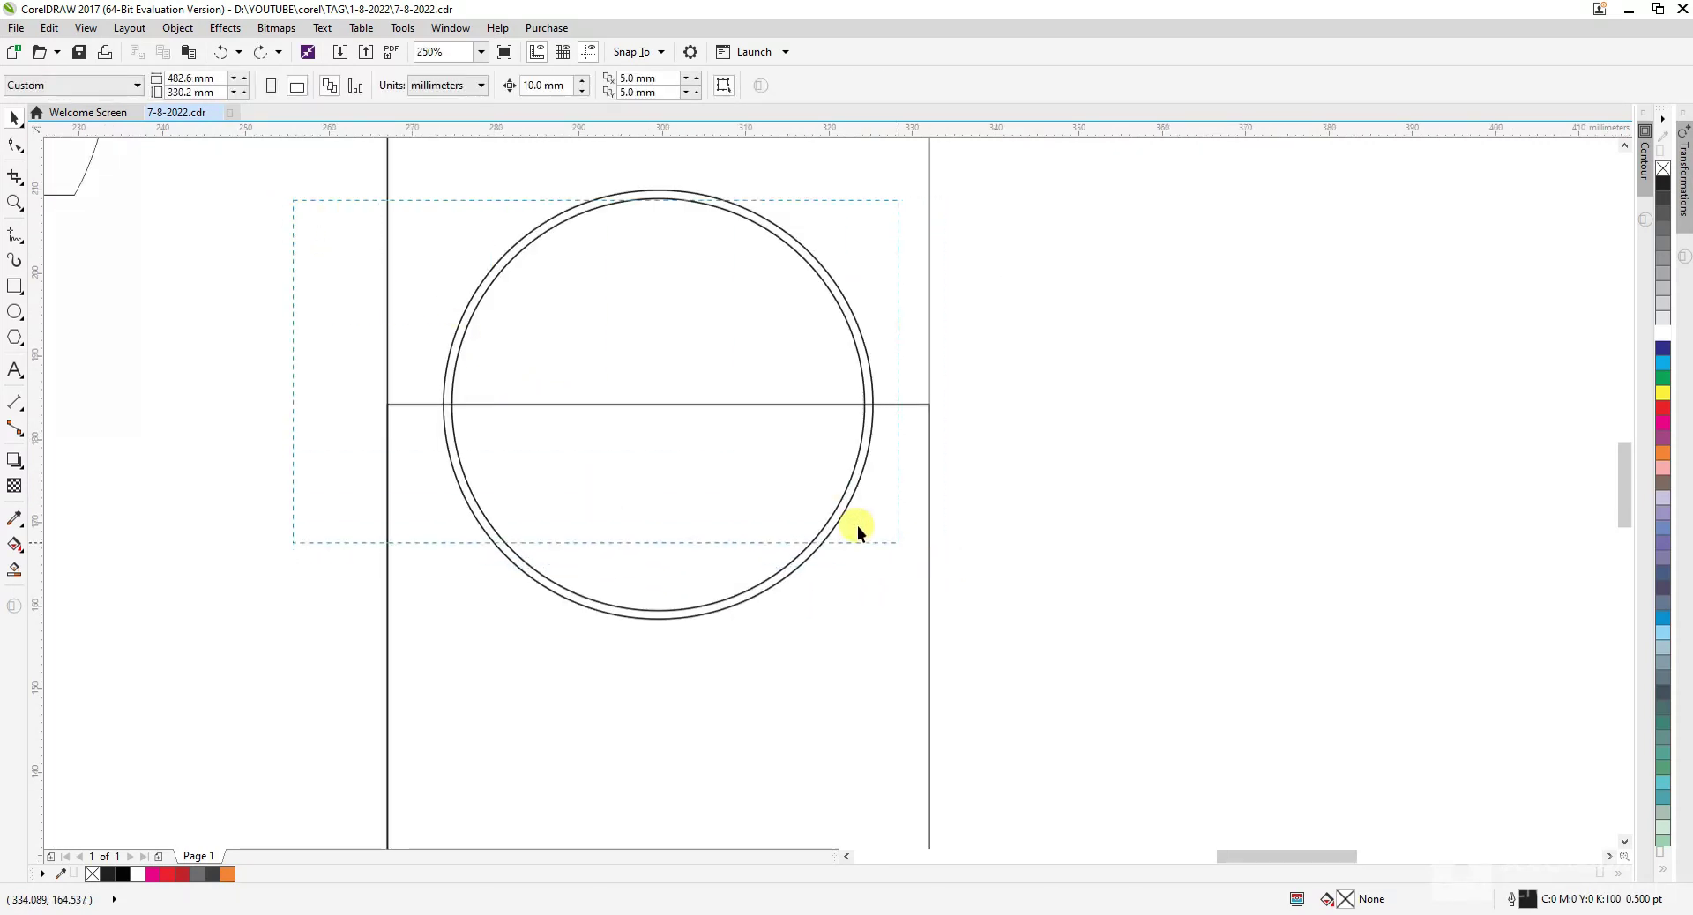
pyautogui.moveTo(1002, 617); pyautogui.dragTo(1003, 617)
pyautogui.click(1021, 617)
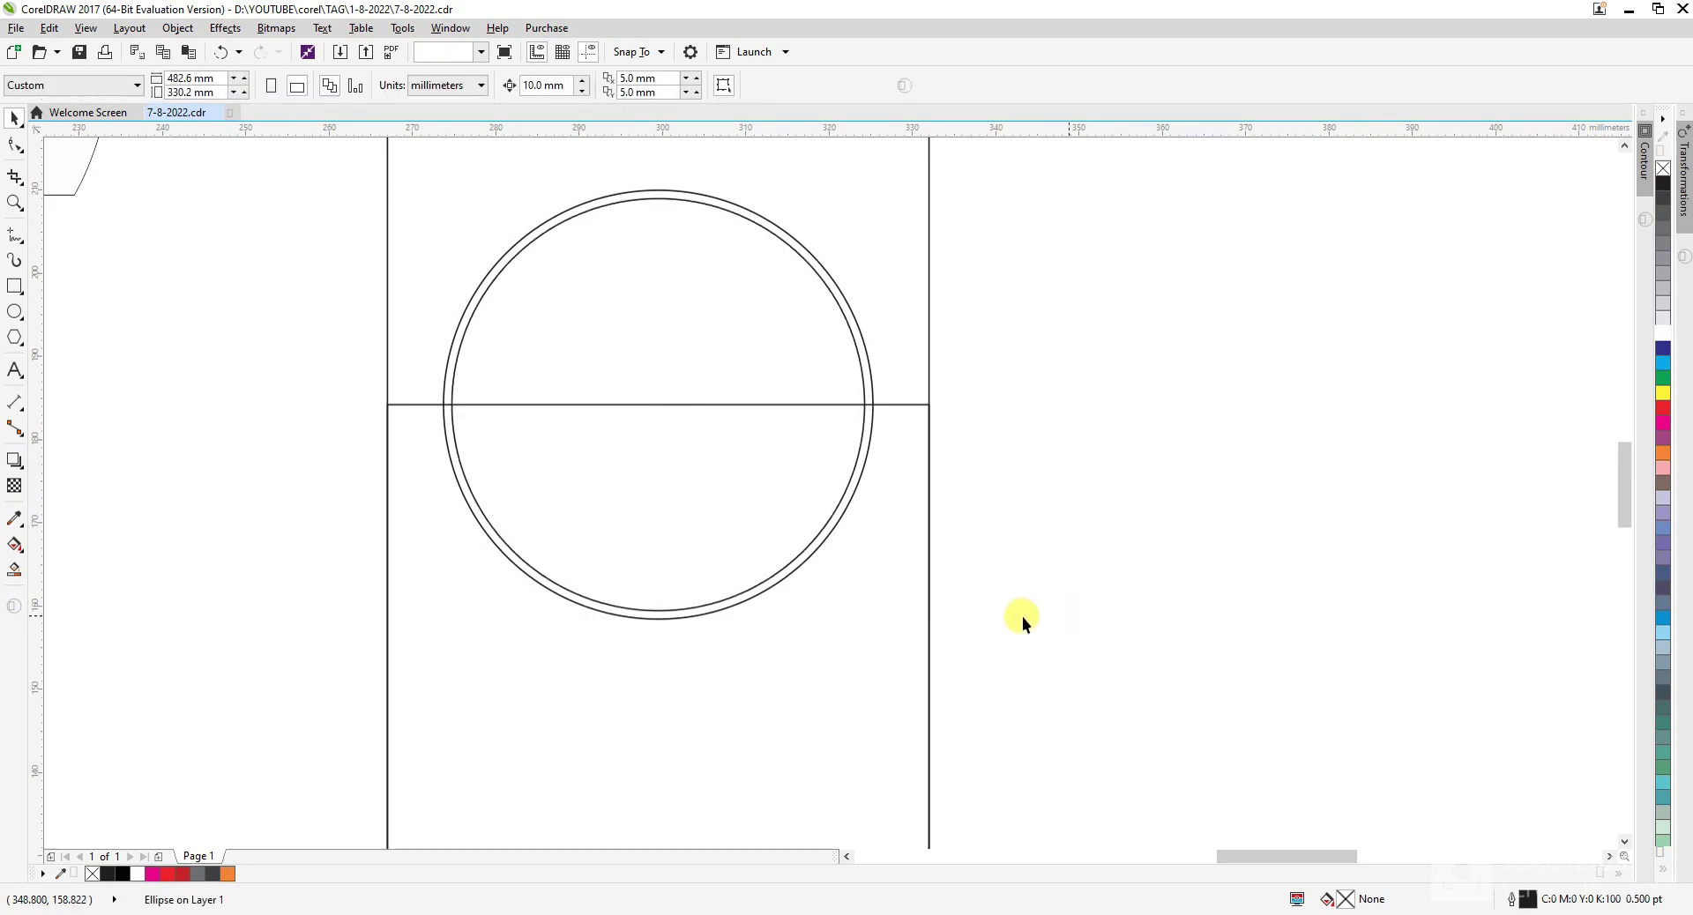
# - Fill the outer circle with white
pyautogui.scroll(1, 717, 613)
pyautogui.click(759, 580)
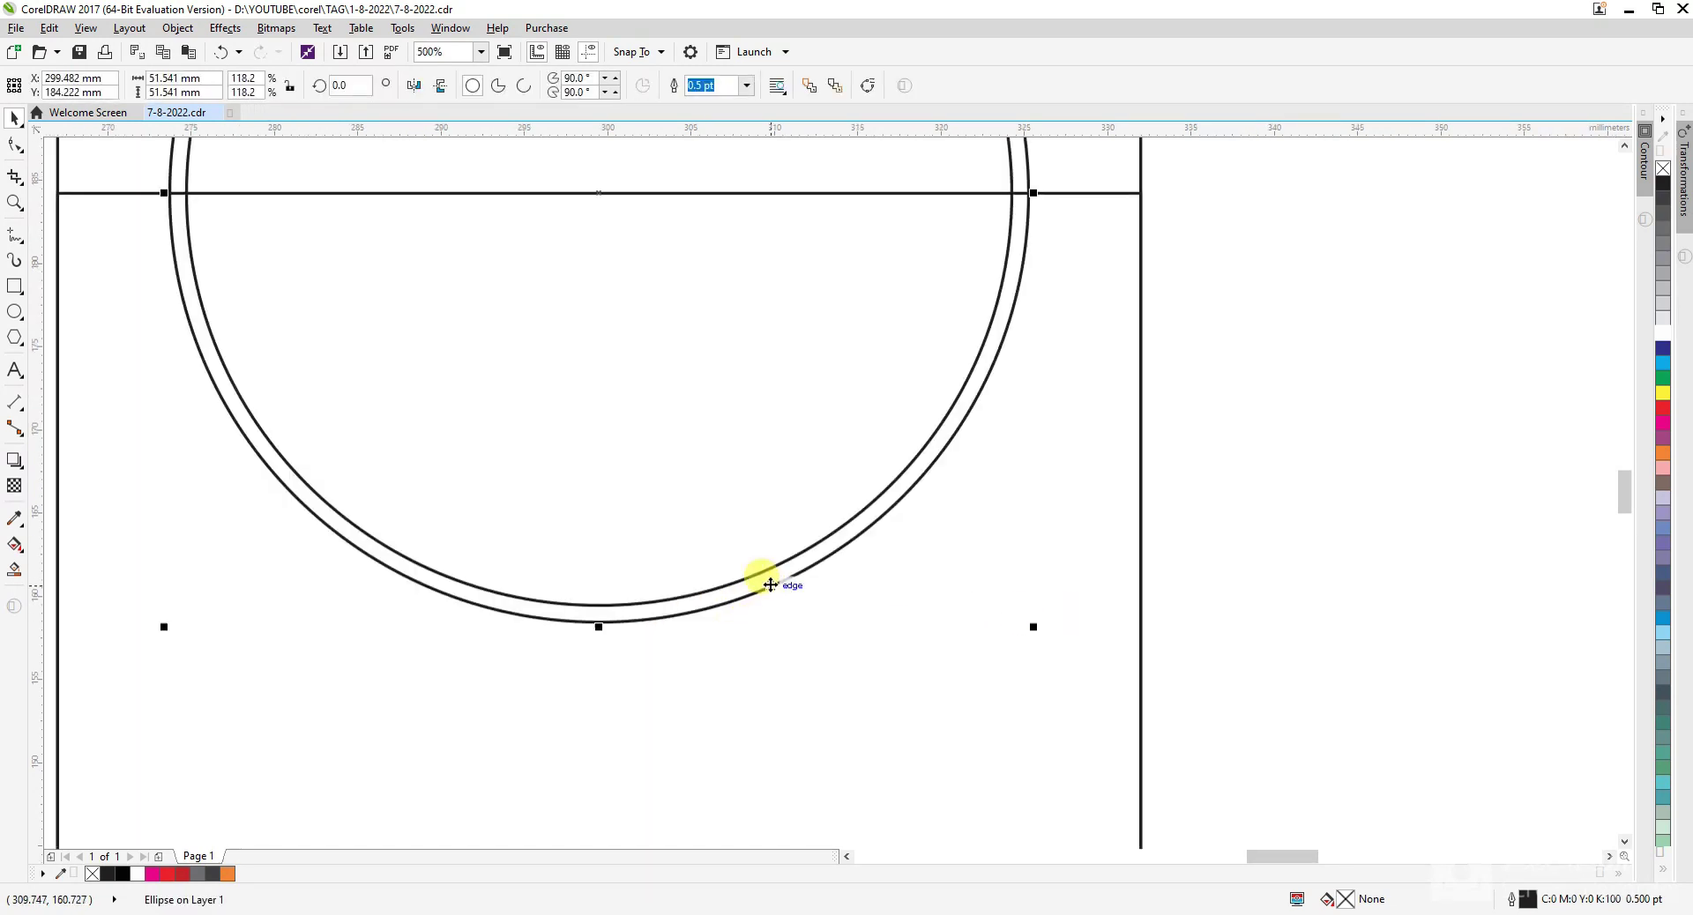
pyautogui.click(1663, 333)
pyautogui.scroll(-1, 970, 616)
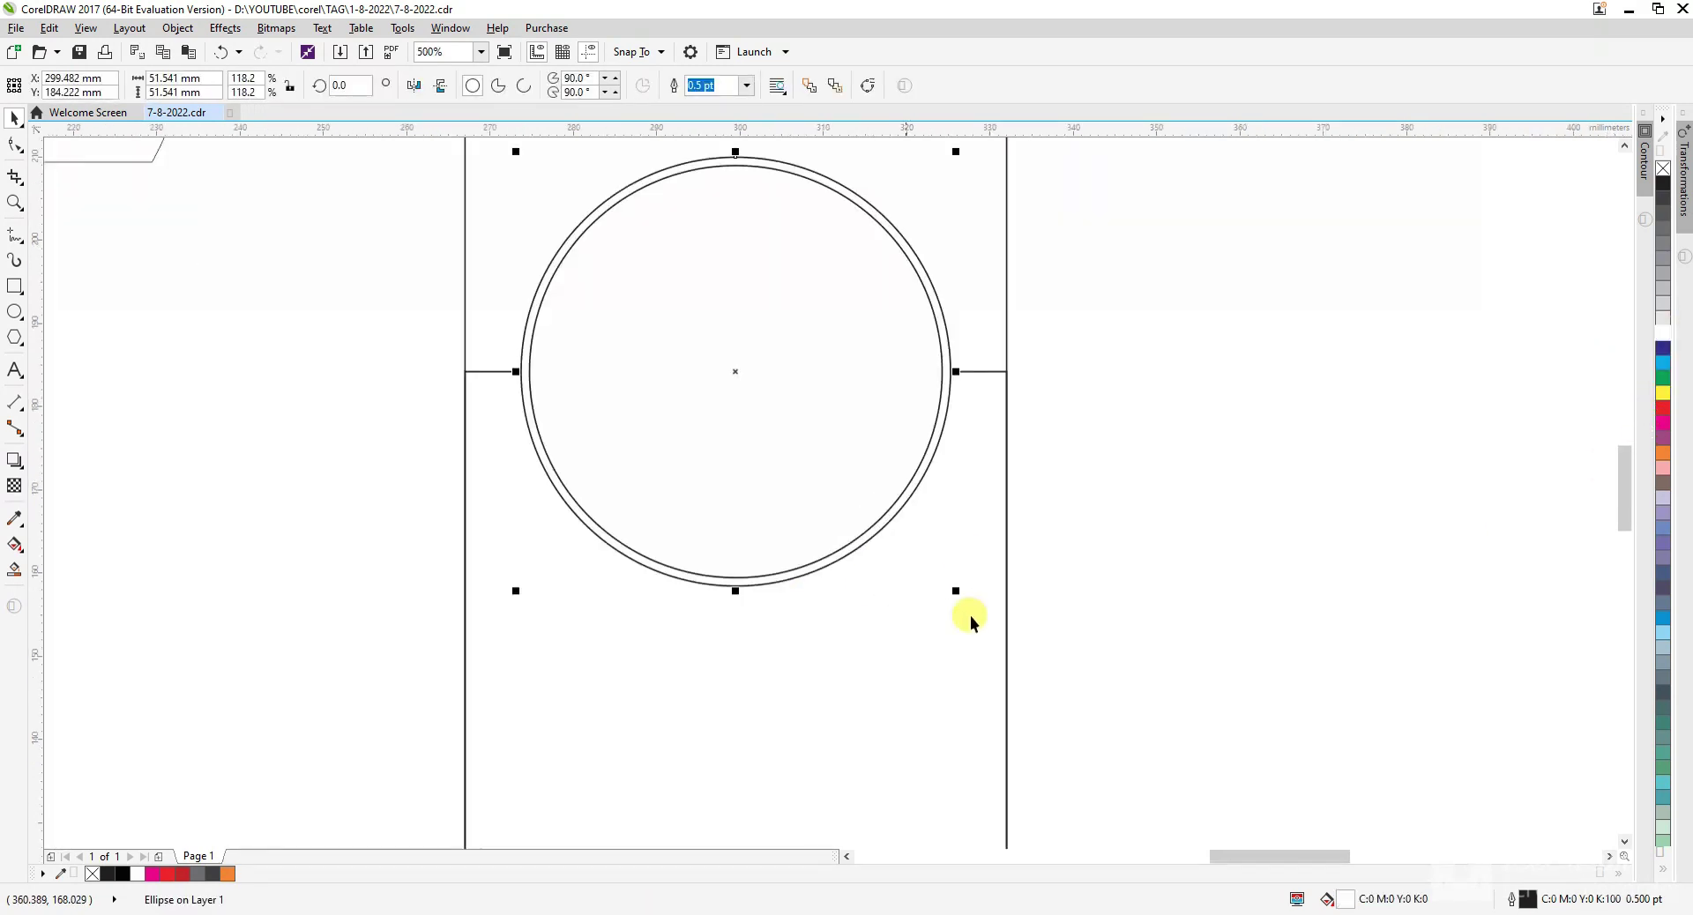
pyautogui.click(1166, 631)
pyautogui.scroll(1, 871, 584)
pyautogui.scroll(-1, 866, 562)
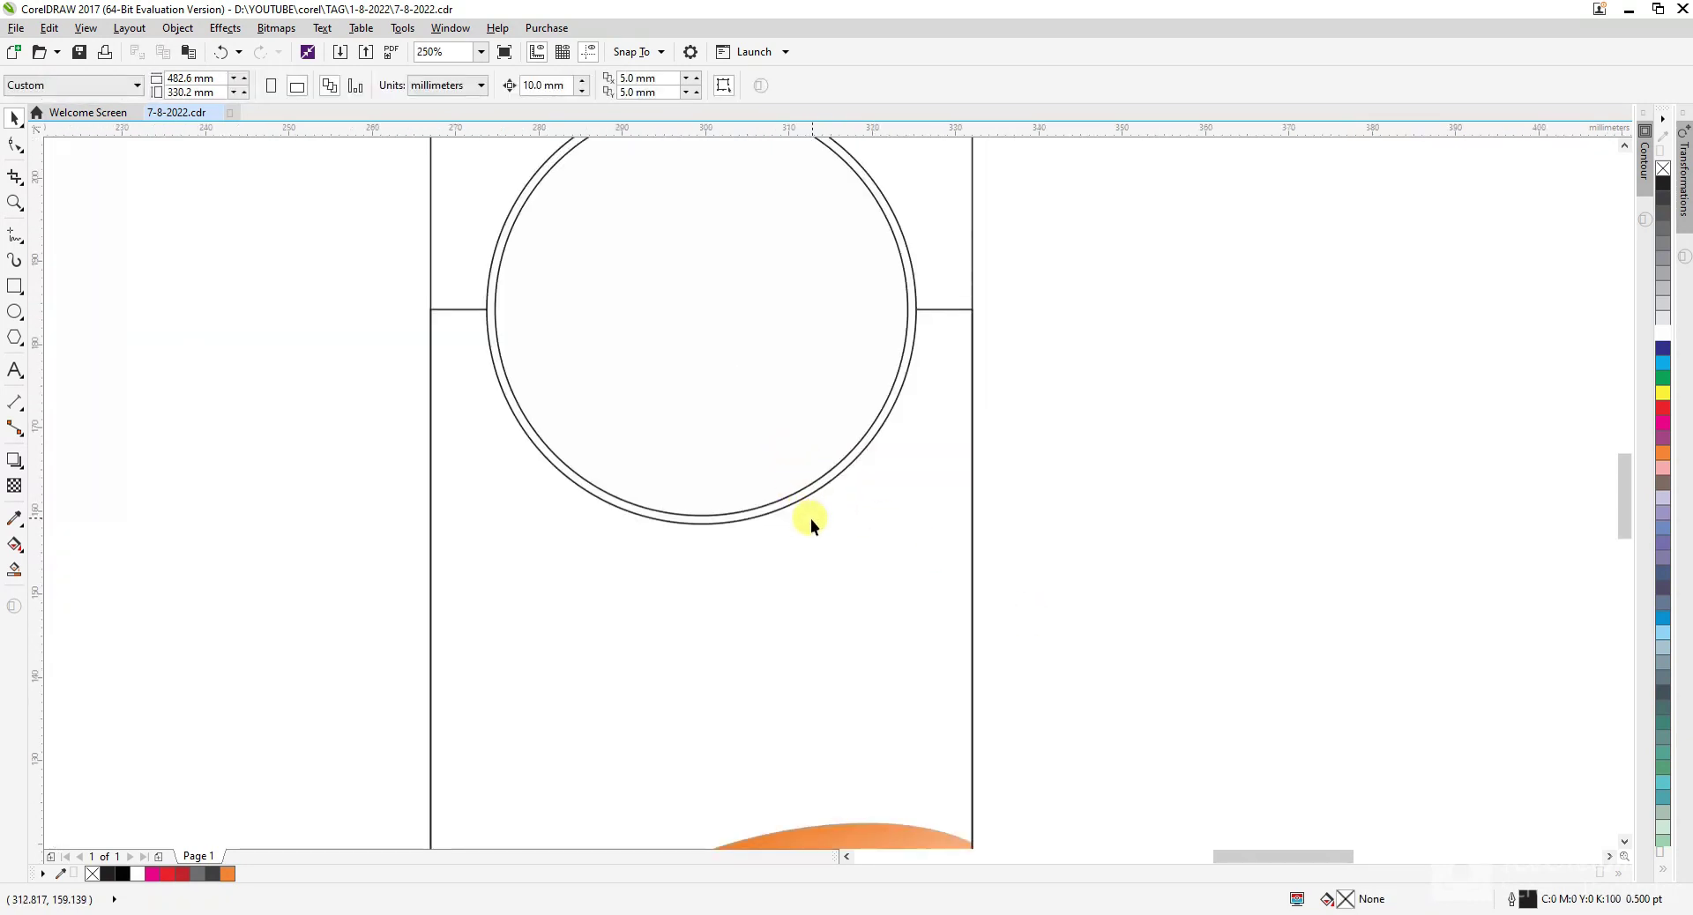
# - Fill the outer circle with orange
pyautogui.click(792, 501)
pyautogui.click(1664, 452)
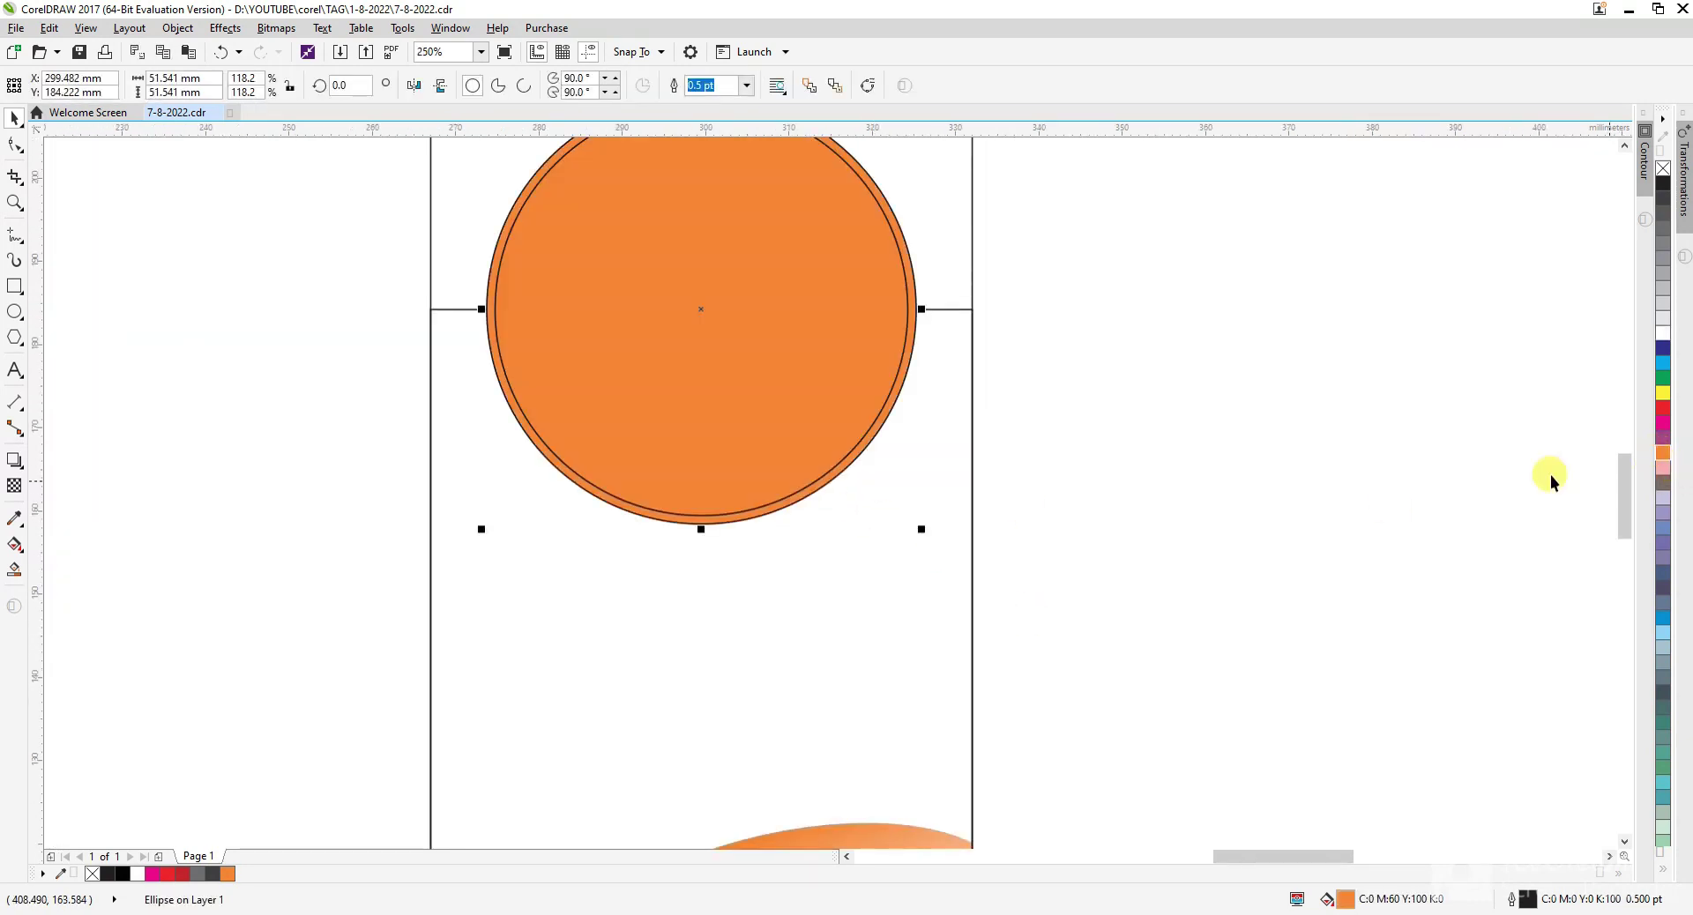
pyautogui.click(1114, 594)
# - Fill the inner circle with white and remove its outline, leaving an orange ring around it
pyautogui.click(621, 370)
pyautogui.click(1658, 175)
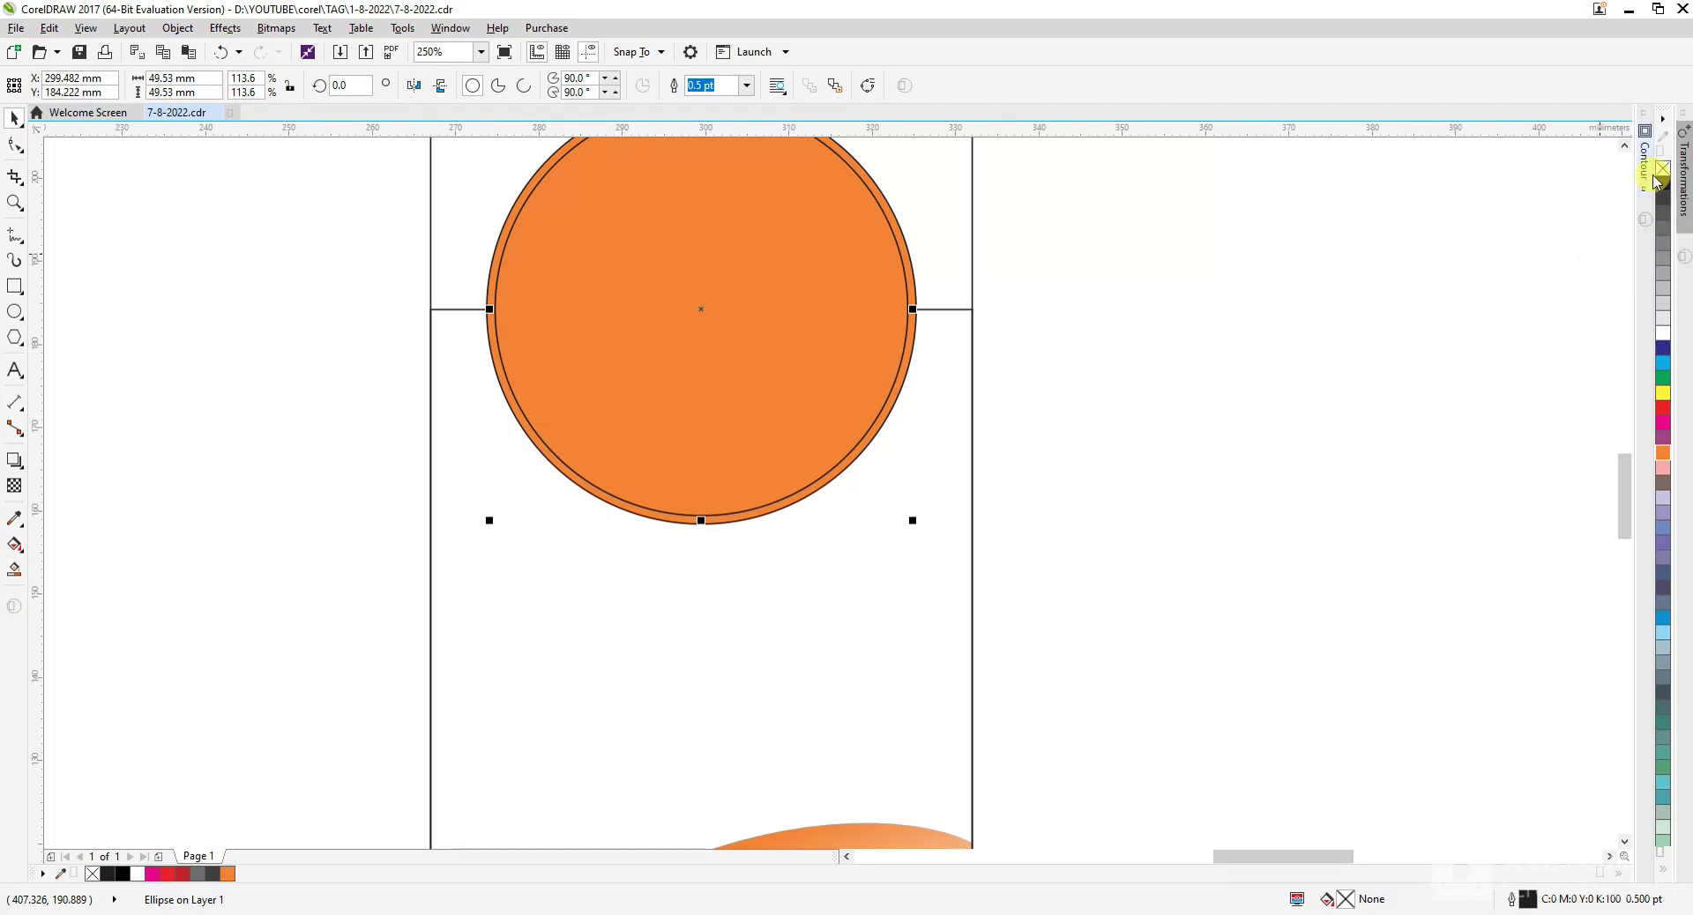
pyautogui.click(1663, 333)
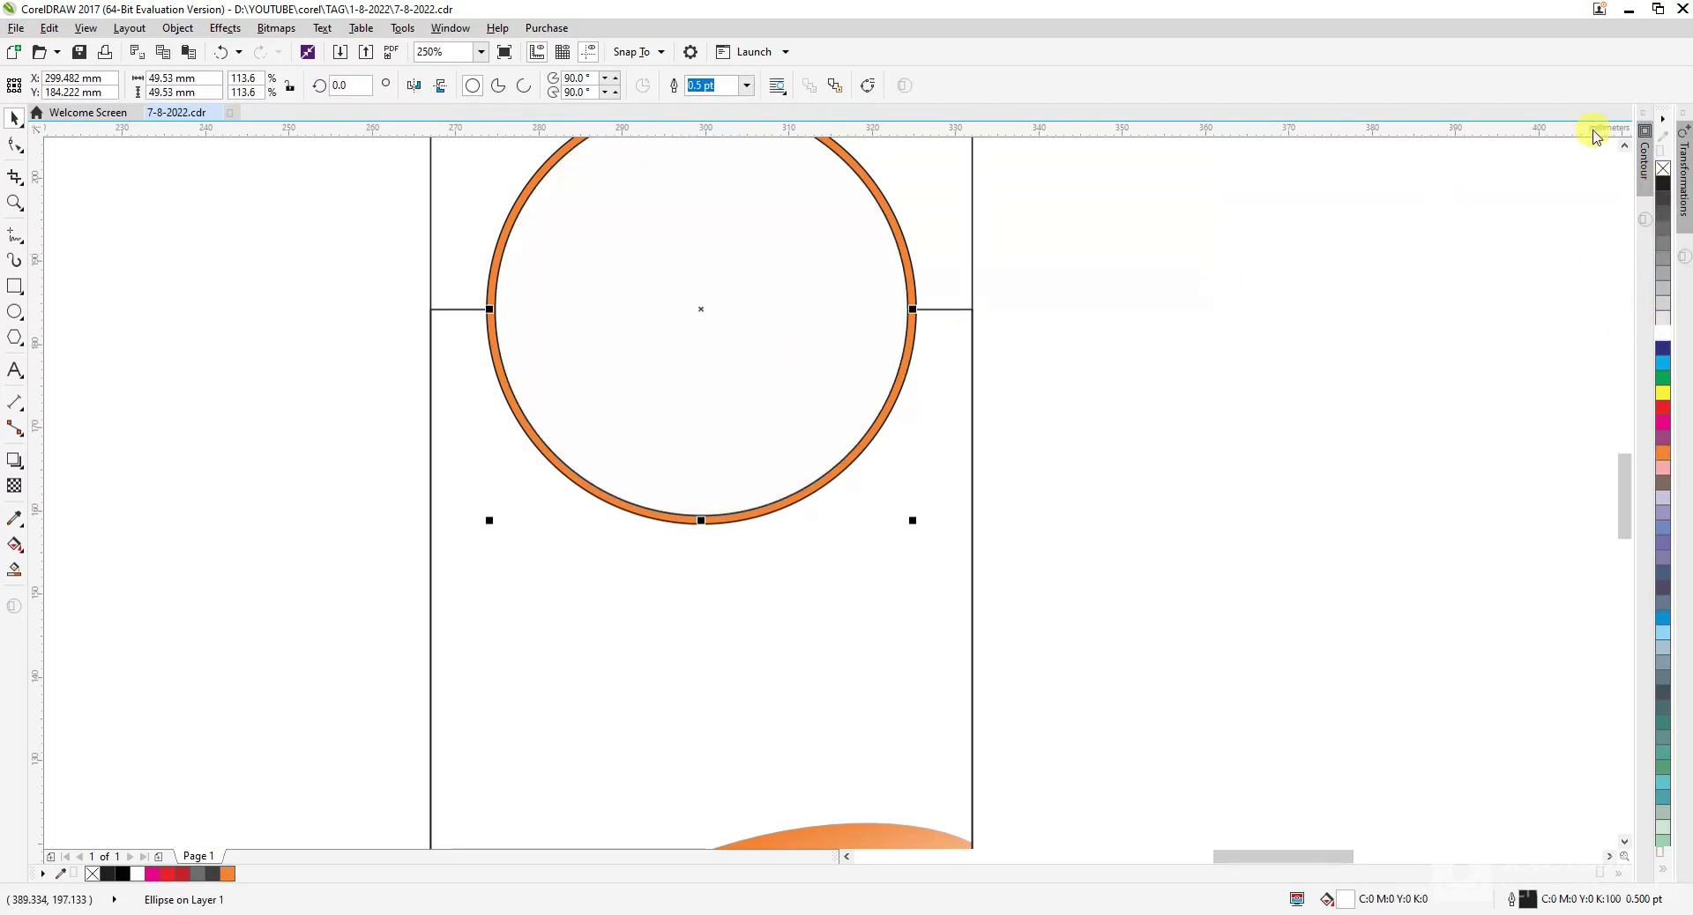
pyautogui.click(1071, 438)
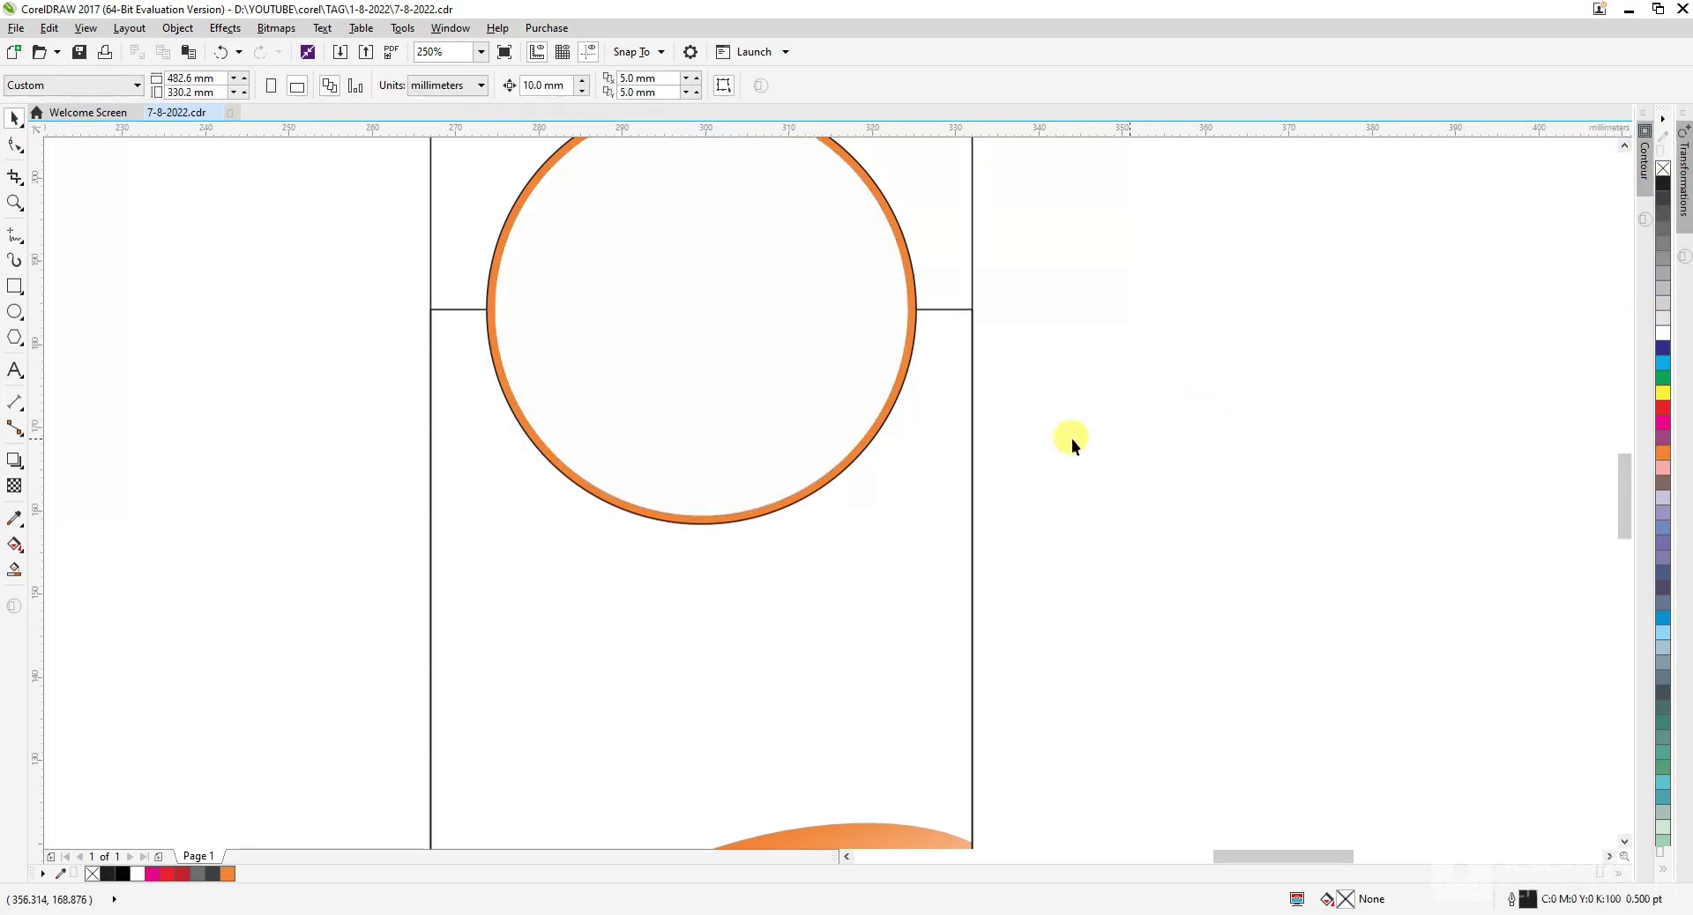
# - Change the outer circle's fill from orange to a red-orange with CMYK values 9, 88, 100, 2
pyautogui.scroll(2, 829, 414)
pyautogui.click(828, 532)
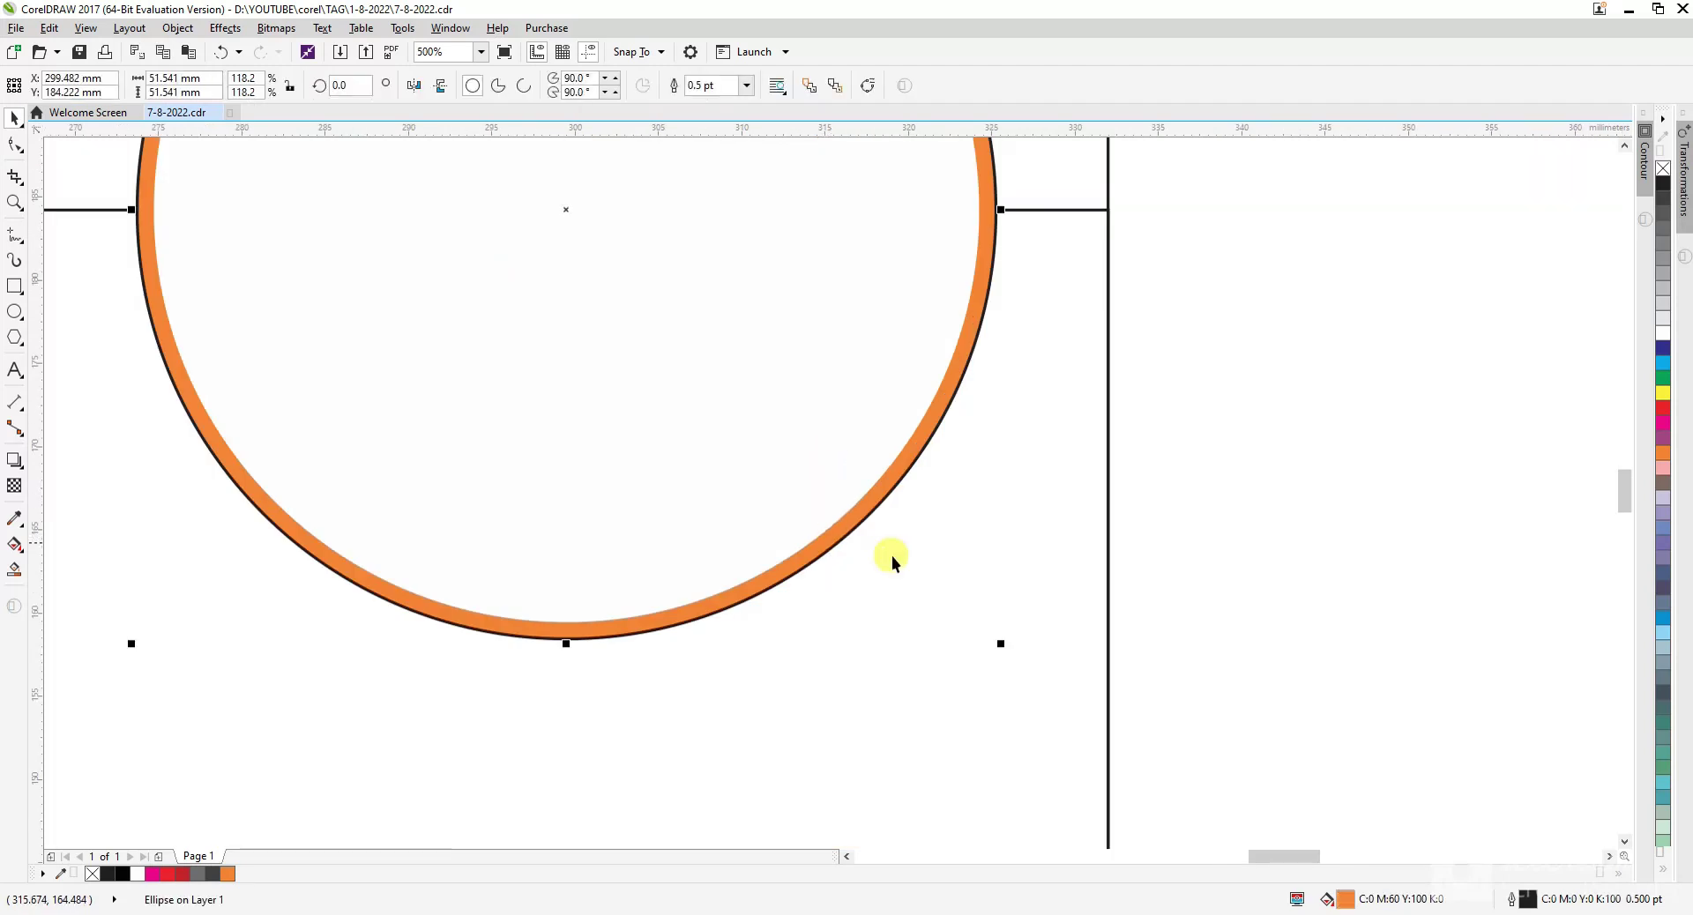
pyautogui.doubleClick(1347, 901)
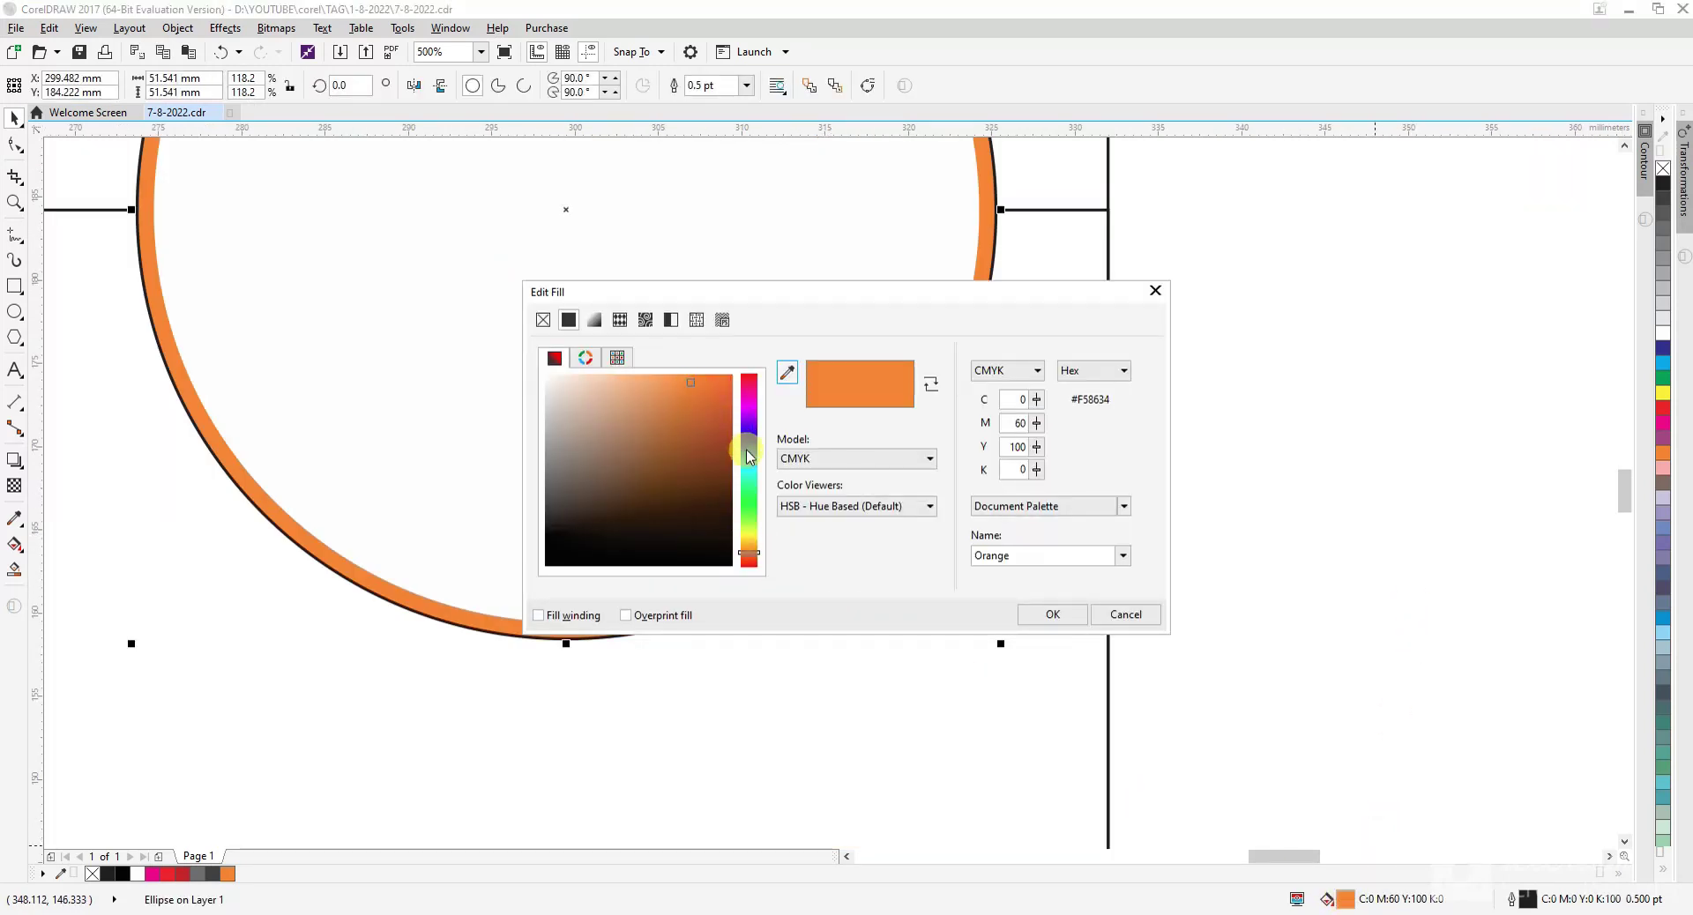
pyautogui.click(751, 560)
pyautogui.click(699, 393)
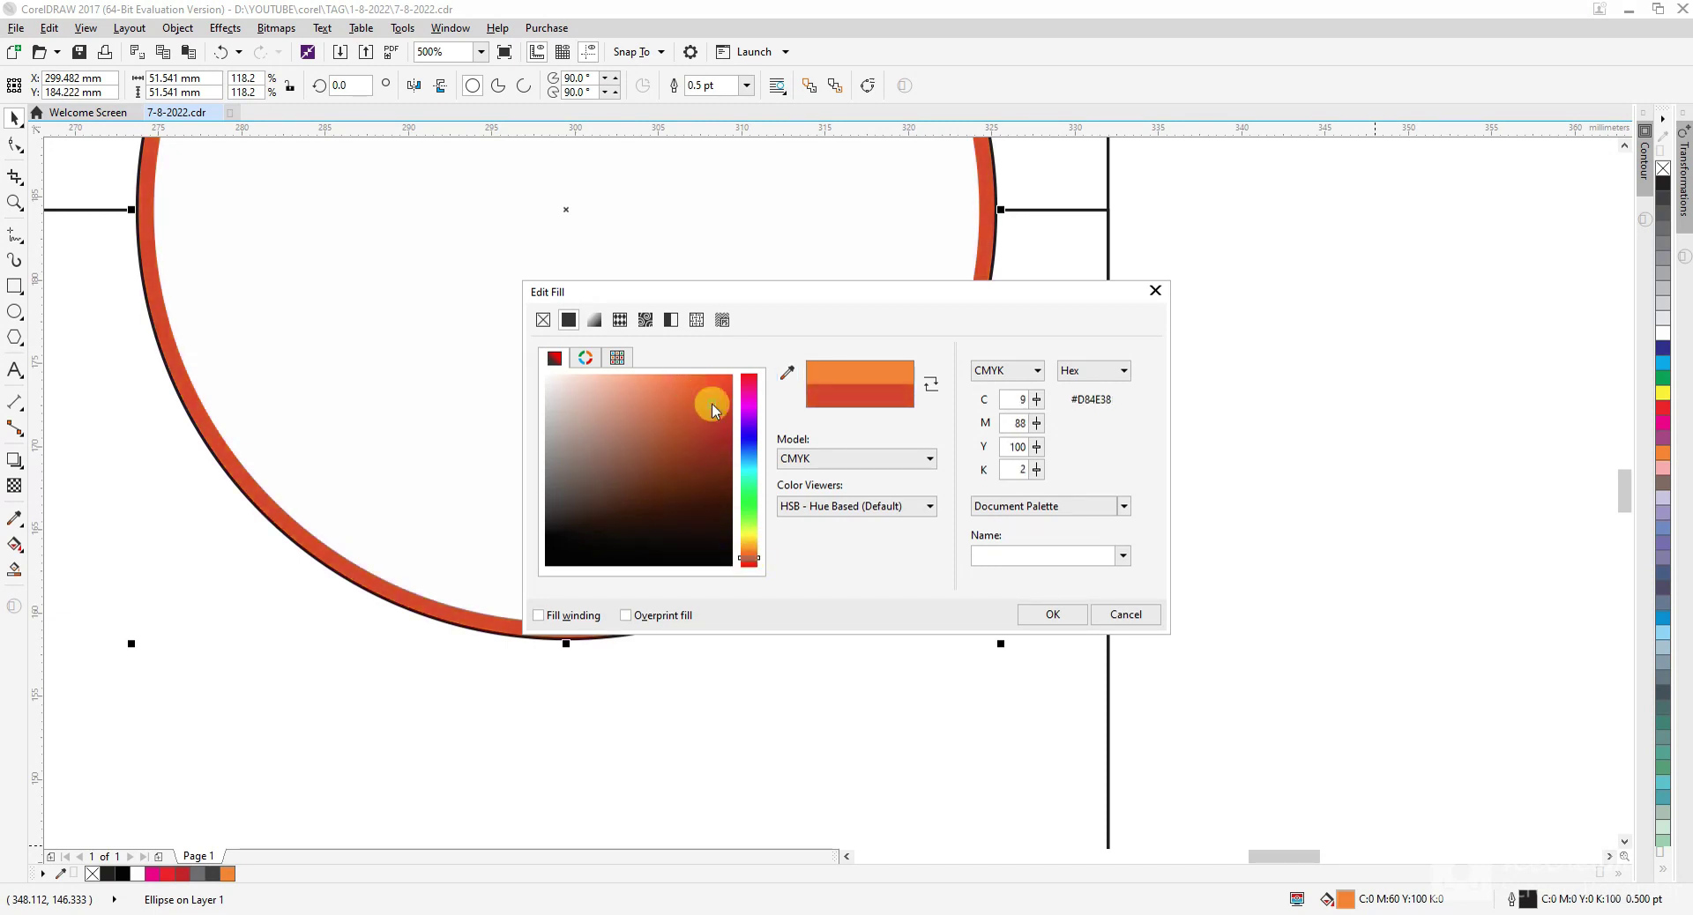
pyautogui.click(1058, 616)
pyautogui.scroll(-1, 993, 333)
pyautogui.click(1042, 427)
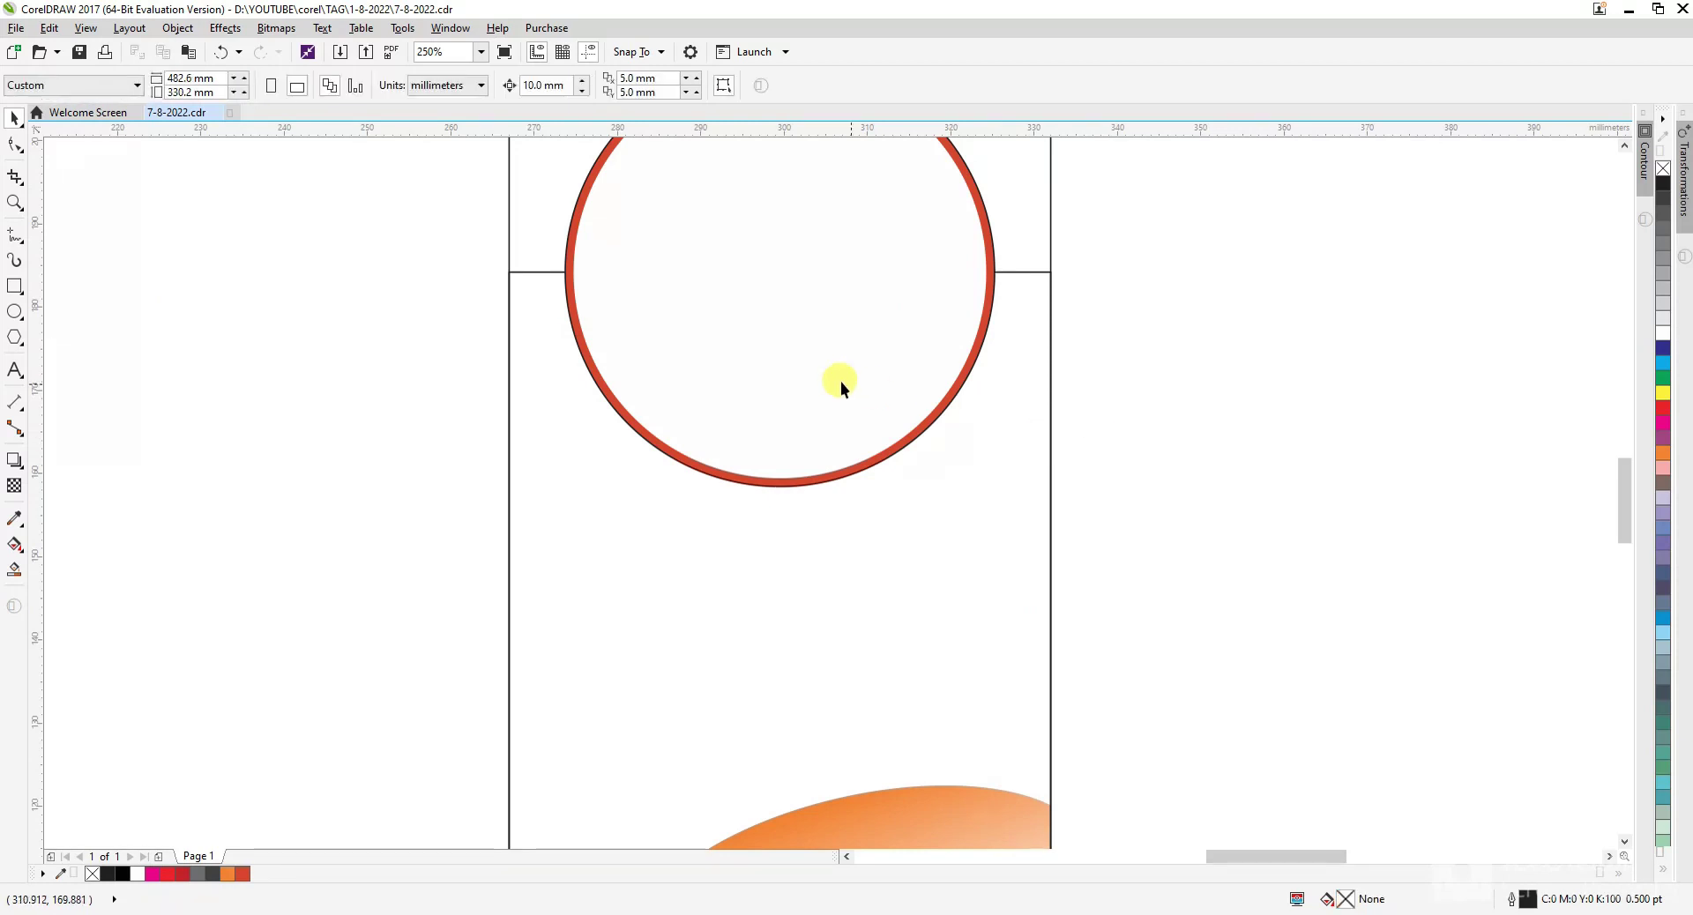
# - Shift the white inner circle slightly upward within the red circle, making the ring thicker along its lower edge
pyautogui.scroll(2, 788, 353)
pyautogui.scroll(-2, 739, 555)
pyautogui.click(738, 554)
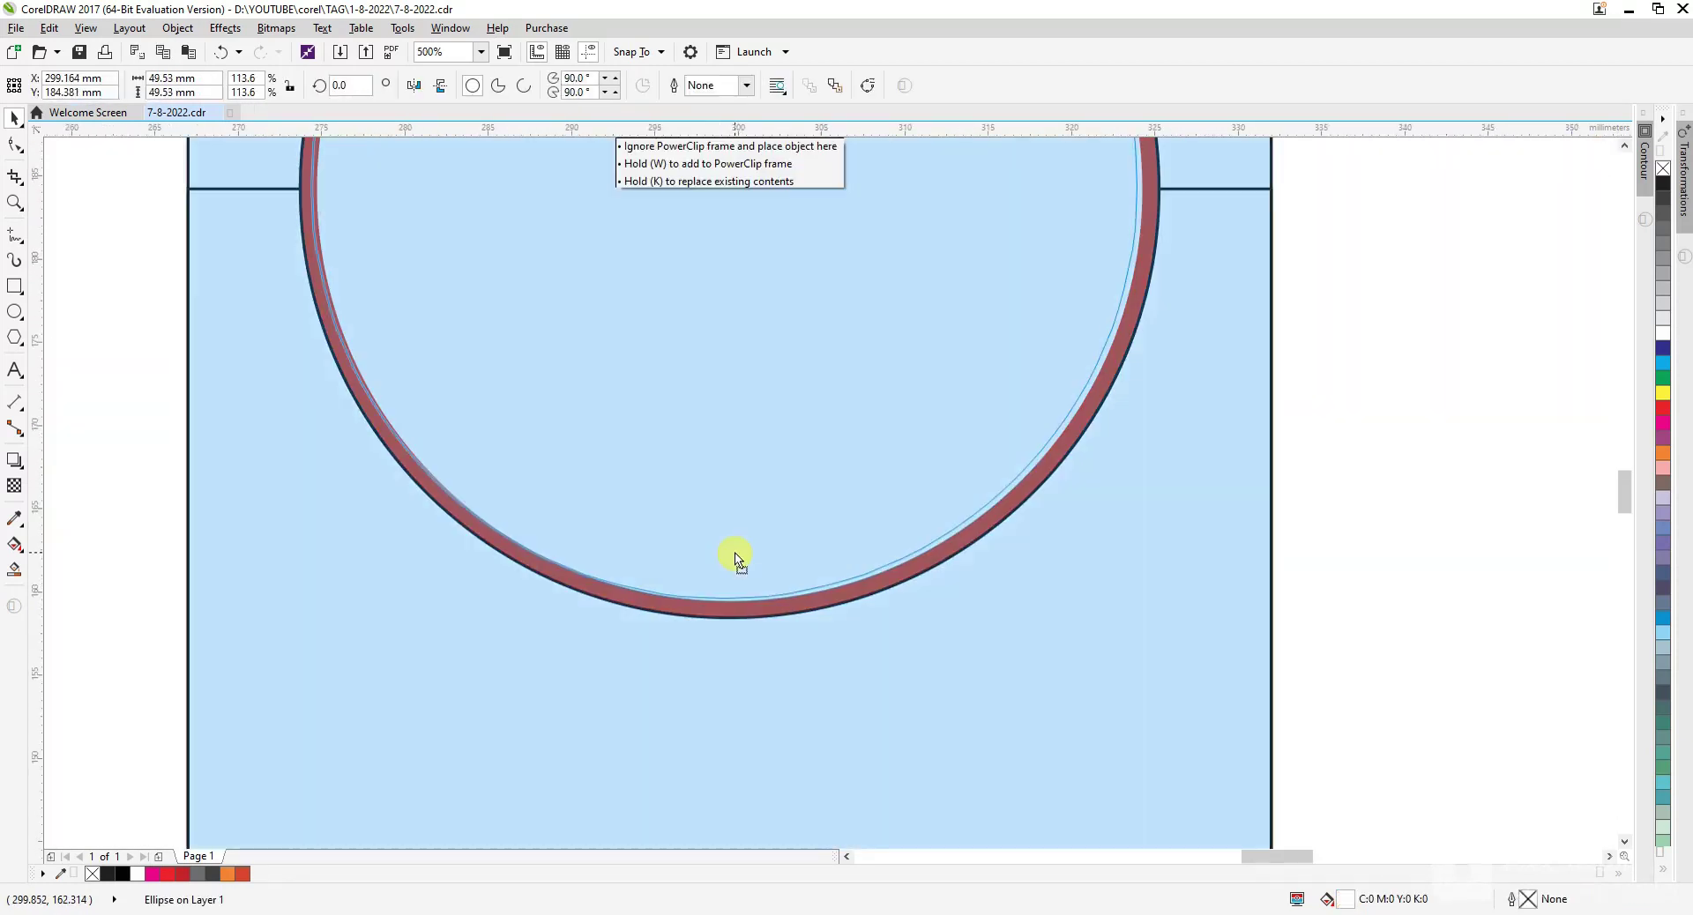
pyautogui.scroll(-2, 1047, 491)
pyautogui.scroll(2, 911, 461)
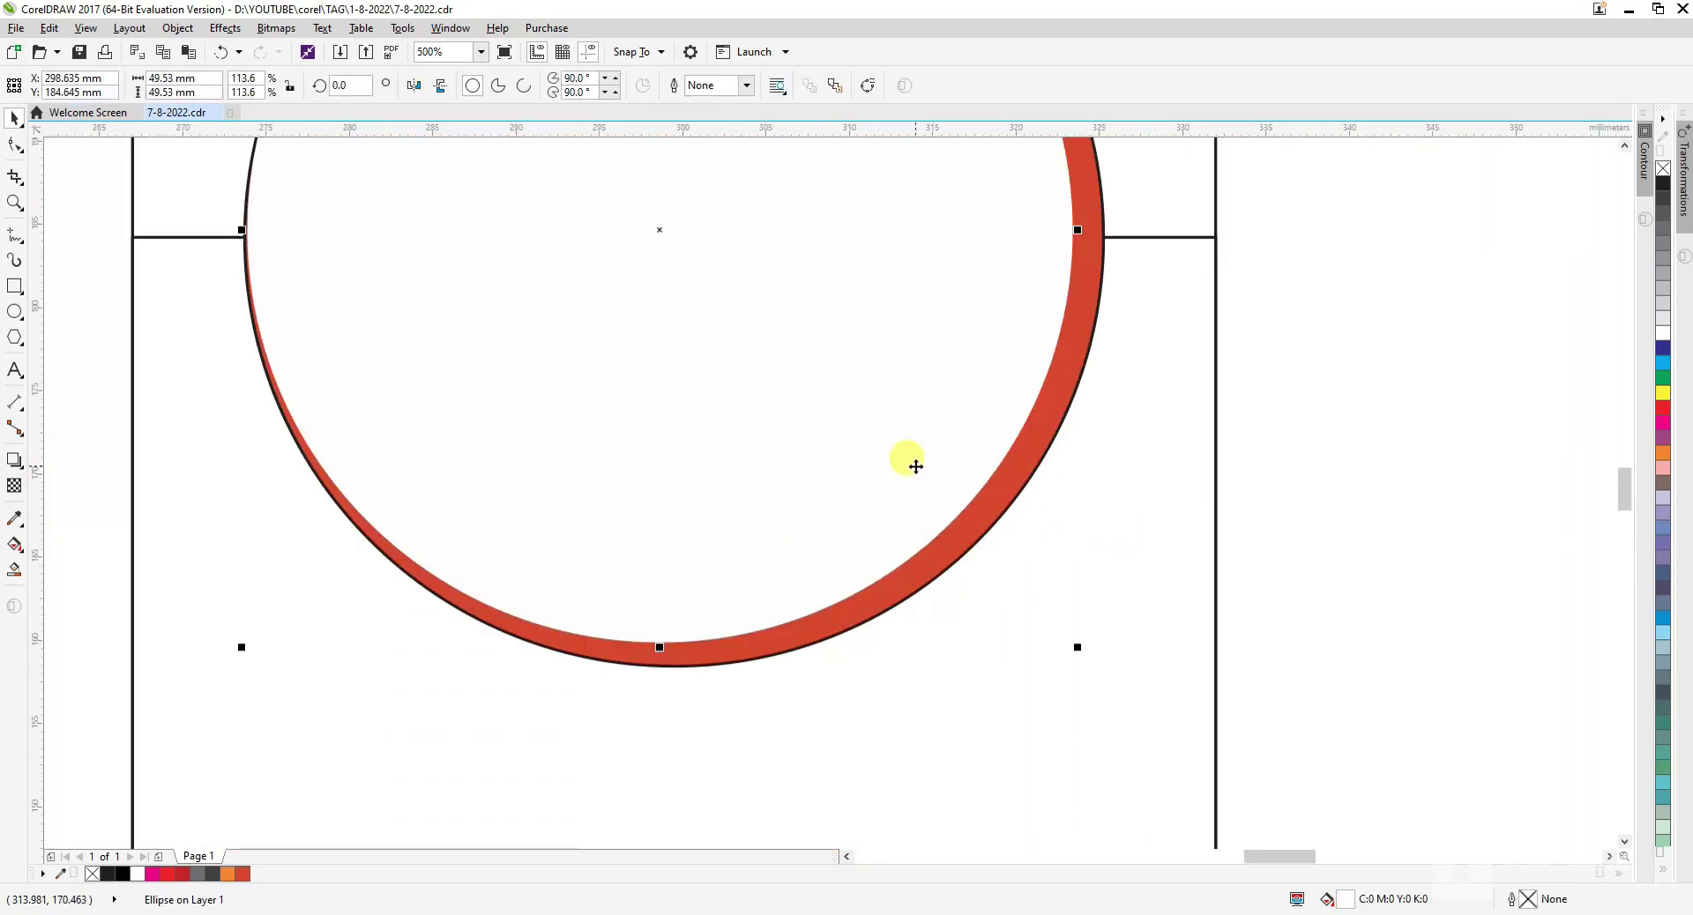
pyautogui.moveTo(911, 462)
pyautogui.mouseDown()
pyautogui.moveTo(934, 472)
pyautogui.moveTo(926, 461)
pyautogui.mouseUp()
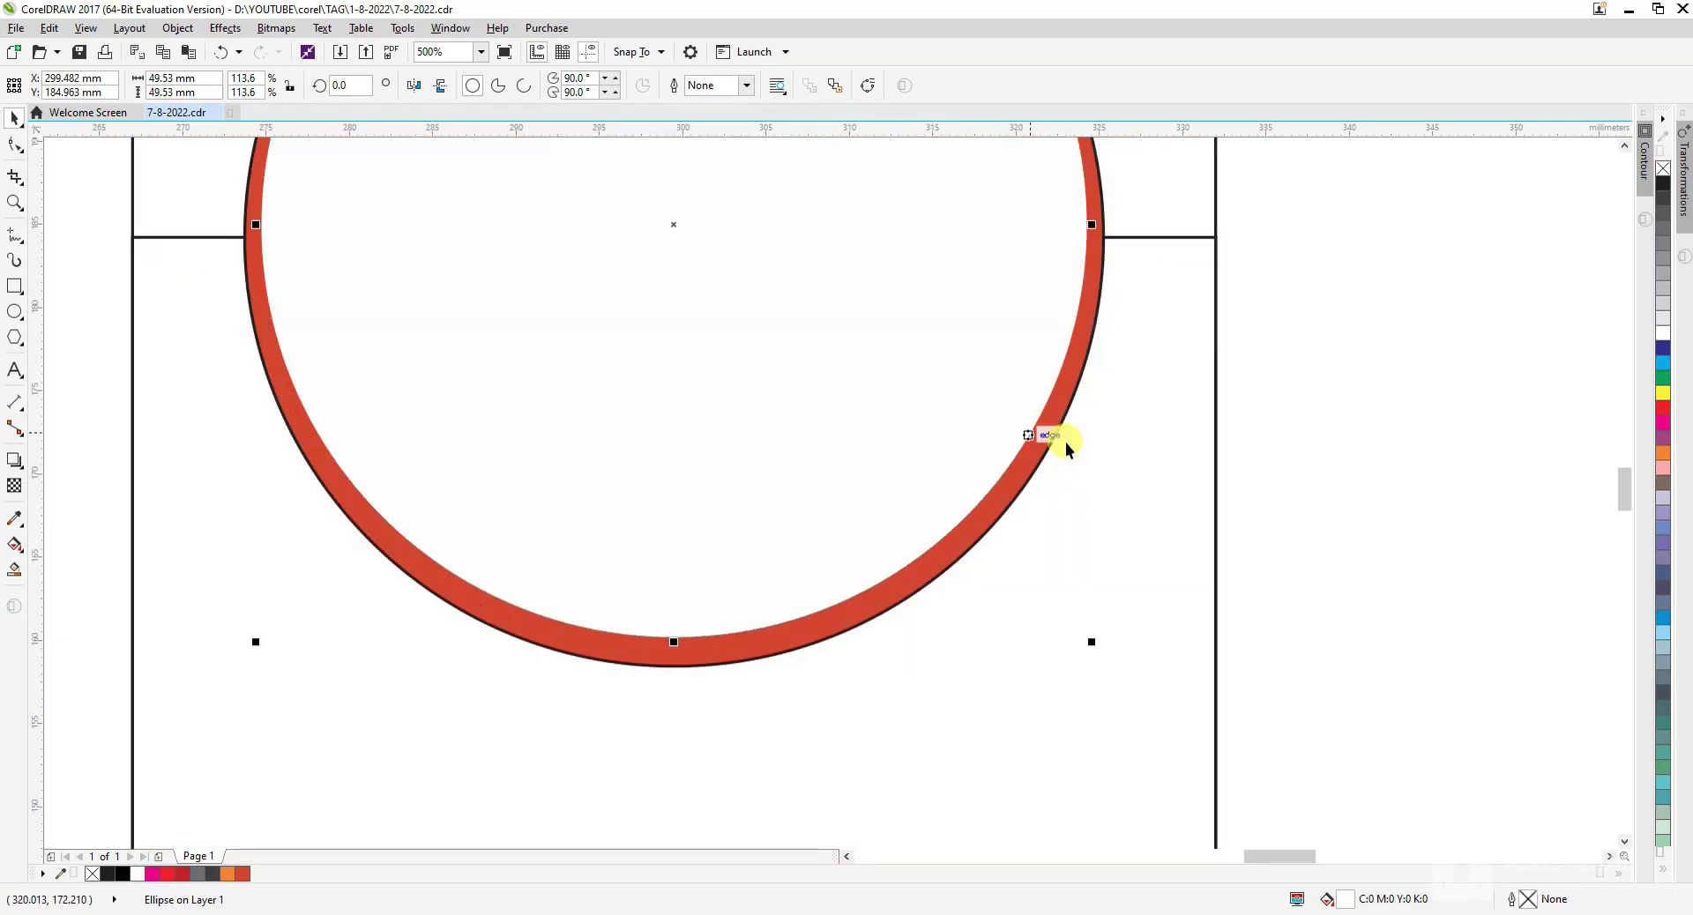
pyautogui.scroll(-3, 1187, 453)
pyautogui.press('Escape')
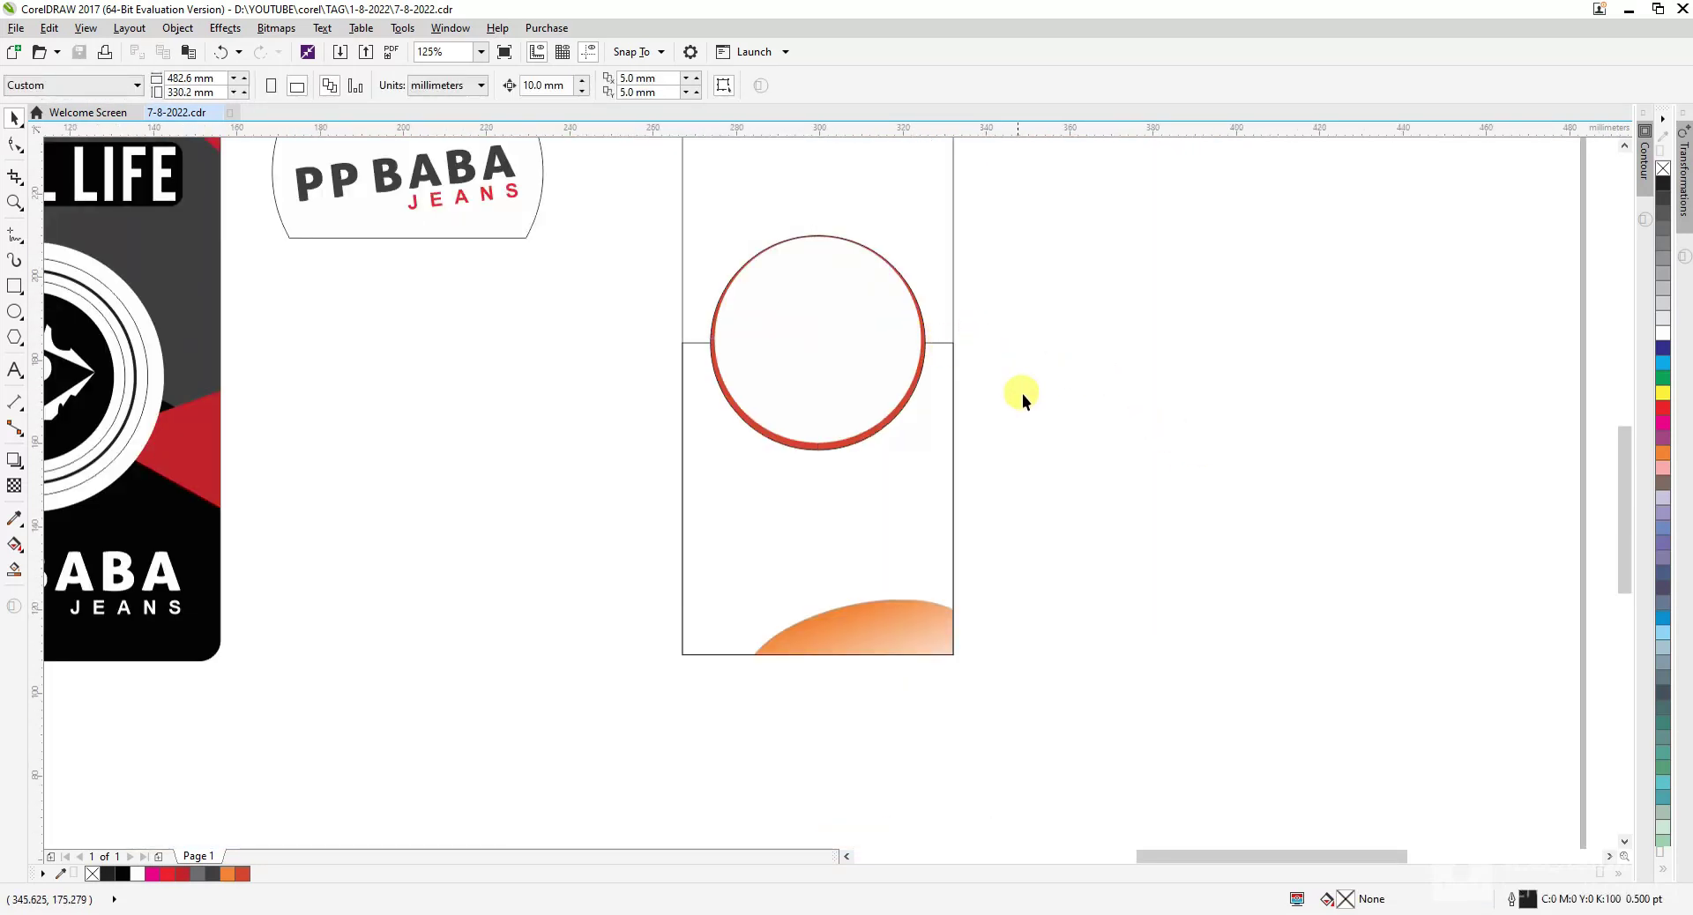
# - Sample the ring's red with the Color Eyedropper and fill the tag's full rectangle and its lower half with it
pyautogui.scroll(-2, 753, 529)
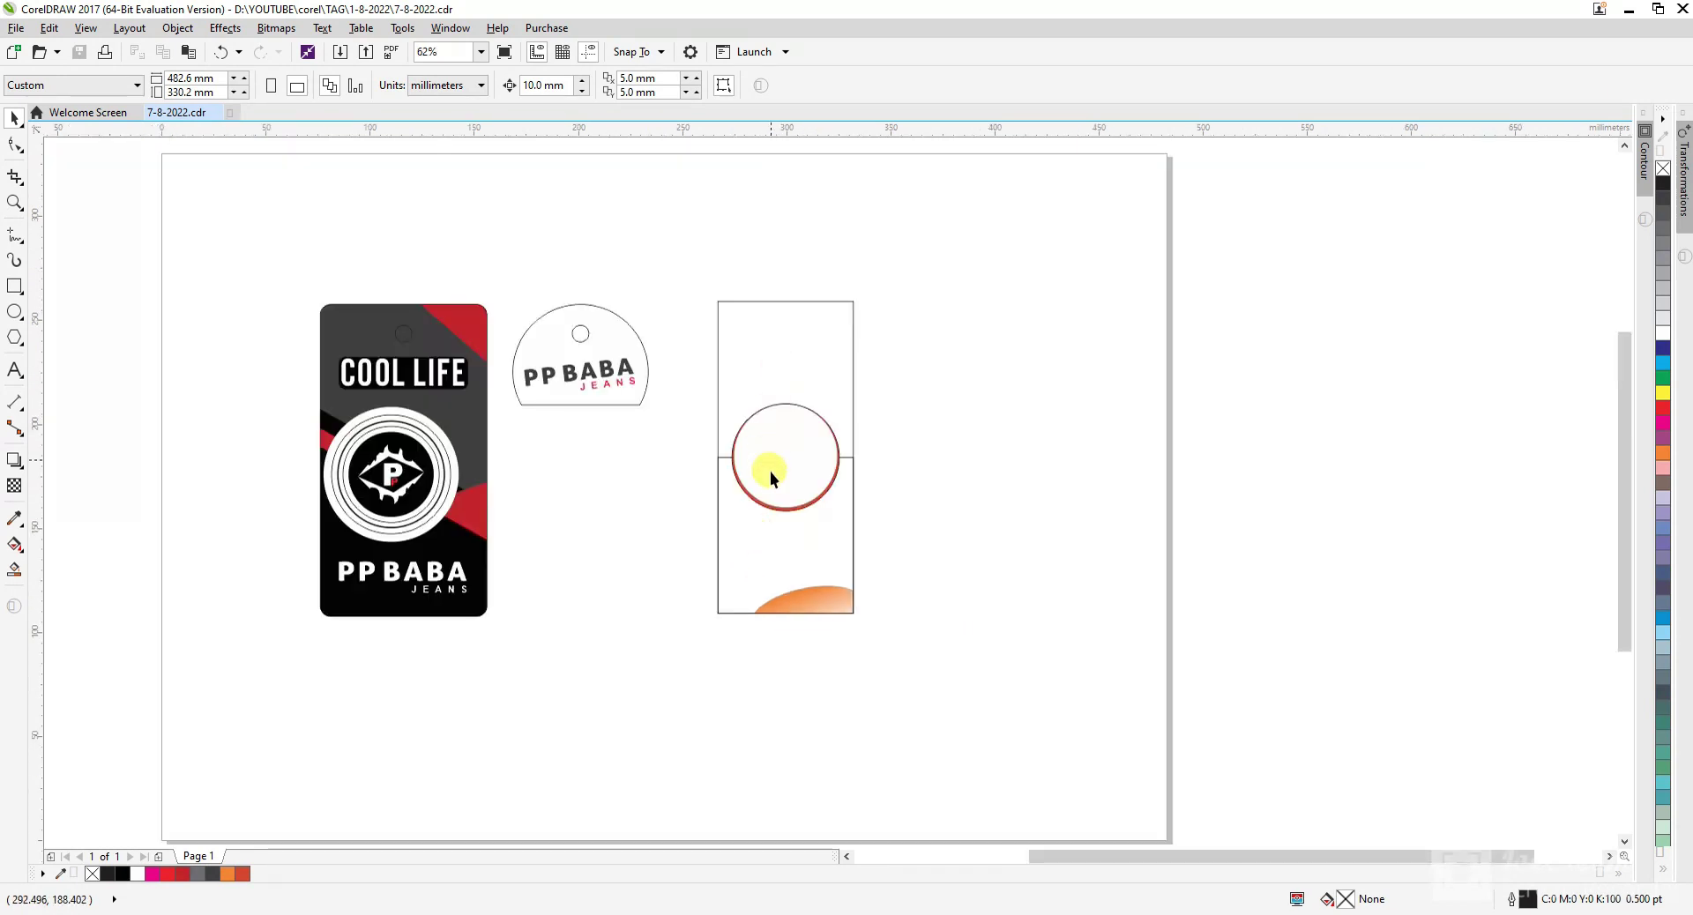
pyautogui.scroll(2, 770, 471)
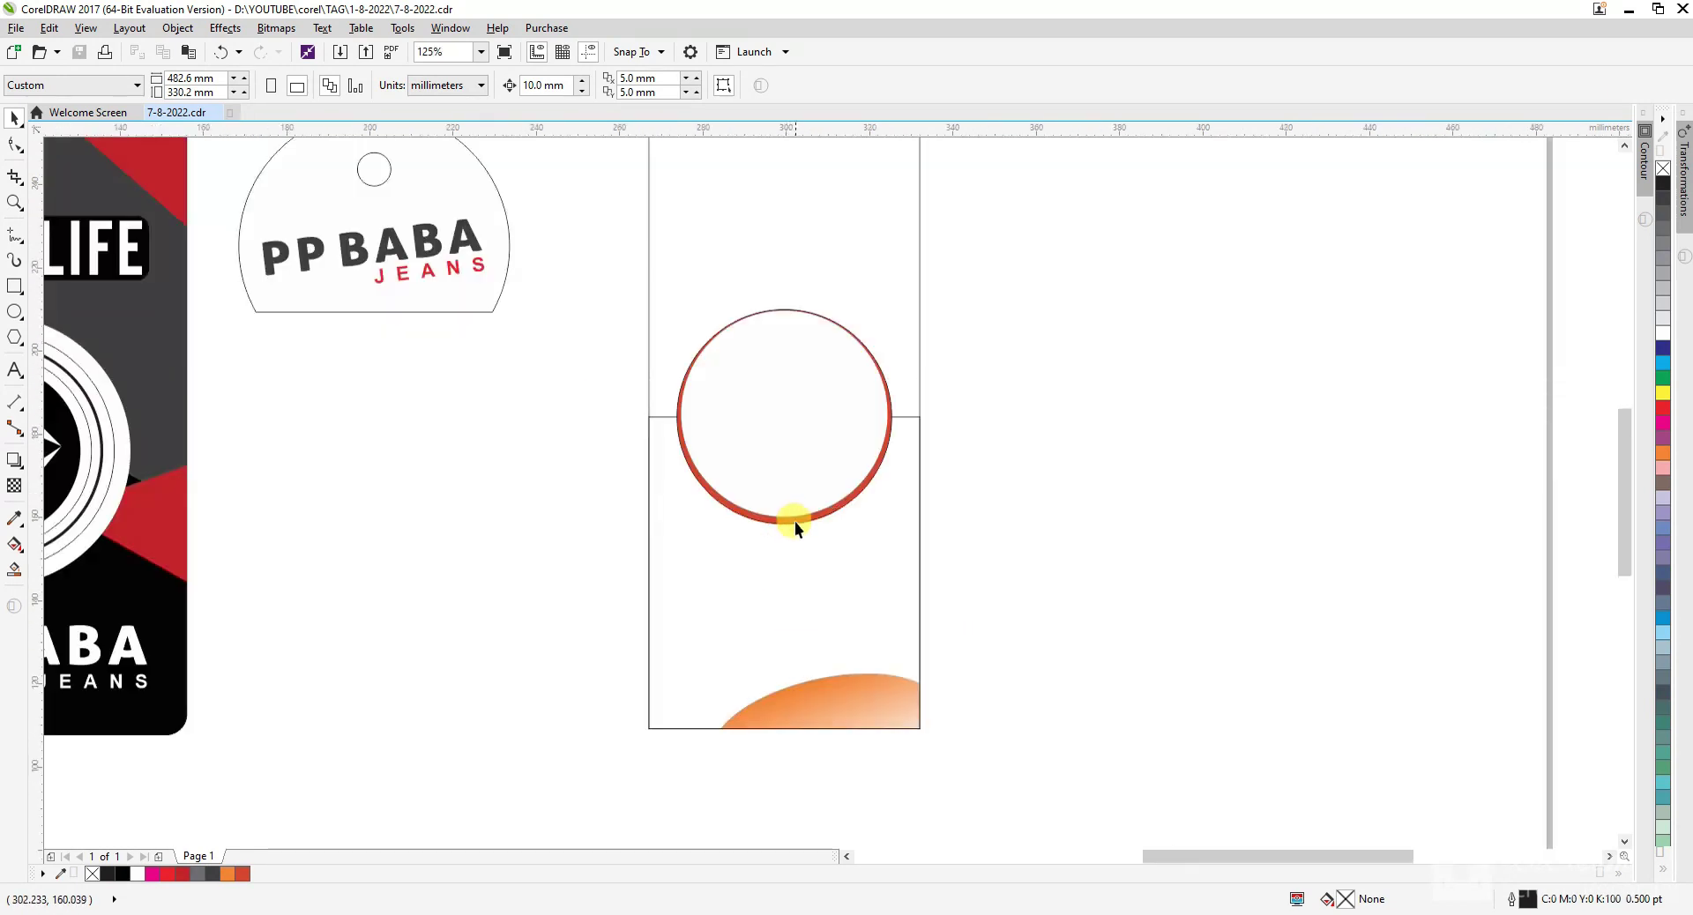
pyautogui.click(12, 520)
pyautogui.scroll(2, 882, 472)
pyautogui.click(827, 480)
pyautogui.click(905, 198)
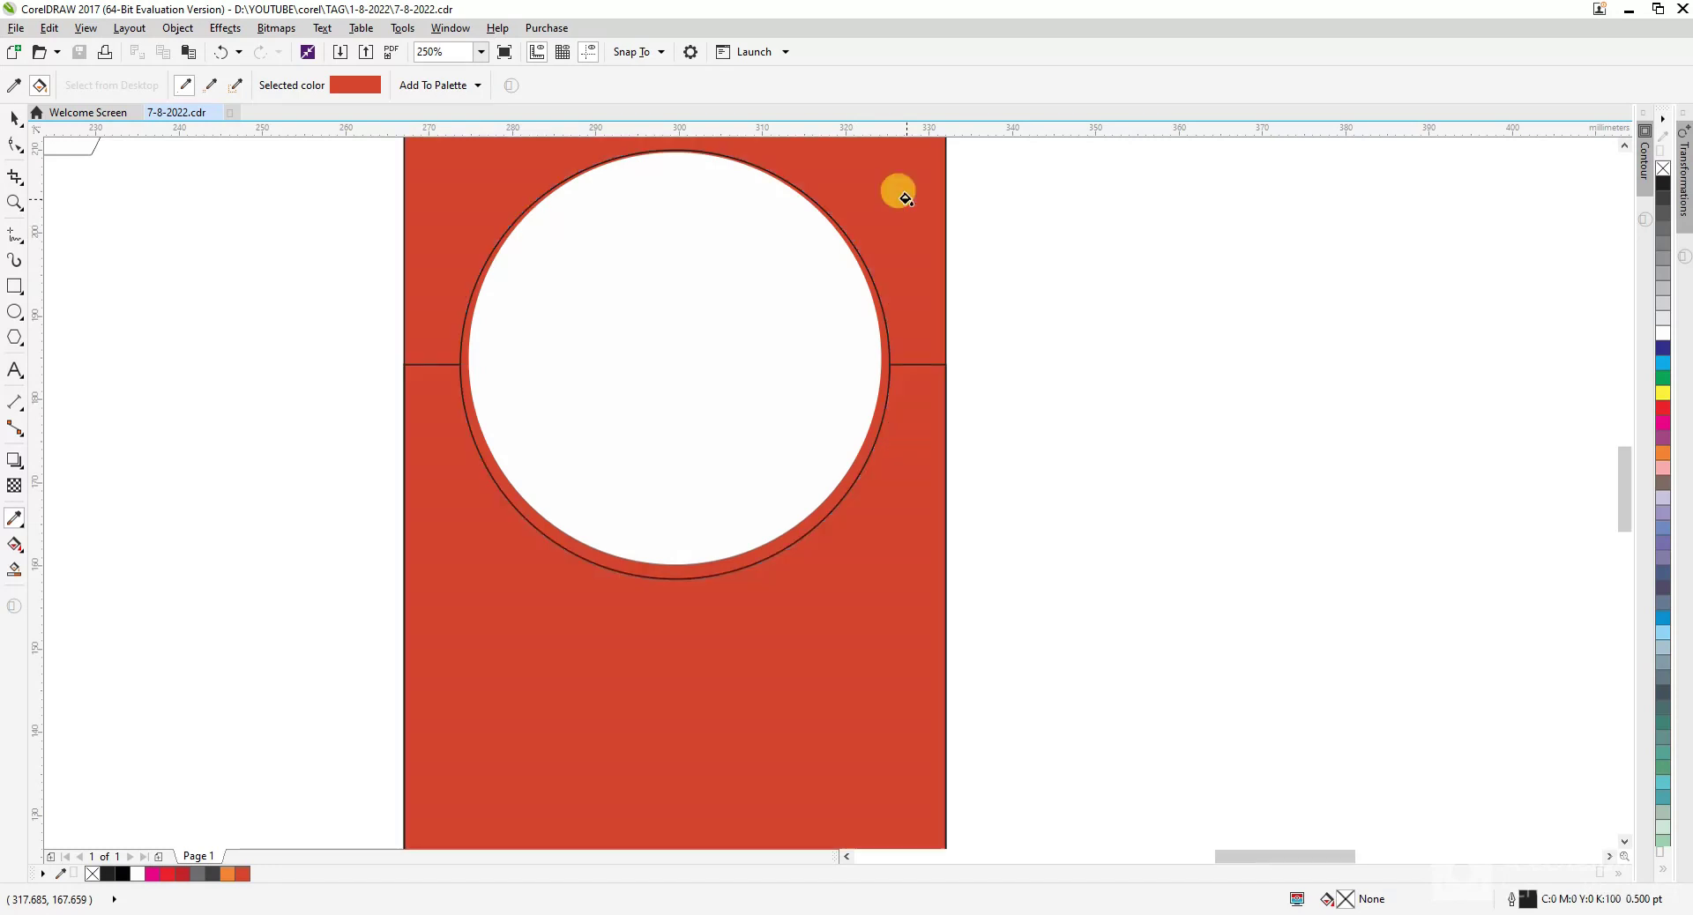
pyautogui.scroll(-2, 814, 381)
pyautogui.press('space')
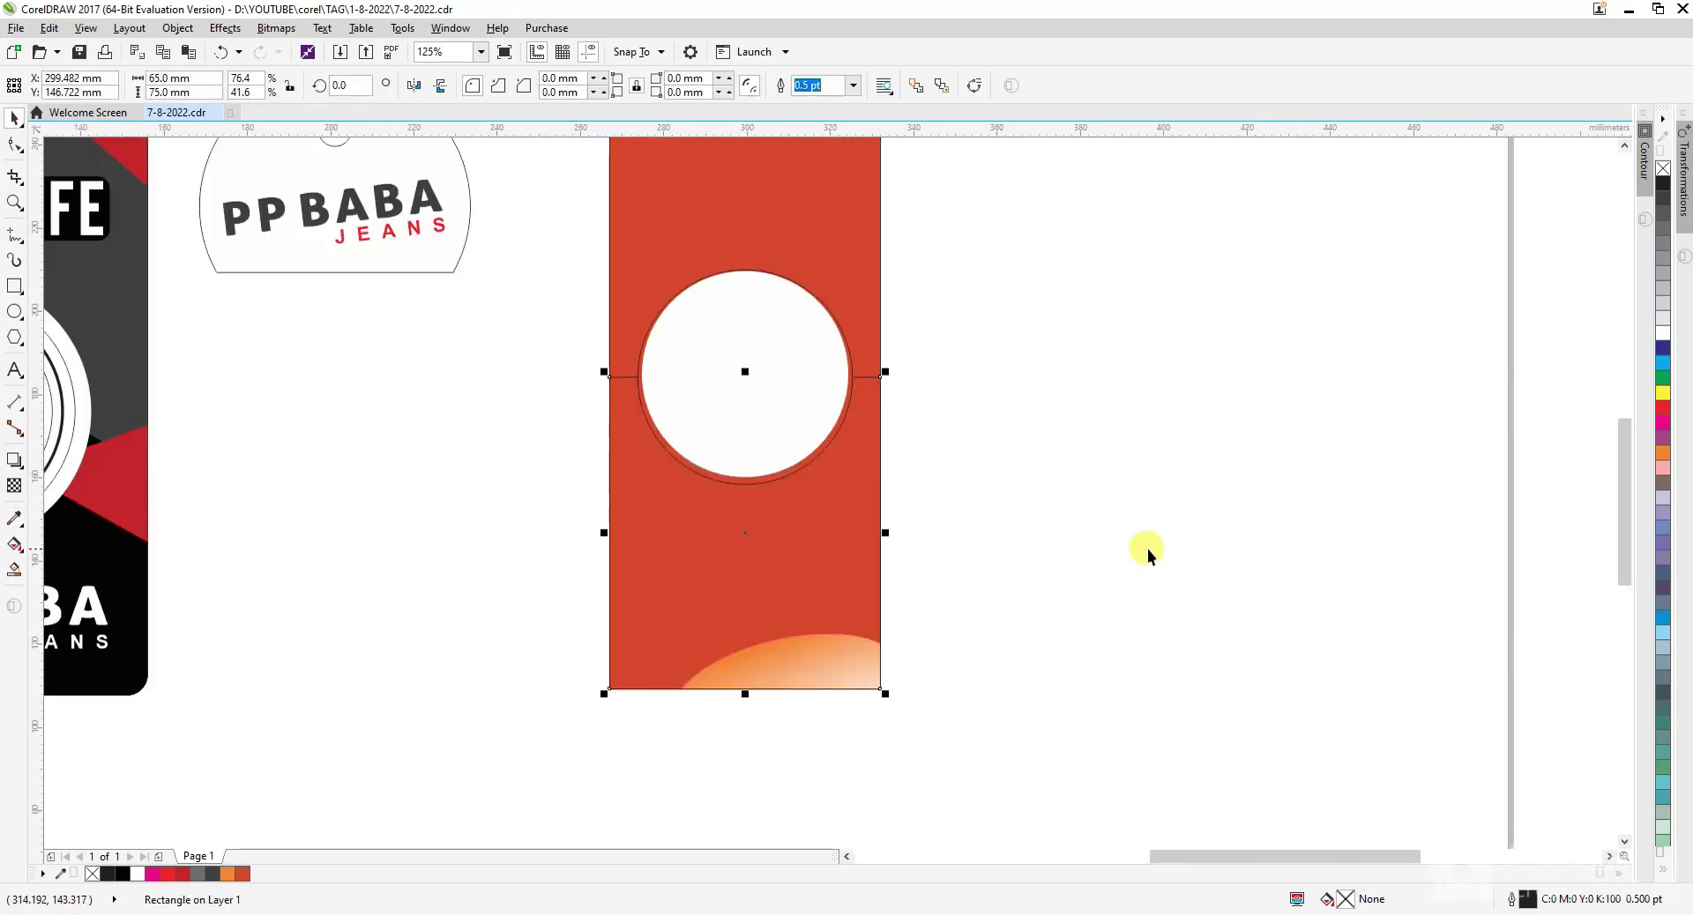
# - Fill the 65 × 75 mm rectangle on the tag's lower half with white
pyautogui.click(1663, 333)
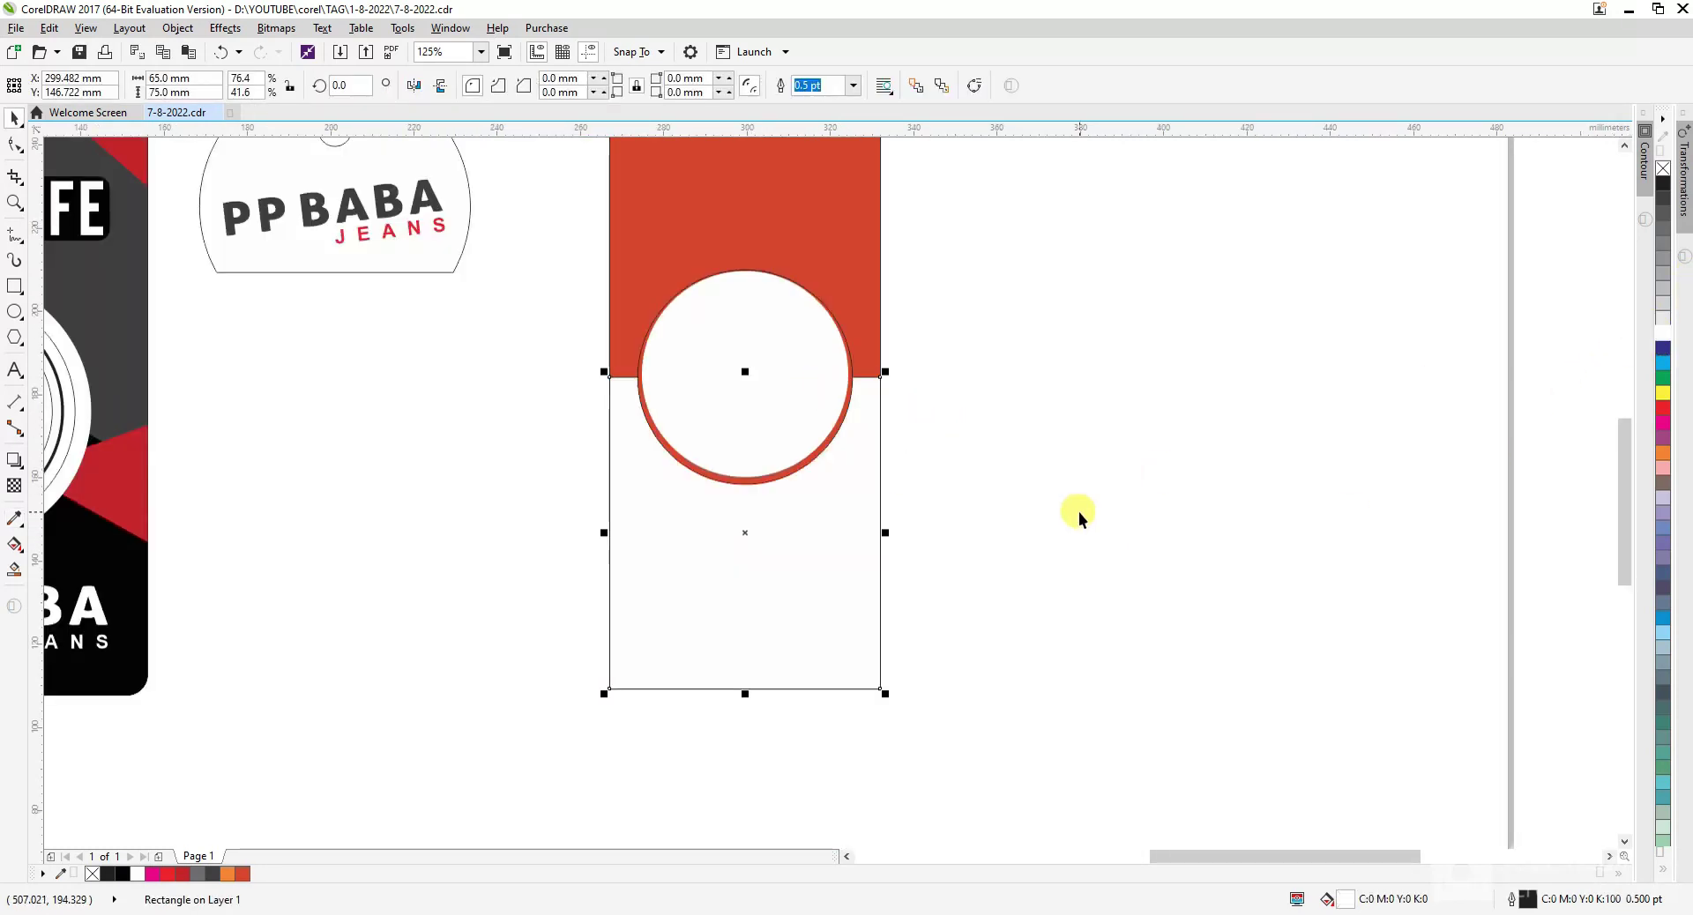
pyautogui.click(1078, 511)
pyautogui.click(696, 509)
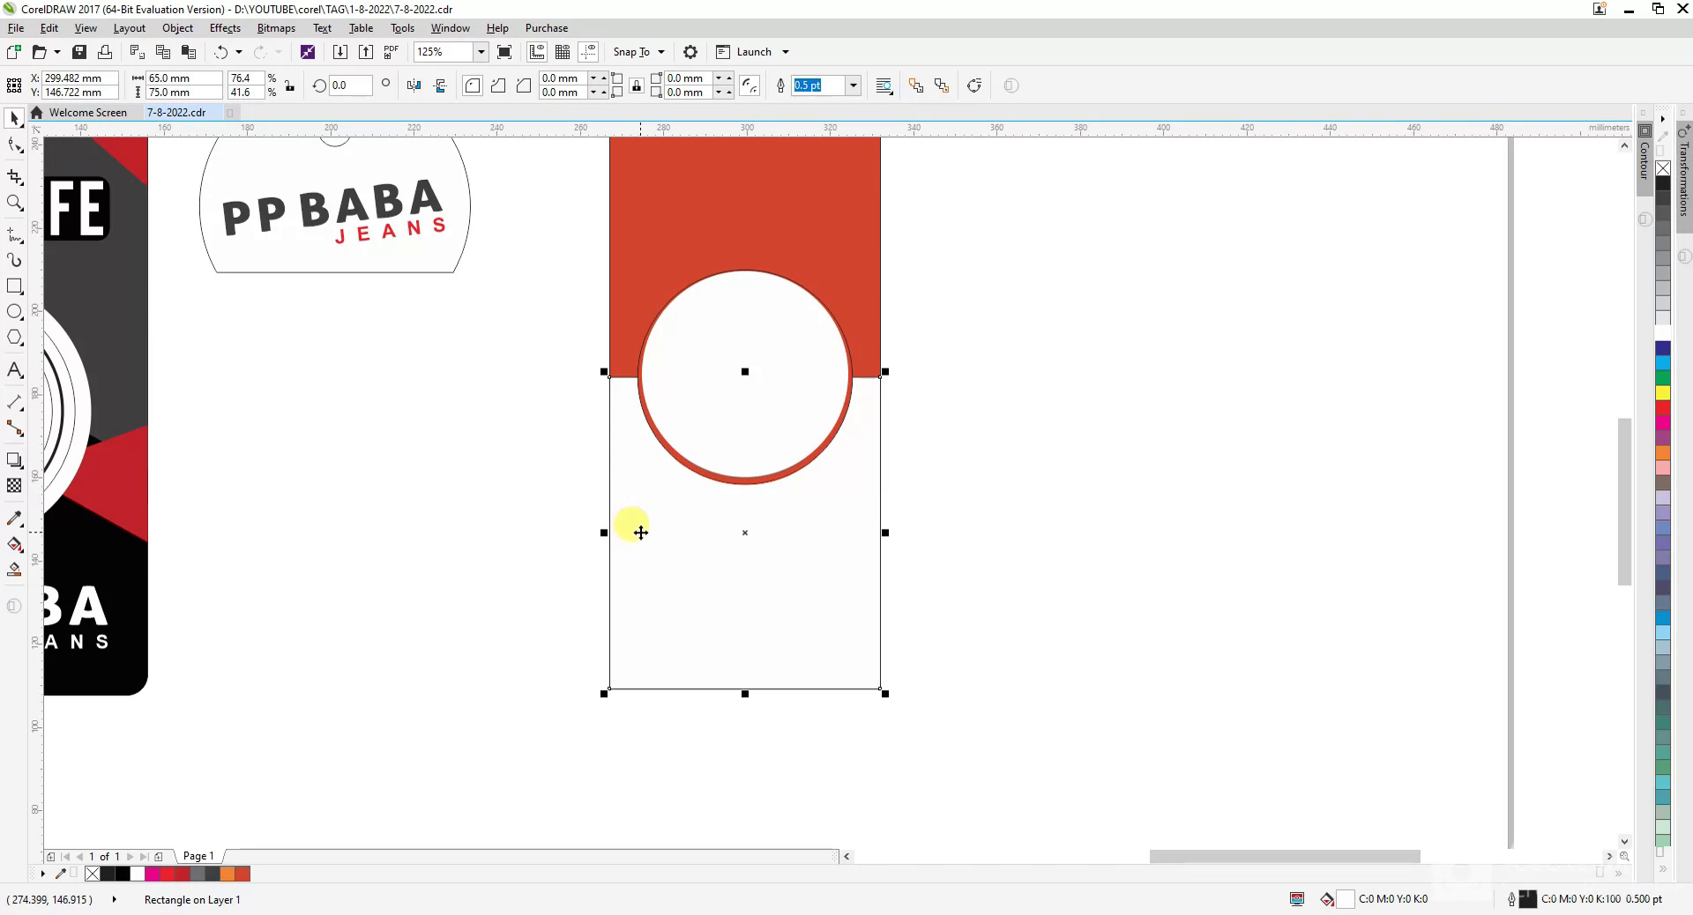
pyautogui.click(1150, 573)
# - PowerClip the white lower rectangle inside the red 65 × 150 mm tag rectangle
pyautogui.click(632, 477)
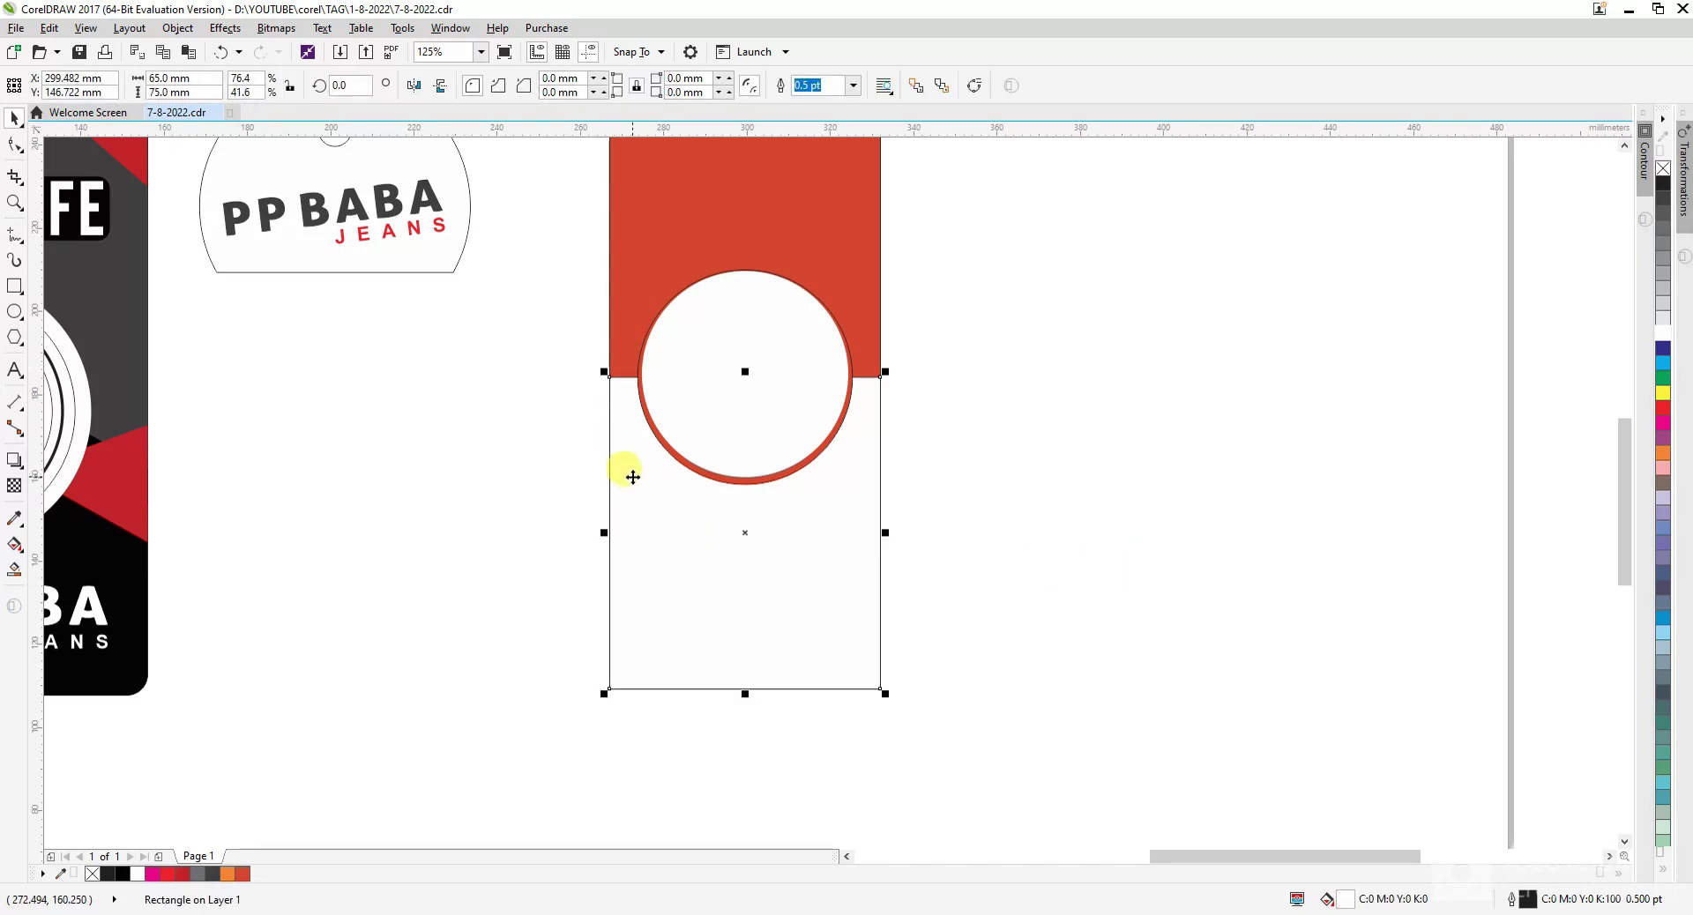
pyautogui.rightClick(632, 477)
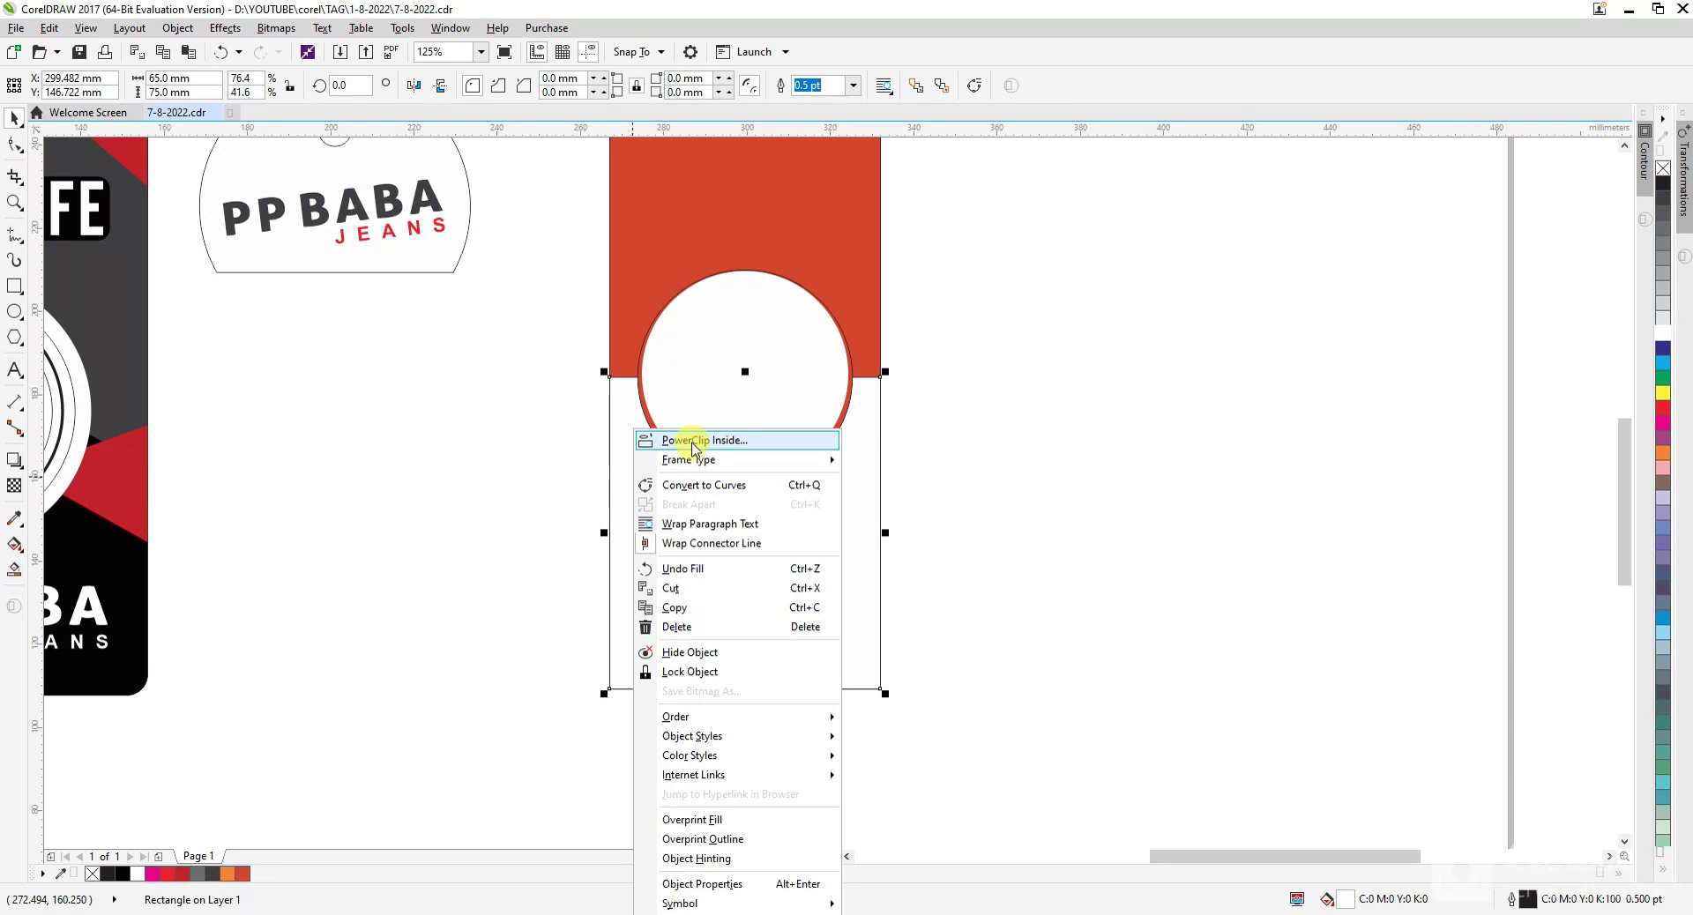
pyautogui.click(692, 445)
pyautogui.click(643, 260)
pyautogui.click(1078, 487)
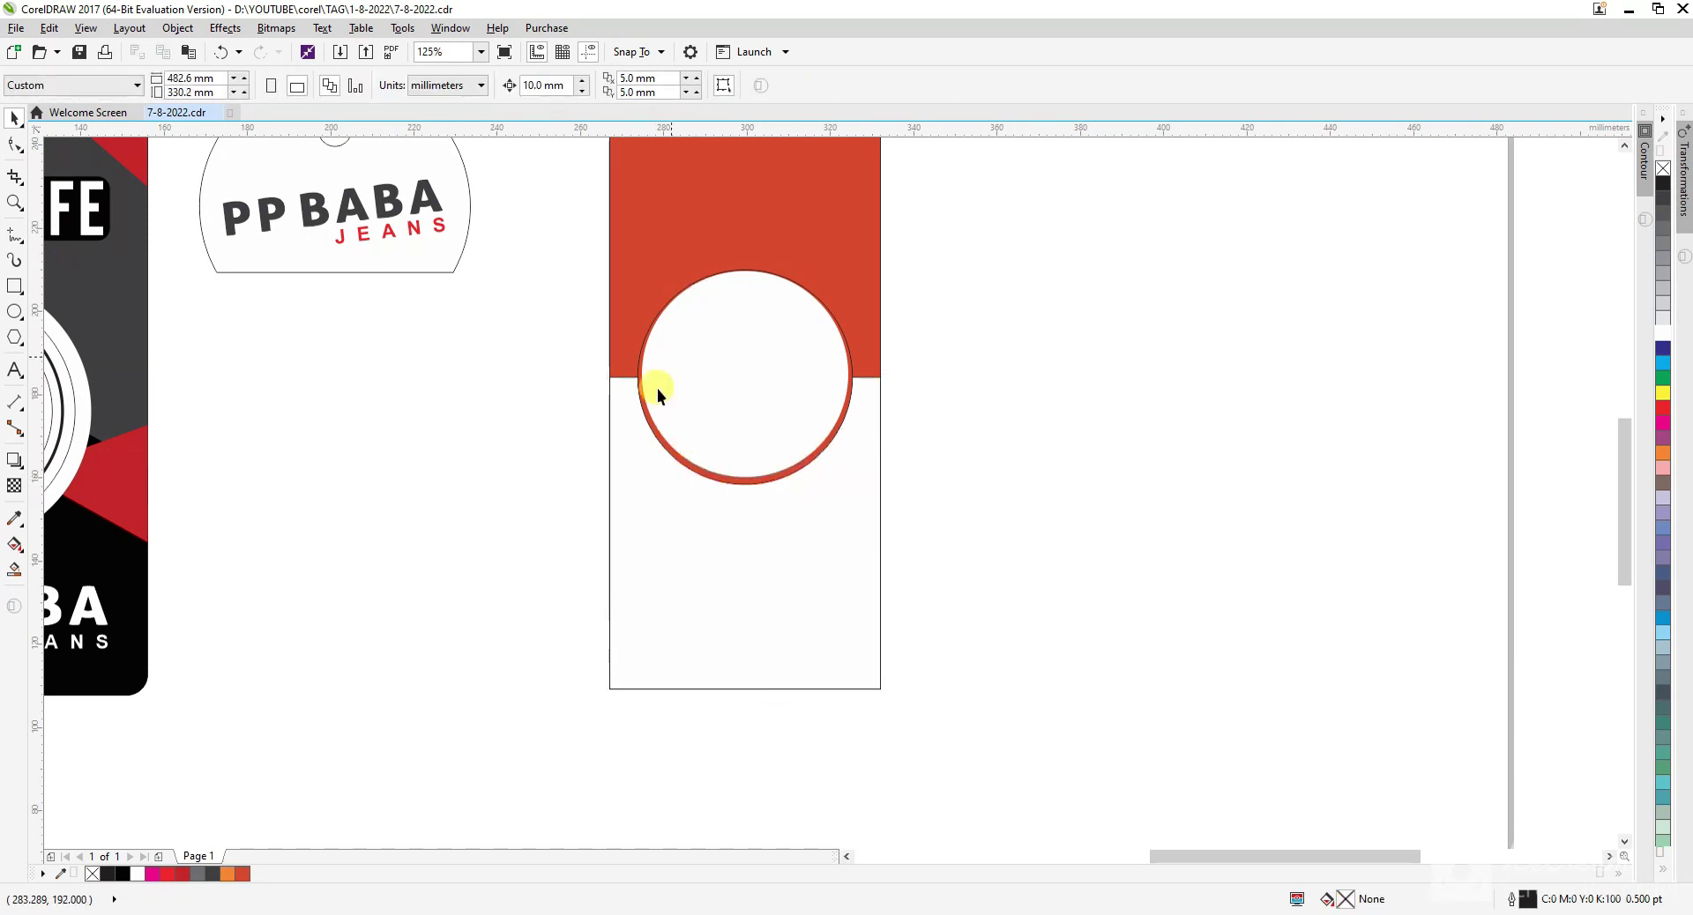
# - Edit the tag's PowerClip contents to bring the orange gradient ellipse in front of the white rectangle
pyautogui.keyDown('ctrl'); pyautogui.click(642, 478); pyautogui.keyUp('ctrl')
pyautogui.moveTo(403, 552); pyautogui.dragTo(1150, 835)
pyautogui.hotkey('ctrl', 'c')
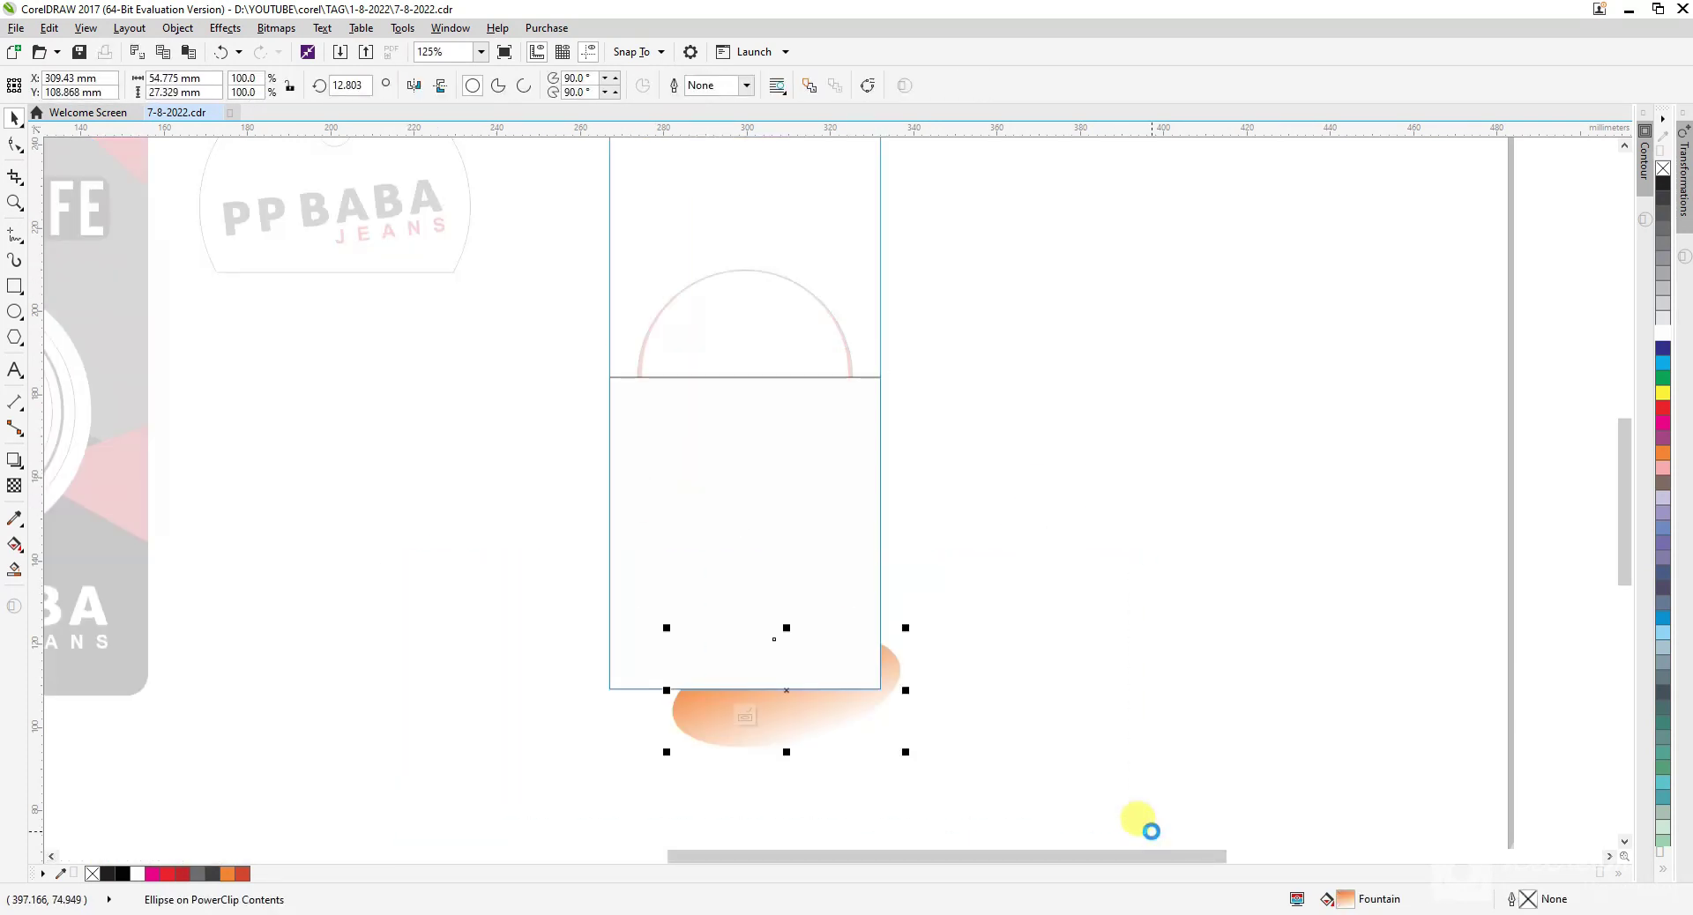
pyautogui.keyDown('ctrl'); pyautogui.click(1145, 621); pyautogui.keyUp('ctrl')
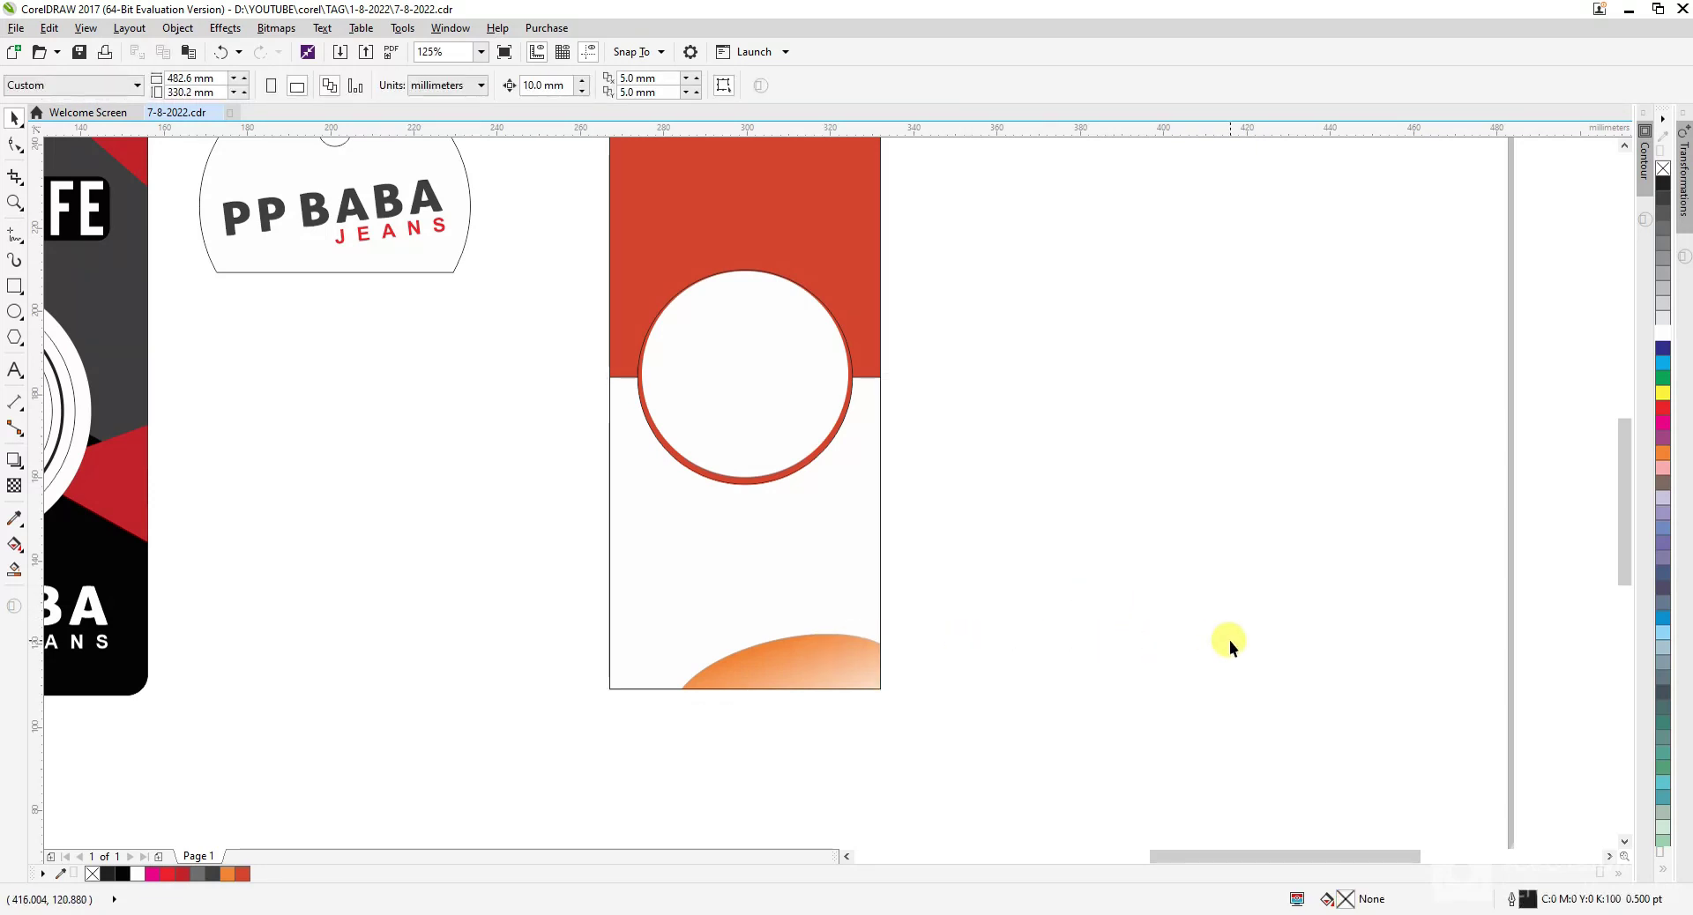
# - Sample the tag's red and replace the gradient of the ellipse inside the PowerClip with that solid color
pyautogui.click(802, 672)
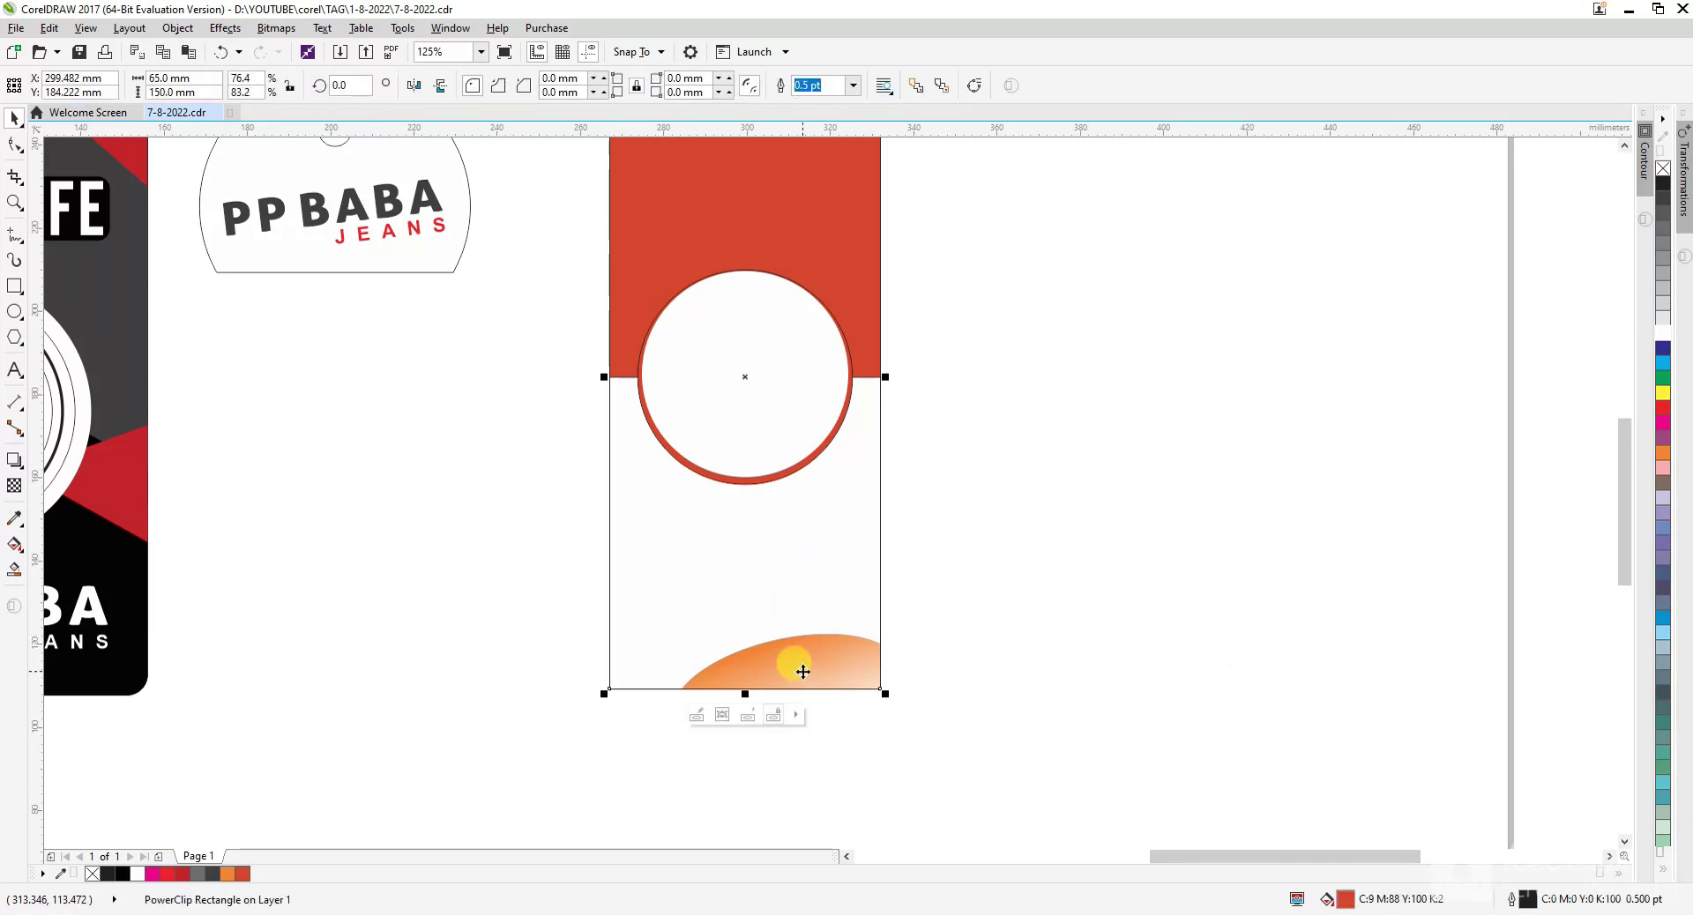
pyautogui.press('i')
pyautogui.click(817, 215)
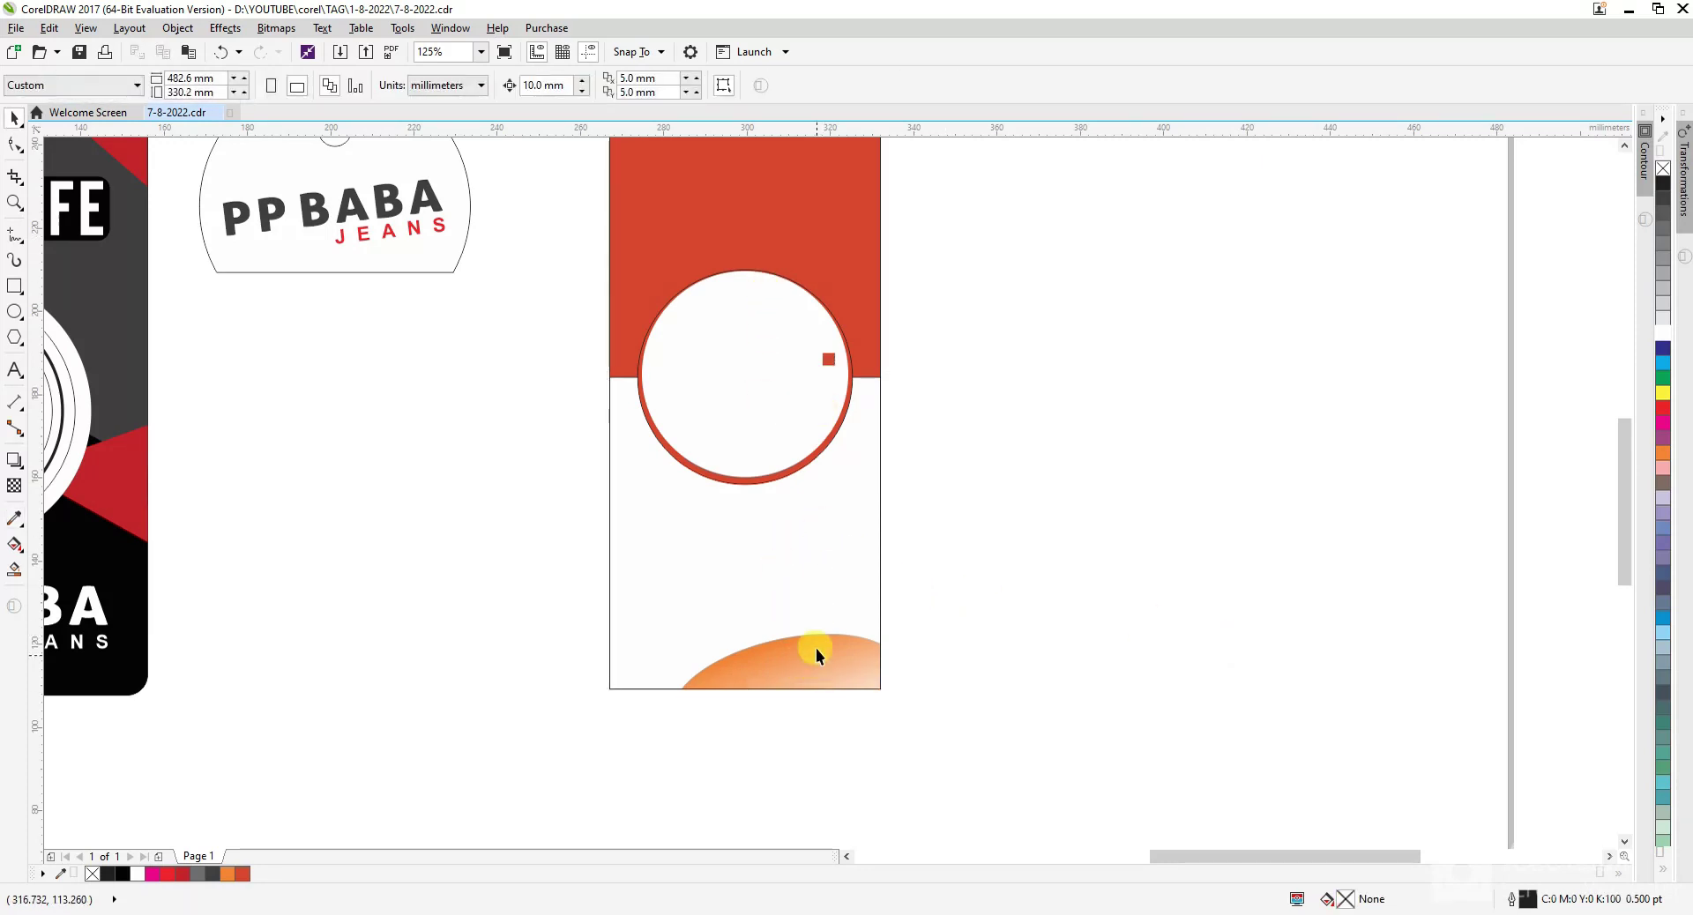
pyautogui.keyDown('ctrl'); pyautogui.click(817, 649); pyautogui.keyUp('ctrl')
pyautogui.press('space')
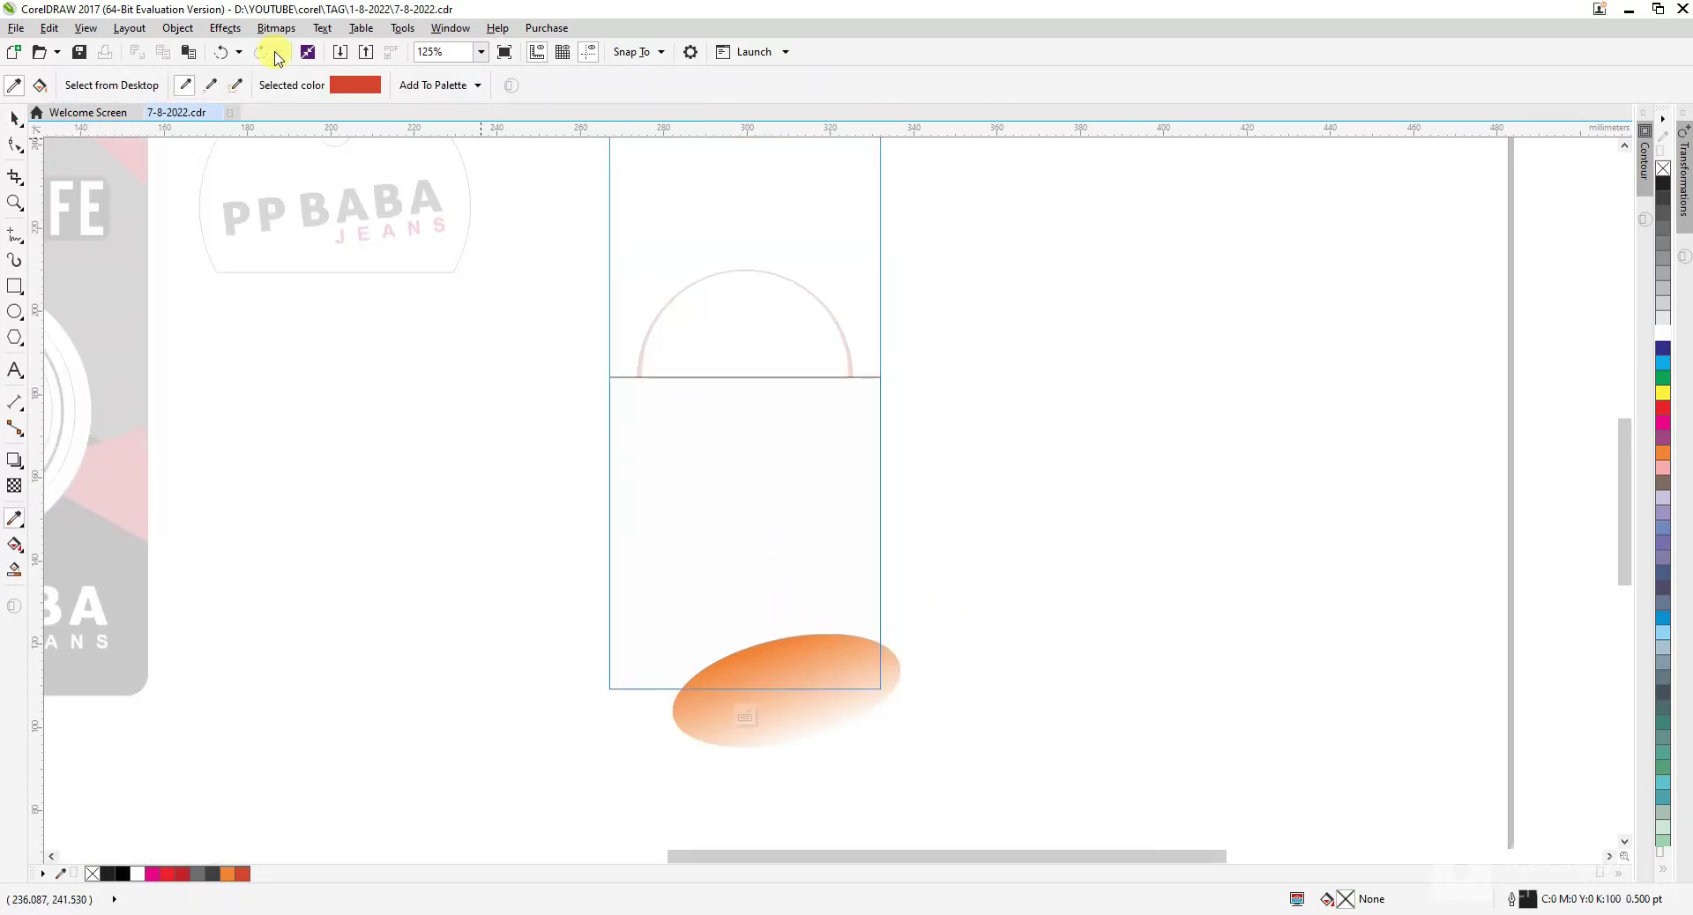
pyautogui.click(759, 670)
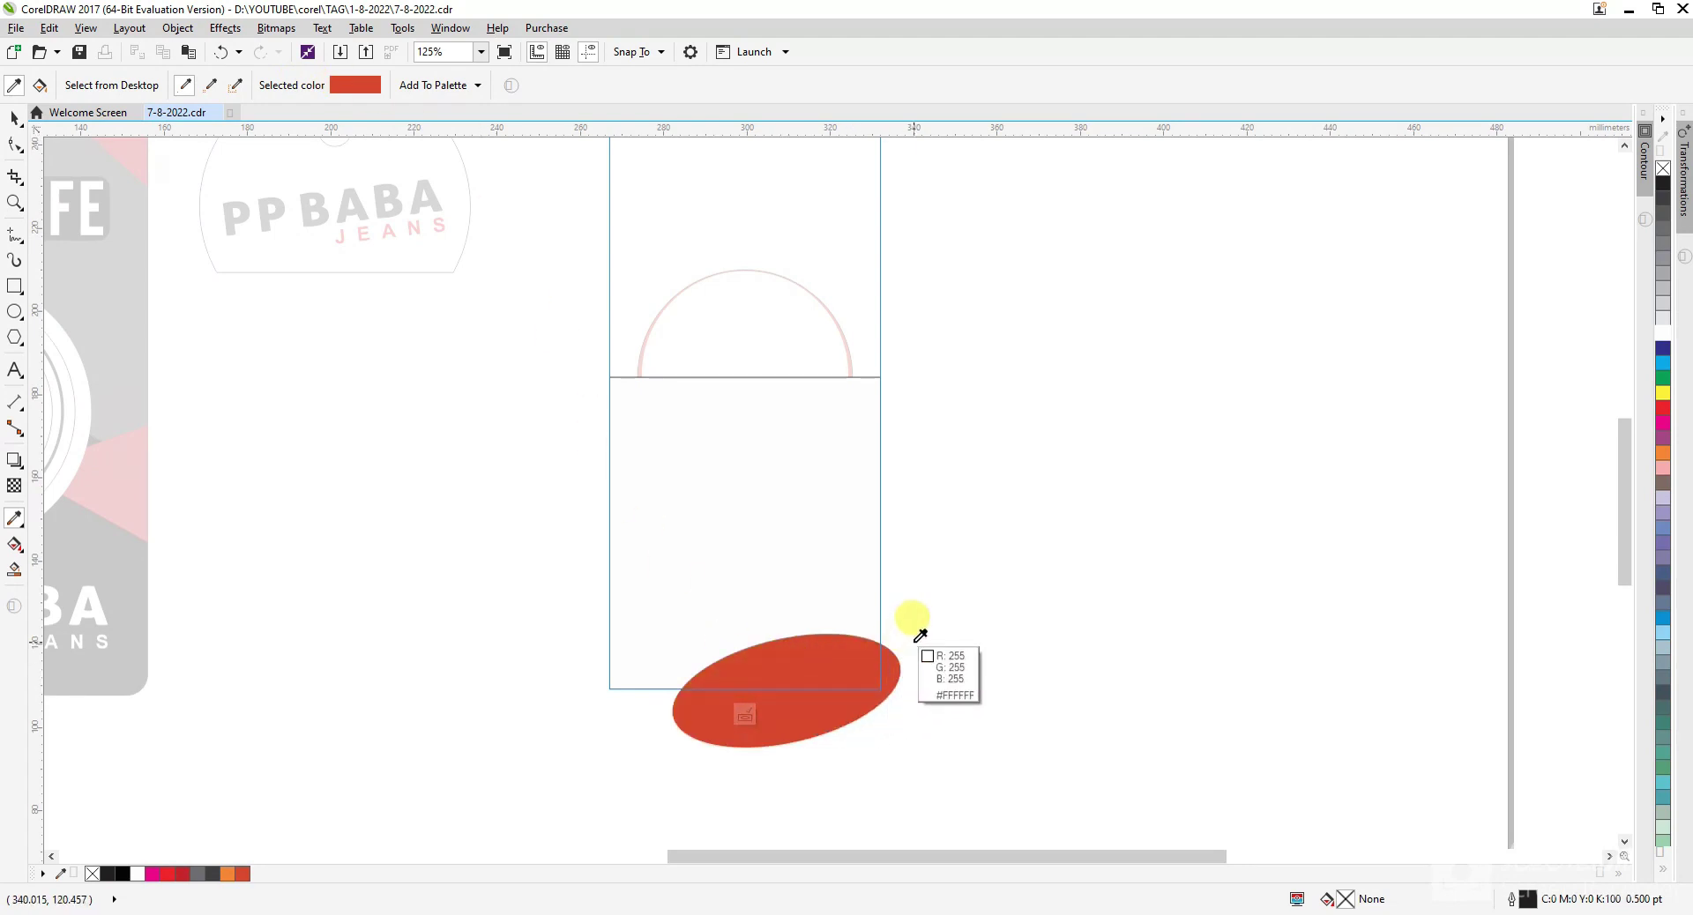
pyautogui.click(1030, 555)
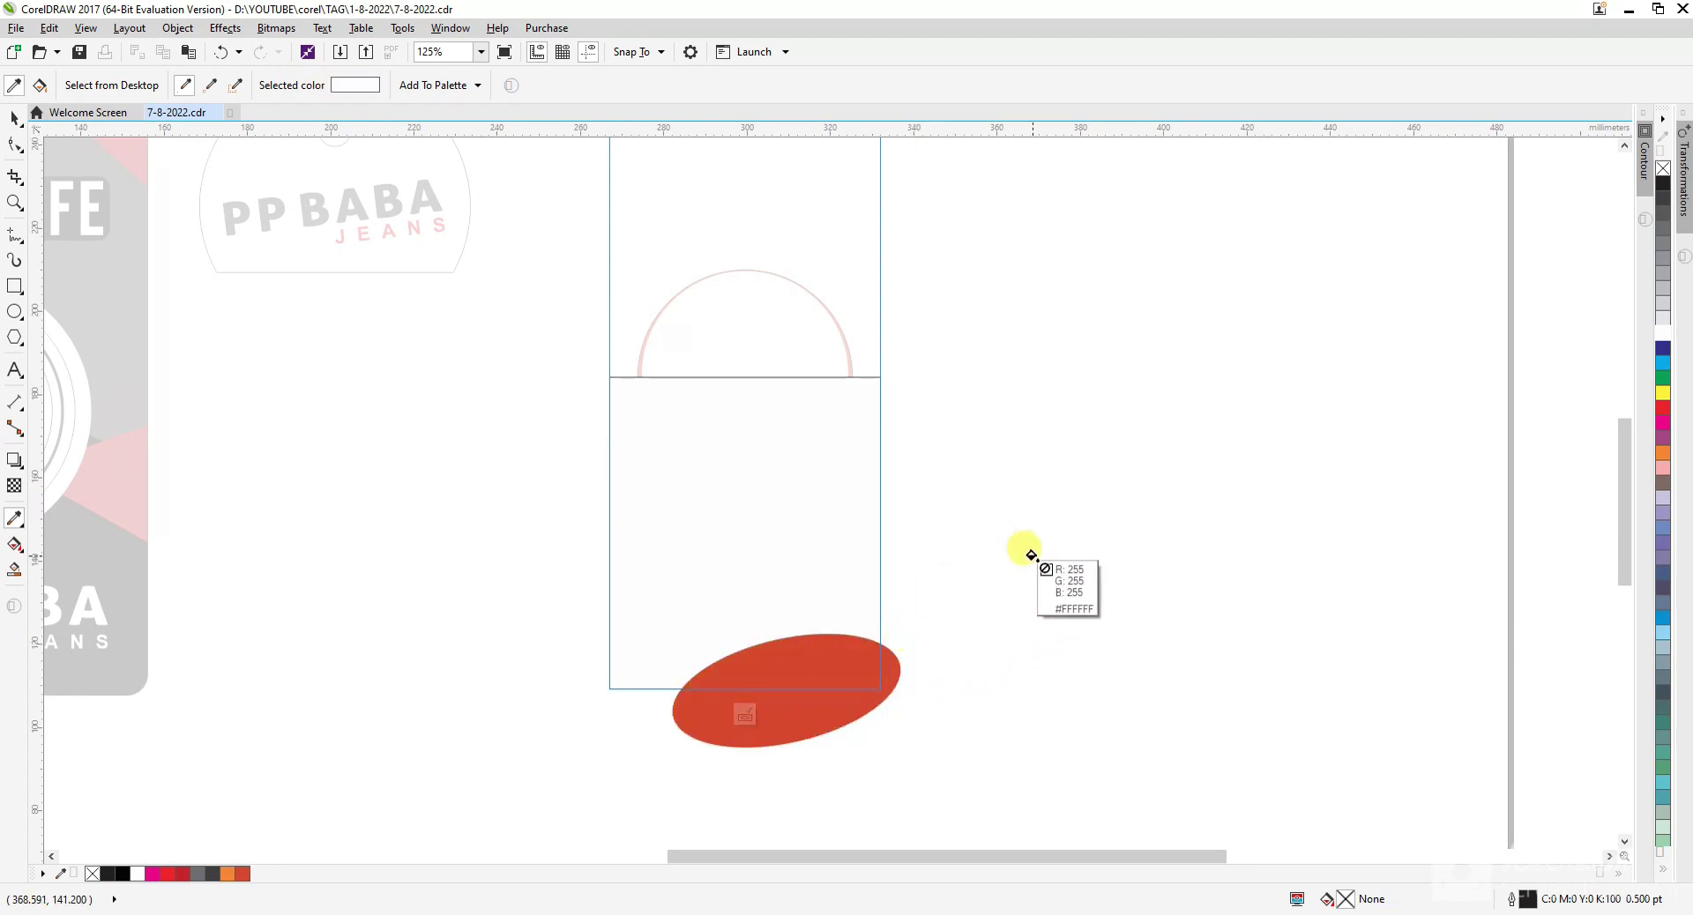
pyautogui.press('space')
pyautogui.keyDown('ctrl'); pyautogui.click(1032, 556); pyautogui.keyUp('ctrl')
pyautogui.click(1032, 555)
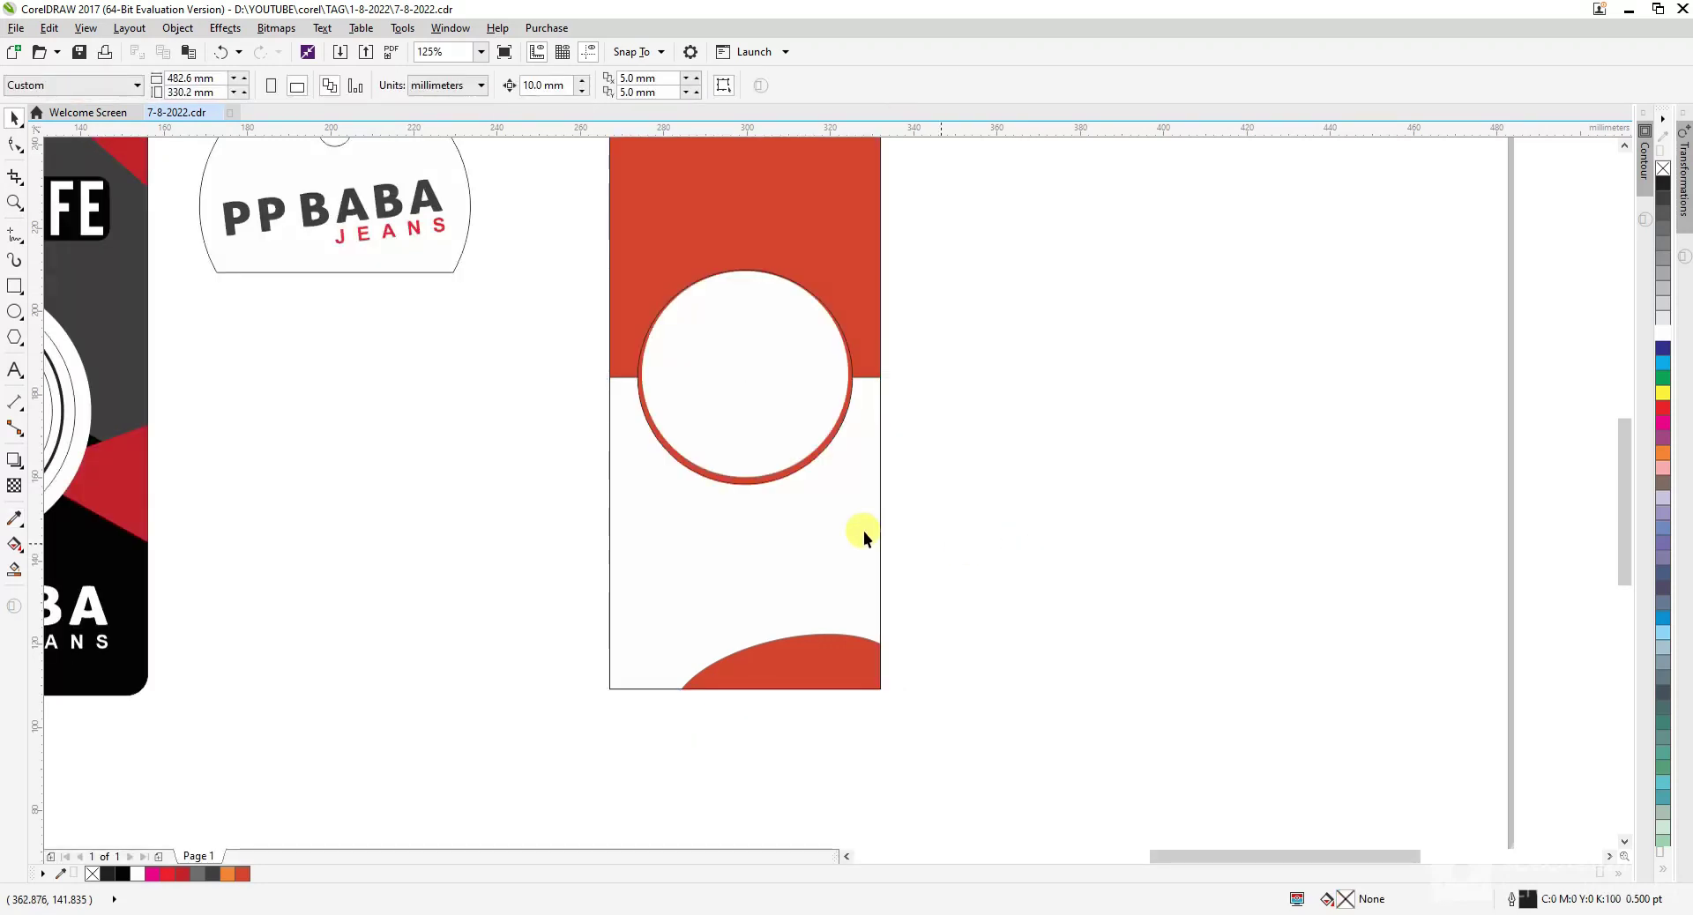
# - Remove the black outline from the red outer circle
pyautogui.scroll(-1, 775, 518)
pyautogui.click(791, 379)
pyautogui.click(1038, 510)
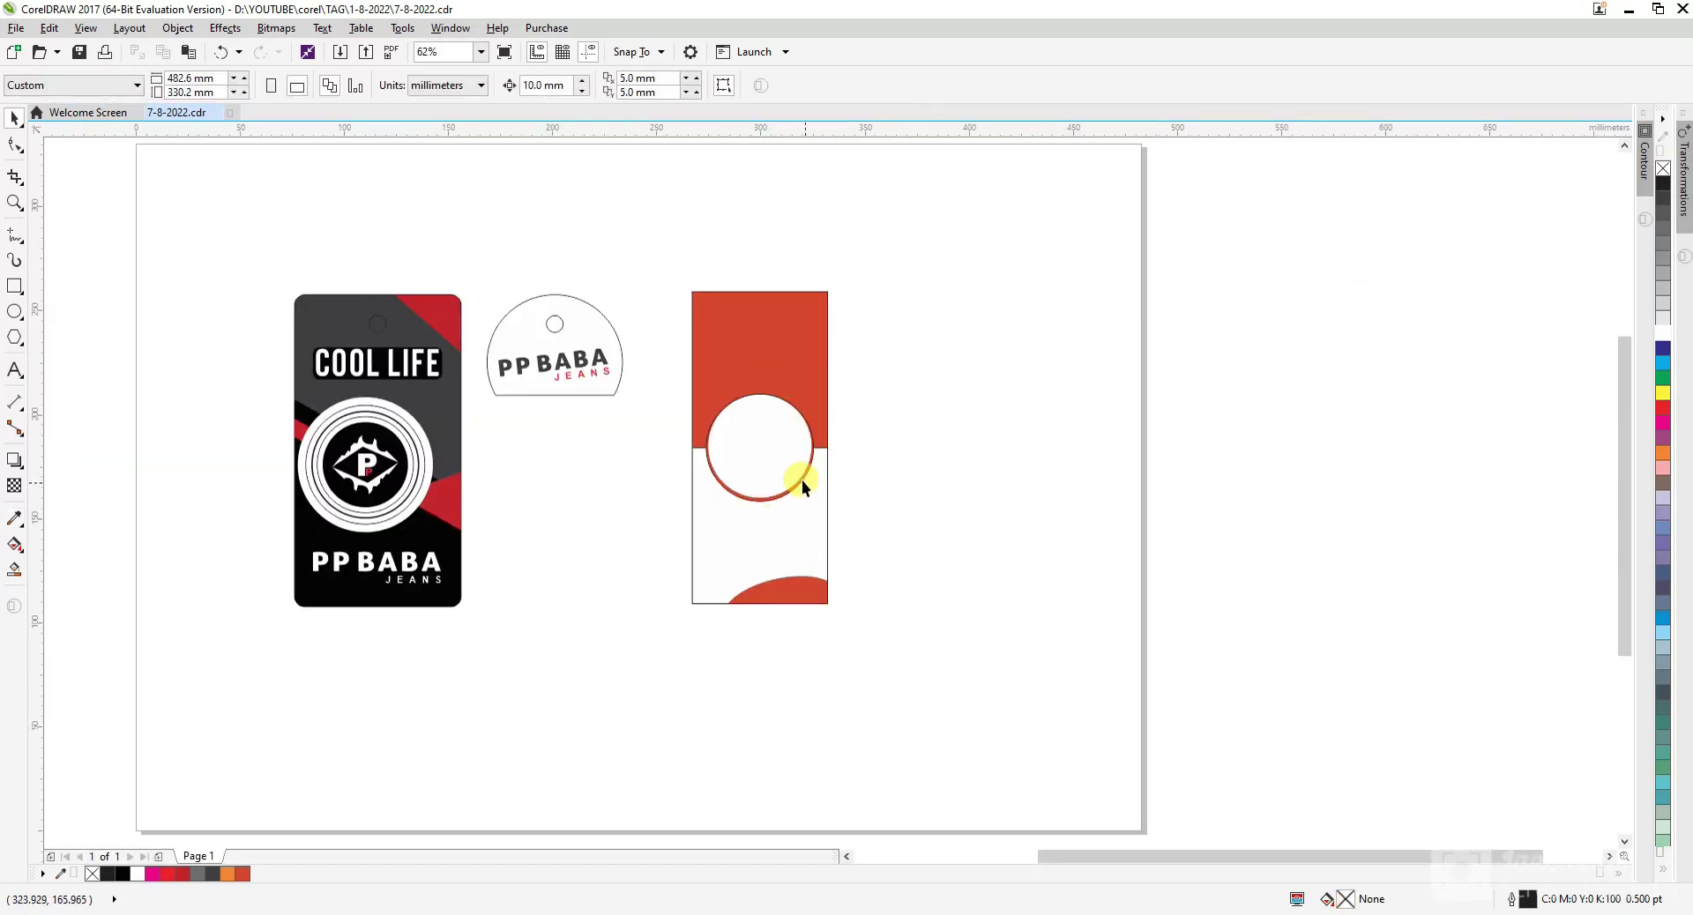
pyautogui.scroll(2, 798, 454)
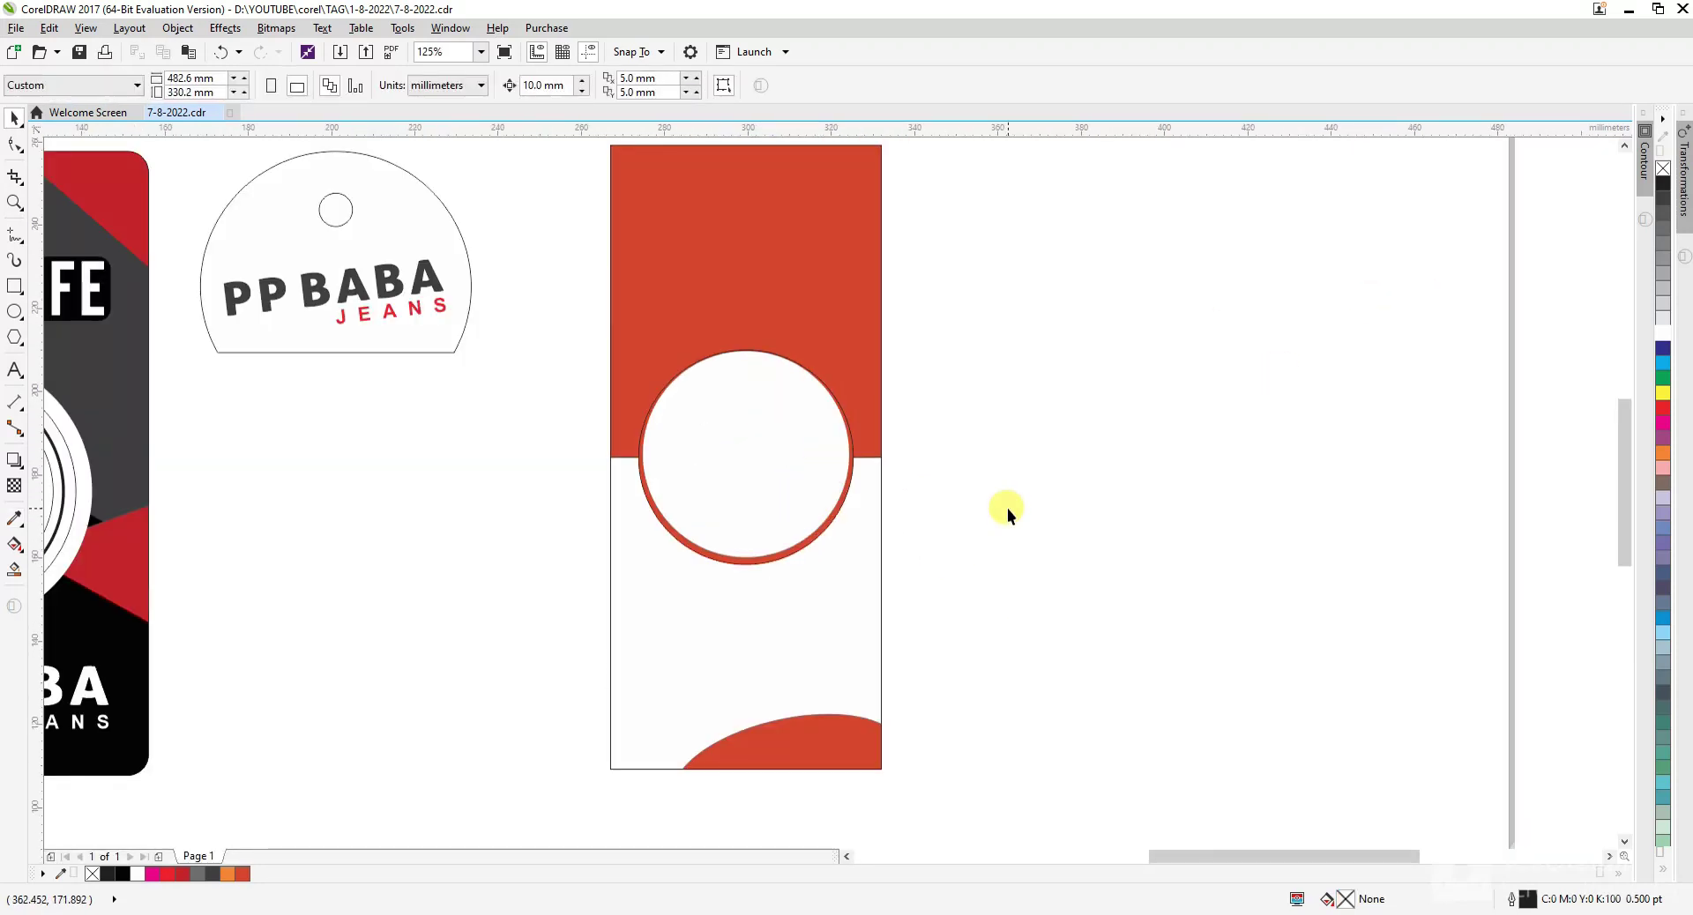
pyautogui.scroll(-2, 805, 445)
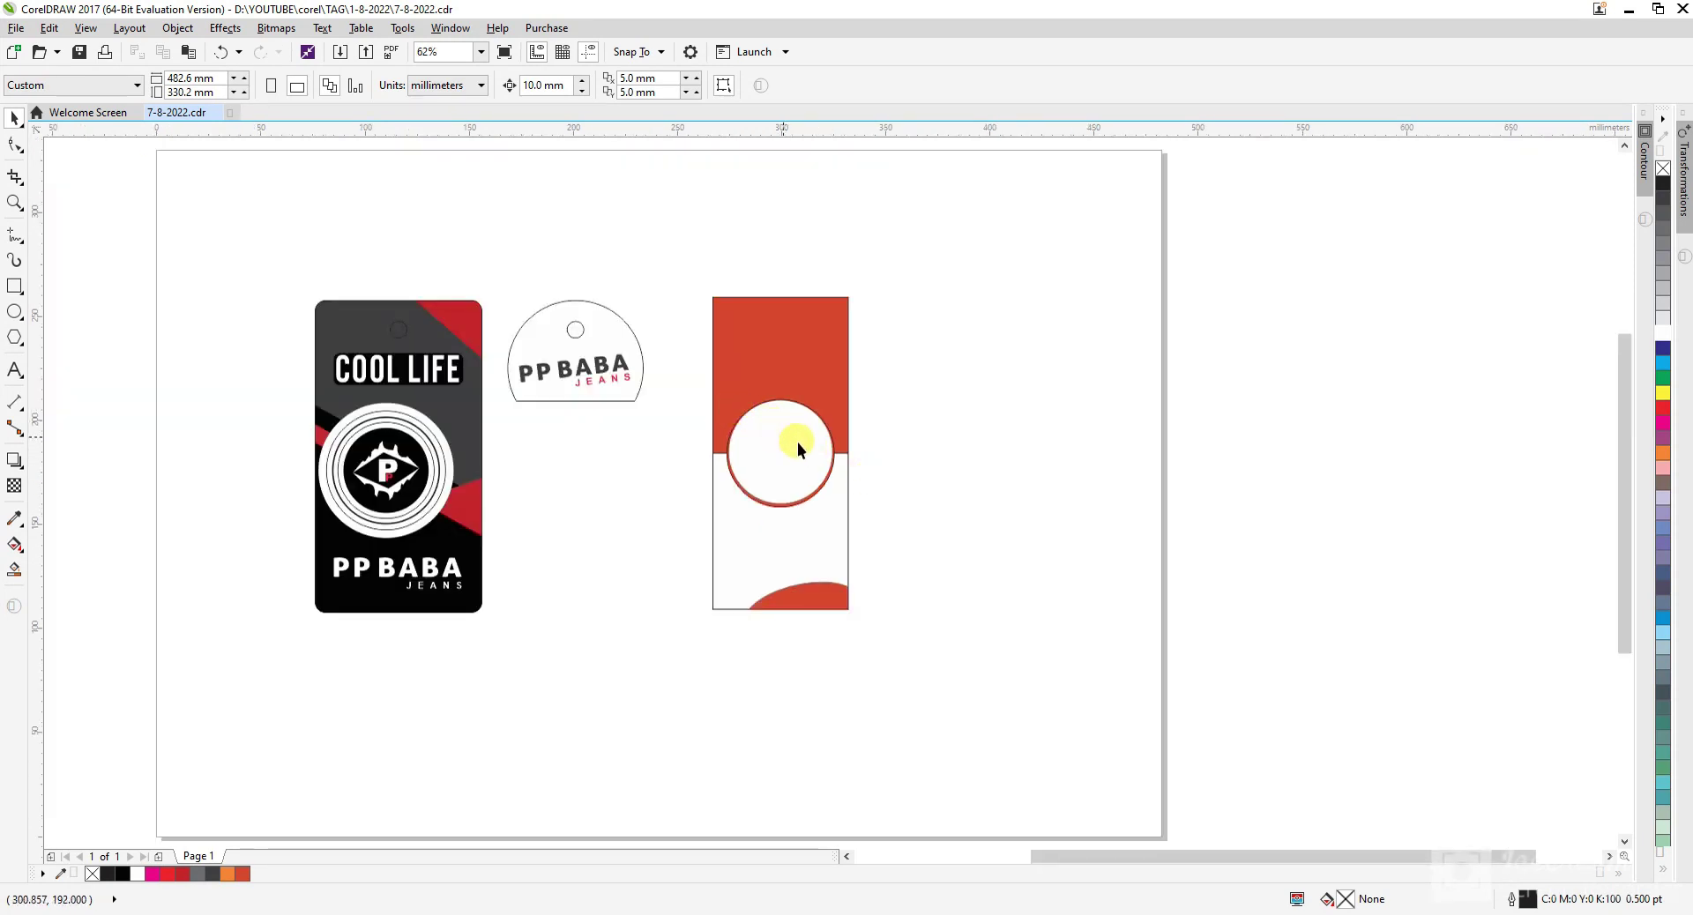
pyautogui.scroll(4, 799, 476)
pyautogui.click(796, 479)
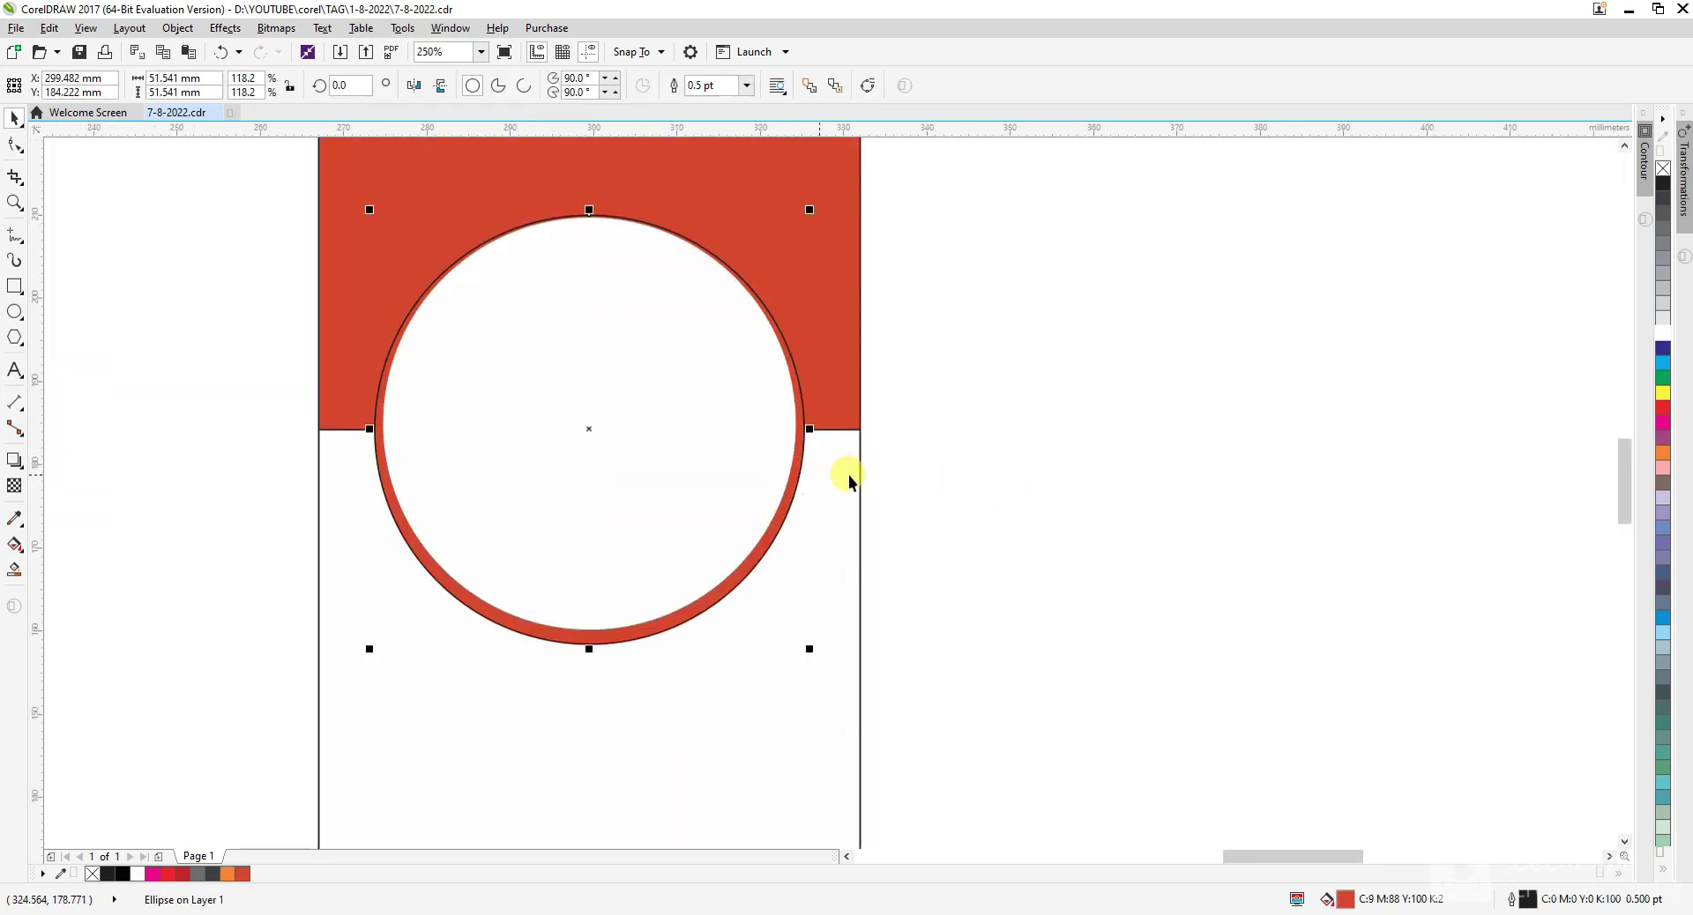
pyautogui.click(1376, 341)
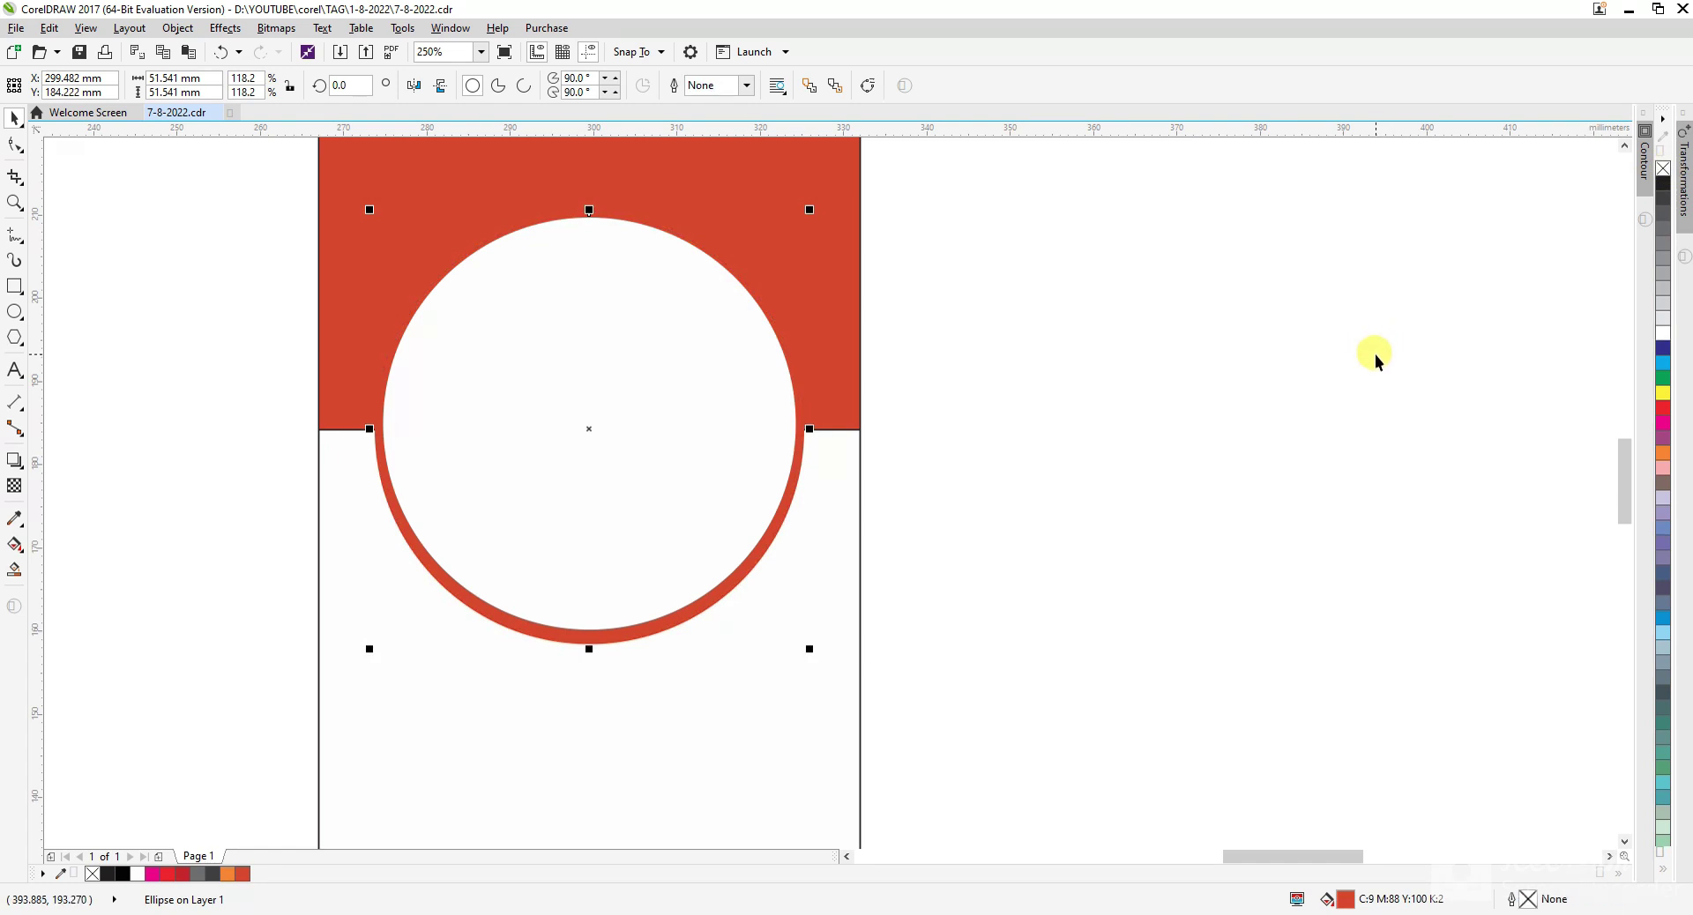
pyautogui.scroll(-2, 1085, 373)
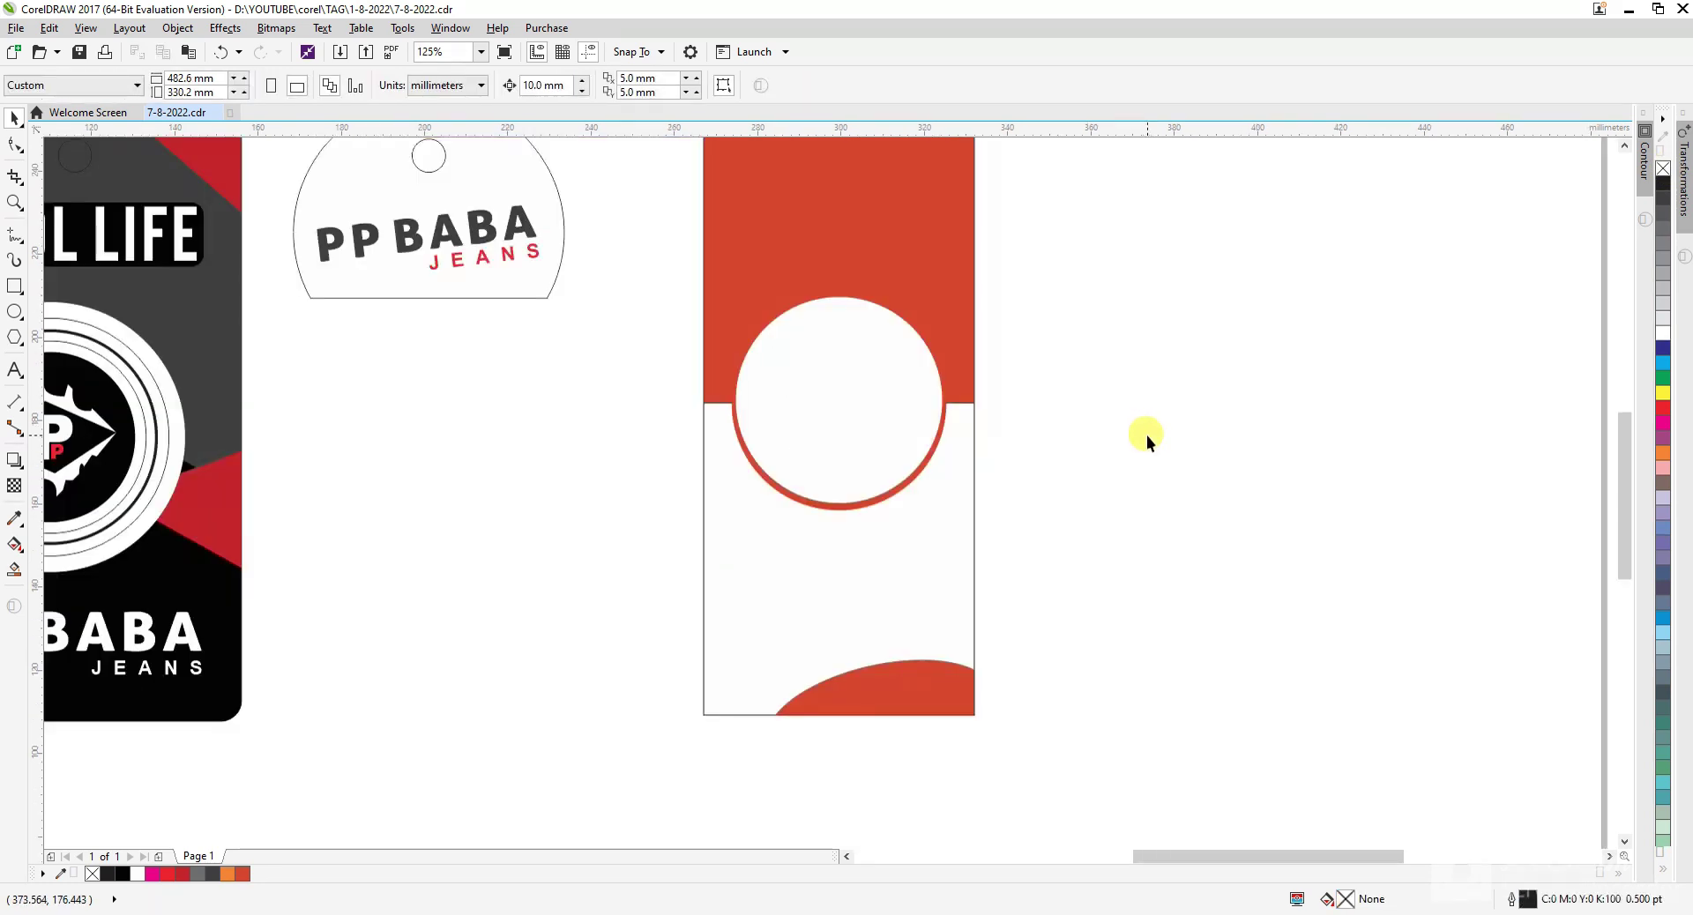
pyautogui.keyDown('ctrl'); pyautogui.click(872, 538); pyautogui.keyUp('ctrl')
pyautogui.keyDown('ctrl'); pyautogui.click(1052, 537); pyautogui.keyUp('ctrl')
pyautogui.press('Escape')
pyautogui.click(933, 538)
pyautogui.doubleClick(933, 538)
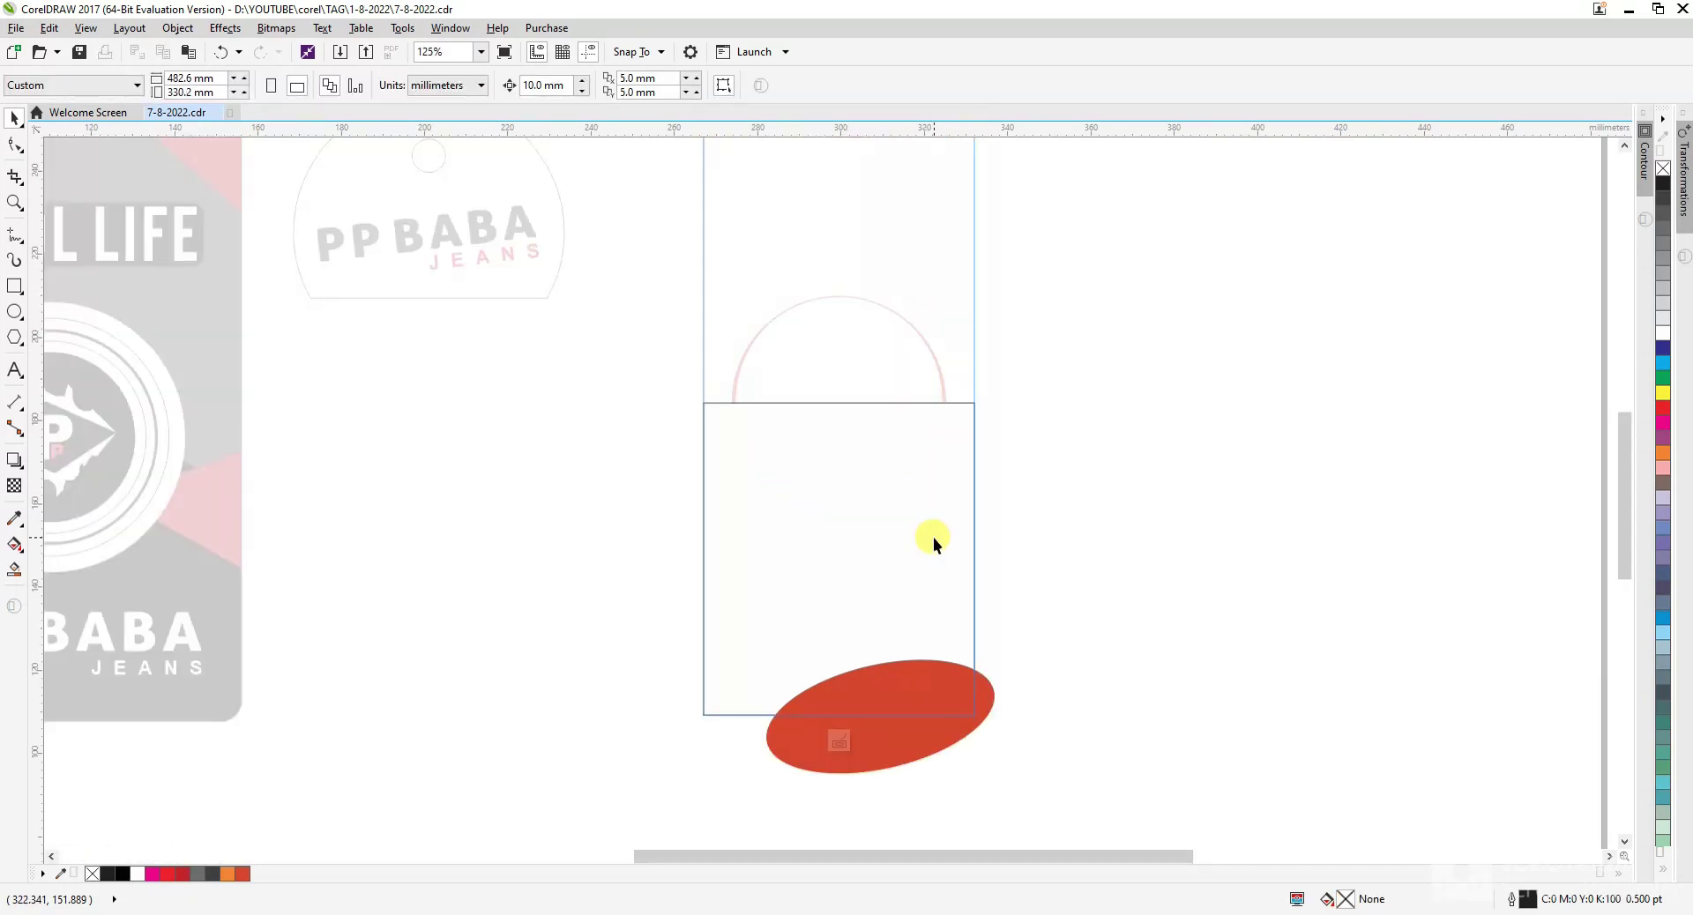
pyautogui.click(1018, 538)
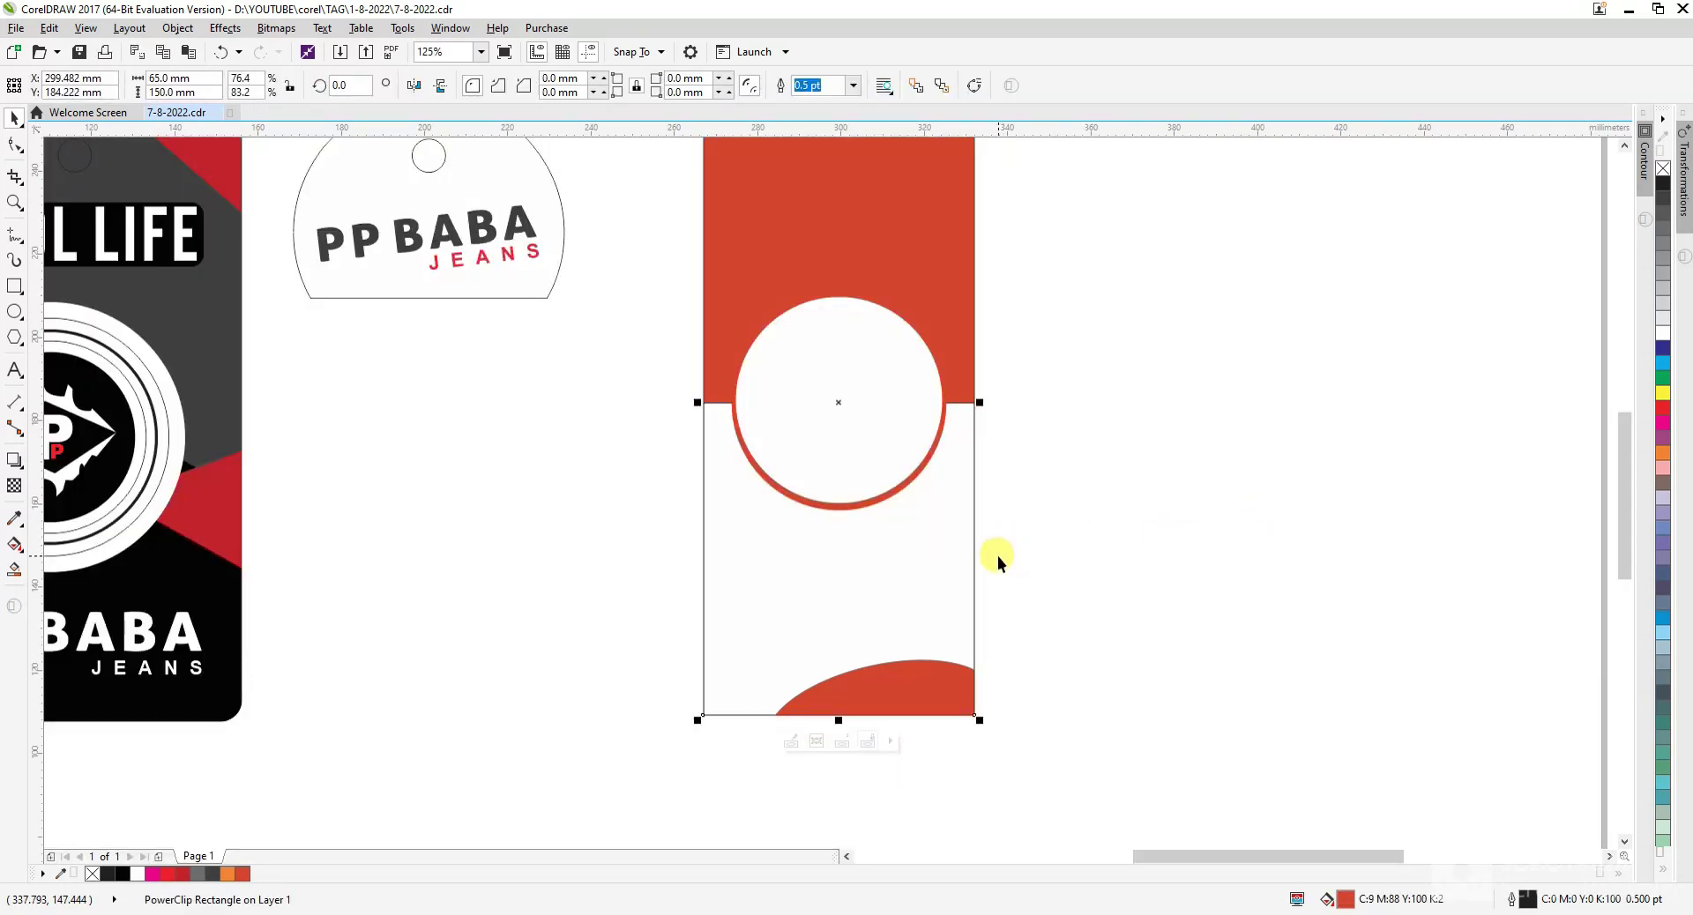
pyautogui.click(1133, 563)
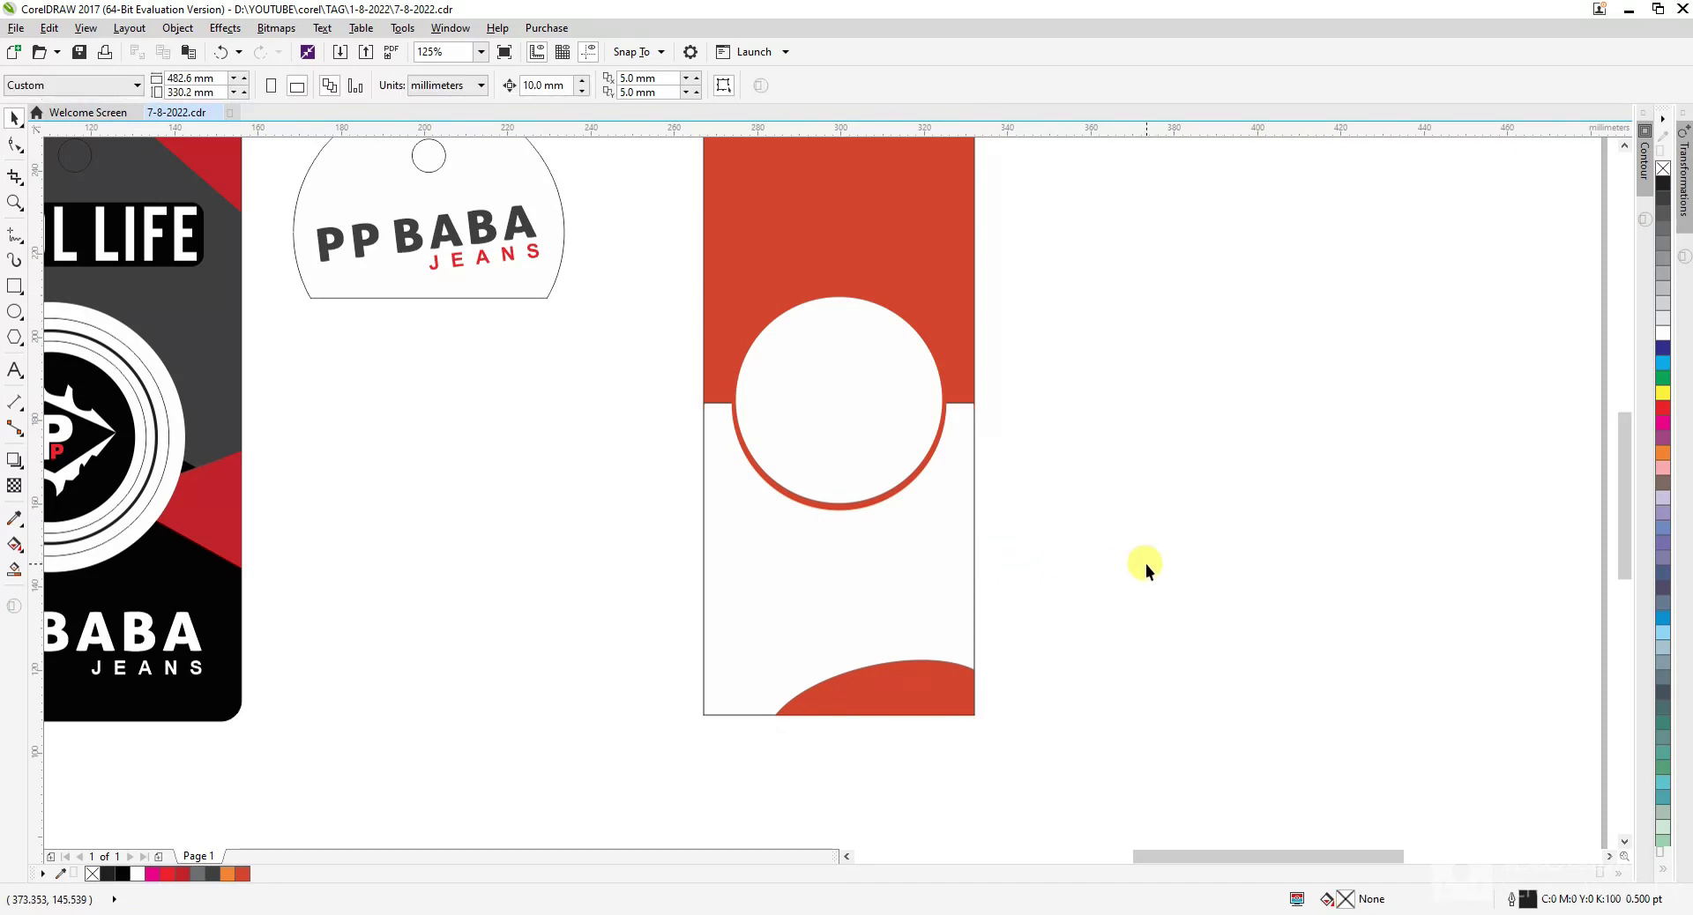
# - Inside the tag's PowerClip, lower the white rectangle's upper-right node to slope its top edge, and remove the shape's black outline
pyautogui.doubleClick(837, 589)
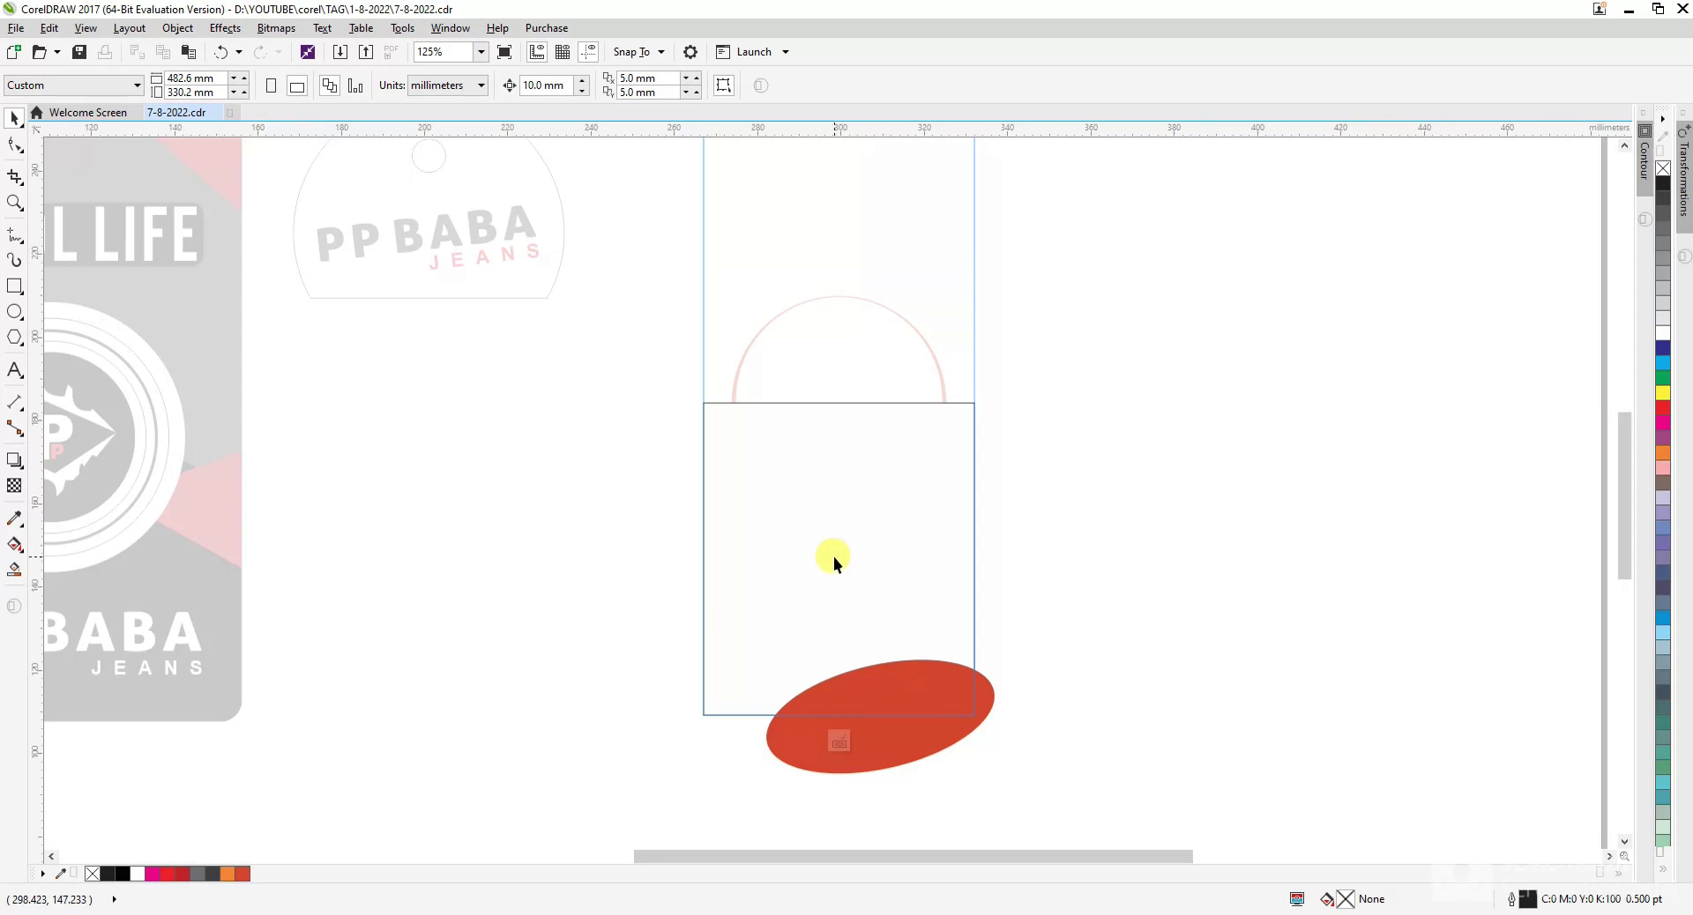
pyautogui.click(833, 557)
pyautogui.hotkey('ctrl', 'q')
pyautogui.press('F10')
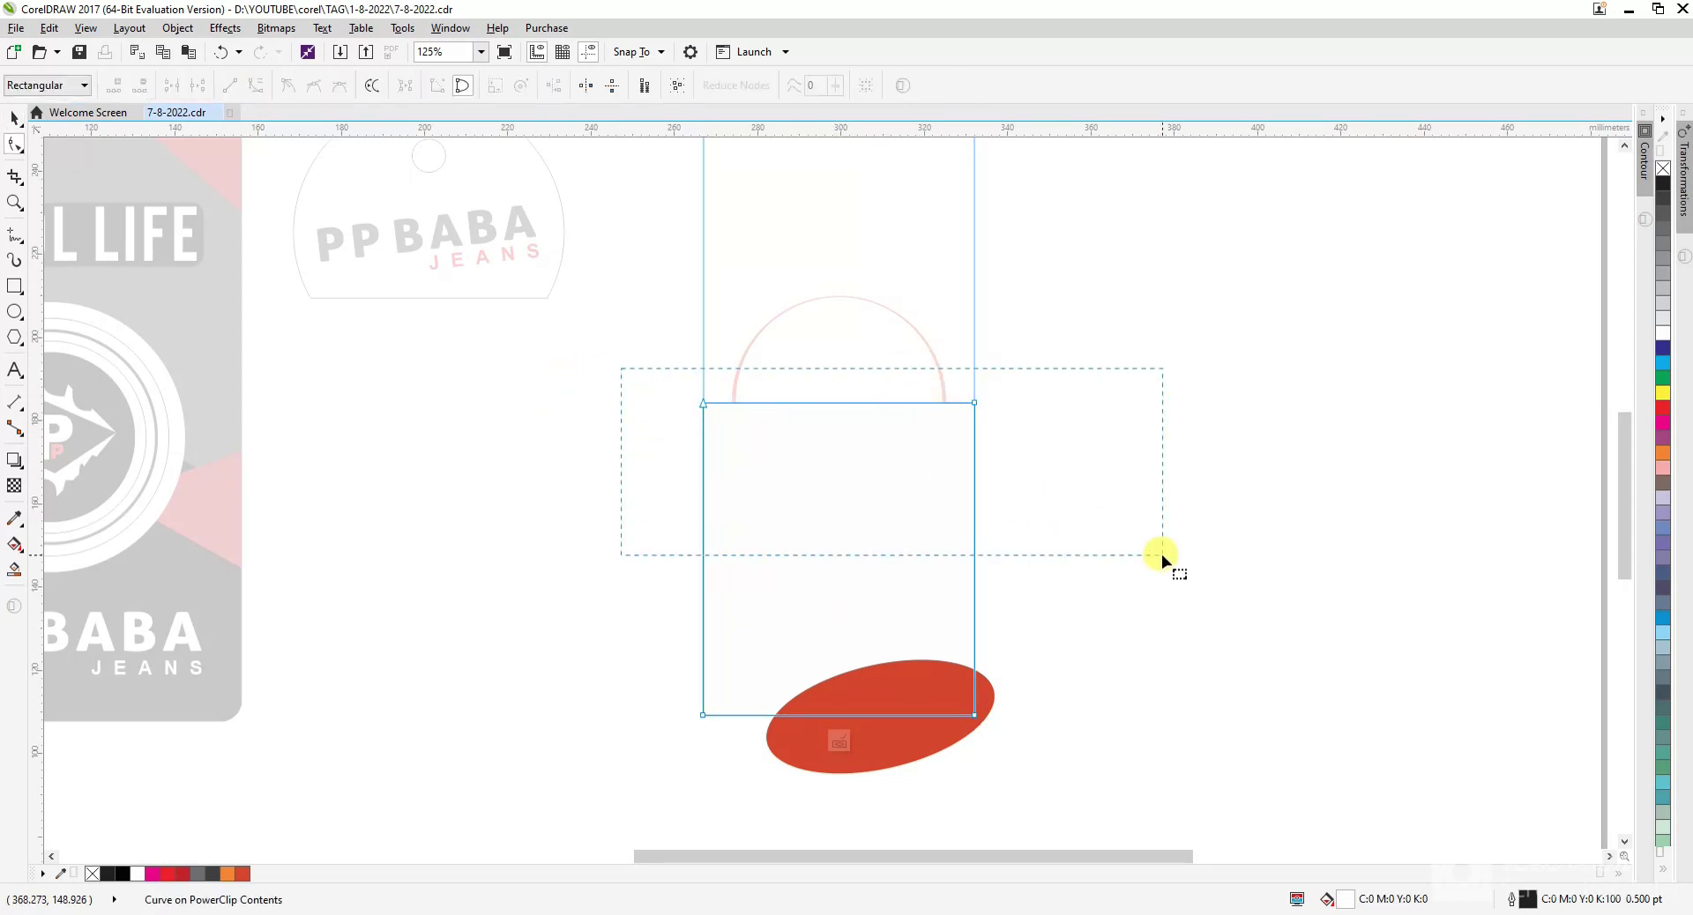
pyautogui.moveTo(1162, 554); pyautogui.dragTo(977, 411)
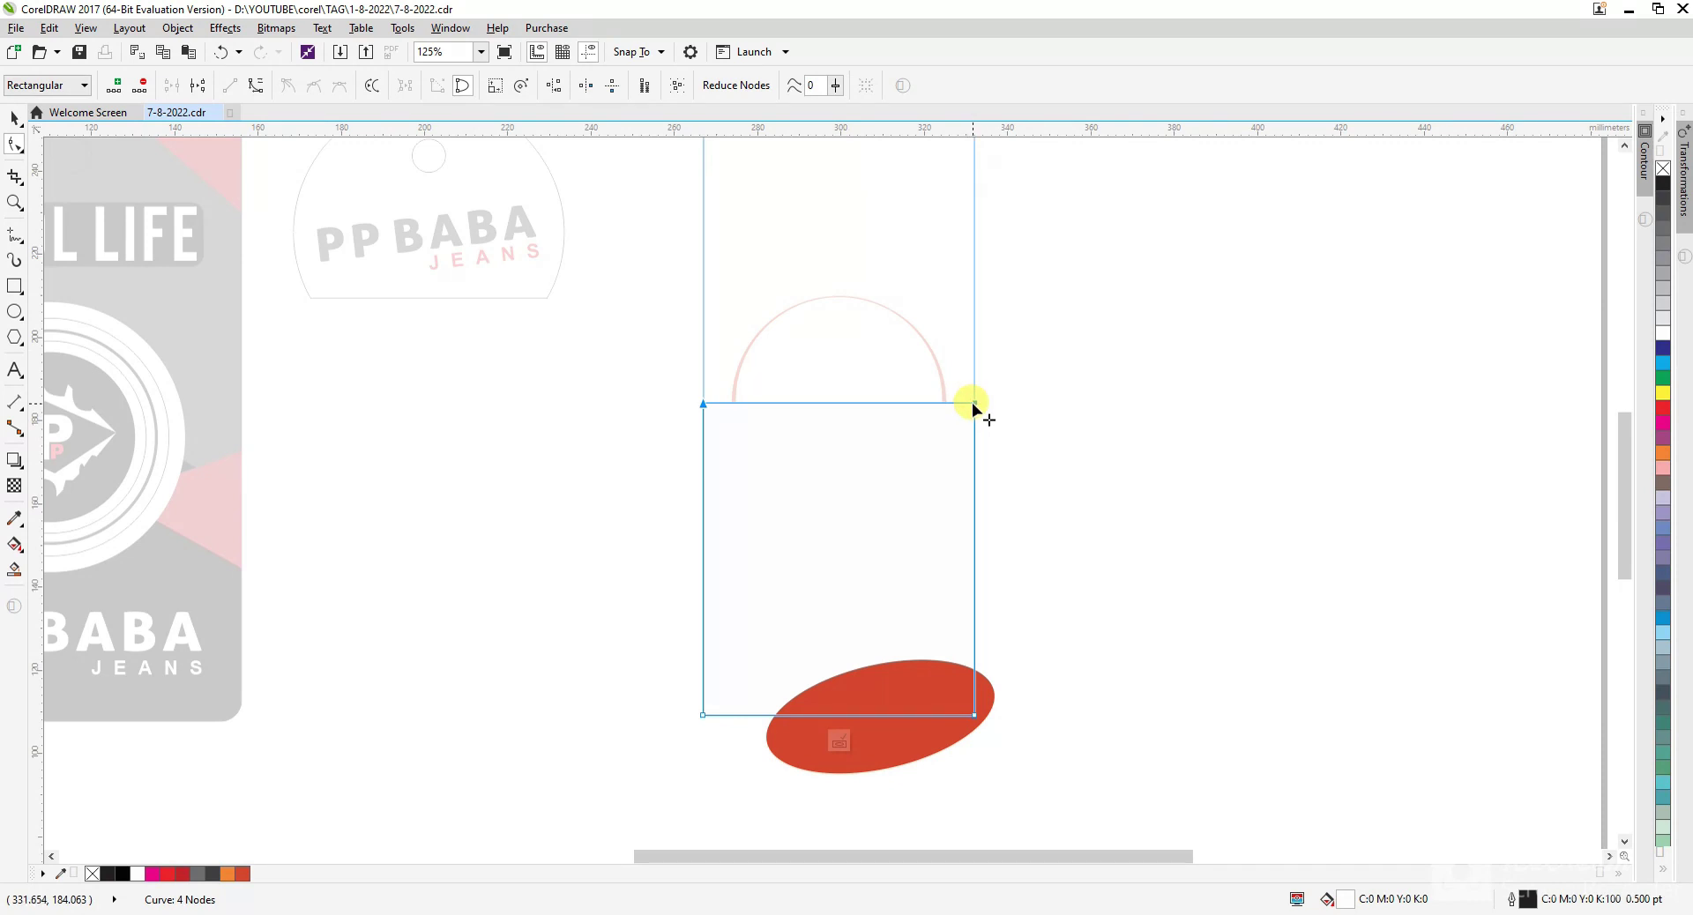
pyautogui.moveTo(1098, 501); pyautogui.dragTo(944, 288)
pyautogui.press('Down')
pyautogui.press('Down')
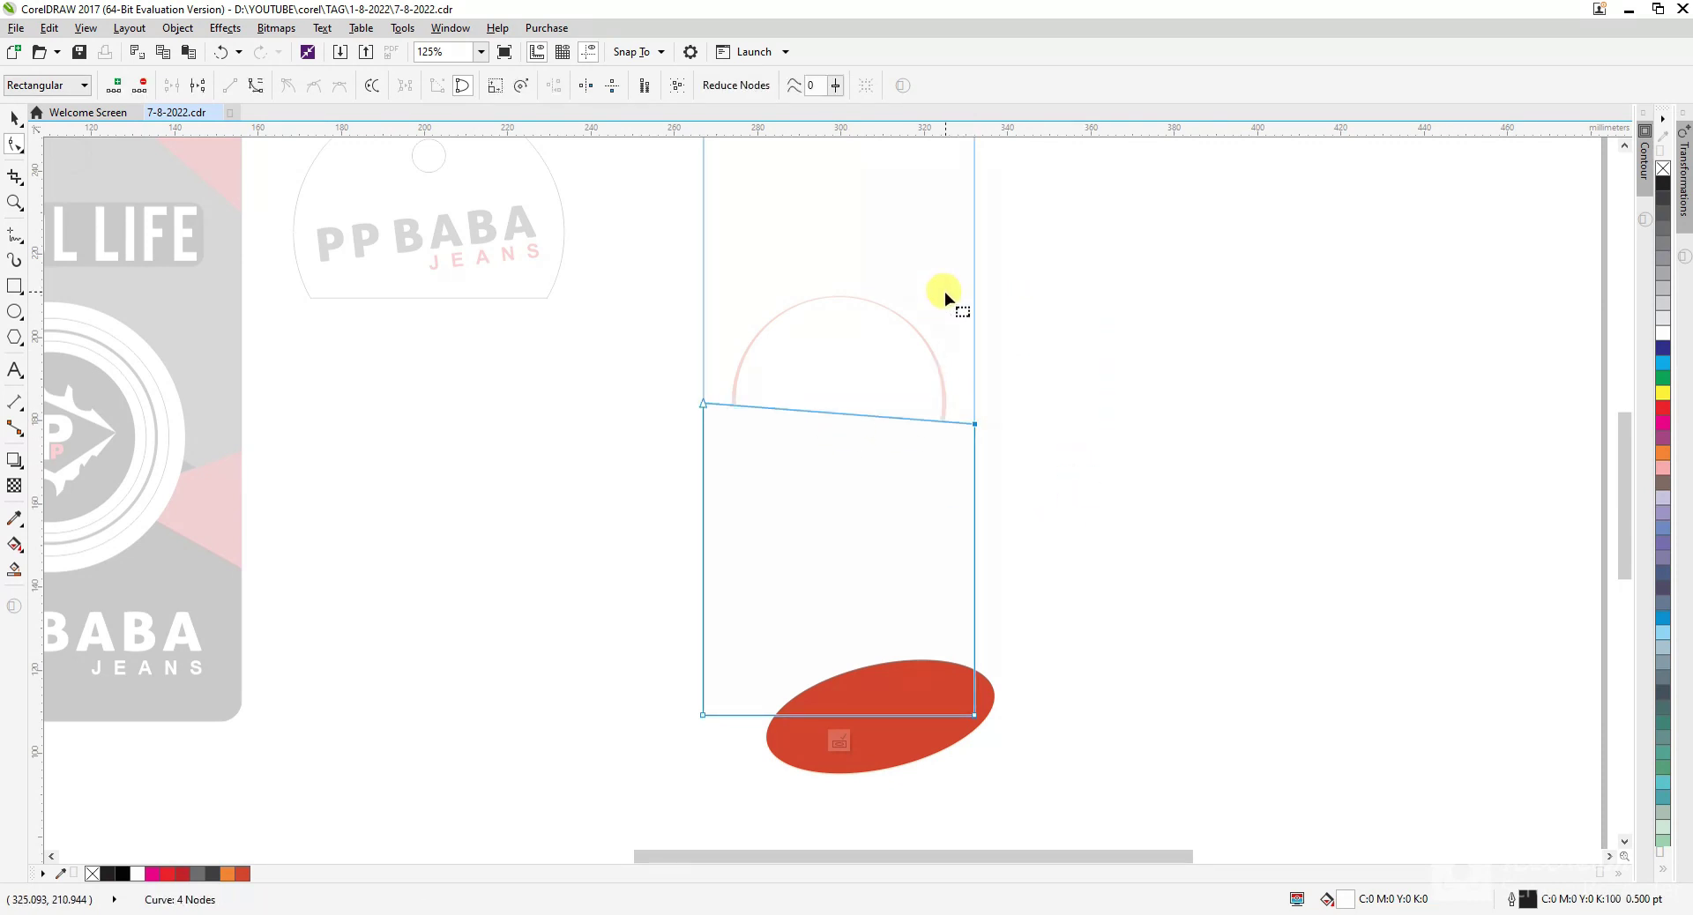
pyautogui.press('space')
pyautogui.click(1101, 446)
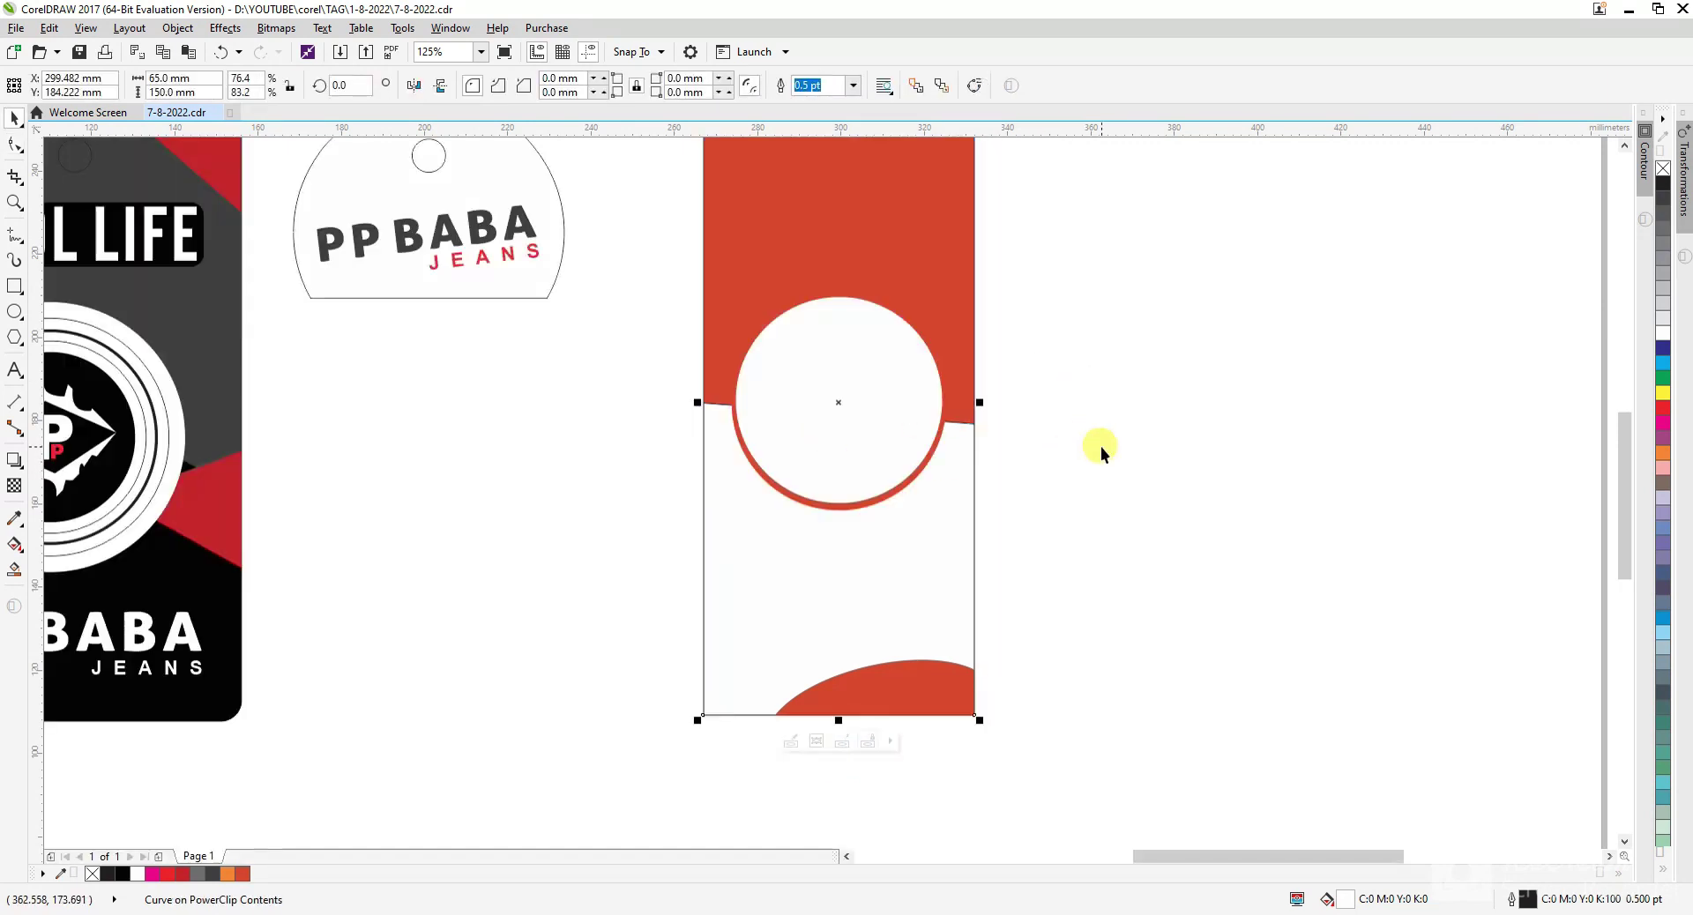
pyautogui.doubleClick(906, 562)
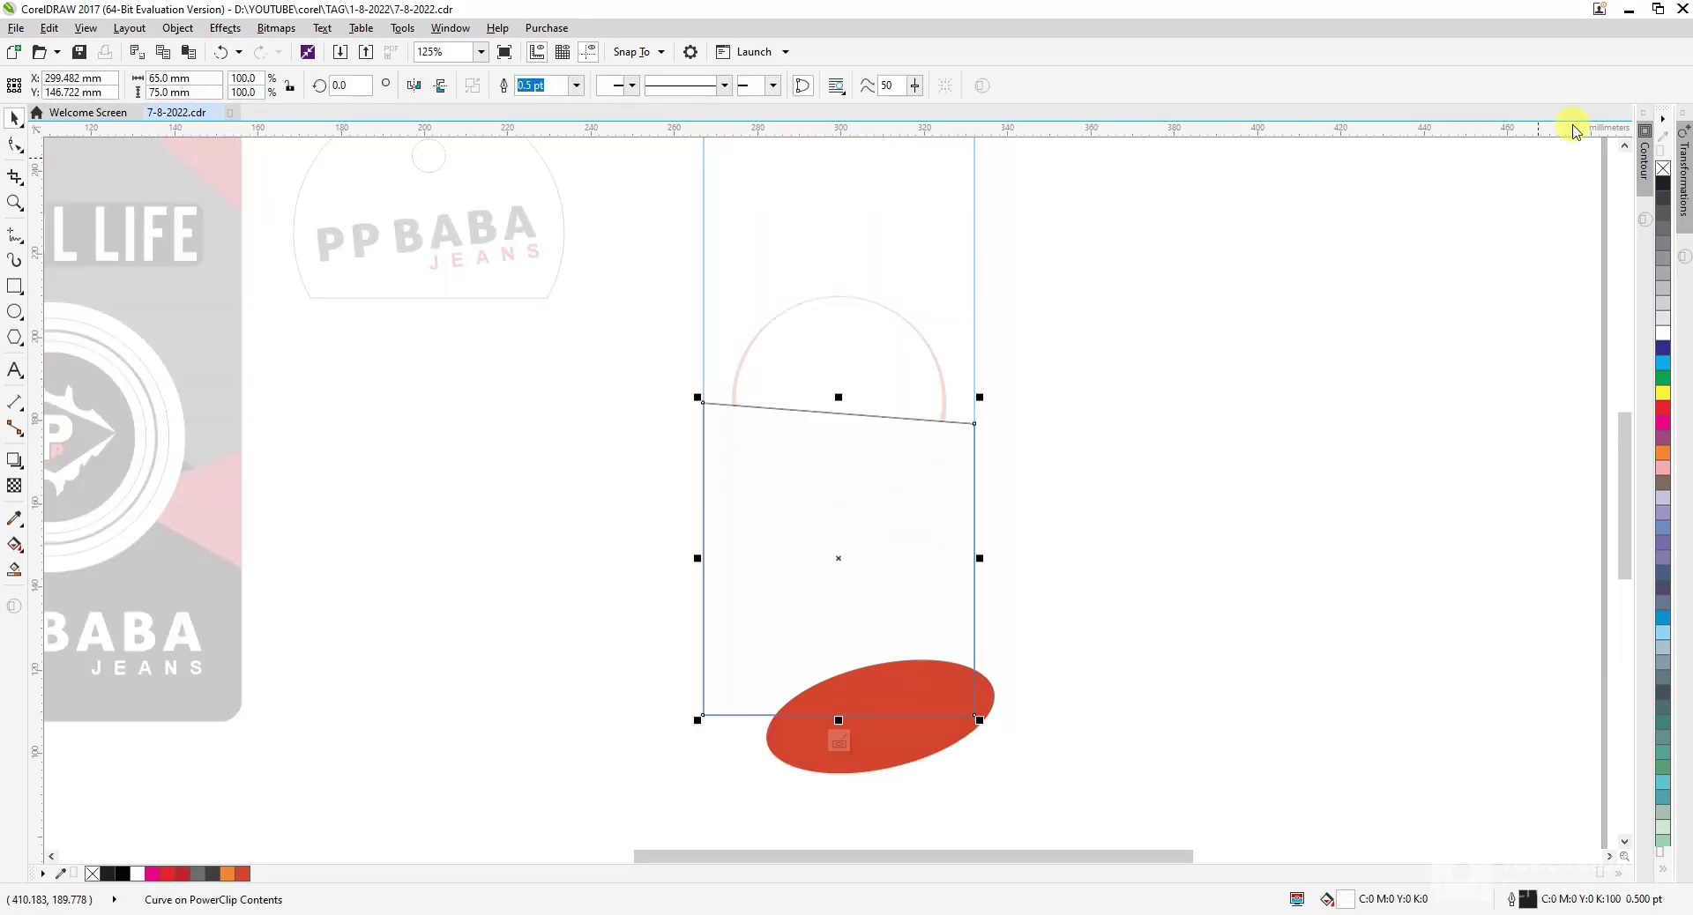
pyautogui.click(1194, 468)
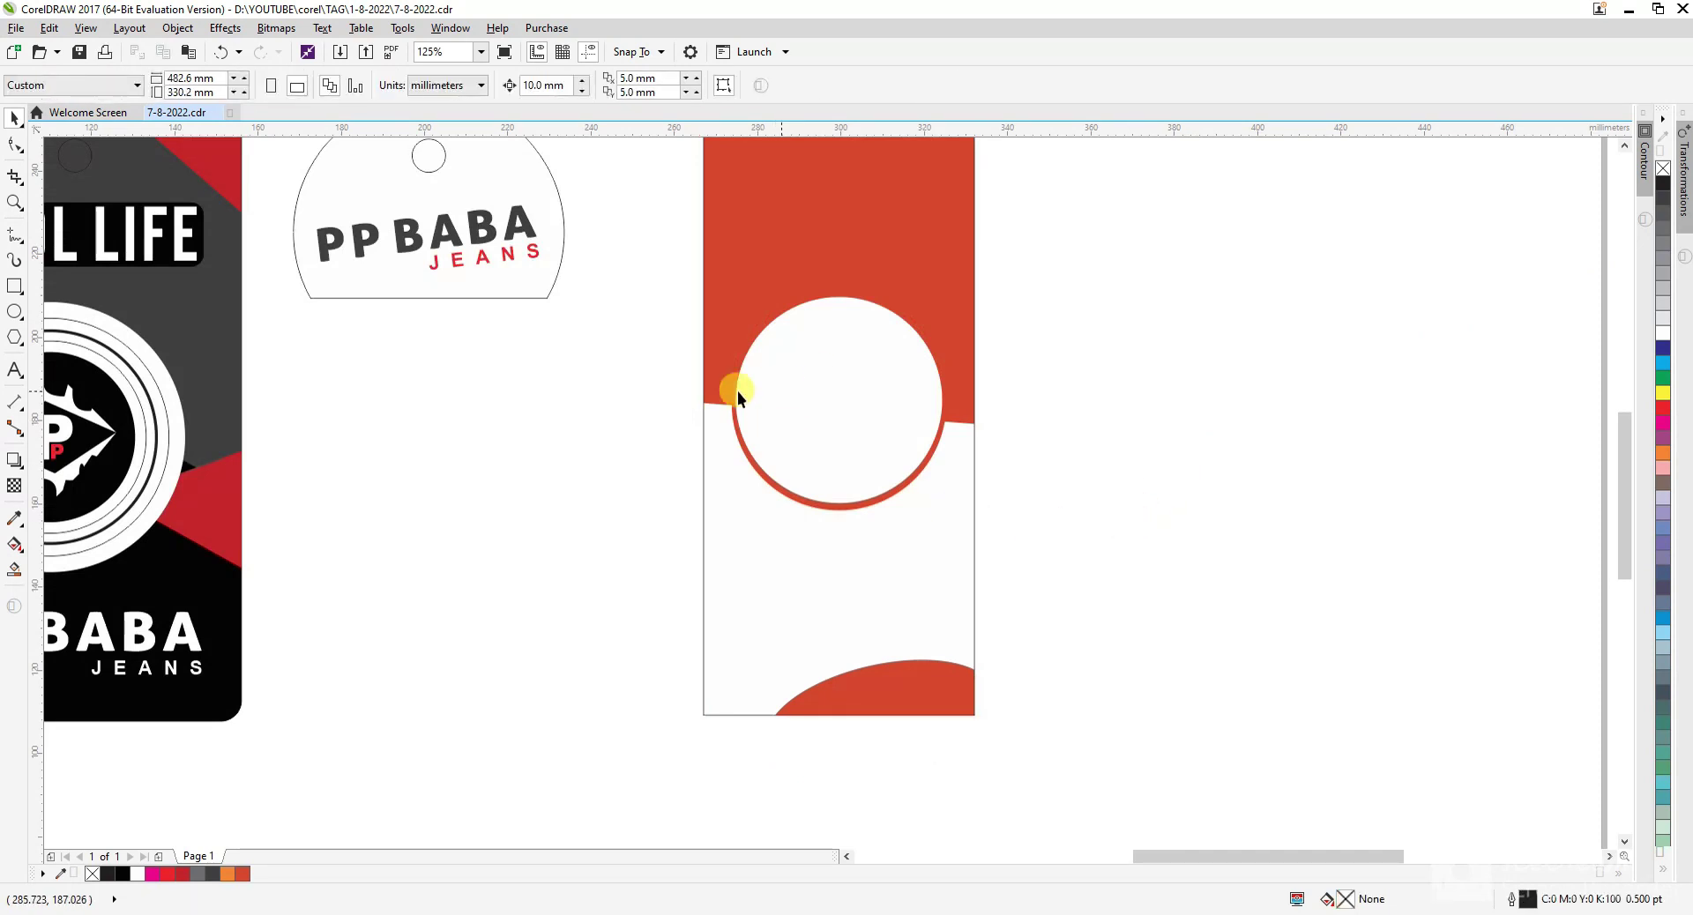
# - Copy the flame-framed PP logo from the black tag and center it inside the red tag's white circle
pyautogui.moveTo(100, 454); pyautogui.dragTo(563, 484)
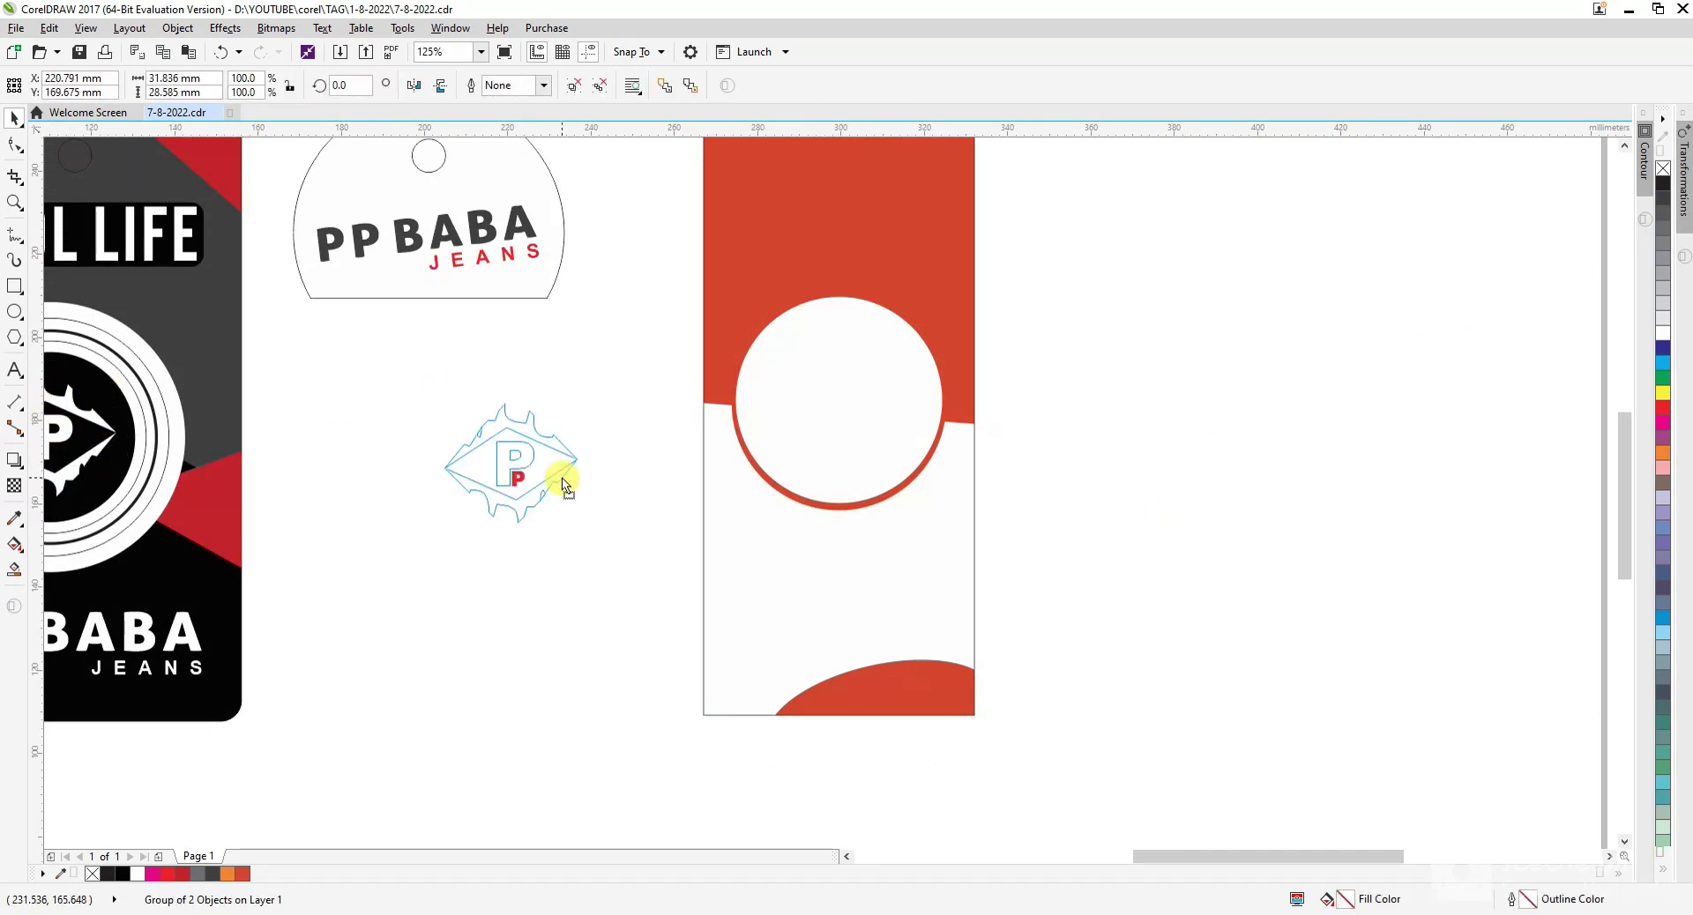
pyautogui.rightClick(563, 483)
pyautogui.keyDown('shift'); pyautogui.click(846, 436); pyautogui.keyUp('shift')
pyautogui.press('c')
pyautogui.press('e')
pyautogui.click(1184, 441)
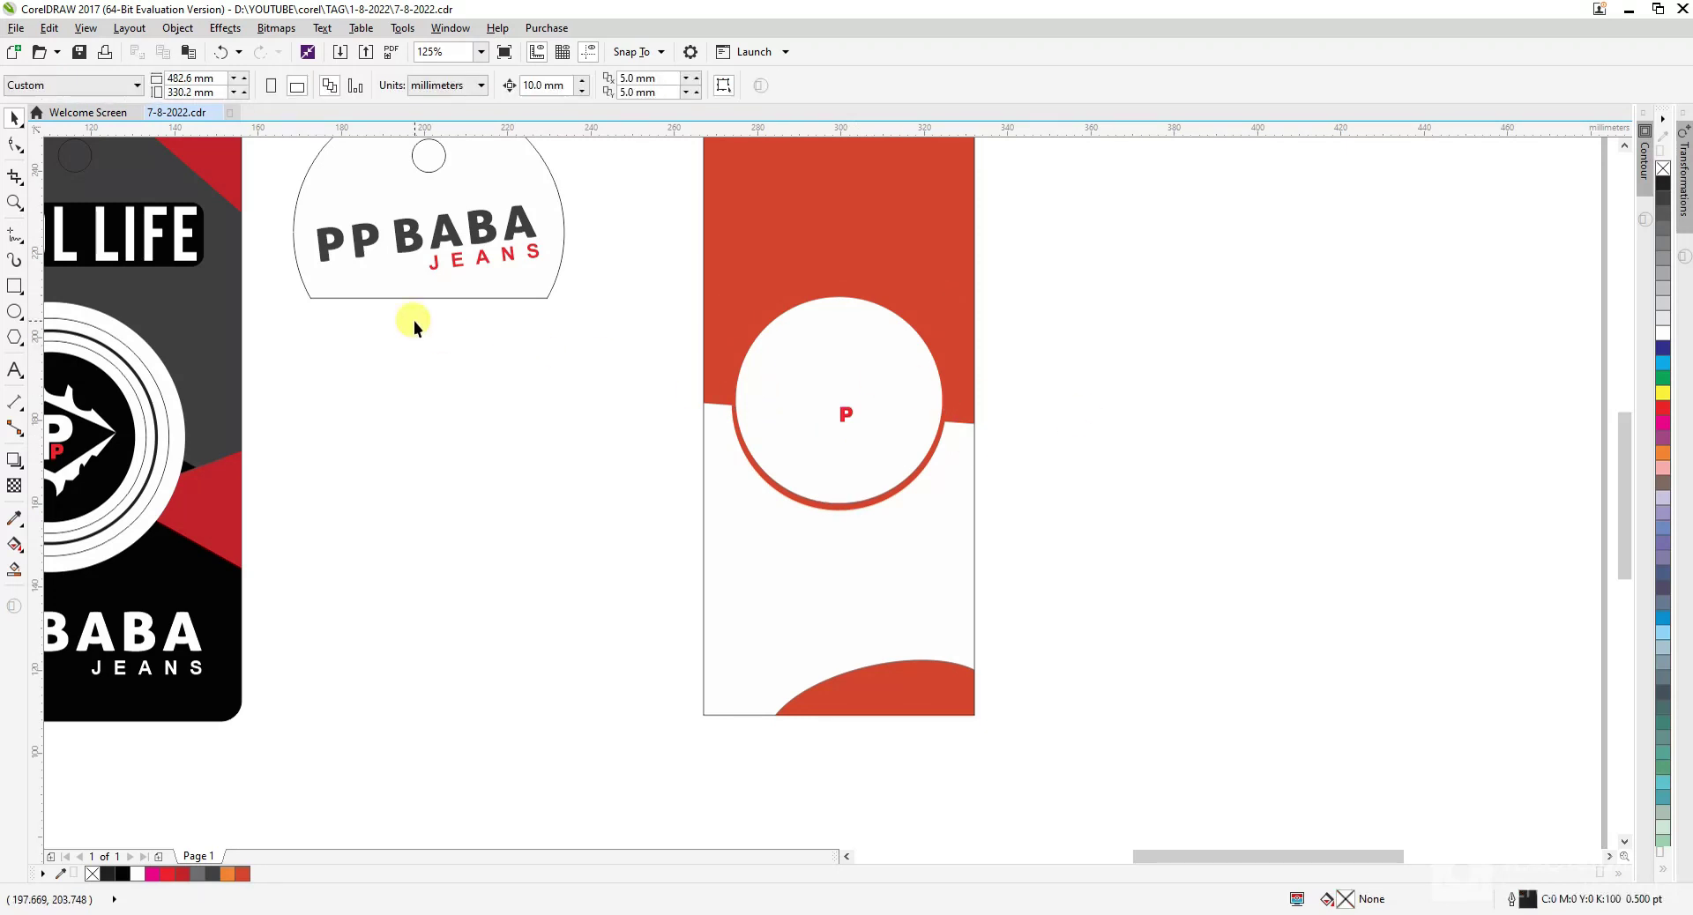
# - Switch between Simple Wireframe and Enhanced views to examine the copied logo inside the white circle
pyautogui.moveTo(414, 322); pyautogui.dragTo(933, 499)
pyautogui.click(1178, 501)
pyautogui.hotkey('shift', 'F9')
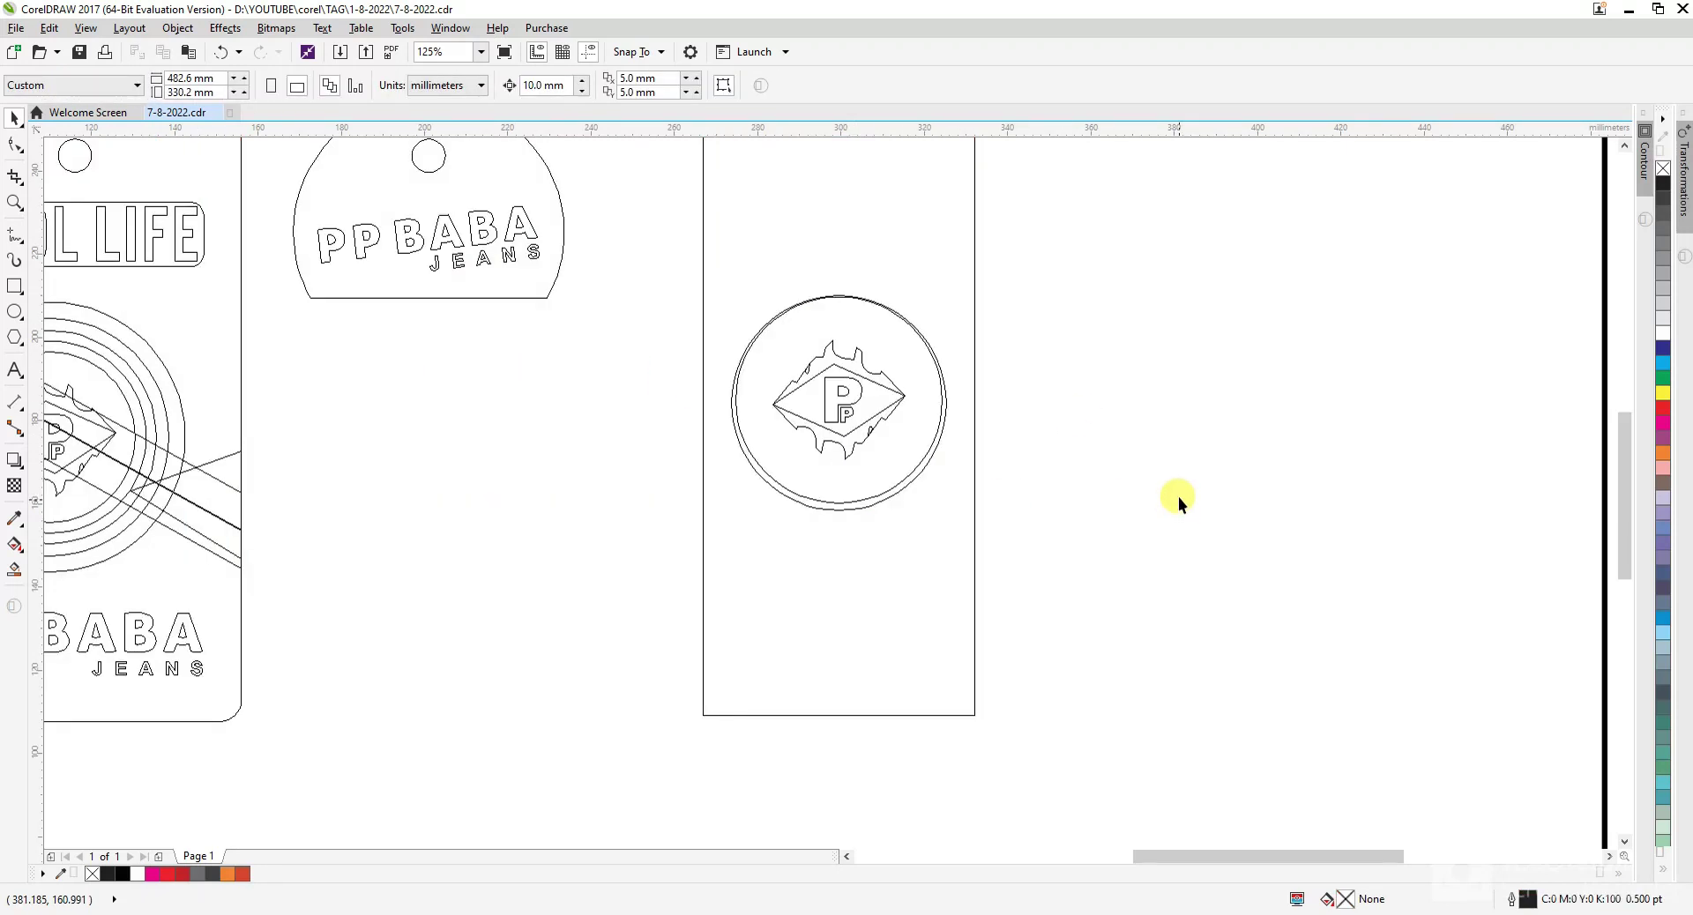
pyautogui.hotkey('shift', 'F9')
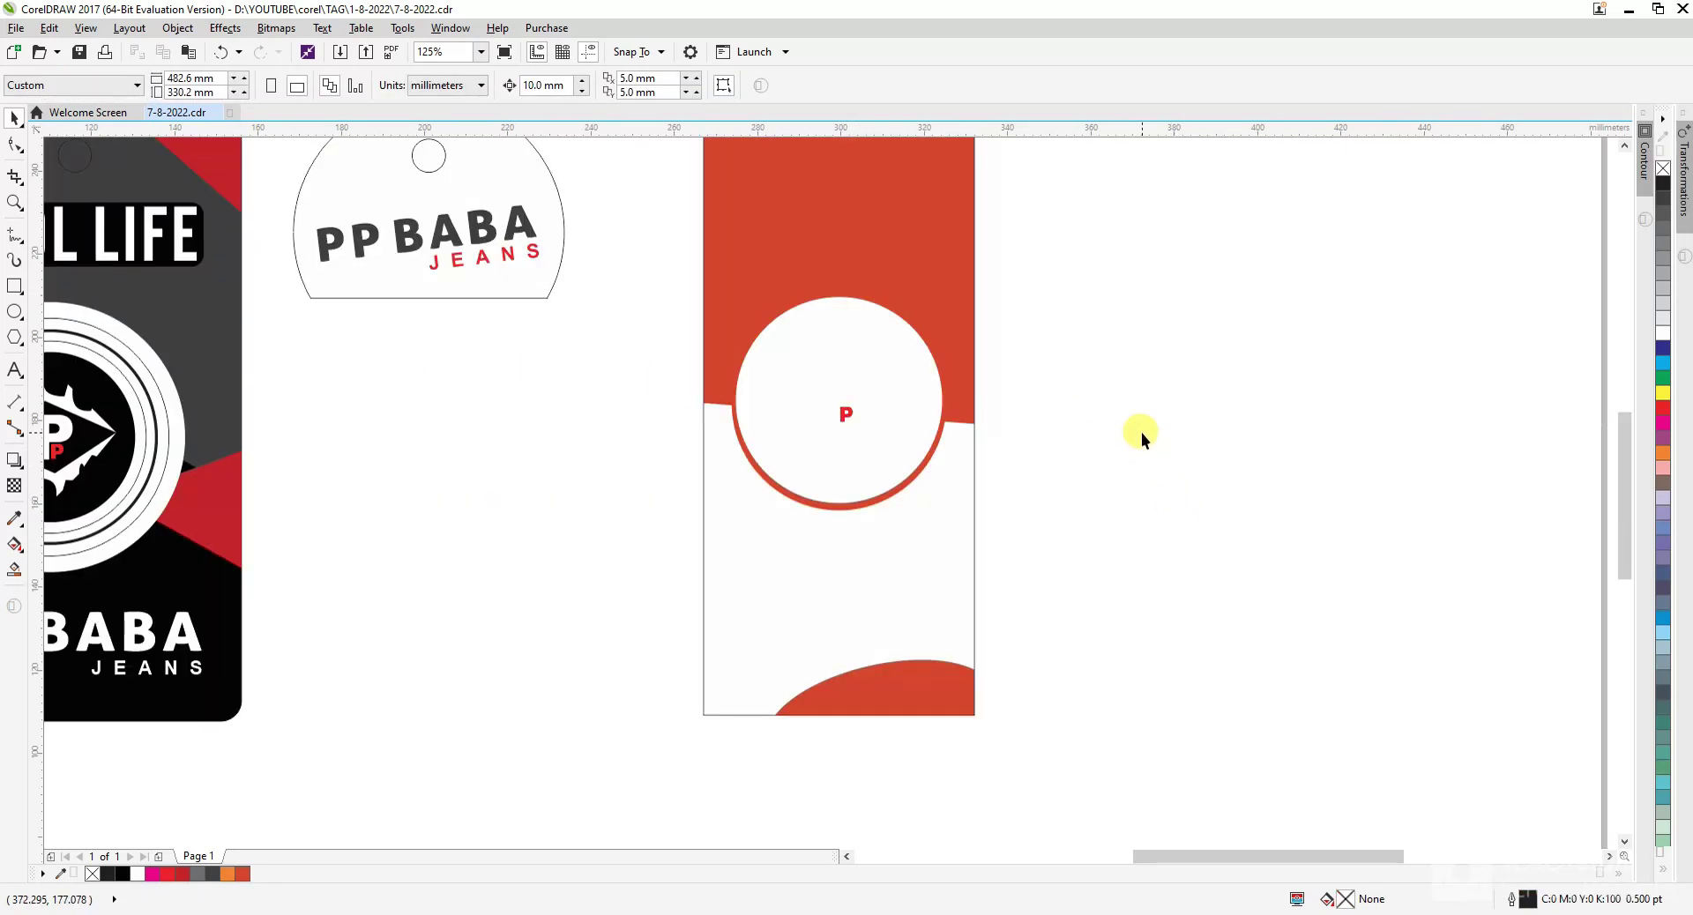
pyautogui.hotkey('shift', 'F9')
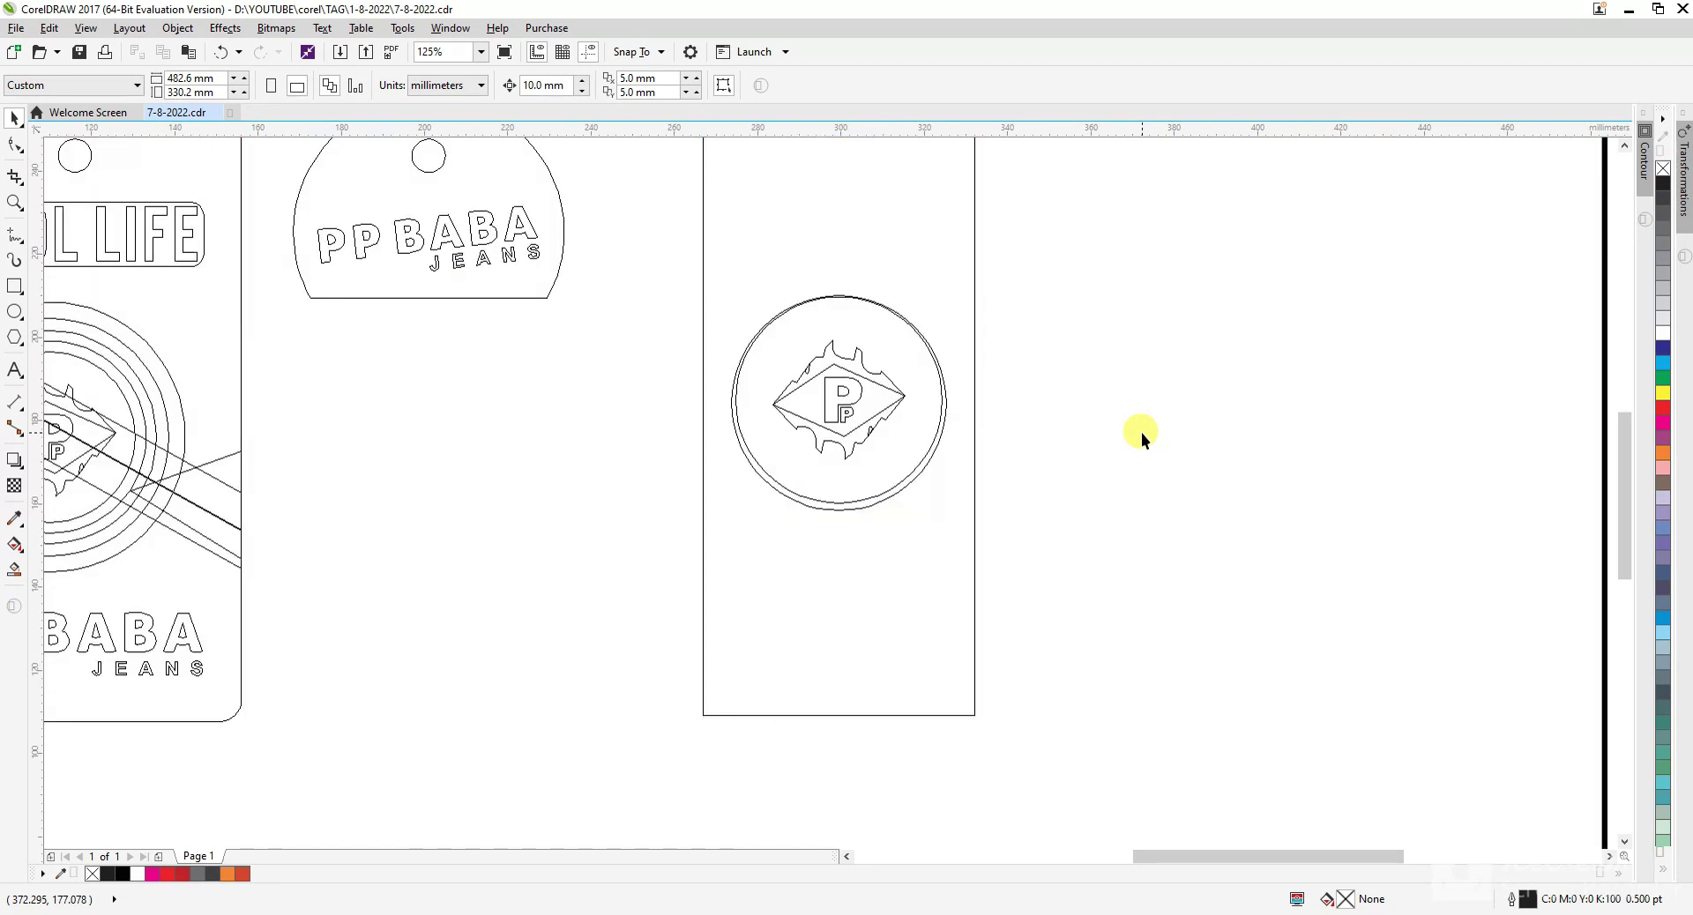
pyautogui.hotkey('shift', 'F9')
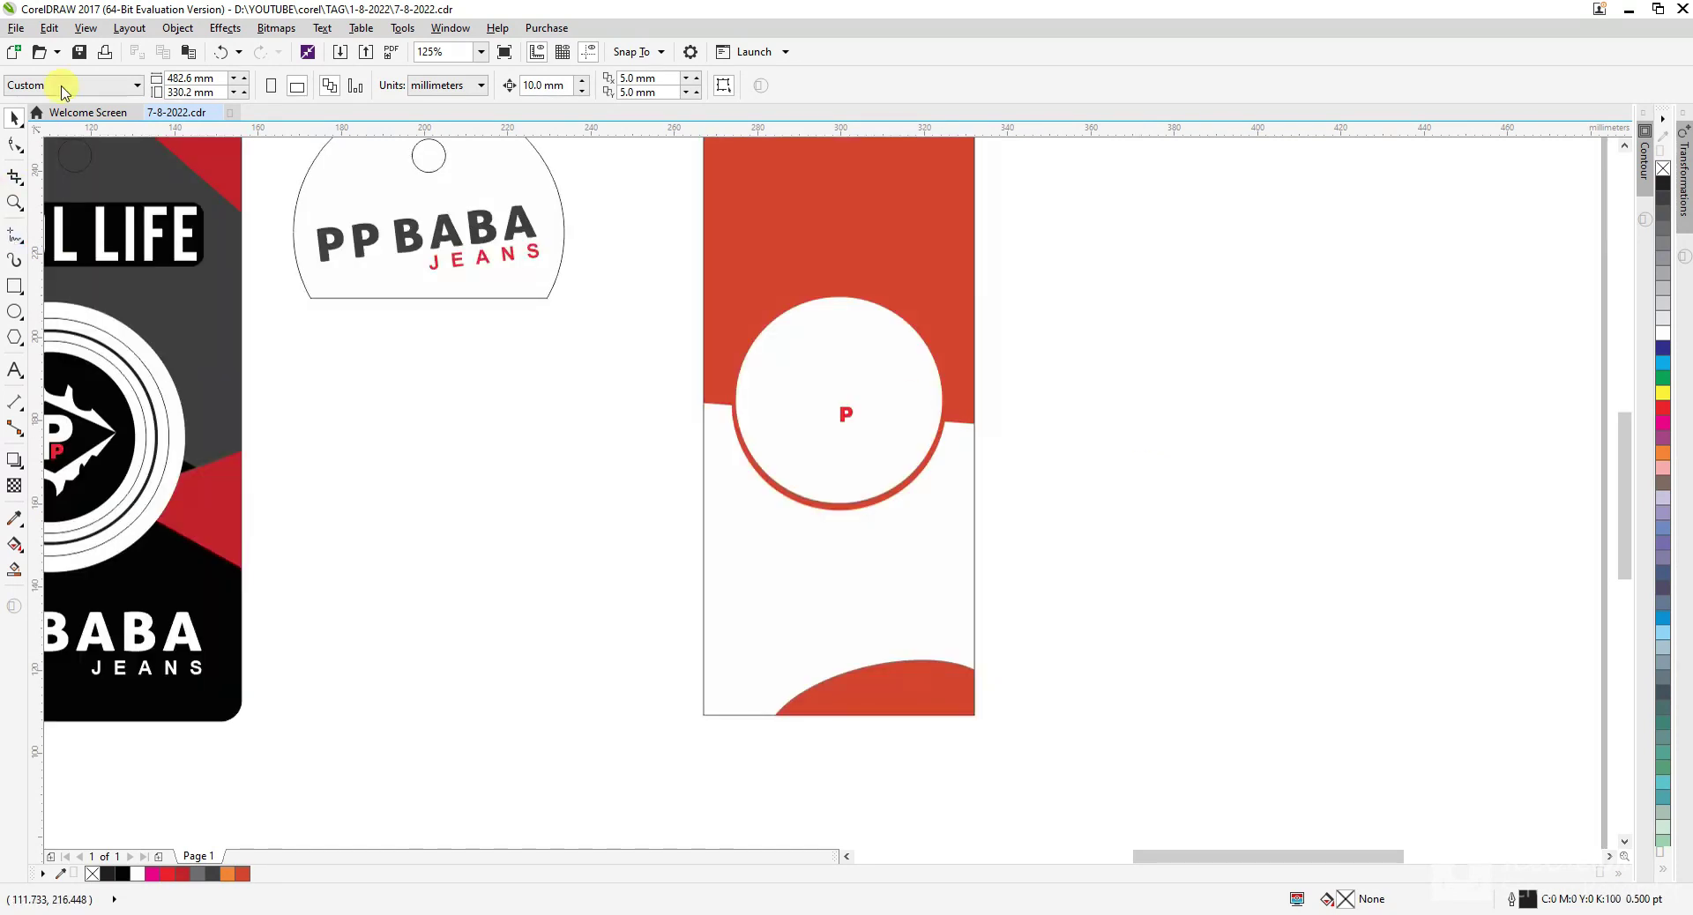
pyautogui.click(87, 30)
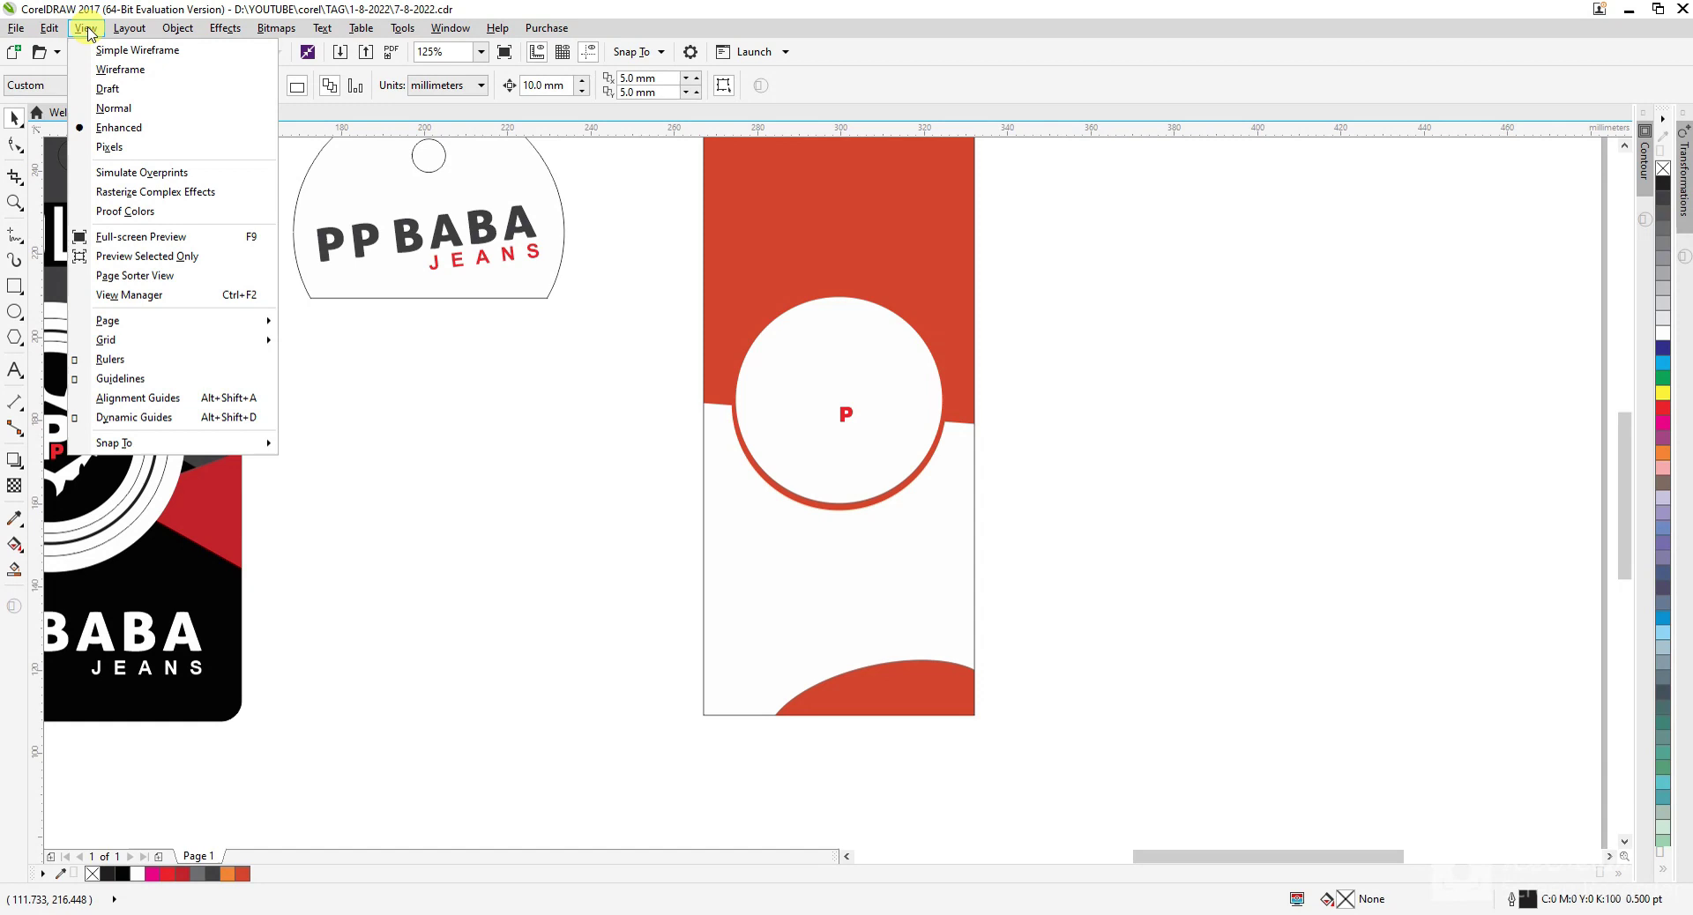
pyautogui.click(129, 50)
pyautogui.click(89, 30)
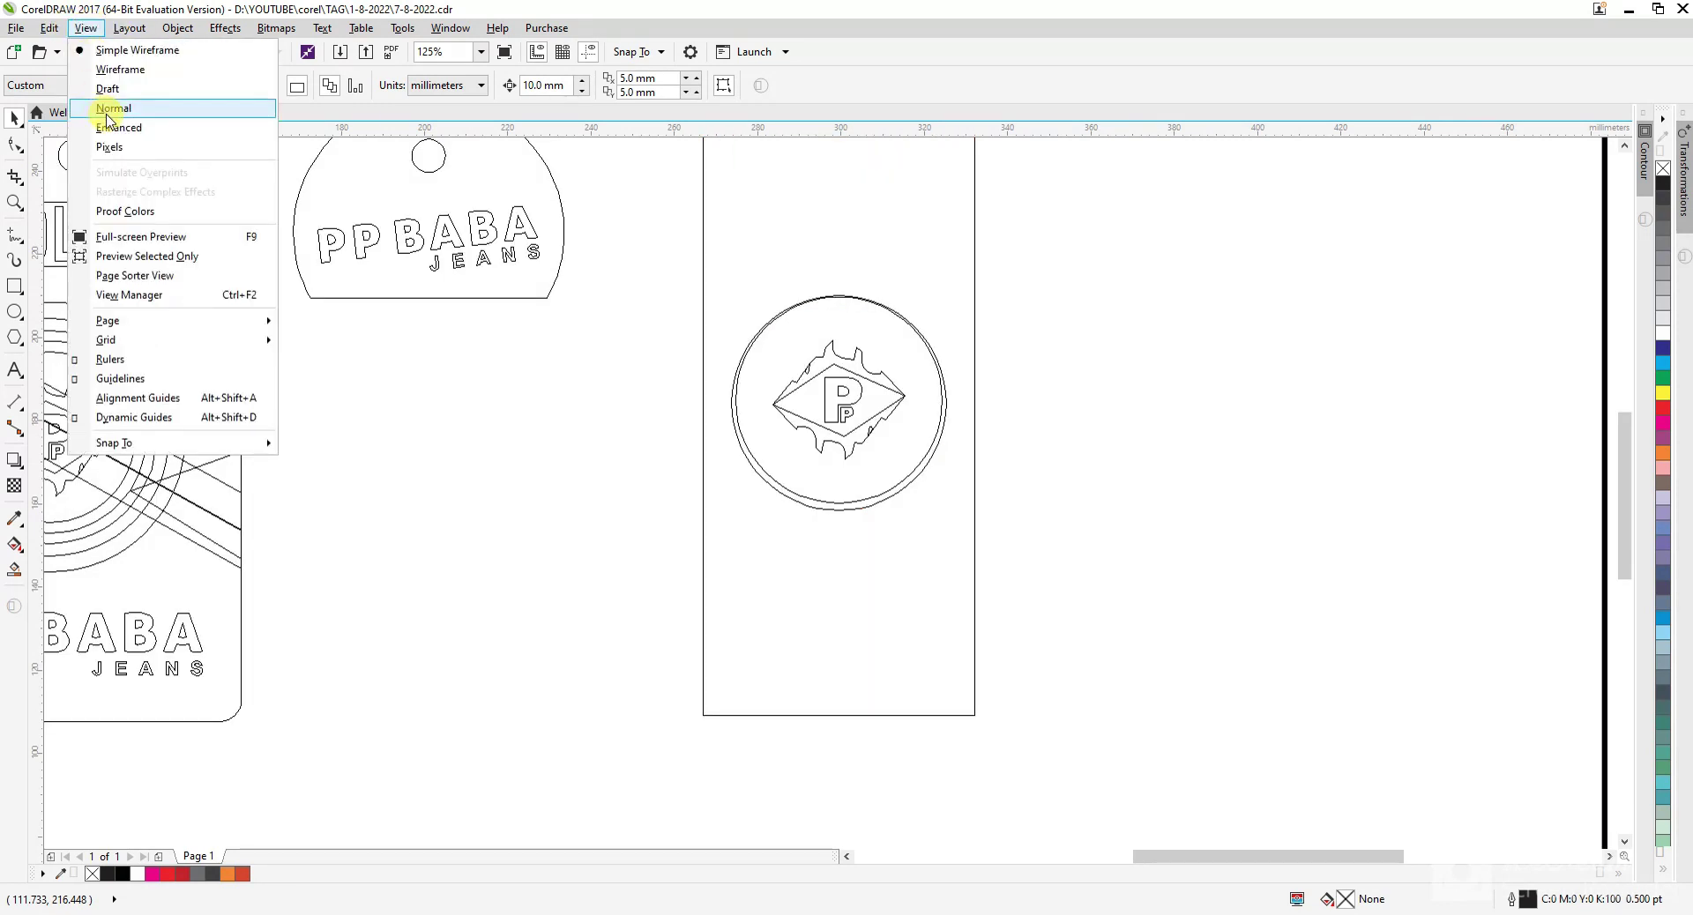
pyautogui.click(113, 123)
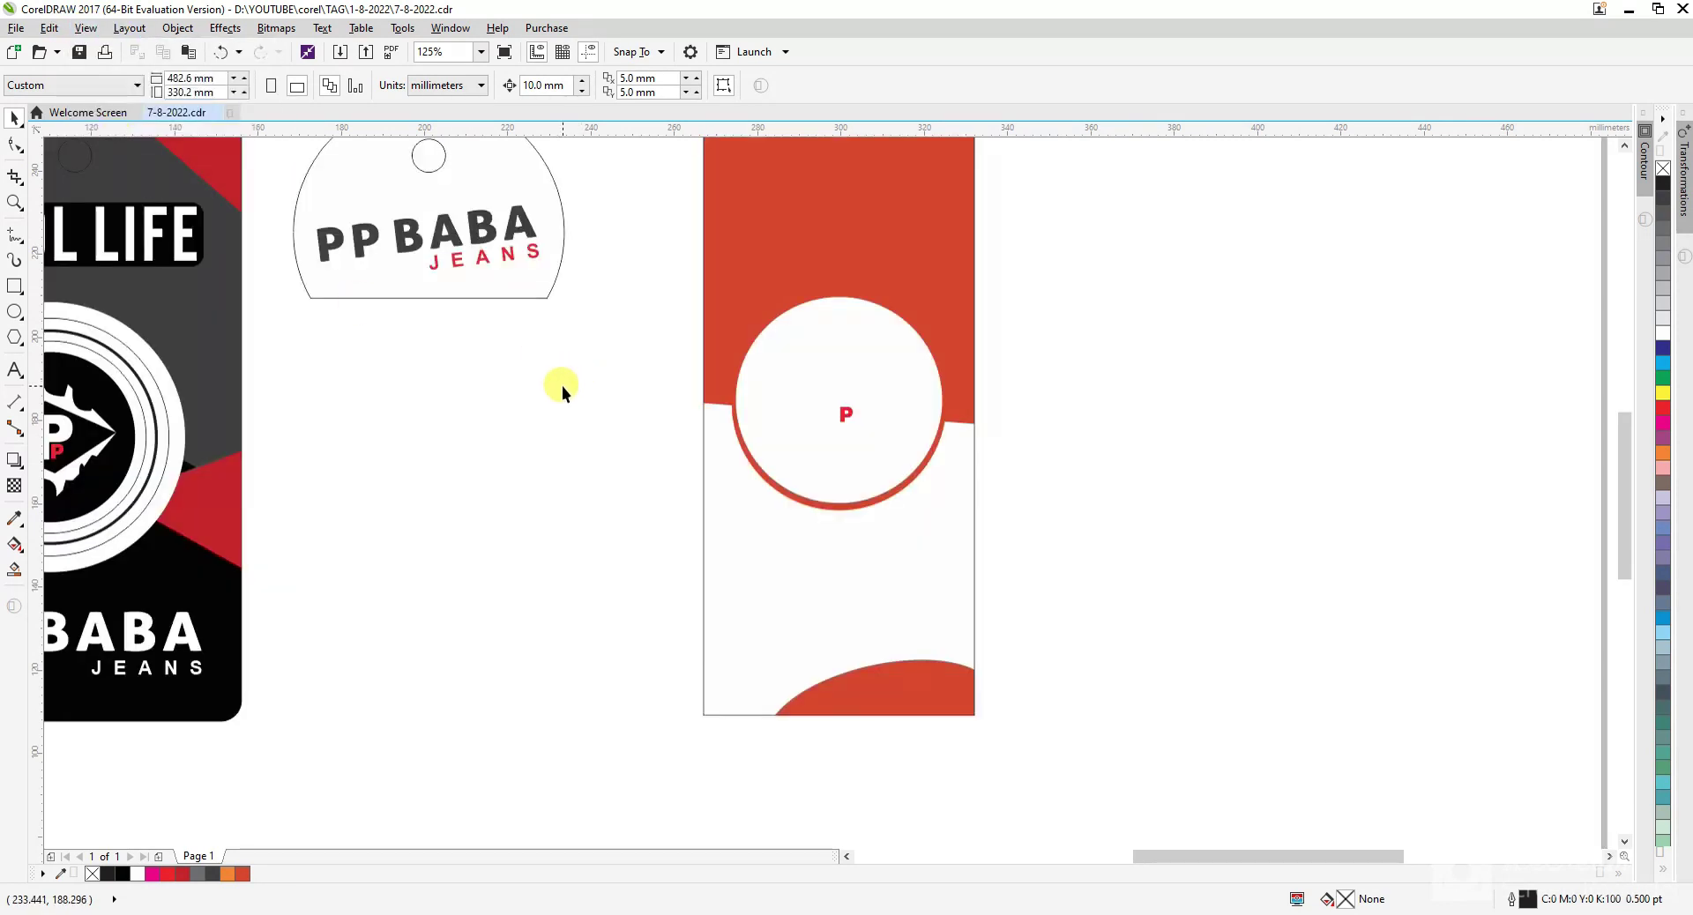
pyautogui.hotkey('shift', 'F9')
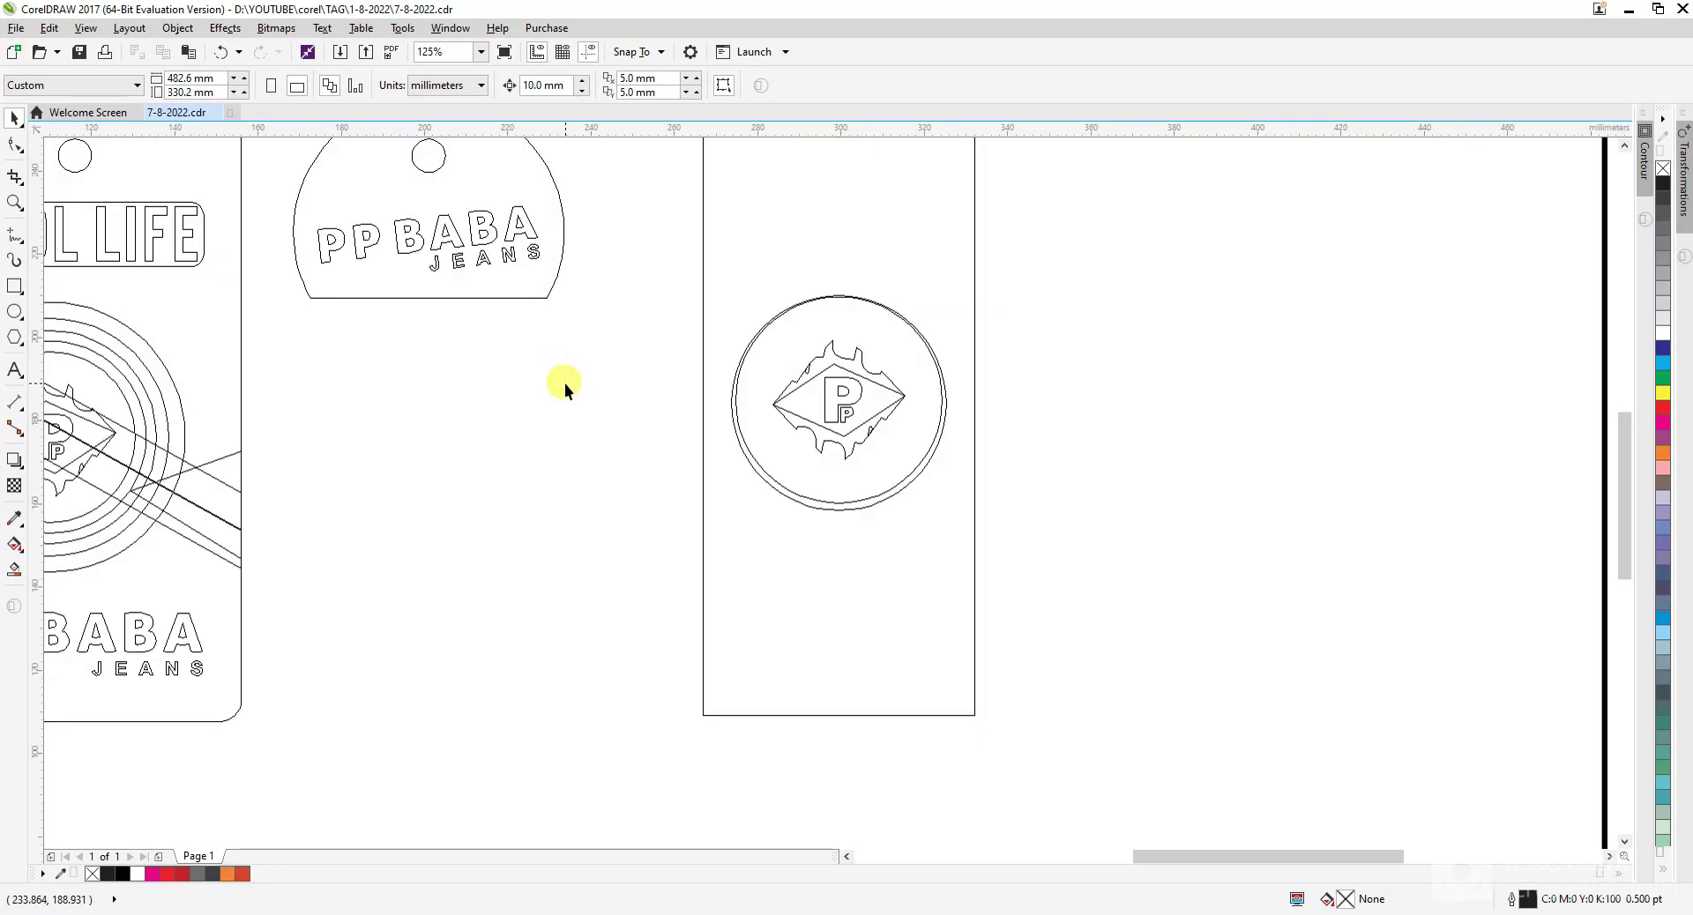
pyautogui.hotkey('shift', 'F9')
# - Fill the flame frame and the PP letters of the copied logo with black
pyautogui.hotkey('shift', 'F9')
pyautogui.scroll(2, 860, 352)
pyautogui.keyDown('ctrl'); pyautogui.click(849, 363); pyautogui.keyUp('ctrl')
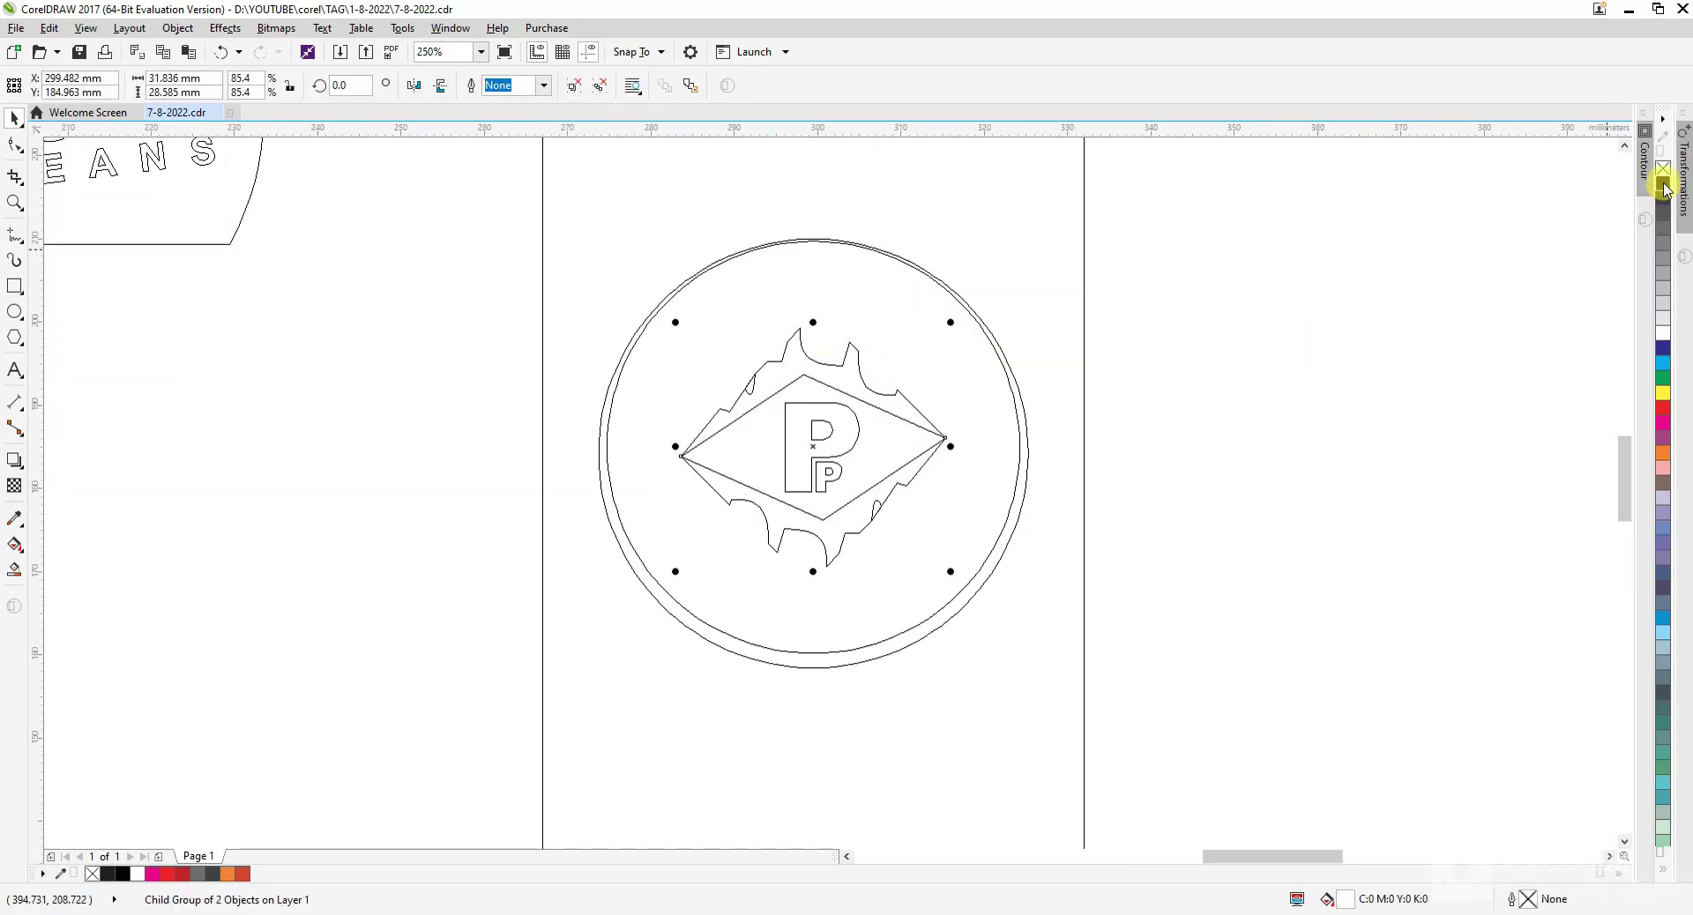
pyautogui.hotkey('shift', 'F9')
pyautogui.click(1231, 495)
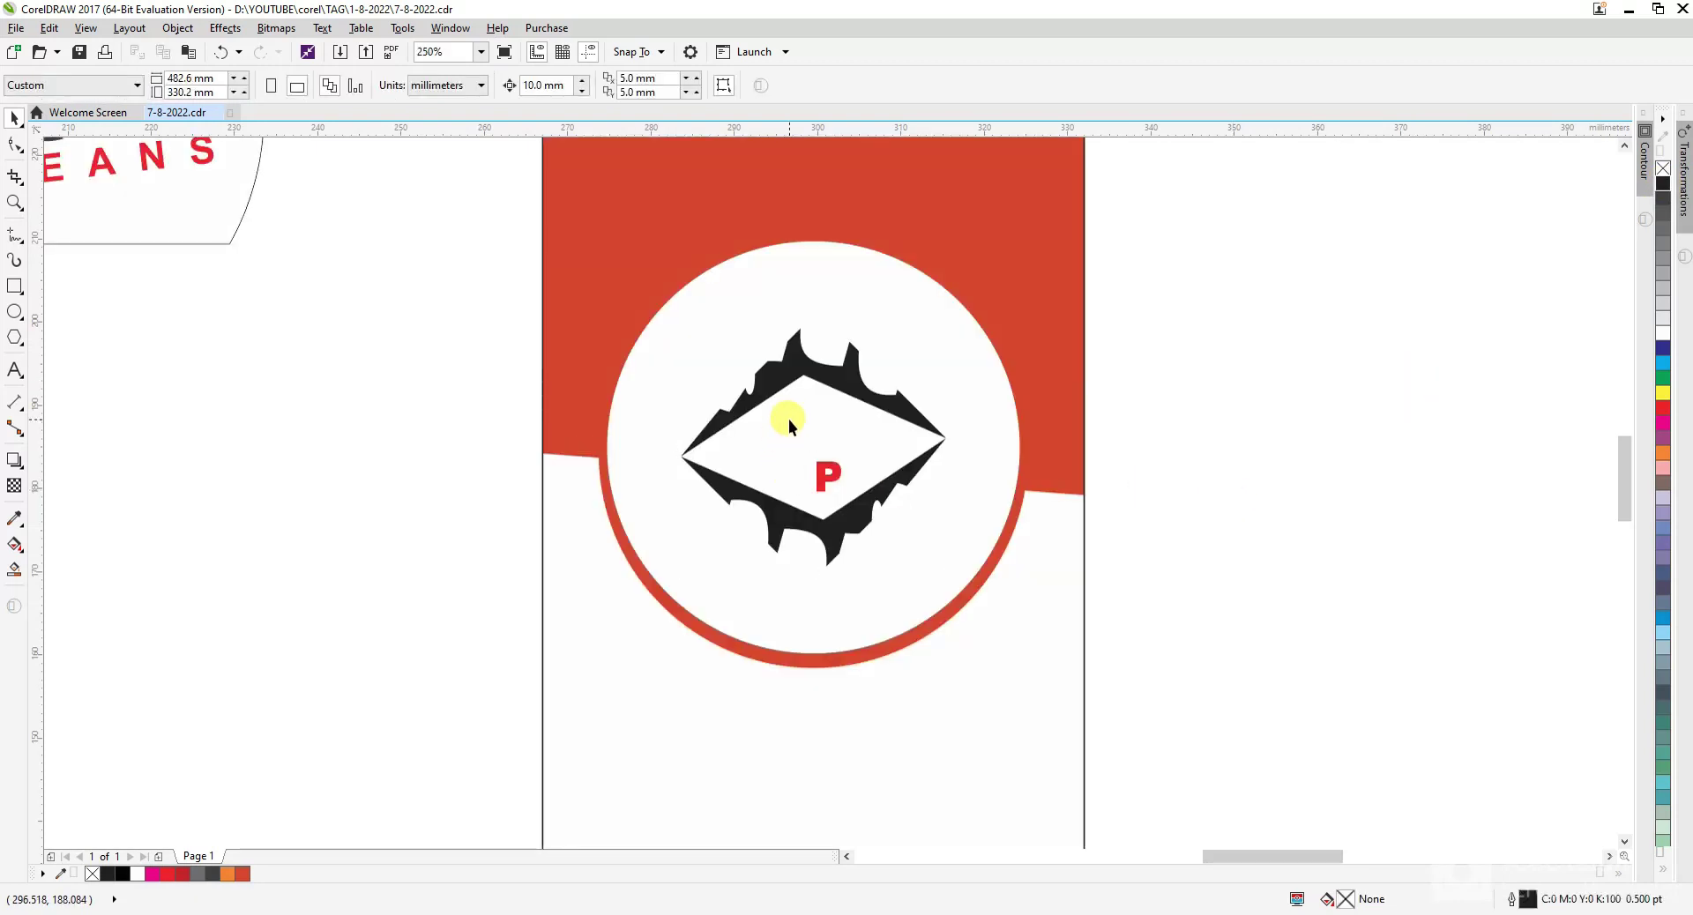
pyautogui.keyDown('ctrl'); pyautogui.click(788, 420); pyautogui.keyUp('ctrl')
pyautogui.click(1657, 185)
pyautogui.press('Escape')
pyautogui.scroll(-3, 964, 396)
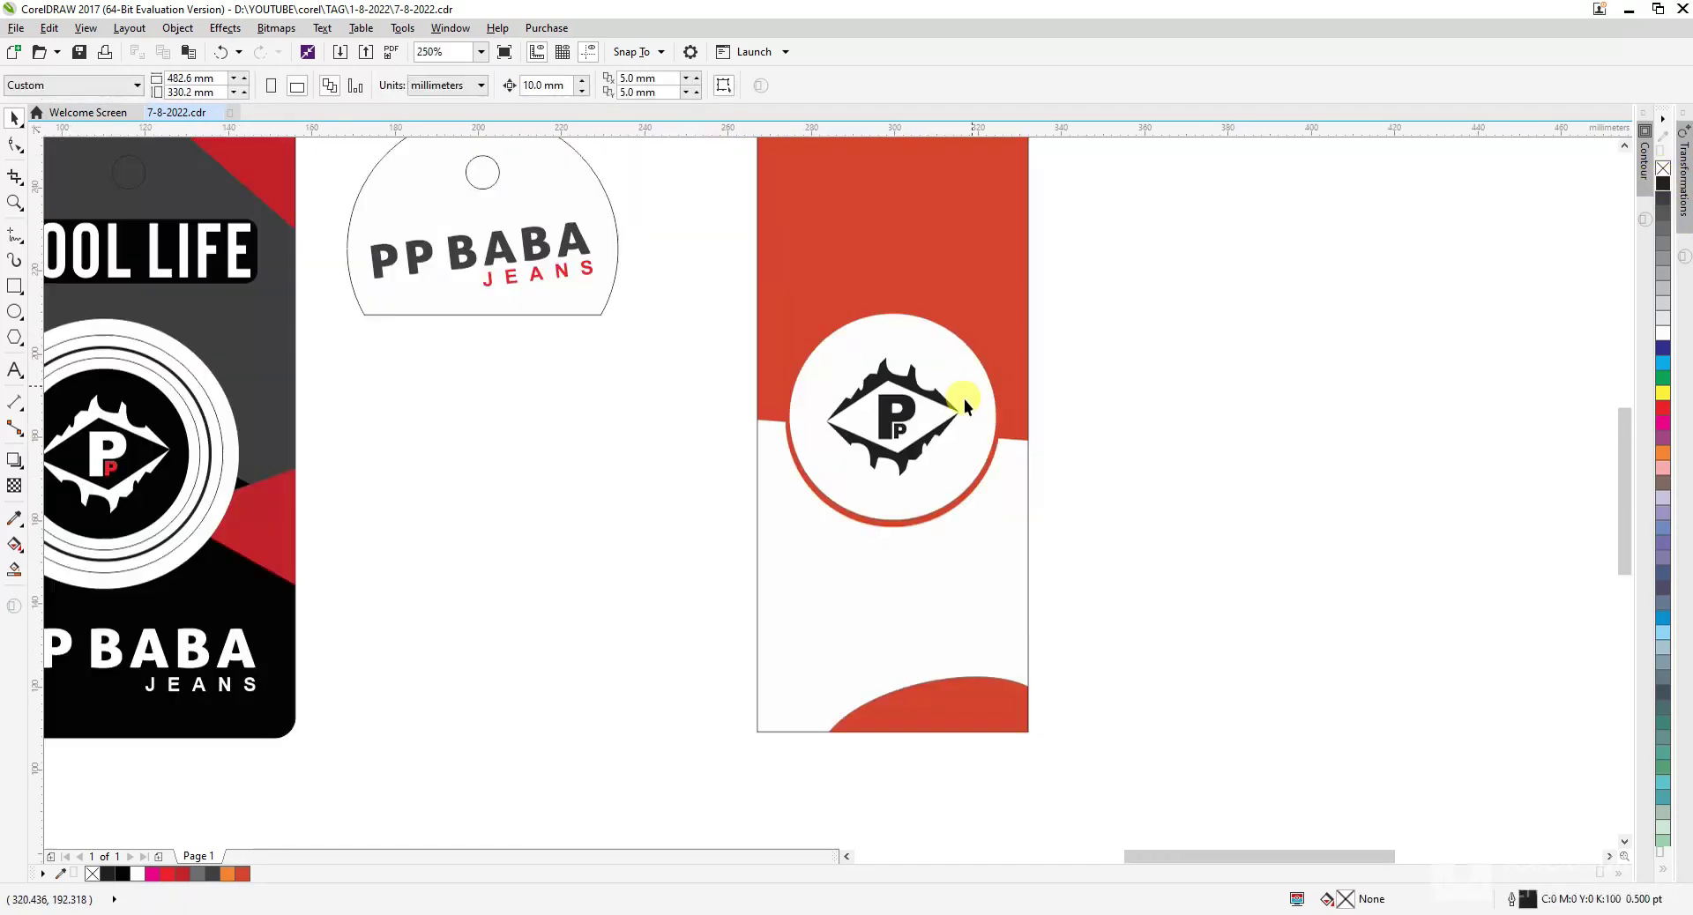
# - Fill only the small P of the logo in the white circle with red (C0 M100 Y100 K0)
pyautogui.scroll(2, 940, 415)
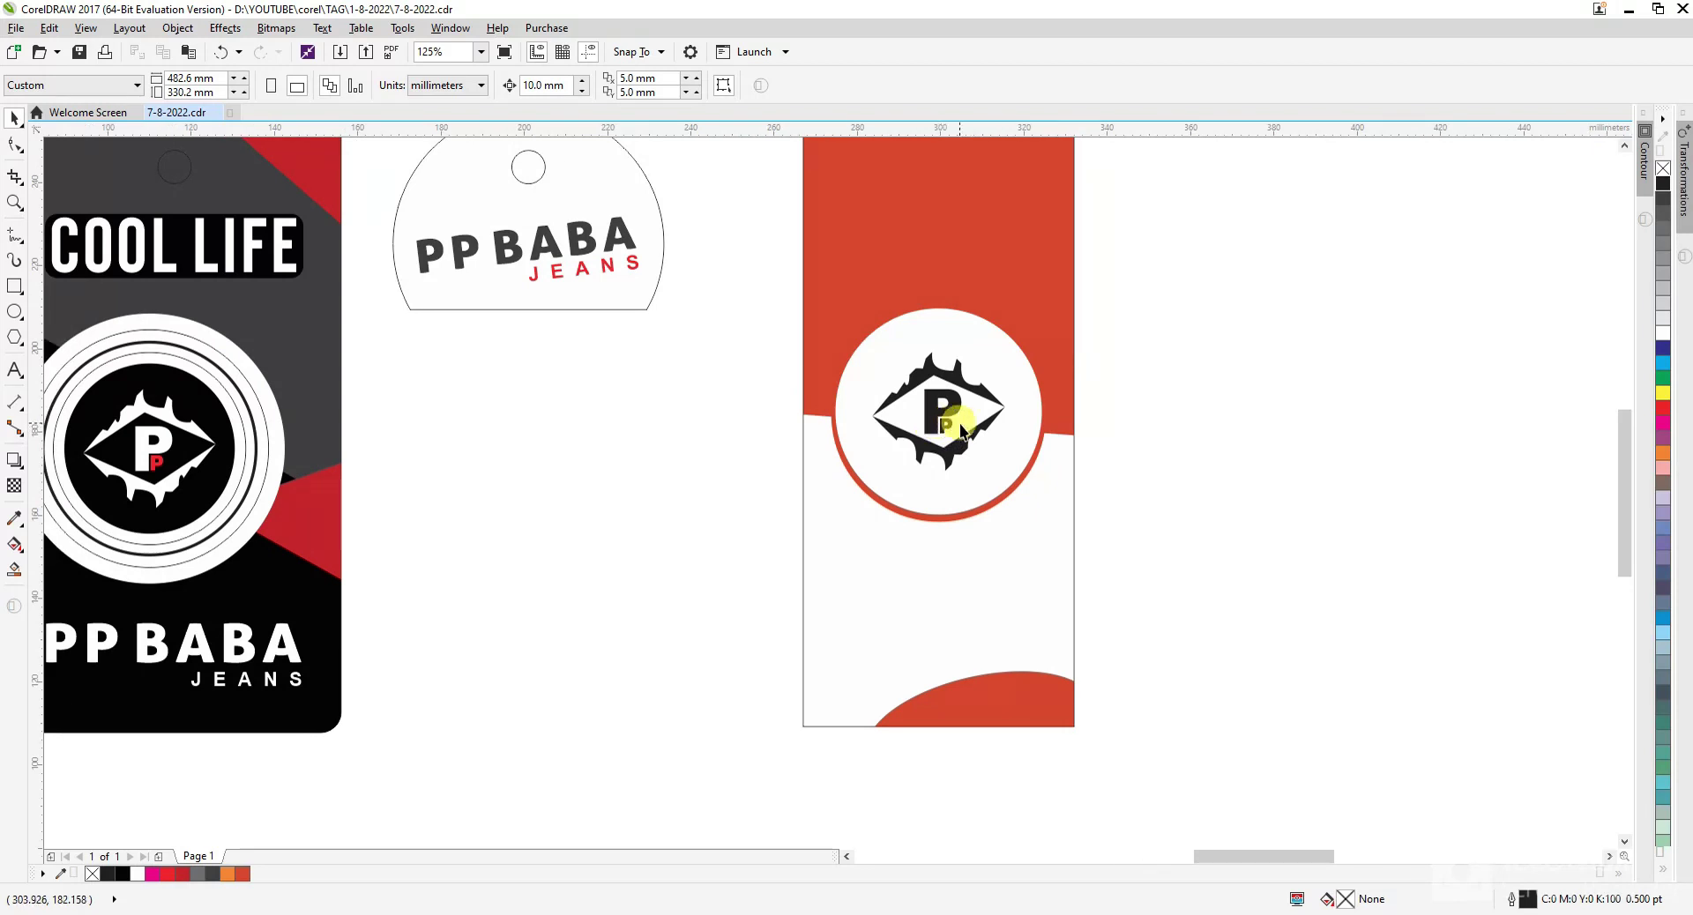
pyautogui.scroll(3, 959, 423)
pyautogui.keyDown('ctrl'); pyautogui.click(913, 425); pyautogui.keyUp('ctrl')
pyautogui.keyDown('ctrl'); pyautogui.click(908, 415); pyautogui.keyUp('ctrl')
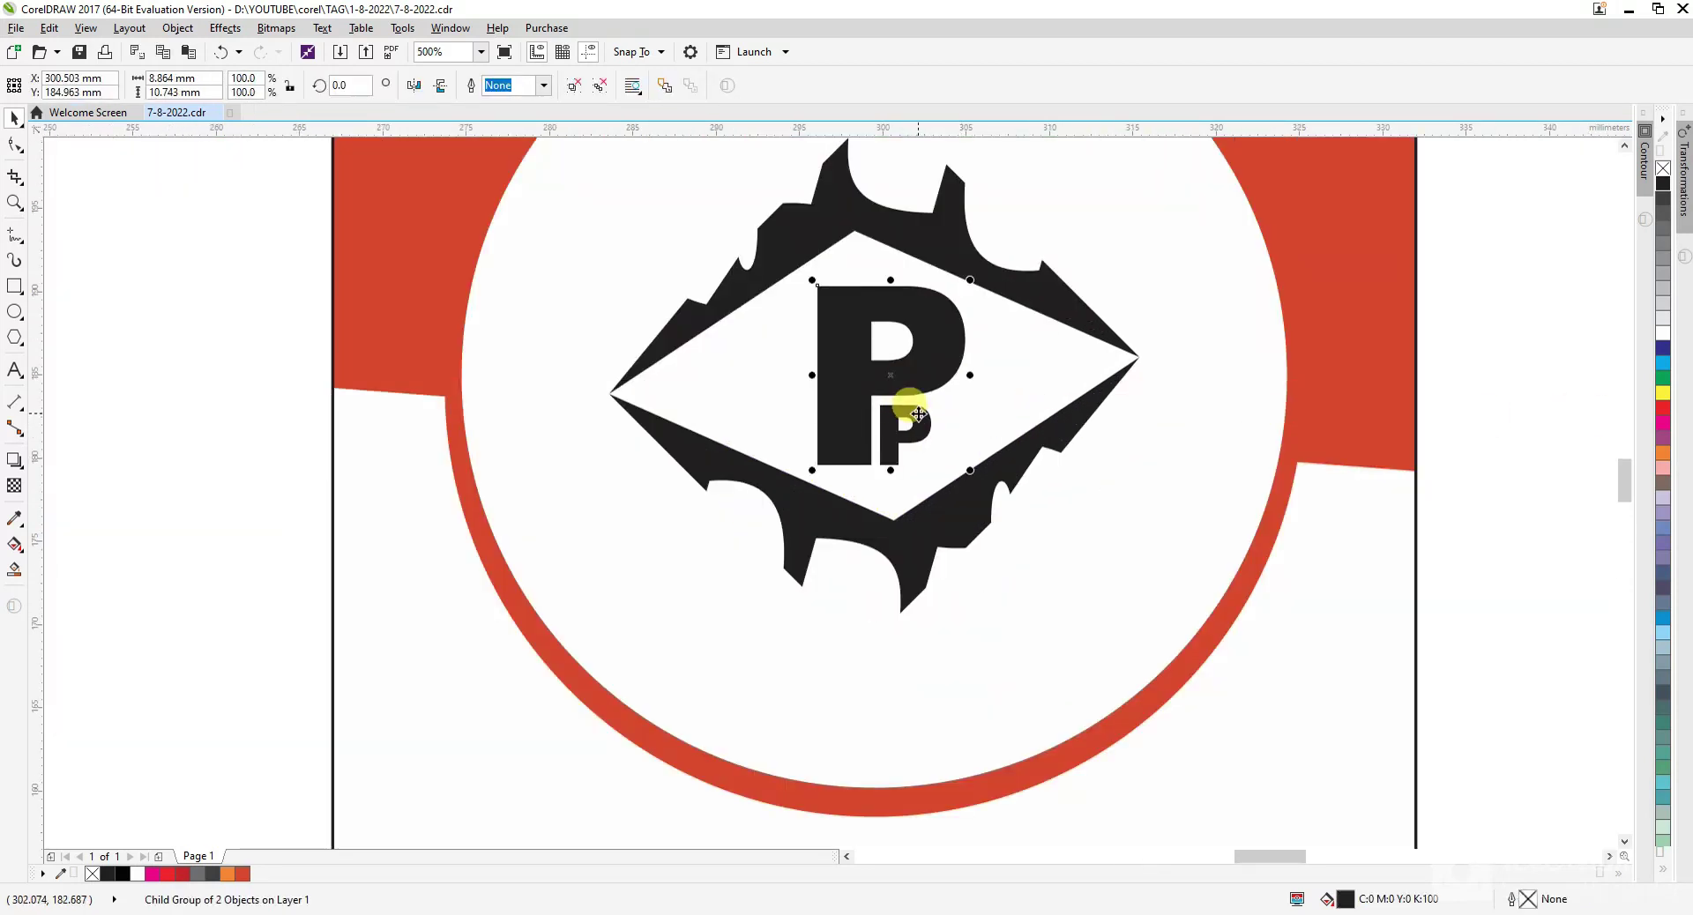
pyautogui.click(1661, 407)
pyautogui.scroll(-2, 770, 464)
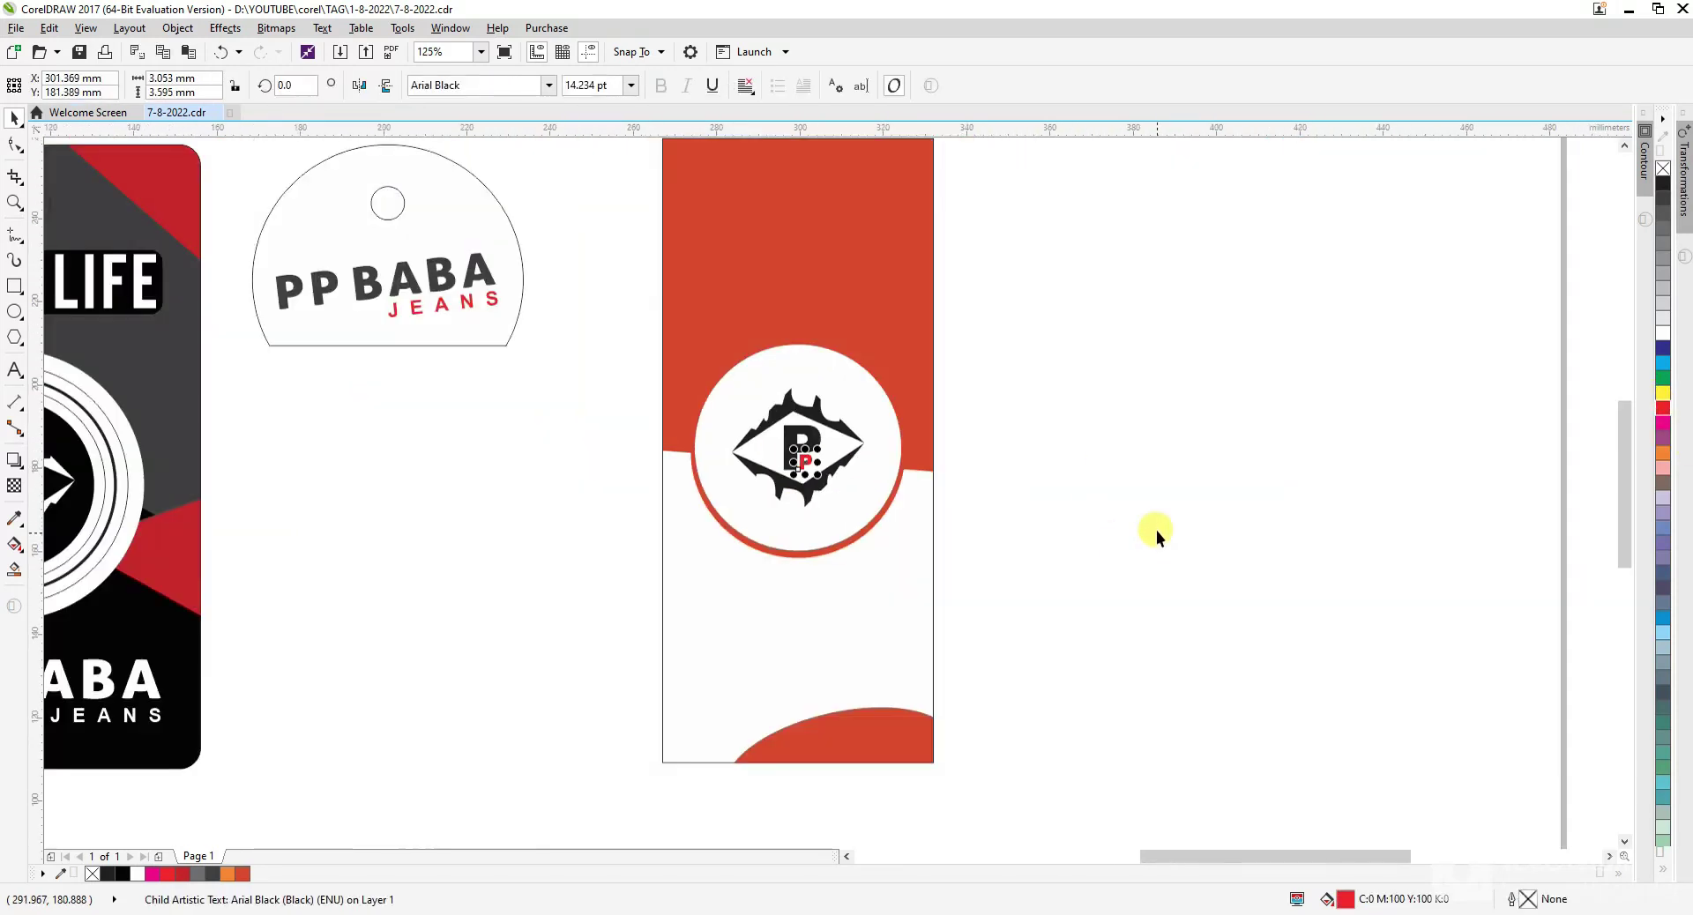
pyautogui.click(1151, 527)
pyautogui.scroll(-1, 578, 527)
pyautogui.scroll(1, 350, 548)
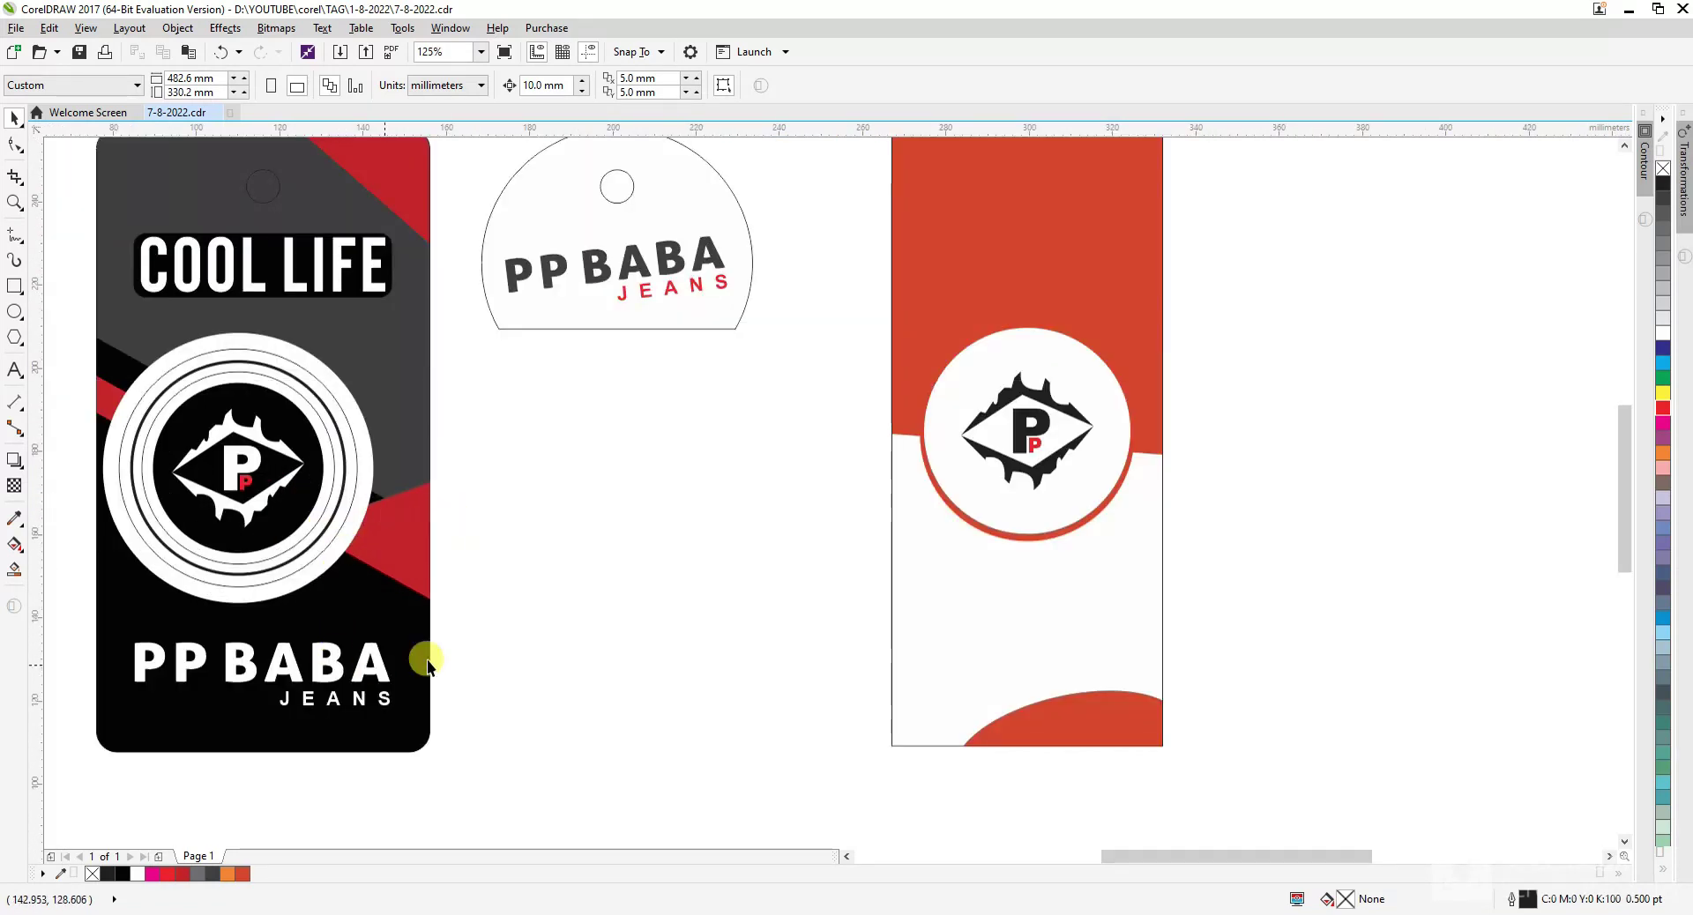
# - Copy the PP BABA JEANS text from the black tag onto the lower white area of the red tag and fill it black
pyautogui.moveTo(544, 755); pyautogui.dragTo(53, 589)
pyautogui.moveTo(405, 664); pyautogui.dragTo(1195, 634)
pyautogui.hotkey('shift', 'F2')
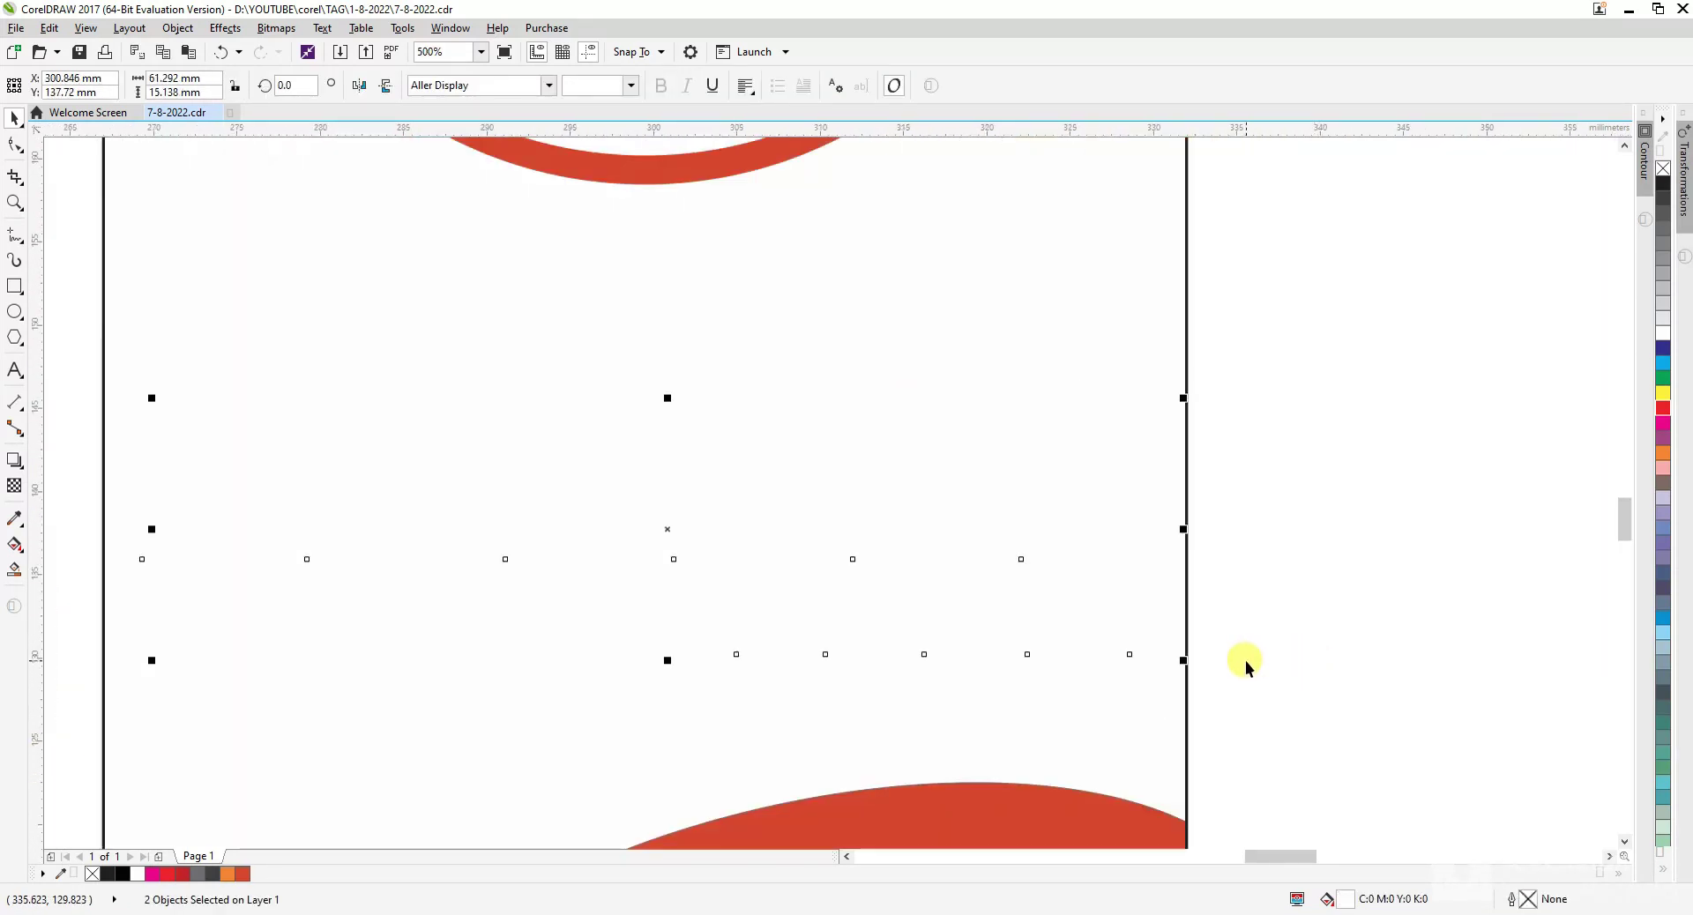
pyautogui.click(1663, 183)
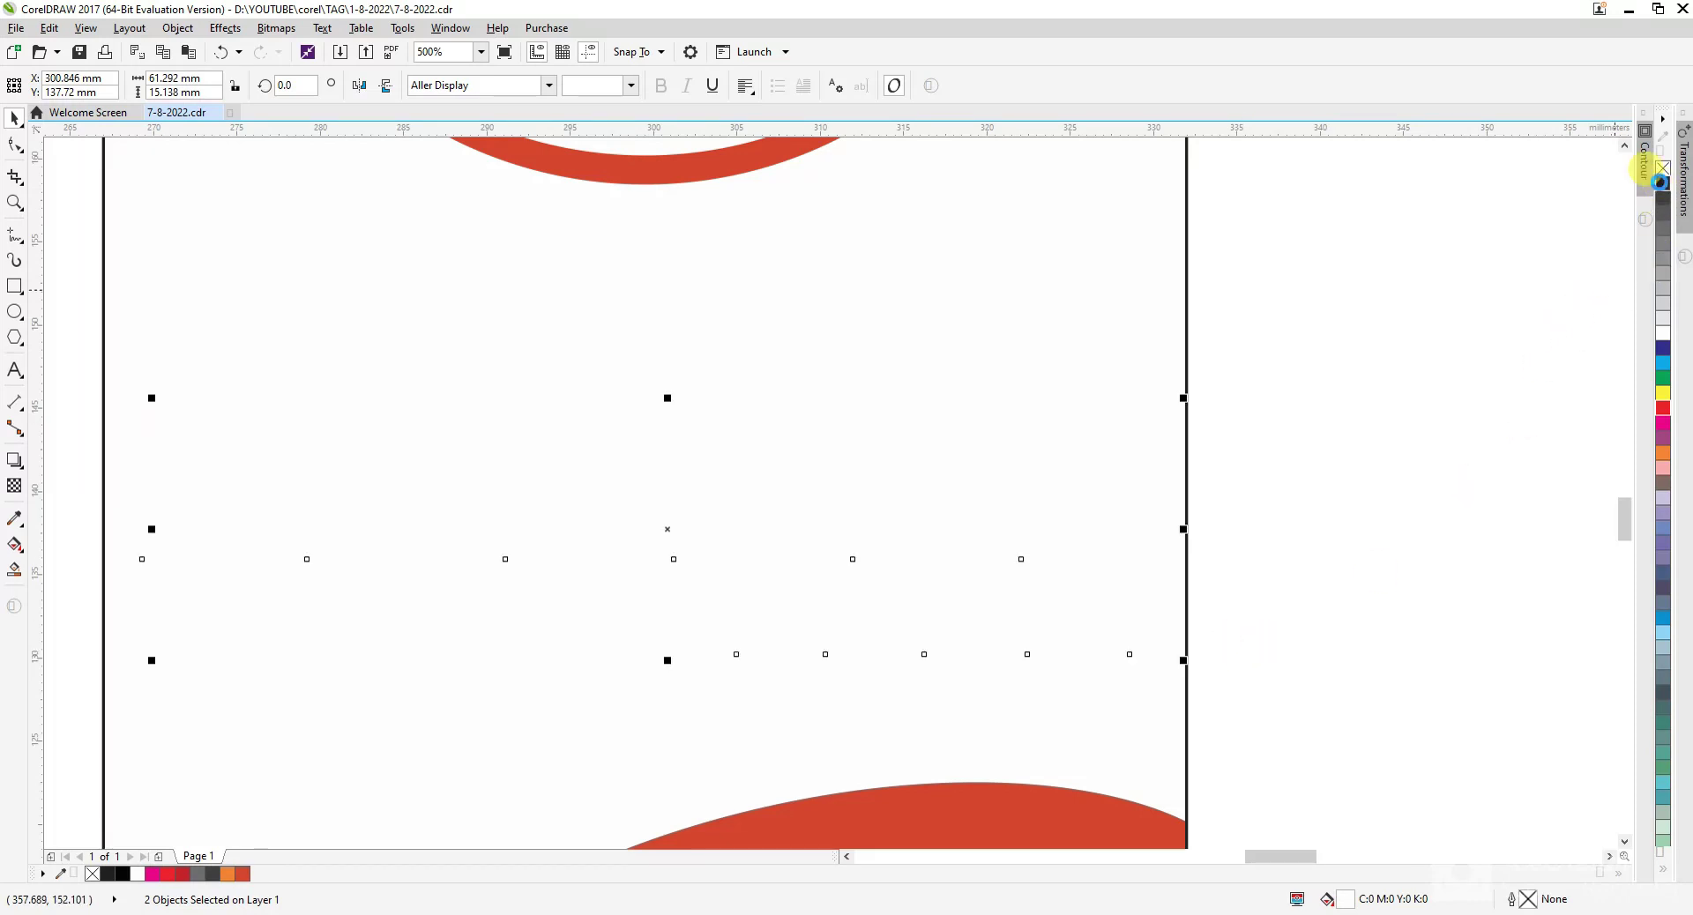
pyautogui.scroll(-1, 1067, 481)
# - Scale the PP BABA JEANS text down slightly and arrange JEANS on the red ellipse with PP BABA just above it
pyautogui.moveTo(456, 410); pyautogui.dragTo(1208, 621)
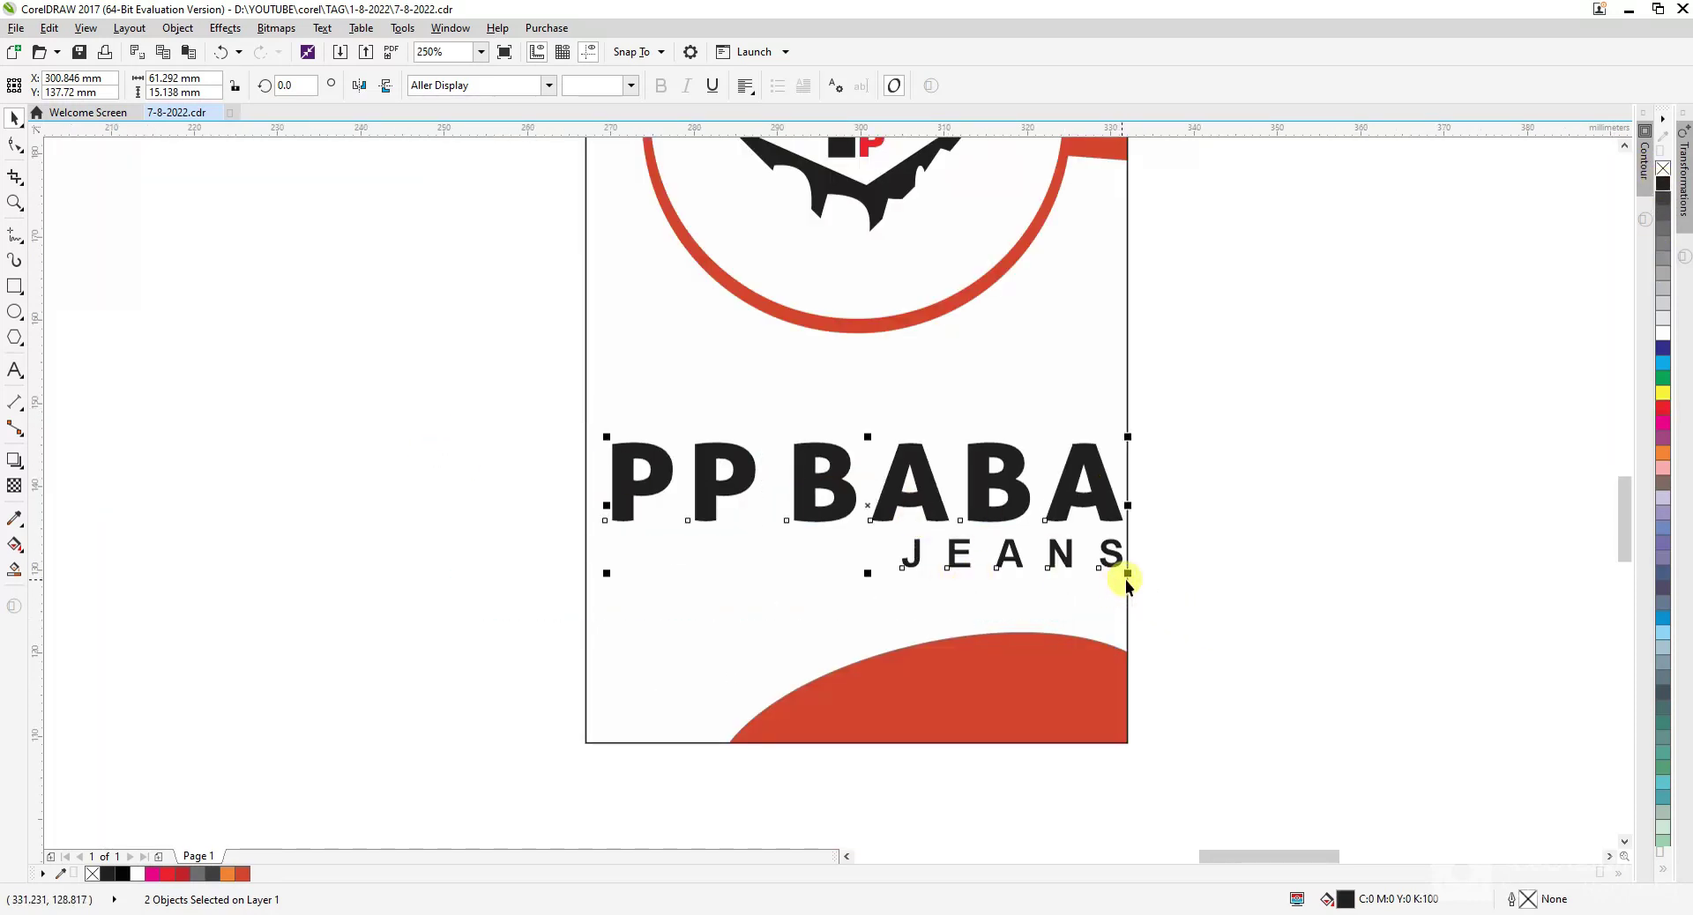
pyautogui.moveTo(1127, 573); pyautogui.dragTo(1092, 559)
pyautogui.moveTo(999, 508); pyautogui.dragTo(1020, 679)
pyautogui.click(1447, 677)
pyautogui.scroll(2, 975, 684)
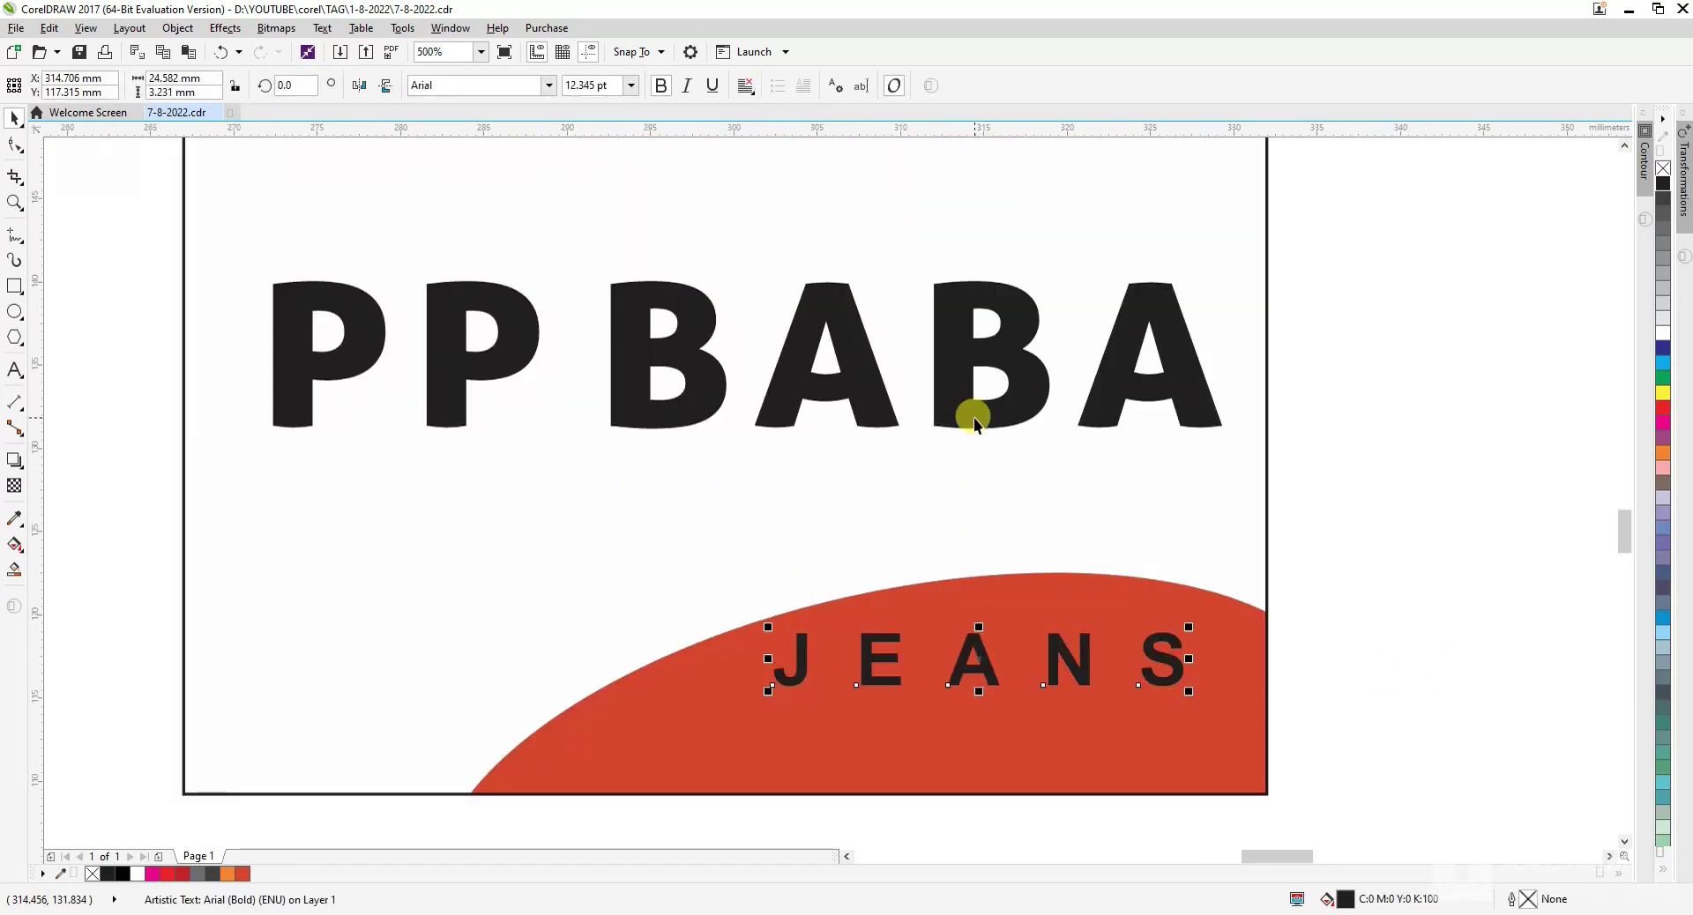
pyautogui.moveTo(973, 416); pyautogui.dragTo(966, 524)
pyautogui.scroll(-2, 896, 540)
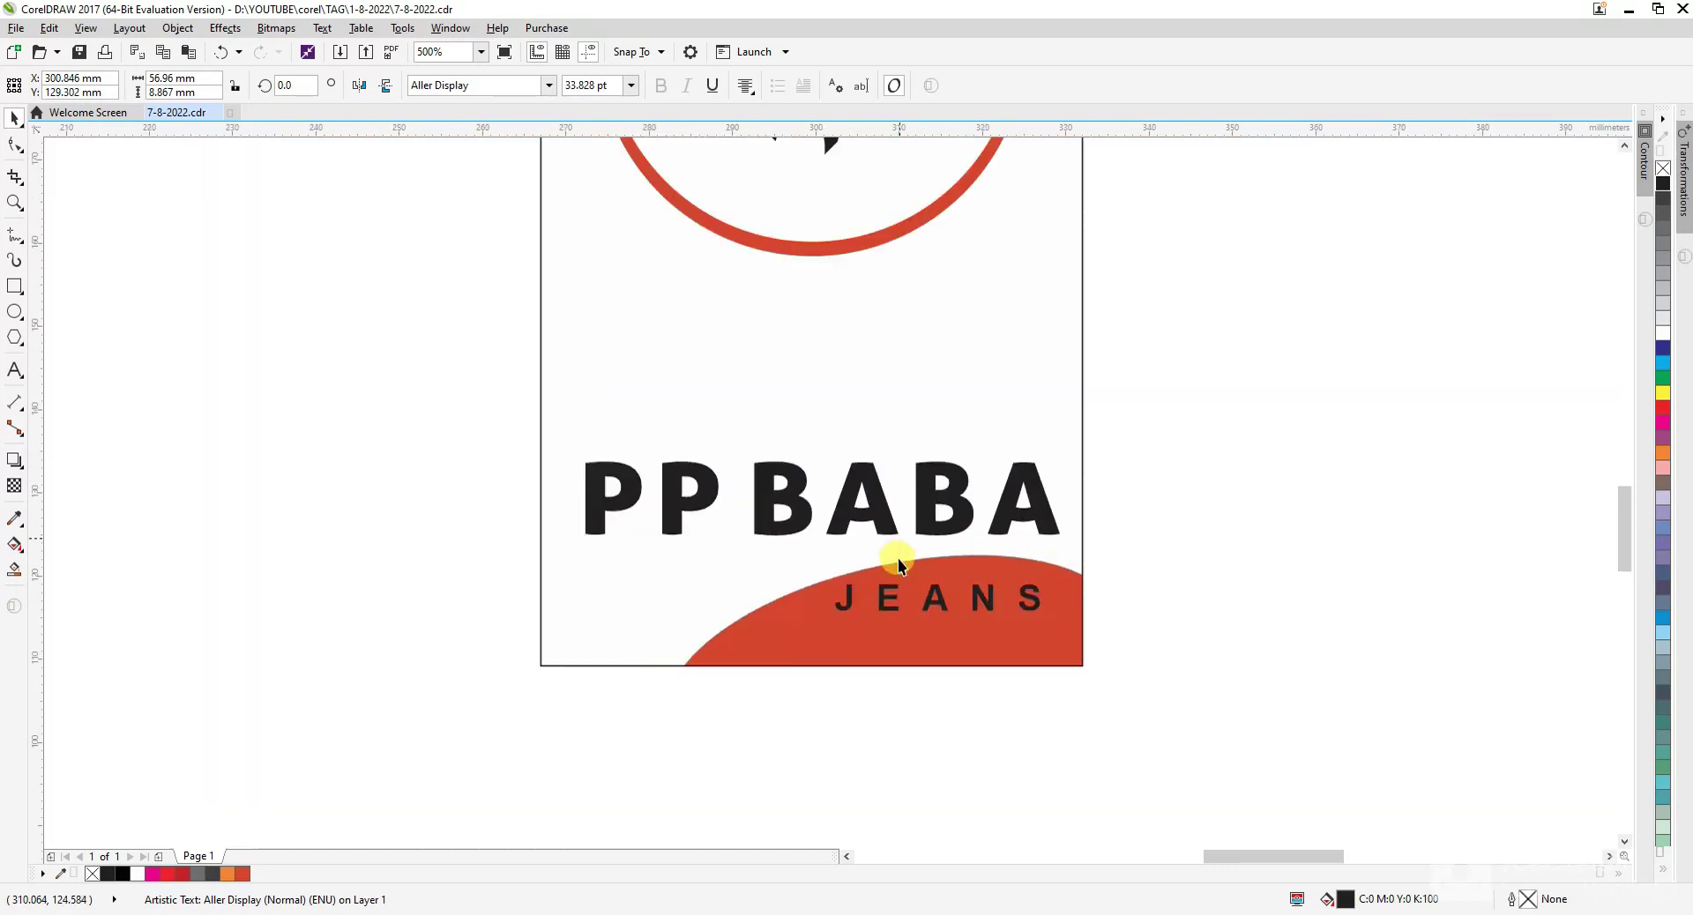
pyautogui.click(1191, 620)
# - Fill the JEANS text on the red ellipse with white
pyautogui.scroll(1, 963, 597)
pyautogui.click(883, 604)
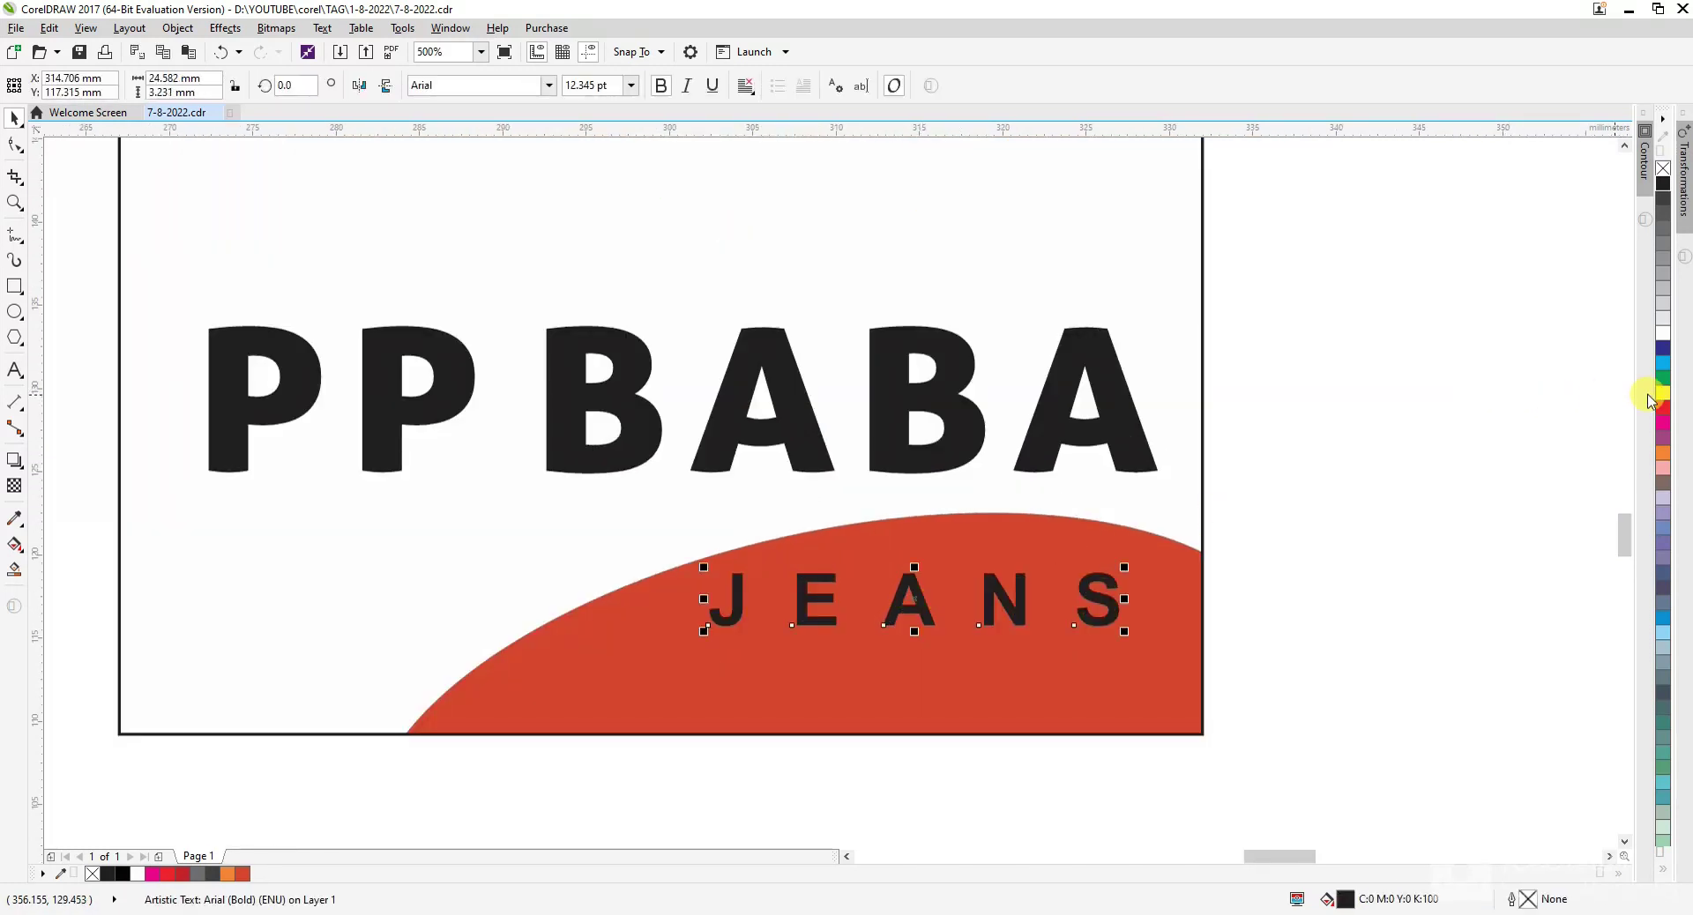
pyautogui.click(1663, 334)
pyautogui.click(1447, 461)
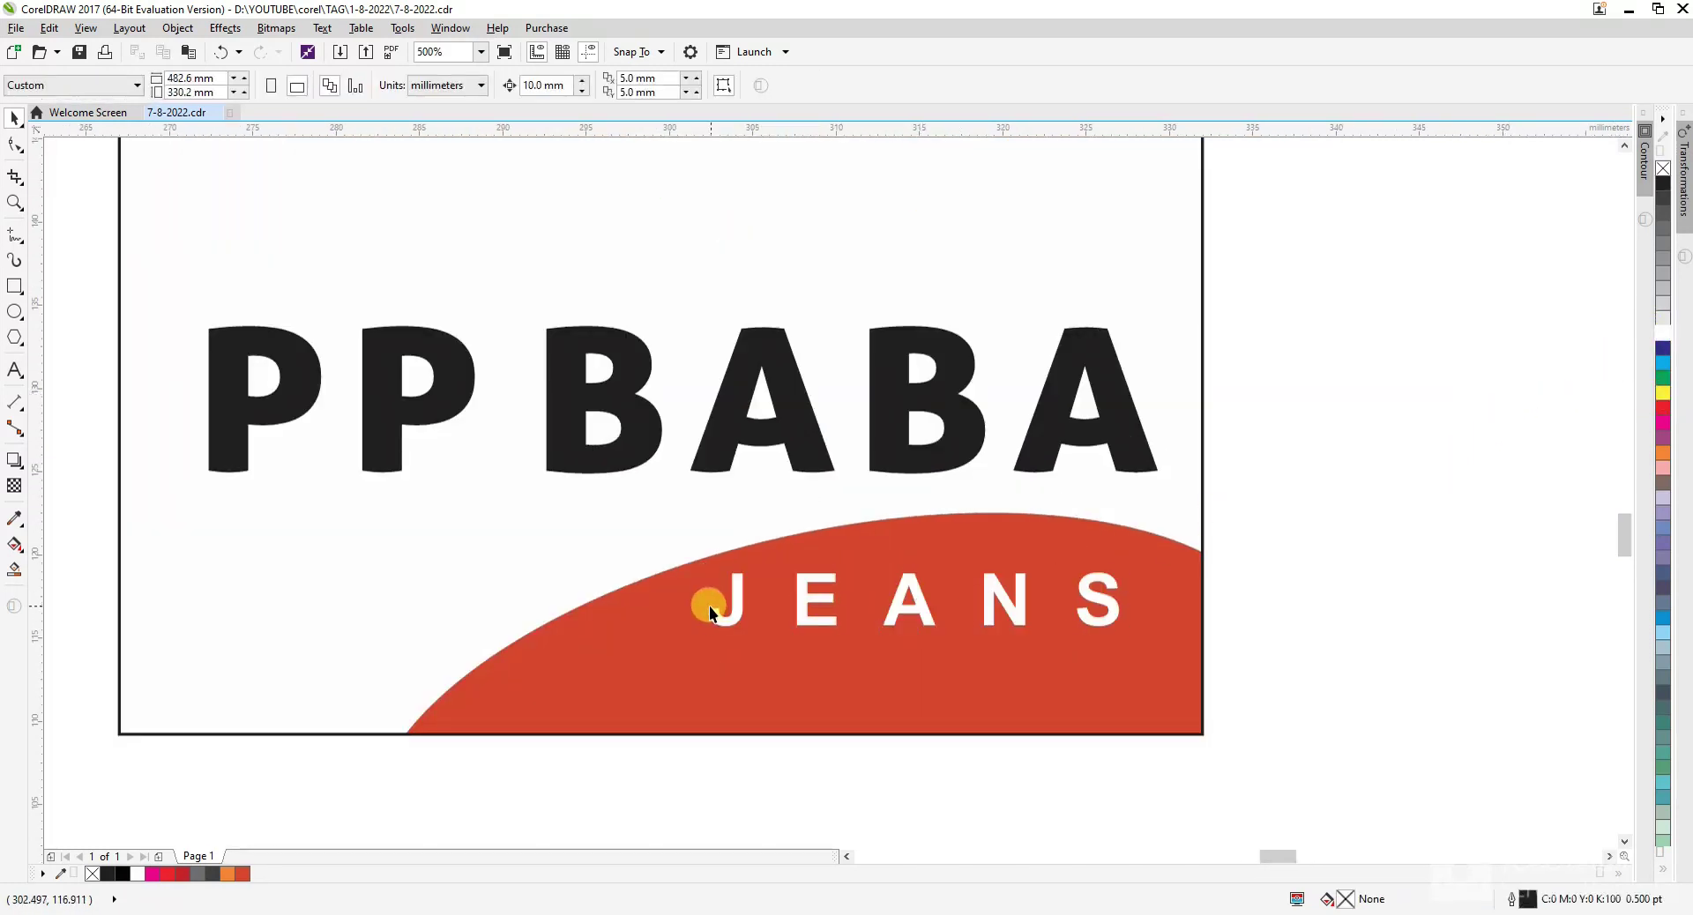
# - Edit the tag's PowerClip contents to rotate the red ellipse slightly clockwise behind the JEANS text
pyautogui.scroll(2, 706, 601)
pyautogui.scroll(-1, 684, 518)
pyautogui.click(1173, 502)
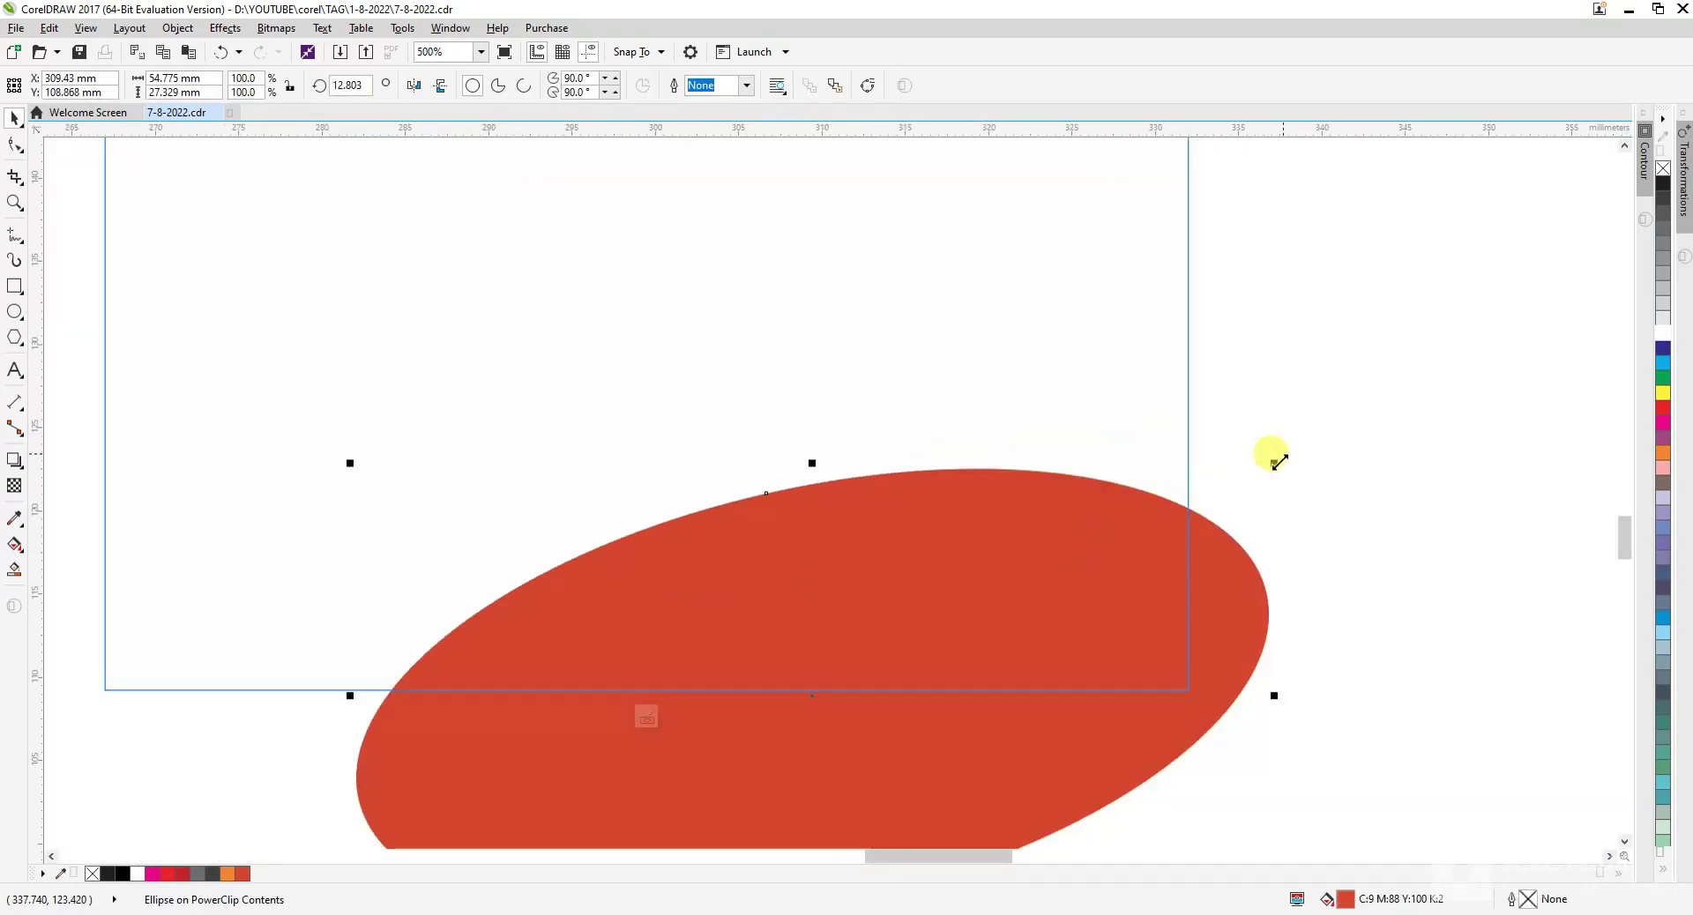
pyautogui.click(1167, 559)
pyautogui.moveTo(1275, 467); pyautogui.dragTo(1303, 498)
pyautogui.keyDown('ctrl'); pyautogui.click(1306, 473); pyautogui.keyUp('ctrl')
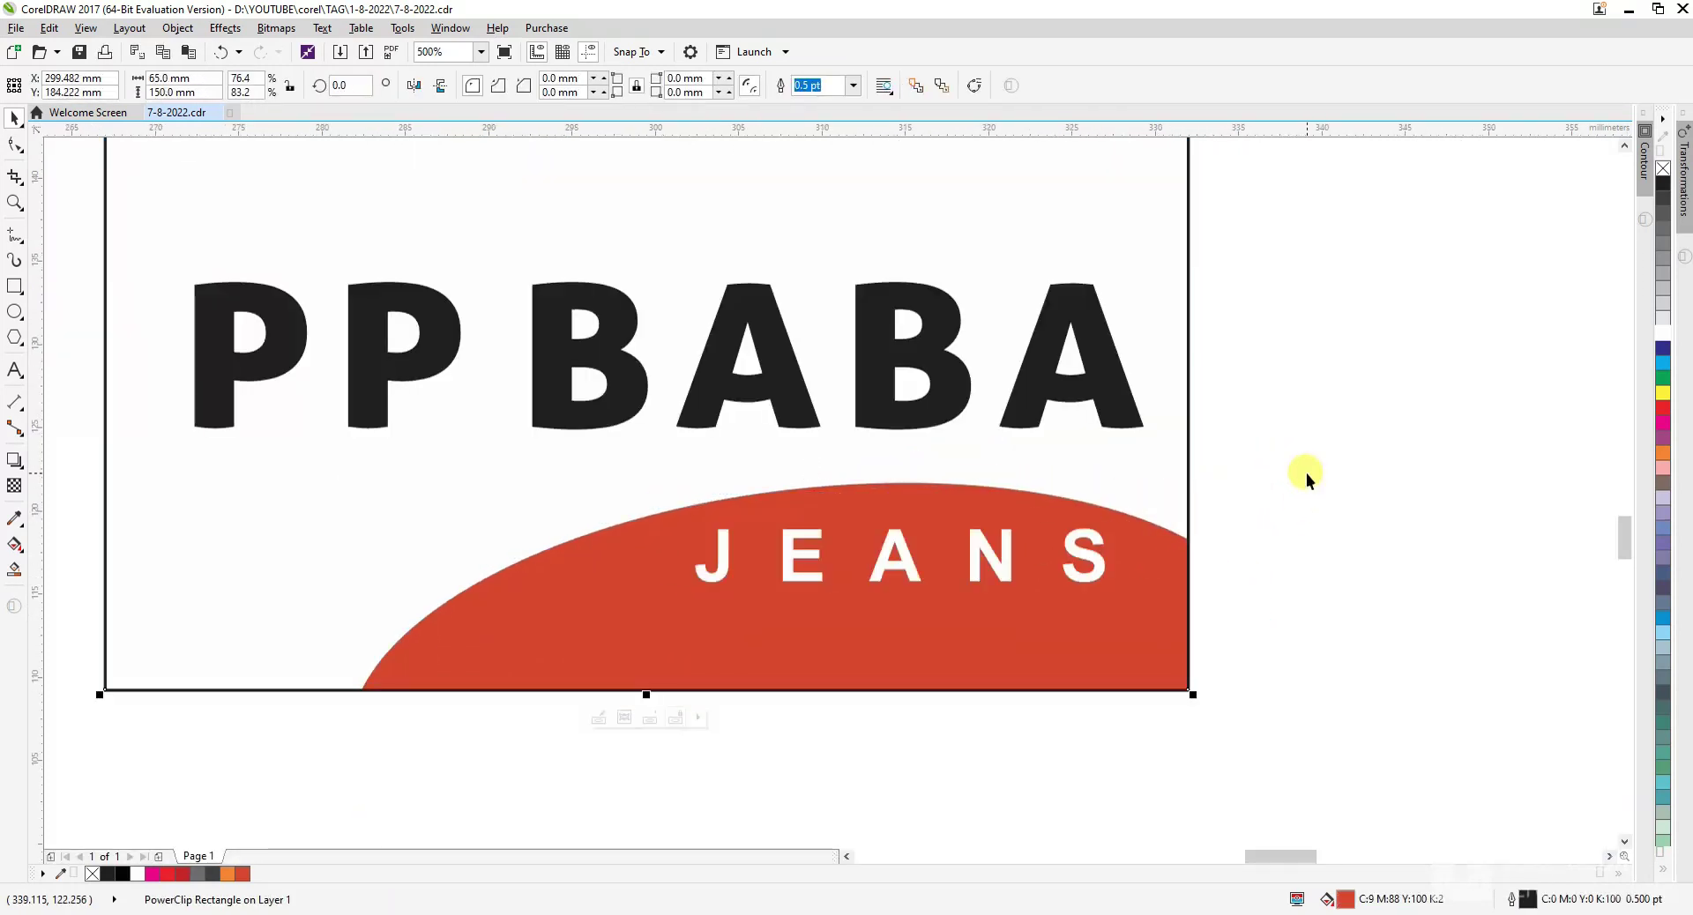
pyautogui.click(1305, 473)
# - Move the PP BABA text down closer to the red ellipse and center it horizontally on the tag
pyautogui.scroll(-1, 1050, 586)
pyautogui.scroll(2, 1124, 575)
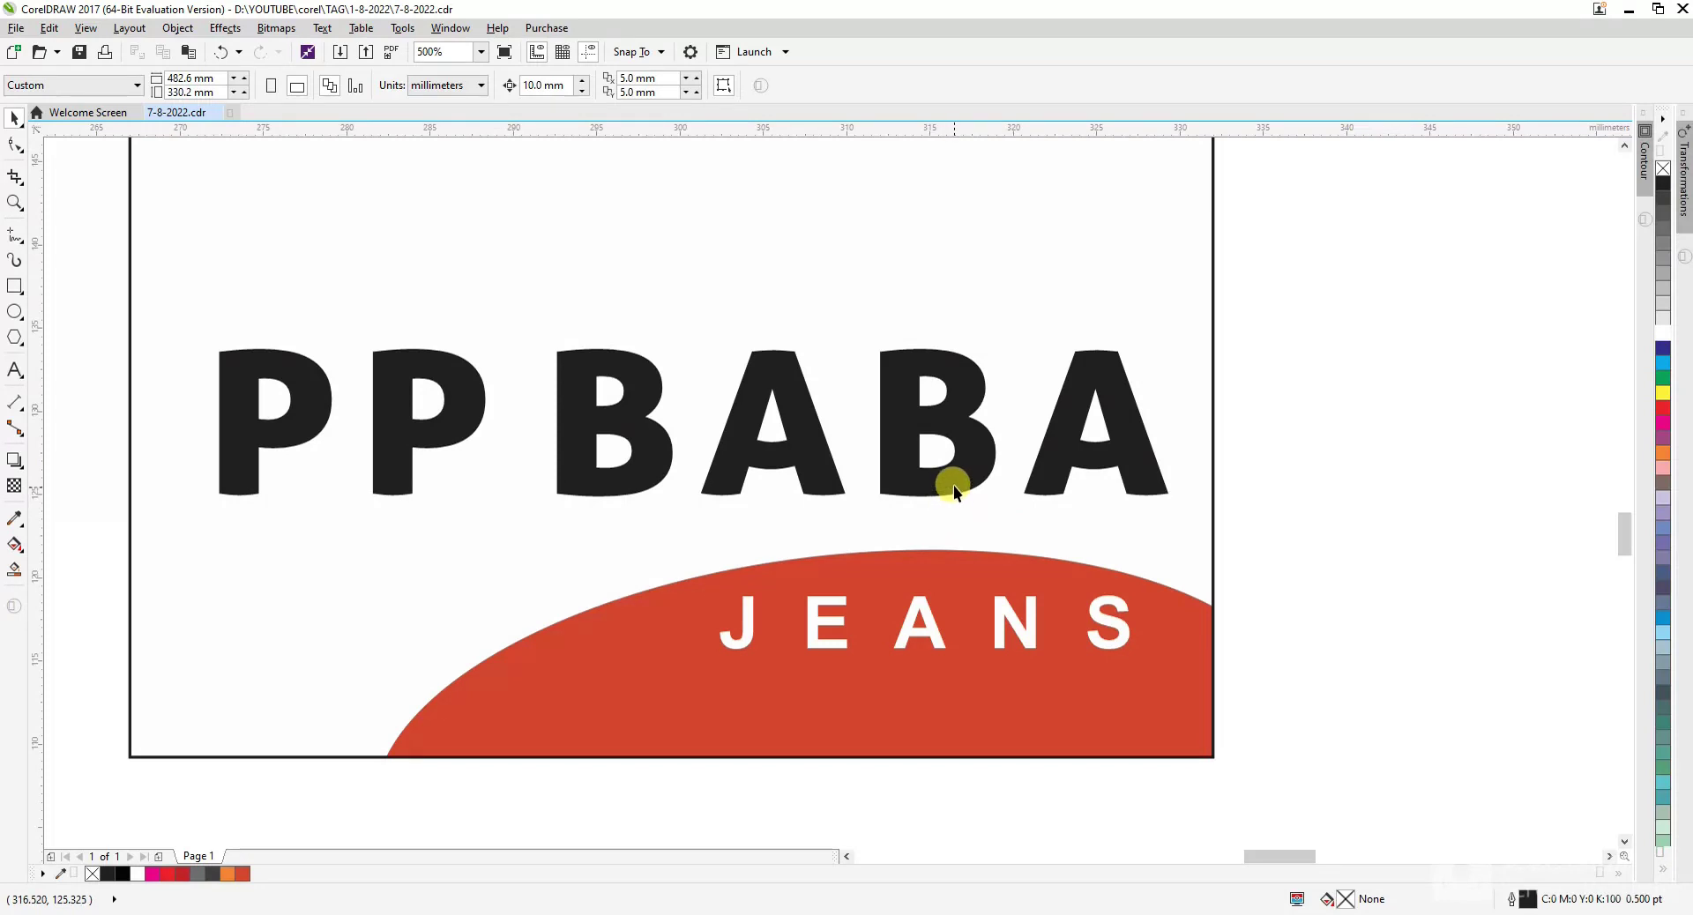
pyautogui.click(951, 526)
pyautogui.keyDown('shift'); pyautogui.click(972, 378); pyautogui.keyUp('shift')
pyautogui.press('c')
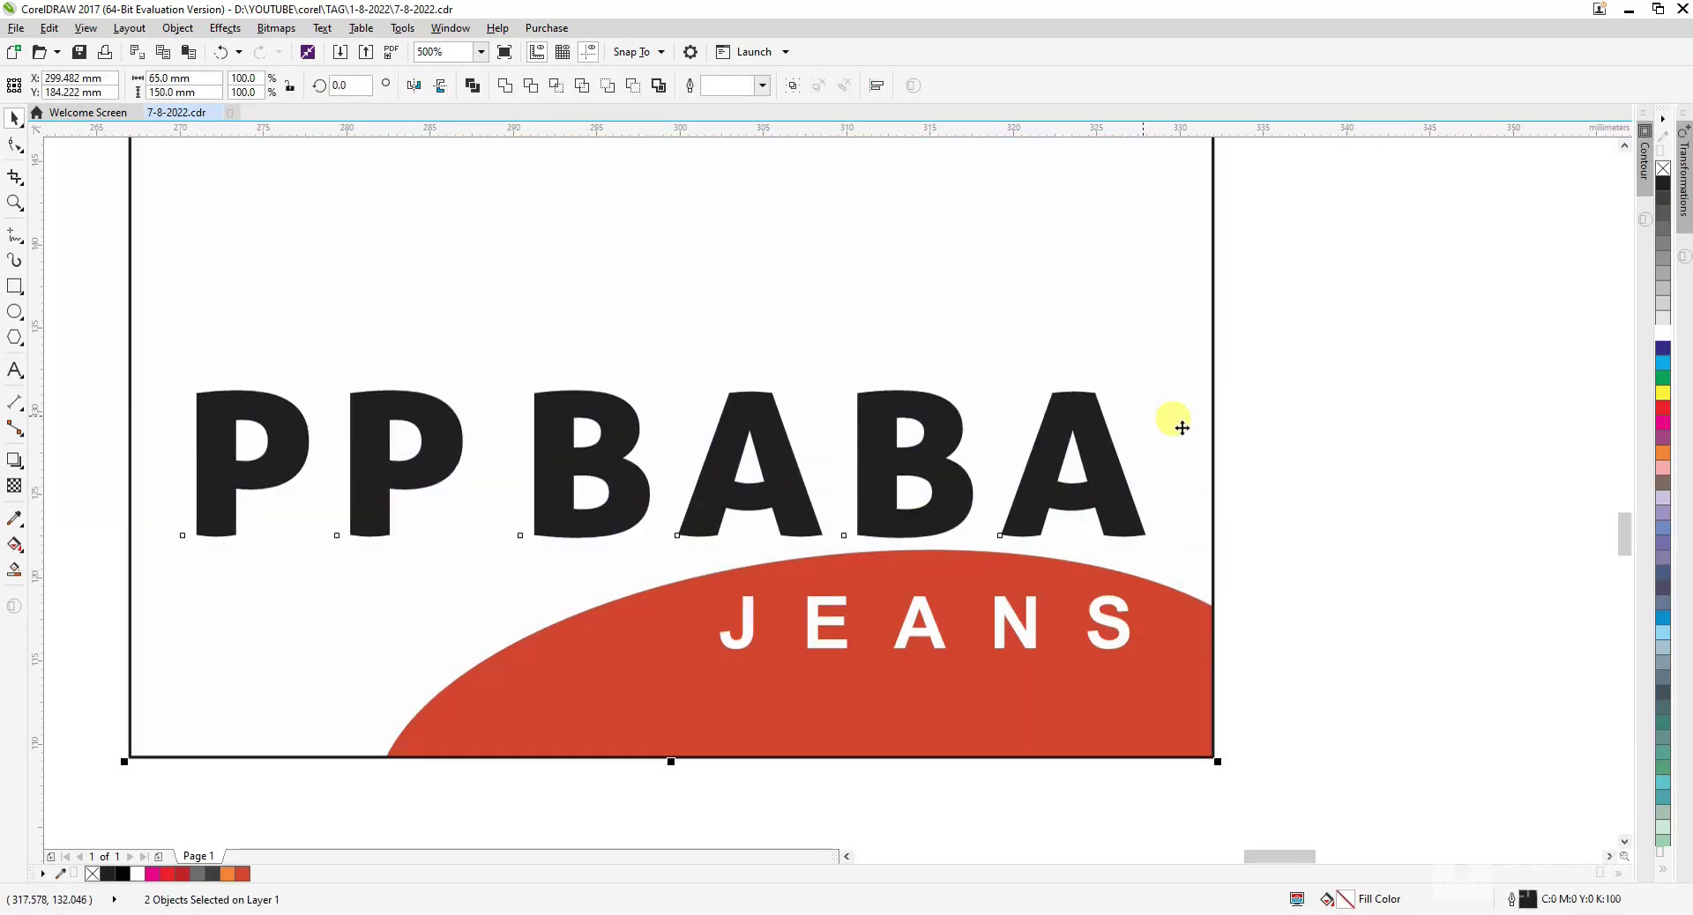
# - Align the JEANS text with the right edge of the PP BABA text at the base of the tag
pyautogui.click(1204, 430)
pyautogui.scroll(-1, 713, 523)
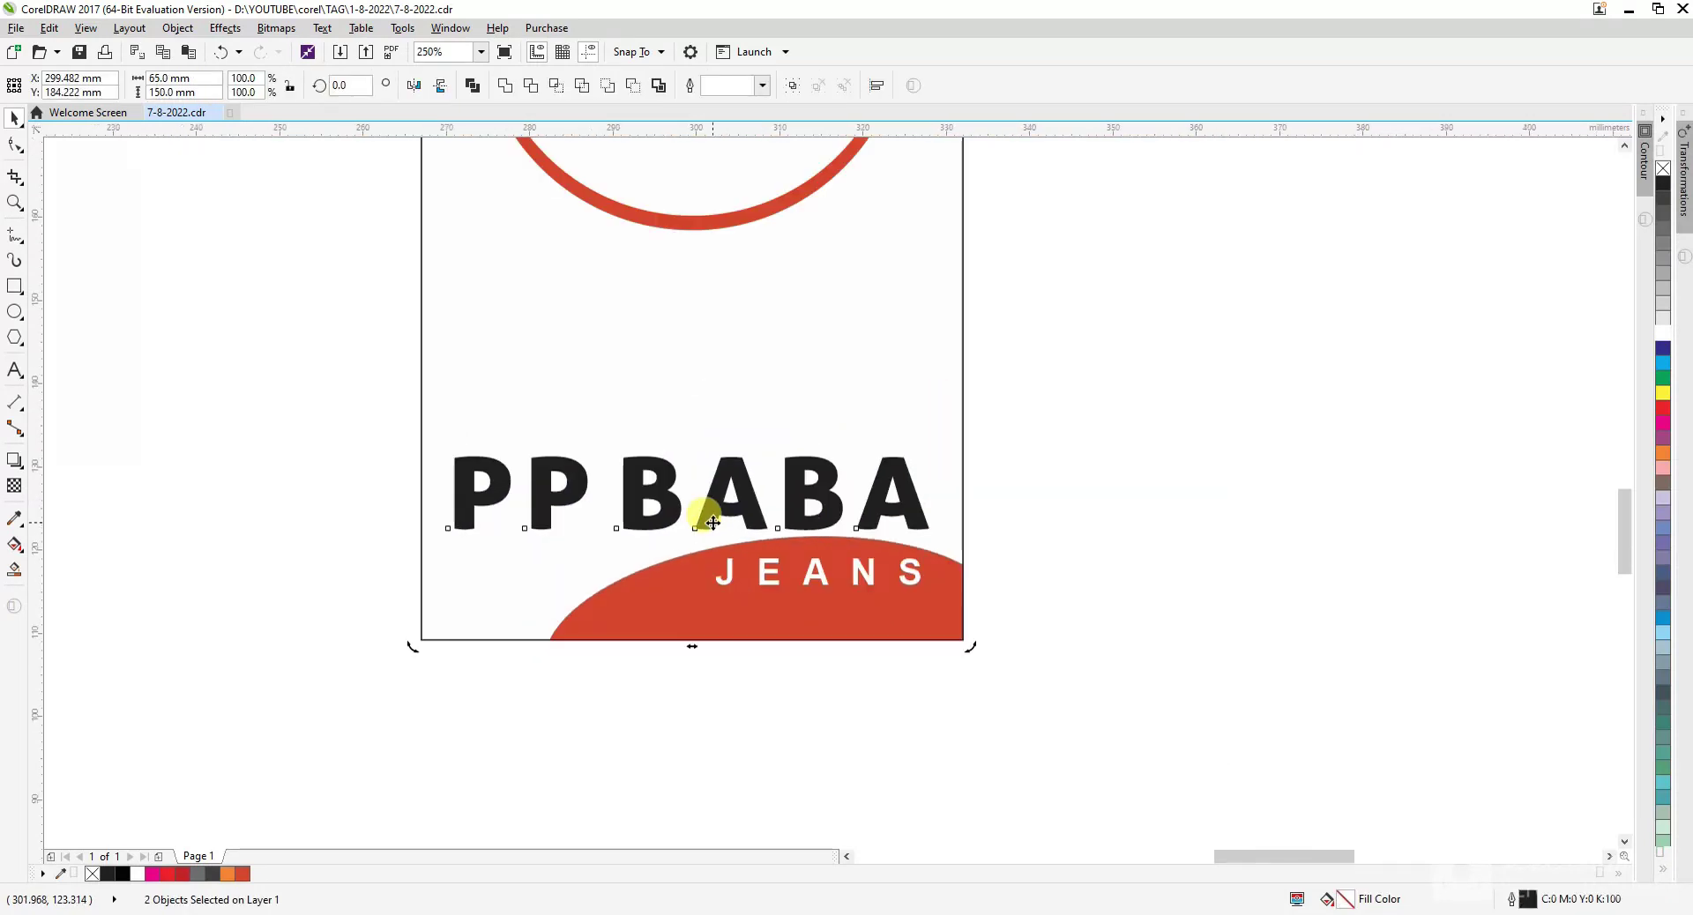
pyautogui.click(908, 569)
pyautogui.keyDown('shift'); pyautogui.click(912, 496); pyautogui.keyUp('shift')
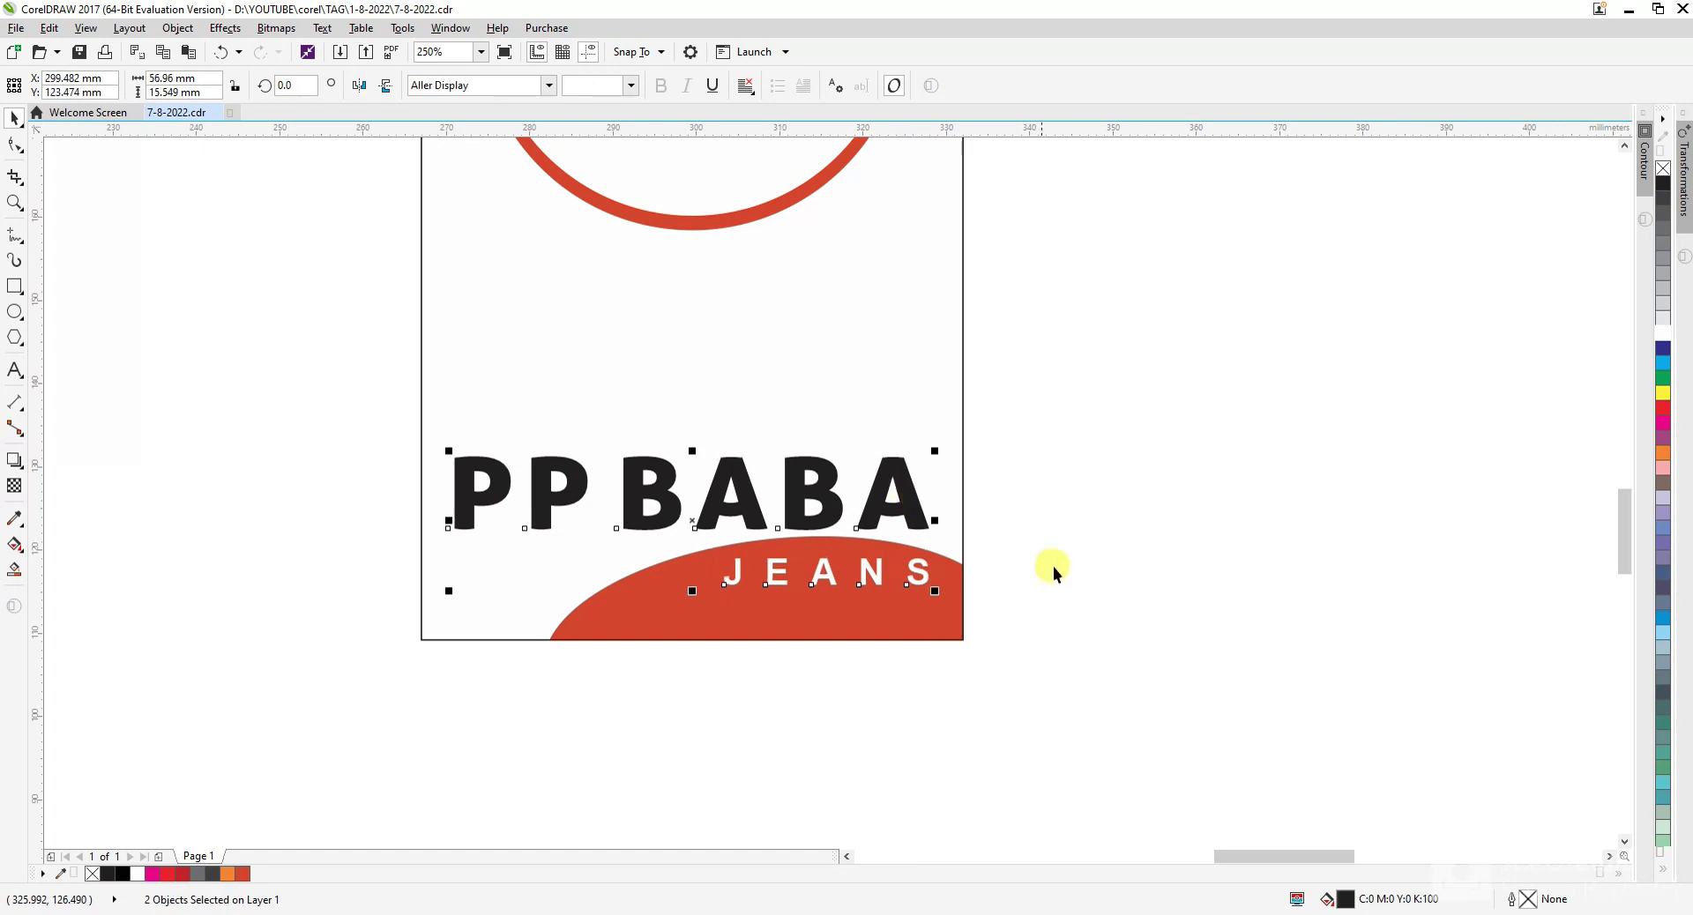
pyautogui.click(975, 624)
pyautogui.scroll(-2, 976, 624)
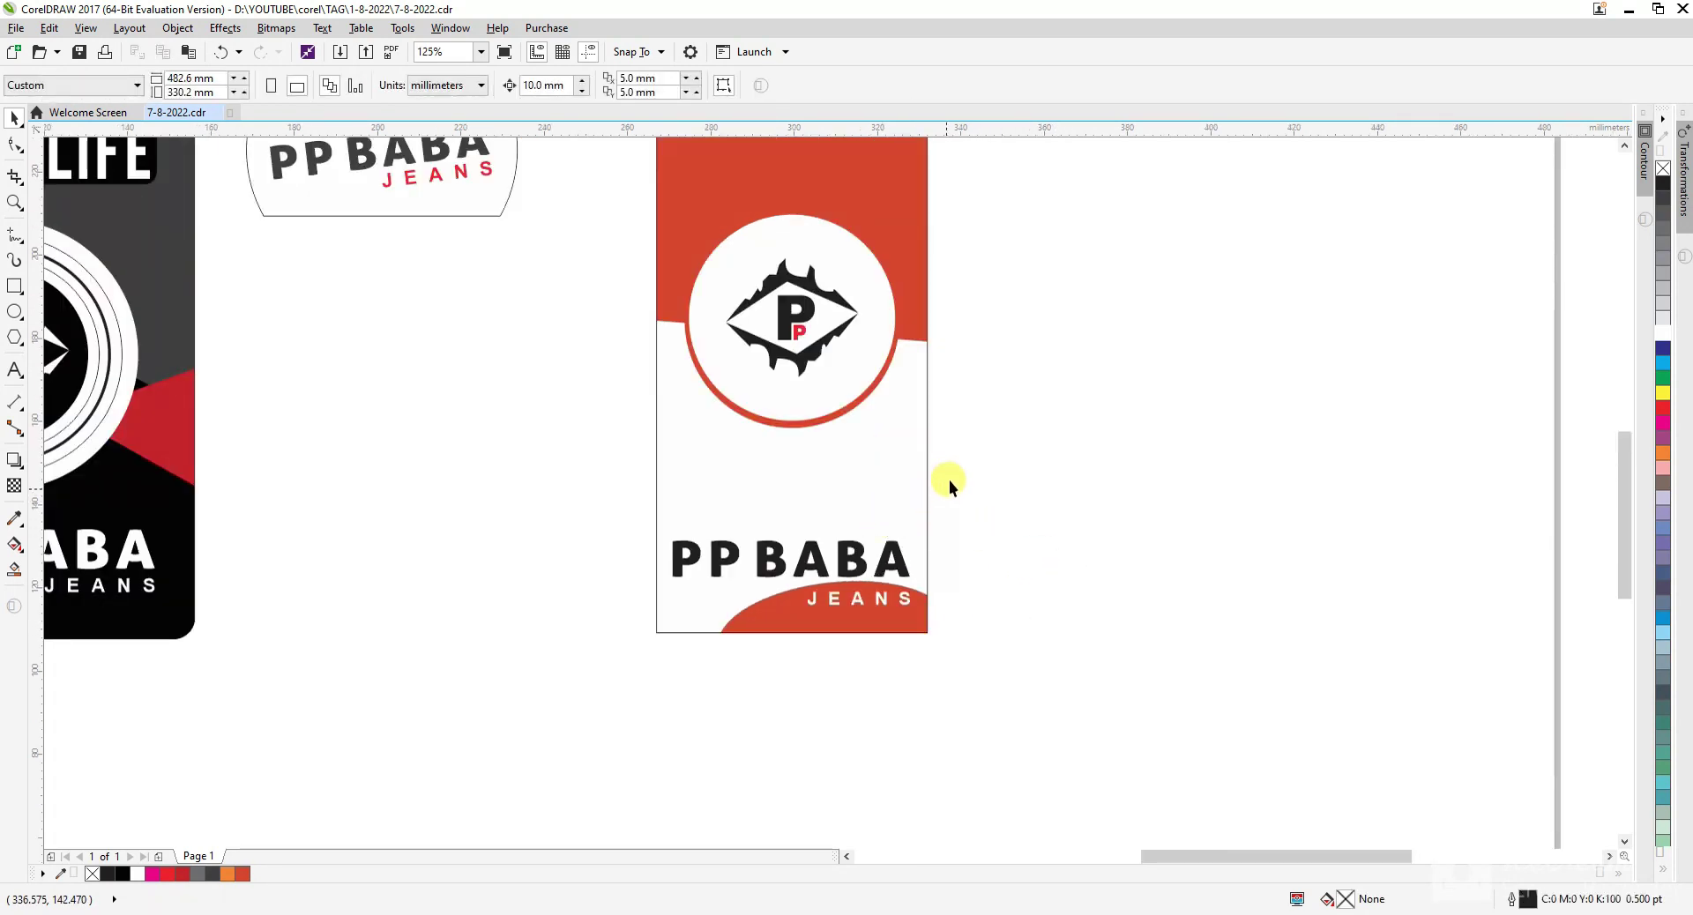
pyautogui.press('F3')
pyautogui.scroll(1, 654, 425)
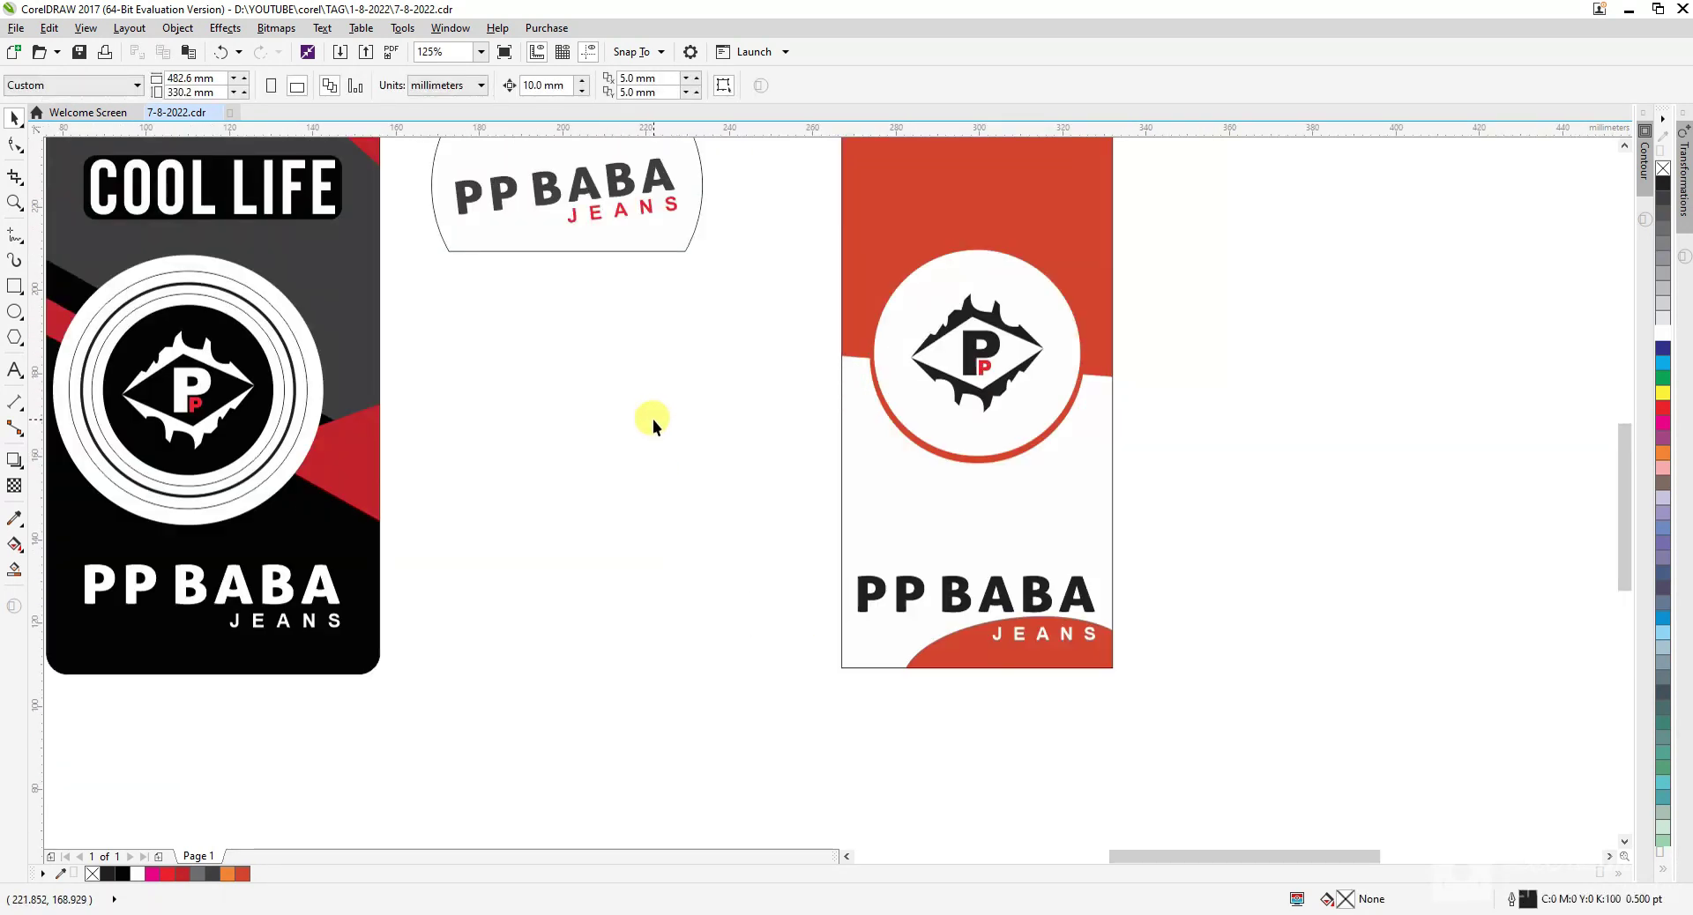
pyautogui.scroll(-1, 653, 420)
pyautogui.click(488, 305)
pyautogui.press('Delete')
pyautogui.moveTo(488, 309); pyautogui.dragTo(865, 308)
pyautogui.hotkey('ctrl', 'z')
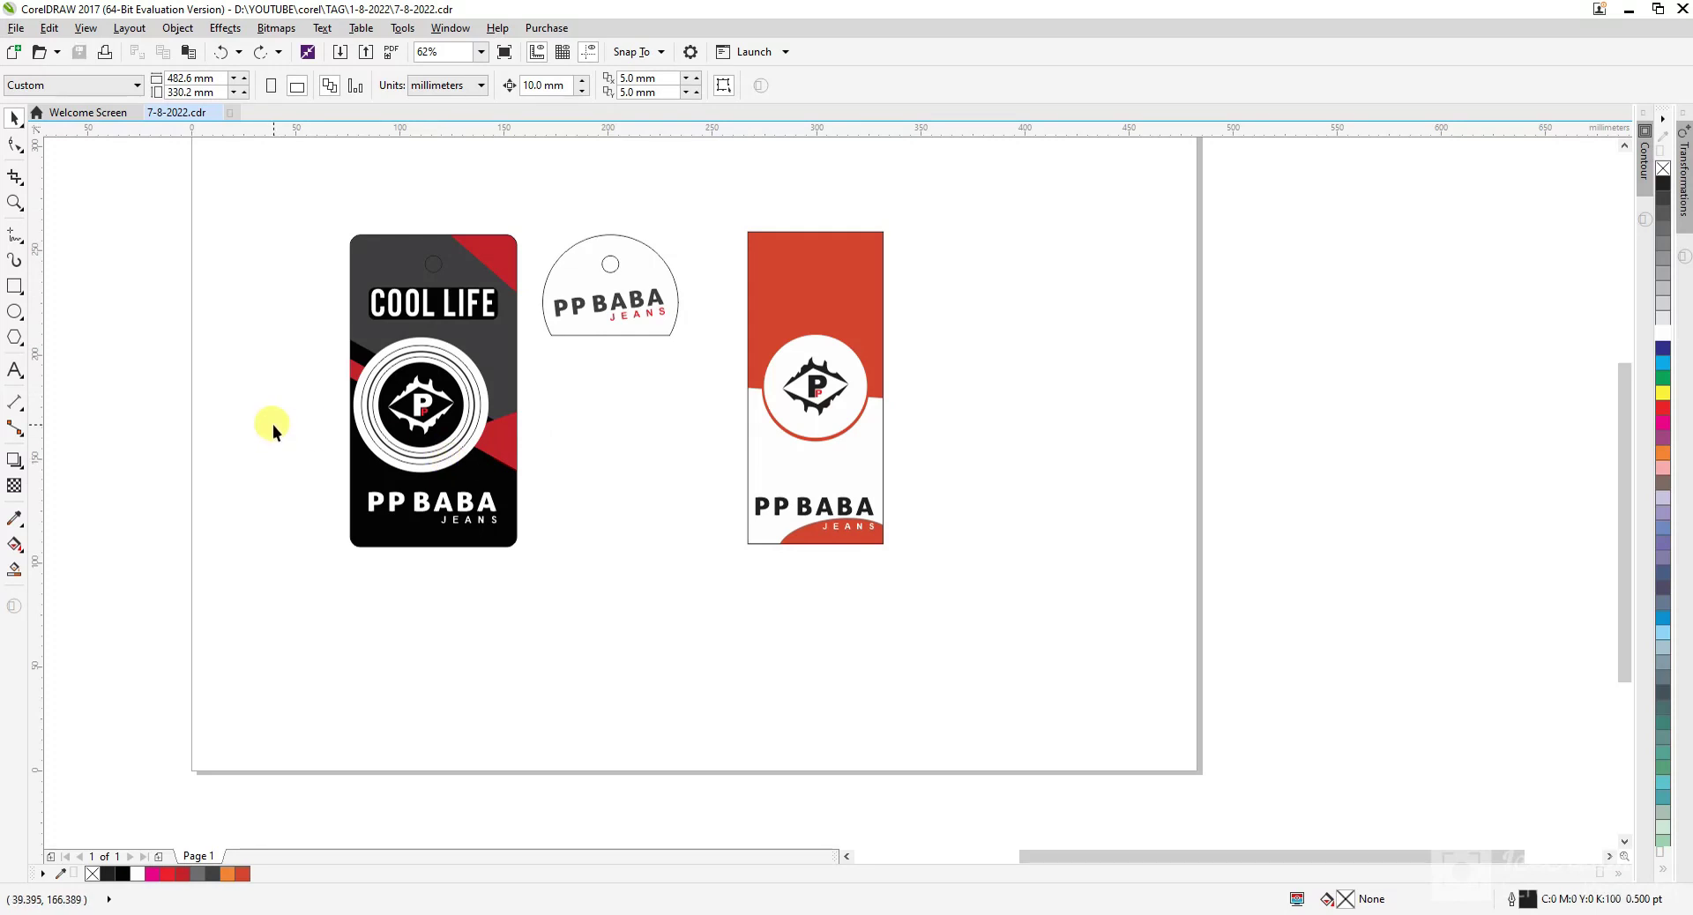
pyautogui.scroll(3, 892, 410)
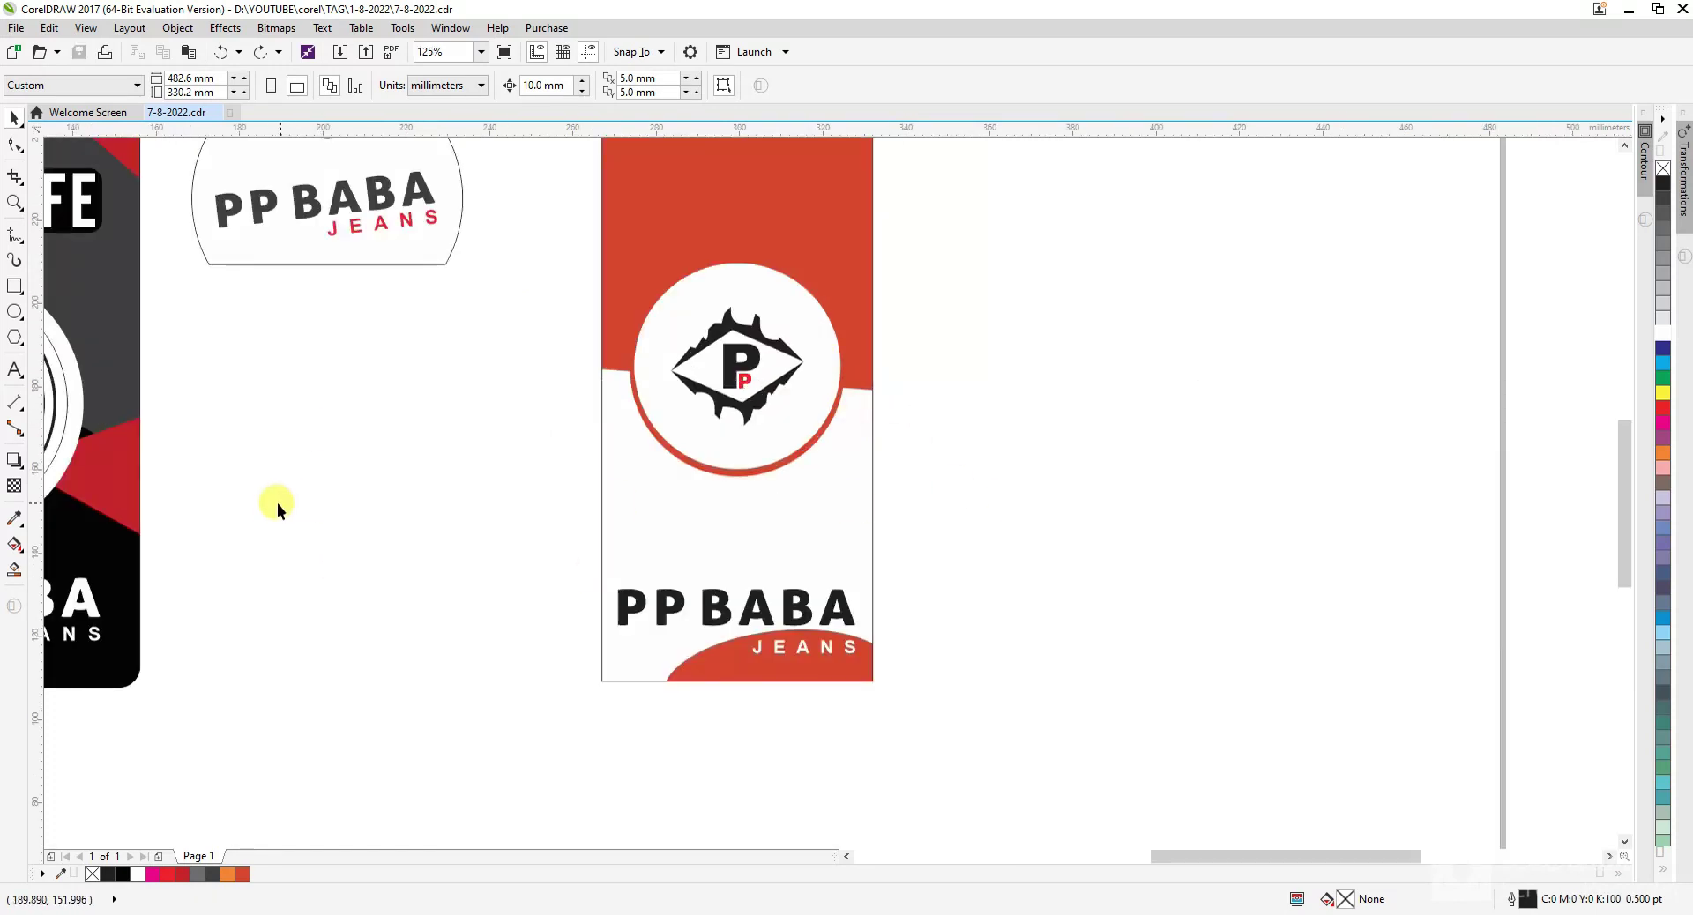
pyautogui.moveTo(86, 218); pyautogui.dragTo(807, 526)
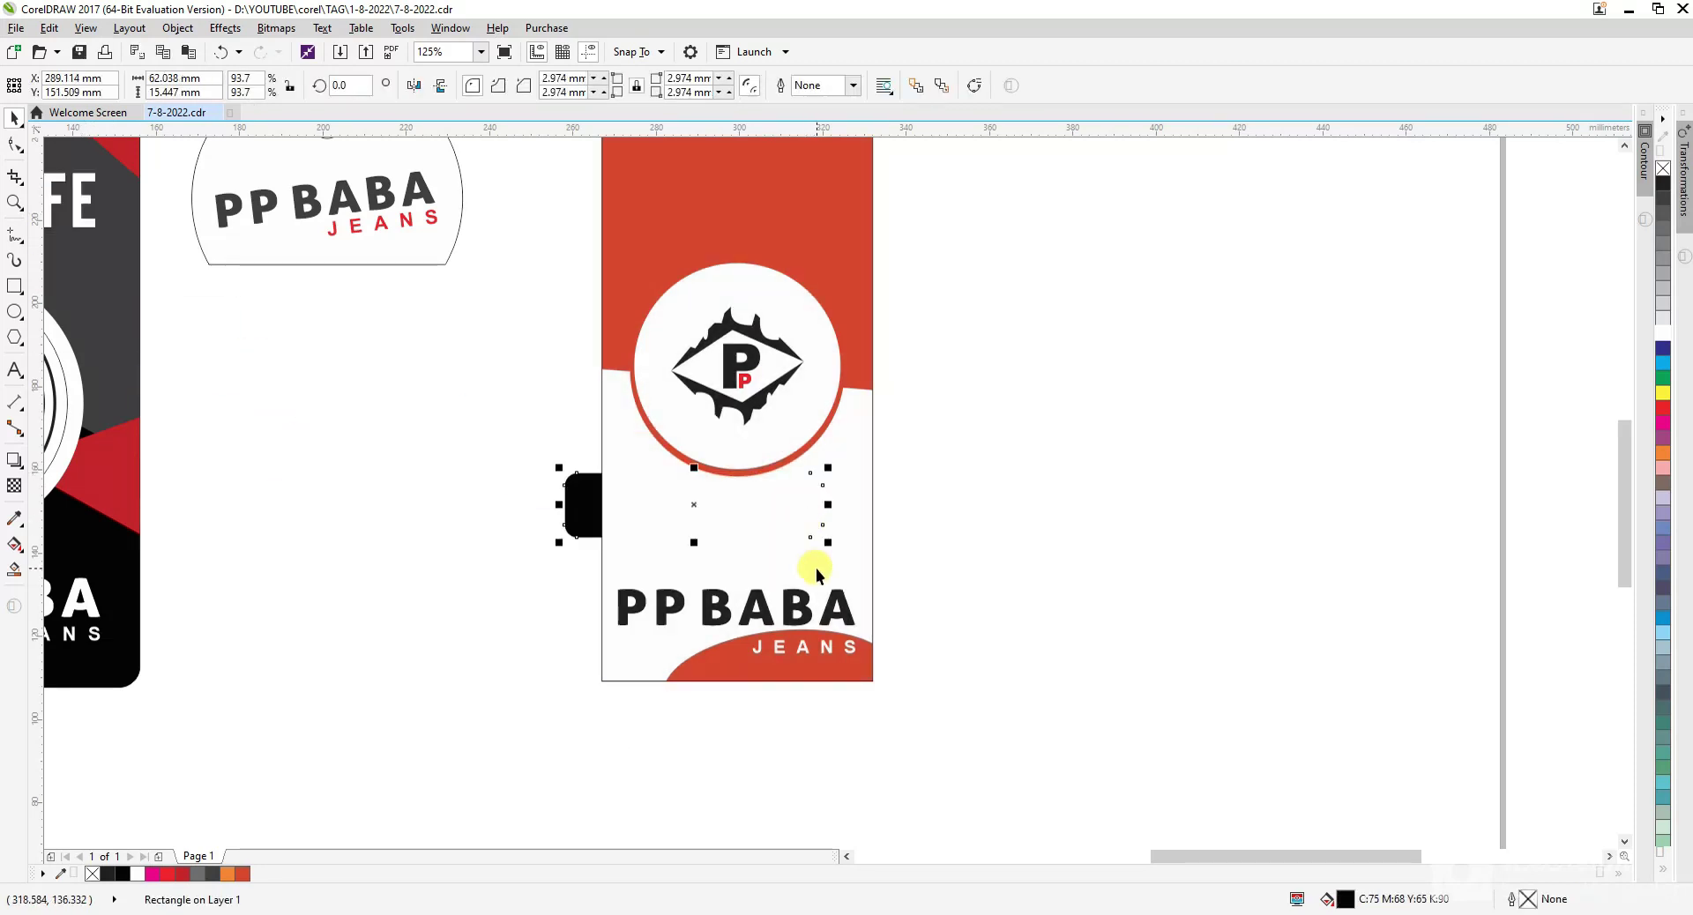
pyautogui.hotkey('ctrl', 'z')
pyautogui.click(885, 476)
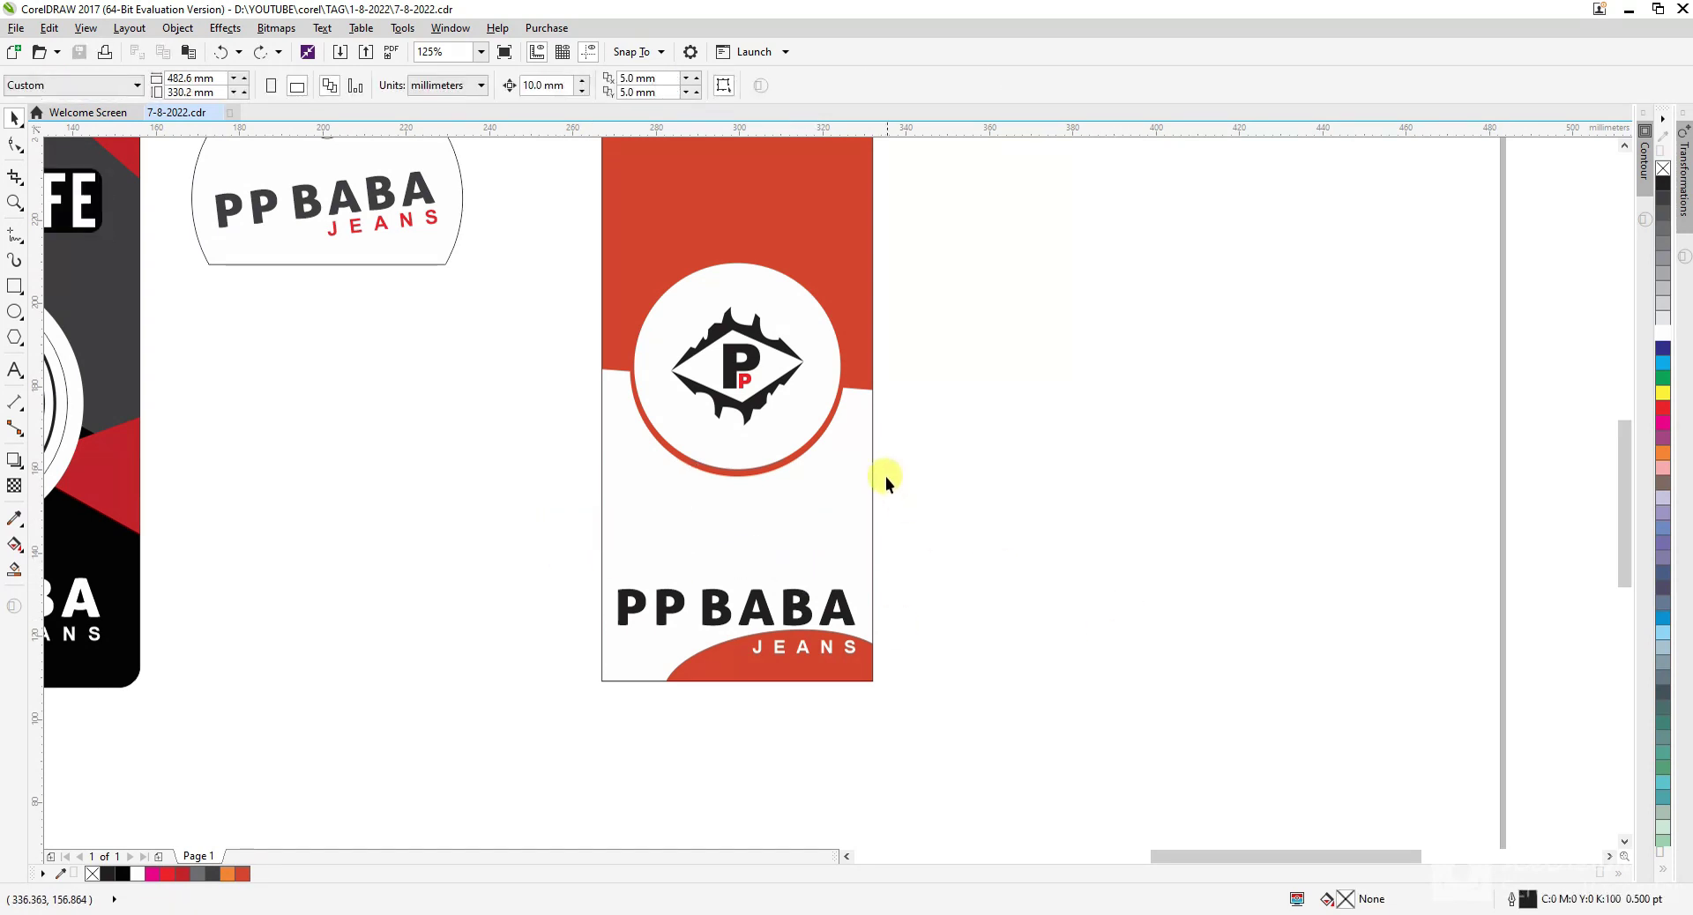
# - Draw a rectangle 65 mm wide and about 3.6 mm high across the tag's upper red area, remove its outline and fill it yellow
pyautogui.scroll(-3, 886, 477)
pyautogui.scroll(3, 793, 298)
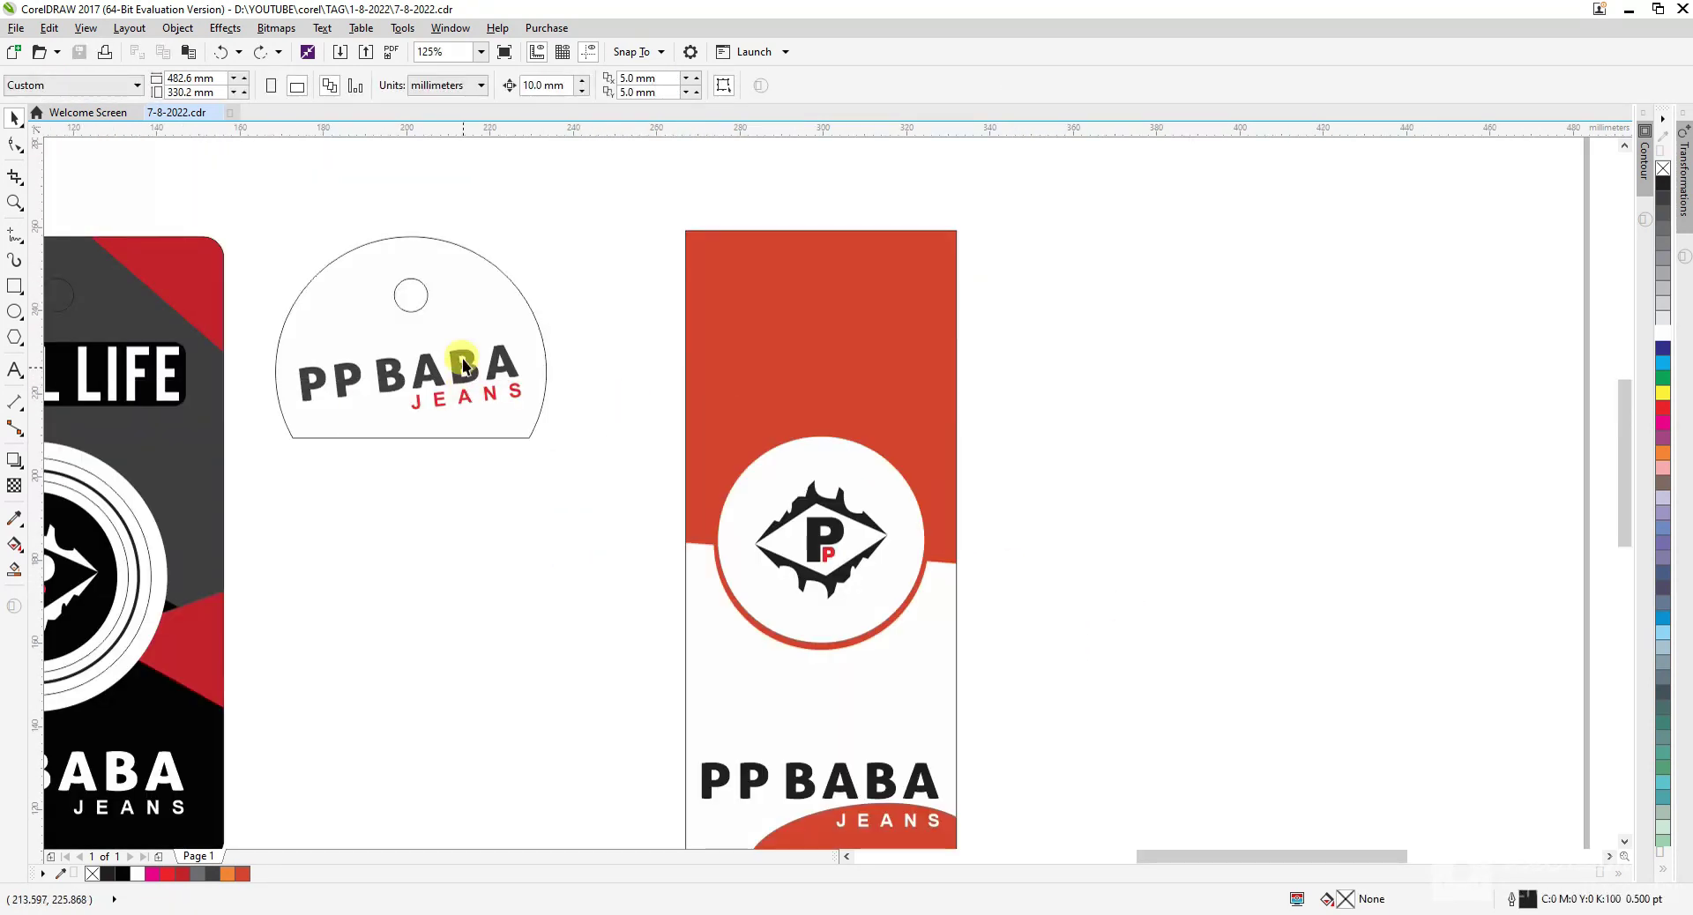
pyautogui.click(15, 284)
pyautogui.moveTo(686, 333); pyautogui.dragTo(956, 345)
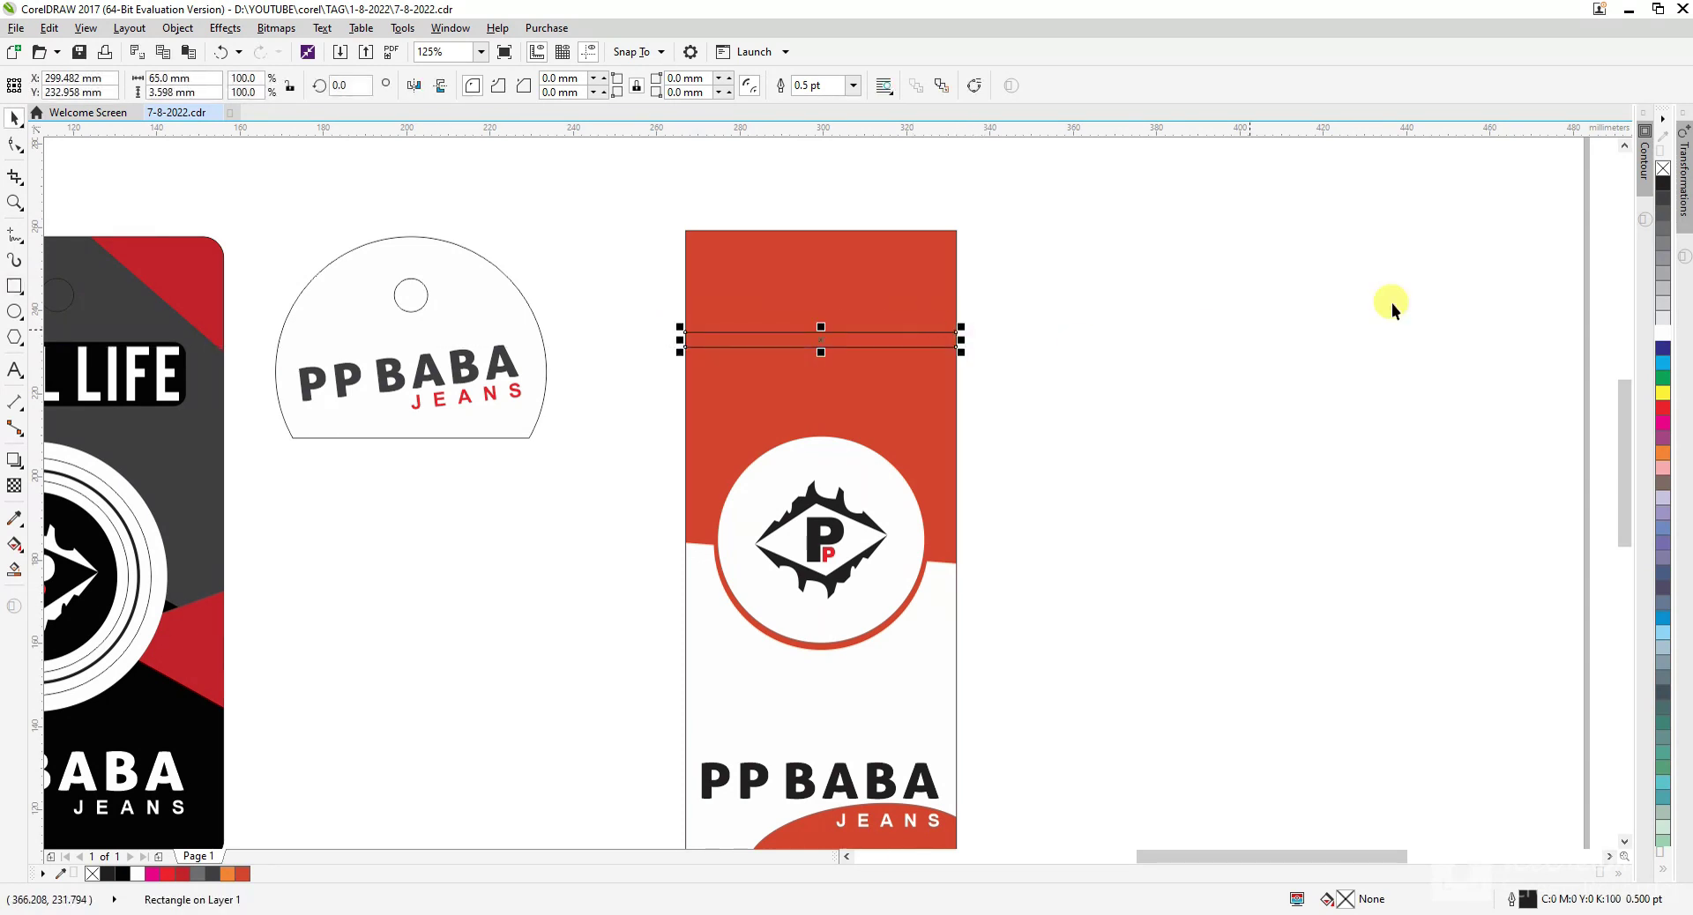
pyautogui.press('space')
pyautogui.rightClick(1662, 174)
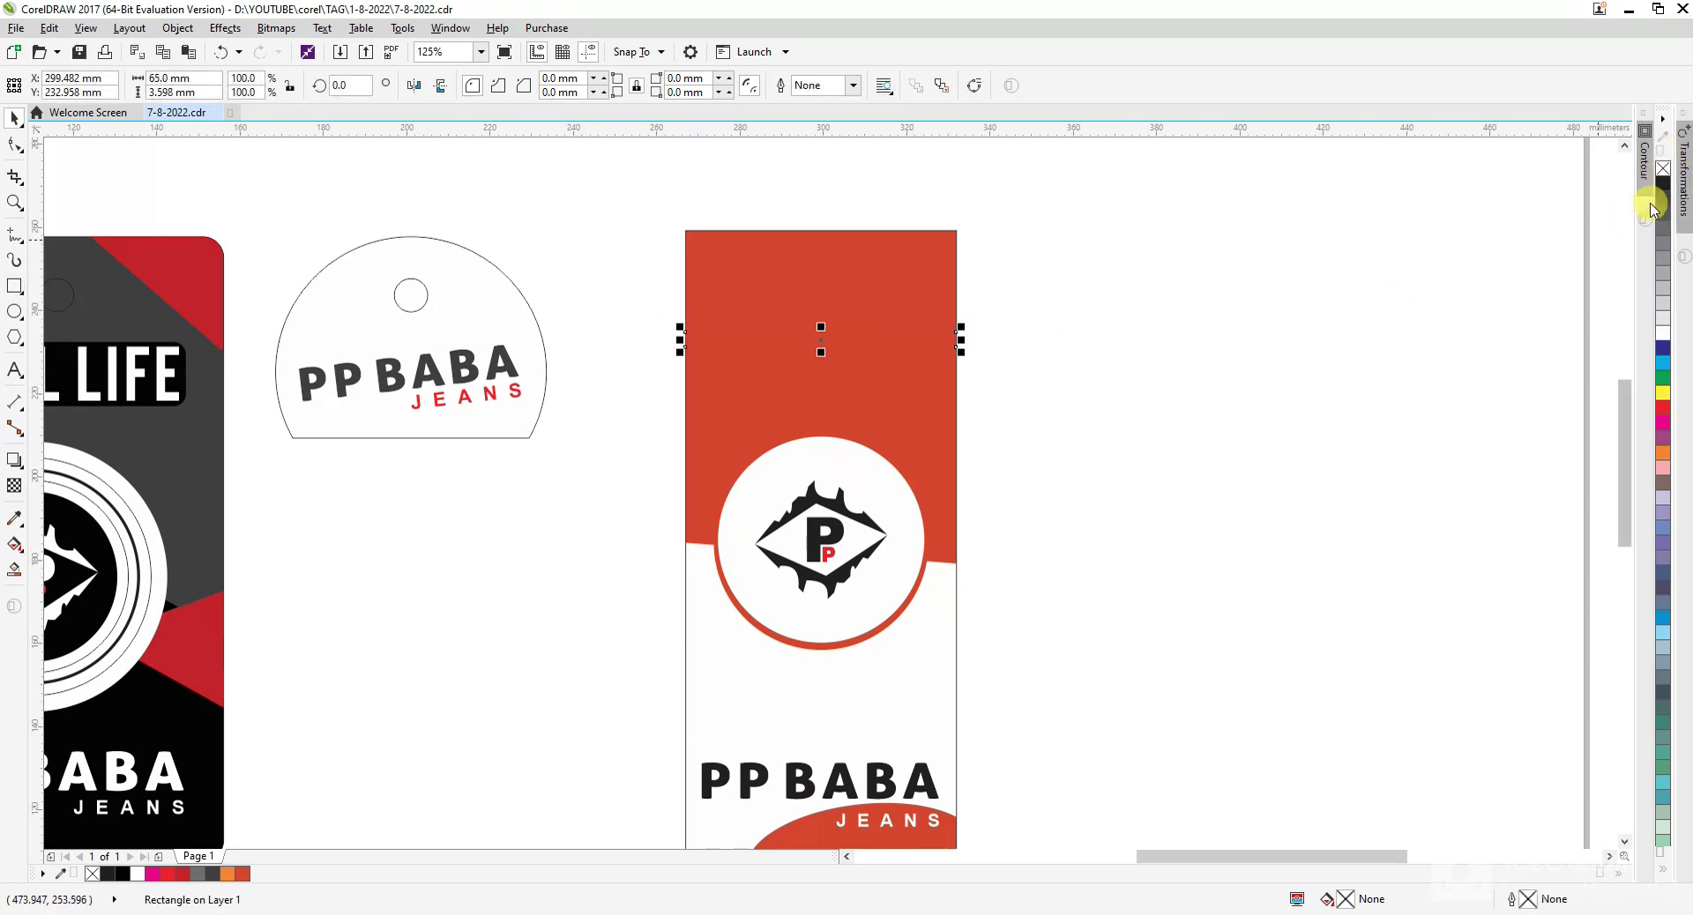
pyautogui.click(1664, 404)
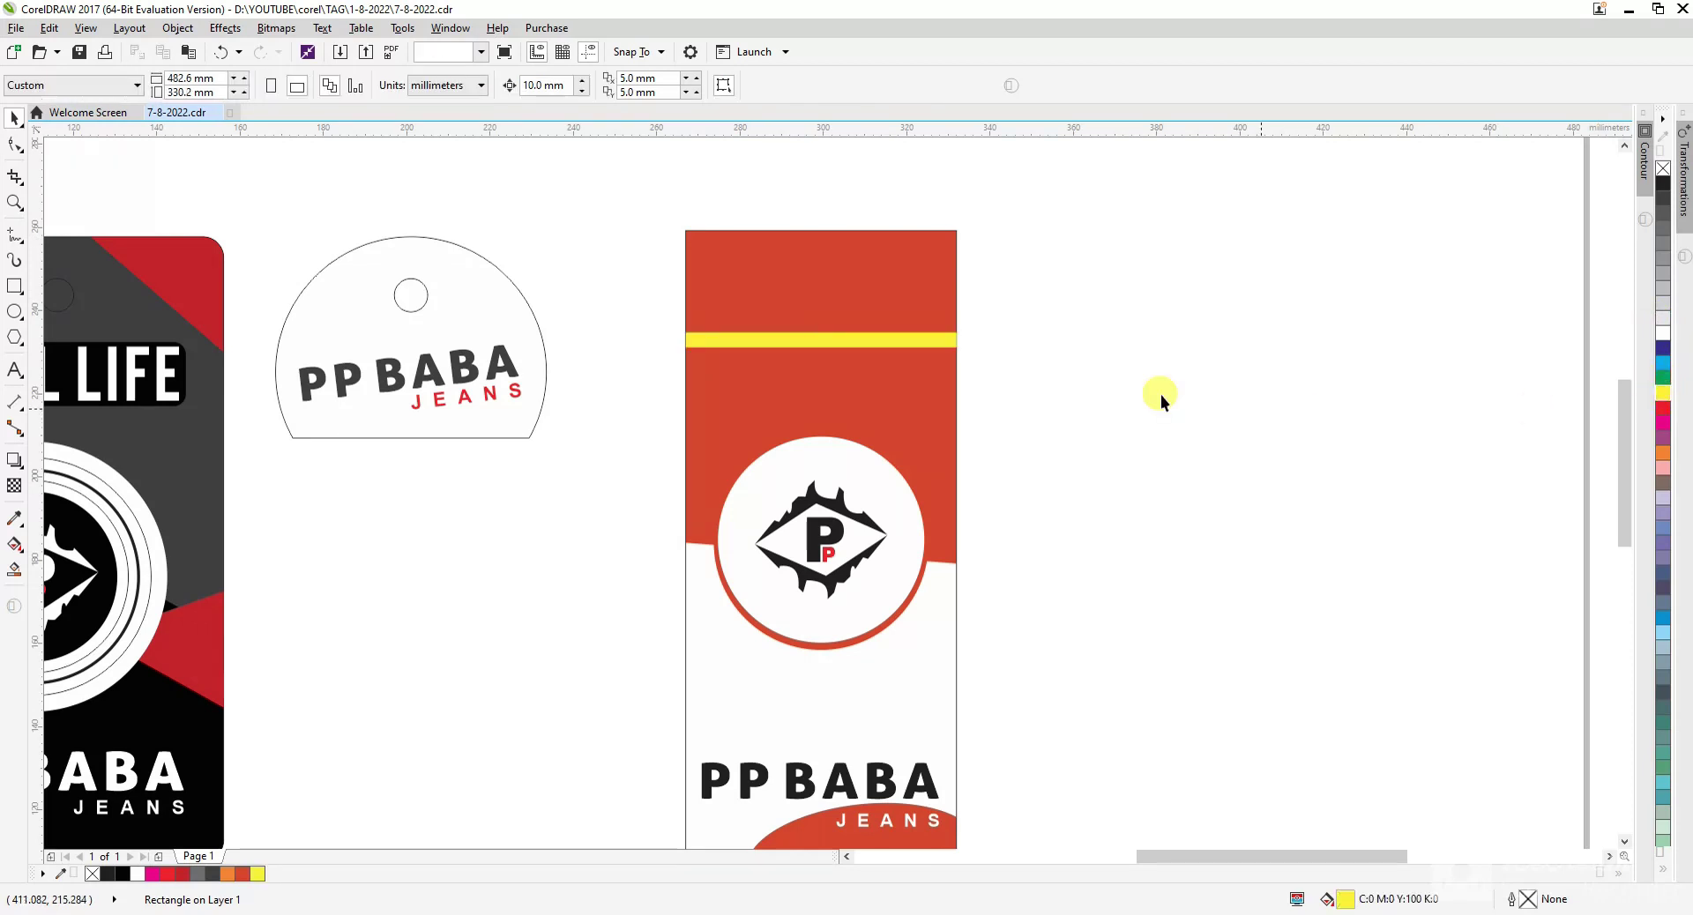
# - Reduce the yellow stripe's height to about 2.2 mm and repeat it downward to make four evenly spaced stripes
pyautogui.scroll(2, 794, 342)
pyautogui.moveTo(832, 344); pyautogui.dragTo(881, 309)
pyautogui.moveTo(882, 317); pyautogui.dragTo(887, 358)
pyautogui.rightClick(887, 358)
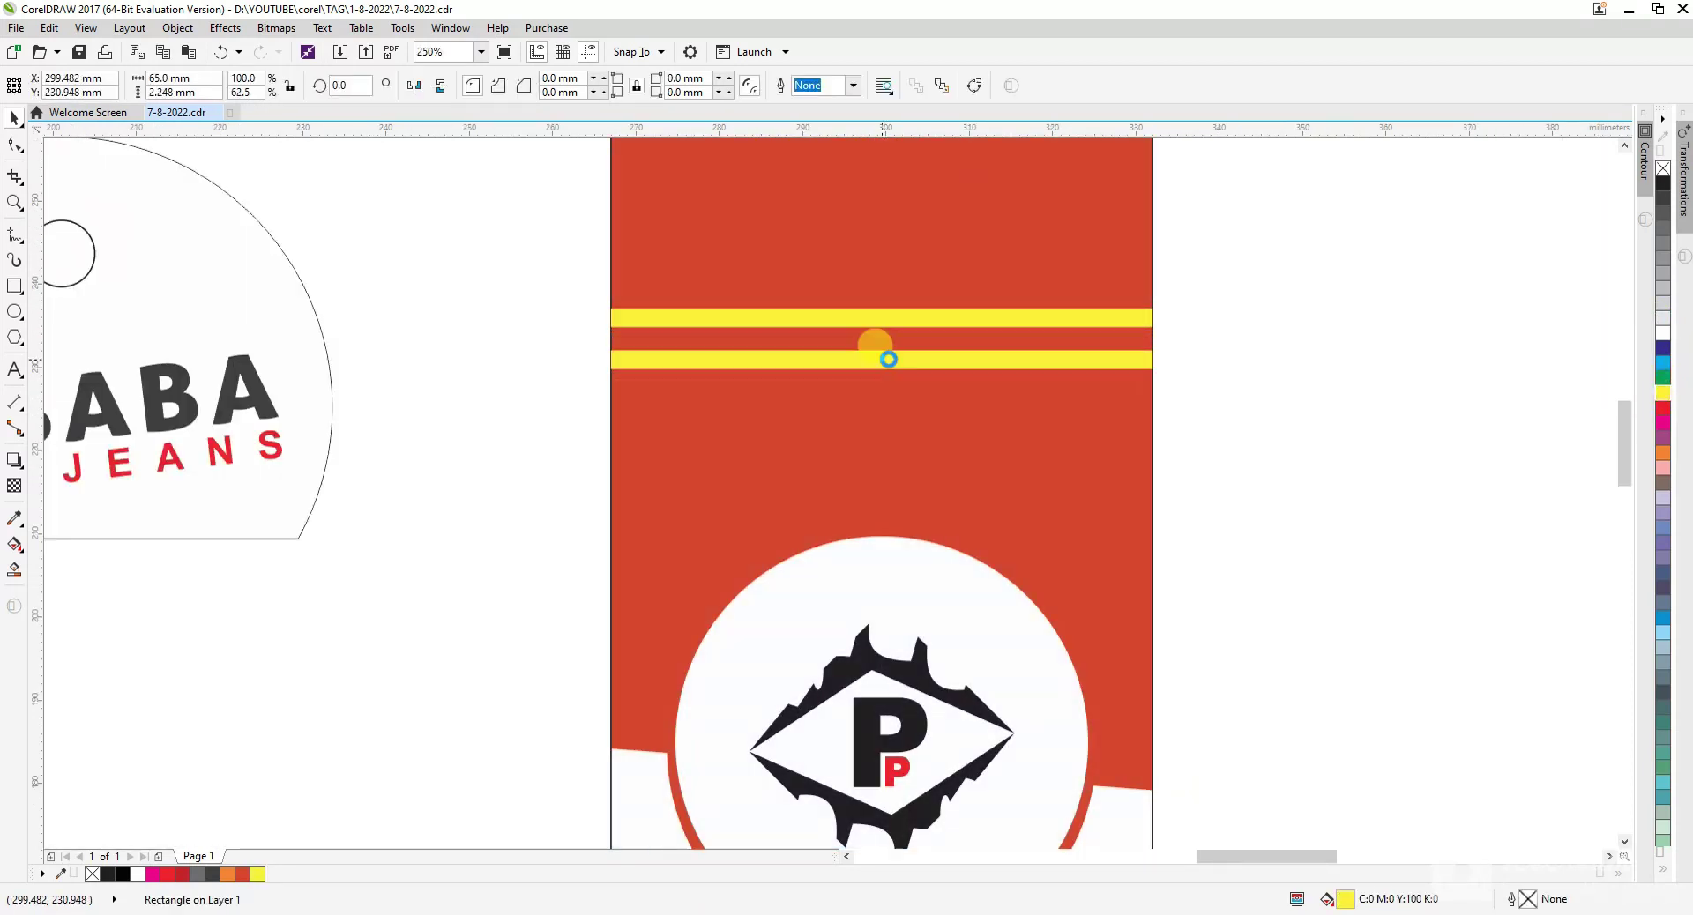
pyautogui.hotkey('ctrl', 'r')
pyautogui.hotkey('ctrl', 'r')
pyautogui.click(1289, 380)
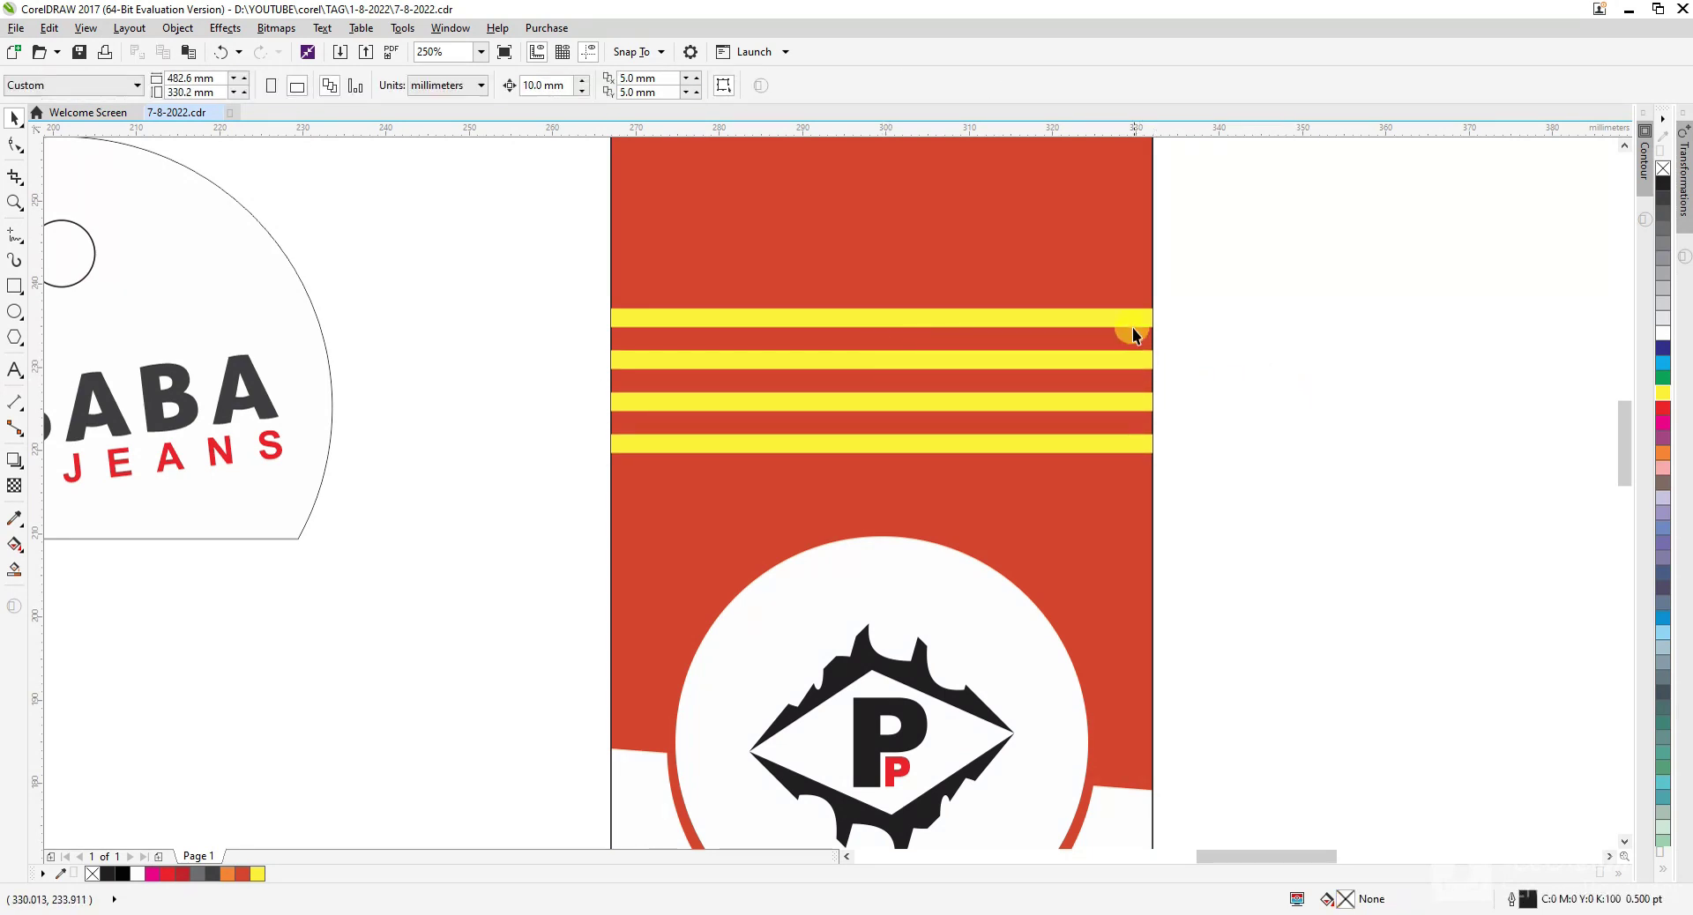
# - Fill the second stripe from the top white, the third orange and the fourth black
pyautogui.click(1132, 324)
pyautogui.click(1069, 359)
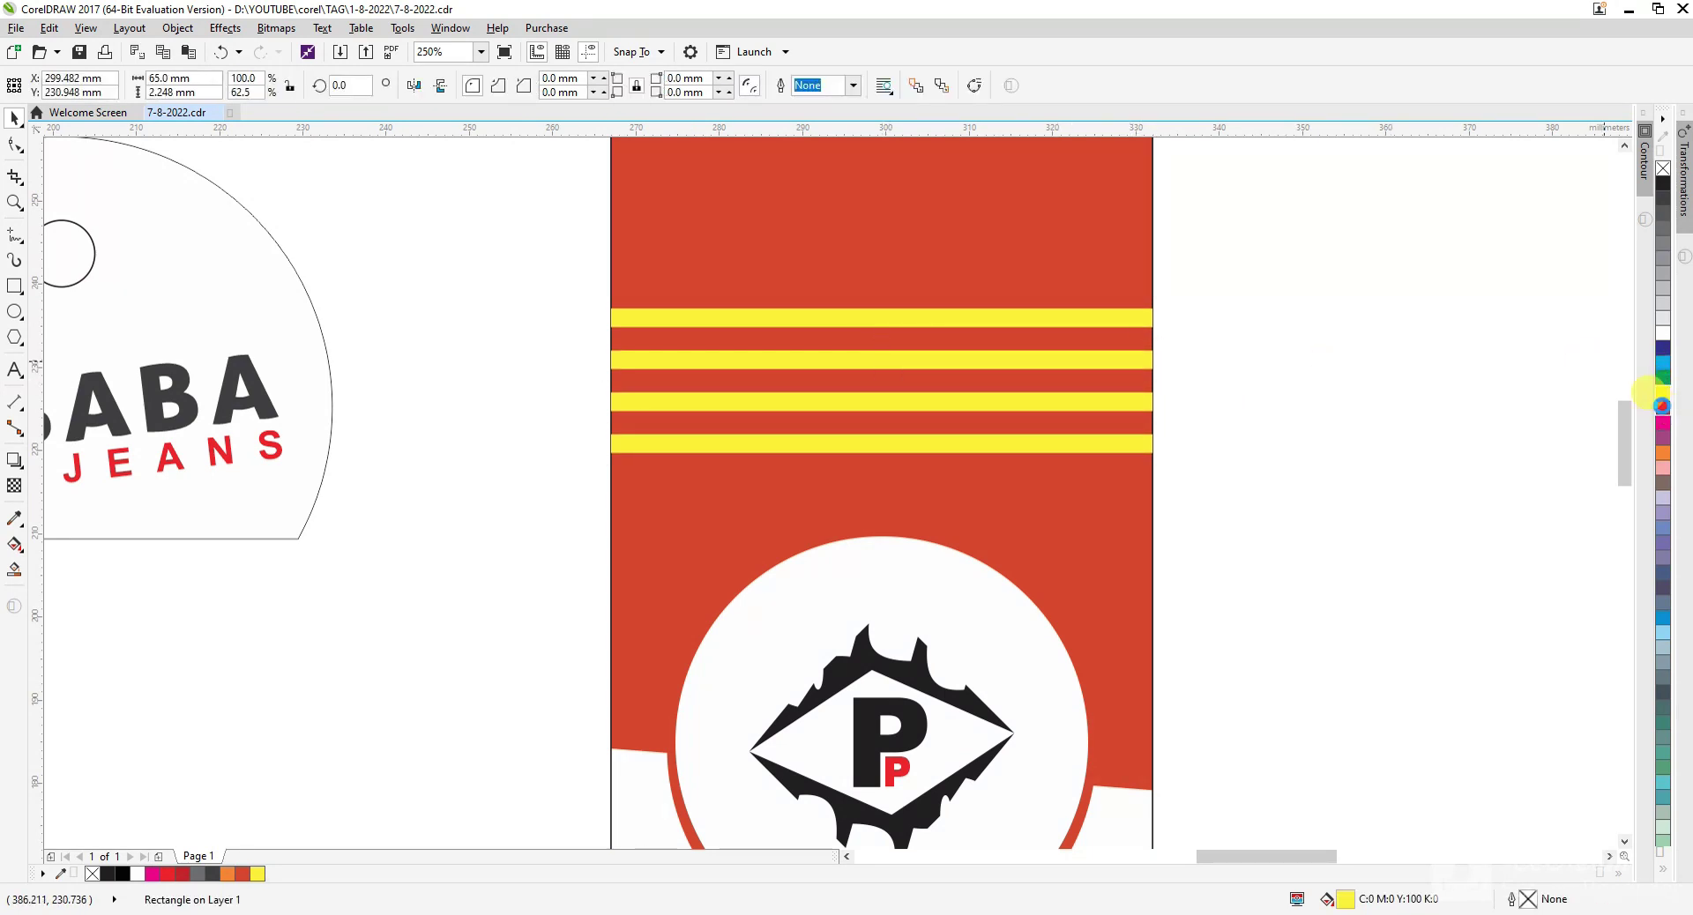
pyautogui.click(1662, 406)
pyautogui.click(1661, 324)
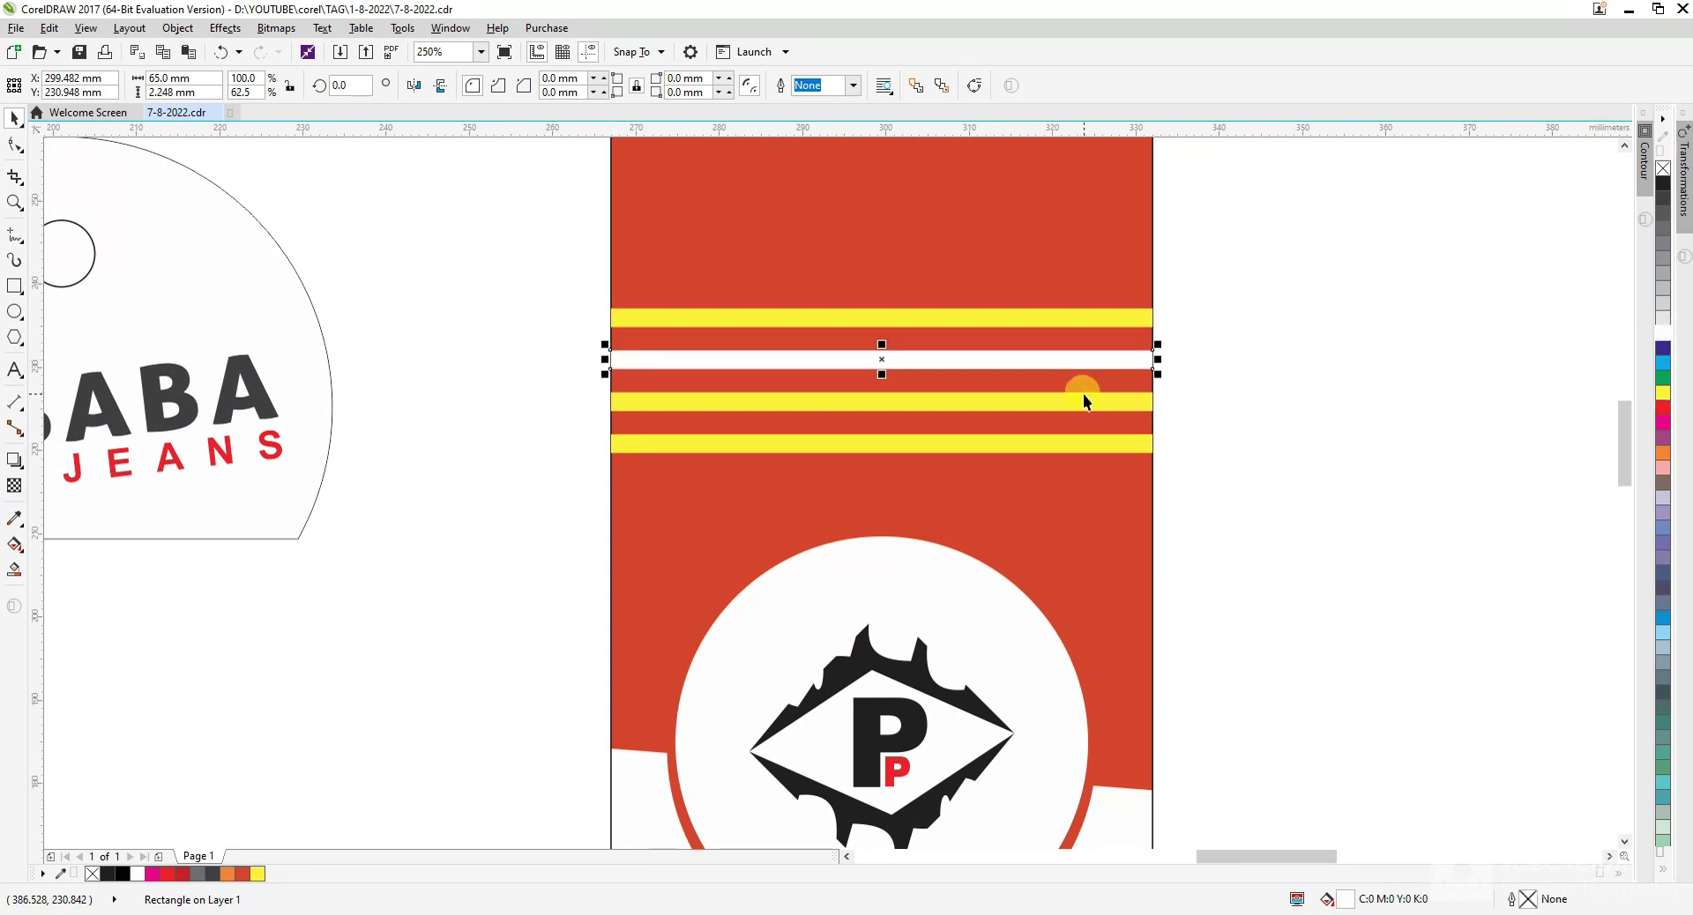
pyautogui.click(1104, 401)
pyautogui.click(1104, 316)
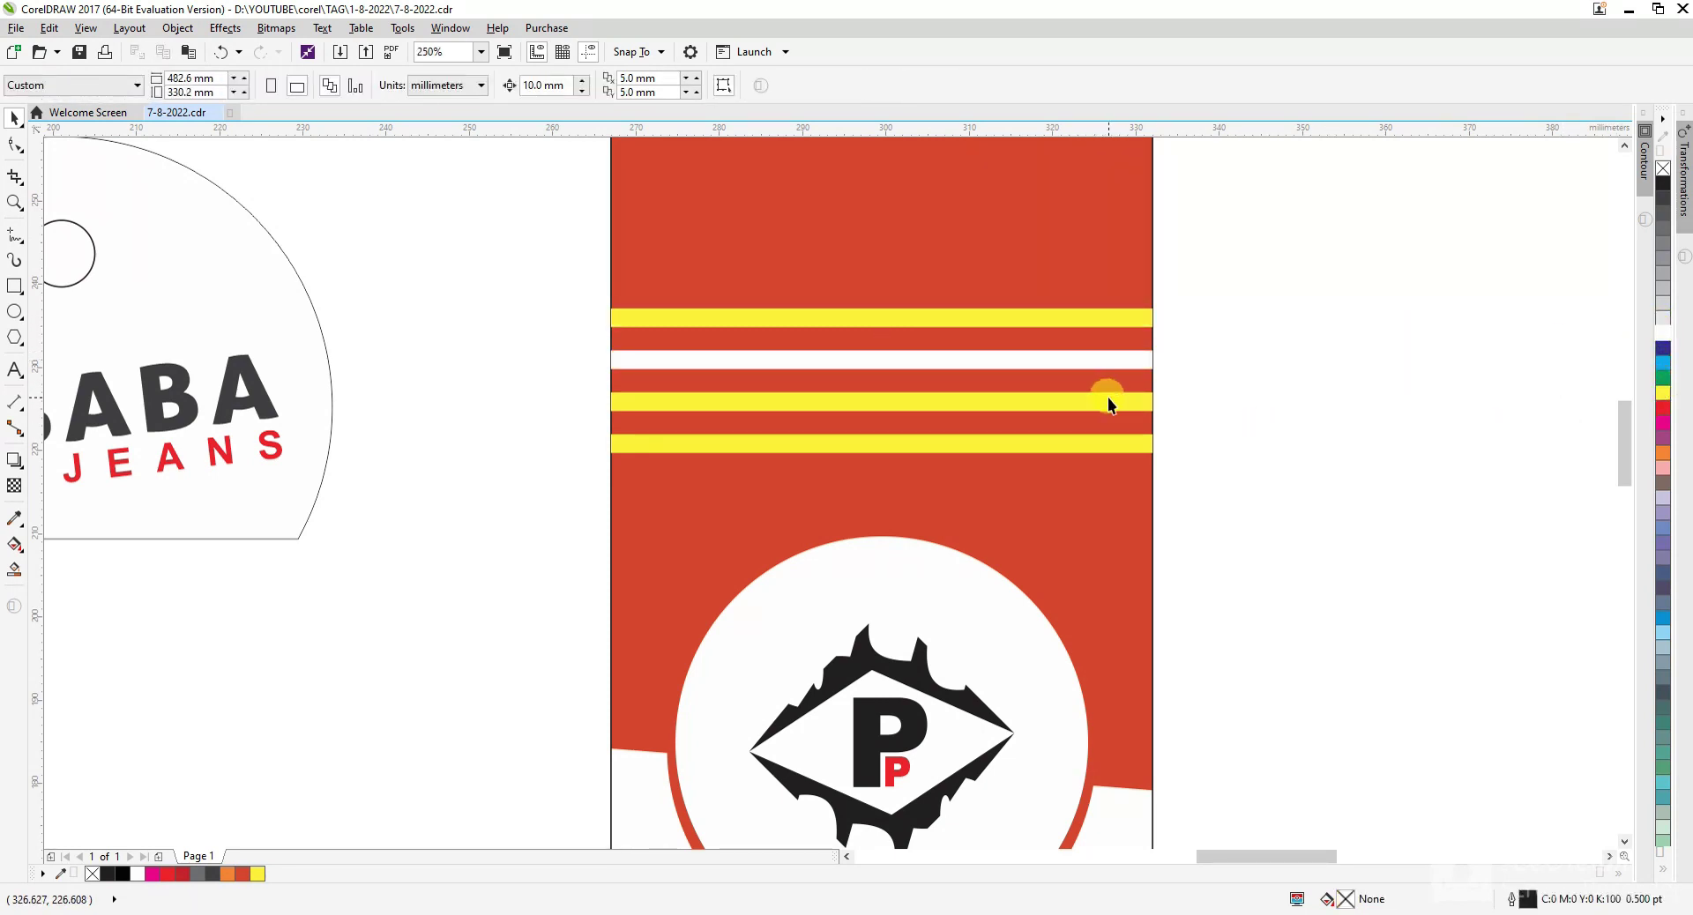
pyautogui.click(1106, 399)
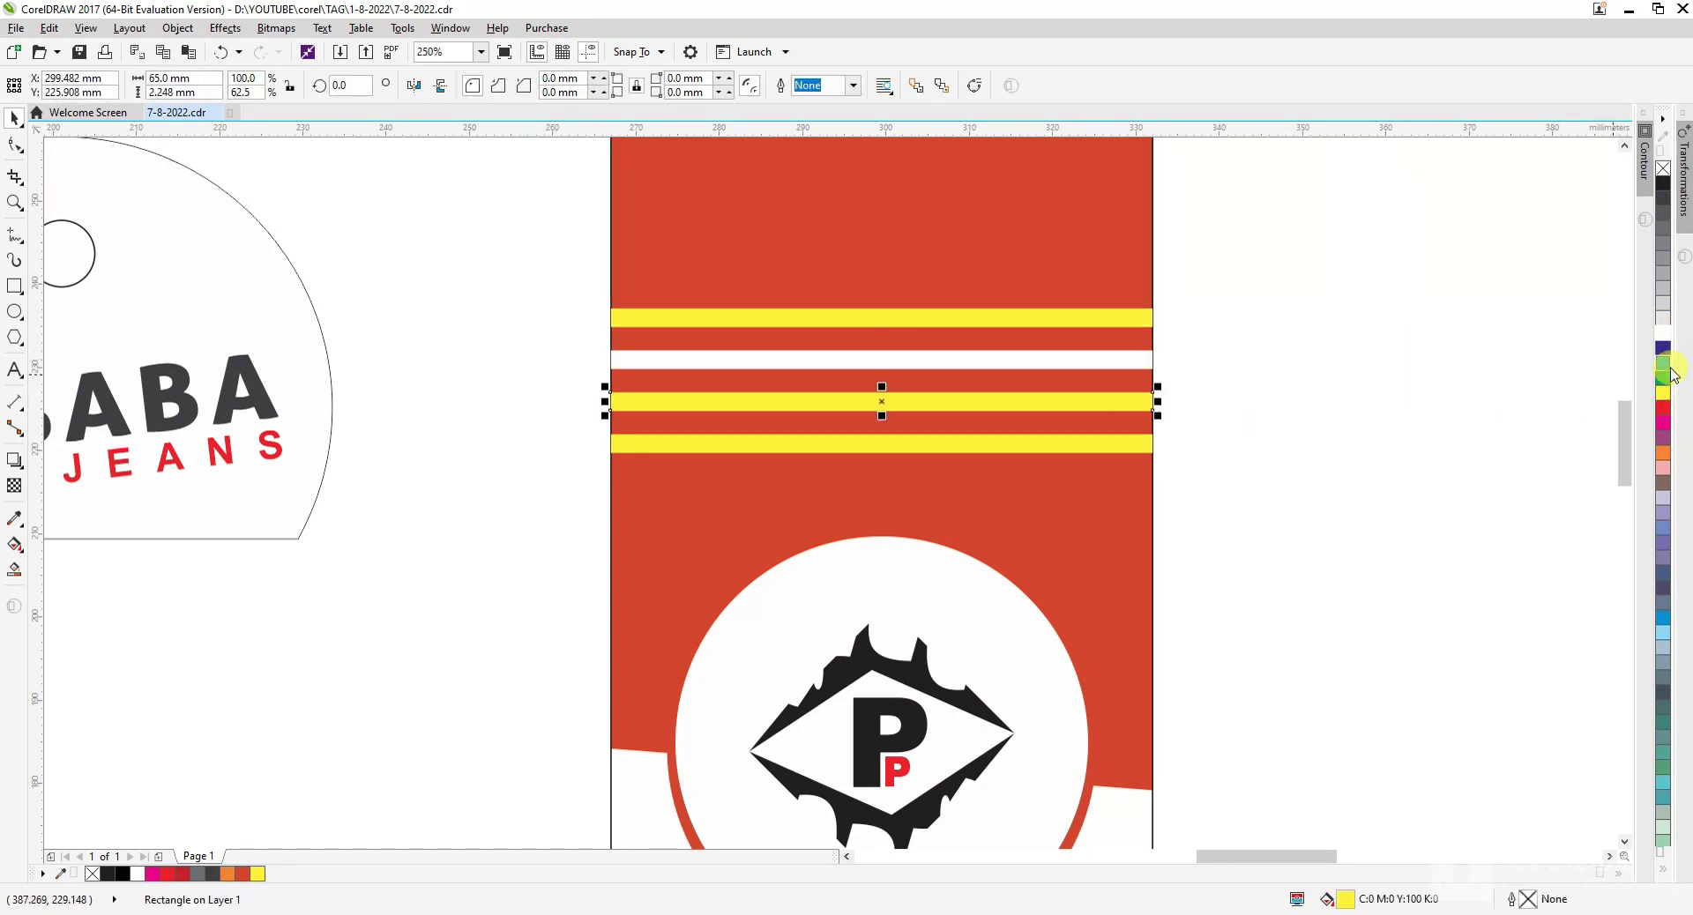
pyautogui.click(1663, 451)
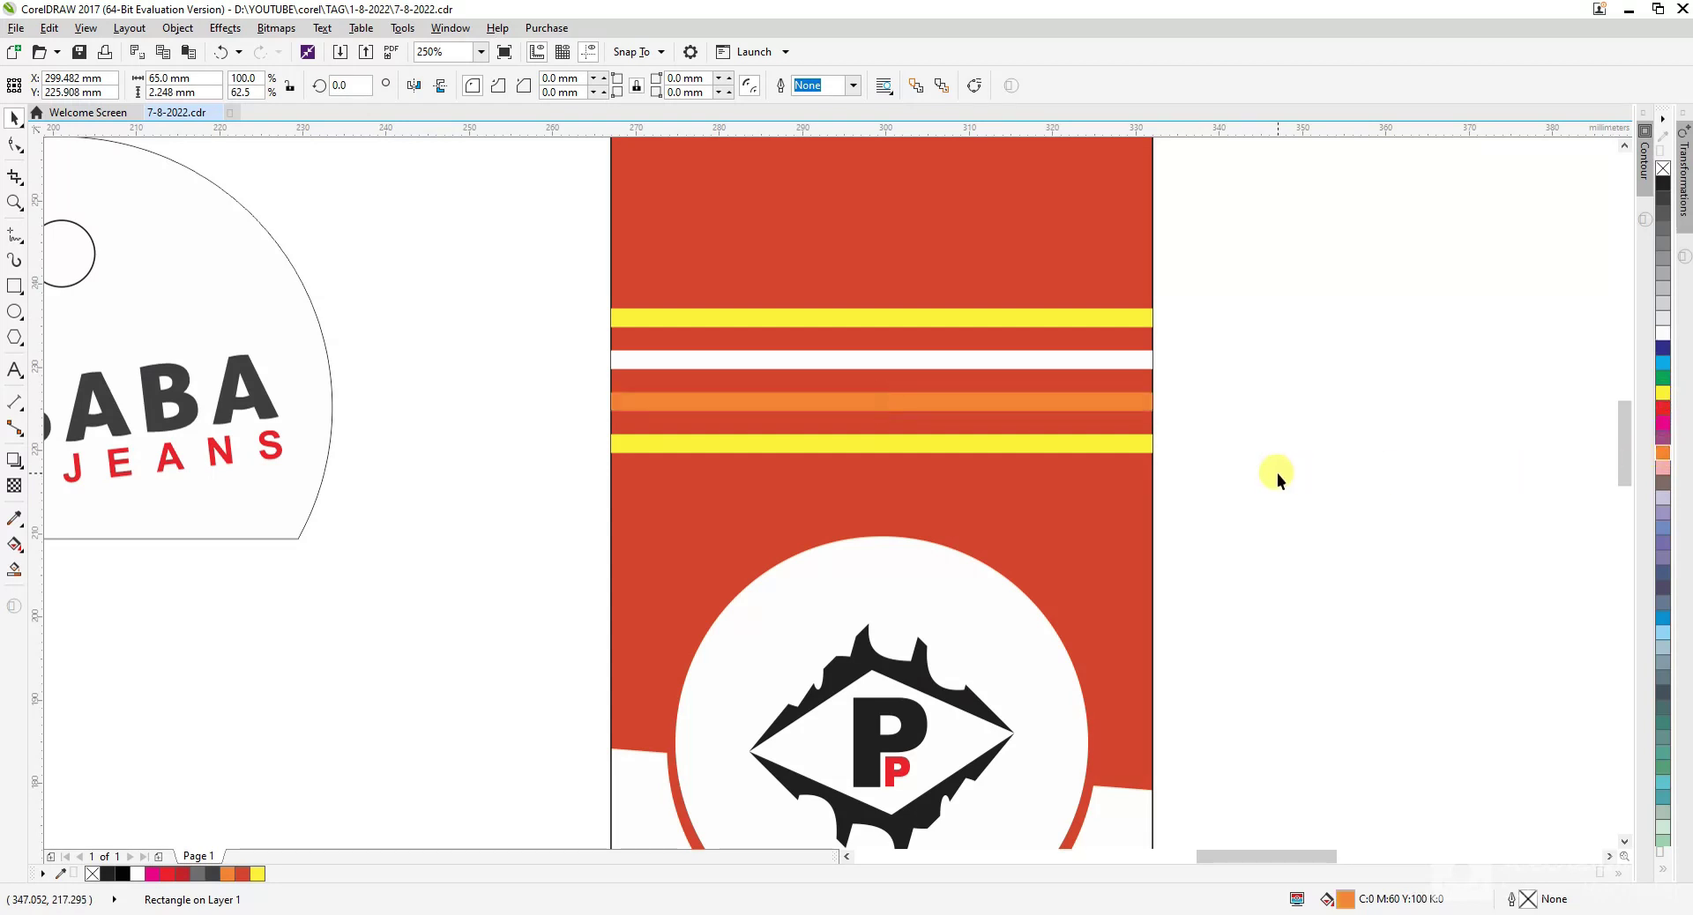
pyautogui.click(1113, 441)
pyautogui.click(1663, 183)
pyautogui.click(1466, 299)
pyautogui.scroll(-2, 1041, 323)
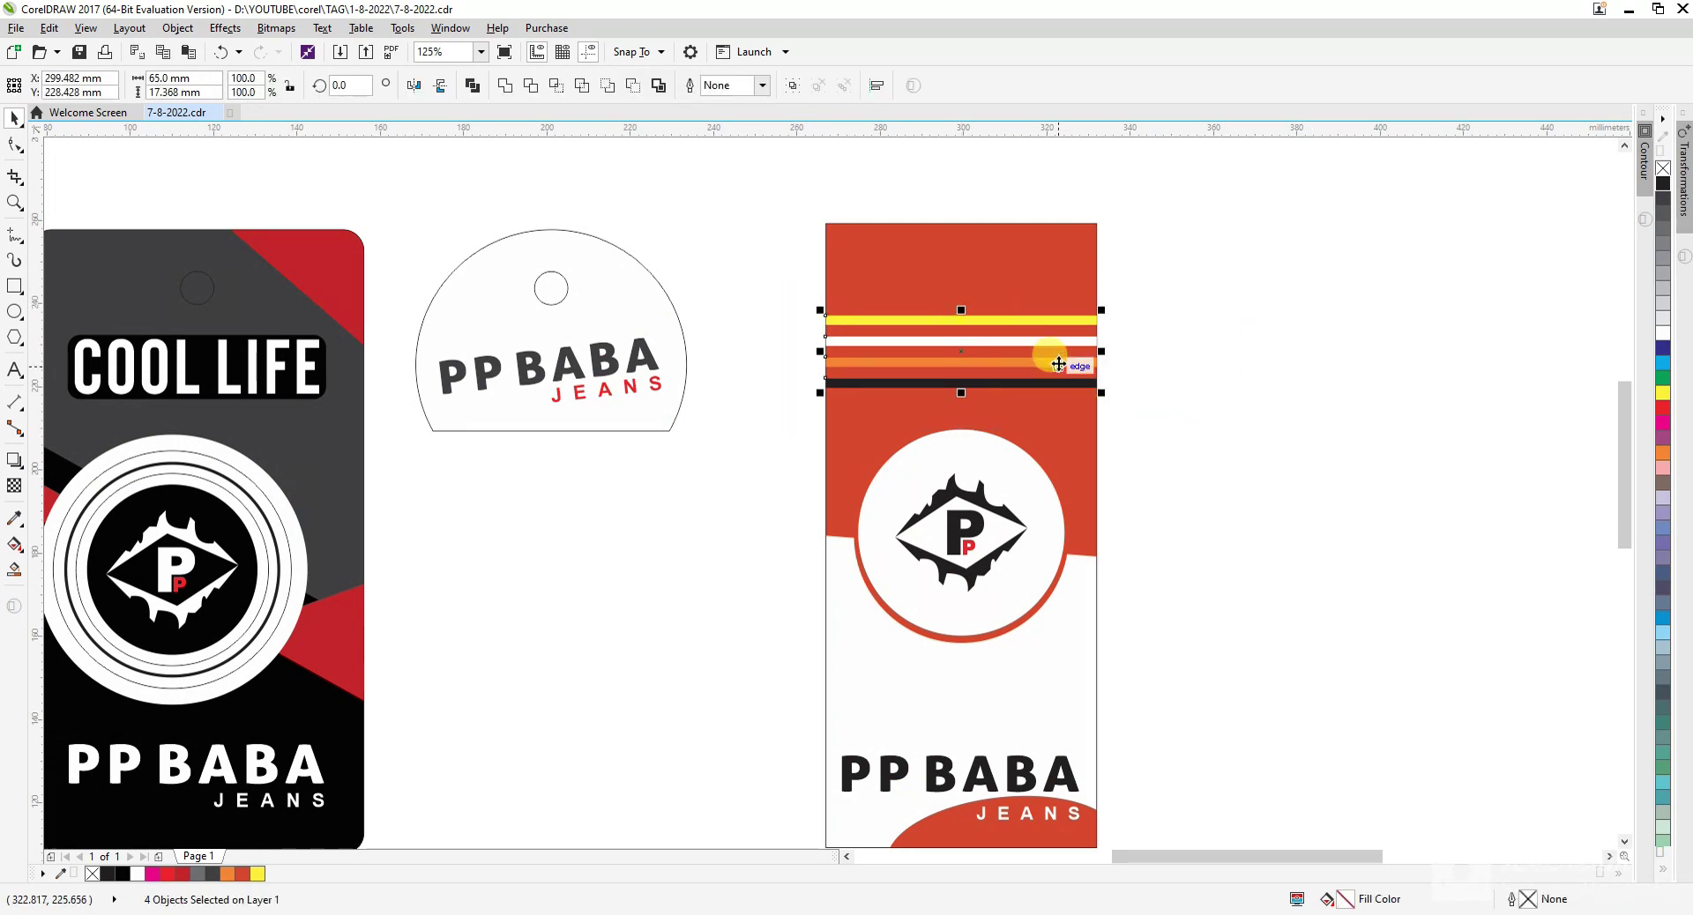
pyautogui.click(640, 253)
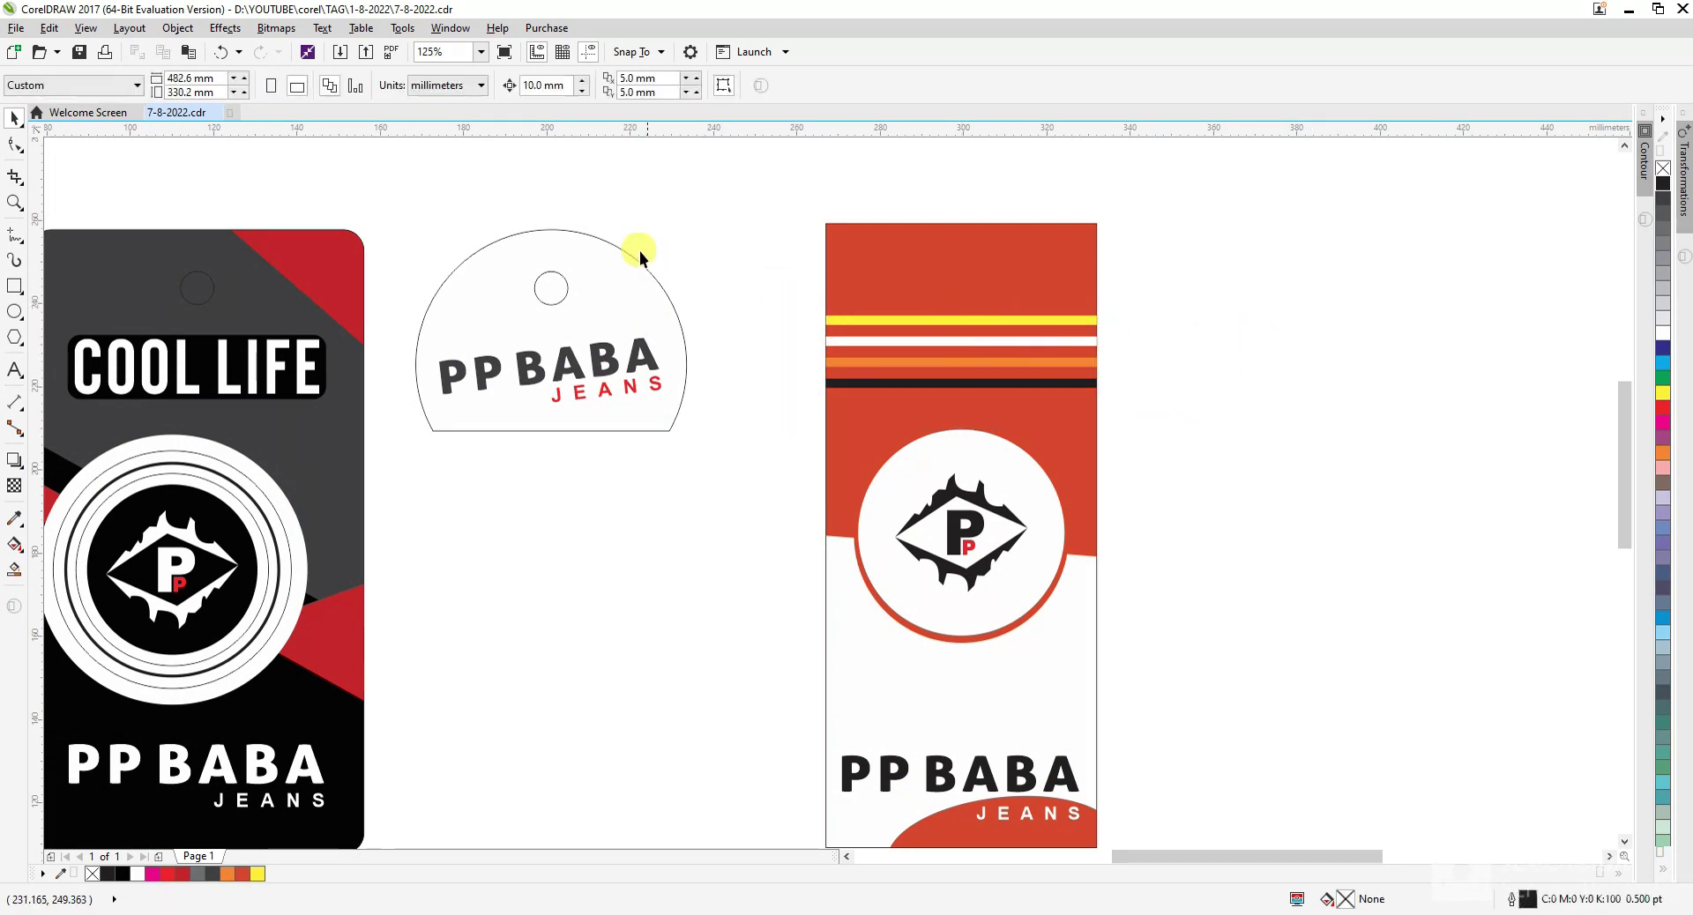
# - Copy the 8 mm hole circle from the black tag and center it horizontally near the top of the red tag
pyautogui.click(204, 283)
pyautogui.keyDown('shift'); pyautogui.click(947, 269); pyautogui.keyUp('shift')
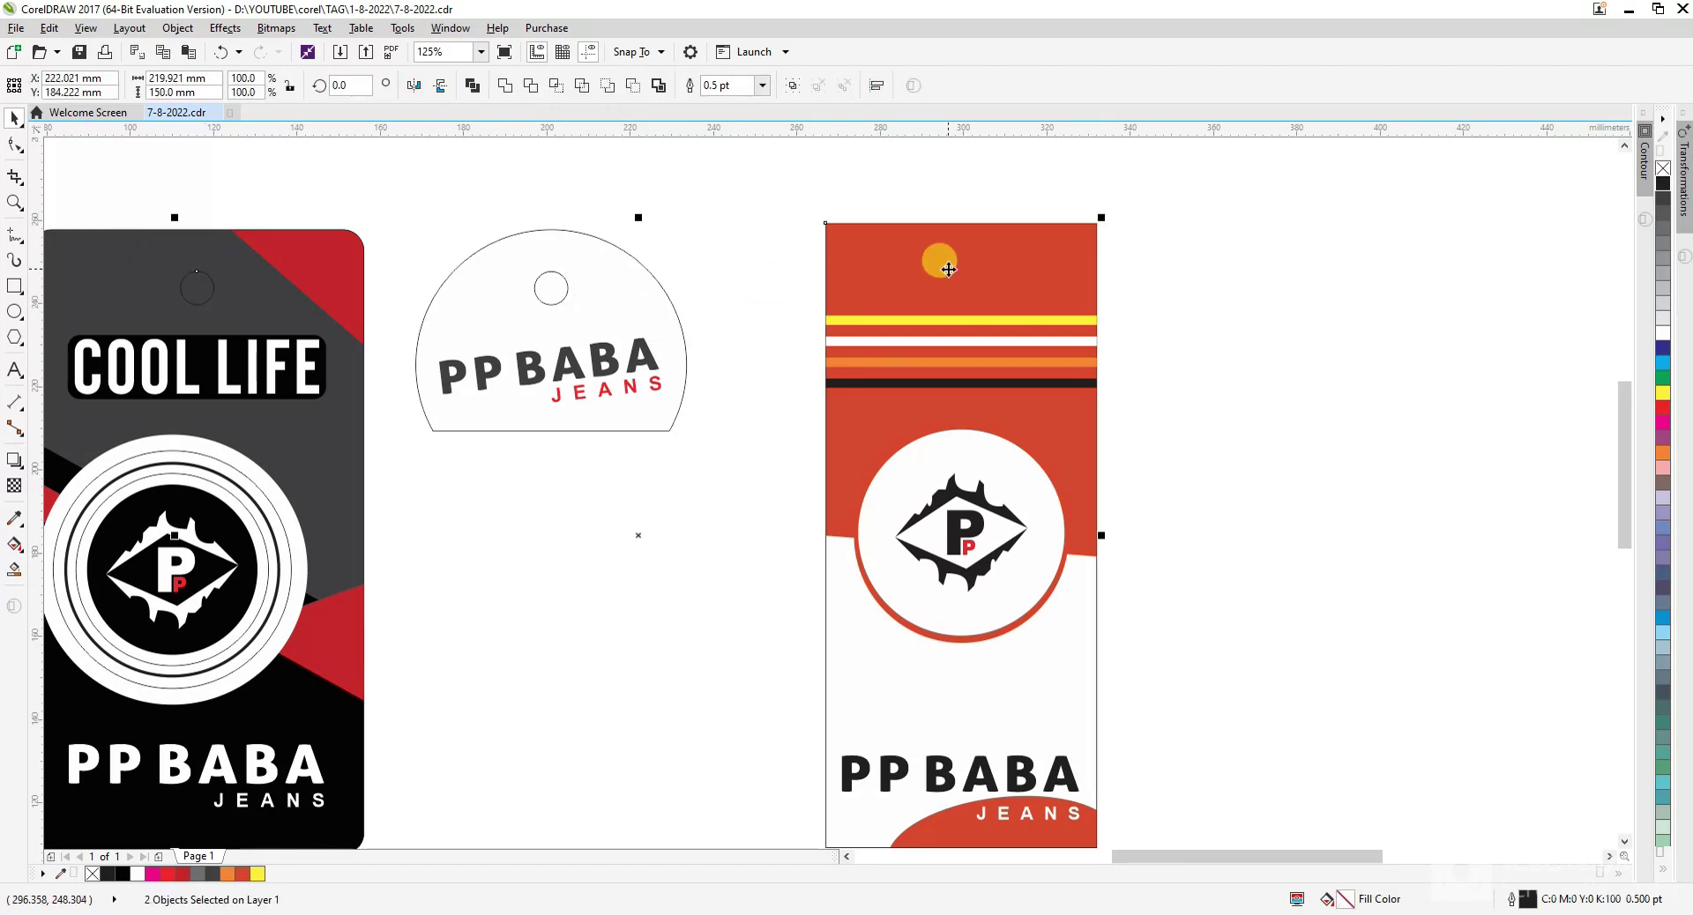
pyautogui.press('c')
pyautogui.keyDown('shift'); pyautogui.click(1053, 303); pyautogui.keyUp('shift')
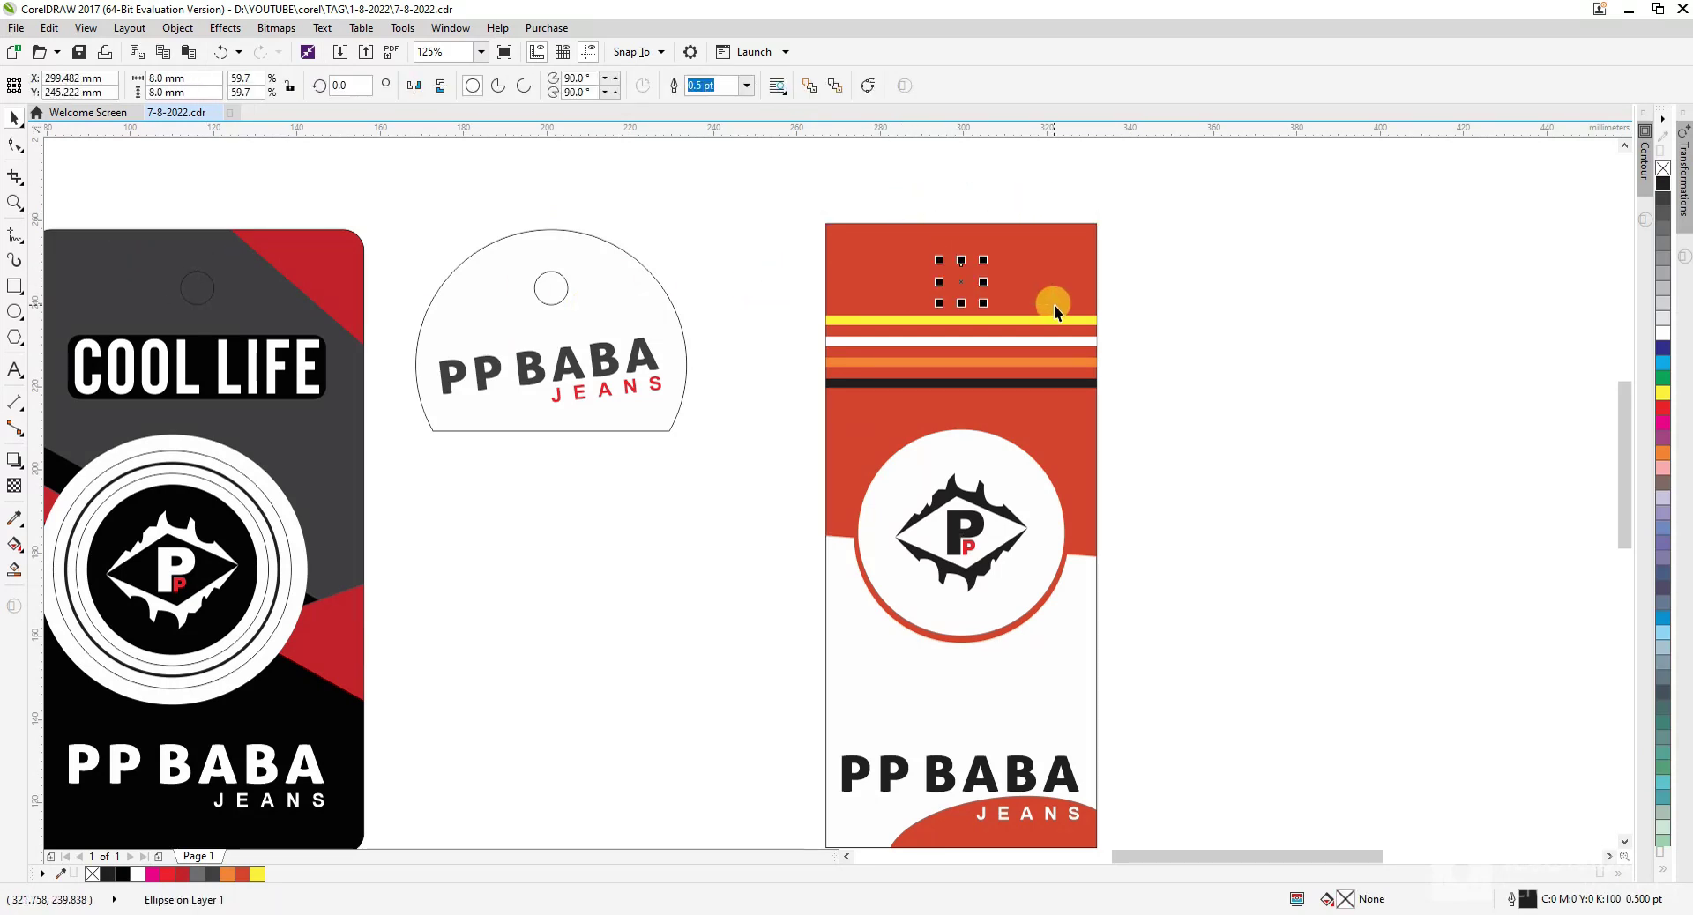
pyautogui.click(1171, 312)
# - Move the four stripes slightly down away from the hole and PowerClip them inside the tag
pyautogui.scroll(1, 1011, 315)
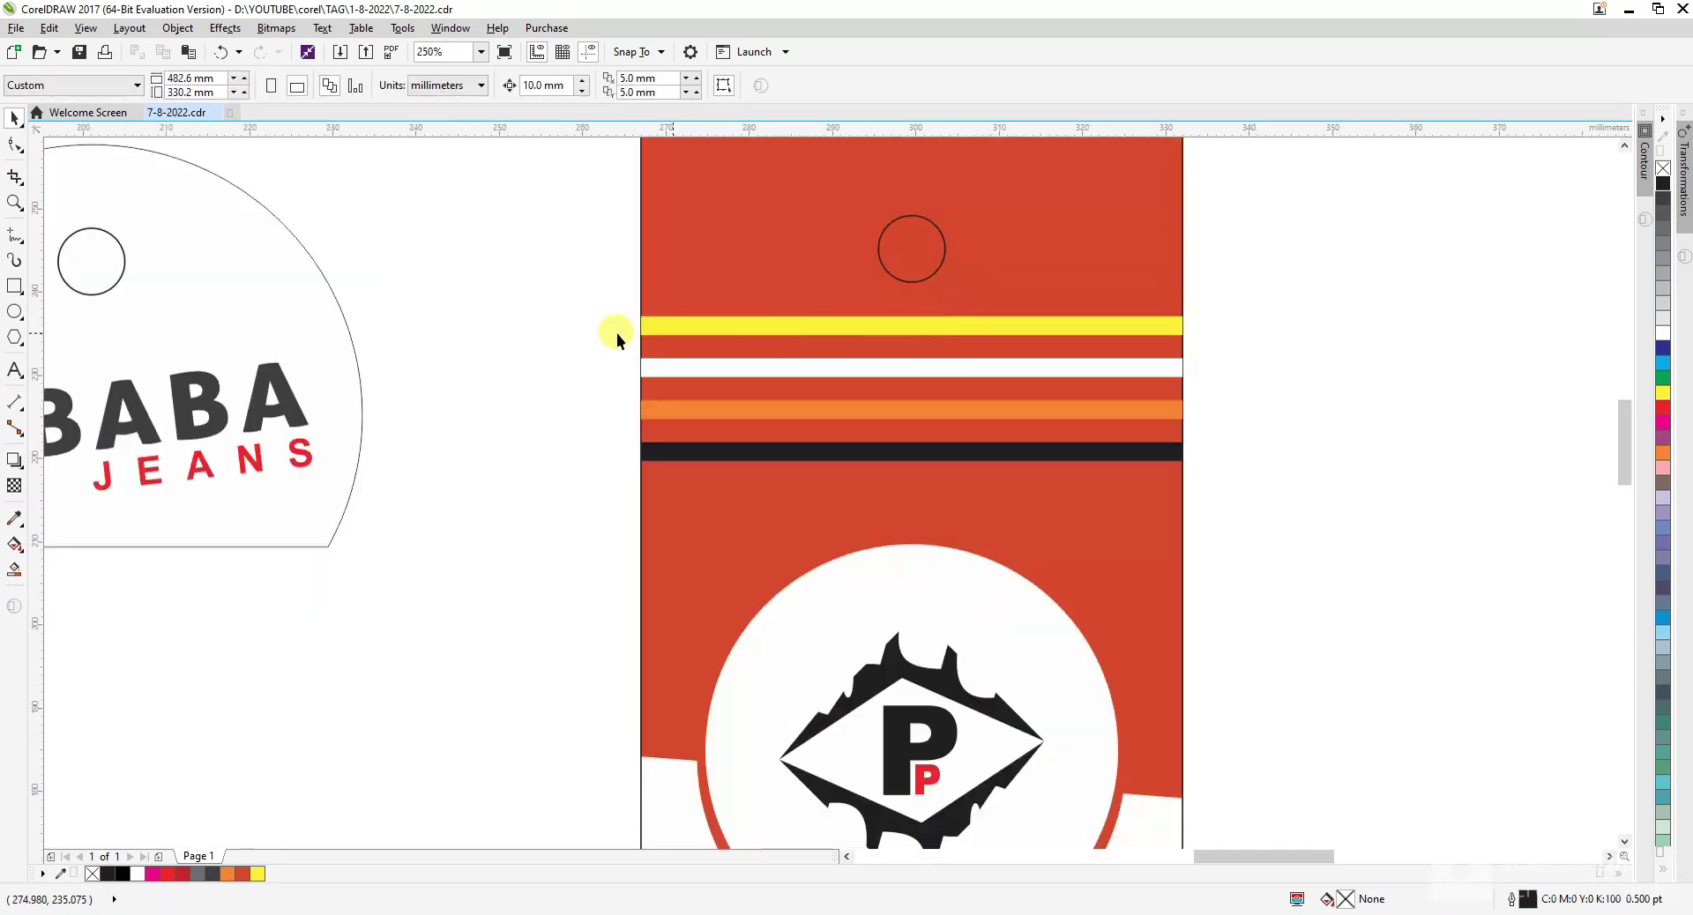
pyautogui.moveTo(493, 306); pyautogui.dragTo(1489, 485)
pyautogui.moveTo(943, 406); pyautogui.dragTo(944, 420)
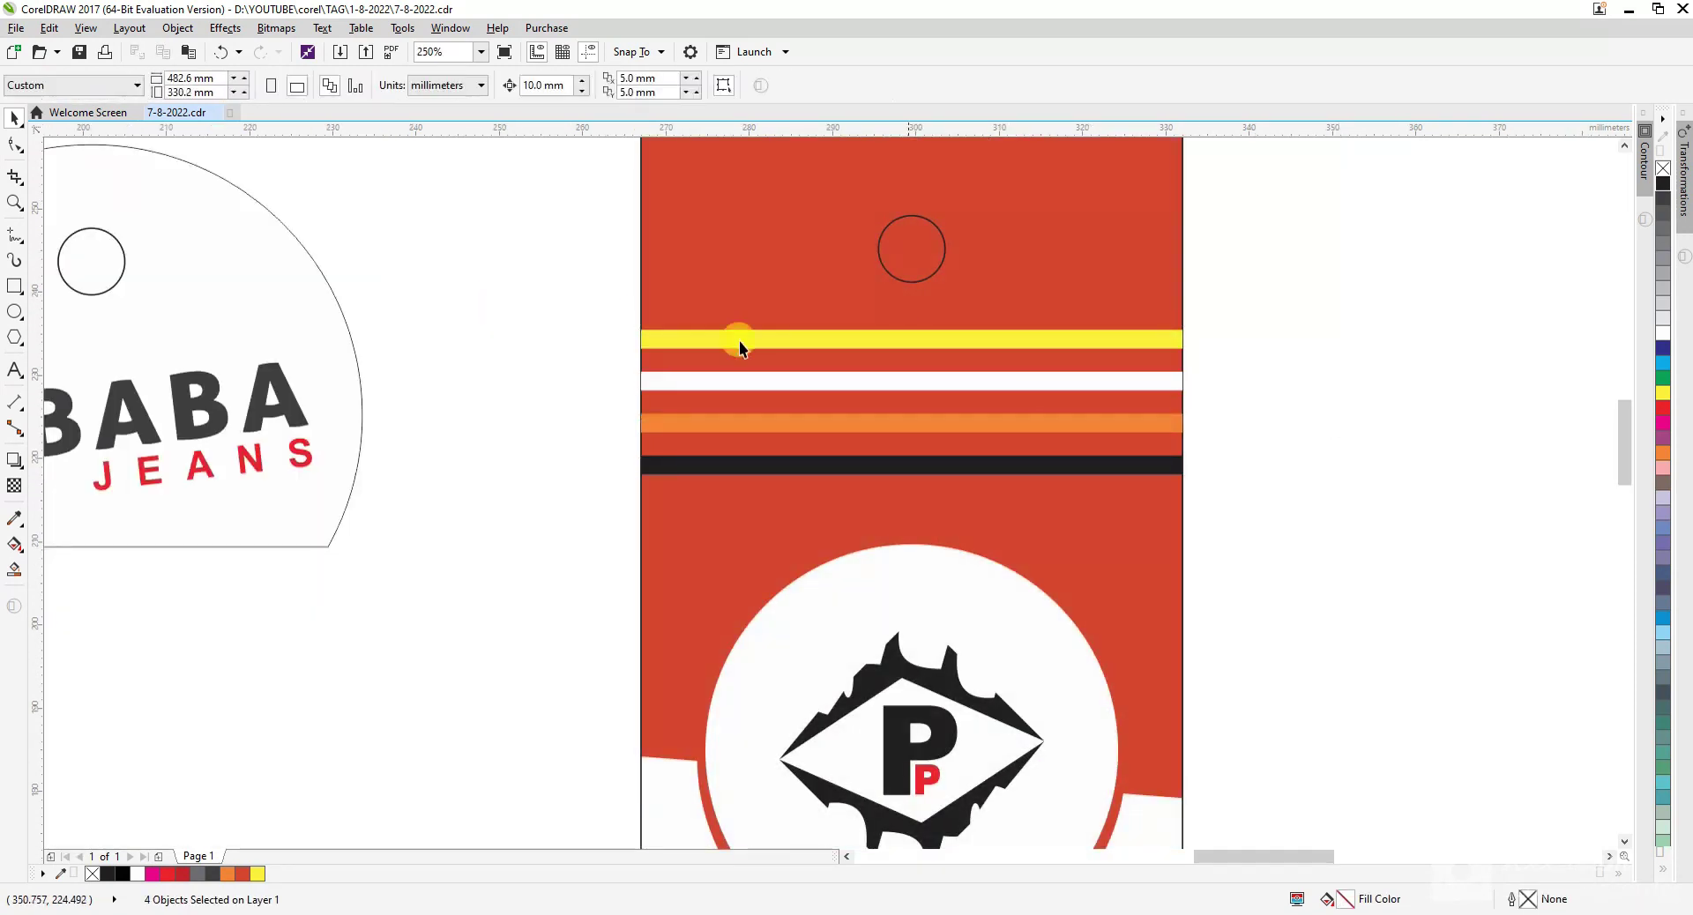
pyautogui.rightClick(1102, 437)
pyautogui.click(1209, 438)
pyautogui.click(1130, 283)
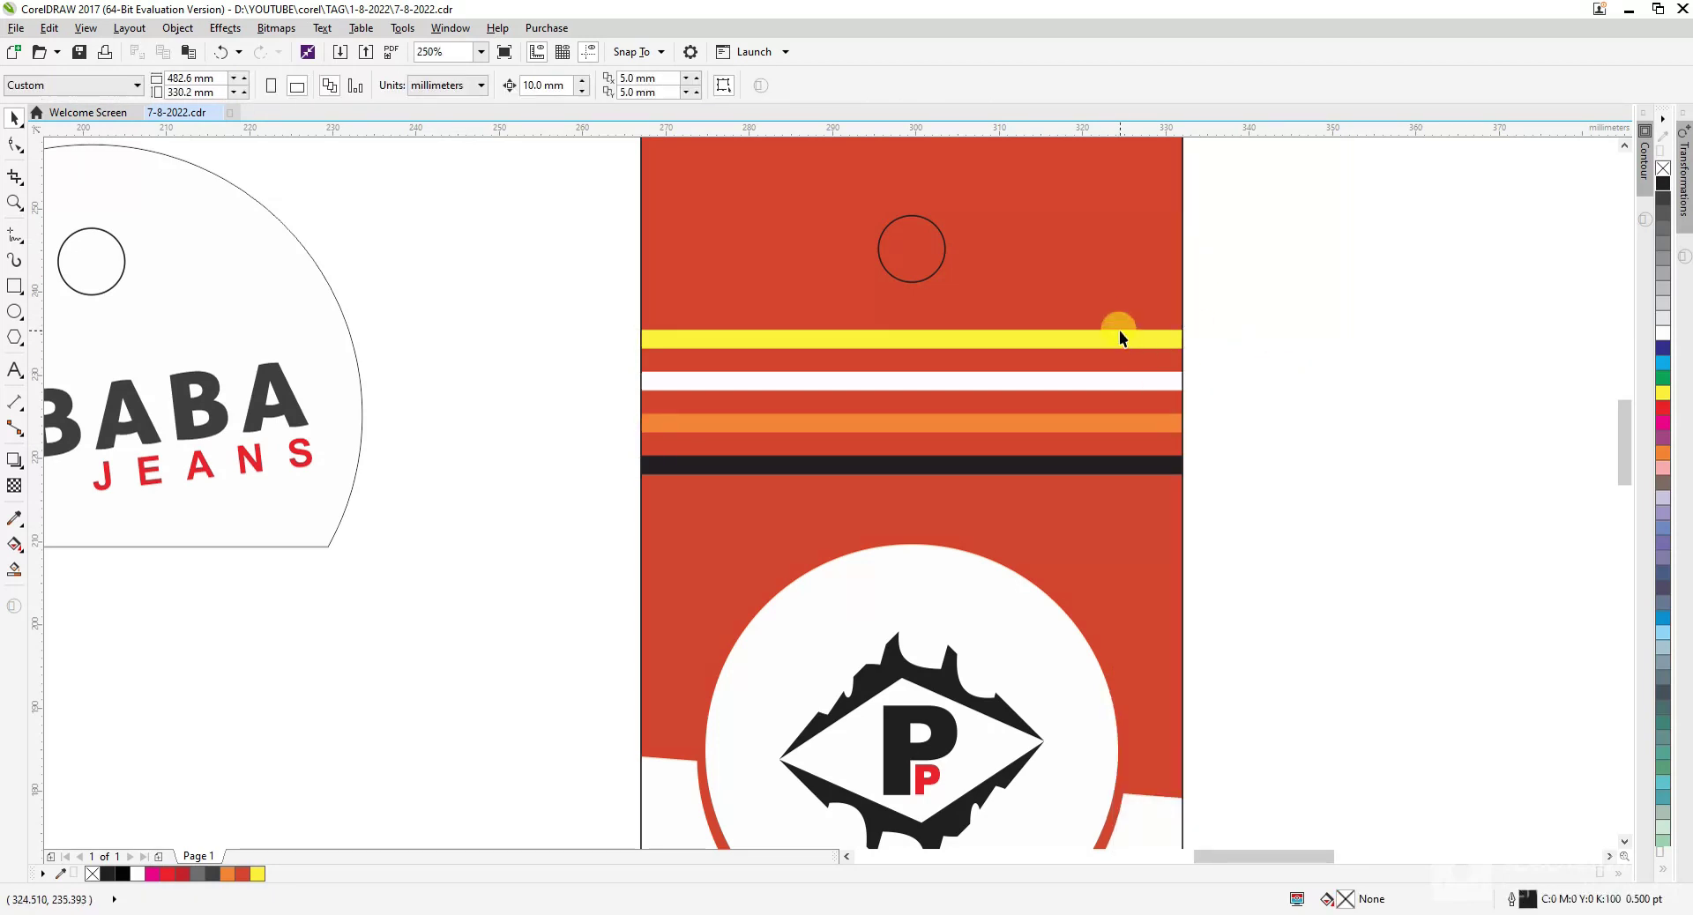
# - Edit the stripes inside the PowerClip and widen them symmetrically to about 72.7 mm, past both sides of the tag
pyautogui.keyDown('ctrl'); pyautogui.click(1119, 330); pyautogui.keyUp('ctrl')
pyautogui.moveTo(1484, 538); pyautogui.dragTo(1484, 538)
pyautogui.moveTo(1188, 474); pyautogui.dragTo(1220, 505)
pyautogui.hotkey('ctrl', 'z')
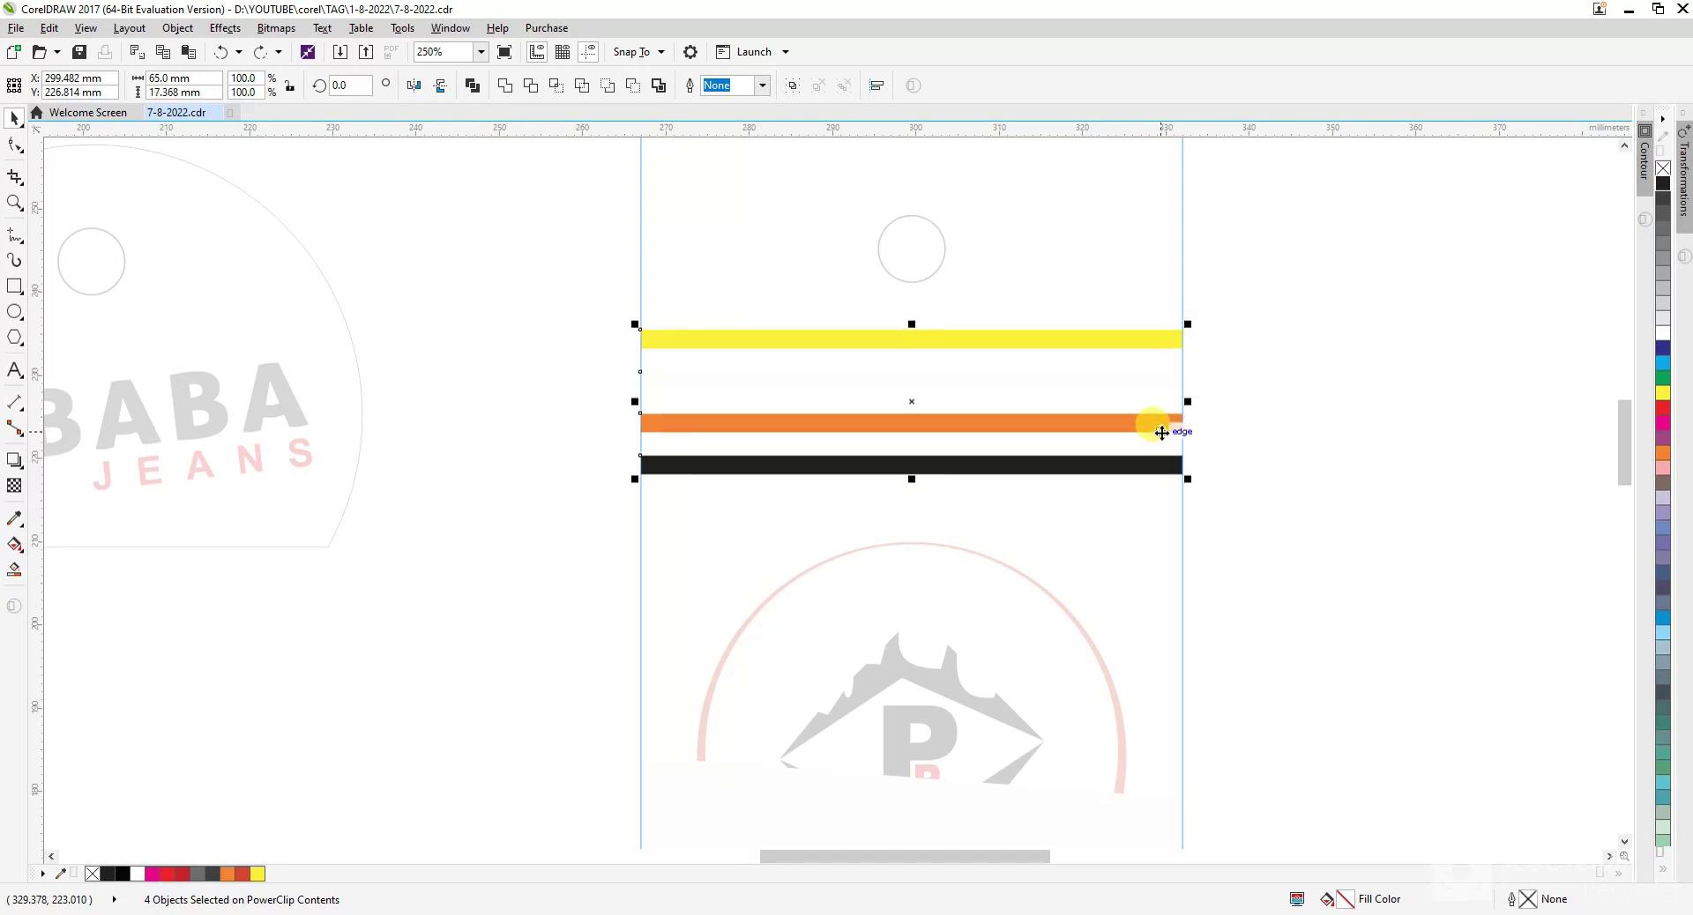
pyautogui.moveTo(1182, 399); pyautogui.dragTo(1217, 413)
pyautogui.click(1194, 420)
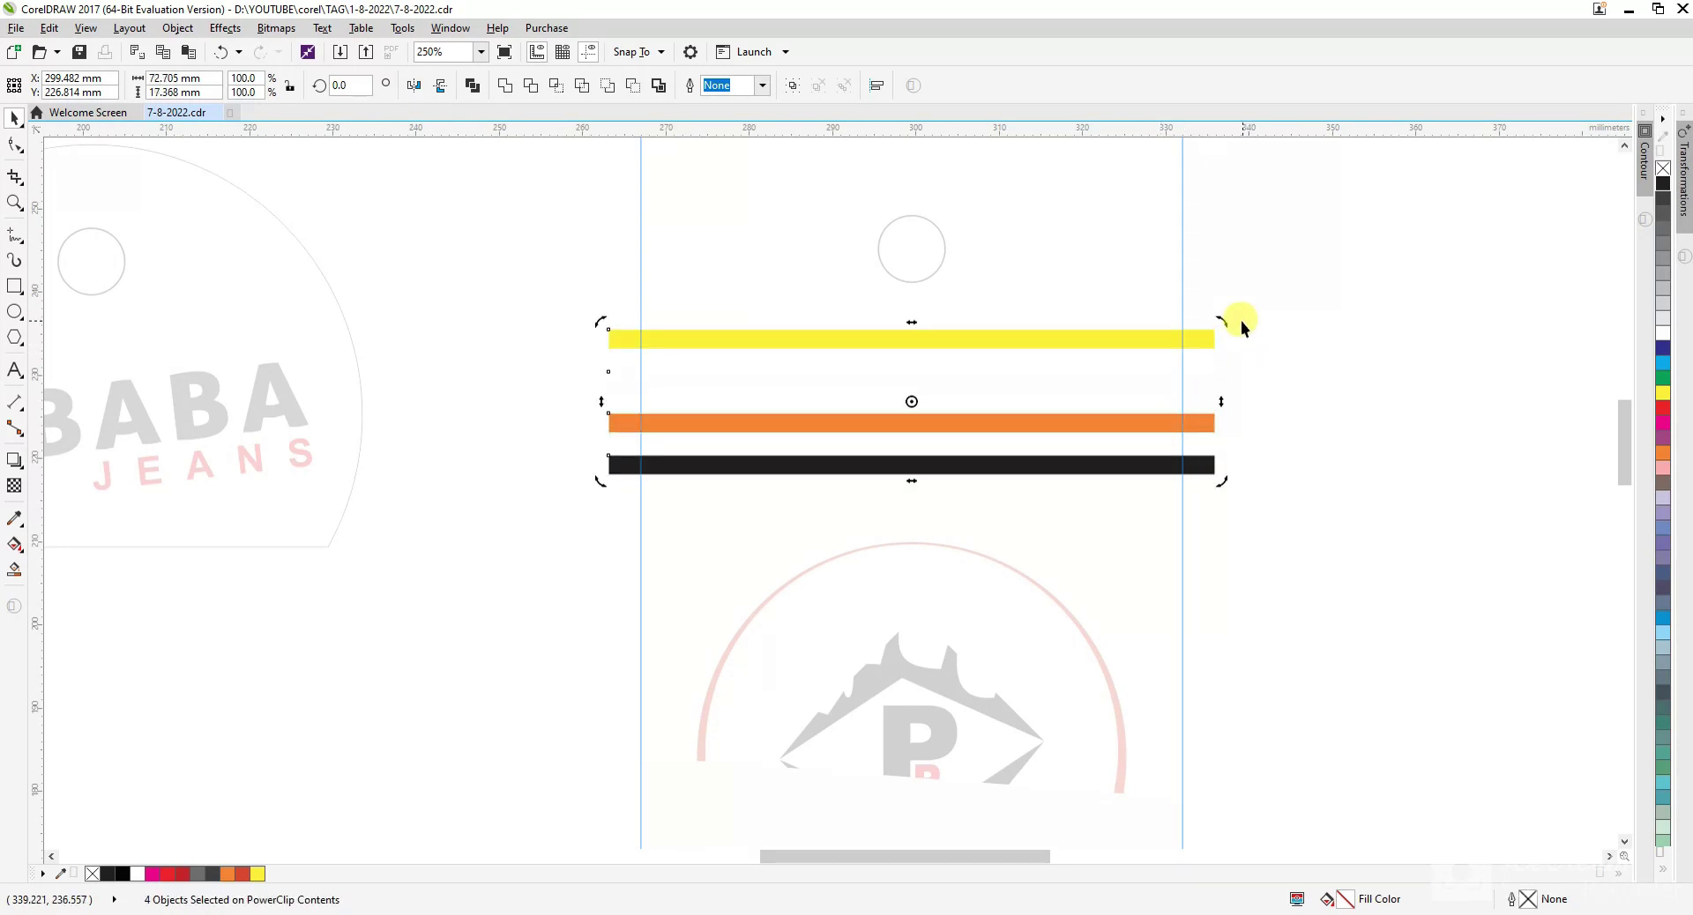
# - Try rotating the stripes to 345° and adding an oppositely slanted copy to form a crisscross across the tag
pyautogui.moveTo(1239, 321); pyautogui.dragTo(1215, 425)
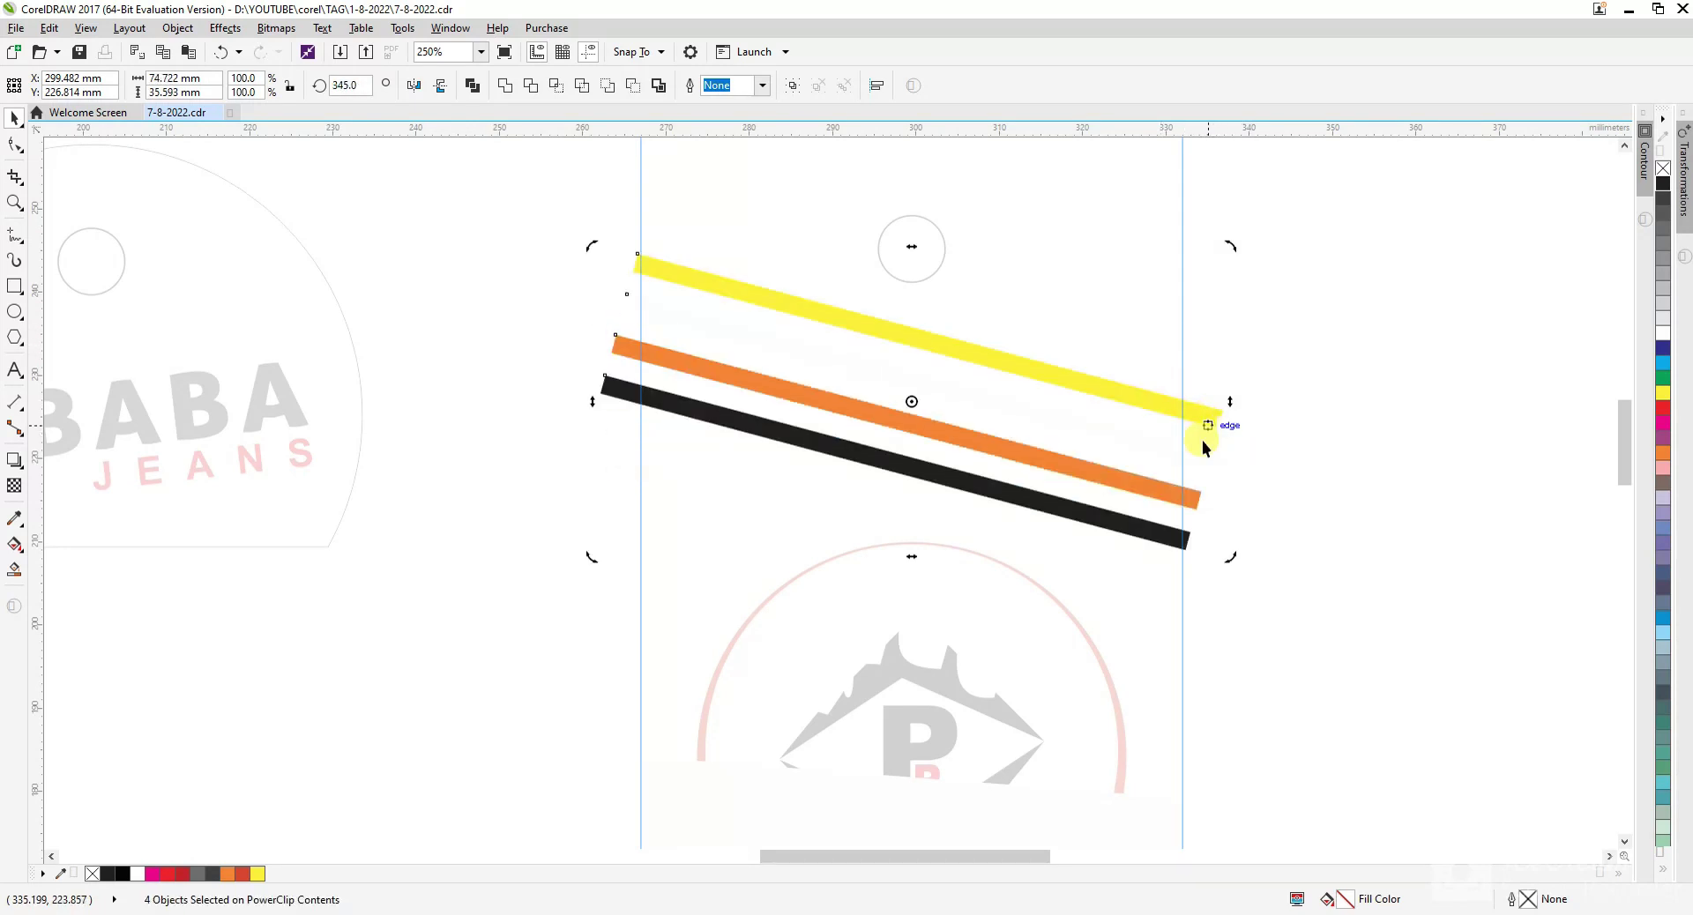
pyautogui.click(1191, 420)
pyautogui.click(1202, 407)
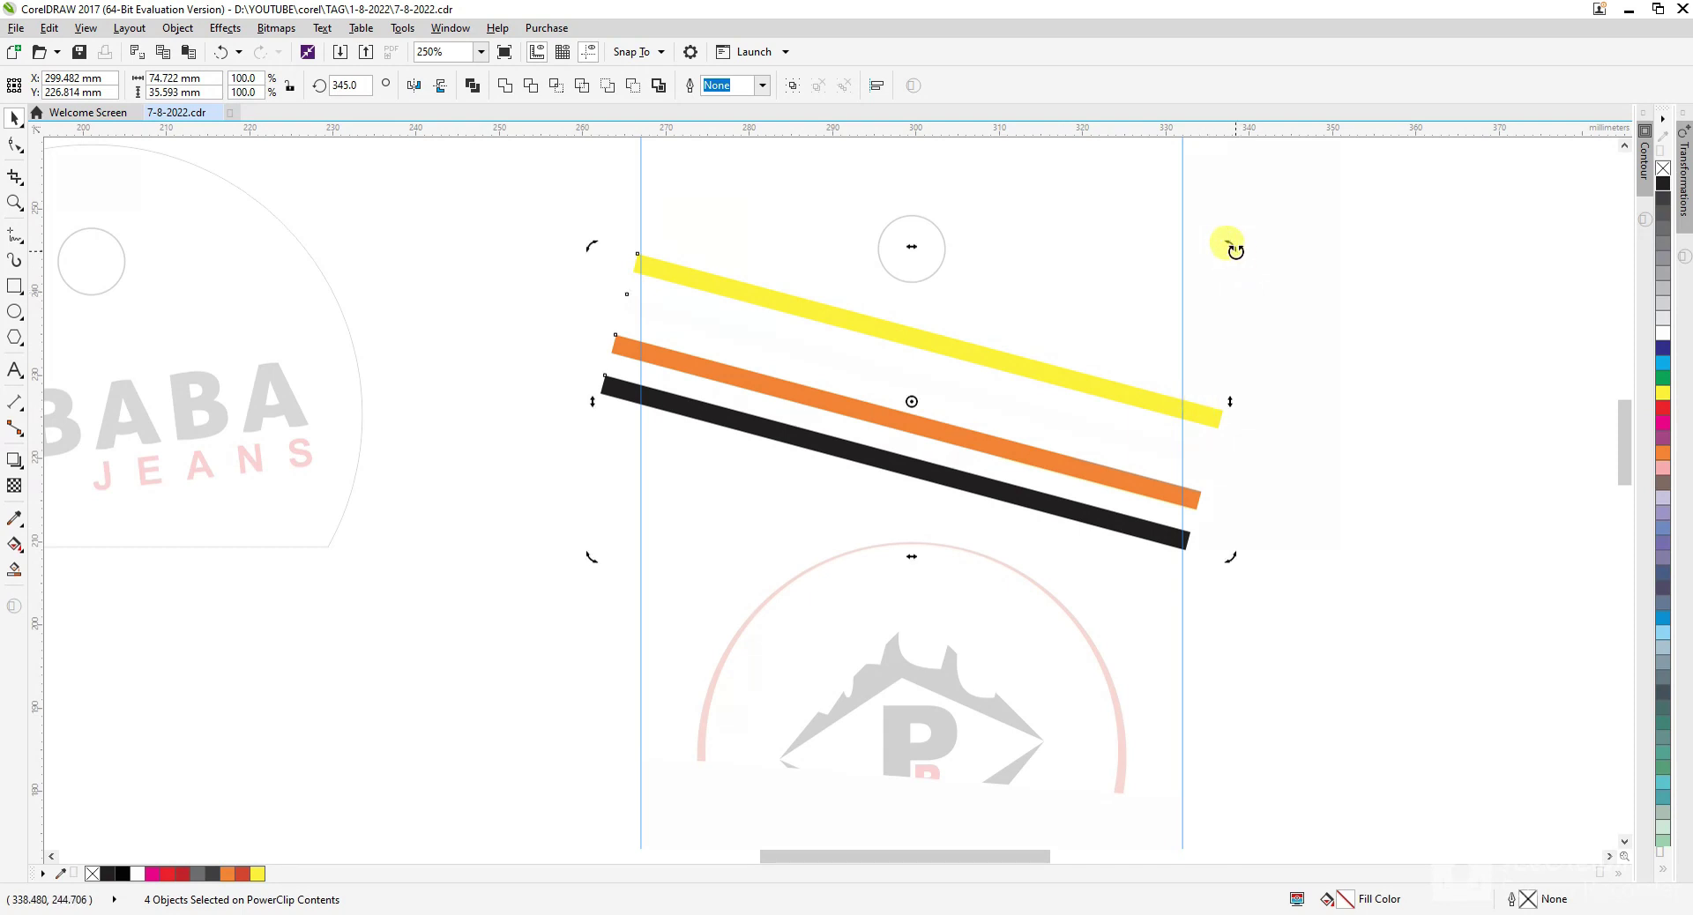
pyautogui.moveTo(1228, 245); pyautogui.dragTo(722, 647)
pyautogui.rightClick(721, 648)
pyautogui.keyDown('ctrl'); pyautogui.click(1436, 388); pyautogui.keyUp('ctrl')
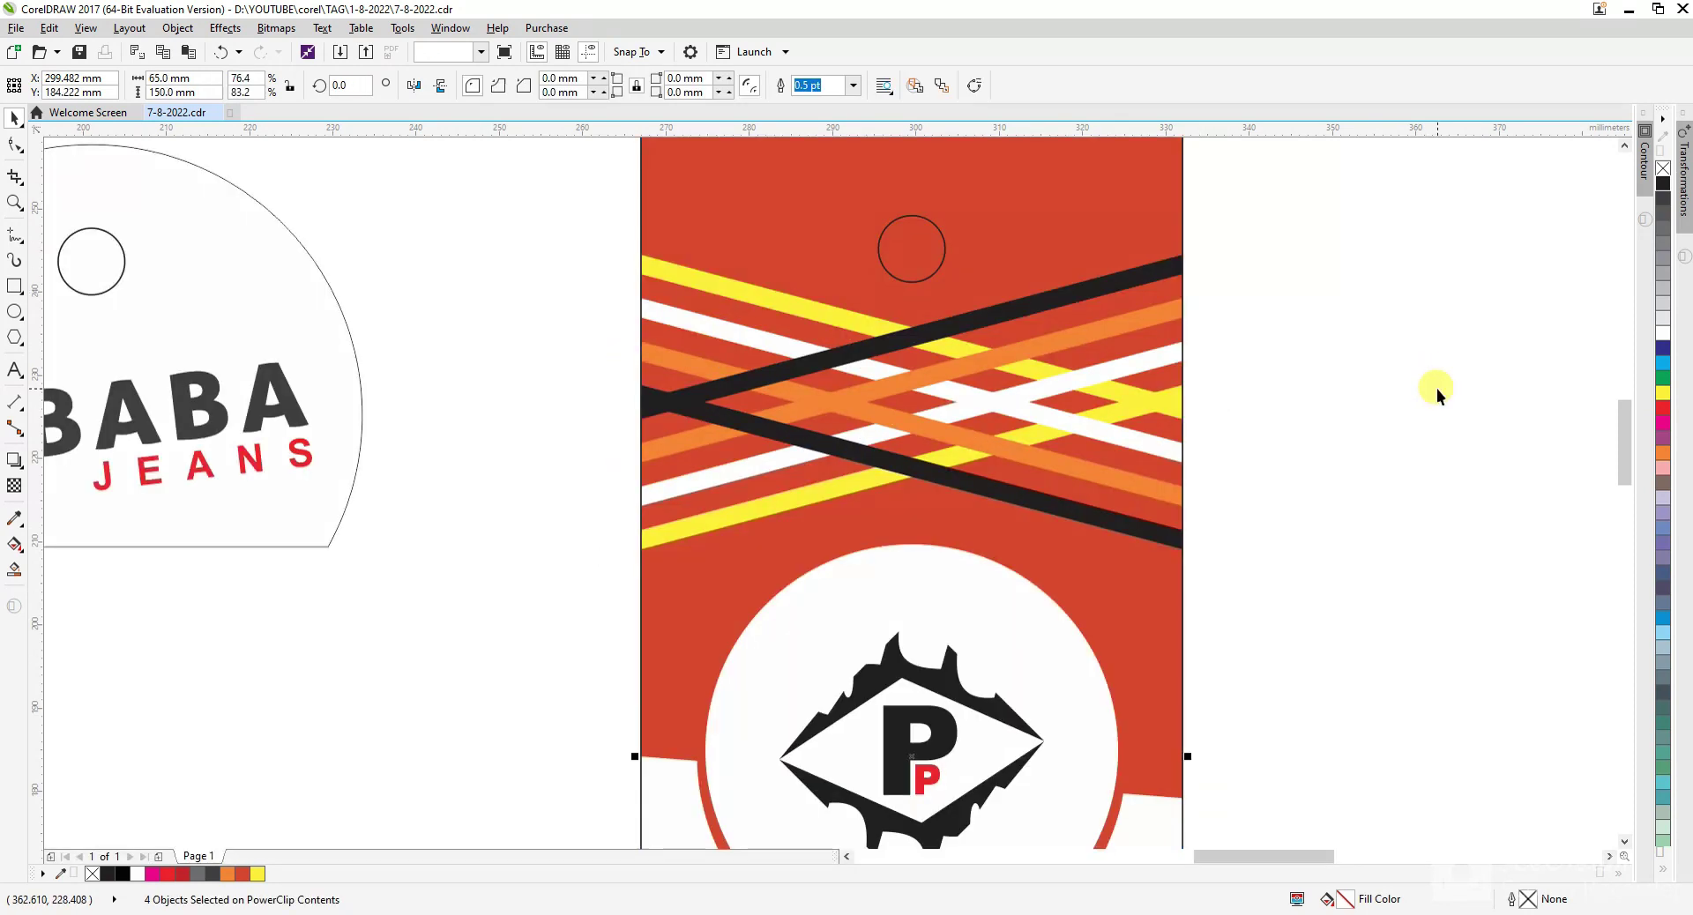
# - Undo the crisscross copy, rotation and widening of the stripes and finish editing the PowerClip contents
pyautogui.hotkey('ctrl', 'z')
pyautogui.hotkey('ctrl', 'z')
pyautogui.hotkey('ctrl', 'z')
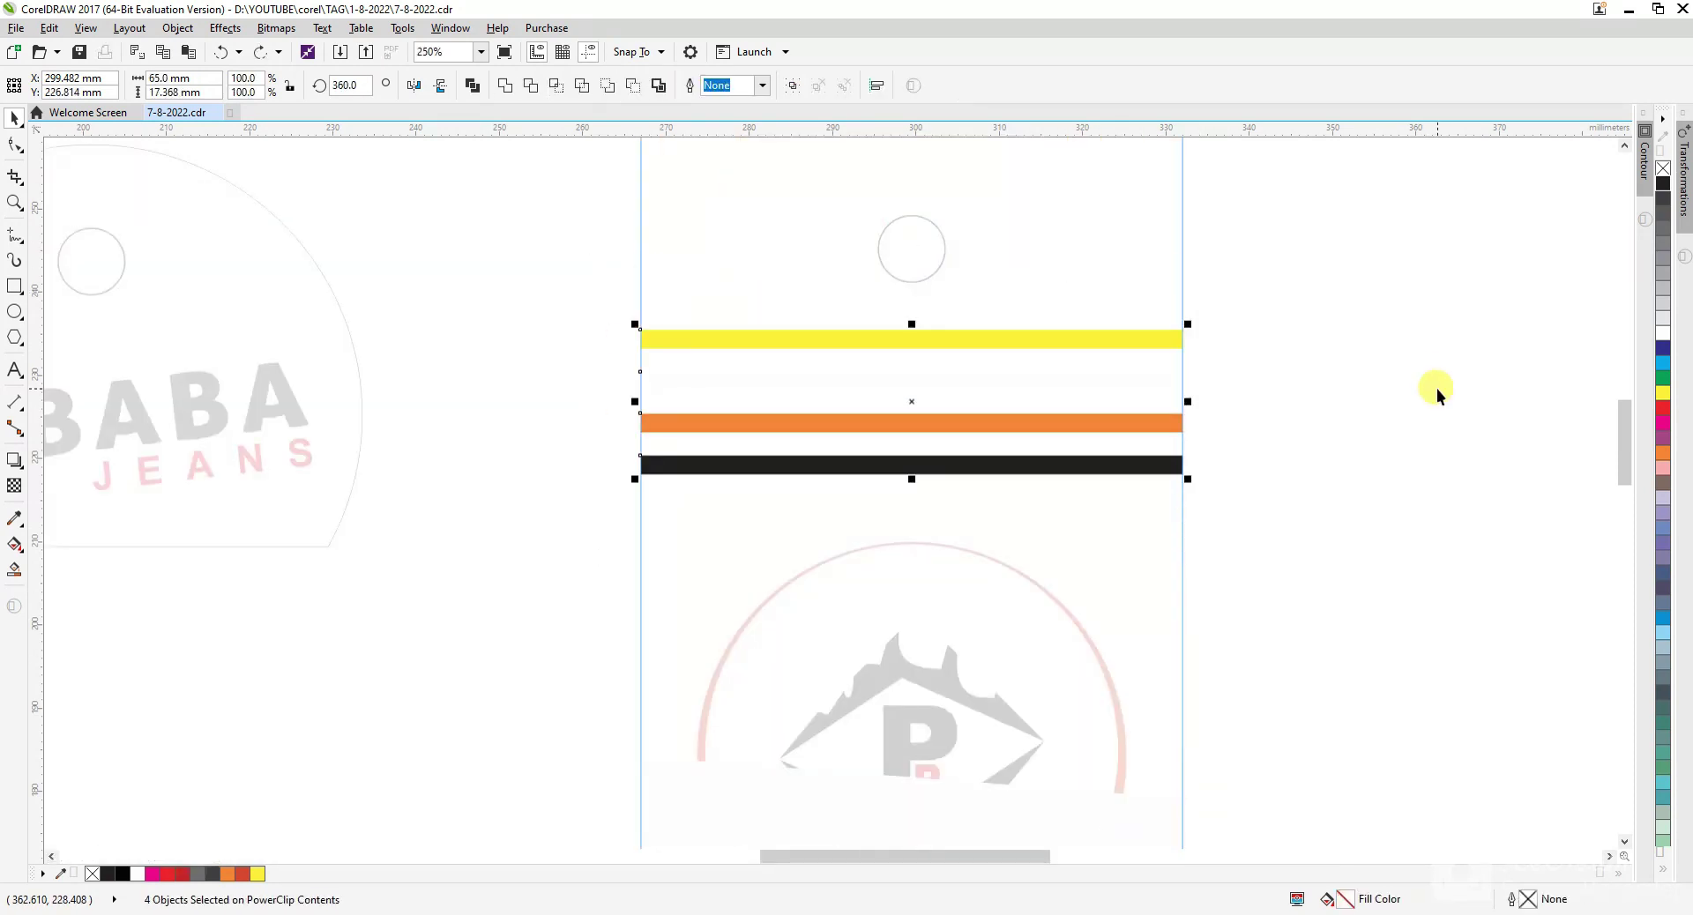
pyautogui.hotkey('ctrl', 'z')
pyautogui.keyDown('ctrl'); pyautogui.click(1436, 388); pyautogui.keyUp('ctrl')
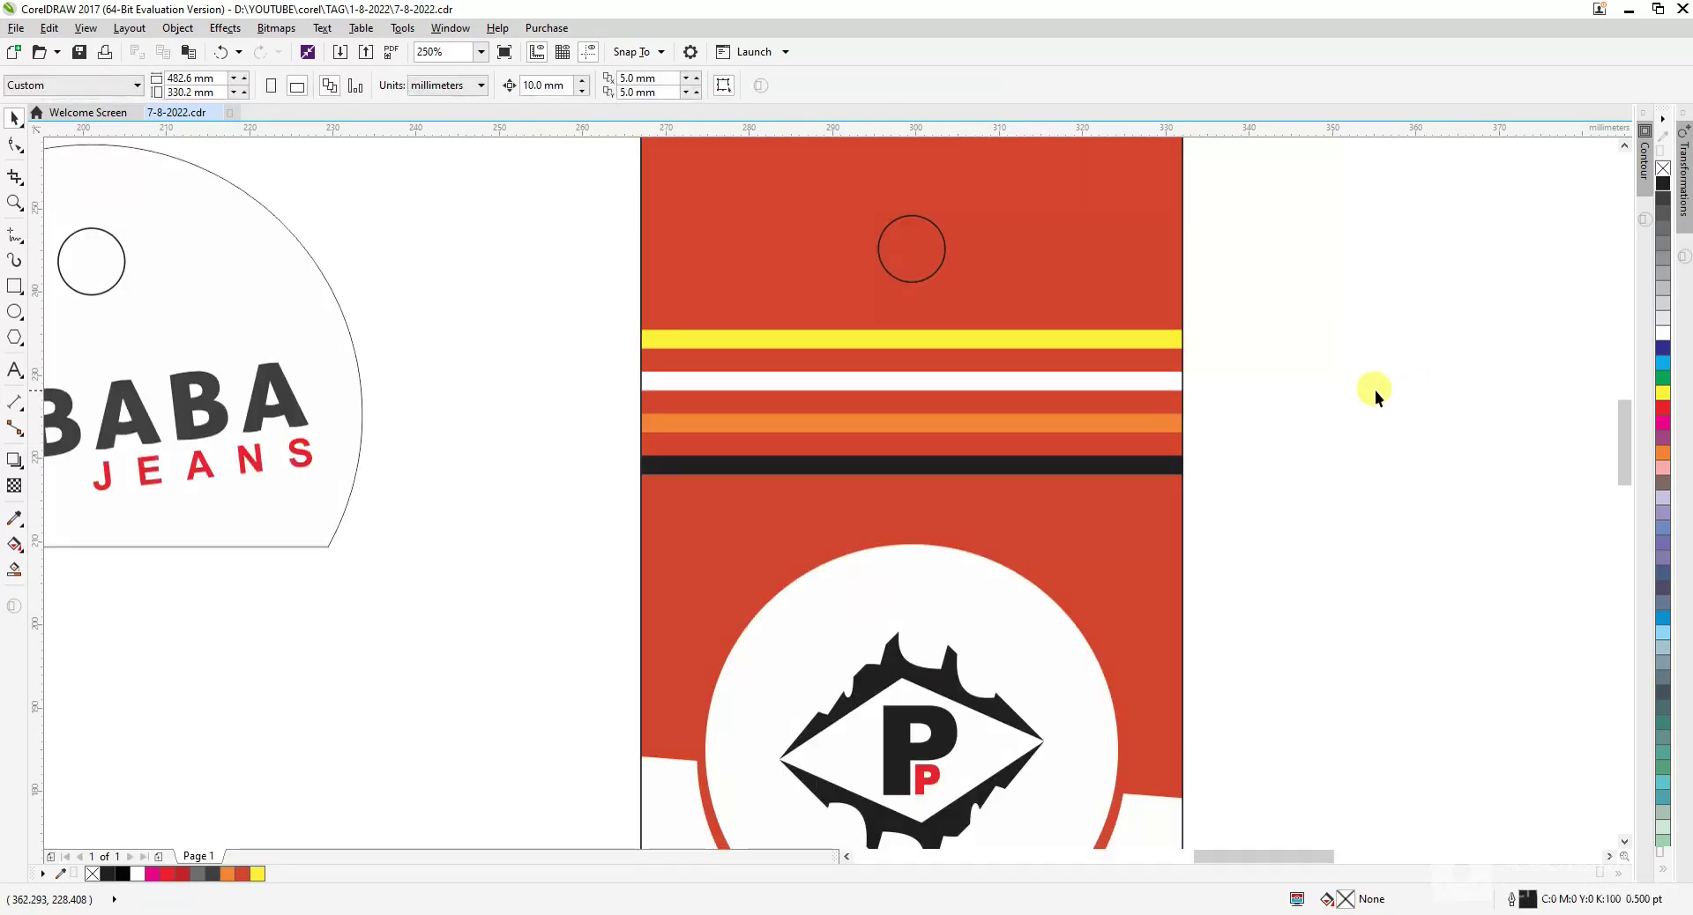
# - Place a copy of the COOL LIFE text over the stripes on the red tag and fill it with black
pyautogui.scroll(-4, 1374, 390)
pyautogui.scroll(2, 876, 362)
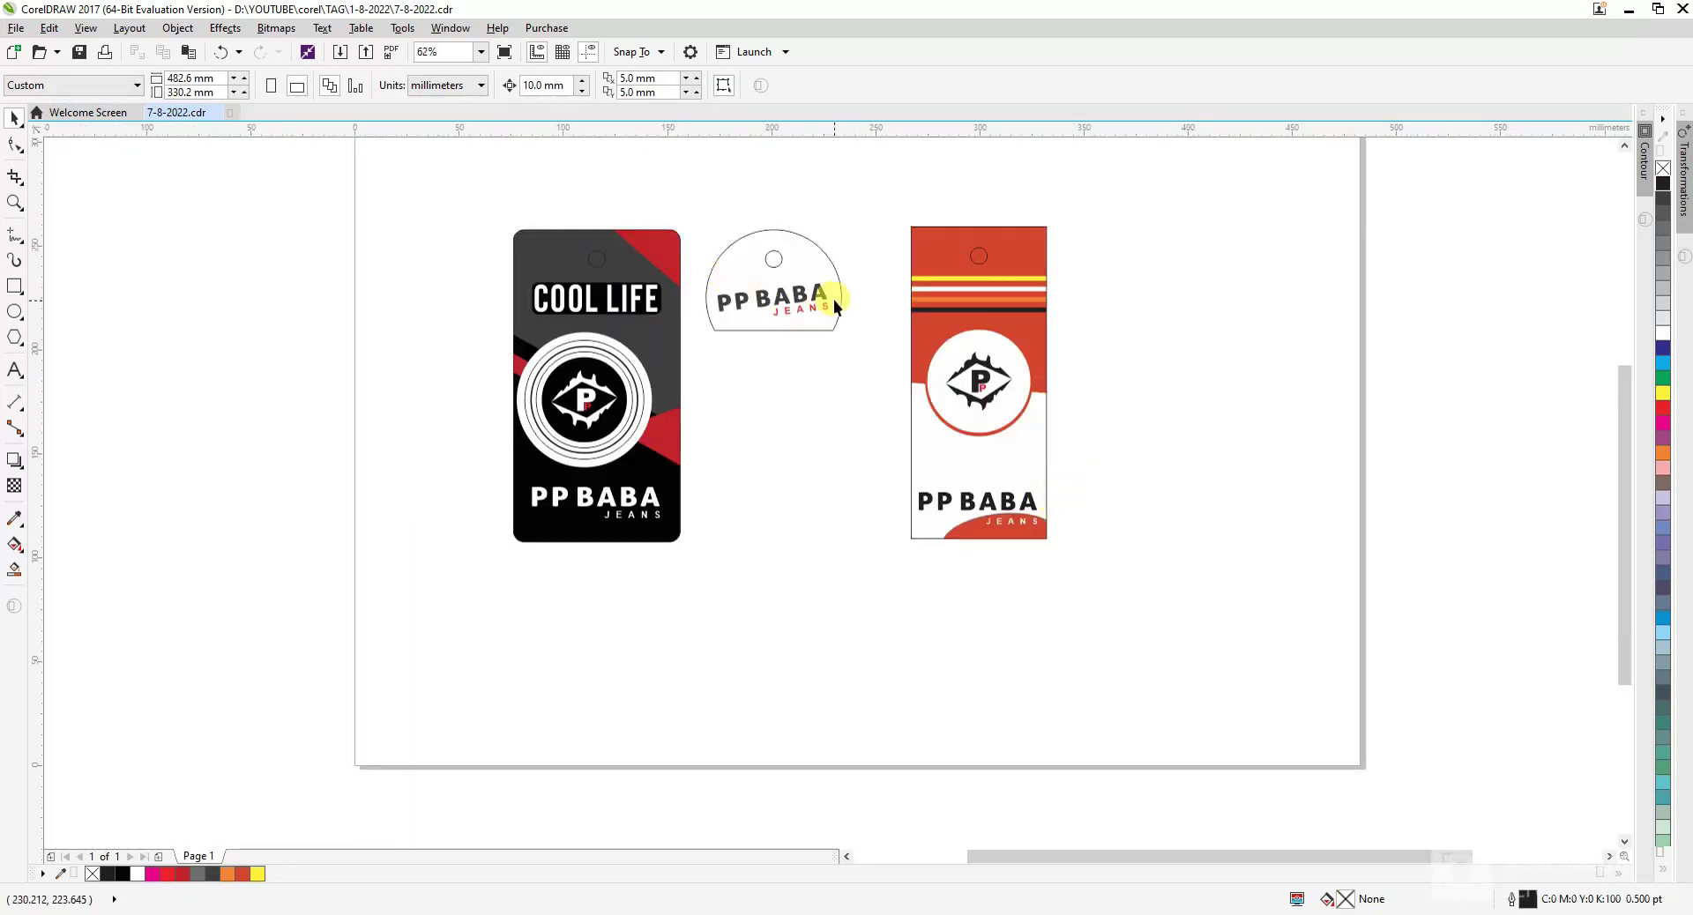
pyautogui.scroll(2, 836, 304)
pyautogui.moveTo(430, 313); pyautogui.dragTo(1180, 281)
pyautogui.click(1663, 185)
pyautogui.click(1509, 423)
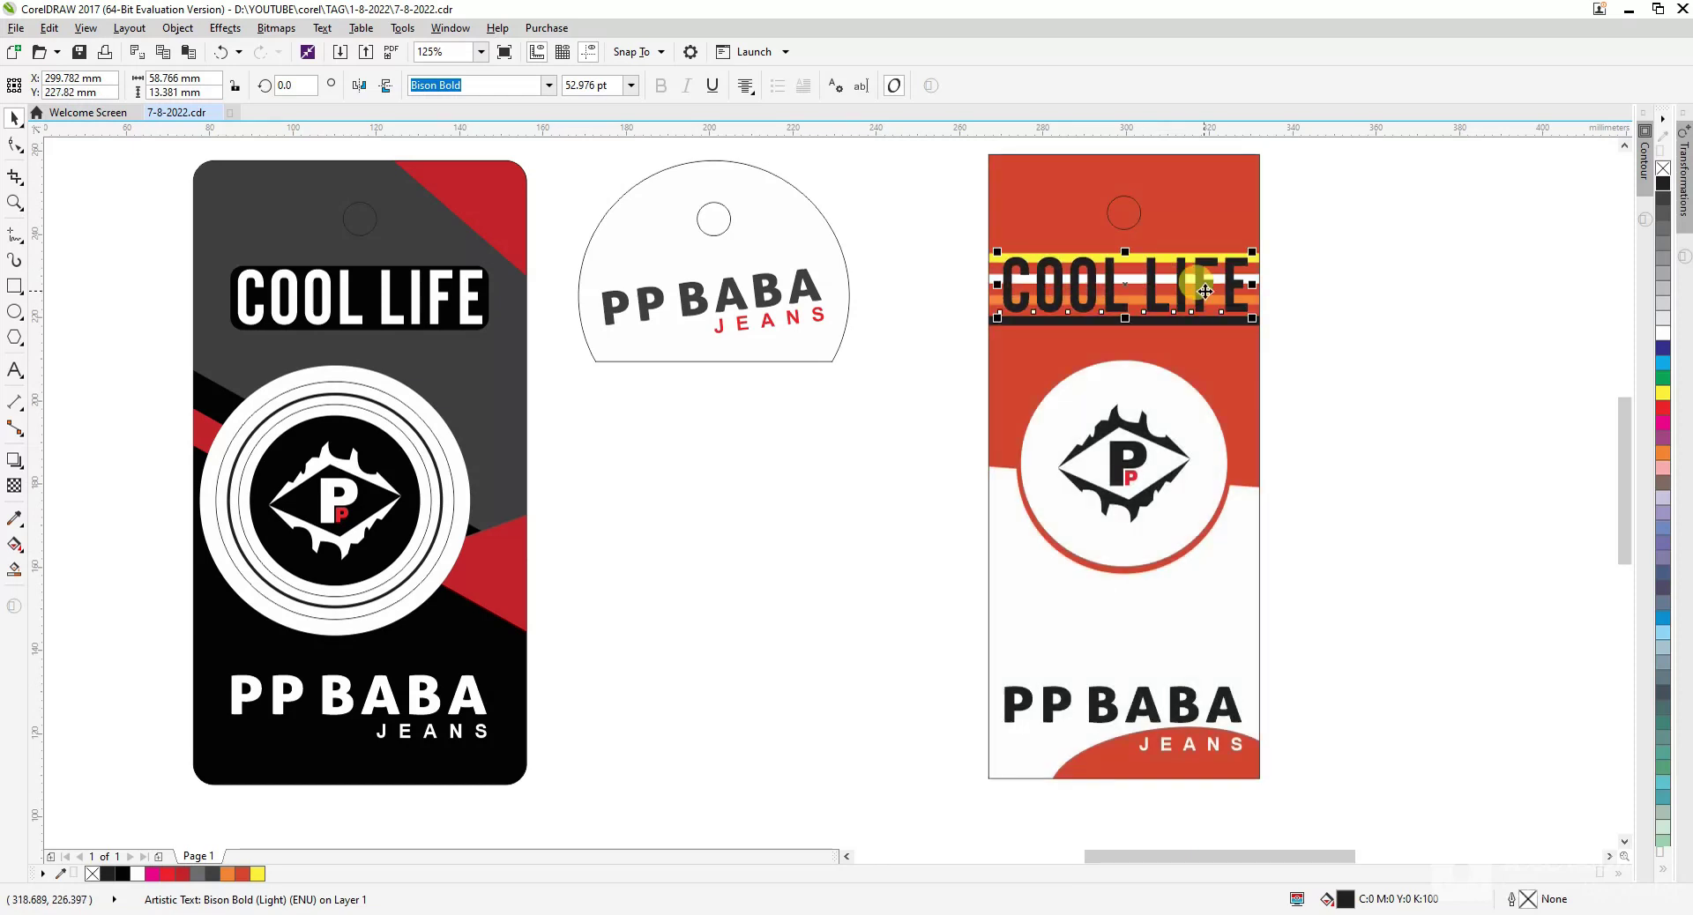
# - Recolor the black bottom stripe inside the red tag's PowerClip to pale lavender and finish editing the contents
pyautogui.scroll(2, 1207, 291)
pyautogui.scroll(-1, 1093, 448)
pyautogui.click(1315, 448)
pyautogui.doubleClick(1210, 436)
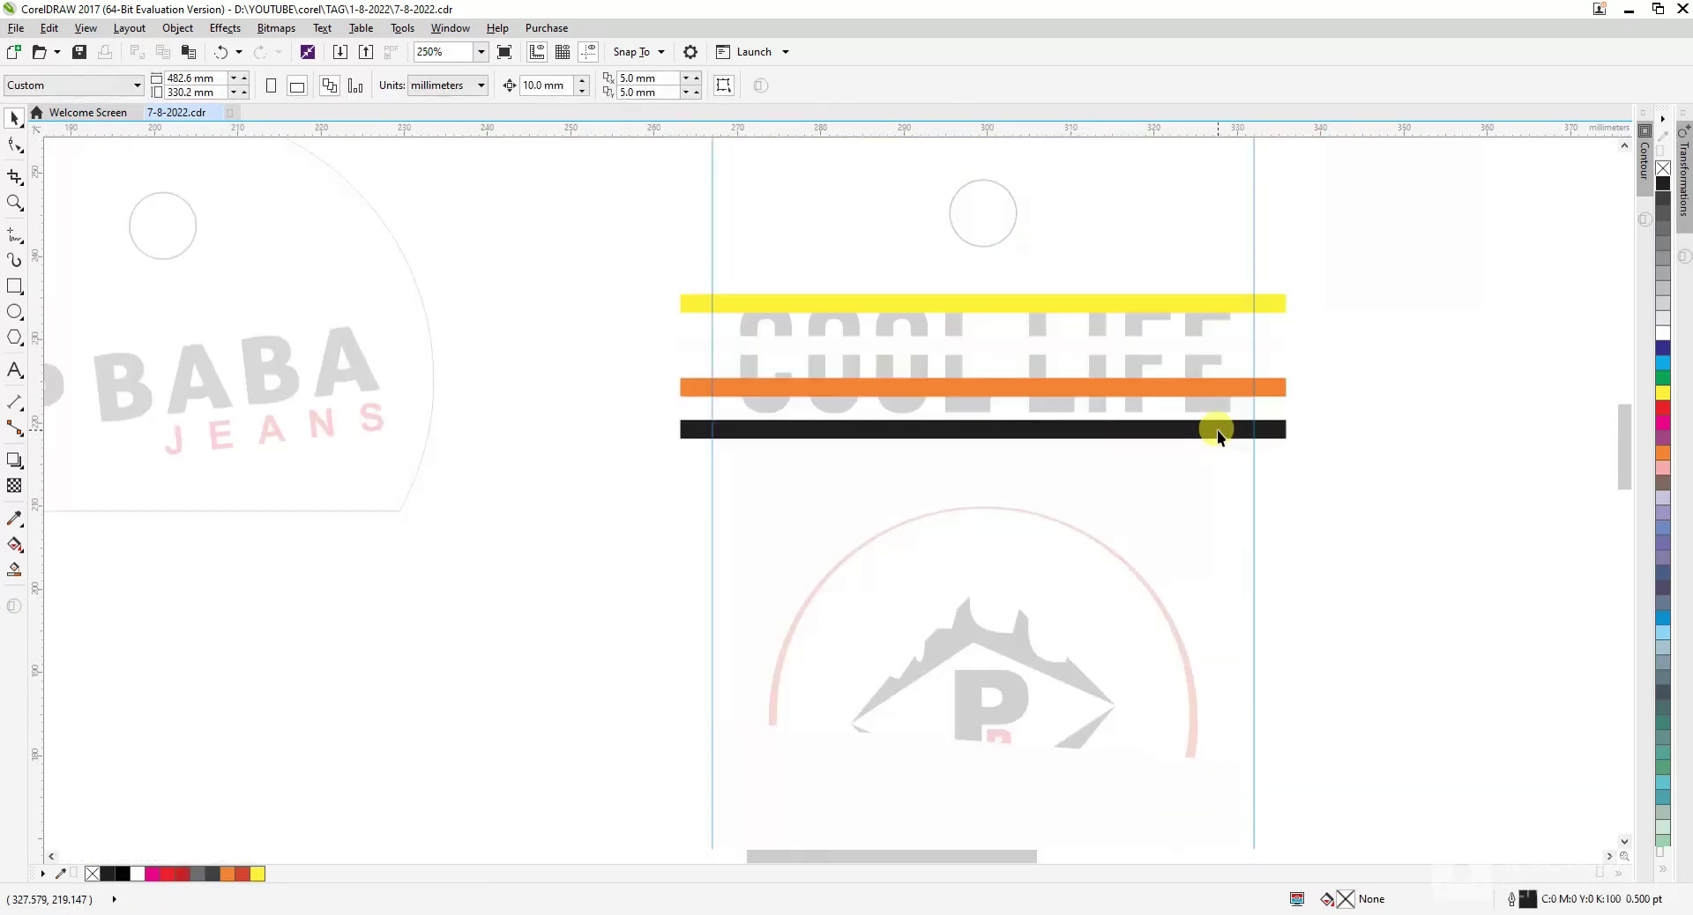
pyautogui.click(1663, 499)
pyautogui.keyDown('ctrl'); pyautogui.click(1517, 455); pyautogui.keyUp('ctrl')
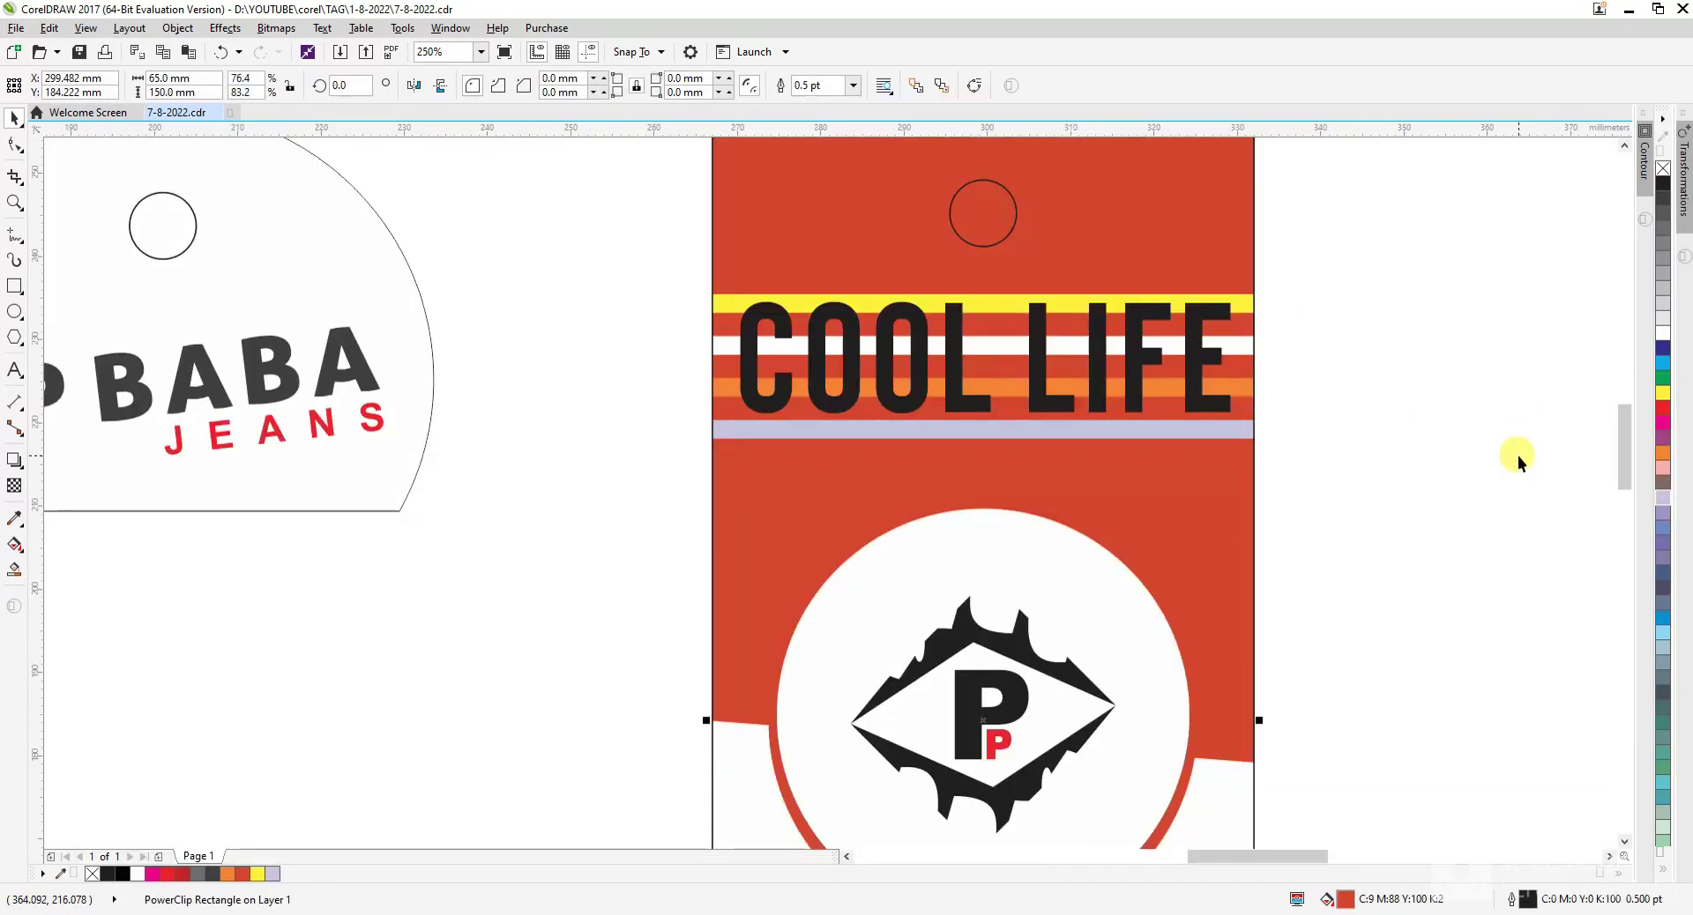
pyautogui.click(1517, 455)
# - Compress the four clipped stripes vertically to about 13 mm so they match the height of the COOL LIFE letters
pyautogui.scroll(4, 1055, 396)
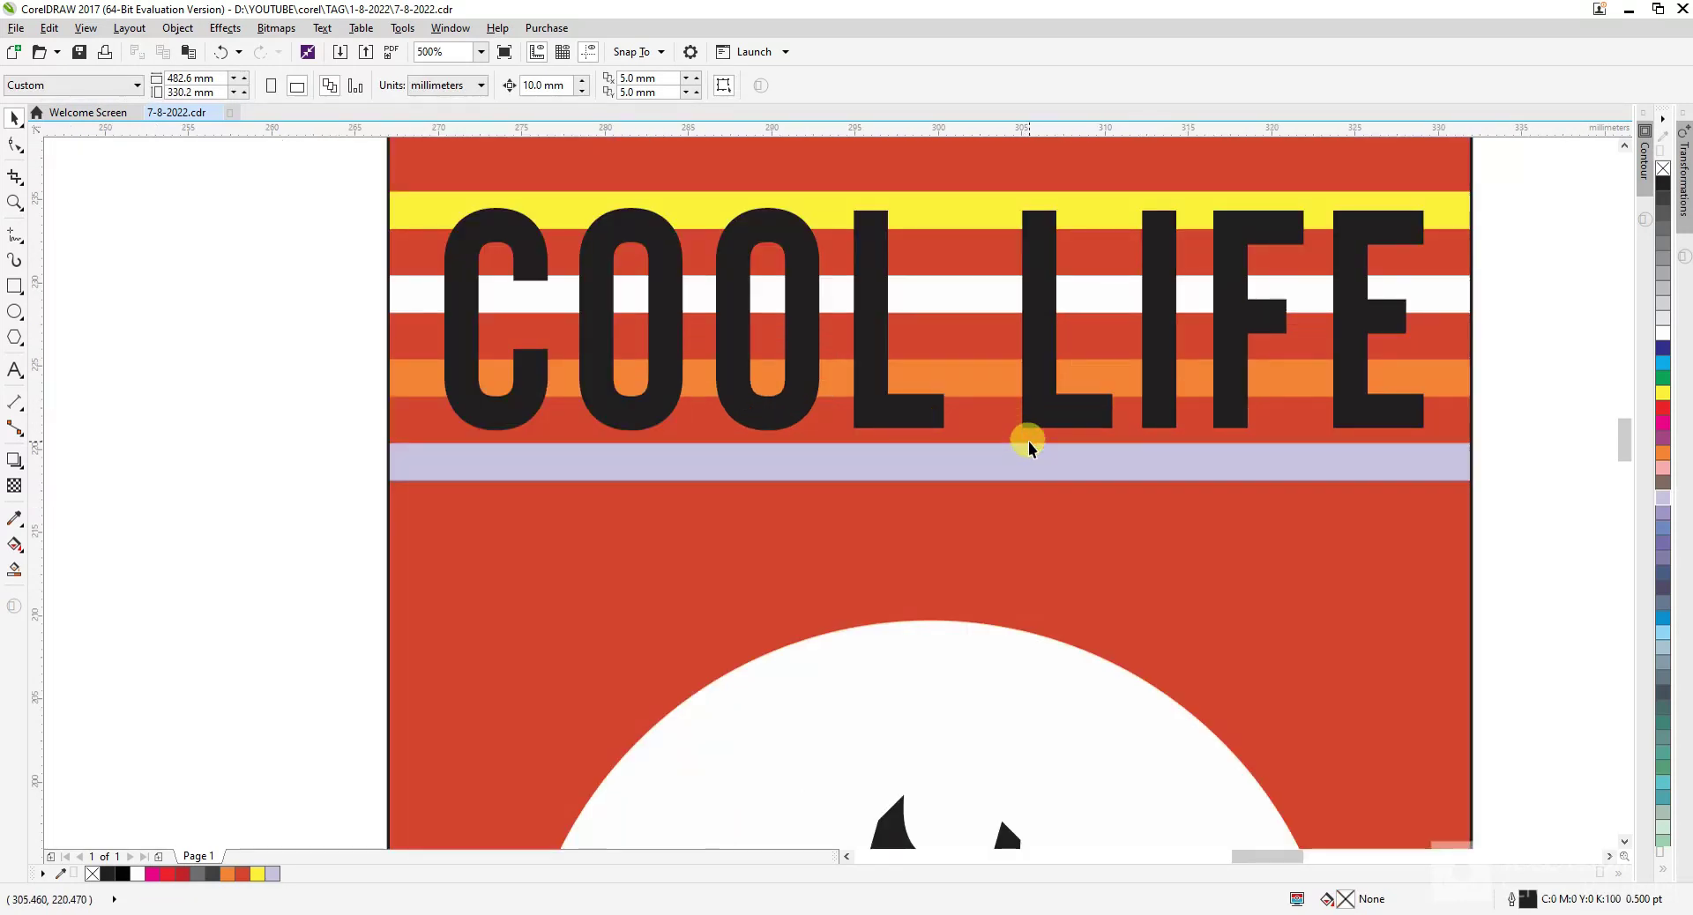
pyautogui.doubleClick(1028, 441)
pyautogui.moveTo(1568, 563); pyautogui.dragTo(1580, 543)
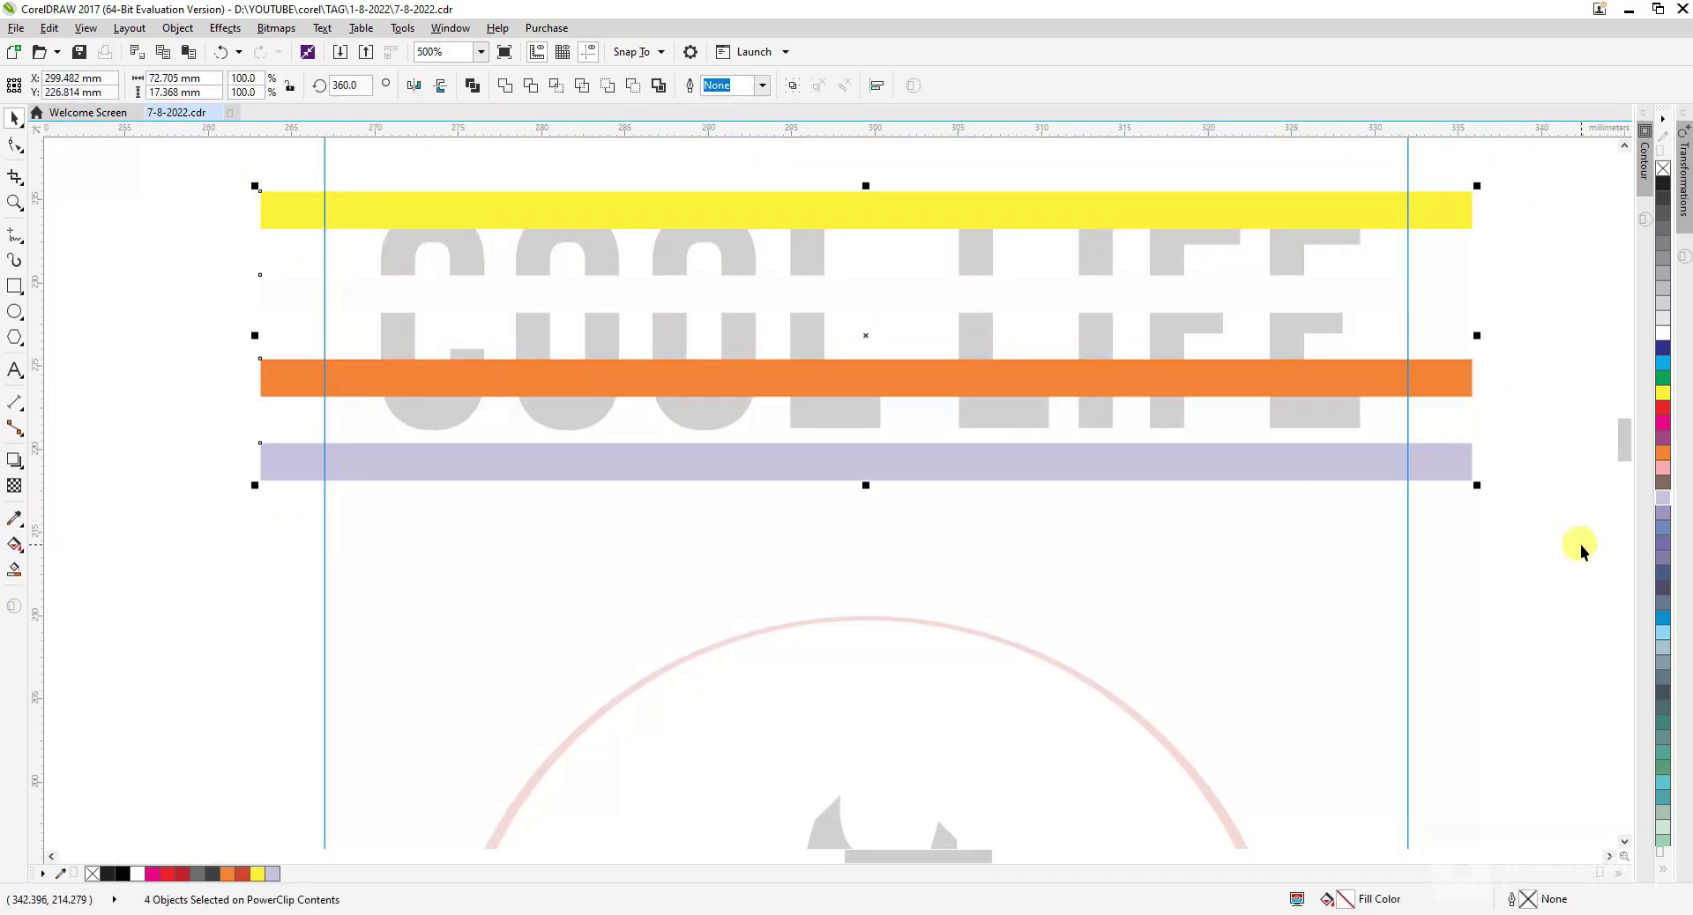
pyautogui.hotkey('shift', 'F9')
pyautogui.moveTo(867, 484); pyautogui.dragTo(855, 418)
pyautogui.moveTo(864, 224); pyautogui.dragTo(864, 199)
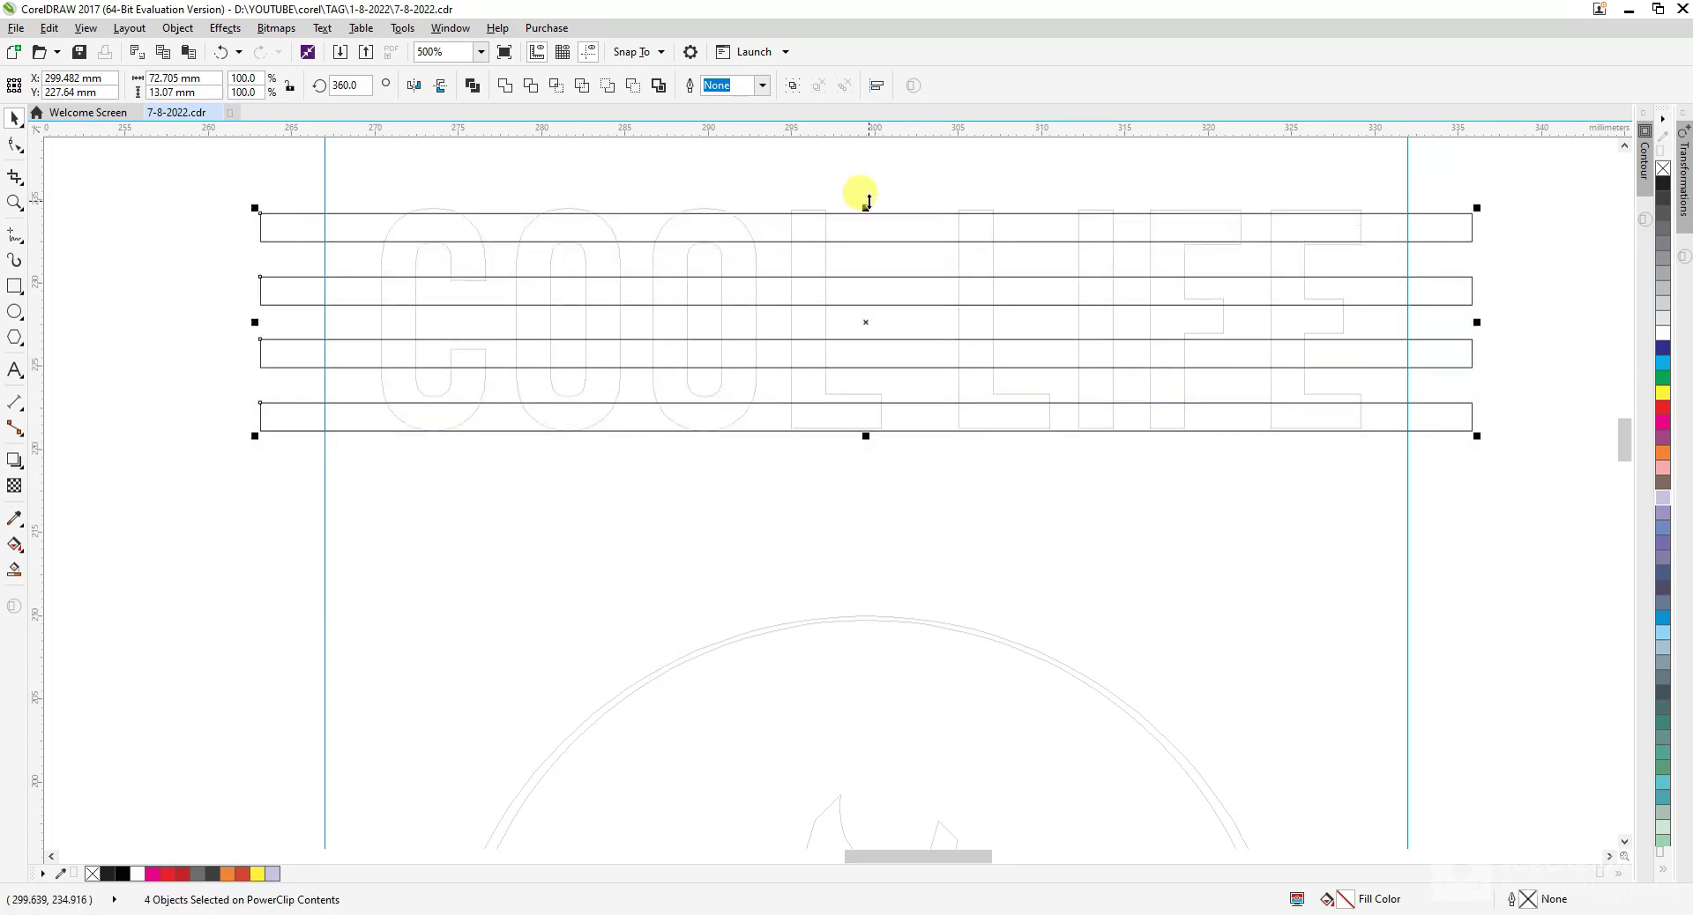
pyautogui.keyDown('ctrl'); pyautogui.click(1547, 368); pyautogui.keyUp('ctrl')
pyautogui.click(1547, 368)
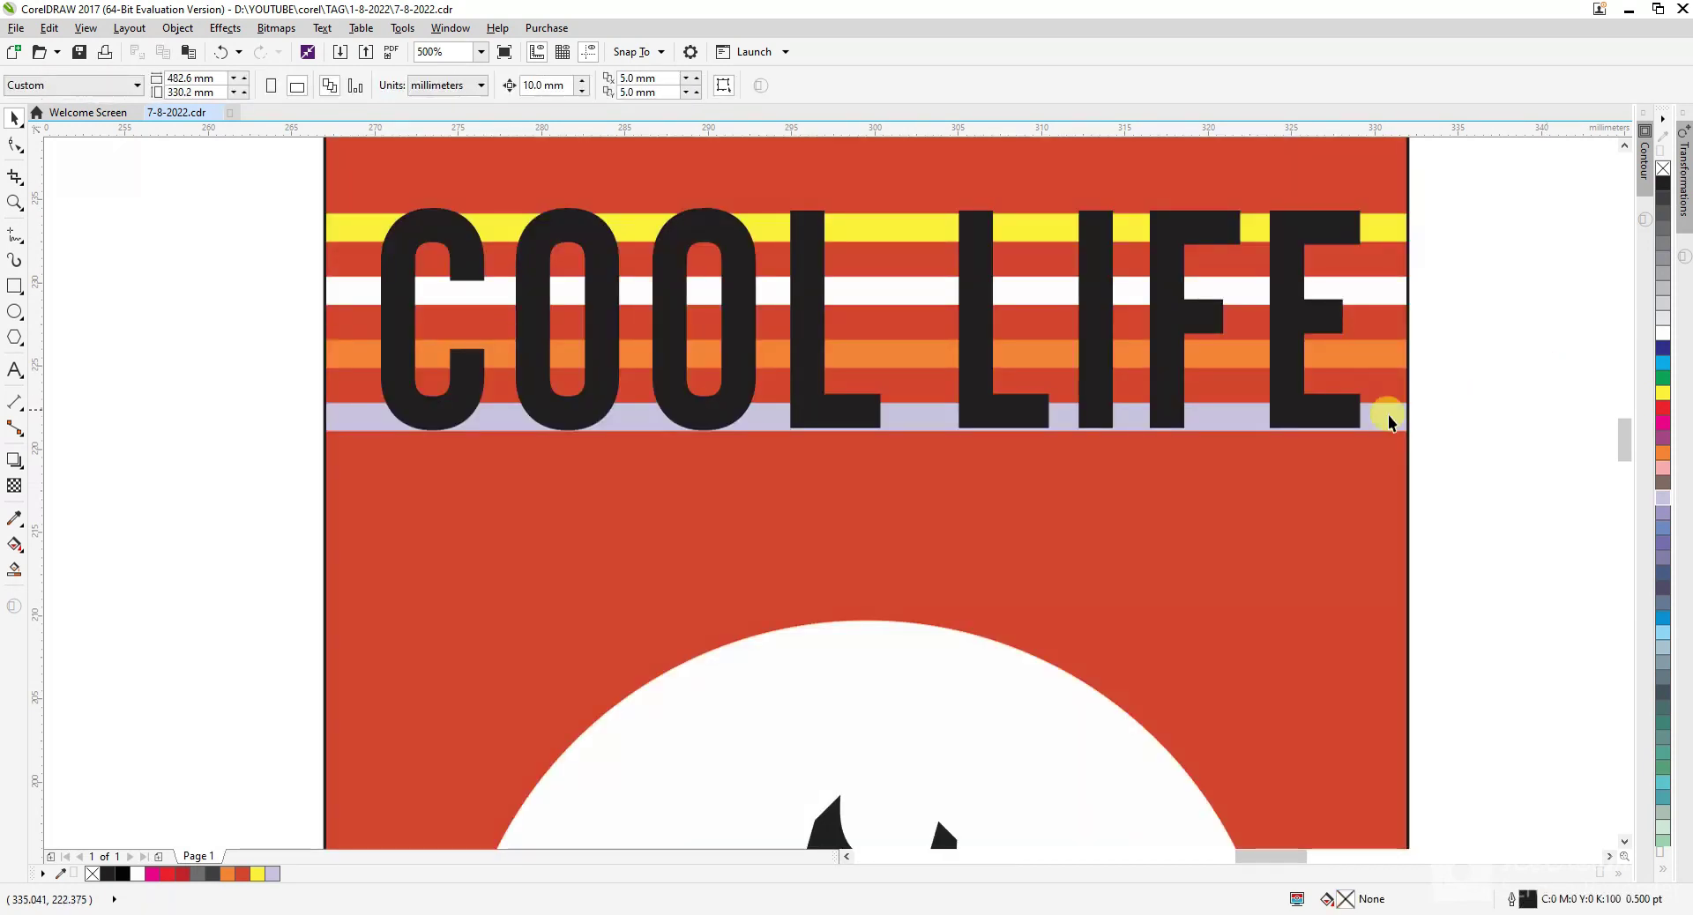
# - Scale the COOL LIFE text on the red tag down slightly
pyautogui.scroll(-2, 1279, 456)
pyautogui.click(811, 321)
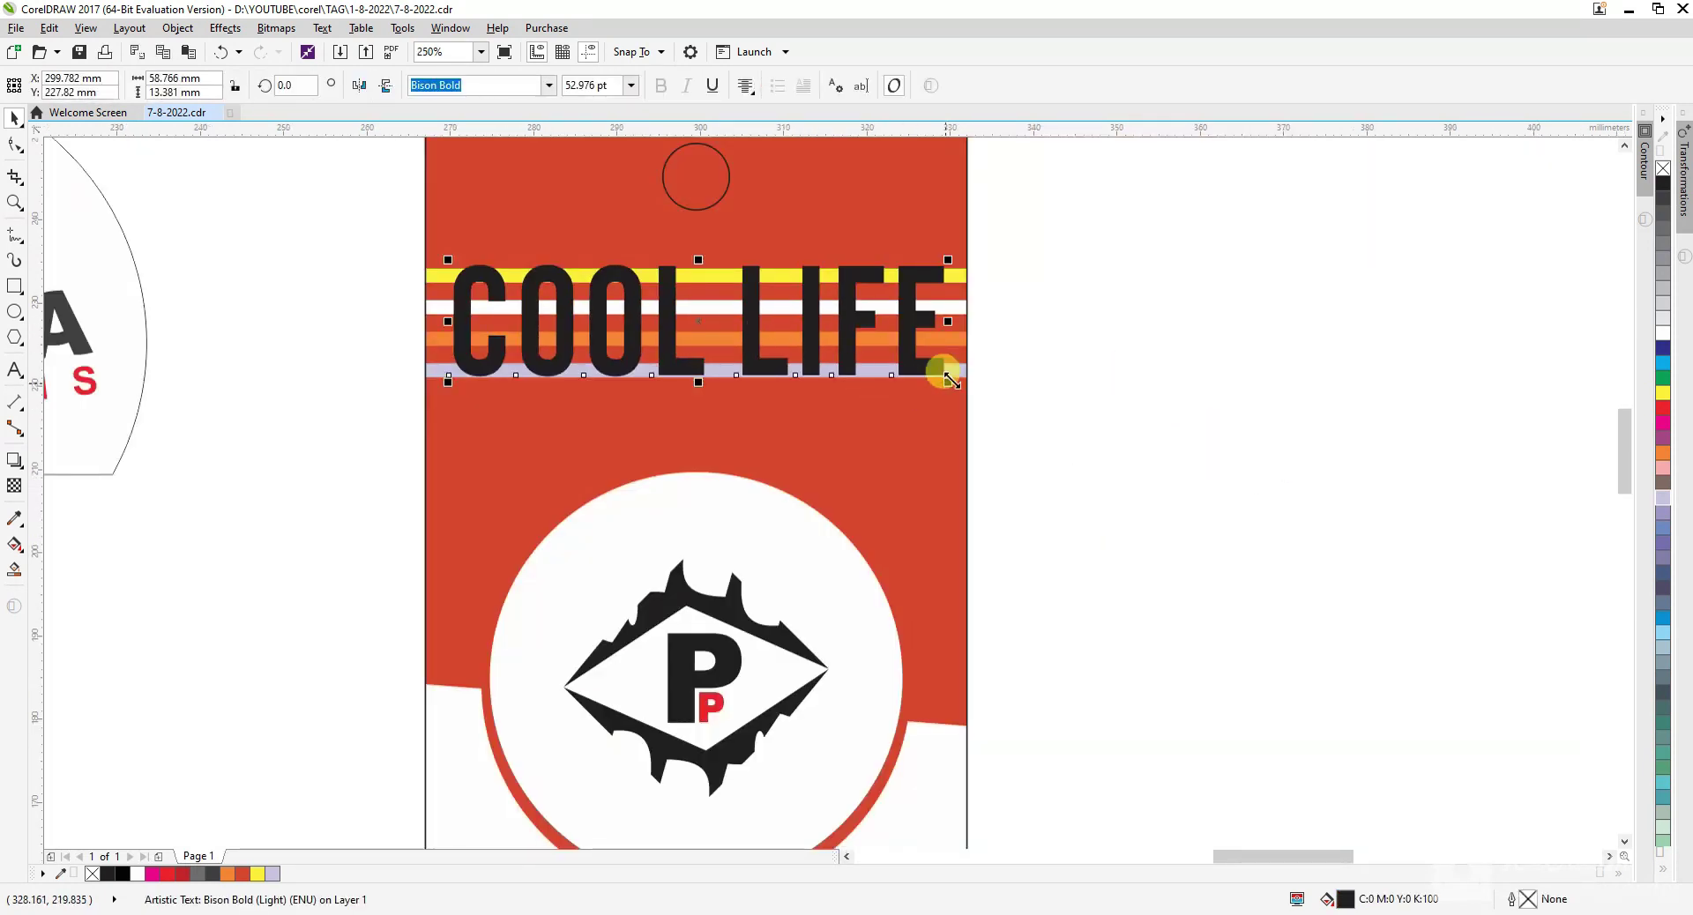
pyautogui.moveTo(948, 386); pyautogui.dragTo(940, 380)
pyautogui.click(993, 394)
pyautogui.scroll(-2, 855, 302)
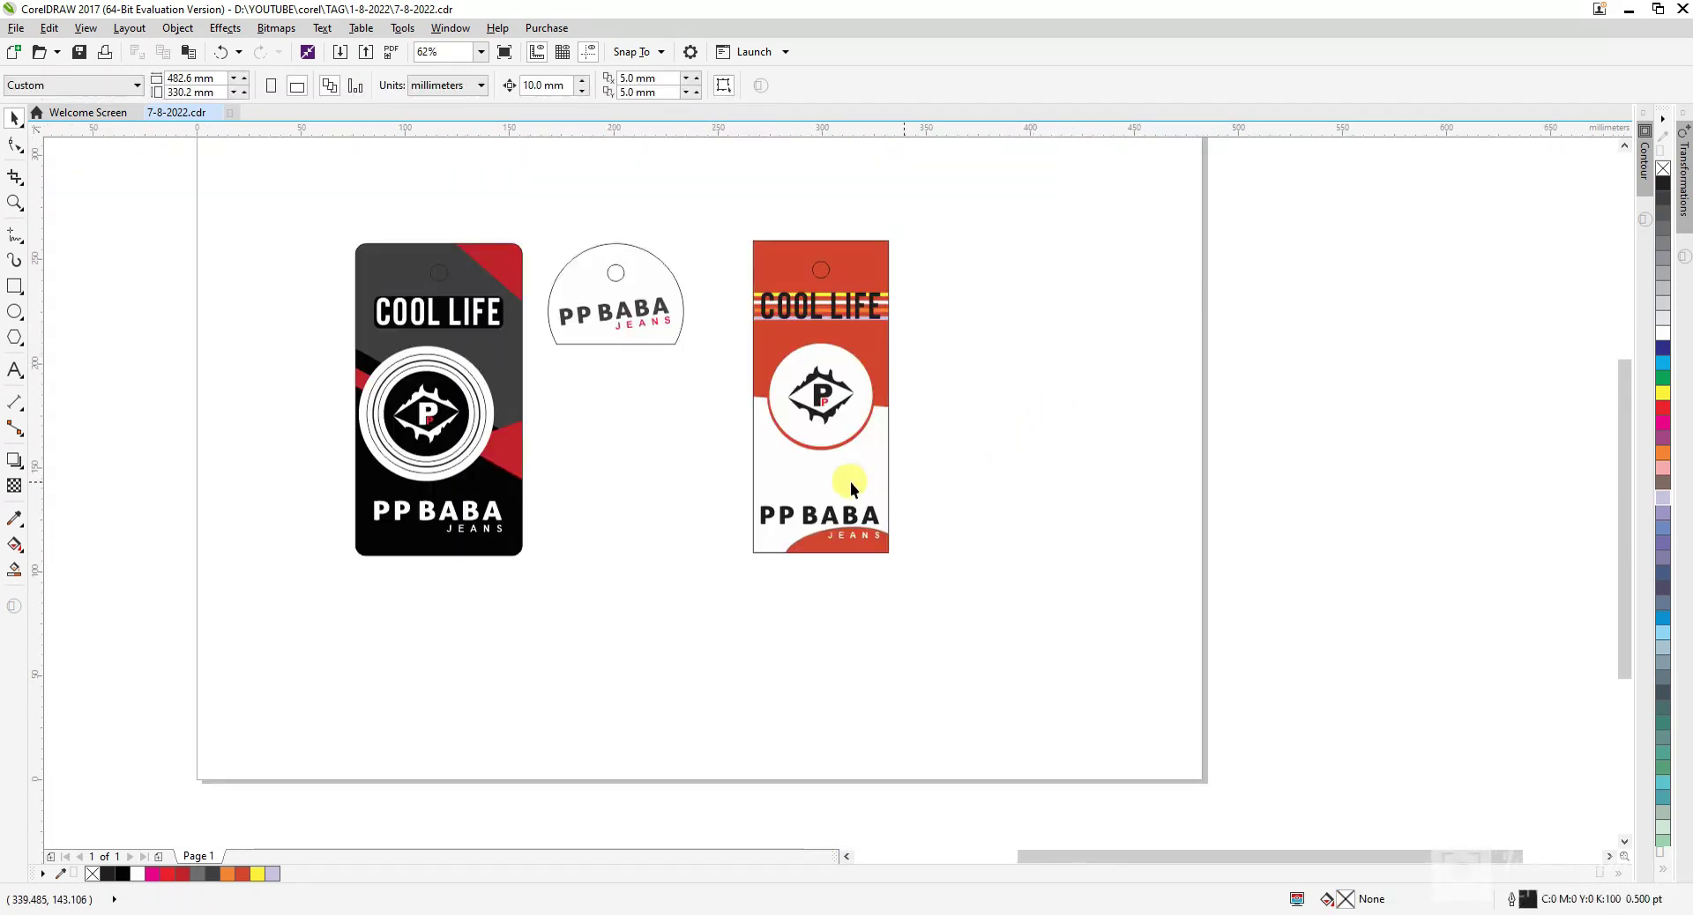
# - Convert the red tag's outline to curves and nudge its bottom nodes up until the tag is 130 mm high
pyautogui.scroll(1, 780, 480)
pyautogui.click(763, 472)
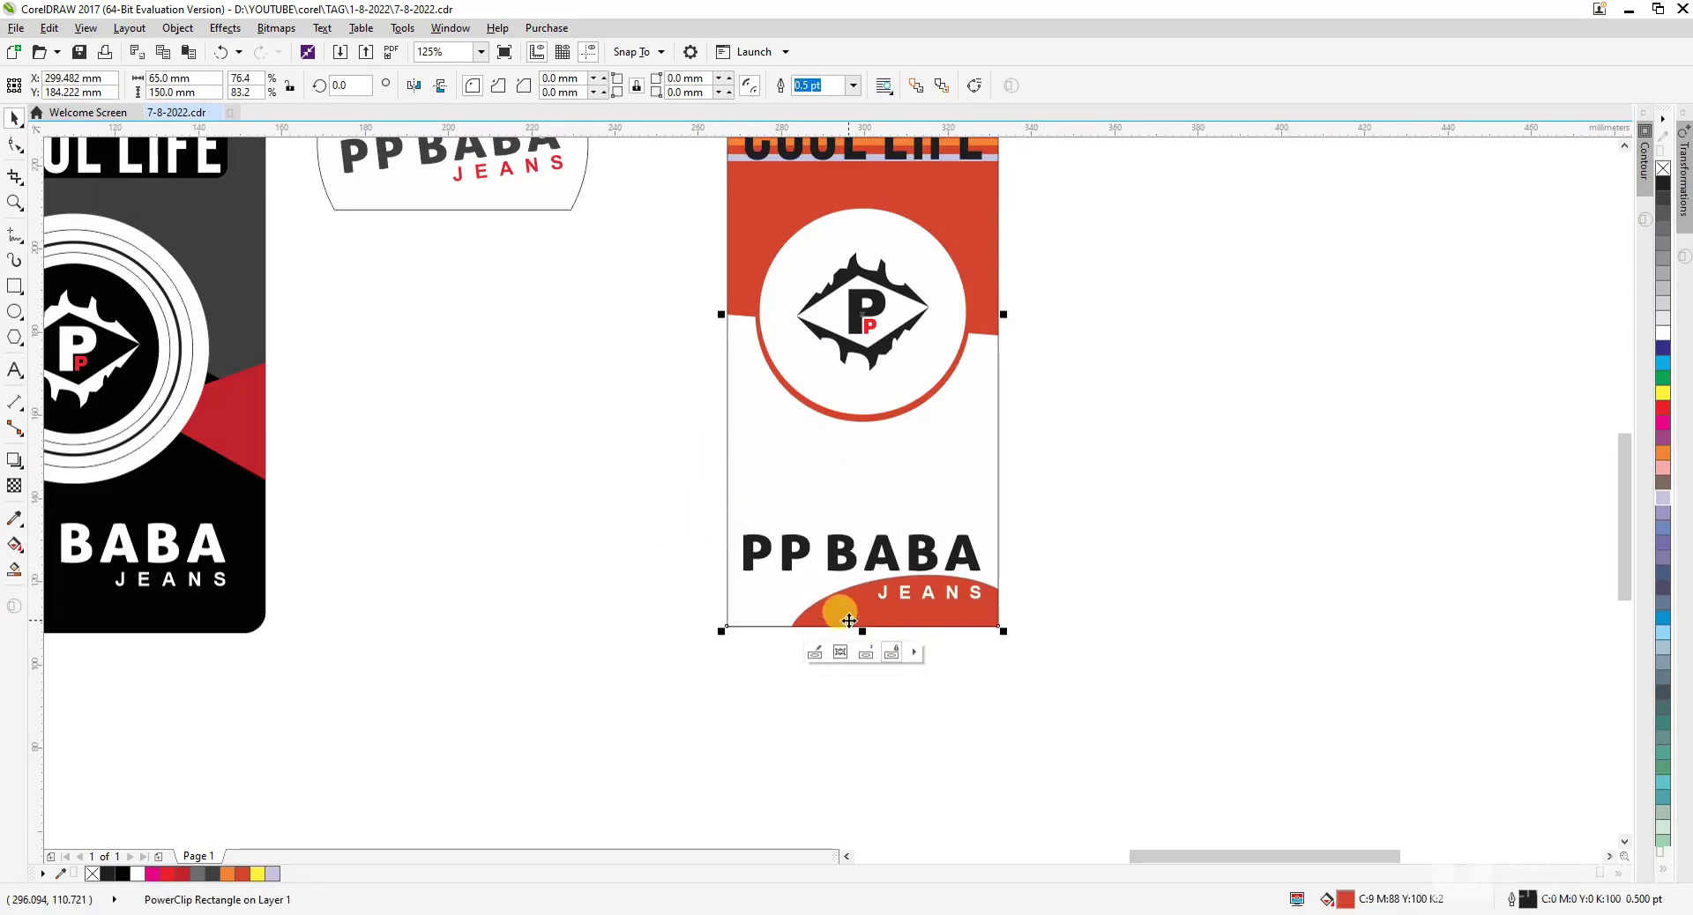
pyautogui.hotkey('ctrl', 'q')
pyautogui.click(1300, 683)
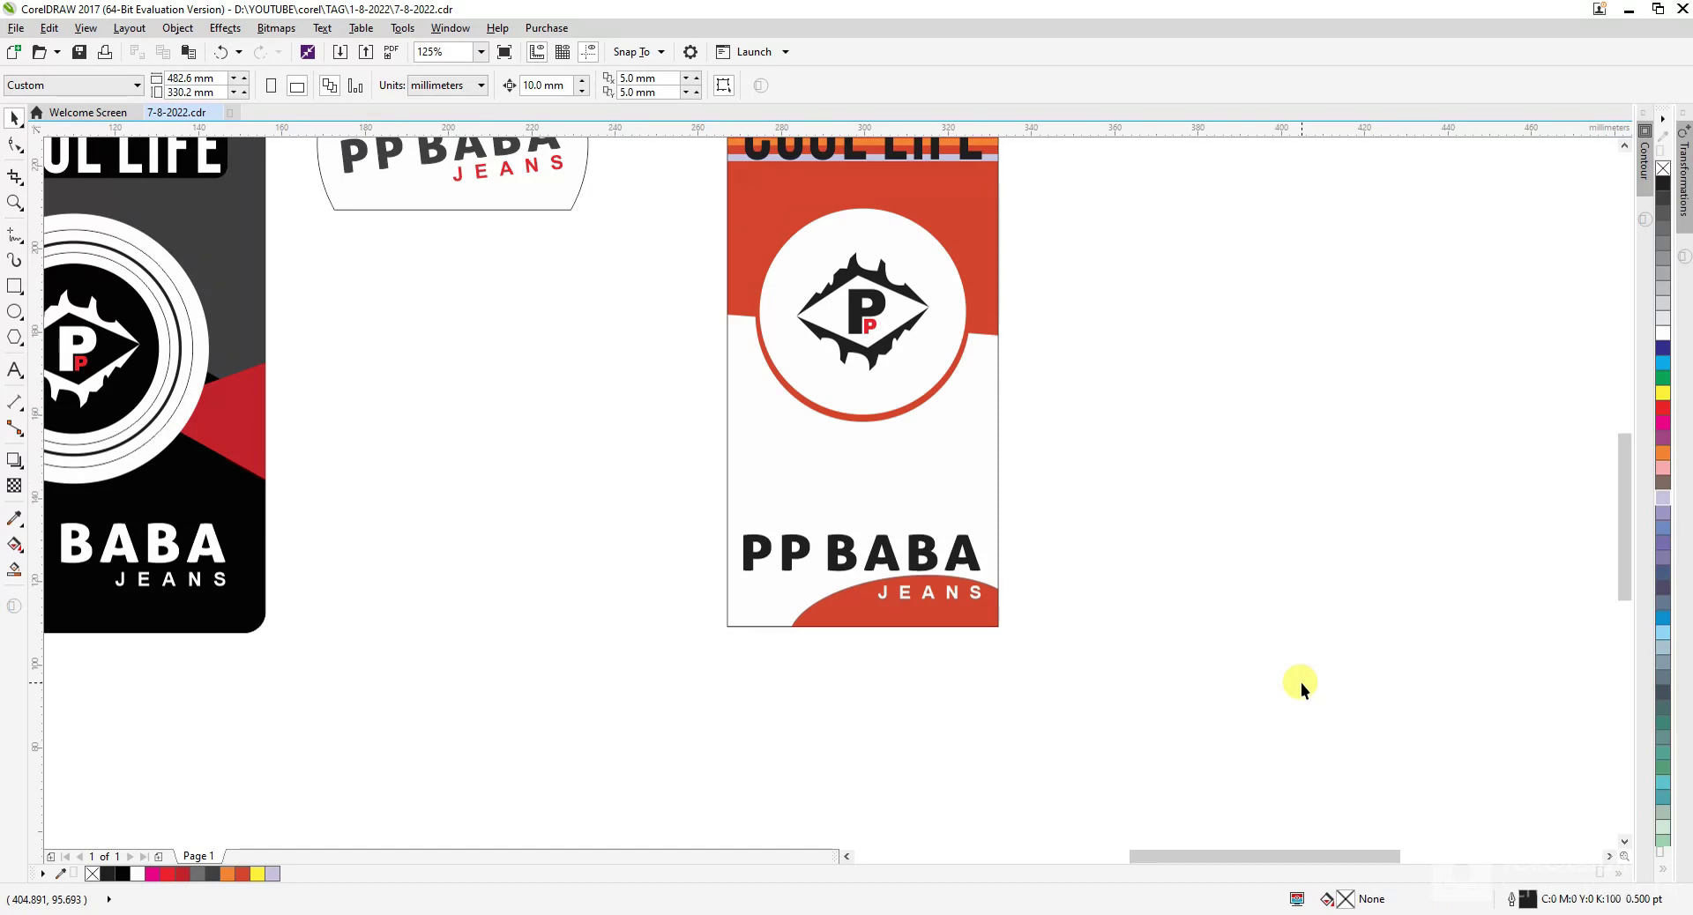
pyautogui.click(792, 611)
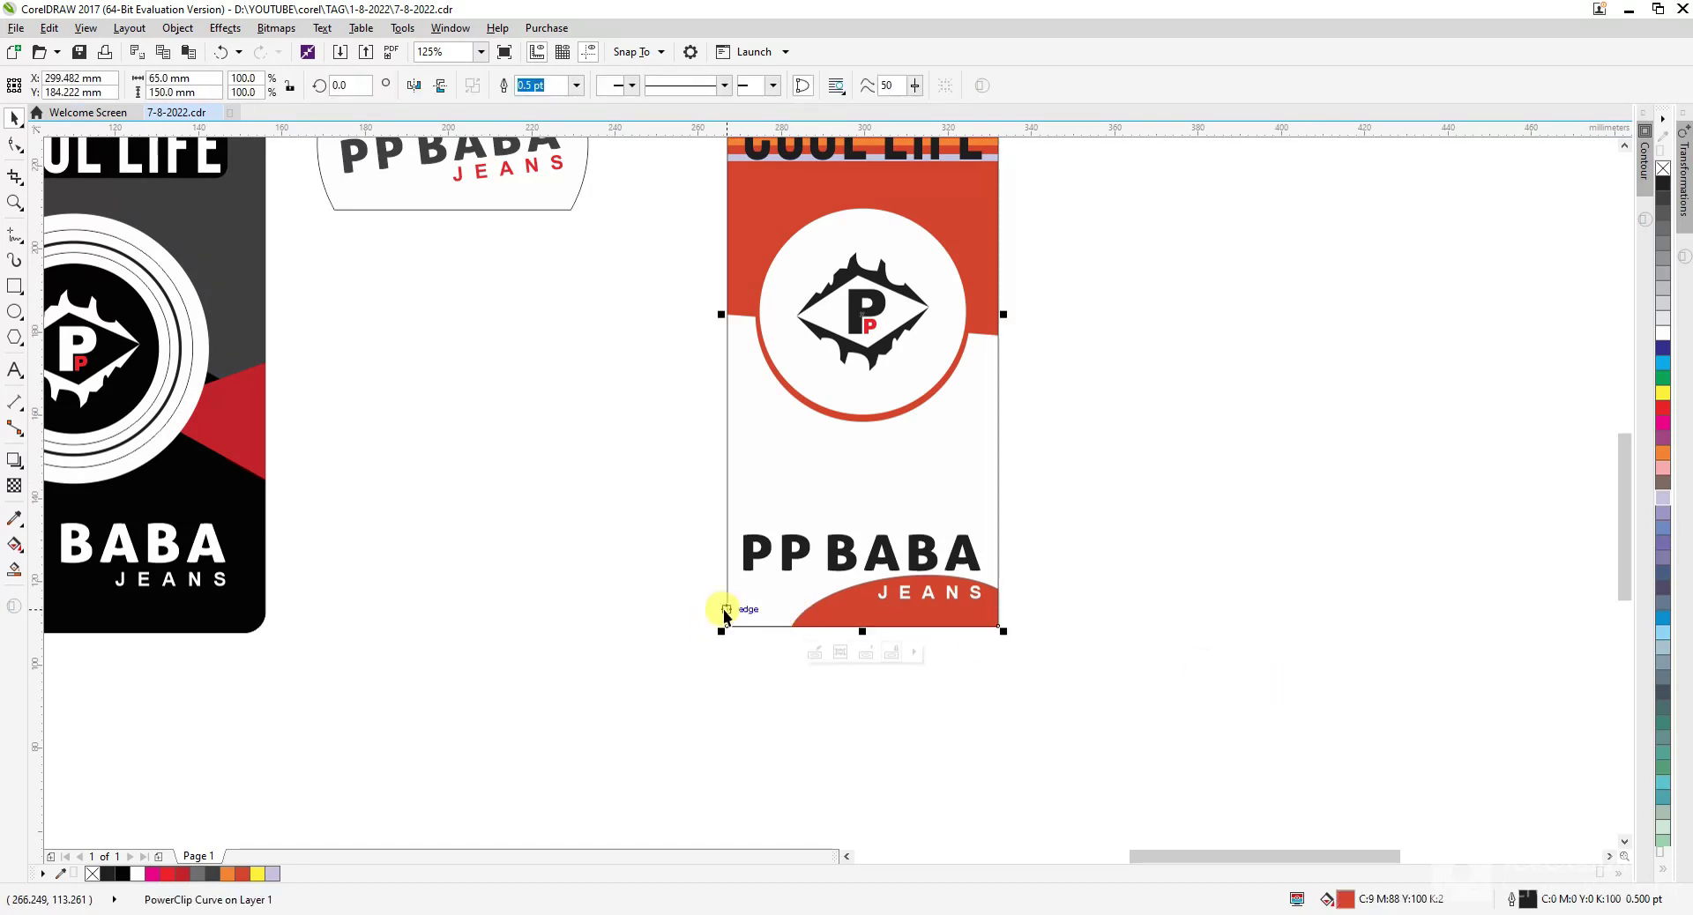
pyautogui.press('F10')
pyautogui.moveTo(698, 602); pyautogui.dragTo(1366, 693)
pyautogui.press('Up')
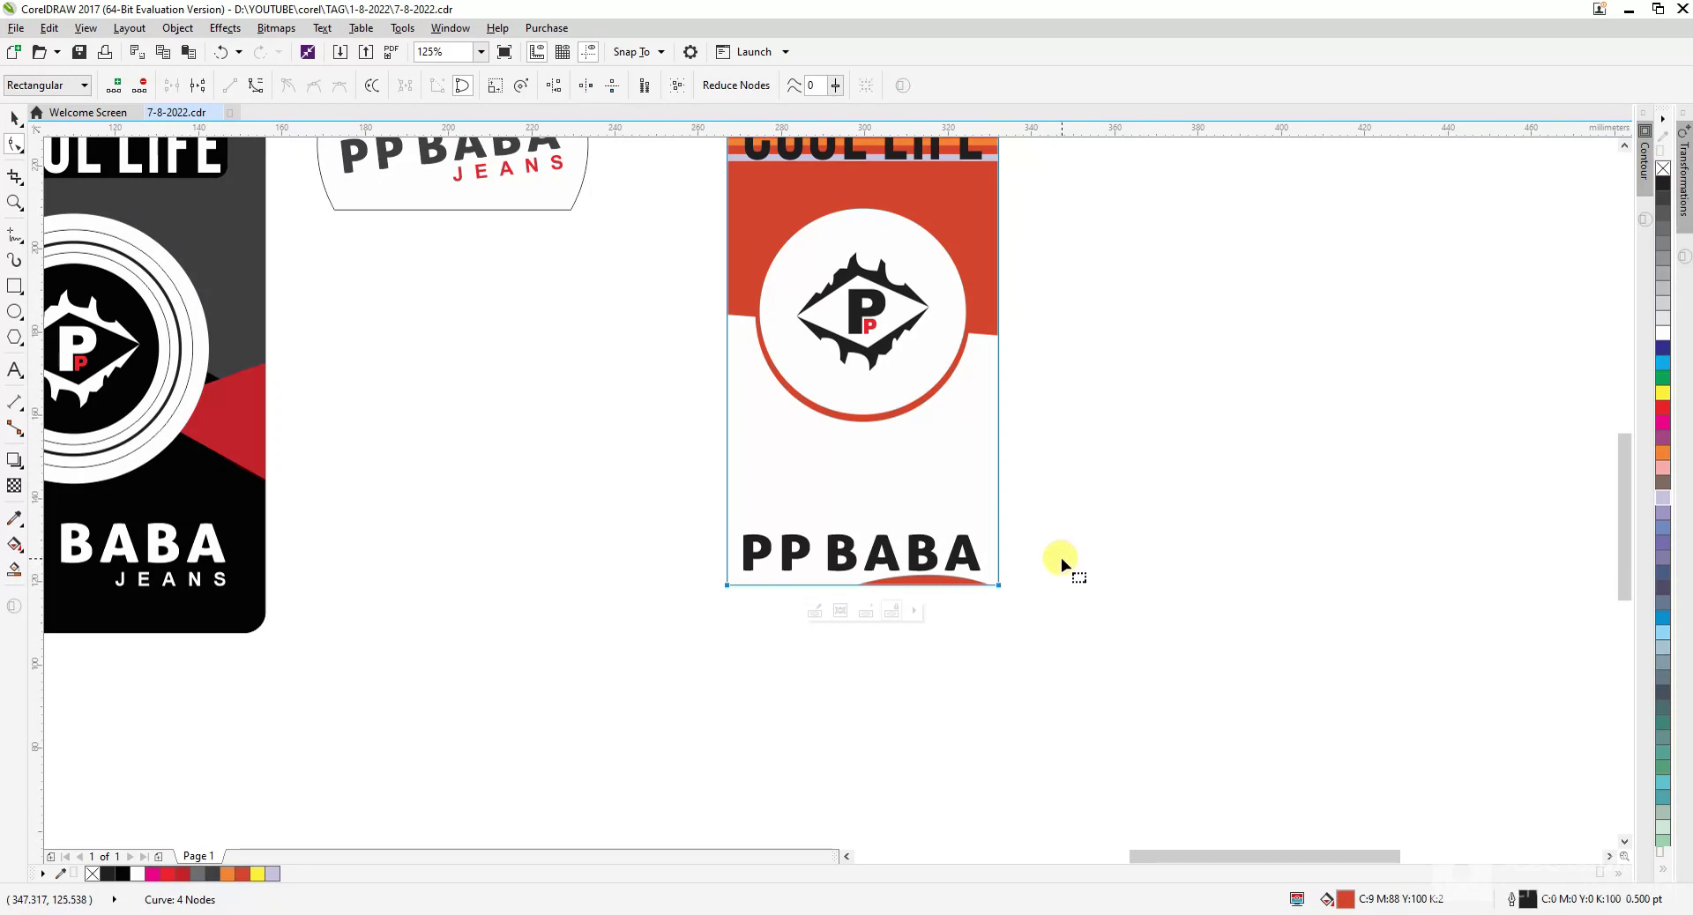
pyautogui.press('Up')
pyautogui.press('Up')
pyautogui.press('Up')
pyautogui.press('Up')
pyautogui.press('space')
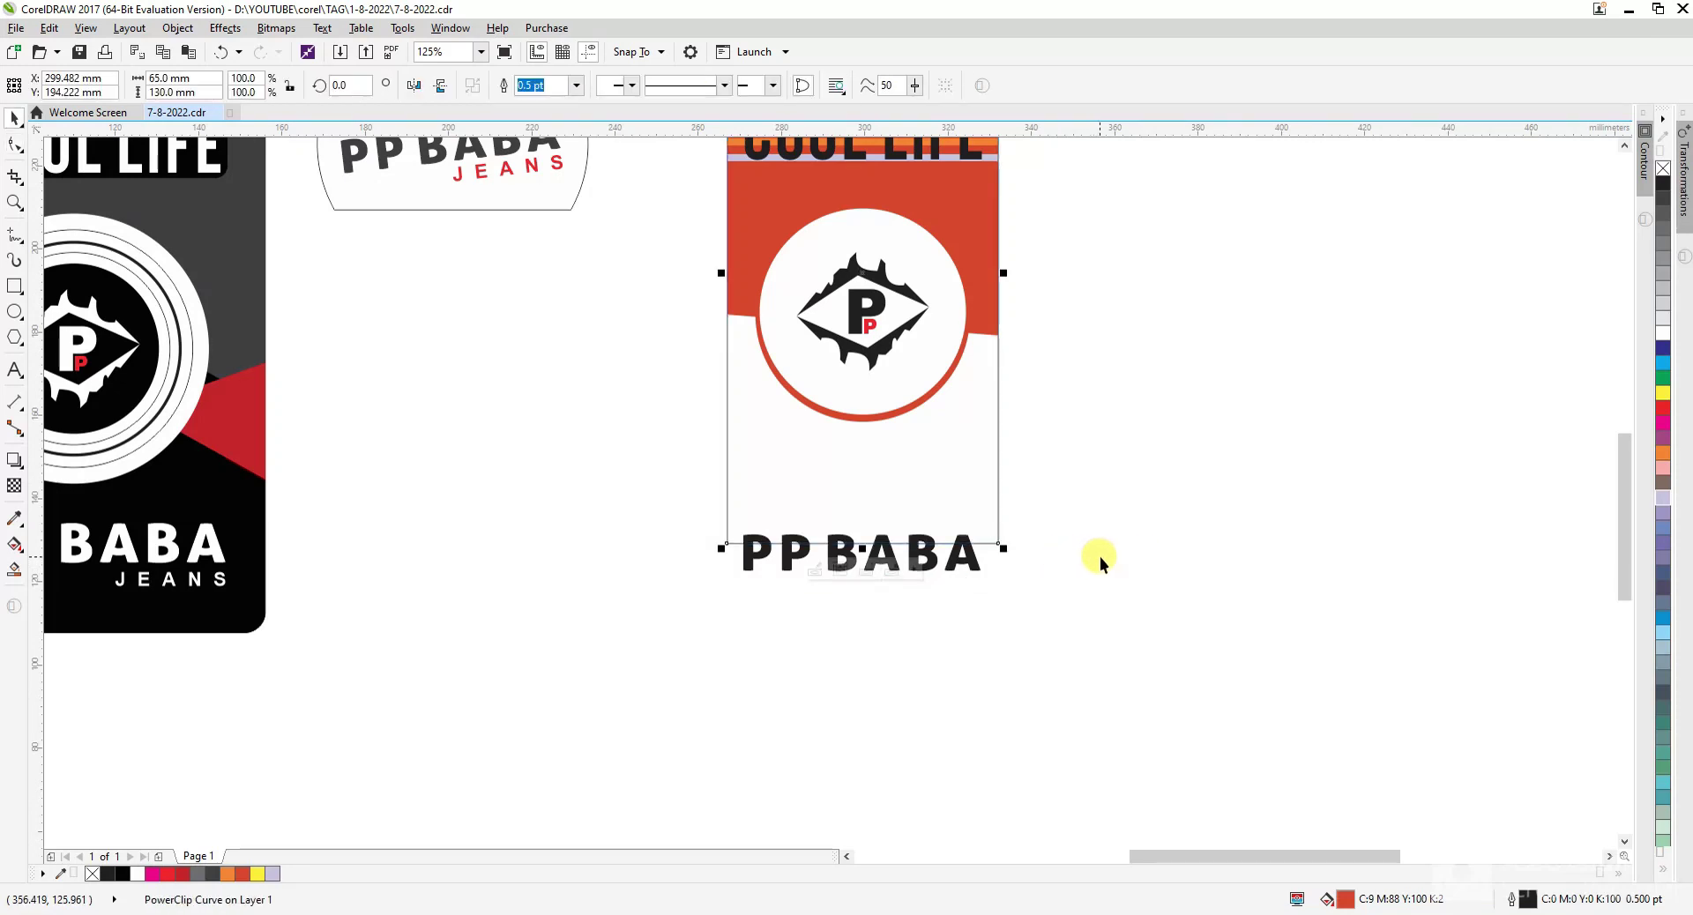
# - Move the PP BABA JEANS text up inside the shortened tag's lower edge
pyautogui.moveTo(614, 474); pyautogui.dragTo(1186, 683)
pyautogui.moveTo(889, 557); pyautogui.dragTo(882, 483)
pyautogui.click(1041, 533)
# - Move the clipped red ellipse up behind the JEANS text and finish editing the PowerClip
pyautogui.doubleClick(890, 522)
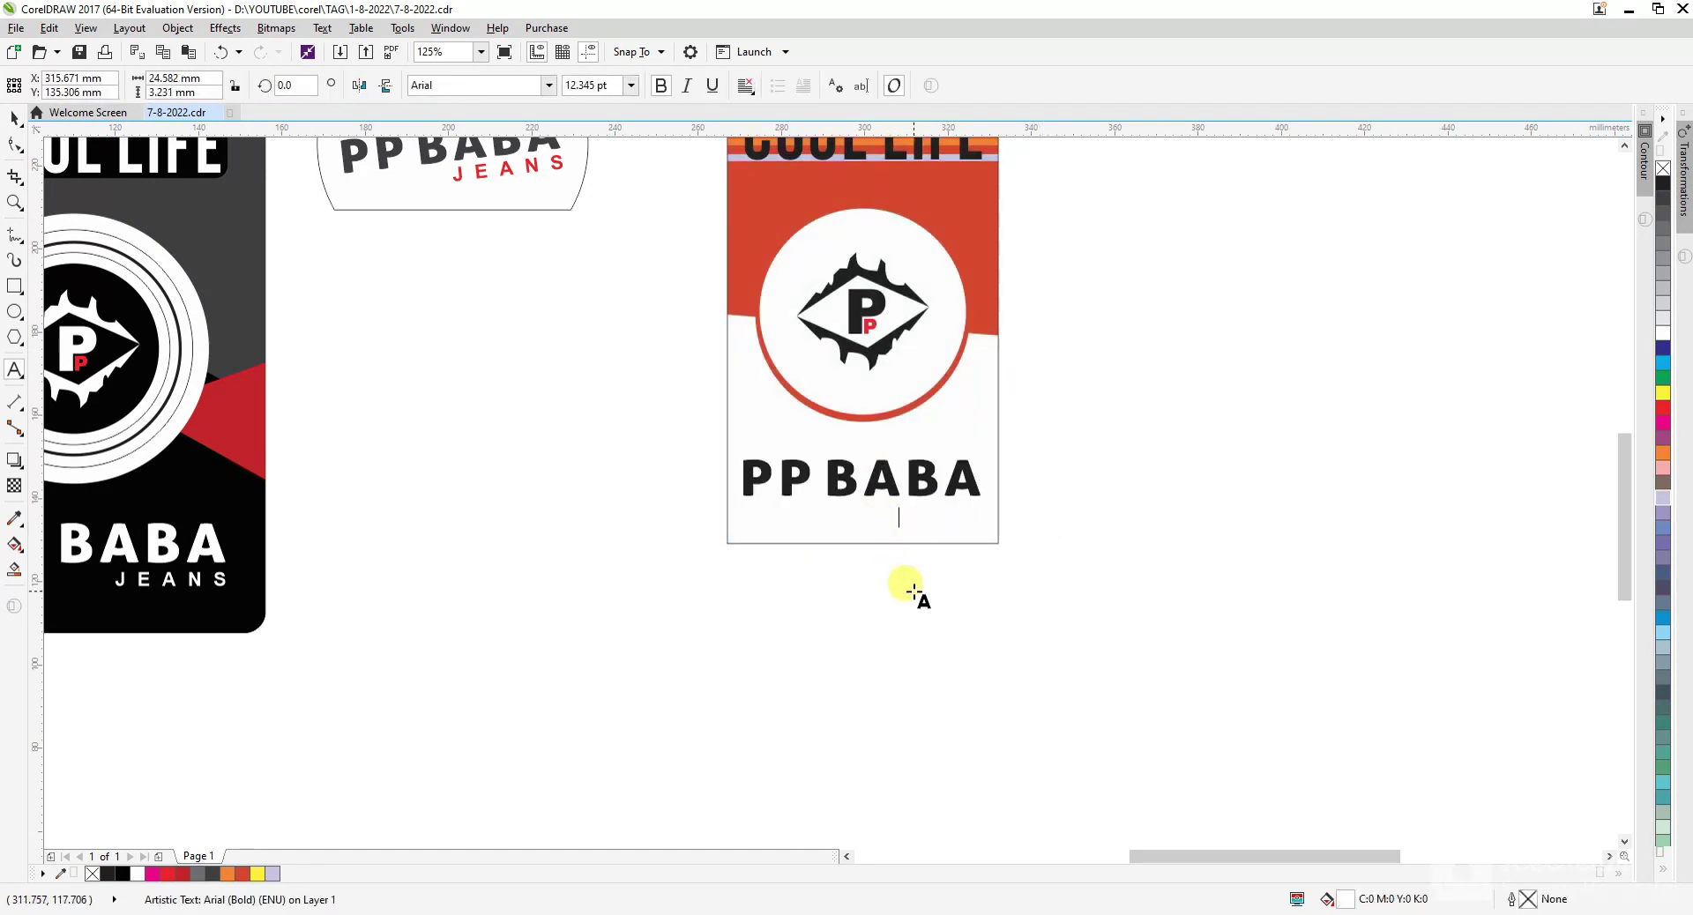
pyautogui.hotkey('ctrl', 'space')
pyautogui.click(870, 580)
pyautogui.doubleClick(818, 529)
pyautogui.moveTo(916, 621); pyautogui.dragTo(915, 548)
pyautogui.keyDown('ctrl'); pyautogui.click(1145, 509); pyautogui.keyUp('ctrl')
pyautogui.click(1146, 510)
pyautogui.scroll(1, 952, 492)
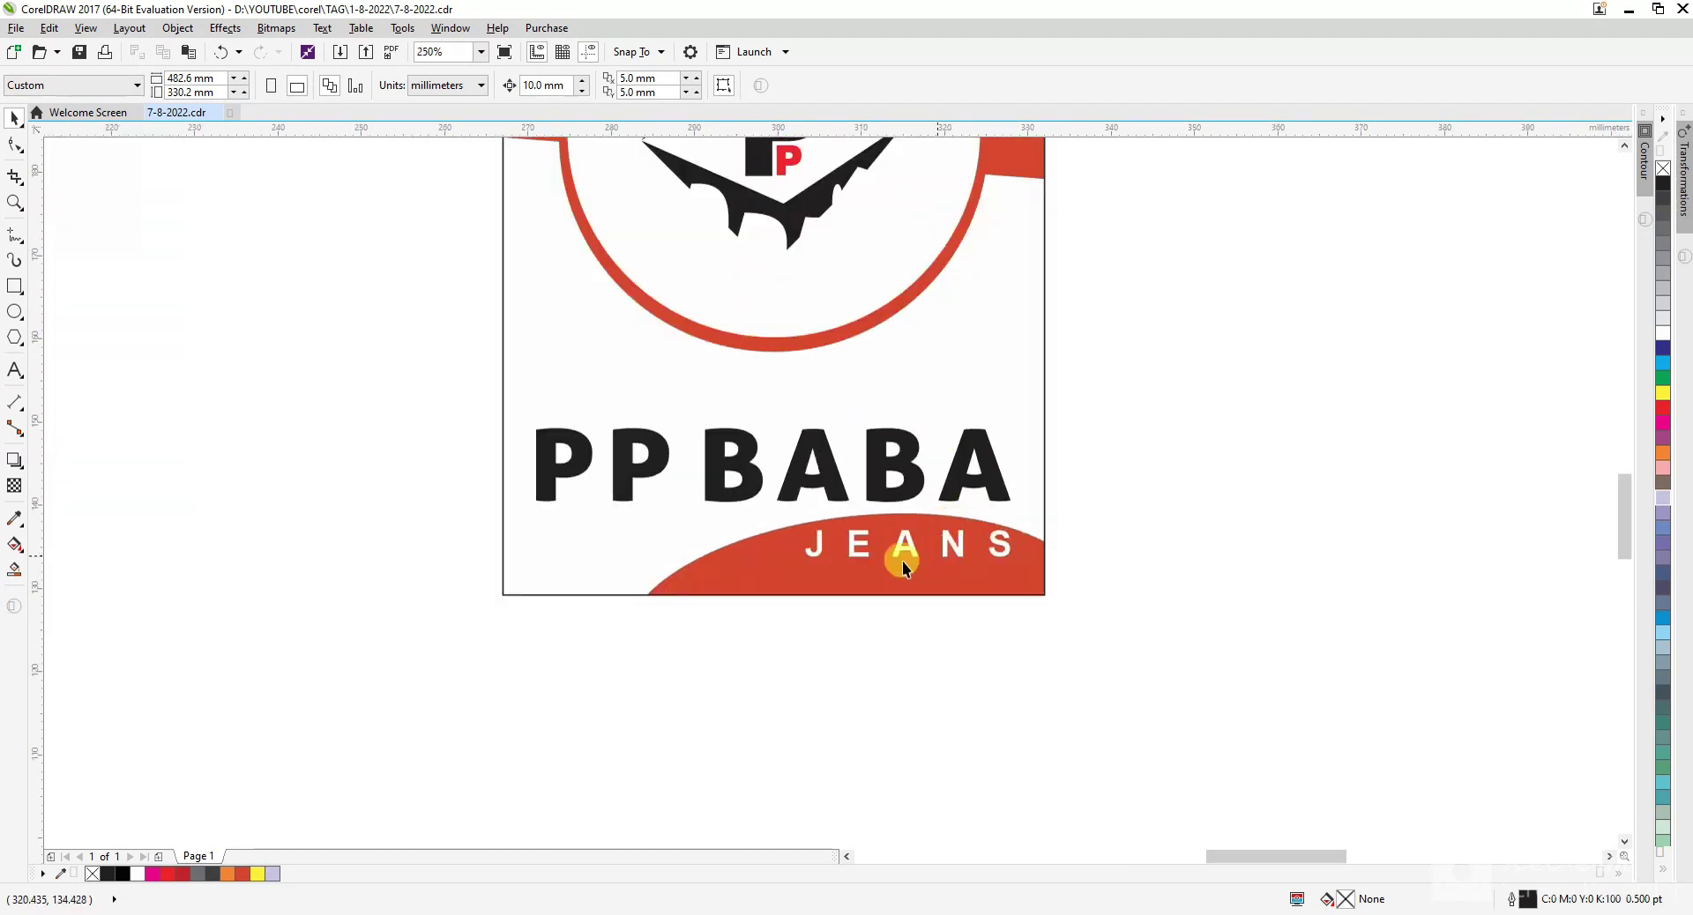
# - Shift the clipped red ellipse up and to the right, toward the tag's lower-right corner
pyautogui.doubleClick(779, 545)
pyautogui.moveTo(781, 561); pyautogui.dragTo(868, 521)
pyautogui.keyDown('ctrl'); pyautogui.click(1178, 479); pyautogui.keyUp('ctrl')
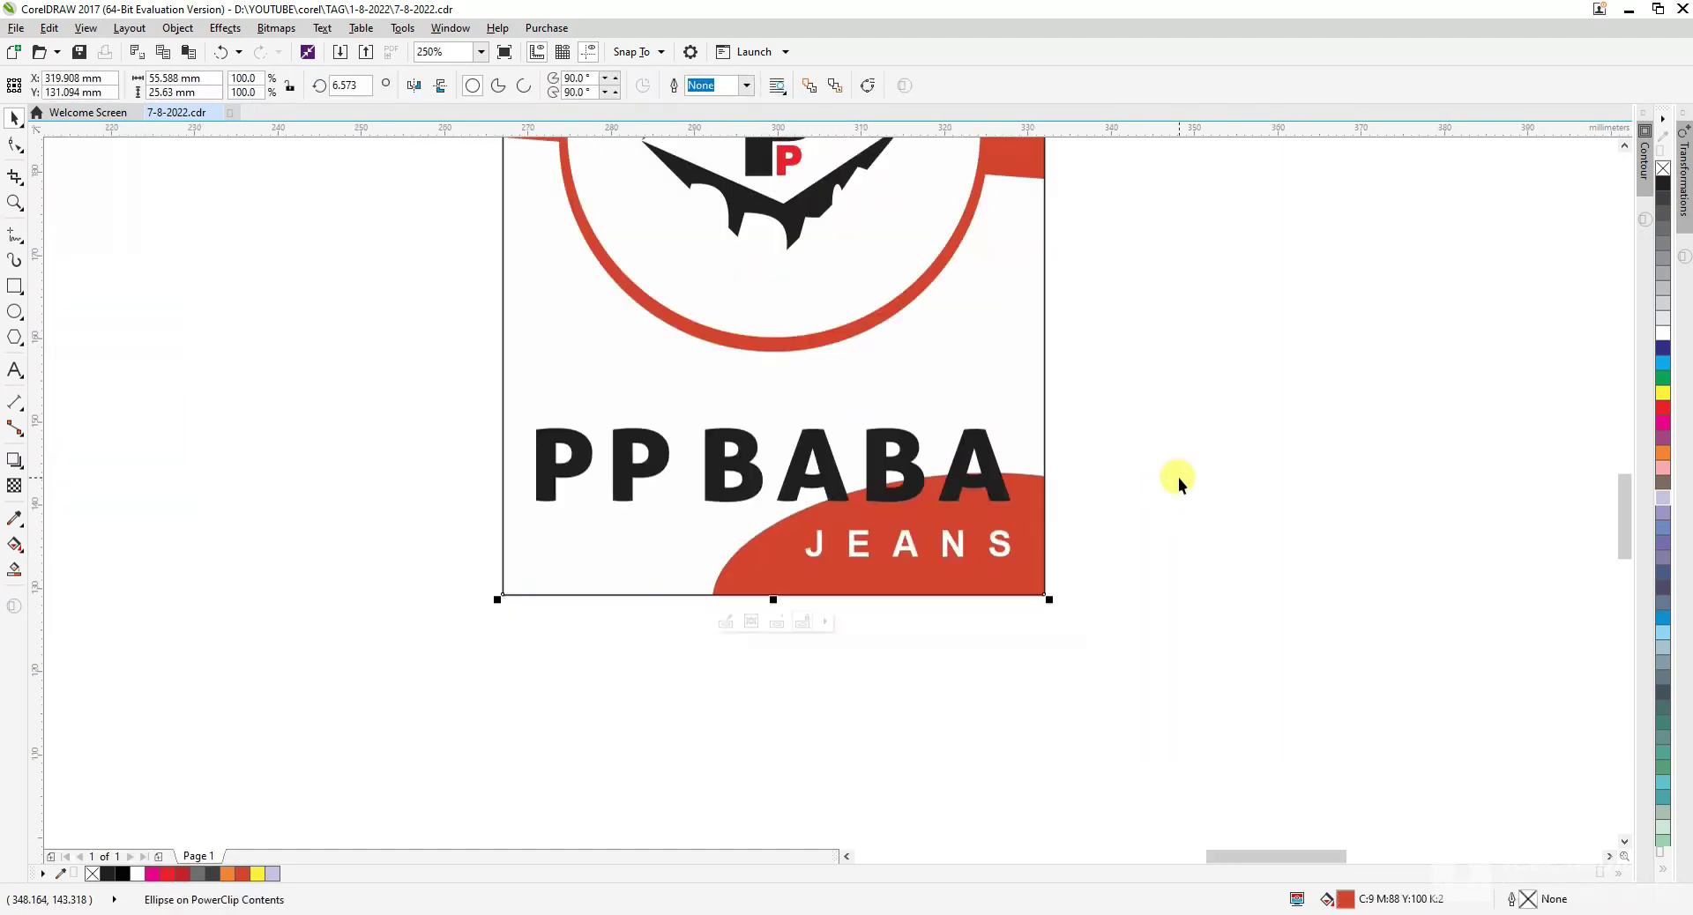
pyautogui.click(1192, 474)
# - Rotate the clipped red ellipse to about 359° and lower it so its top sits just below PP BABA
pyautogui.doubleClick(1008, 496)
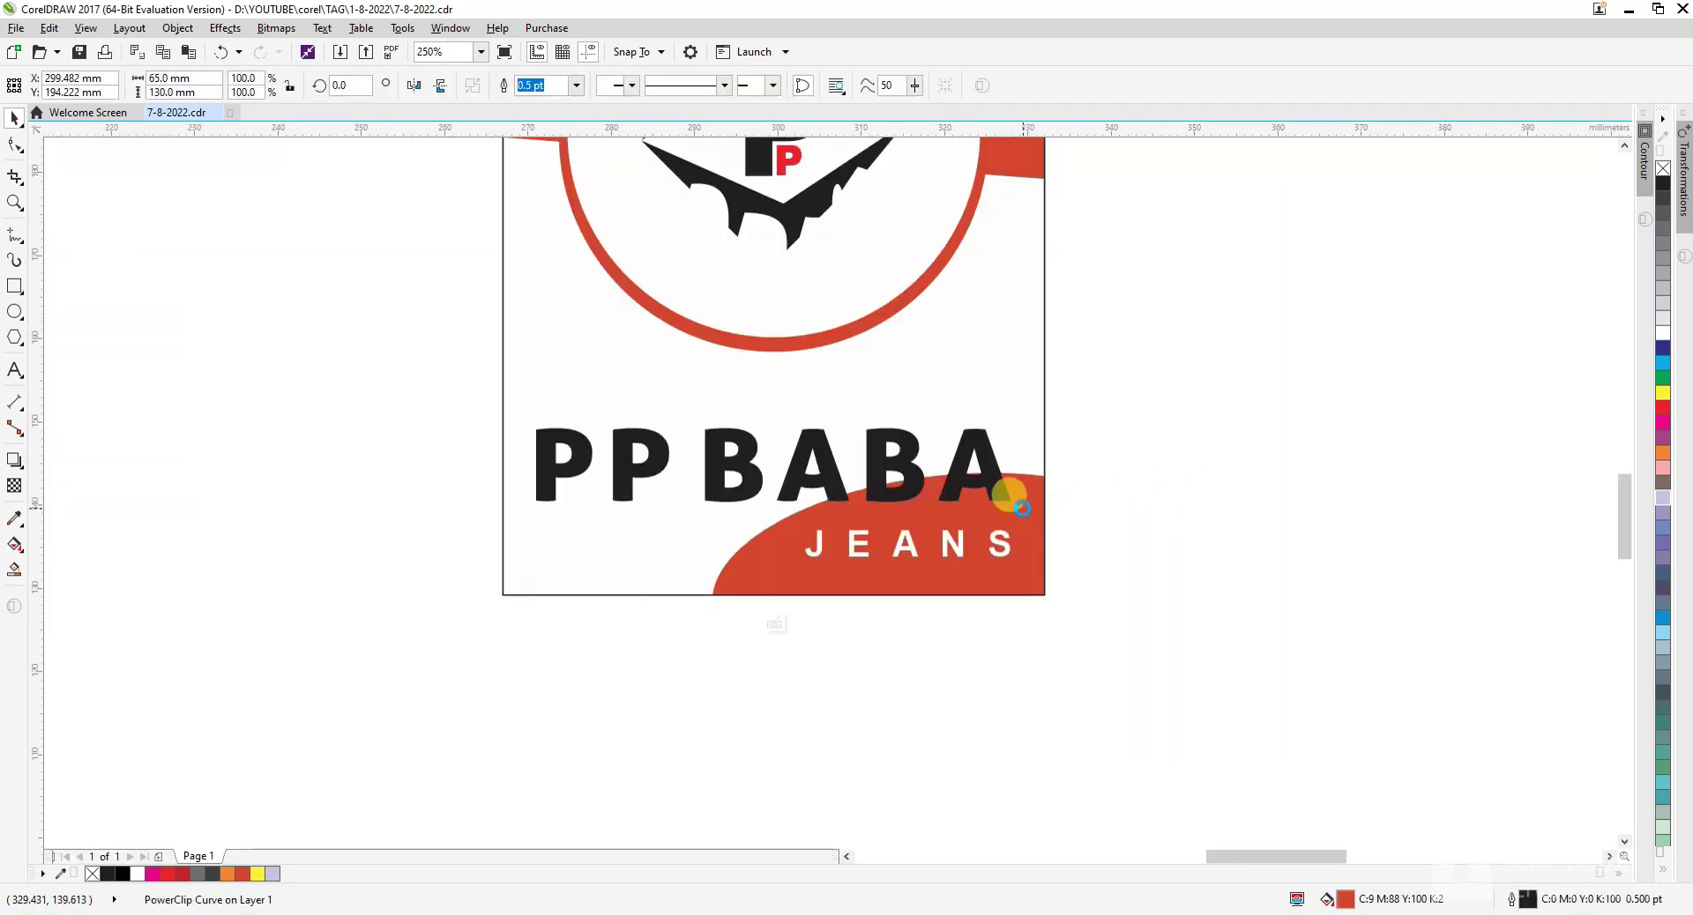
pyautogui.click(1087, 504)
pyautogui.click(1093, 504)
pyautogui.moveTo(1180, 465); pyautogui.dragTo(1302, 530)
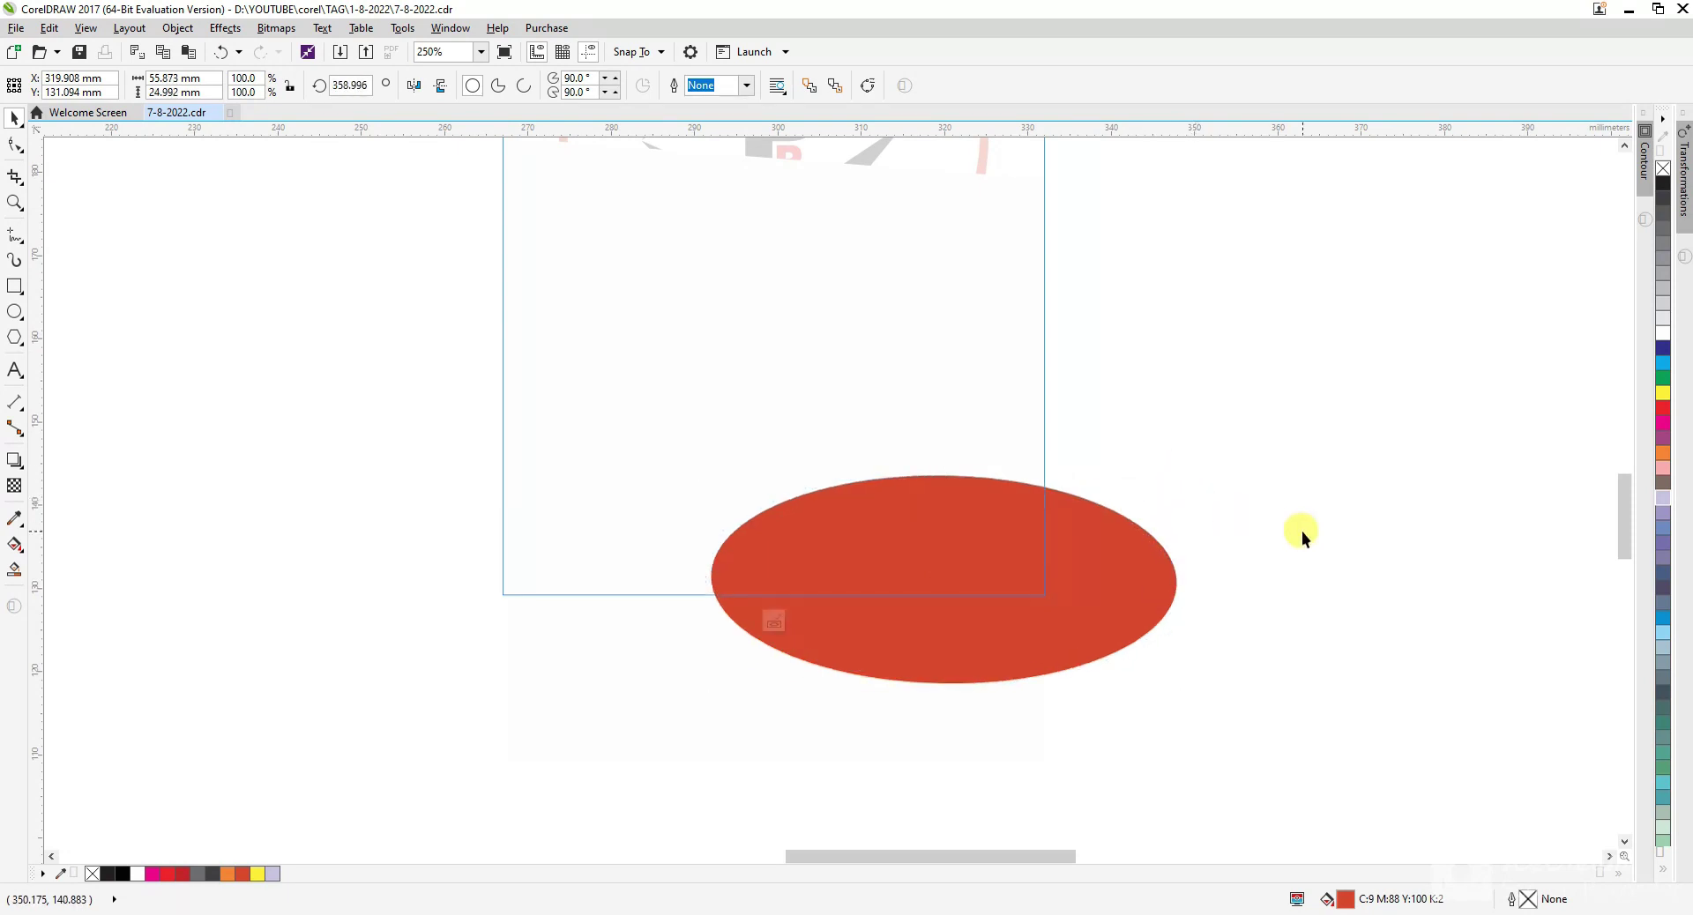
pyautogui.moveTo(926, 529); pyautogui.dragTo(933, 555)
pyautogui.keyDown('ctrl'); pyautogui.click(1128, 493); pyautogui.keyUp('ctrl')
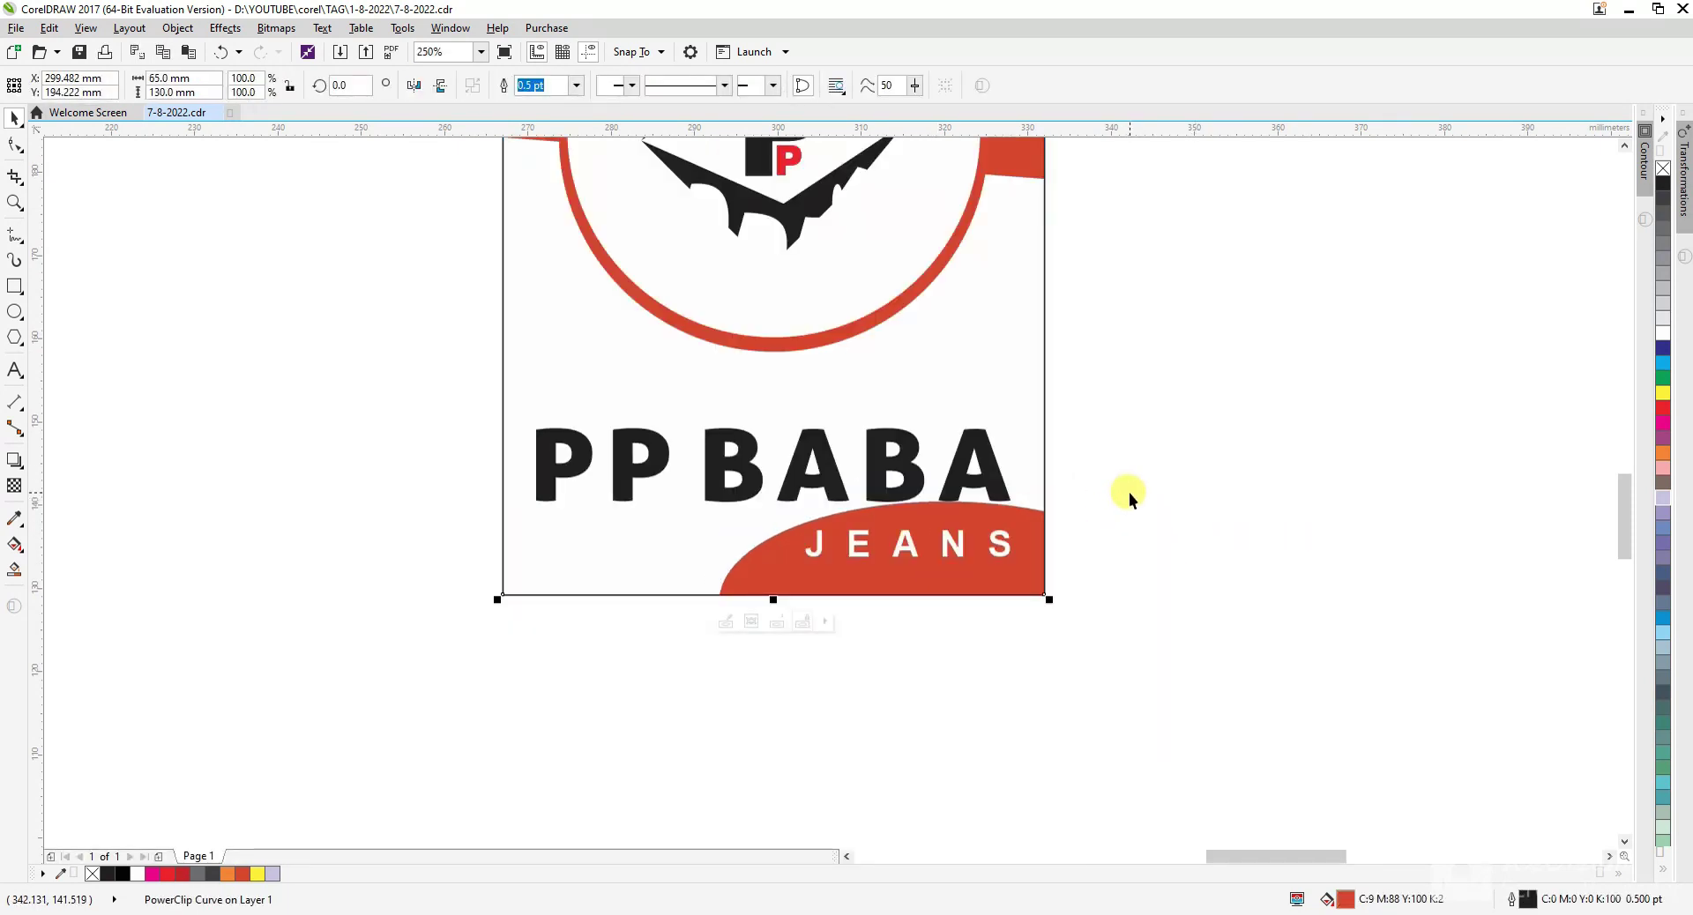
# - Shift the ellipse left in wireframe view, convert it to curves and pull its left node inward to reshape the corner accent
pyautogui.hotkey('shift', 'F9')
pyautogui.click(1129, 492)
pyautogui.keyDown('ctrl'); pyautogui.click(1034, 536); pyautogui.keyUp('ctrl')
pyautogui.moveTo(959, 537); pyautogui.dragTo(858, 529)
pyautogui.scroll(3, 917, 522)
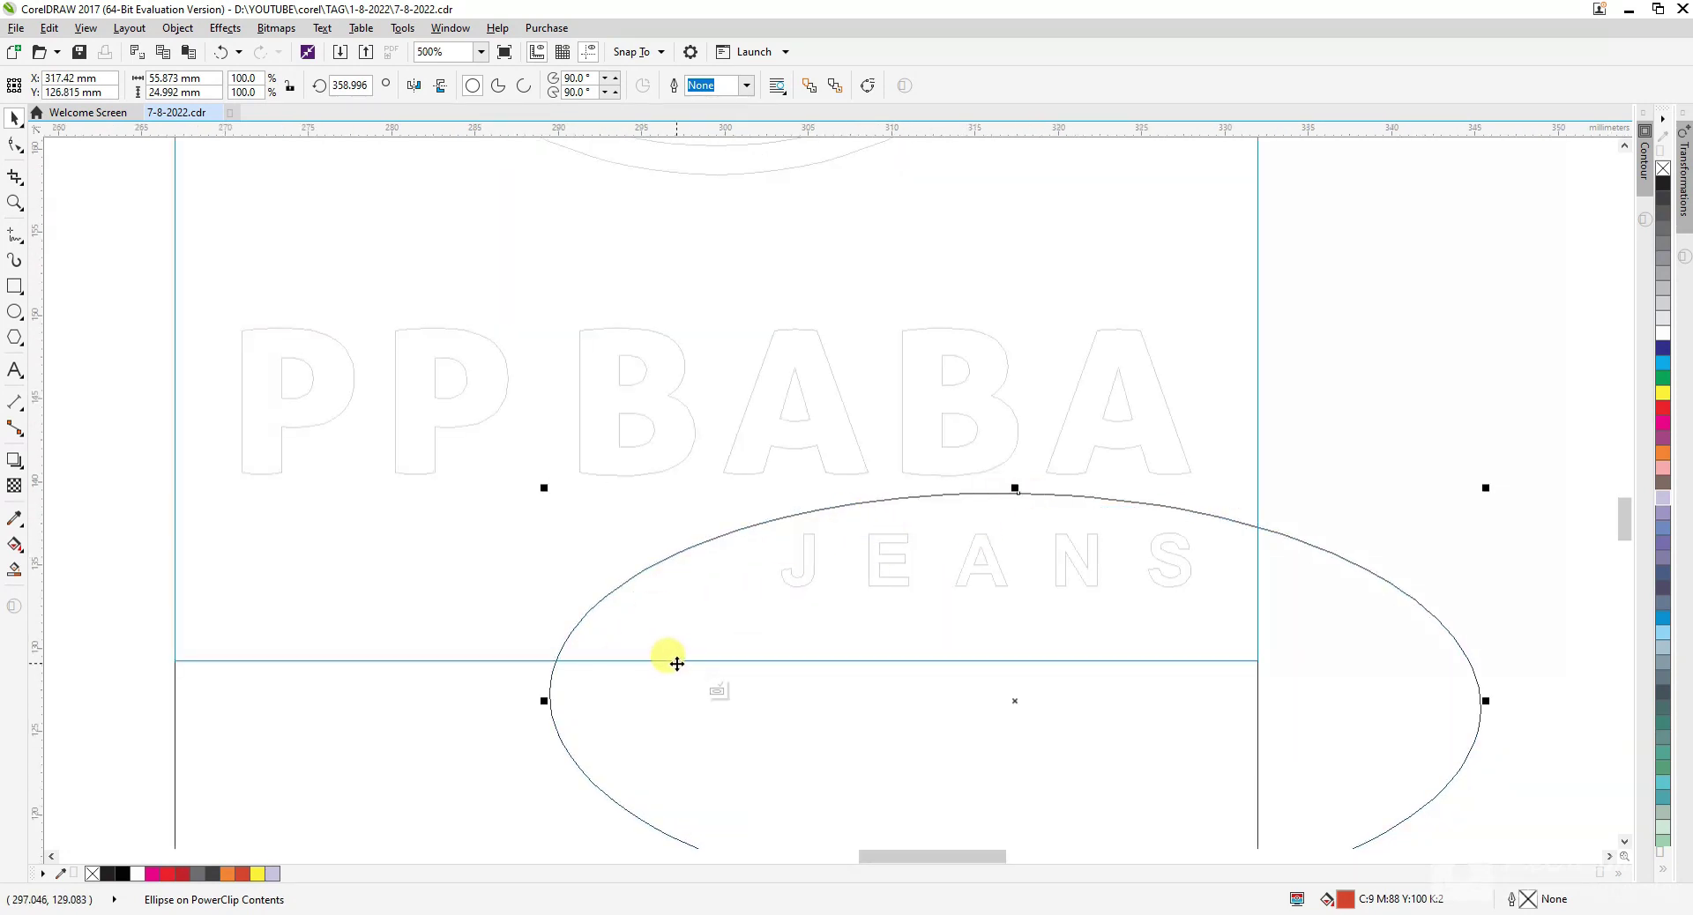
pyautogui.hotkey('ctrl', 'q')
pyautogui.press('F10')
pyautogui.moveTo(543, 691); pyautogui.dragTo(685, 678)
pyautogui.press('space')
pyautogui.keyDown('ctrl'); pyautogui.click(1465, 390); pyautogui.keyUp('ctrl')
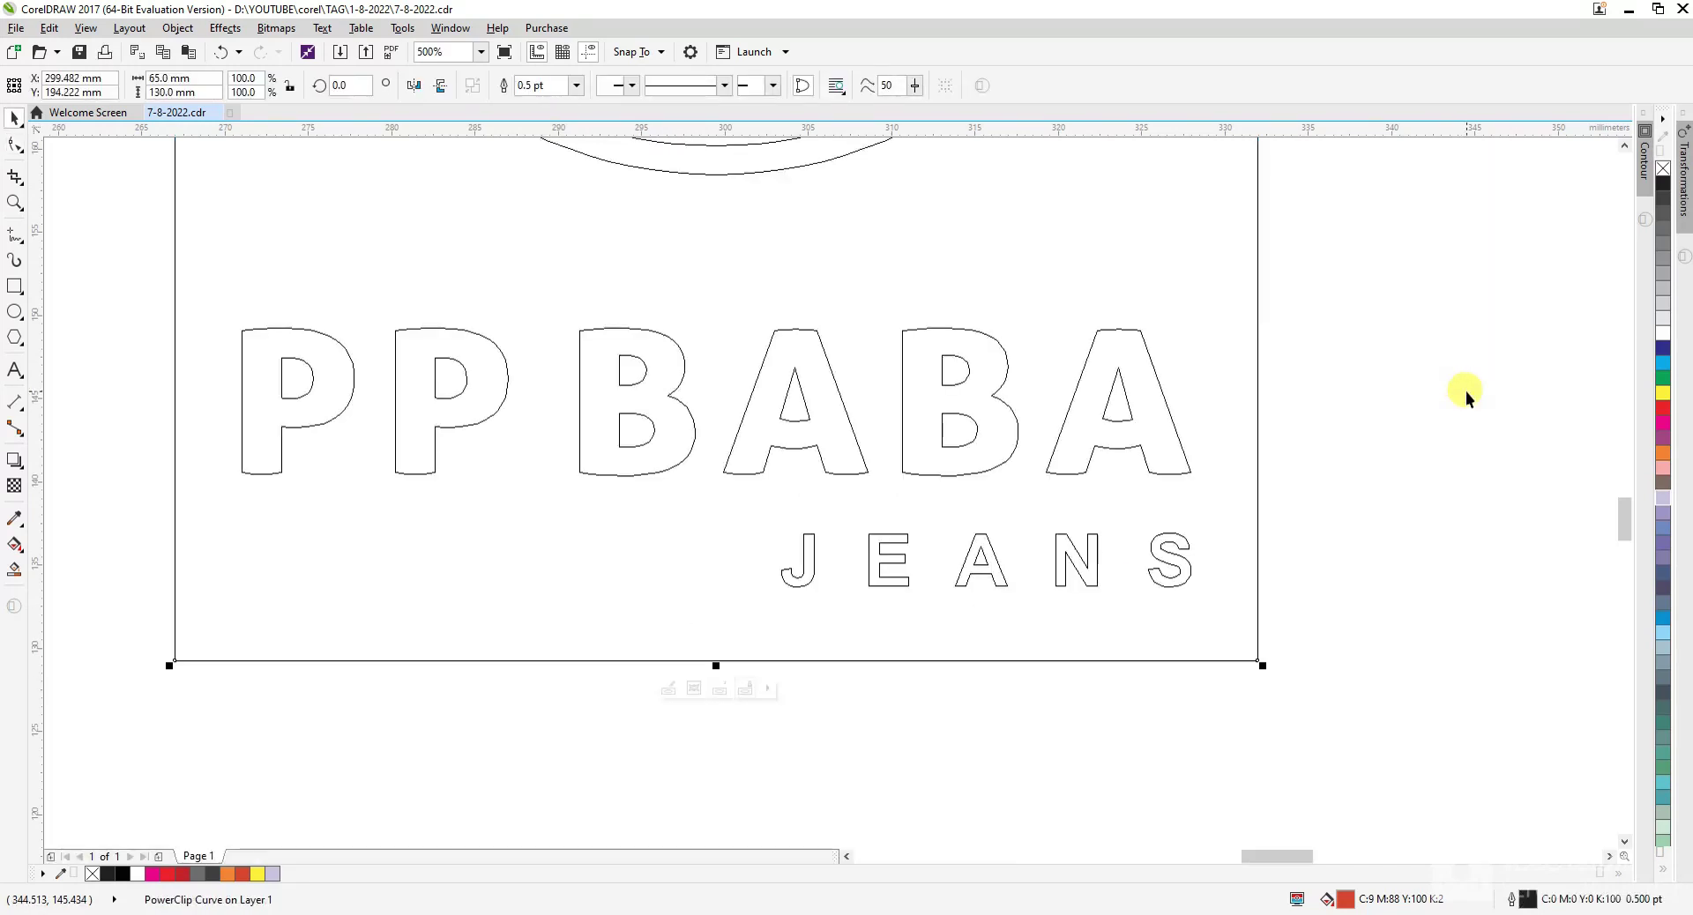
pyautogui.hotkey('shift', 'F9')
pyautogui.scroll(-1, 1137, 461)
pyautogui.scroll(-2, 1262, 543)
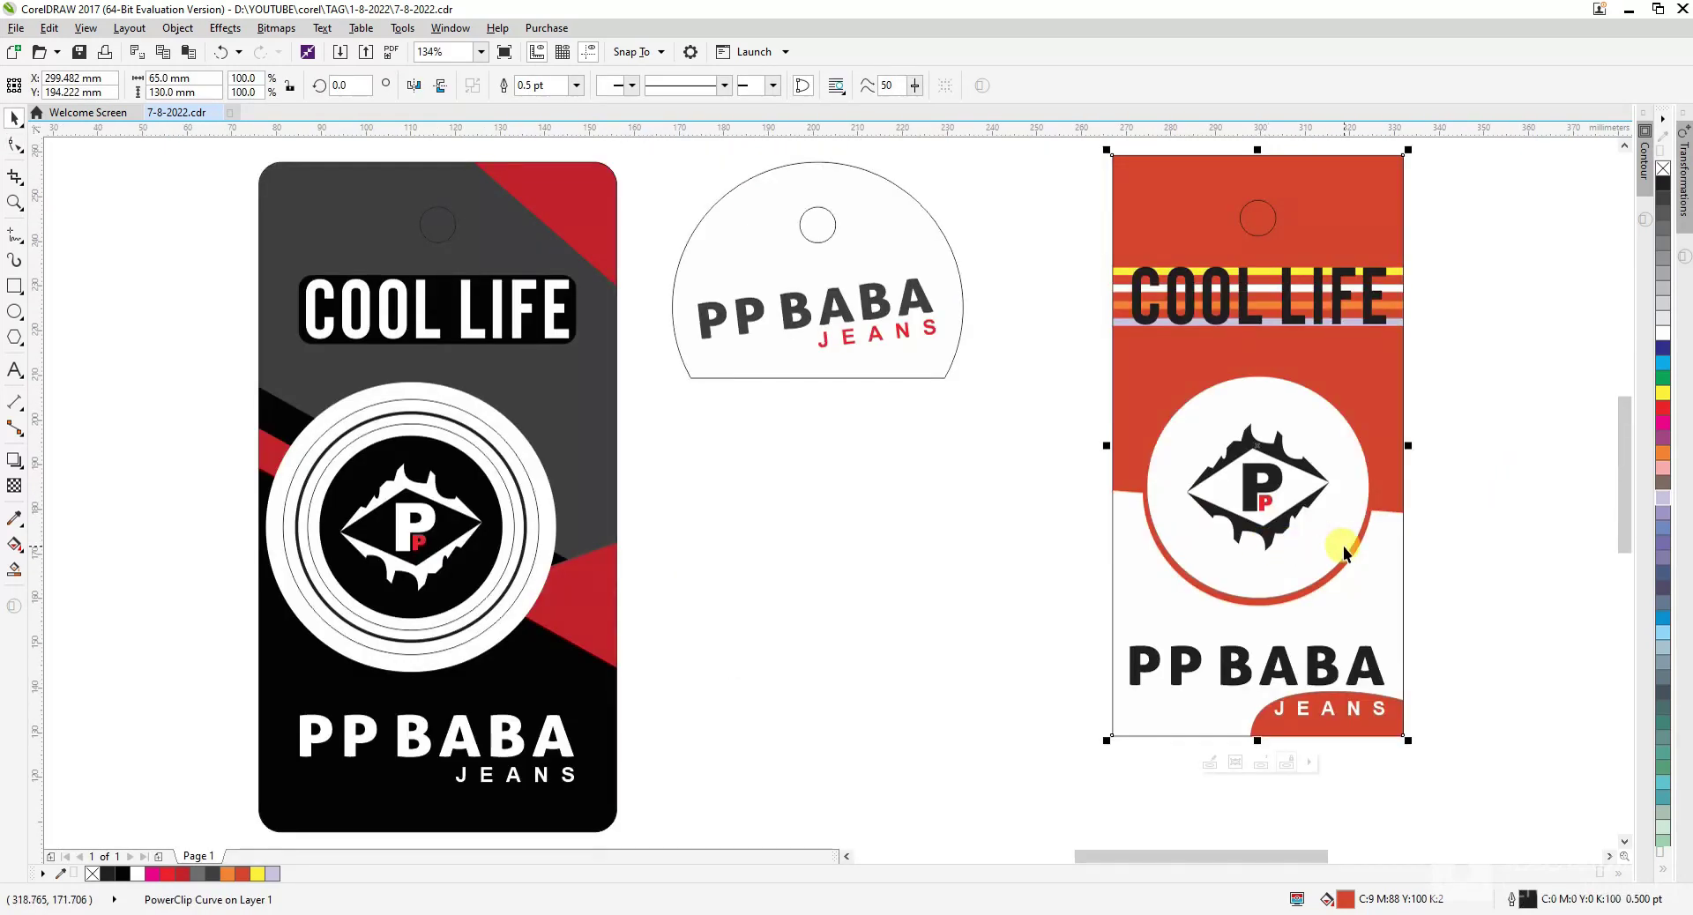
pyautogui.scroll(-1, 945, 575)
pyautogui.moveTo(891, 332); pyautogui.dragTo(1171, 676)
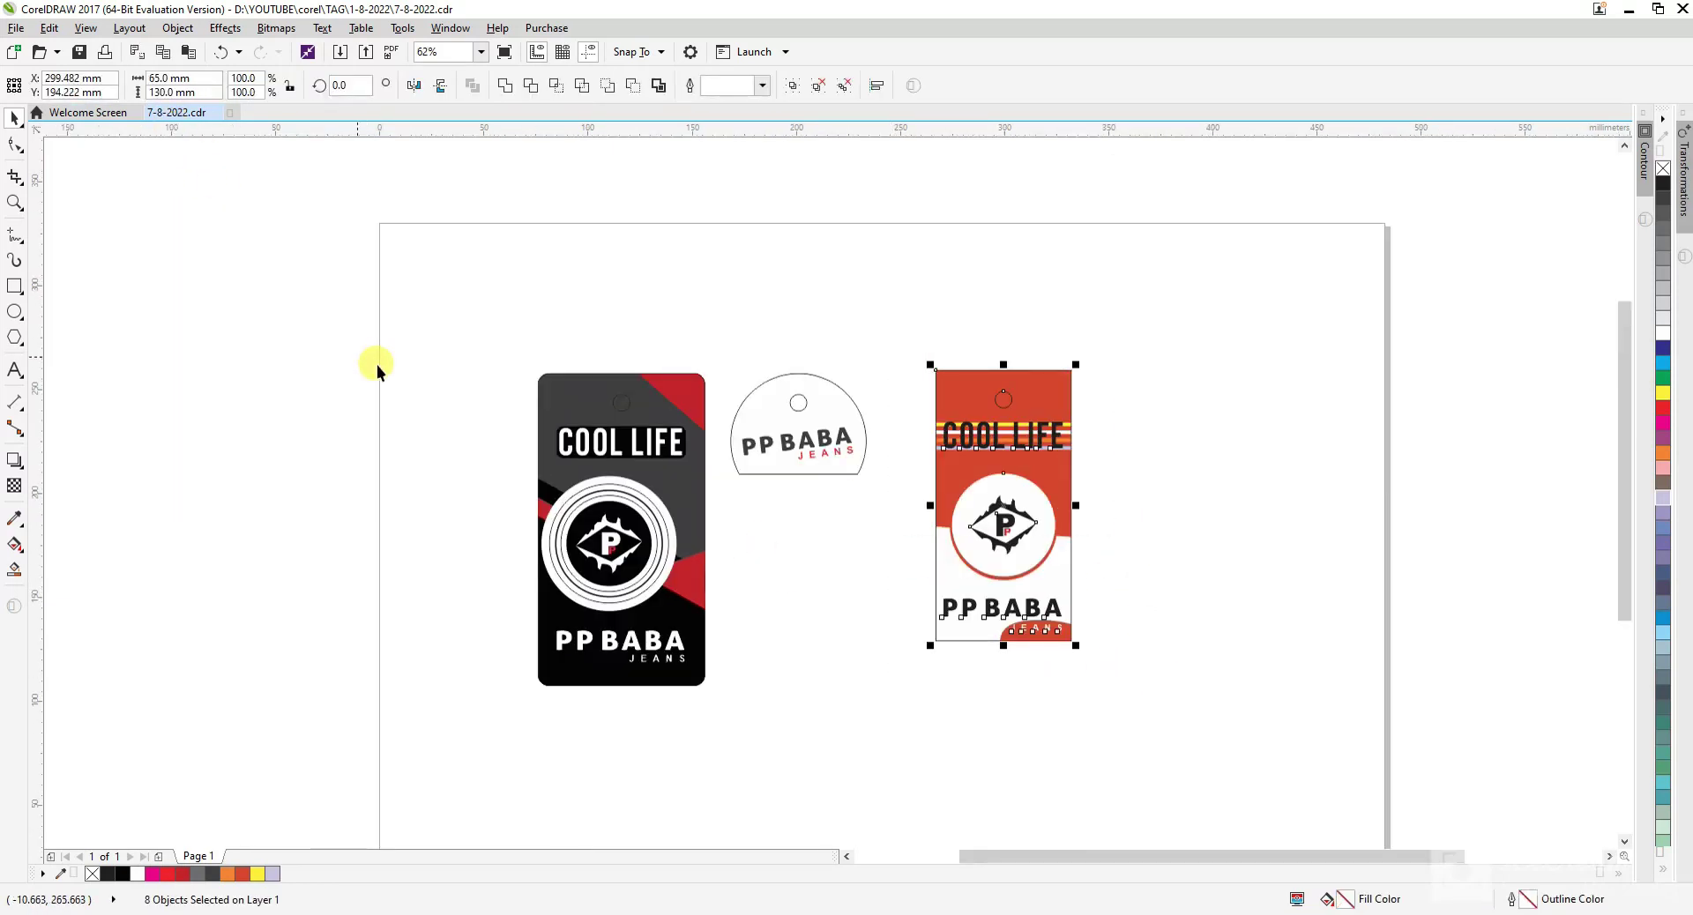
pyautogui.click(923, 341)
pyautogui.moveTo(1180, 654); pyautogui.dragTo(1180, 654)
pyautogui.click(760, 545)
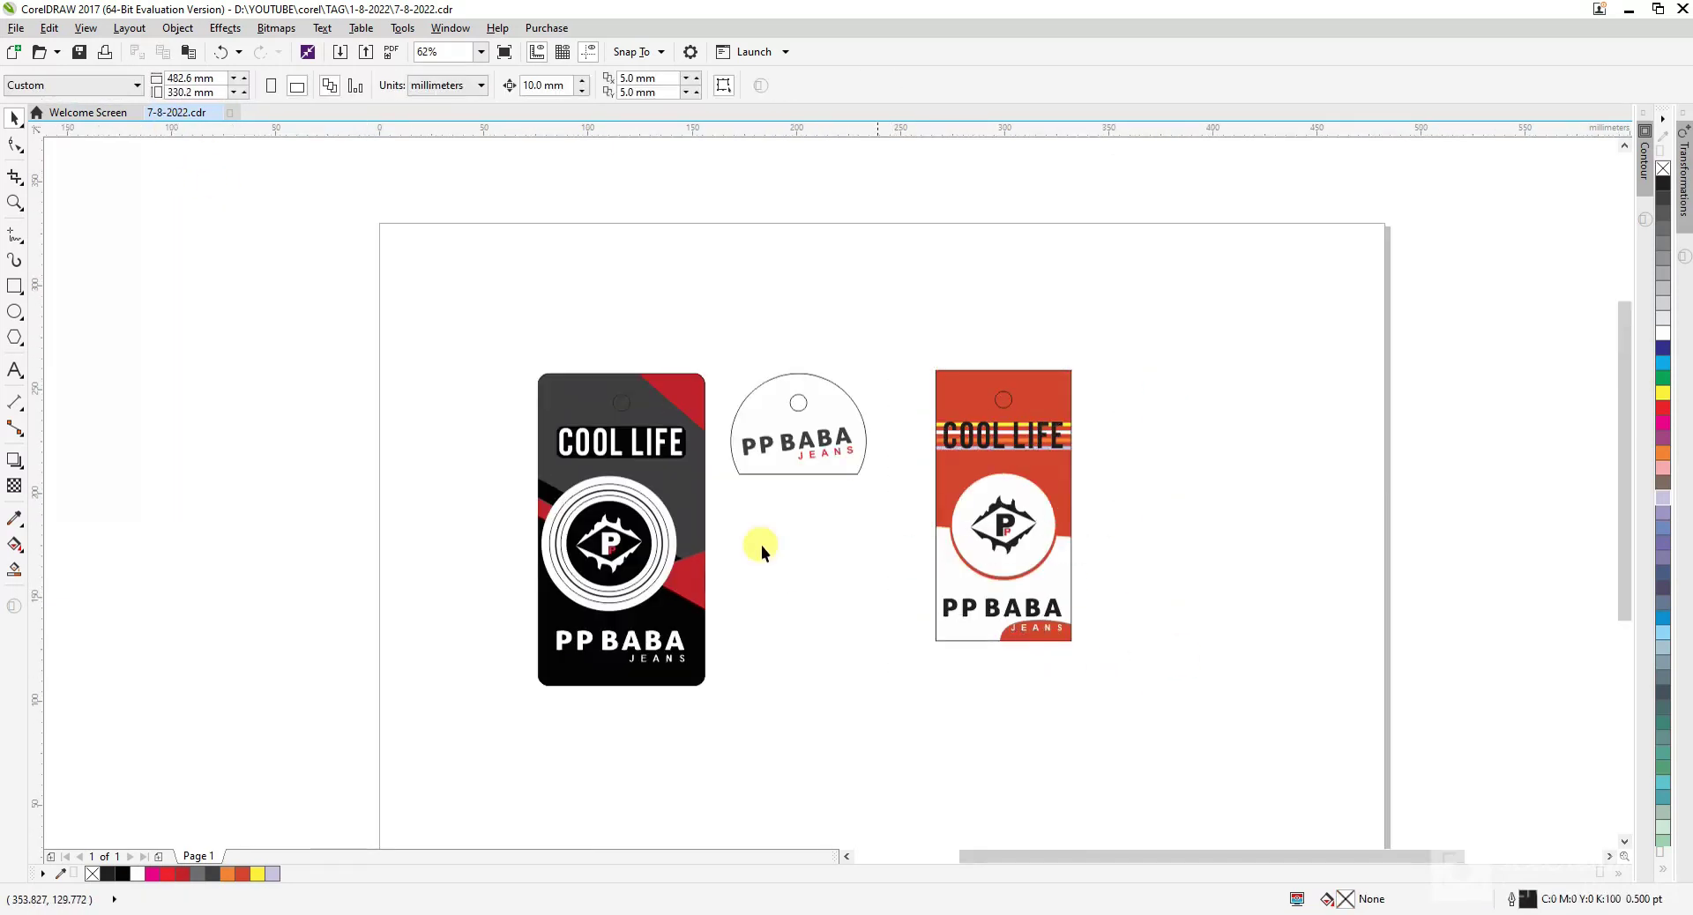
# - Draw a tall rectangle about 33 by 85 mm to the right of the red tag and narrow it to about 20.5 mm
pyautogui.click(15, 285)
pyautogui.scroll(2, 1220, 412)
pyautogui.moveTo(990, 336); pyautogui.dragTo(1127, 688)
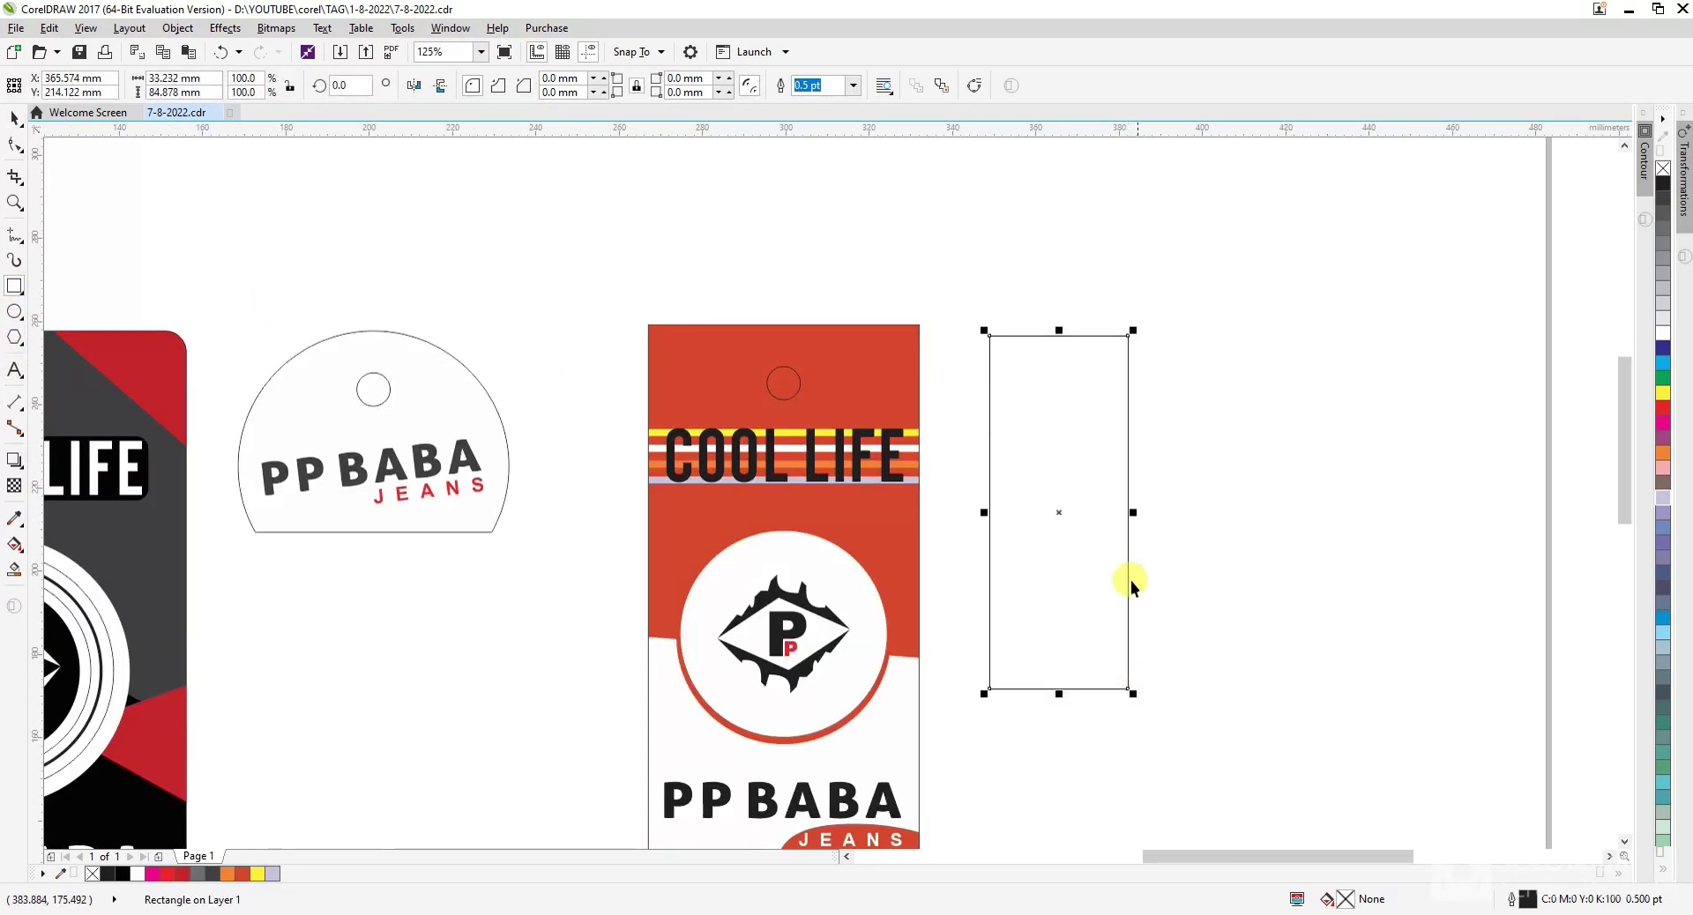
pyautogui.press('space')
pyautogui.moveTo(1134, 518); pyautogui.dragTo(1077, 512)
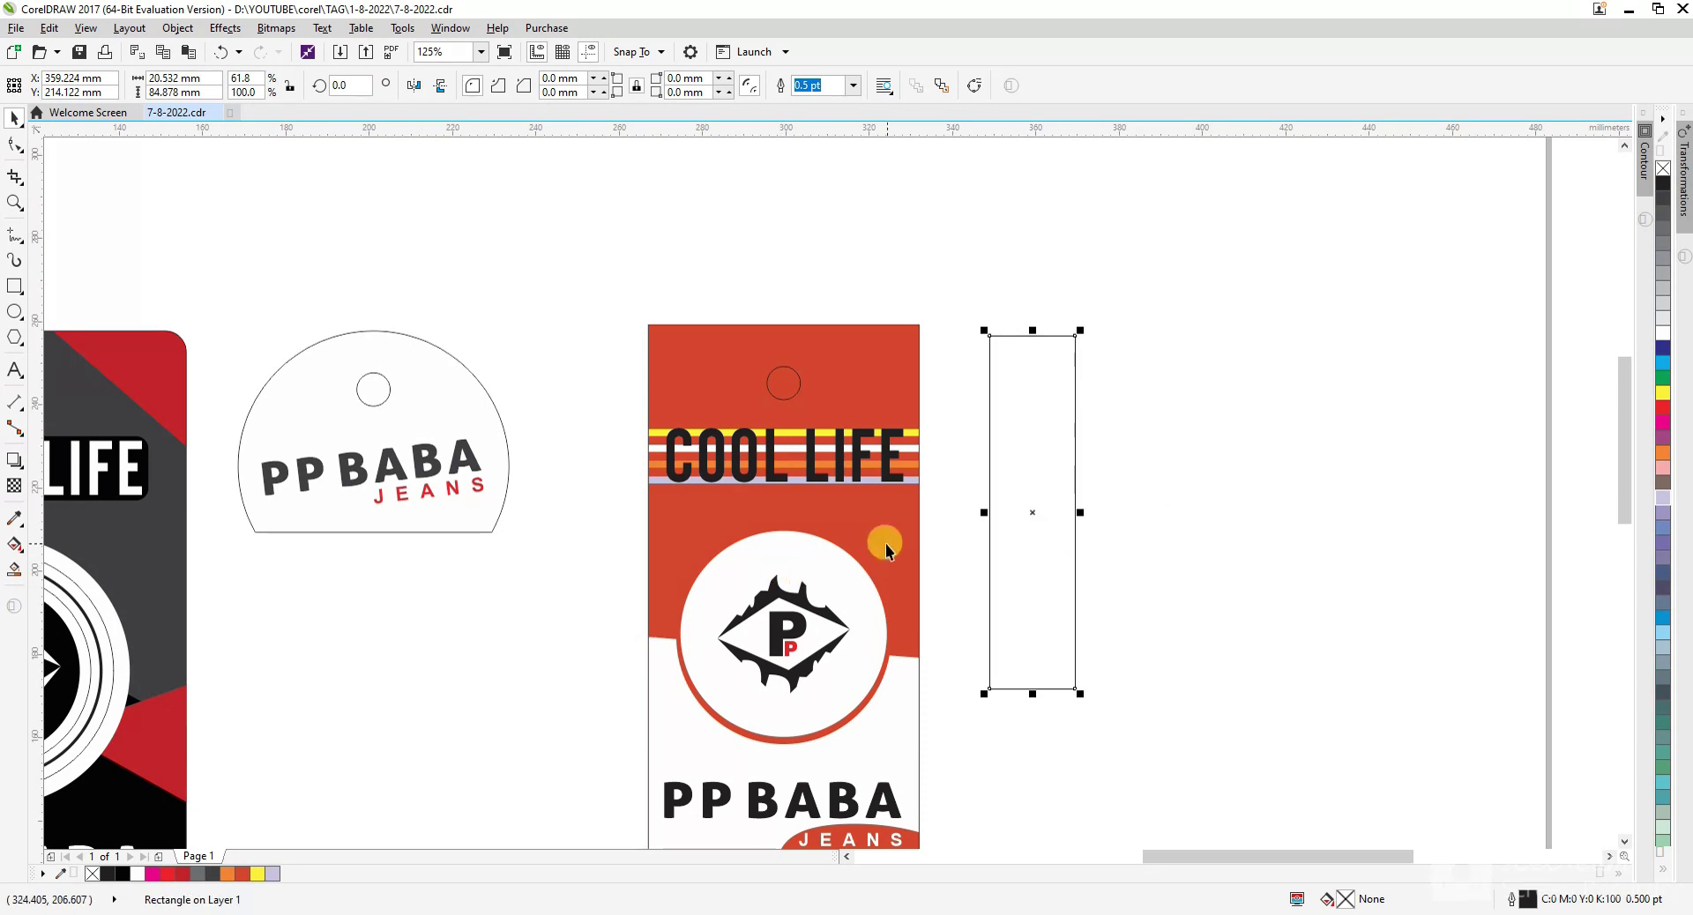
# - Align the new rectangle to the red tag's horizontal center and top edge
pyautogui.keyDown('shift'); pyautogui.click(862, 529); pyautogui.keyUp('shift')
pyautogui.press('c')
pyautogui.press('t')
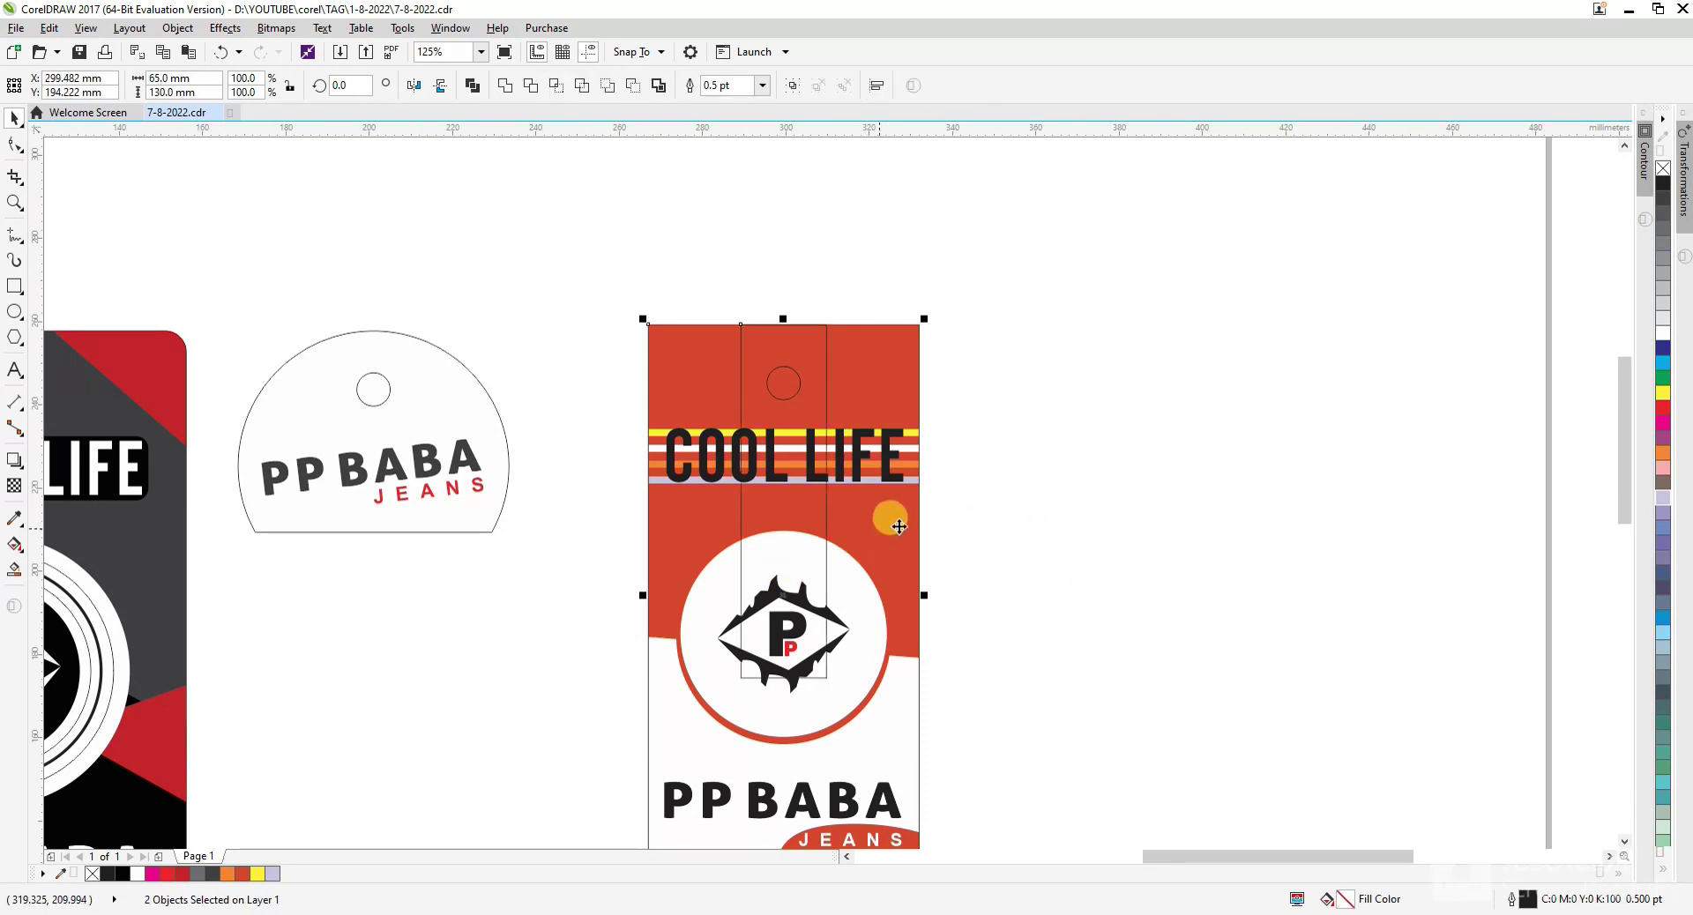
pyautogui.click(1048, 519)
# - Set the narrow rectangle's size to 23 by 100 mm and realign its top with the red tag
pyautogui.click(758, 325)
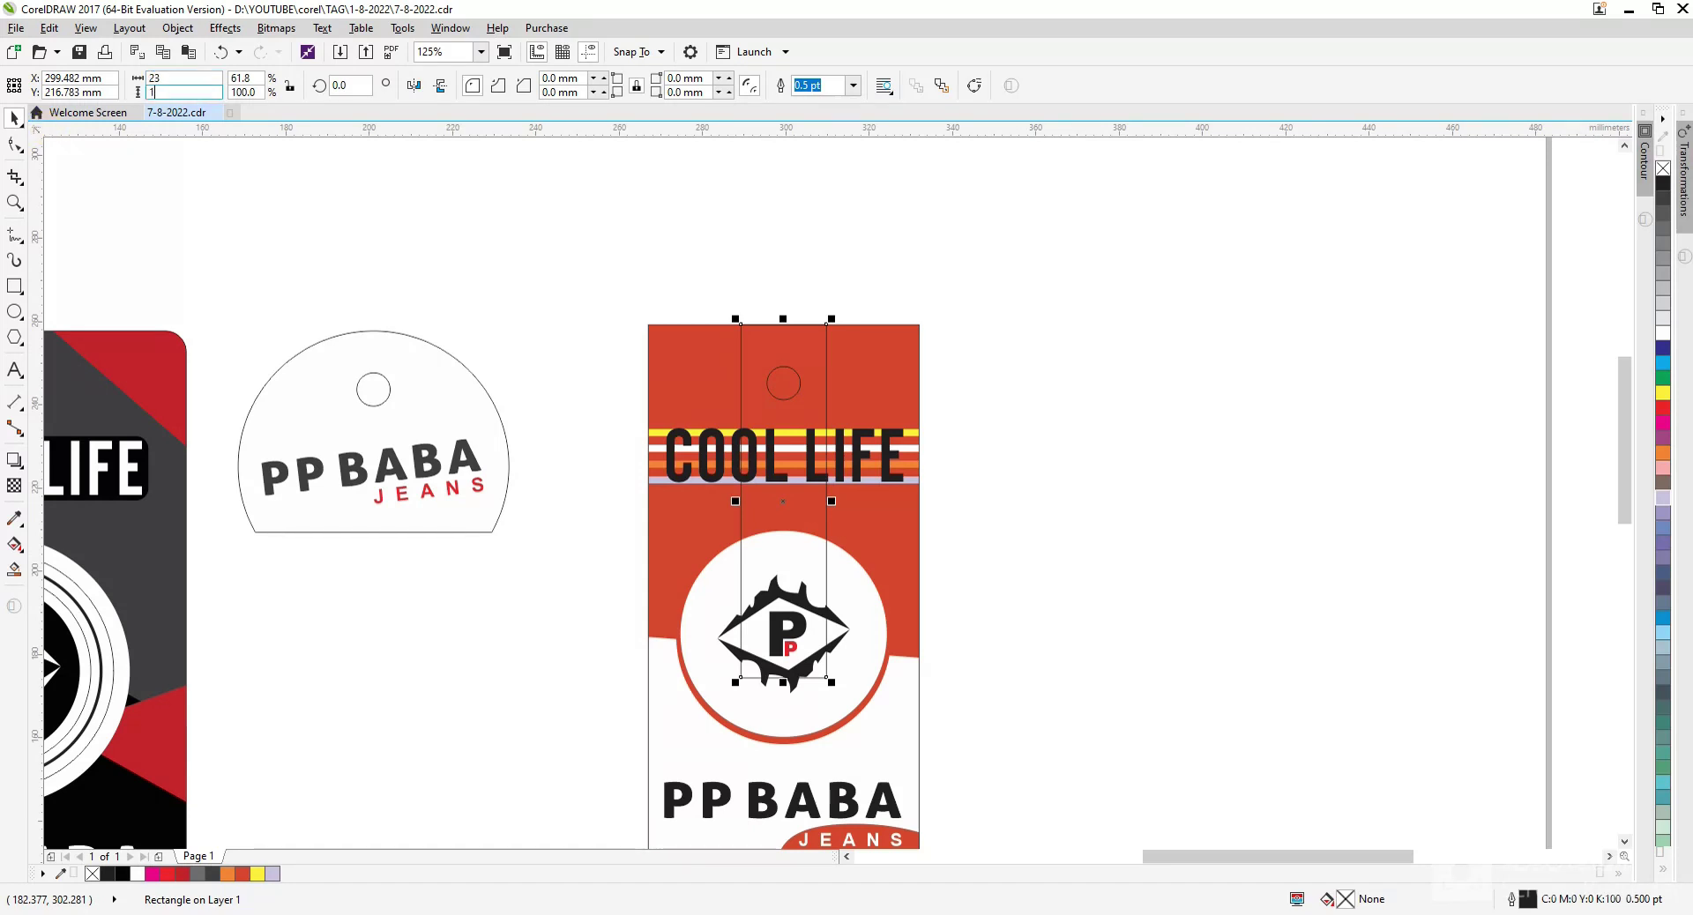
pyautogui.write('00')
pyautogui.press('Return')
pyautogui.keyDown('shift'); pyautogui.click(880, 351); pyautogui.keyUp('shift')
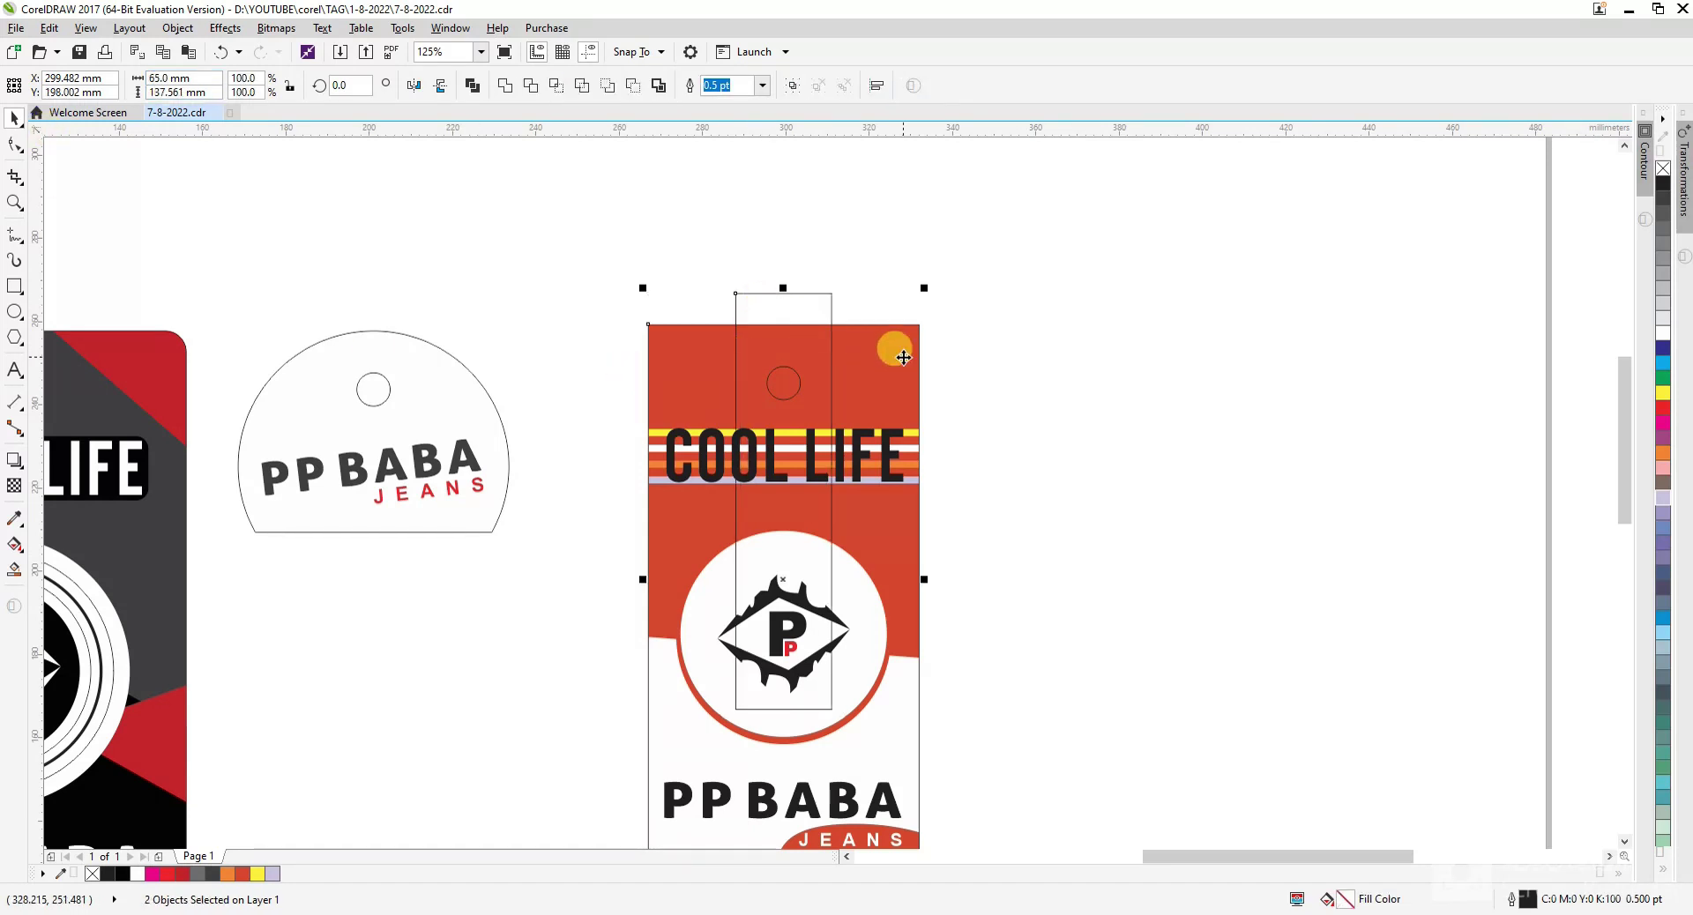
pyautogui.press('t')
pyautogui.click(1190, 374)
# - Stretch the narrow rectangle downward to about 105.5 mm high and move it to the right of the red tag
pyautogui.scroll(3, 775, 797)
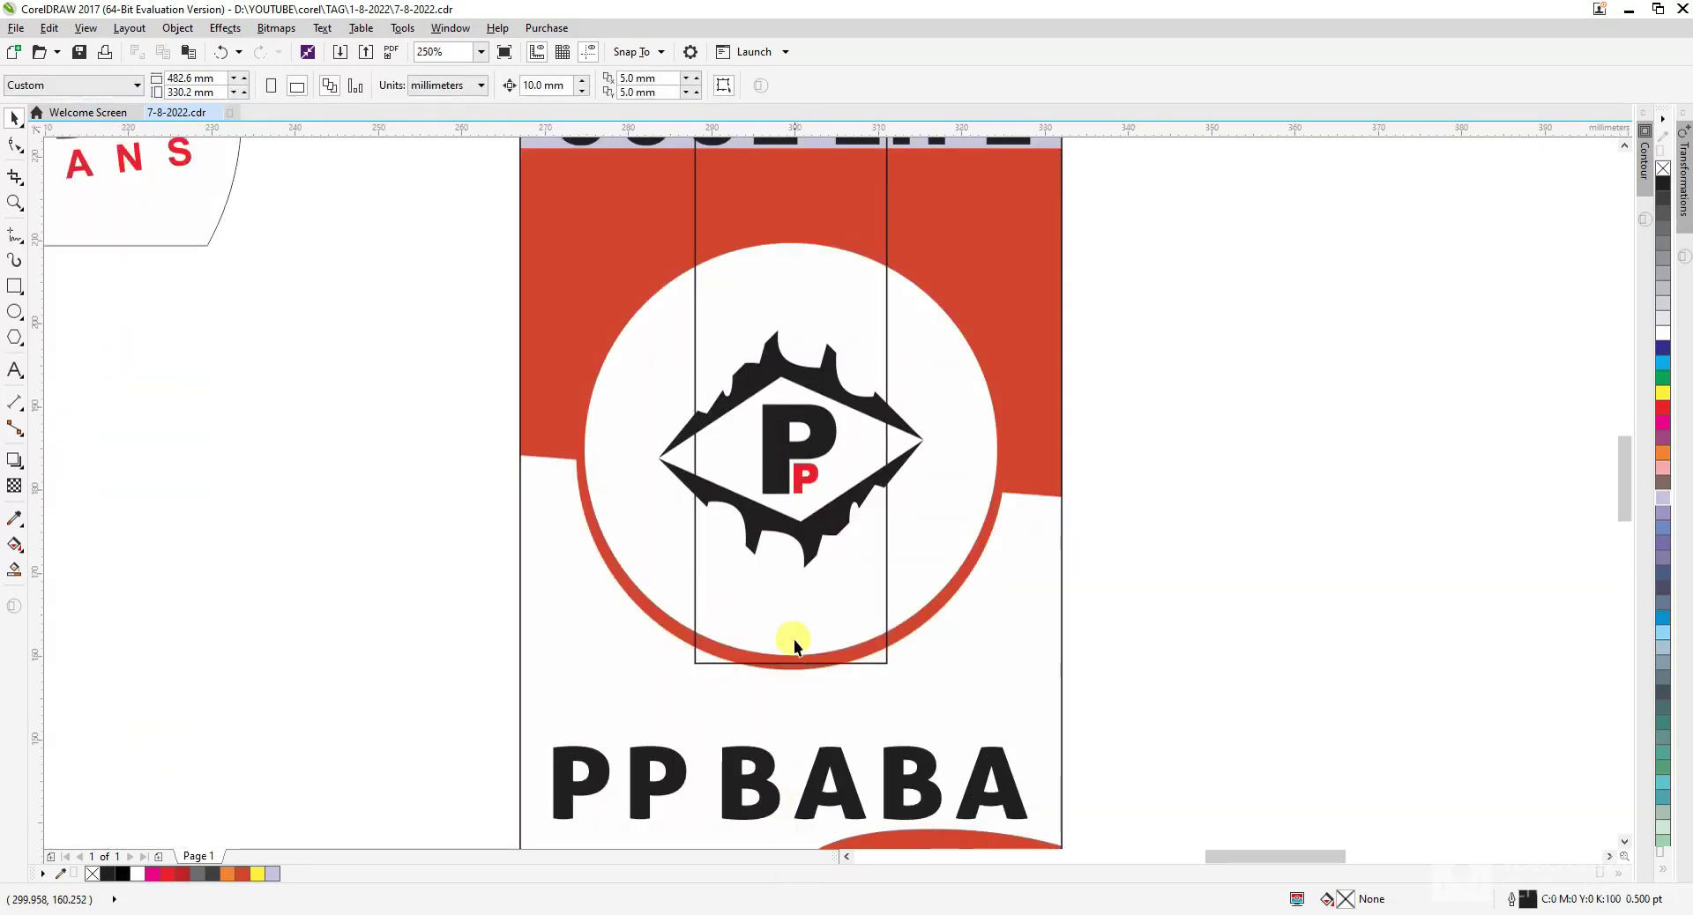
pyautogui.click(793, 636)
pyautogui.scroll(5, 787, 701)
pyautogui.moveTo(789, 557); pyautogui.dragTo(801, 737)
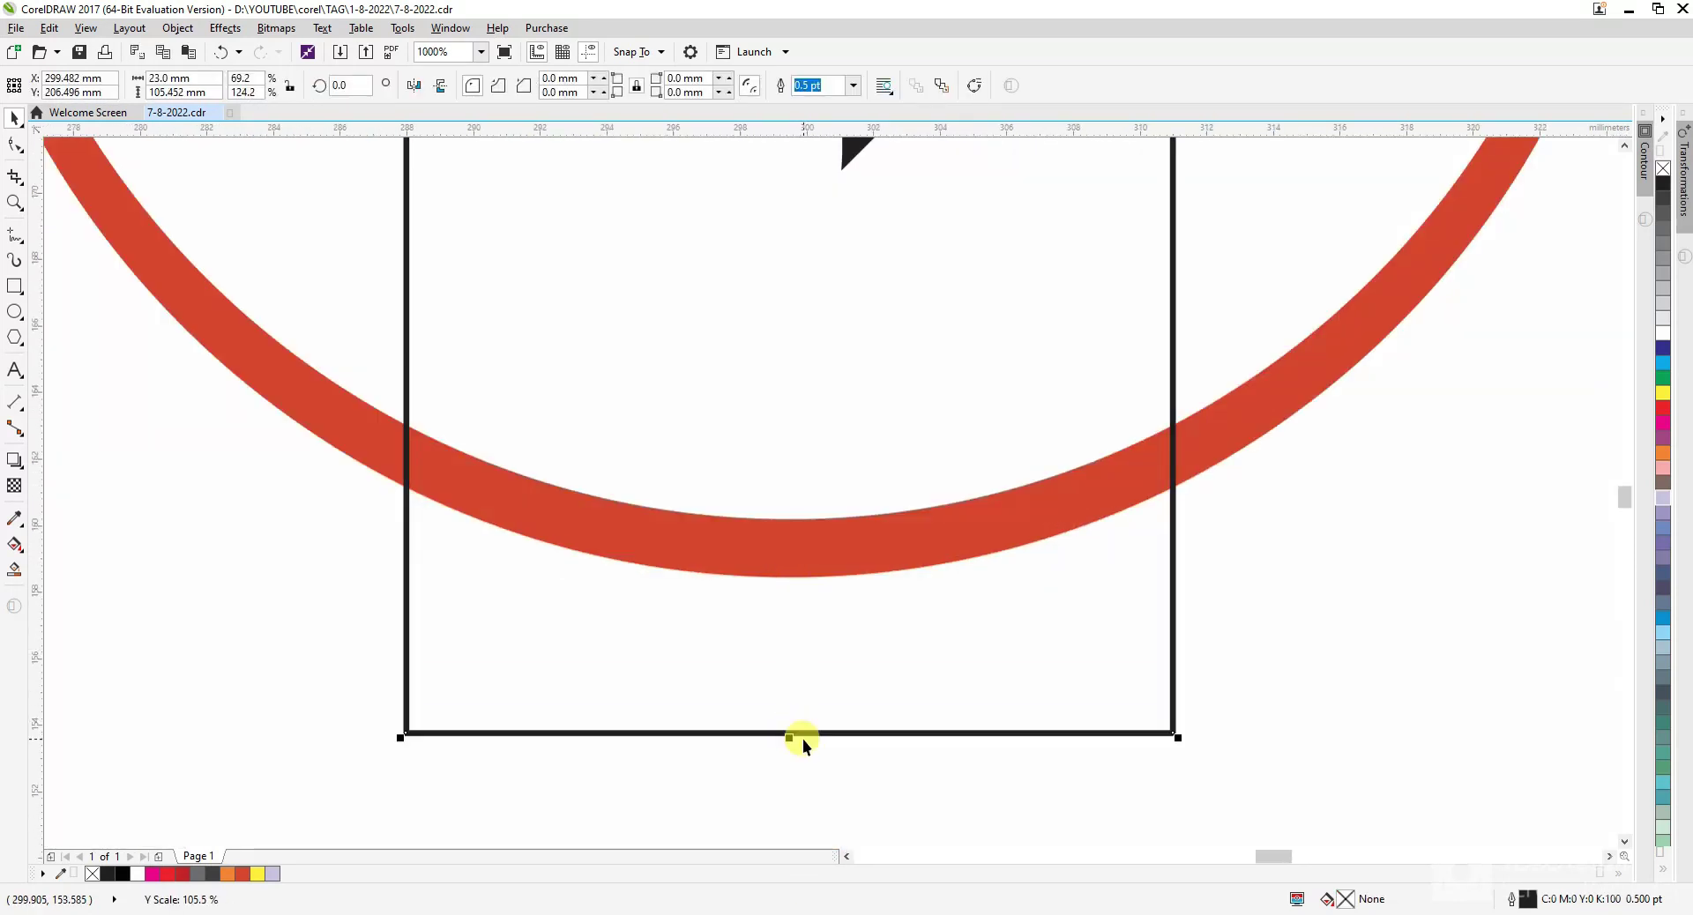
pyautogui.scroll(-7, 801, 737)
pyautogui.moveTo(782, 651); pyautogui.dragTo(978, 684)
# - Duplicate the red tag's hole circle, center it on the narrow rectangle's top edge and nudge it down level with the original hole
pyautogui.click(723, 268)
pyautogui.moveTo(881, 369); pyautogui.dragTo(882, 370)
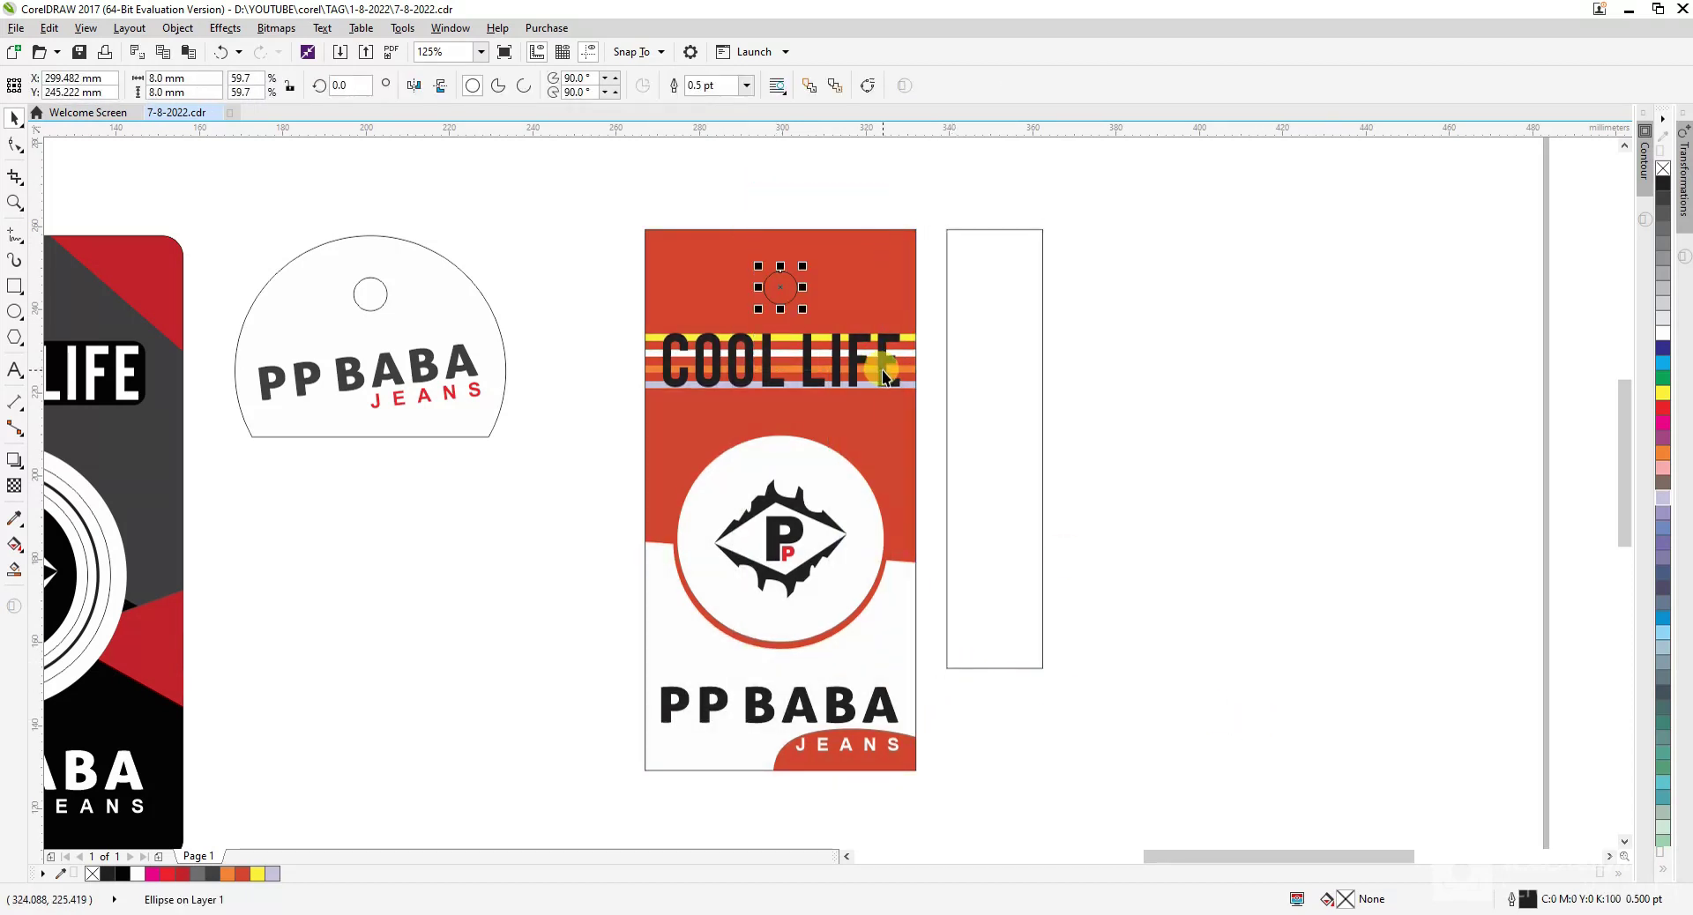
pyautogui.press('+')
pyautogui.keyDown('shift'); pyautogui.click(1038, 420); pyautogui.keyUp('shift')
pyautogui.press('c')
pyautogui.press('t')
pyautogui.moveTo(916, 196); pyautogui.dragTo(1076, 335)
pyautogui.press('Down')
pyautogui.click(1089, 433)
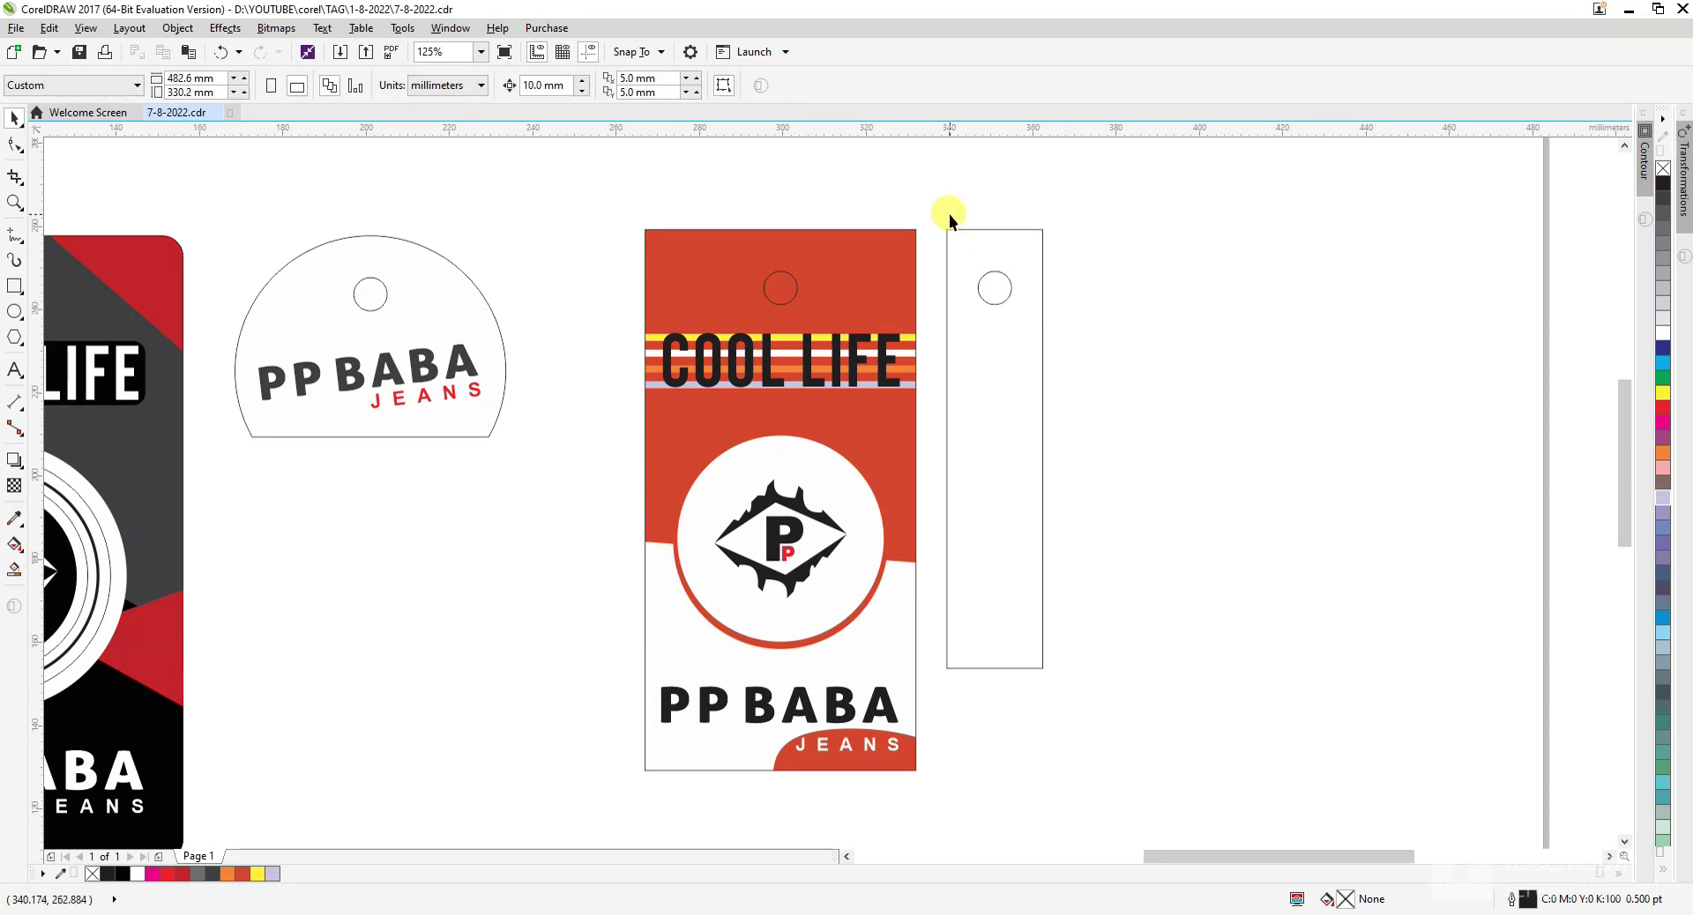
pyautogui.moveTo(949, 214); pyautogui.dragTo(1208, 443)
pyautogui.click(1208, 443)
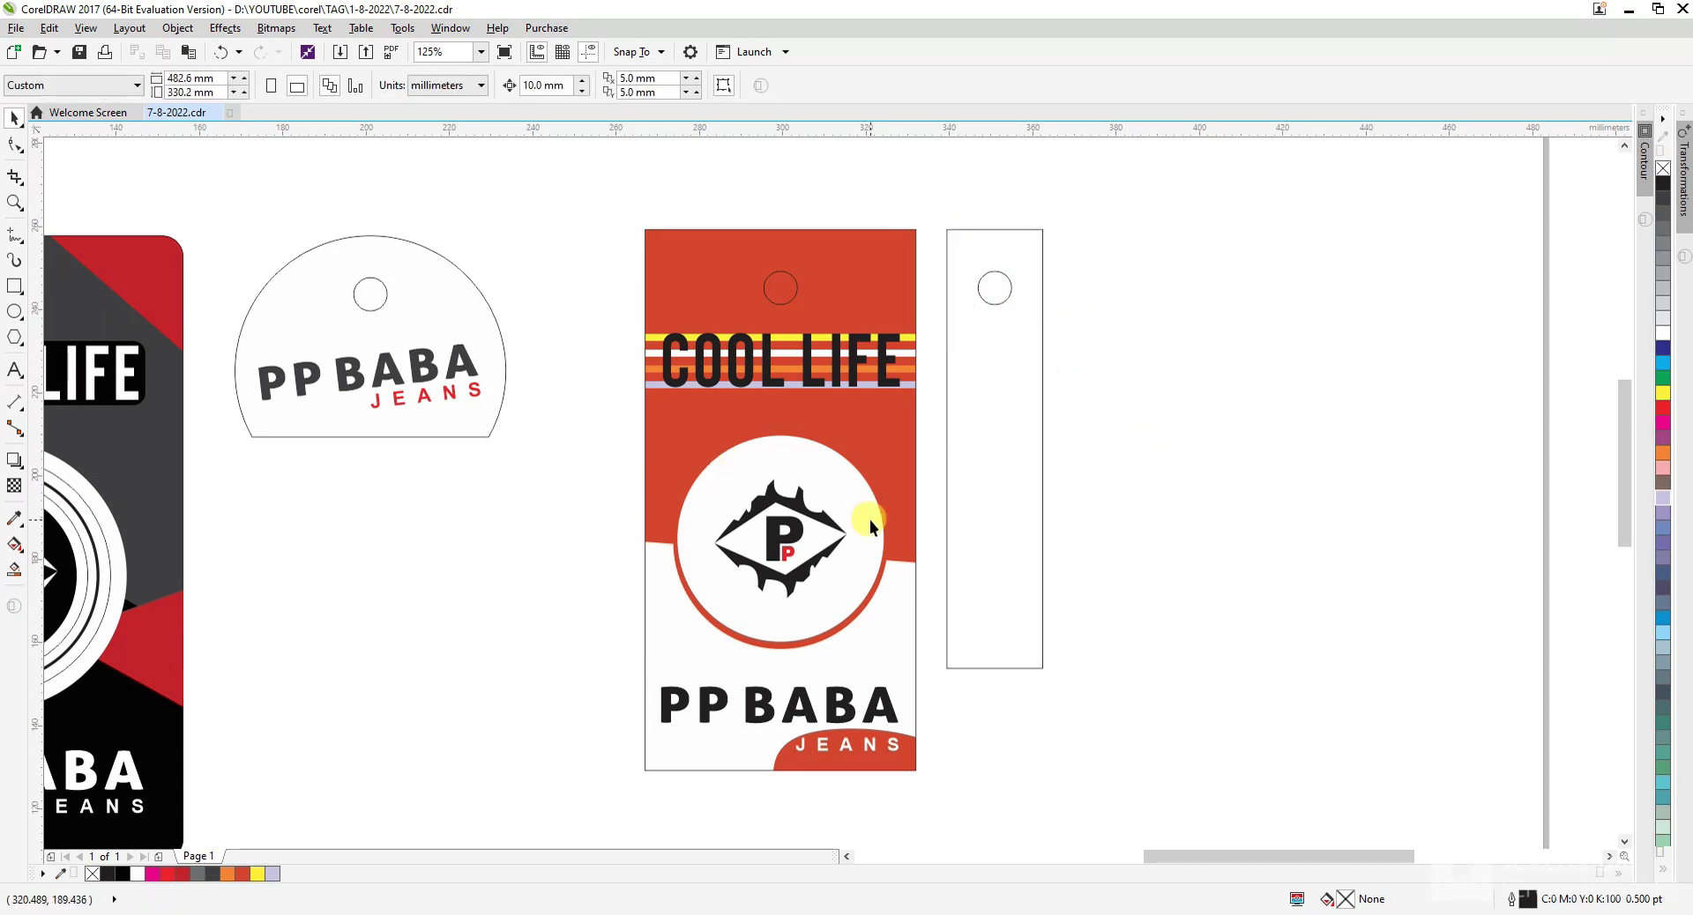
pyautogui.doubleClick(673, 638)
pyautogui.press('space')
pyautogui.click(1004, 559)
pyautogui.click(1042, 364)
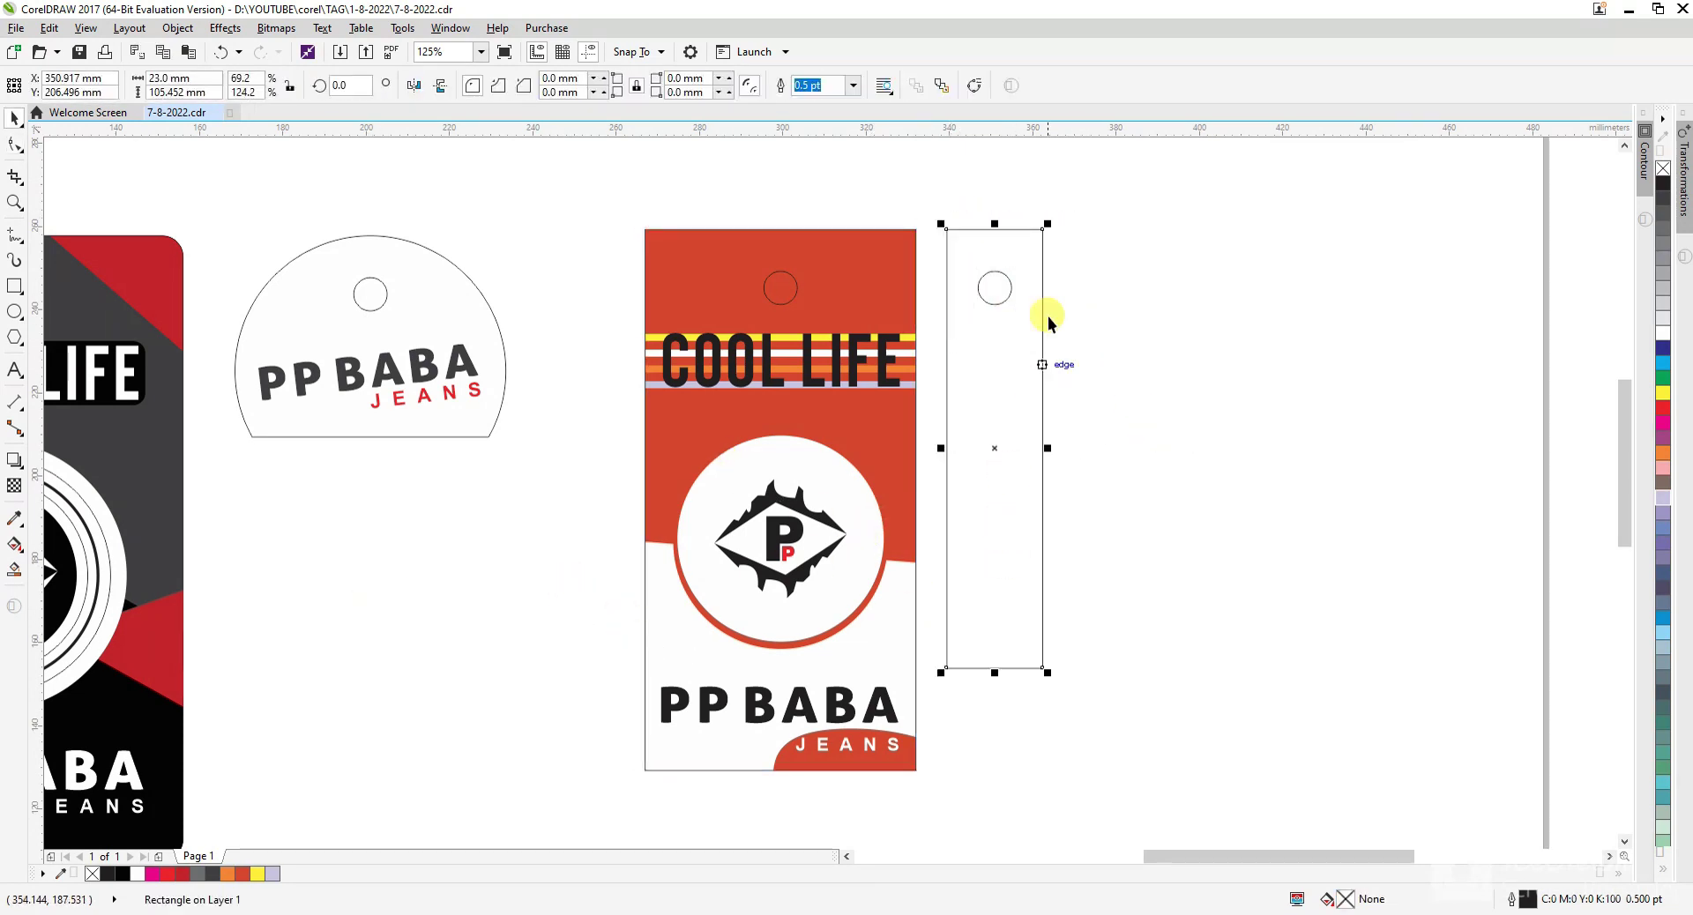
# - Copy the strip rectangle as a panel about 45 mm high over its lower end and convert the copy to curves
pyautogui.moveTo(995, 224); pyautogui.dragTo(1023, 476)
pyautogui.rightClick(1023, 476)
pyautogui.click(1016, 519)
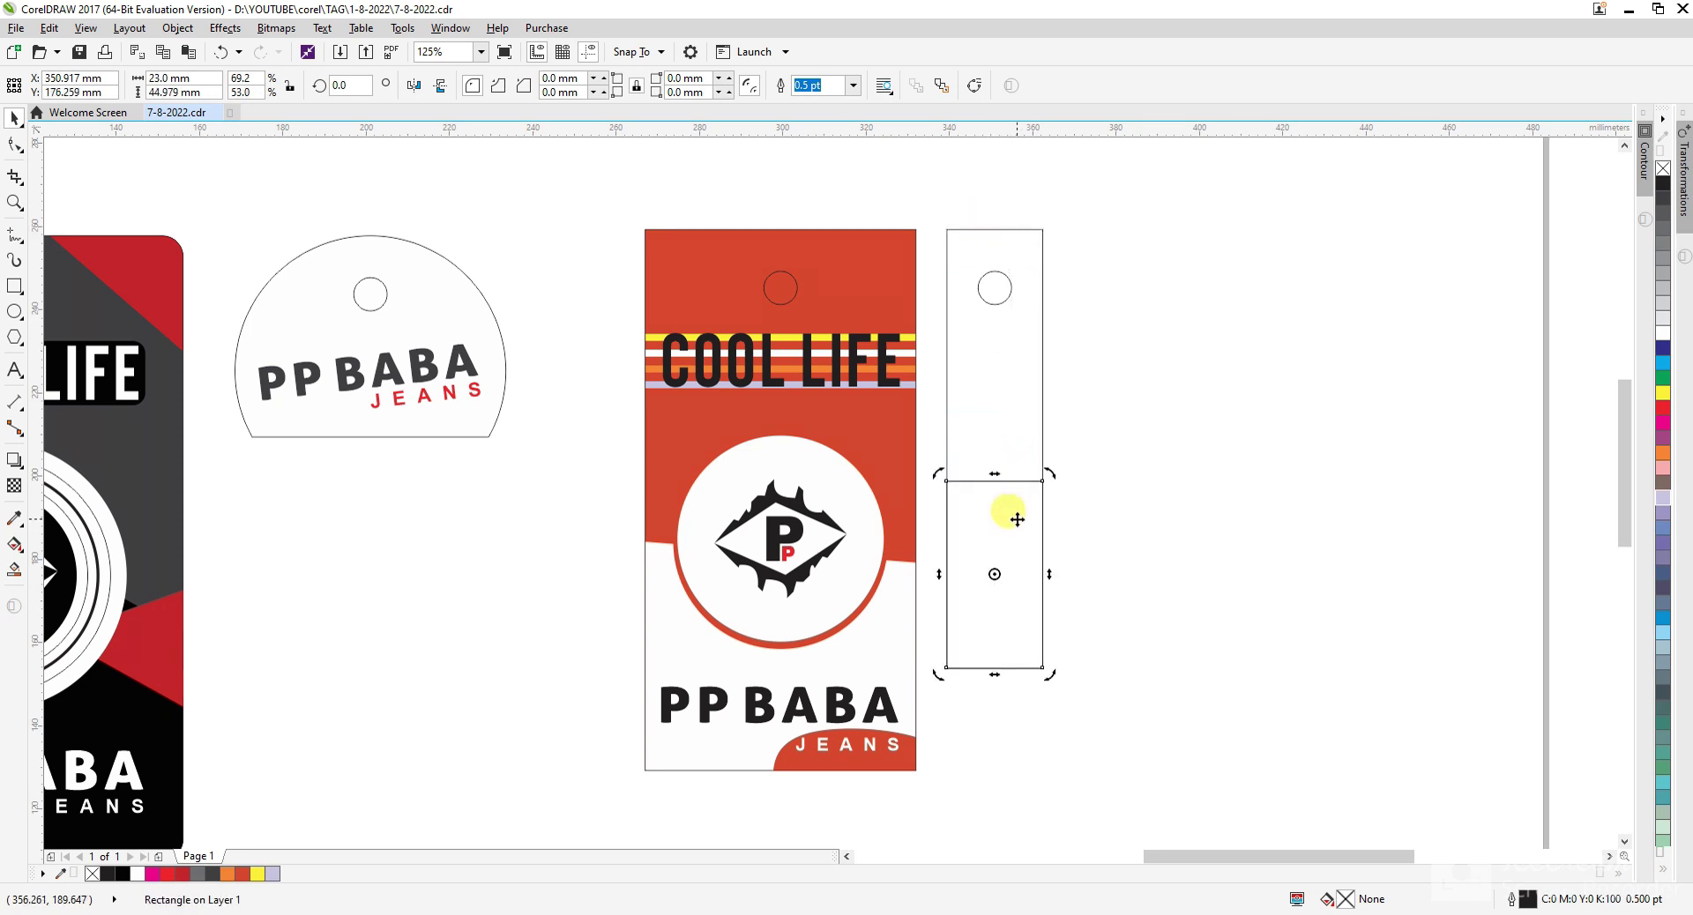
pyautogui.hotkey('ctrl', 'q')
pyautogui.hotkey('ctrl', 'a')
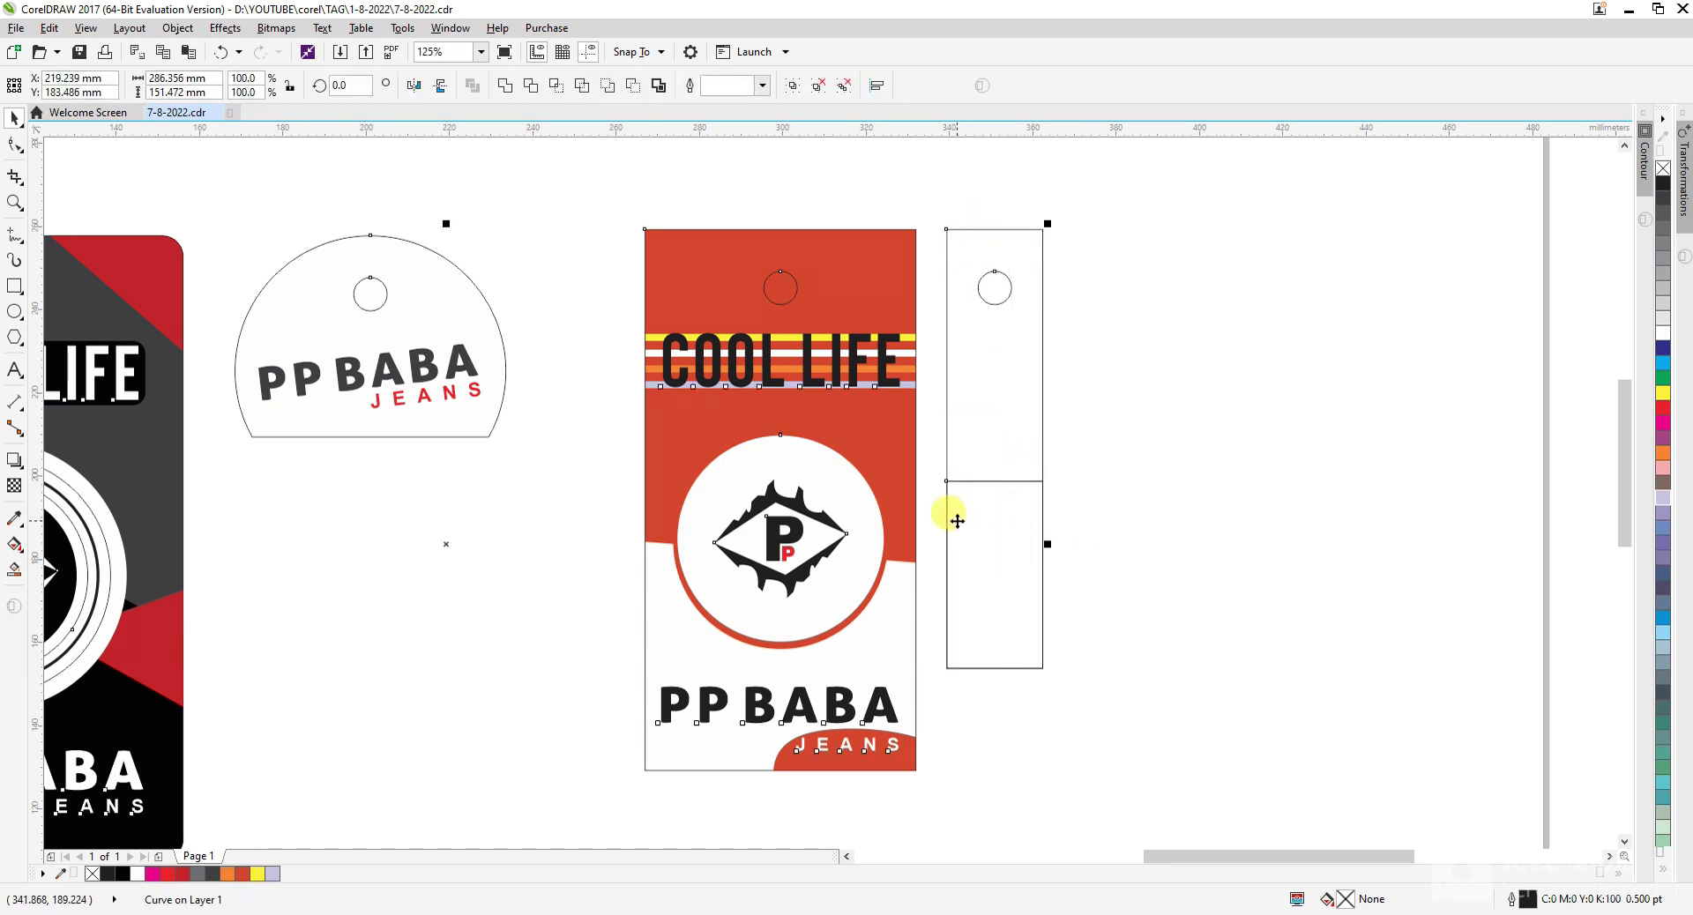
pyautogui.click(999, 532)
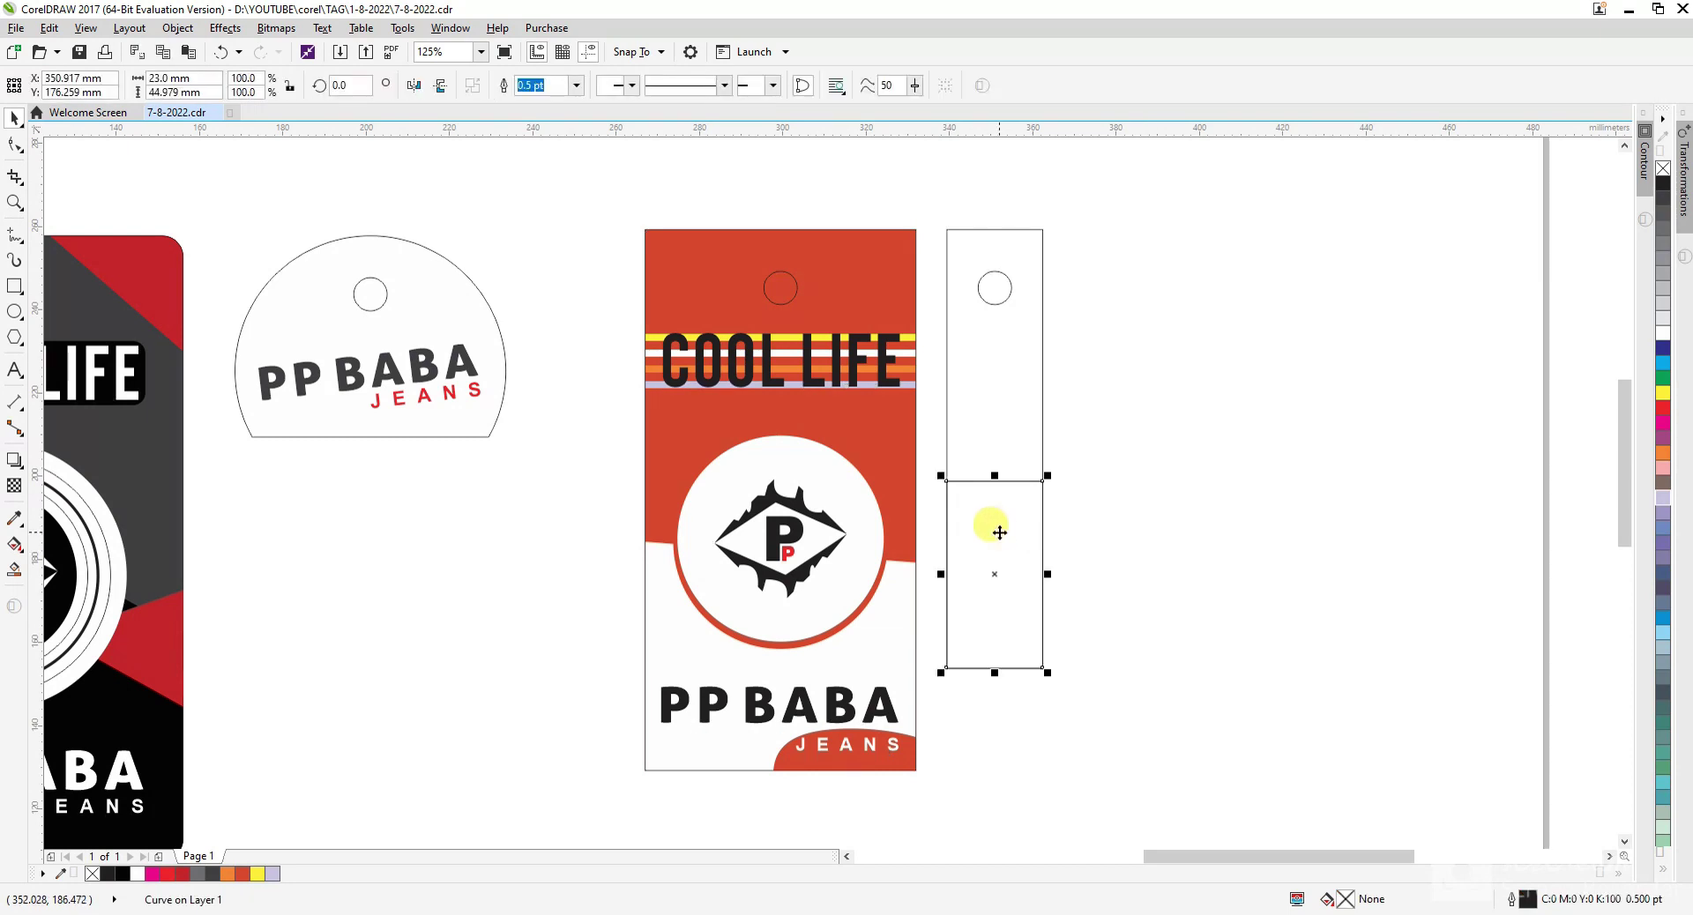
# - Slant the lower panel's top edge downward to the right and fill the panel with white
pyautogui.press('F10')
pyautogui.moveTo(1108, 439); pyautogui.dragTo(1043, 520)
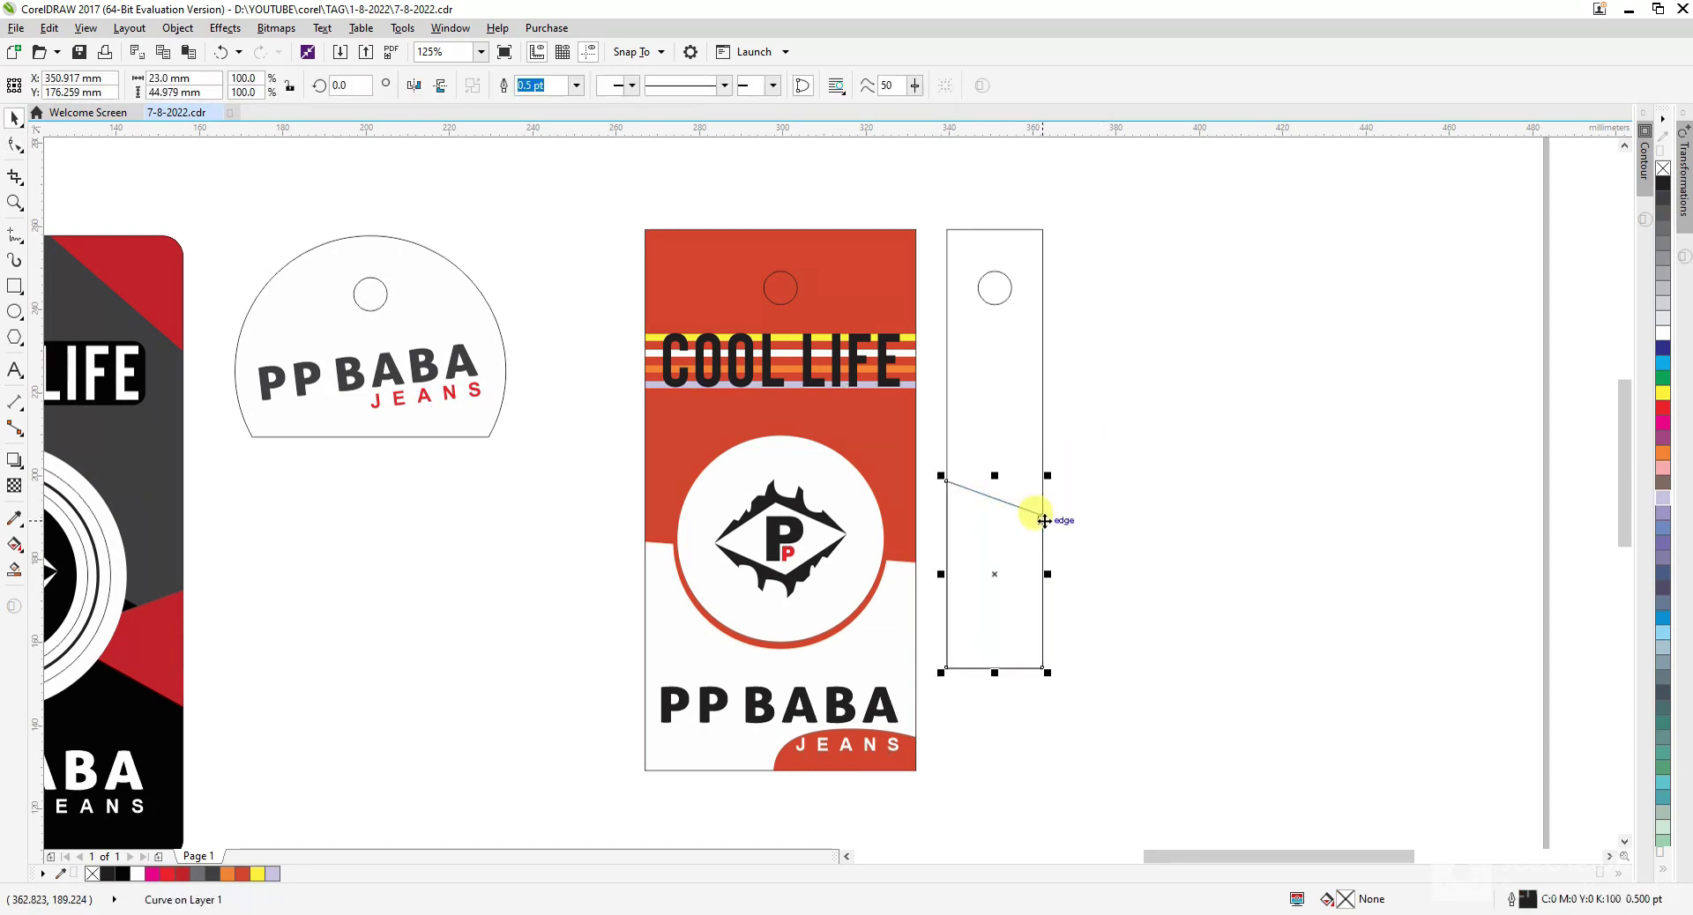
pyautogui.click(1662, 332)
pyautogui.click(1233, 467)
pyautogui.click(966, 432)
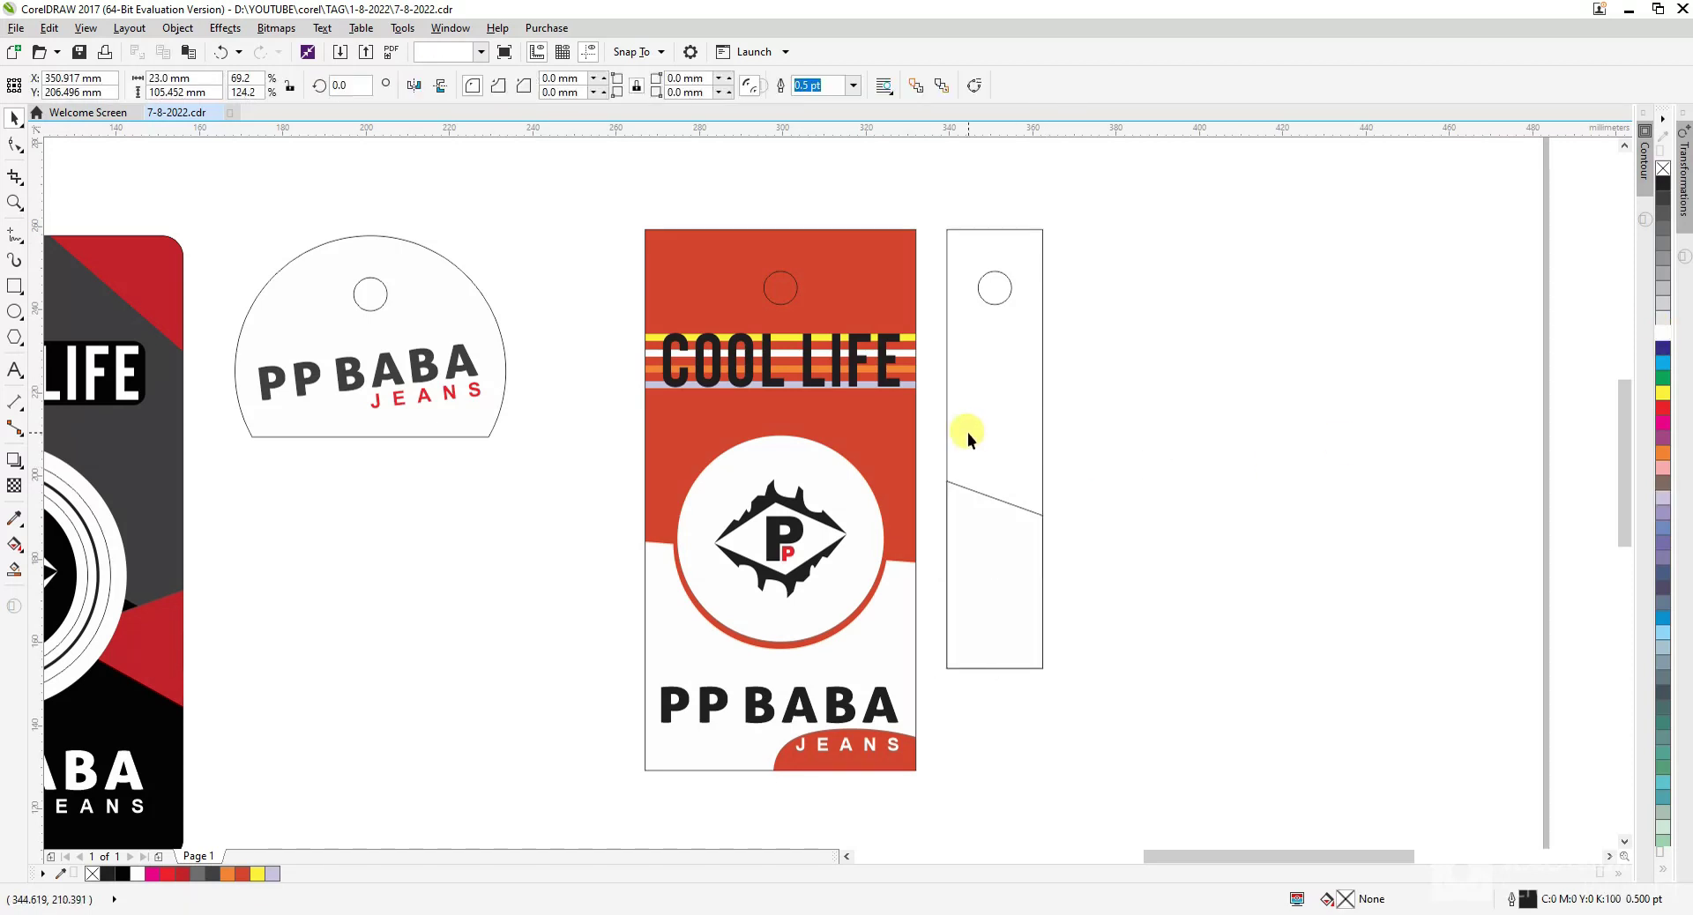
# - Fill the narrow strip with the red sampled from the large tag and remove the white lower panel's outline
pyautogui.click(949, 452)
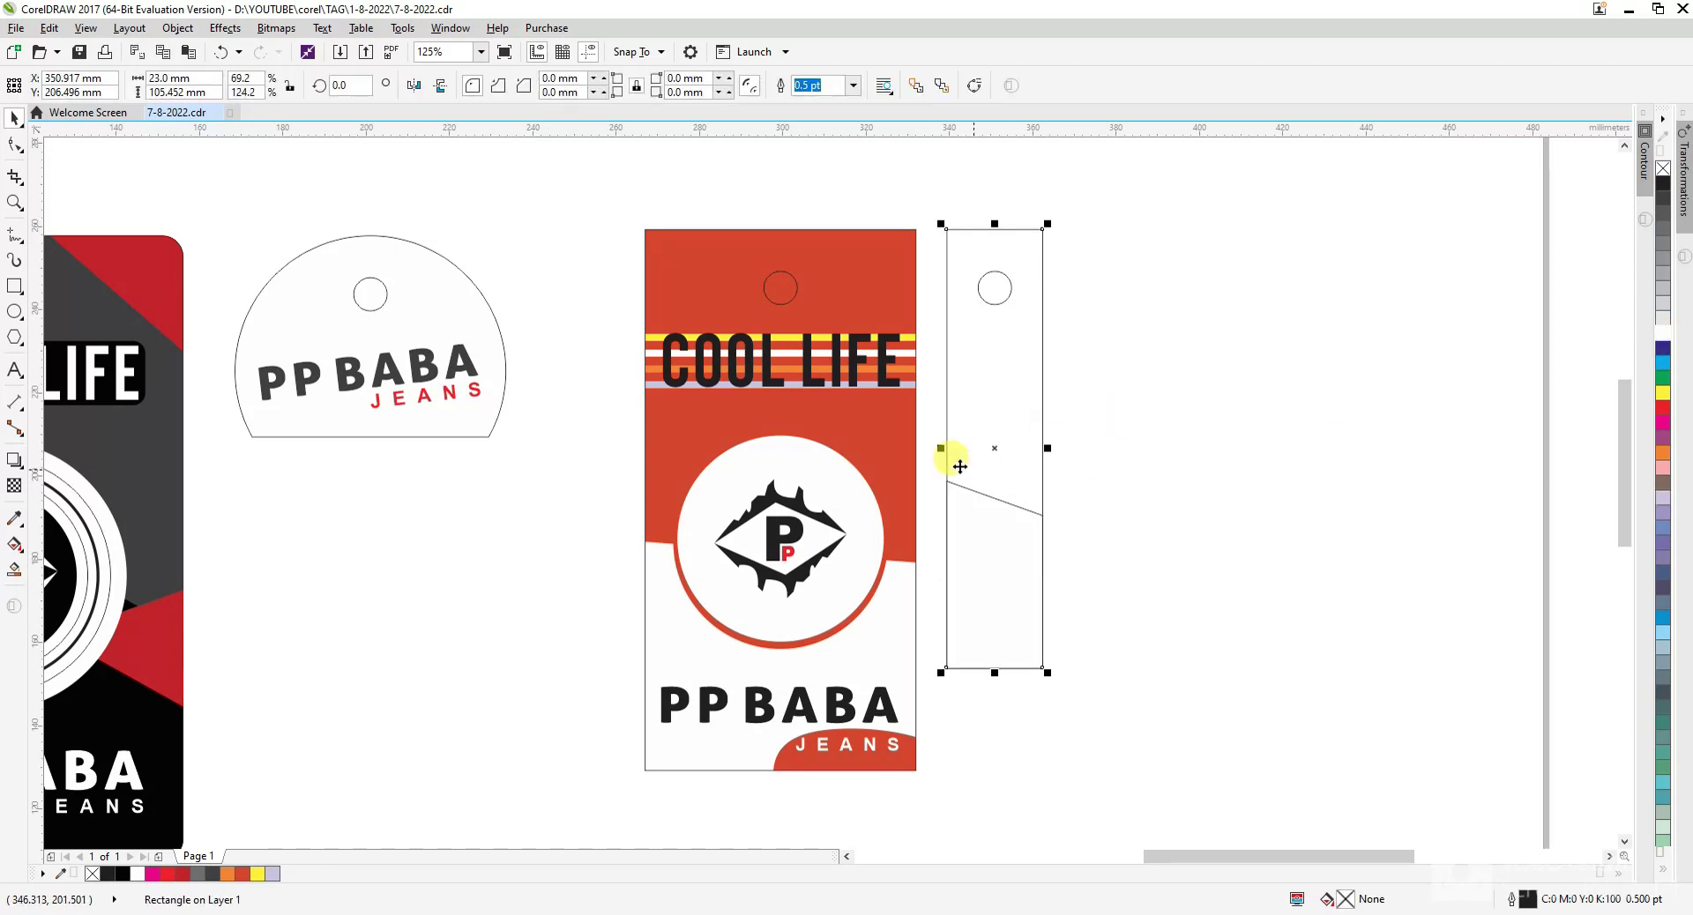
pyautogui.click(14, 519)
pyautogui.click(852, 415)
pyautogui.click(1003, 395)
pyautogui.press('space')
pyautogui.click(940, 502)
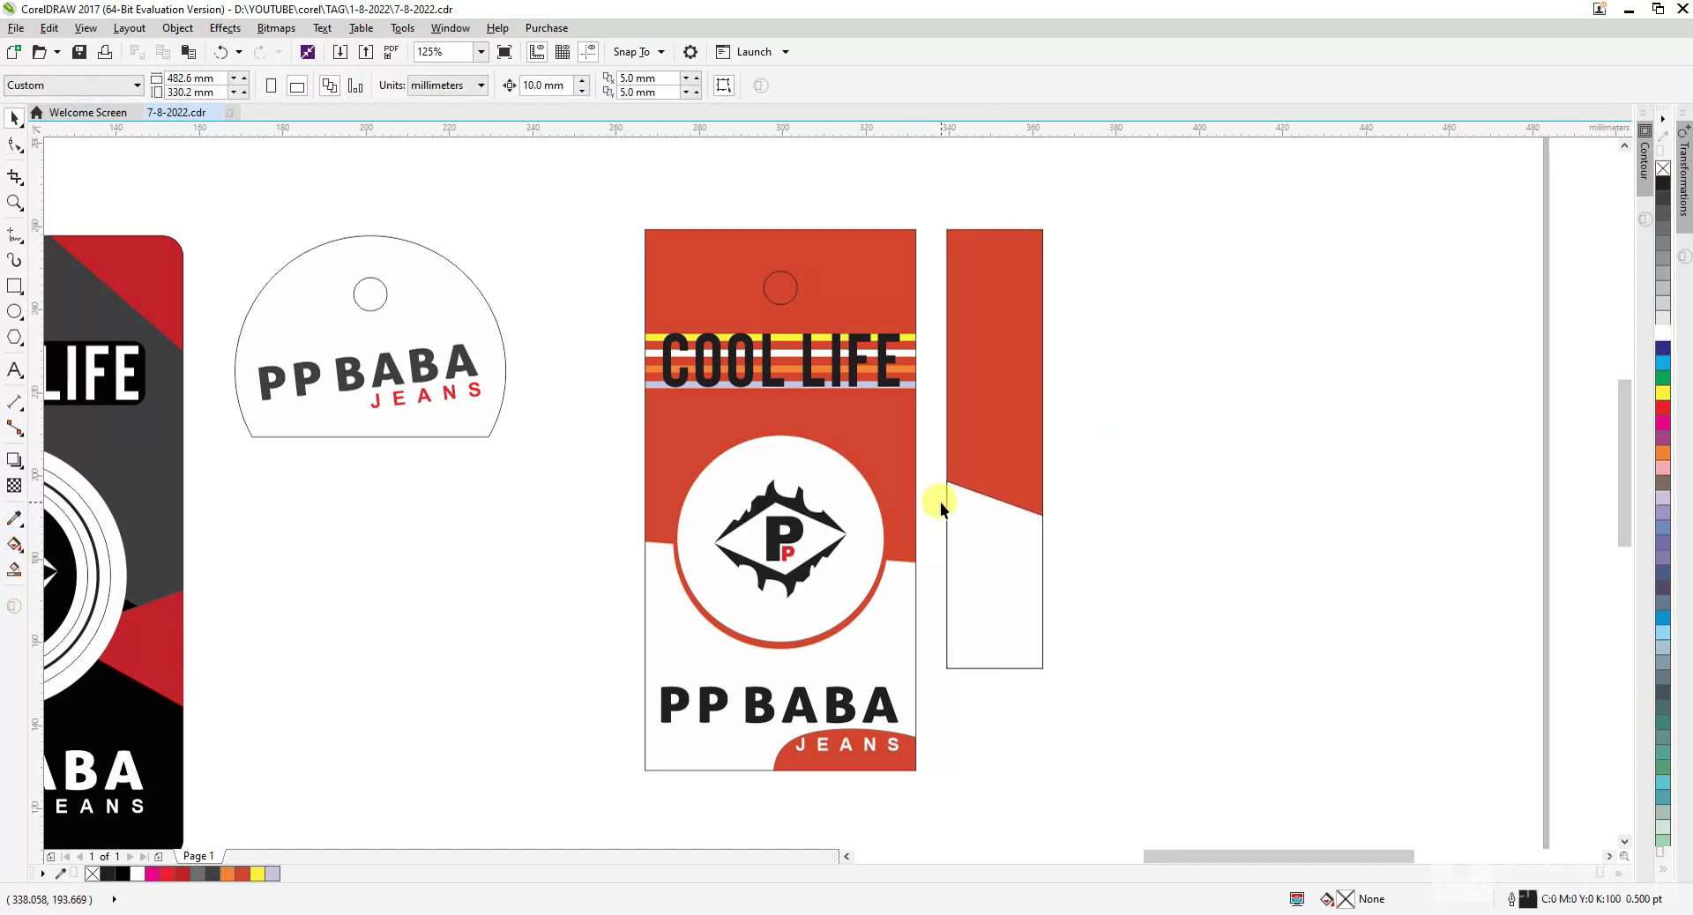
pyautogui.click(942, 502)
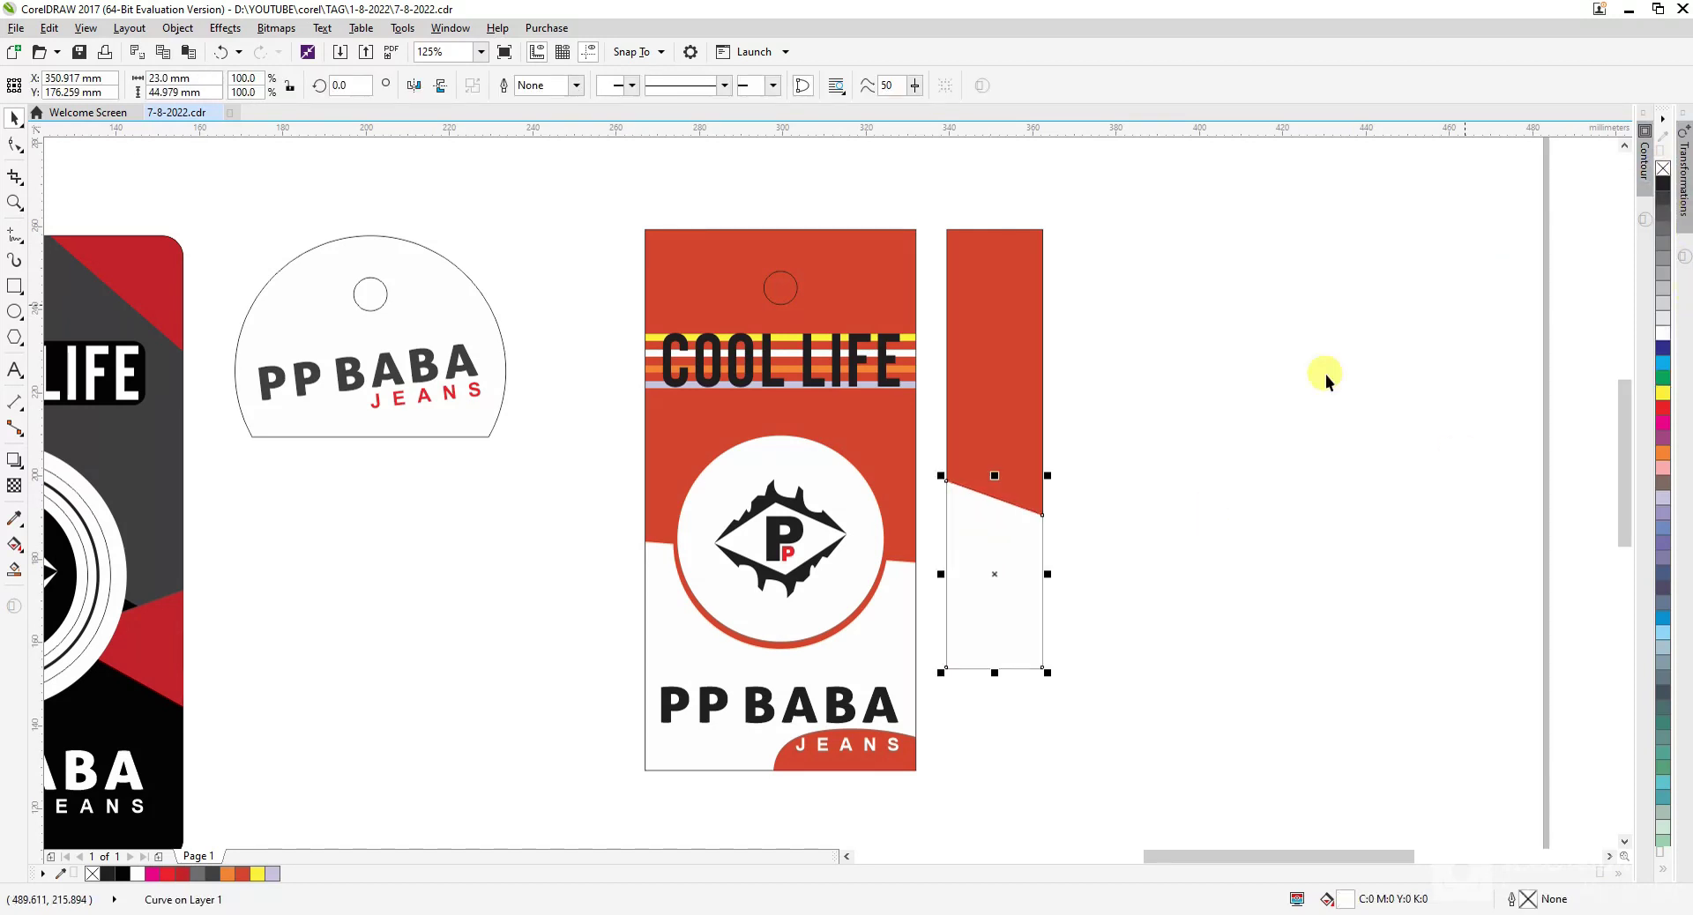
pyautogui.click(1221, 446)
# - Copy the red tag's PP BABA text onto the narrow strip, rotated to 270 degrees
pyautogui.moveTo(845, 712); pyautogui.dragTo(1042, 551)
pyautogui.hotkey('ctrl', 'z')
pyautogui.click(1026, 695)
pyautogui.moveTo(880, 701); pyautogui.dragTo(947, 724)
pyautogui.rightClick(998, 555)
pyautogui.click(1000, 552)
# - Center the vertical PP BABA text horizontally and vertically on the narrow strip
pyautogui.keyDown('shift'); pyautogui.click(967, 641); pyautogui.keyUp('shift')
pyautogui.press('c')
pyautogui.press('e')
pyautogui.click(1092, 517)
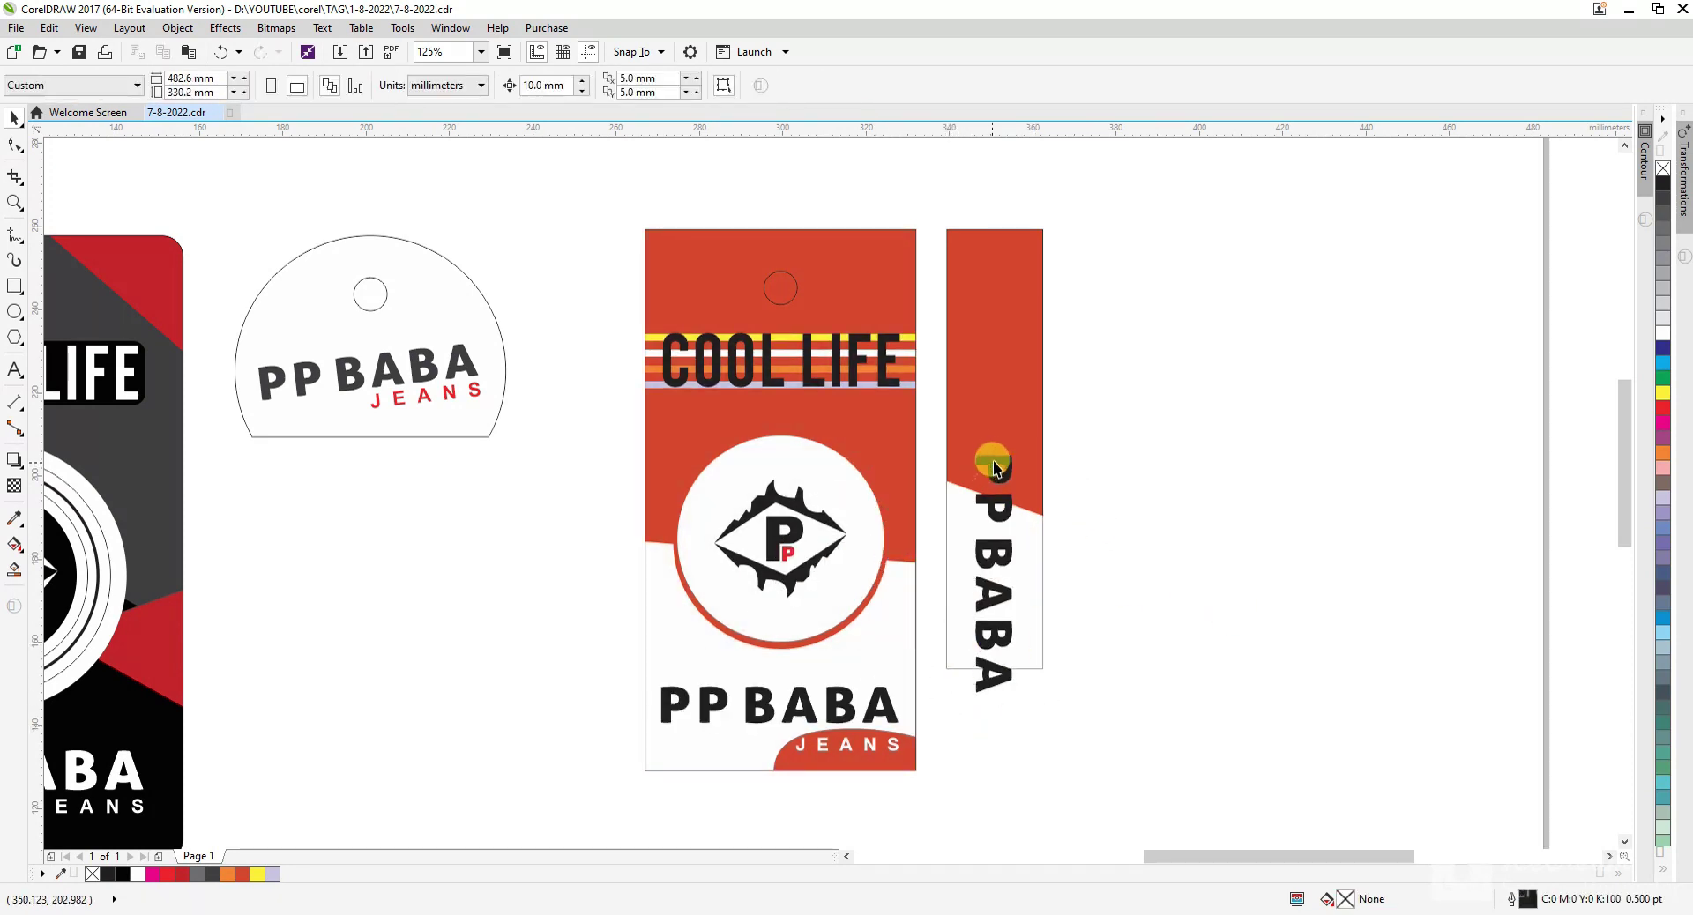
pyautogui.click(993, 462)
pyautogui.keyDown('shift'); pyautogui.click(971, 400); pyautogui.keyUp('shift')
pyautogui.press('e')
# - Enlarge the vertical PP BABA text to about 12 by 78 mm so it fills the strip below the hole
pyautogui.click(1194, 421)
pyautogui.hotkey('shift', 'F9')
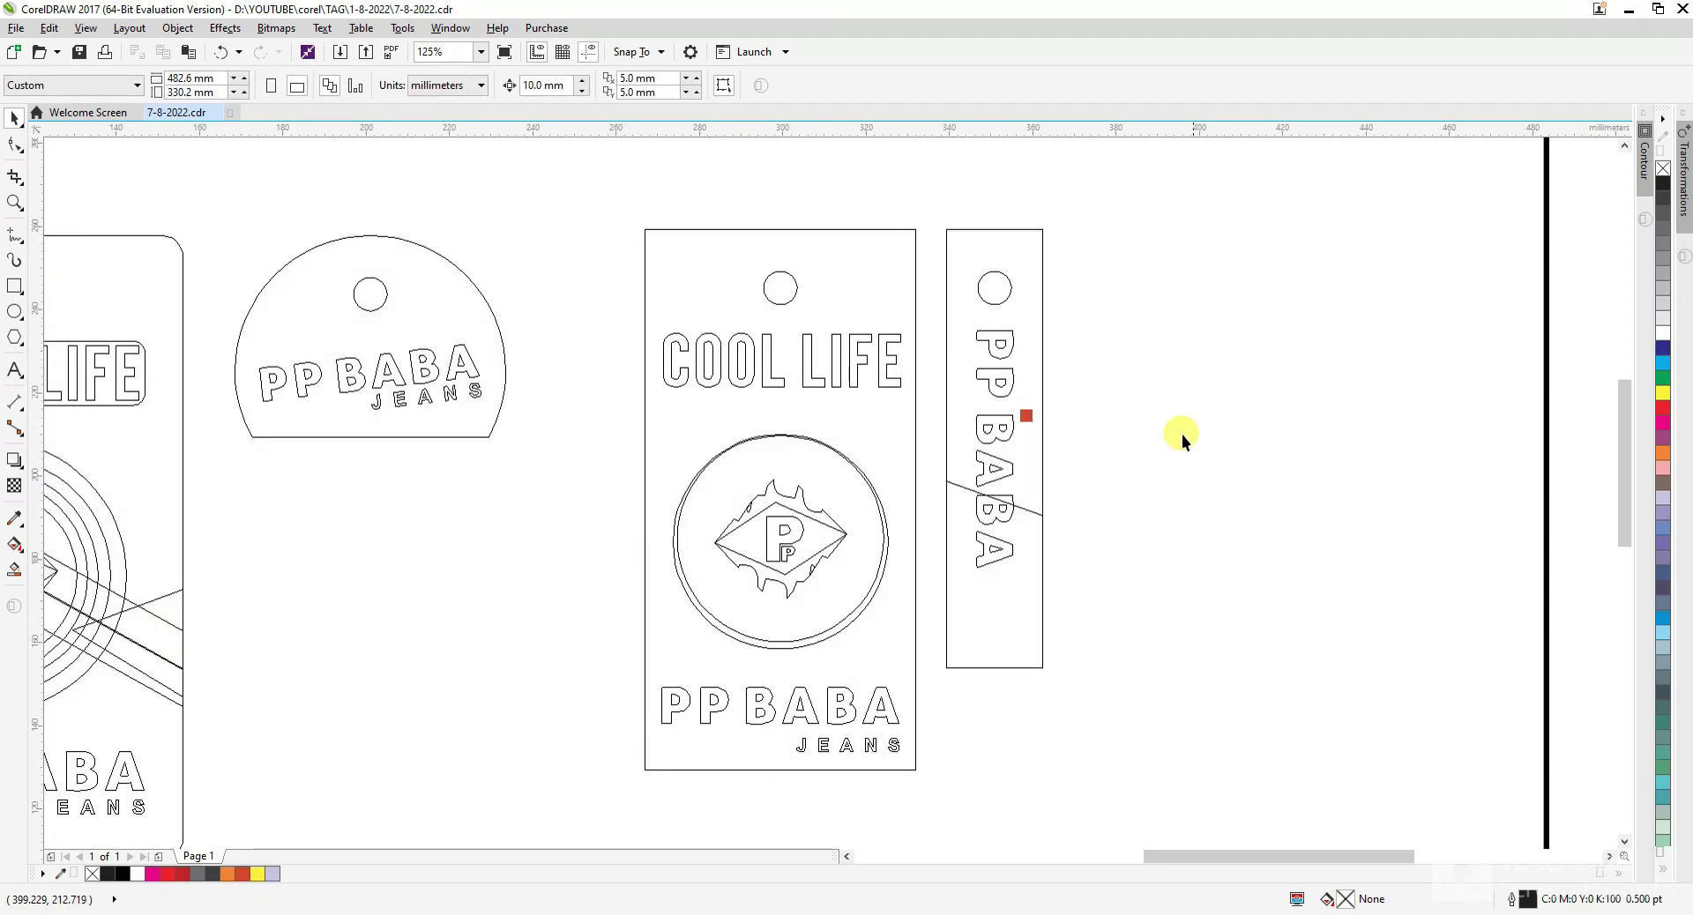
pyautogui.click(1008, 558)
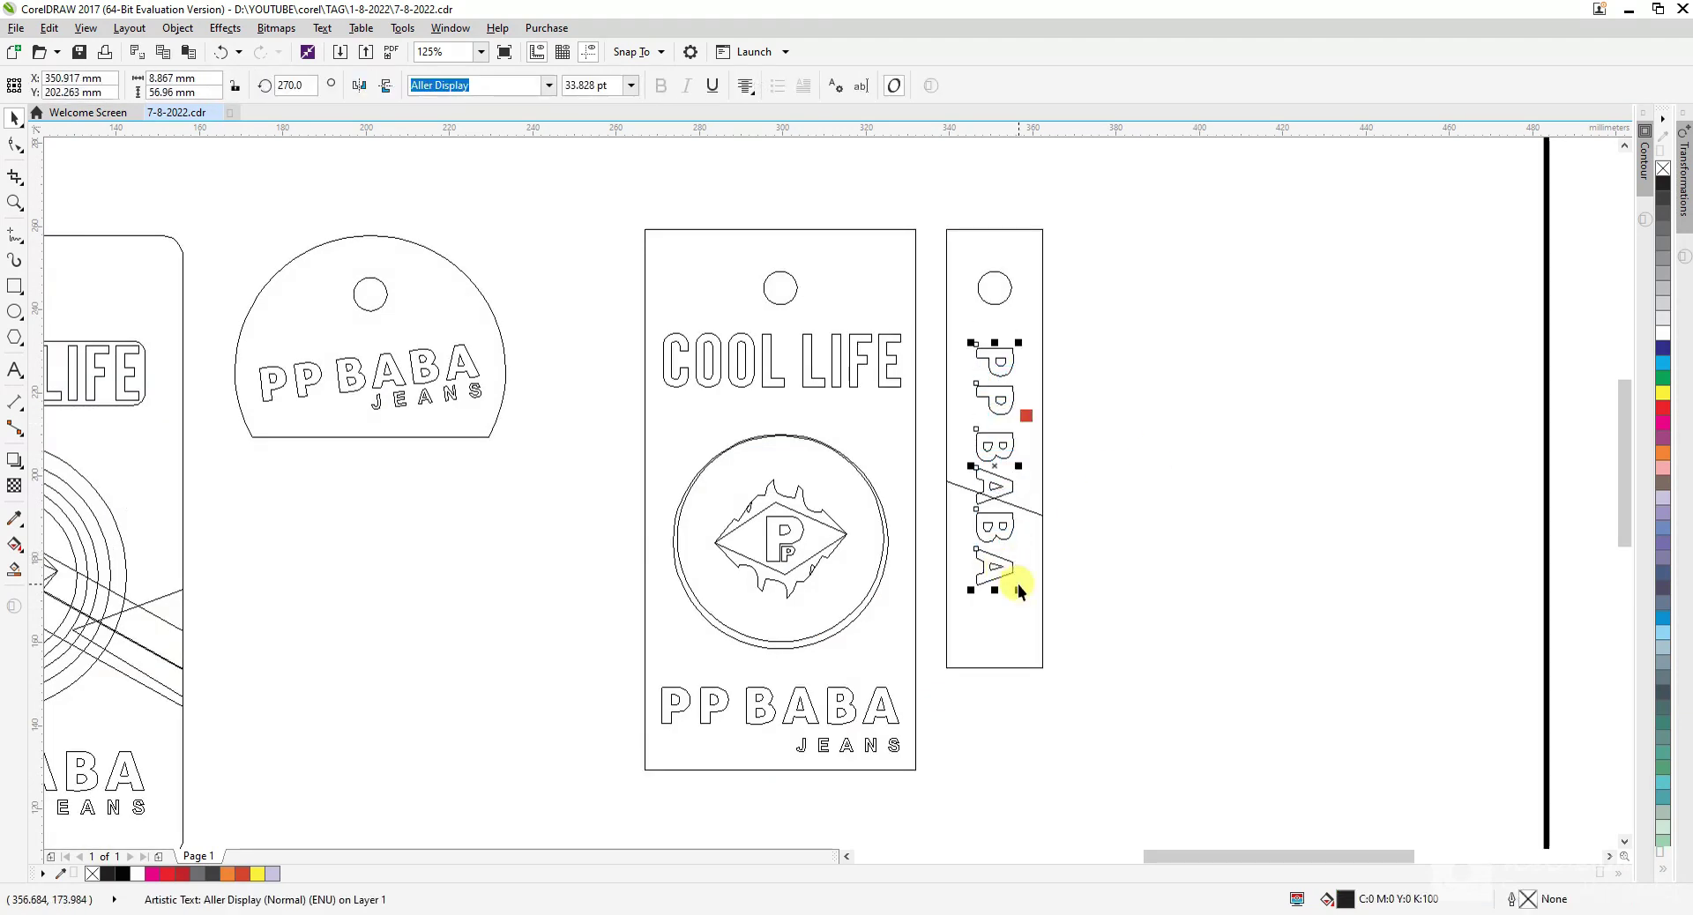
pyautogui.moveTo(1018, 584); pyautogui.dragTo(1013, 642)
pyautogui.scroll(1, 1014, 610)
pyautogui.scroll(-1, 996, 633)
pyautogui.scroll(1, 1012, 336)
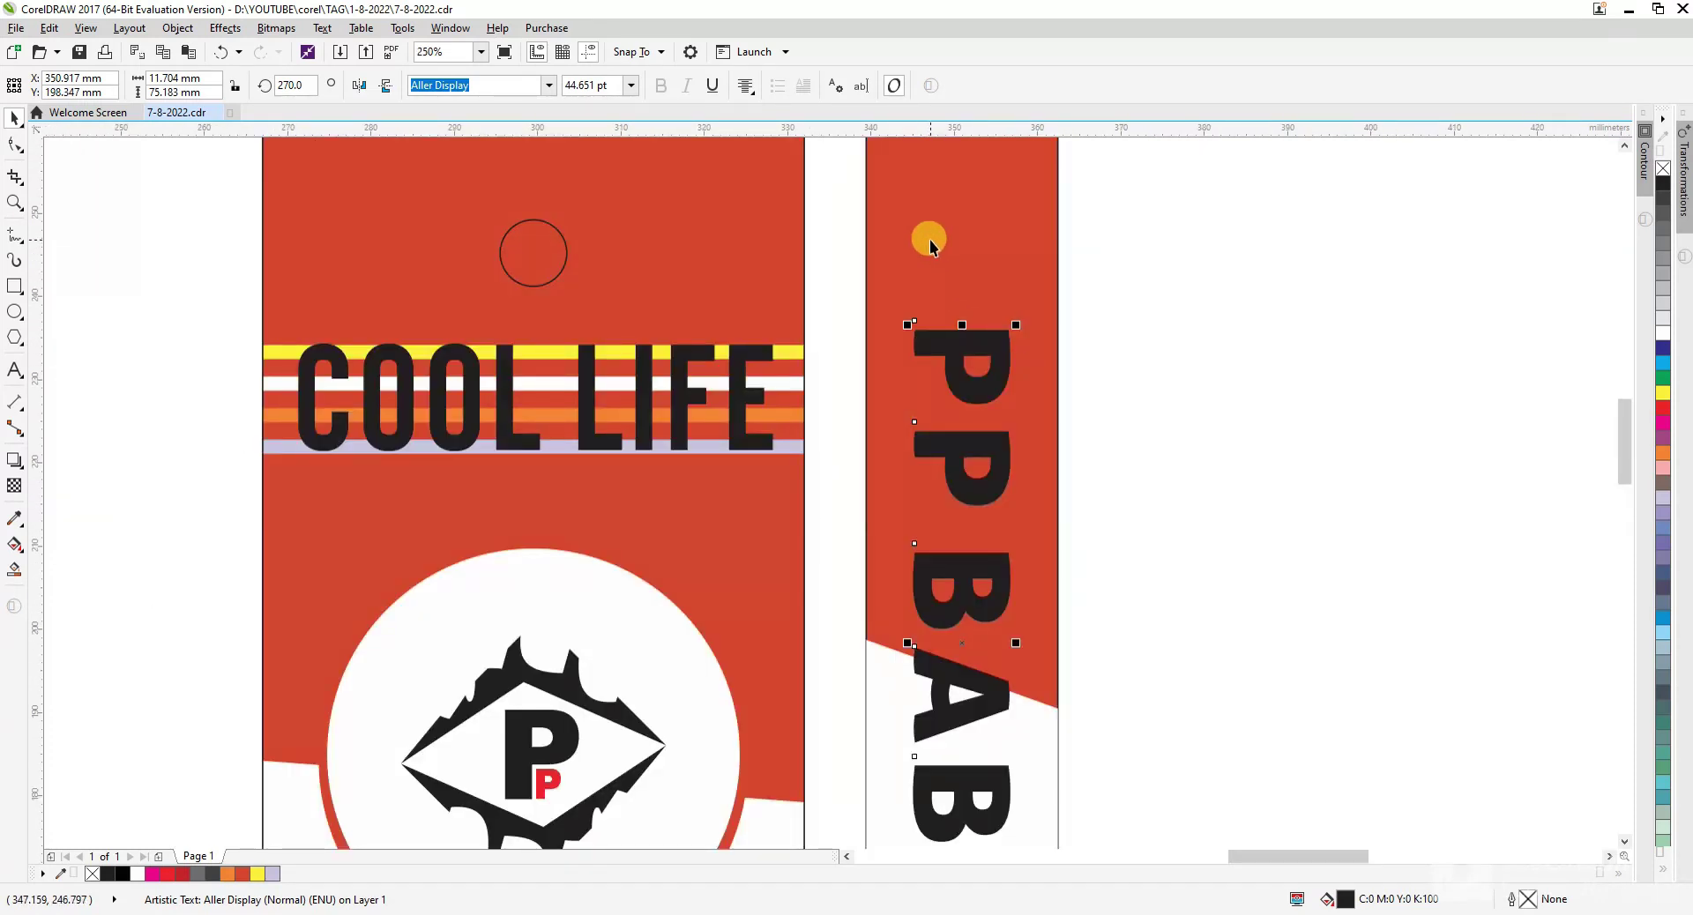
pyautogui.scroll(-3, 926, 389)
pyautogui.press('Escape')
pyautogui.scroll(3, 920, 504)
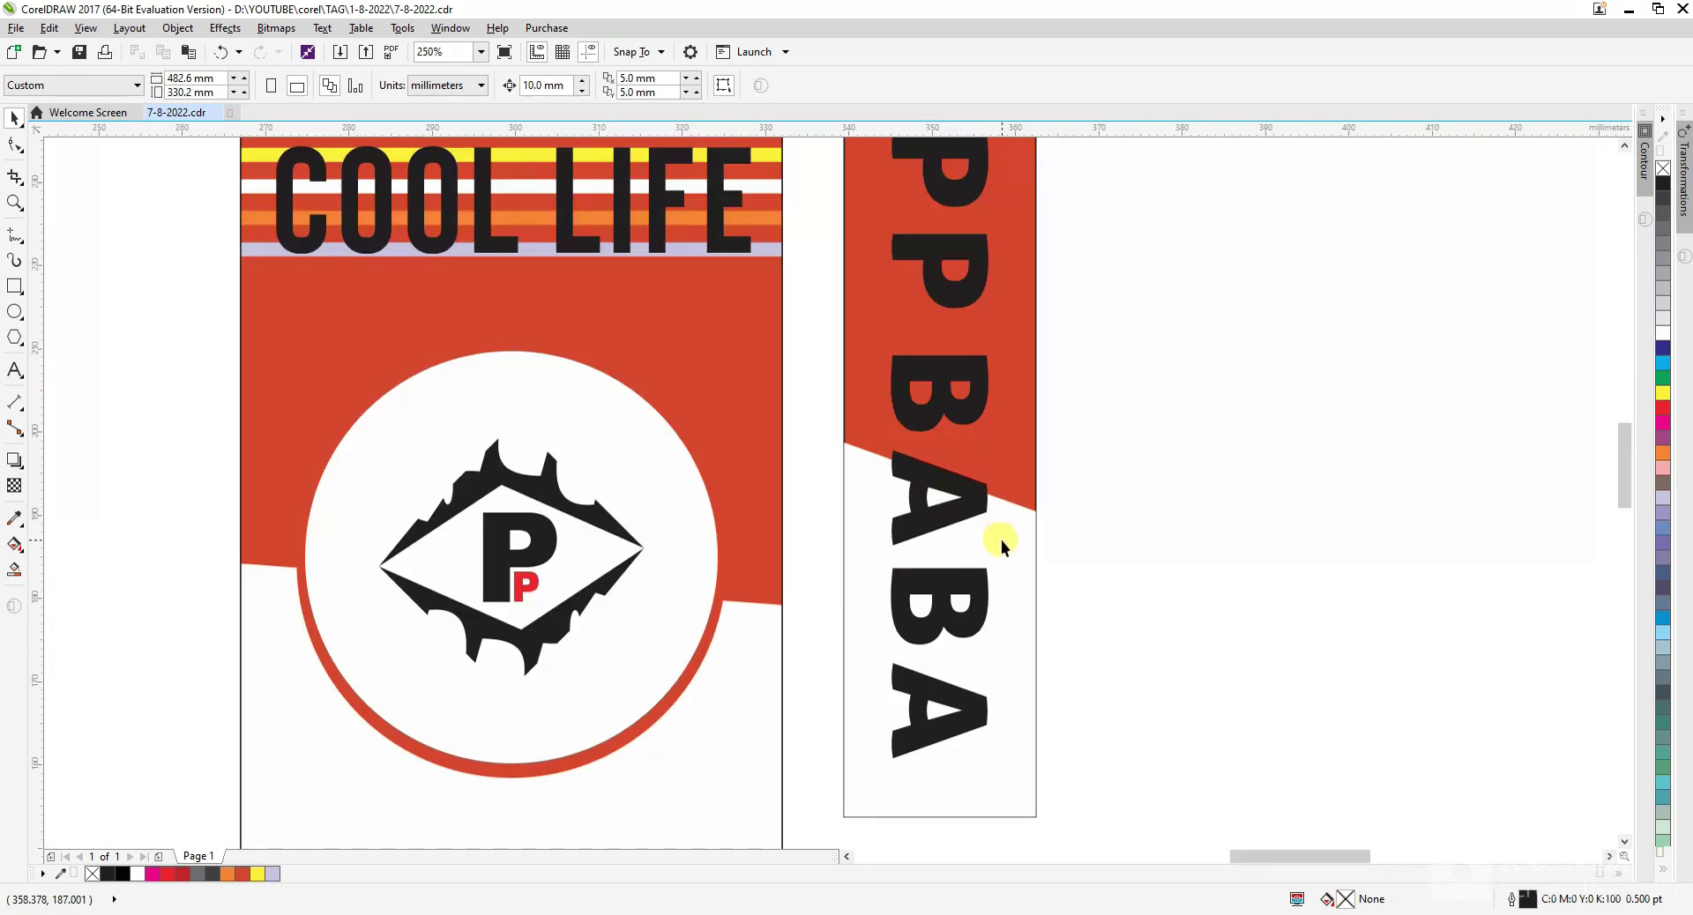
pyautogui.click(967, 716)
pyautogui.moveTo(990, 755); pyautogui.dragTo(999, 784)
pyautogui.scroll(-3, 944, 491)
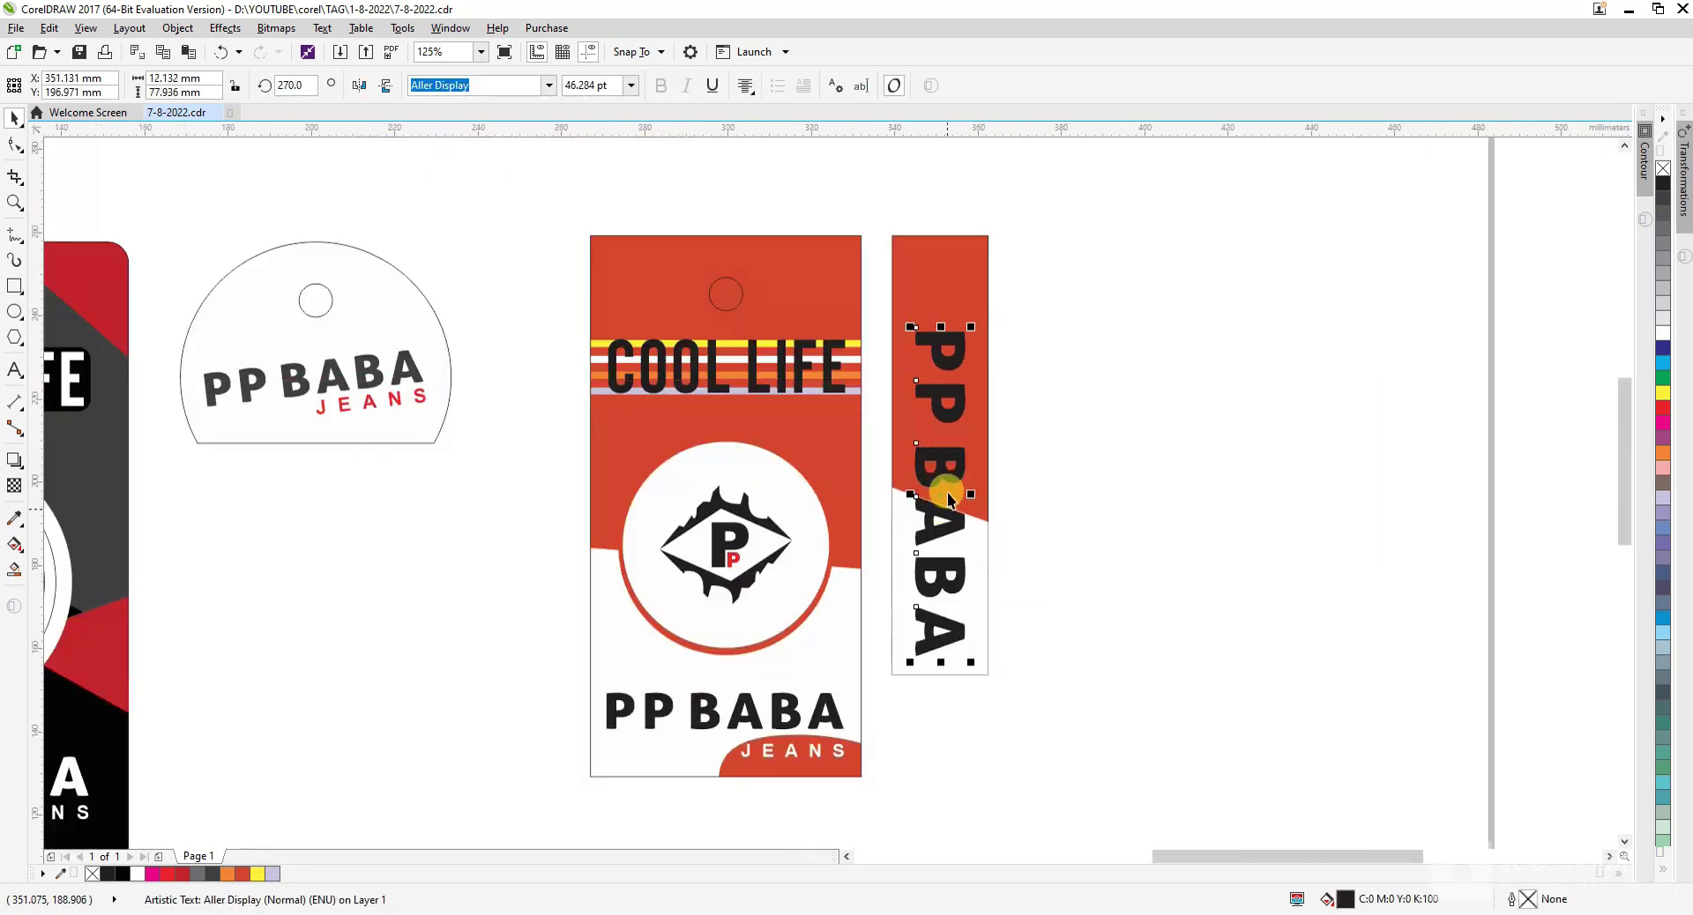
# - Raise the slanted edge of the strip's white panel to leave a wider gap above the first A, making the panel about 46 mm high
pyautogui.scroll(3, 971, 574)
pyautogui.press('F10')
pyautogui.scroll(3, 904, 568)
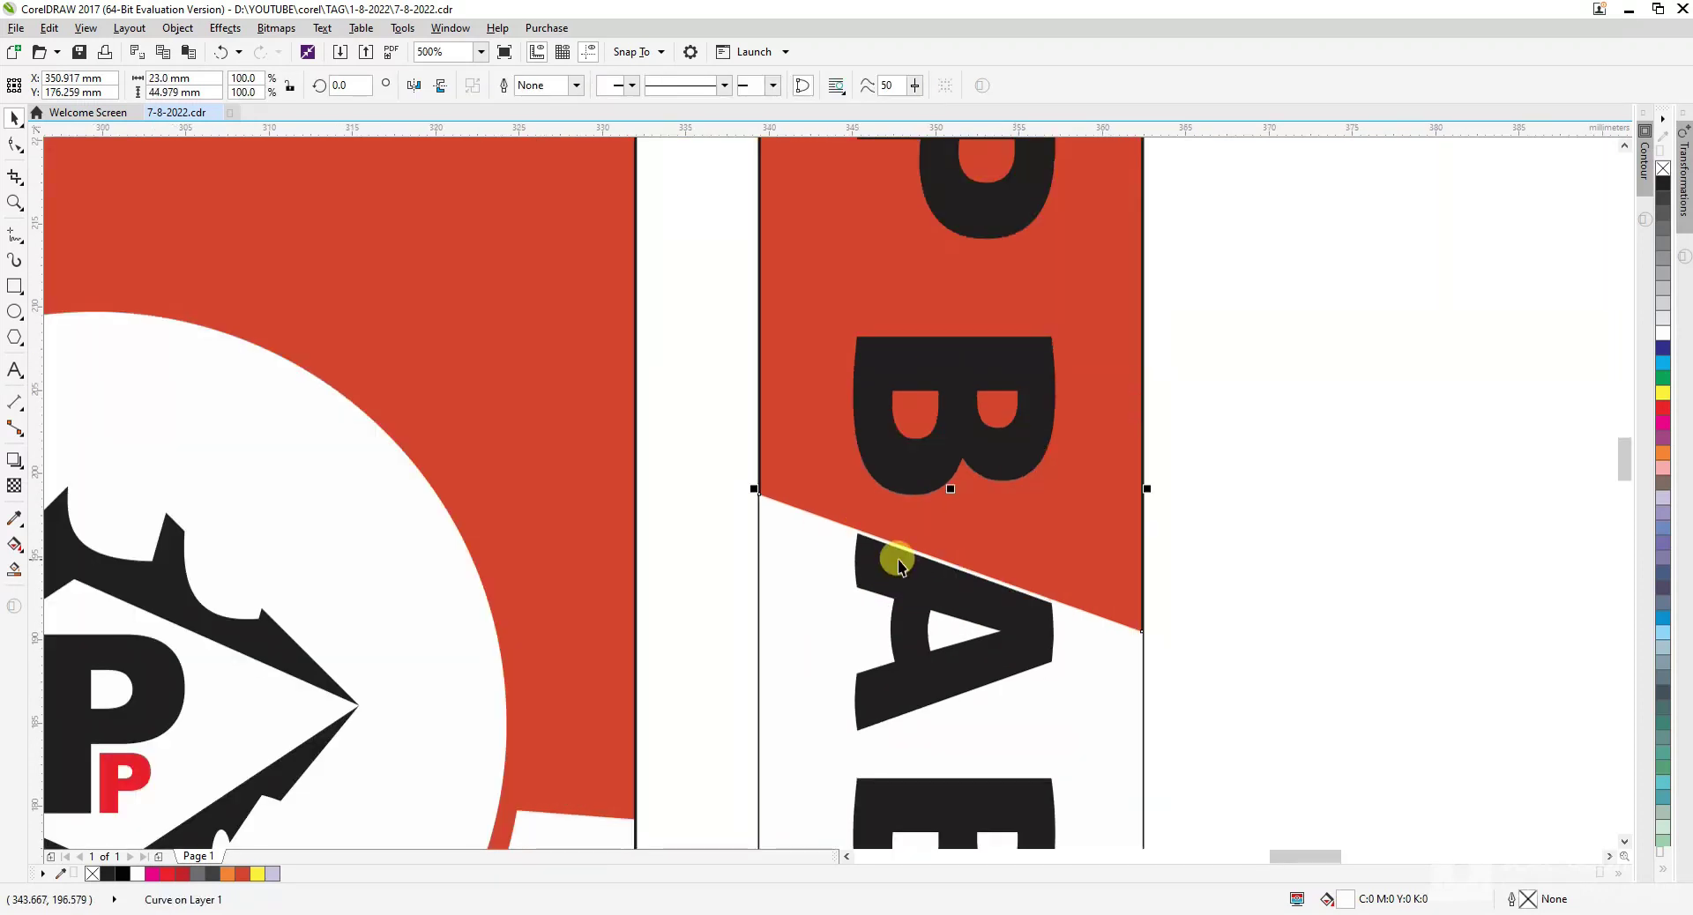
pyautogui.click(805, 556)
pyautogui.moveTo(710, 472); pyautogui.dragTo(1251, 713)
pyautogui.scroll(3, 1142, 618)
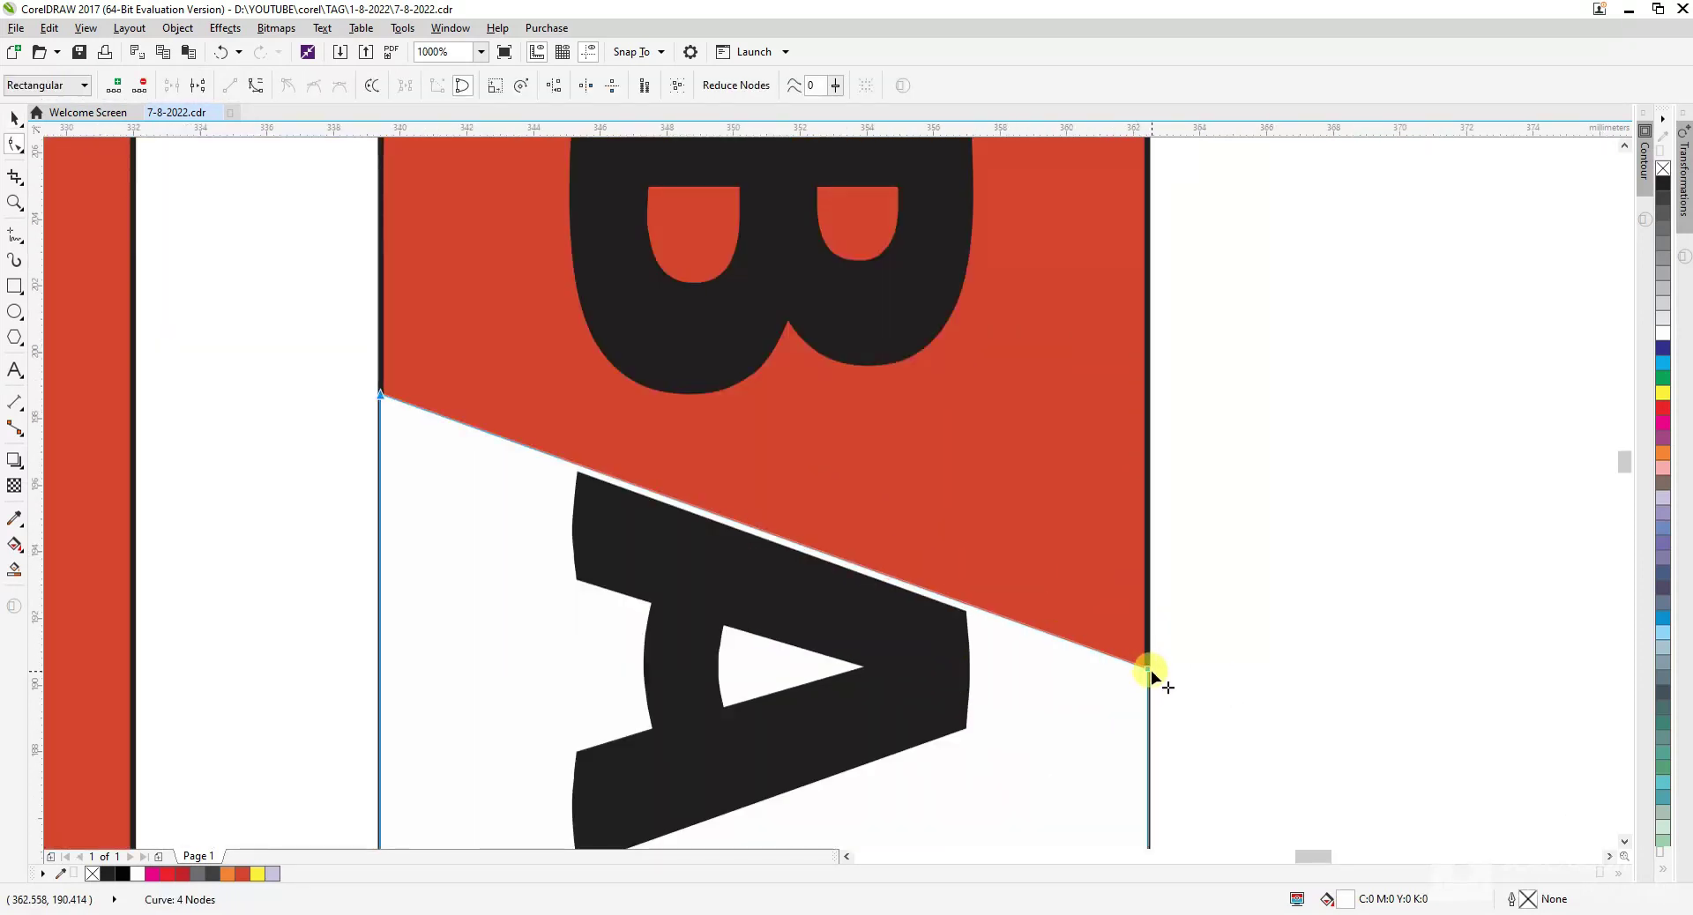
pyautogui.moveTo(1146, 665); pyautogui.dragTo(1147, 624)
pyautogui.press('space')
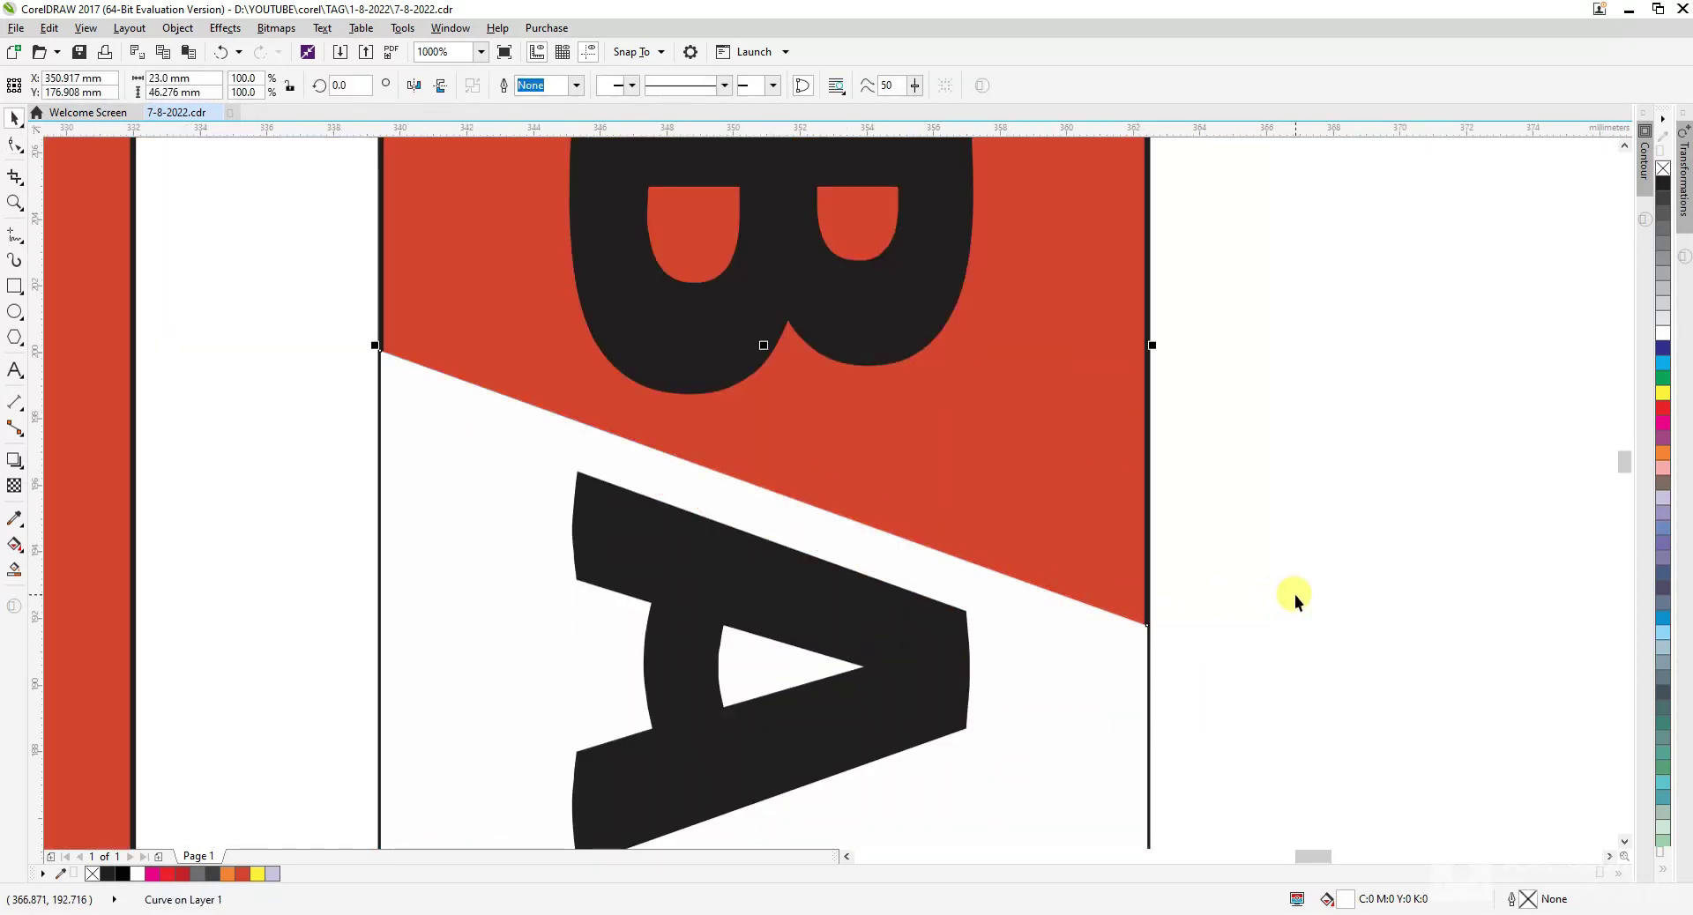
pyautogui.click(1295, 594)
pyautogui.scroll(-6, 1061, 573)
# - Color the letters PP B of the strip's vertical text white and save the drawing
pyautogui.click(972, 550)
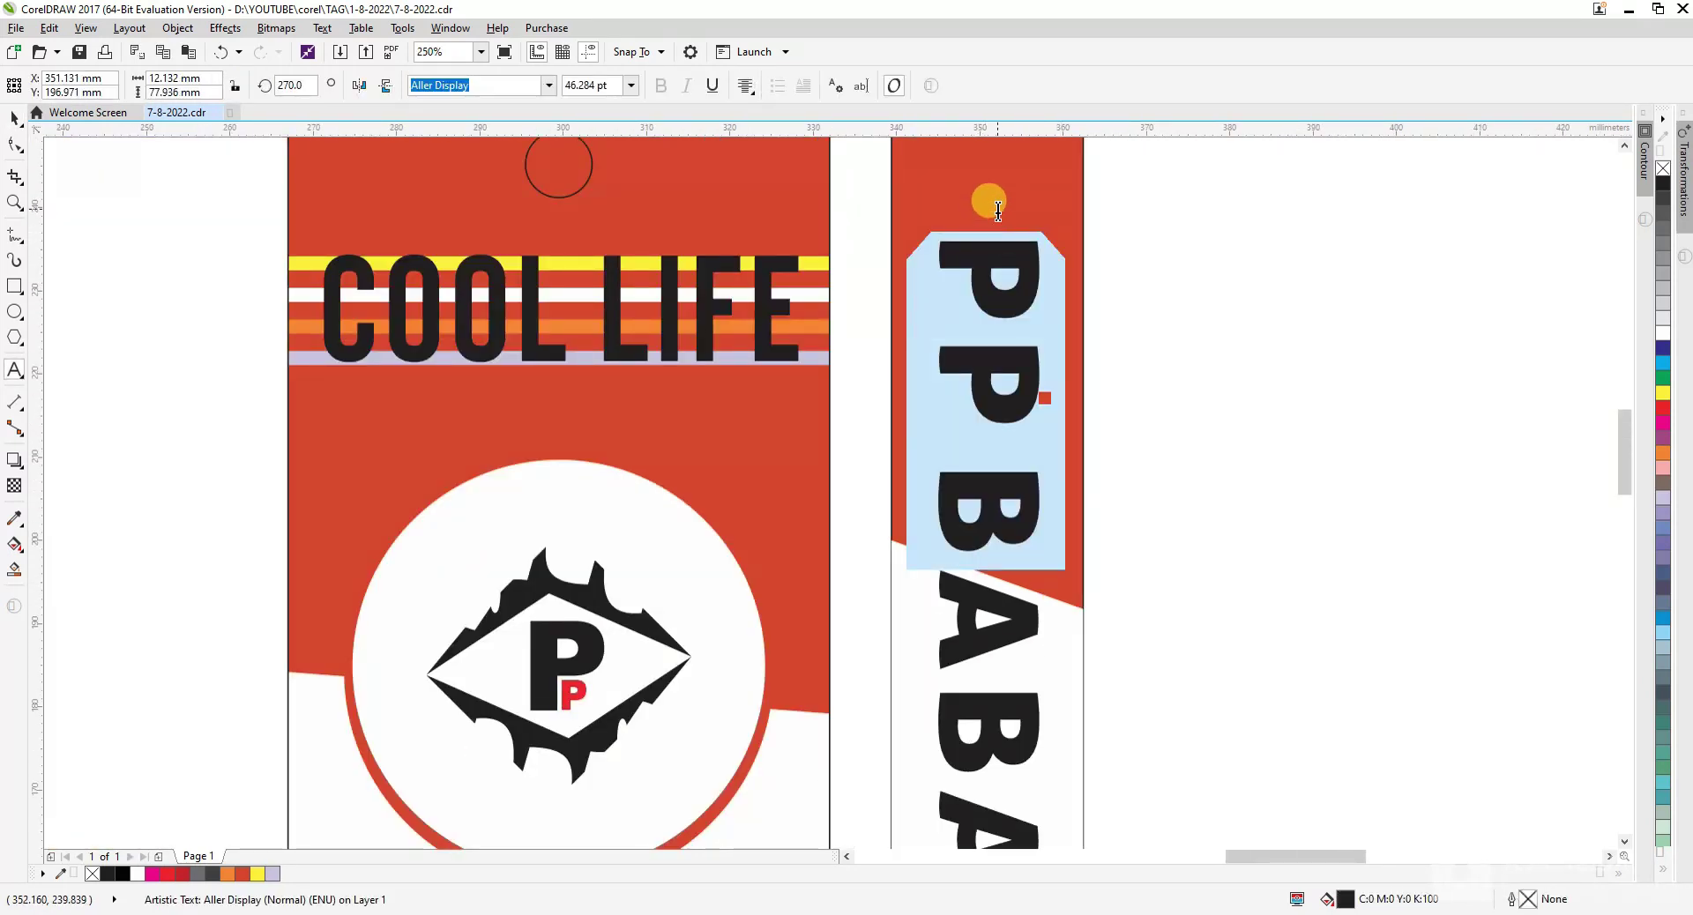
pyautogui.click(1663, 336)
pyautogui.click(1482, 382)
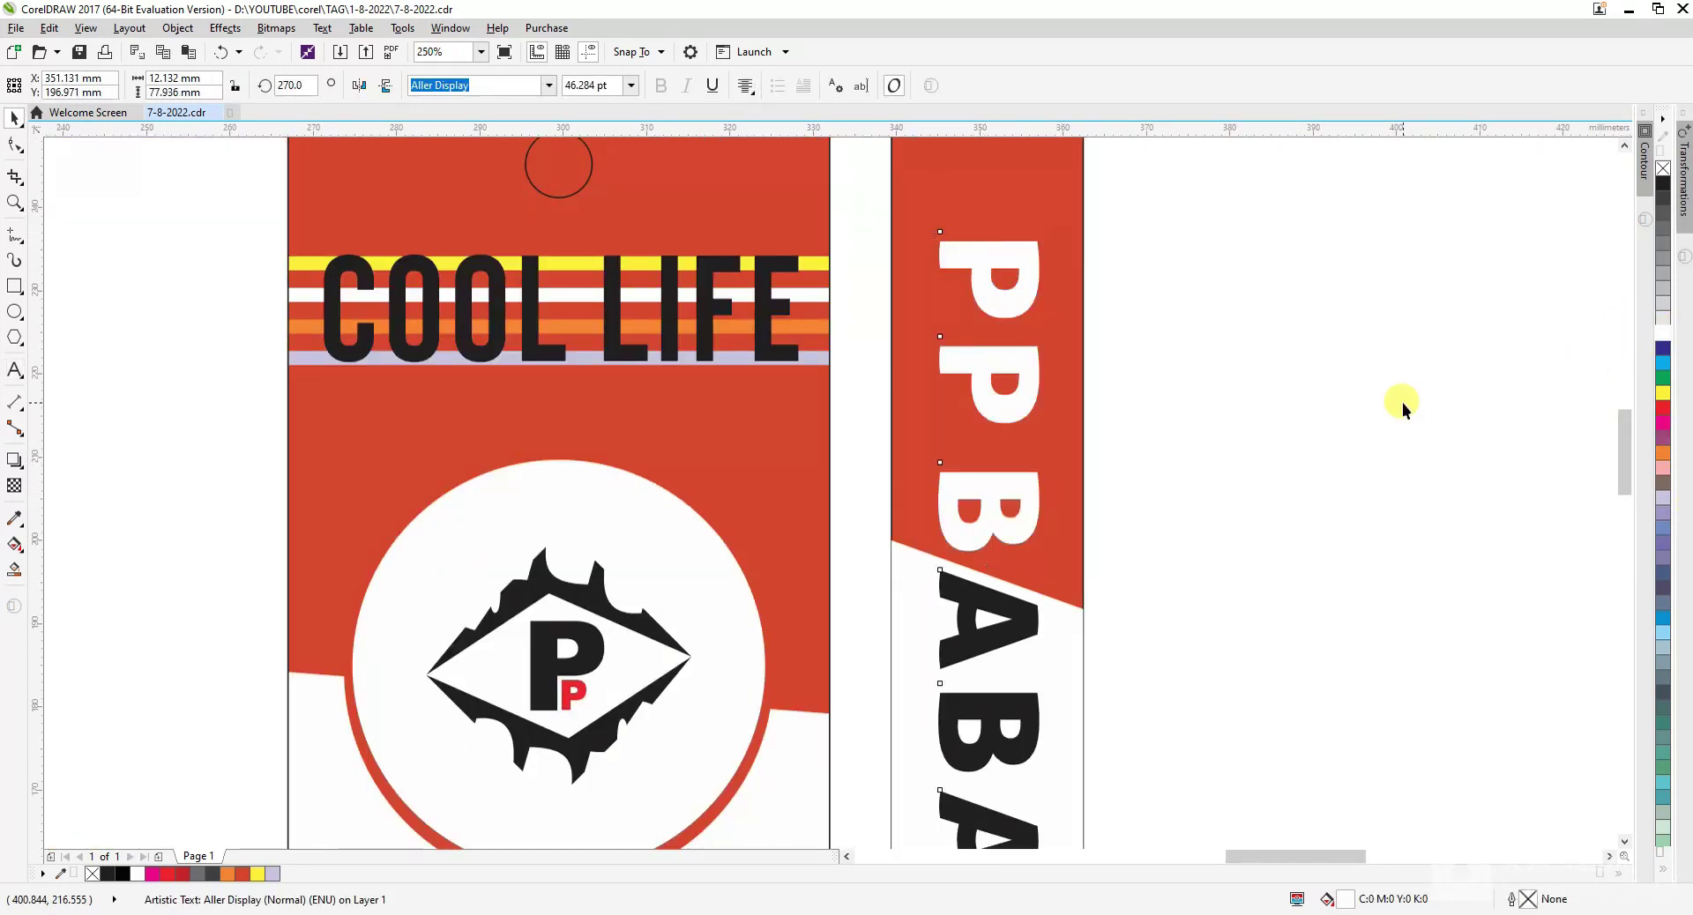
pyautogui.scroll(-2, 979, 505)
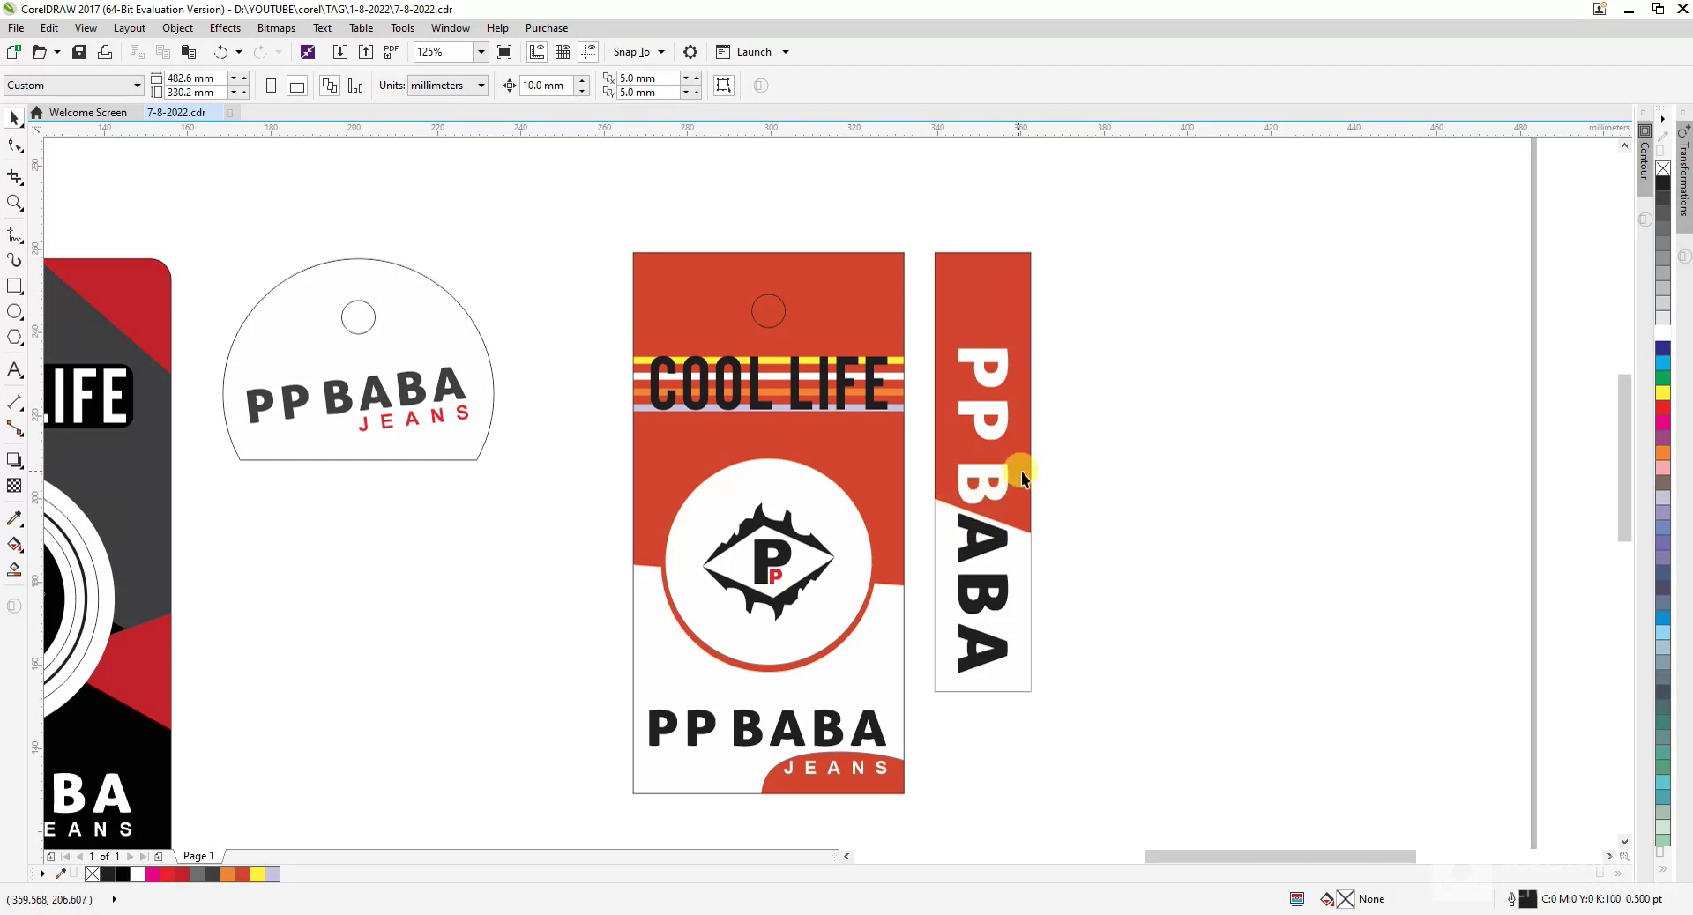
pyautogui.hotkey('ctrl', 's')
pyautogui.press('F4')
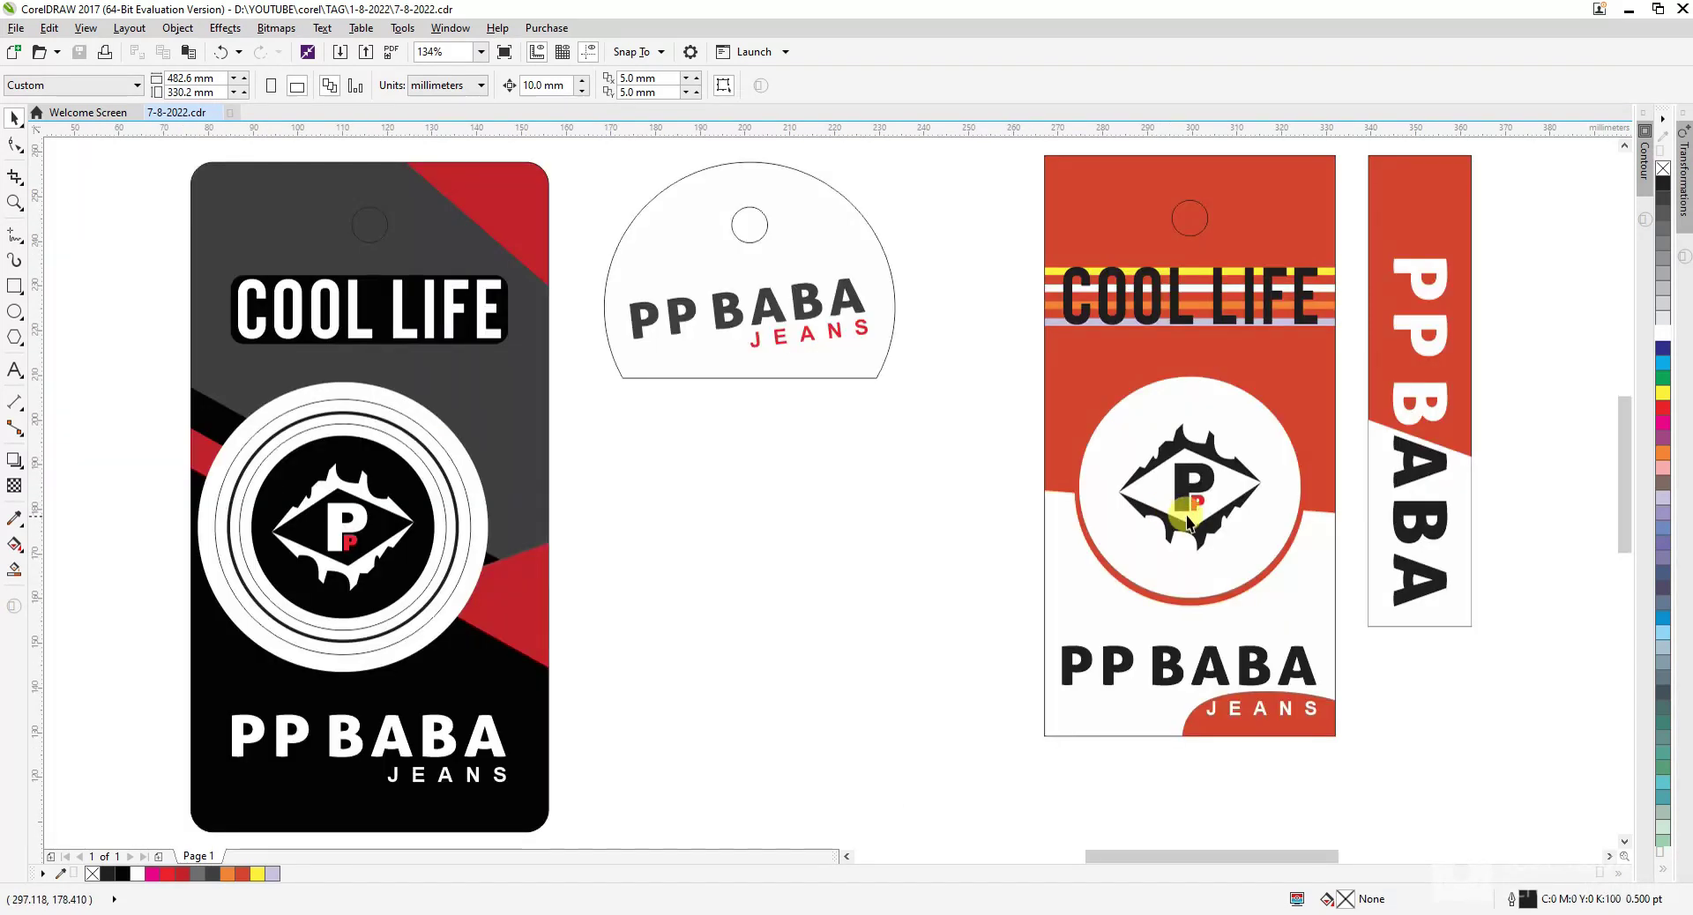
# - Bring the strip's hole circle to the front and group the red tag with the narrow strip
pyautogui.scroll(-1, 1288, 395)
pyautogui.moveTo(1328, 377); pyautogui.dragTo(1238, 269)
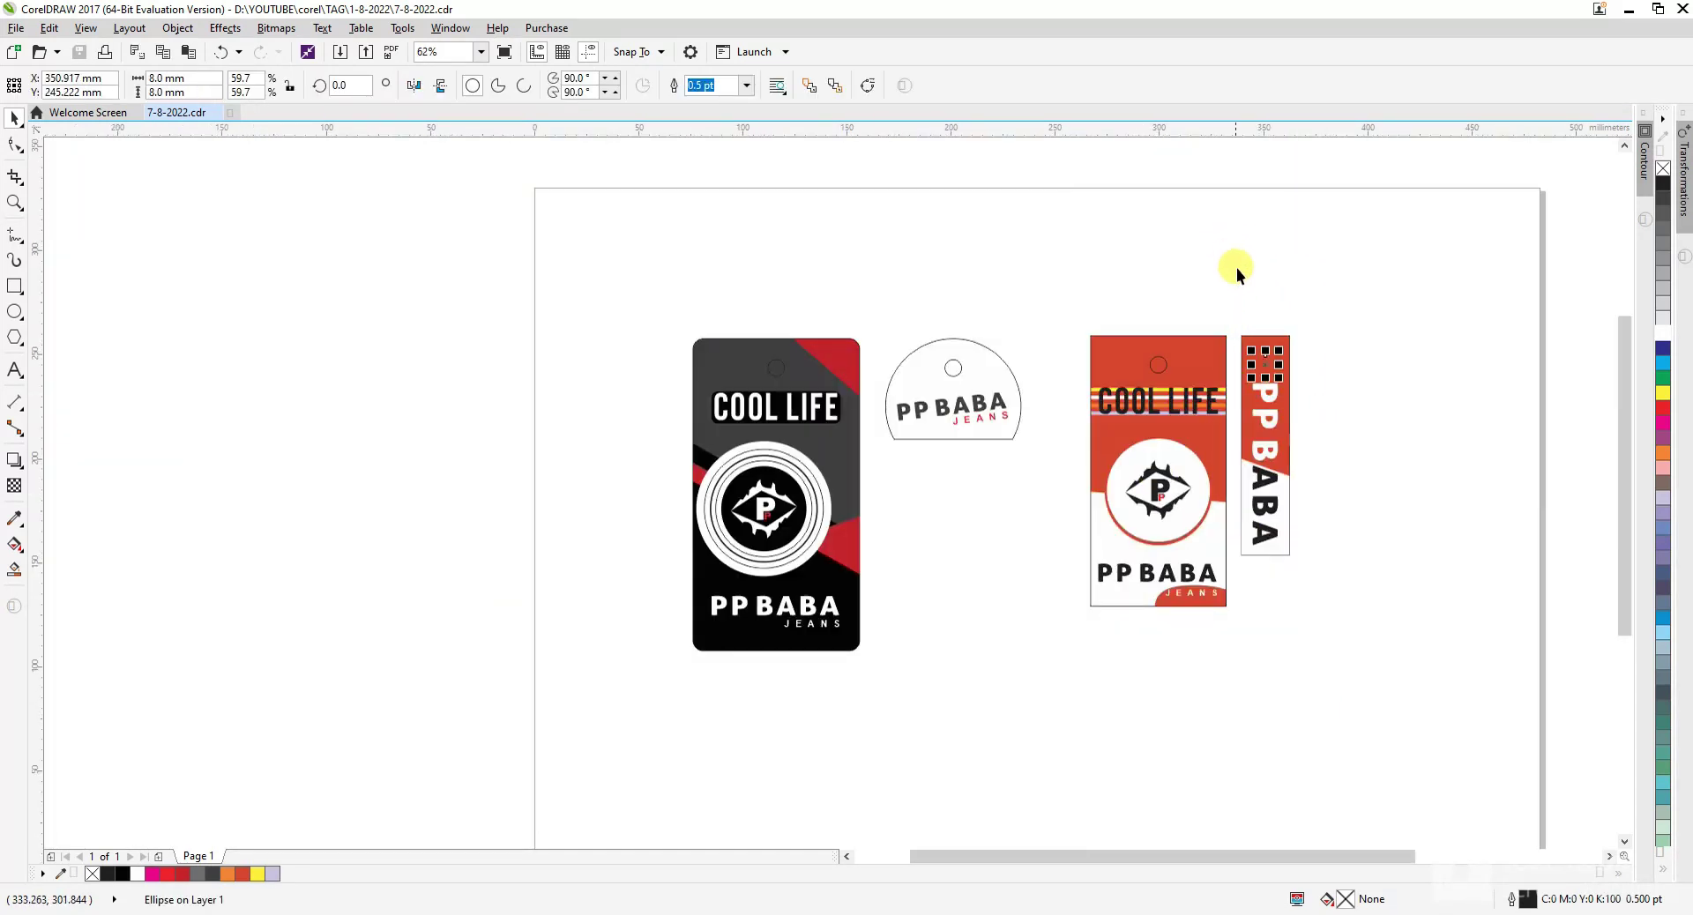
pyautogui.moveTo(1083, 318); pyautogui.dragTo(1416, 732)
pyautogui.hotkey('ctrl', 'g')
# - Group the black tag with the arched piece and align that group's top edge with the red tag group
pyautogui.moveTo(676, 288); pyautogui.dragTo(1051, 623)
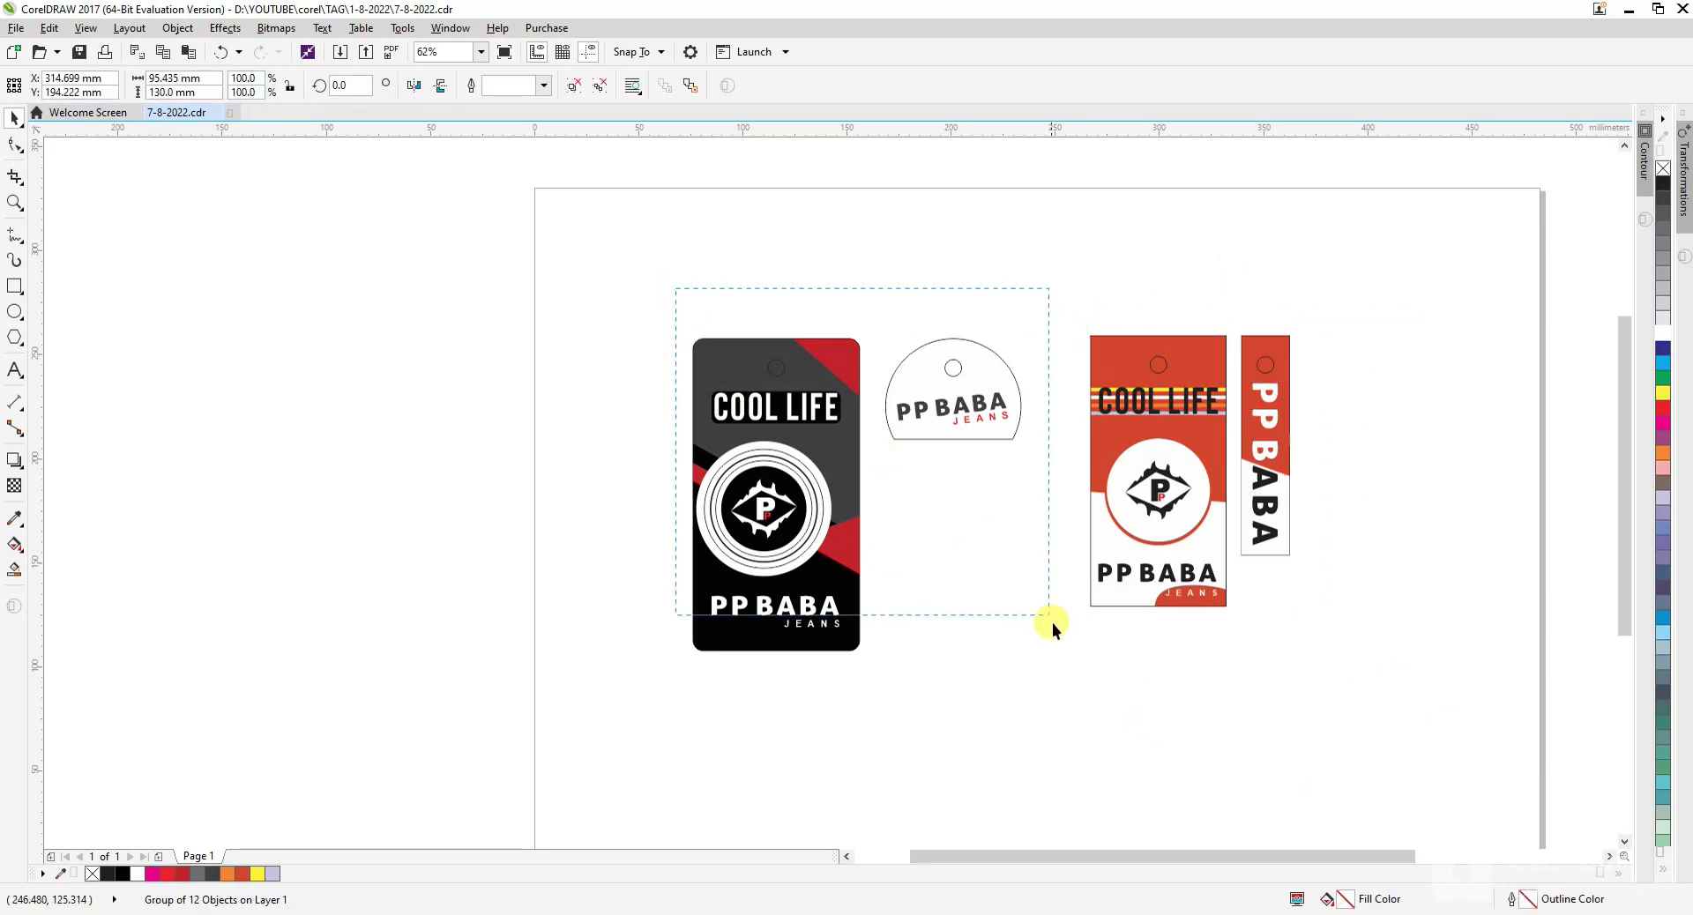
pyautogui.moveTo(1066, 694); pyautogui.dragTo(1065, 695)
pyautogui.hotkey('ctrl', 'g')
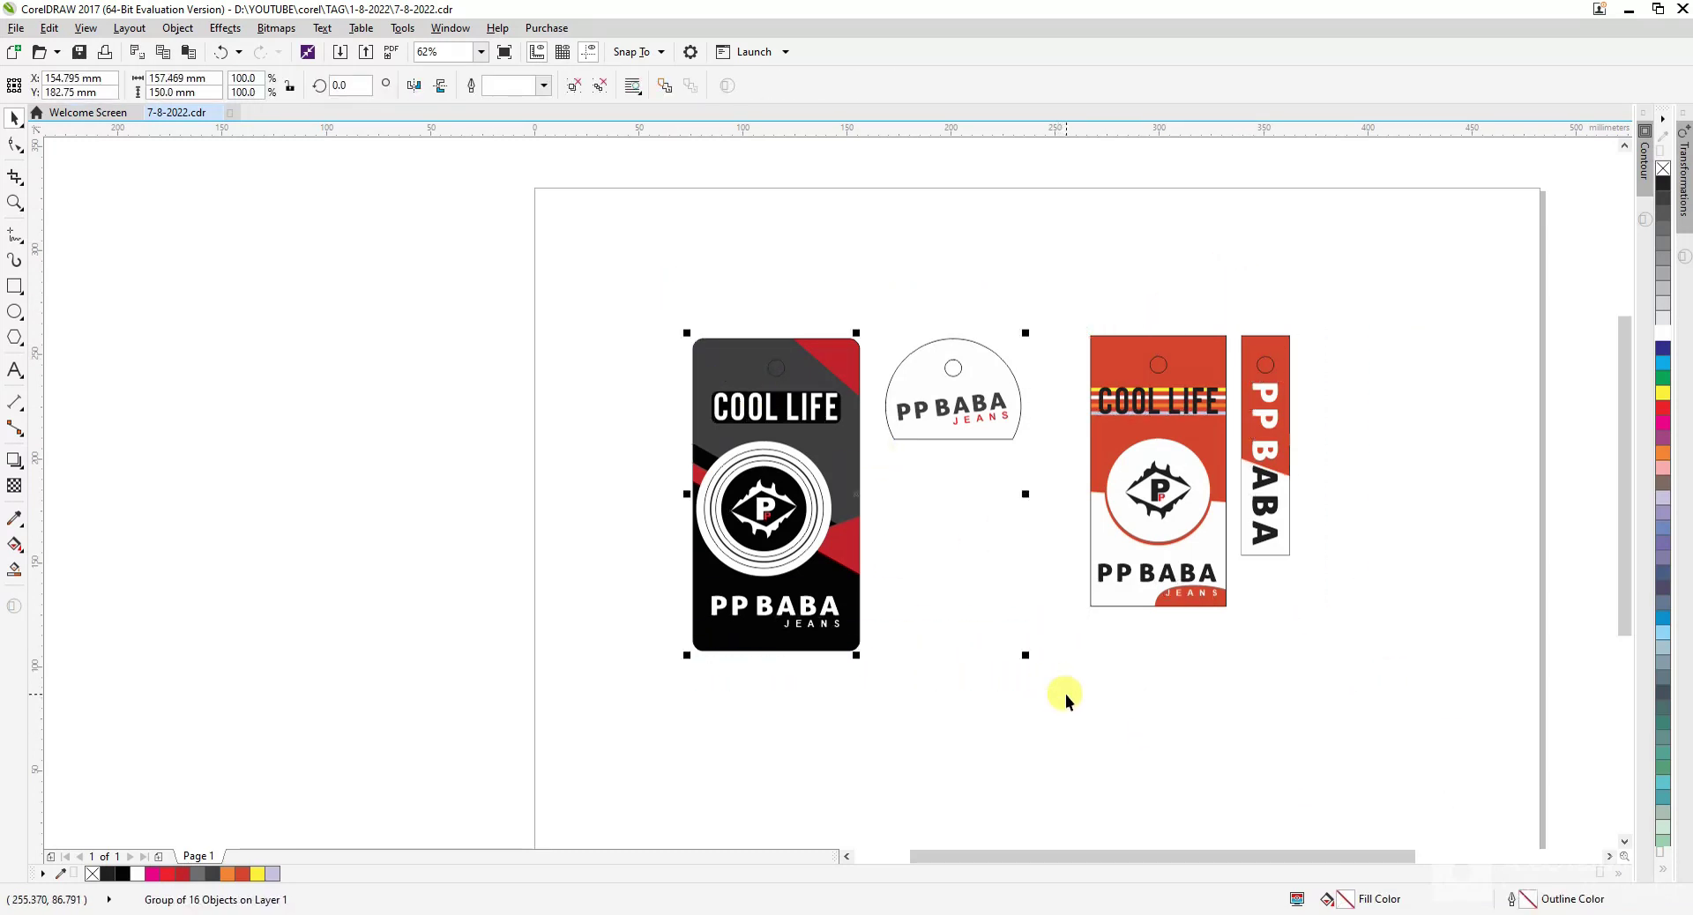
pyautogui.keyDown('shift'); pyautogui.click(1113, 453); pyautogui.keyUp('shift')
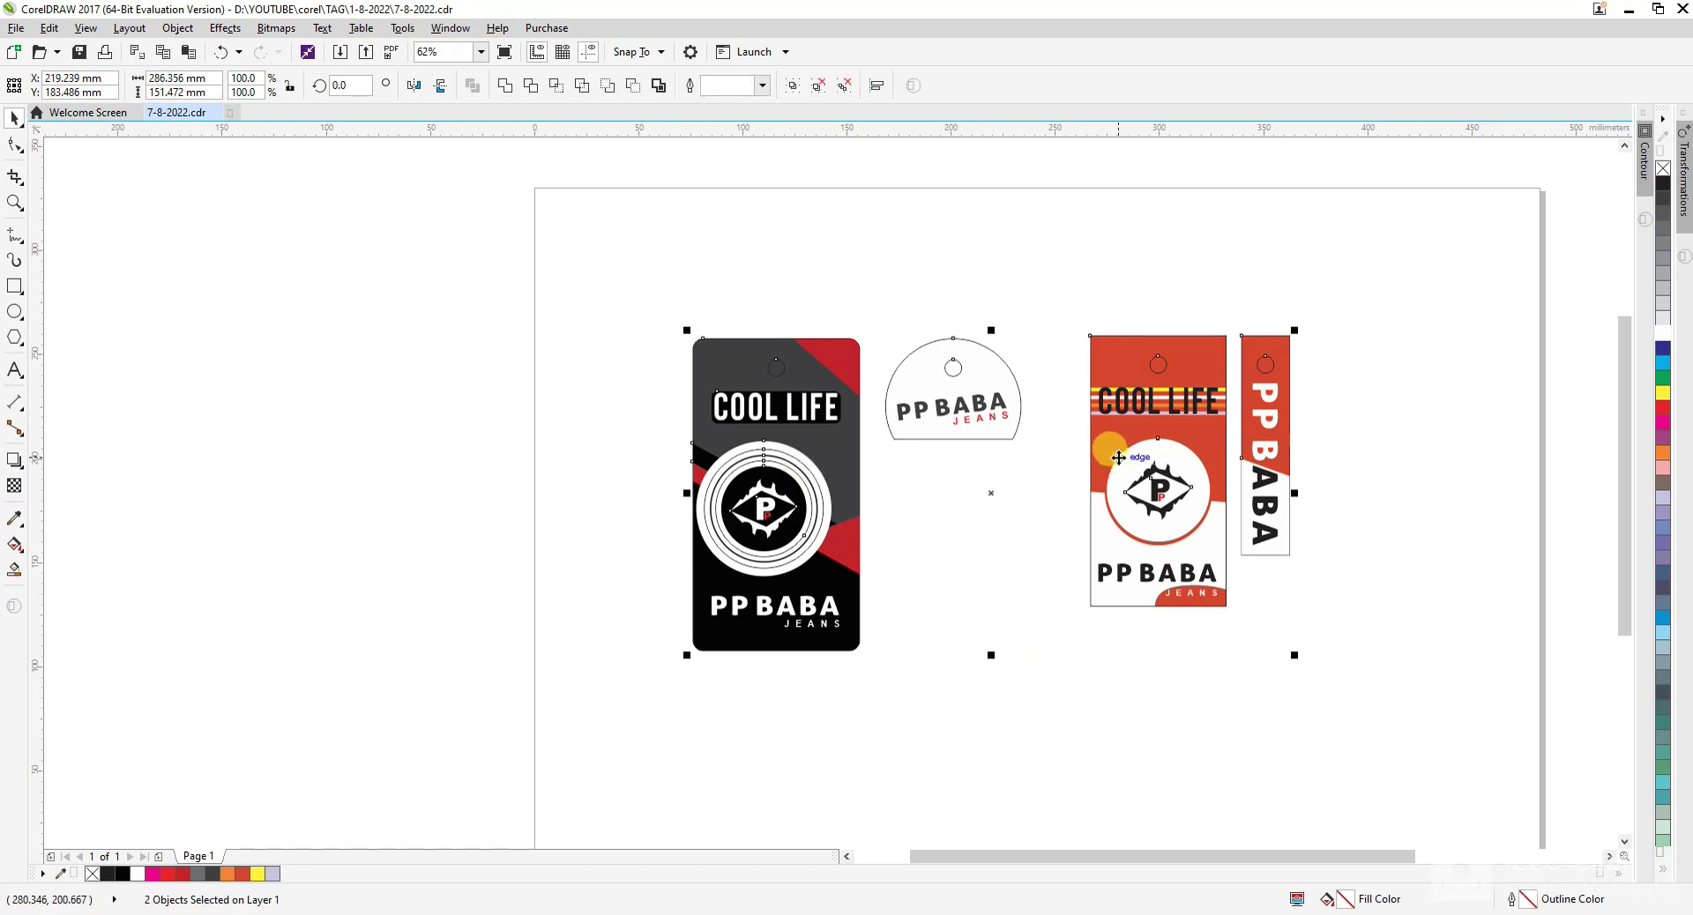
pyautogui.press('t')
pyautogui.click(1307, 622)
# - Move the black tag group horizontally closer to the red tag group
pyautogui.scroll(1, 978, 389)
pyautogui.moveTo(973, 431); pyautogui.dragTo(1056, 455)
pyautogui.click(1055, 554)
pyautogui.scroll(-1, 716, 320)
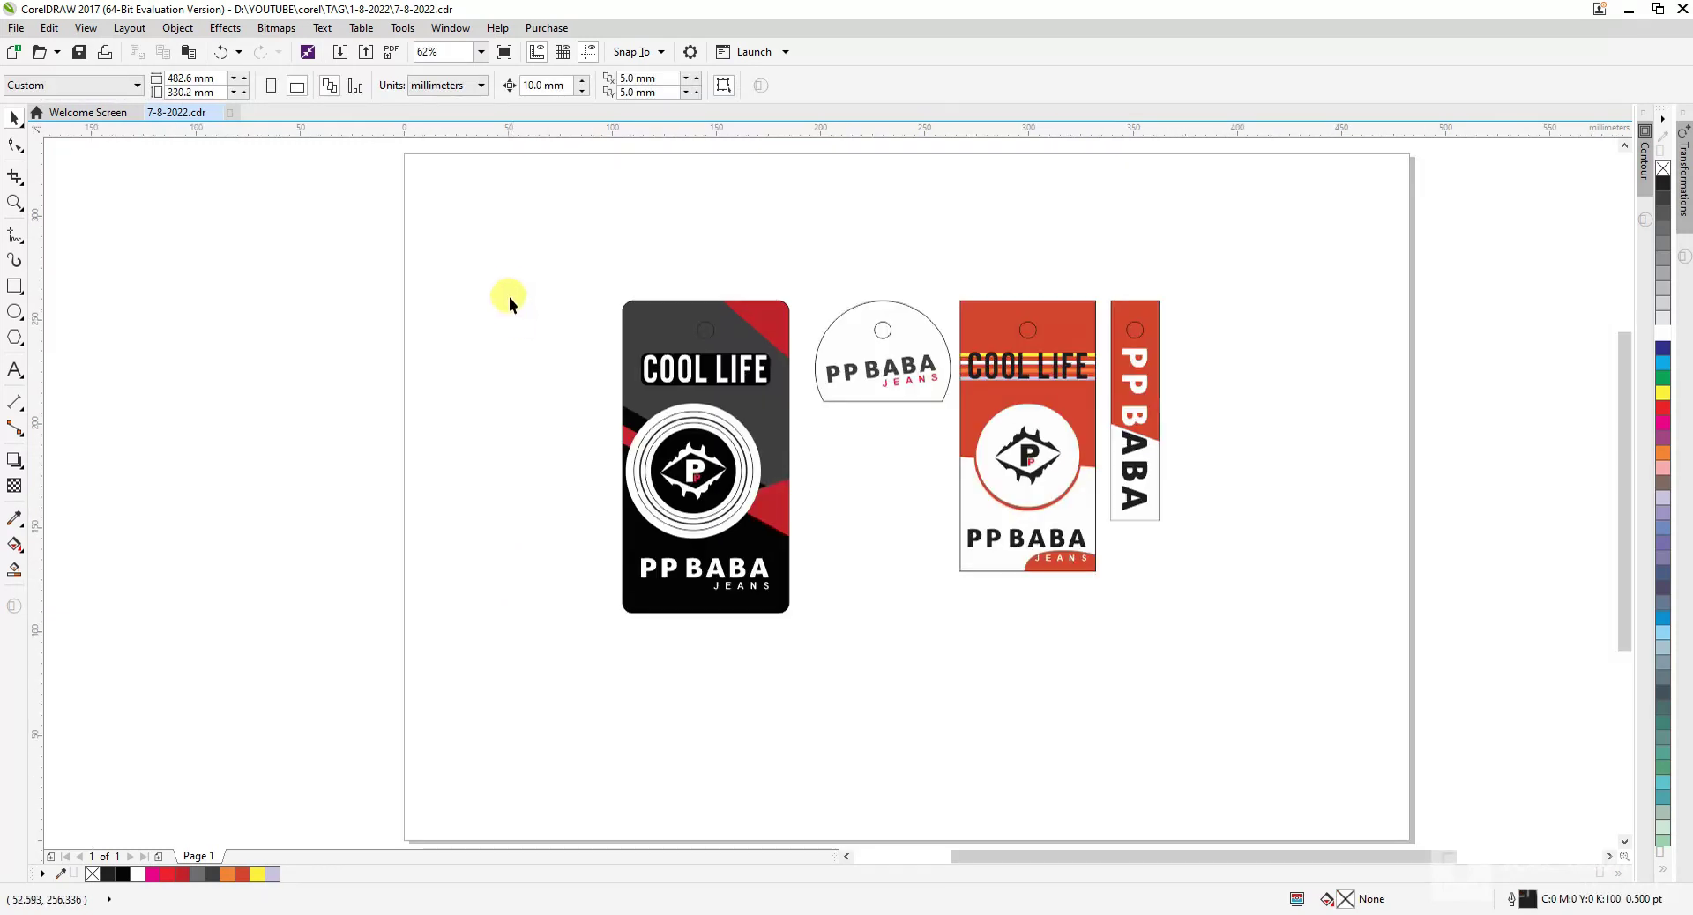
pyautogui.moveTo(1232, 673); pyautogui.dragTo(1226, 676)
pyautogui.click(996, 608)
# - Move the arched PP BABA piece inside its group a little closer to the black tag
pyautogui.click(865, 383)
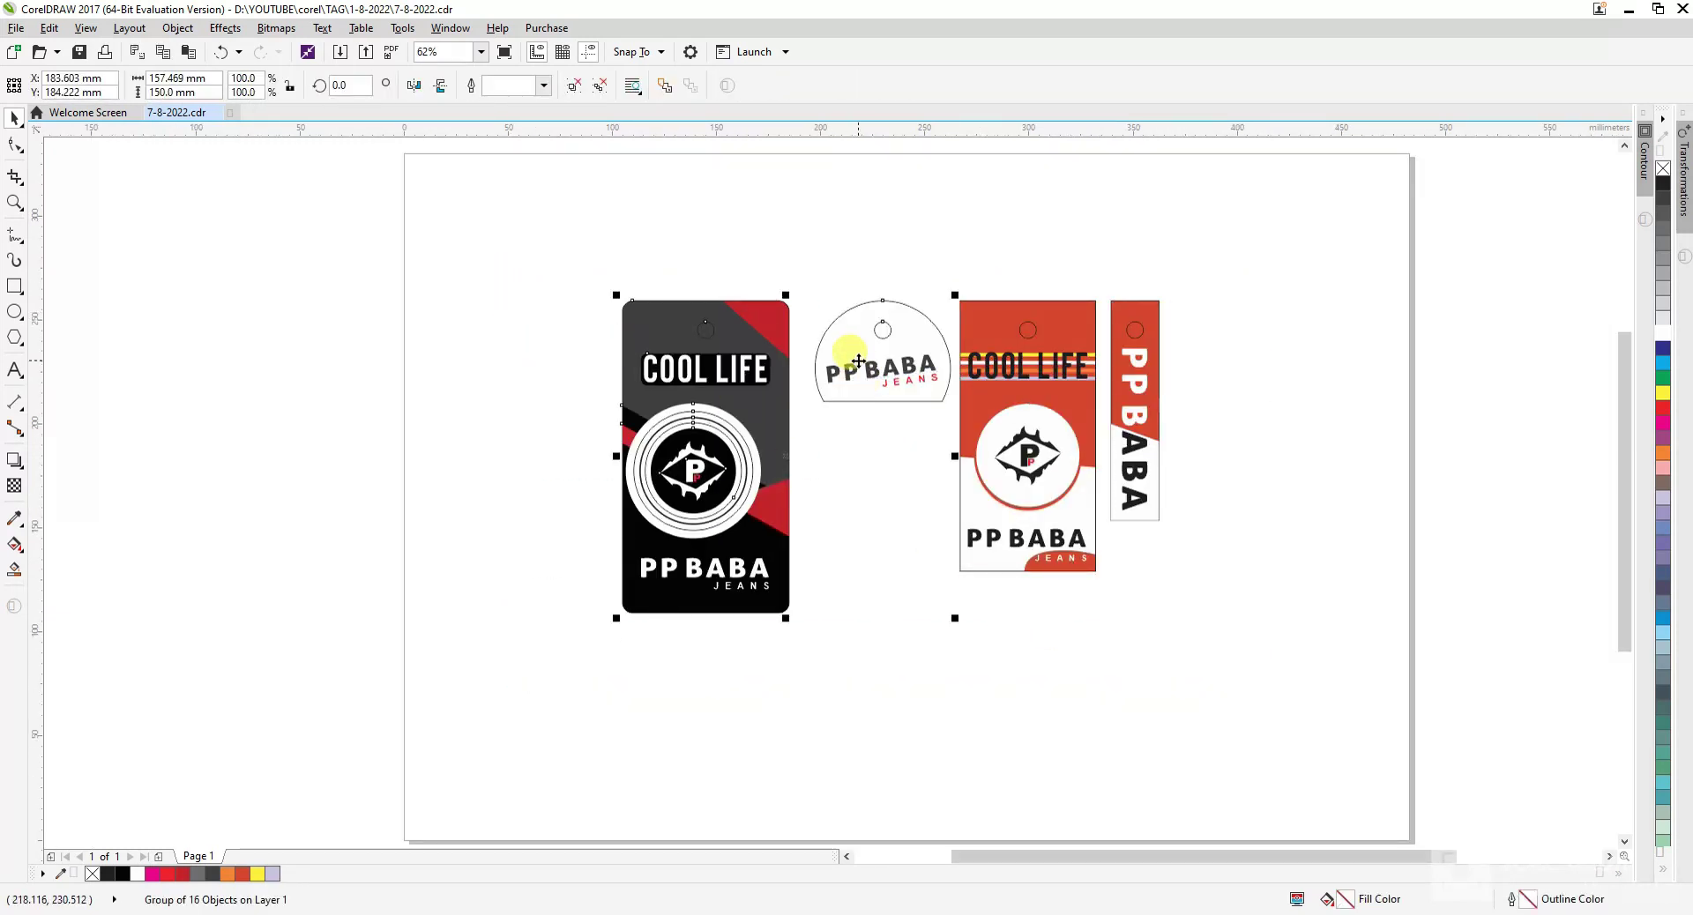
pyautogui.keyDown('ctrl'); pyautogui.click(860, 357); pyautogui.keyUp('ctrl')
pyautogui.moveTo(887, 360); pyautogui.dragTo(868, 353)
pyautogui.hotkey('ctrl', 'z')
pyautogui.press('Escape')
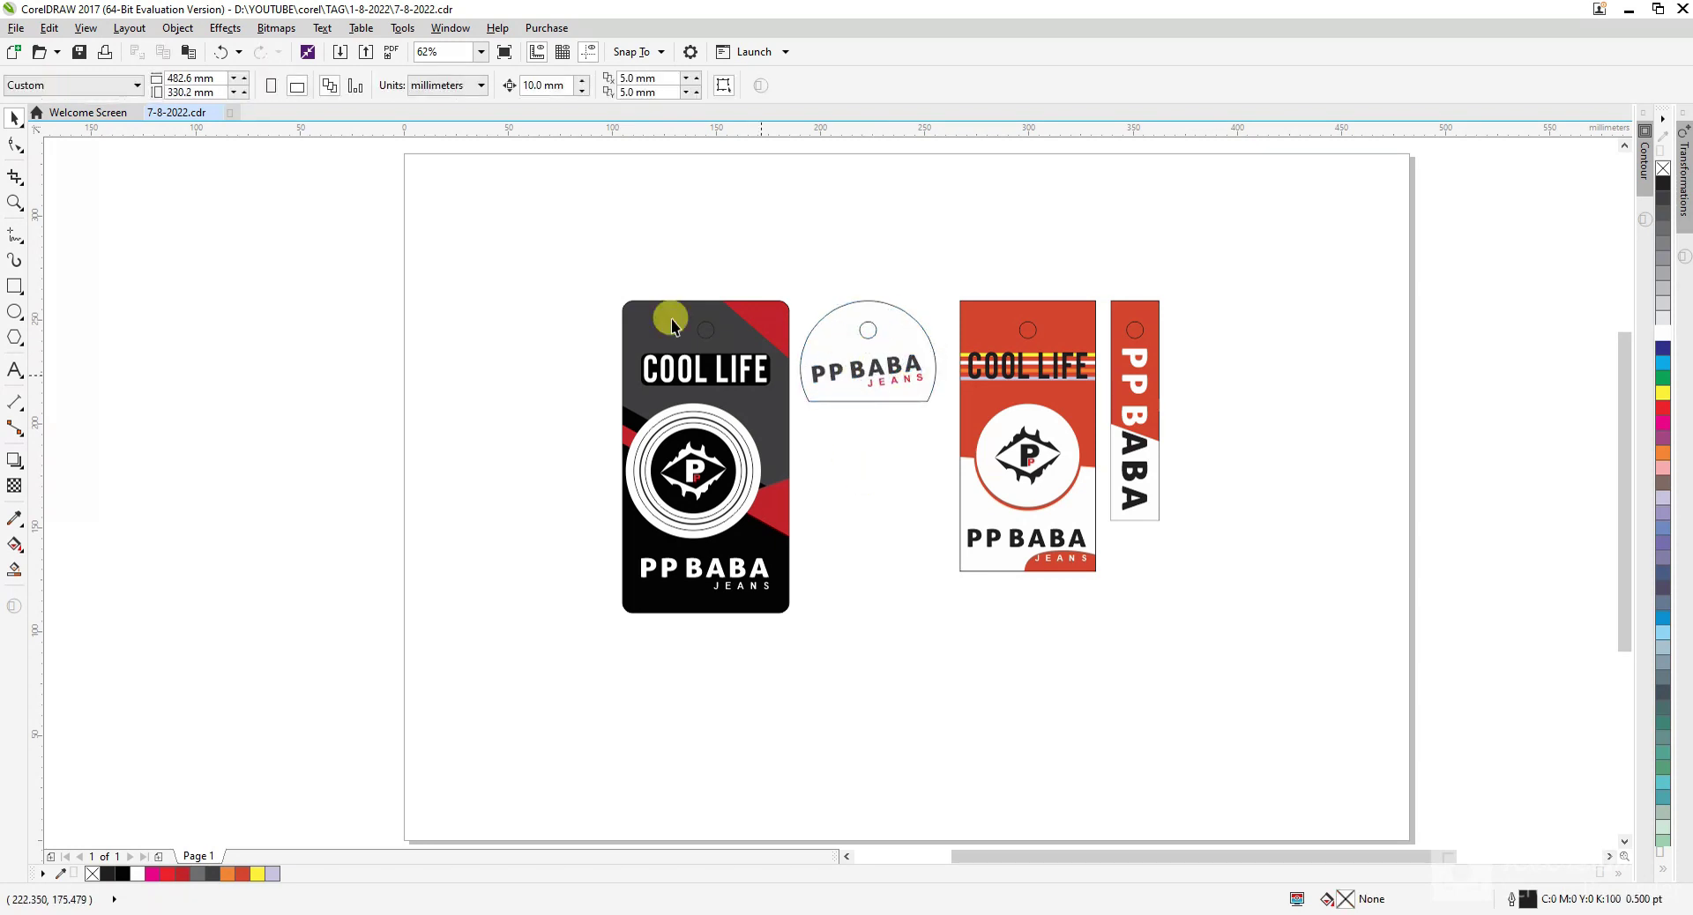
# - Shift the black tag and arched piece group right to narrow the gap to the red tag
pyautogui.moveTo(513, 263); pyautogui.dragTo(961, 679)
pyautogui.scroll(3, 940, 336)
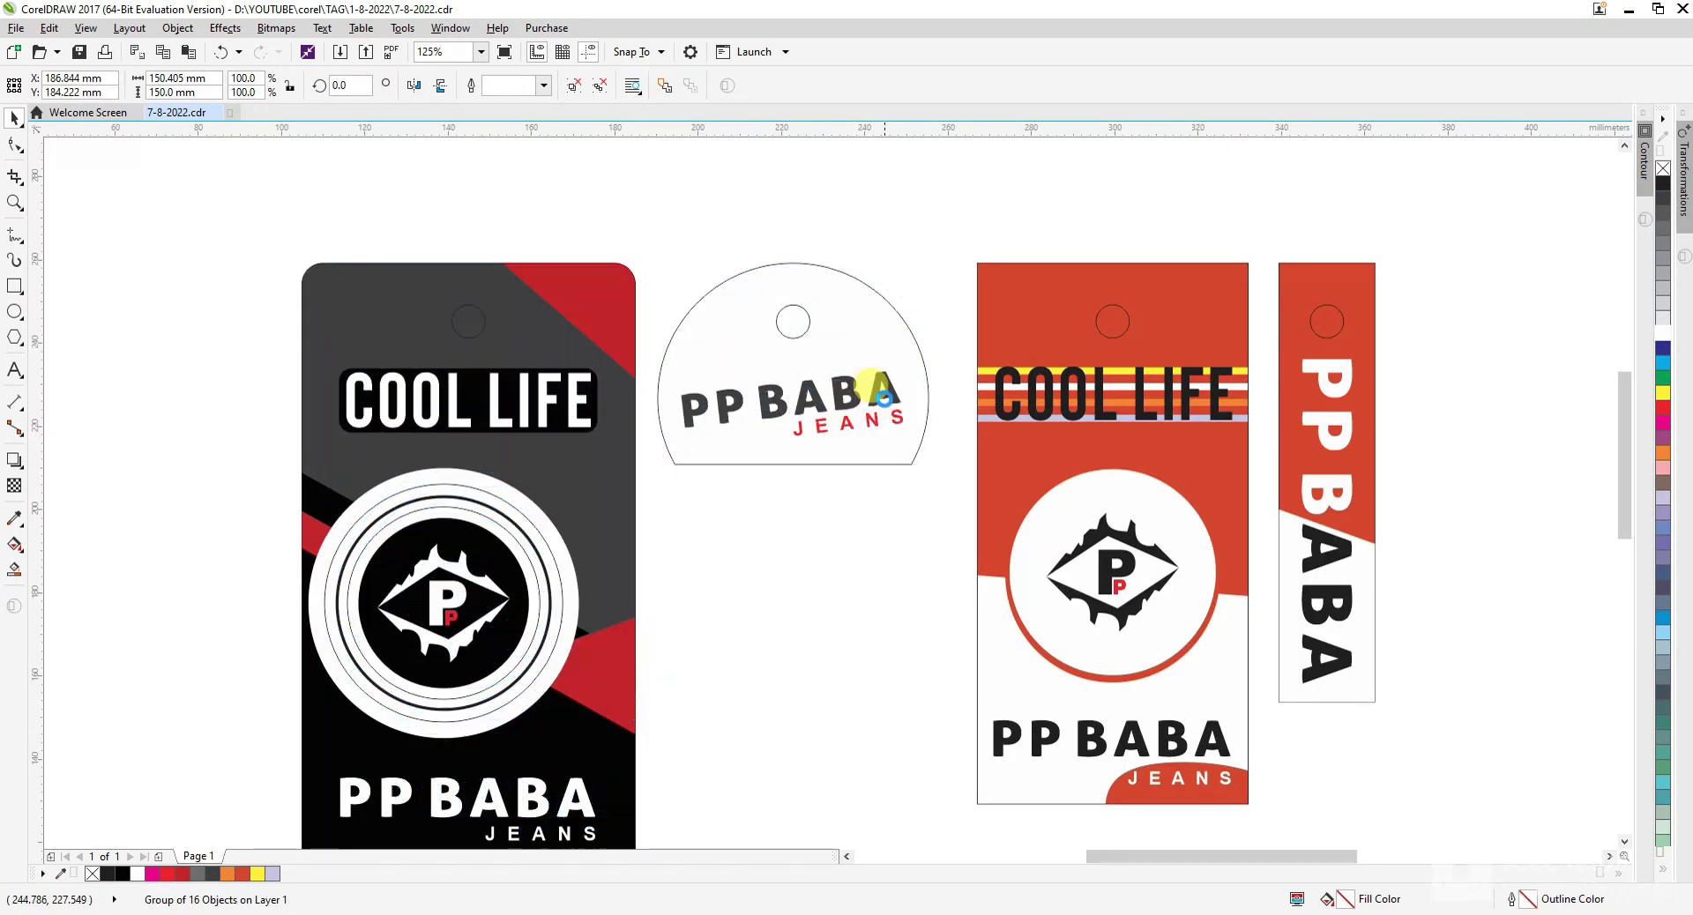
pyautogui.scroll(-3, 916, 388)
# - Group all four tag pieces together and center them on the page
pyautogui.moveTo(534, 273); pyautogui.dragTo(1393, 767)
pyautogui.hotkey('ctrl', 'g')
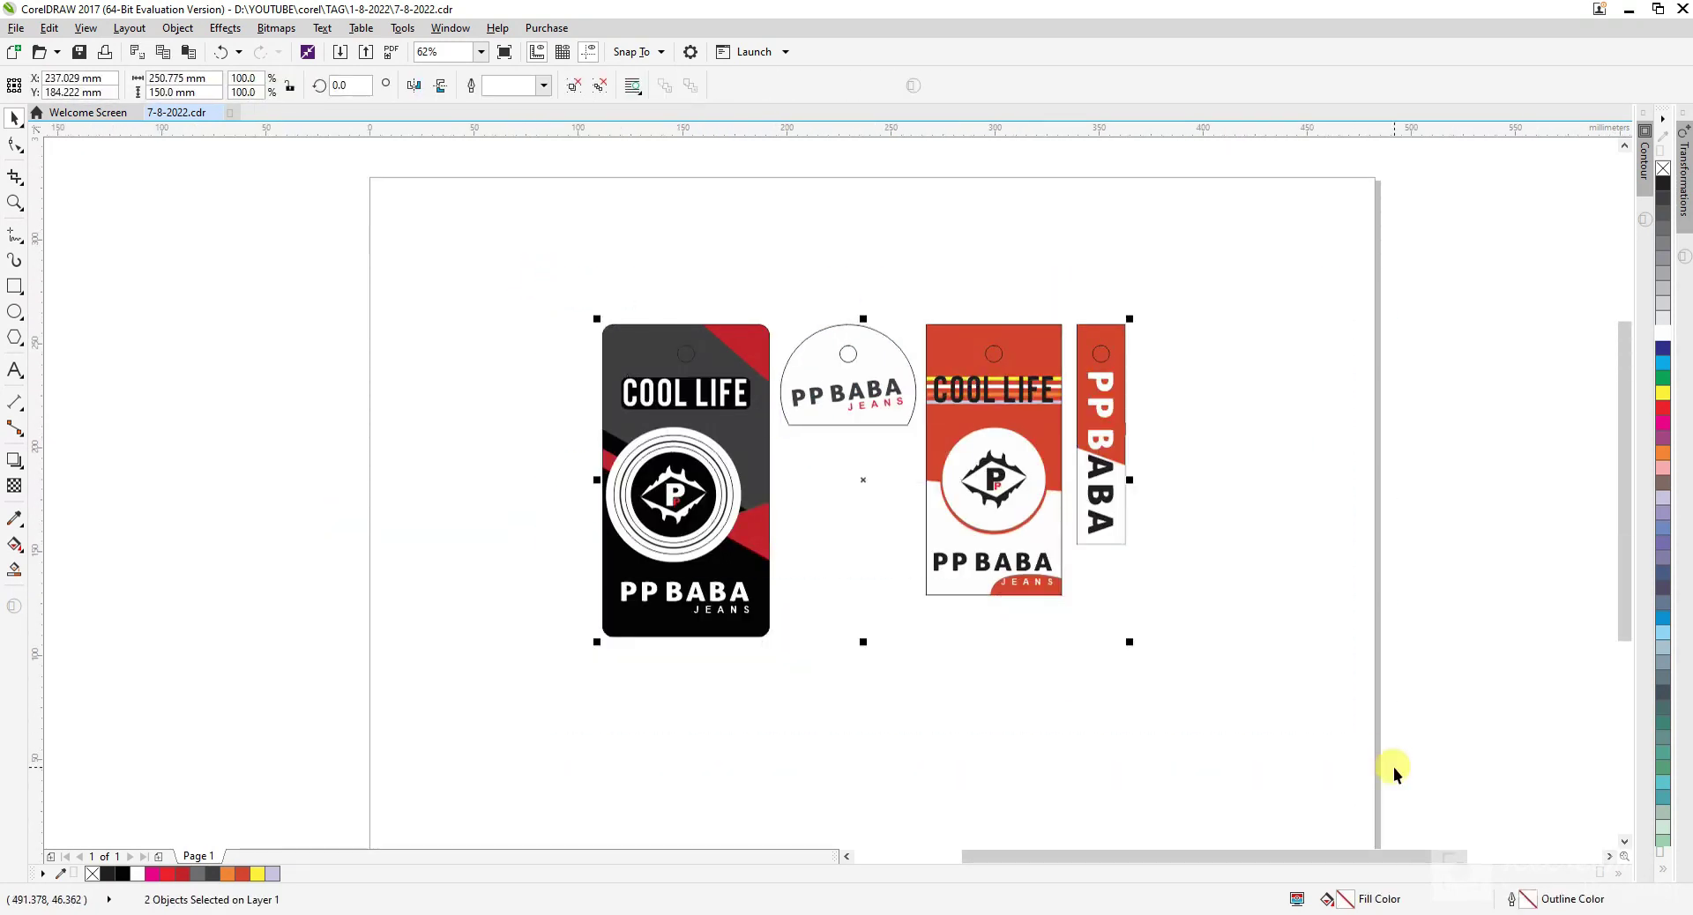
pyautogui.press('p')
pyautogui.click(1363, 668)
pyautogui.scroll(3, 1363, 668)
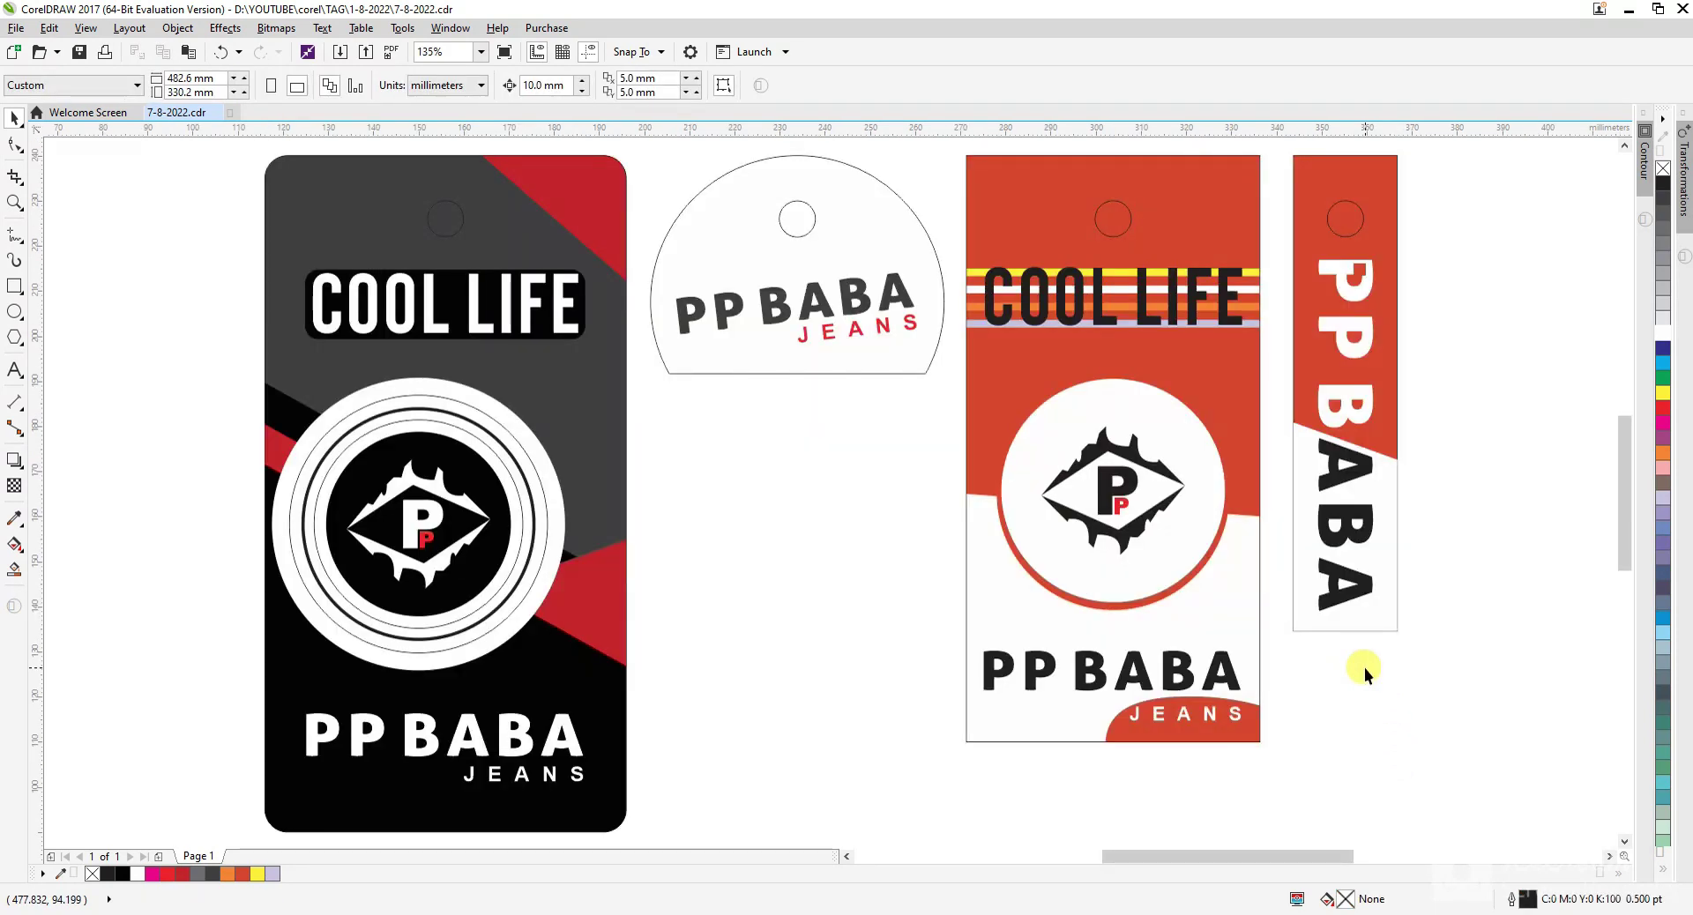